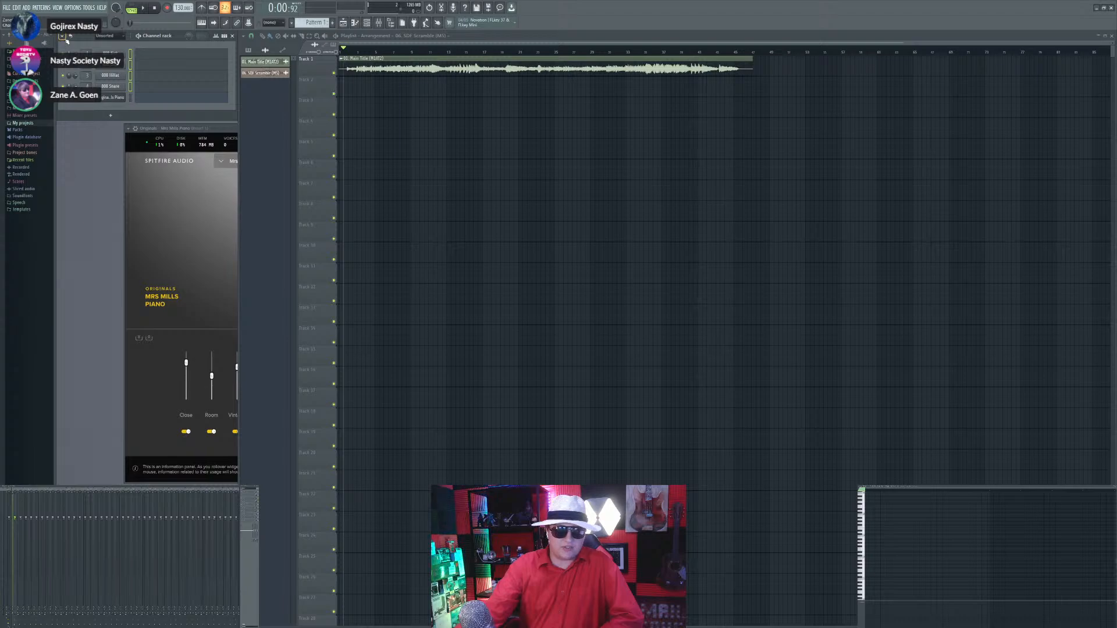
# Step: Clear the 808 drum channels, keep the Spitfire Originals piano channel, and restore the SDF Scramble clip on Track 2
pyautogui.click(605, 348)
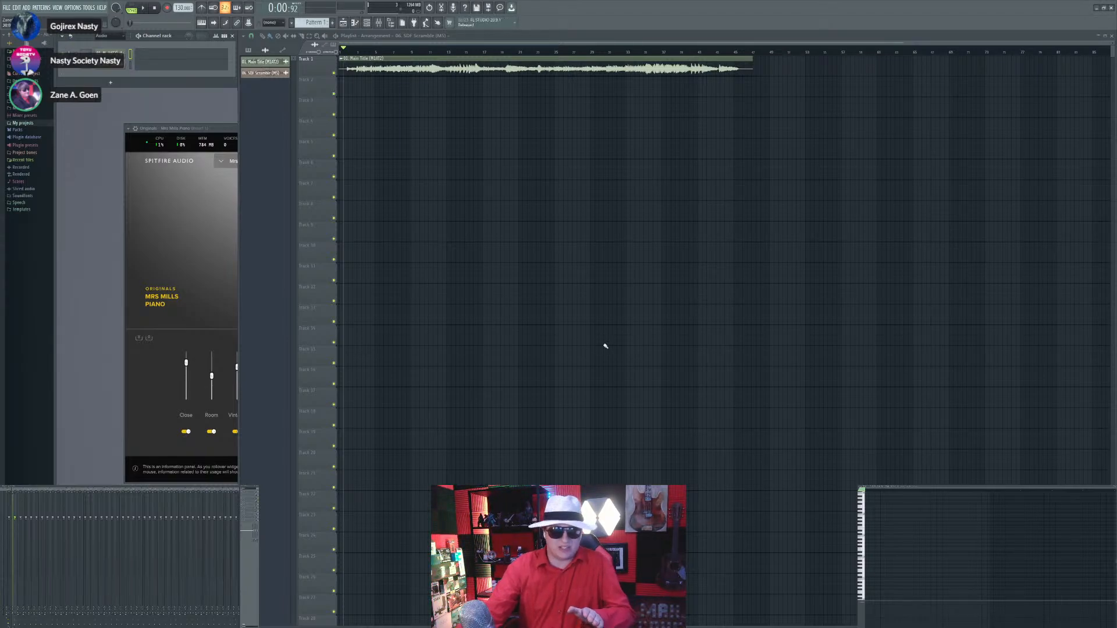
pyautogui.click(107, 45)
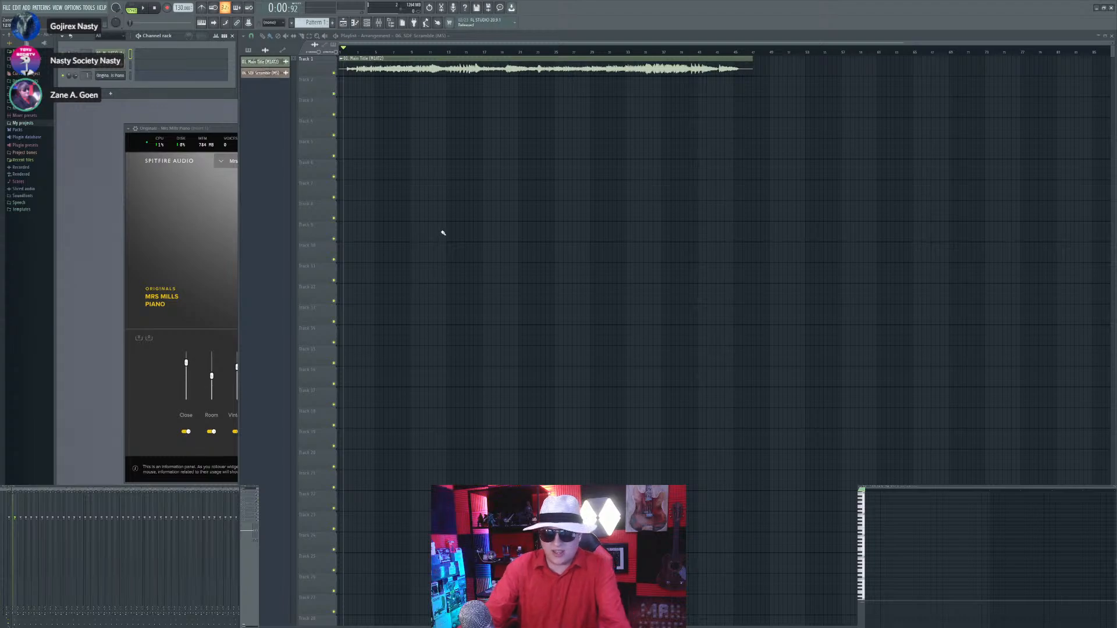
pyautogui.hotkey('ctrl', 'z')
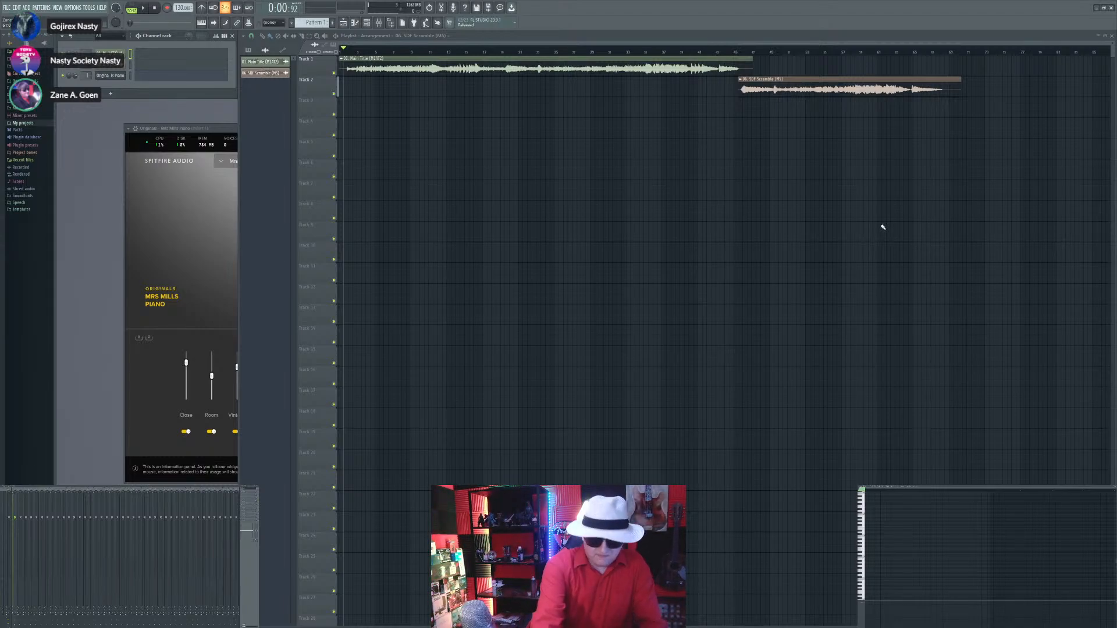
# Step: Play the Main Title clip from the start with the Originals piano channel selected for playing along
pyautogui.press('space')
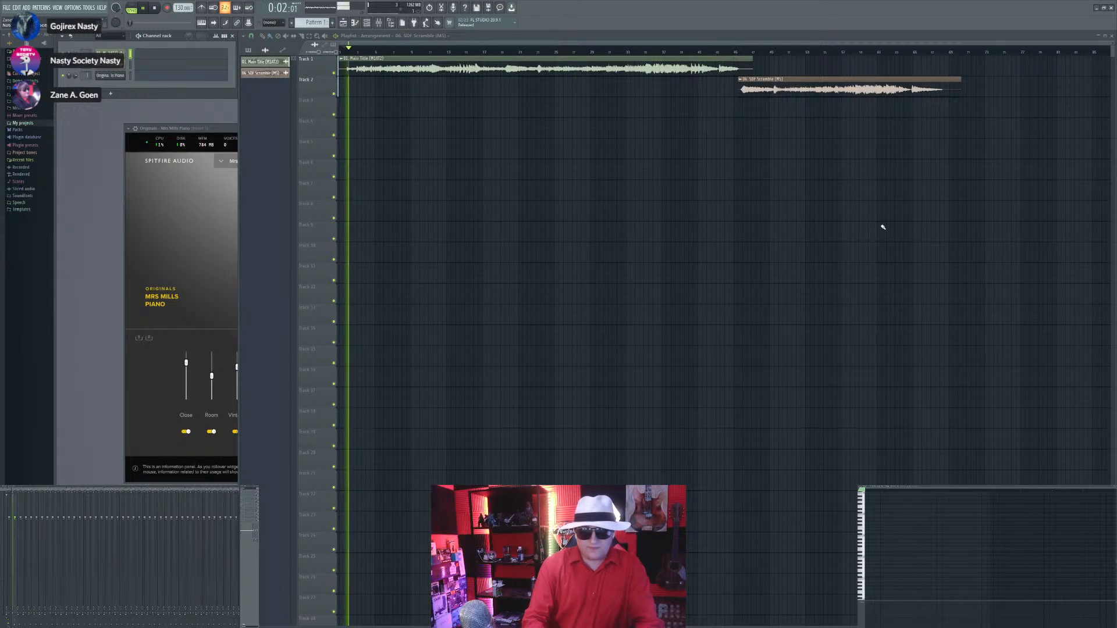
pyautogui.press('space')
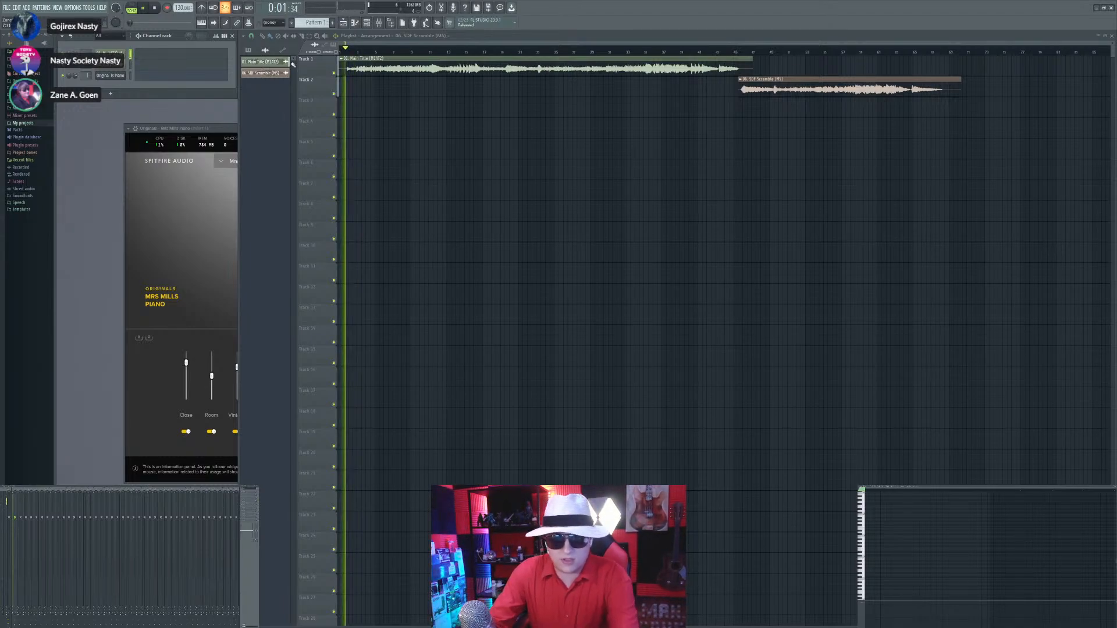
pyautogui.press('space')
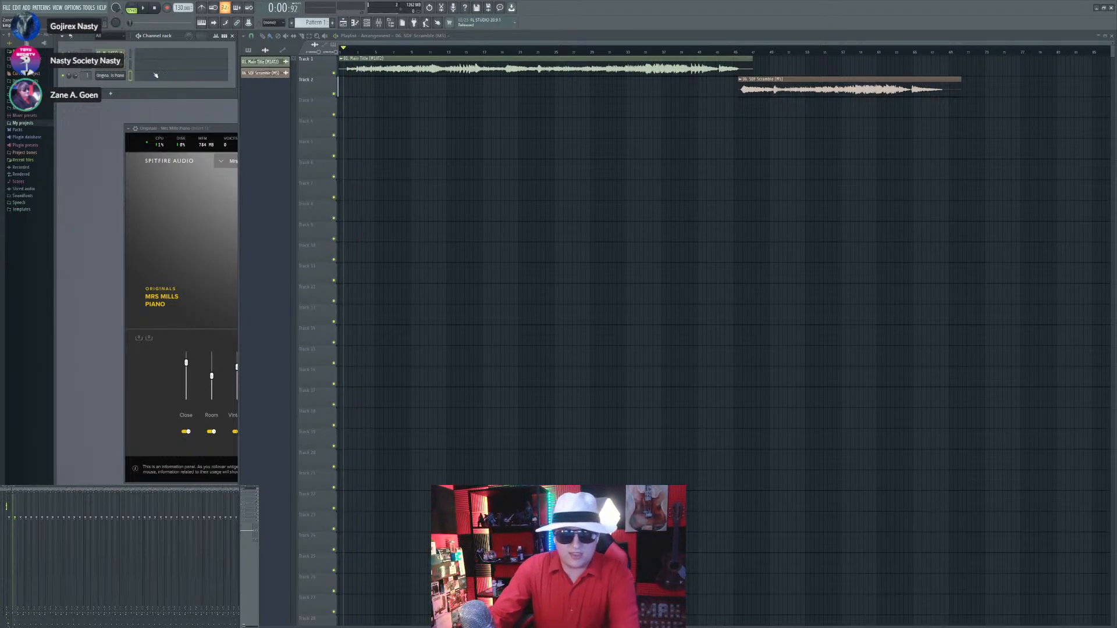
pyautogui.click(155, 75)
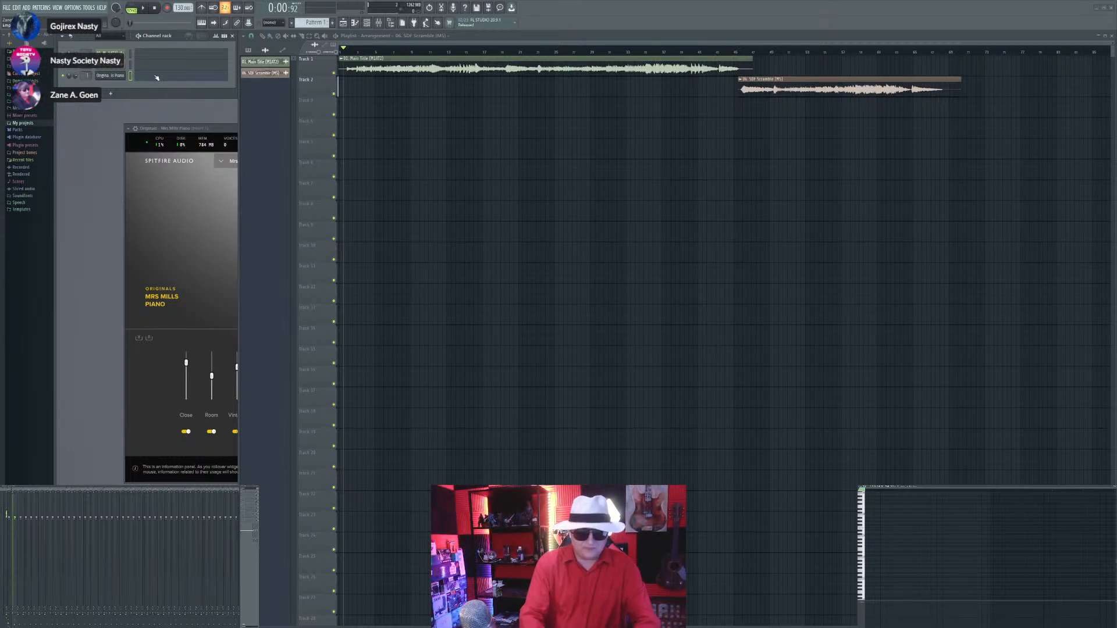
pyautogui.press('space')
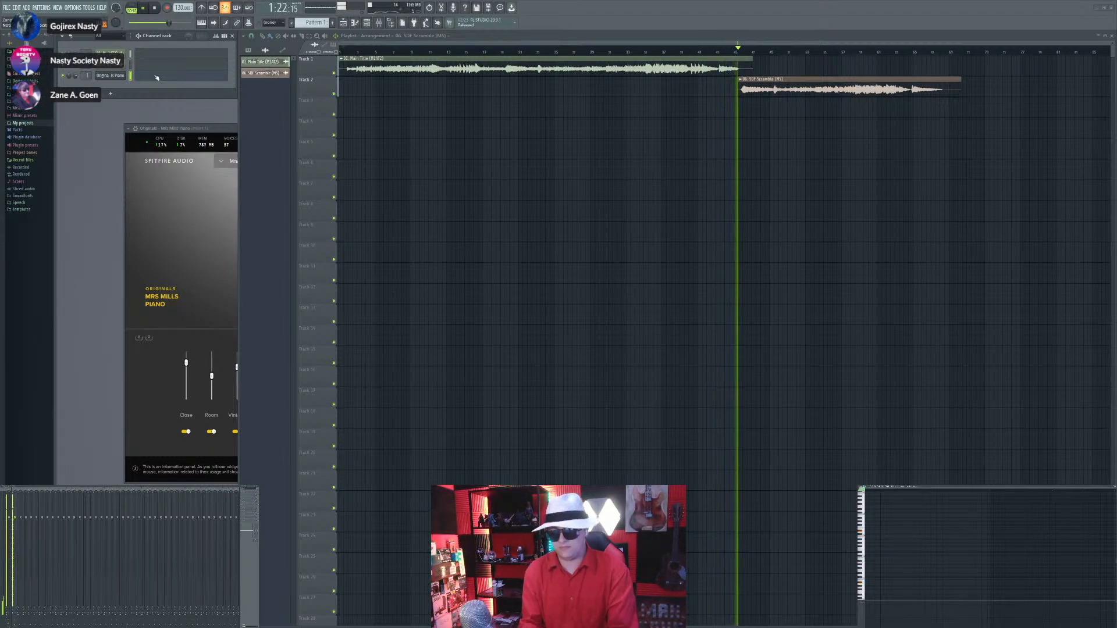
pyautogui.press('space')
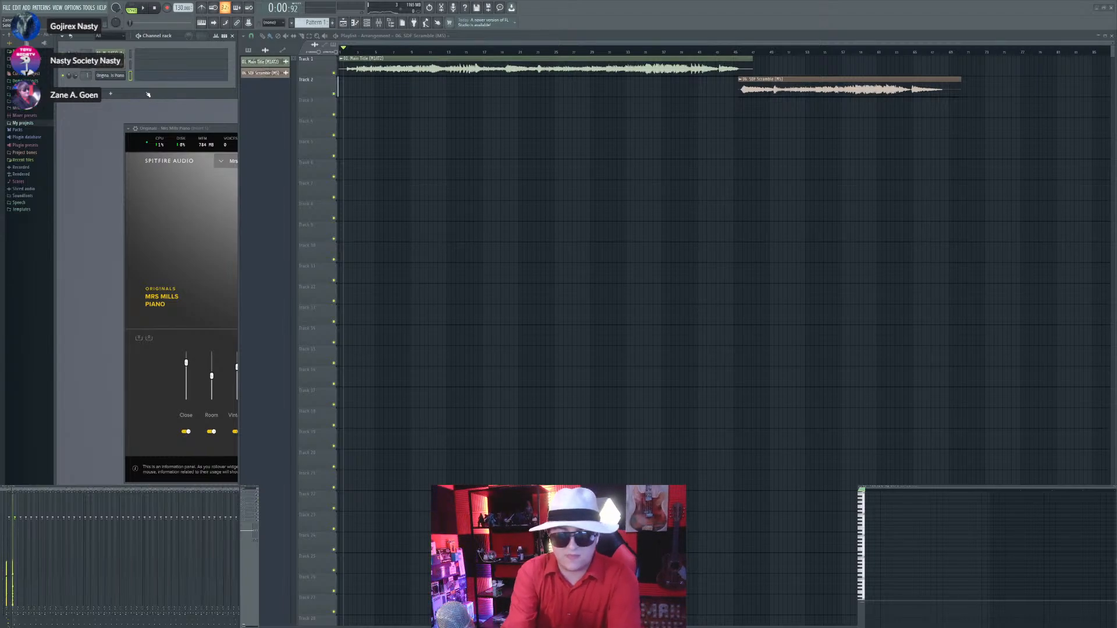
# Step: Name the Mrs Mills Piano channel Piano, turn off its Close and Vintage microphones, and raise the Room level
pyautogui.press('Return')
pyautogui.click(156, 208)
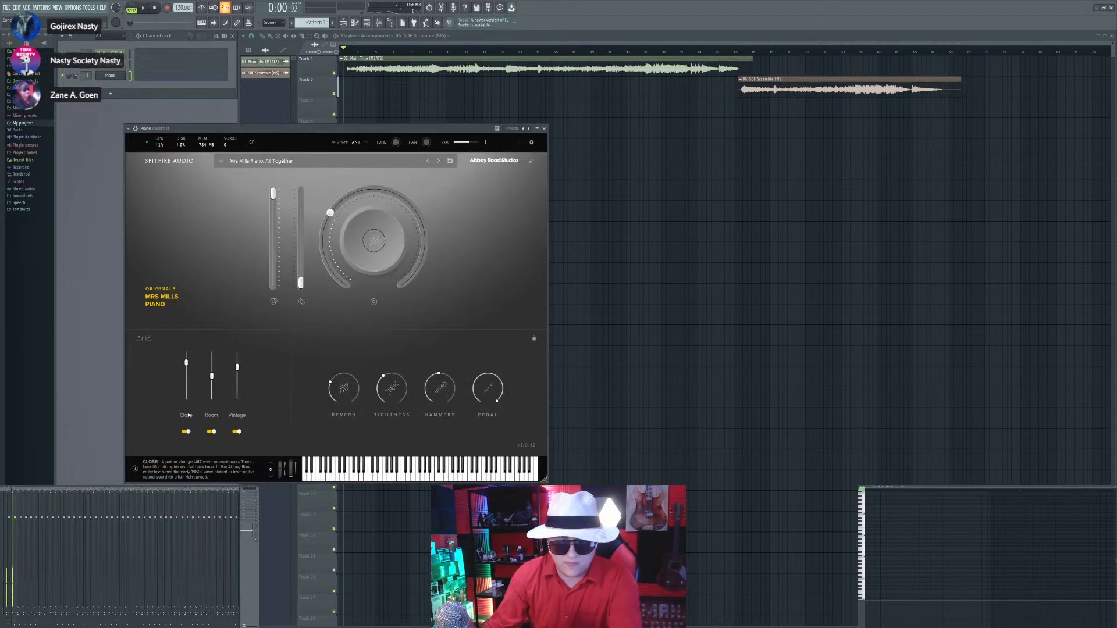
pyautogui.click(187, 434)
pyautogui.click(237, 432)
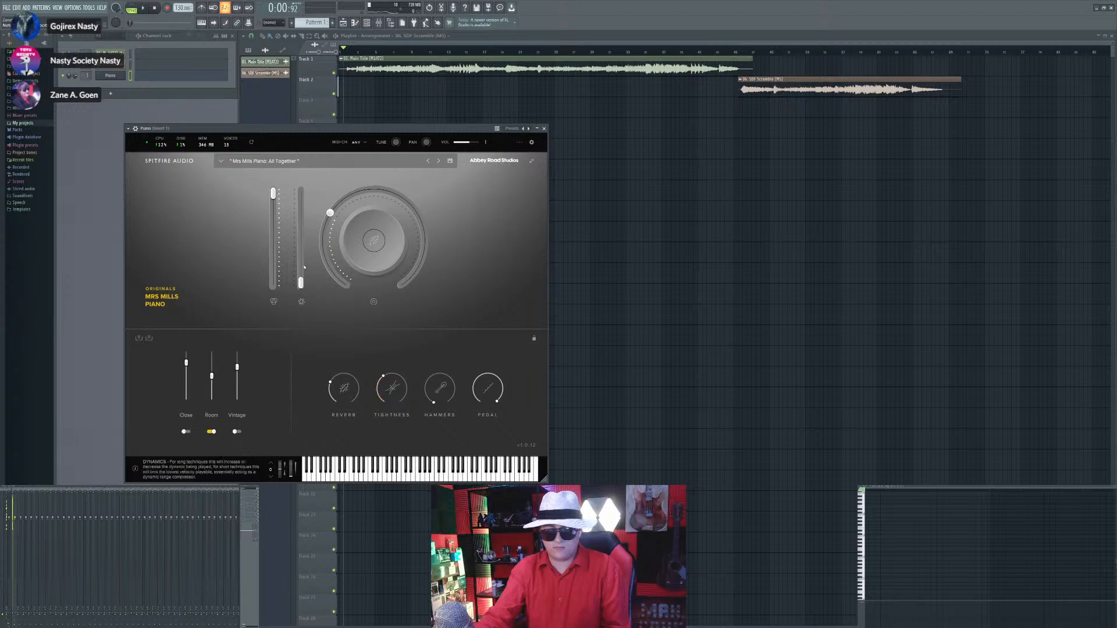
pyautogui.moveTo(301, 242); pyautogui.dragTo(300, 284)
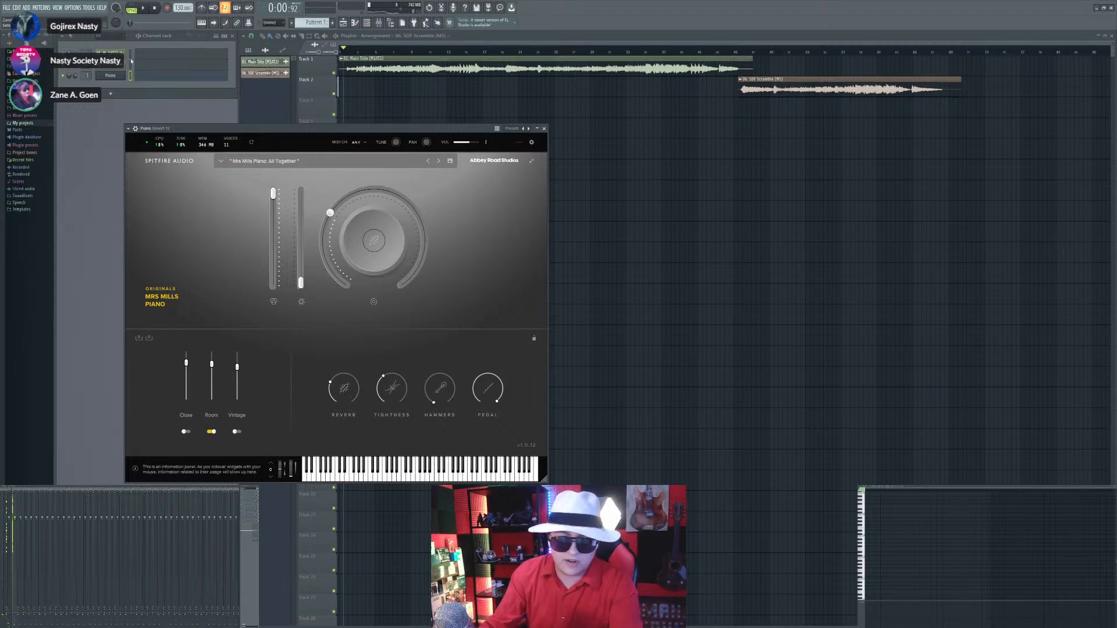
# Step: Add a Play channel with Ministry Of Rock 2's Stingray 5 Finger Sus Long RR bass and audition it against the song
pyautogui.click(111, 94)
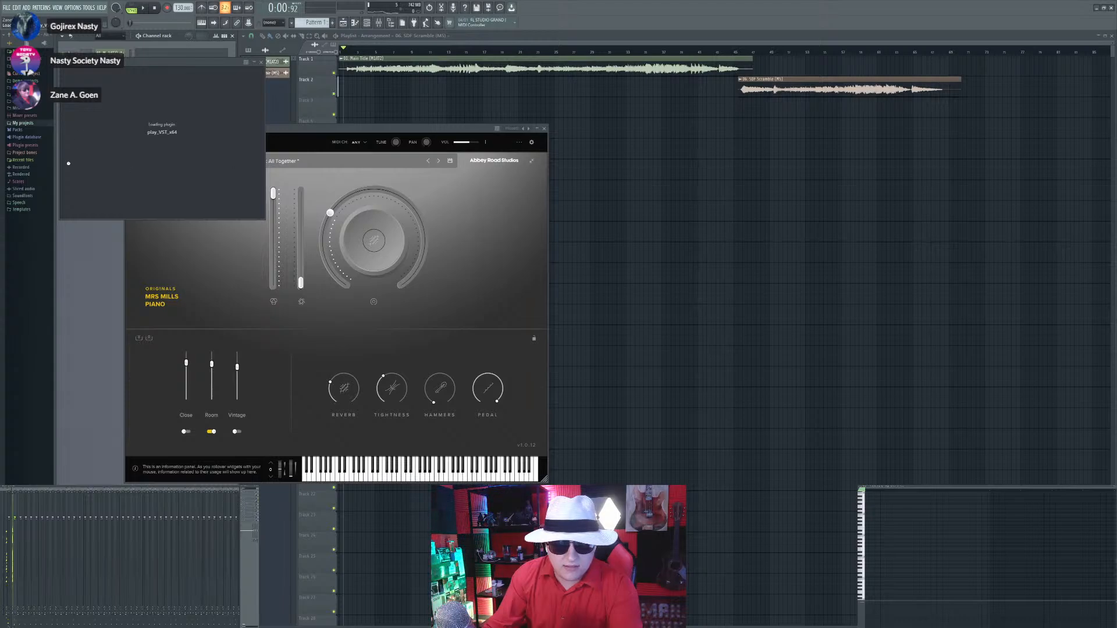
pyautogui.moveTo(117, 68); pyautogui.dragTo(236, 140)
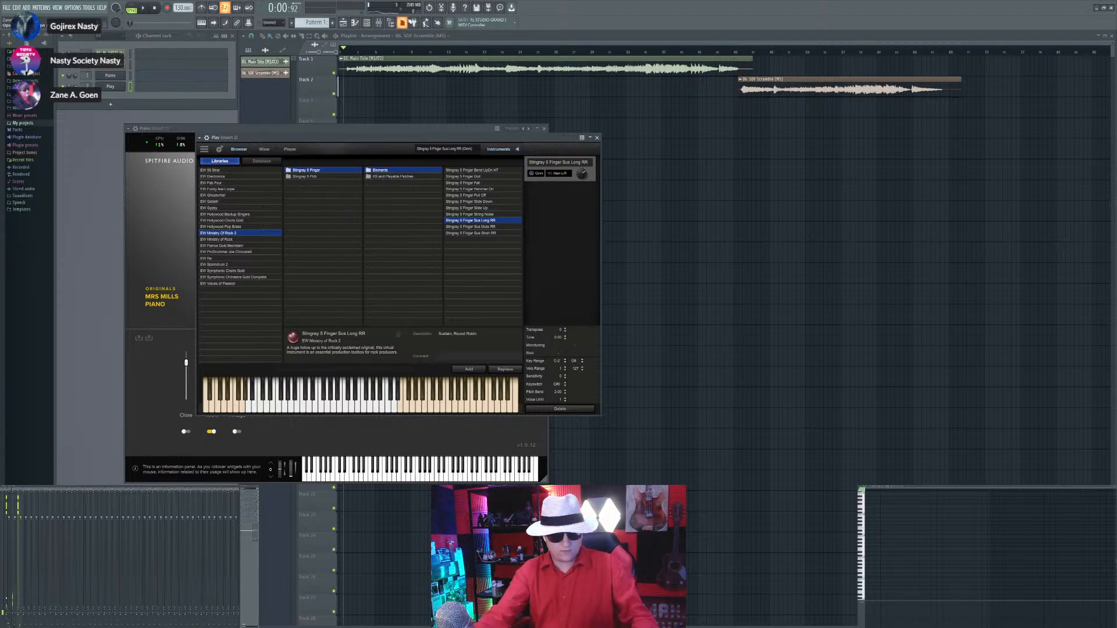
pyautogui.click(146, 9)
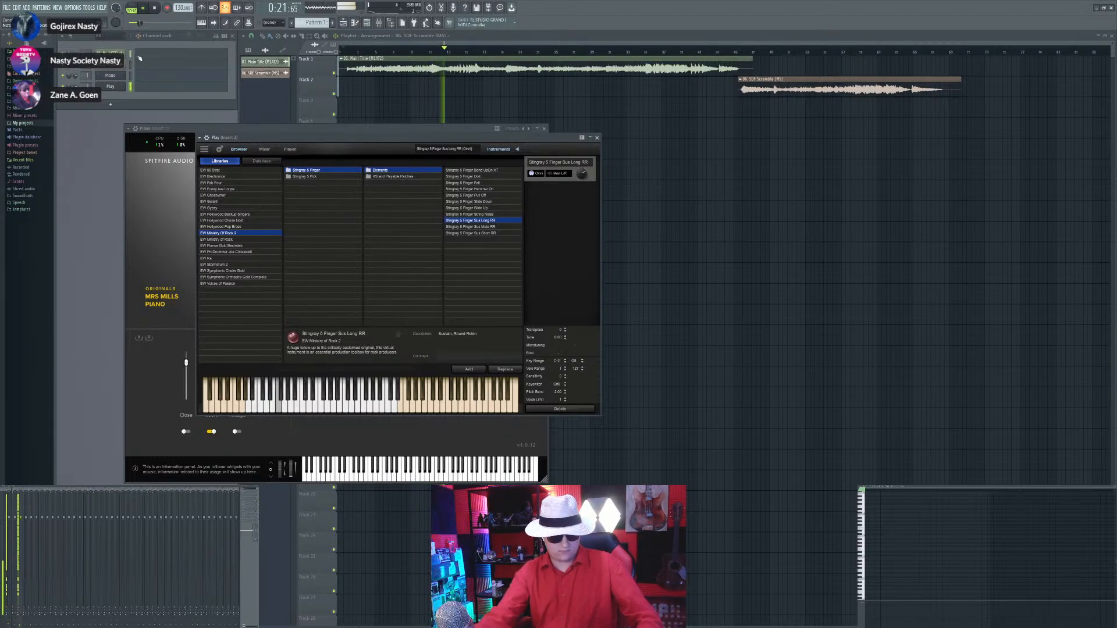
pyautogui.click(157, 9)
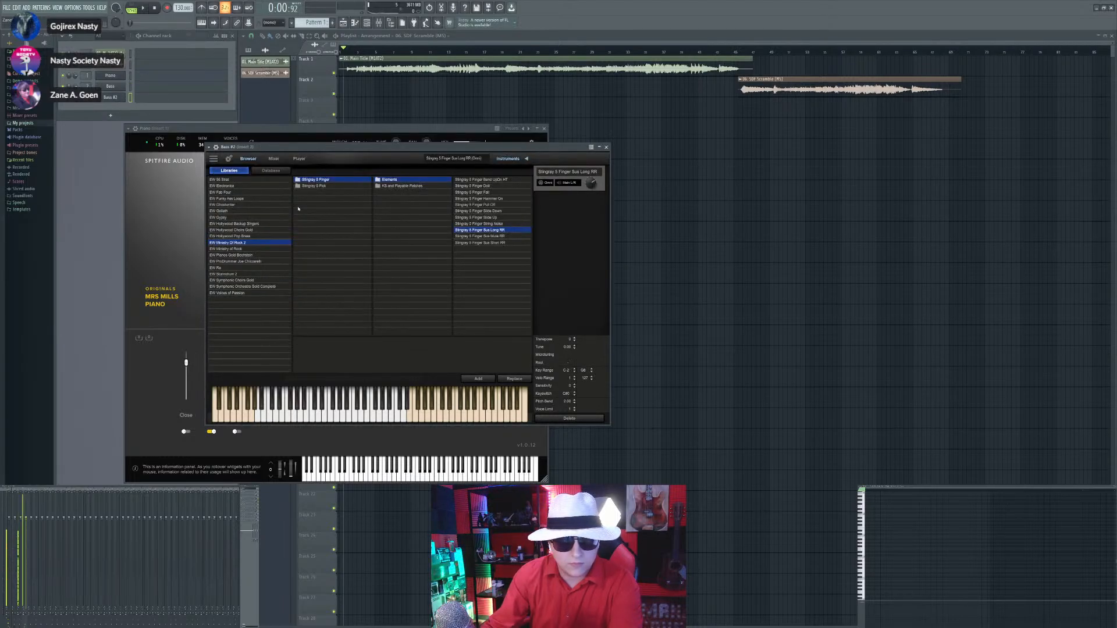
# Step: Load 7 Str. Iban. PC Master from the Ministry of Rock guitars into the cloned bass channel and rename it Rhythm guitar
pyautogui.click(243, 249)
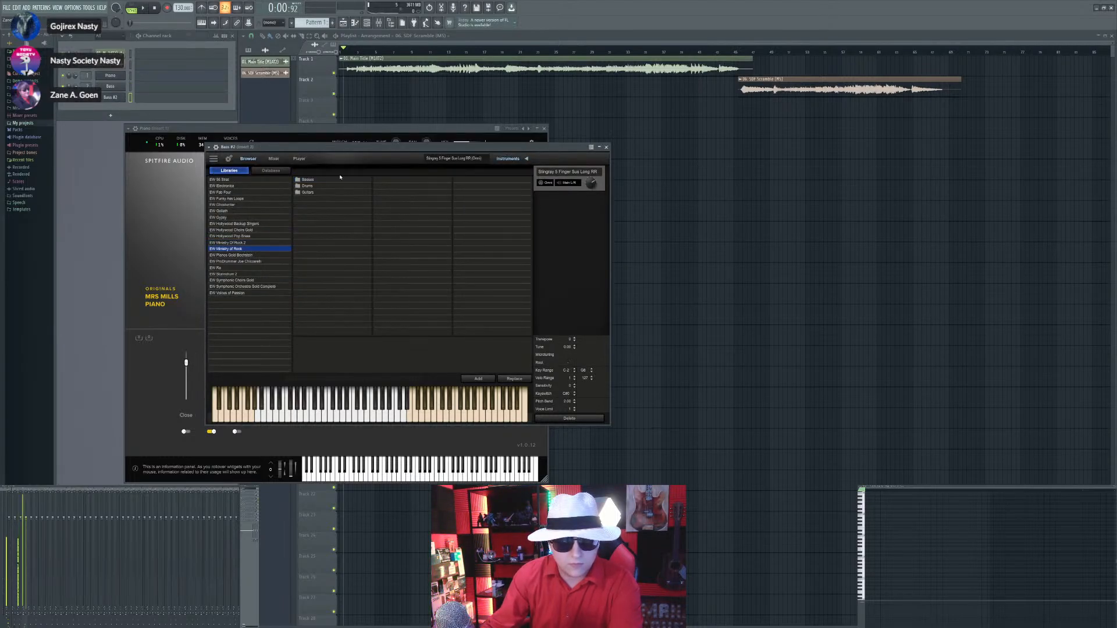
pyautogui.click(307, 192)
pyautogui.click(404, 180)
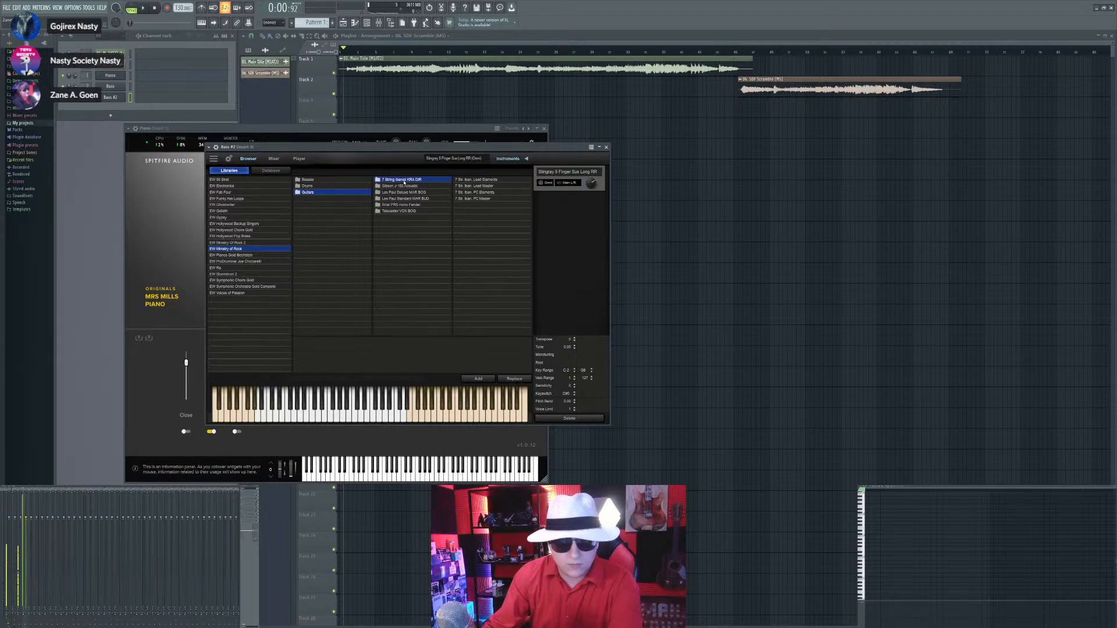
pyautogui.click(486, 200)
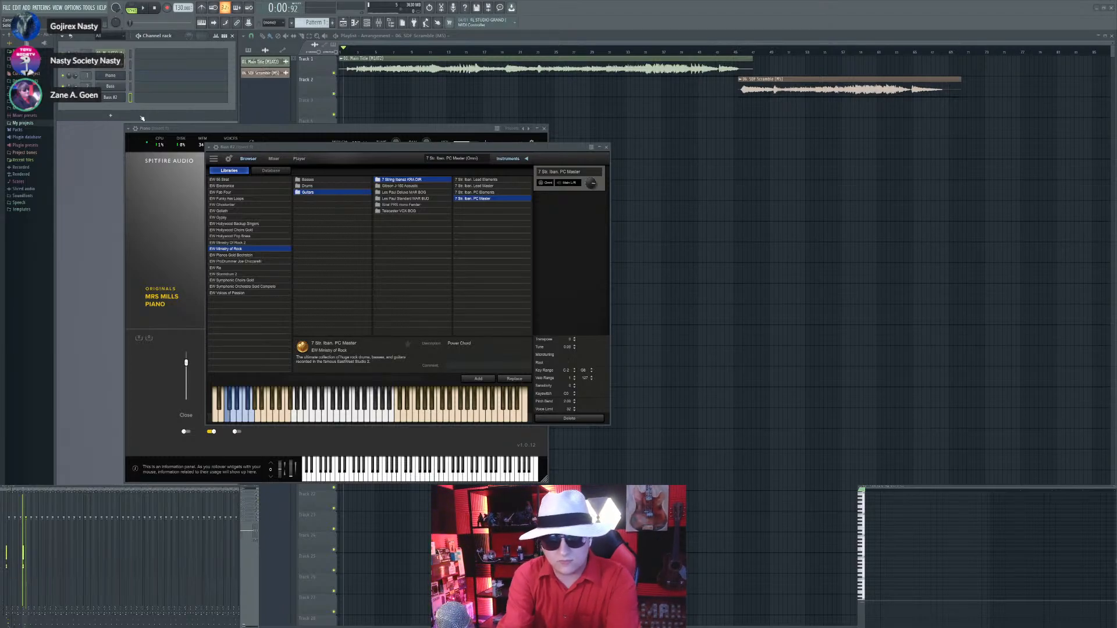
pyautogui.write('Rhythm guitar')
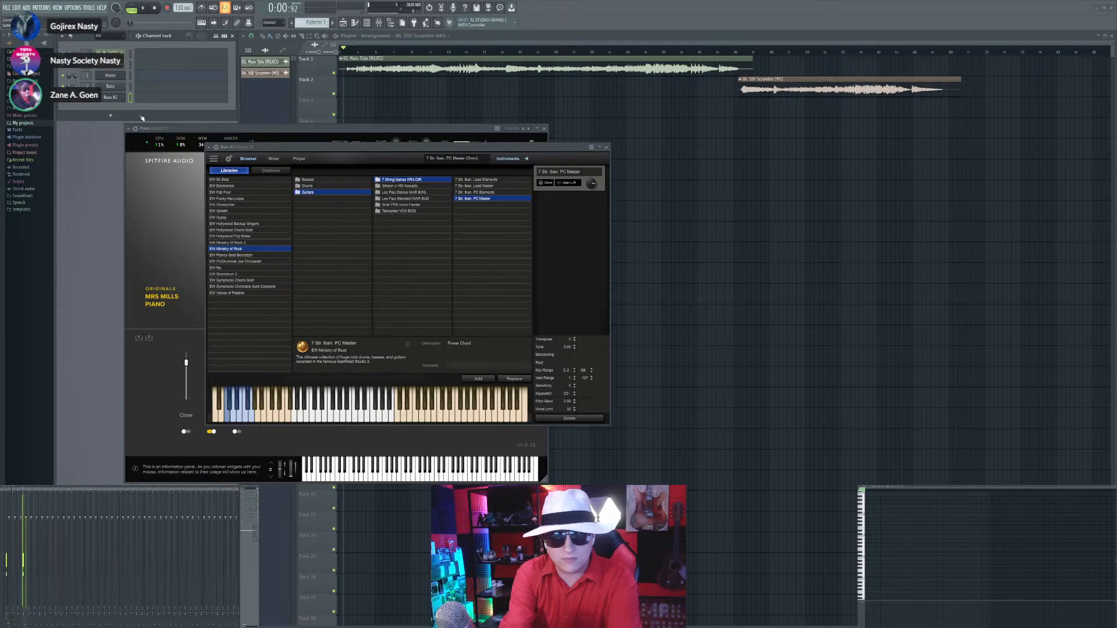
pyautogui.press('Return')
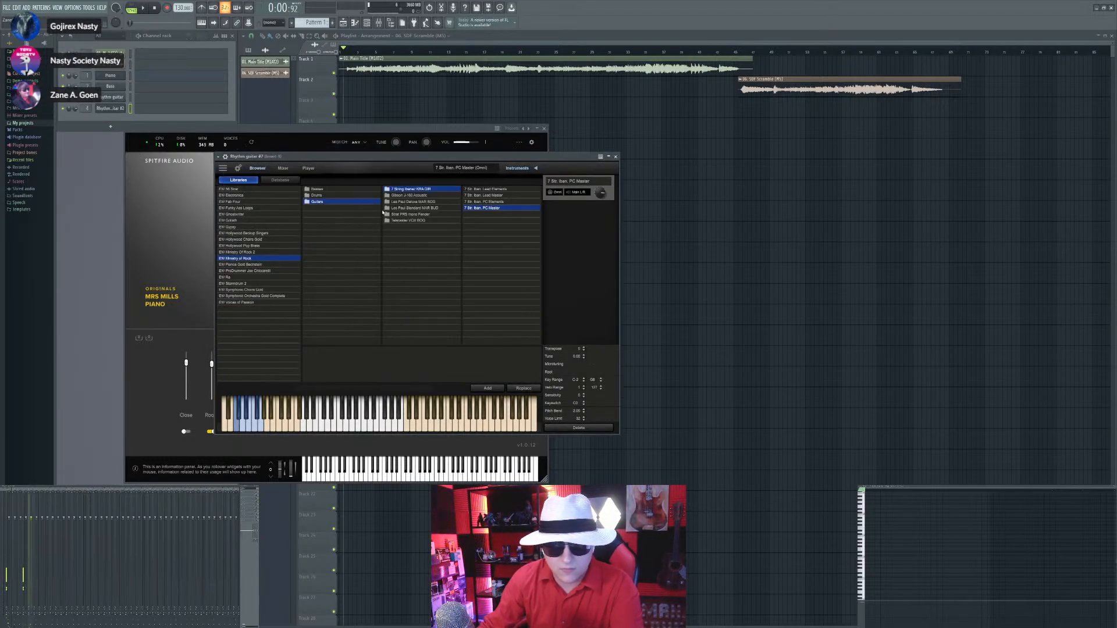
# Step: Load 7 Str. Iban. Lead Master into the cloned rhythm guitar channel
pyautogui.click(480, 196)
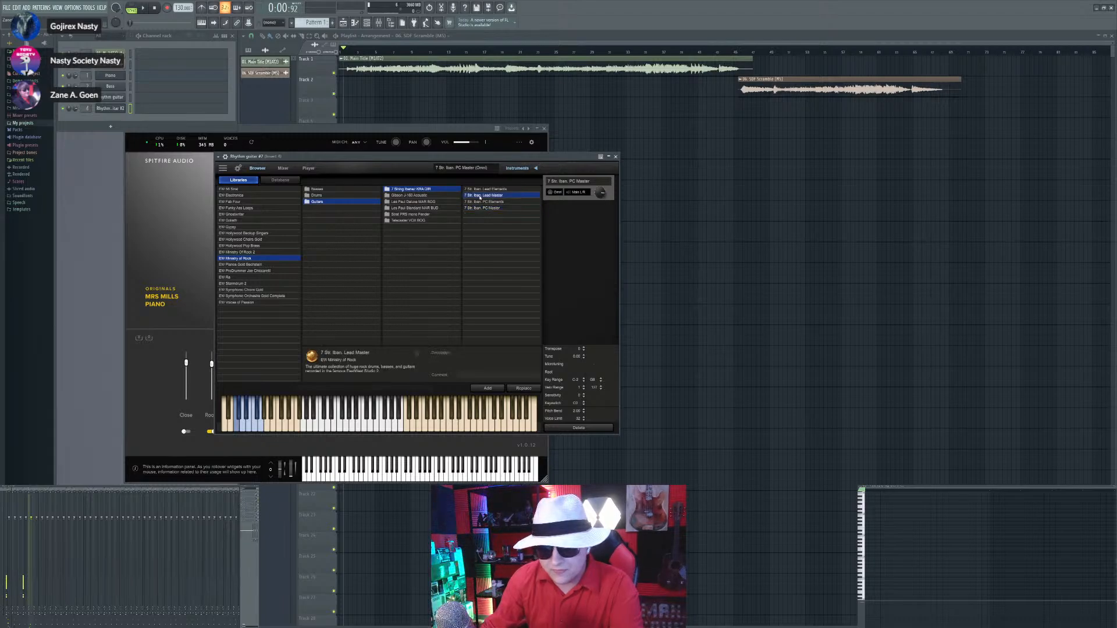
pyautogui.doubleClick(479, 196)
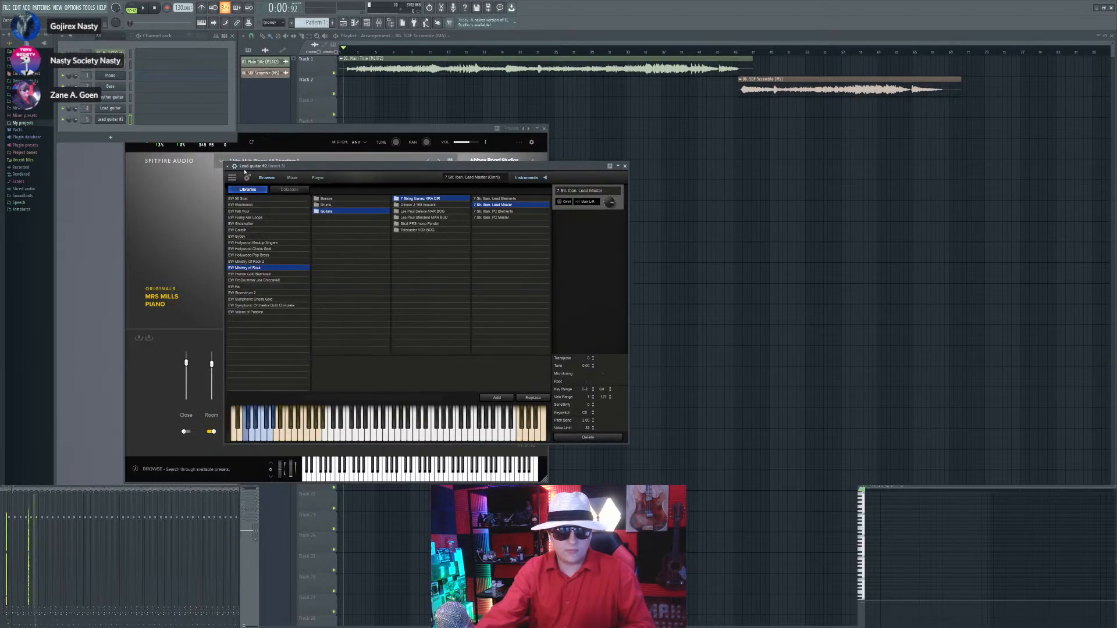
# Step: Load DW Rock Kit NC2 Snr from the Ministry Of Rock 2 DW Kits into the cloned lead guitar channel and rename it Drums
pyautogui.click(255, 262)
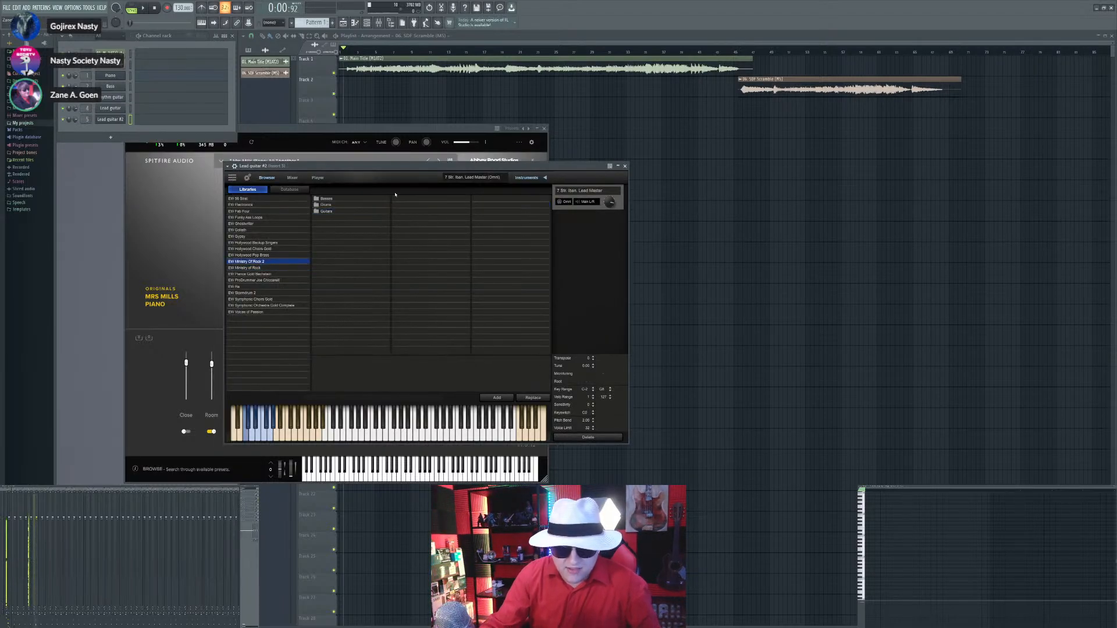
pyautogui.click(336, 205)
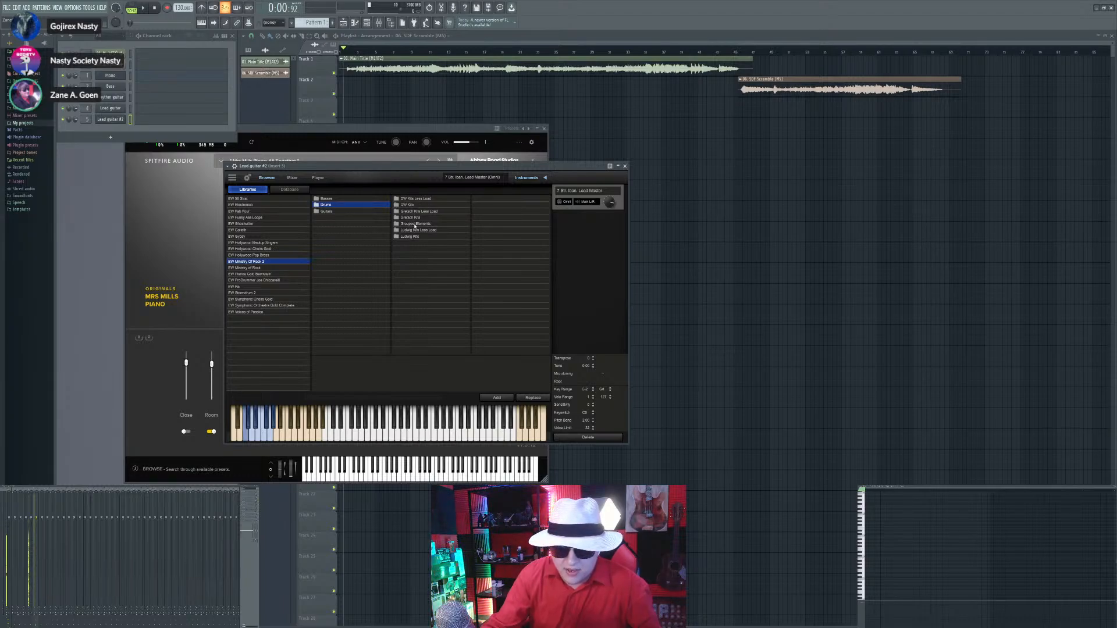
pyautogui.click(415, 224)
pyautogui.click(412, 206)
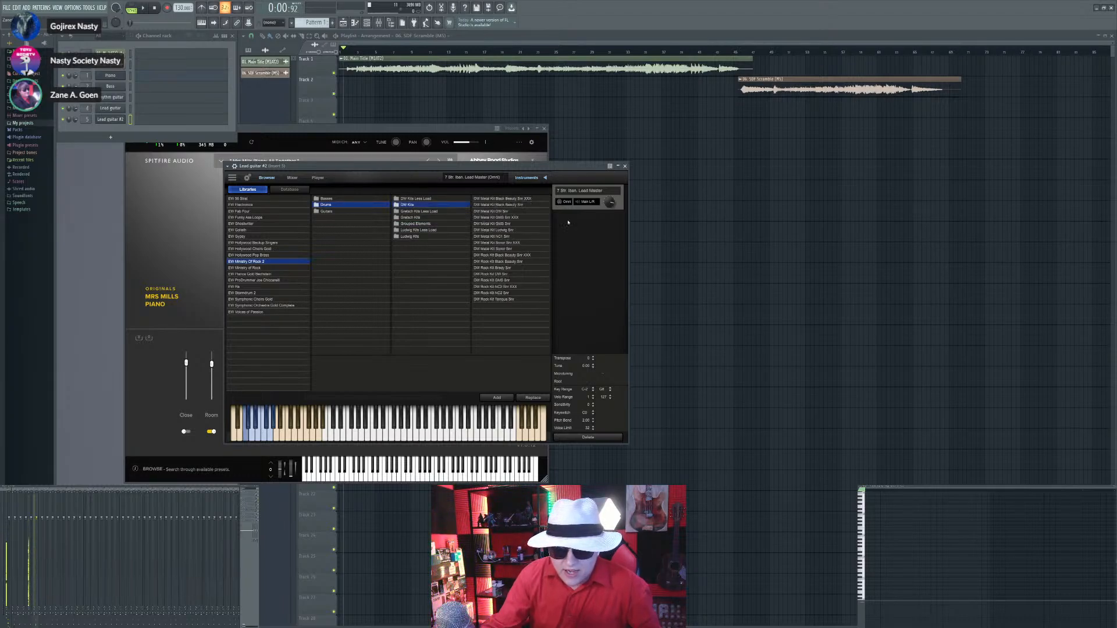
pyautogui.doubleClick(496, 294)
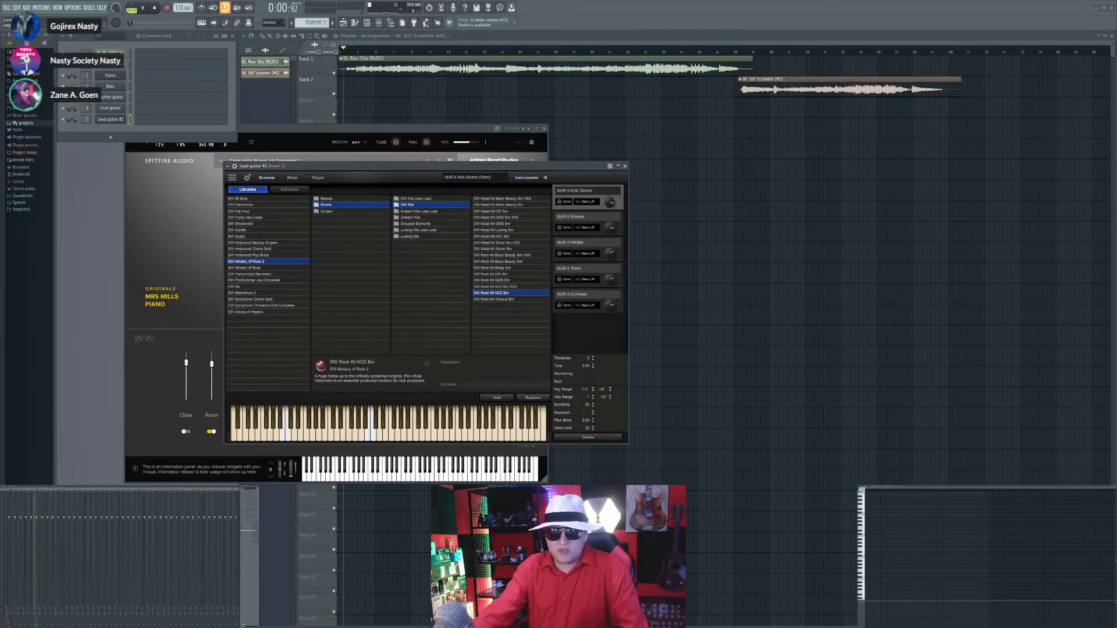
pyautogui.click(149, 140)
pyautogui.write('Drums')
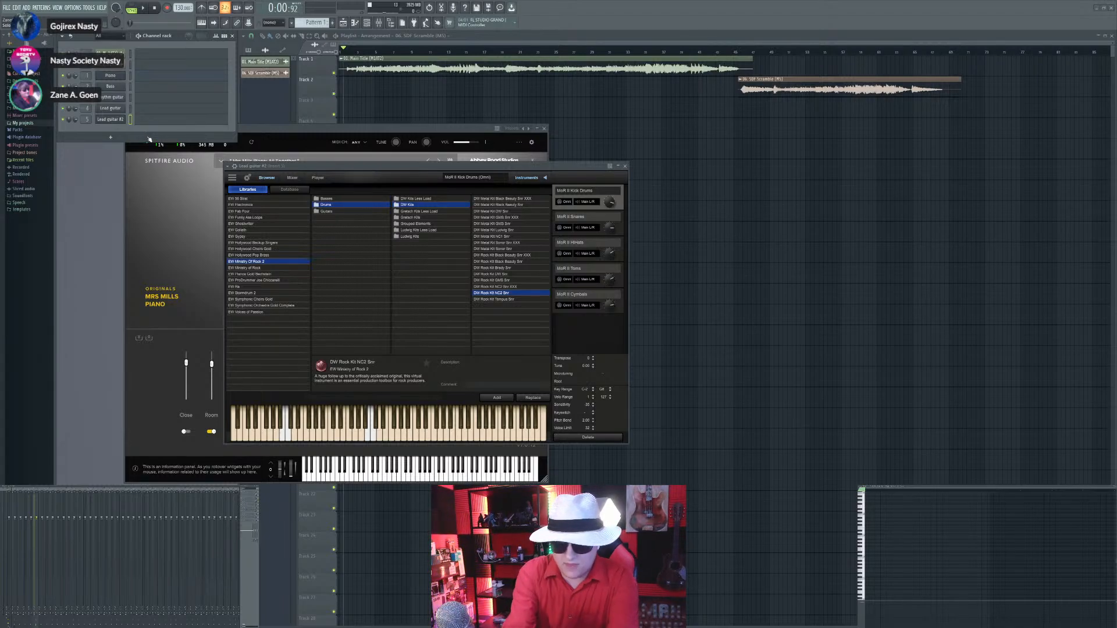
pyautogui.press('Return')
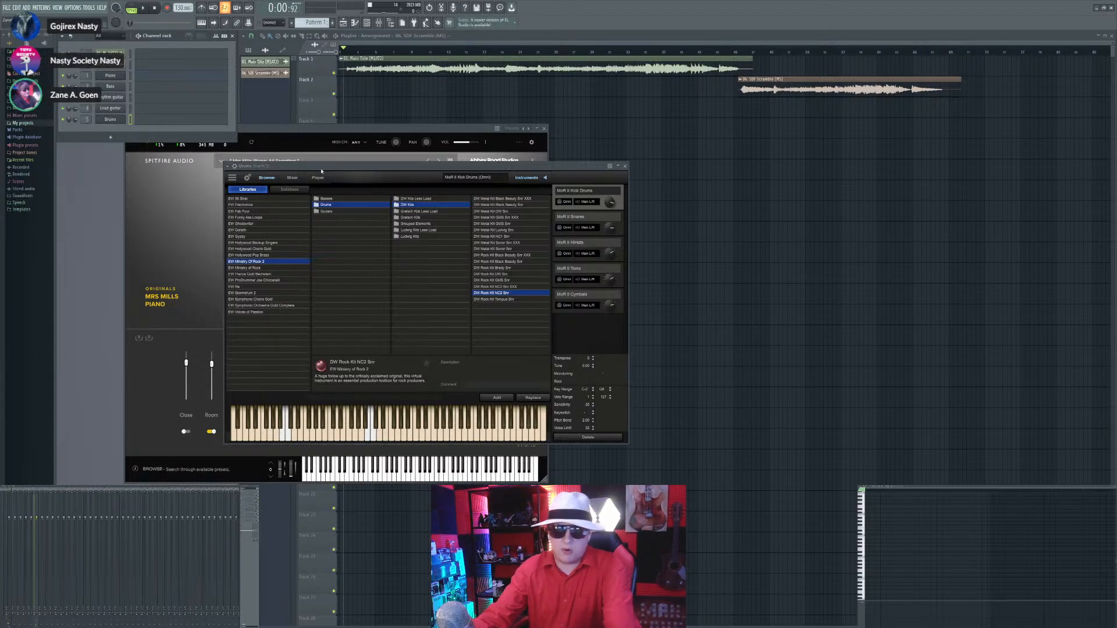
# Step: Turn on the metronome and play the arrangement from the start to compare the Main Title clip with the beat
pyautogui.click(275, 100)
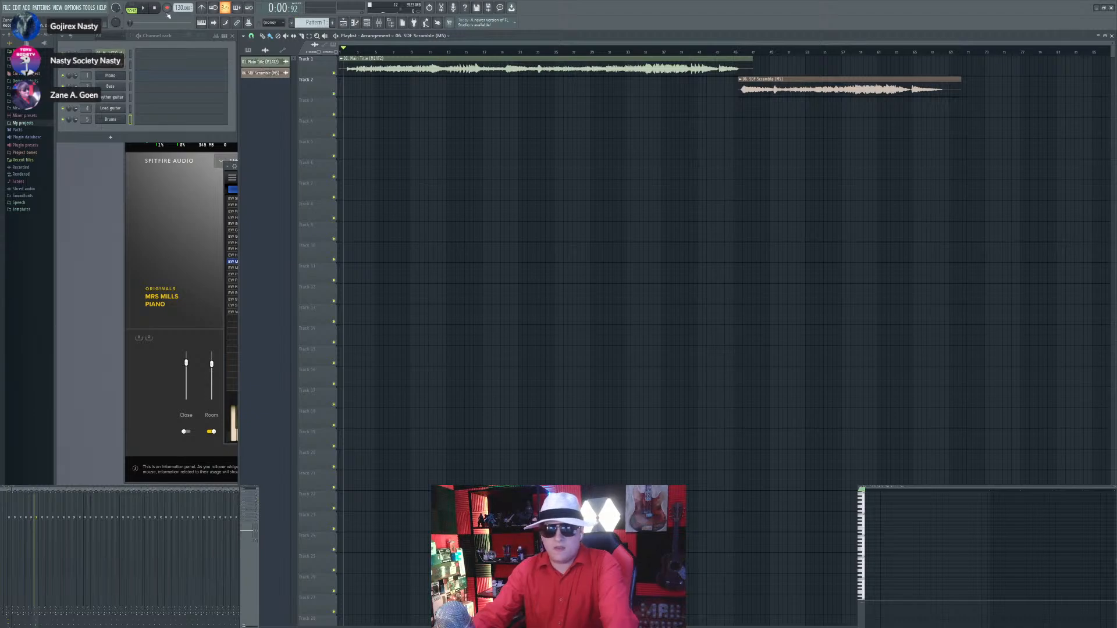
pyautogui.click(202, 7)
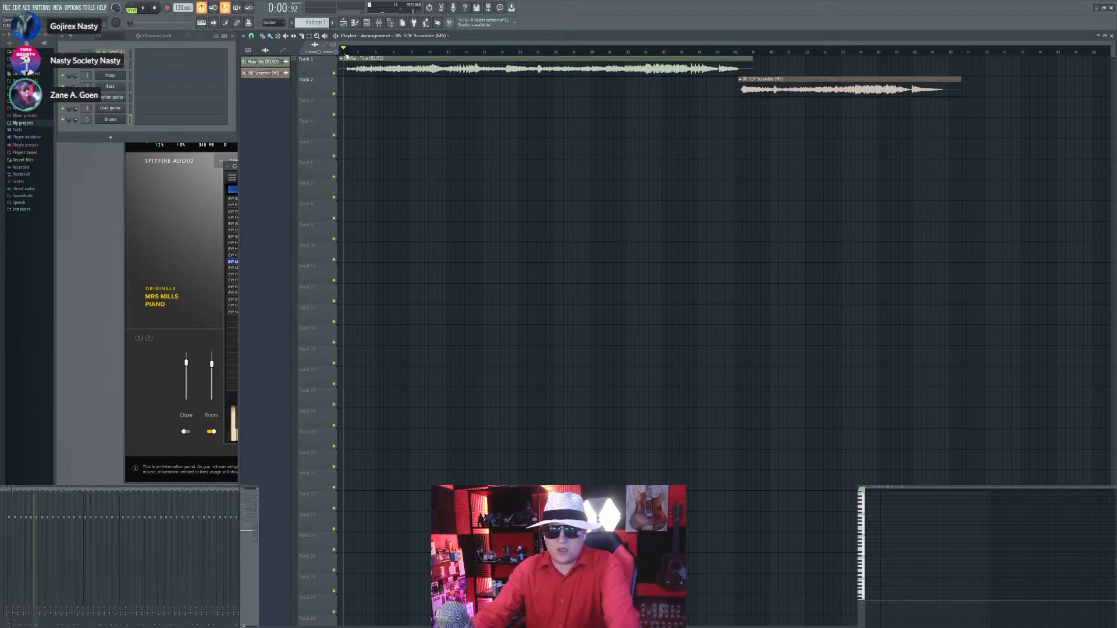
pyautogui.press('space')
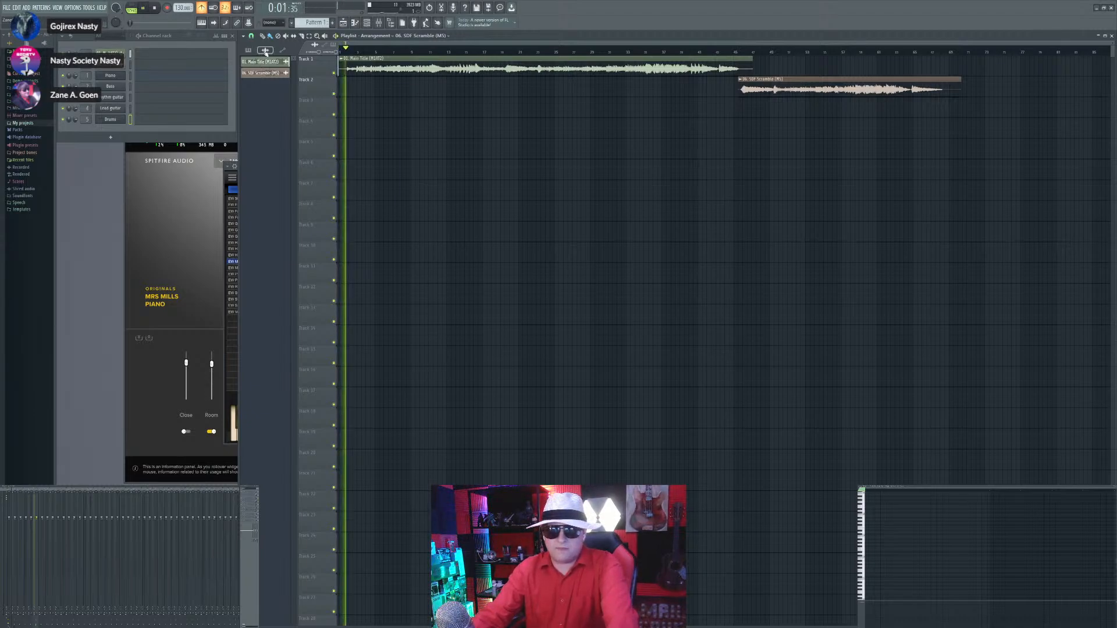
pyautogui.press('space')
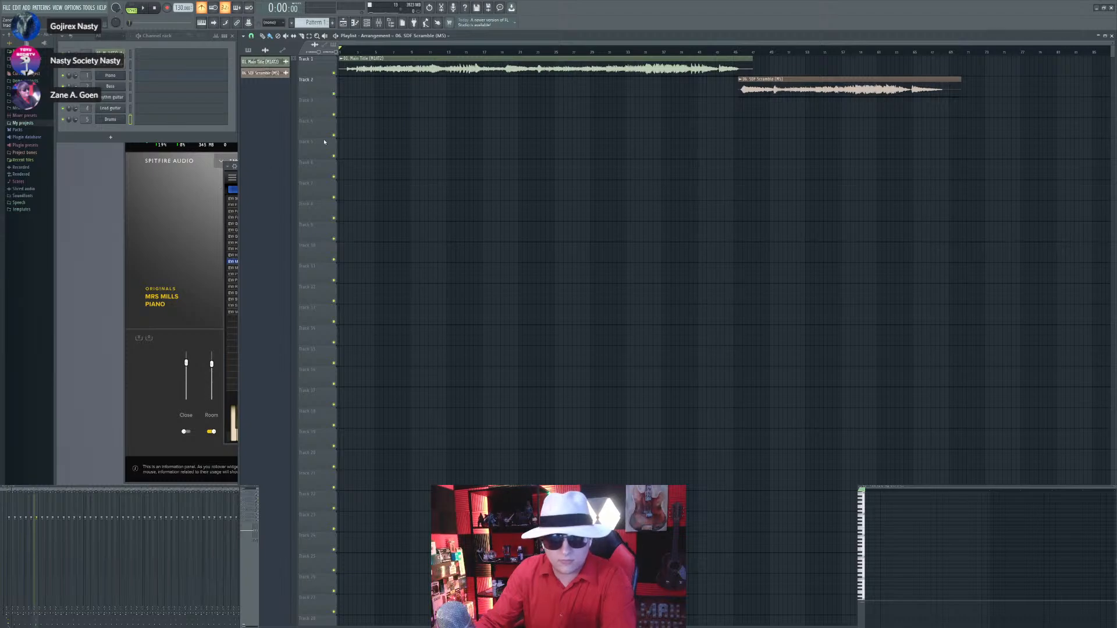
# Step: Trim the quiet lead-in from the Main Title clip on Track 1, keeping the clip at the start of the playlist
pyautogui.scroll(5, 324, 142)
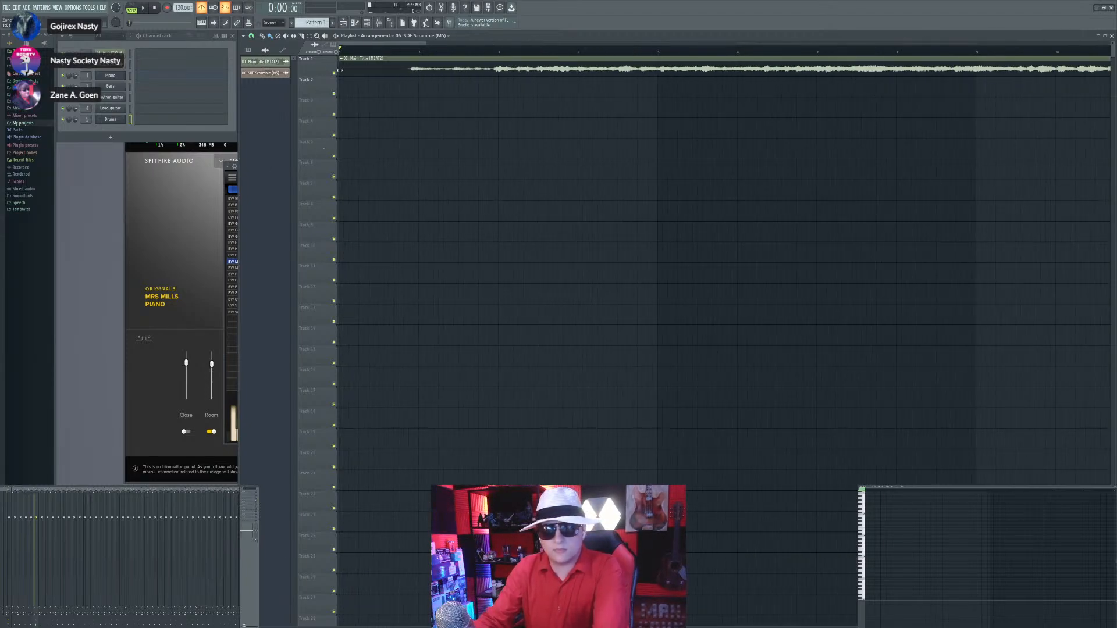
pyautogui.moveTo(341, 70)
pyautogui.mouseDown()
pyautogui.moveTo(406, 77)
pyautogui.moveTo(342, 76)
pyautogui.mouseUp()
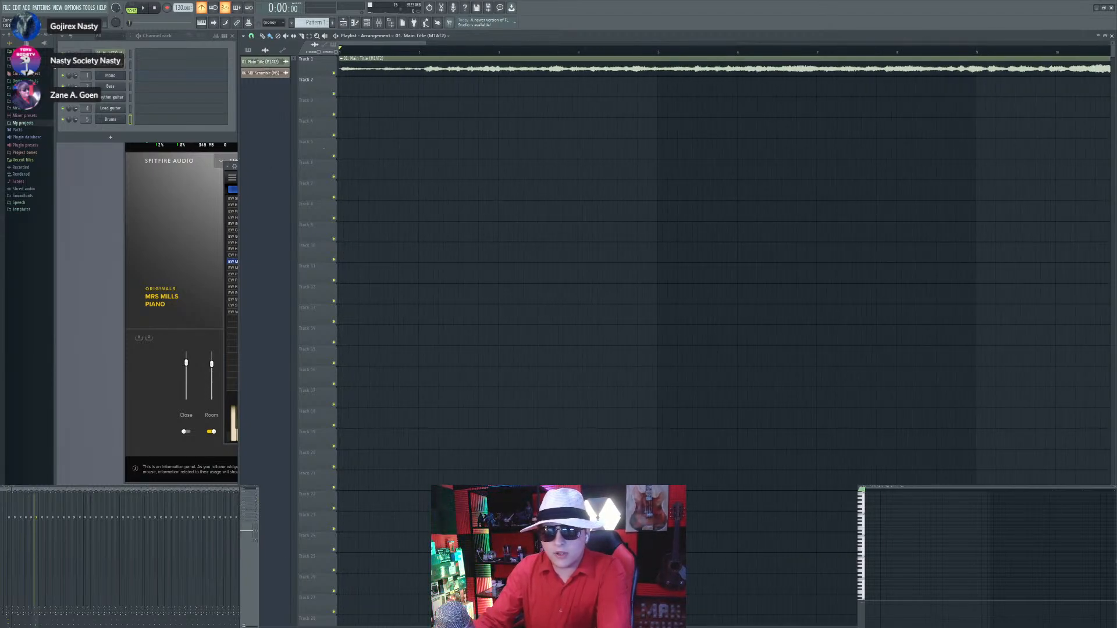
# Step: Play the Main Title clip against the metronome and set the project tempo to 121 BPM
pyautogui.press('space')
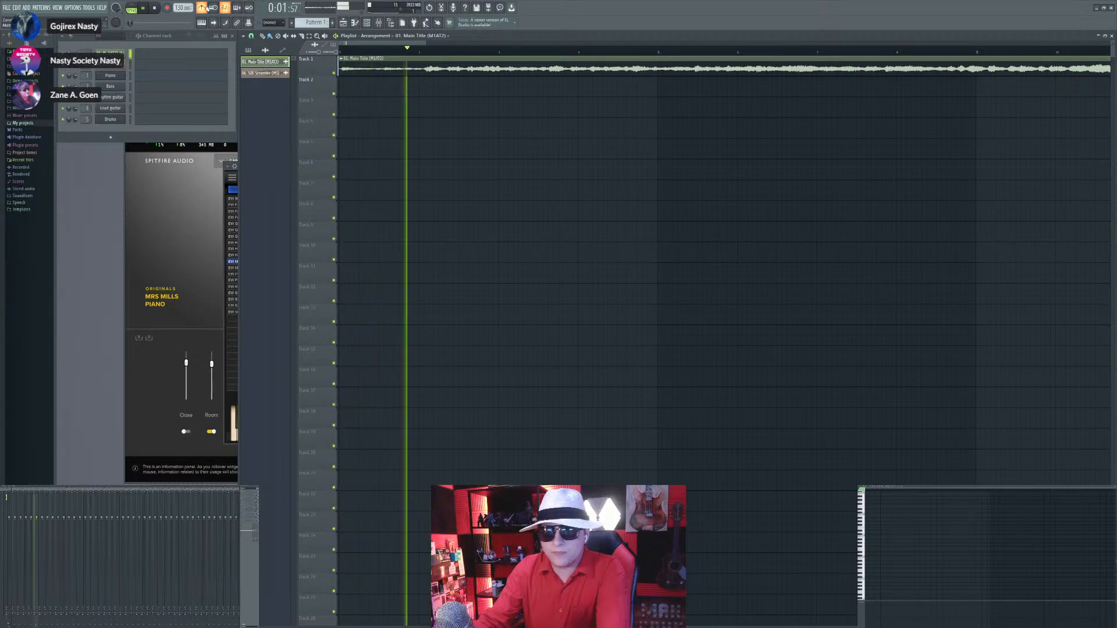
pyautogui.press('space')
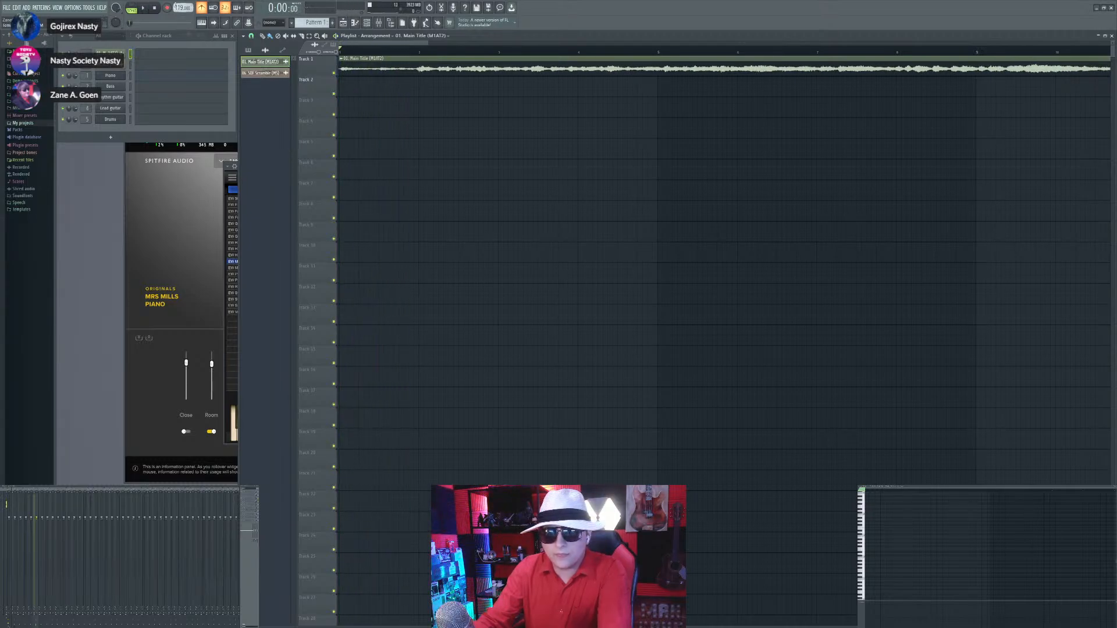
pyautogui.press('space')
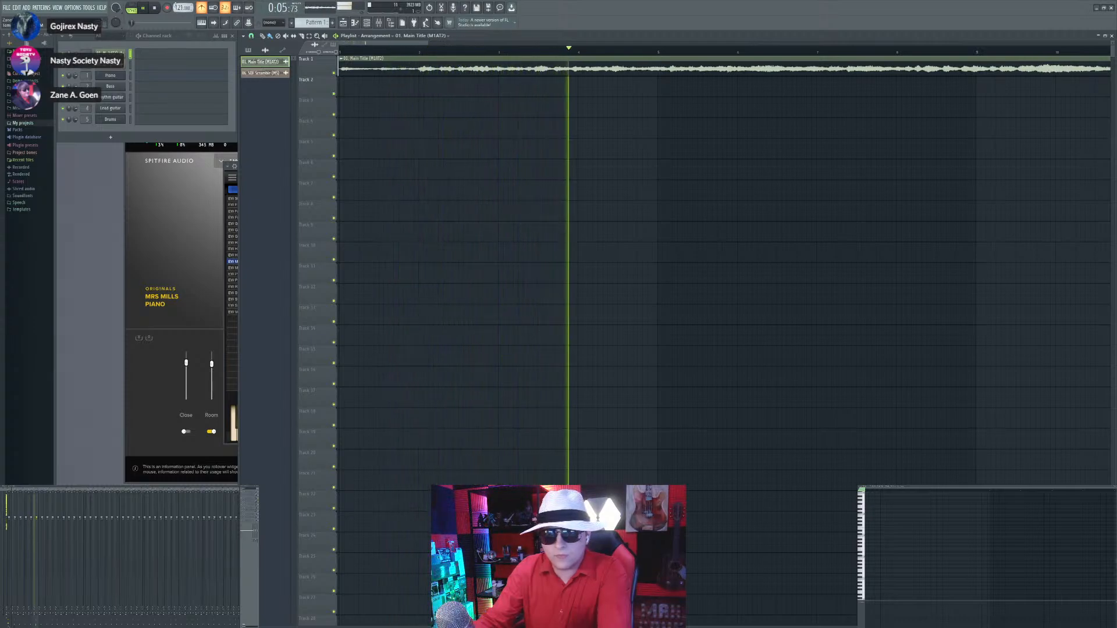
pyautogui.press('space')
pyautogui.press('space')
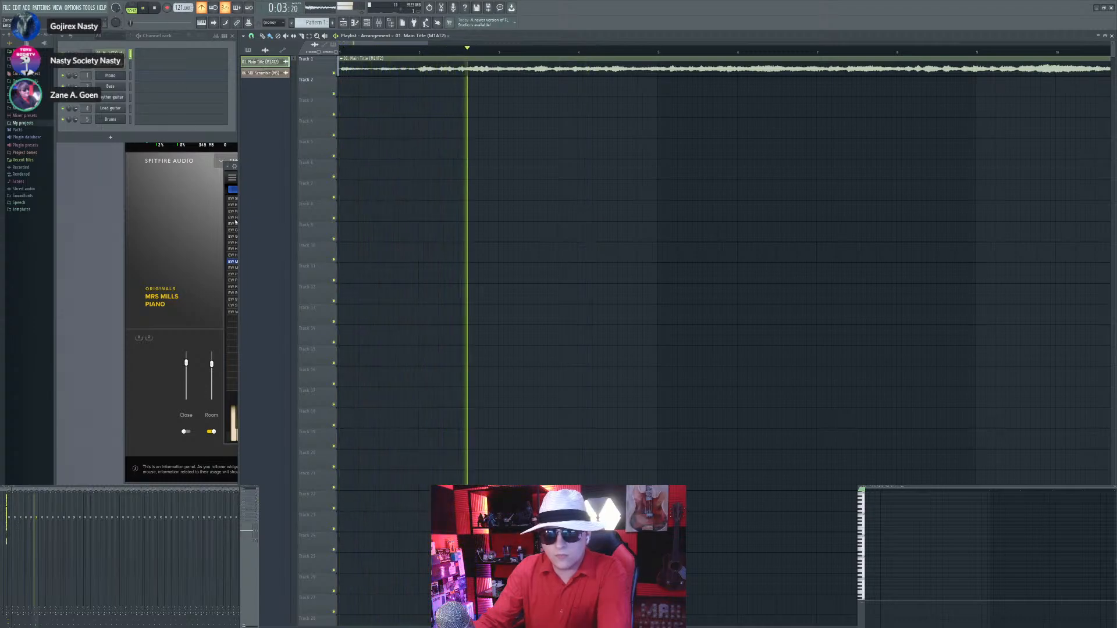
# Step: Shift the Main Title clip on Track 1 back to the playlist start while checking it against the metronome
pyautogui.scroll(6, 262, 220)
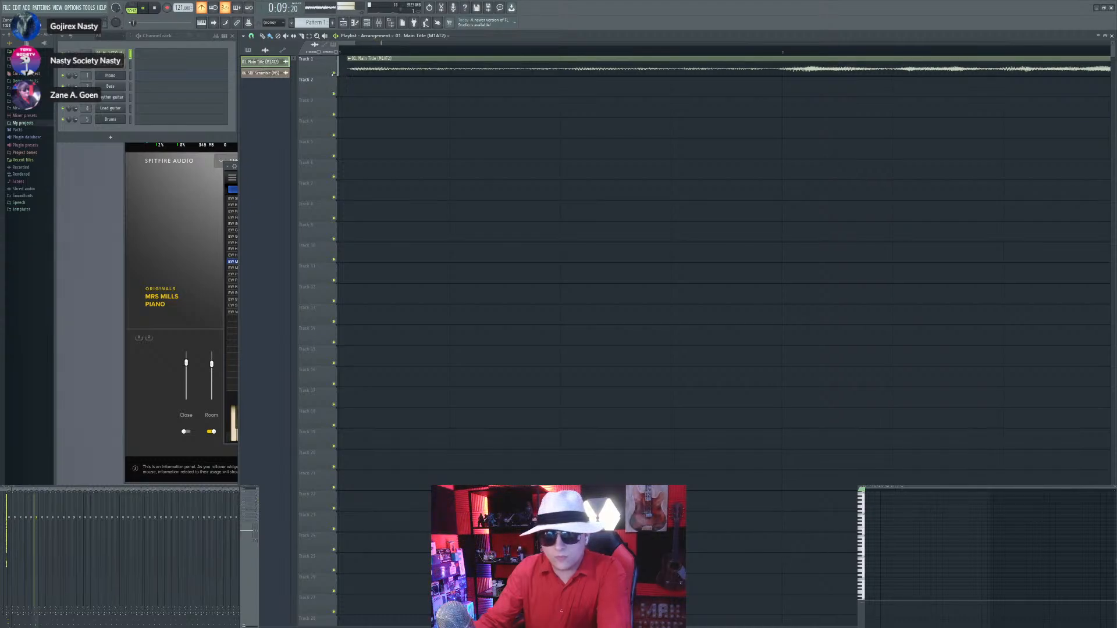
pyautogui.moveTo(359, 70); pyautogui.dragTo(349, 70)
pyautogui.scroll(-6, 415, 209)
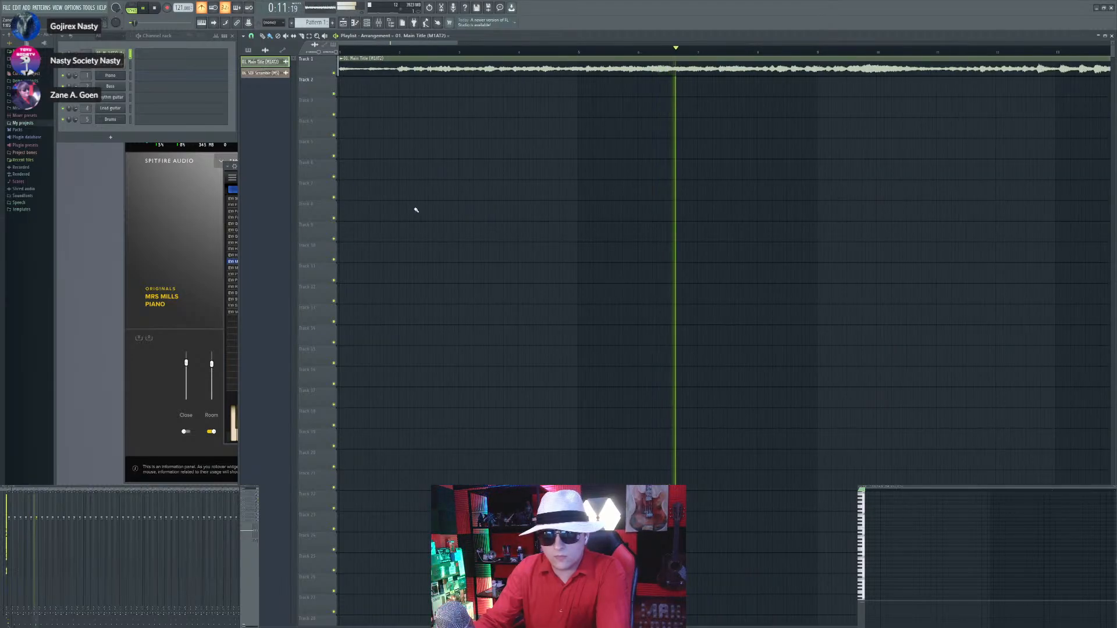
pyautogui.scroll(3, 788, 186)
pyautogui.press('space')
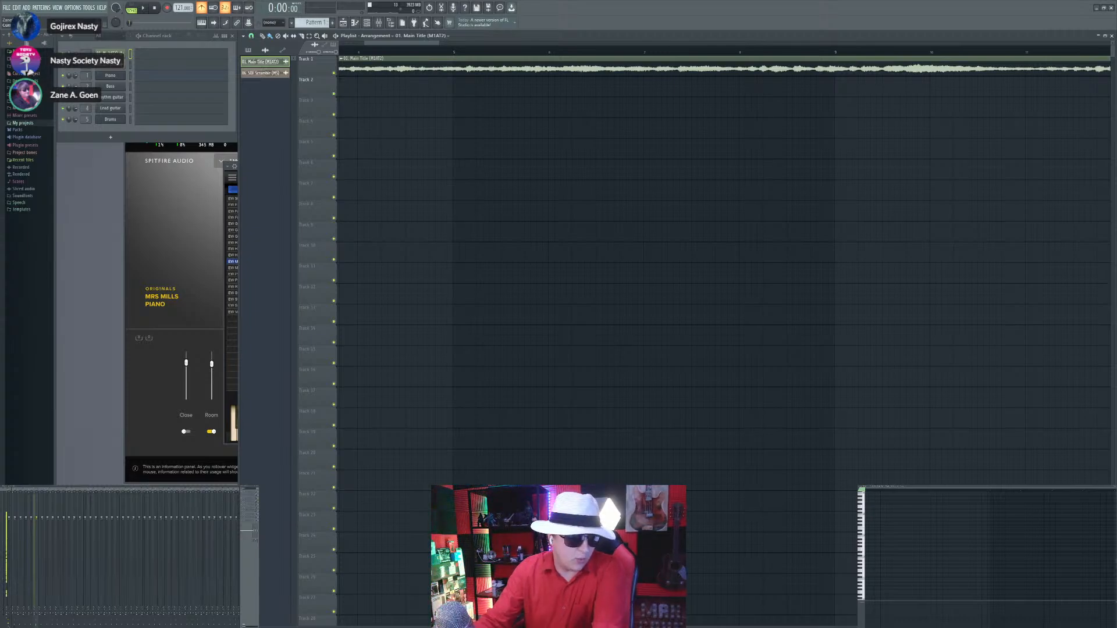
# Step: Place Pattern 1 at the start of Track 2 and add four low Drums notes to it, one on each beat
pyautogui.scroll(-8, 619, 203)
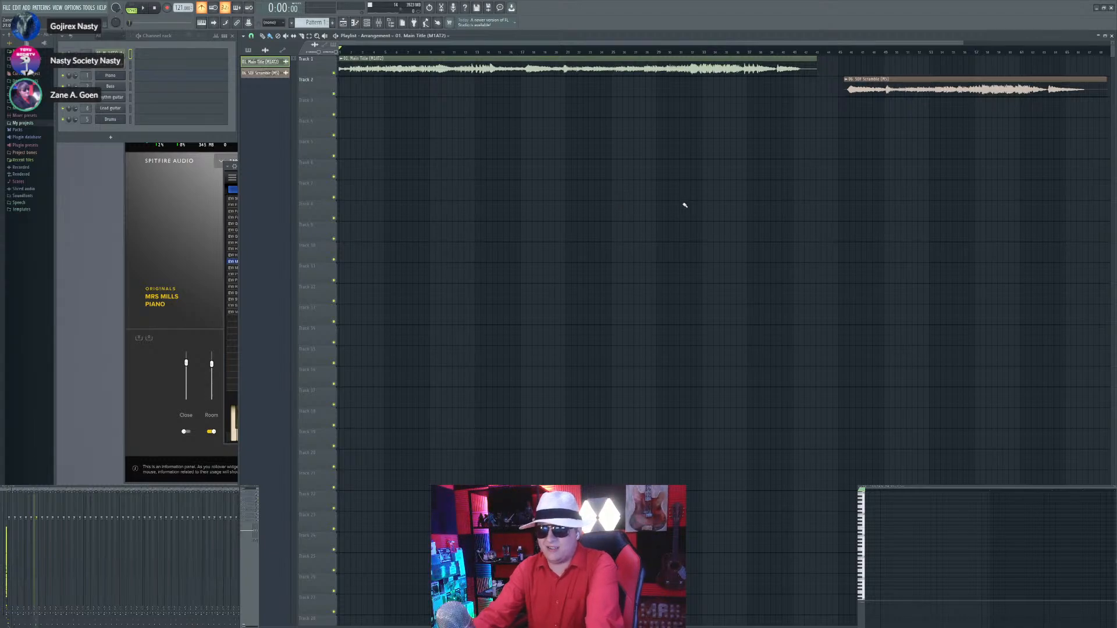
pyautogui.scroll(8, 285, 224)
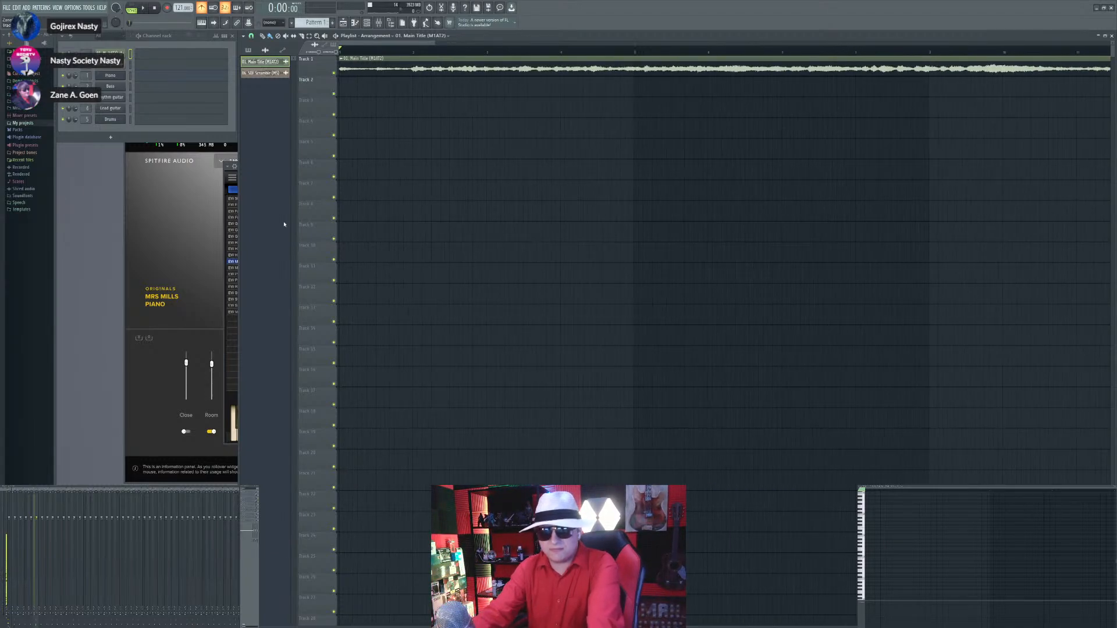
pyautogui.scroll(1, 315, 23)
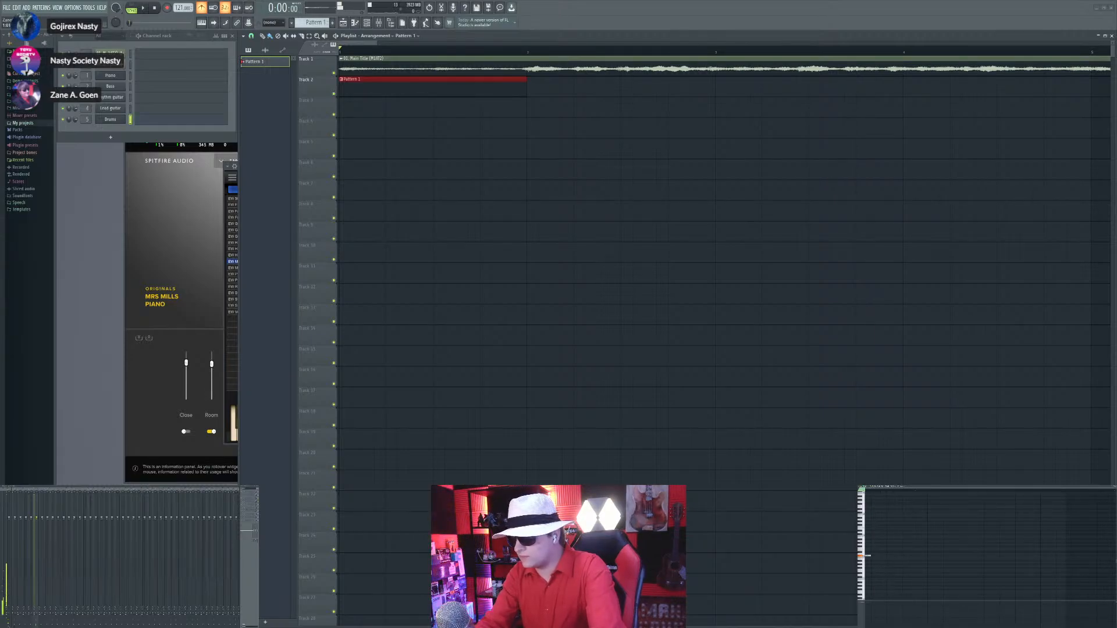
pyautogui.click(867, 579)
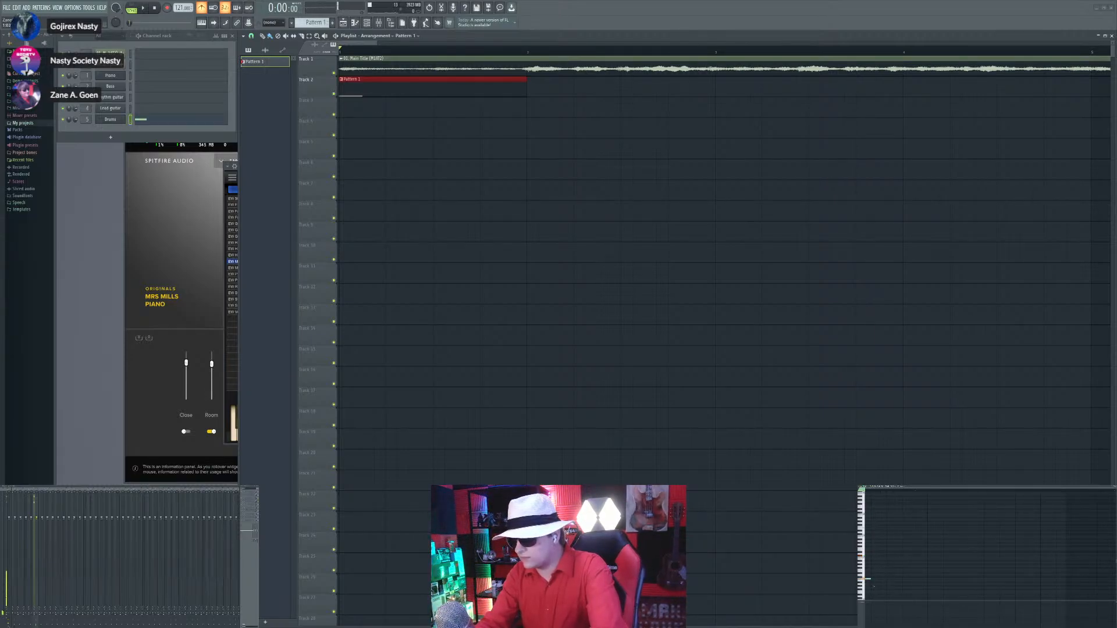
pyautogui.click(880, 579)
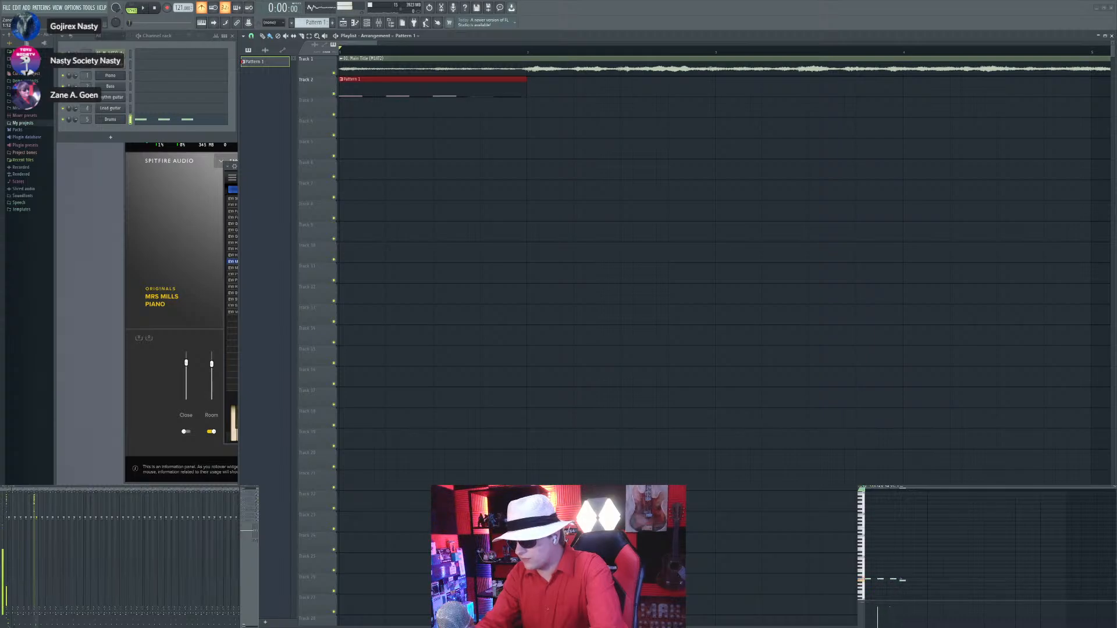
# Step: Turn off the metronome and play the drum pattern together with the Main Title clip from the start
pyautogui.press('space')
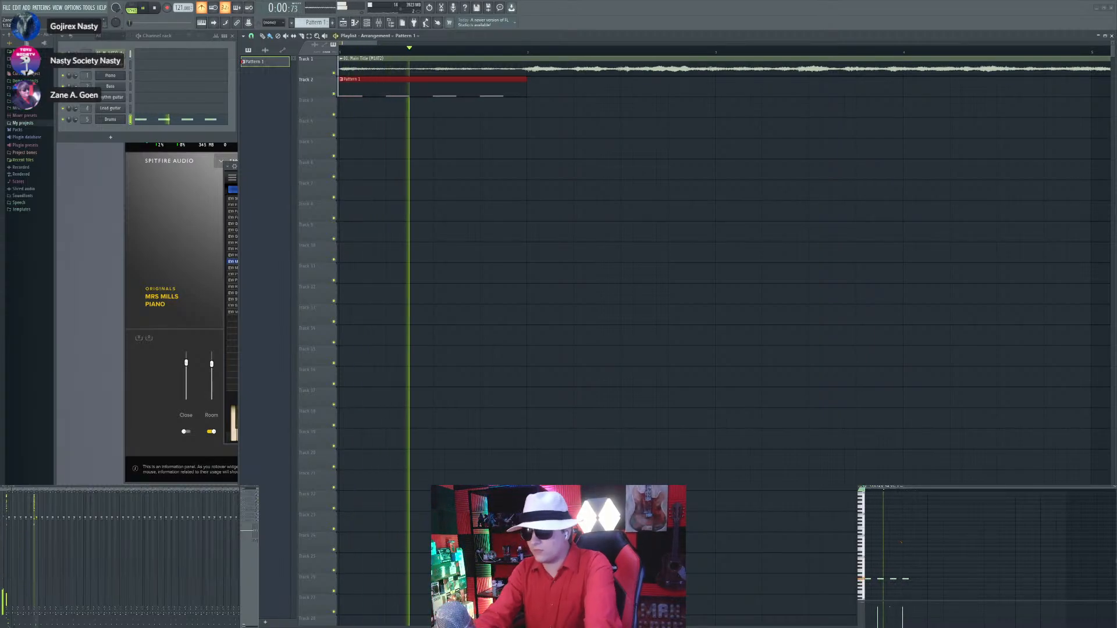
pyautogui.click(202, 8)
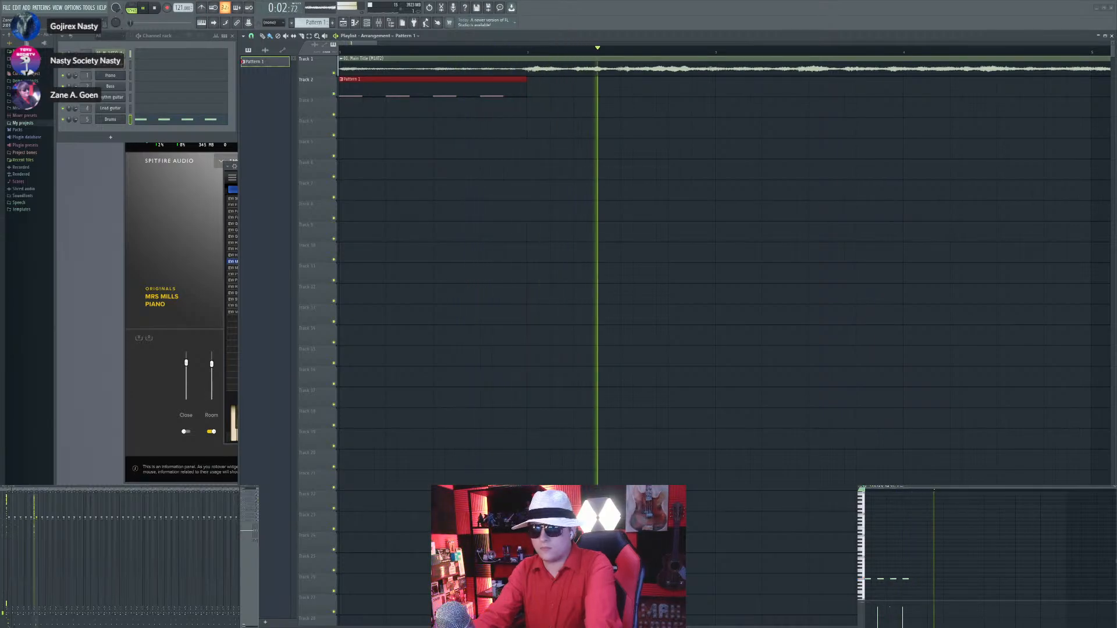
pyautogui.press('space')
pyautogui.press('space')
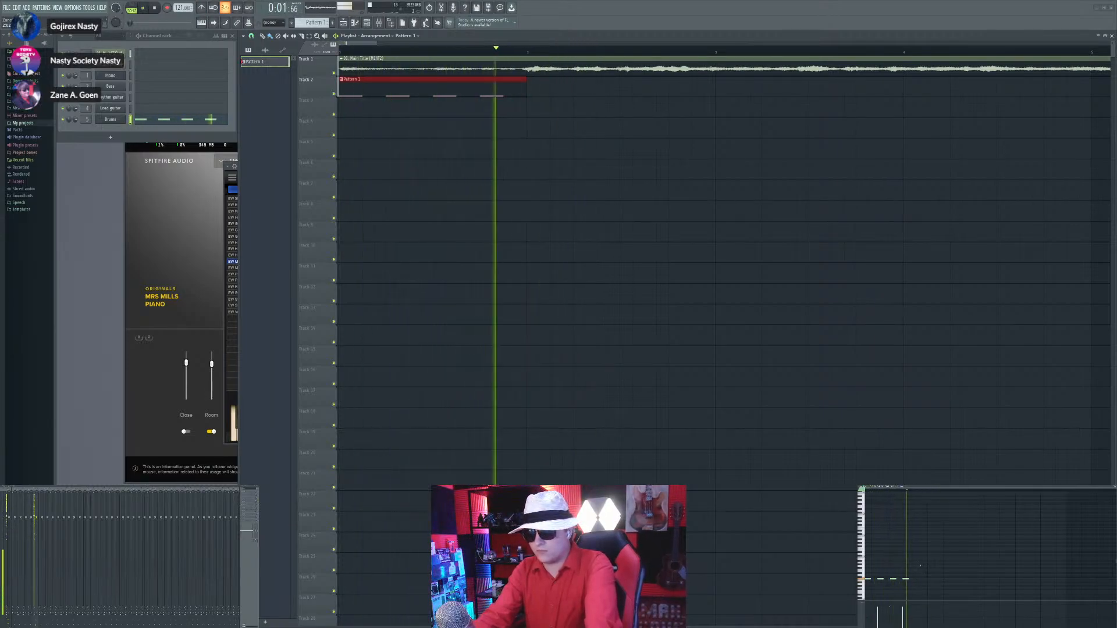
pyautogui.press('space')
# Step: Audition a second drum sound for beats two and four, and place its notes one row above the low Drums notes
pyautogui.scroll(3, 869, 575)
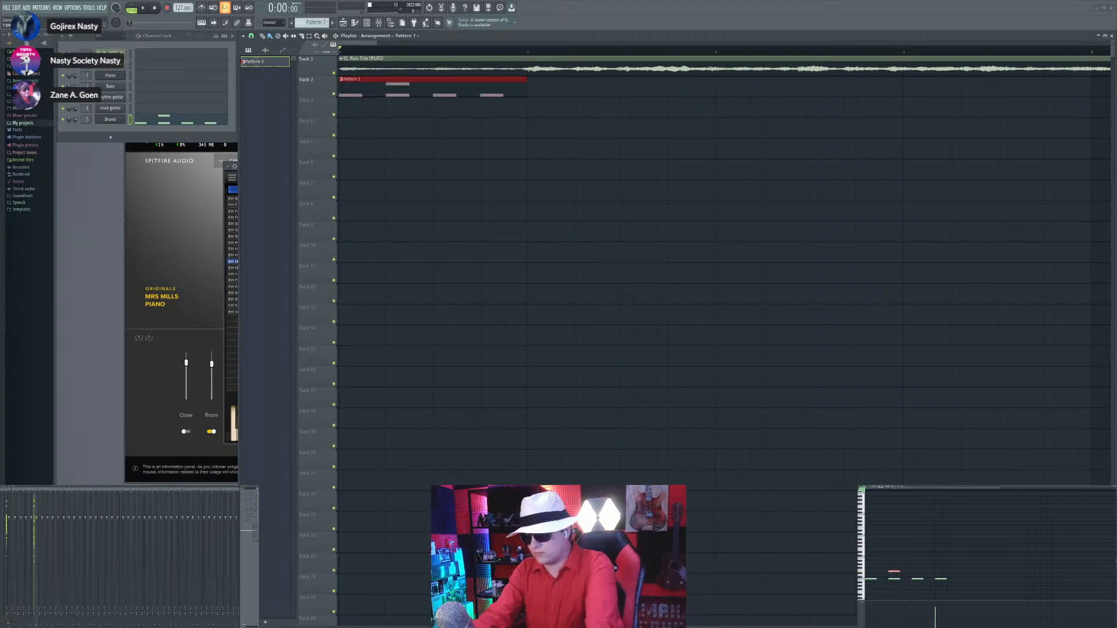
pyautogui.press('space')
pyautogui.press('space')
pyautogui.click(938, 572)
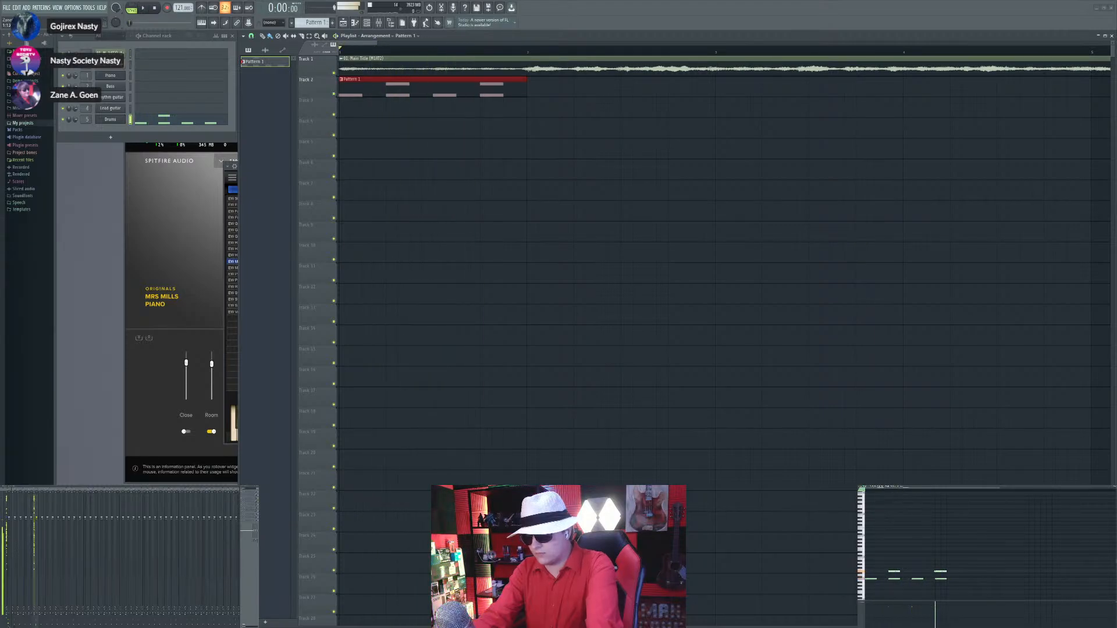
pyautogui.moveTo(940, 572); pyautogui.dragTo(941, 574)
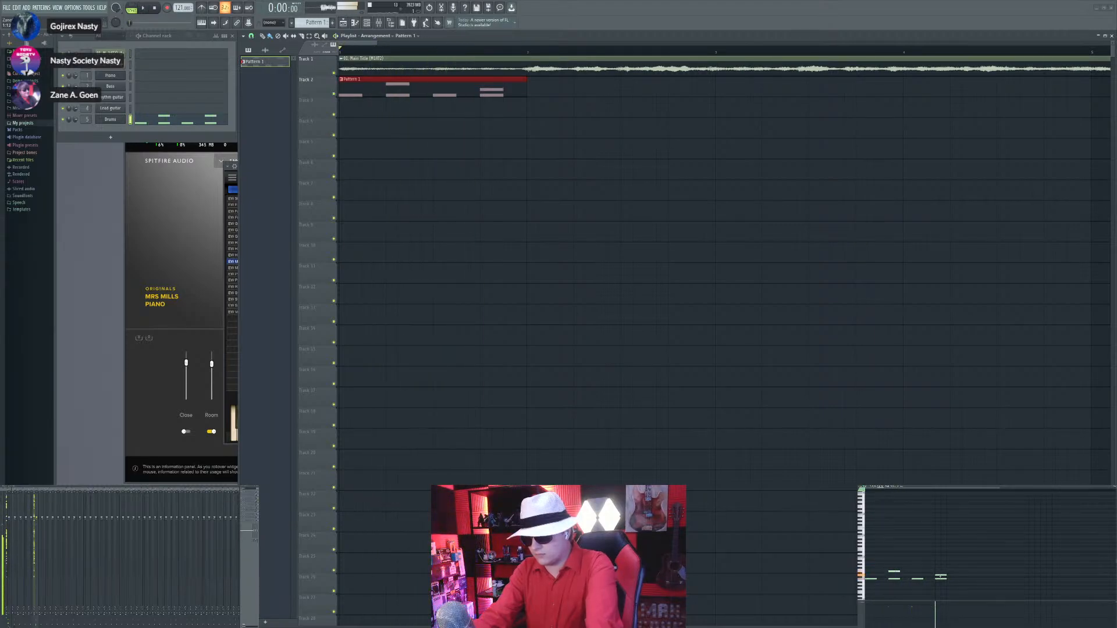
pyautogui.rightClick(892, 572)
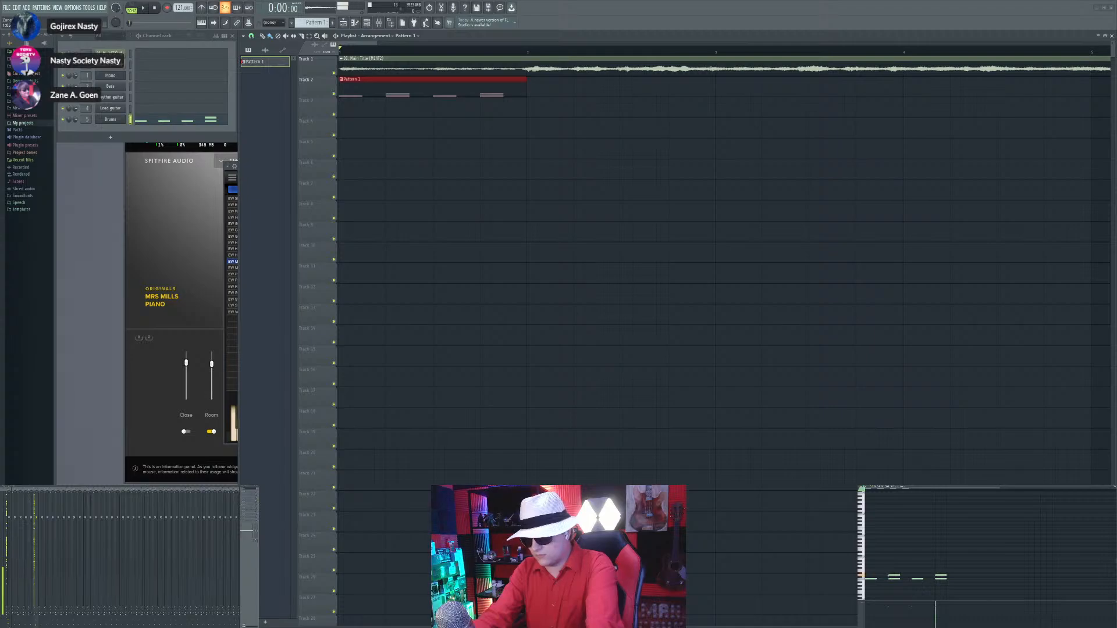
# Step: Shorten the four low Drums notes to half their length and play the pattern with the Main Title clip
pyautogui.moveTo(866, 585); pyautogui.dragTo(941, 579)
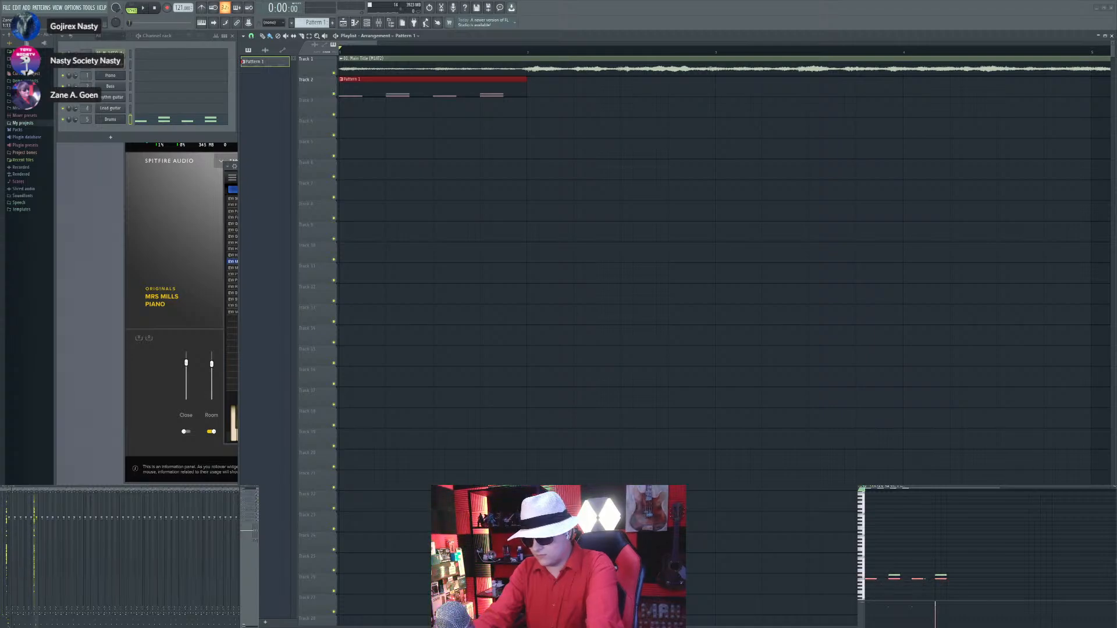
pyautogui.press('space')
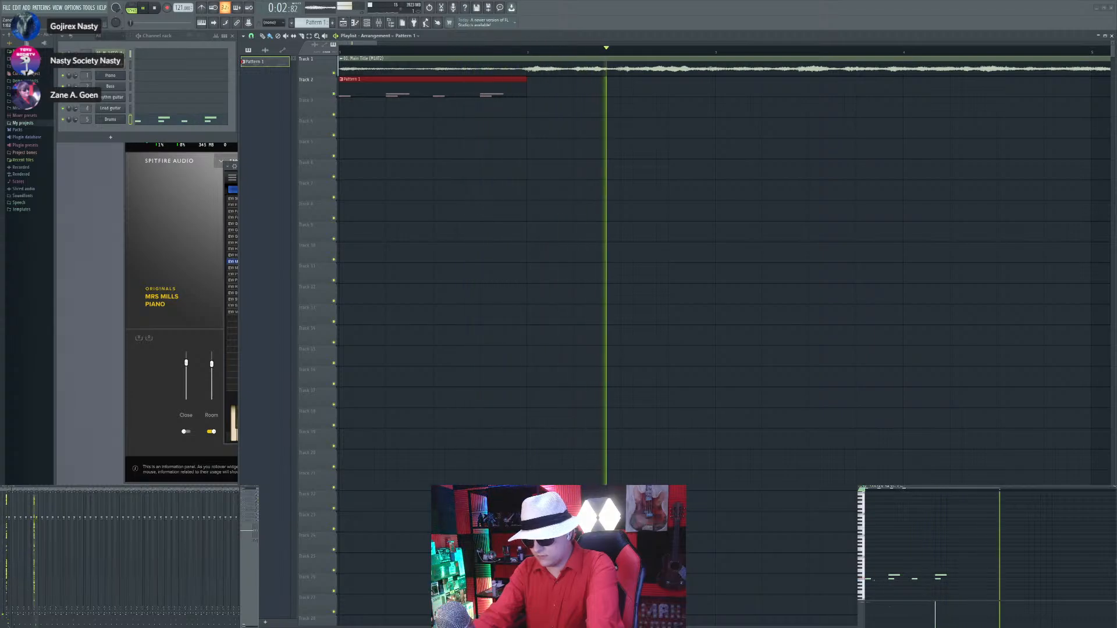
pyautogui.press('space')
pyautogui.press('space')
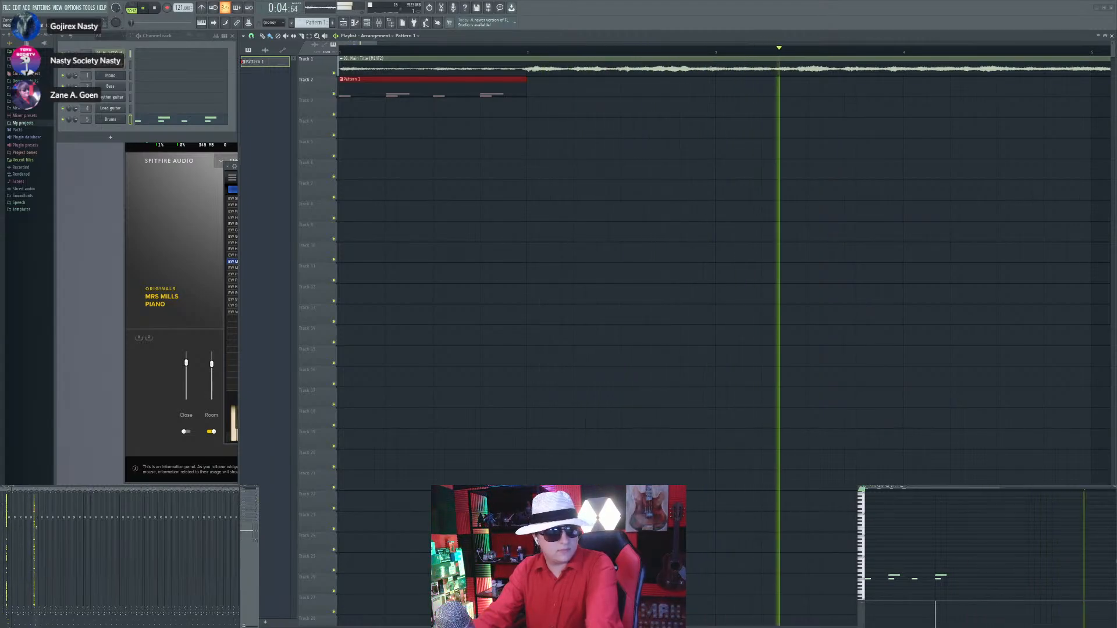
pyautogui.press('space')
pyautogui.press('space')
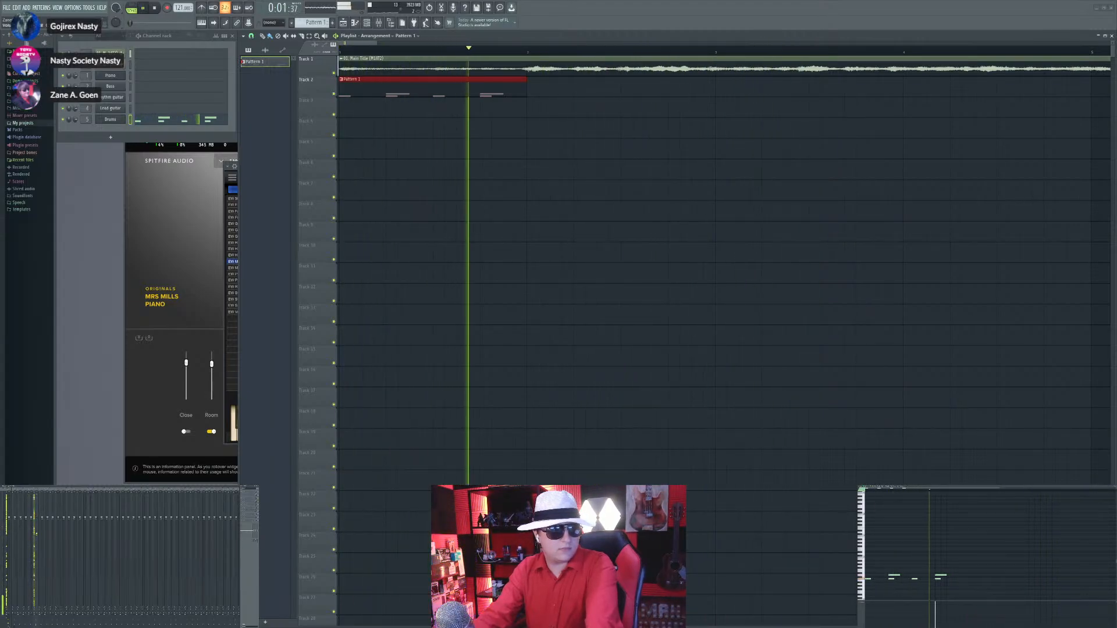
pyautogui.press('space')
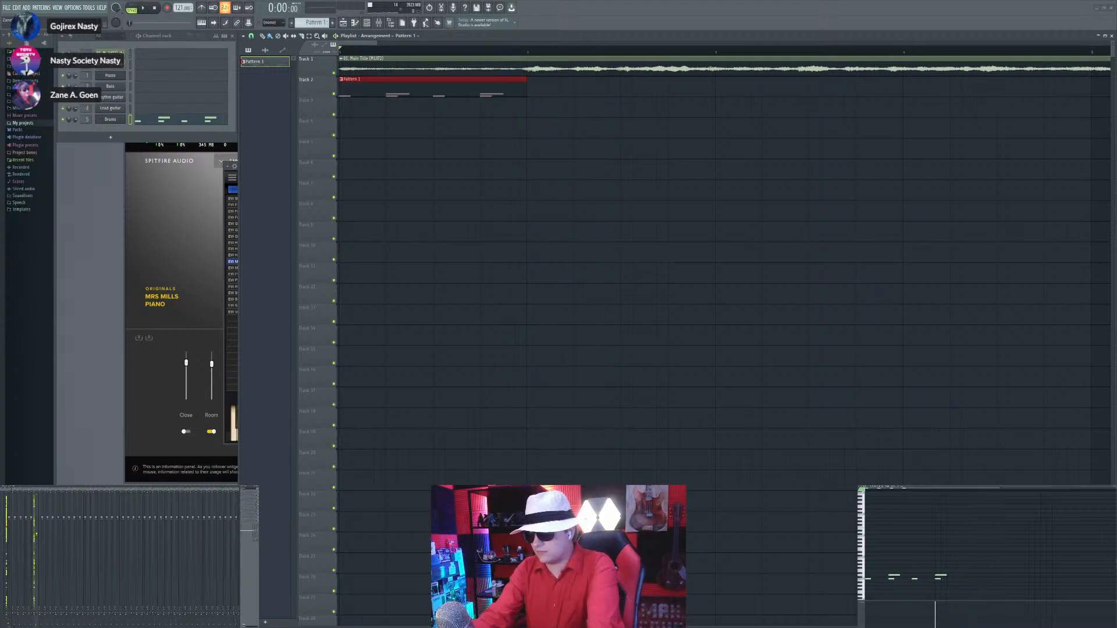
# Step: Start a run of closely spaced notes on a higher Drums row from beat one, auditioning the pattern with the clip
pyautogui.click(866, 568)
pyautogui.press('space')
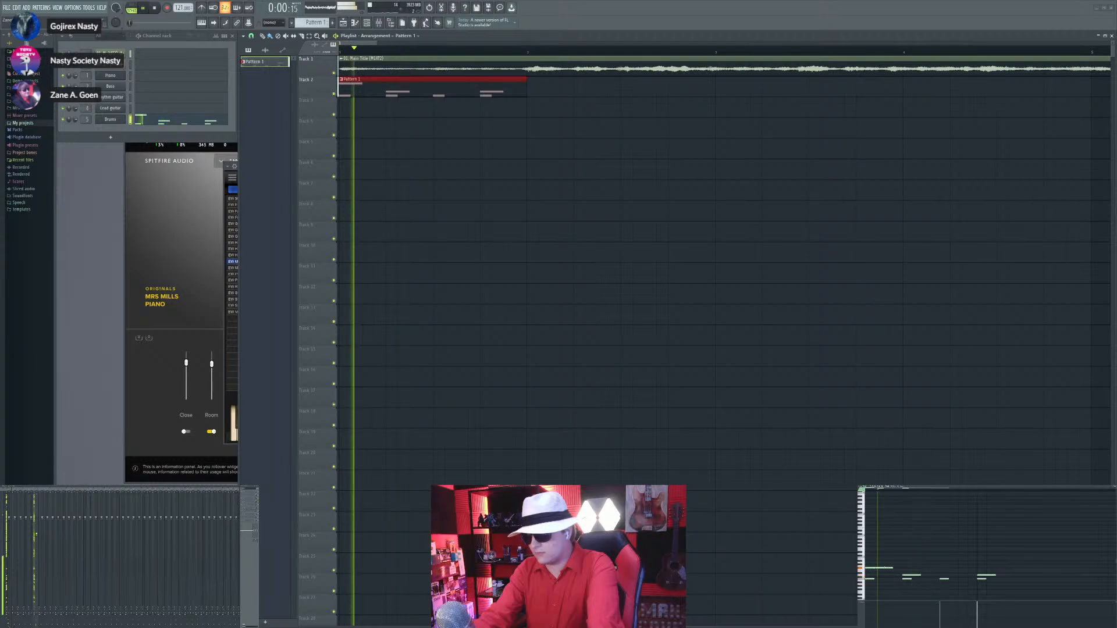
pyautogui.press('space')
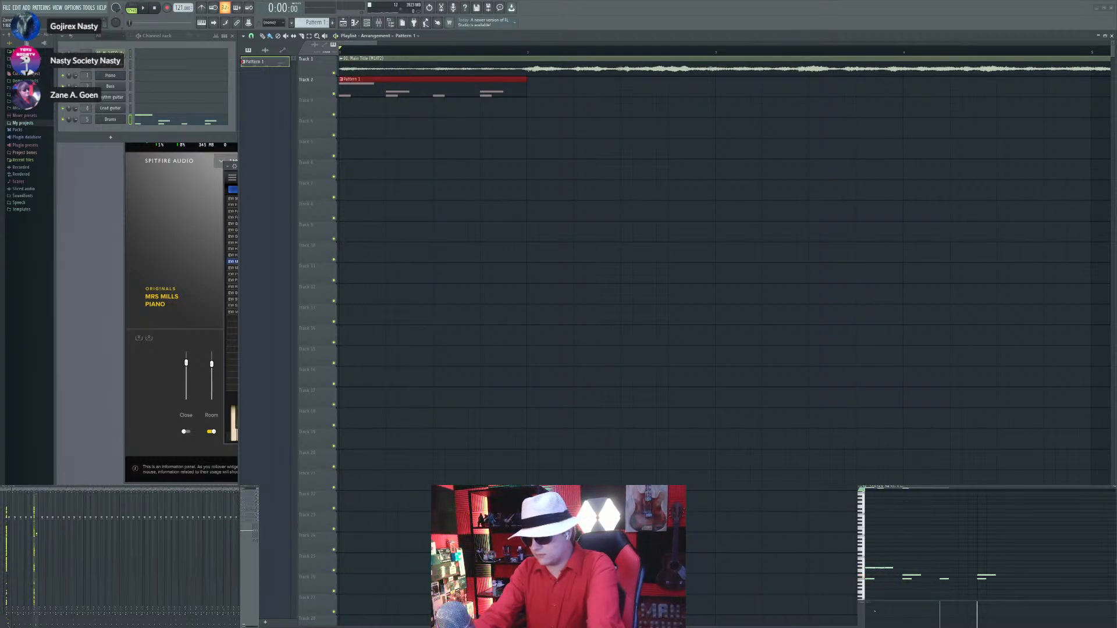
pyautogui.press('space')
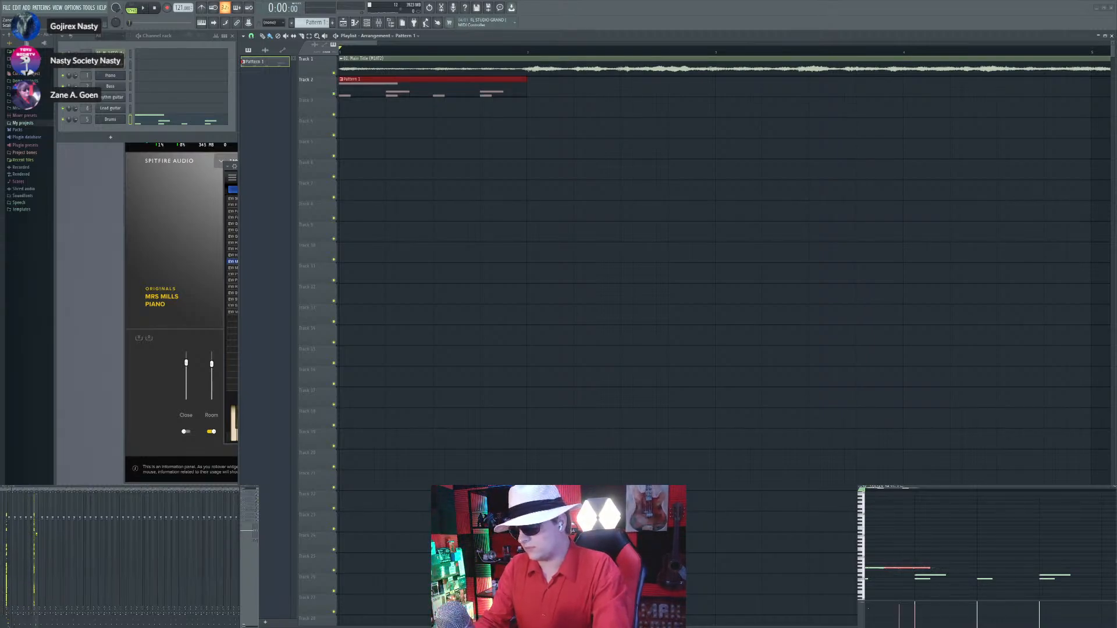
pyautogui.press('space')
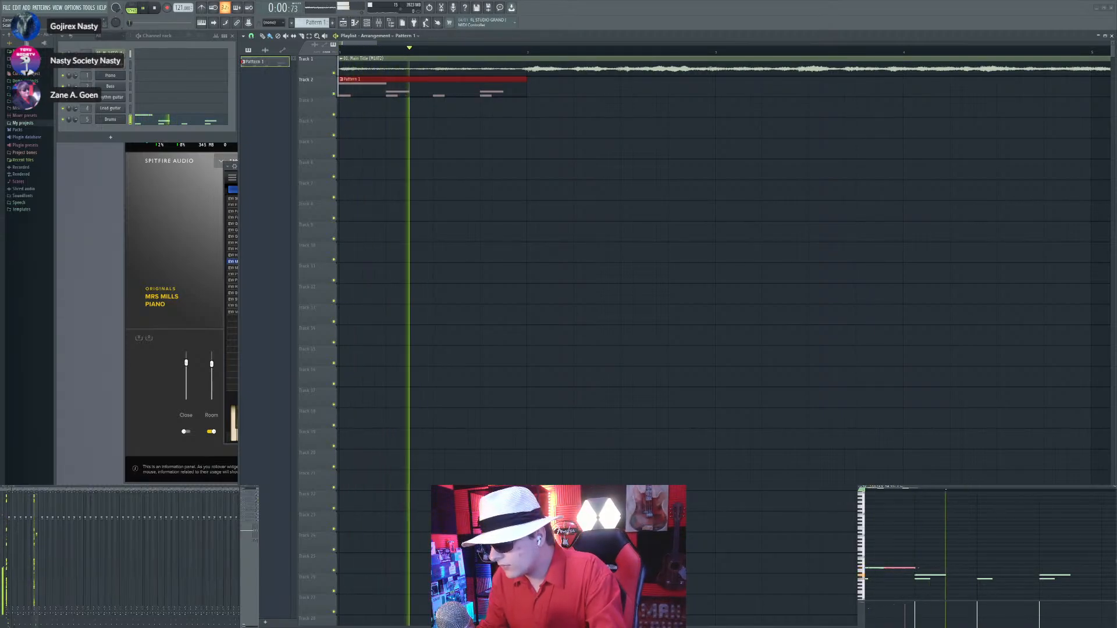
pyautogui.press('space')
pyautogui.press('space')
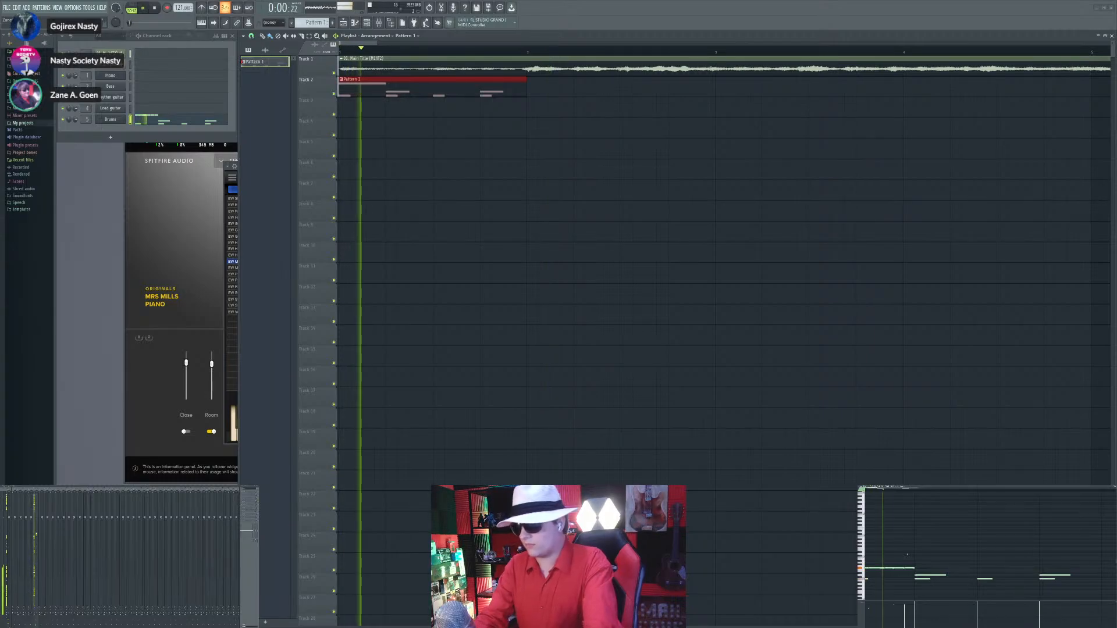
# Step: Extend the run of closely spaced notes on the higher Drums row to the middle of the bar, auditioning with the Main Title clip
pyautogui.scroll(-3, 907, 554)
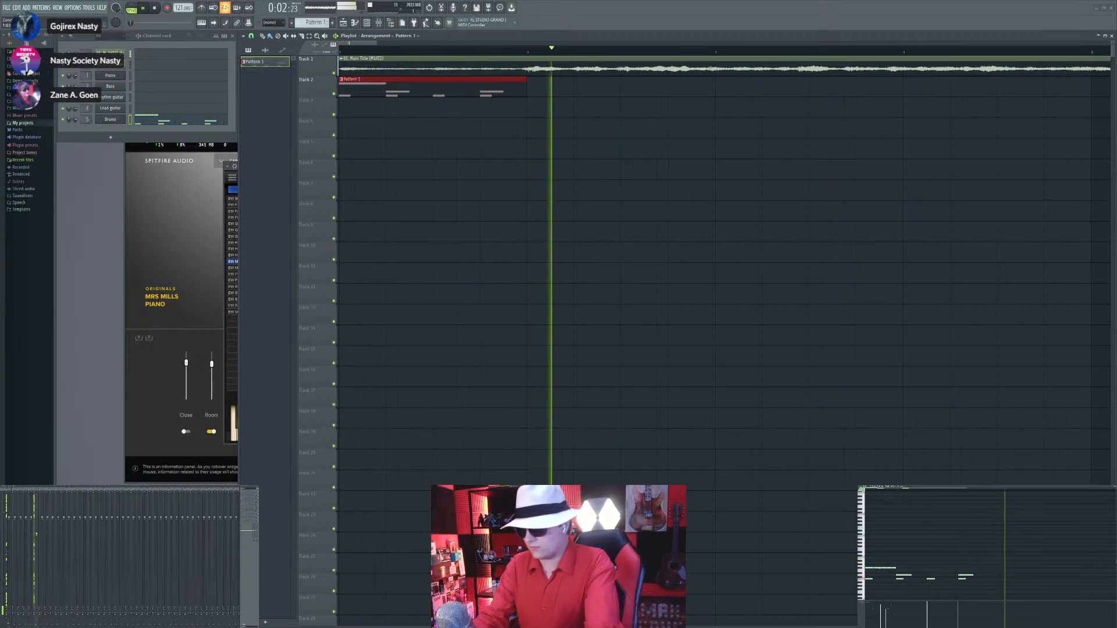
pyautogui.press('space')
pyautogui.press('space')
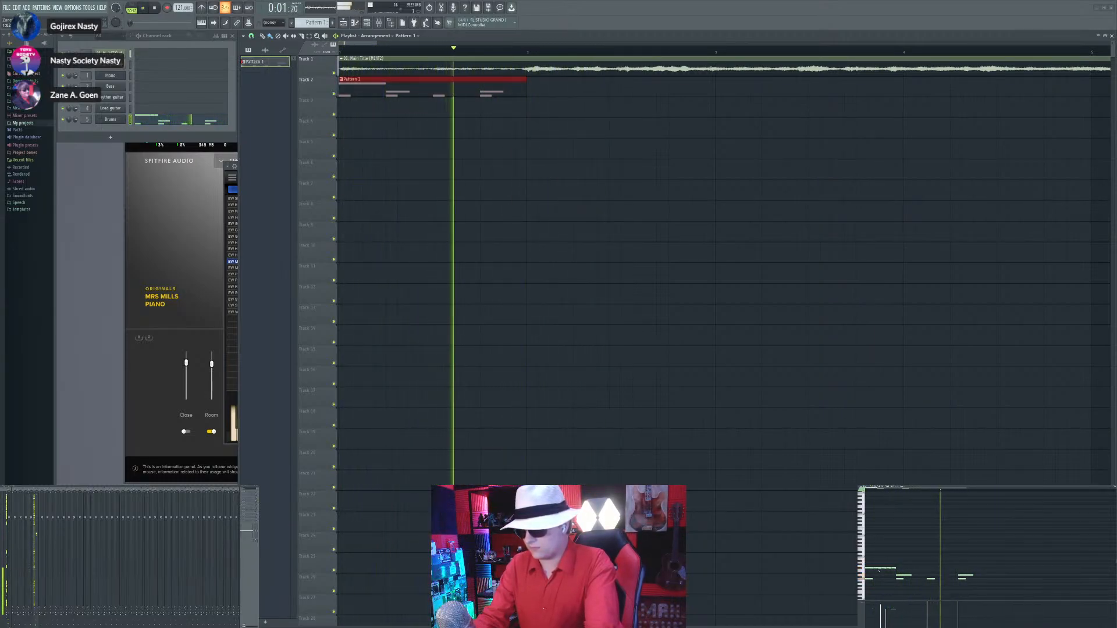
pyautogui.press('space')
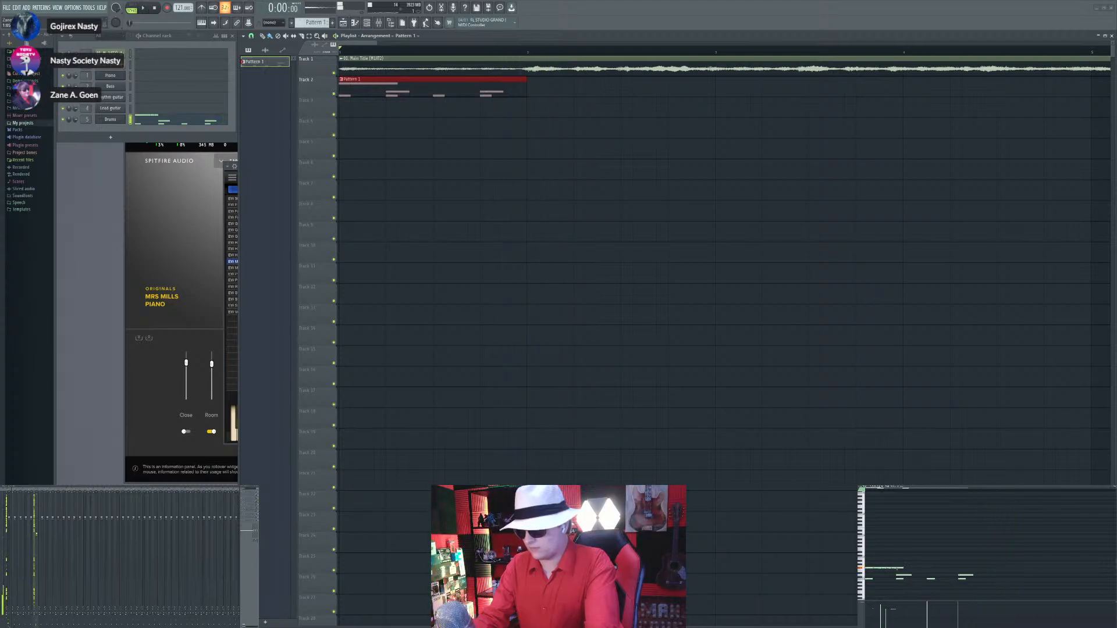
pyautogui.press('space')
pyautogui.press('space')
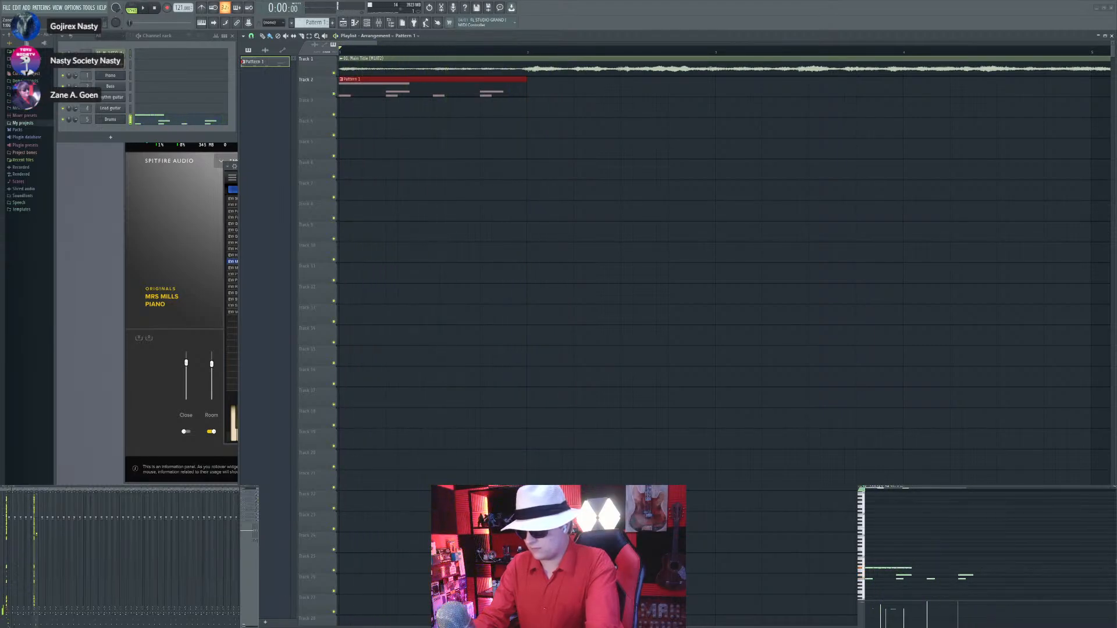
pyautogui.press('space')
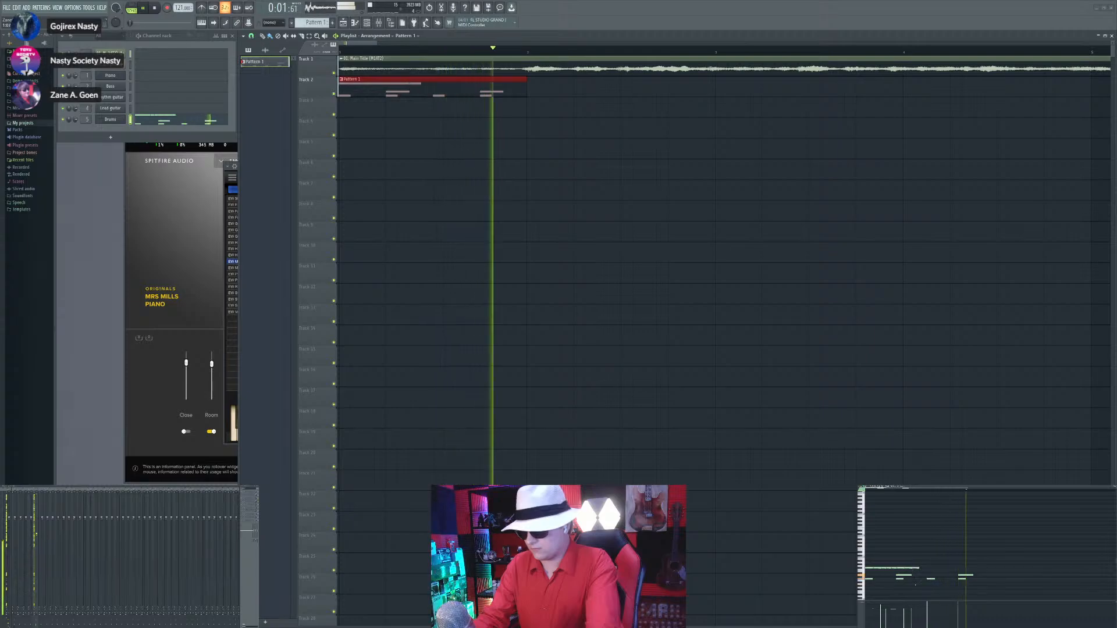
pyautogui.press('space')
pyautogui.press('space')
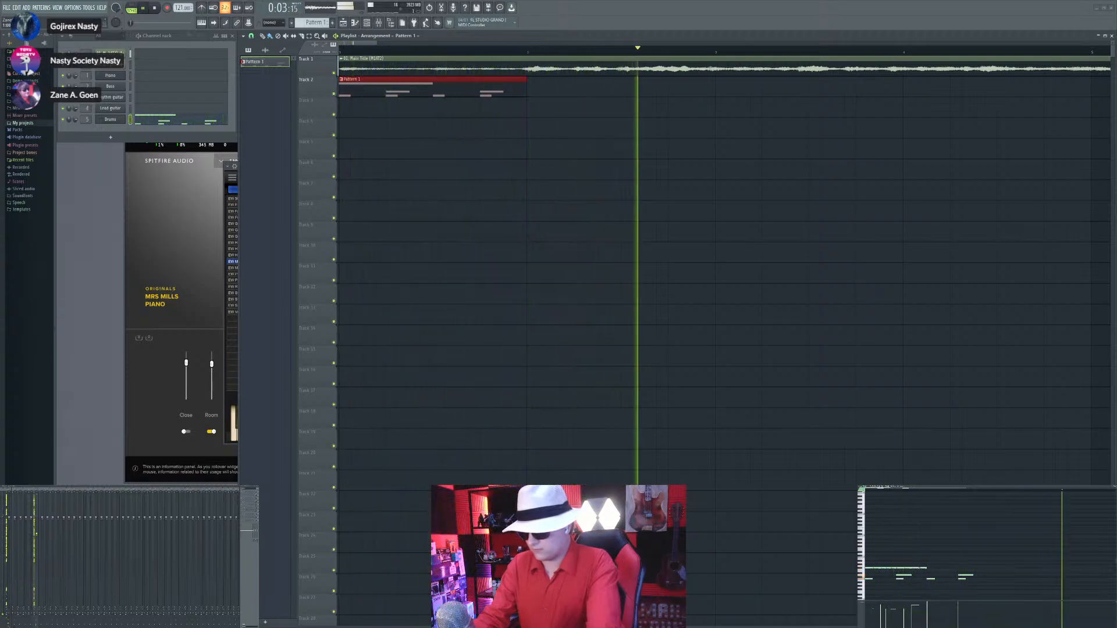
pyautogui.press('space')
pyautogui.press('space')
# Step: Duplicate the run of higher-row Drums notes to fill the bar and play the pattern with the clip
pyautogui.moveTo(865, 562); pyautogui.dragTo(939, 572)
pyautogui.hotkey('ctrl', 'b')
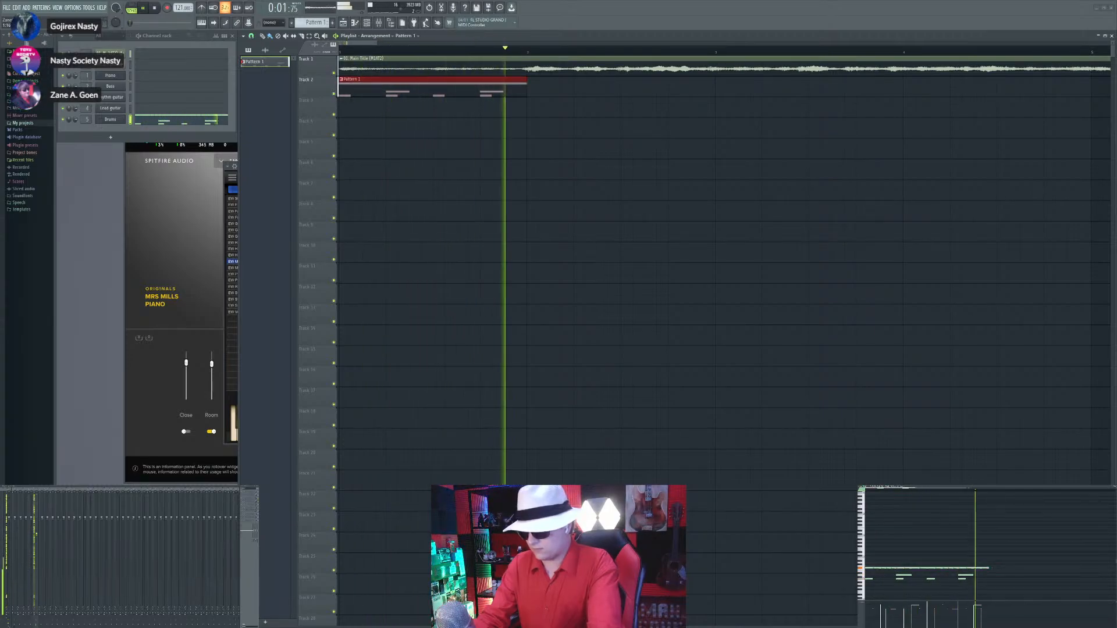
pyautogui.press('space')
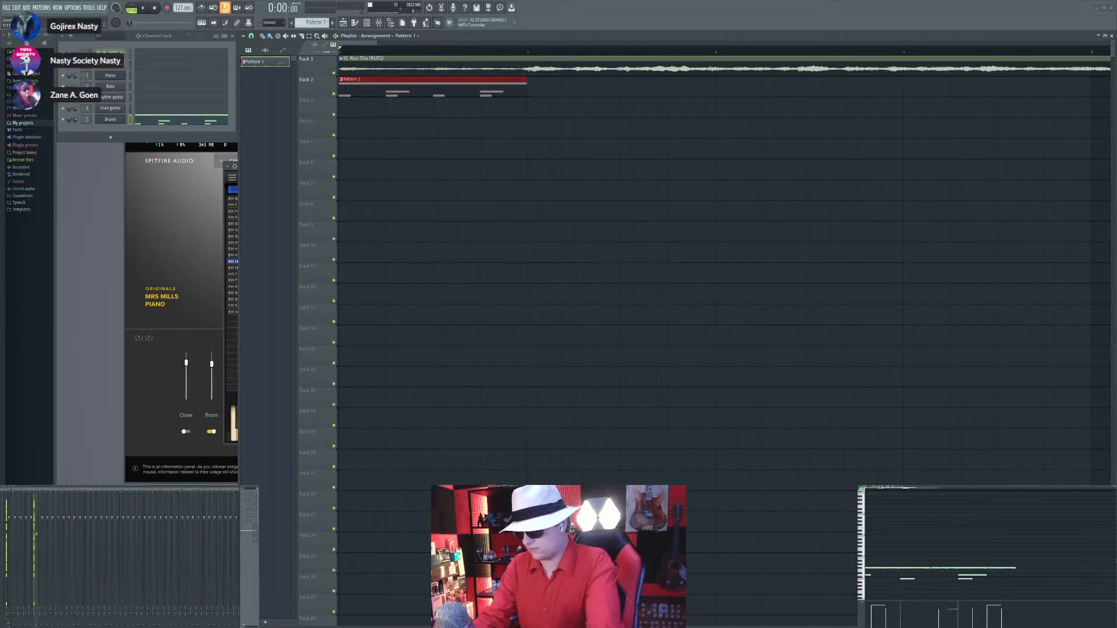
# Step: Rework the second half of the higher Drums run note by note up to the bar's end, checking it against the Main Title clip
pyautogui.scroll(-3, 931, 568)
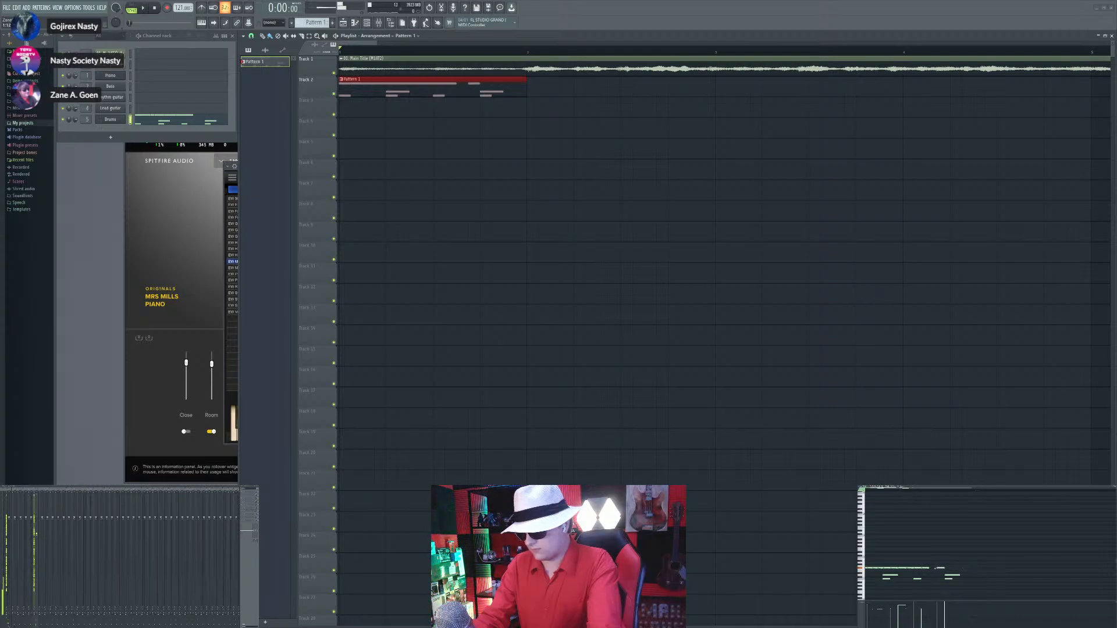
pyautogui.press('space')
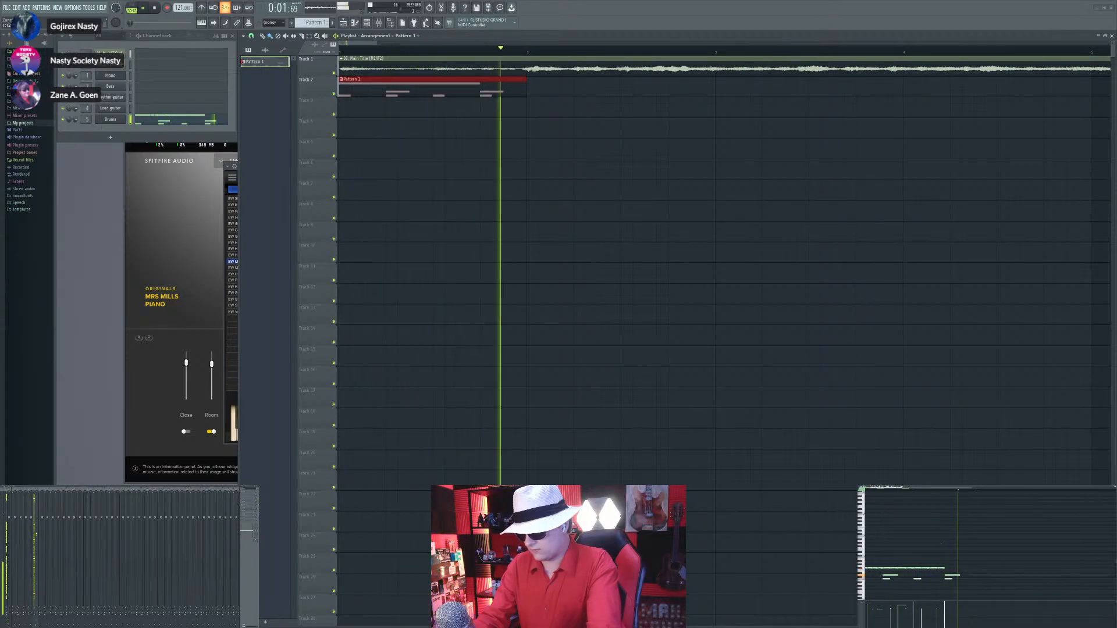
pyautogui.press('space')
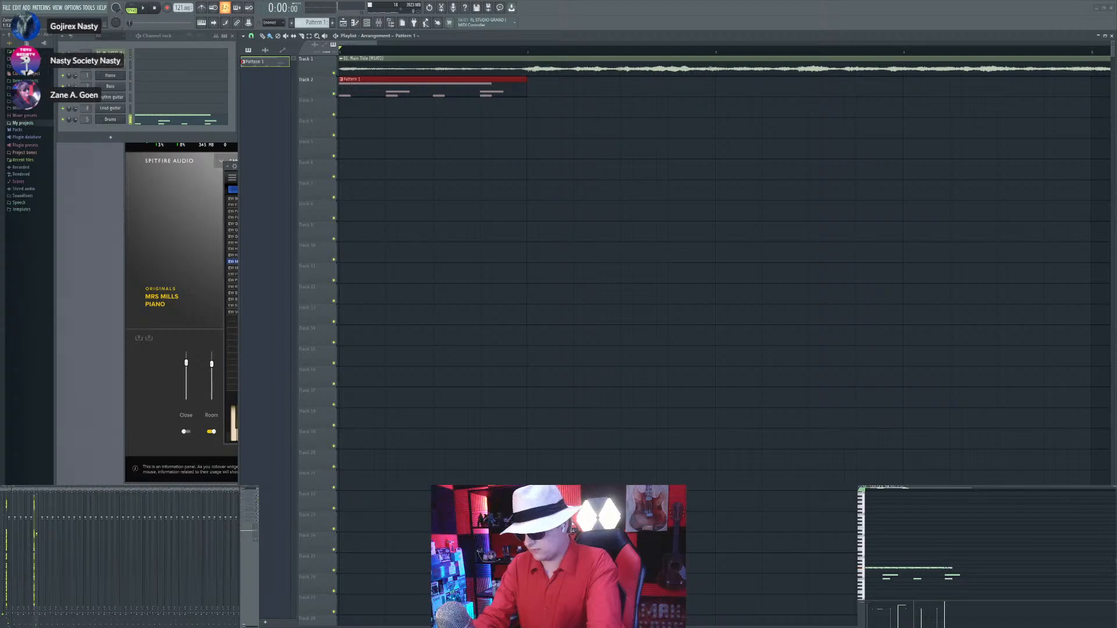
pyautogui.press('space')
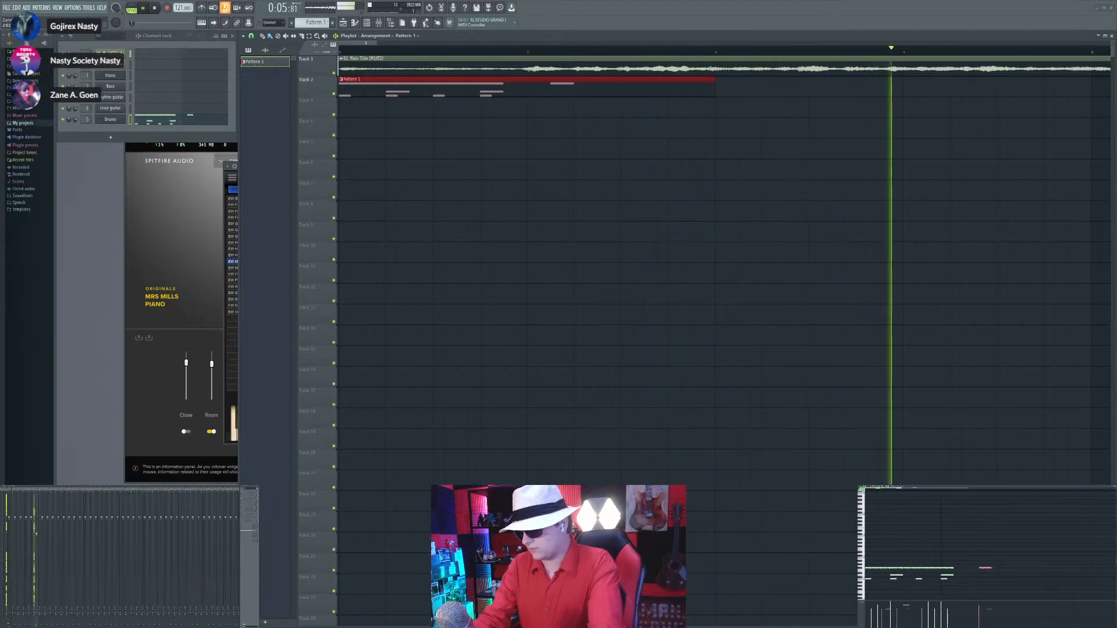
pyautogui.press('space')
pyautogui.press('space')
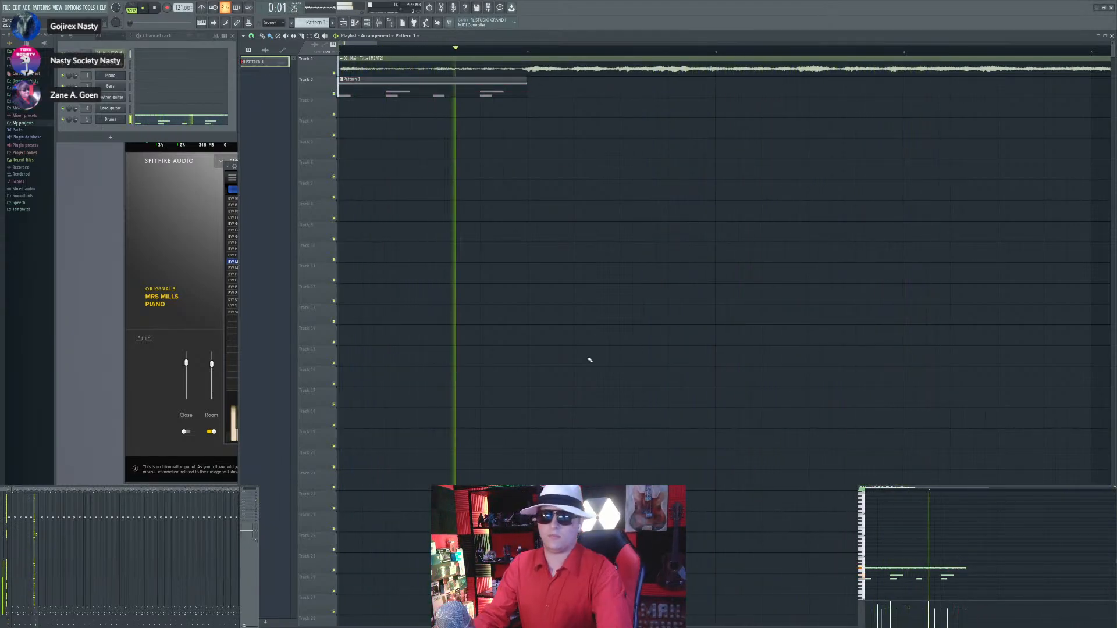
pyautogui.press('space')
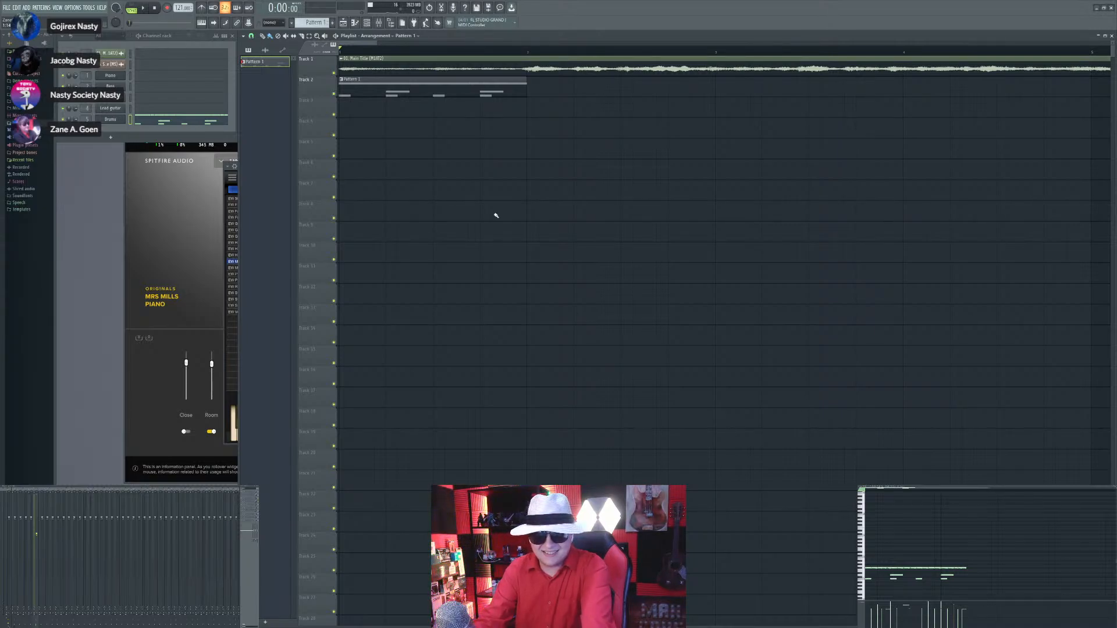
pyautogui.press('space')
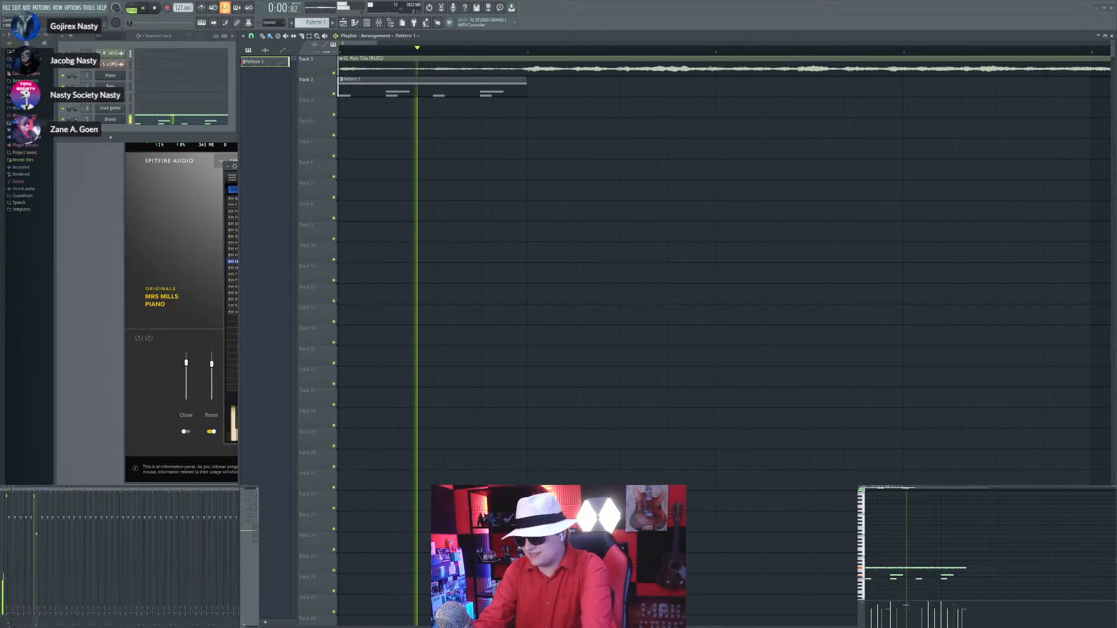
pyautogui.press('space')
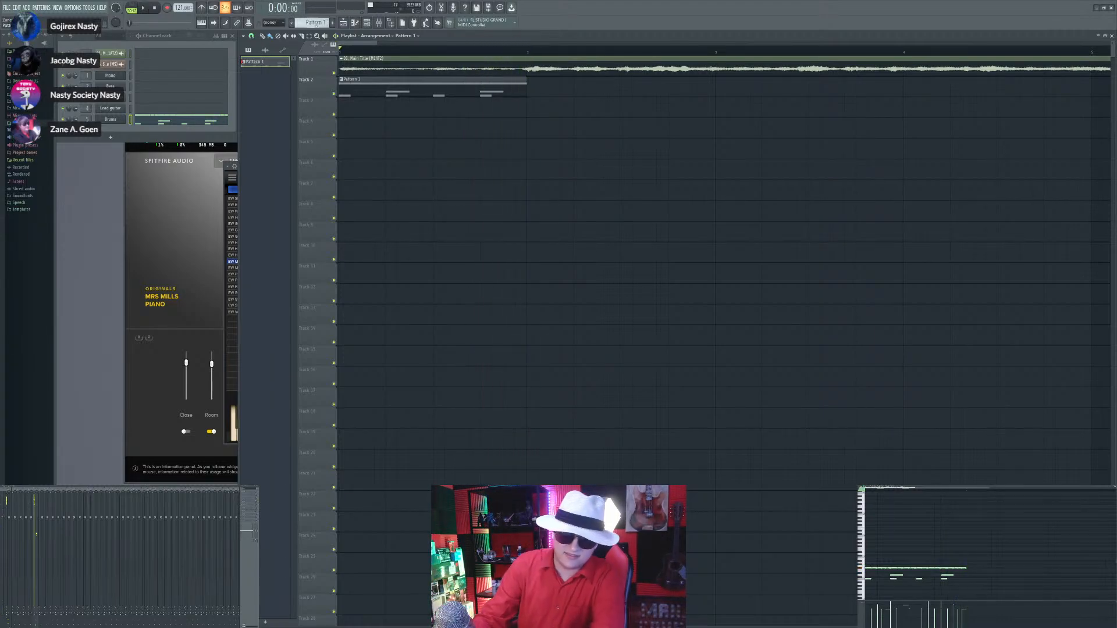
# Step: Create a new pattern with a first Piano note, place its clip at the start of Track 3, and play the arrangement
pyautogui.press('F4')
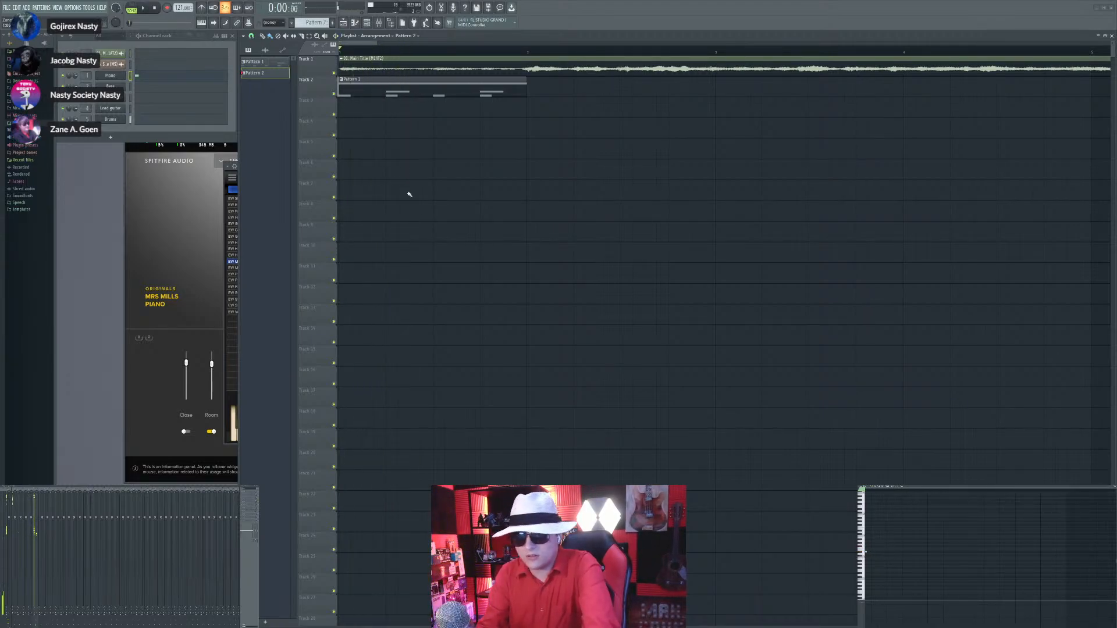
pyautogui.click(345, 115)
pyautogui.press('space')
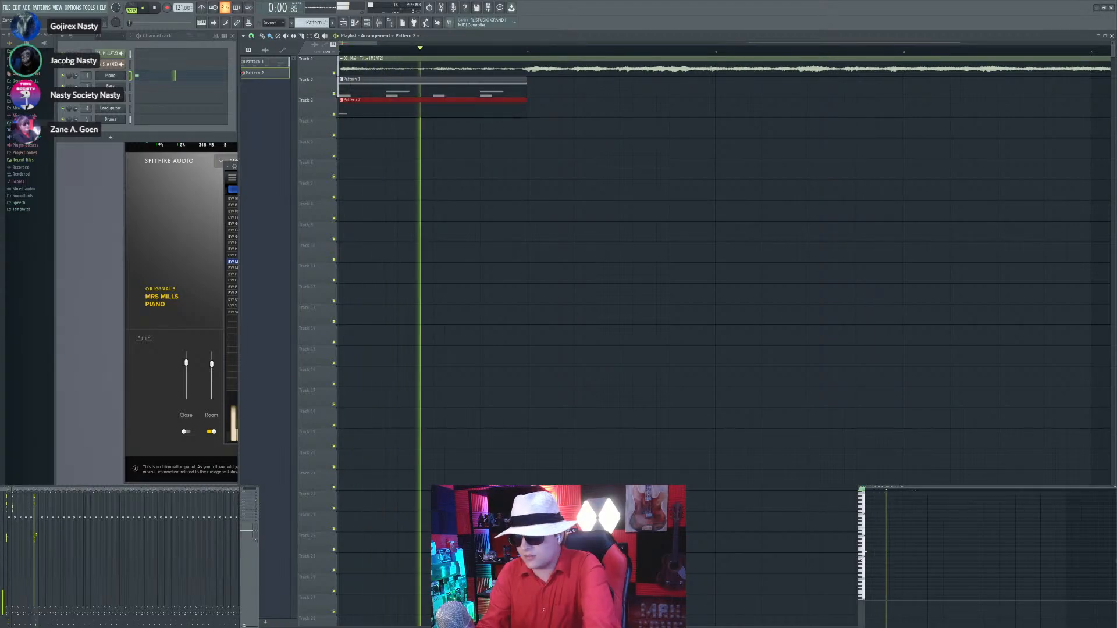
pyautogui.press('space')
# Step: Add three evenly spaced higher Piano notes after the first one, audition them, and remove the extra notes in between
pyautogui.click(880, 548)
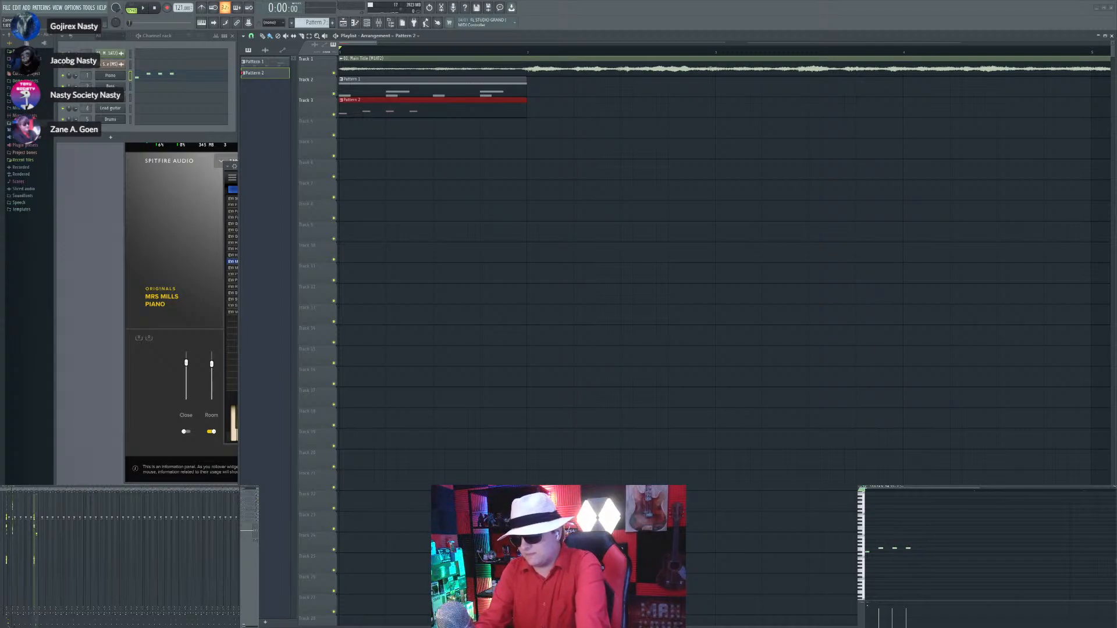
pyautogui.press('space')
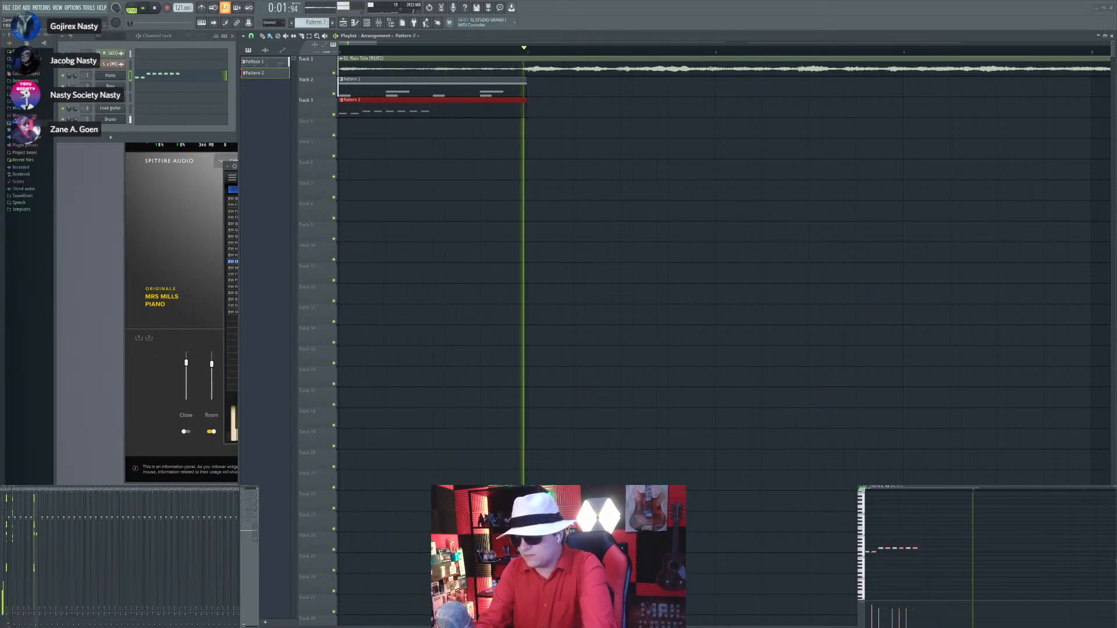
pyautogui.press('Delete')
# Step: Copy the Piano notes one octave down, lower the last three copied notes by two semitones, and play the result
pyautogui.hotkey('ctrl', 'a')
pyautogui.hotkey('ctrl', 'c')
pyautogui.hotkey('ctrl', 'v')
pyautogui.hotkey('ctrl', 'Down')
pyautogui.press('space')
pyautogui.press('space')
pyautogui.moveTo(880, 559); pyautogui.dragTo(914, 560)
pyautogui.hotkey('shift', 'Down')
pyautogui.hotkey('shift', 'Down')
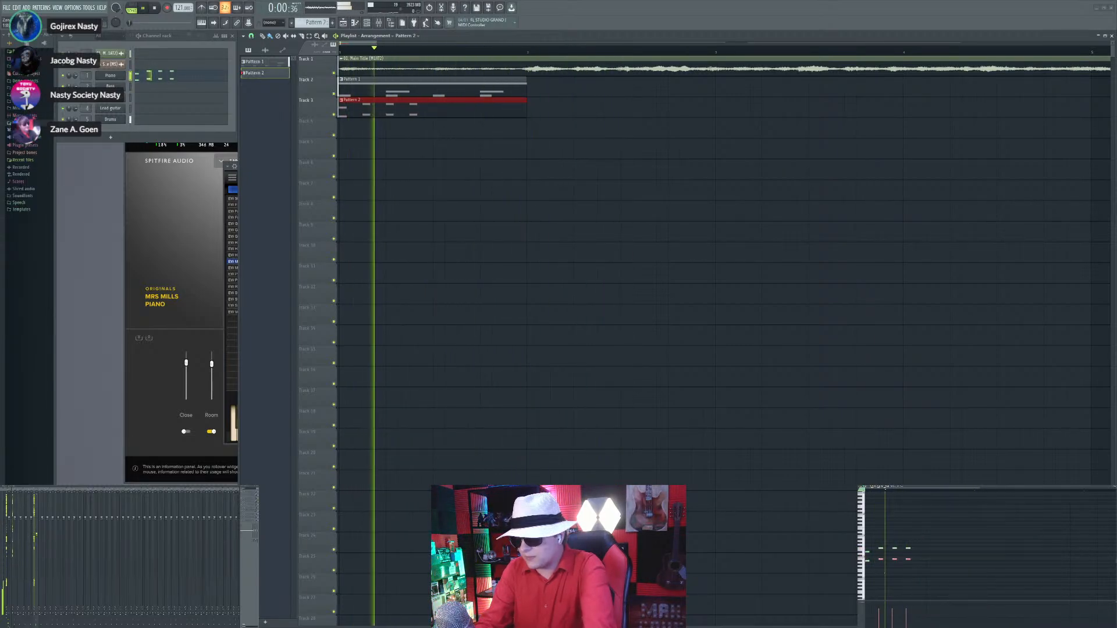
pyautogui.press('space')
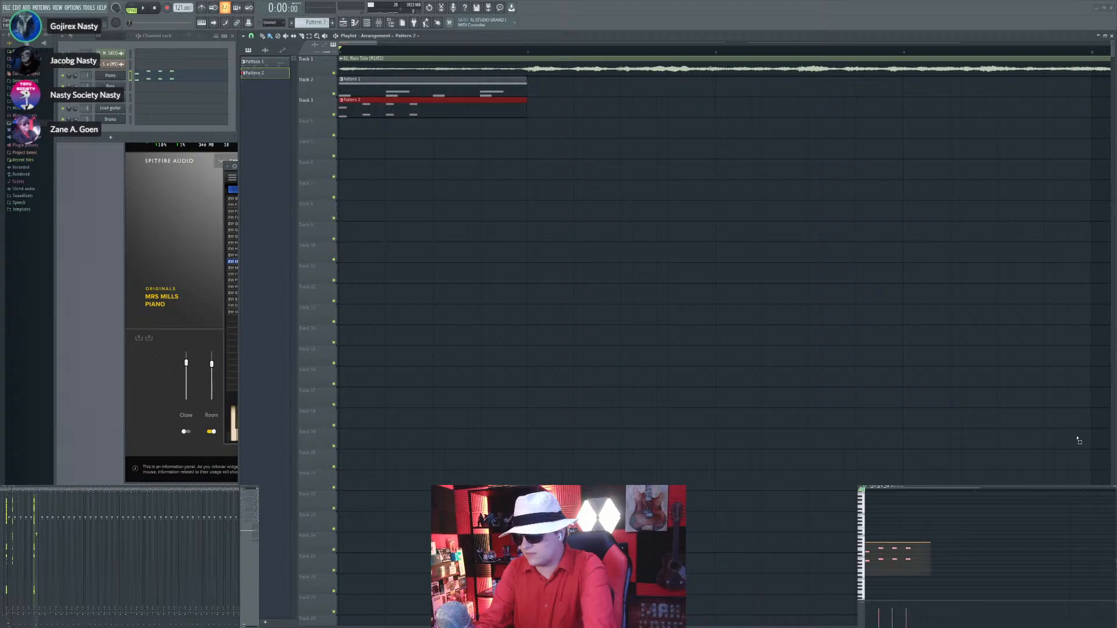
# Step: Duplicate the two-voice Piano figure until the pattern spans four bars, and play it with the drums and the clip
pyautogui.hotkey('ctrl', 'b')
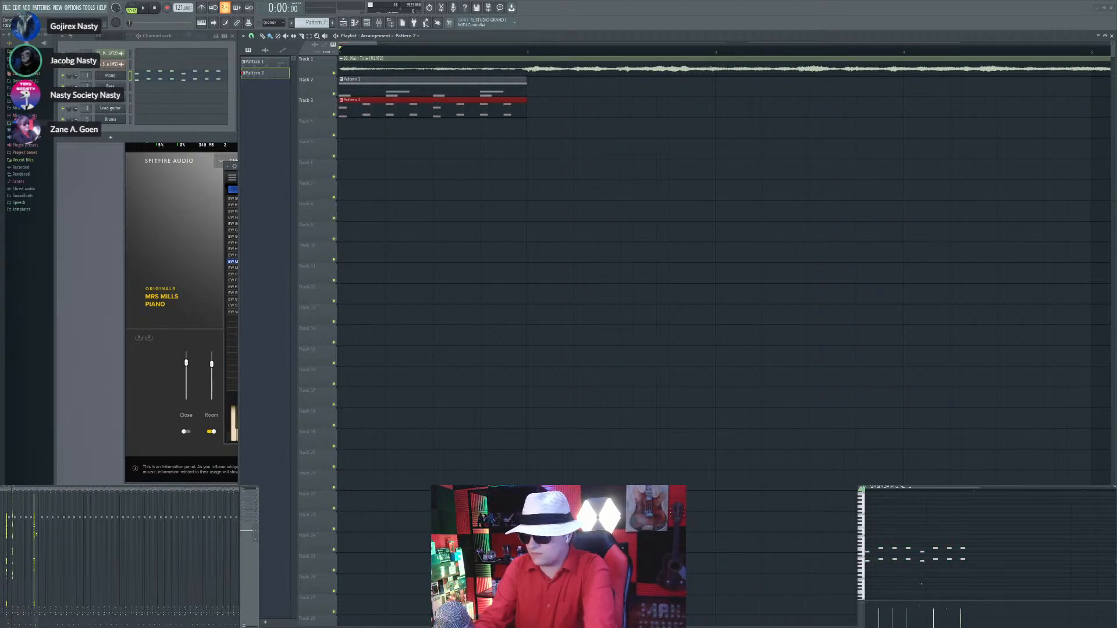
pyautogui.press('space')
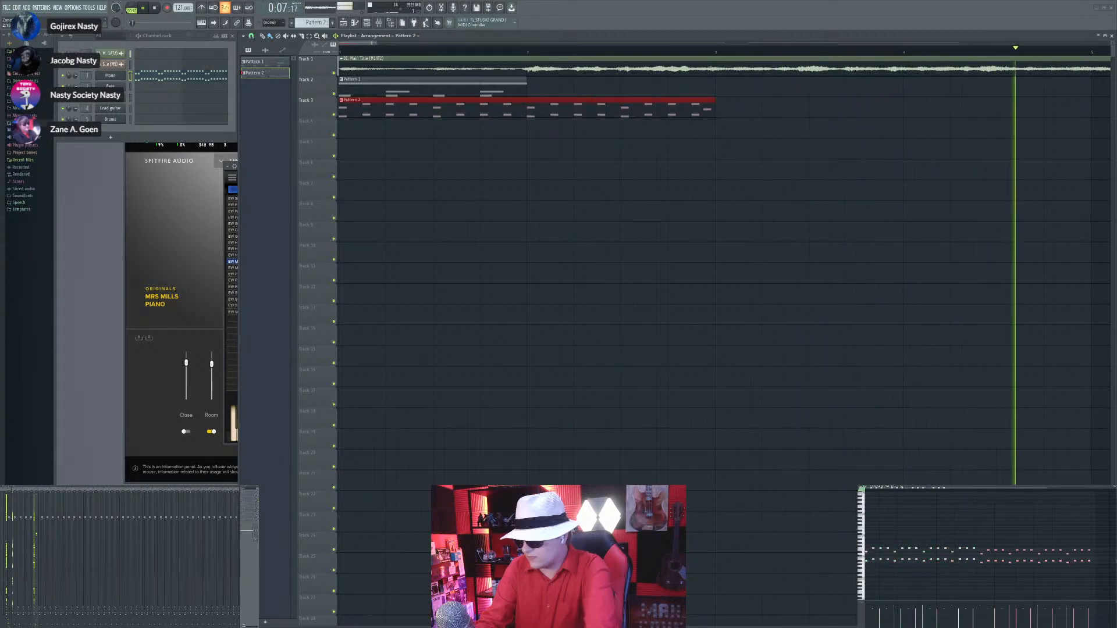
pyautogui.press('space')
pyautogui.press('space')
pyautogui.keyDown('ctrl'); pyautogui.click(714, 327); pyautogui.keyUp('ctrl')
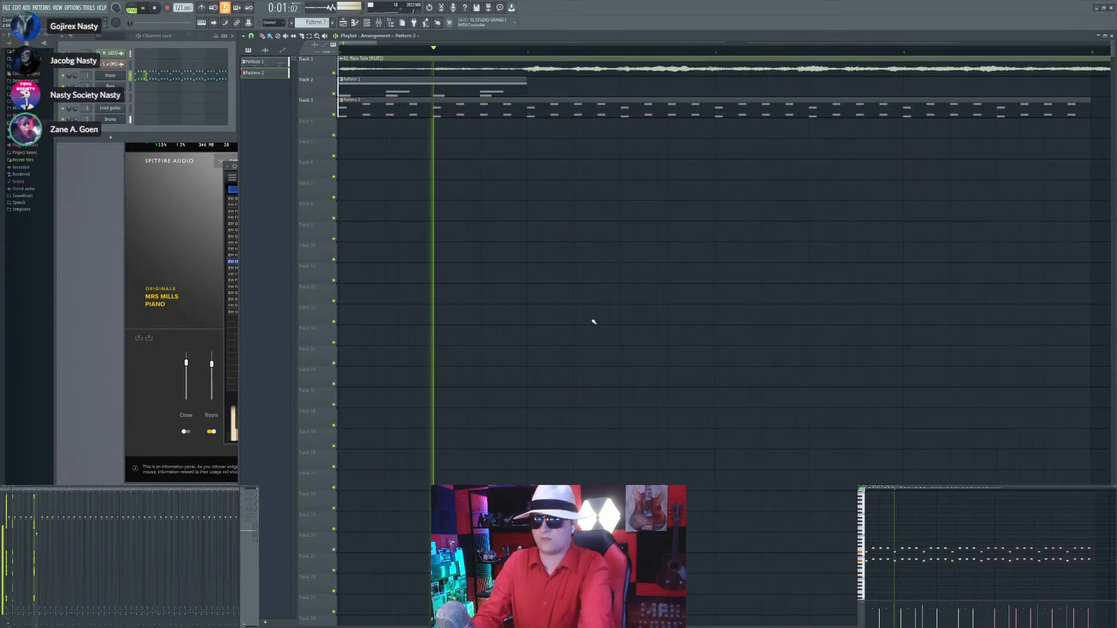
# Step: Create another empty pattern and place its one-bar clip at the start of Track 4
pyautogui.scroll(-3, 594, 321)
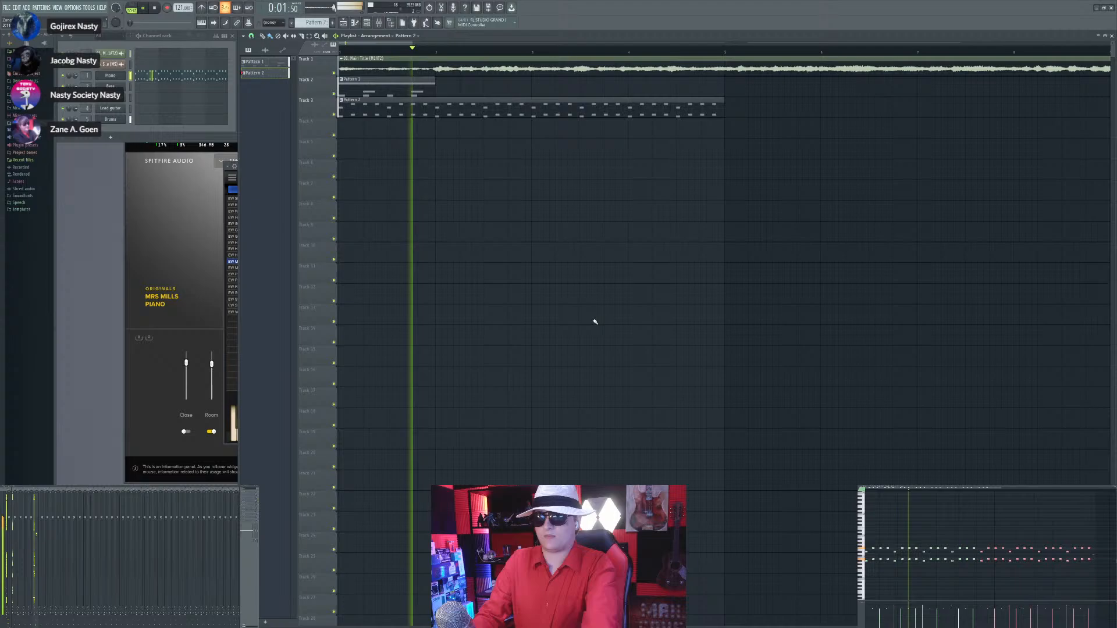
pyautogui.click(332, 22)
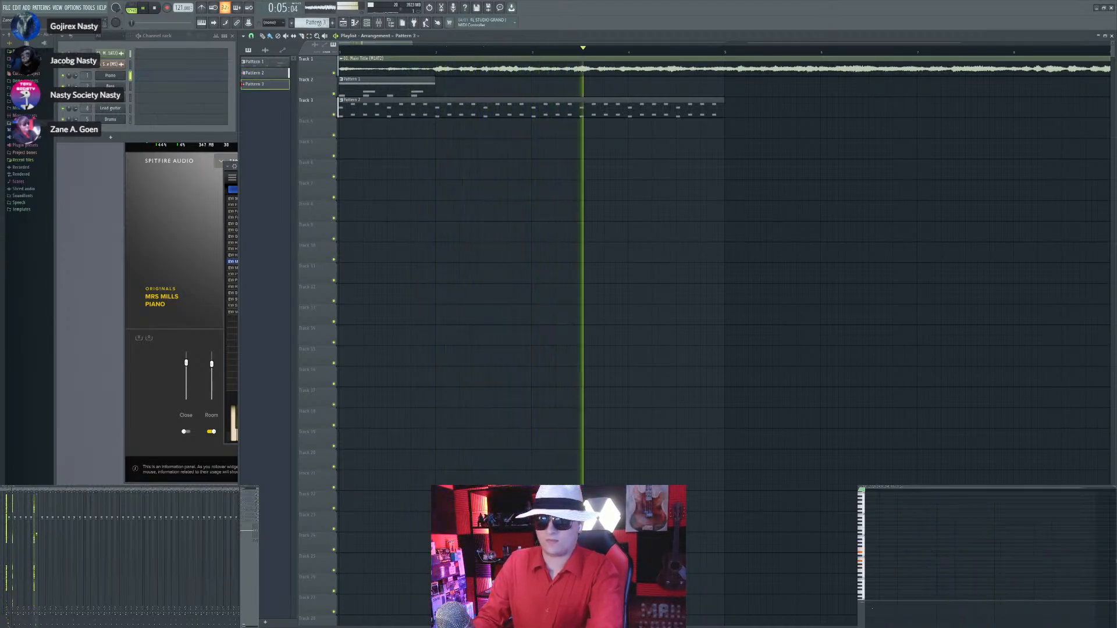
pyautogui.click(343, 129)
pyautogui.press('space')
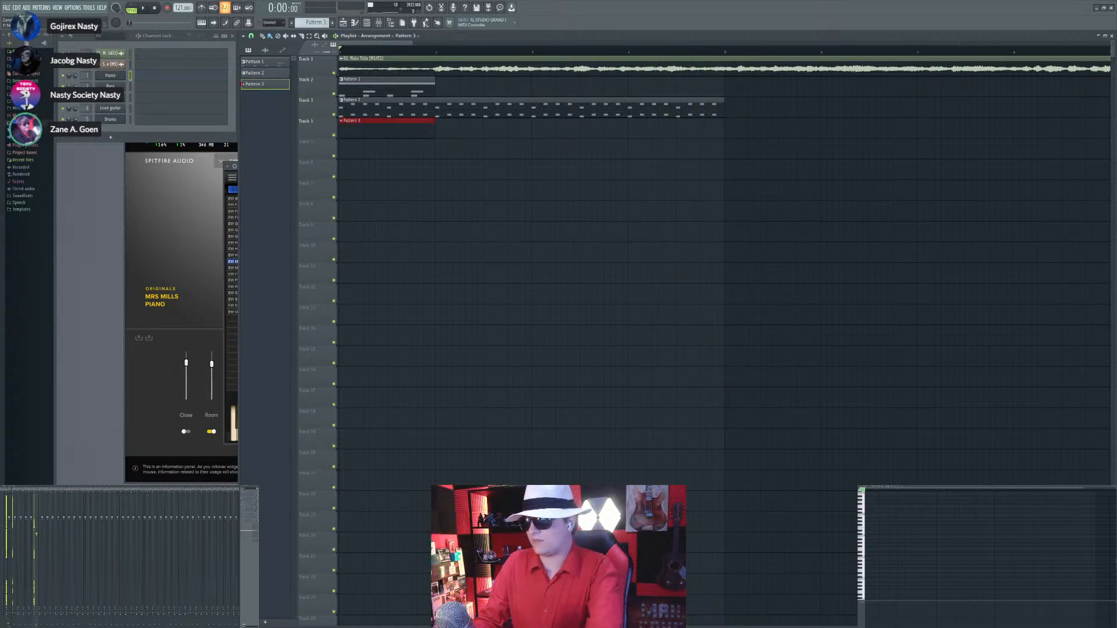
# Step: Select the rhythm guitar channel and enter a low note on beat one followed by a slightly higher note, auditioning them
pyautogui.click(130, 97)
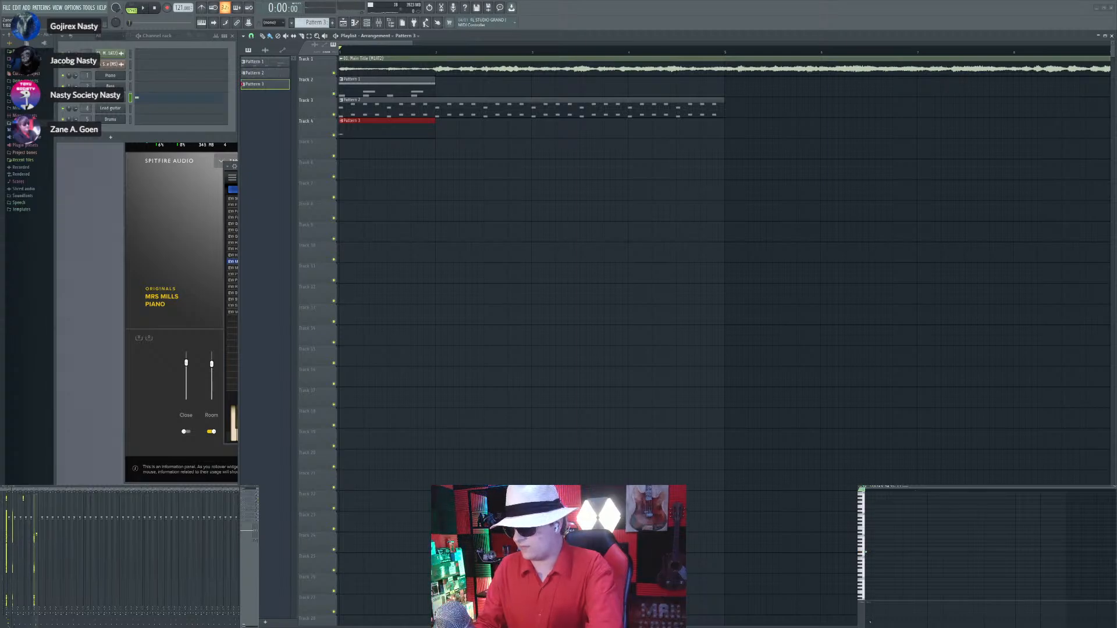
pyautogui.click(866, 552)
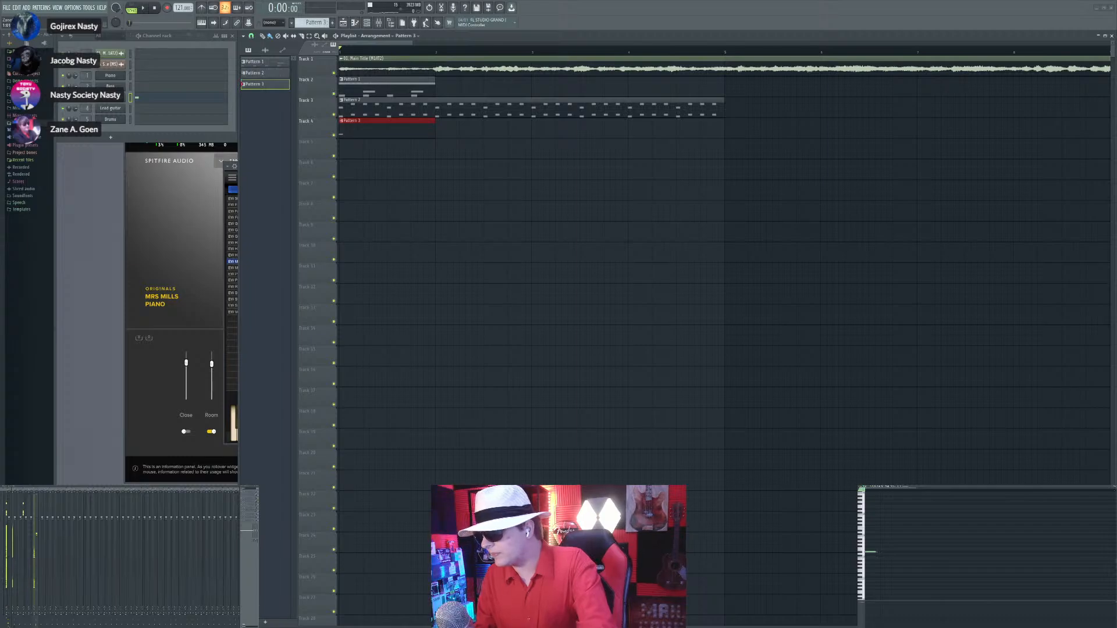
pyautogui.press('space')
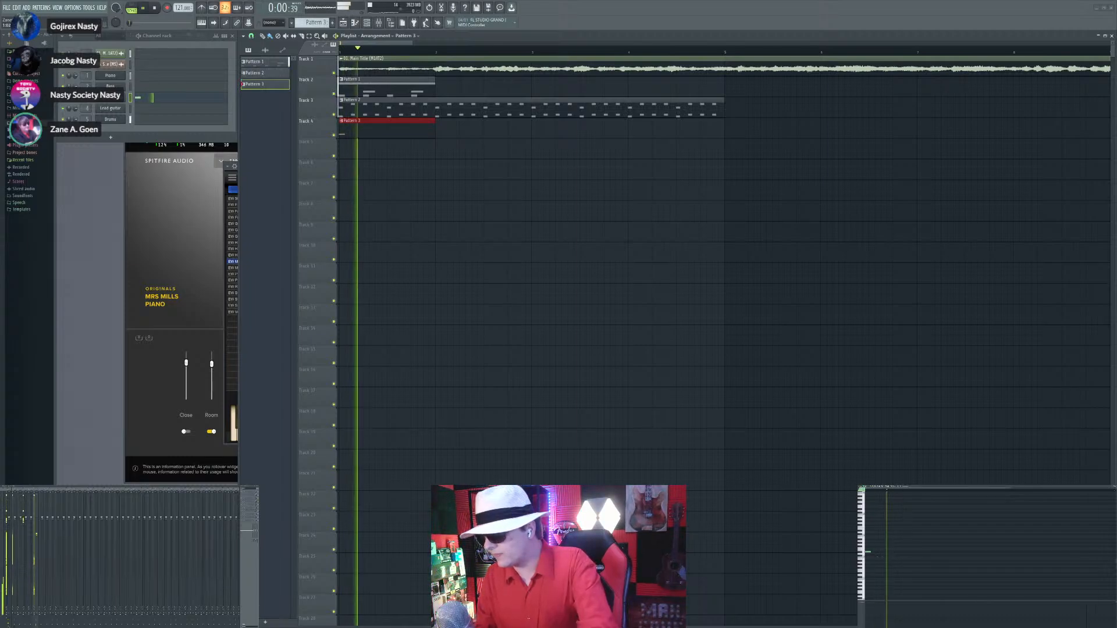
pyautogui.press('space')
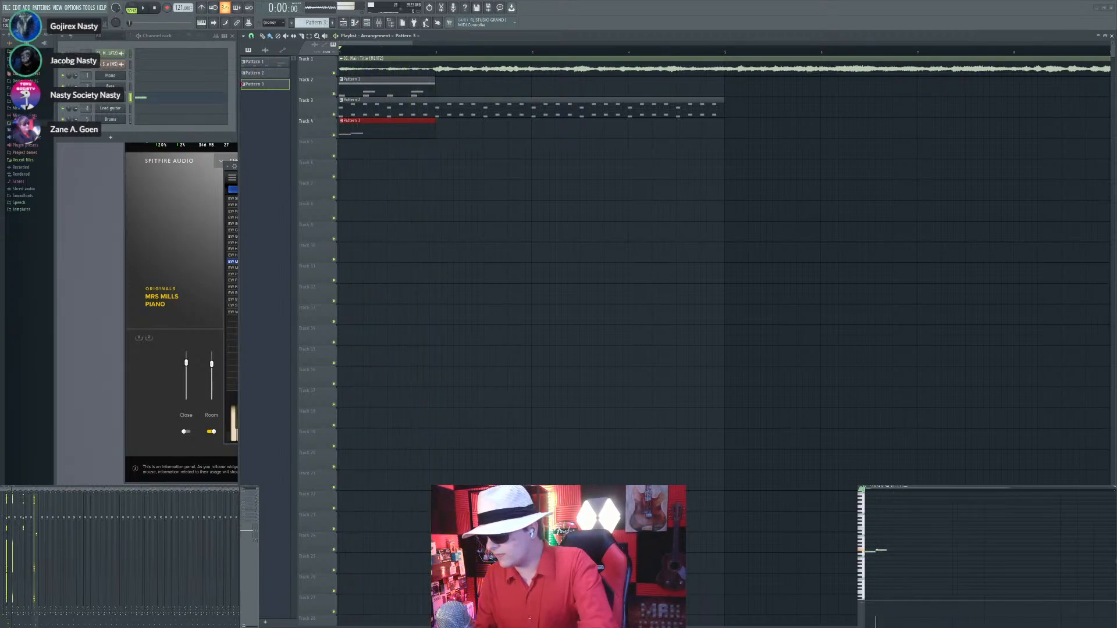
# Step: Repeat the rhythm guitar figure of a short low note and a long higher note to fill the bar, and play the arrangement
pyautogui.moveTo(899, 546); pyautogui.dragTo(865, 563)
pyautogui.press('space')
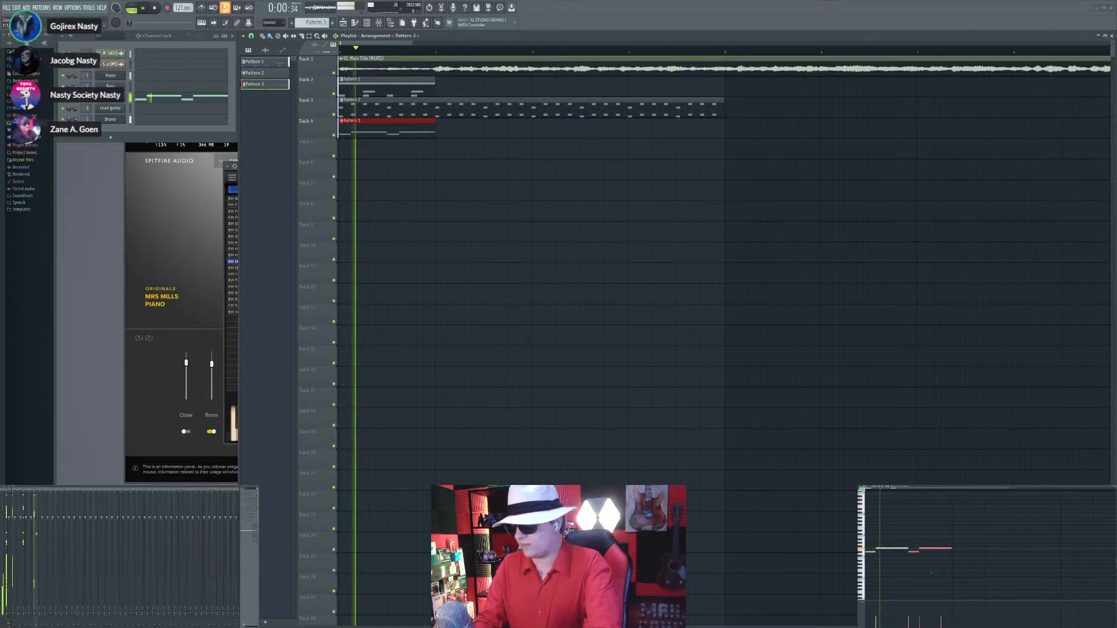
pyautogui.press('space')
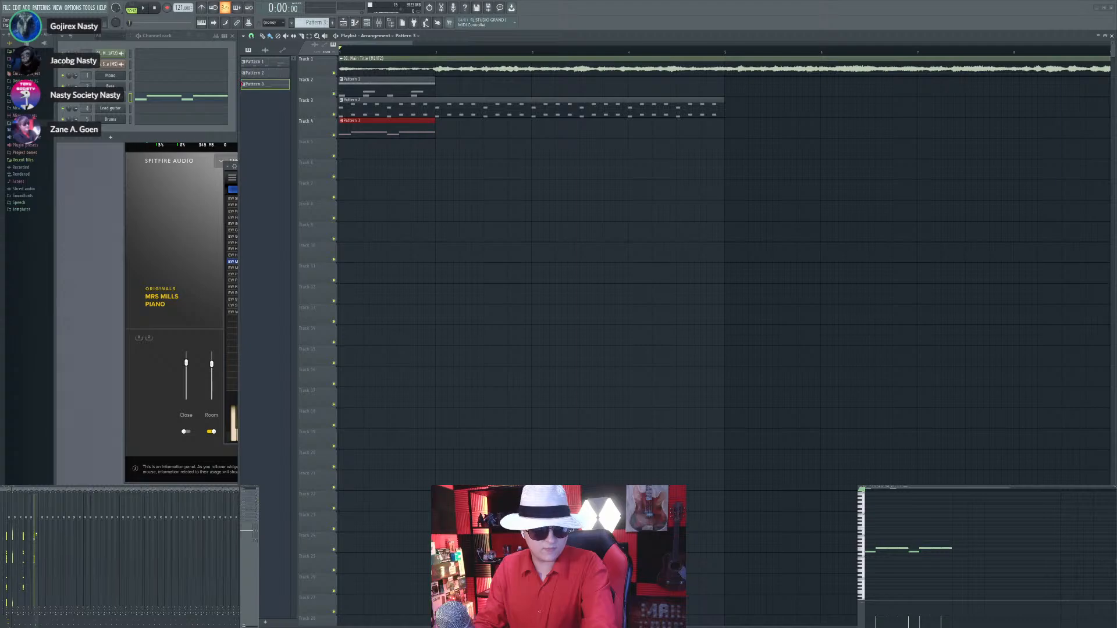
pyautogui.click(554, 314)
pyautogui.press('space')
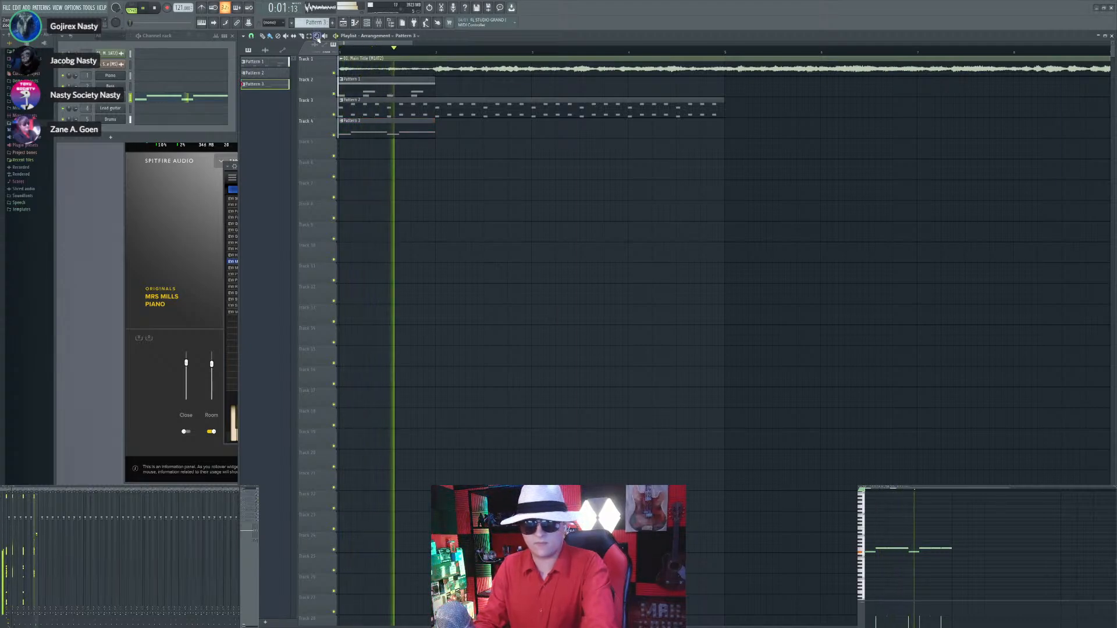
# Step: Create another empty pattern at the start of Track 5 and copy the rhythm guitar figure into its bass channel
pyautogui.press('space')
pyautogui.press('F4')
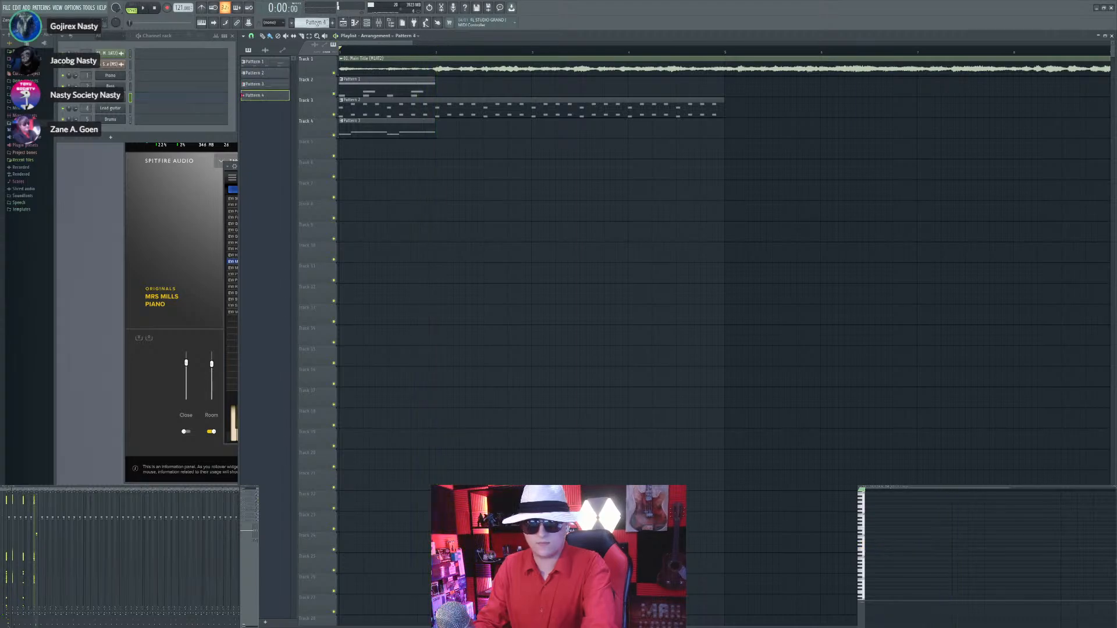
pyautogui.click(356, 148)
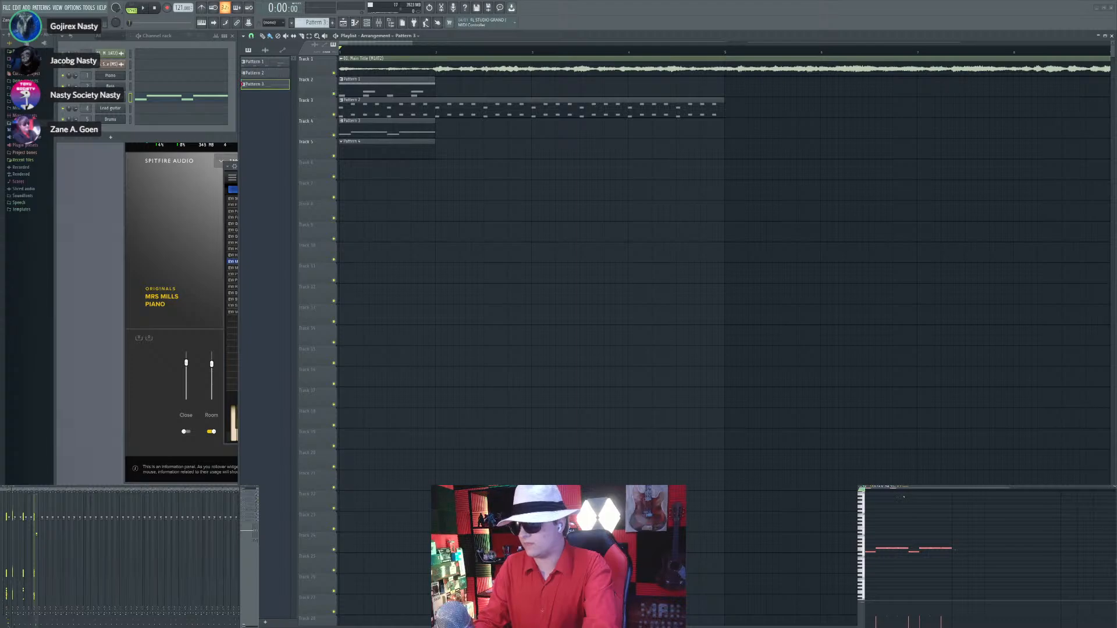
pyautogui.press('Up')
pyautogui.doubleClick(401, 148)
pyautogui.hotkey('ctrl', 'v')
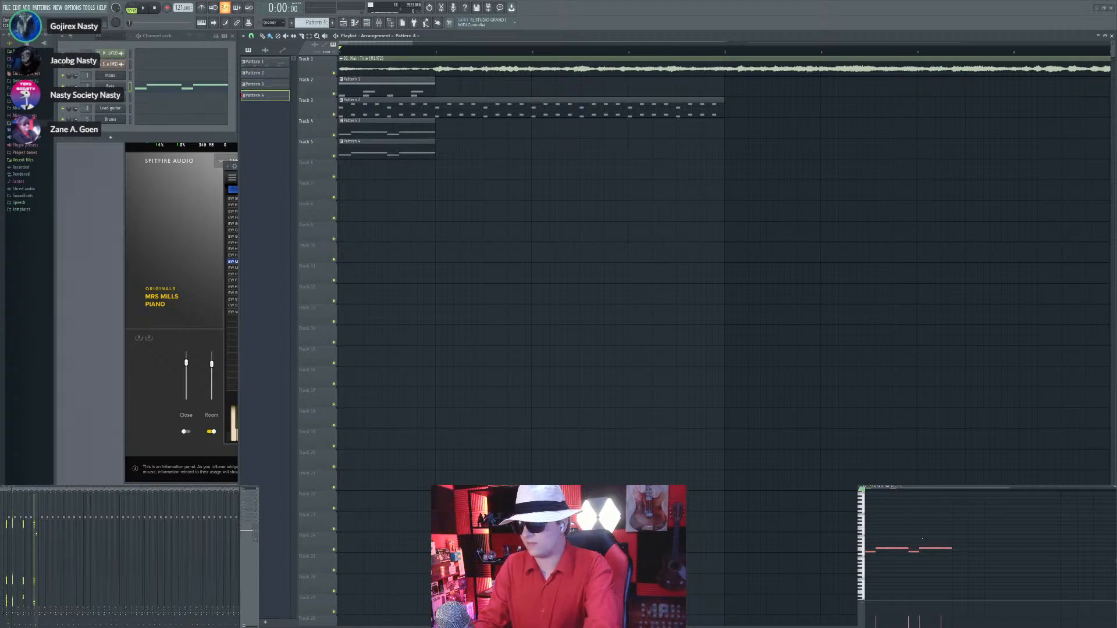
# Step: Play the arrangement with and without the Main Title audio track muted to check the new bass part
pyautogui.press('space')
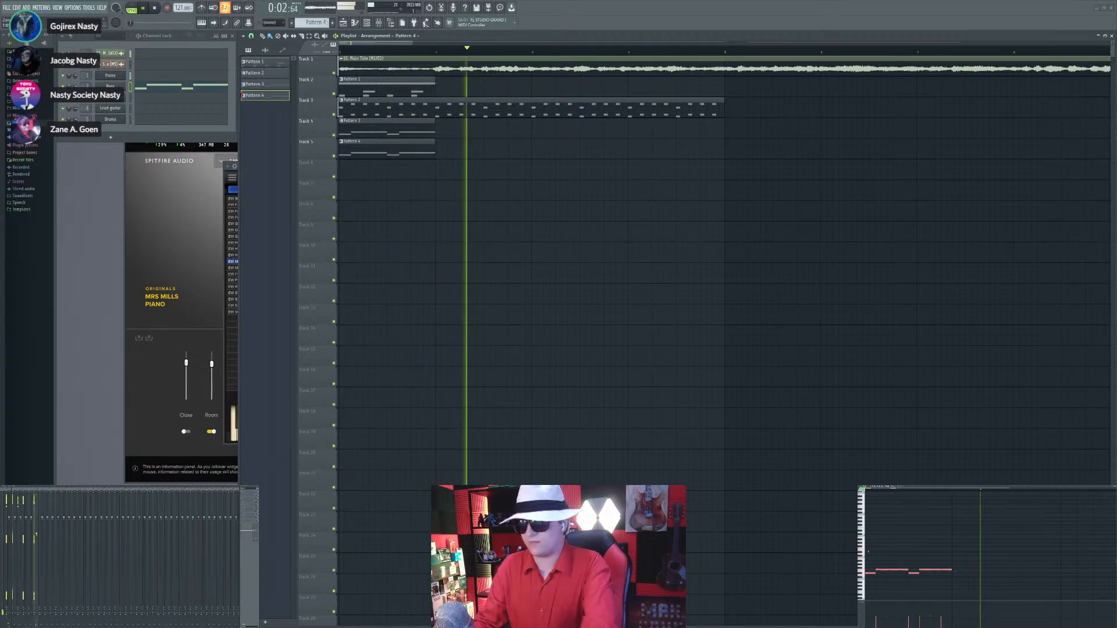
pyautogui.click(334, 73)
pyautogui.press('space')
pyautogui.press('space')
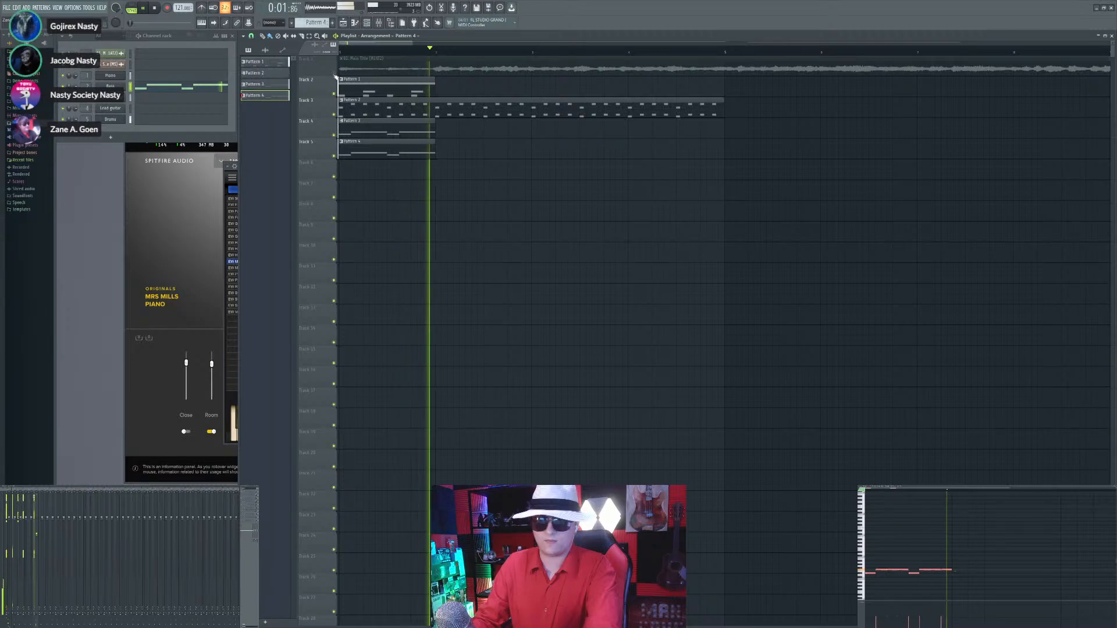
pyautogui.press('space')
pyautogui.click(335, 74)
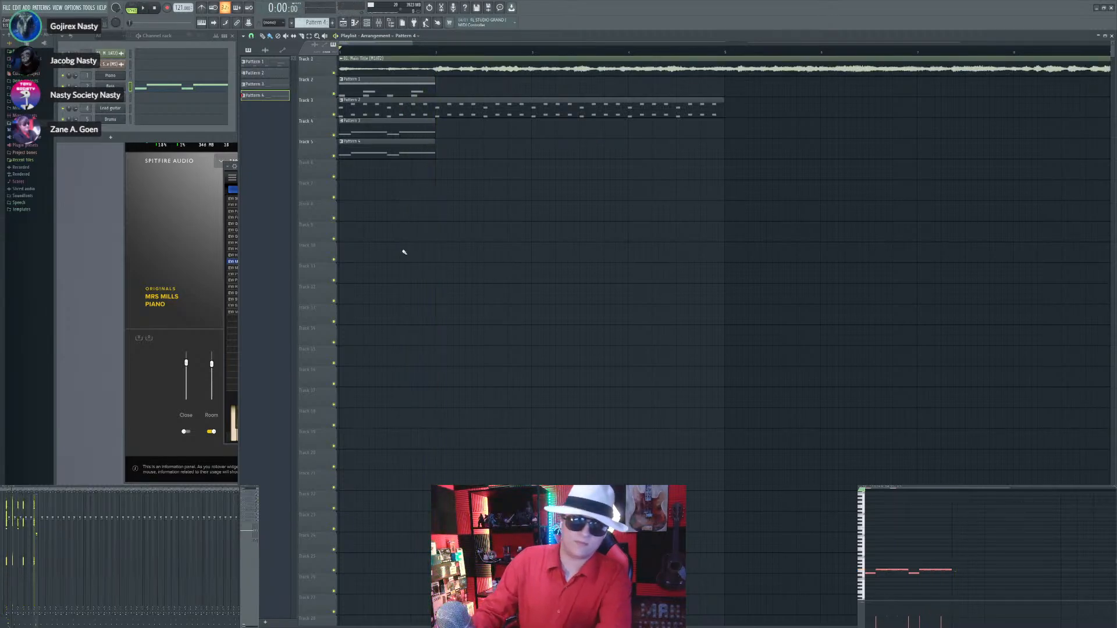
# Step: Place a new empty pattern at bar two of Track 6, and duplicate the Track 4 and Track 5 clips to fill four bars
pyautogui.scroll(1, 312, 22)
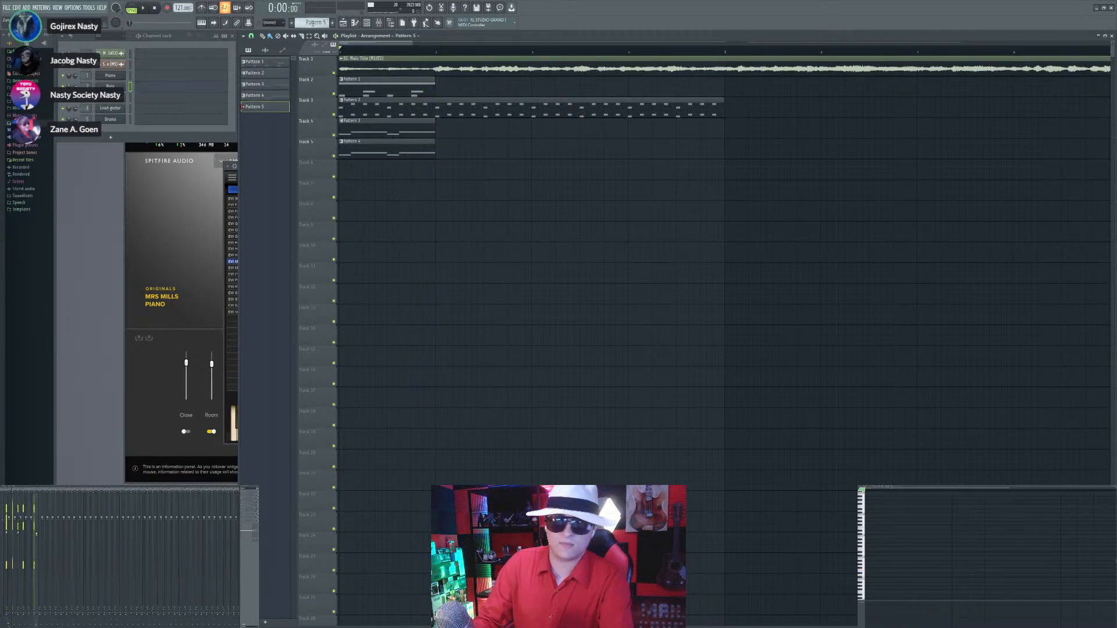
pyautogui.click(439, 176)
pyautogui.moveTo(408, 130); pyautogui.dragTo(407, 161)
pyautogui.hotkey('ctrl', 'b')
pyautogui.hotkey('ctrl', 'b')
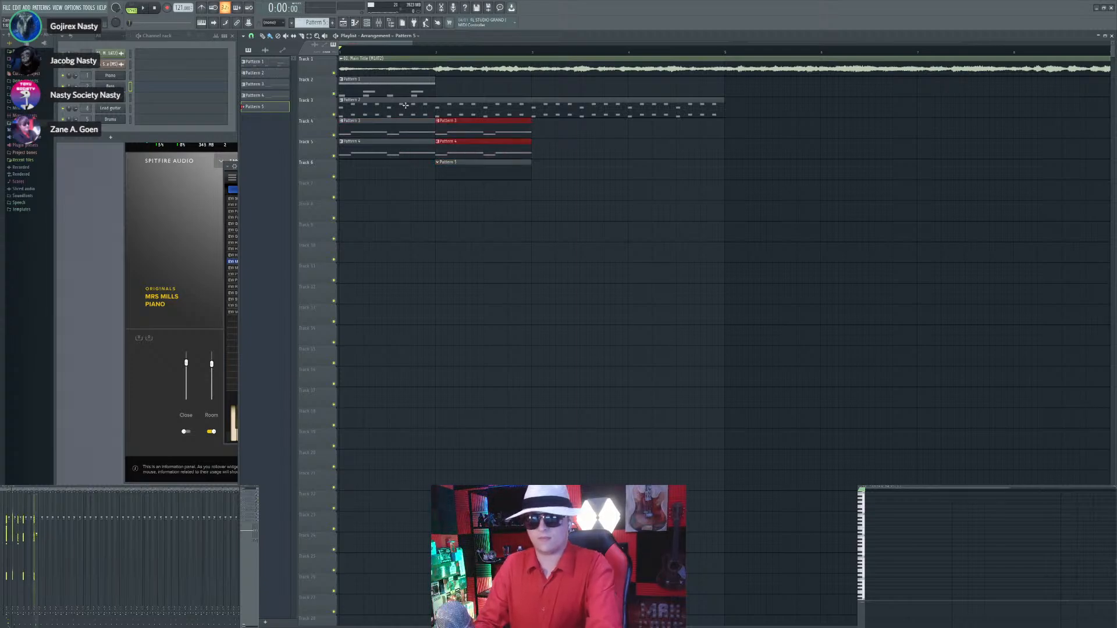
pyautogui.hotkey('ctrl', 'b')
pyautogui.click(615, 312)
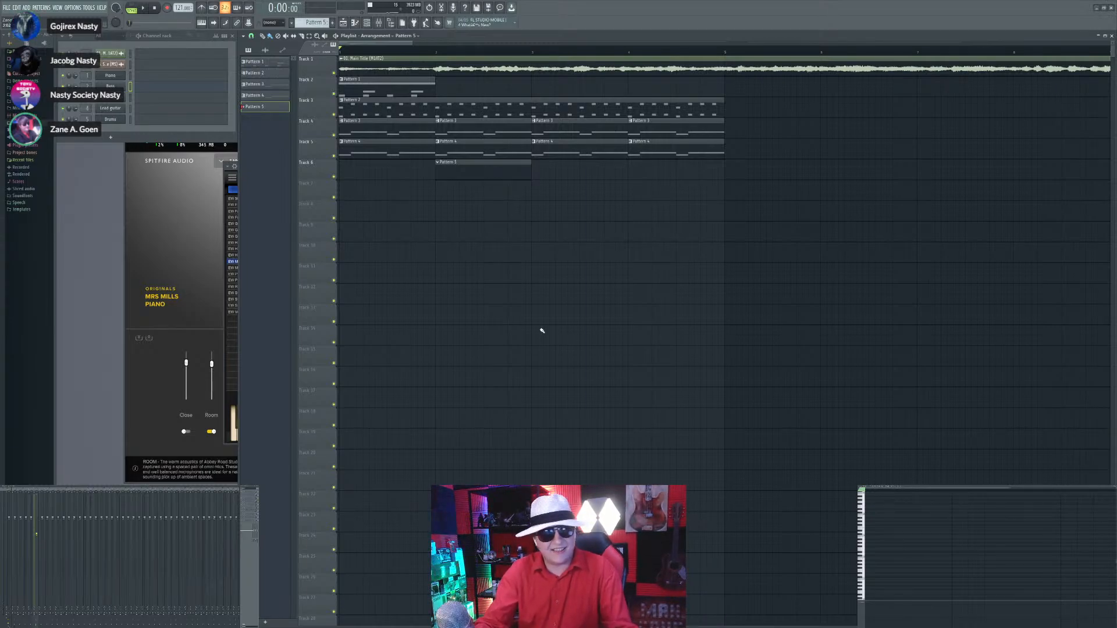
# Step: Enter three rising notes for the lead guitar in the Track 6 pattern, auditioning them against the clip from bar two
pyautogui.press('space')
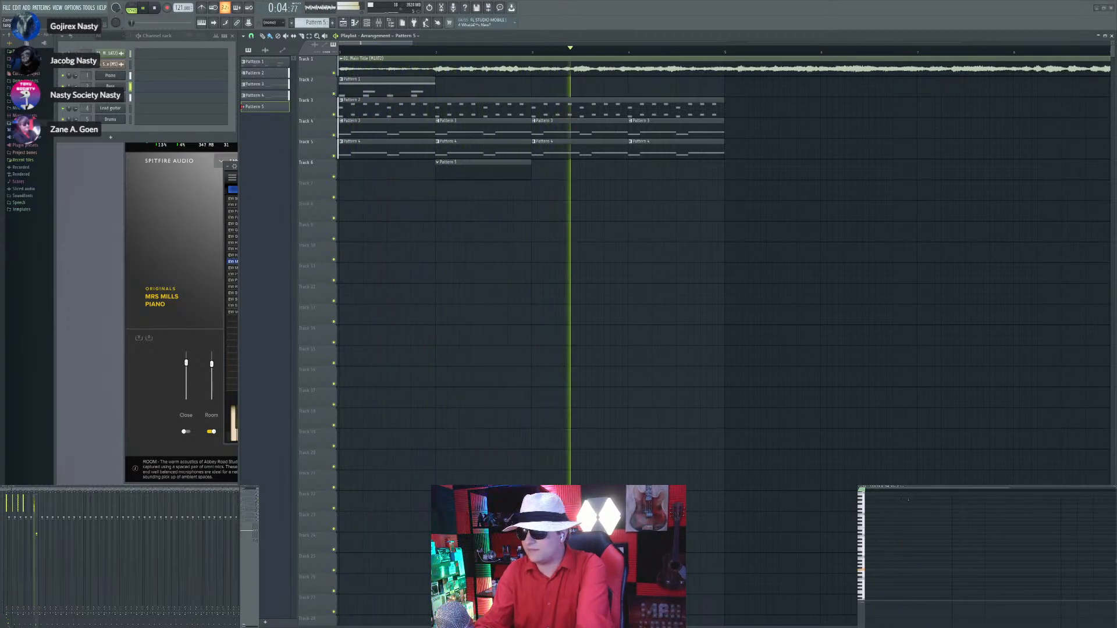
pyautogui.press('space')
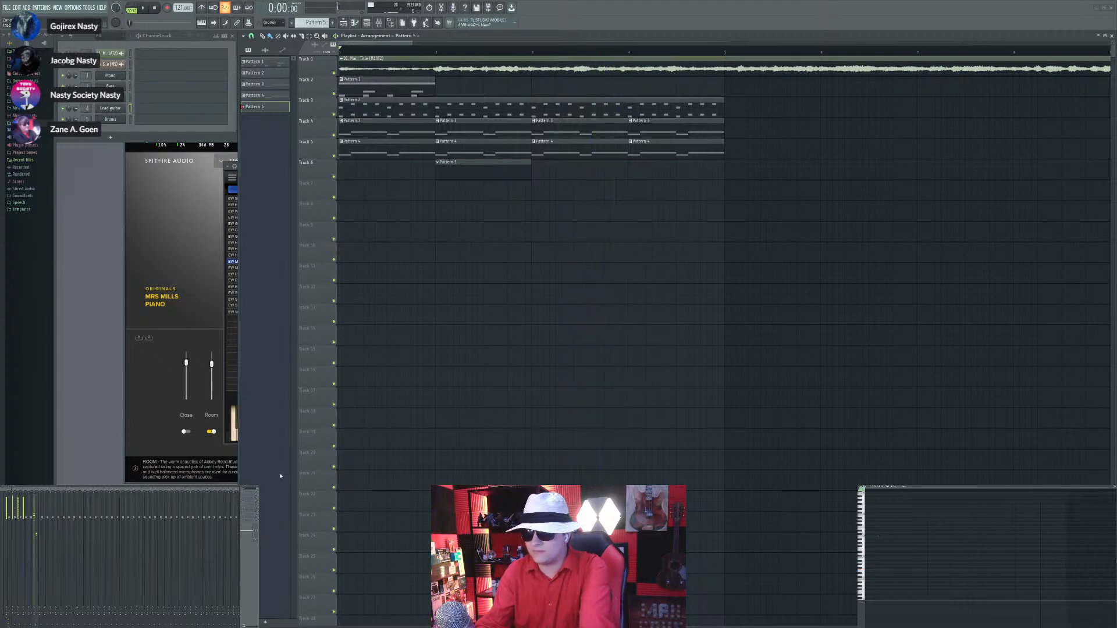
pyautogui.click(439, 52)
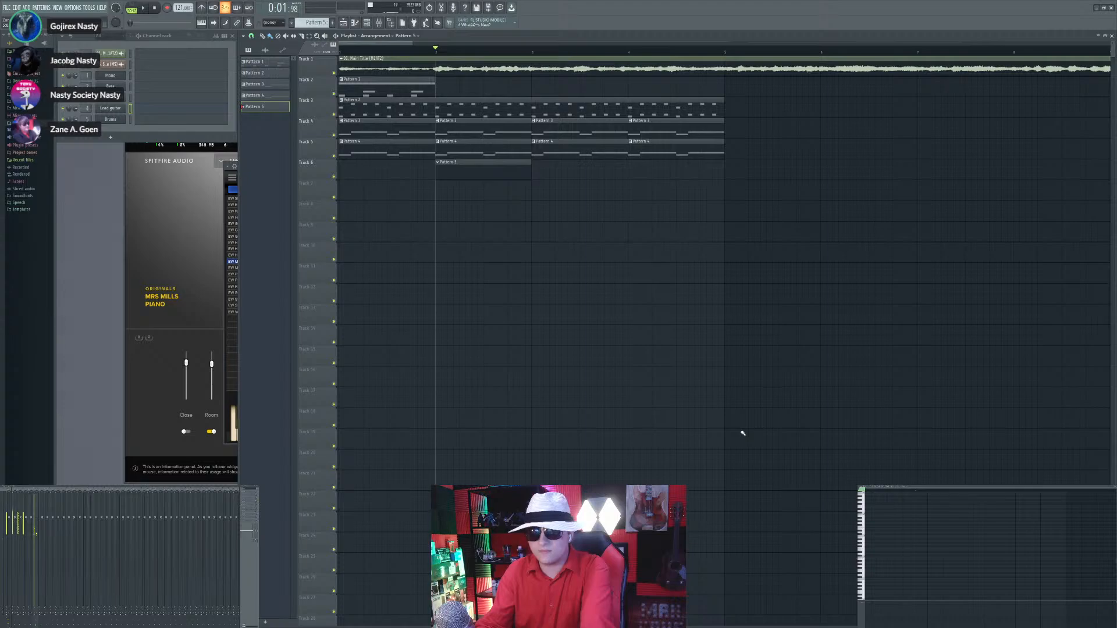
pyautogui.scroll(3, 409, 356)
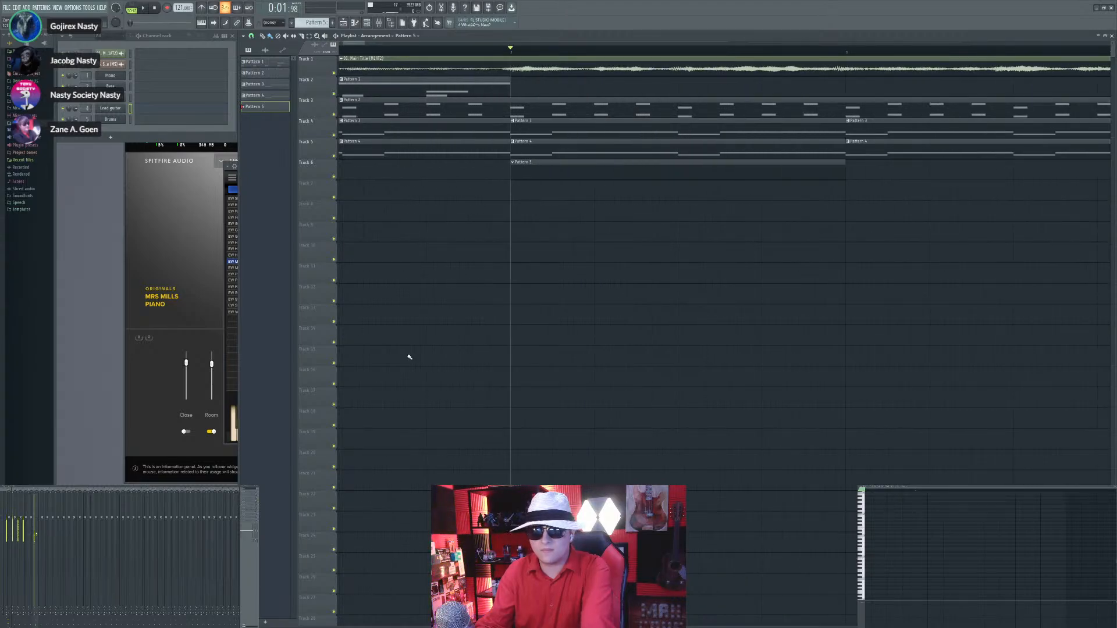
pyautogui.click(867, 518)
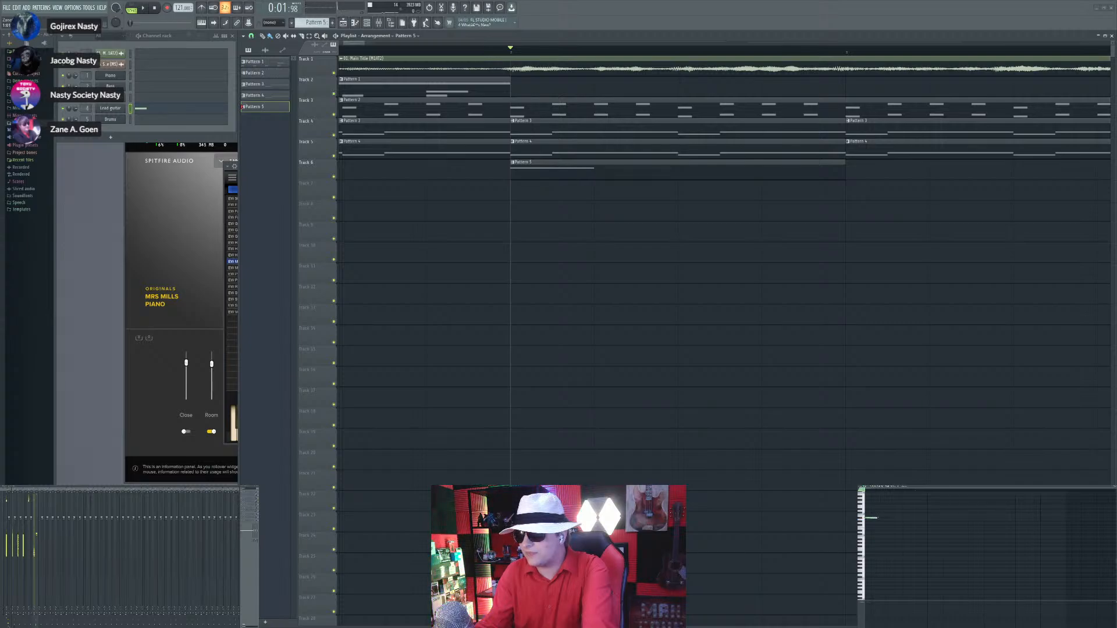
pyautogui.press('space')
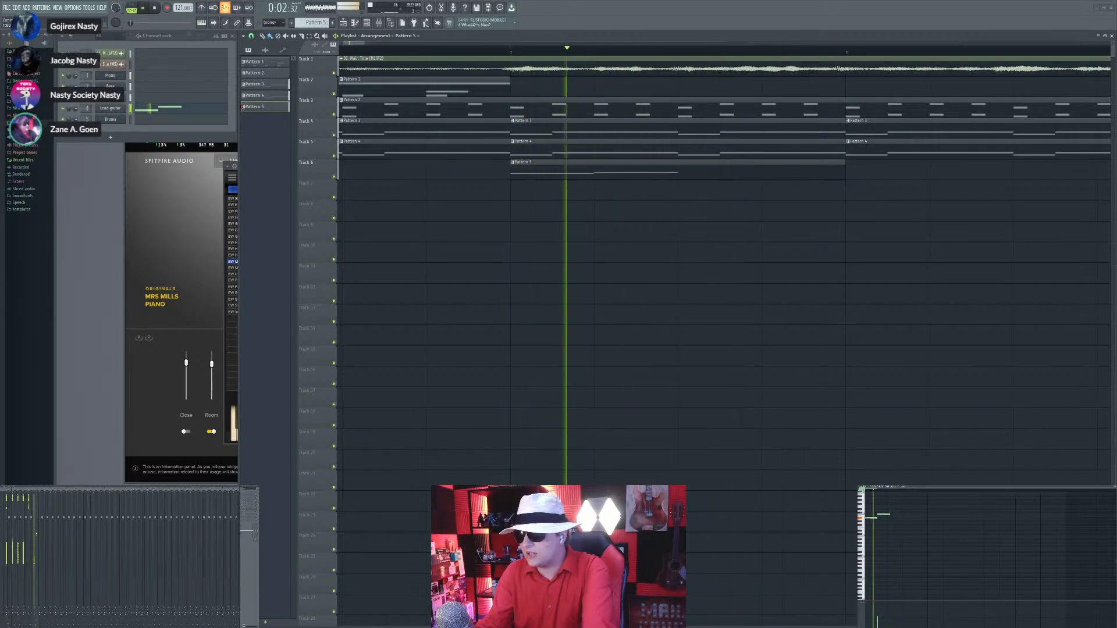
pyautogui.press('space')
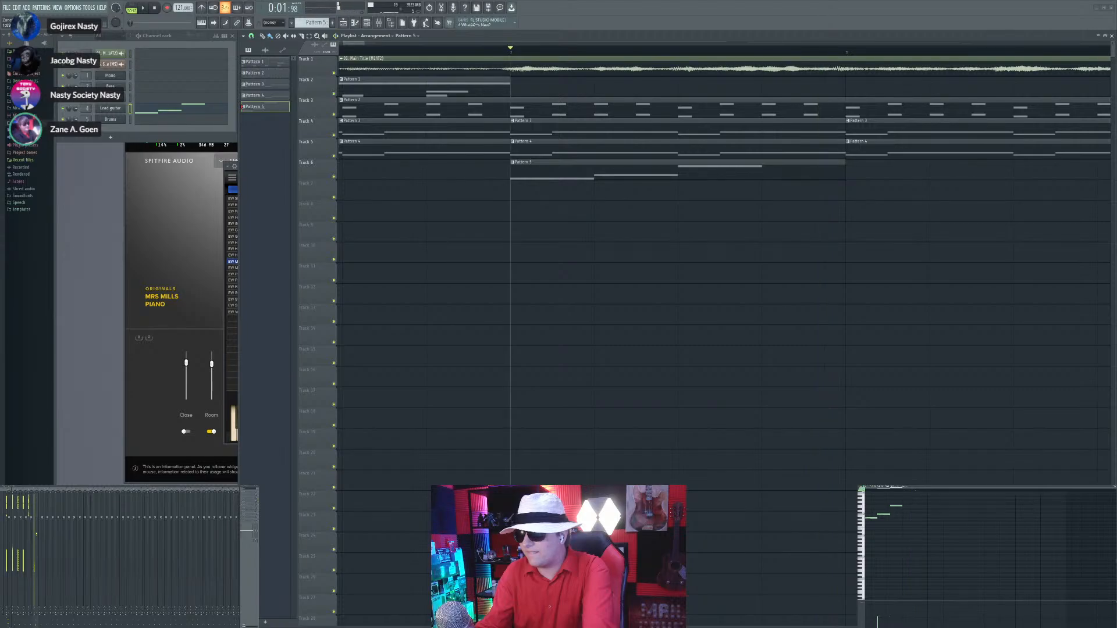
# Step: Lengthen the third lead guitar note to fill the bar and enter the remaining melody notes up to the end of bar four
pyautogui.moveTo(902, 505); pyautogui.dragTo(915, 506)
pyautogui.scroll(1, 915, 507)
pyautogui.click(922, 511)
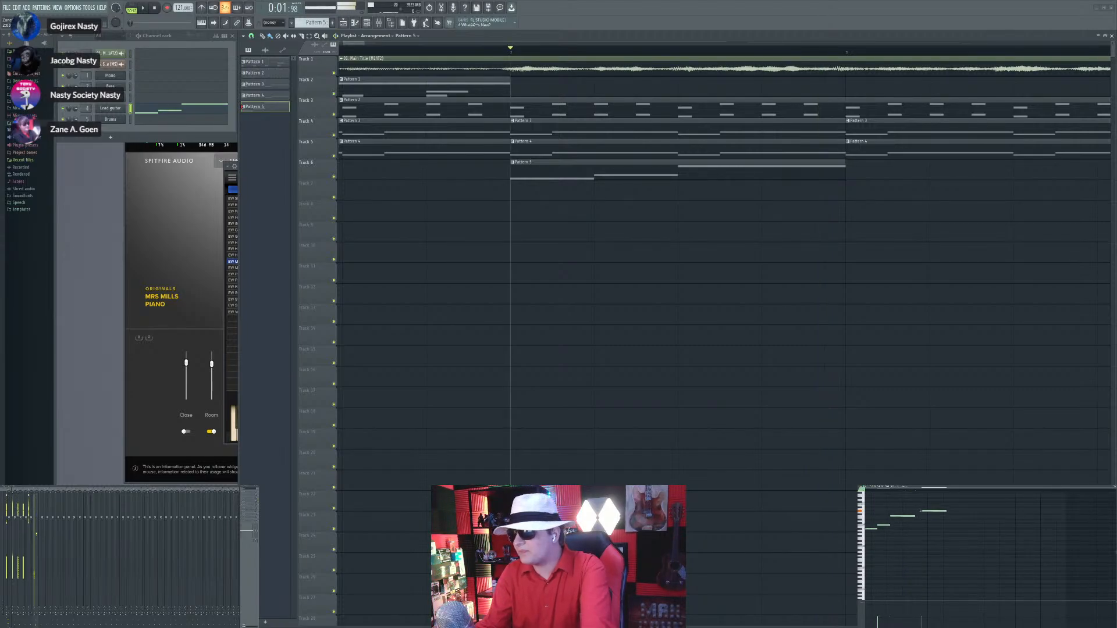
pyautogui.moveTo(945, 511); pyautogui.dragTo(936, 516)
pyautogui.click(929, 513)
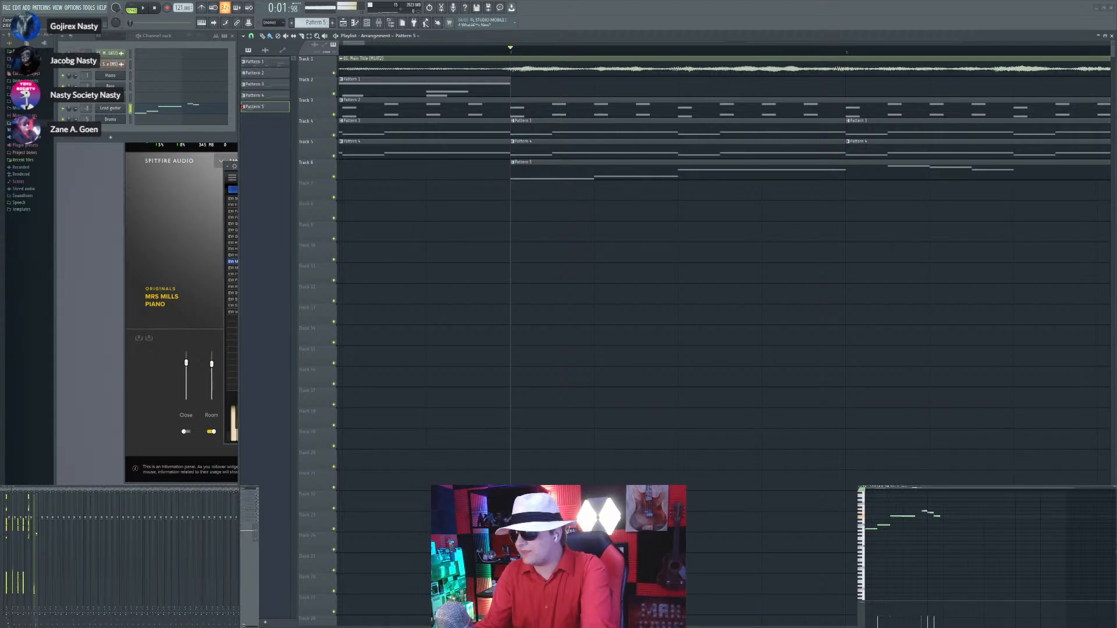
pyautogui.click(943, 507)
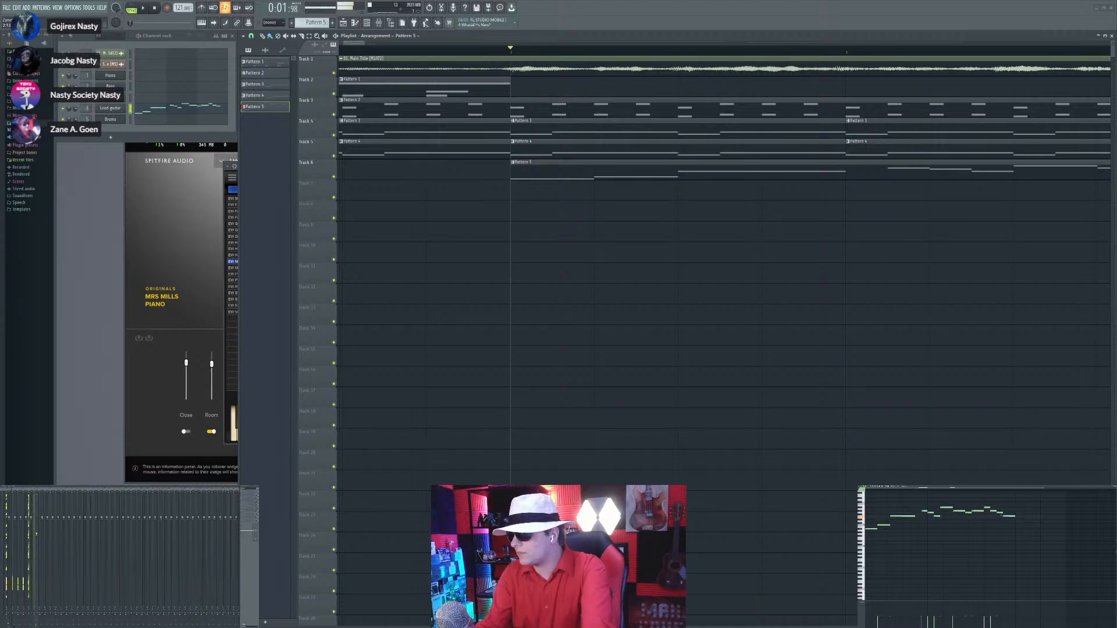
# Step: Play the arrangement with the lead melody, and place a new empty pattern directly after the drum clip on Track 2
pyautogui.press('space')
pyautogui.scroll(-2, 504, 269)
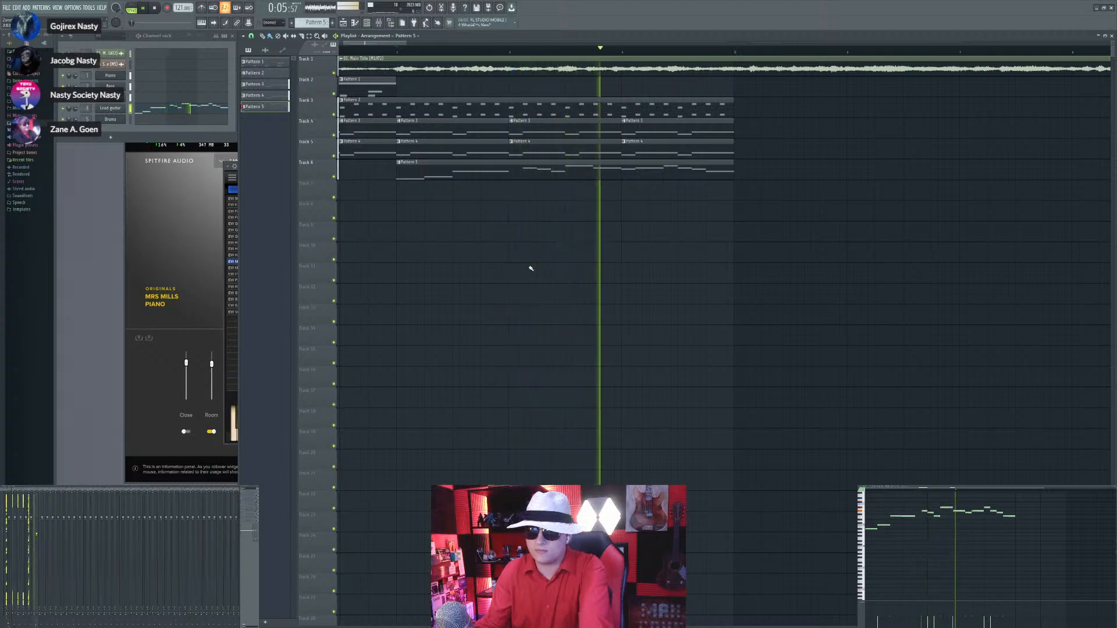
pyautogui.press('space')
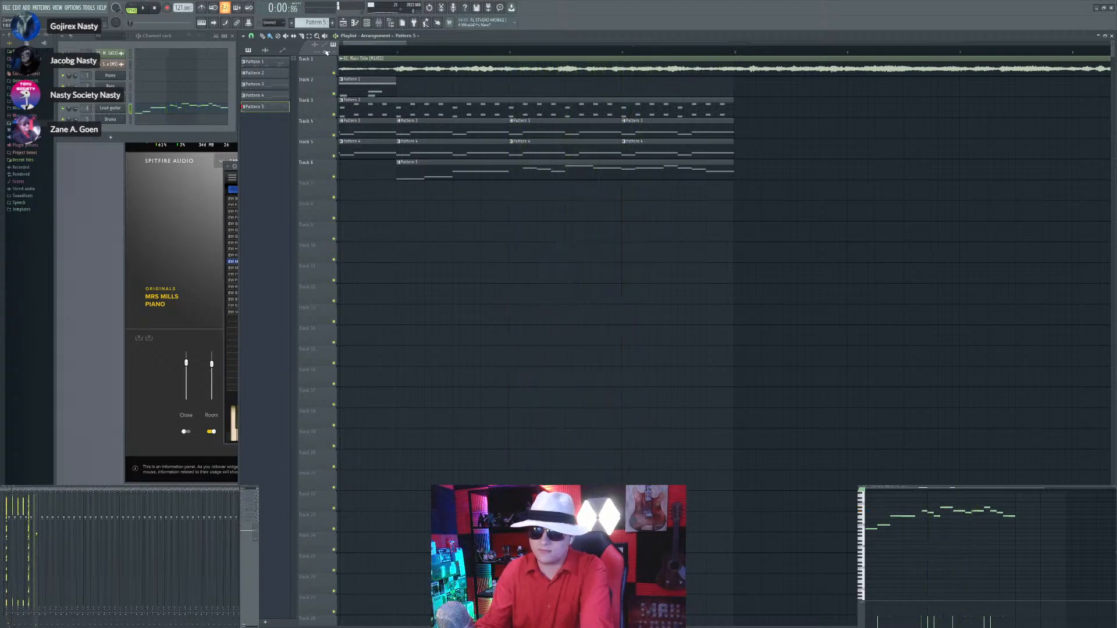
pyautogui.press('space')
pyautogui.scroll(-2, 520, 150)
pyautogui.scroll(1, 308, 23)
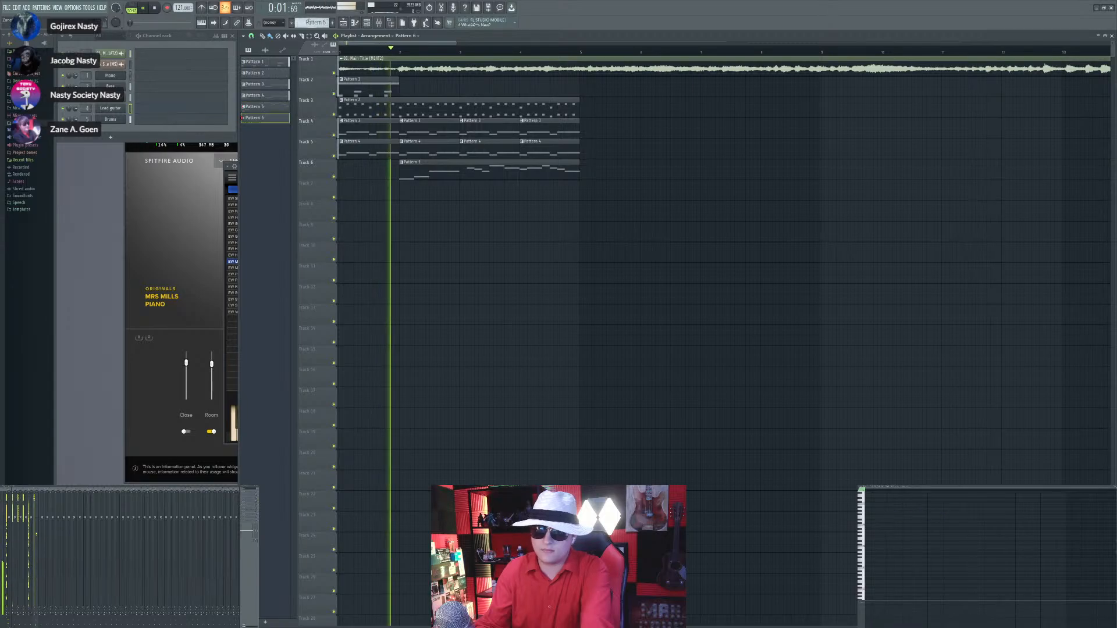
pyautogui.press('space')
pyautogui.click(417, 82)
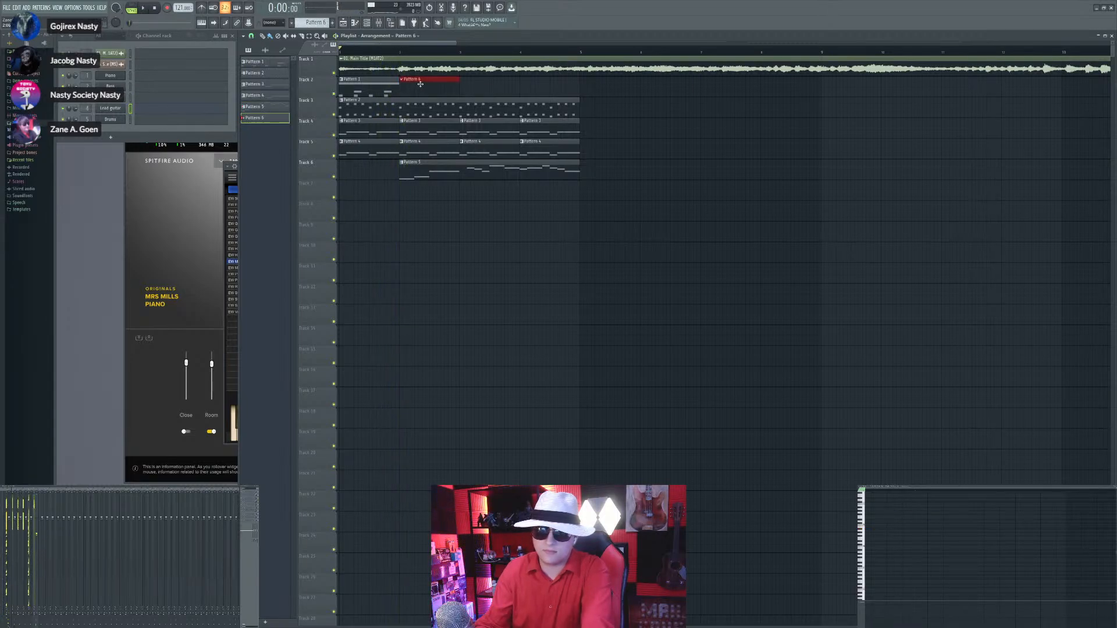
# Step: Copy the drum notes from the first pattern into the new Track 2 pattern and add a higher drum hit on its first beat
pyautogui.click(389, 86)
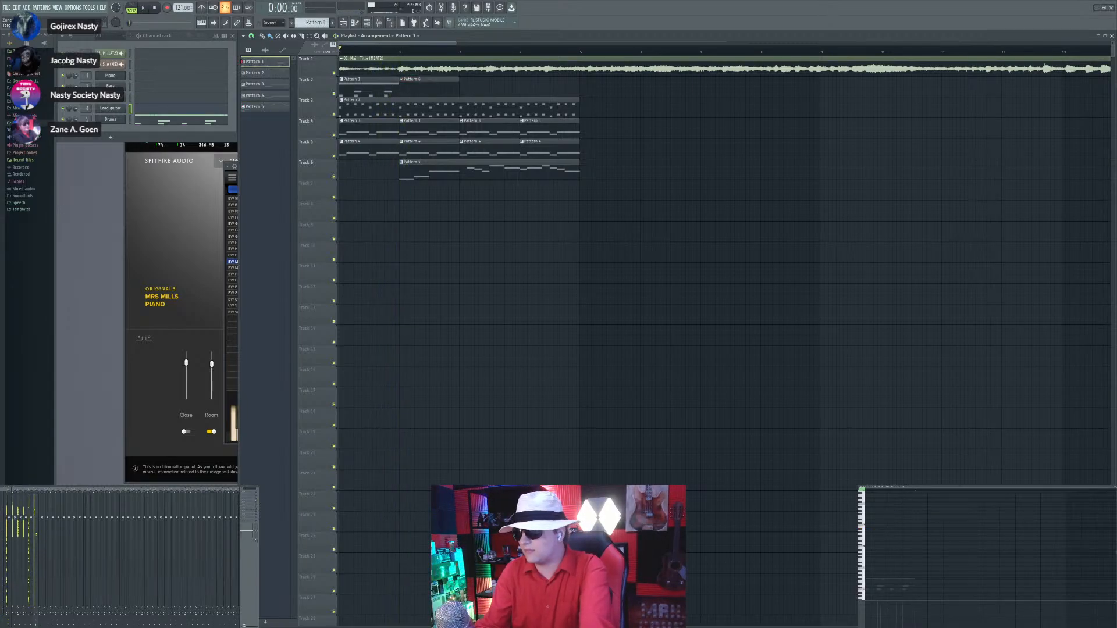
pyautogui.press('Down')
pyautogui.scroll(-1, 936, 545)
pyautogui.moveTo(938, 544); pyautogui.dragTo(865, 572)
pyautogui.click(429, 87)
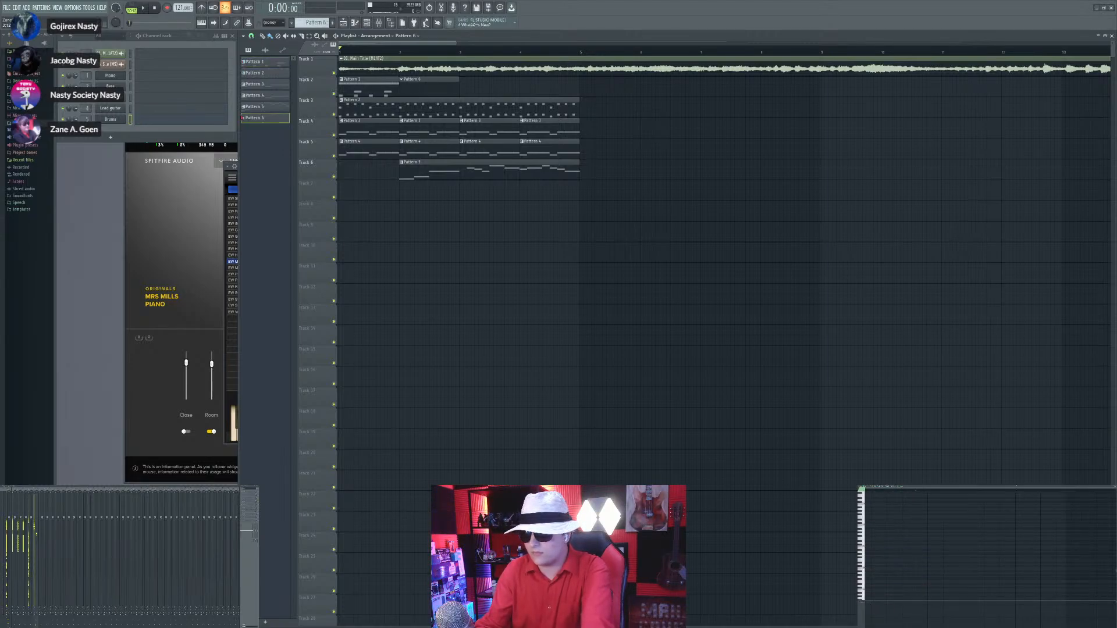
pyautogui.hotkey('ctrl', 'v')
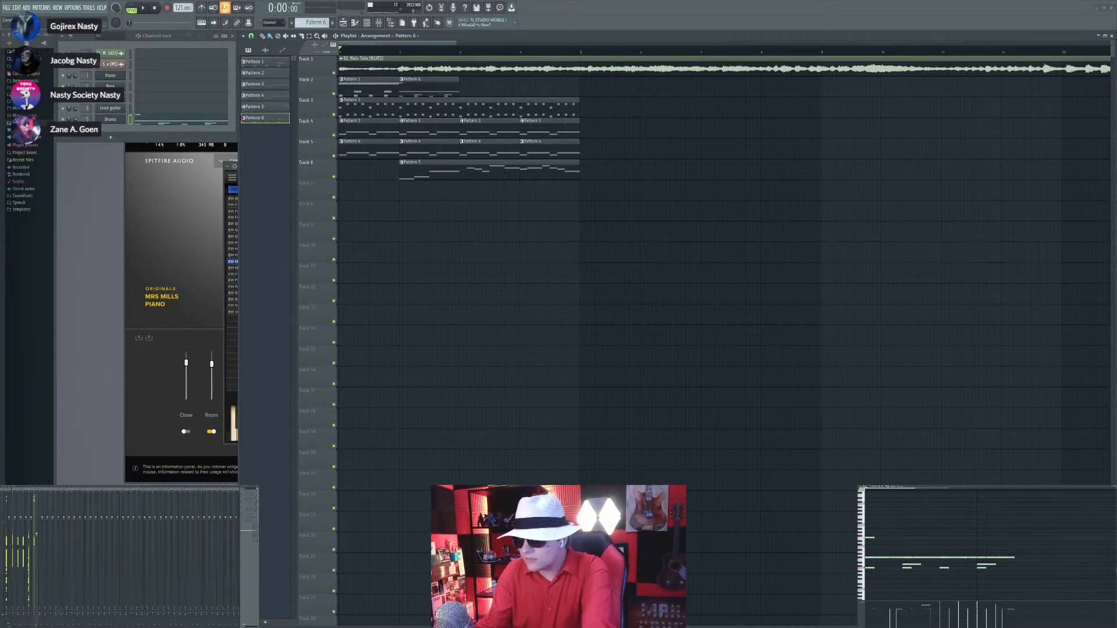
# Step: Rework the second drum pattern and duplicate its beat to span two bars, playing it with the arrangement from bar two
pyautogui.press('space')
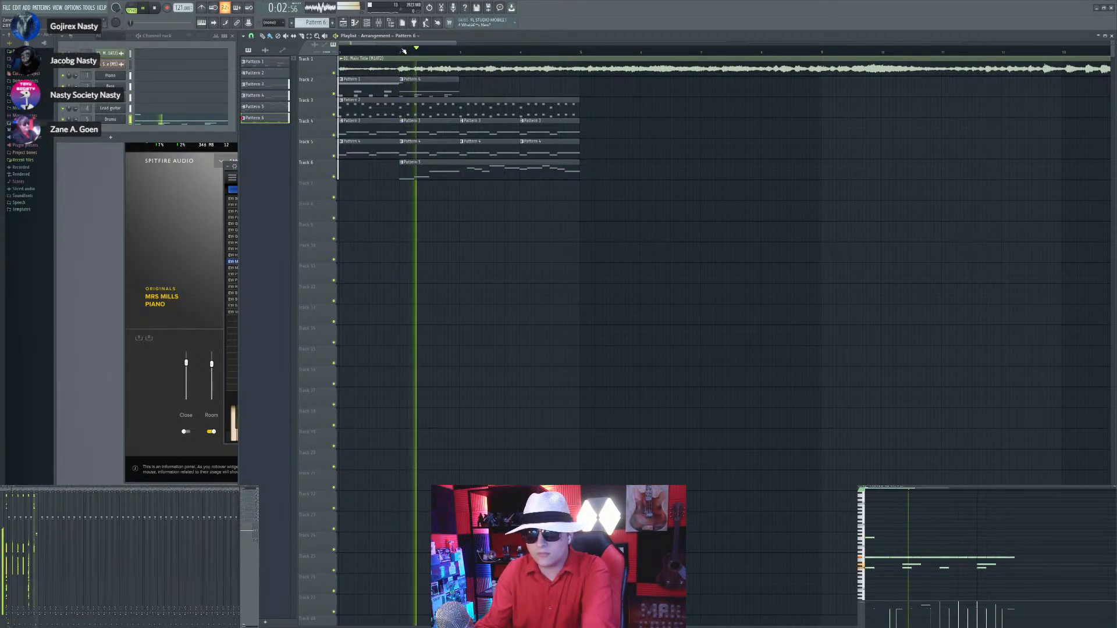
pyautogui.press('space')
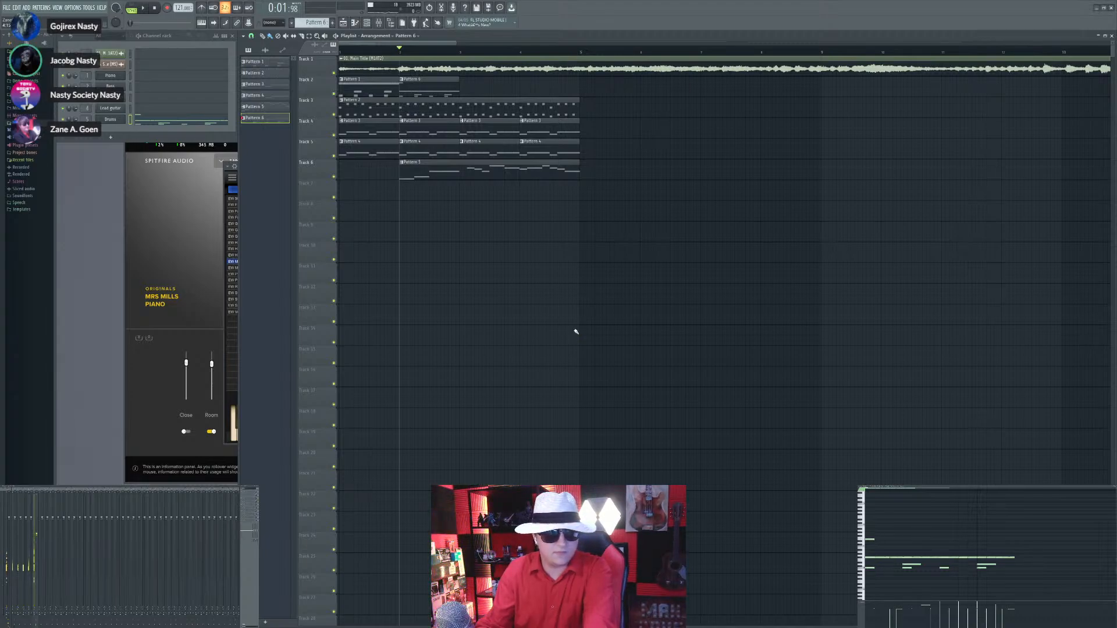
pyautogui.press('space')
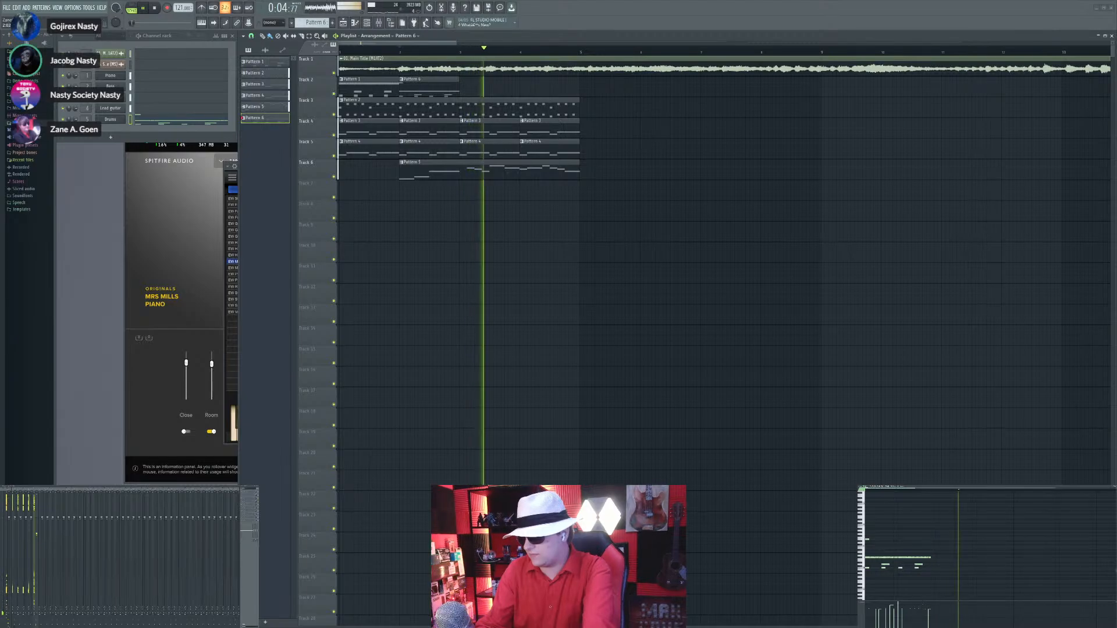
pyautogui.press('space')
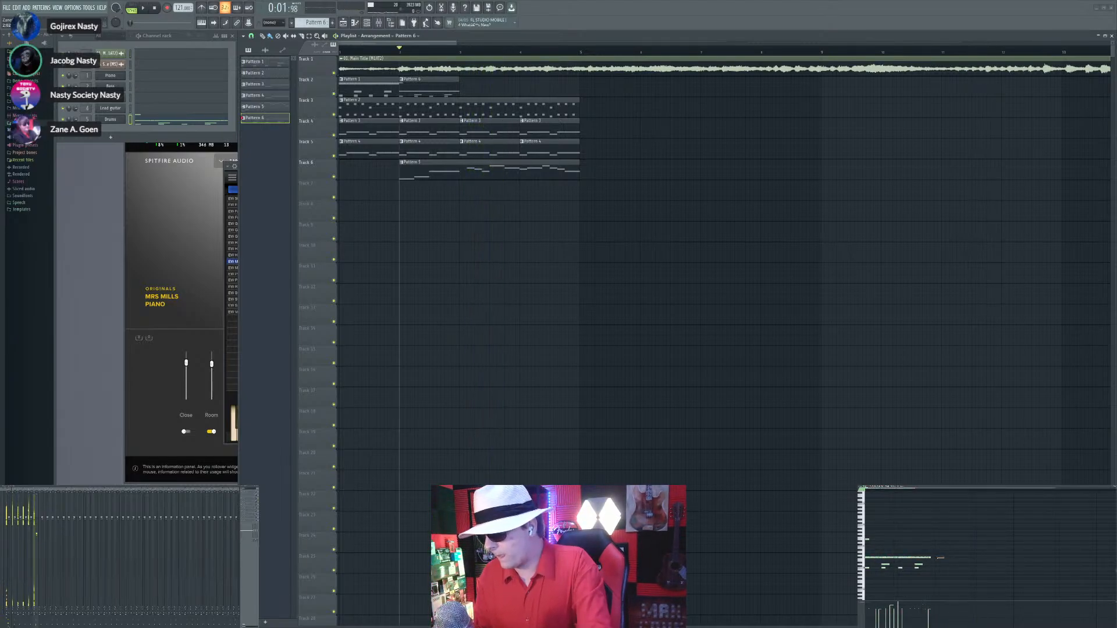
pyautogui.press('space')
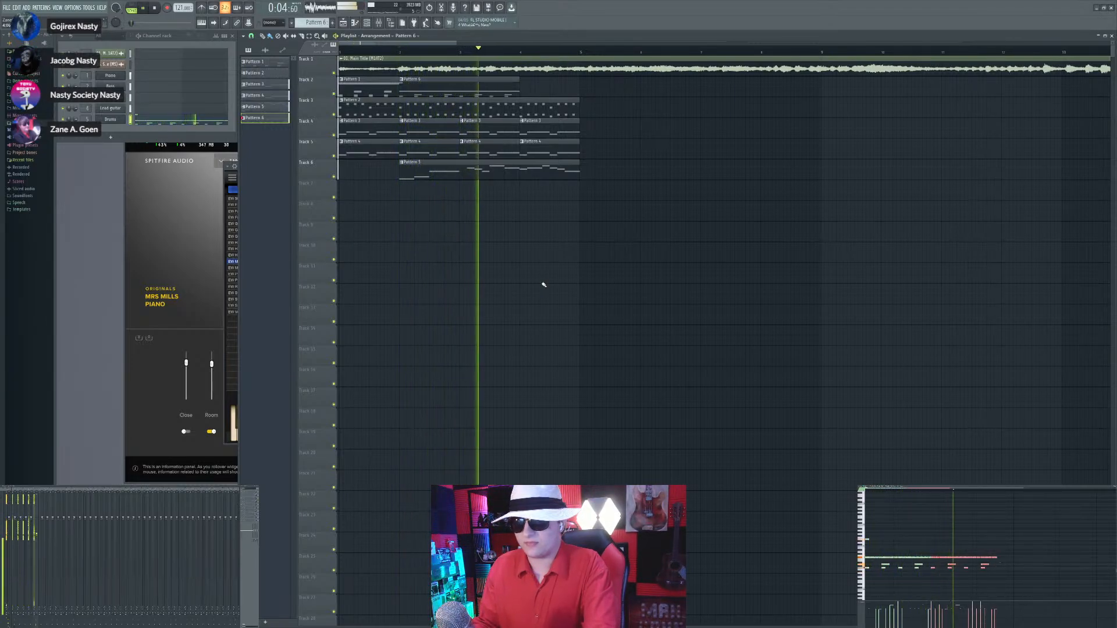
pyautogui.scroll(-1, 544, 284)
pyautogui.press('space')
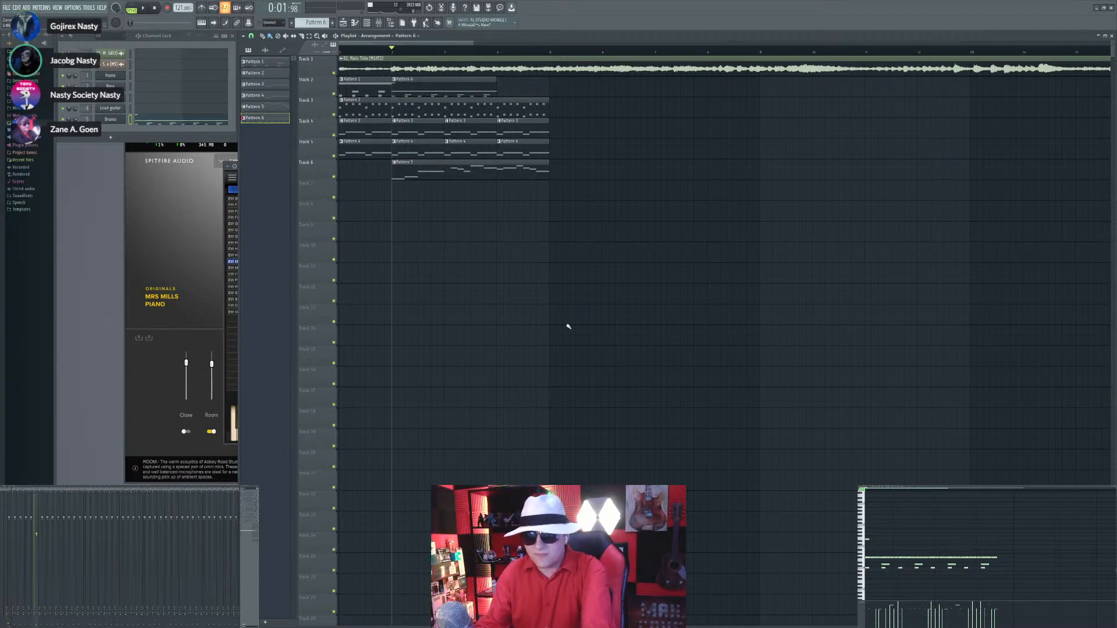
# Step: Move the Main Title audio clip to start at bar two, aligned with the second drum pattern, and play the arrangement
pyautogui.scroll(3, 327, 143)
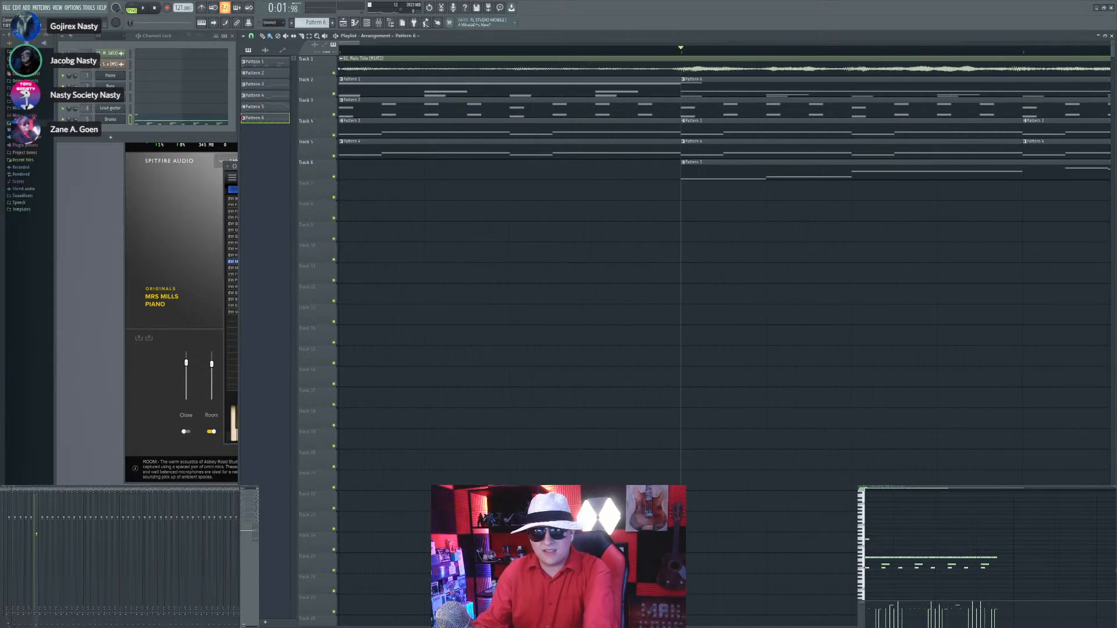
pyautogui.moveTo(341, 64); pyautogui.dragTo(653, 77)
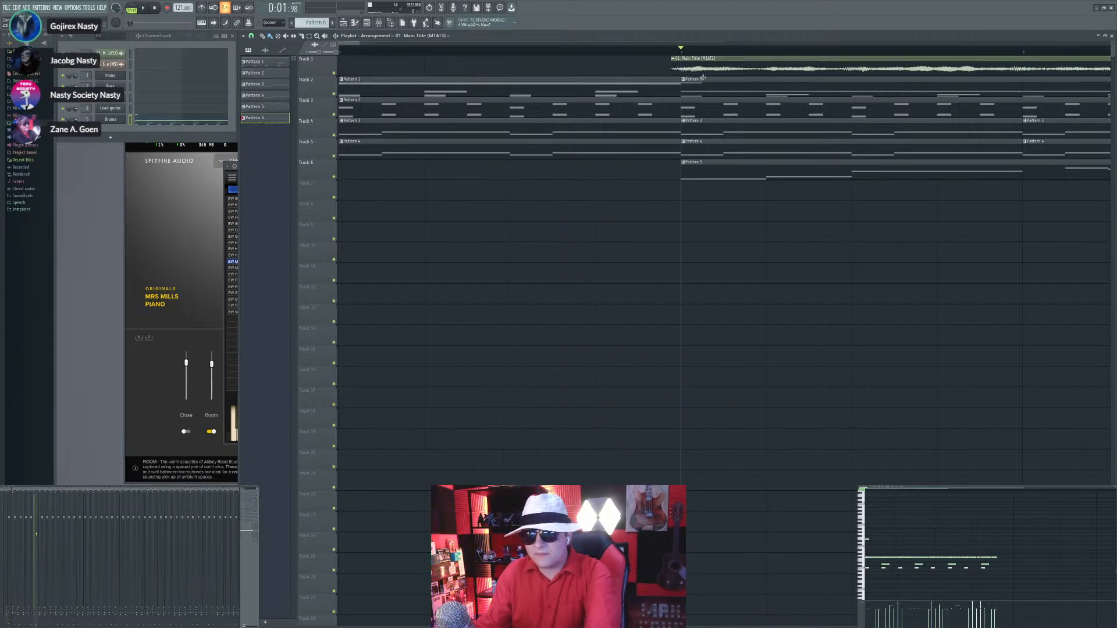
pyautogui.scroll(2, 675, 70)
pyautogui.moveTo(685, 63); pyautogui.dragTo(679, 64)
pyautogui.scroll(-4, 421, 277)
pyautogui.press('space')
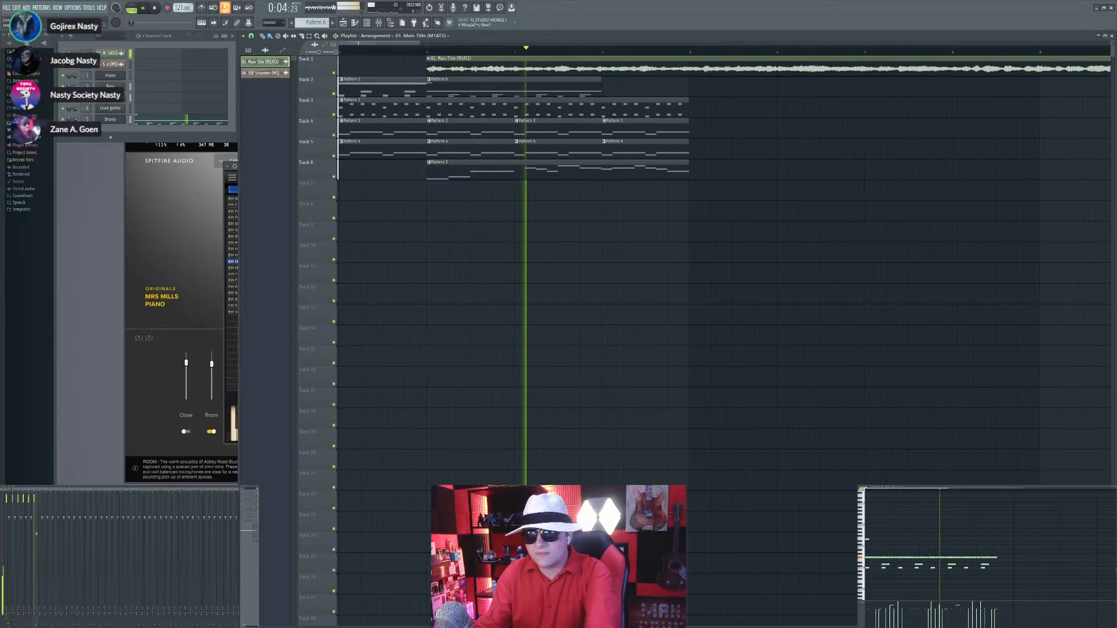
# Step: Set the project tempo to 124 BPM and play the arrangement past the end of the programmed patterns
pyautogui.scroll(3, 659, 230)
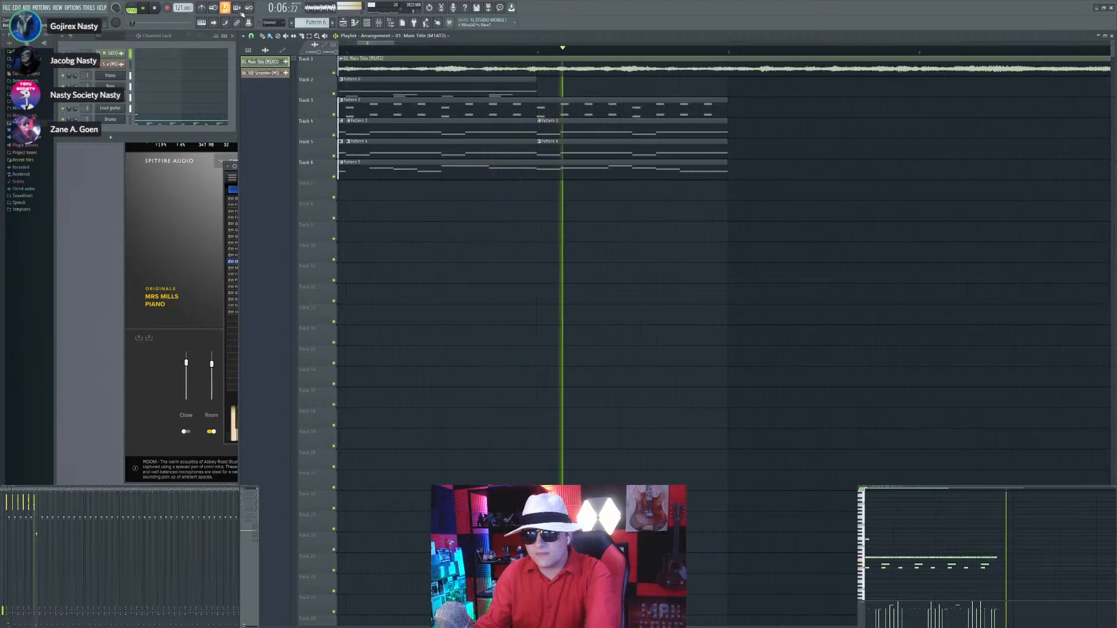
pyautogui.scroll(2, 178, 10)
pyautogui.scroll(1, 178, 10)
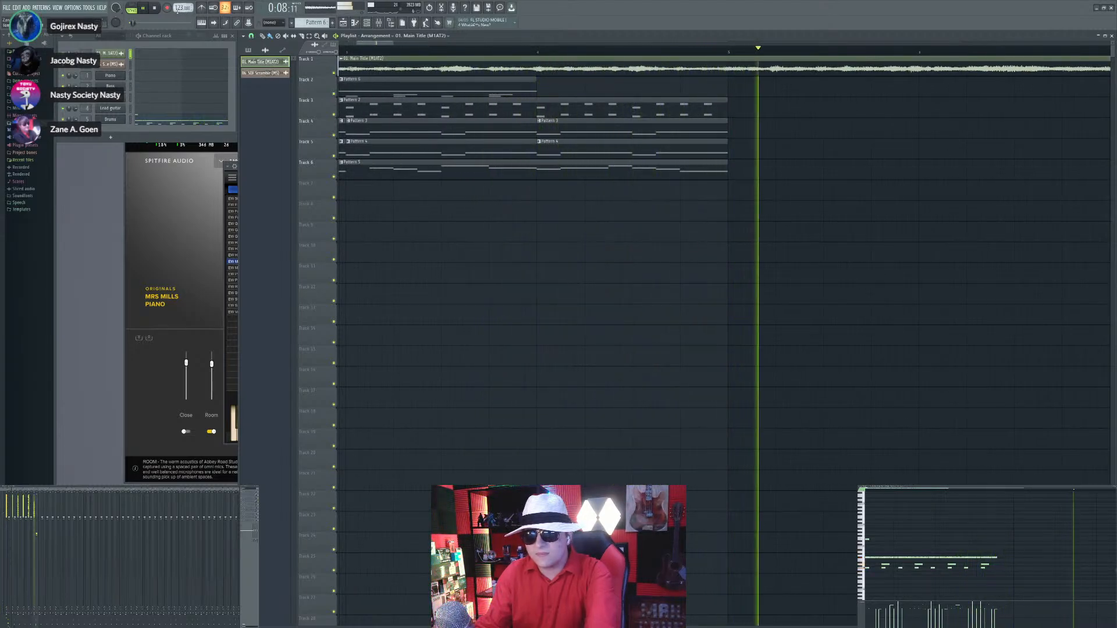
pyautogui.press('space')
pyautogui.press('space')
pyautogui.scroll(-2, 910, 312)
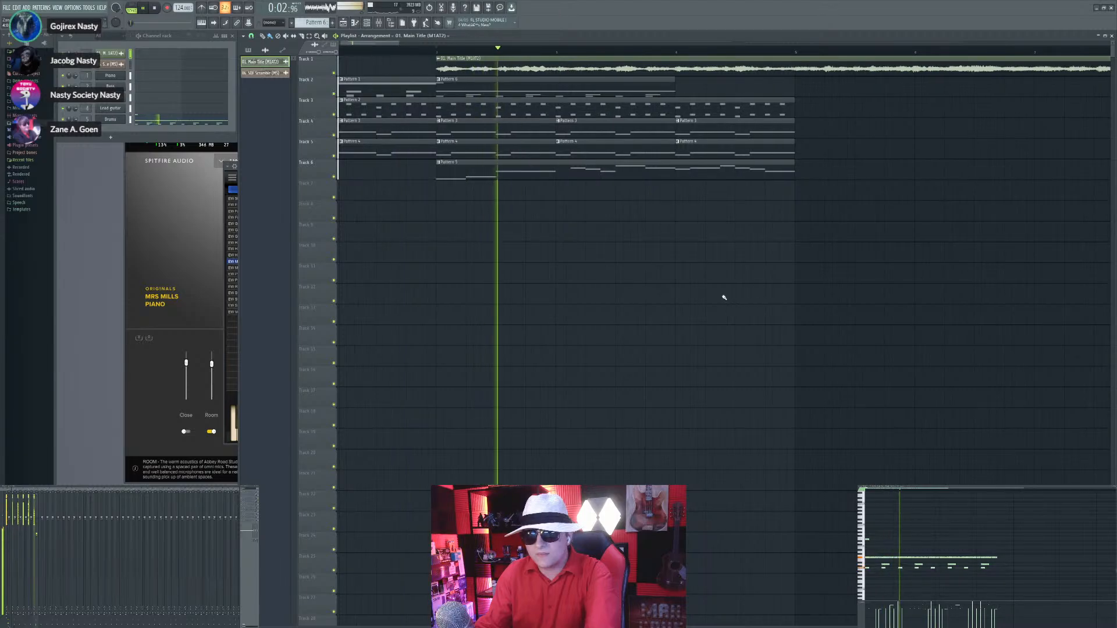
pyautogui.scroll(-2, 522, 308)
pyautogui.scroll(1, 521, 306)
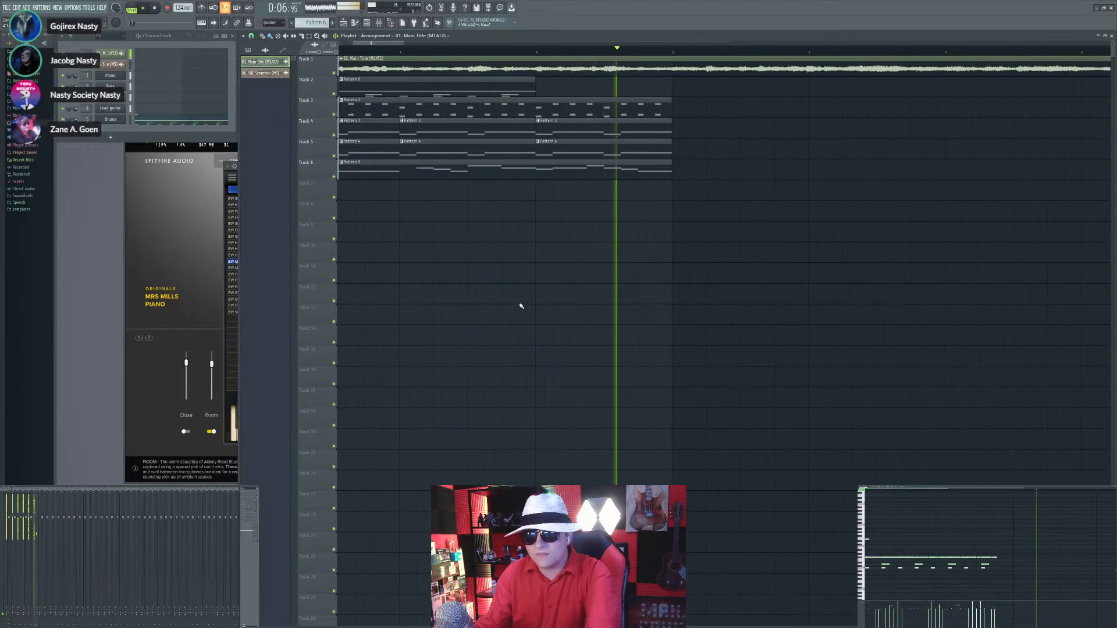
pyautogui.scroll(-4, 521, 306)
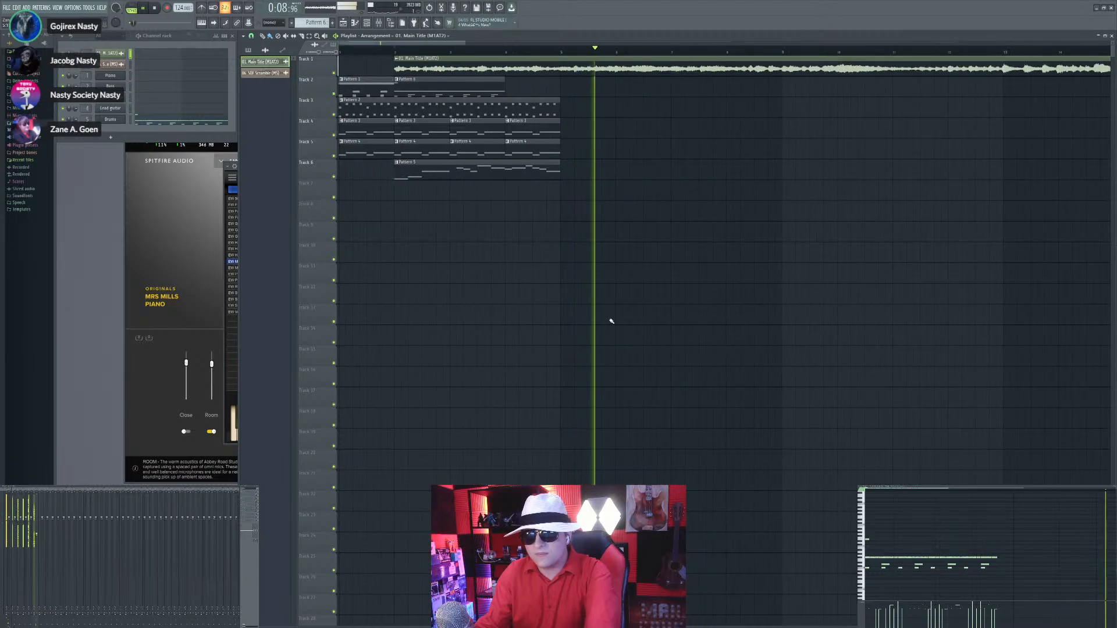
pyautogui.scroll(-2, 611, 329)
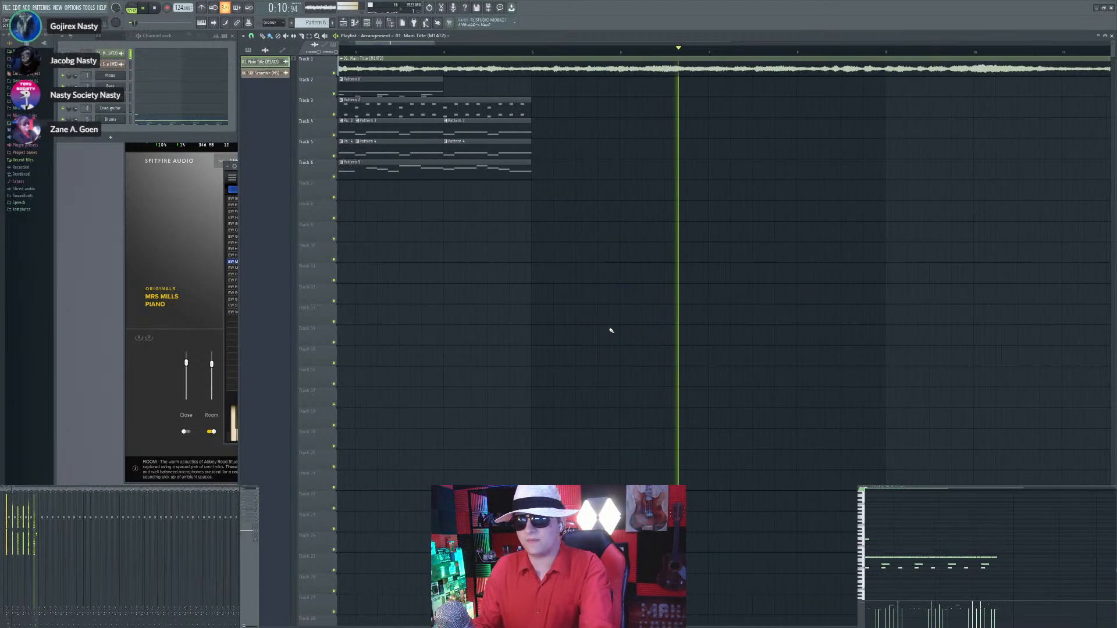
pyautogui.press('space')
pyautogui.scroll(-2, 611, 330)
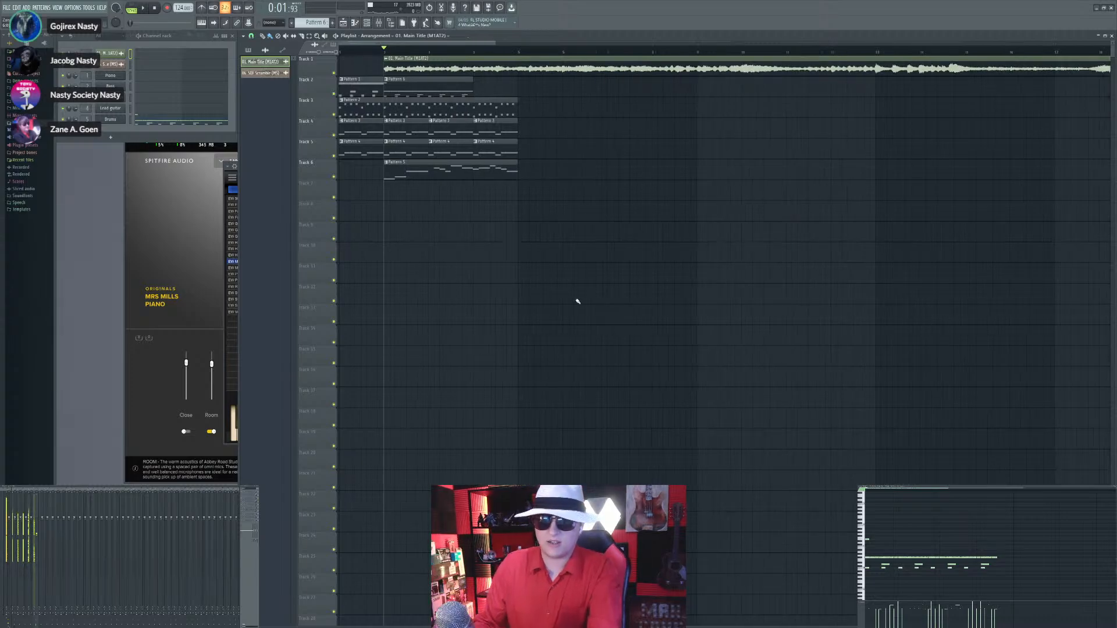
# Step: Extend the Pattern 6 drum beat by duplicating its last bar so it fills bar four, and play from there
pyautogui.click(478, 52)
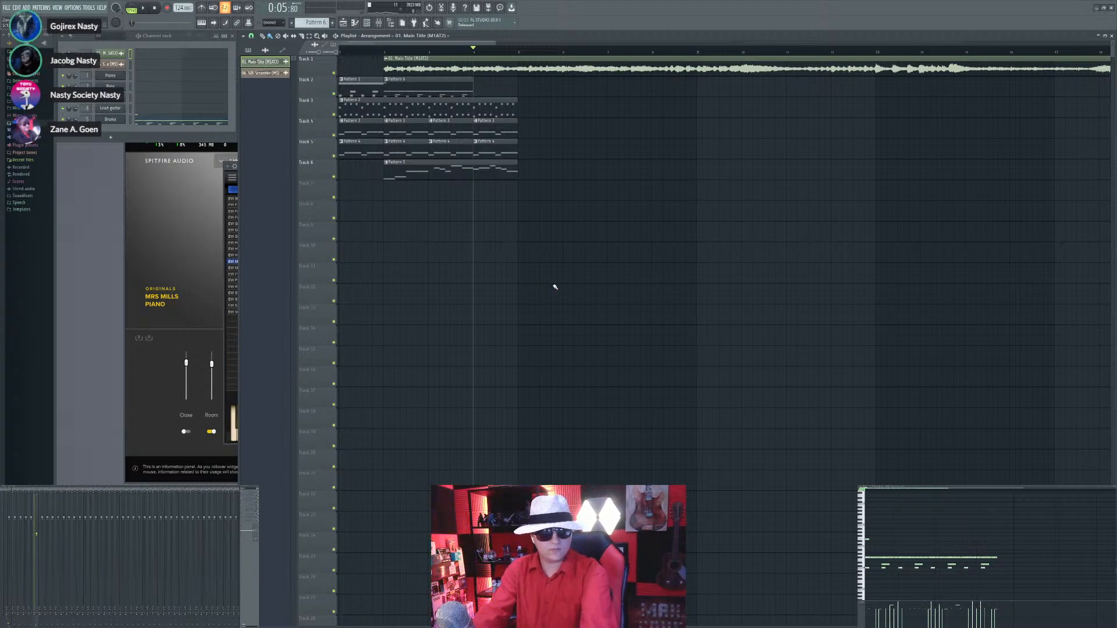
pyautogui.press('space')
pyautogui.press('space')
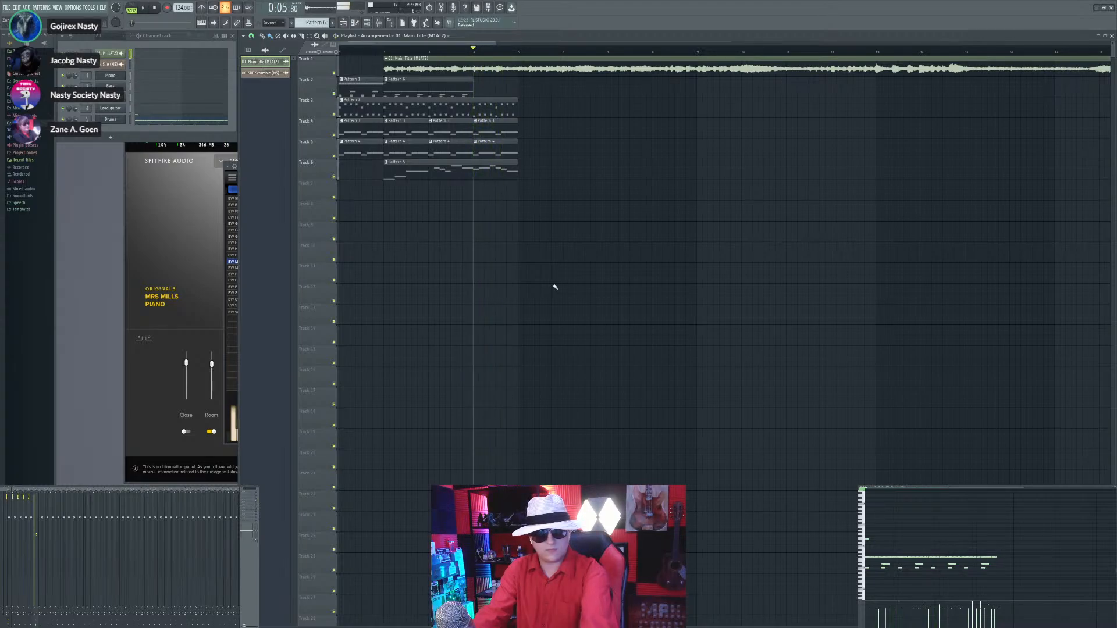
pyautogui.click(439, 89)
pyautogui.scroll(-2, 1011, 570)
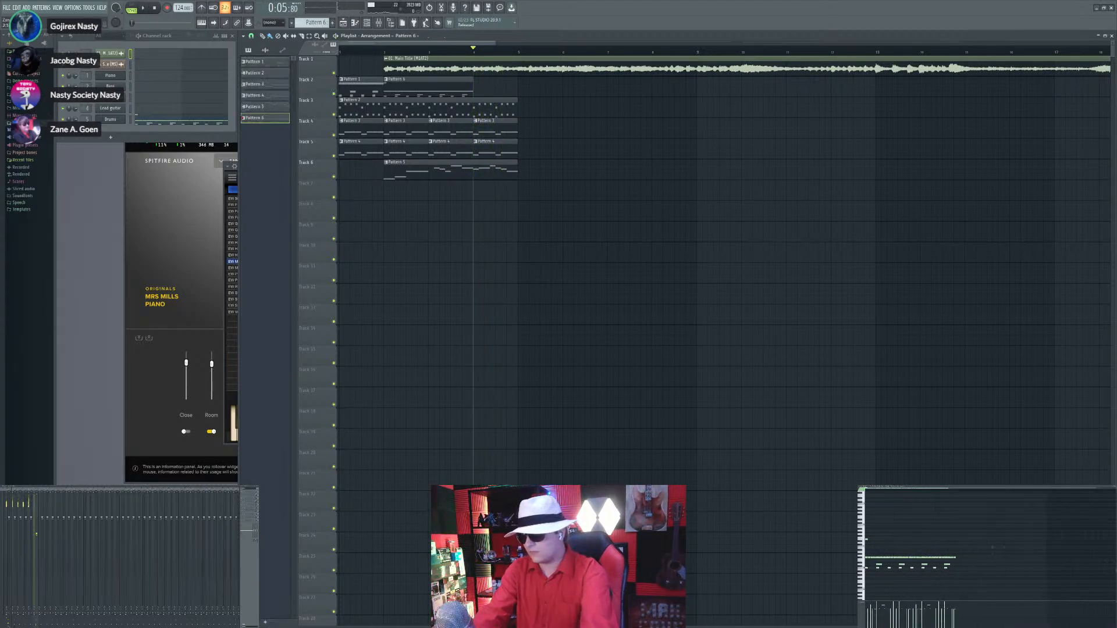
pyautogui.moveTo(993, 545); pyautogui.dragTo(911, 576)
pyautogui.hotkey('ctrl', 'b')
pyautogui.press('space')
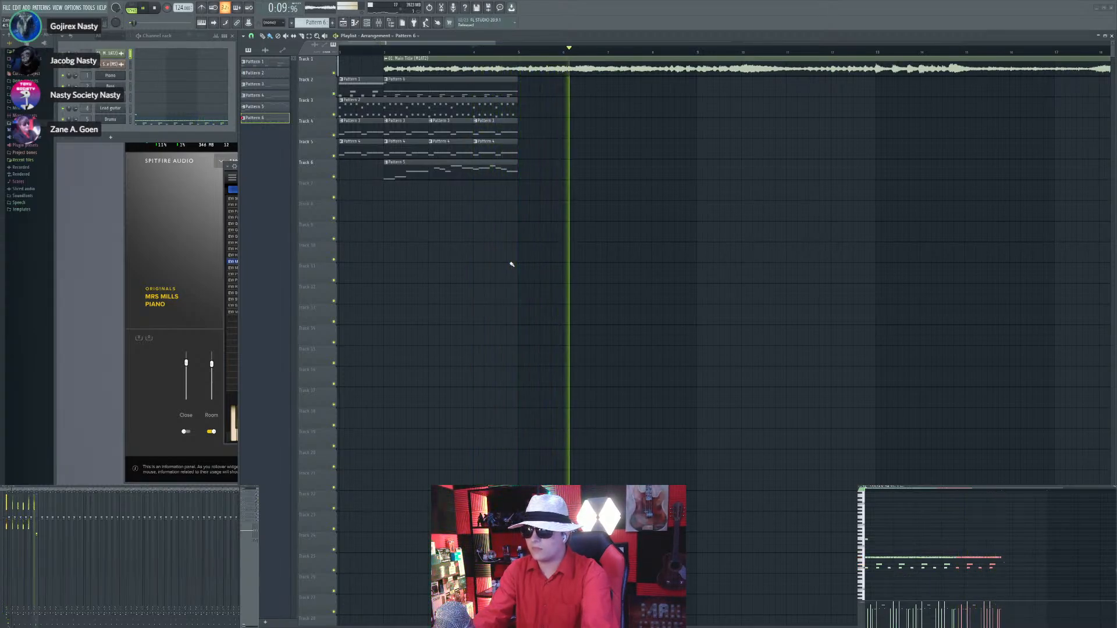
pyautogui.press('space')
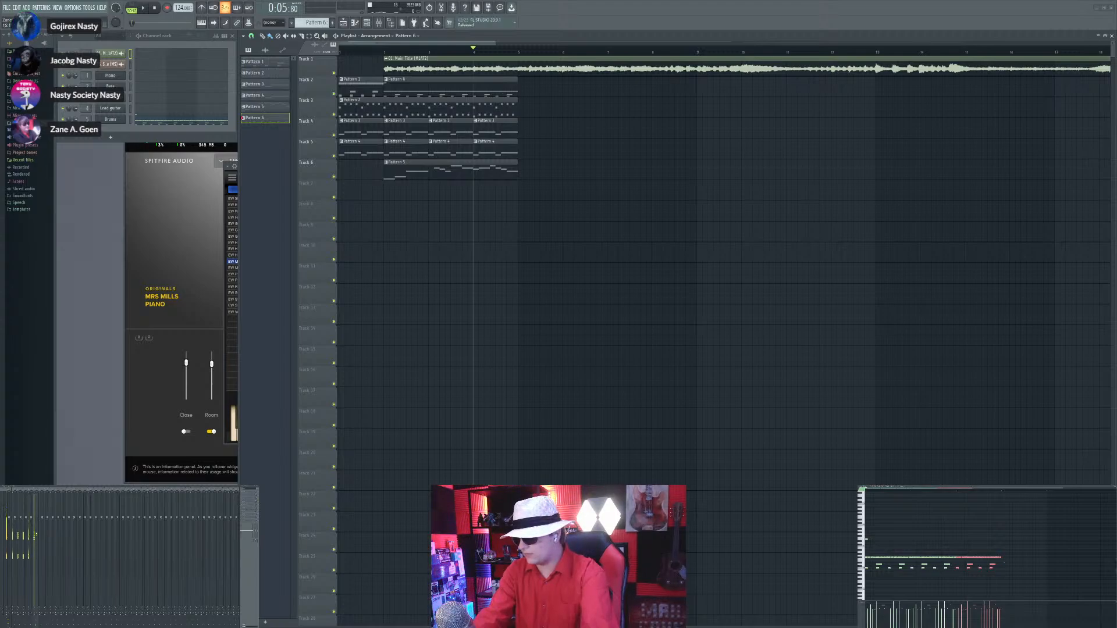
# Step: Duplicate the drum notes in Pattern 6 again so the beat spans five bars, and play the result
pyautogui.press('space')
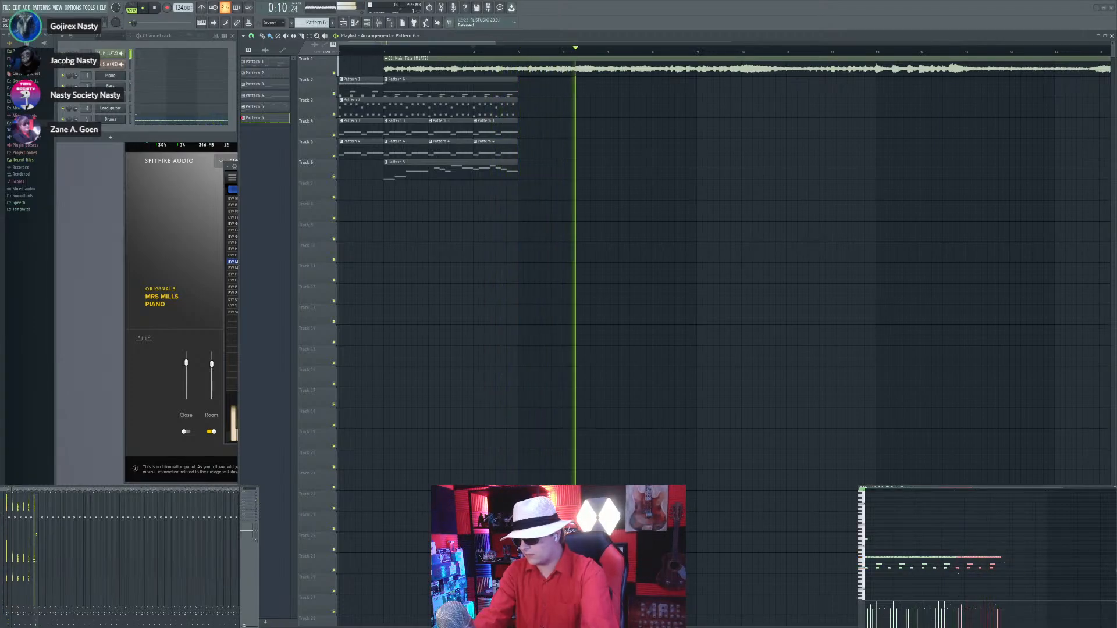
pyautogui.hotkey('ctrl', 'b')
pyautogui.press('space')
pyautogui.press('space')
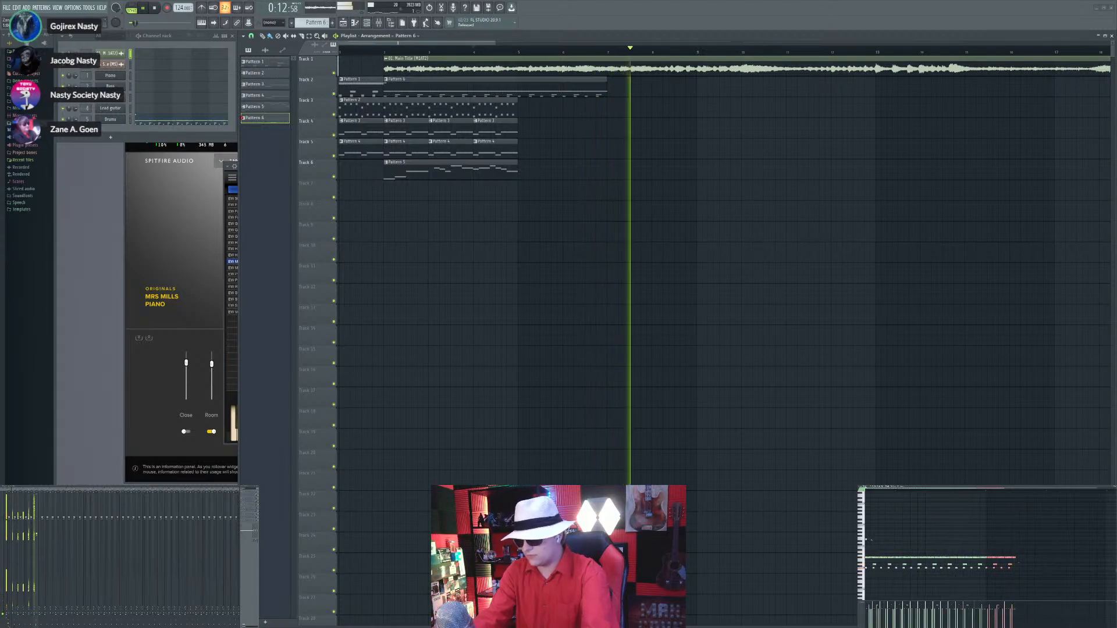
# Step: Duplicate the guitar and bass clips on Tracks 4 and 5 to fill bars five and six, removing the surplus copies
pyautogui.click(473, 51)
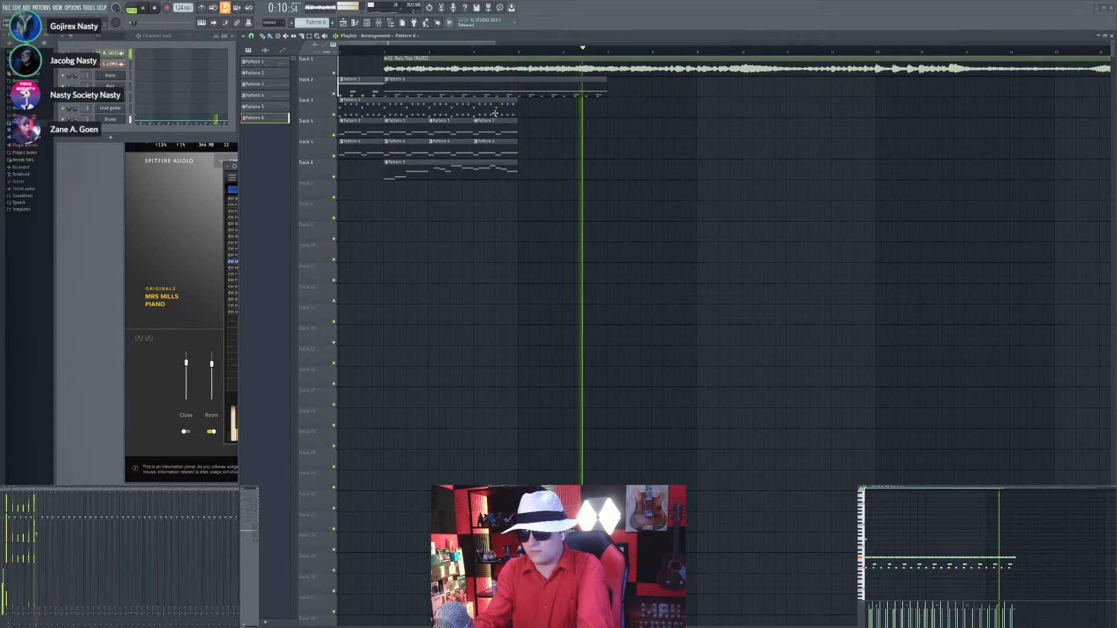
pyautogui.moveTo(410, 121); pyautogui.dragTo(578, 150)
pyautogui.hotkey('ctrl', 'b')
pyautogui.press('space')
pyautogui.rightClick(623, 127)
pyautogui.rightClick(621, 148)
pyautogui.press('space')
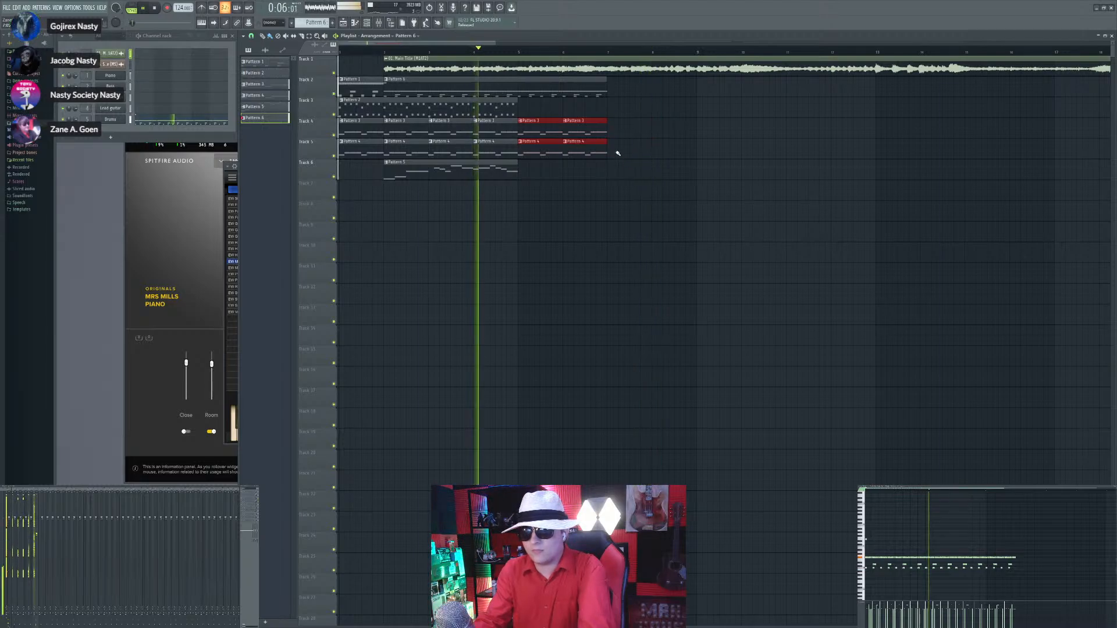
# Step: Duplicate the piano Pattern 2 clip on Track 3 at bar five and shorten the copy to two bars
pyautogui.keyDown('ctrl'); pyautogui.click(514, 104); pyautogui.keyUp('ctrl')
pyautogui.hotkey('ctrl', 'b')
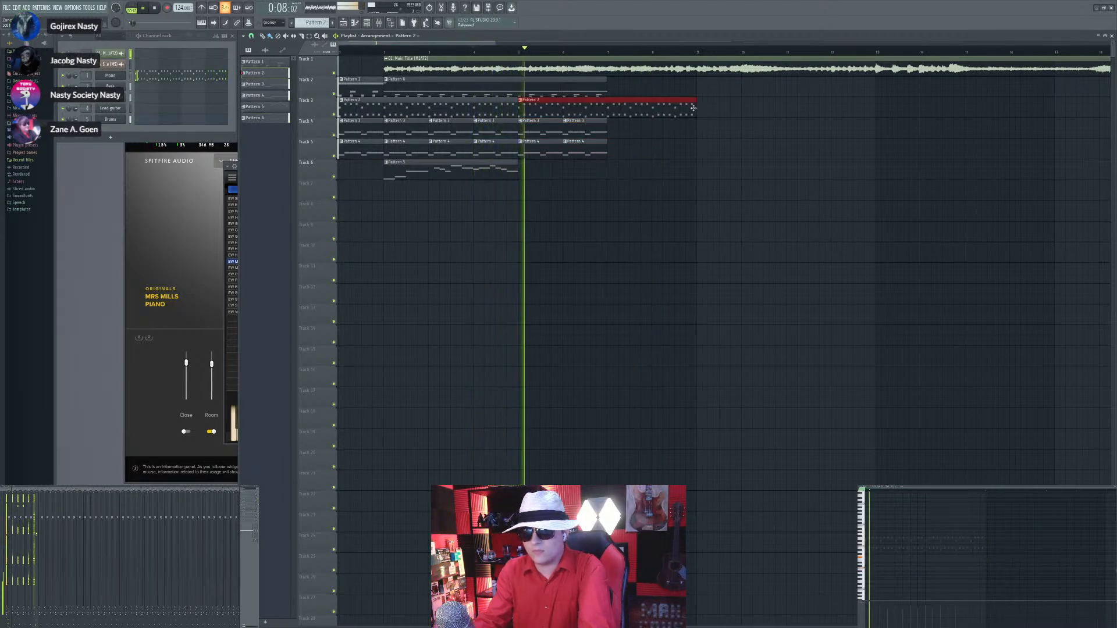
pyautogui.moveTo(695, 114); pyautogui.dragTo(605, 114)
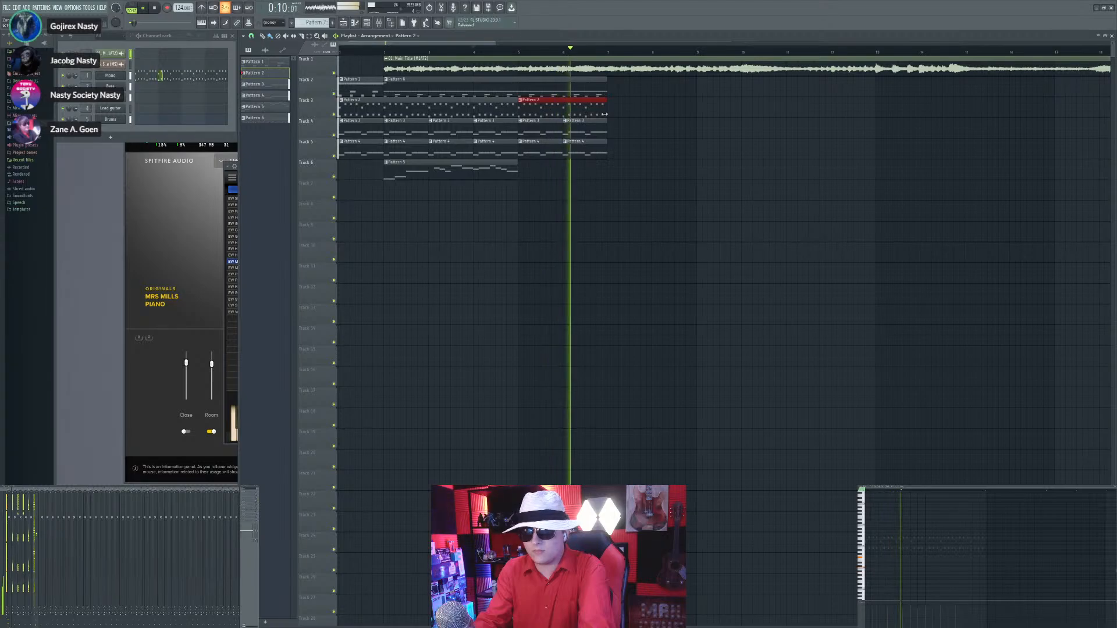
pyautogui.keyDown('ctrl'); pyautogui.click(649, 109); pyautogui.keyUp('ctrl')
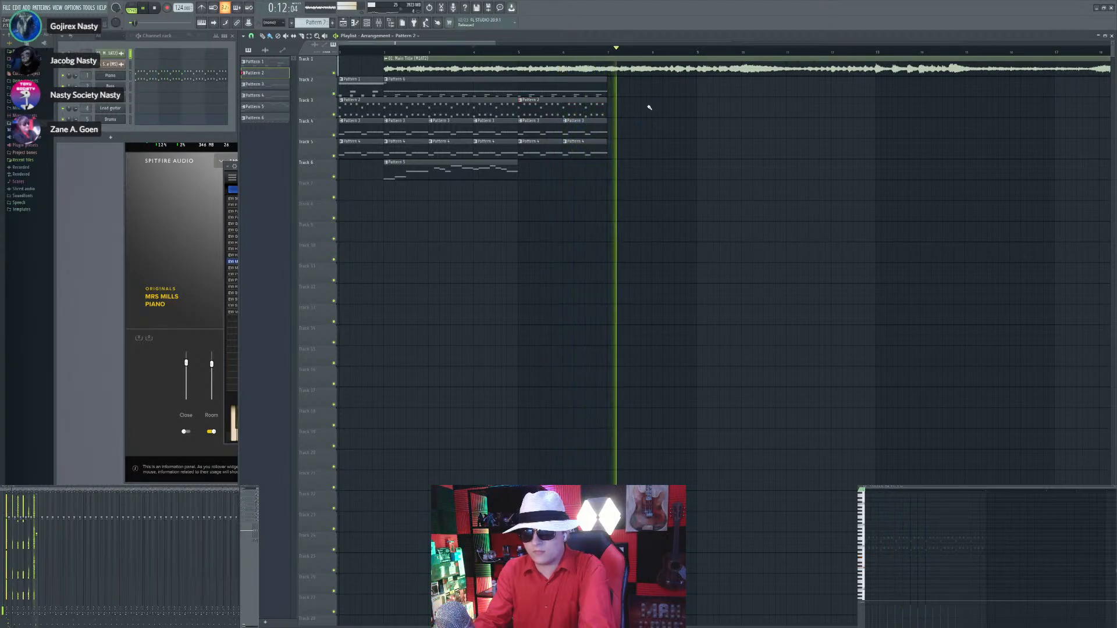
# Step: Add a long held note to the end of the lead guitar pattern and play the arrangement from bar two
pyautogui.click(385, 54)
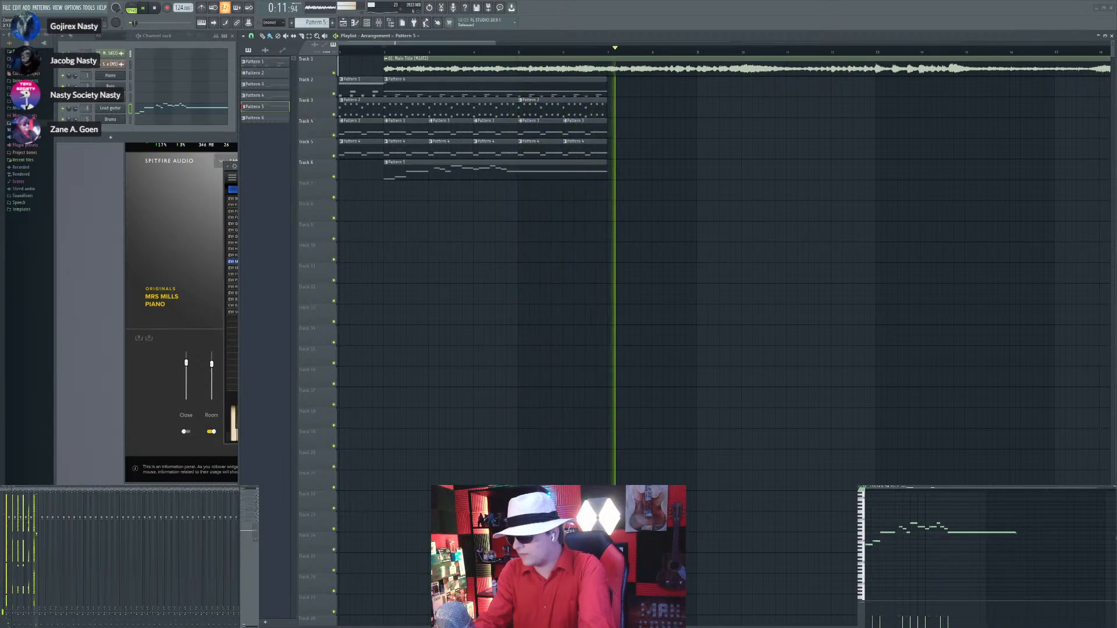
pyautogui.press('space')
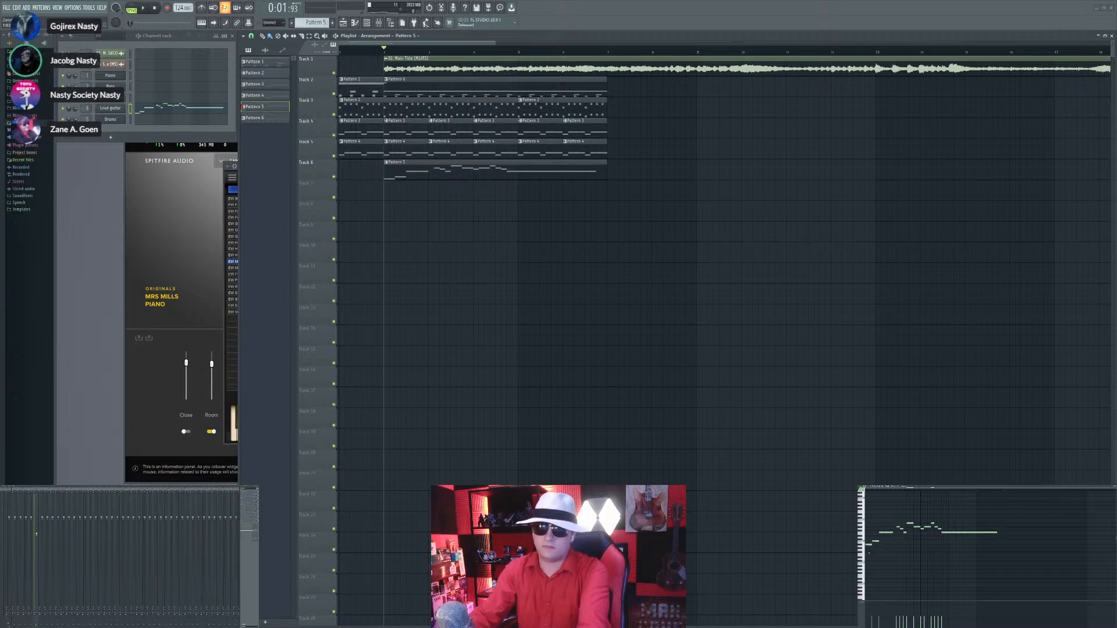
pyautogui.press('space')
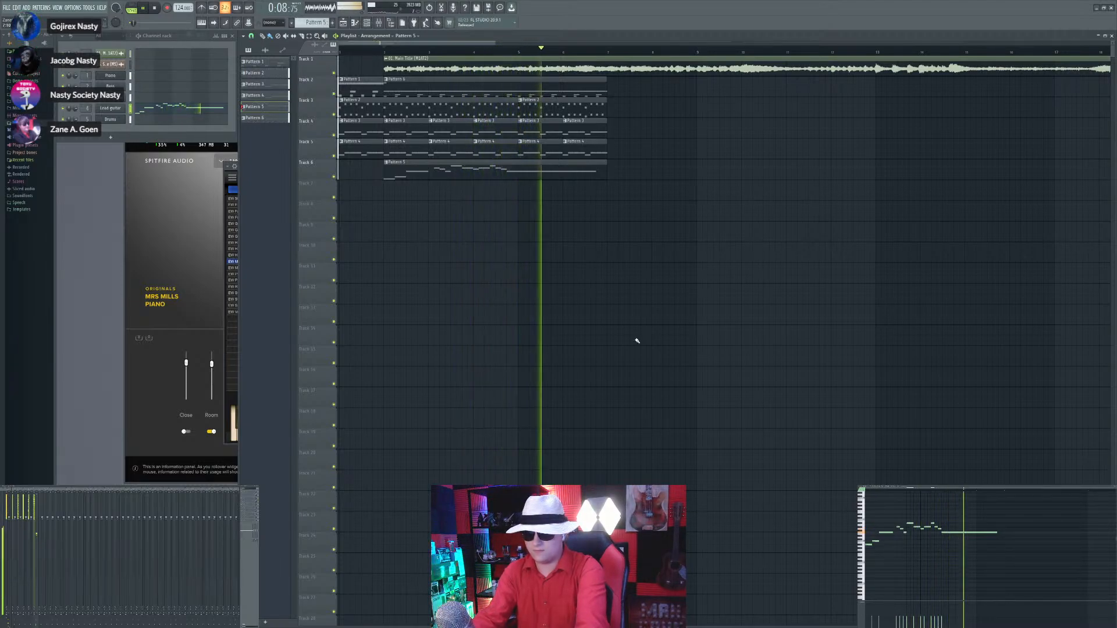
pyautogui.scroll(3, 616, 207)
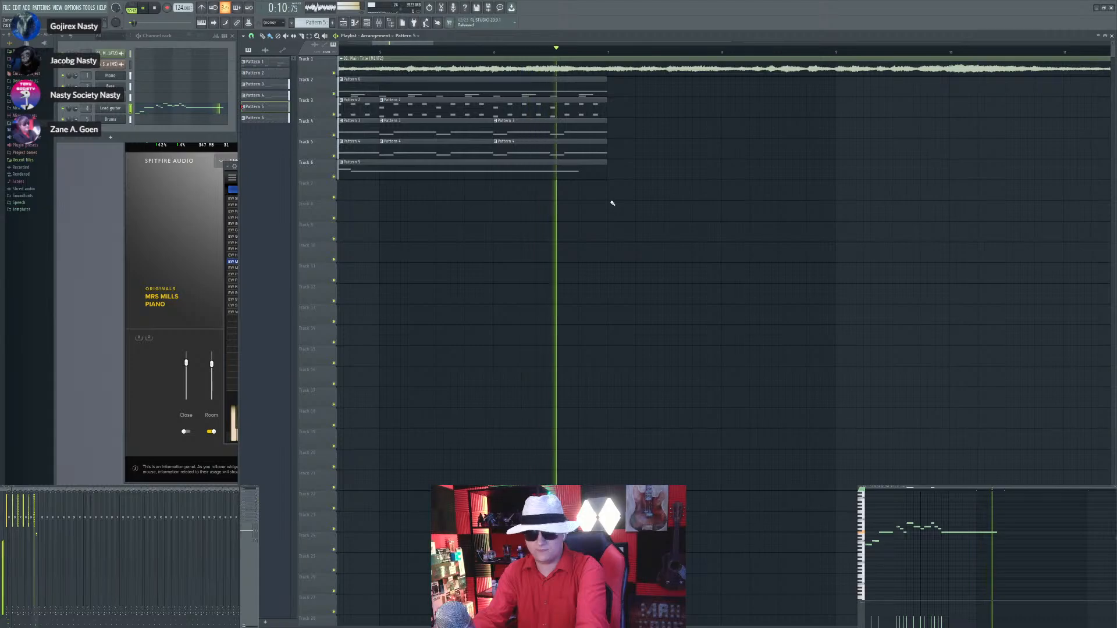
pyautogui.scroll(-3, 726, 209)
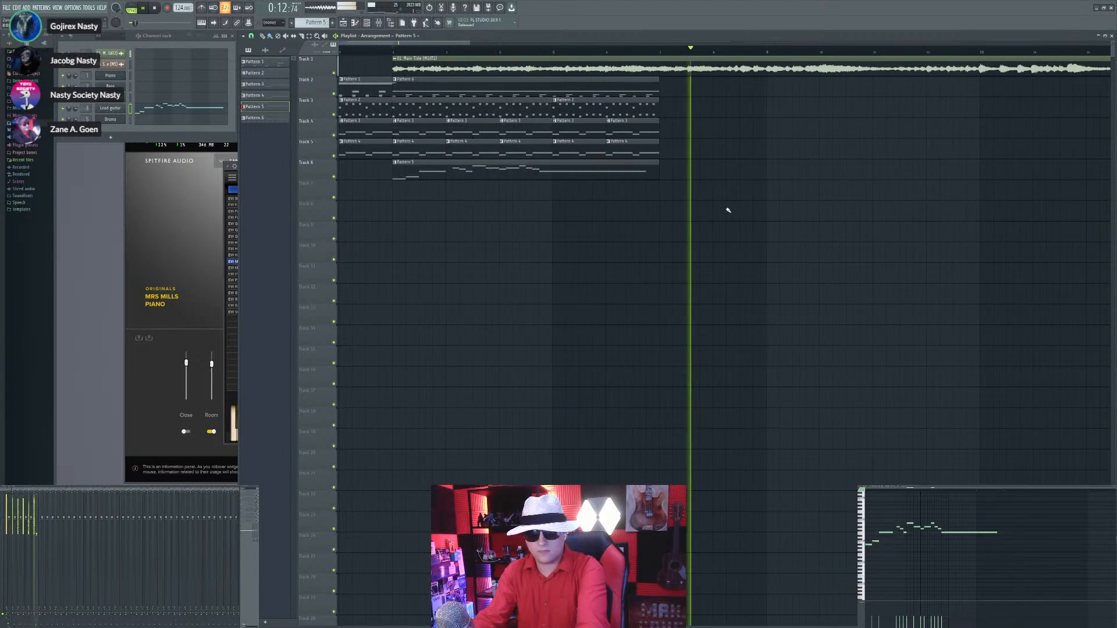
pyautogui.press('space')
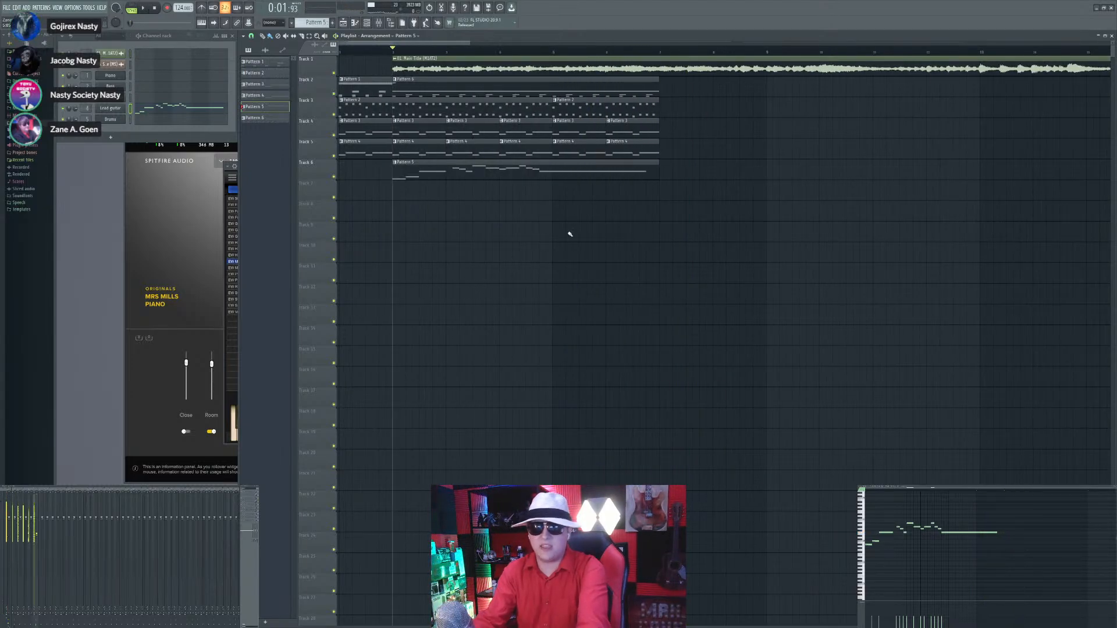
pyautogui.scroll(2, 592, 232)
pyautogui.scroll(-2, 701, 225)
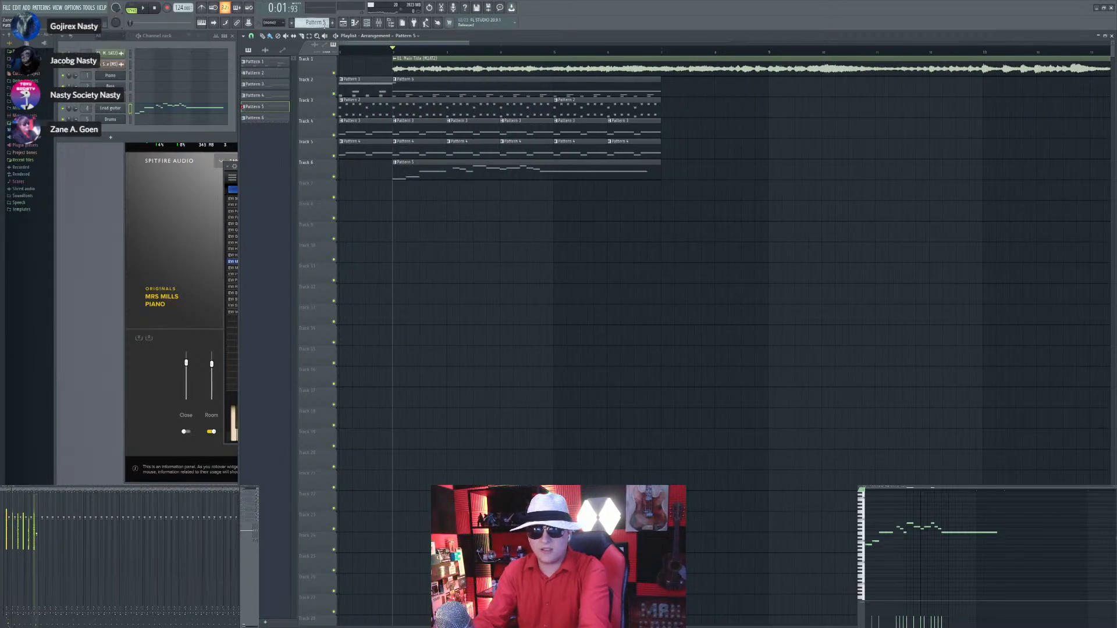
# Step: Duplicate the Pattern 6 drum clip on Track 2 to start at bar seven and play the arrangement from there
pyautogui.click(653, 89)
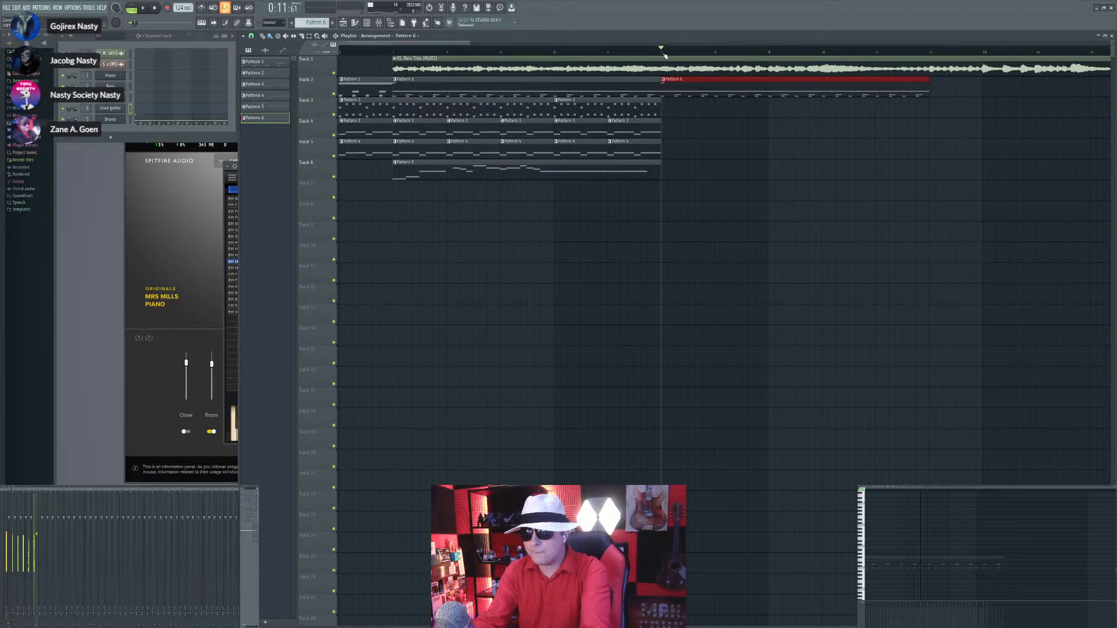
pyautogui.press('space')
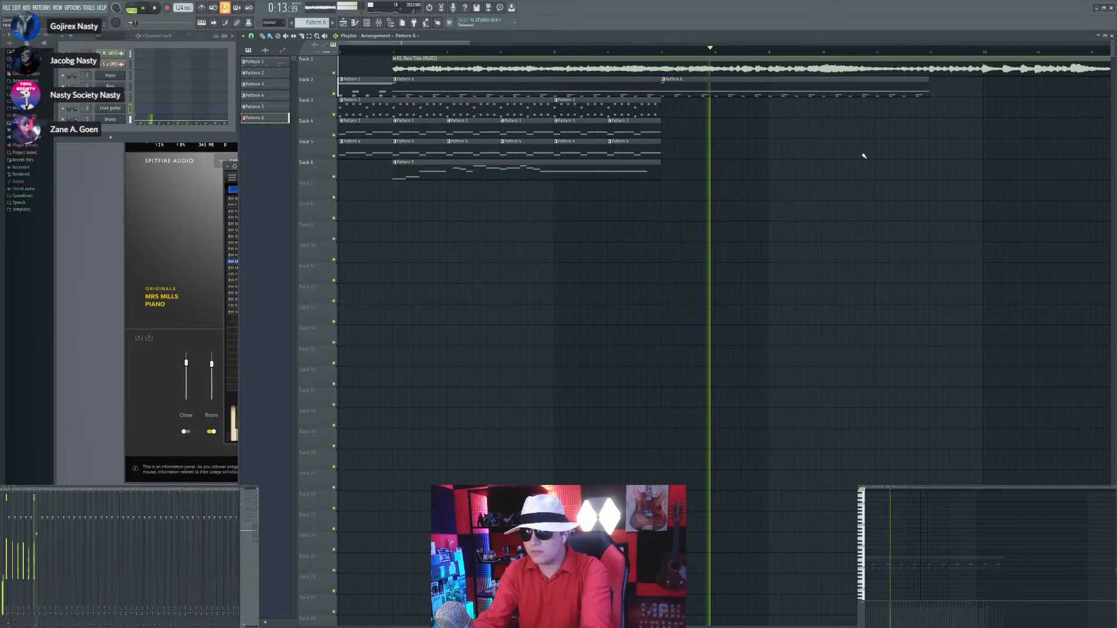
pyautogui.scroll(2, 908, 155)
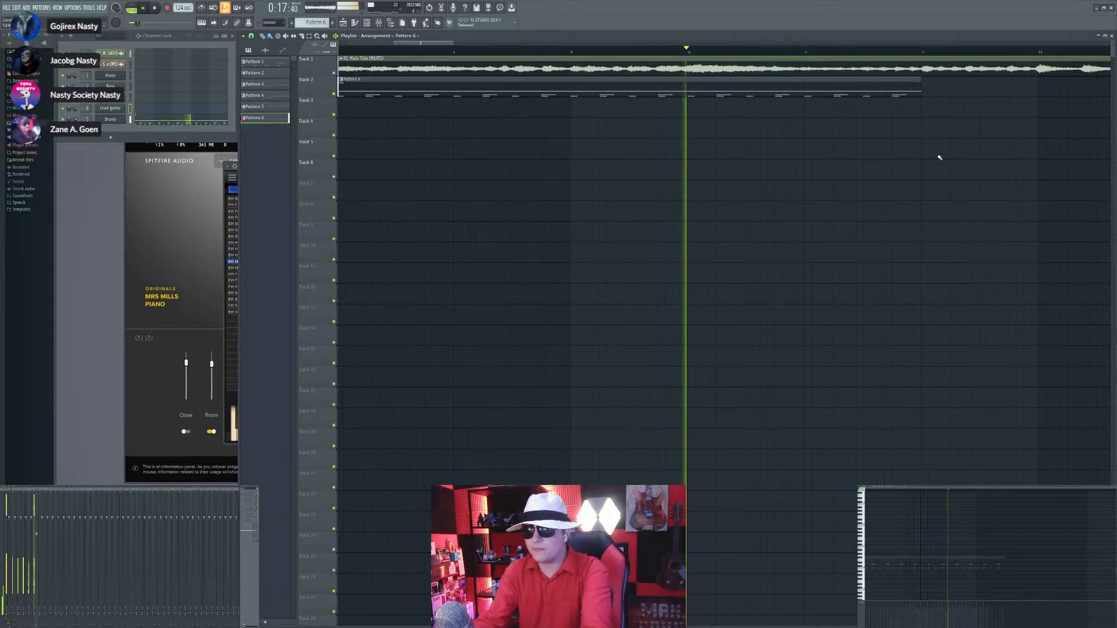
pyautogui.scroll(-2, 939, 157)
pyautogui.scroll(1, 939, 157)
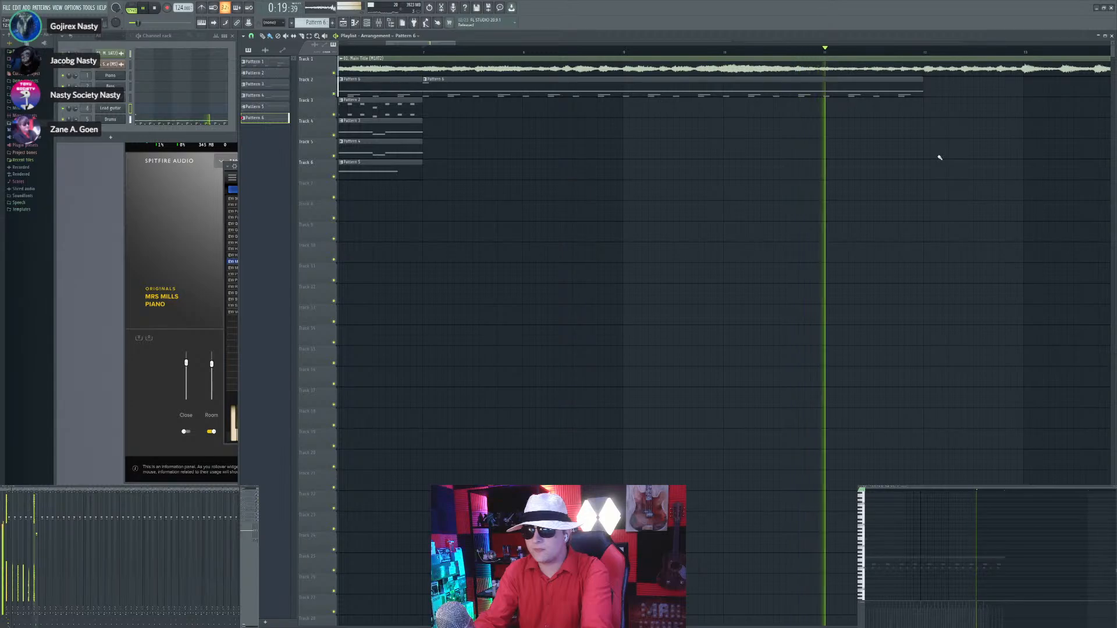
pyautogui.scroll(2, 931, 95)
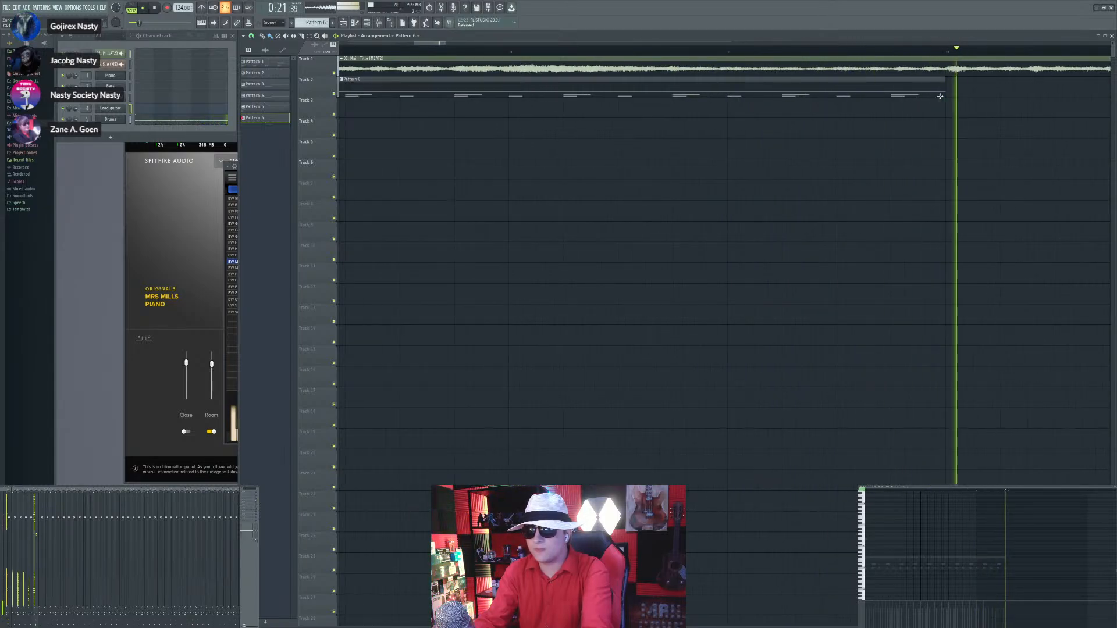
pyautogui.scroll(-4, 940, 97)
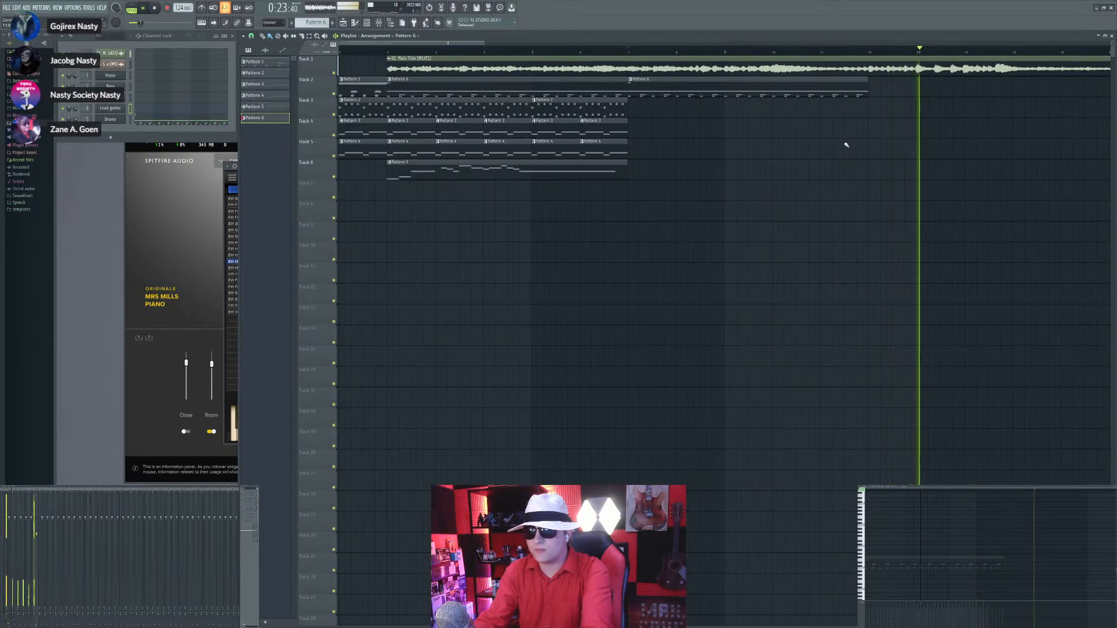
pyautogui.press('space')
# Step: Create Pattern 7 with a one-bar piano part, place it on Track 3 at bar seven, mute Track 2 and play
pyautogui.click(332, 23)
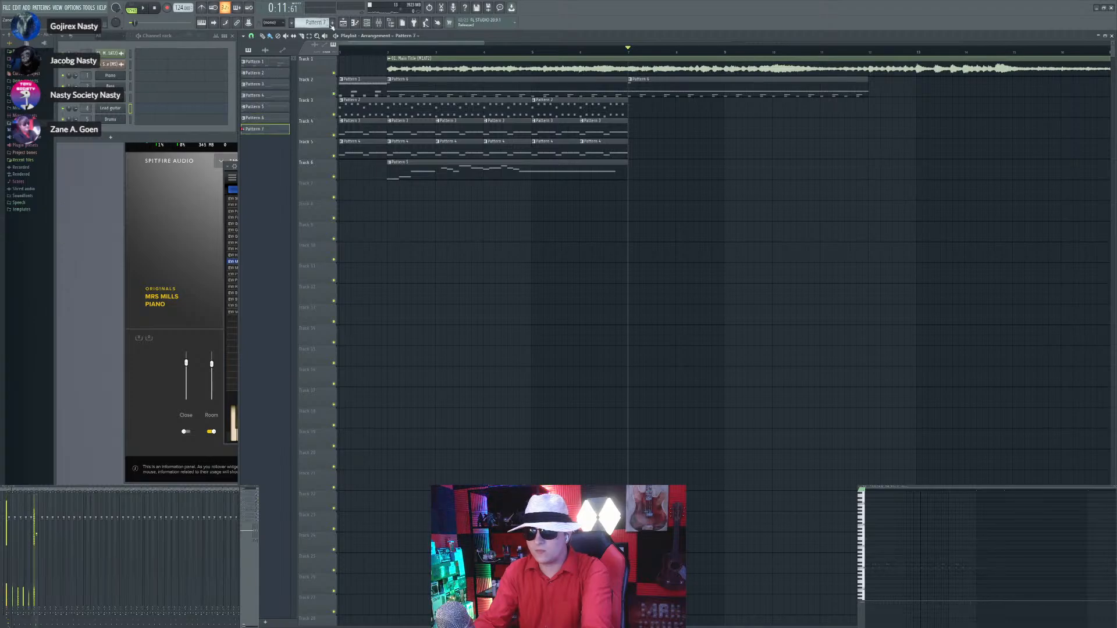
pyautogui.scroll(2, 644, 129)
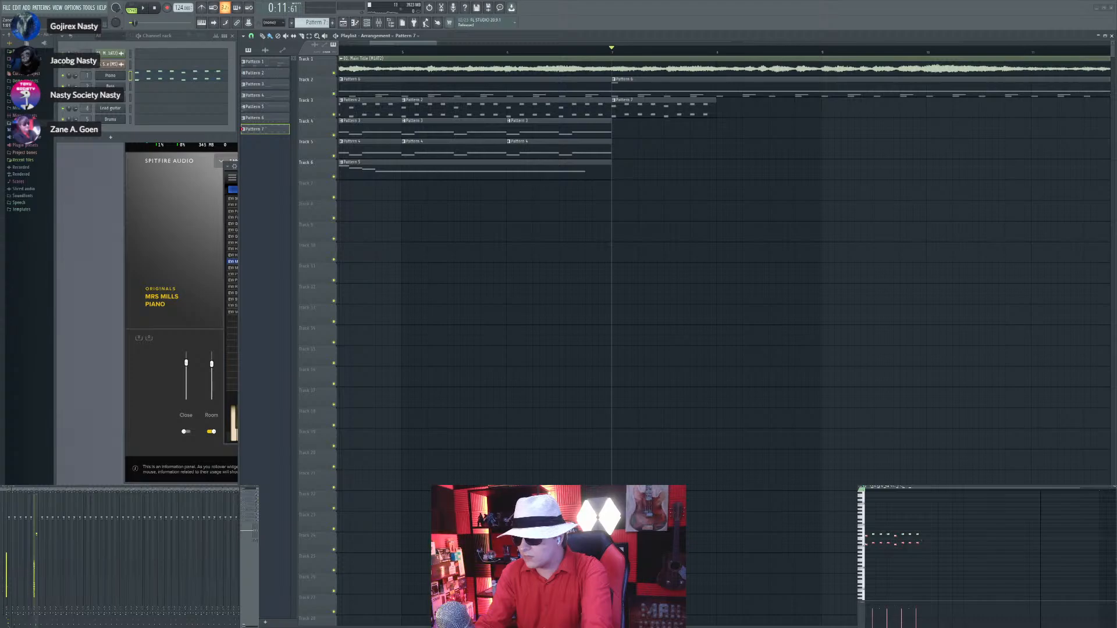
pyautogui.click(334, 94)
pyautogui.press('space')
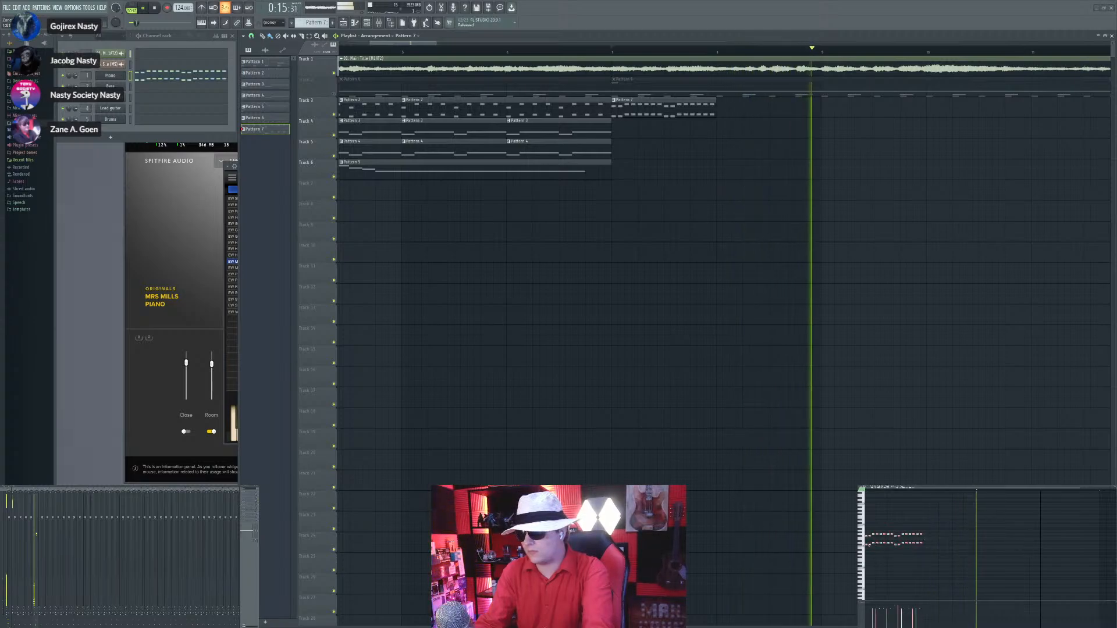
# Step: Duplicate the one-bar piano part in Pattern 7 until it fills four bars, and play the arrangement from bar seven
pyautogui.moveTo(870, 544); pyautogui.dragTo(924, 544)
pyautogui.press('space')
pyautogui.press('space')
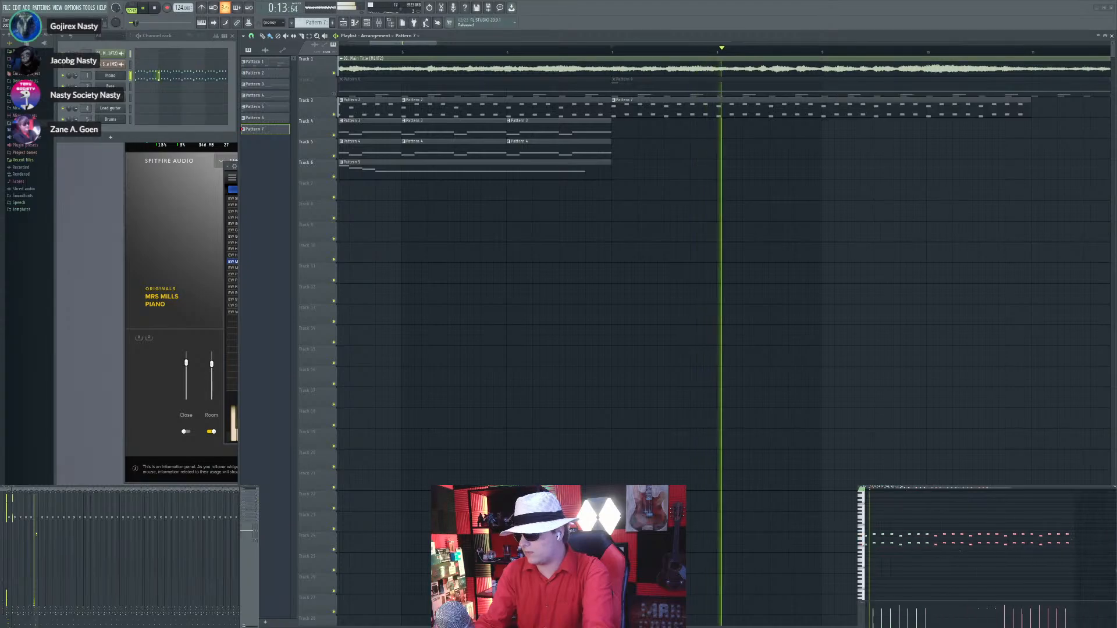
pyautogui.scroll(-2, 804, 269)
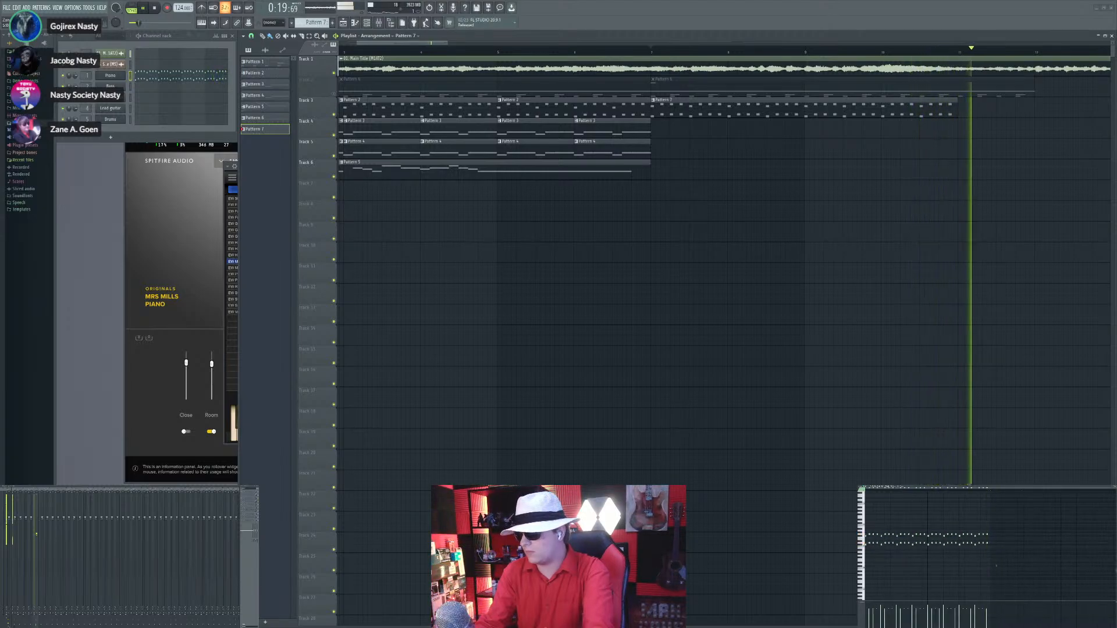
pyautogui.scroll(-2, 668, 204)
# Step: Place copies of piano Pattern 2 on Track 3 at bars 11 and 15, and shorten the last one to about 2.75 bars
pyautogui.click(559, 114)
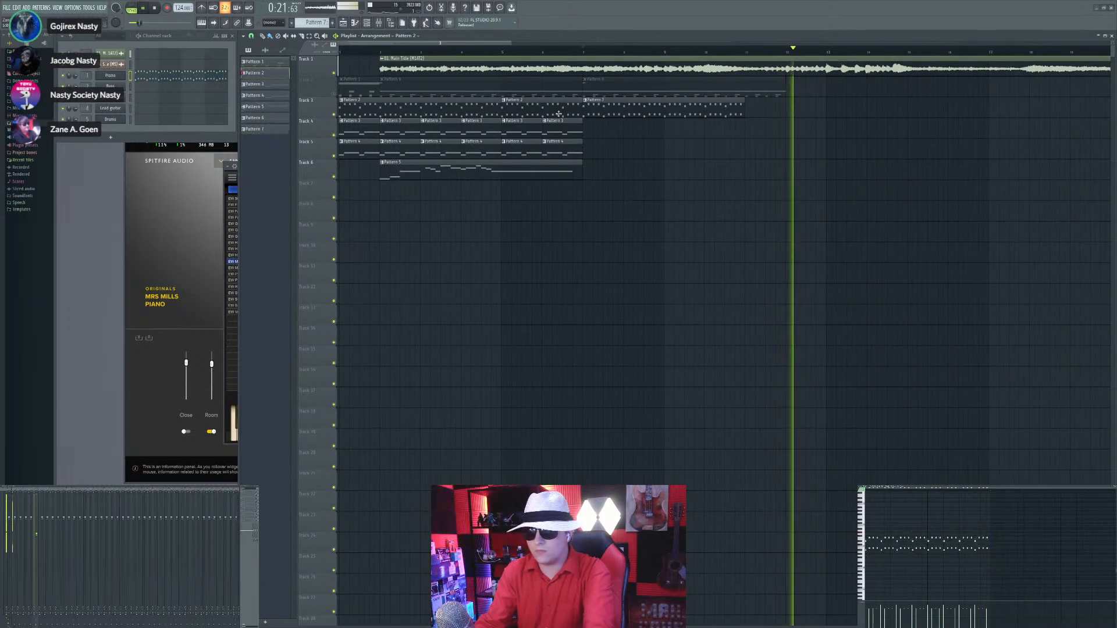
pyautogui.click(746, 107)
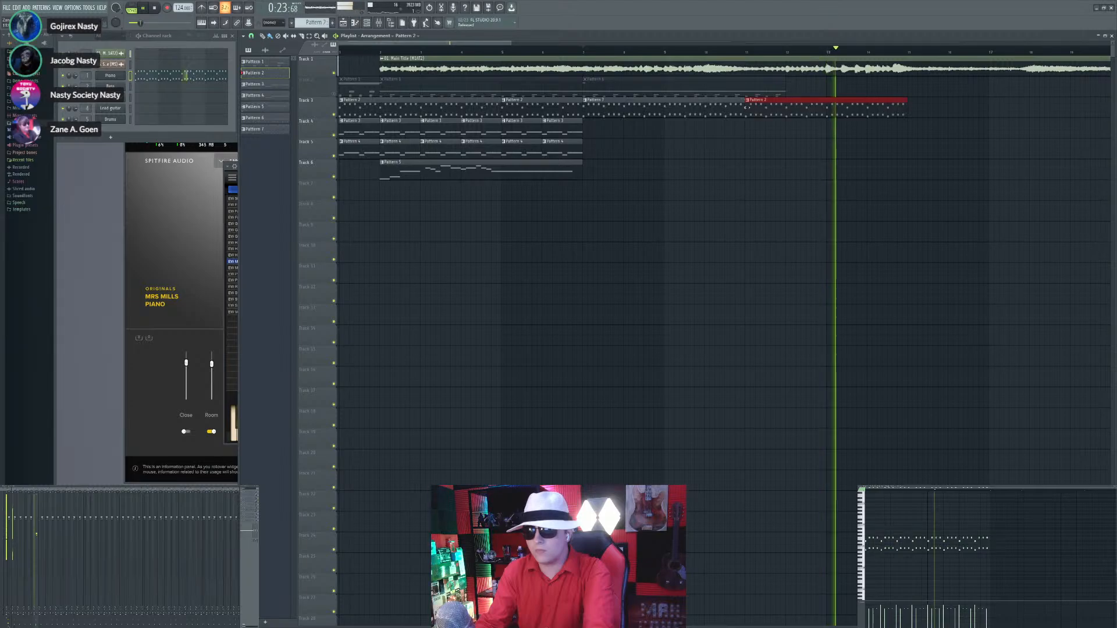
pyautogui.scroll(2, 933, 124)
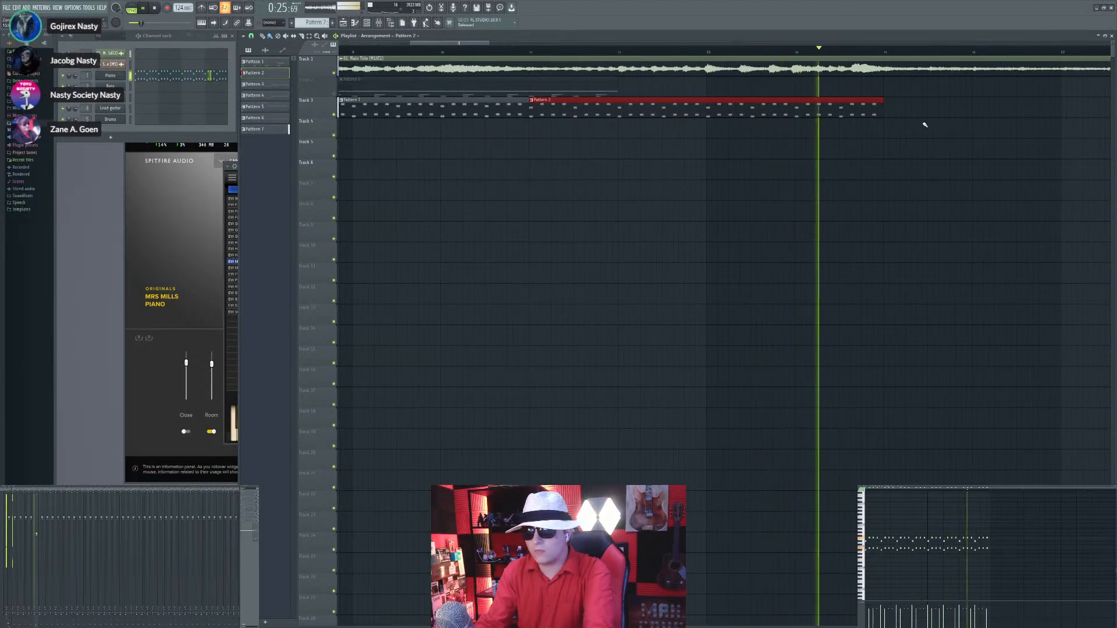
pyautogui.scroll(-2, 855, 162)
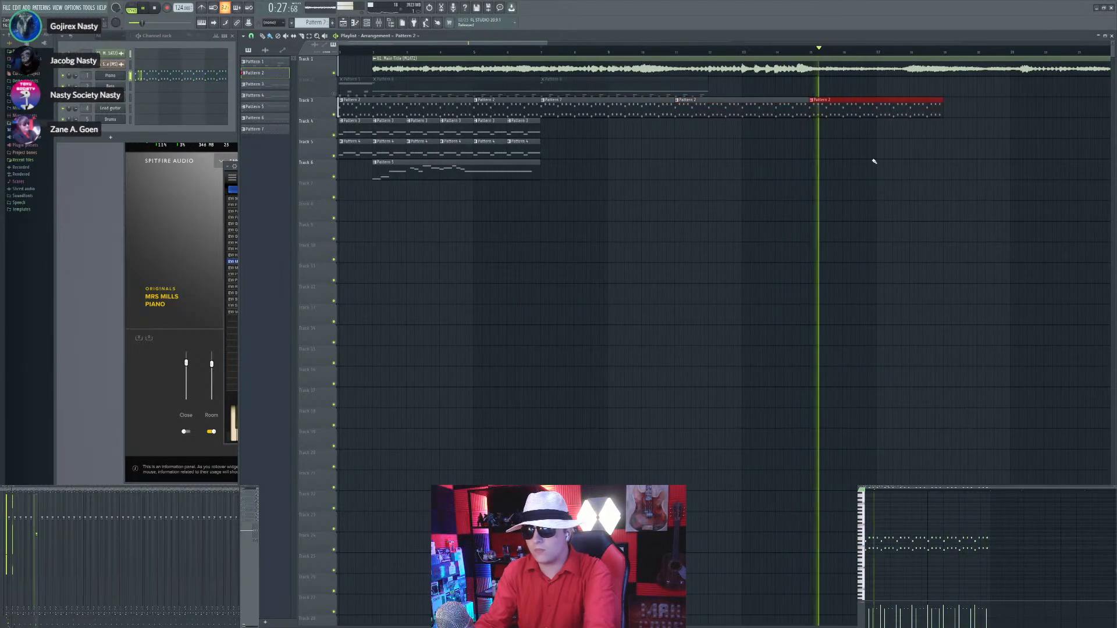
pyautogui.scroll(2, 874, 161)
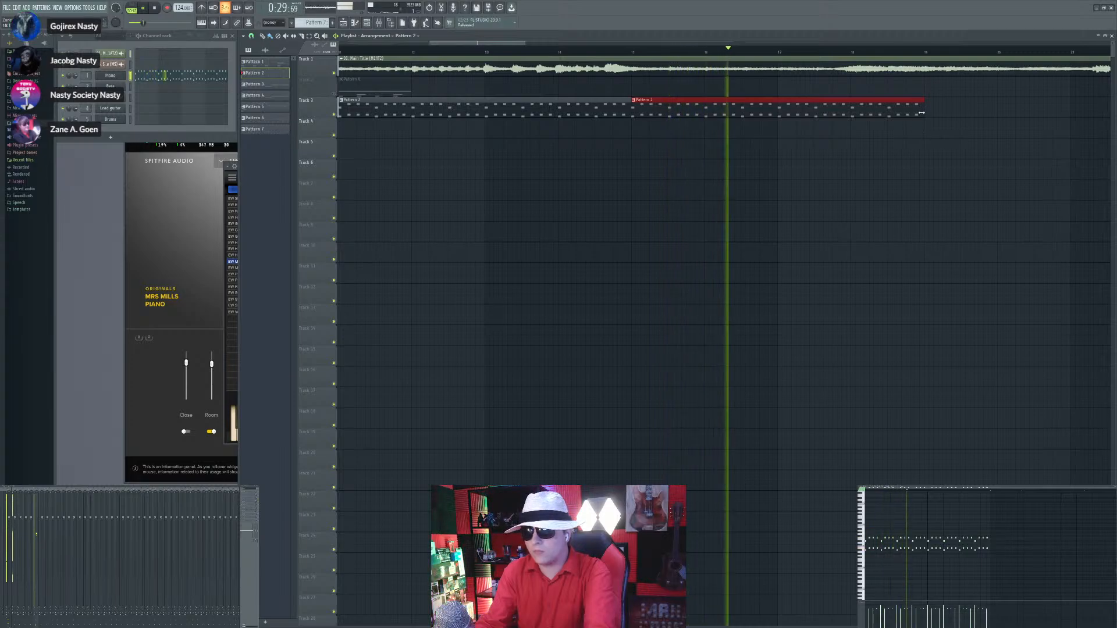
pyautogui.moveTo(921, 112); pyautogui.dragTo(830, 119)
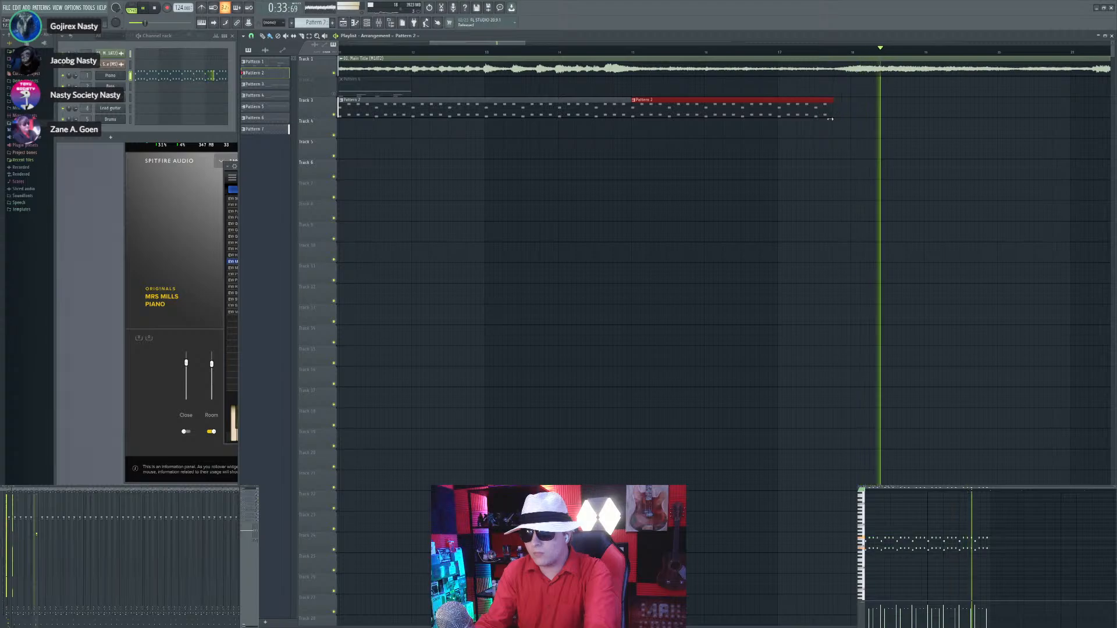
# Step: Play the extended piano section from bar seven and unmute the drums on Track 2
pyautogui.press('space')
pyautogui.press('space')
pyautogui.scroll(-2, 733, 216)
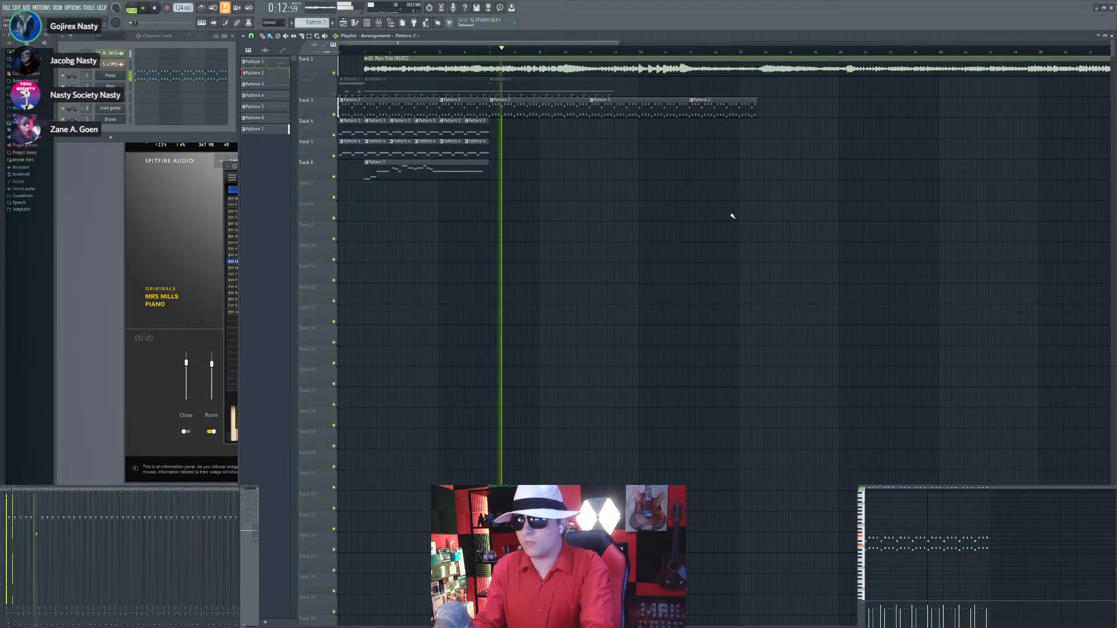
pyautogui.scroll(2, 567, 268)
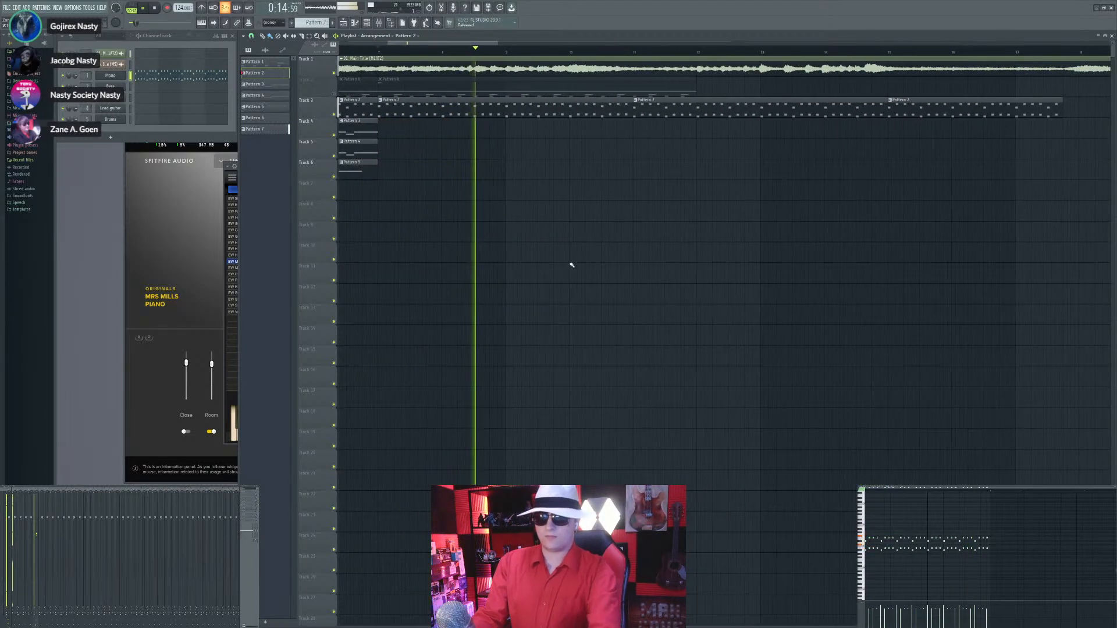
pyautogui.scroll(-2, 576, 249)
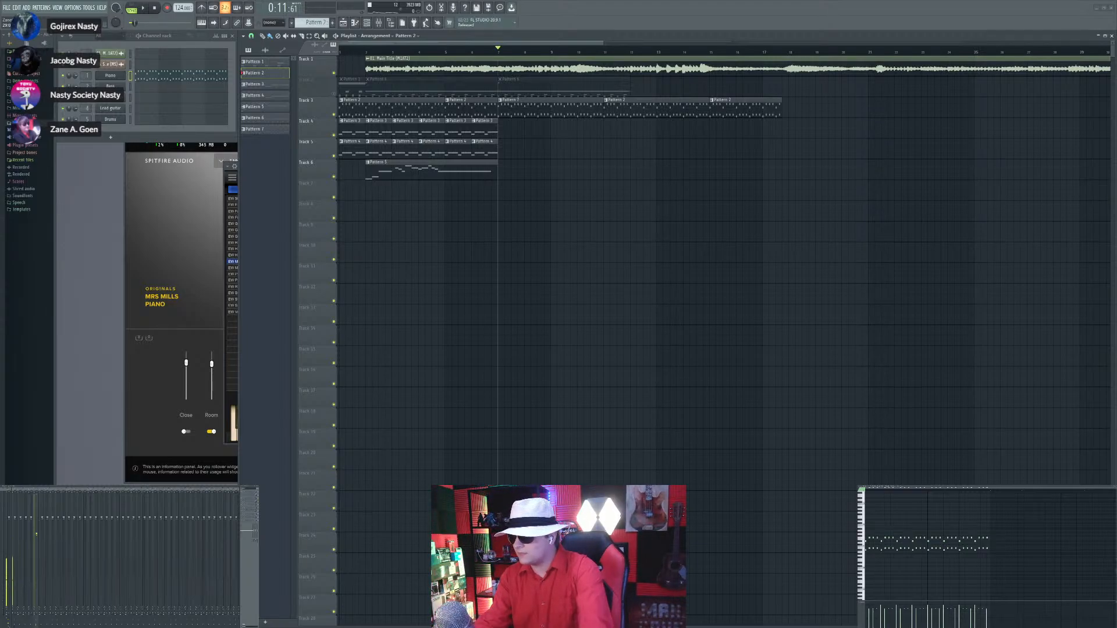
pyautogui.press('space')
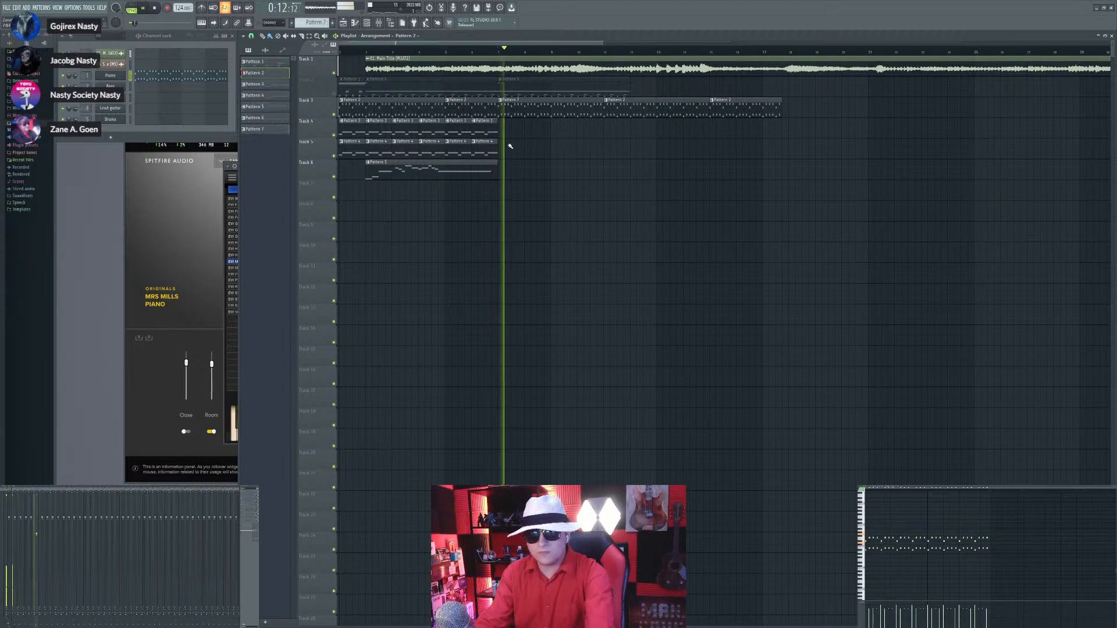
pyautogui.scroll(2, 510, 142)
pyautogui.scroll(-2, 572, 150)
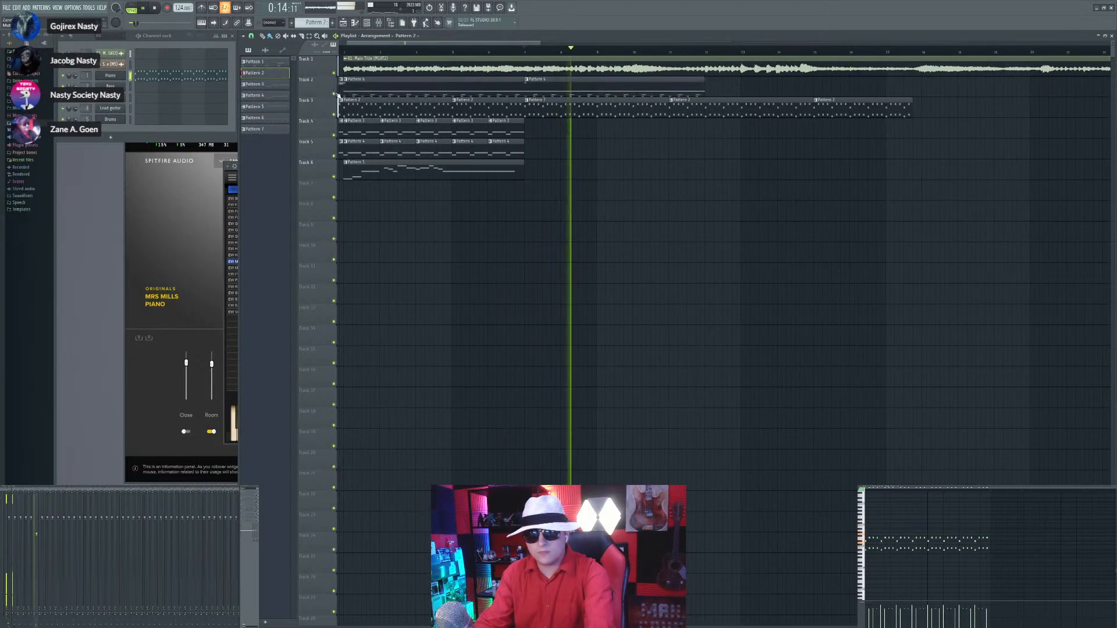
pyautogui.scroll(3, 663, 212)
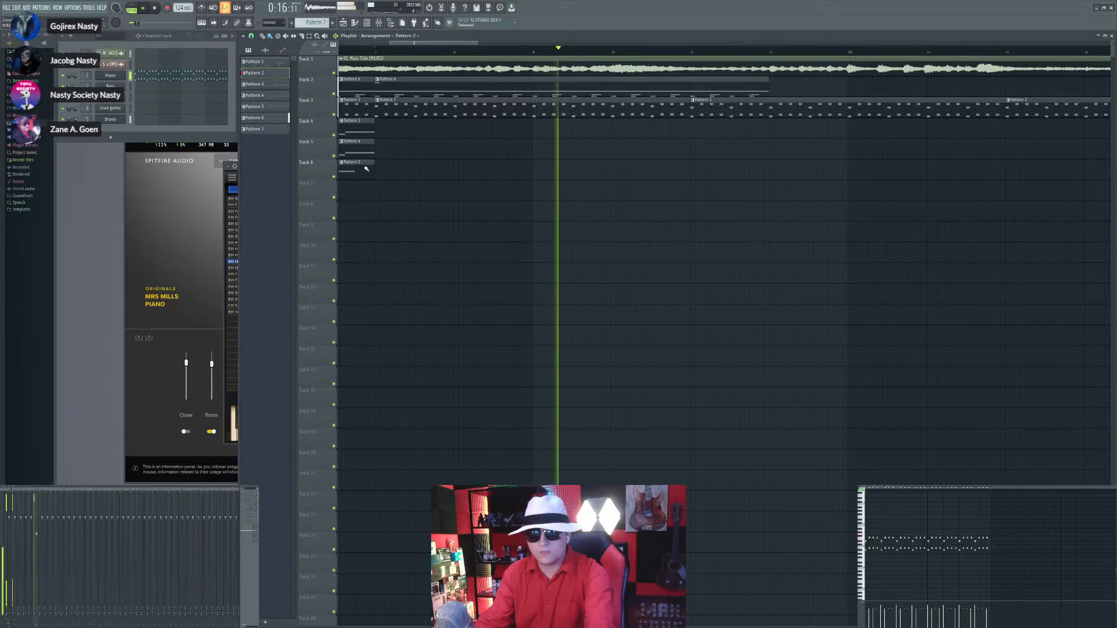
# Step: Create Pattern 8 and place its one-bar clip on Track 2 directly after the second Pattern 6 clip
pyautogui.scroll(-6, 317, 25)
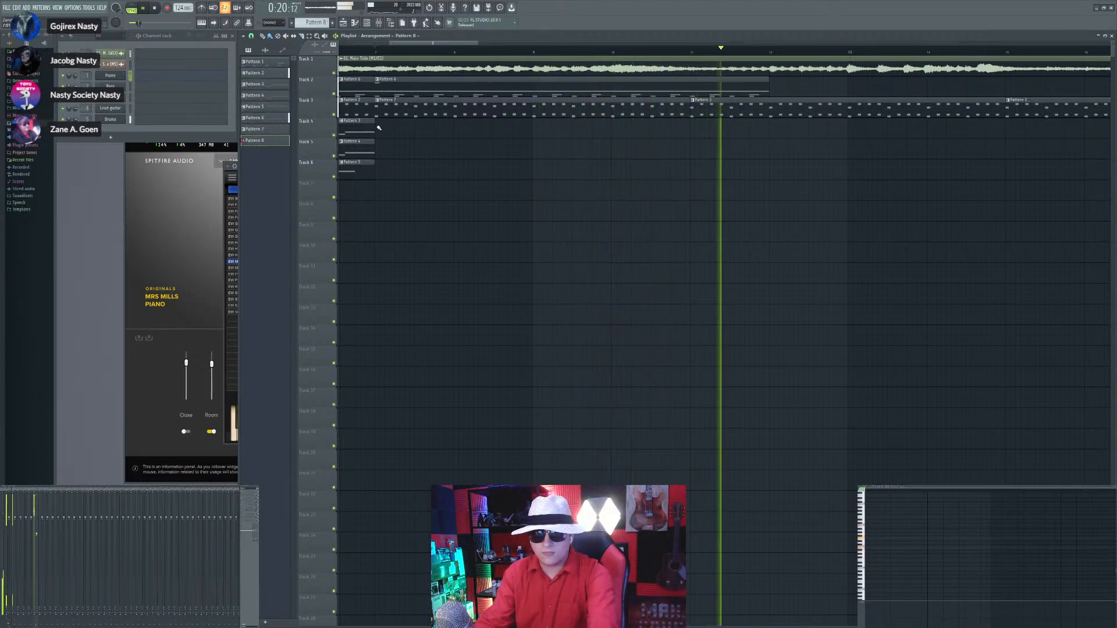
pyautogui.click(406, 120)
pyautogui.scroll(-3, 407, 121)
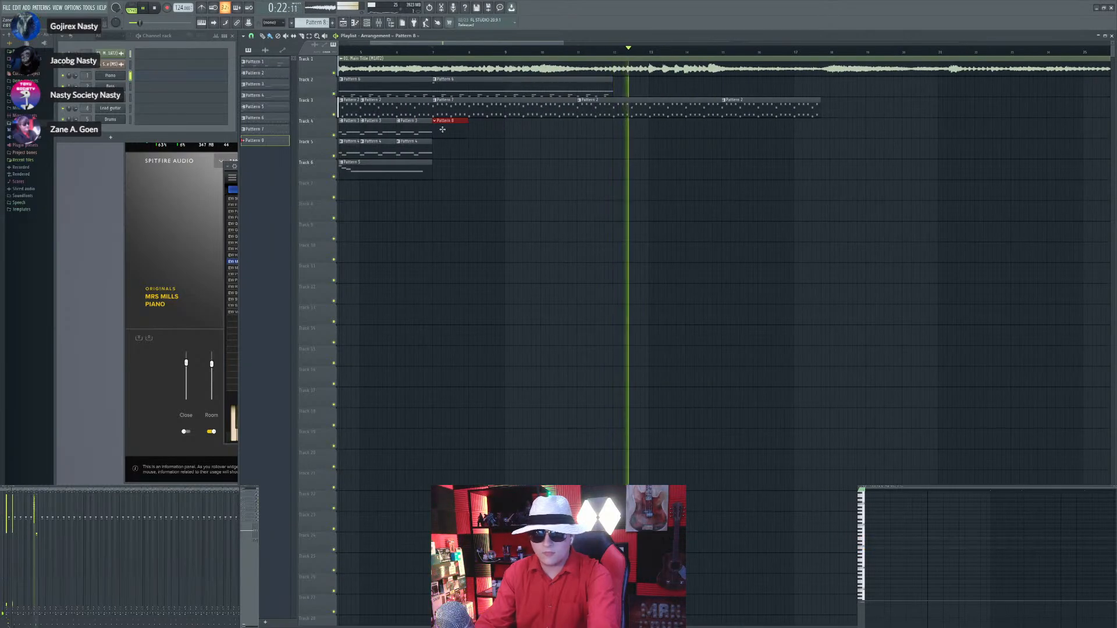
pyautogui.moveTo(443, 121); pyautogui.dragTo(624, 84)
# Step: Add a one-bar row of repeated drum hits to Pattern 8 and play it from the clip's start
pyautogui.click(596, 86)
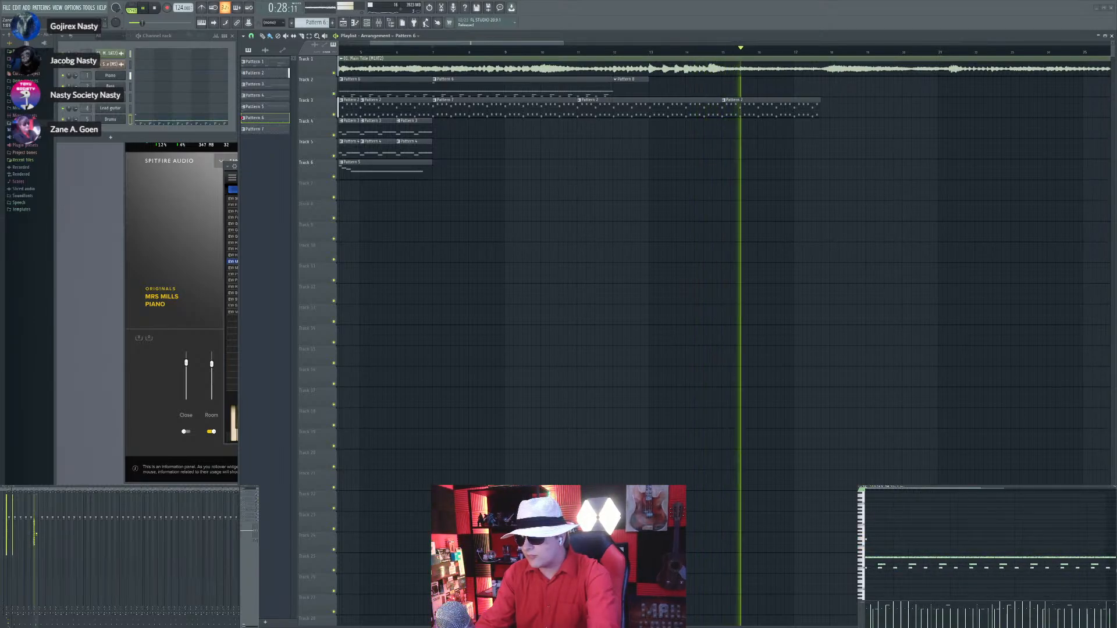
pyautogui.scroll(2, 622, 87)
pyautogui.click(621, 87)
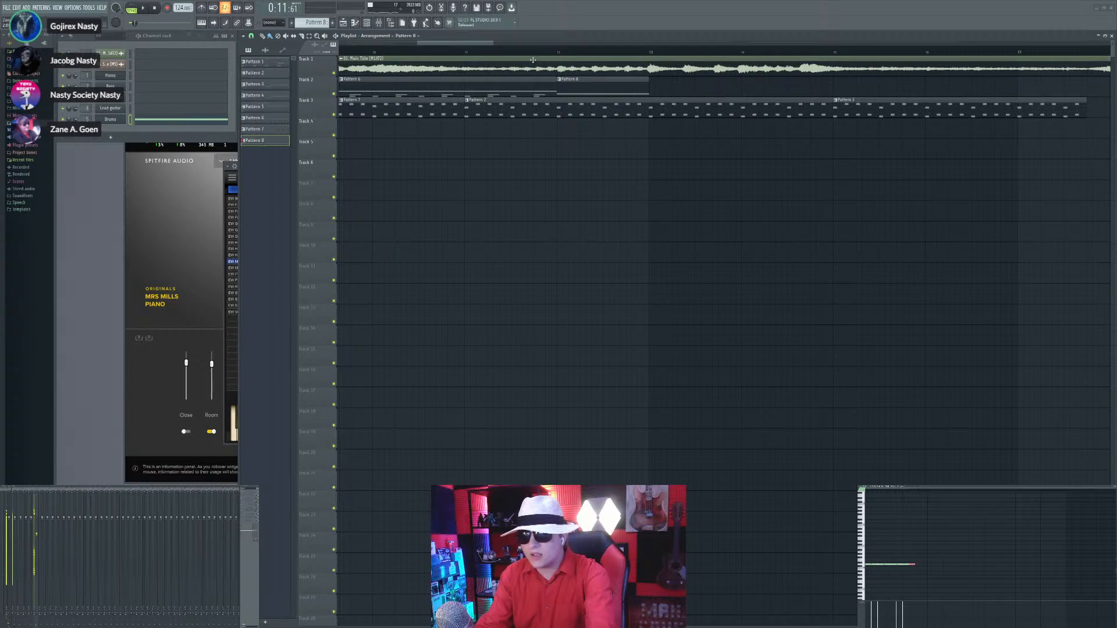
pyautogui.click(558, 53)
pyautogui.press('space')
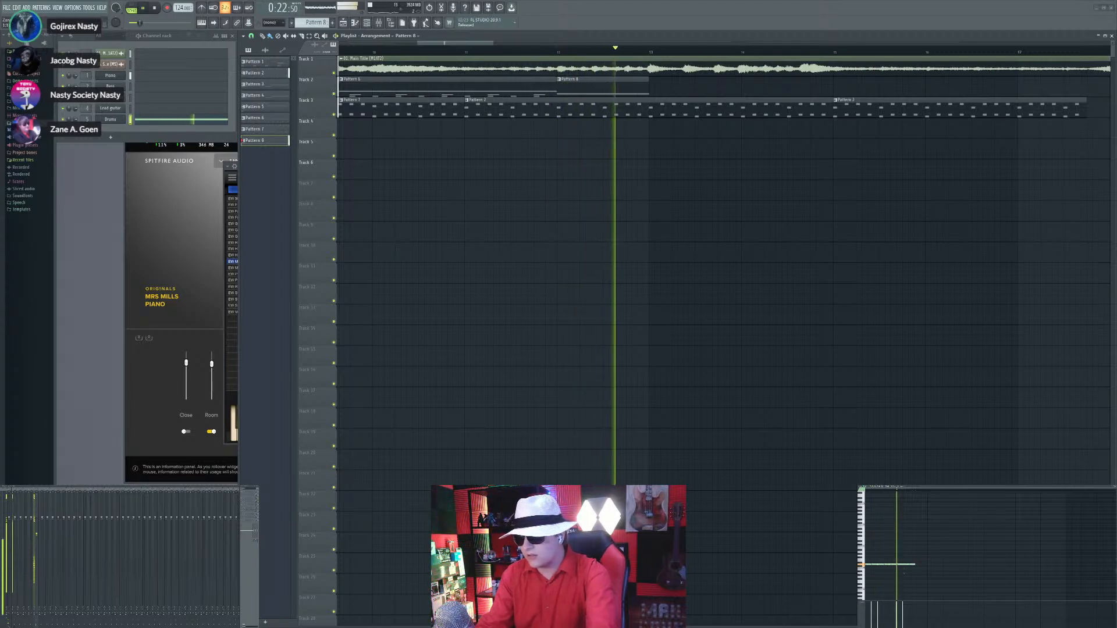
pyautogui.press('space')
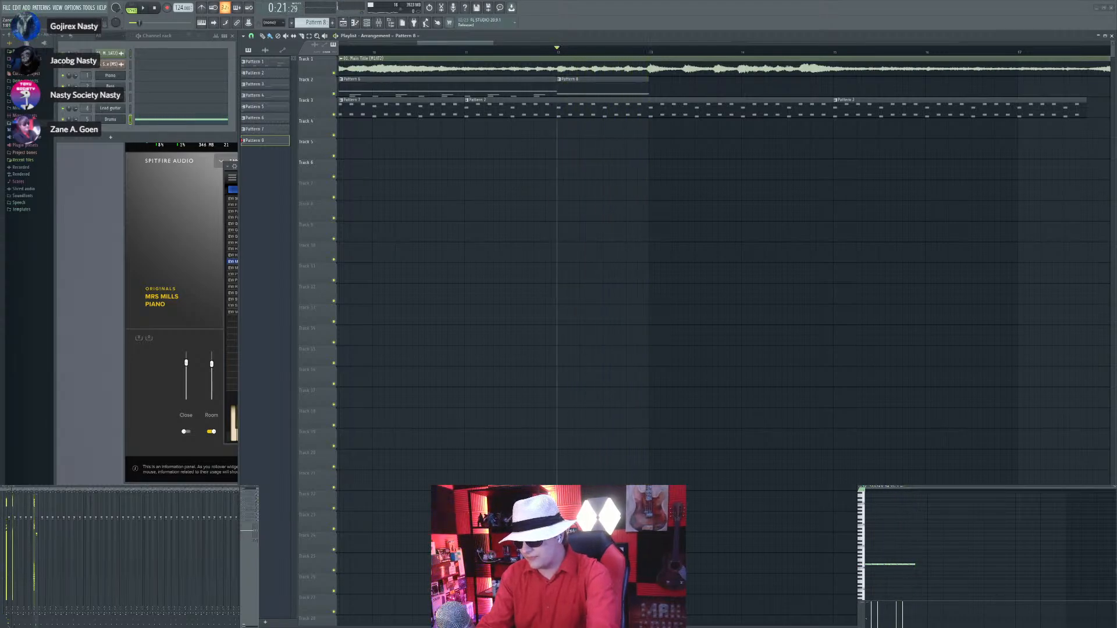
# Step: Add a second one-bar row of repeated hits above the first in Pattern 8 and play the fill again
pyautogui.press('space')
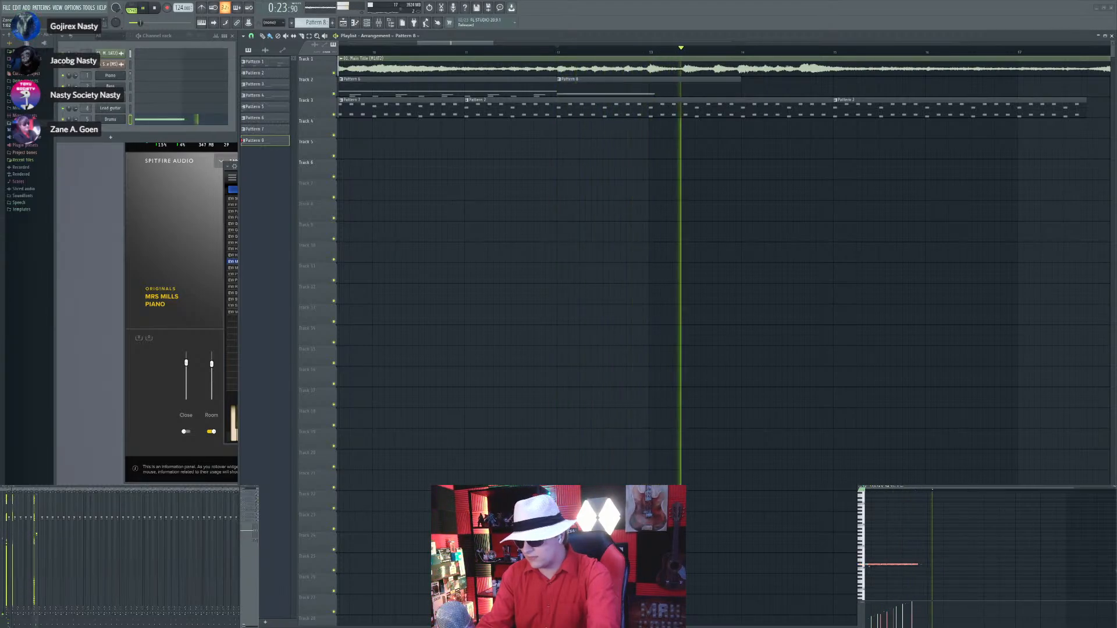
pyautogui.press('space')
pyautogui.press('space')
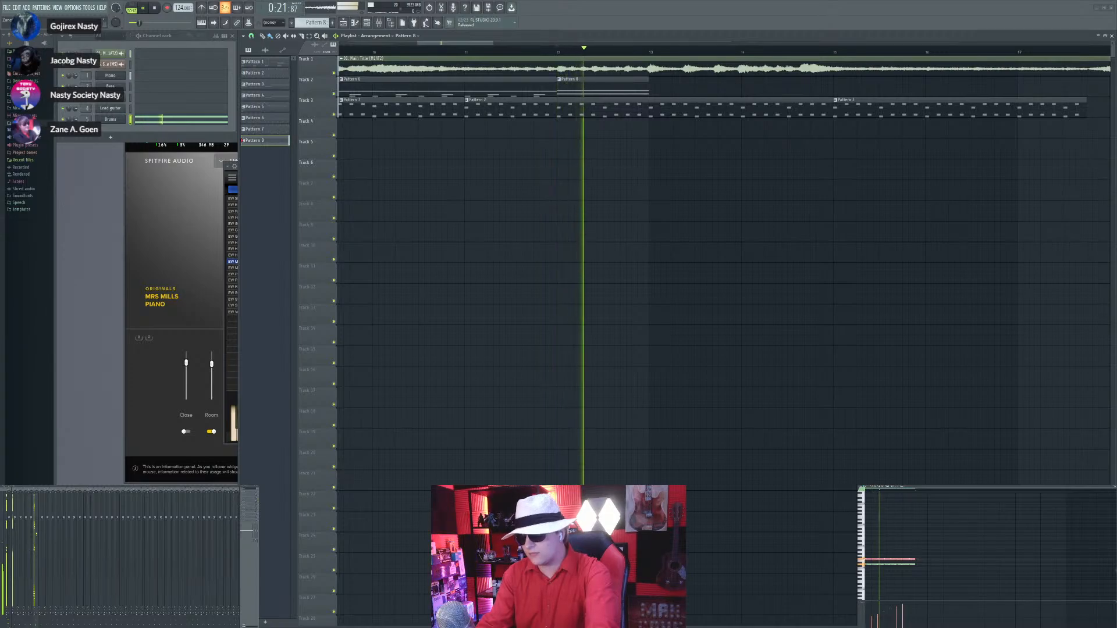
pyautogui.press('space')
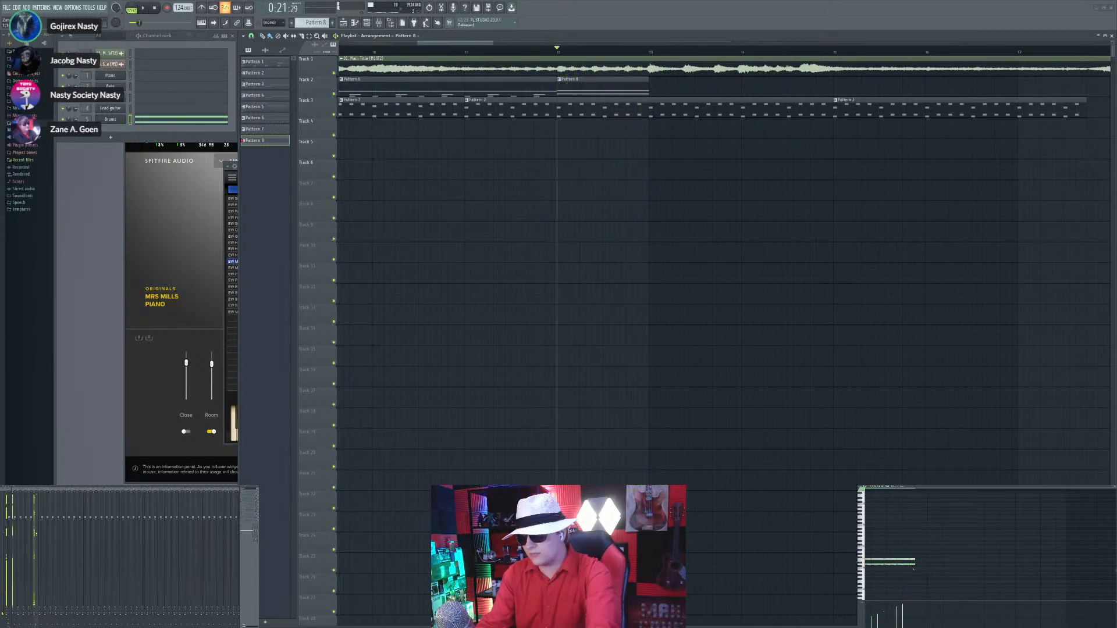
# Step: Add a row of short hits below the existing rows across the bar in Pattern 8, and play the drum fill
pyautogui.click(868, 569)
pyautogui.click(880, 568)
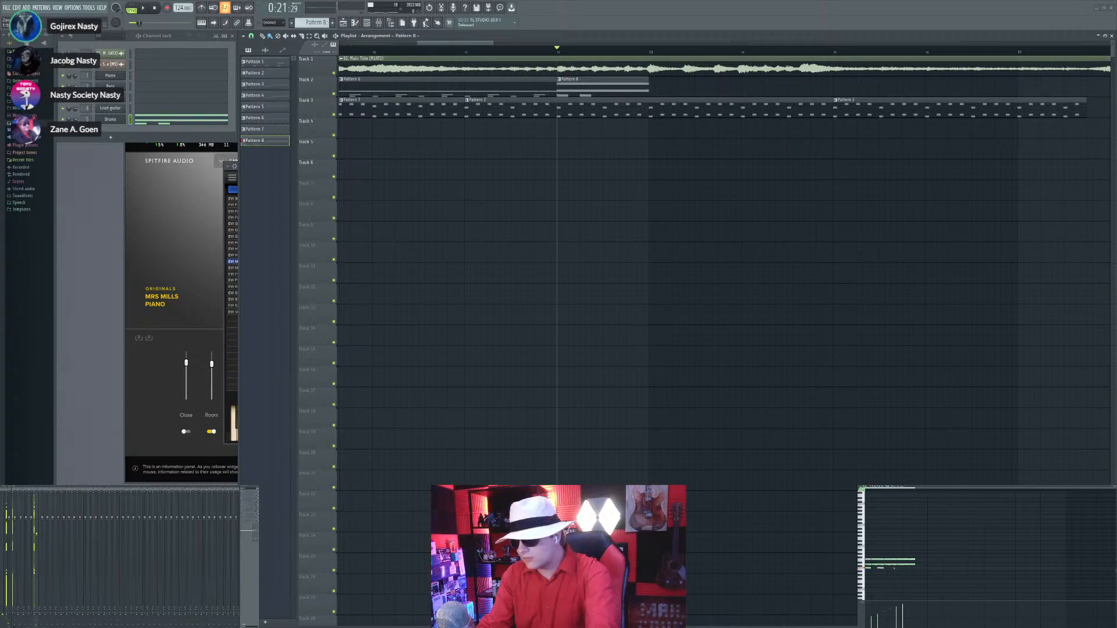
pyautogui.click(893, 569)
pyautogui.click(905, 569)
pyautogui.moveTo(915, 568); pyautogui.dragTo(866, 573)
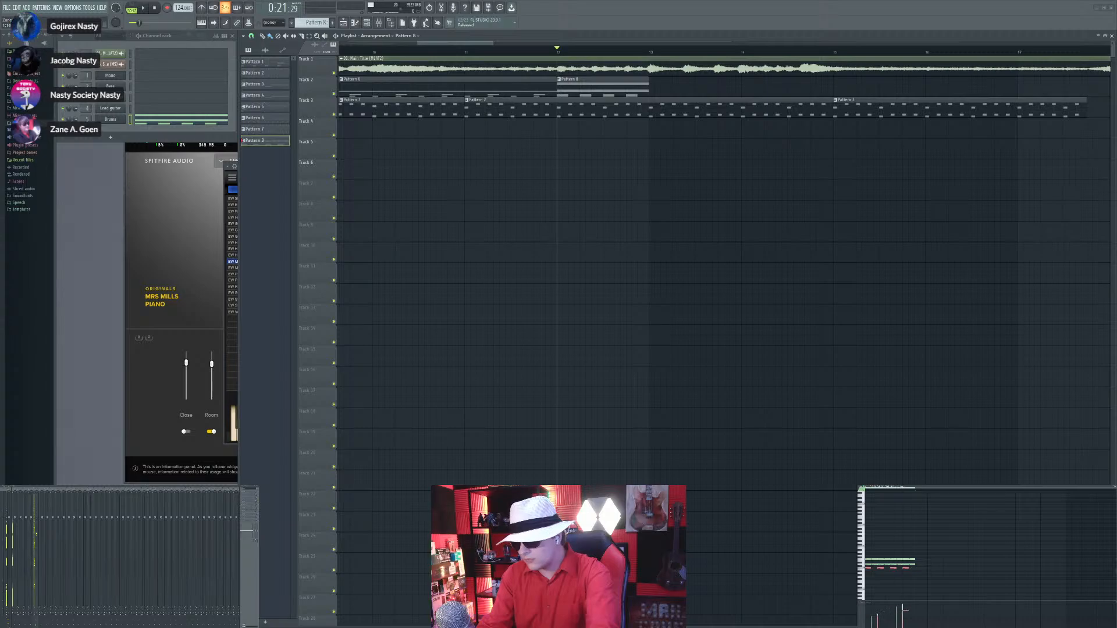
pyautogui.press('space')
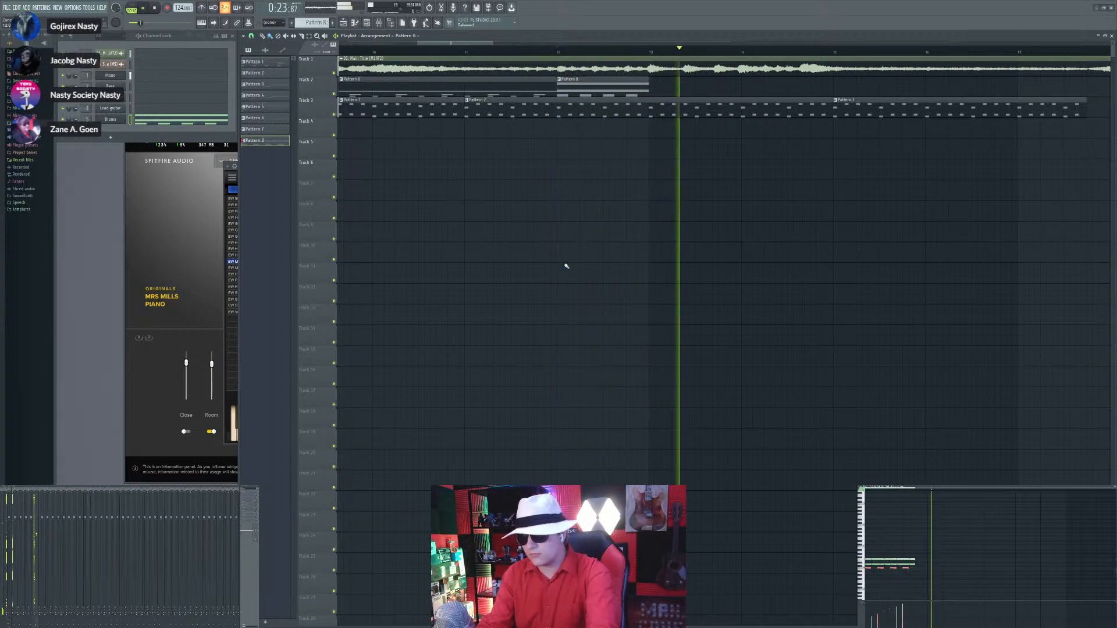
pyautogui.scroll(-3, 671, 311)
pyautogui.press('space')
pyautogui.scroll(-1, 613, 227)
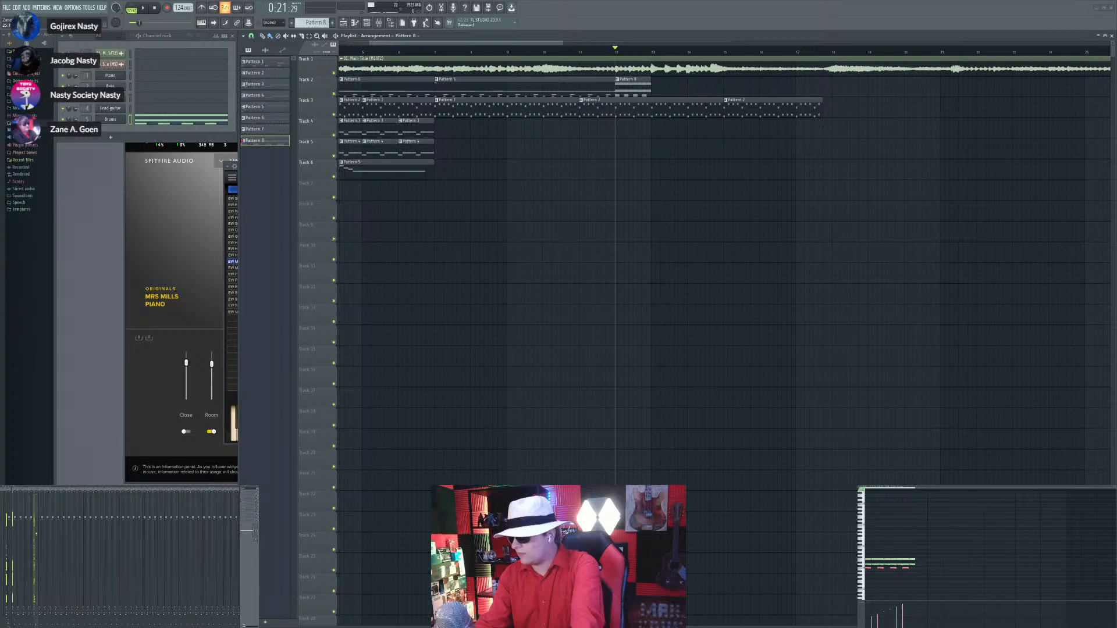
# Step: Play the arrangement from bar seven, create Pattern 9 and place its one-bar clip on Track 4 at bar seven
pyautogui.click(435, 48)
pyautogui.press('space')
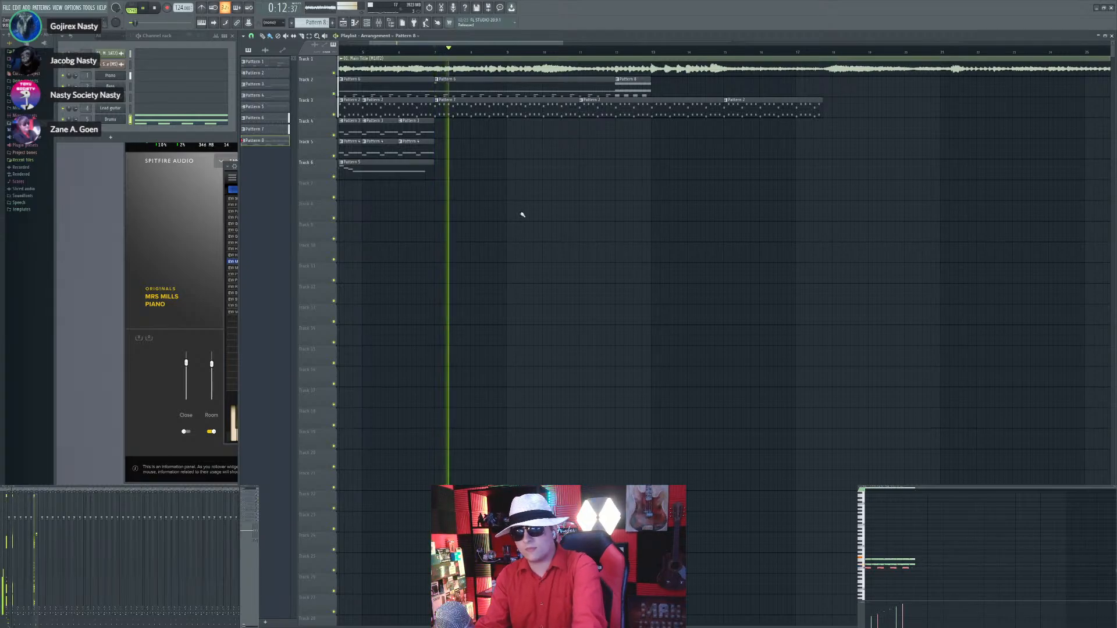
pyautogui.scroll(2, 383, 134)
pyautogui.click(332, 23)
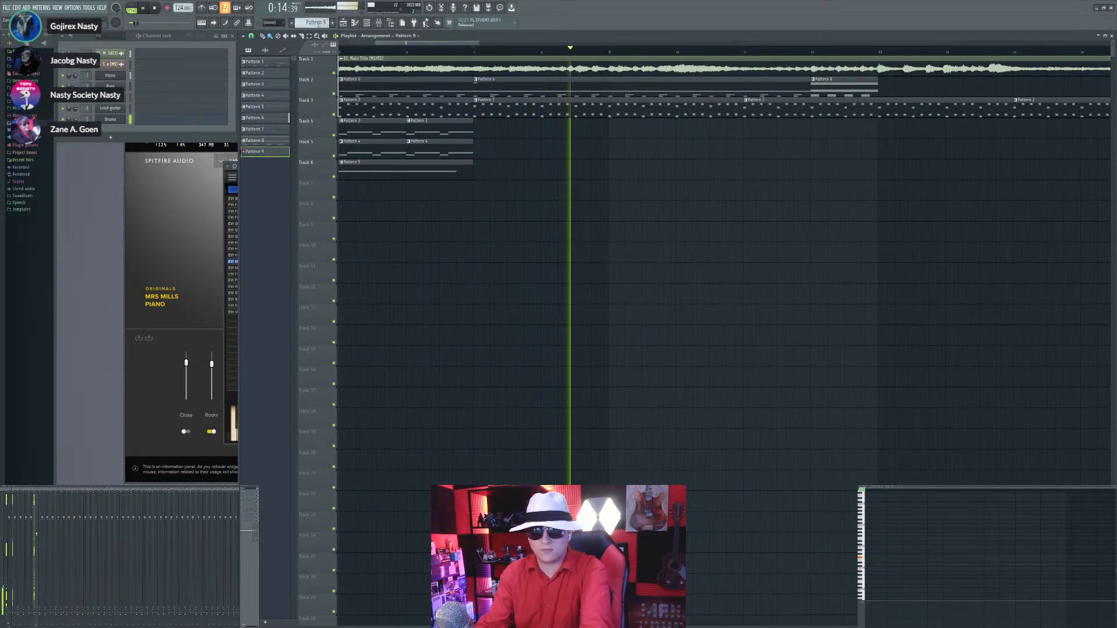
pyautogui.click(480, 128)
# Step: Copy the notes of Pattern 3 into Pattern 9, move them to higher pitches and play from bar seven
pyautogui.doubleClick(448, 130)
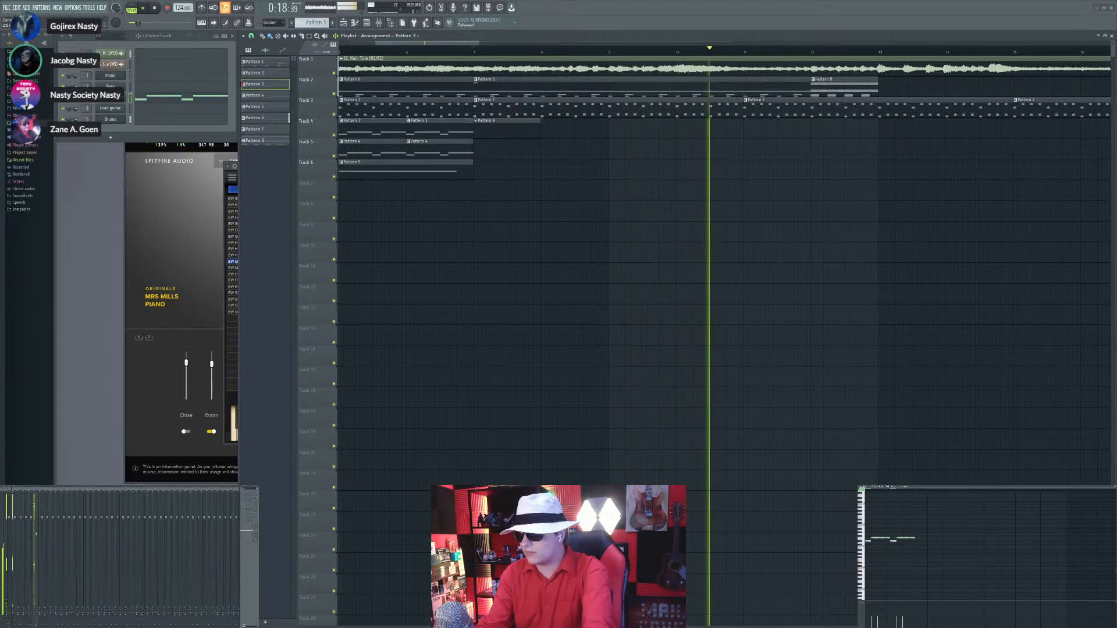
pyautogui.press('space')
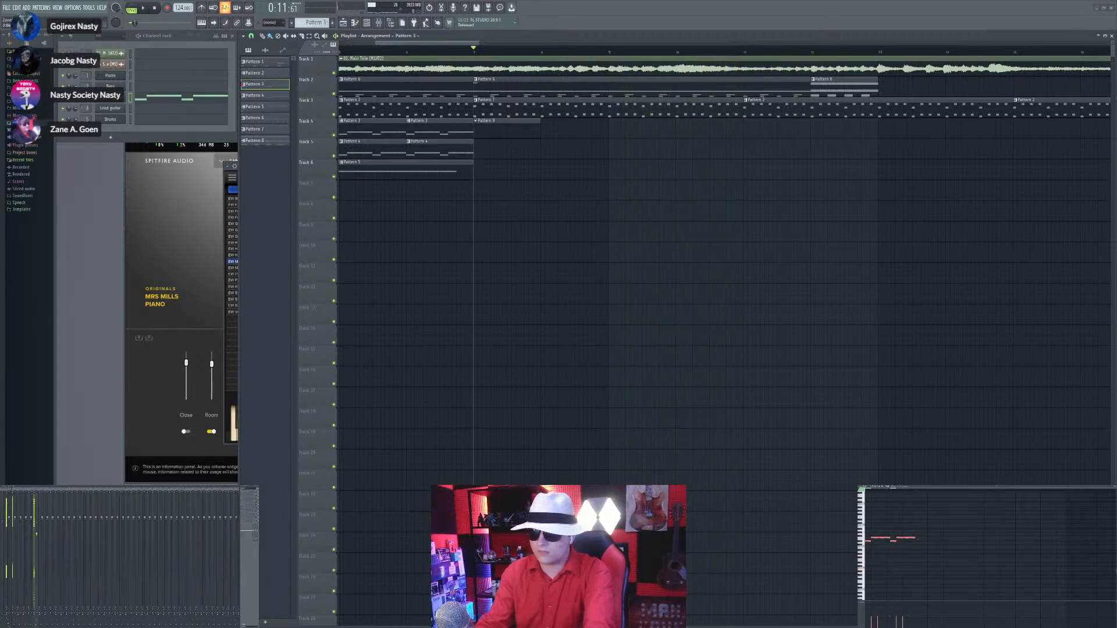
pyautogui.click(484, 130)
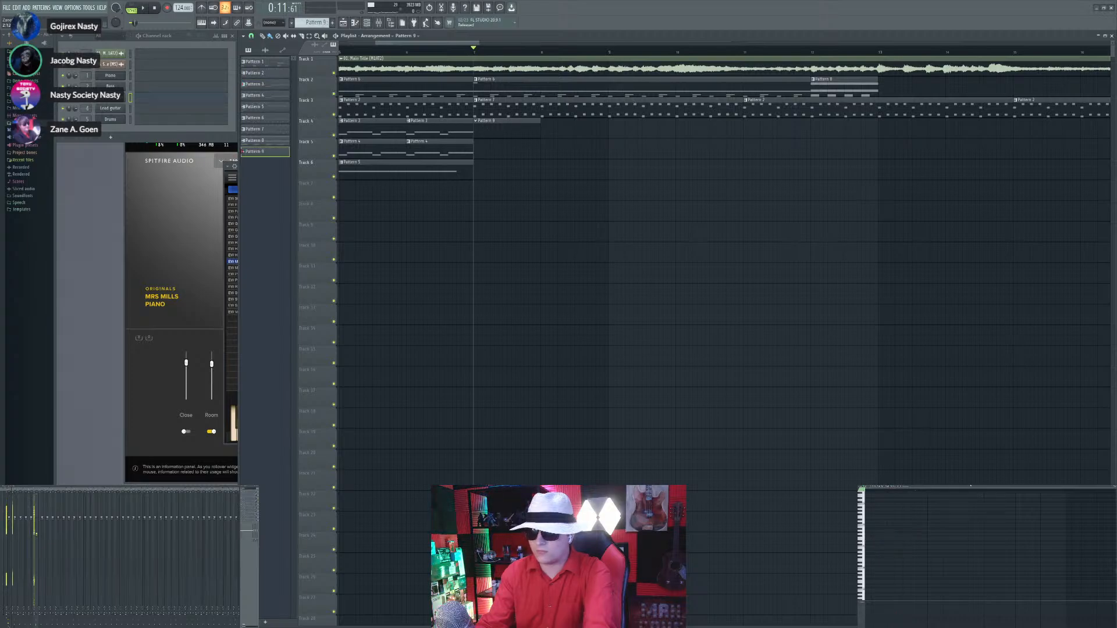
pyautogui.hotkey('ctrl', 'v')
pyautogui.moveTo(866, 540); pyautogui.dragTo(894, 542)
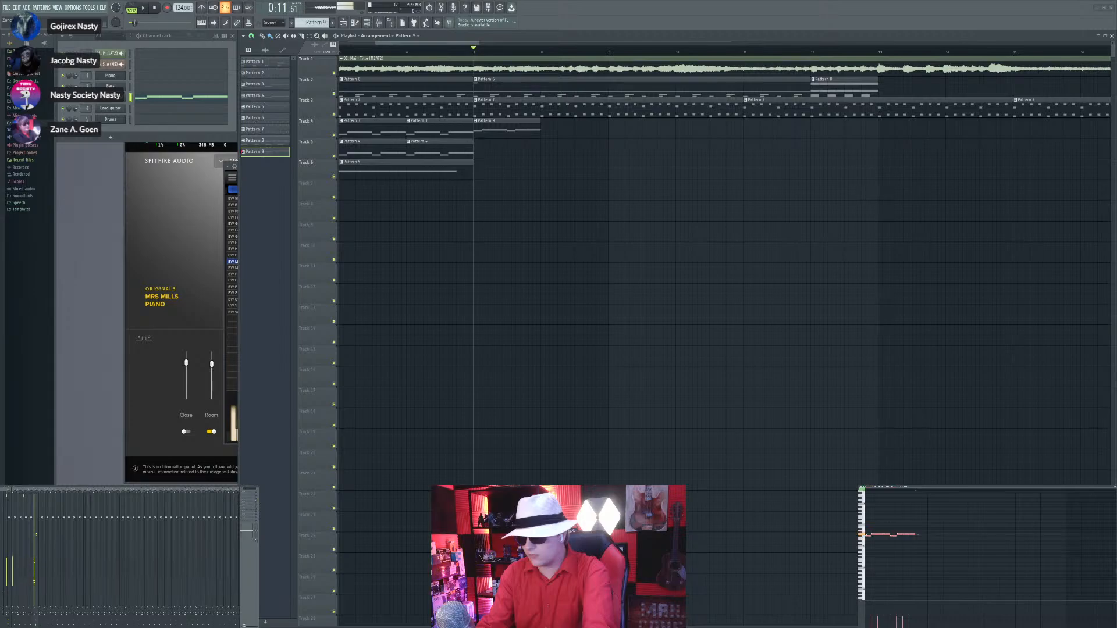
pyautogui.press('space')
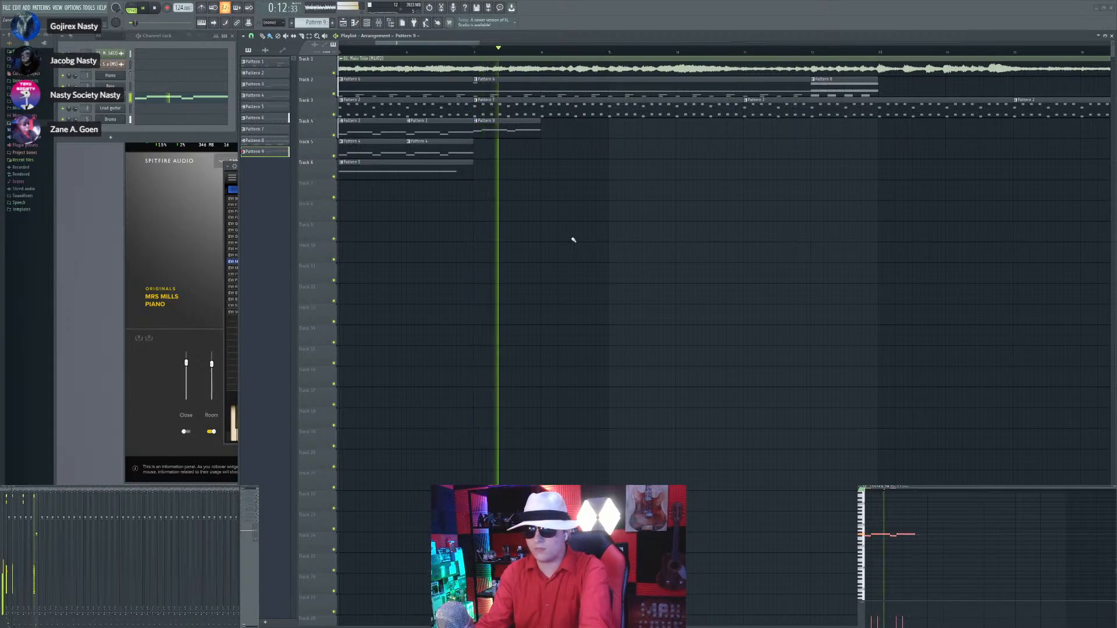
pyautogui.press('space')
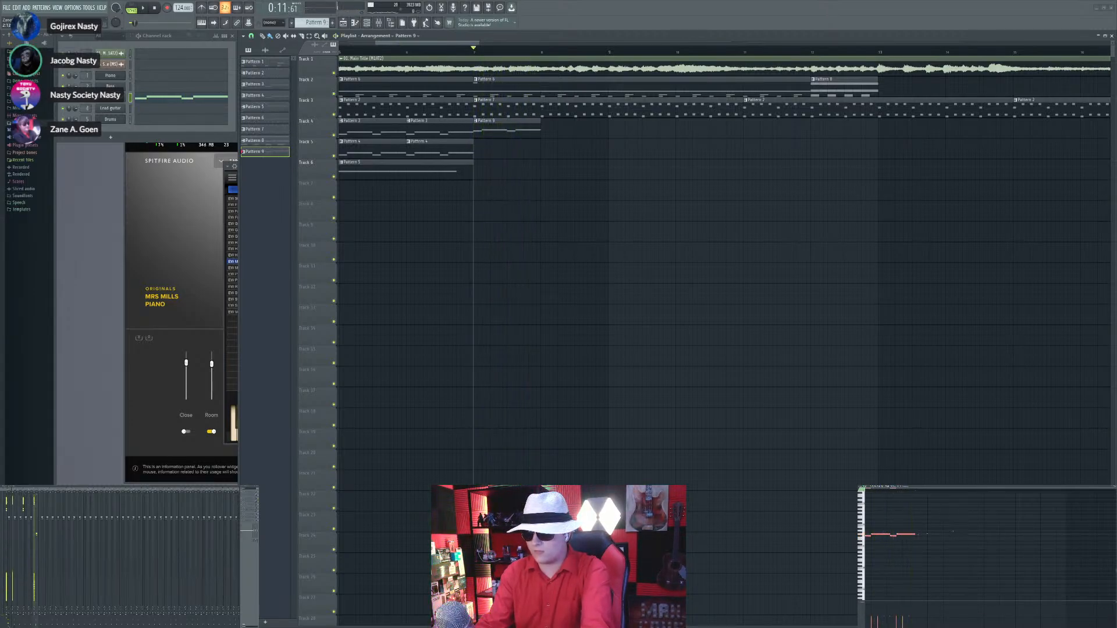
# Step: Duplicate all the notes in Pattern 9 so its part on Track 4 fills two bars
pyautogui.moveTo(954, 528); pyautogui.dragTo(865, 562)
pyautogui.hotkey('ctrl', 'b')
pyautogui.keyDown('ctrl'); pyautogui.click(941, 557); pyautogui.keyUp('ctrl')
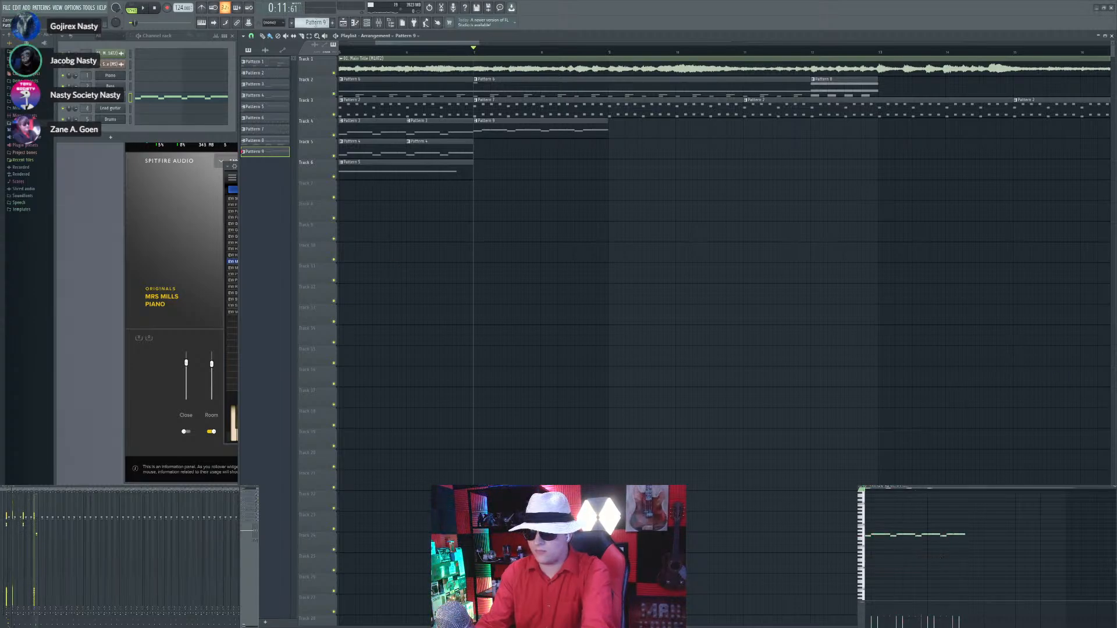
# Step: Create Pattern 10, place it on Track 5 at bar seven, paste the copied notes at a lower pitch into the Bass channel and play
pyautogui.press('F4')
pyautogui.click(481, 146)
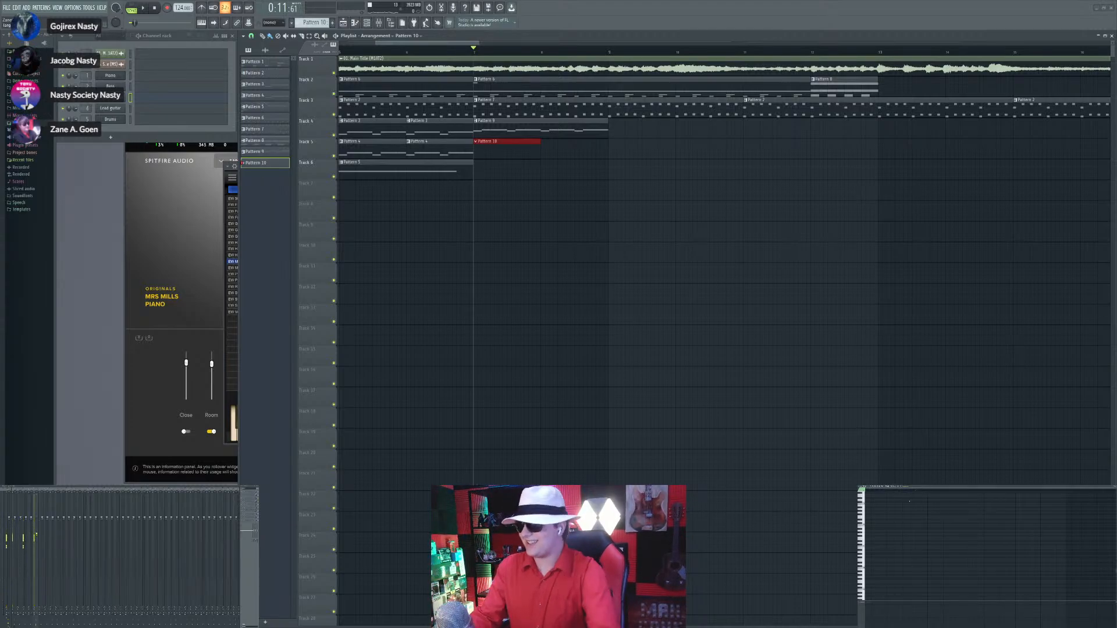
pyautogui.hotkey('ctrl', 'v')
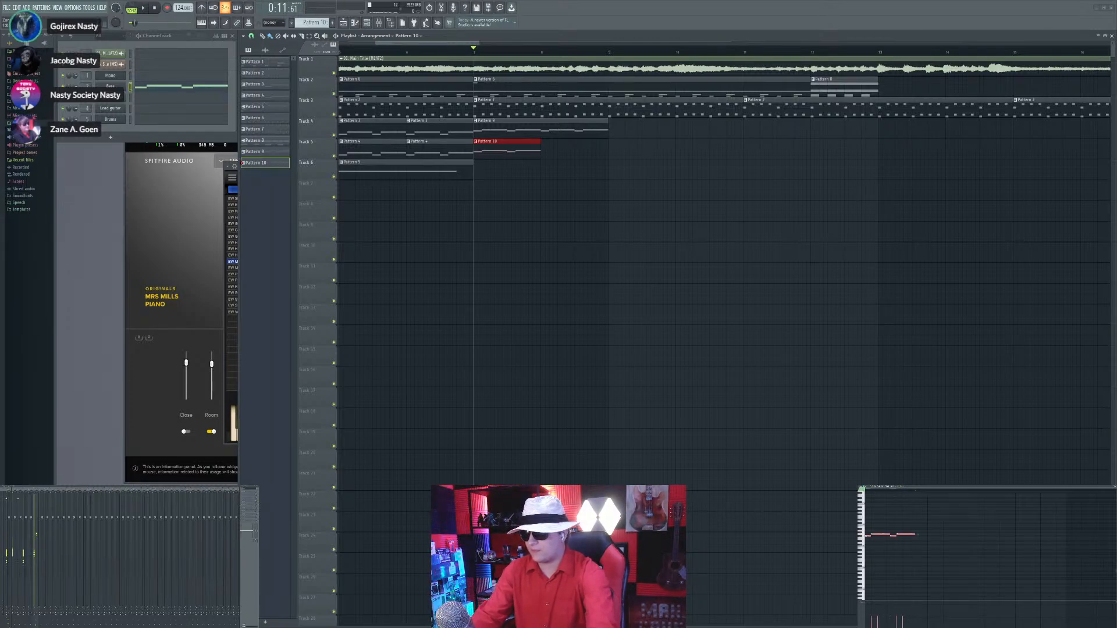
pyautogui.press('space')
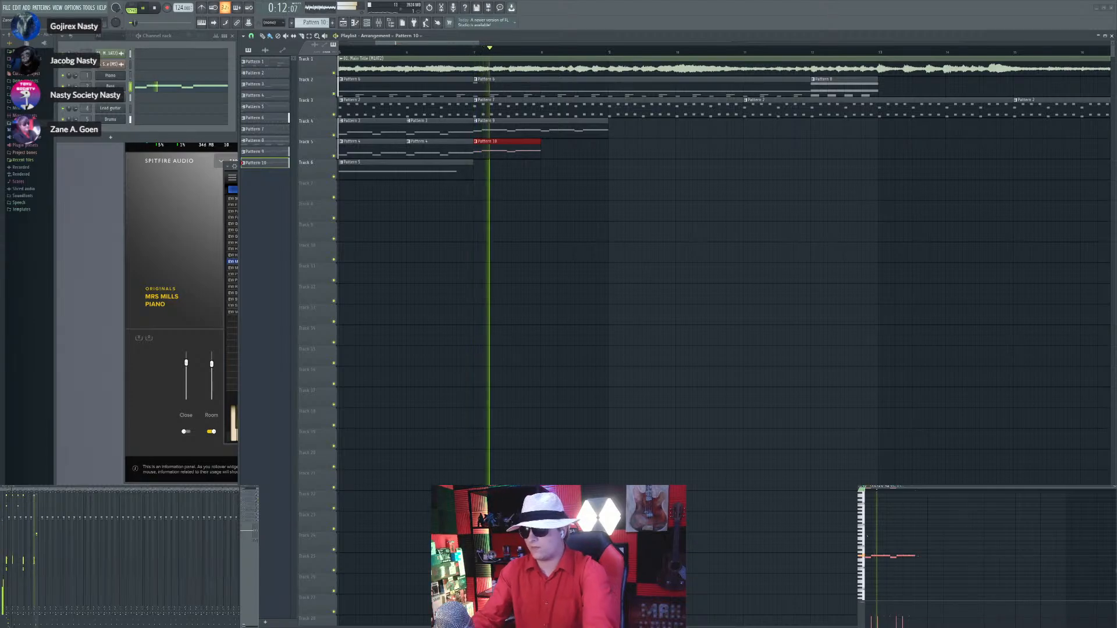
pyautogui.press('space')
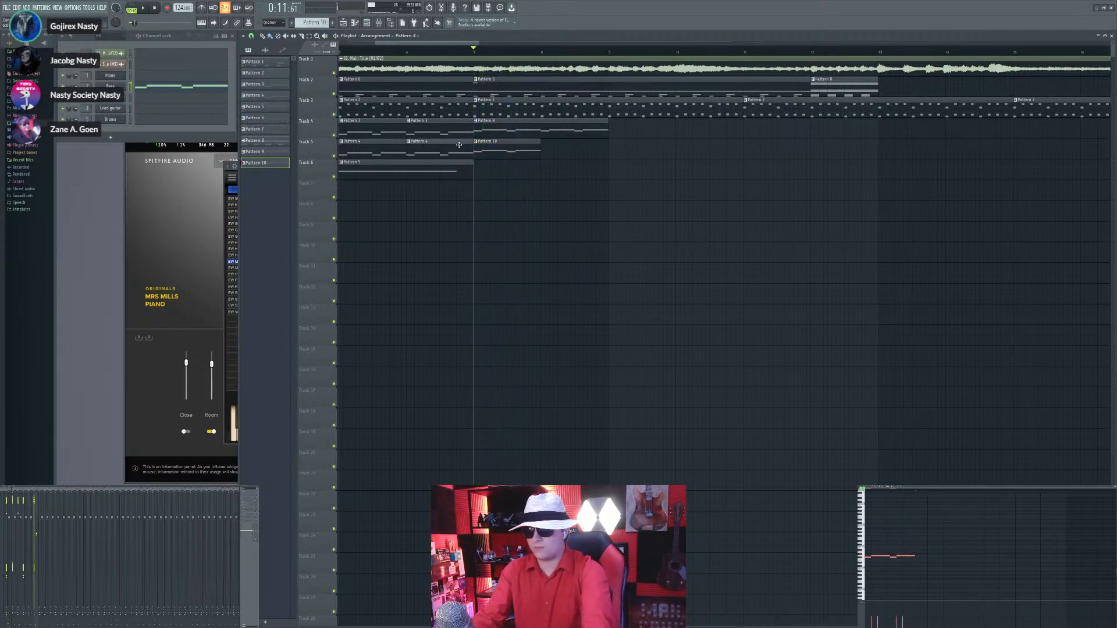
# Step: Duplicate all the bass notes in Pattern 10 so the part fills two bars
pyautogui.click(459, 145)
pyautogui.click(504, 148)
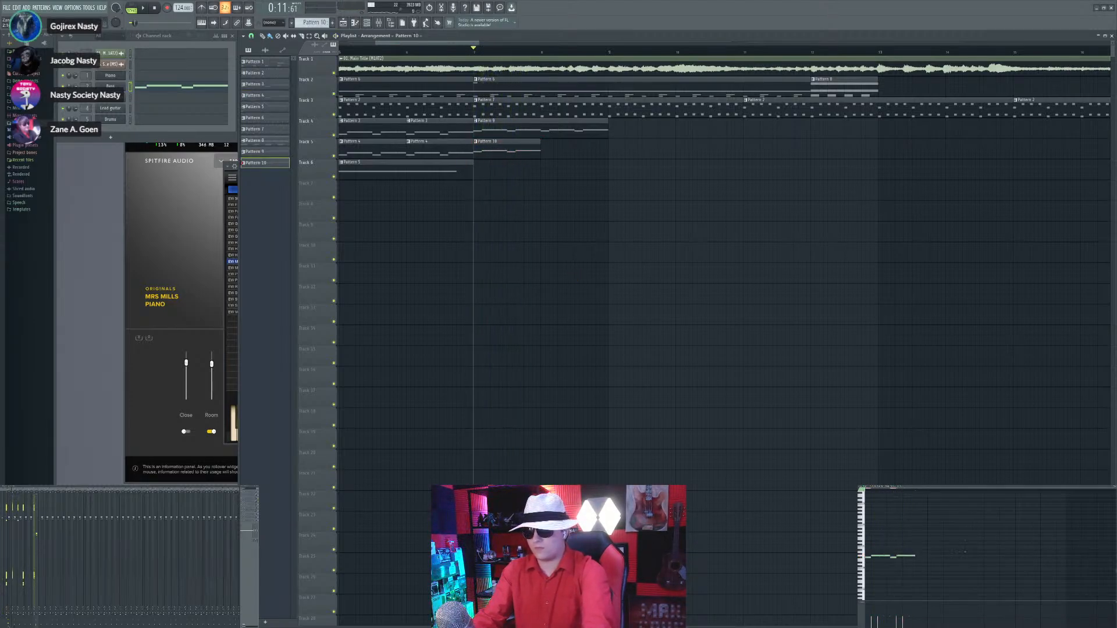
pyautogui.moveTo(966, 588); pyautogui.dragTo(865, 542)
pyautogui.hotkey('ctrl', 'b')
# Step: Duplicate the Pattern 9 and Pattern 10 clips right after themselves on Tracks 4 and 5, and play the arrangement from bar seven
pyautogui.moveTo(634, 158); pyautogui.dragTo(605, 119)
pyautogui.hotkey('ctrl', 'b')
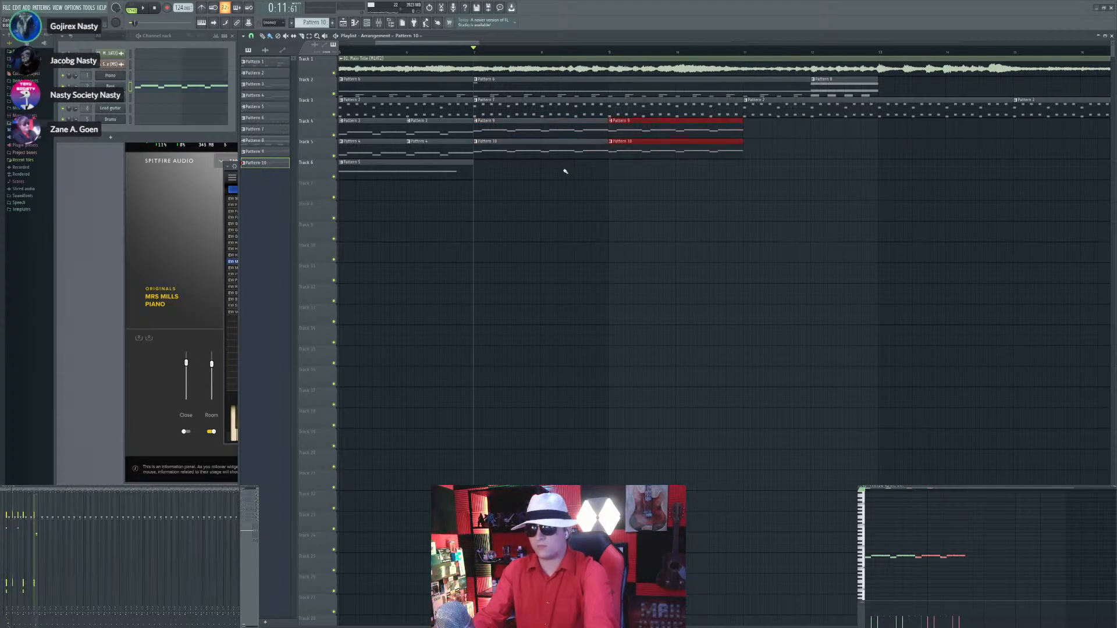
pyautogui.click(643, 256)
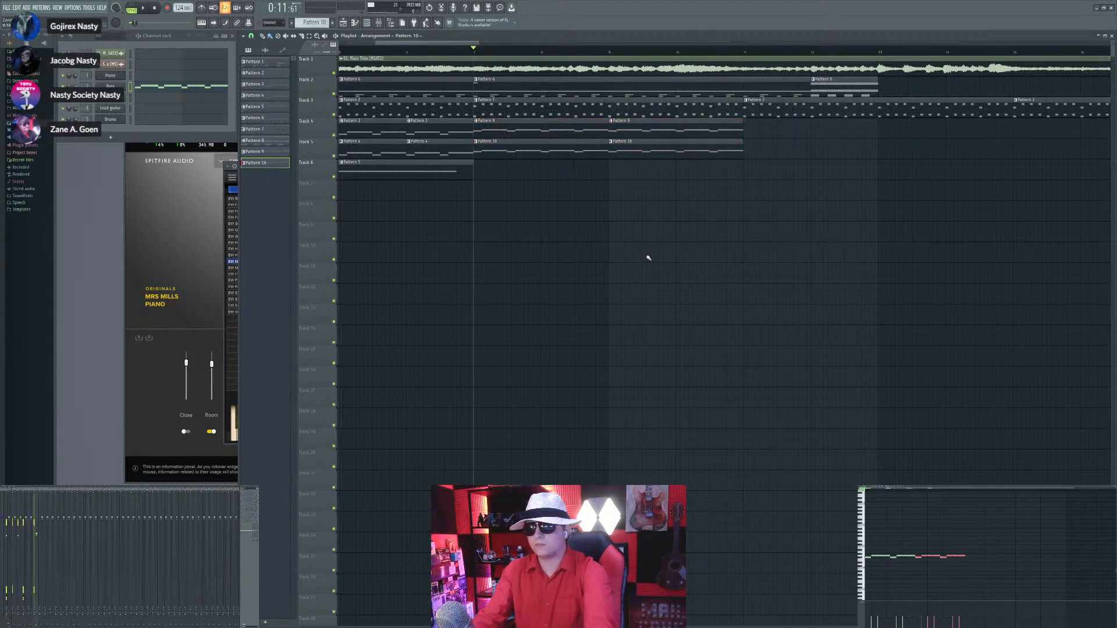
pyautogui.press('space')
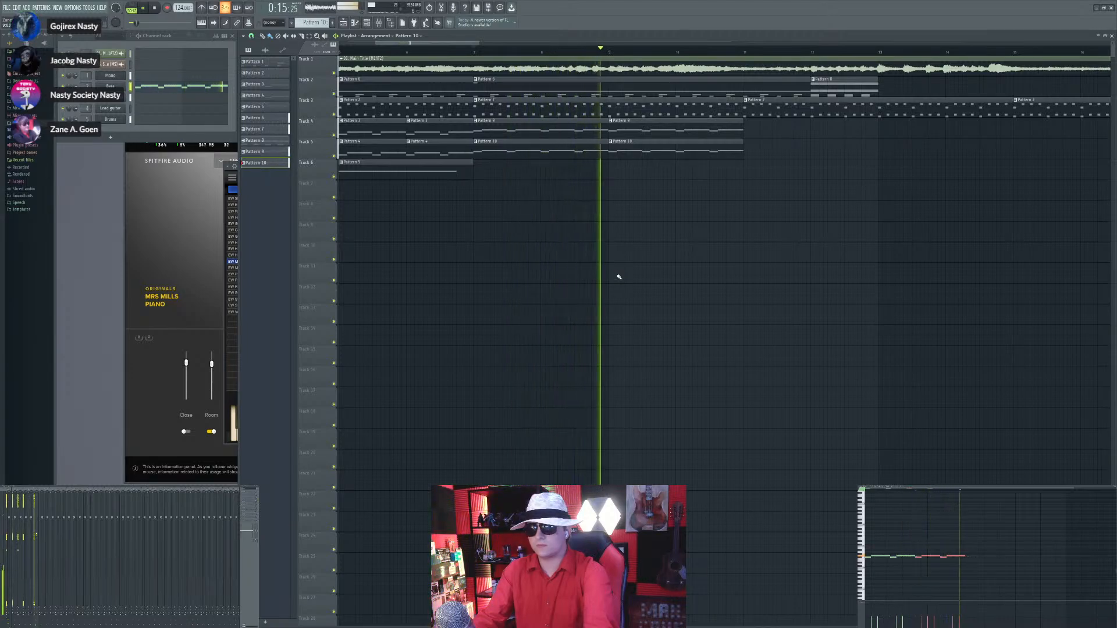
pyautogui.scroll(-3, 618, 285)
pyautogui.scroll(3, 618, 286)
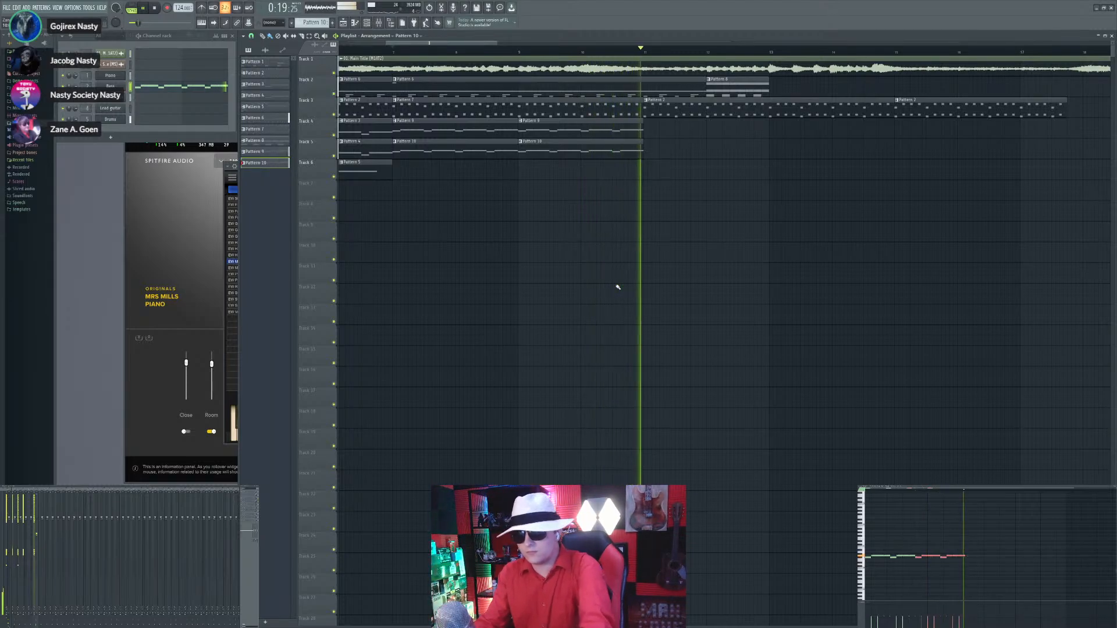
pyautogui.press('space')
pyautogui.press('F4')
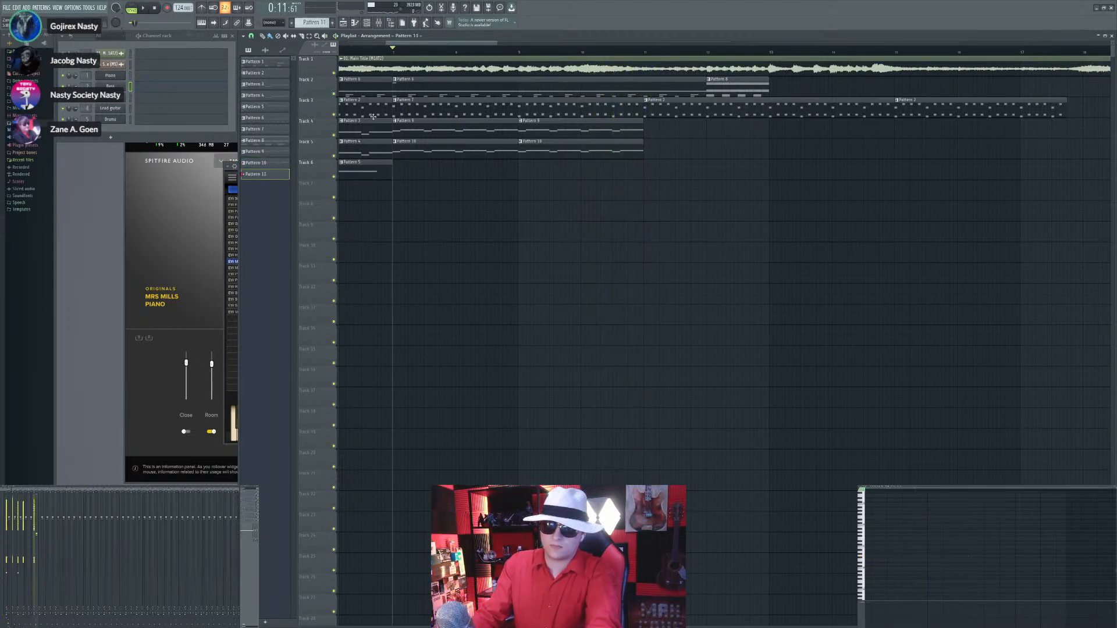
pyautogui.click(395, 166)
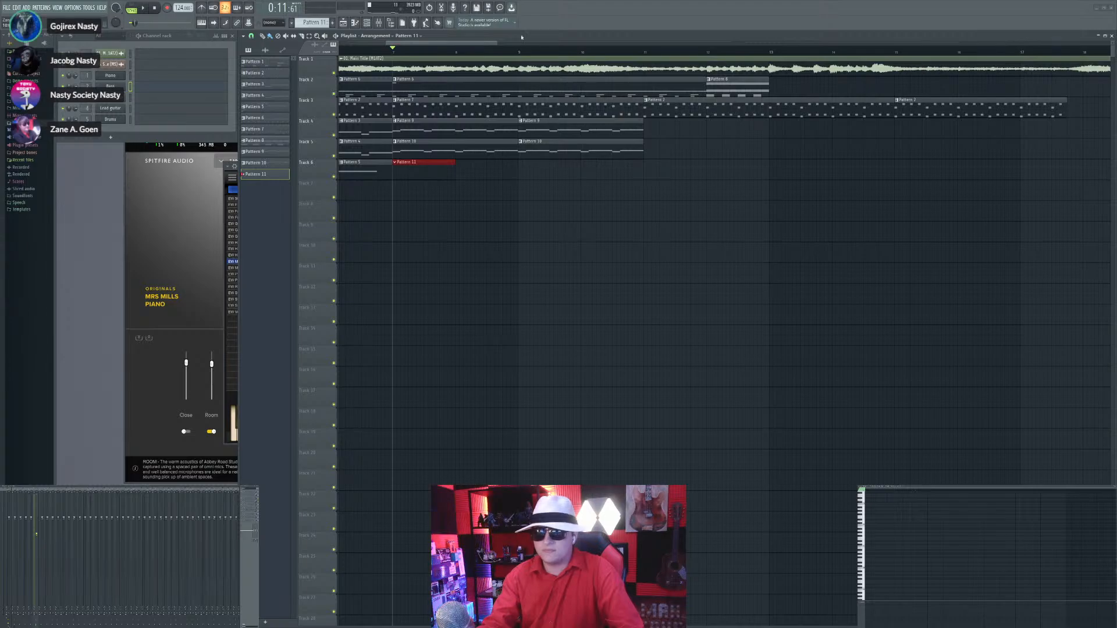
pyautogui.click(439, 251)
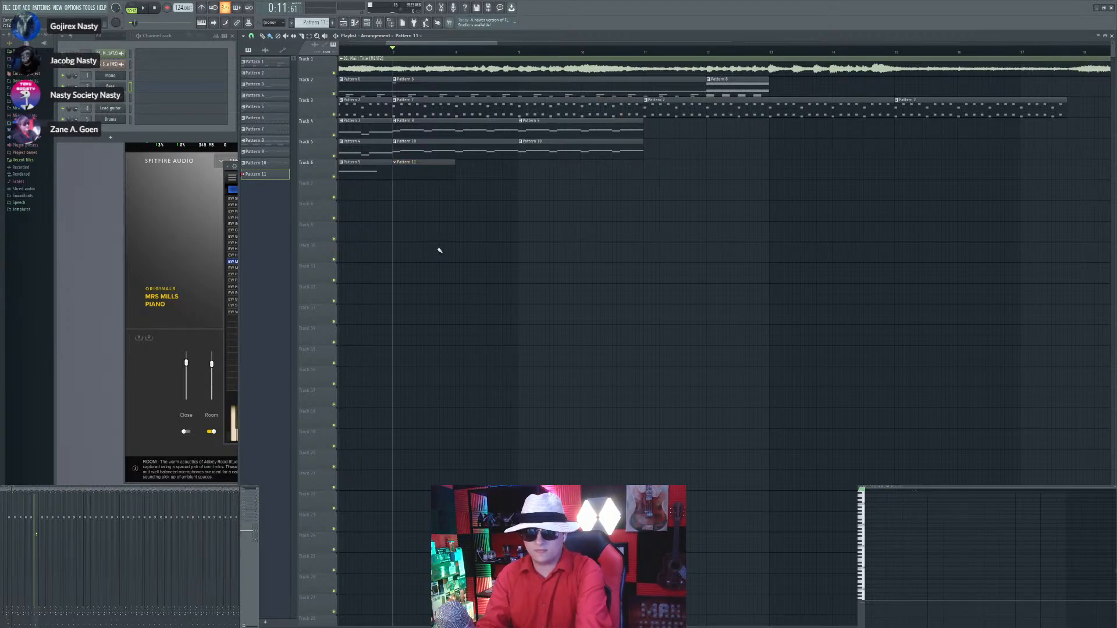
pyautogui.press('space')
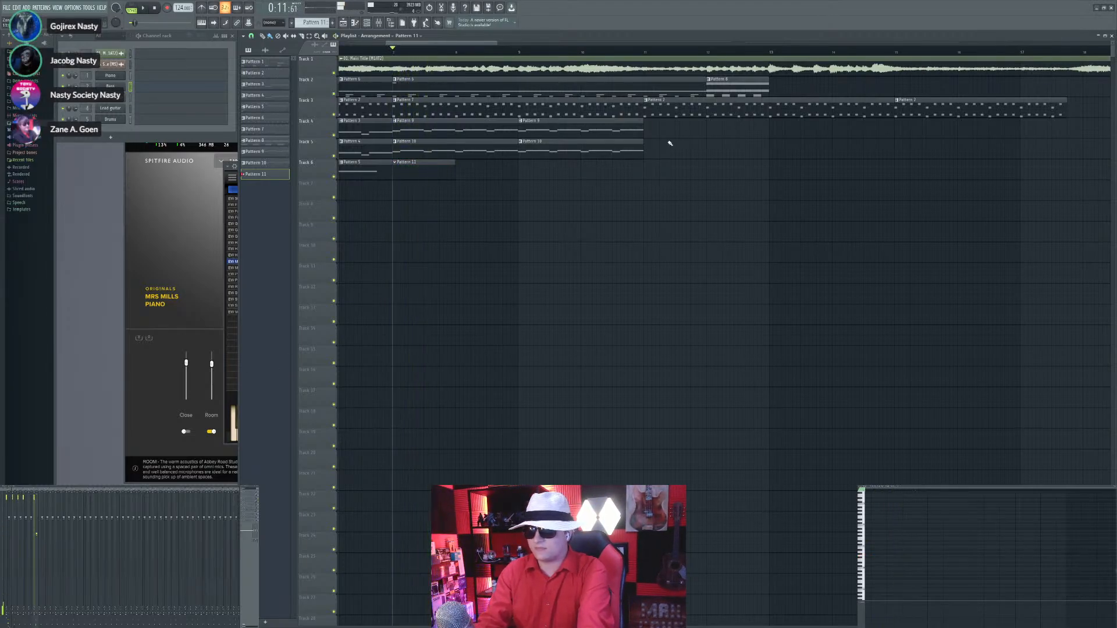
pyautogui.rightClick(410, 178)
# Step: Open the existing lead guitar part in Pattern 5 from its clip on Track 6
pyautogui.click(372, 171)
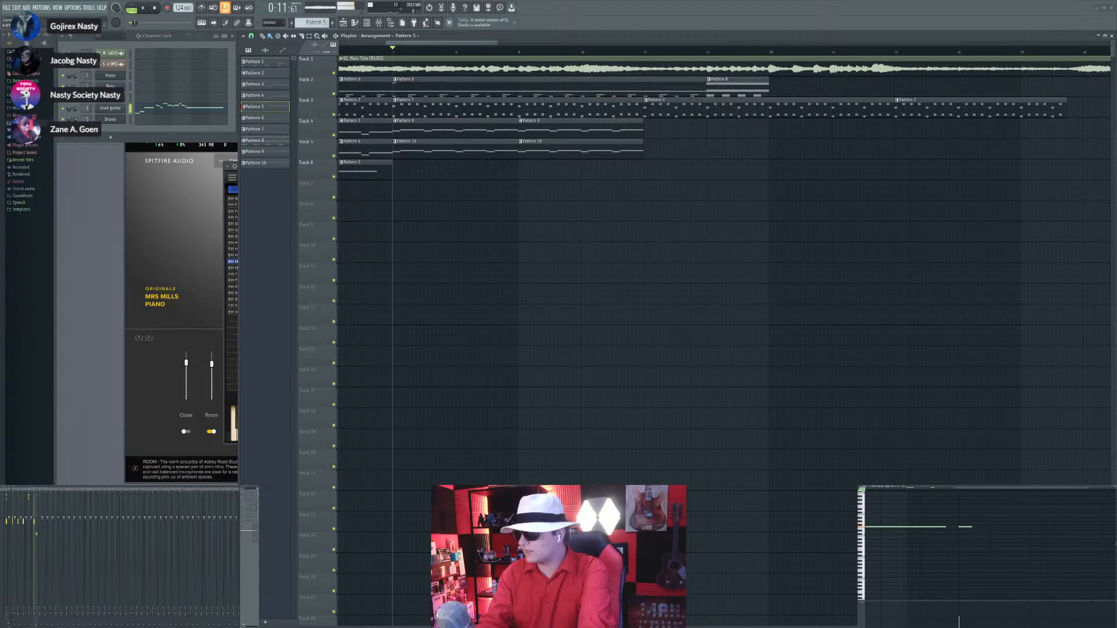
pyautogui.press('space')
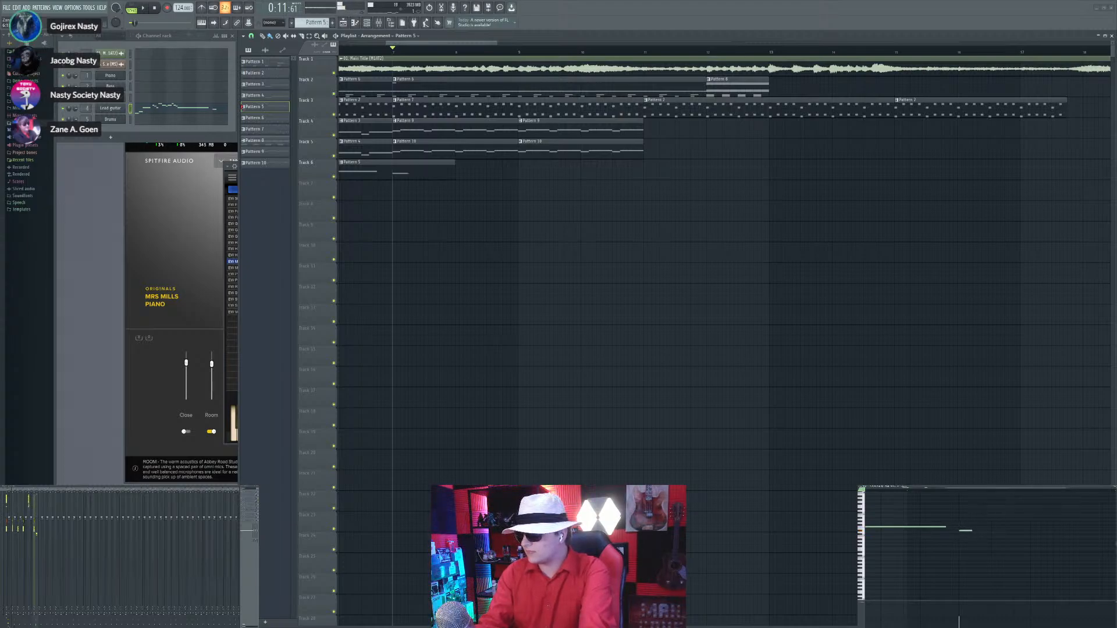
pyautogui.press('space')
pyautogui.moveTo(991, 517); pyautogui.dragTo(990, 519)
pyautogui.rightClick(990, 519)
pyautogui.rightClick(978, 527)
pyautogui.rightClick(966, 531)
# Step: Copy the lead guitar melody in Pattern 5, paste it at bar seven at a higher pitch and play it
pyautogui.scroll(-3, 987, 523)
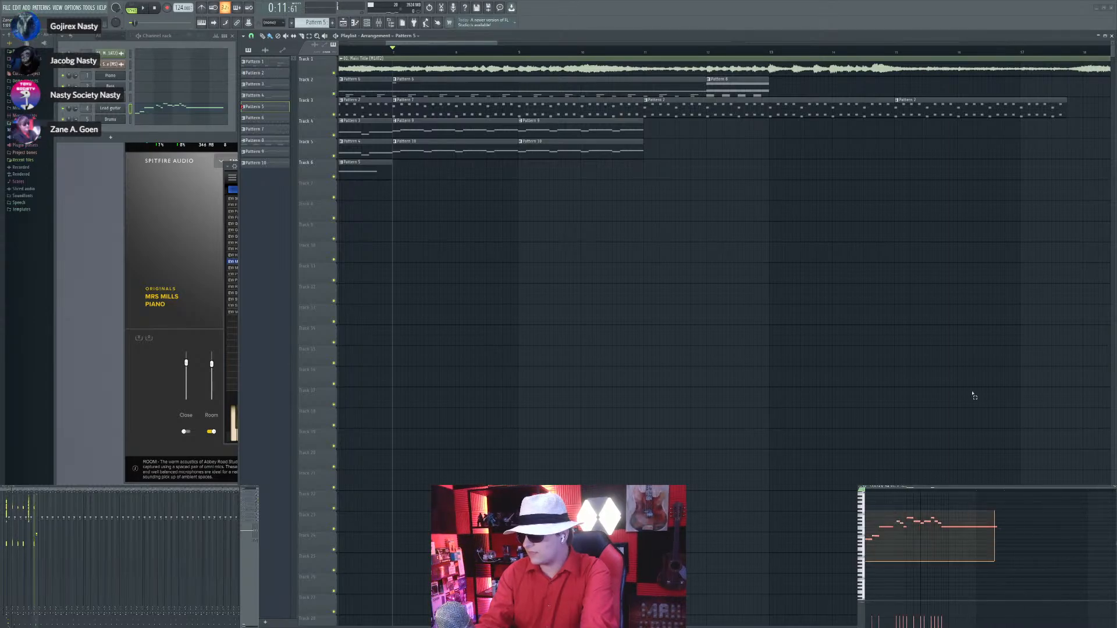
pyautogui.hotkey('ctrl', 'v')
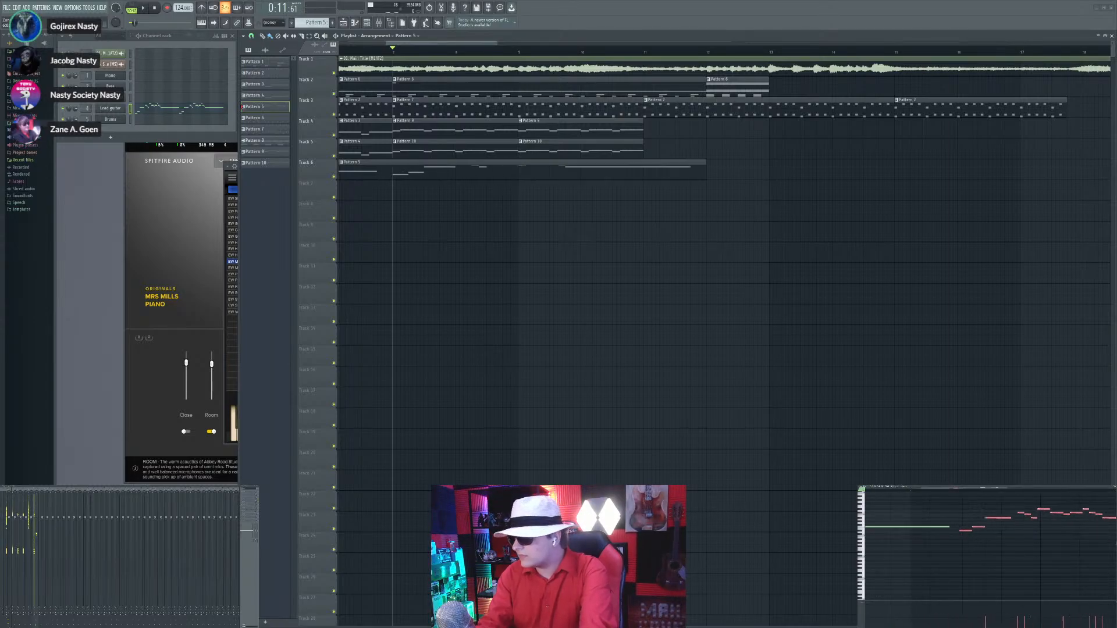
pyautogui.press('space')
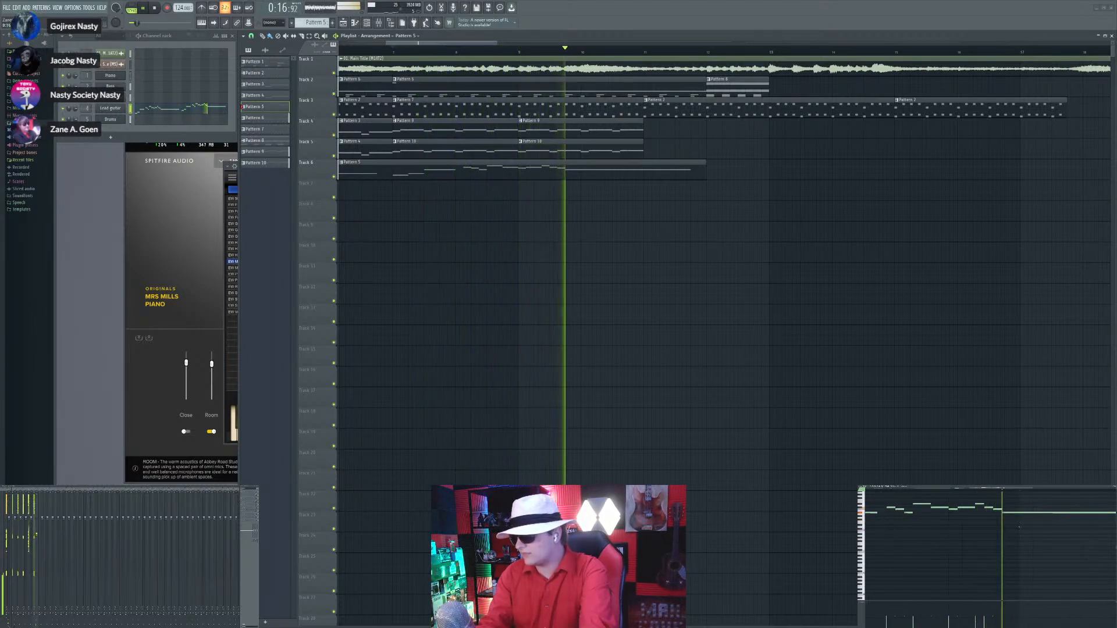
pyautogui.press('space')
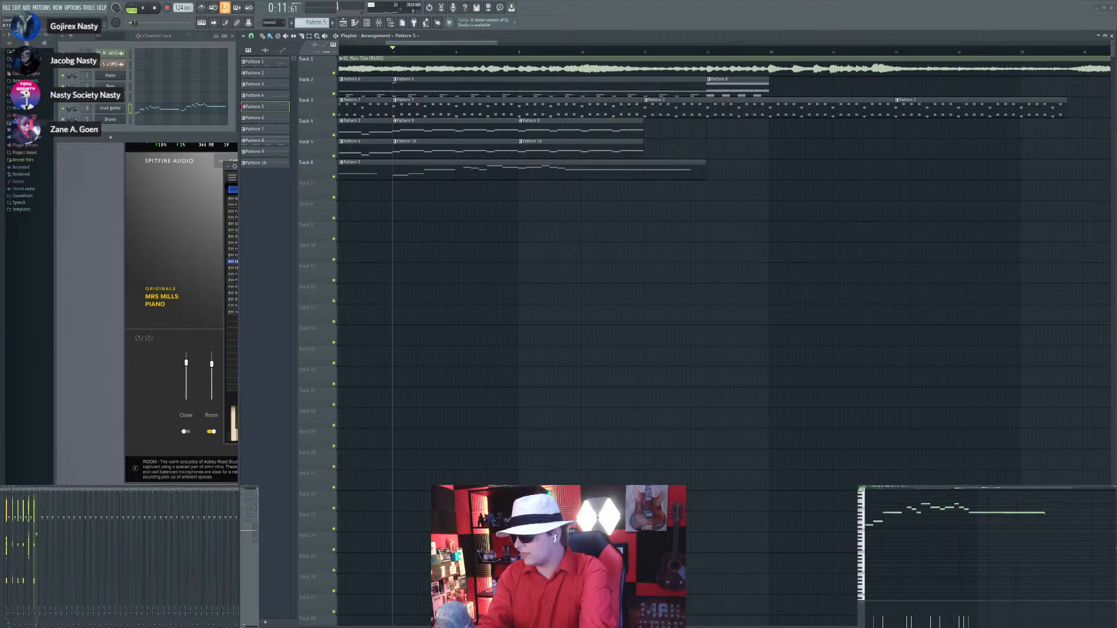
# Step: Shorten the long final note of the copied melody in Pattern 5 and play it, restarting from bar ten
pyautogui.moveTo(1045, 514); pyautogui.dragTo(978, 514)
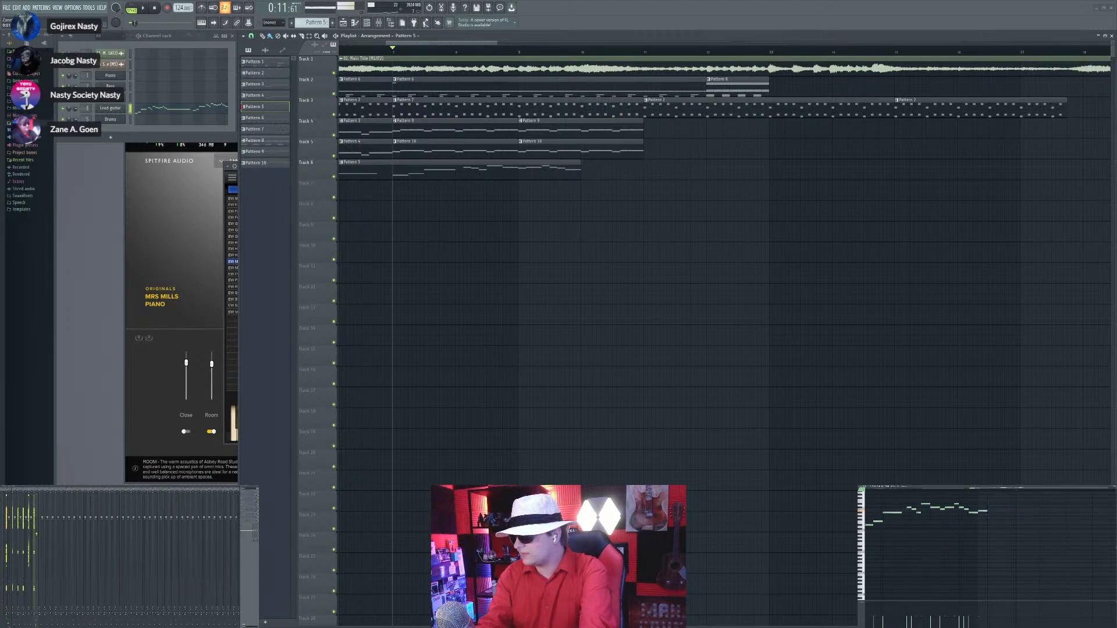
pyautogui.press('space')
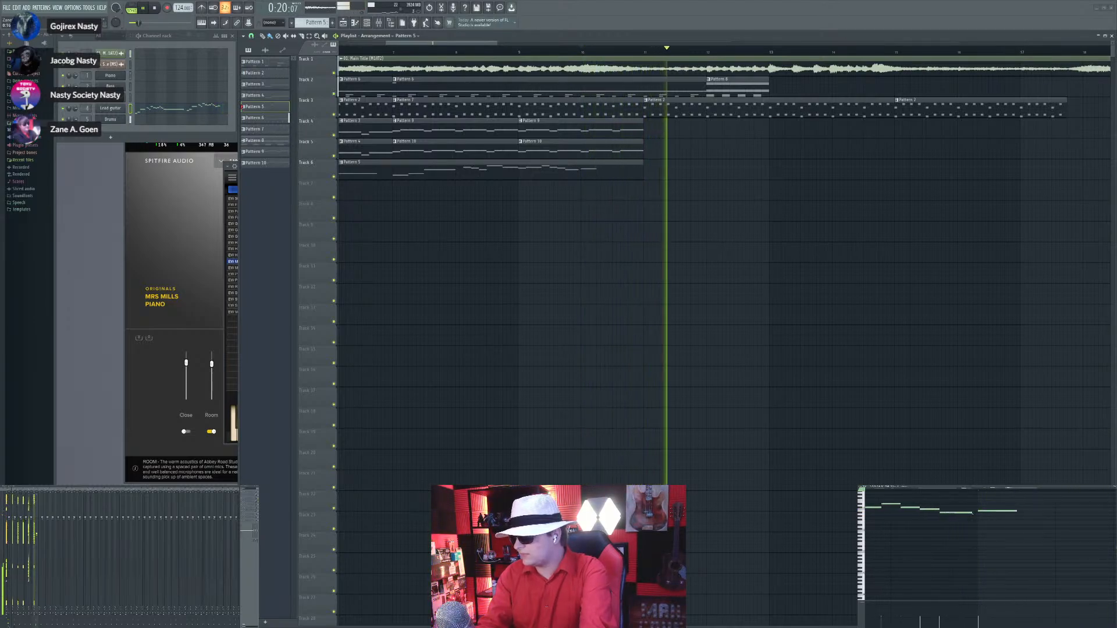
pyautogui.click(978, 489)
pyautogui.scroll(-3, 1000, 522)
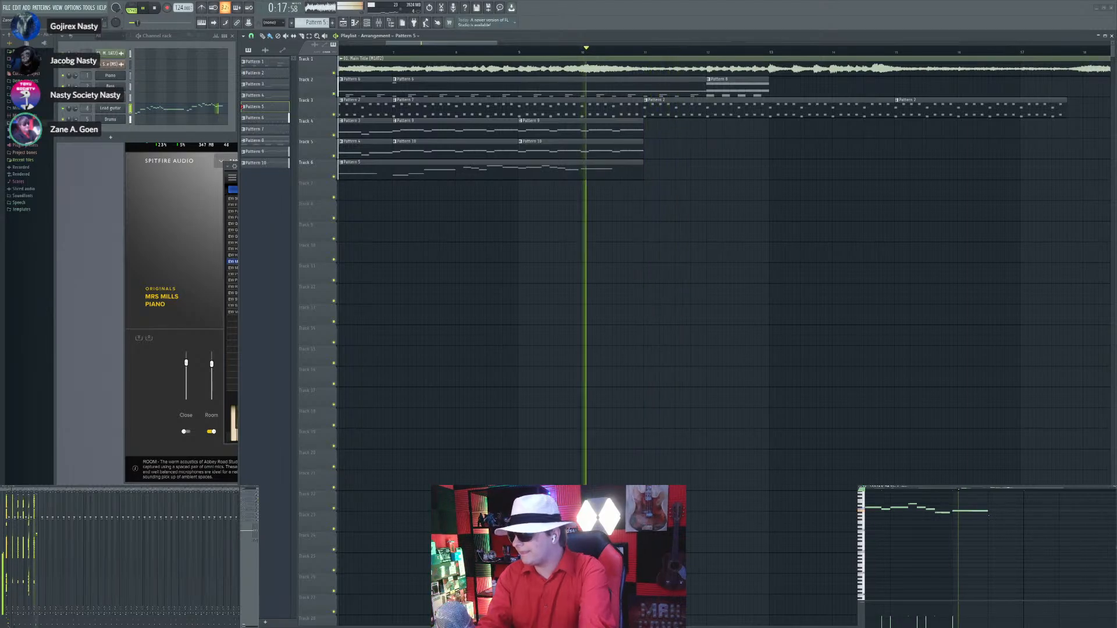
pyautogui.press('space')
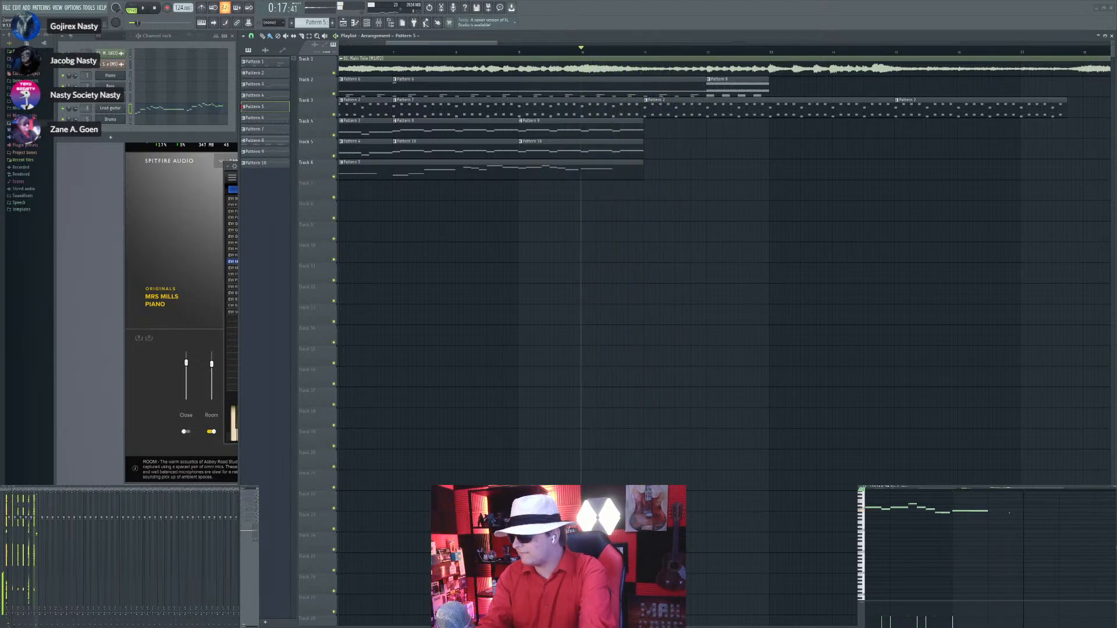
# Step: Add a descending run of short lead guitar notes leading up to bar eleven in Pattern 5, and play it
pyautogui.click(1008, 513)
pyautogui.rightClick(1009, 512)
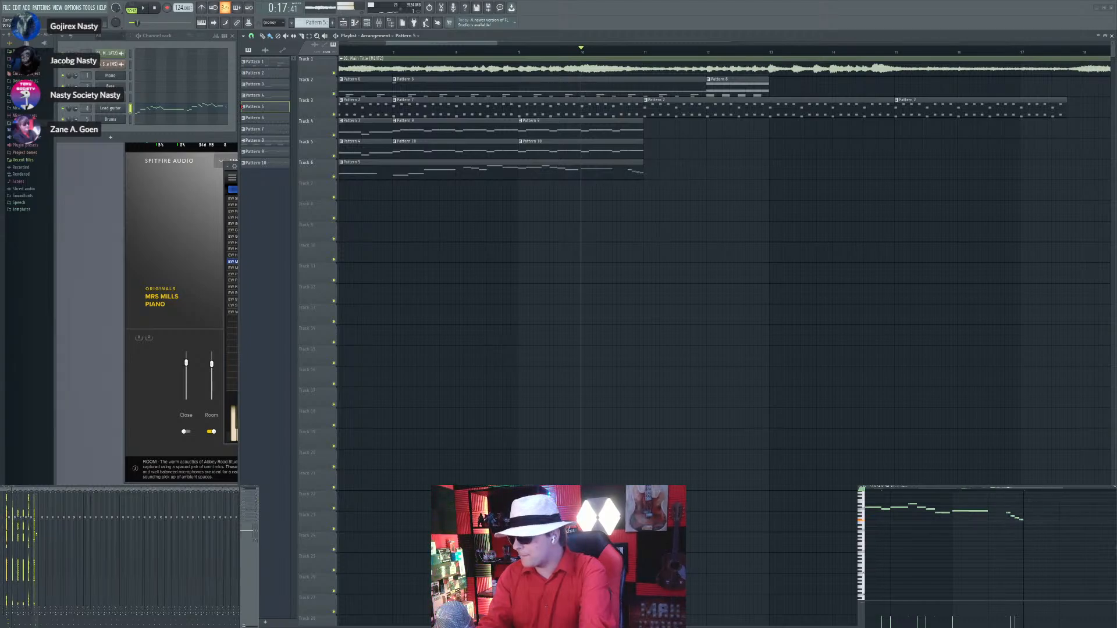
pyautogui.press('space')
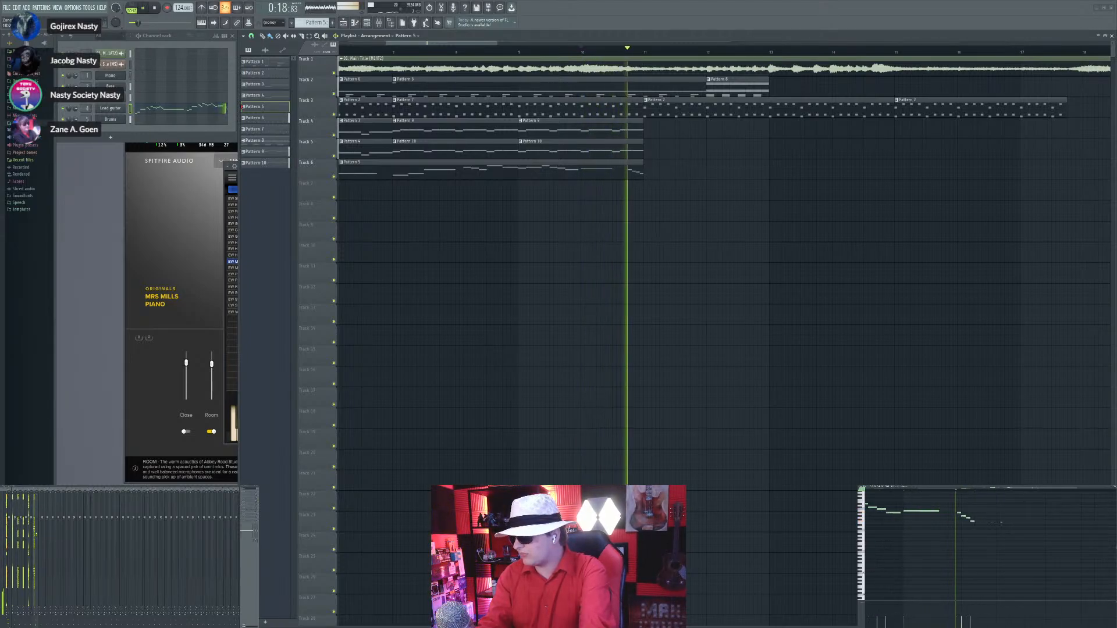
pyautogui.press('space')
# Step: Add a lower closing note after the descending run in Pattern 5 and lengthen it to about one bar
pyautogui.click(978, 527)
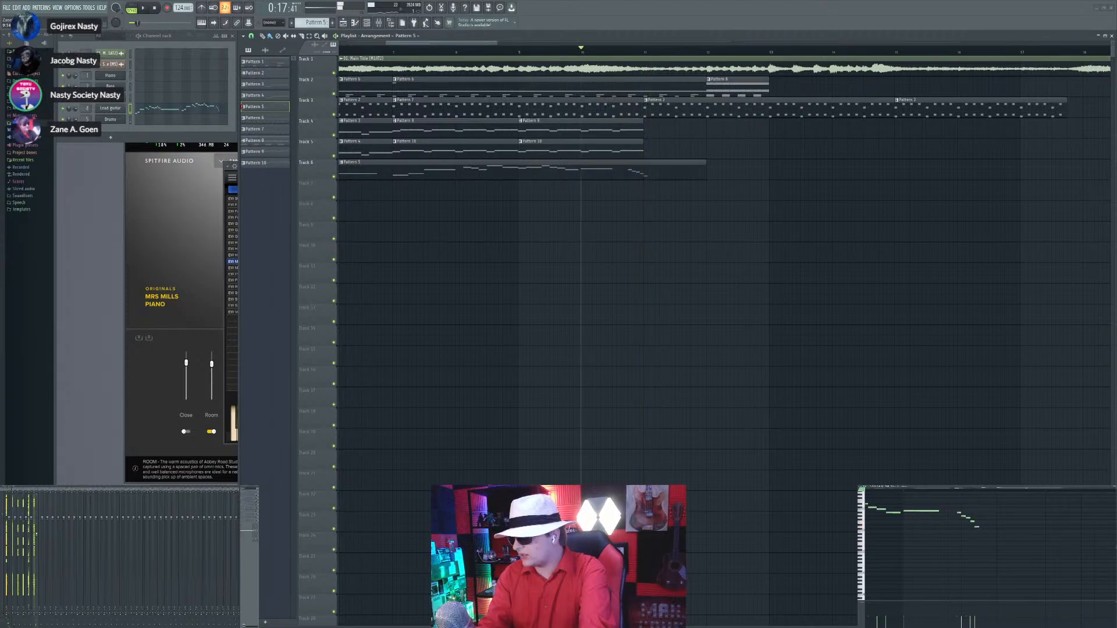
pyautogui.scroll(-1, 976, 529)
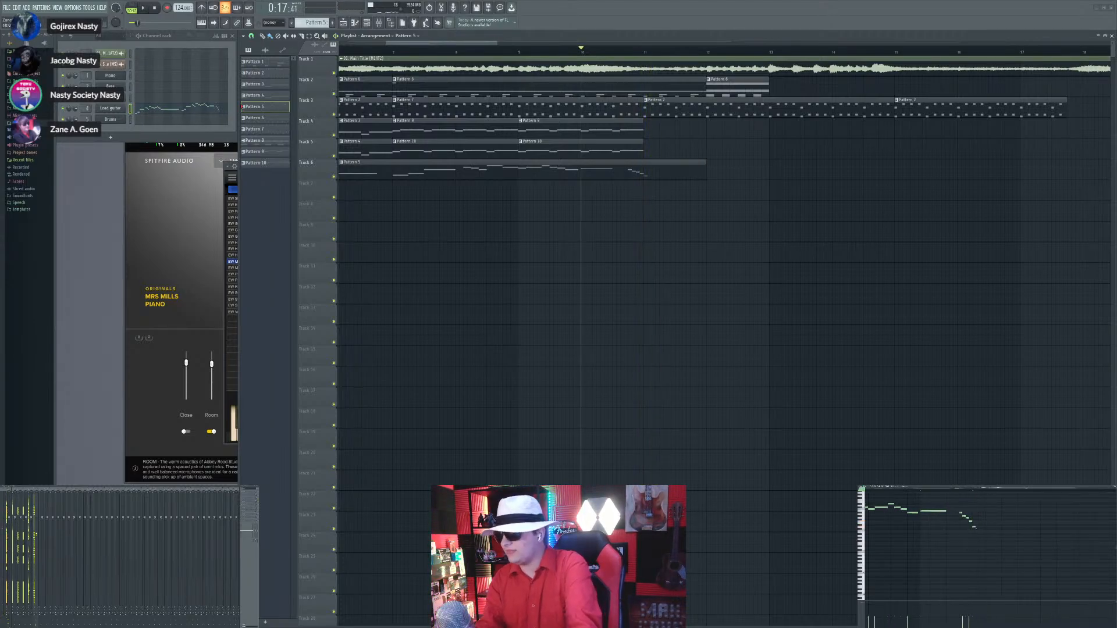
pyautogui.moveTo(975, 528); pyautogui.dragTo(1023, 528)
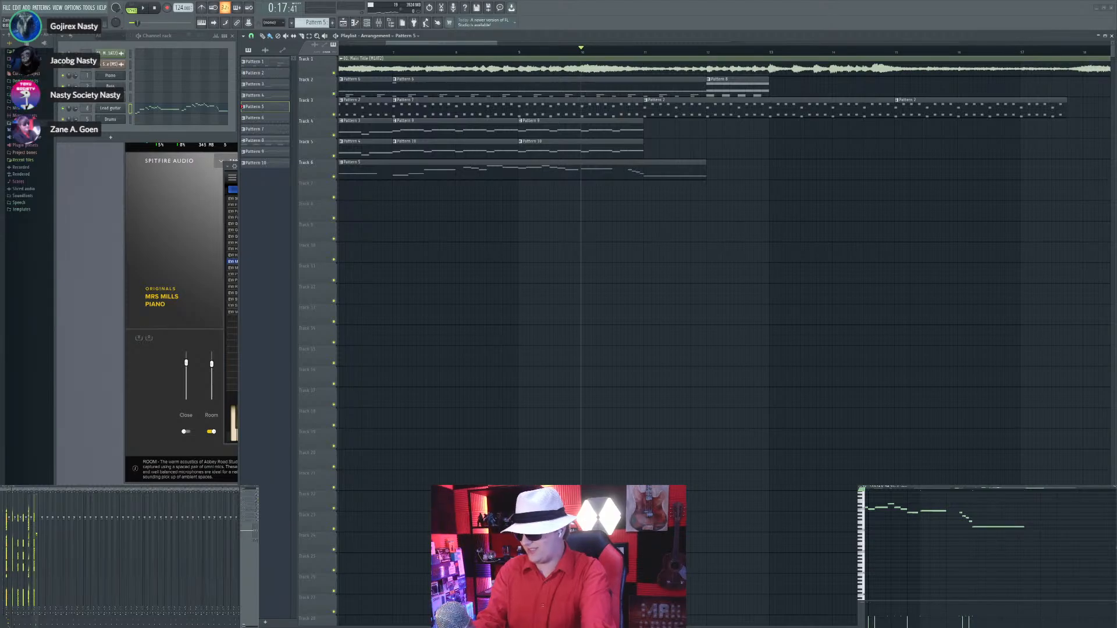
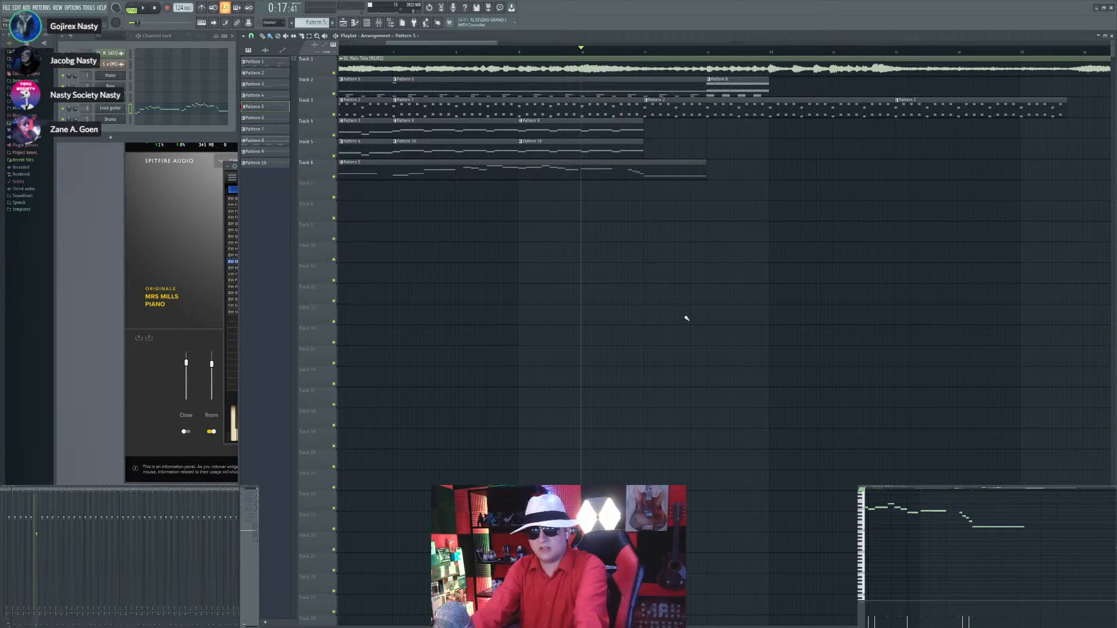
# Step: Copy the two-bar block of clips before bar seven on Tracks 4 and 5 to bar eleven, and repeat it at bar thirteen
pyautogui.scroll(-3, 686, 318)
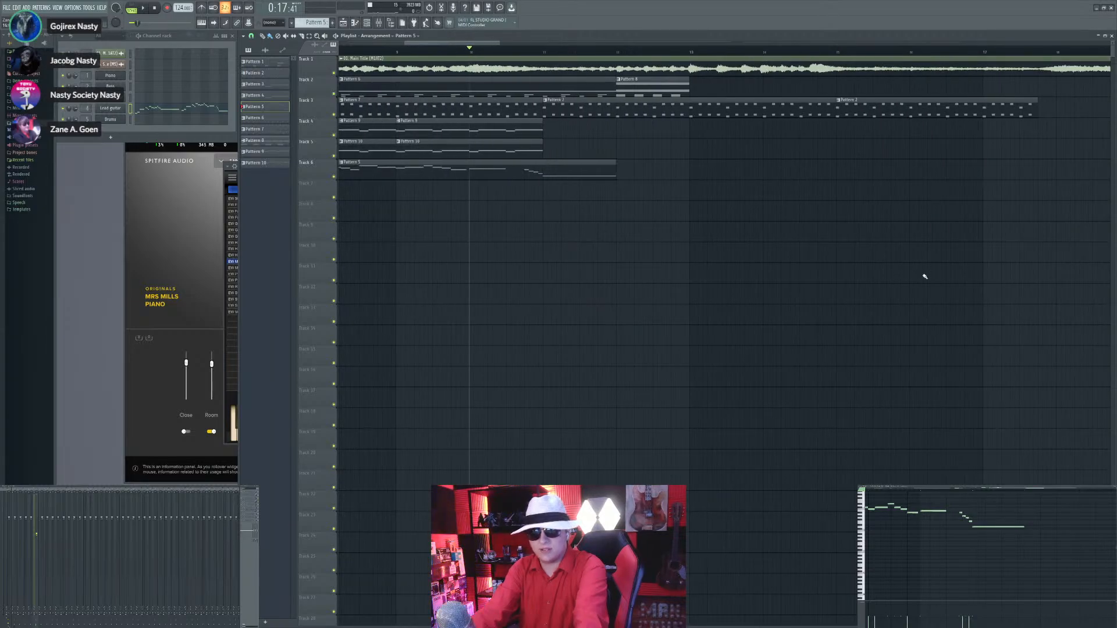
pyautogui.scroll(-4, 676, 264)
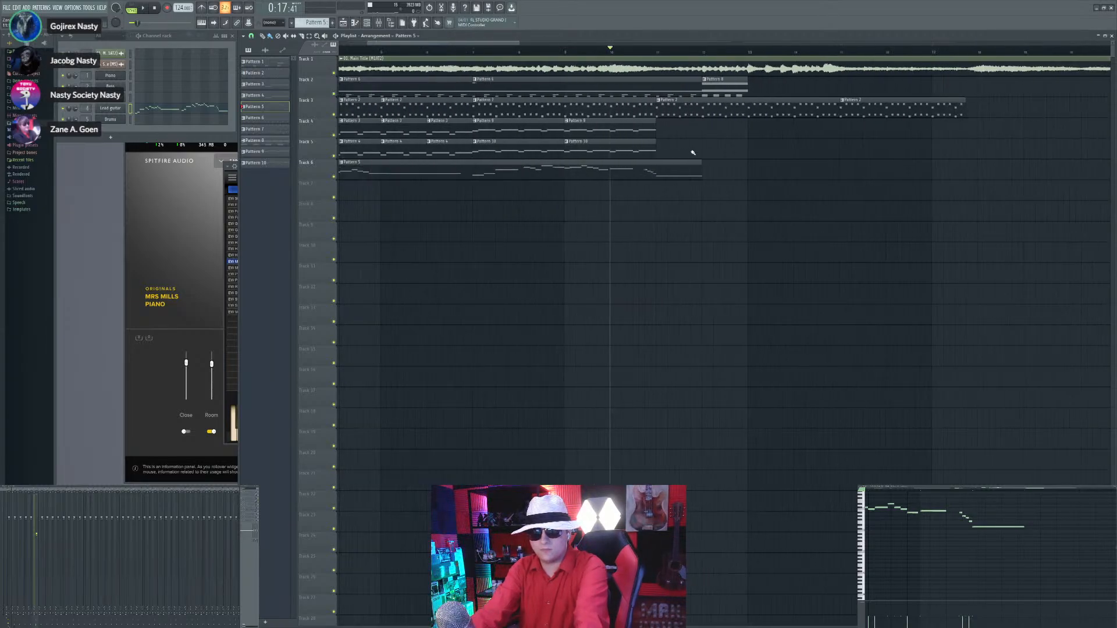
pyautogui.scroll(-2, 539, 148)
pyautogui.moveTo(435, 116); pyautogui.dragTo(487, 155)
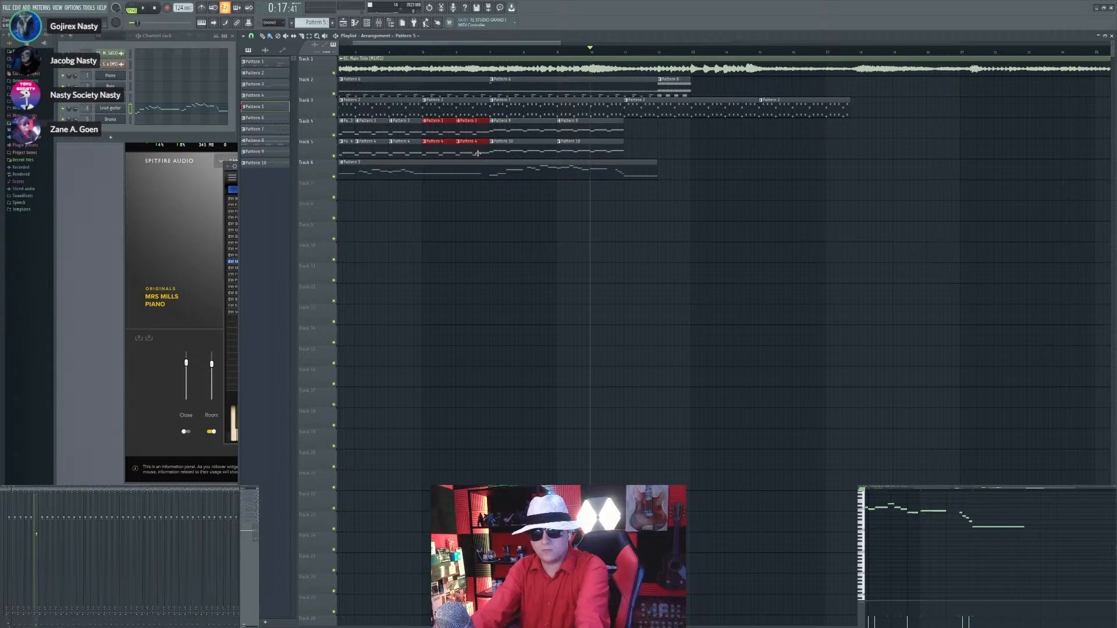
pyautogui.scroll(4, 738, 157)
pyautogui.hotkey('ctrl', 'b')
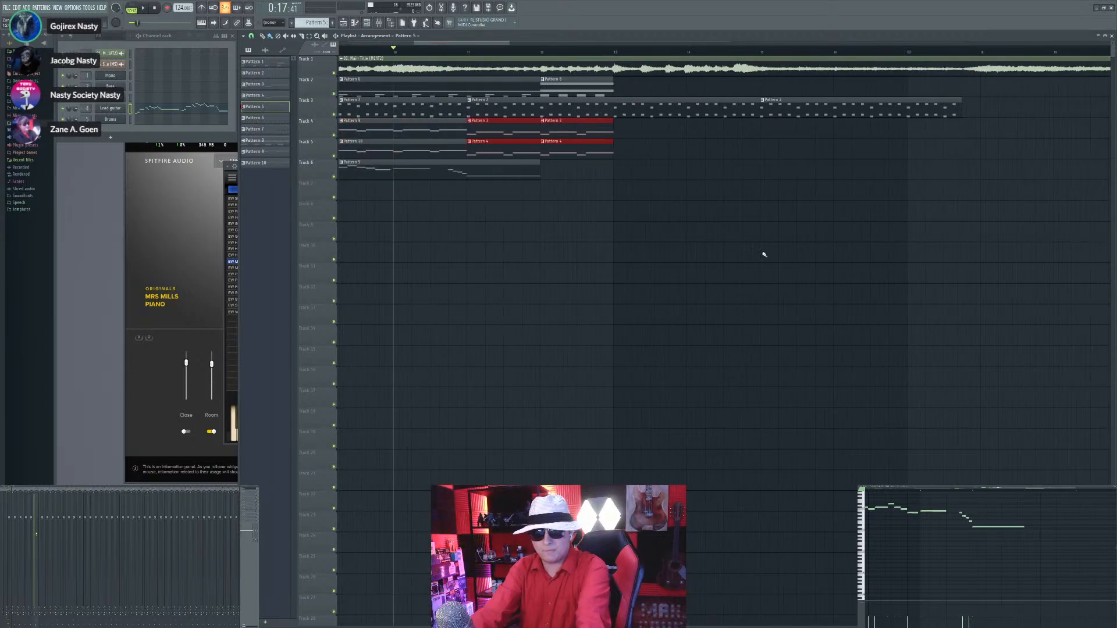
pyautogui.scroll(-2, 701, 207)
pyautogui.scroll(-2, 621, 227)
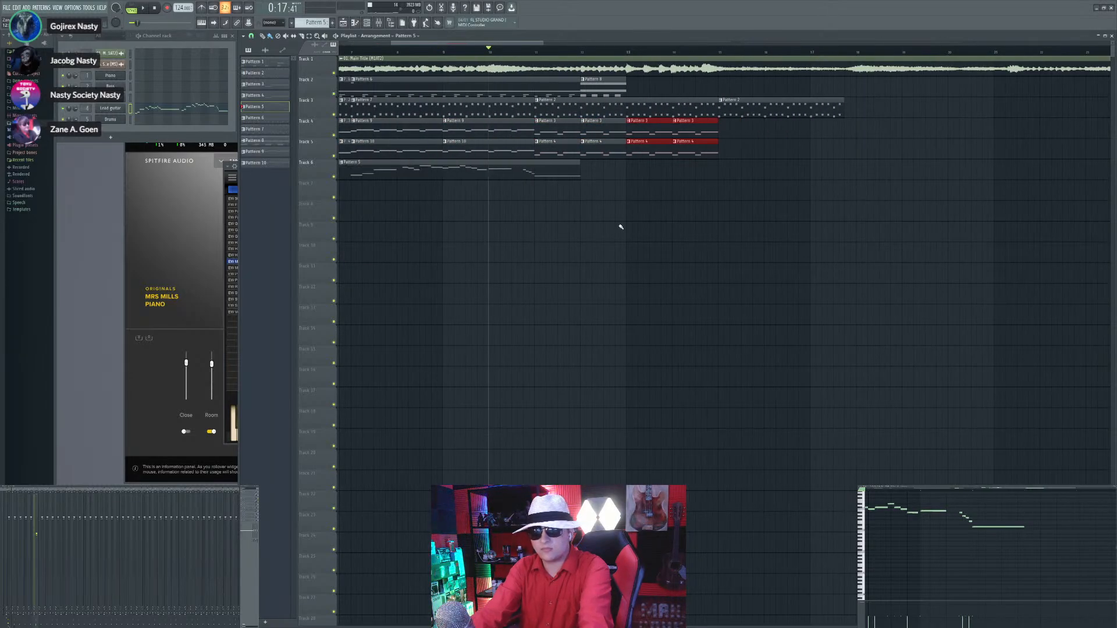
# Step: Repeat the clips on Tracks 4 and 5 through bar seventeen, delete the surplus copies and trim the last pair to end with Track 3
pyautogui.hotkey('ctrl', 'b')
pyautogui.hotkey('ctrl', 'b')
pyautogui.scroll(2, 843, 157)
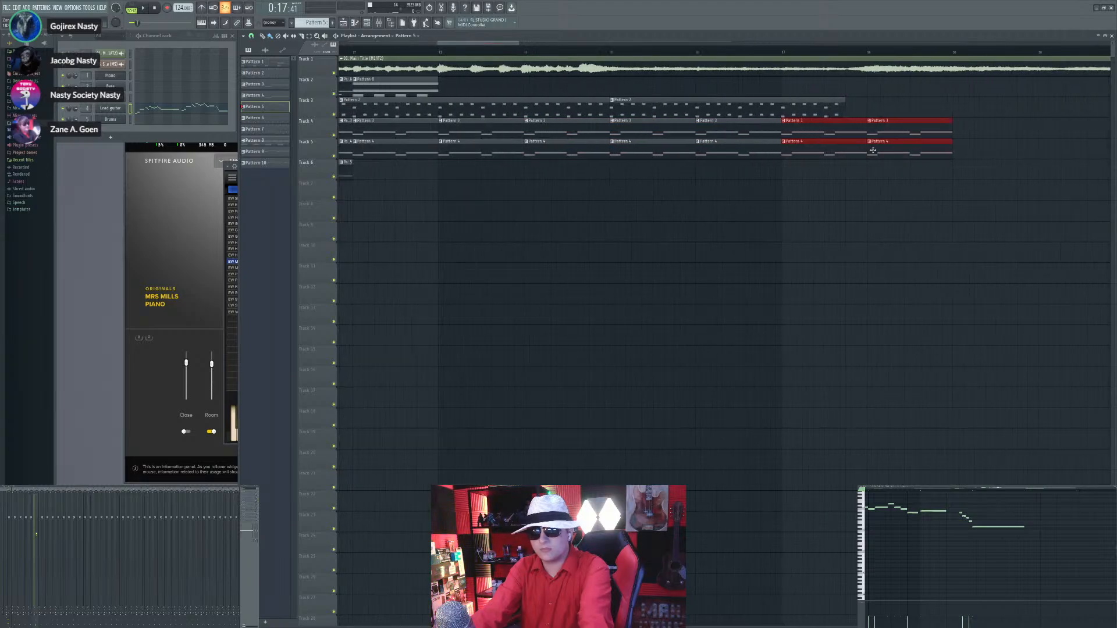
pyautogui.rightClick(907, 133)
pyautogui.rightClick(911, 154)
pyautogui.scroll(2, 885, 129)
pyautogui.moveTo(883, 130); pyautogui.dragTo(851, 152)
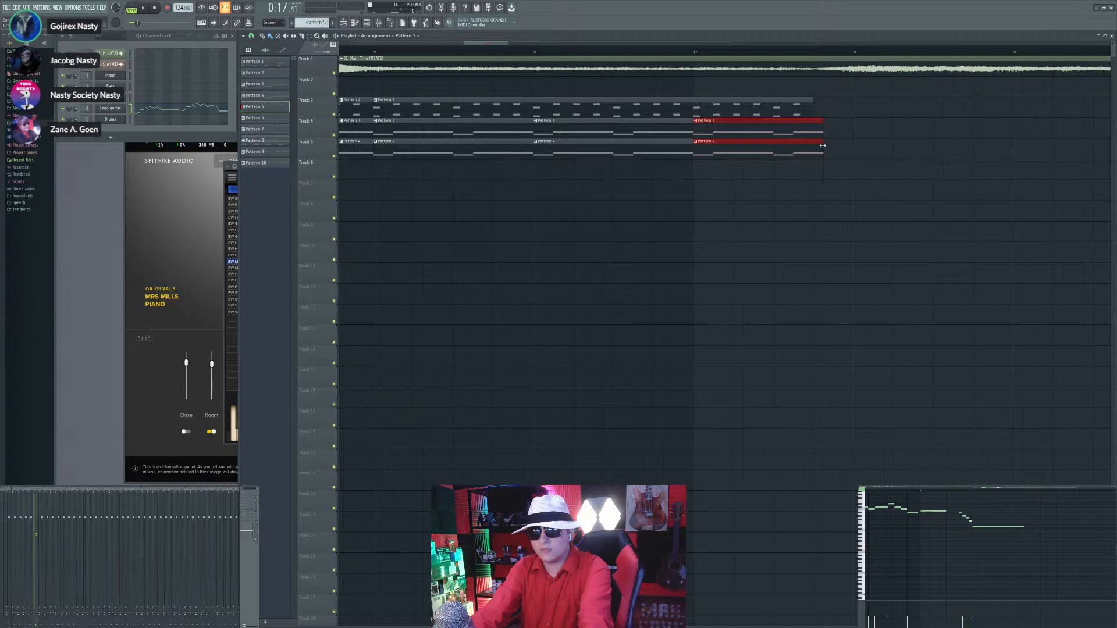
pyautogui.scroll(-4, 862, 140)
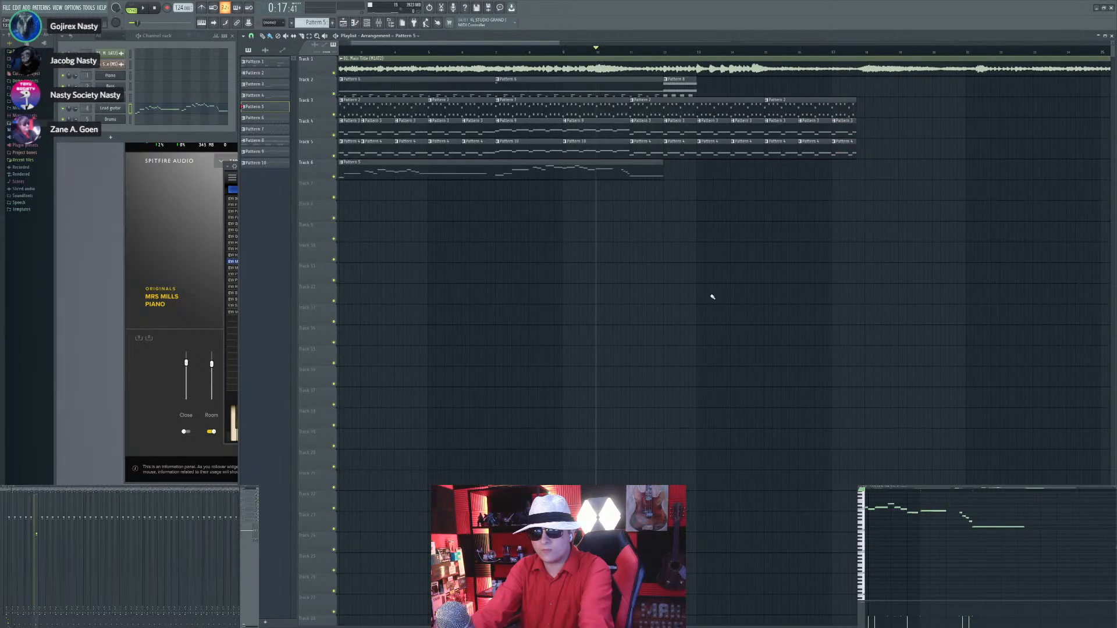
# Step: Play the arrangement from bar nine
pyautogui.scroll(2, 650, 224)
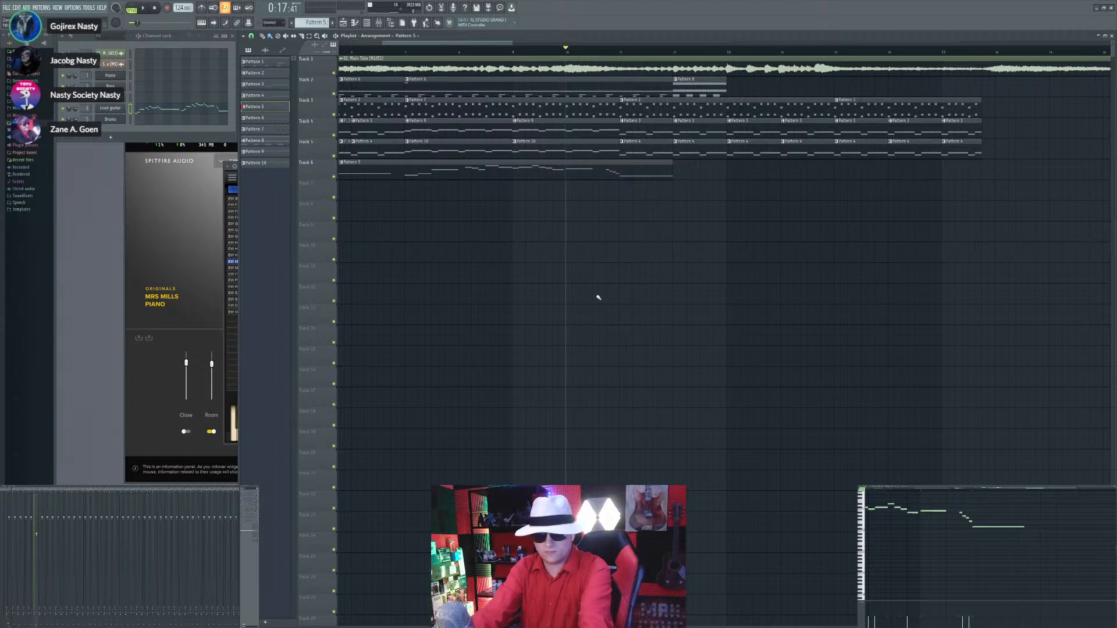
pyautogui.click(513, 51)
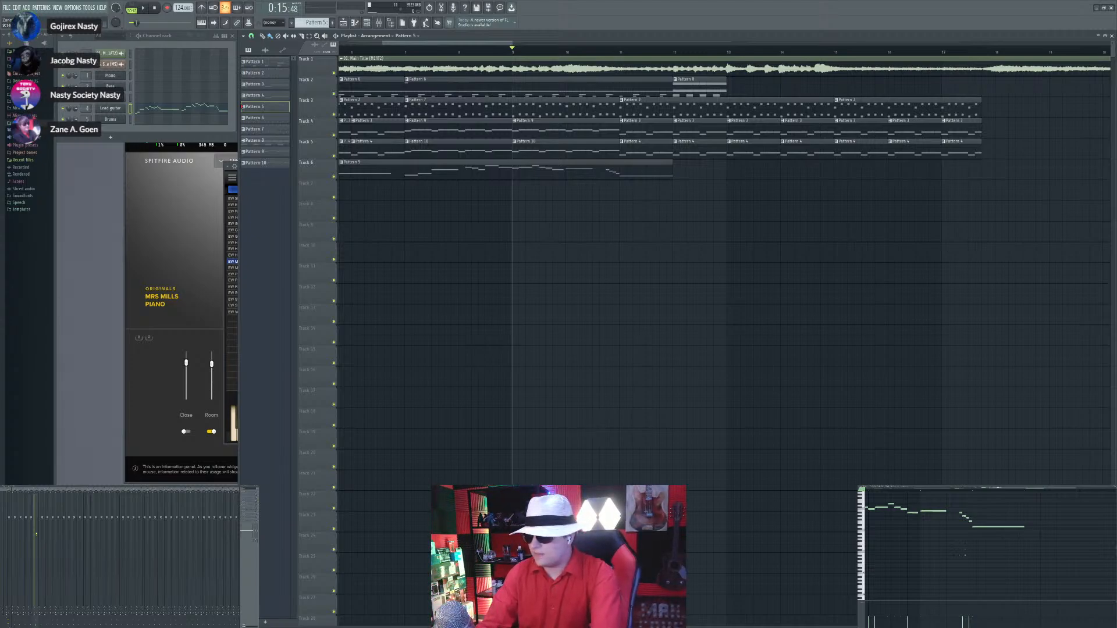
pyautogui.keyDown('ctrl'); pyautogui.scroll(-2, 588, 329); pyautogui.keyUp('ctrl')
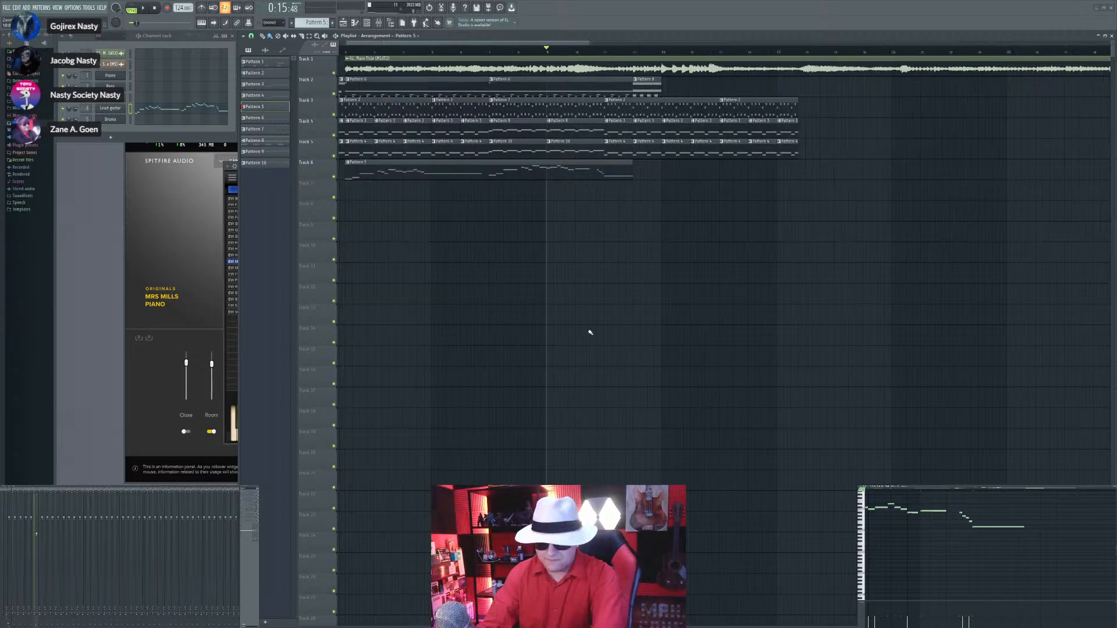
pyautogui.press('space')
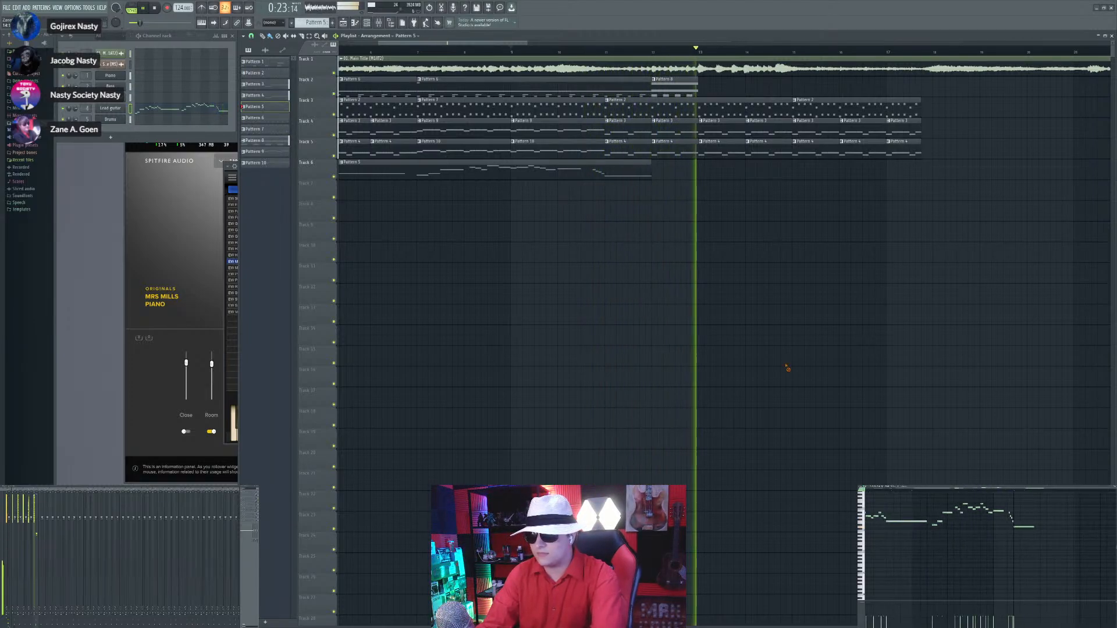
# Step: Create Pattern 11, place its clip on Track 2 at bar thirteen, and play from that bar
pyautogui.scroll(6, 324, 23)
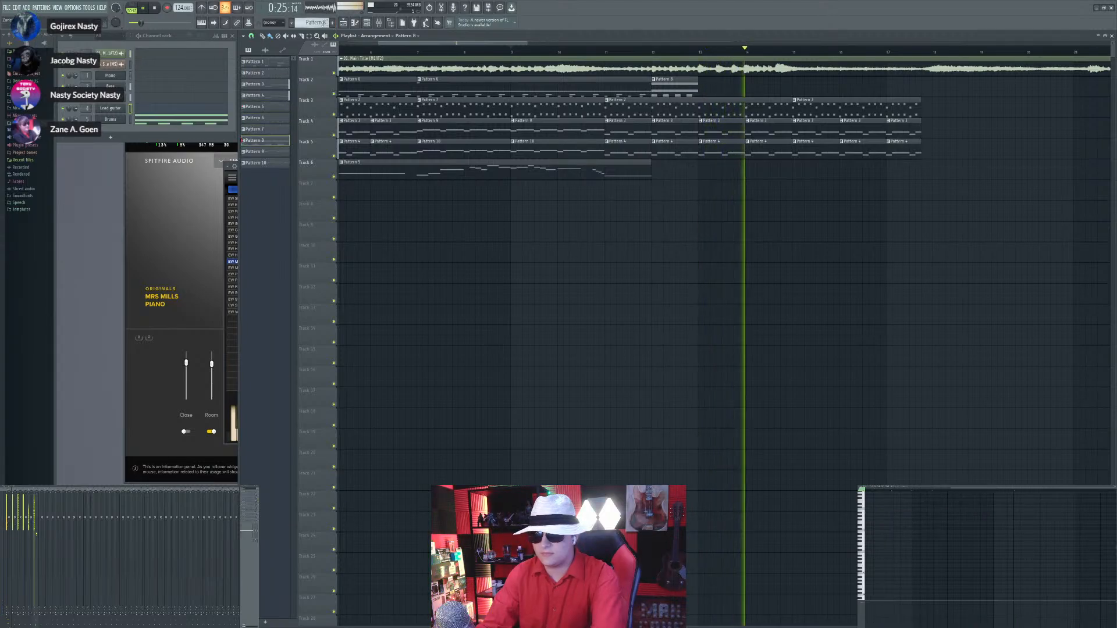
pyautogui.scroll(3, 955, 174)
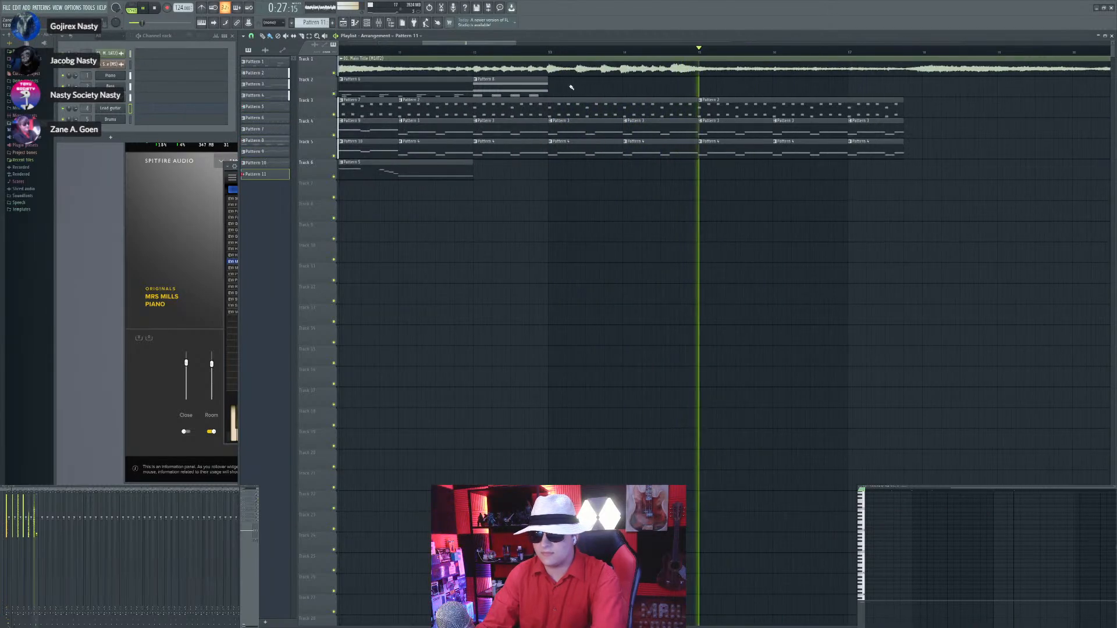
pyautogui.click(553, 91)
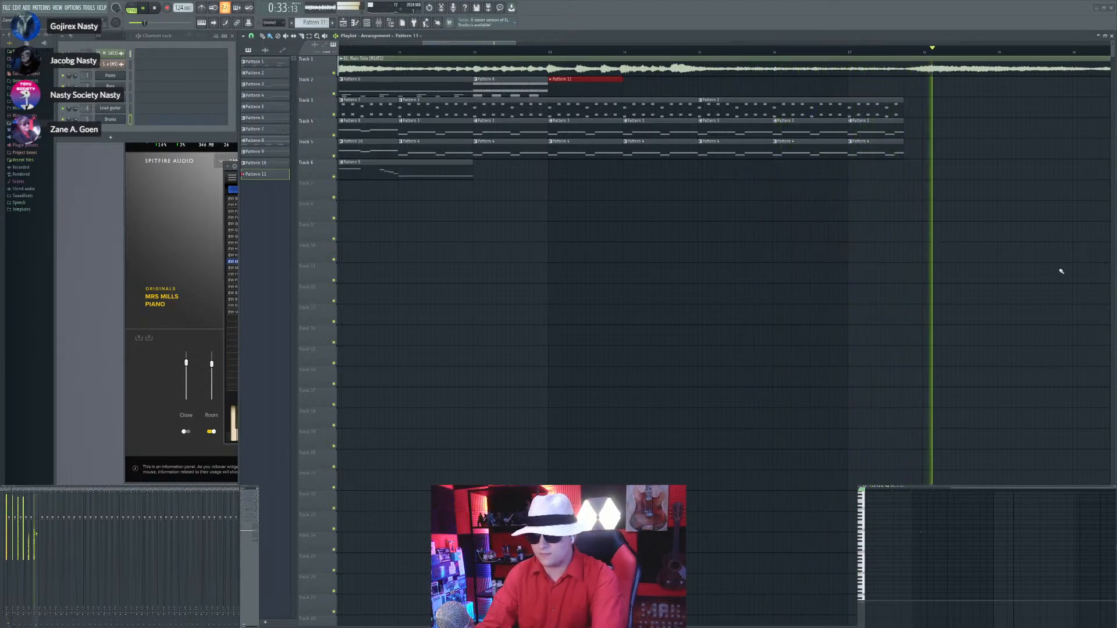
pyautogui.press('space')
pyautogui.click(550, 54)
pyautogui.press('space')
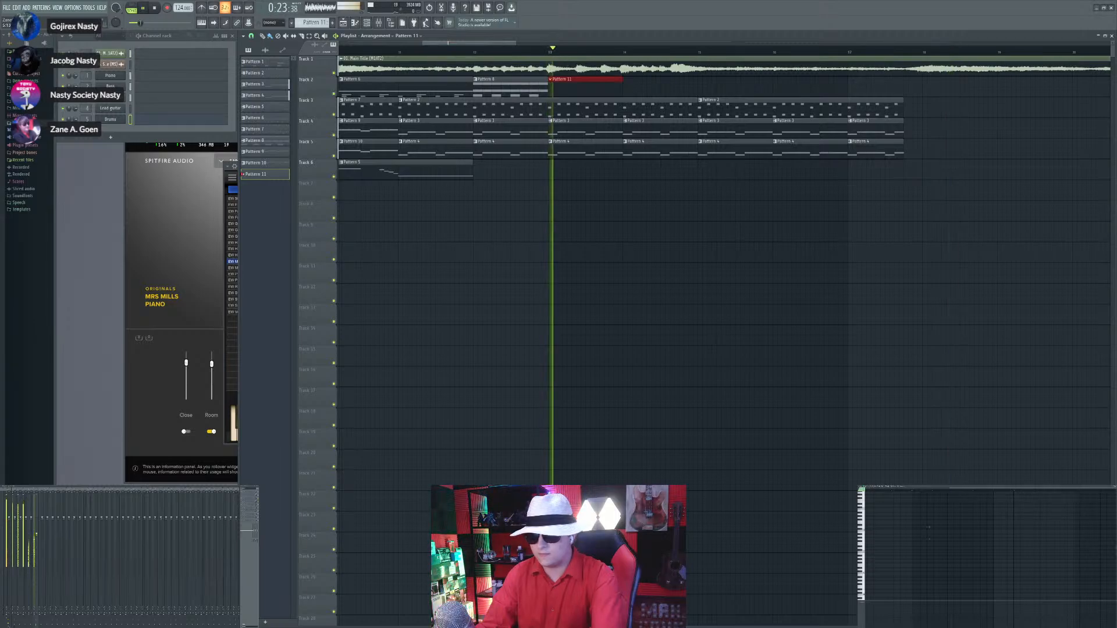
# Step: Draw three drum notes of one pitch in Pattern 11, two short and one longer, and play them against the reference from bar thirteen
pyautogui.press('space')
pyautogui.click(875, 532)
pyautogui.rightClick(874, 532)
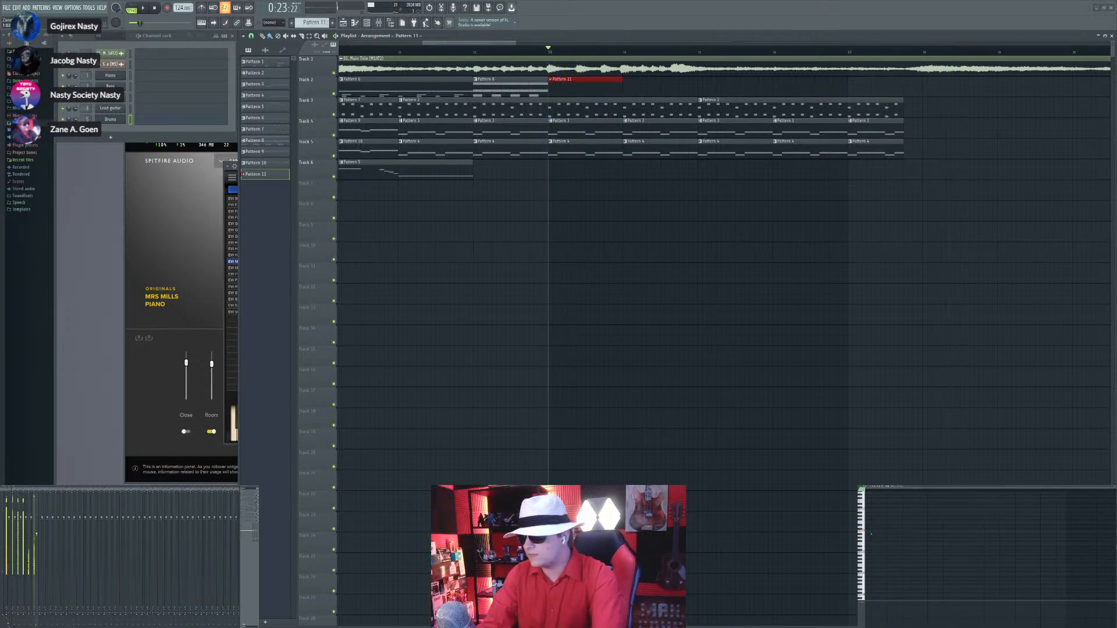
pyautogui.moveTo(874, 540); pyautogui.dragTo(874, 524)
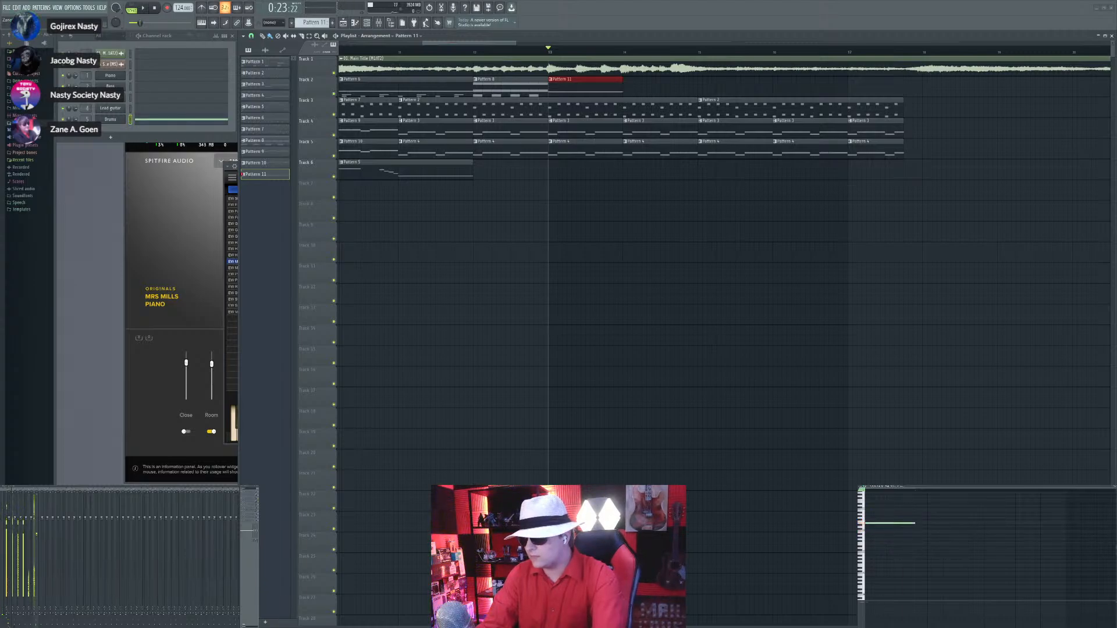
pyautogui.press('space')
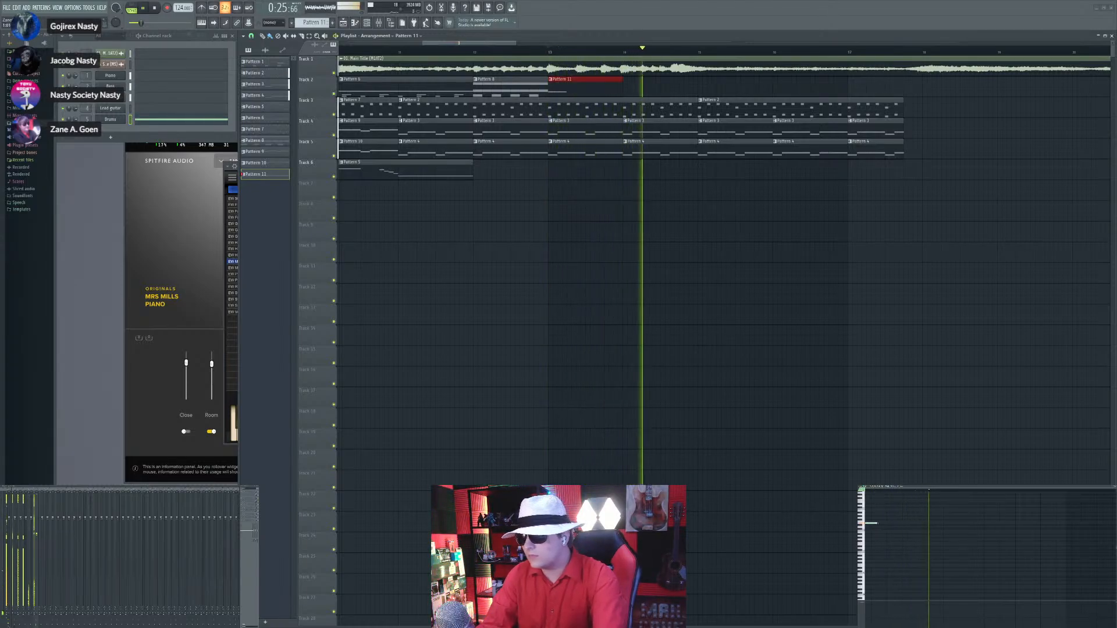
pyautogui.press('space')
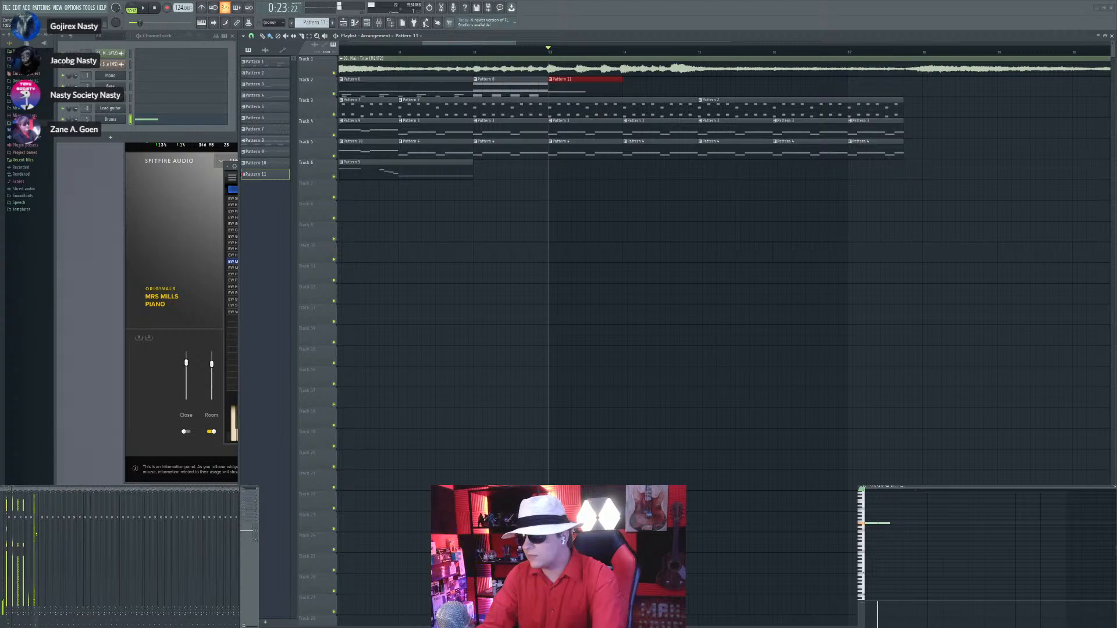
pyautogui.press('space')
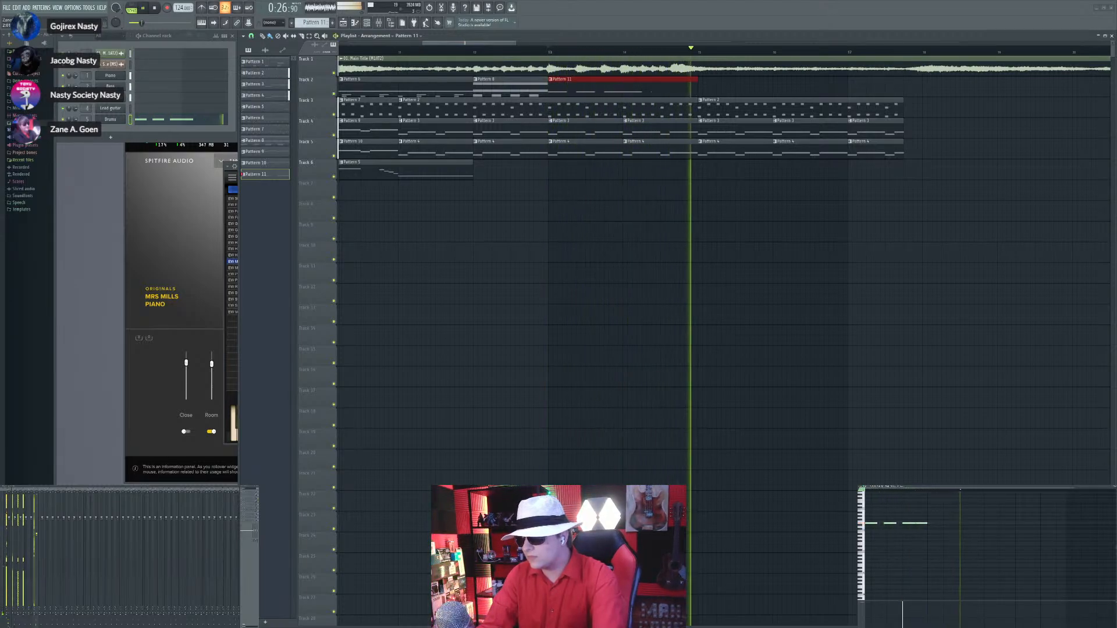
# Step: Check the drum notes in Pattern 6, move Pattern 11's three notes to a lower pitch, and play from bar thirteen
pyautogui.keyDown('ctrl'); pyautogui.click(689, 268); pyautogui.keyUp('ctrl')
pyautogui.scroll(-2, 642, 225)
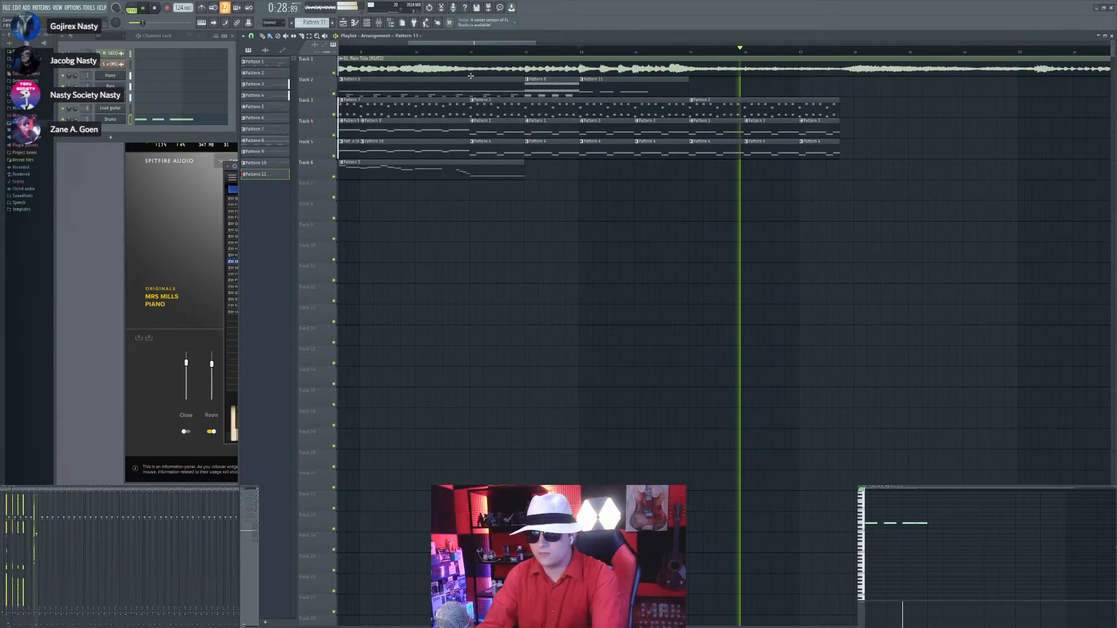
pyautogui.click(472, 82)
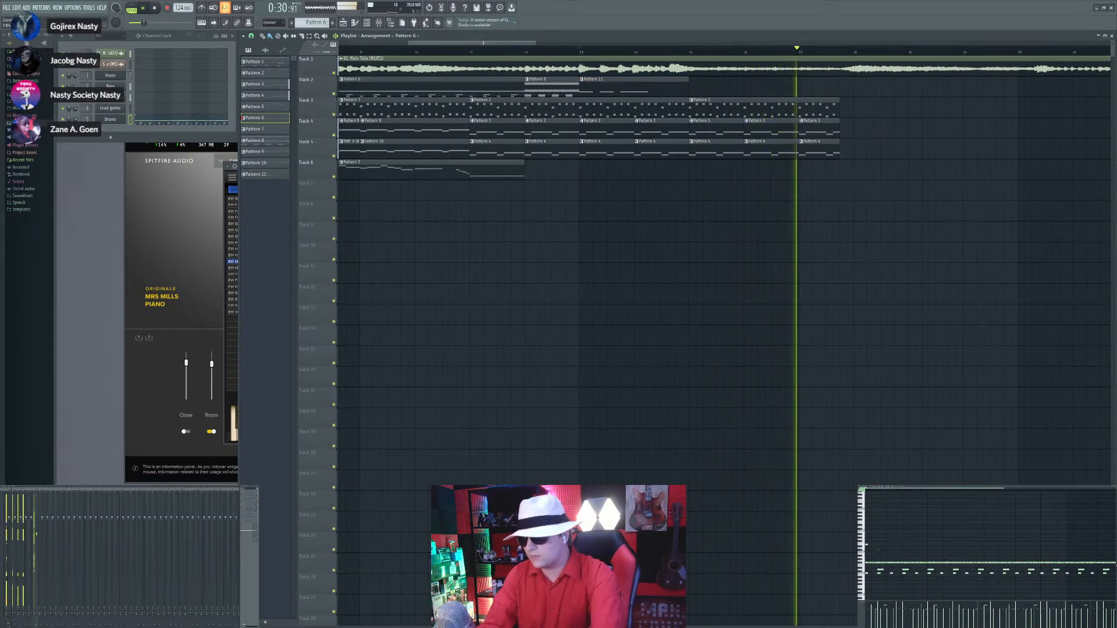
pyautogui.click(600, 82)
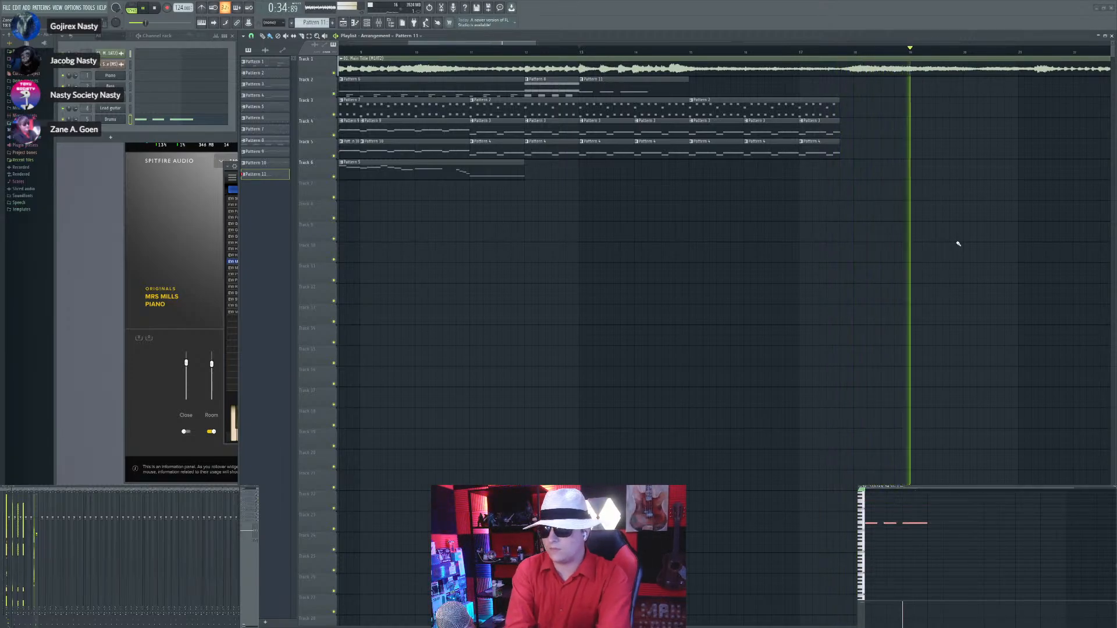
pyautogui.press('space')
pyautogui.press('space')
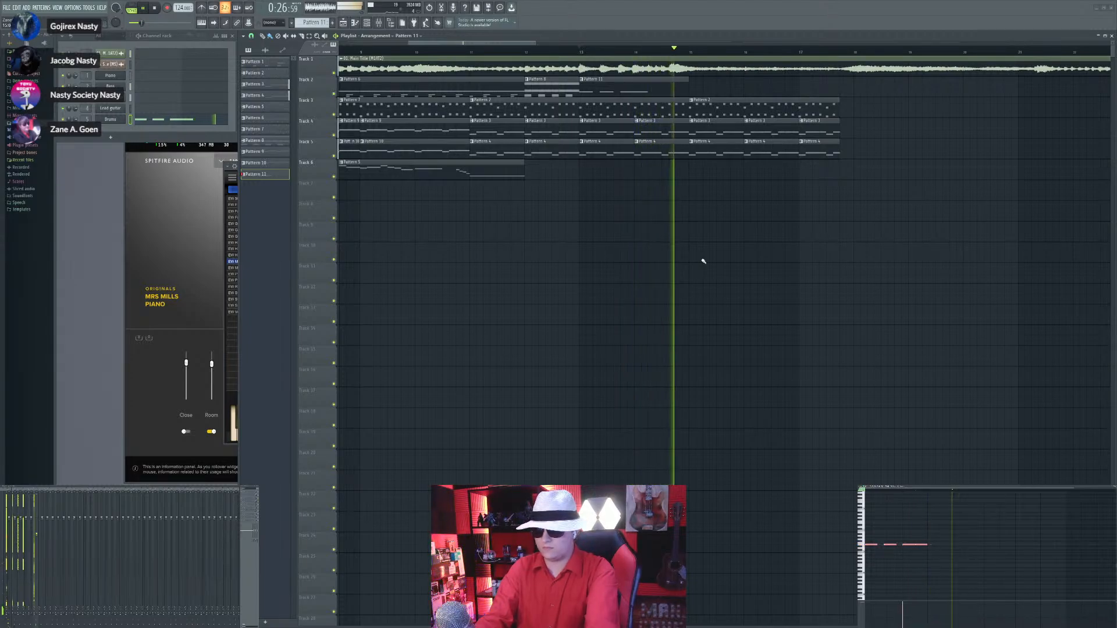
pyautogui.press('space')
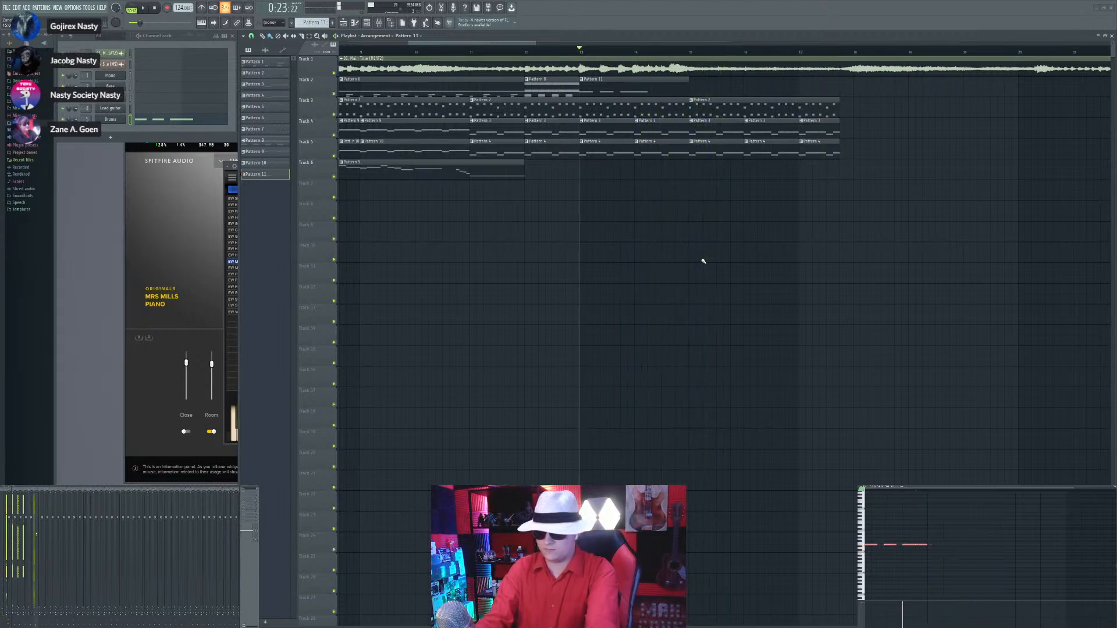
# Step: Using Pattern 6 as reference, add three short low drum notes beneath the existing hits in Pattern 11, and play the result
pyautogui.click(457, 86)
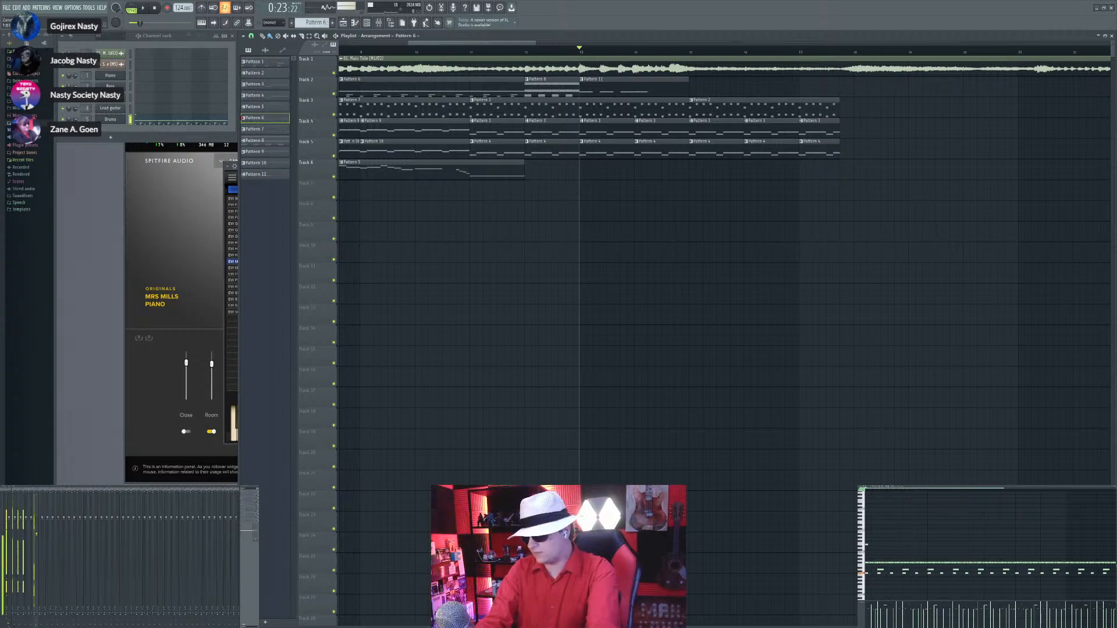
pyautogui.click(634, 91)
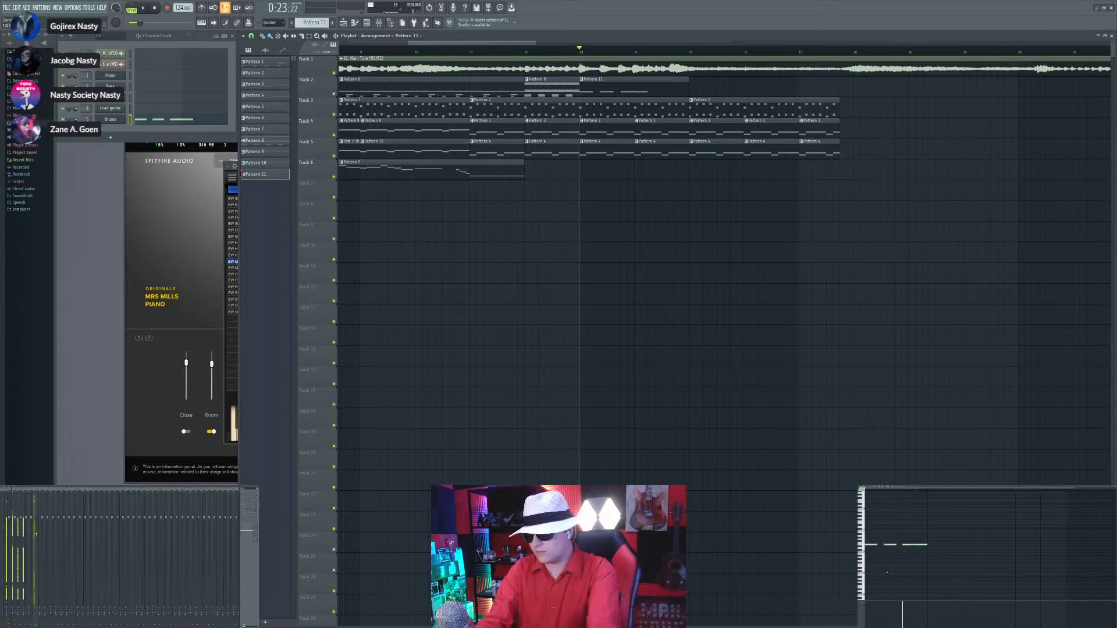
pyautogui.press('space')
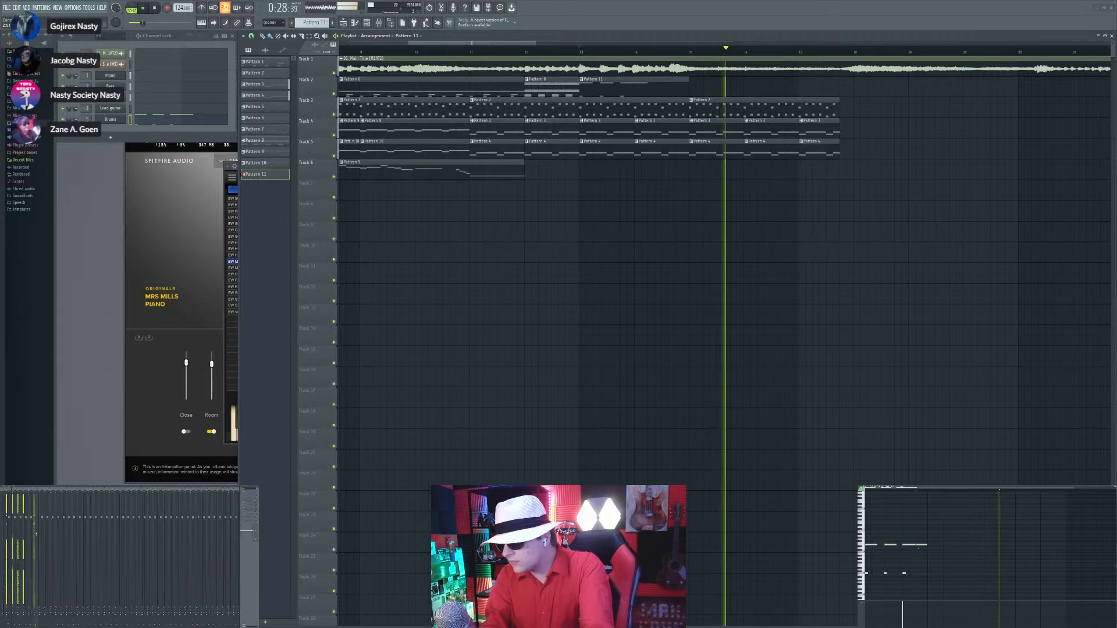
# Step: Shorten the Pattern 11 clip to one bar, place Pattern 6 on Track 2 from bar fourteen to bar eighteen, and play from bar thirteen
pyautogui.click(502, 89)
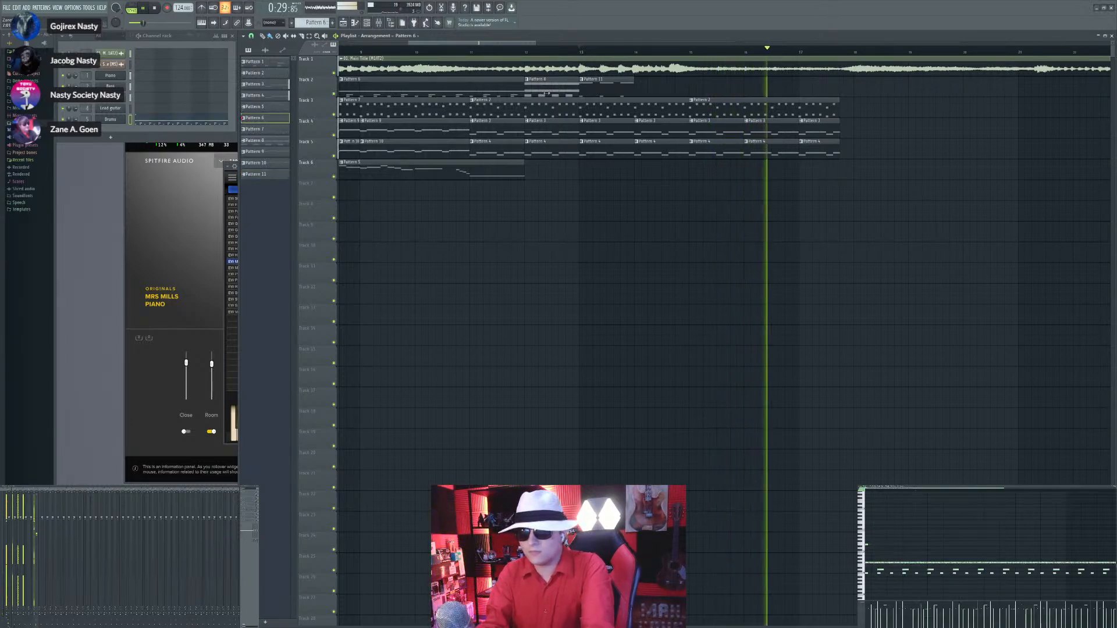
pyautogui.click(636, 93)
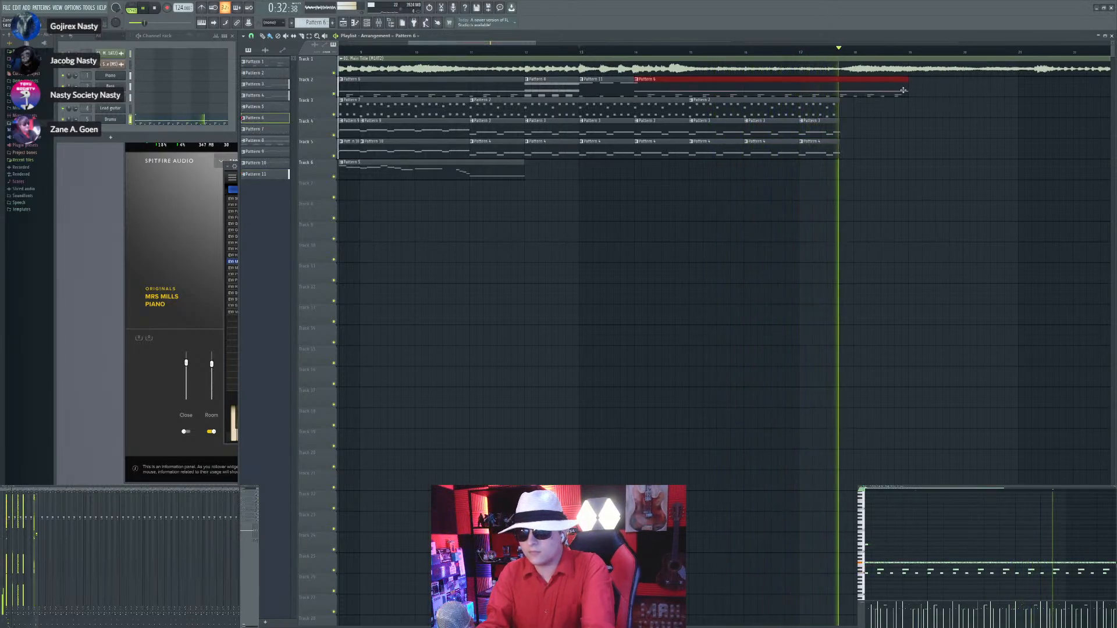
pyautogui.press('space')
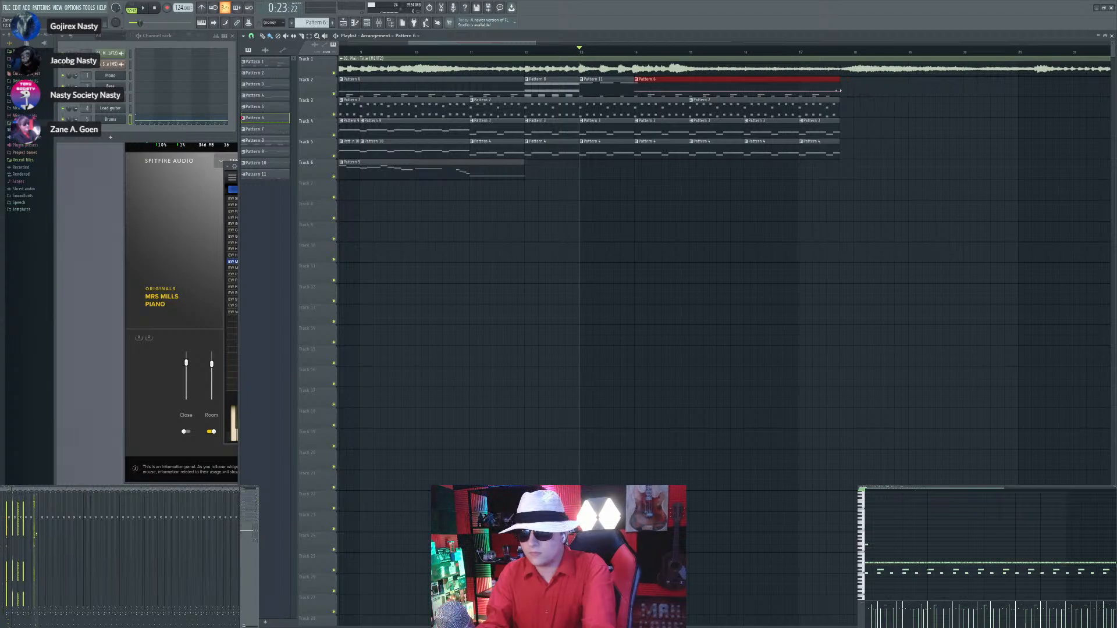
pyautogui.moveTo(840, 91); pyautogui.dragTo(852, 91)
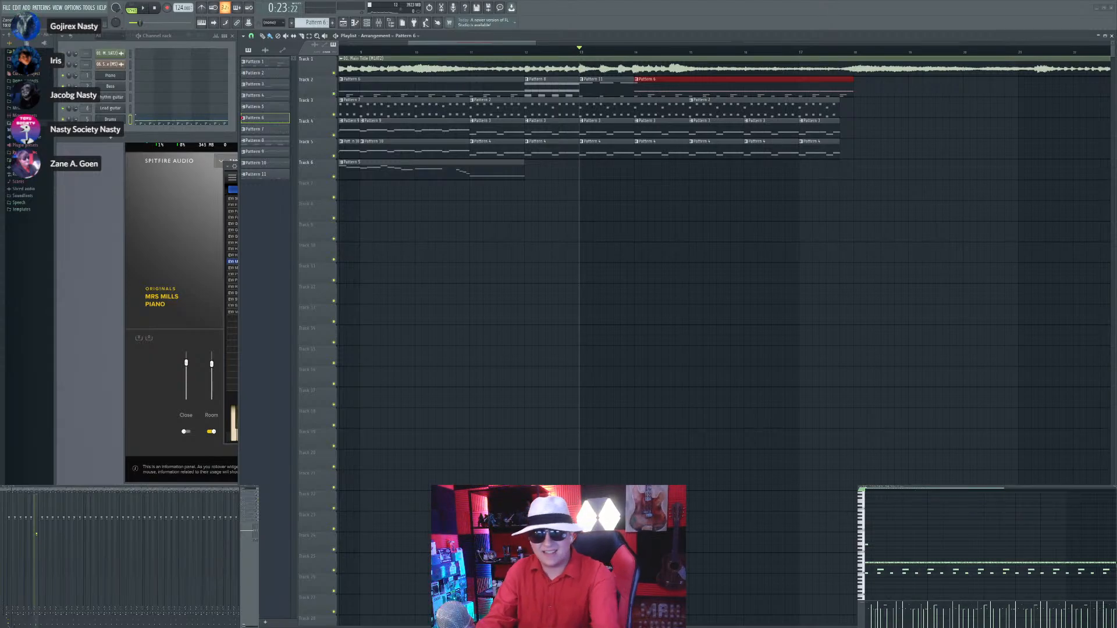
pyautogui.press('space')
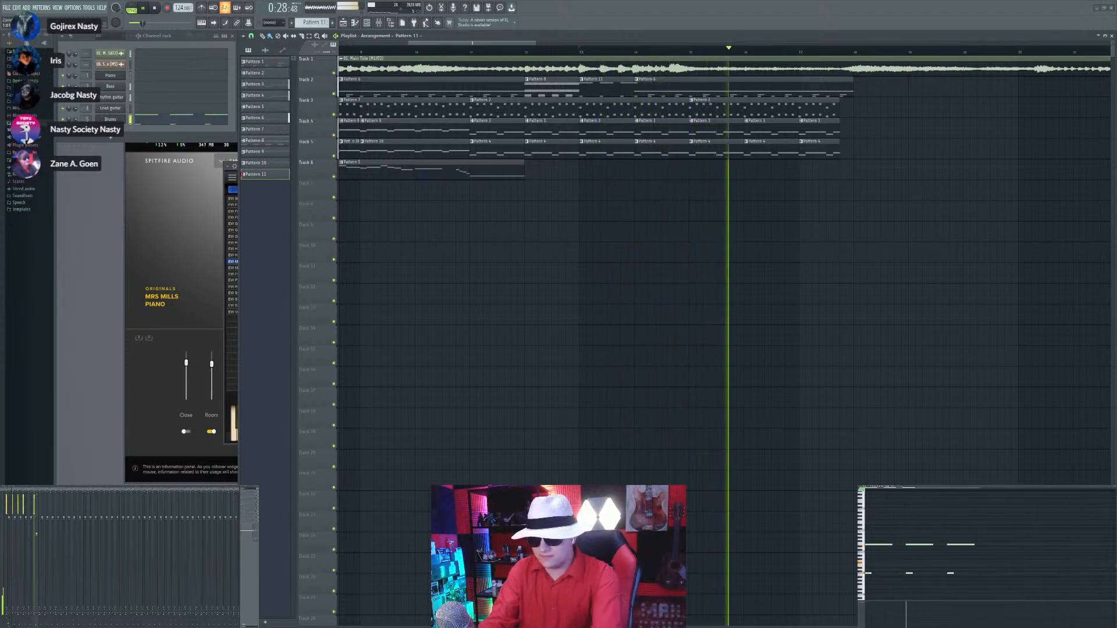
# Step: Trim the Track 2 Pattern 6 clip to Track 3's end, place a new Pattern 12 there with one drum note, and play from bar thirteen
pyautogui.scroll(-3, 594, 312)
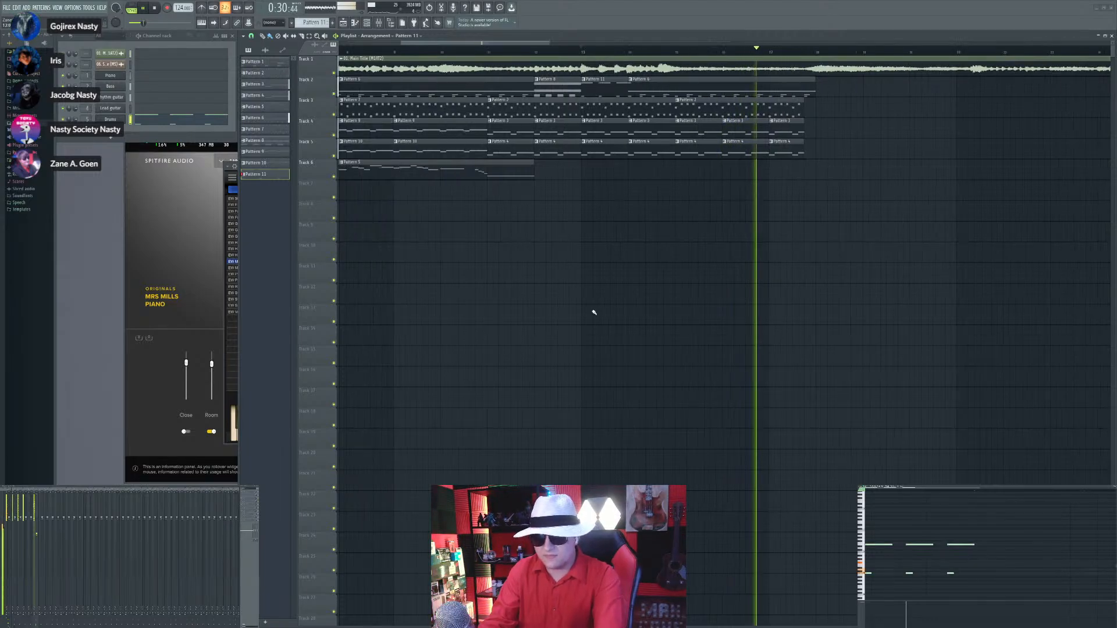
pyautogui.scroll(4, 638, 258)
pyautogui.scroll(3, 911, 105)
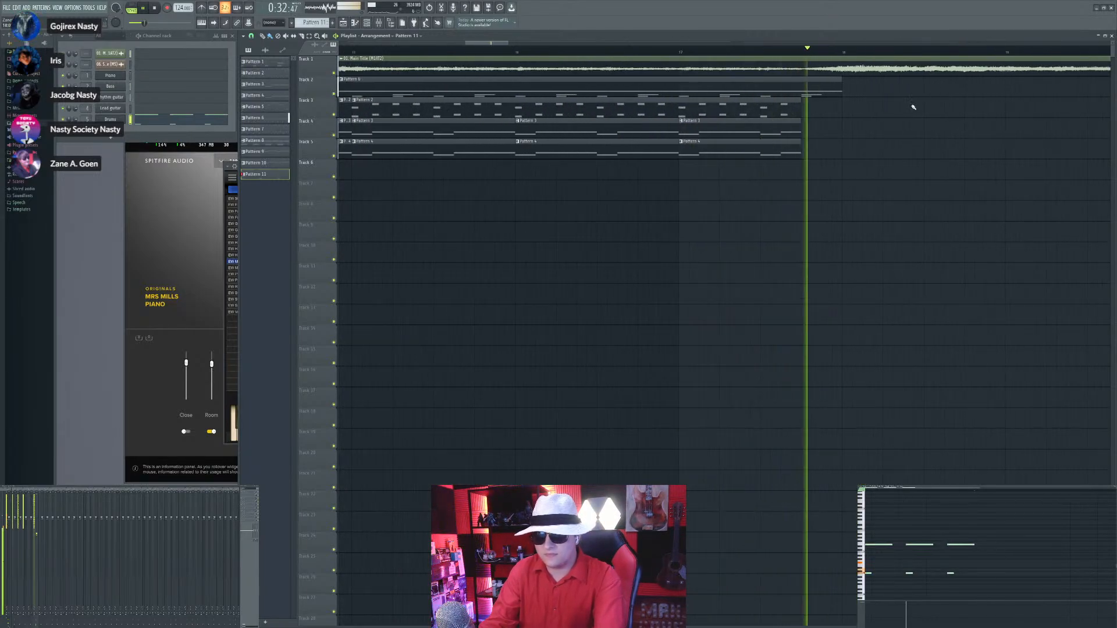
pyautogui.press('space')
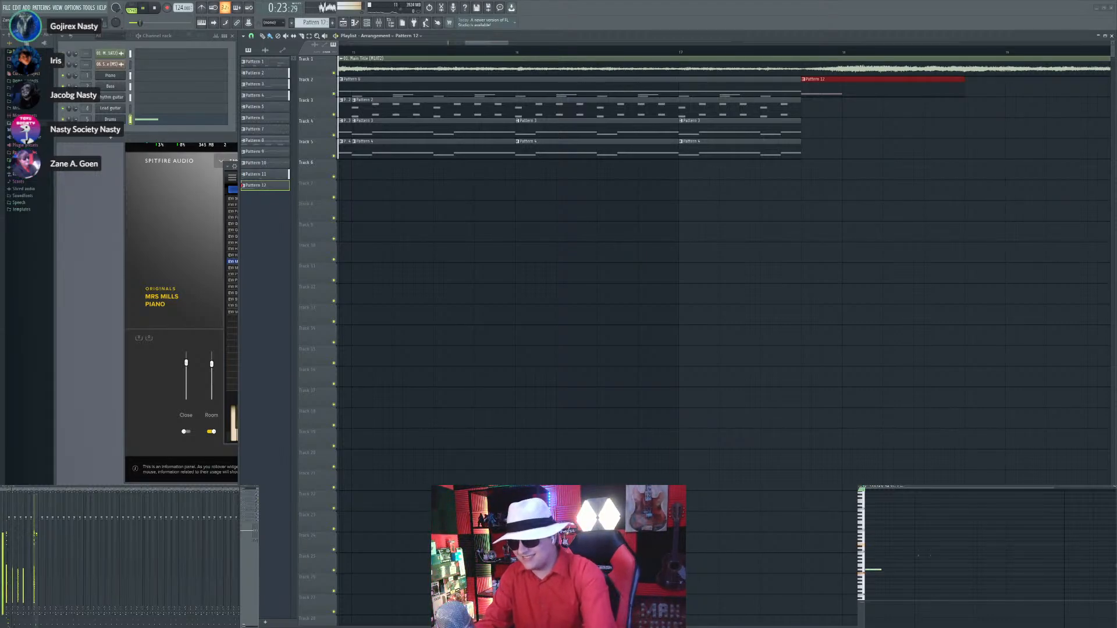
pyautogui.scroll(-3, 911, 256)
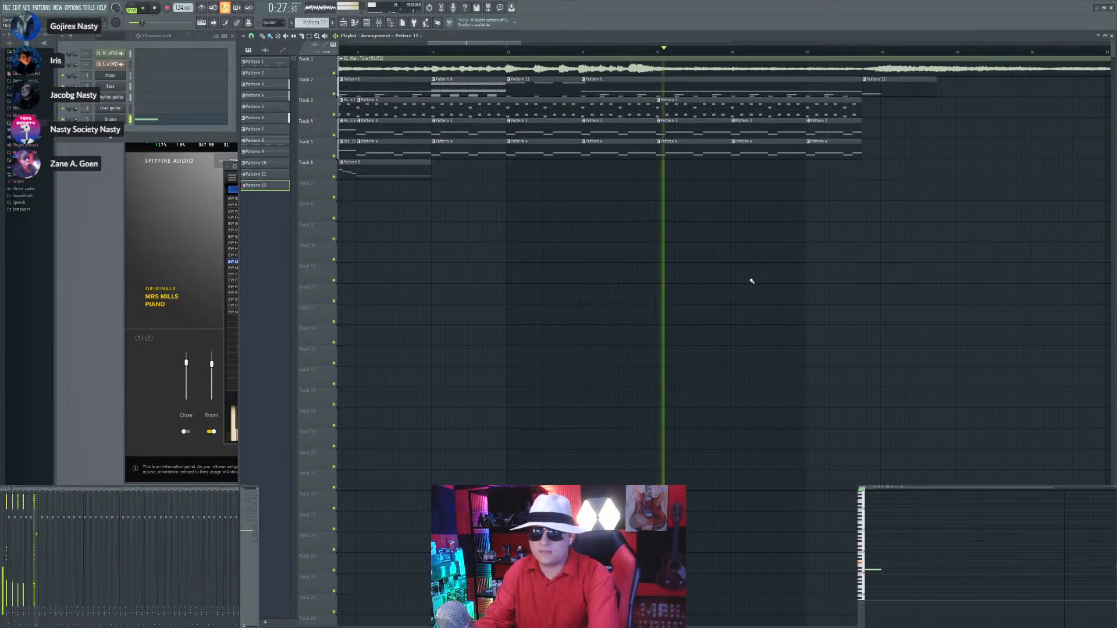
pyautogui.scroll(-2, 751, 281)
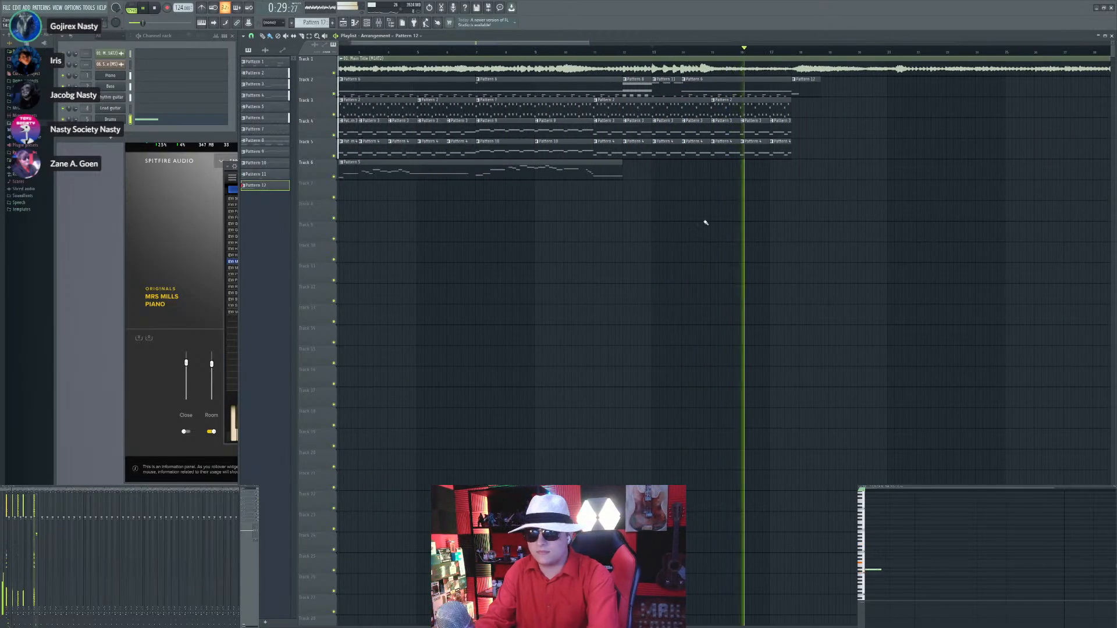
pyautogui.scroll(1, 765, 229)
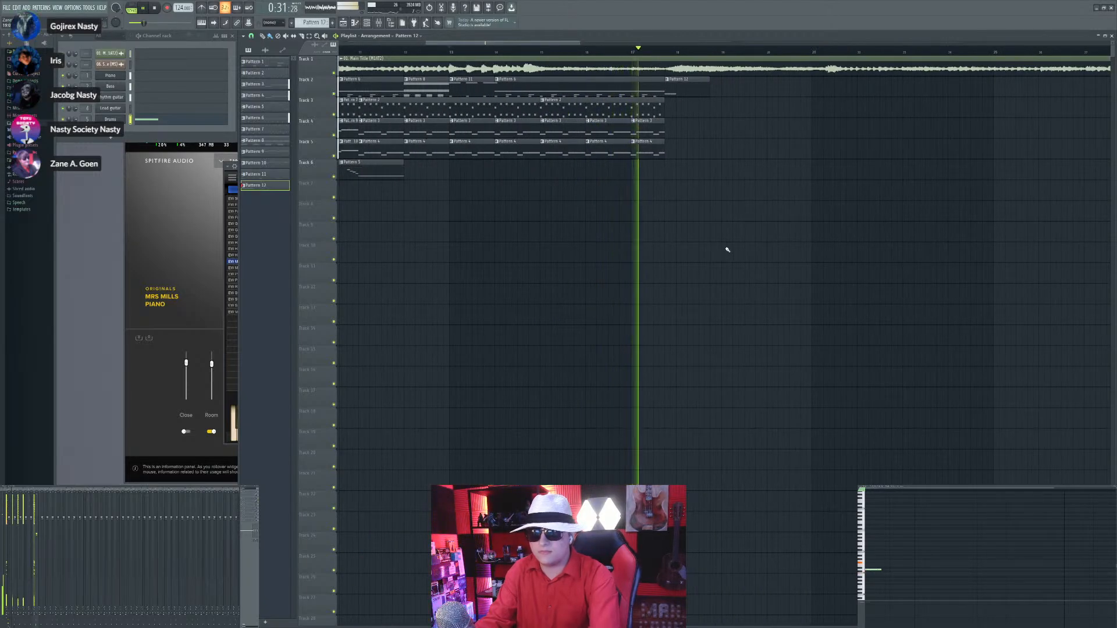
# Step: Create Pattern 13, place it on Track 4 at bar eighteen, and fill it with descending rhythm guitar notes while playing the reference
pyautogui.scroll(2, 655, 235)
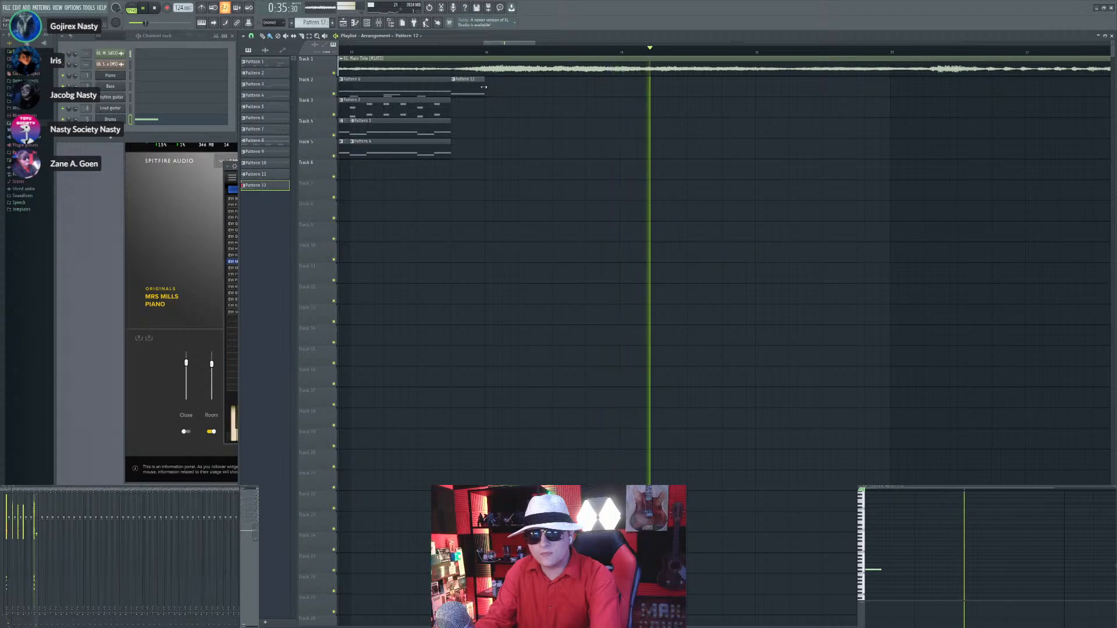
pyautogui.click(332, 23)
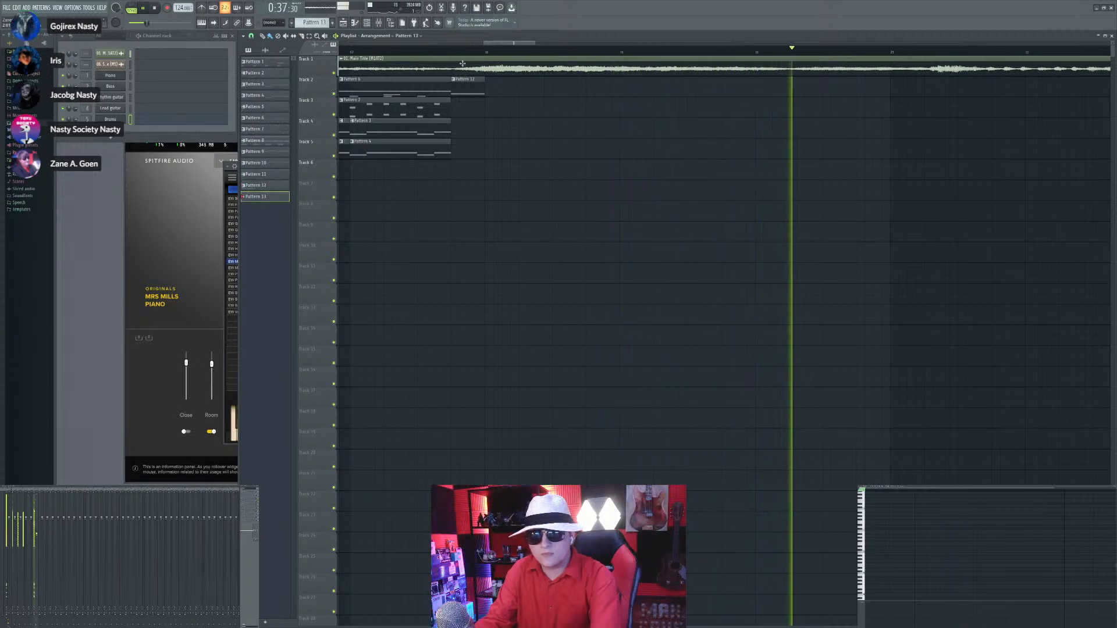
pyautogui.click(492, 129)
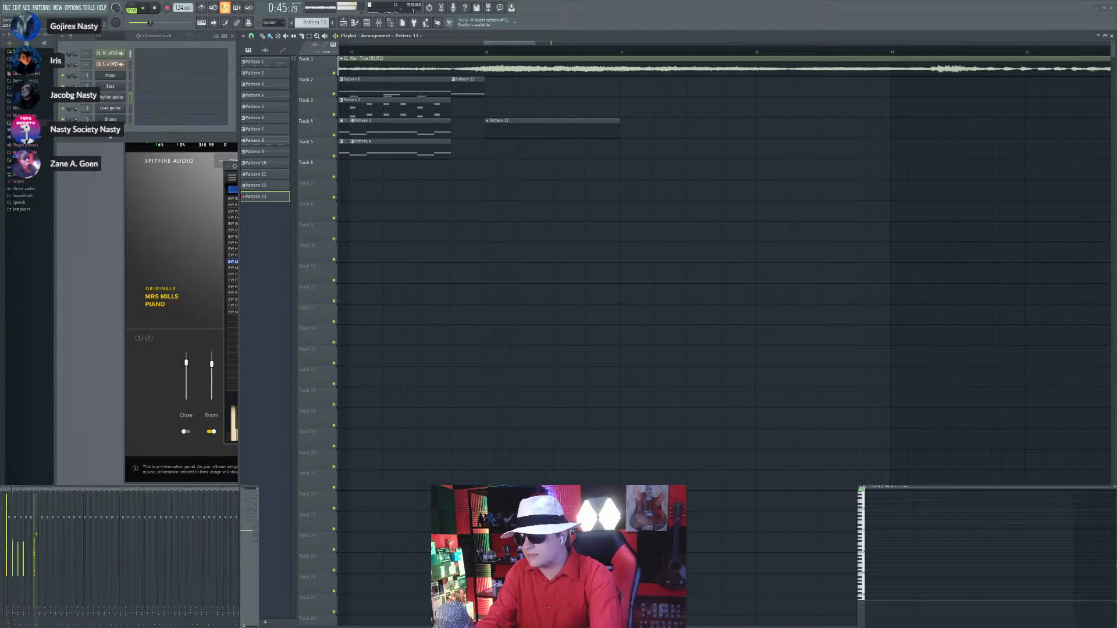
pyautogui.click(490, 52)
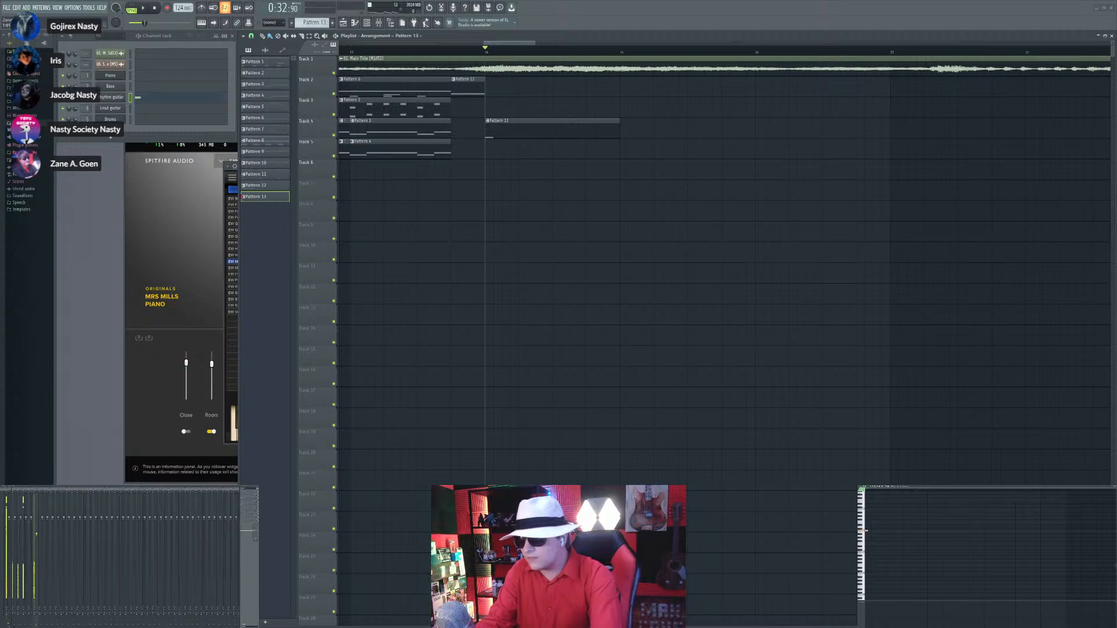
pyautogui.press('space')
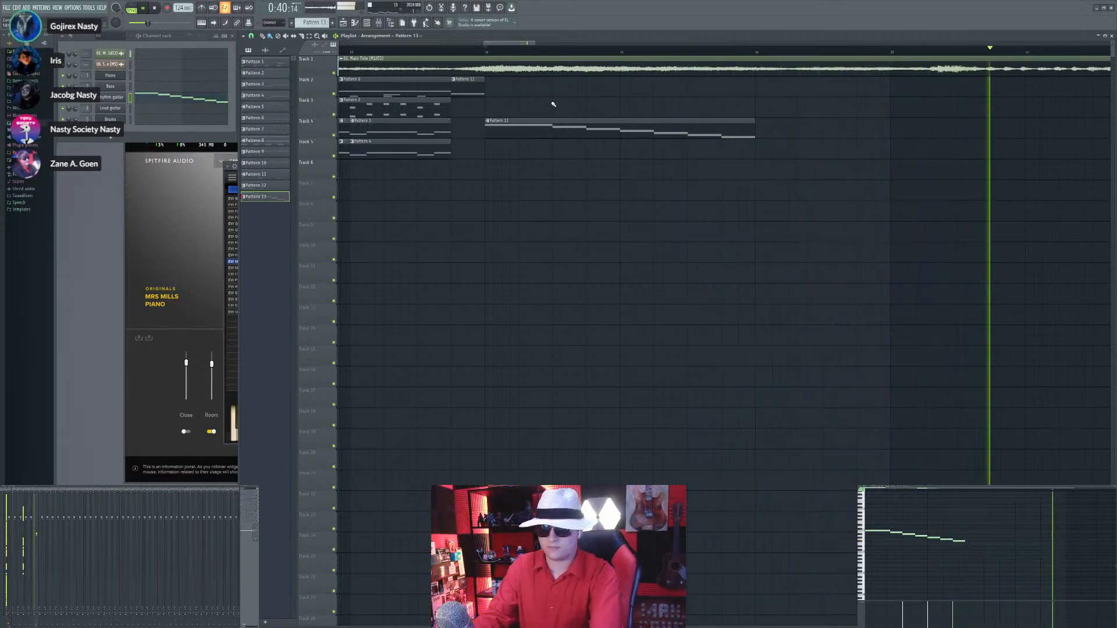
# Step: Move the Main Title audio clip on Track 1 to Pattern 13's start at bar eighteen, align it closely, and play it
pyautogui.scroll(-3, 633, 118)
pyautogui.scroll(-4, 633, 118)
pyautogui.scroll(3, 349, 93)
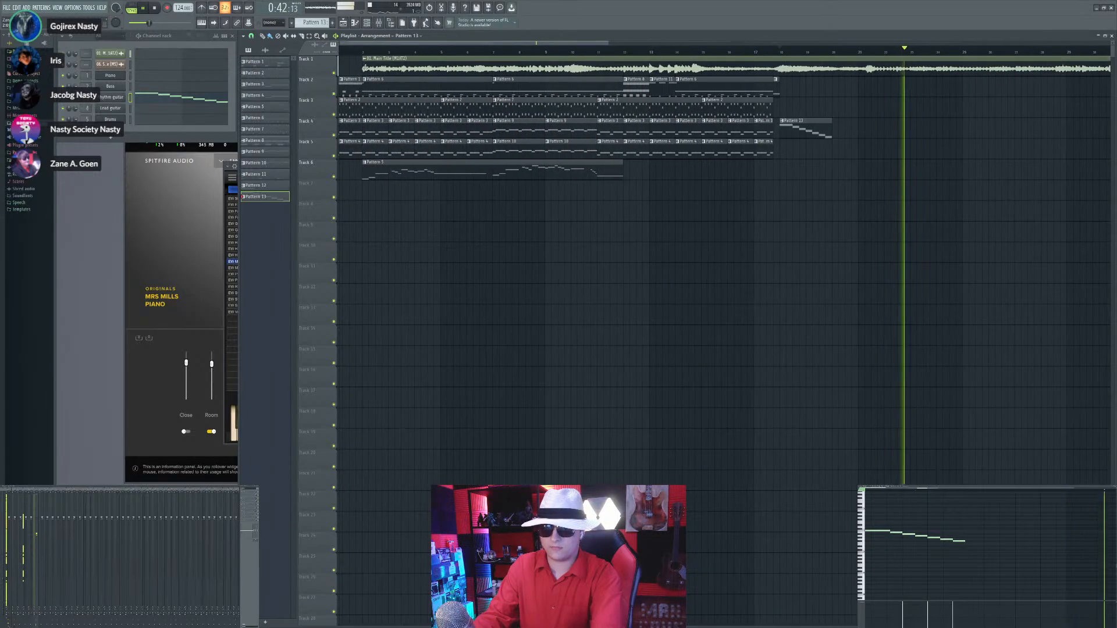
pyautogui.moveTo(364, 69); pyautogui.dragTo(781, 88)
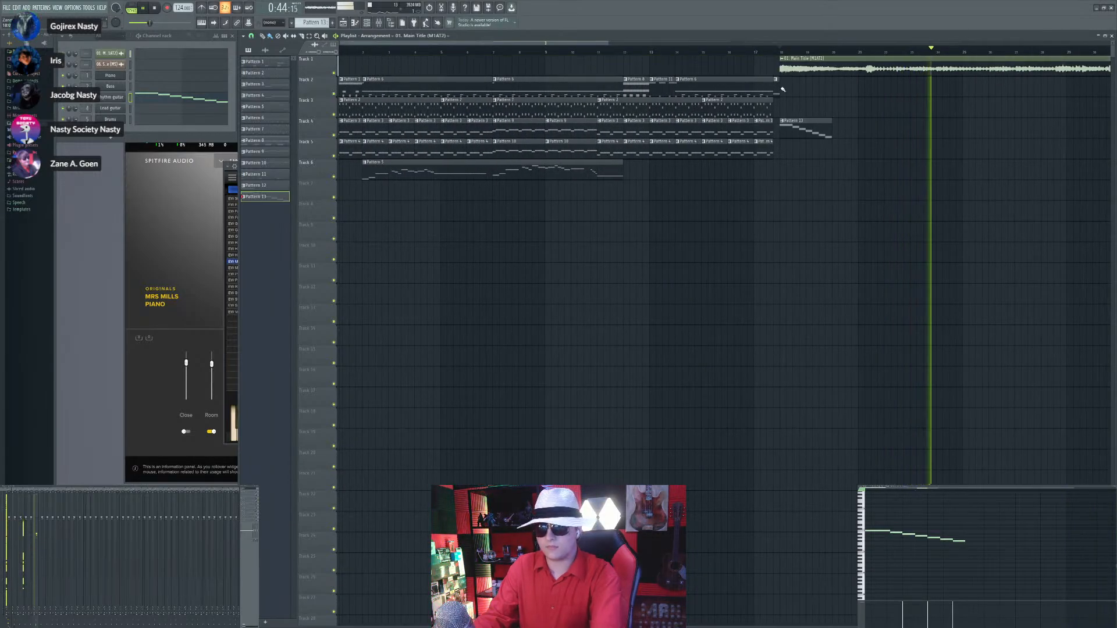
pyautogui.scroll(3, 781, 88)
pyautogui.click(768, 65)
pyautogui.click(769, 53)
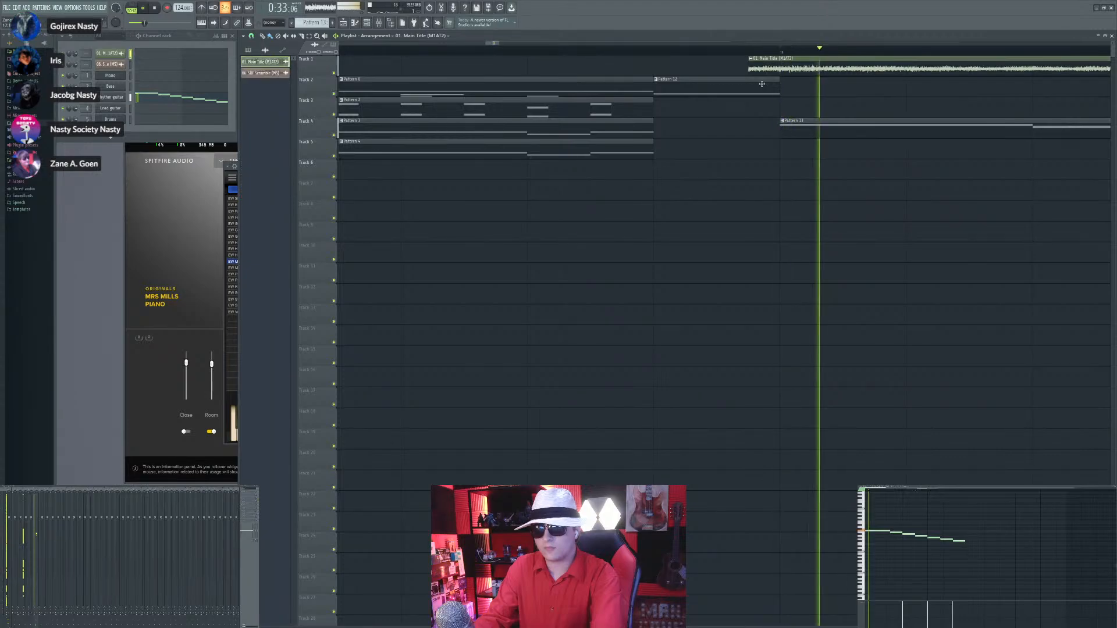
# Step: Lower the tempo to 114, lengthen Pattern 13's final note by one bar, and play from bar eighteen
pyautogui.scroll(-5, 573, 299)
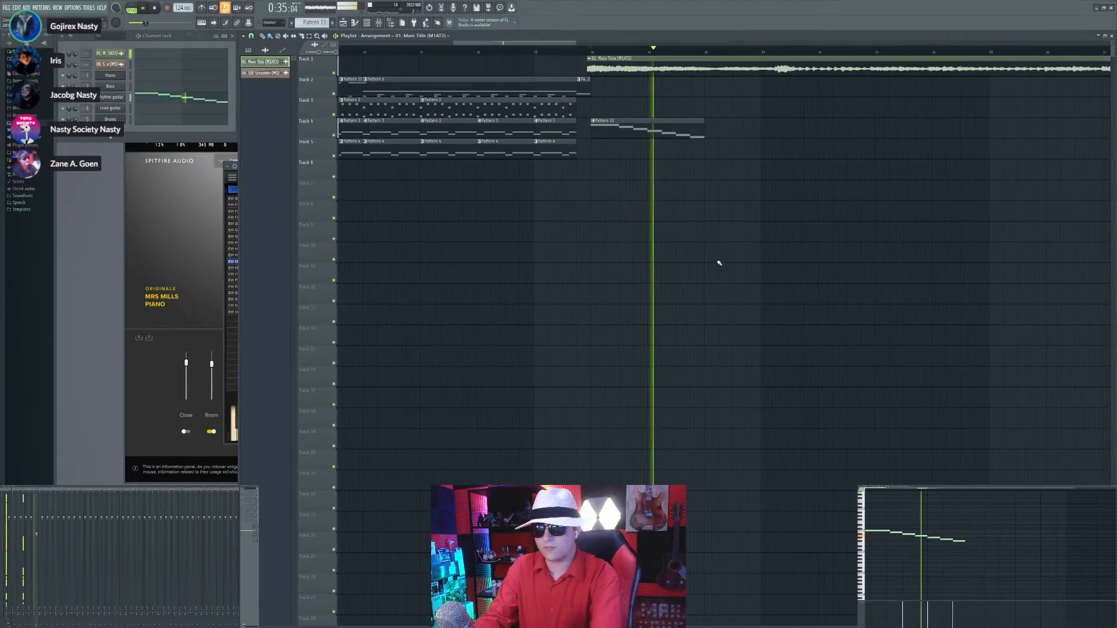
pyautogui.scroll(5, 717, 262)
pyautogui.scroll(-4, 605, 239)
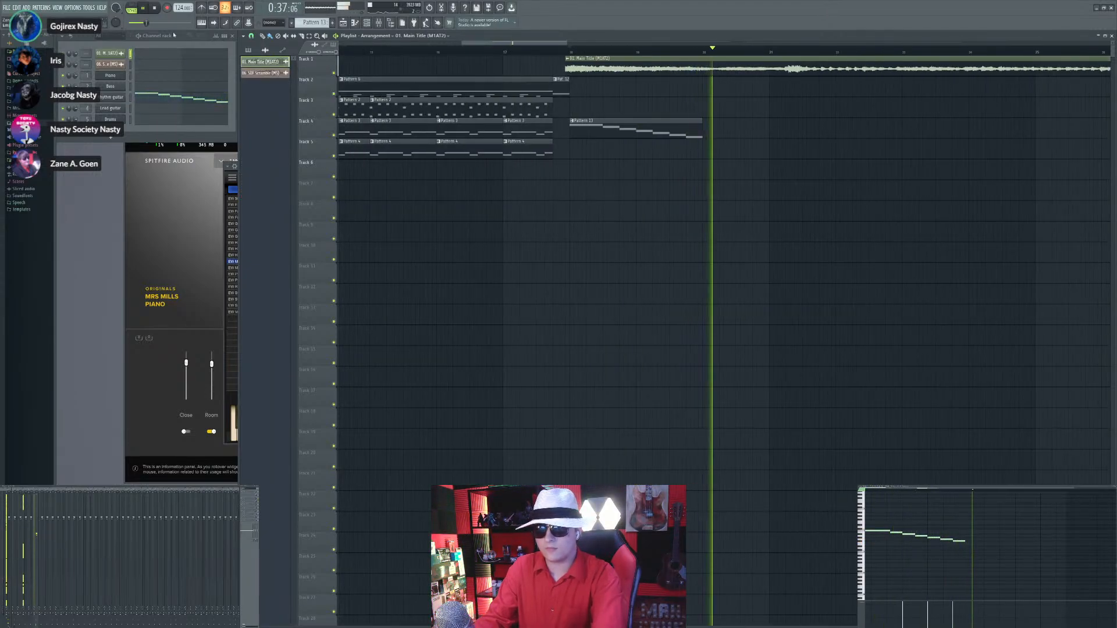
pyautogui.scroll(-2, 180, 8)
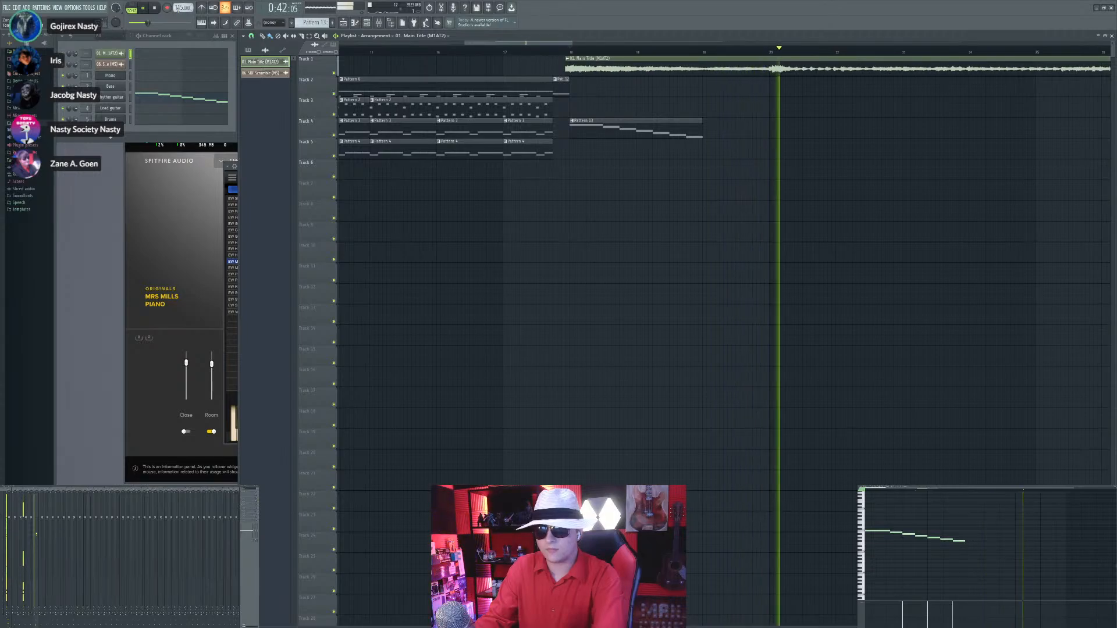
pyautogui.click(570, 52)
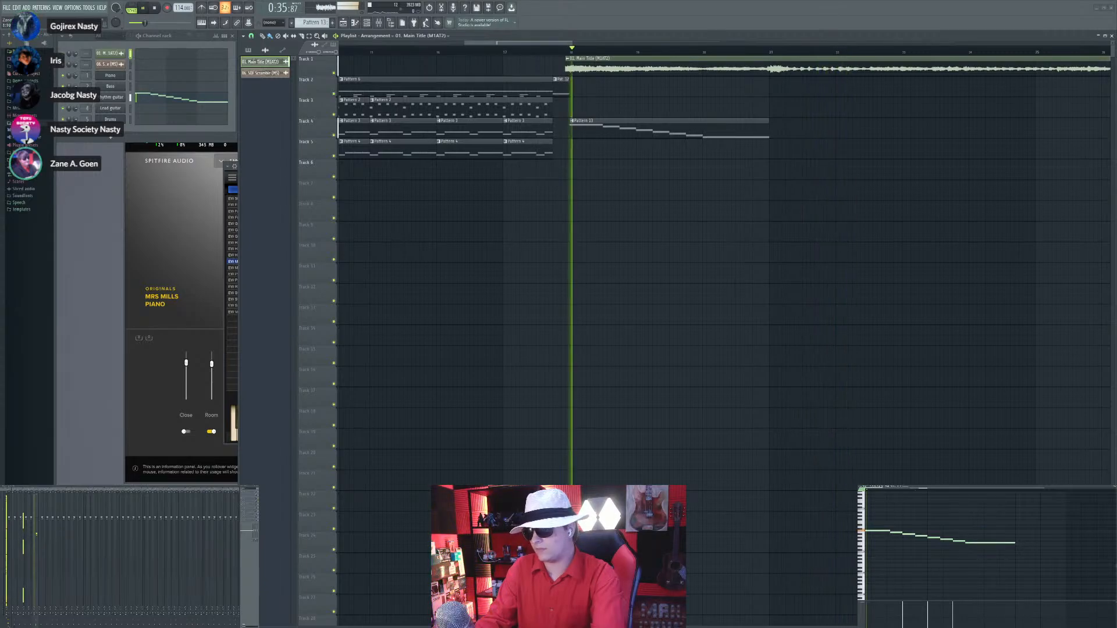
# Step: Create Pattern 14 on Track 5 beneath Pattern 13, enter a descending bass line matching its rhythm, and play both together
pyautogui.scroll(5, 776, 166)
pyautogui.scroll(-6, 775, 166)
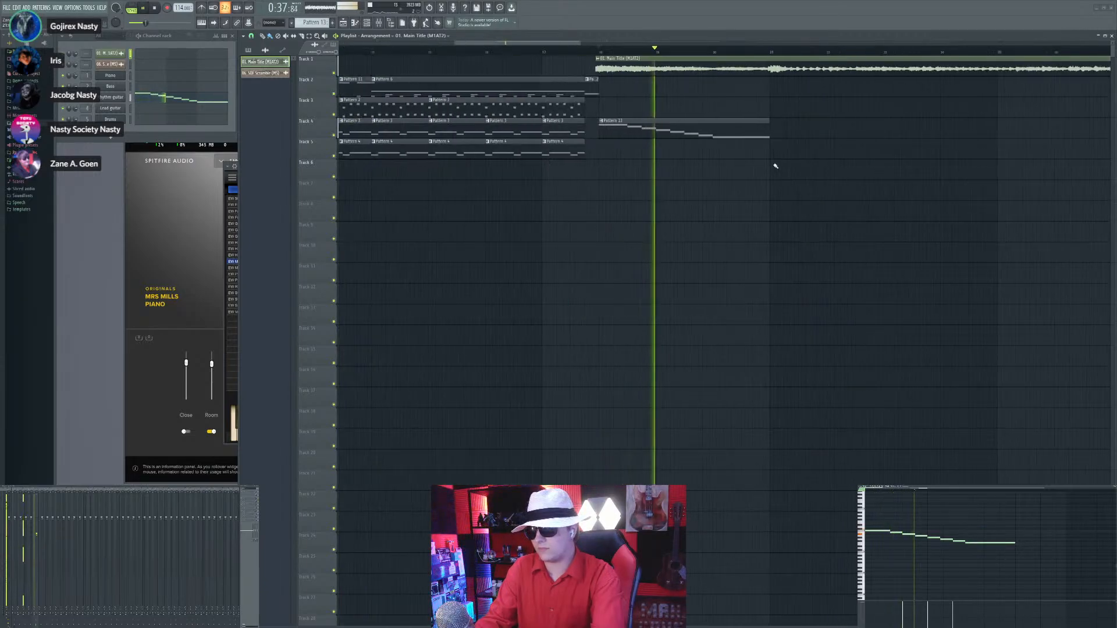
pyautogui.scroll(-5, 776, 166)
pyautogui.scroll(7, 592, 193)
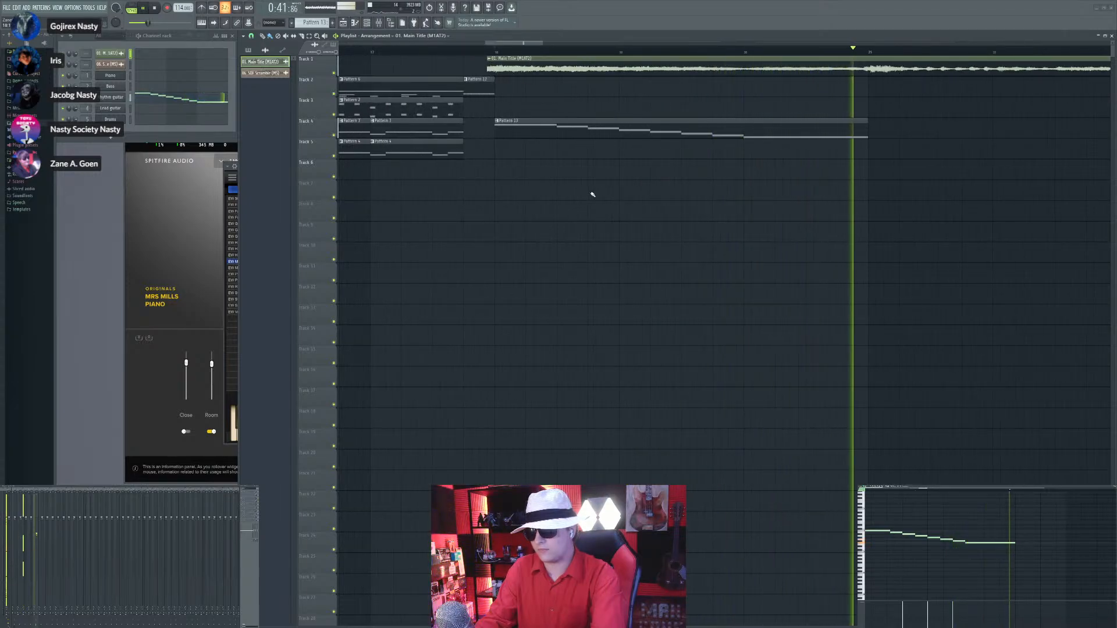
pyautogui.scroll(-4, 593, 194)
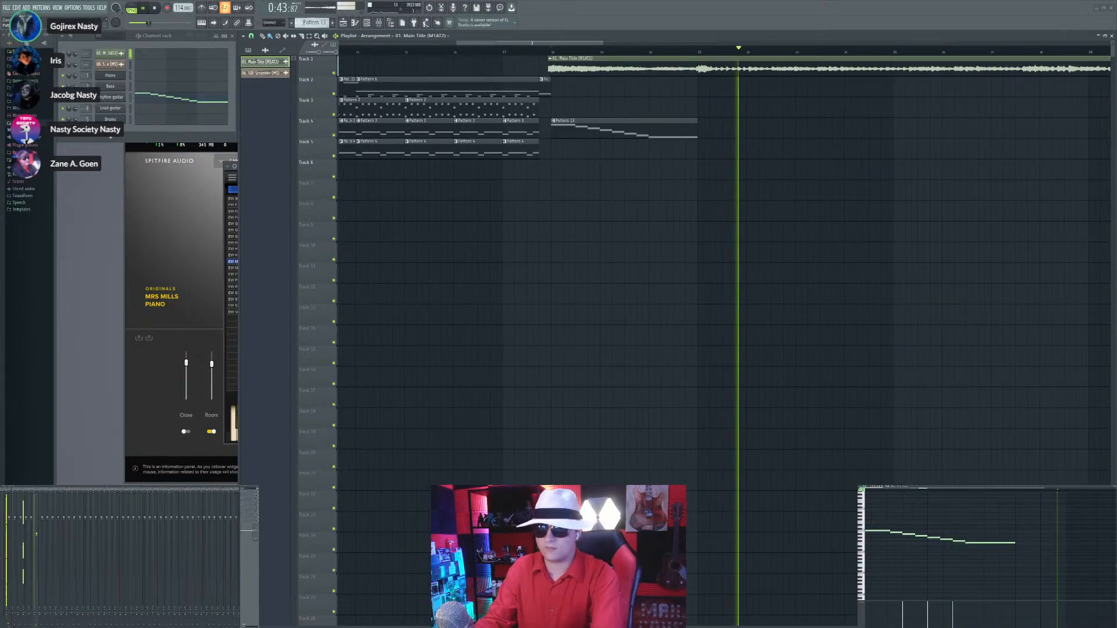
pyautogui.click(332, 23)
pyautogui.click(544, 153)
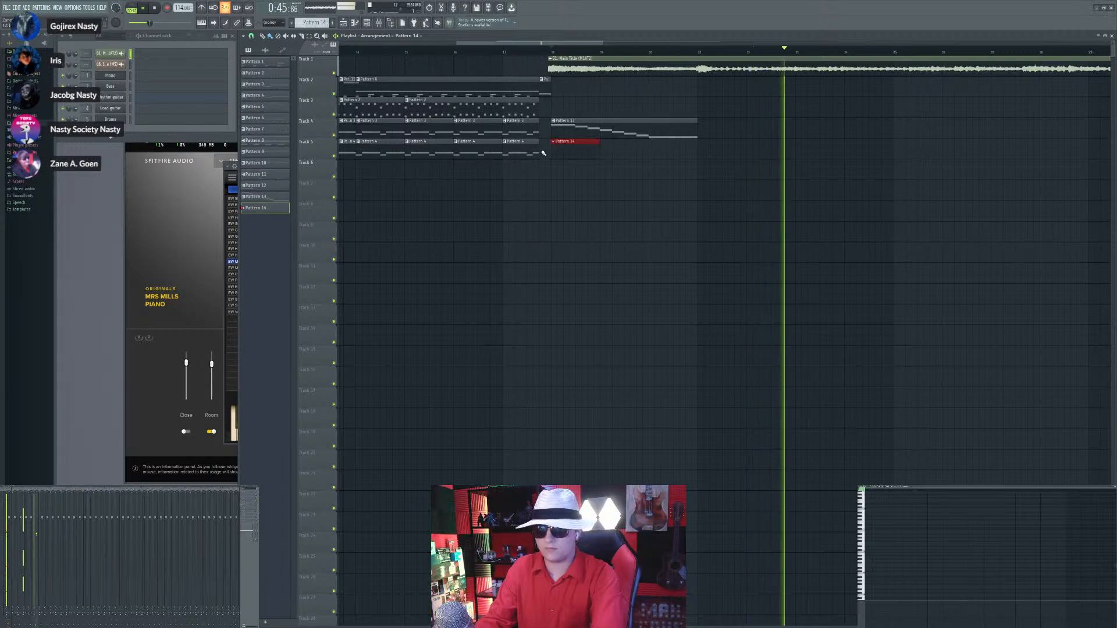
pyautogui.click(532, 153)
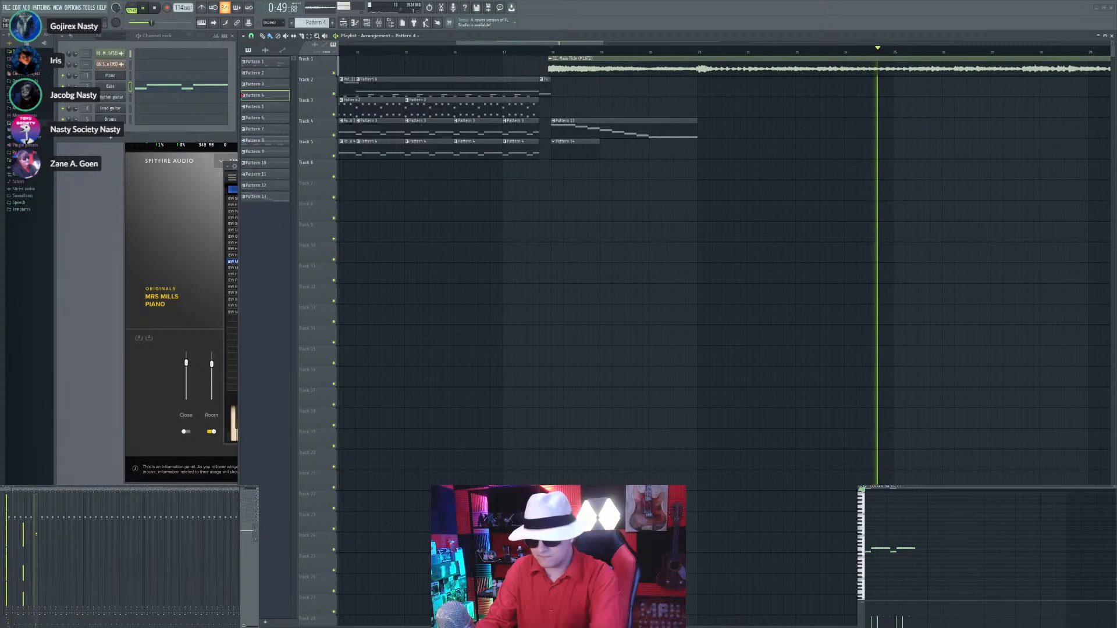
pyautogui.press('space')
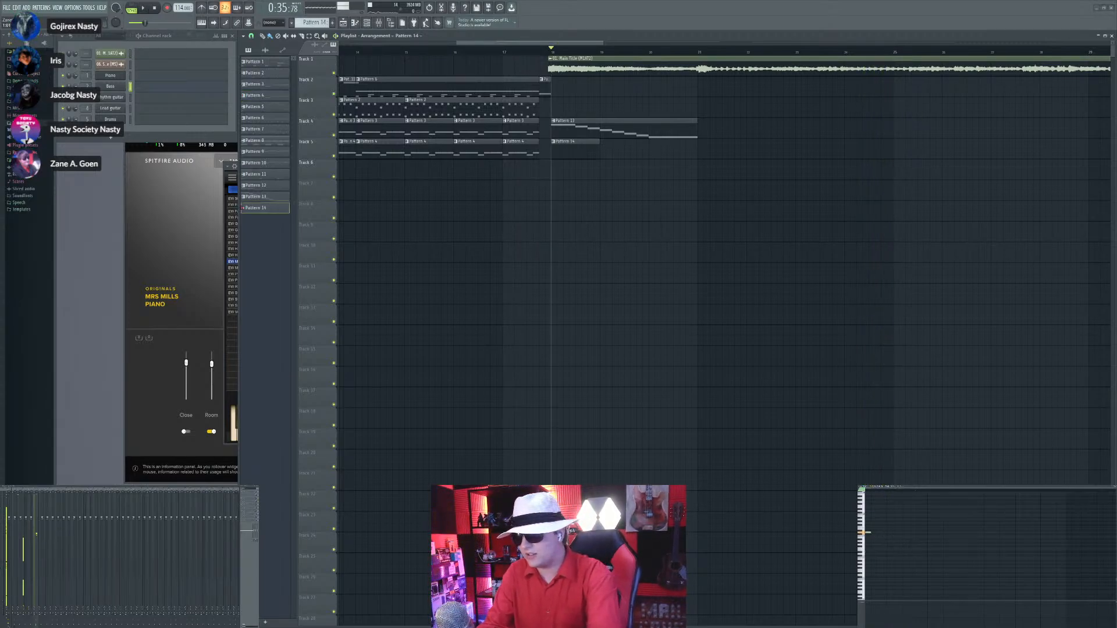
pyautogui.press('space')
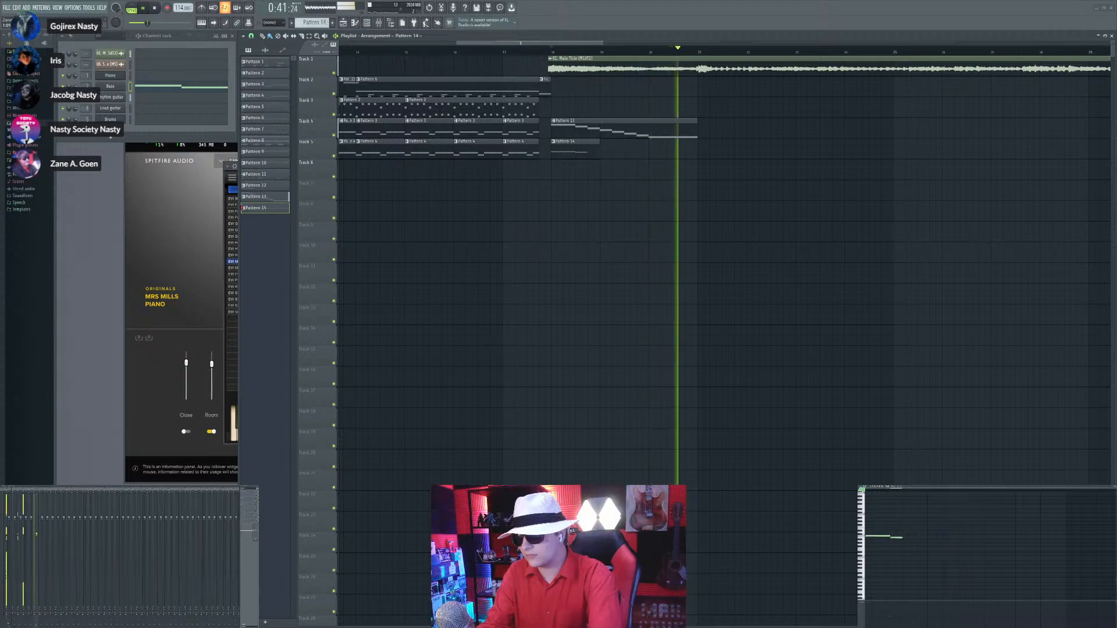
pyautogui.press('space')
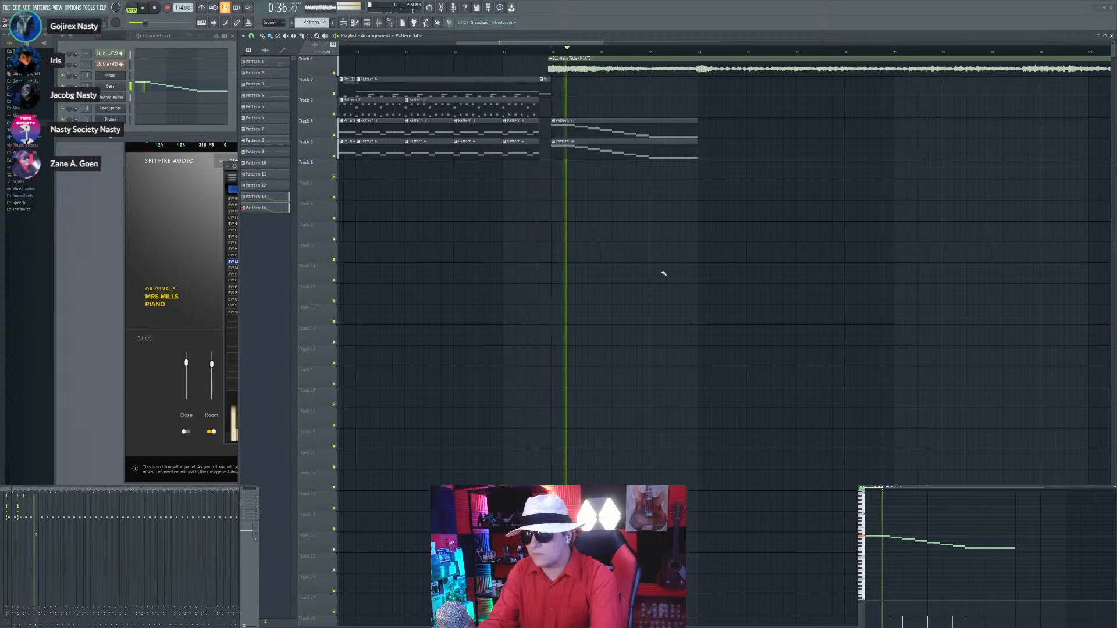
# Step: Play the arrangement from about bar fifteen through Patterns 13 and 14, and set the tempo back to 124
pyautogui.scroll(-3, 631, 273)
pyautogui.scroll(-3, 623, 270)
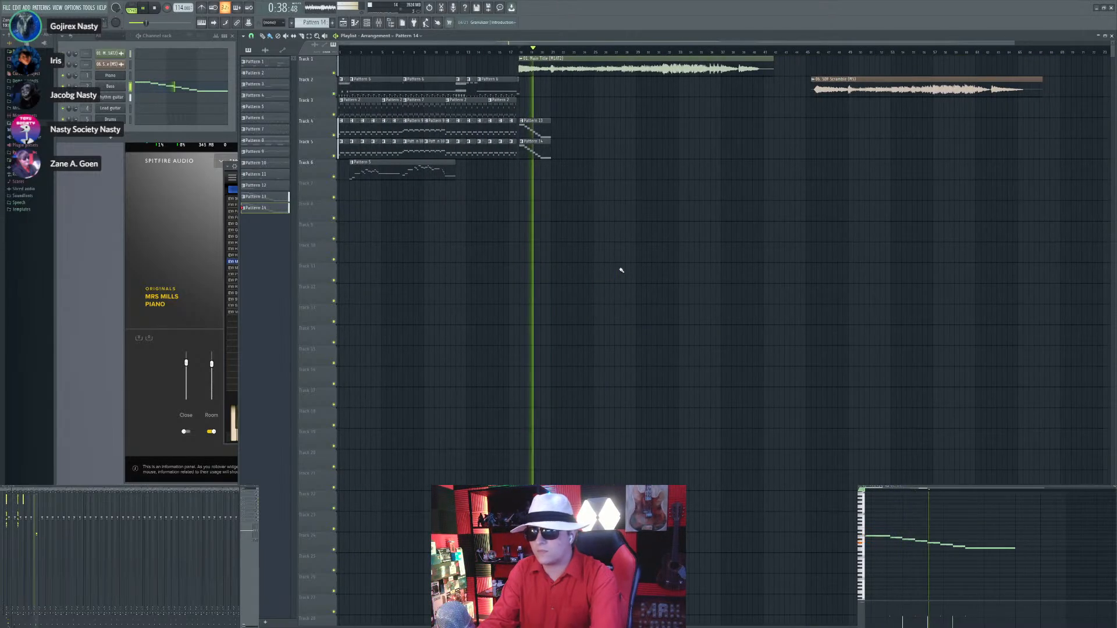
pyautogui.scroll(1, 533, 272)
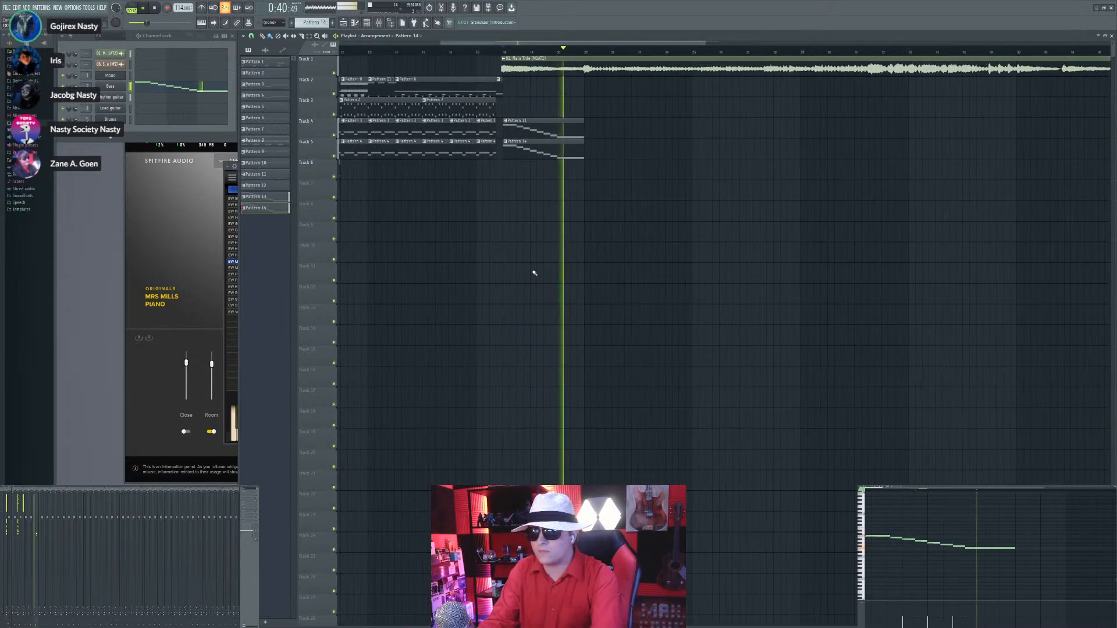
pyautogui.scroll(3, 531, 271)
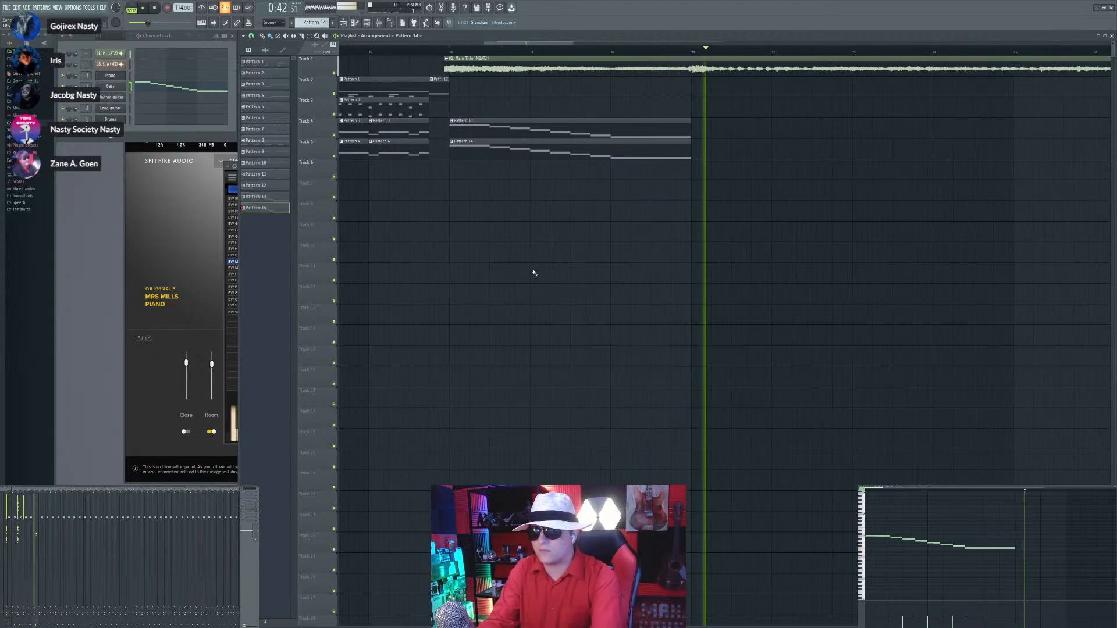
pyautogui.scroll(-4, 532, 272)
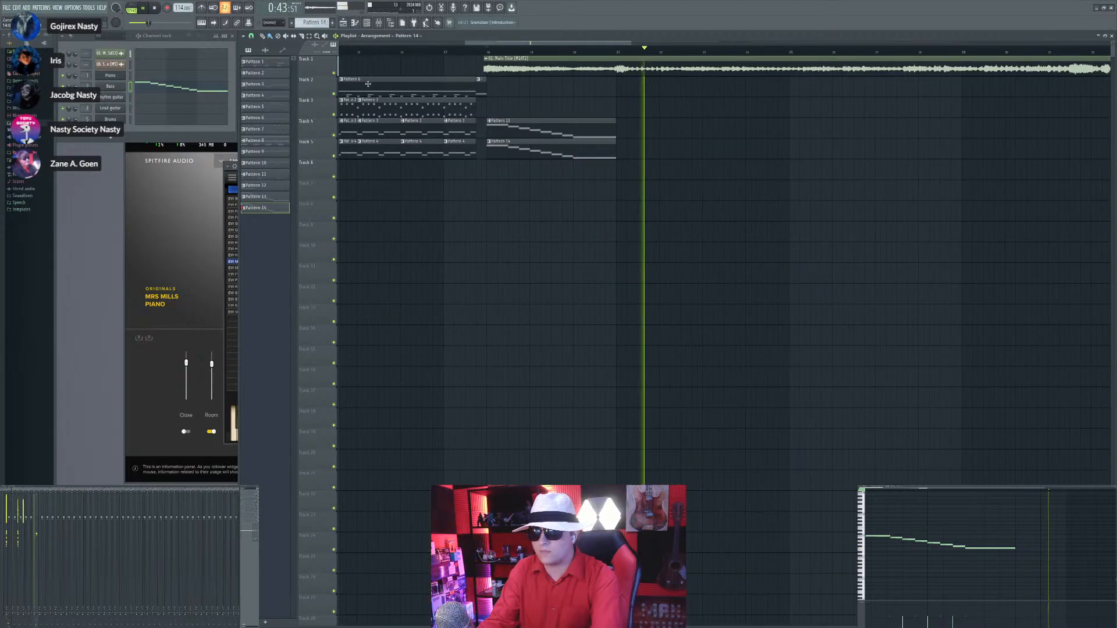
pyautogui.click(365, 52)
pyautogui.scroll(4, 586, 259)
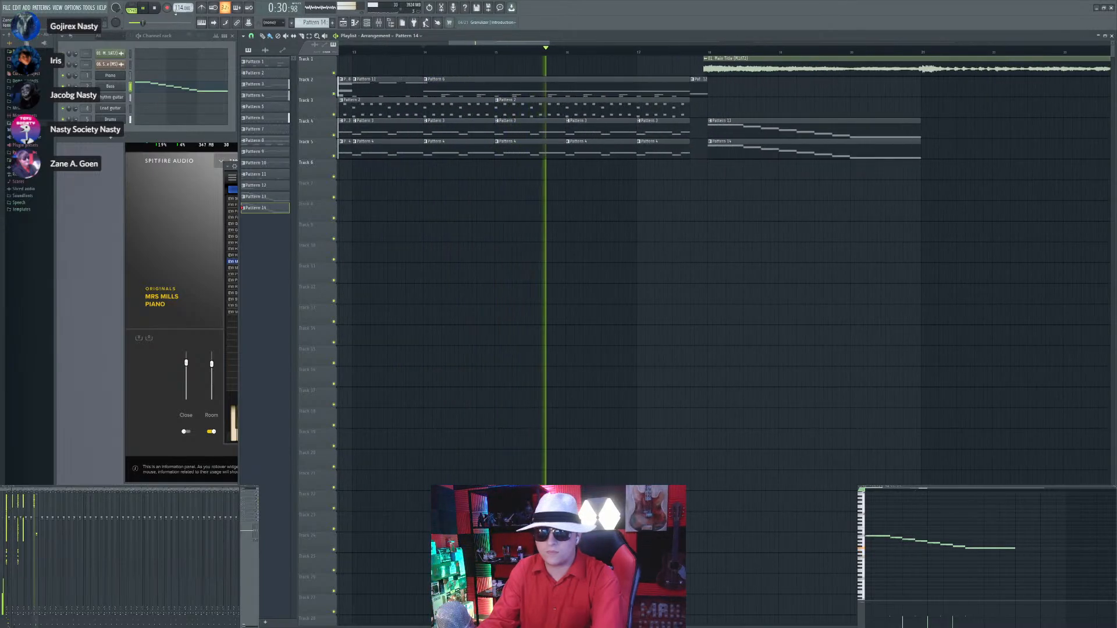
pyautogui.scroll(10, 176, 12)
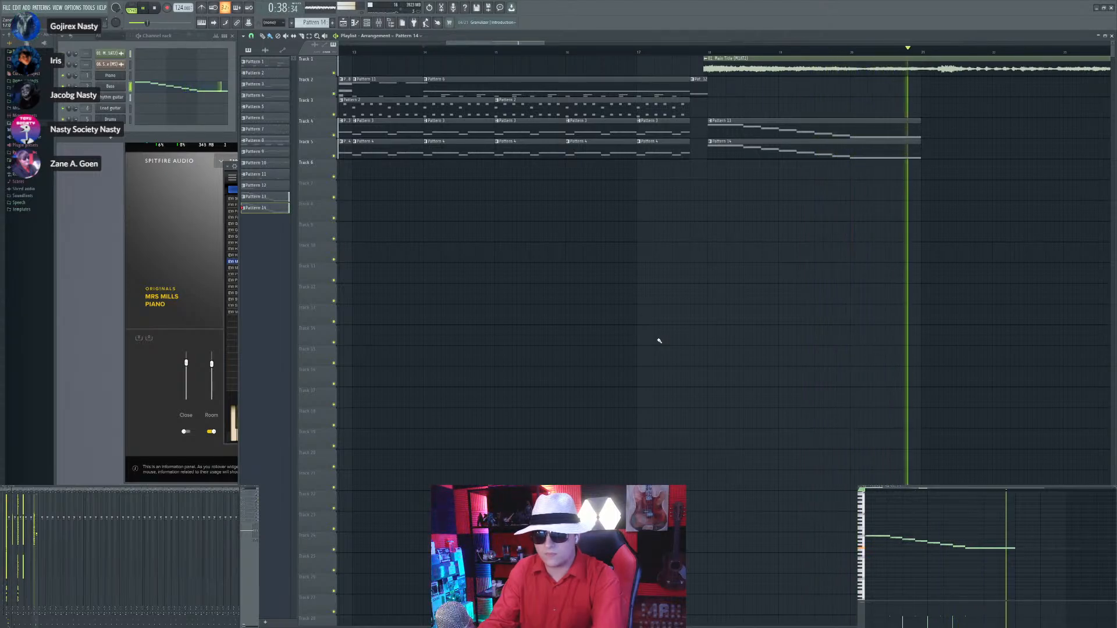
# Step: Move the Main Title audio clip to the end of Patterns 13 and 14 and align its start with the bar line
pyautogui.scroll(-5, 658, 340)
pyautogui.scroll(7, 823, 186)
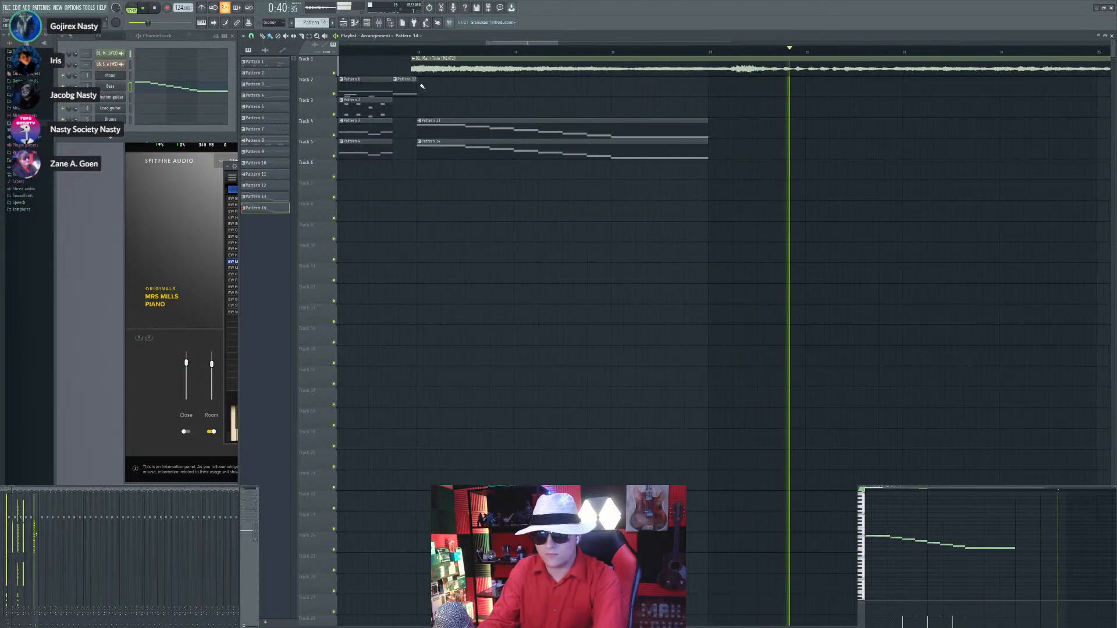
pyautogui.moveTo(422, 86); pyautogui.dragTo(740, 88)
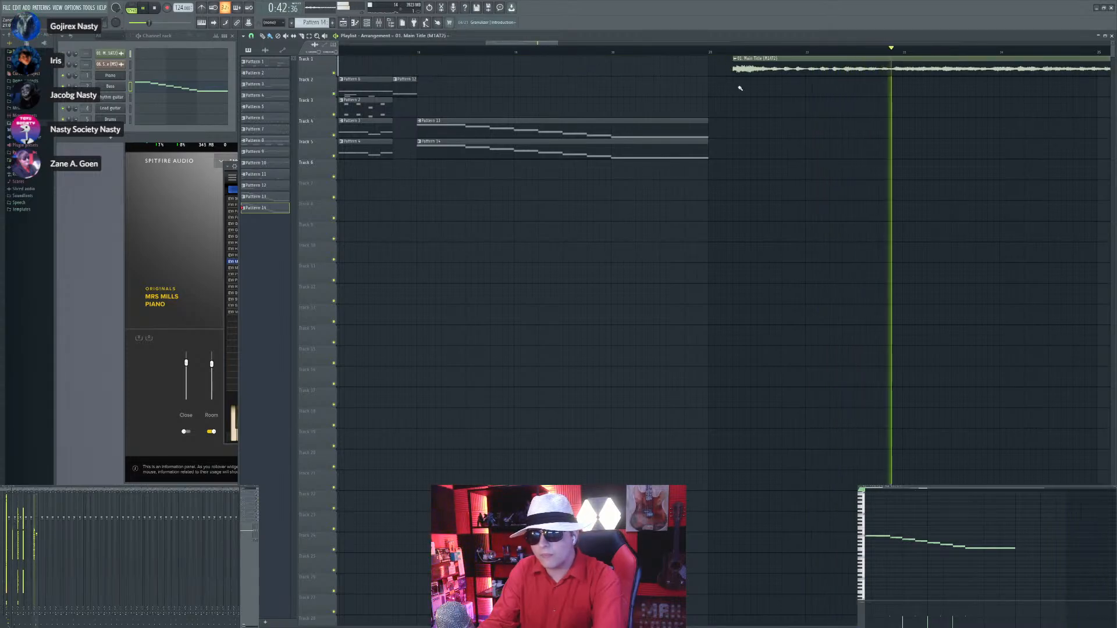
pyautogui.scroll(3, 742, 82)
pyautogui.click(670, 65)
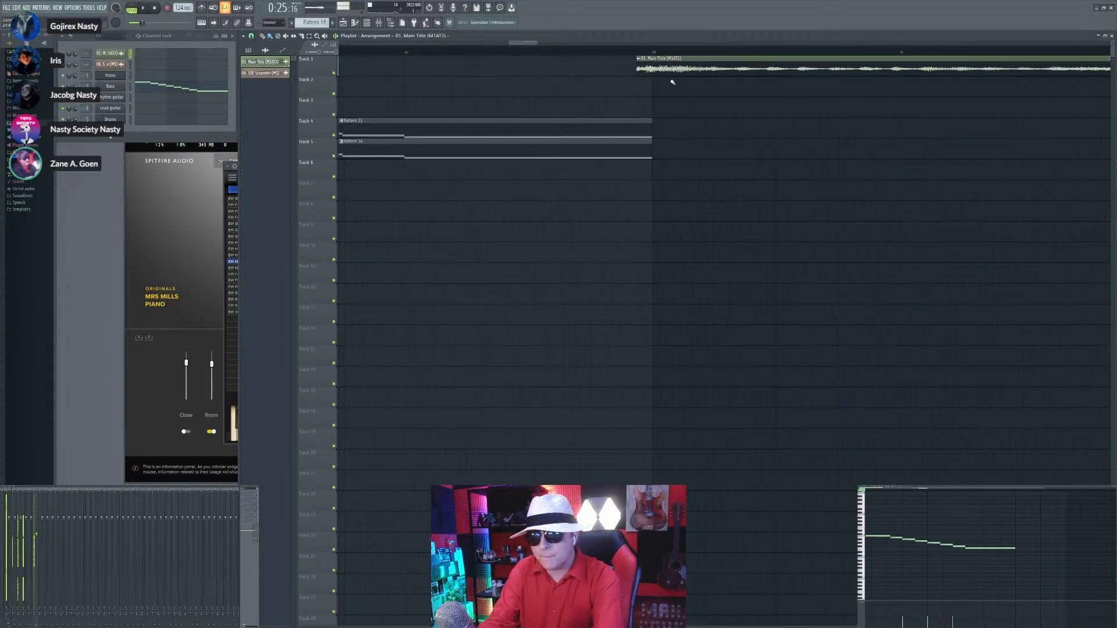
pyautogui.scroll(-2, 670, 82)
pyautogui.scroll(3, 671, 82)
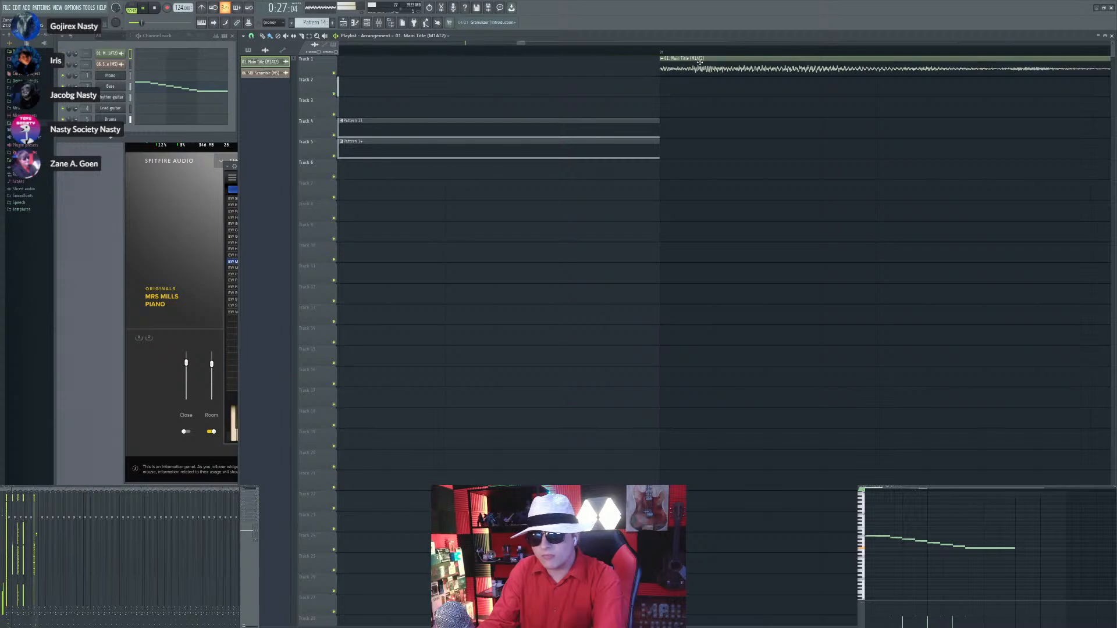
pyautogui.moveTo(685, 64); pyautogui.dragTo(664, 64)
# Step: Add a short rising lead-in run to Patterns 13 and 14, and start both clips directly after the preceding guitar and bass patterns
pyautogui.scroll(-4, 738, 192)
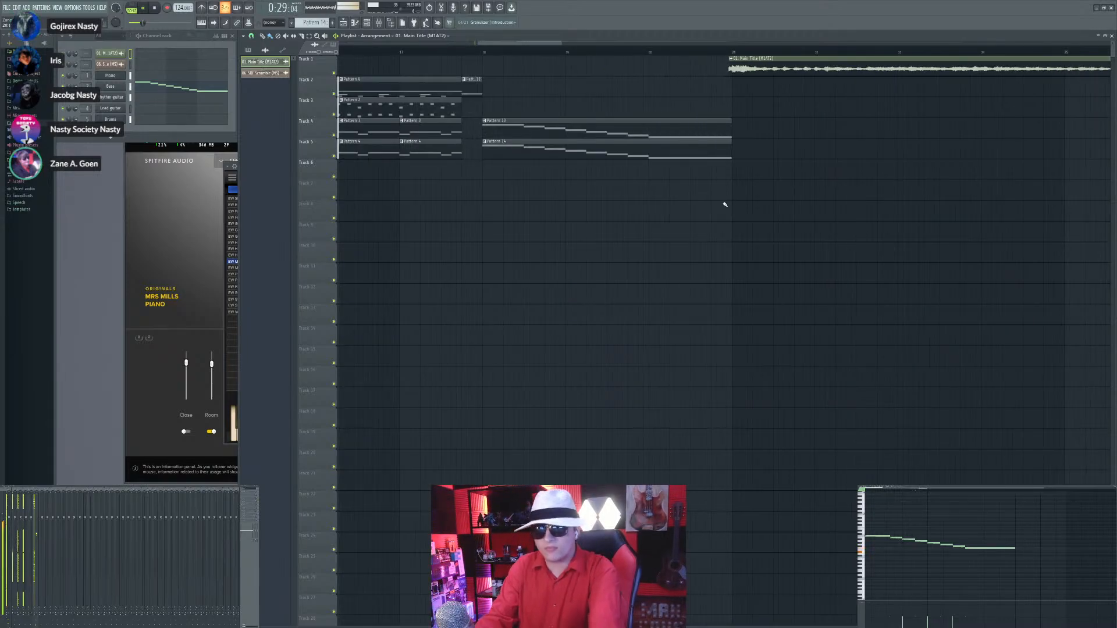
pyautogui.scroll(4, 508, 263)
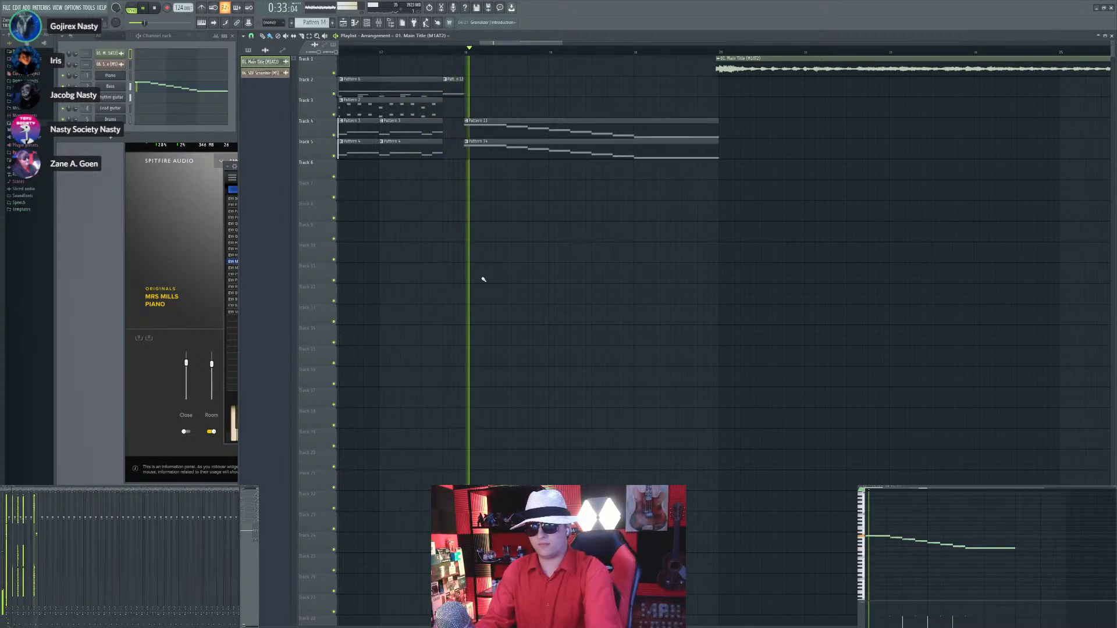
pyautogui.click(478, 121)
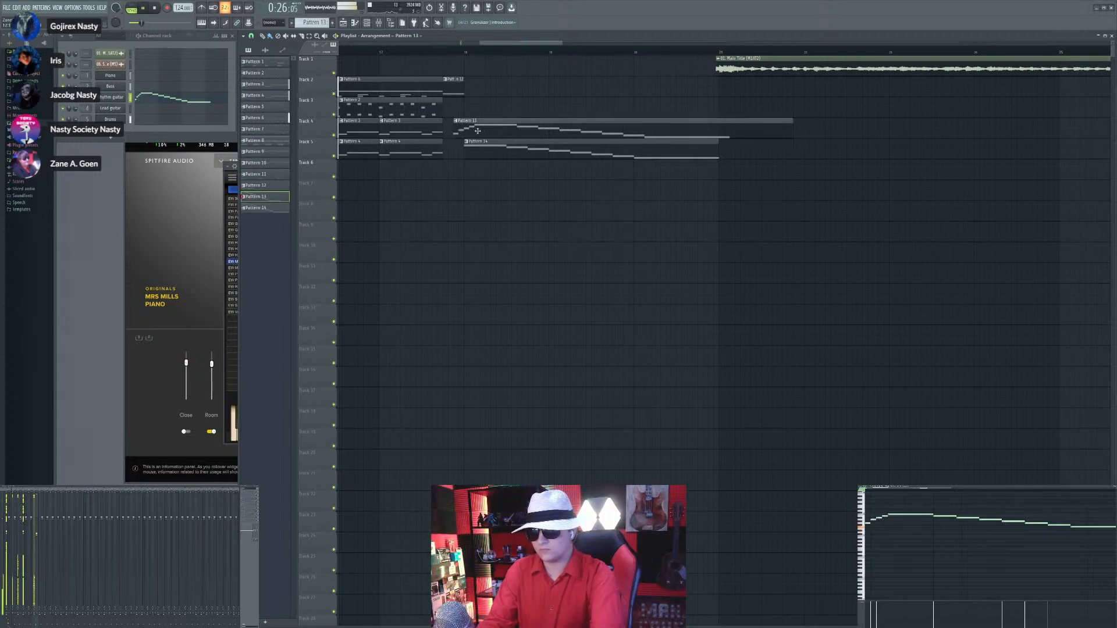
pyautogui.click(437, 52)
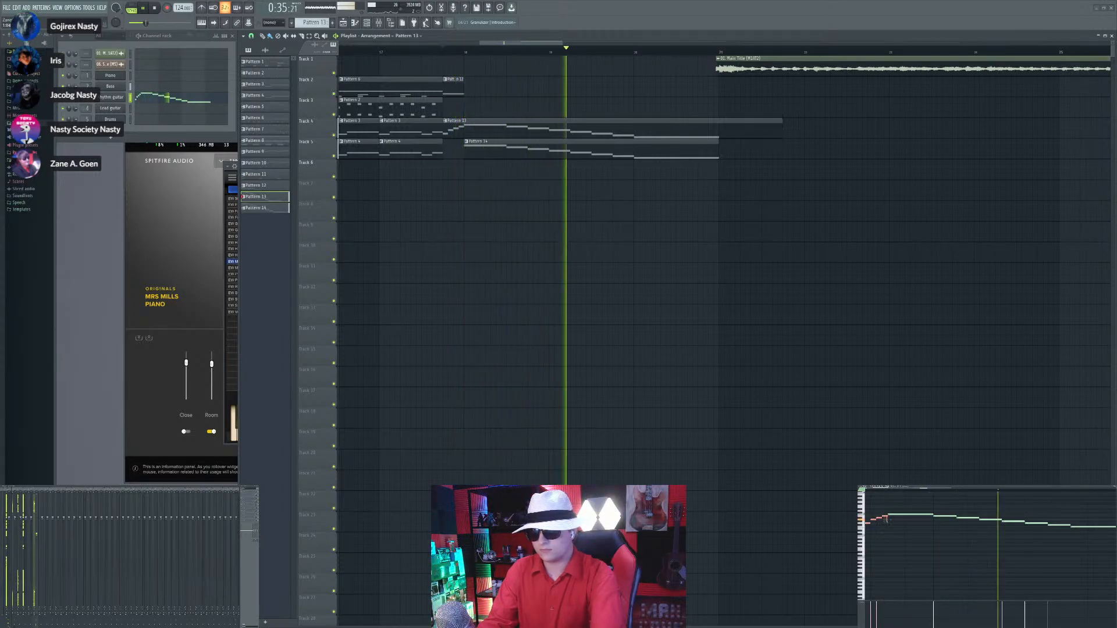
pyautogui.doubleClick(514, 155)
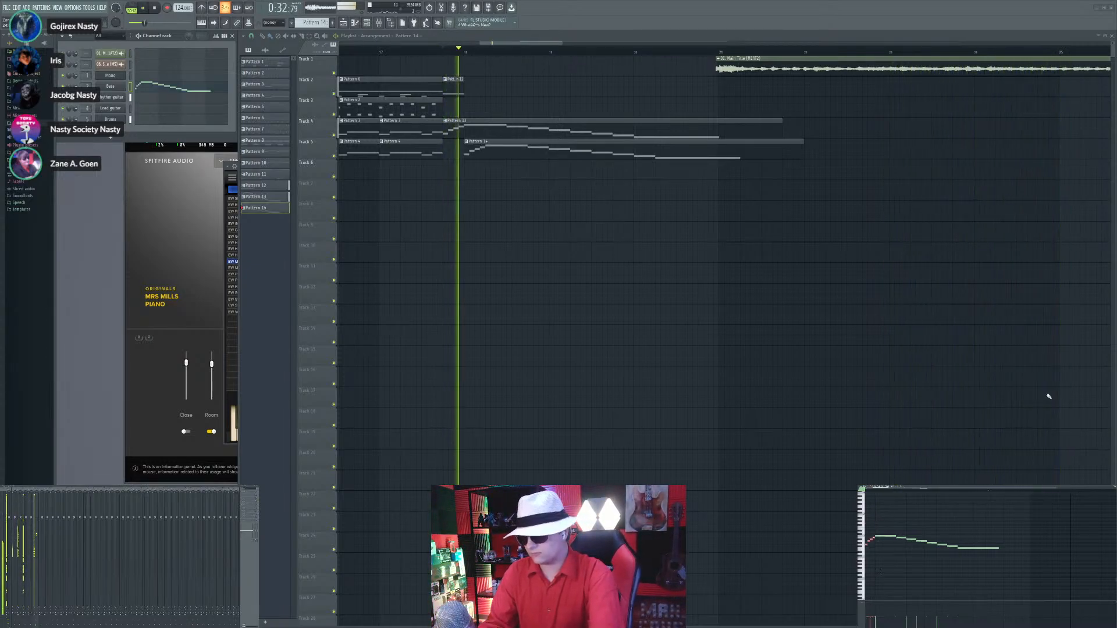
pyautogui.moveTo(489, 146); pyautogui.dragTo(468, 147)
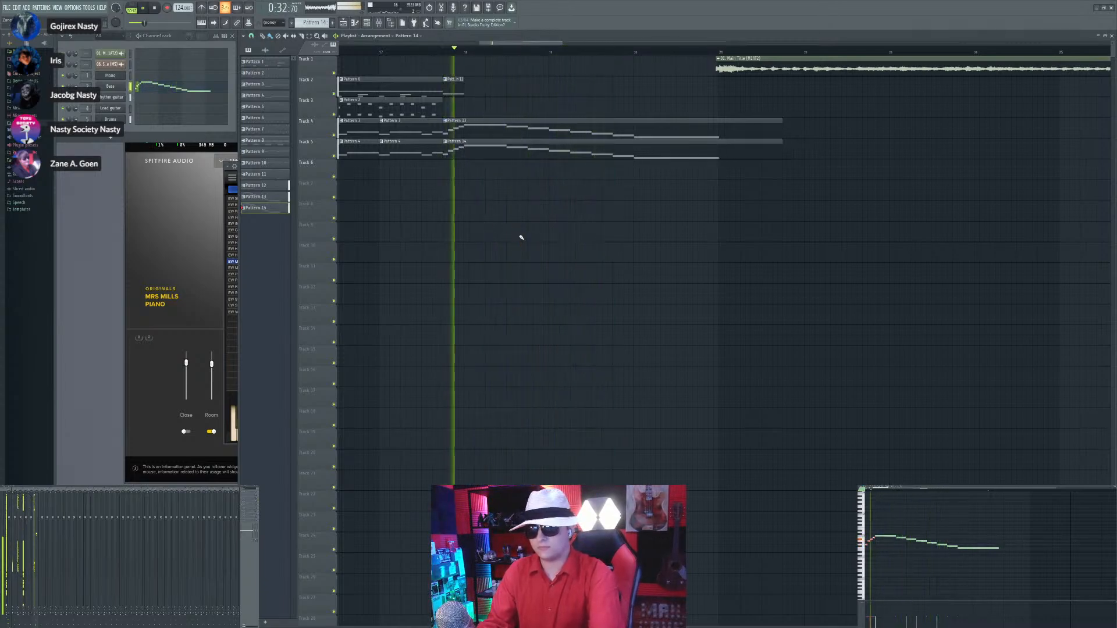
# Step: Create Pattern 15 for the piano and place it on Track 3 directly after Pattern 2, aligned with Patterns 13 and 14
pyautogui.click(332, 22)
pyautogui.scroll(-5, 625, 182)
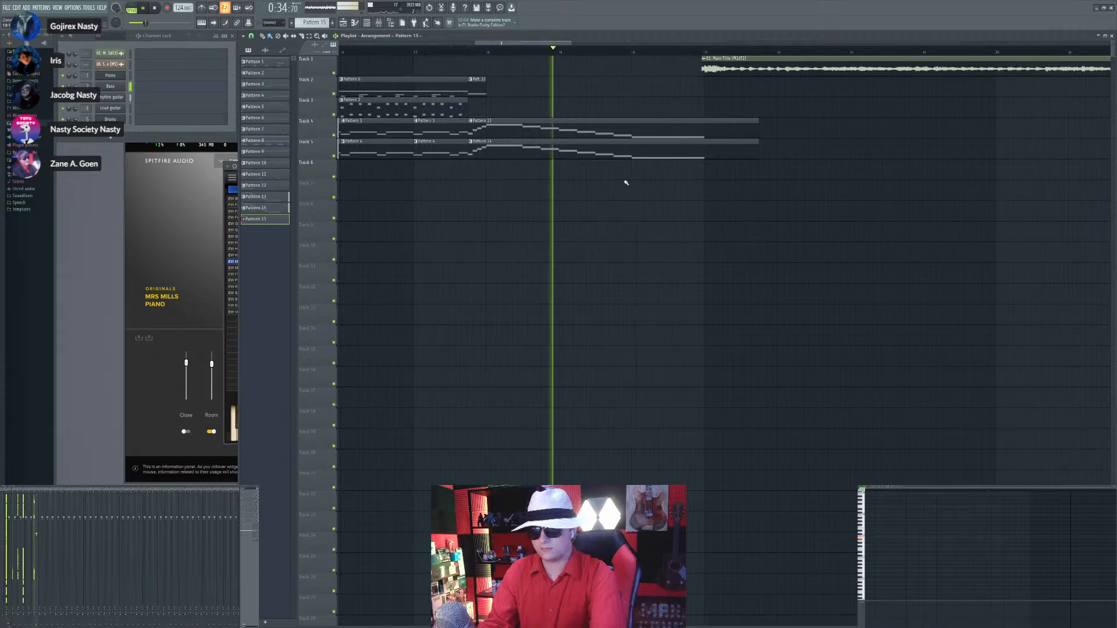
pyautogui.scroll(2, 687, 246)
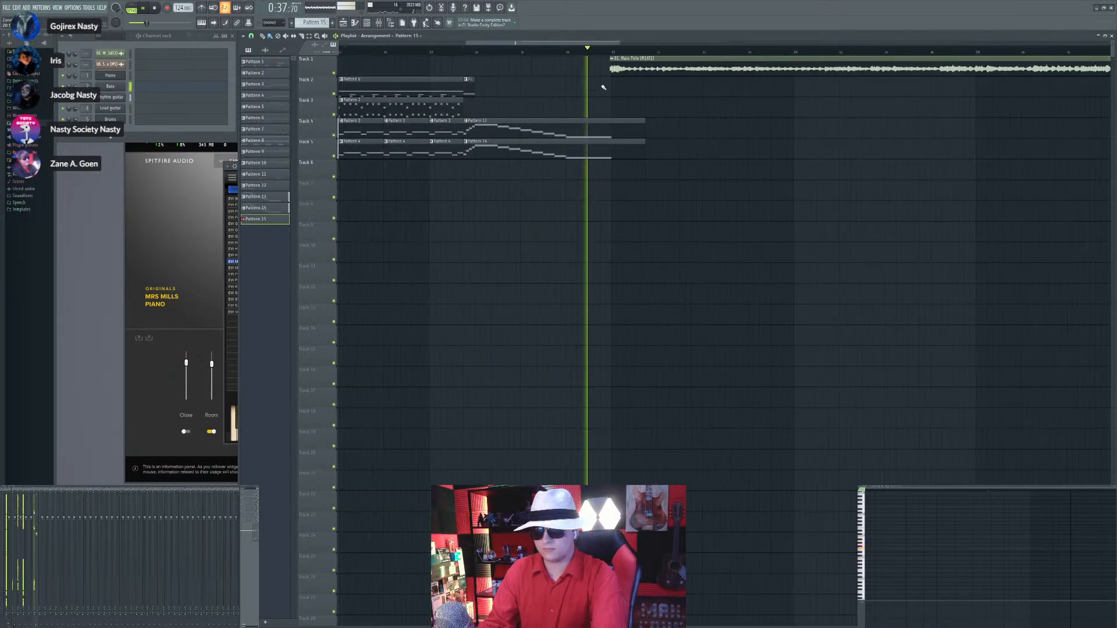
pyautogui.click(481, 91)
pyautogui.click(442, 105)
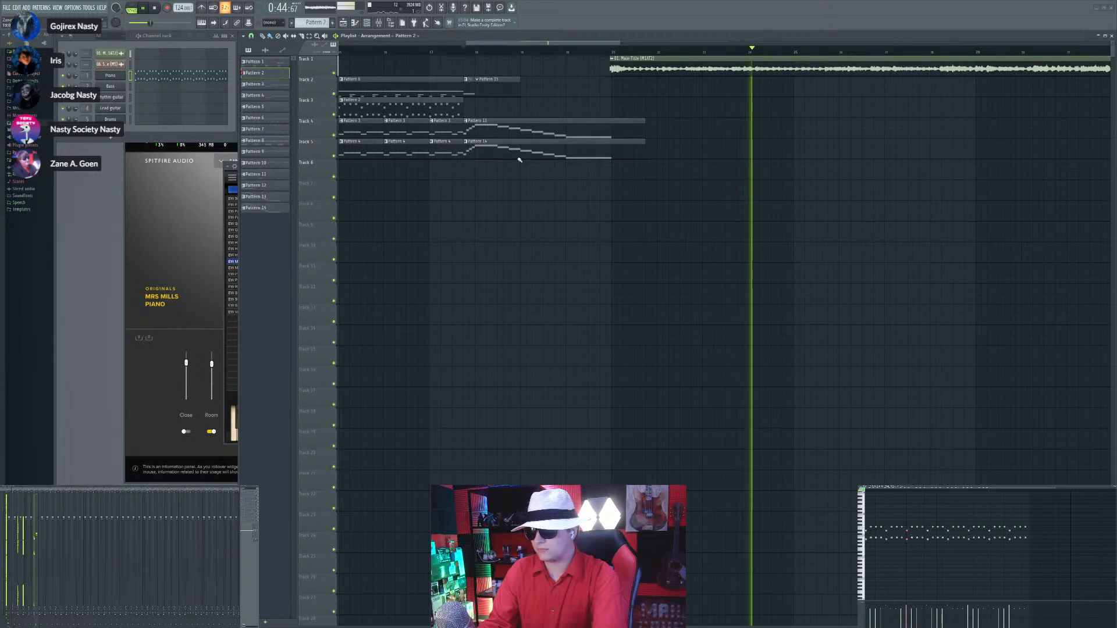
pyautogui.moveTo(496, 94); pyautogui.dragTo(480, 120)
# Step: Record a dense, sustained piano cluster into Pattern 15 across the descending guitar and bass section
pyautogui.press('space')
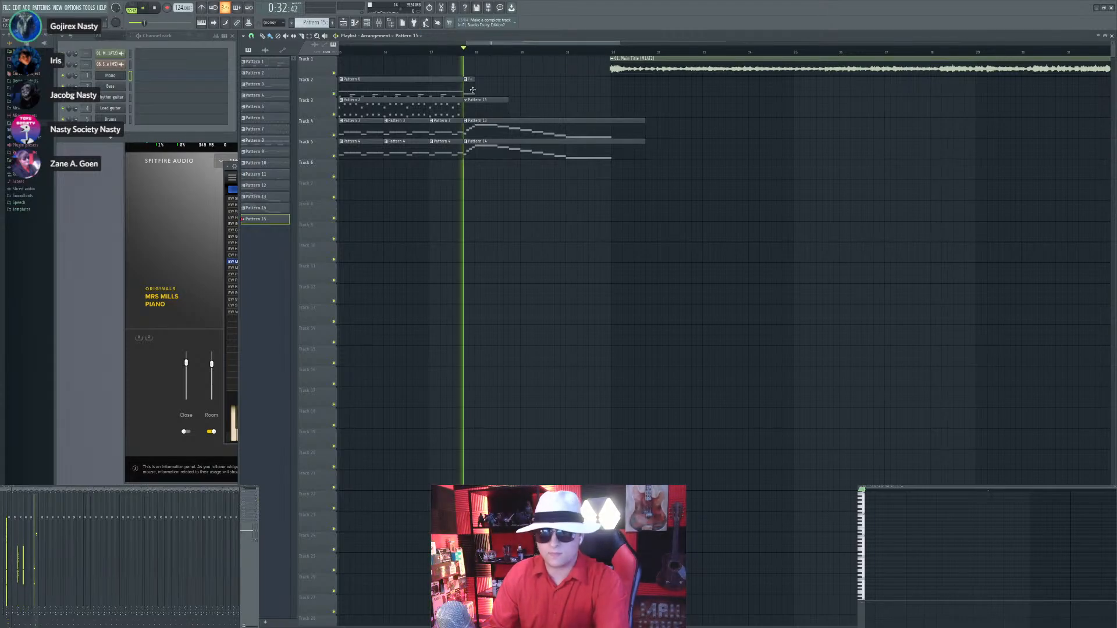
pyautogui.press('space')
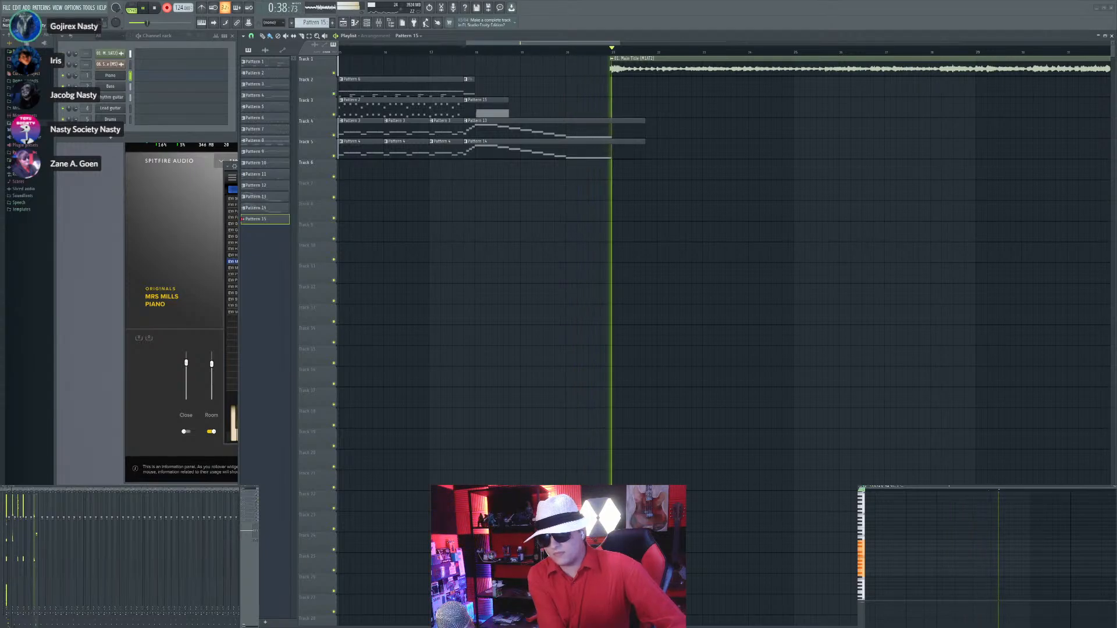
pyautogui.press('space')
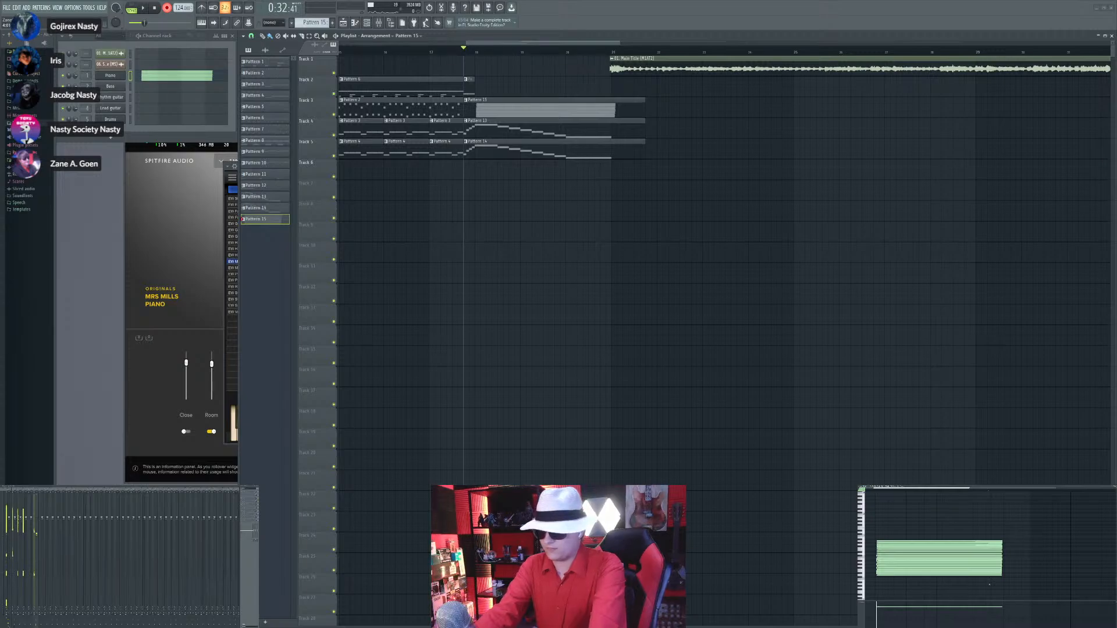
# Step: Select the recorded piano cluster in Pattern 15, shift it slightly earlier, and play it with the guitar and bass
pyautogui.scroll(4, 875, 527)
pyautogui.moveTo(897, 521); pyautogui.dragTo(894, 582)
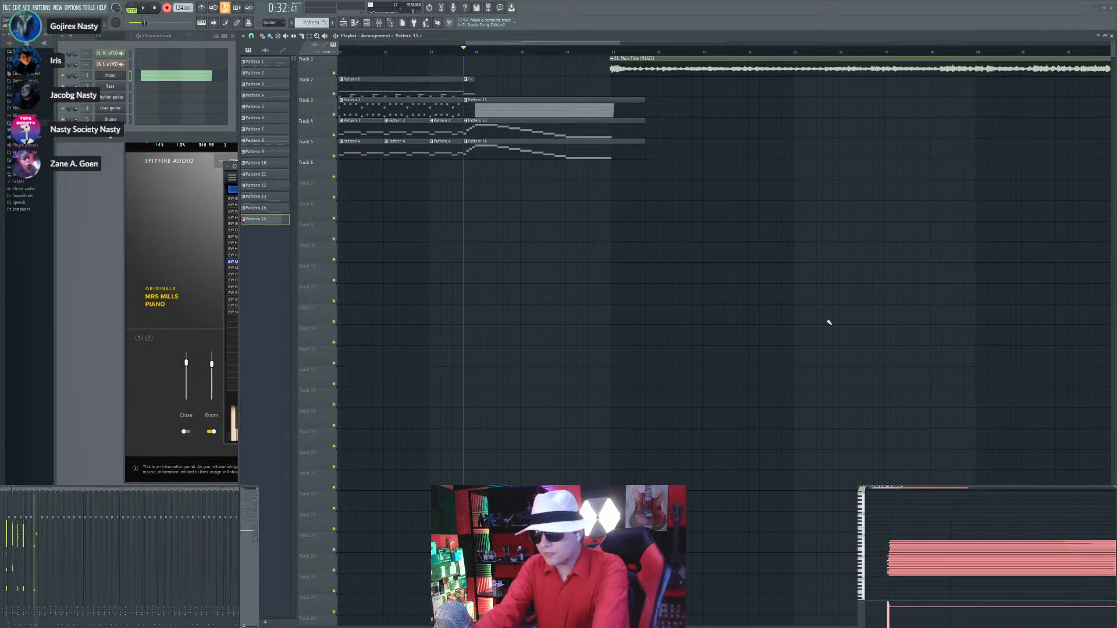
pyautogui.press('space')
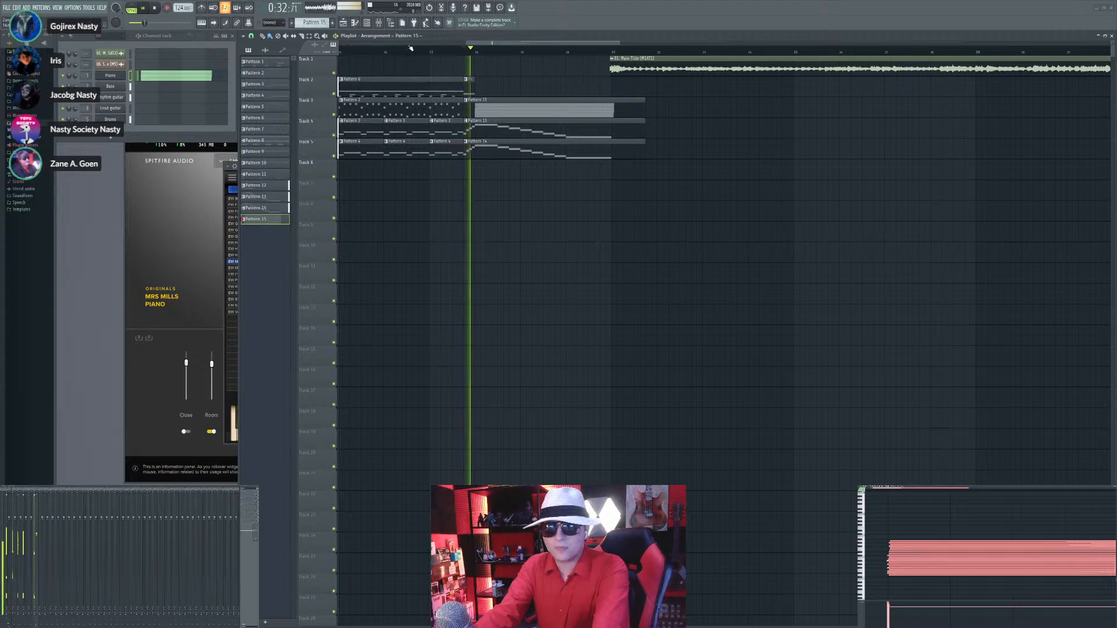
pyautogui.scroll(2, 474, 266)
pyautogui.scroll(-3, 475, 266)
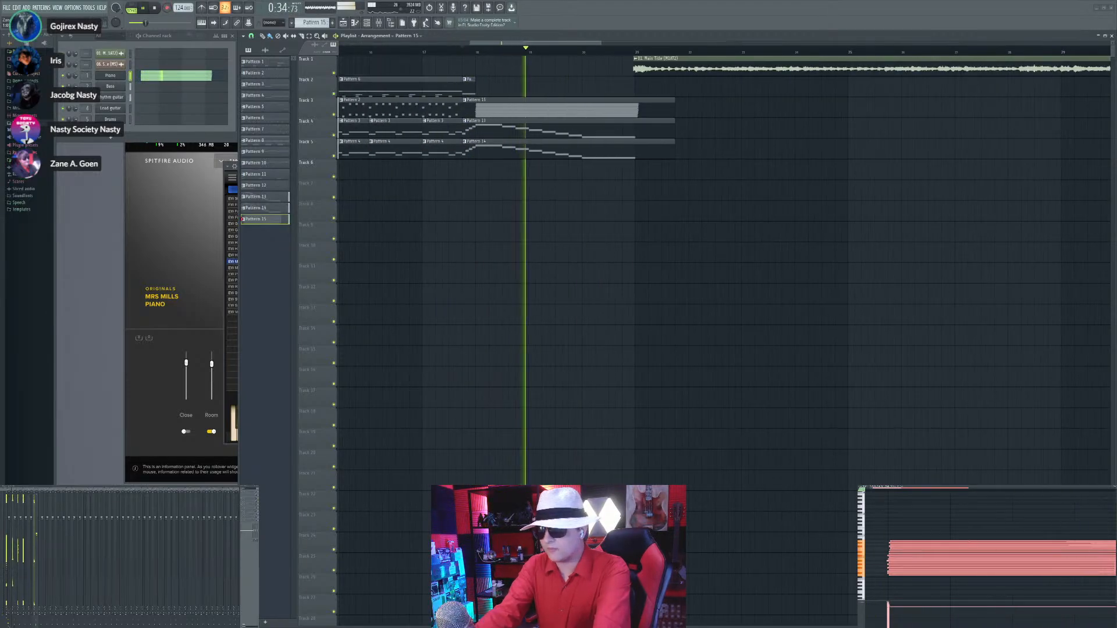
pyautogui.scroll(-3, 897, 537)
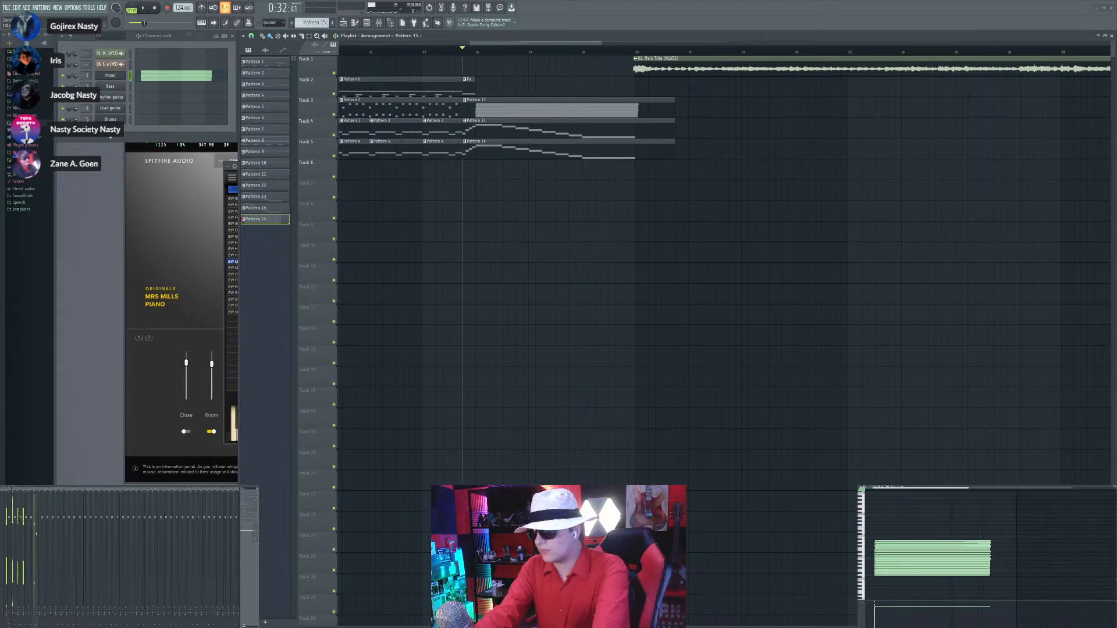
# Step: Add higher sustained notes above the piano cluster in Pattern 15, spanning its full length, and play the section
pyautogui.press('space')
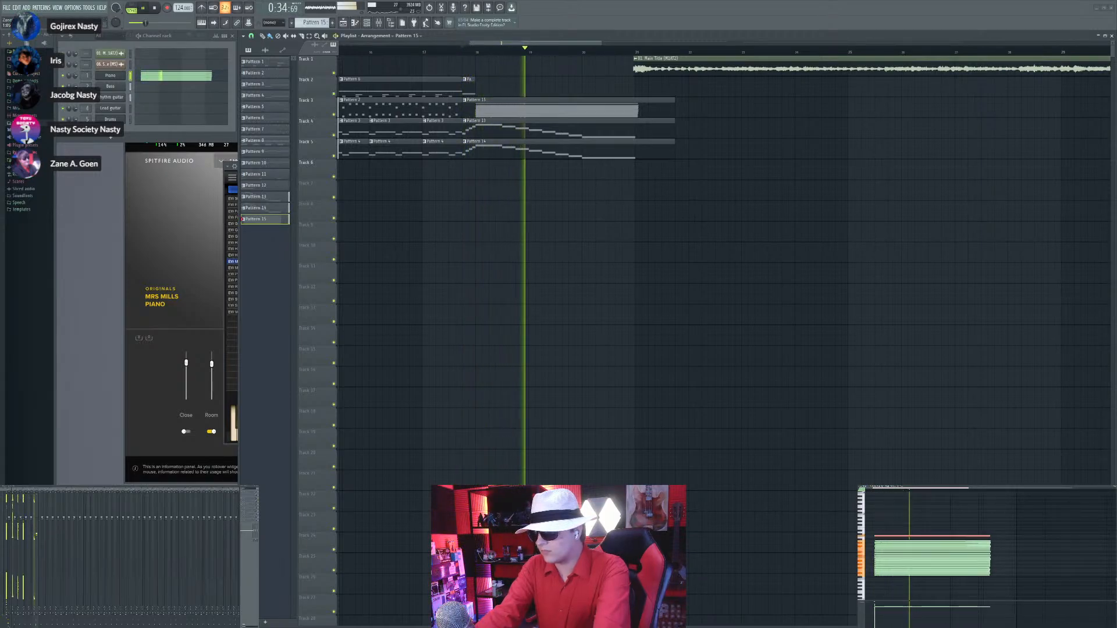
pyautogui.moveTo(872, 538)
pyautogui.mouseDown()
pyautogui.moveTo(995, 577)
pyautogui.moveTo(982, 543)
pyautogui.mouseUp()
pyautogui.keyDown('ctrl'); pyautogui.click(995, 566); pyautogui.keyUp('ctrl')
pyautogui.hotkey('ctrl', 'z')
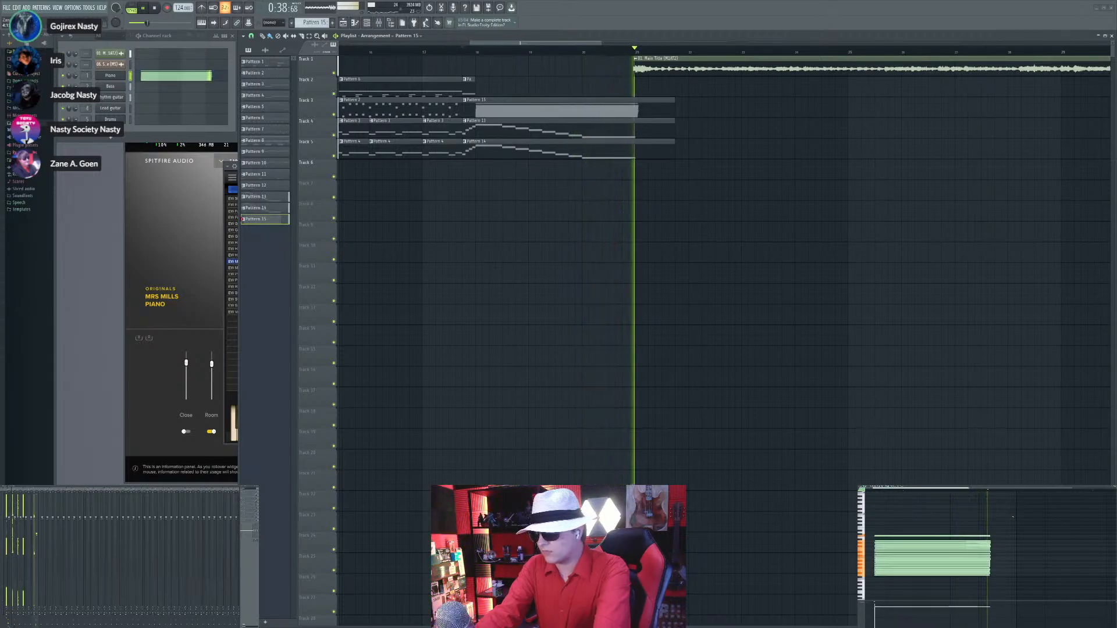
# Step: Move the Main Title audio clip slightly earlier so its first hit meets the bar line, and play from there
pyautogui.scroll(6, 560, 120)
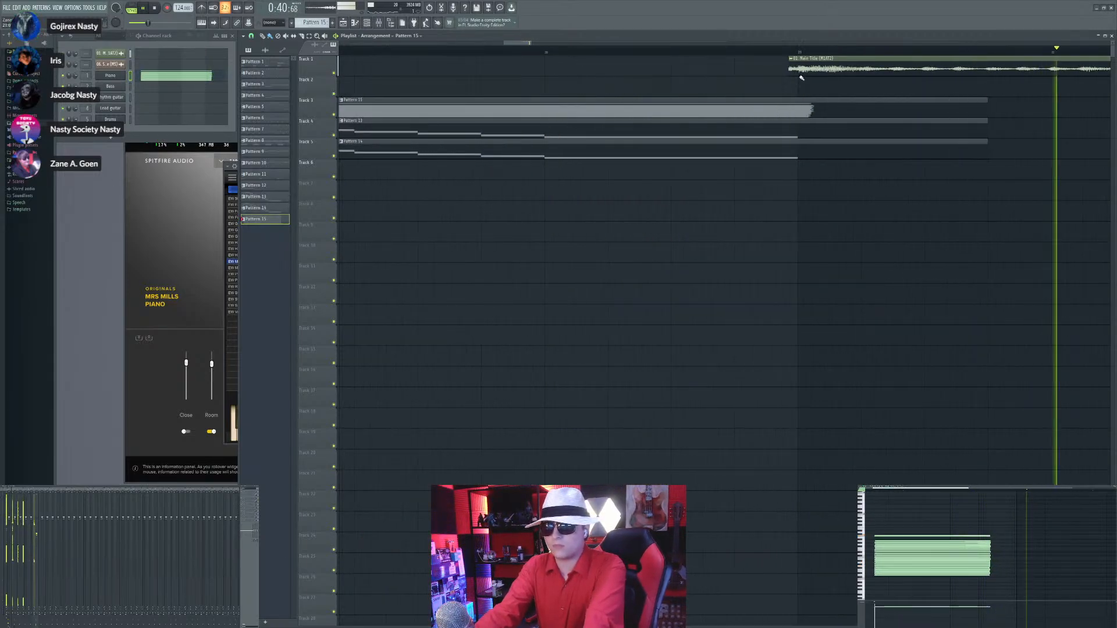
pyautogui.scroll(3, 772, 54)
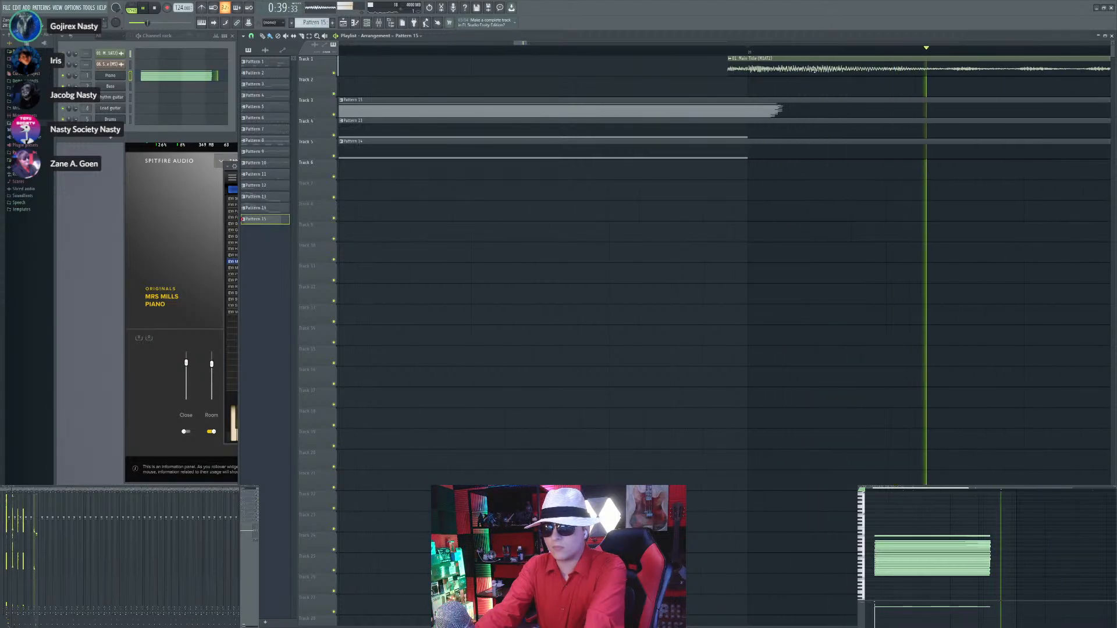
pyautogui.moveTo(776, 61); pyautogui.dragTo(709, 62)
pyautogui.click(749, 52)
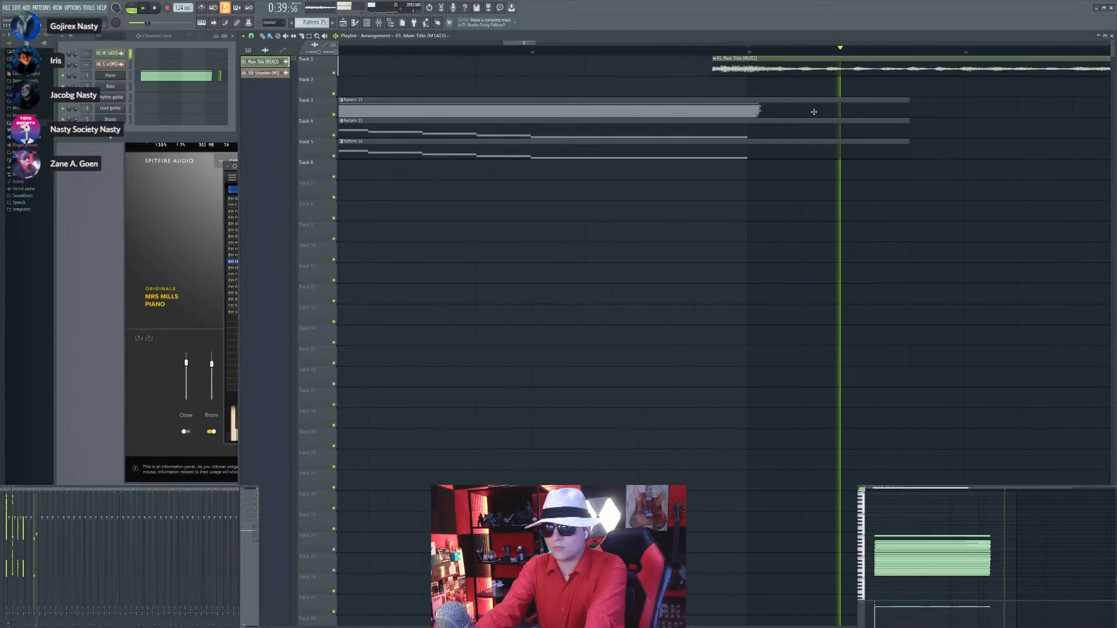
pyautogui.scroll(-4, 815, 111)
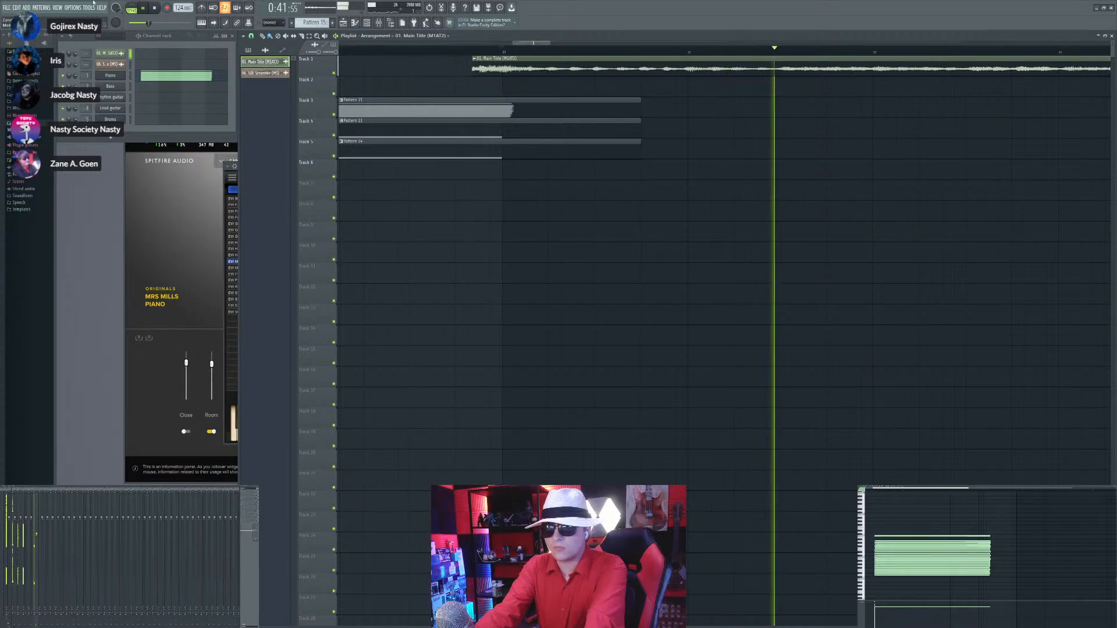
# Step: Nudge the Main Title audio clip slightly later to match its waveform peak to a bar line, and play the transition
pyautogui.scroll(4, 699, 84)
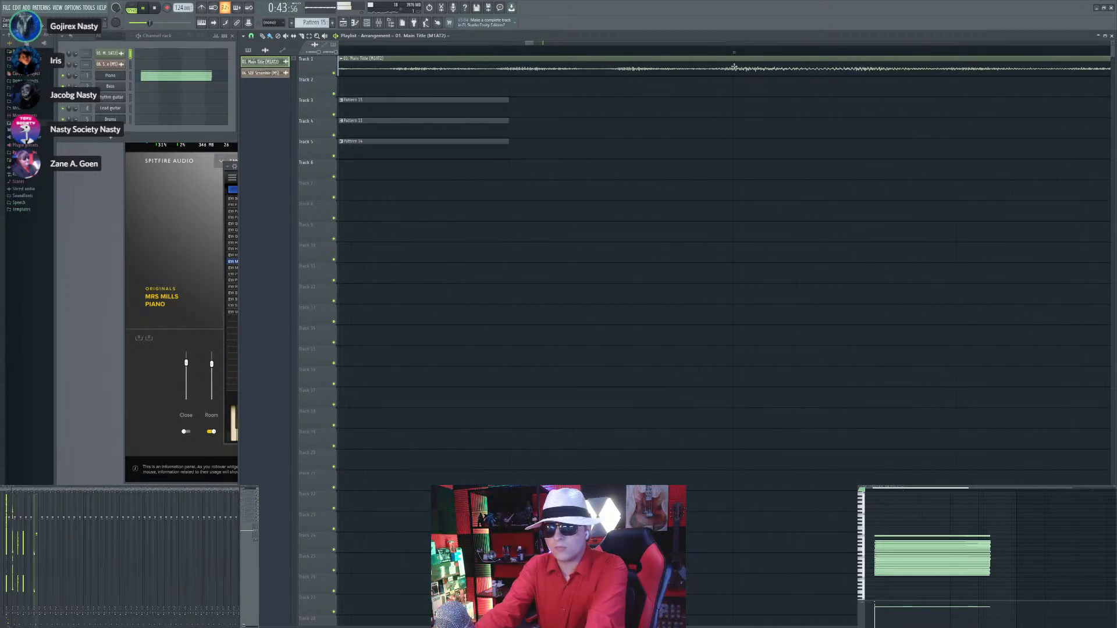
pyautogui.moveTo(734, 67); pyautogui.dragTo(748, 65)
pyautogui.scroll(-2, 693, 207)
pyautogui.press('space')
pyautogui.press('space')
pyautogui.scroll(-1, 663, 220)
pyautogui.scroll(-5, 647, 218)
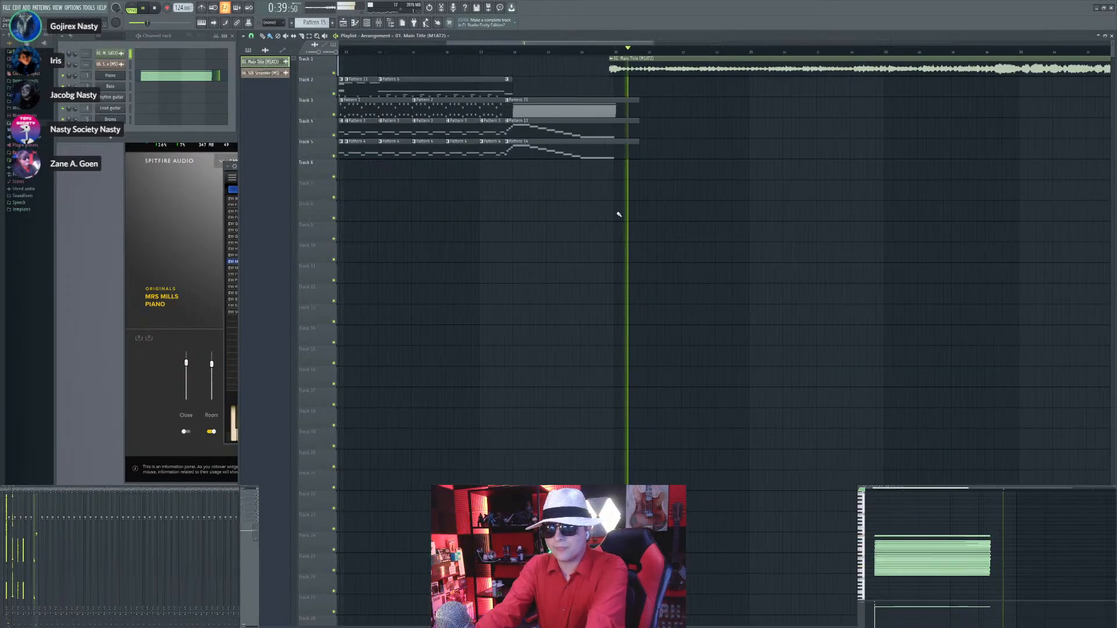
pyautogui.scroll(3, 841, 206)
pyautogui.scroll(-2, 725, 192)
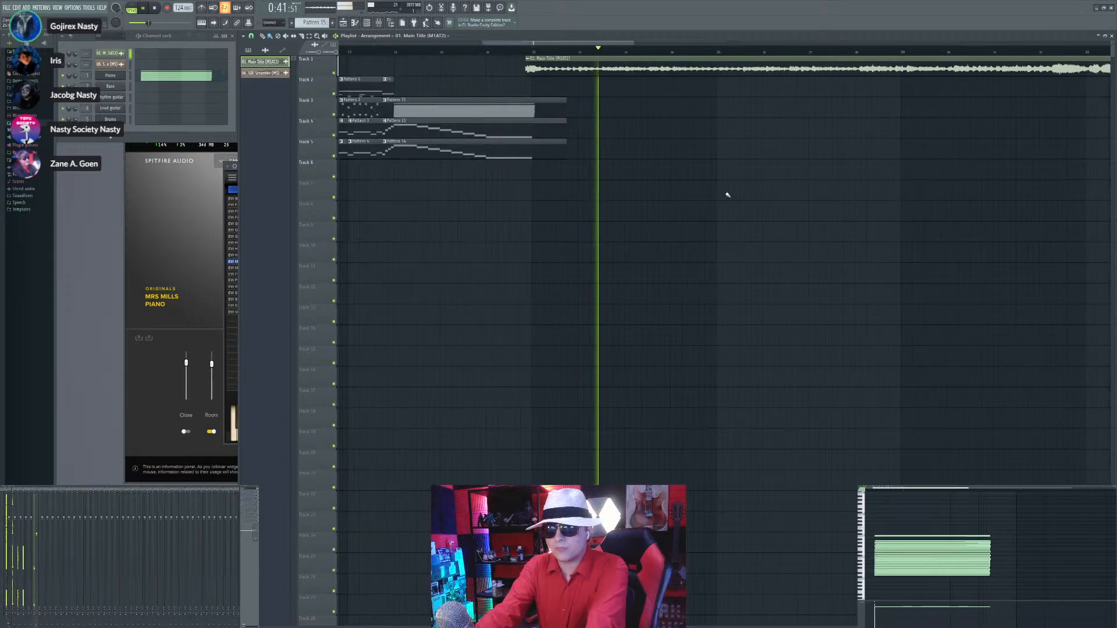
# Step: Create Pattern 16 and trim the clips of Patterns 13, 14 and 15 to end together at the bar line
pyautogui.press('F4')
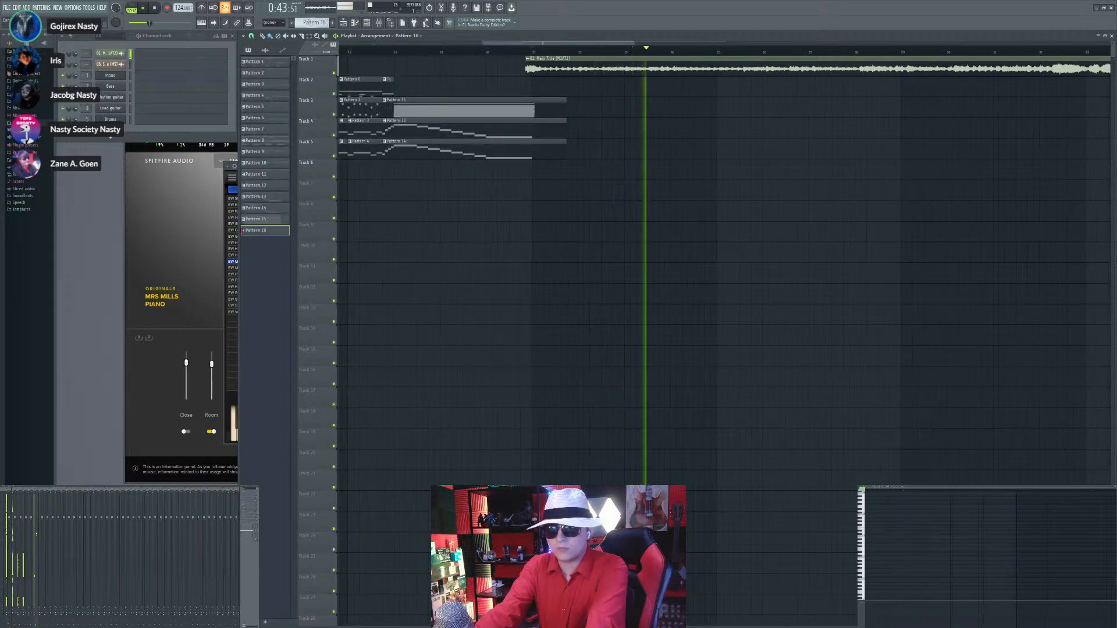
pyautogui.scroll(3, 553, 104)
pyautogui.moveTo(553, 105); pyautogui.dragTo(470, 151)
pyautogui.scroll(-3, 730, 201)
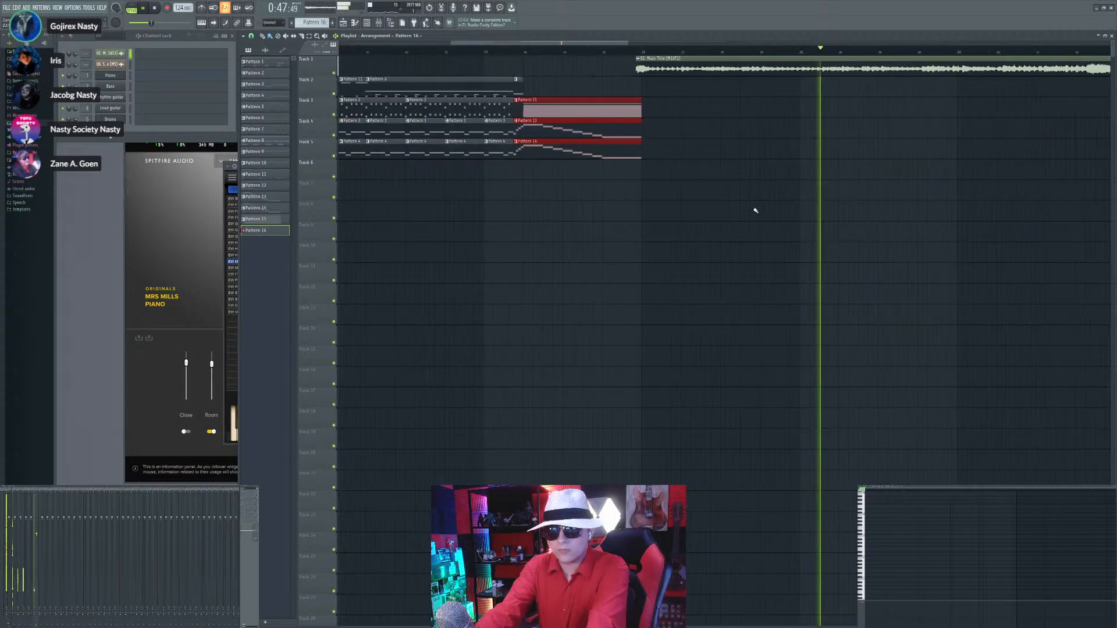
pyautogui.keyDown('ctrl'); pyautogui.click(756, 210); pyautogui.keyUp('ctrl')
# Step: Place Pattern 16 on Track 2 after Pattern 12 and copy opening drum hits from Pattern 6 into it
pyautogui.click(521, 55)
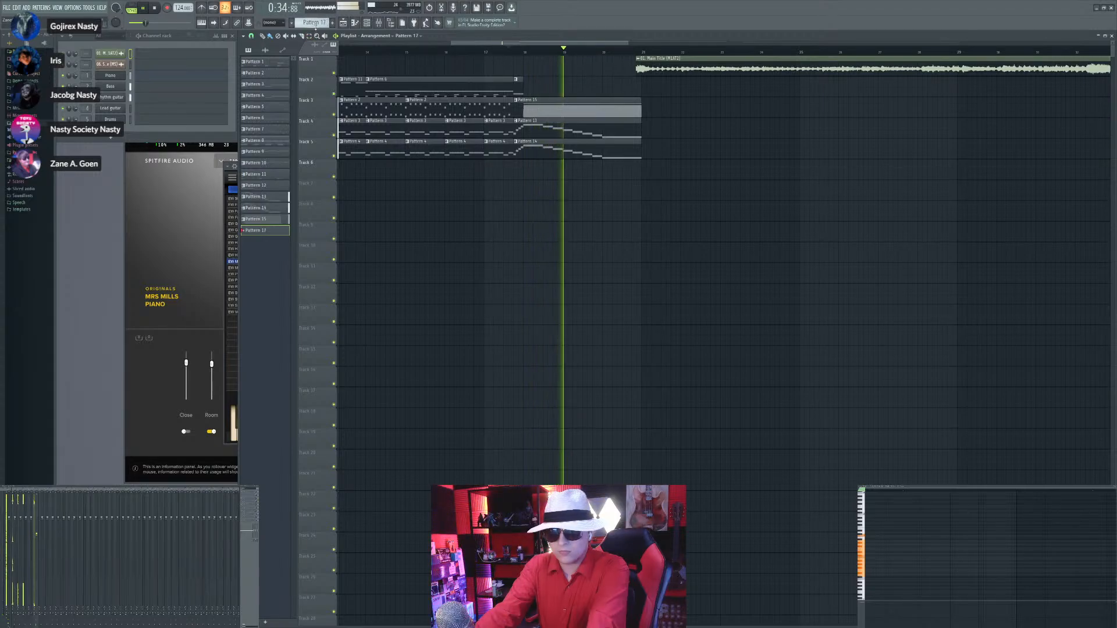
pyautogui.click(526, 88)
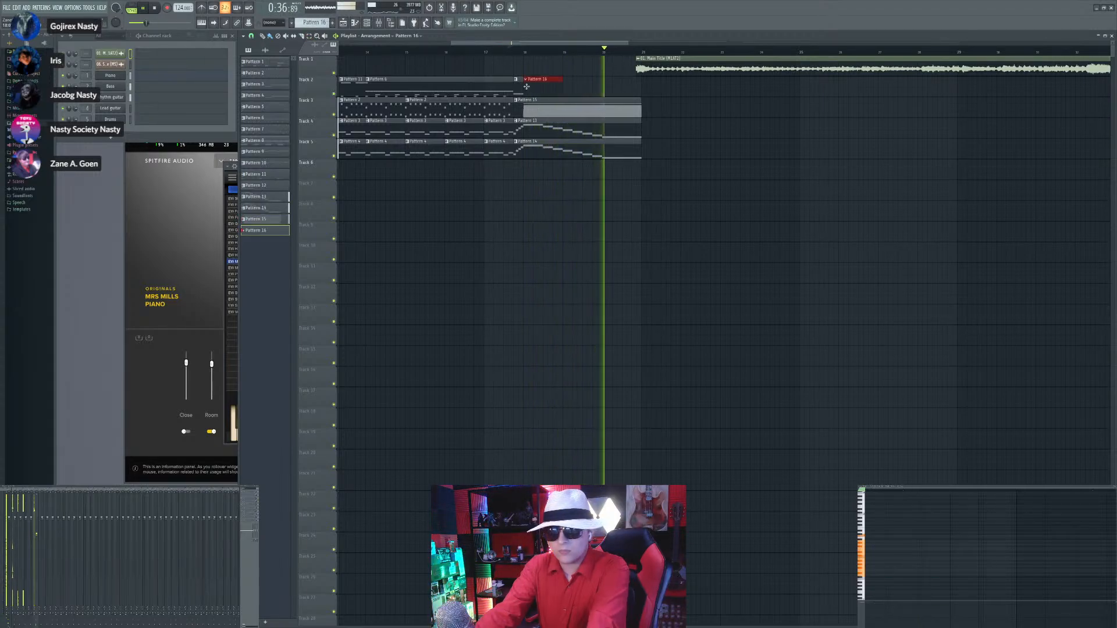
pyautogui.click(491, 88)
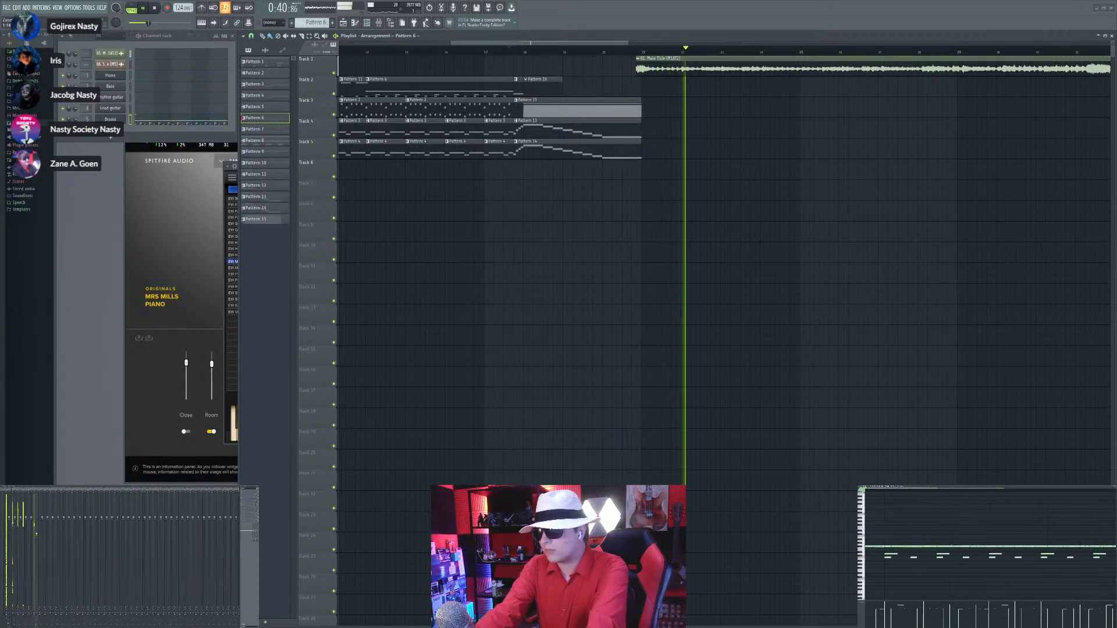
pyautogui.scroll(4, 1094, 69)
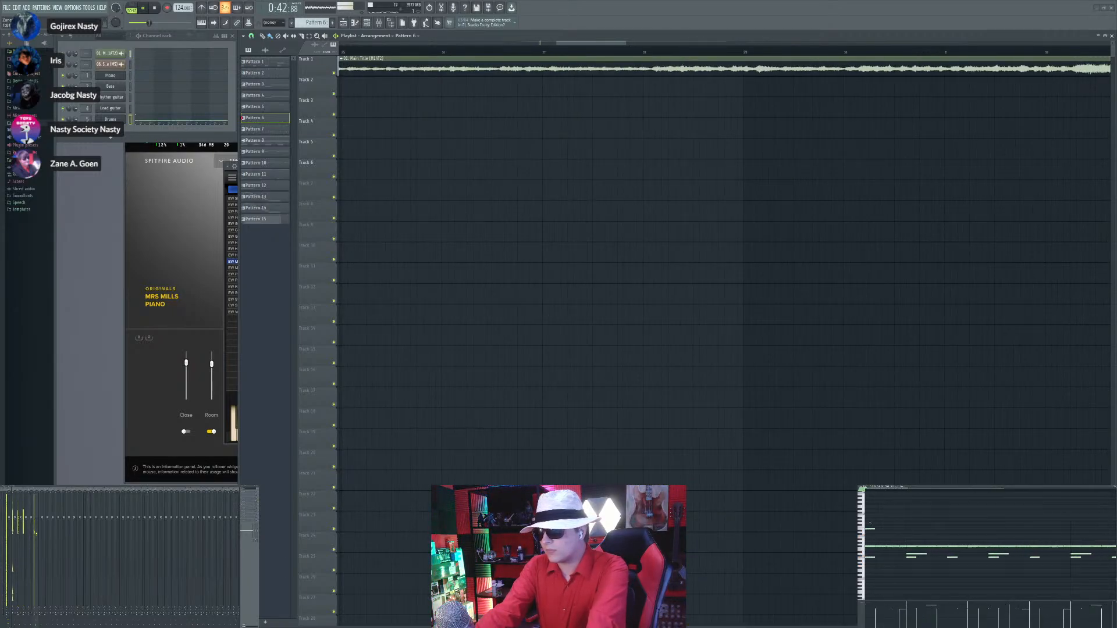
pyautogui.scroll(-8, 808, 217)
pyautogui.scroll(7, 581, 105)
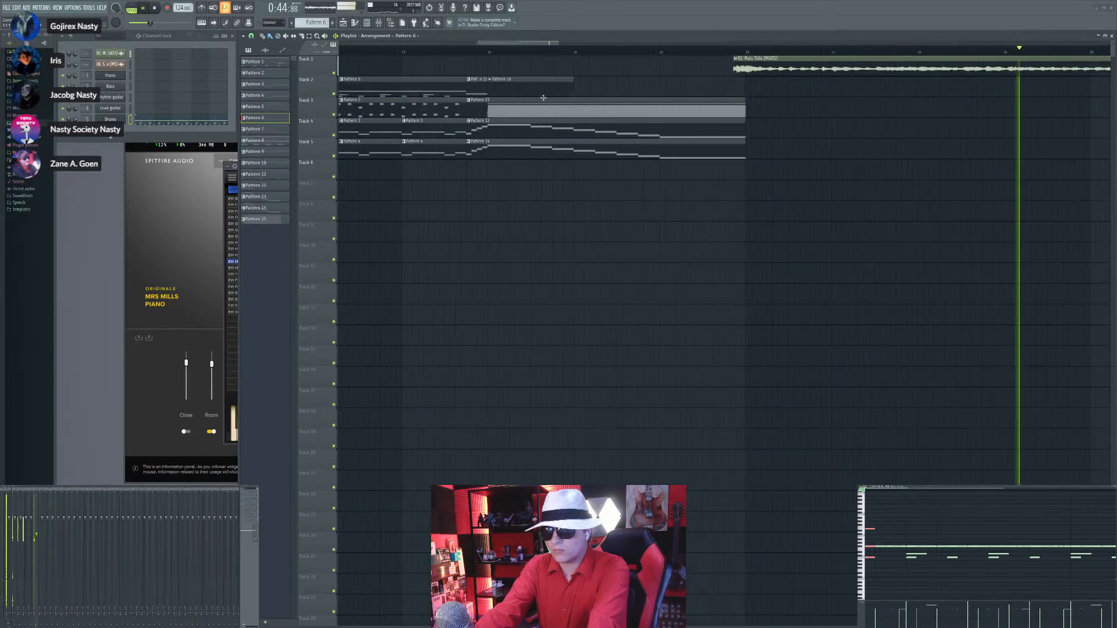
pyautogui.click(541, 88)
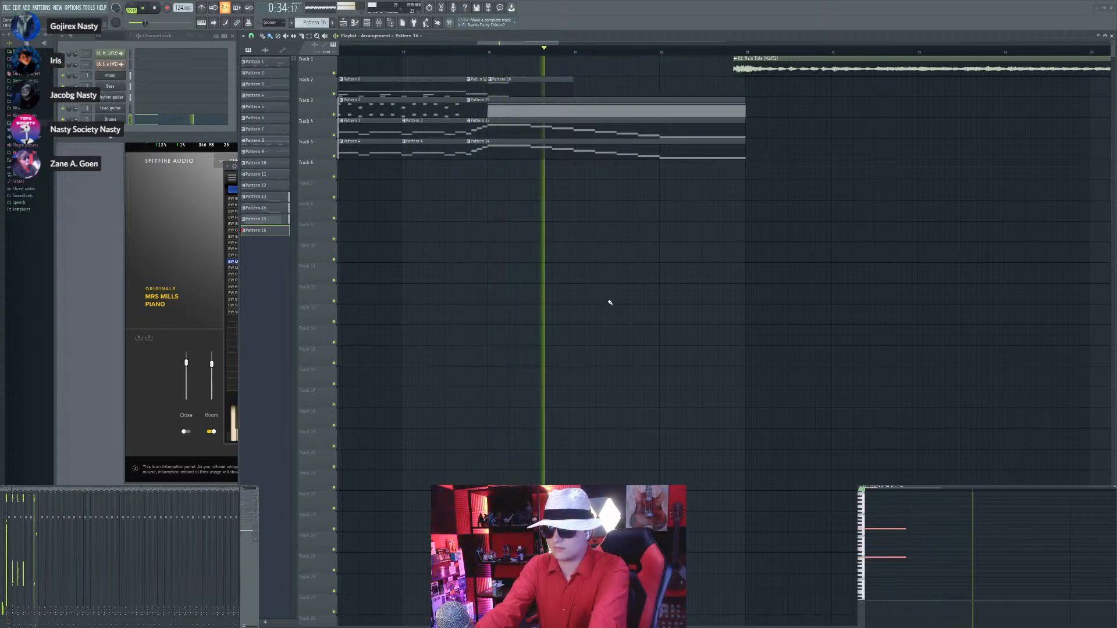
# Step: Fill Pattern 16 with repeated drum hits up to the bar line where the Track 3 to 5 clips end, and play the section
pyautogui.scroll(-3, 664, 326)
pyautogui.press('space')
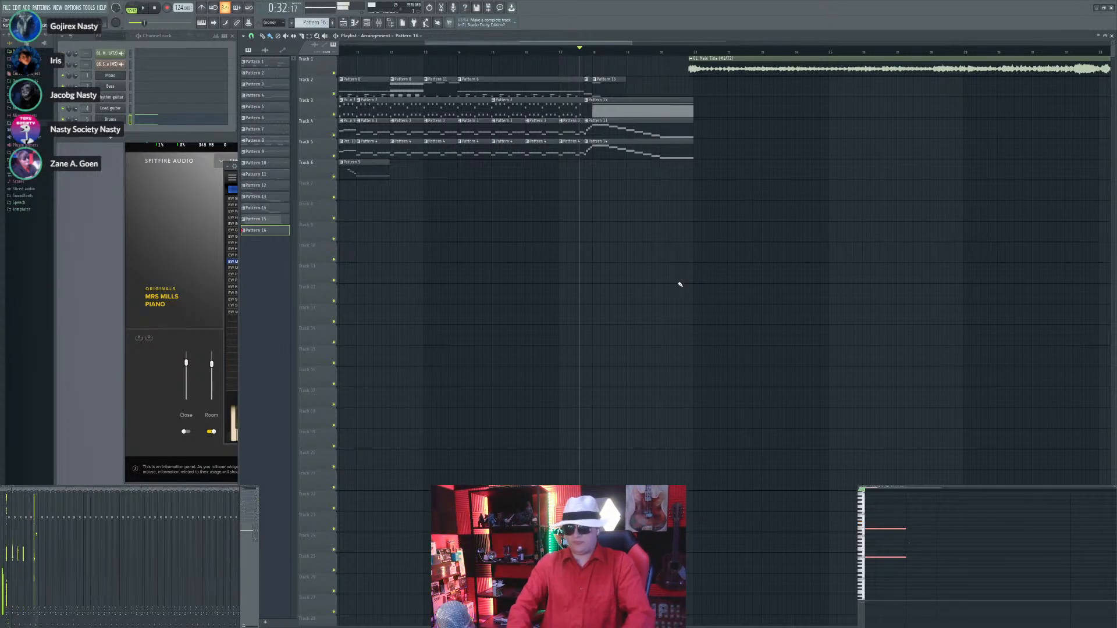
pyautogui.scroll(2, 680, 285)
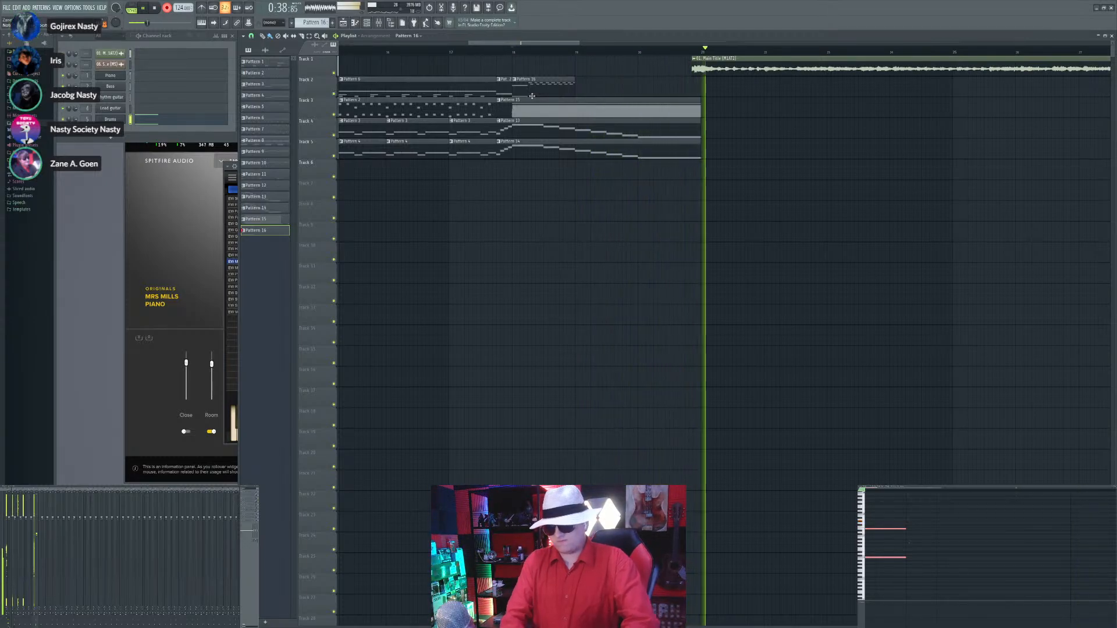
pyautogui.press('space')
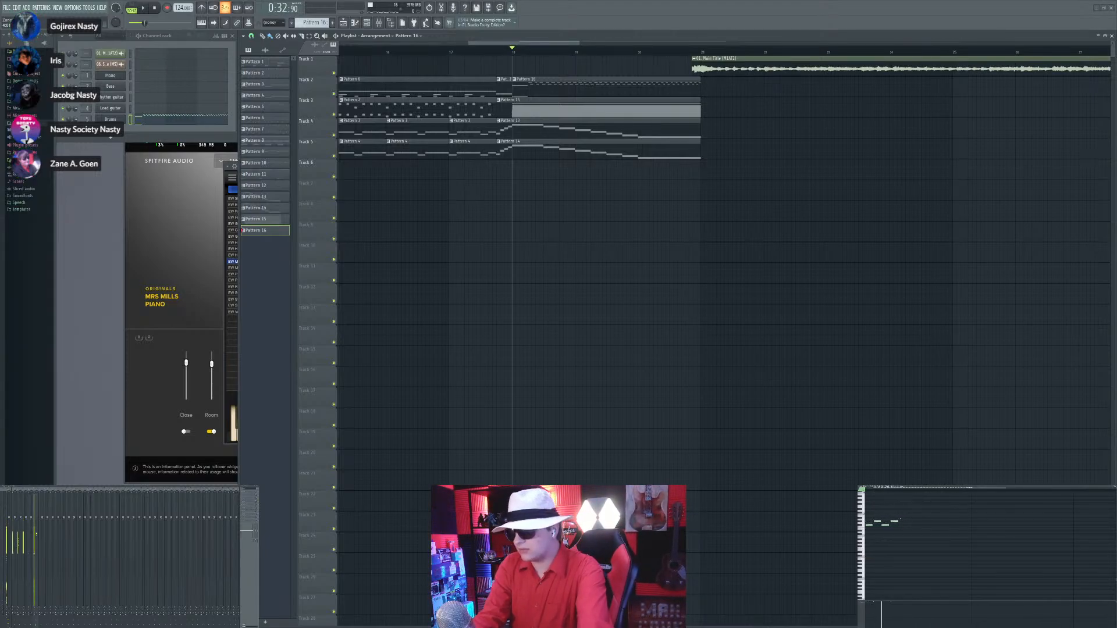
pyautogui.scroll(4, 705, 192)
pyautogui.scroll(-5, 762, 247)
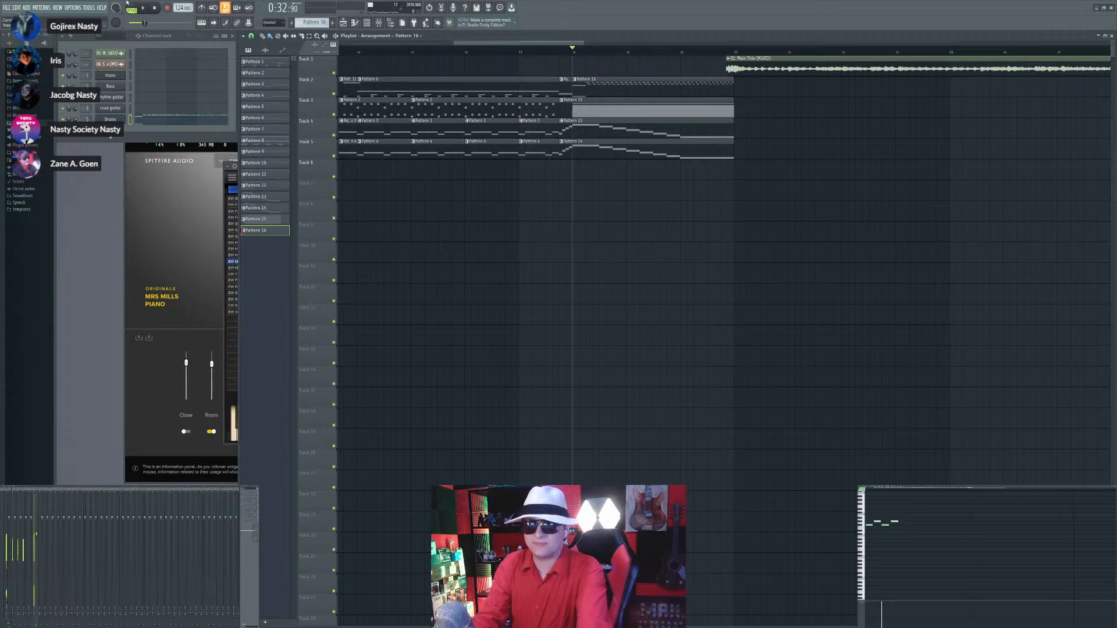
pyautogui.press('space')
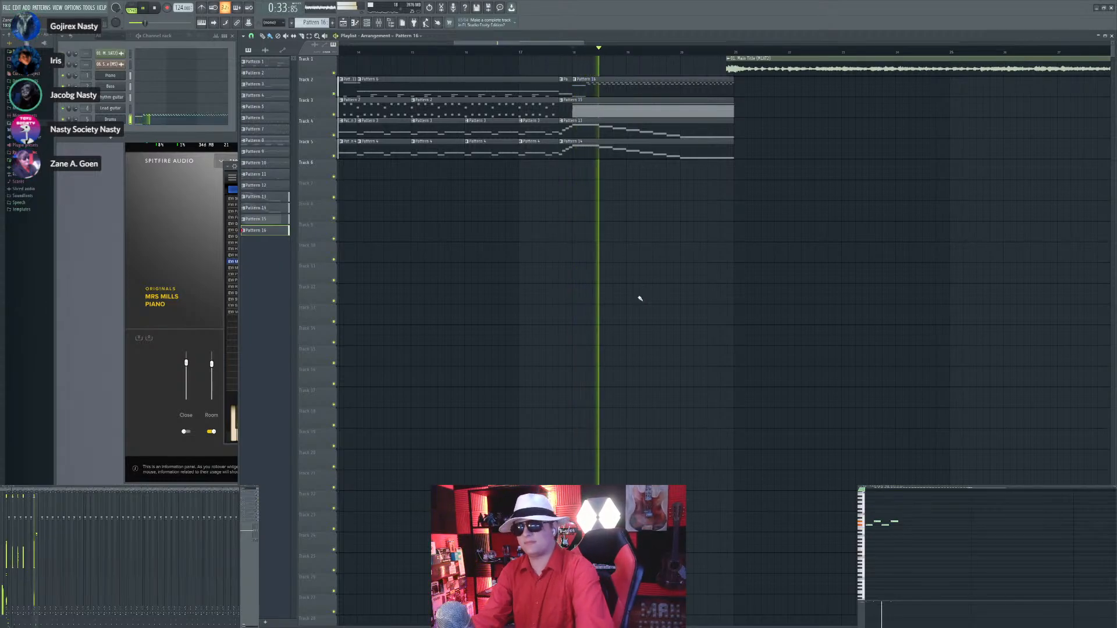
pyautogui.scroll(-4, 573, 327)
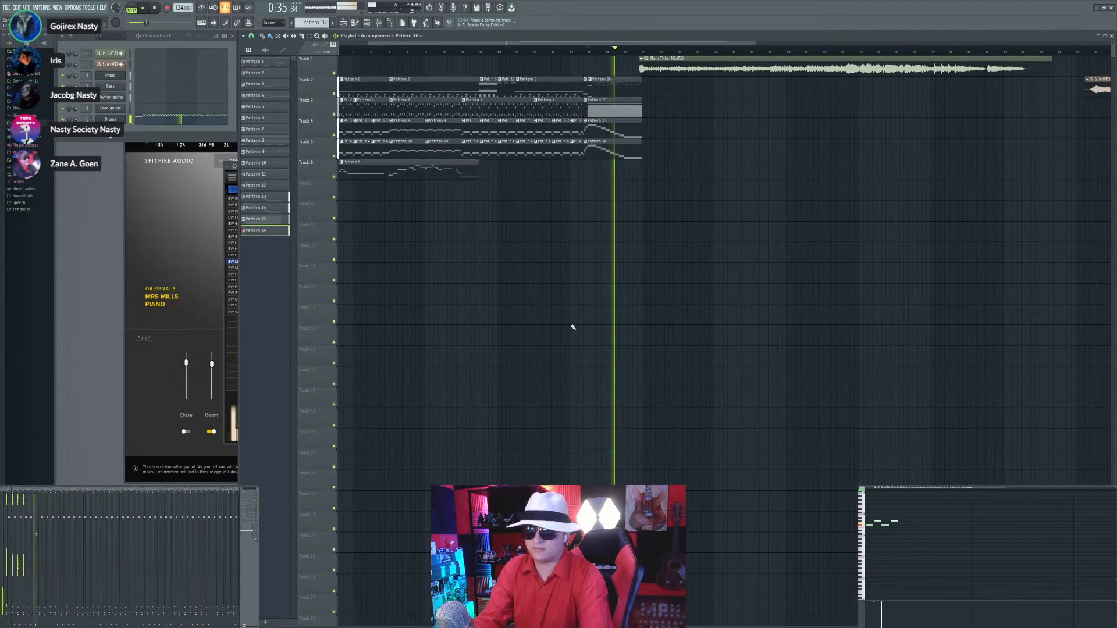
pyautogui.scroll(2, 628, 347)
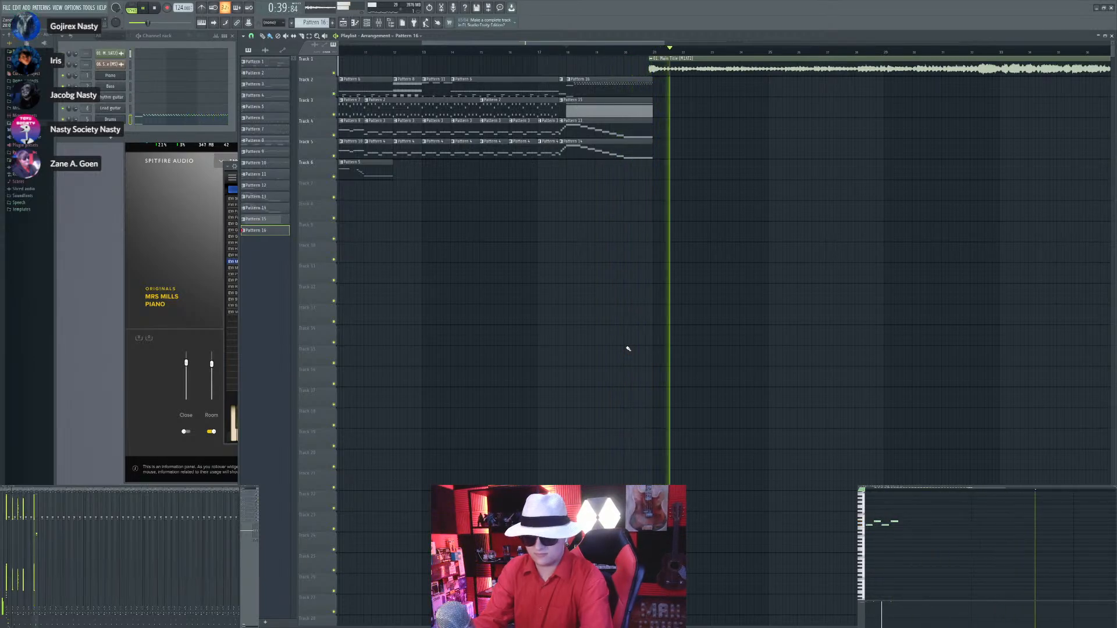
# Step: Create Pattern 17 and play the arrangement from before the Track 2 to 5 transition
pyautogui.scroll(-1, 727, 358)
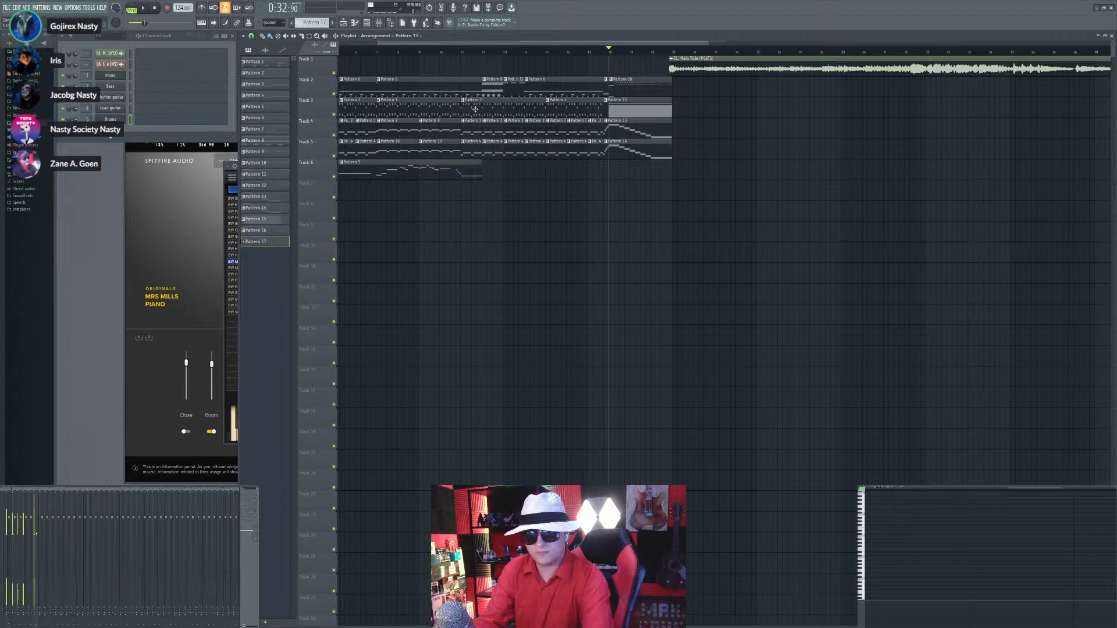
pyautogui.scroll(2, 518, 162)
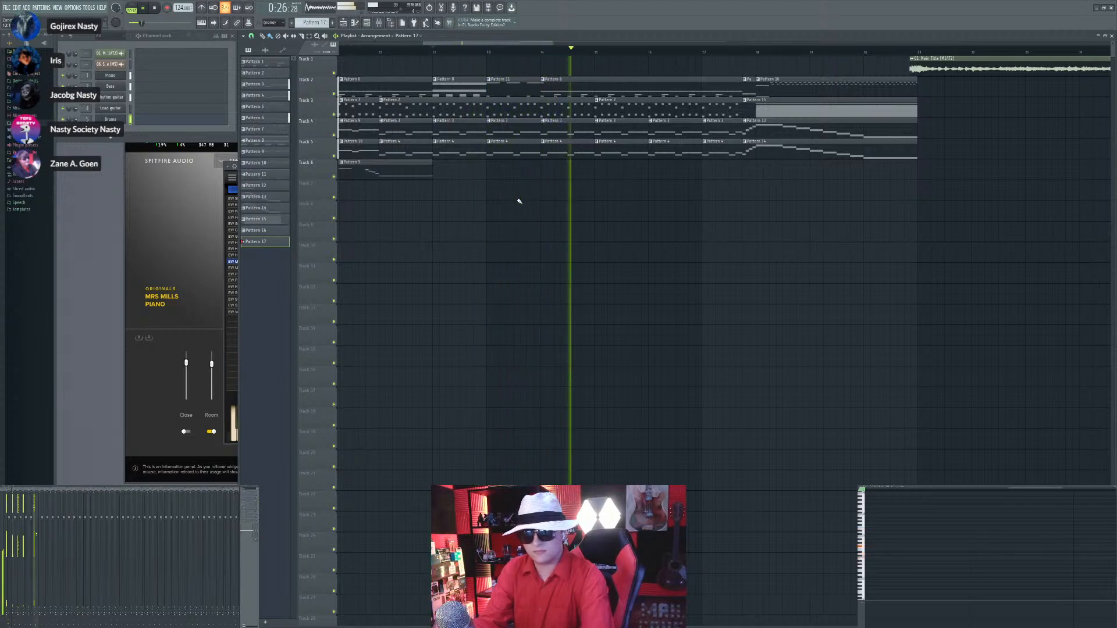
pyautogui.scroll(-2, 519, 202)
pyautogui.scroll(-2, 520, 202)
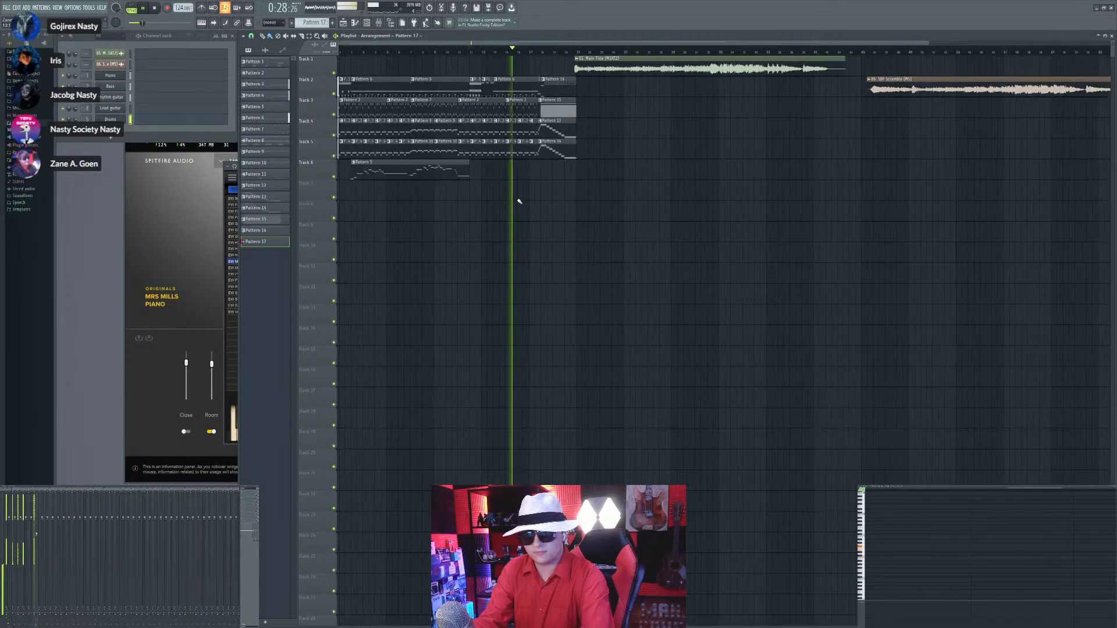
# Step: Delete the other reference audio clip from Track 2 and place Pattern 17 on Track 3 directly after the Pattern 15 clip
pyautogui.rightClick(869, 90)
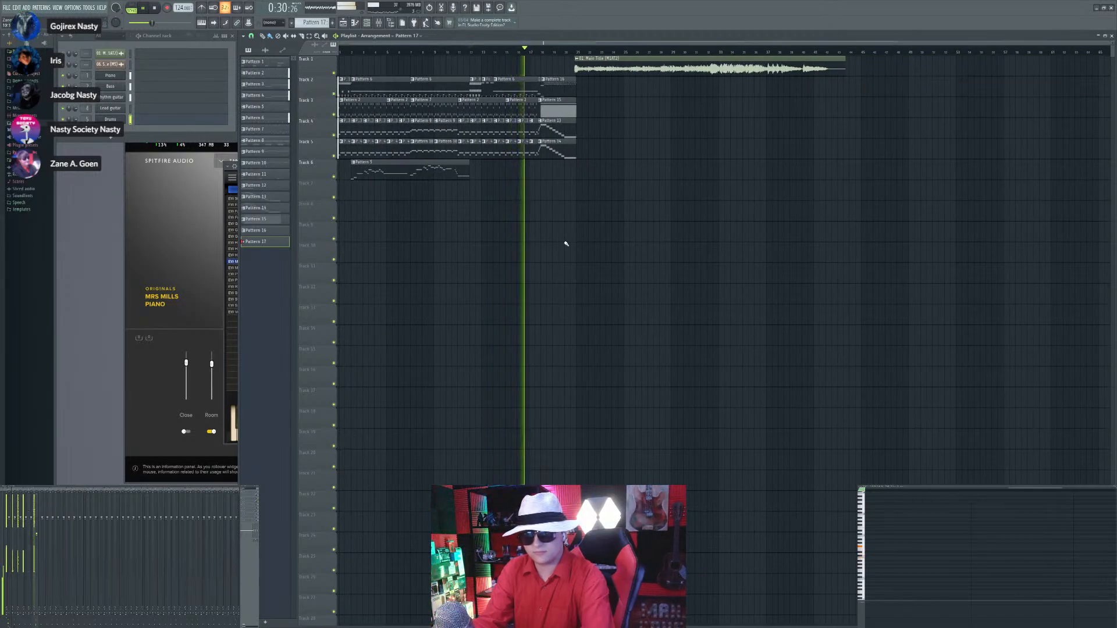
pyautogui.scroll(3, 547, 248)
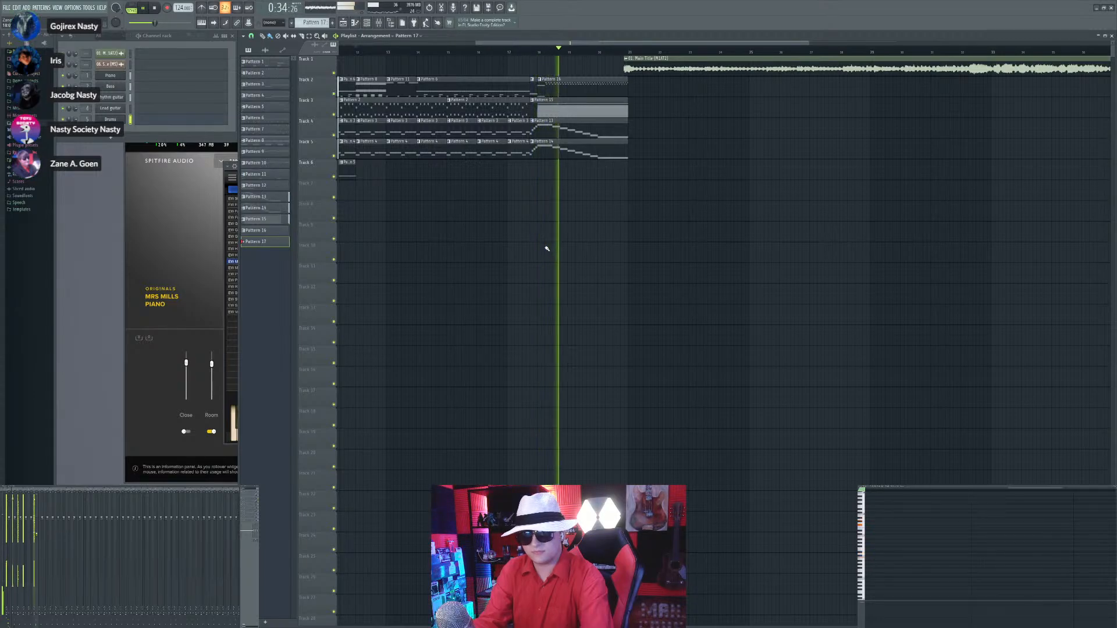
pyautogui.scroll(3, 675, 216)
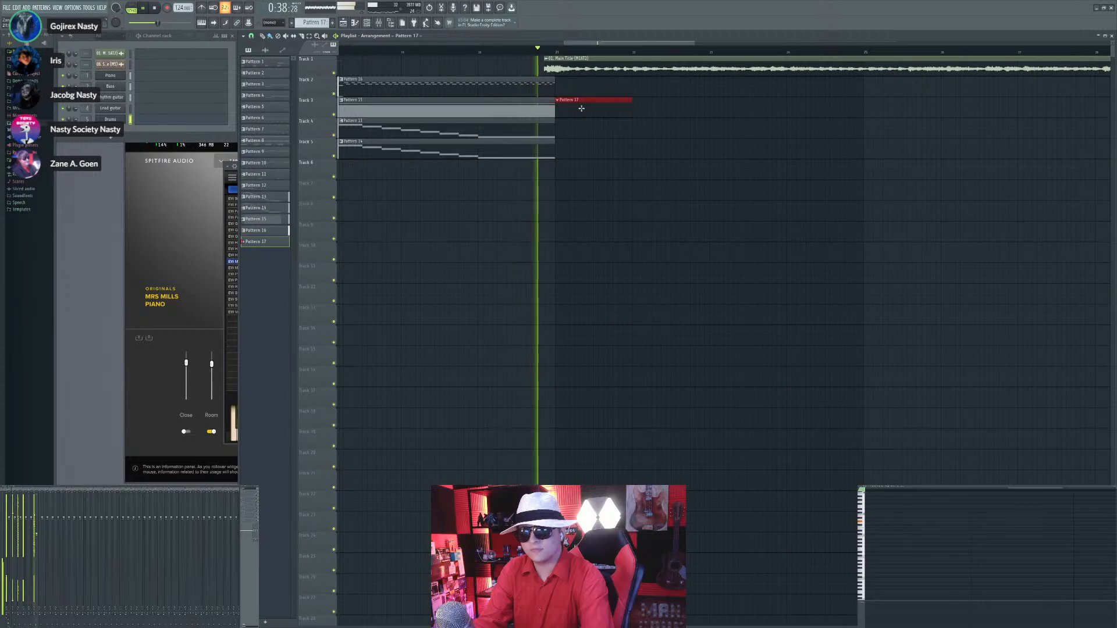
# Step: Copy the first four piano chords from Pattern 2 and paste them into Pattern 17
pyautogui.scroll(-3, 746, 206)
pyautogui.click(528, 117)
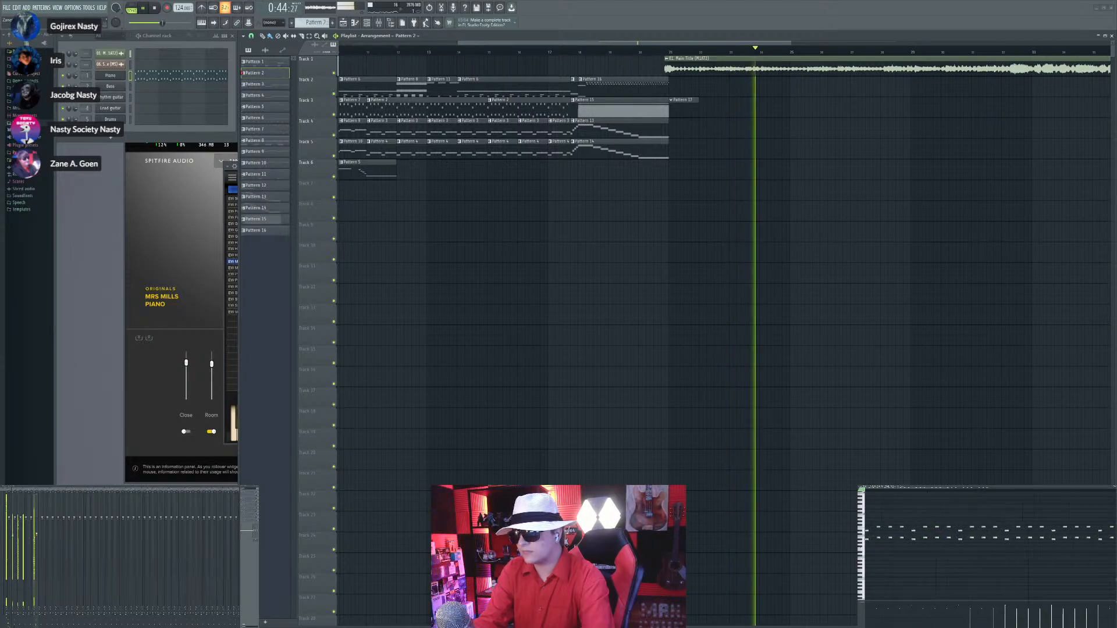
pyautogui.moveTo(866, 519); pyautogui.dragTo(950, 559)
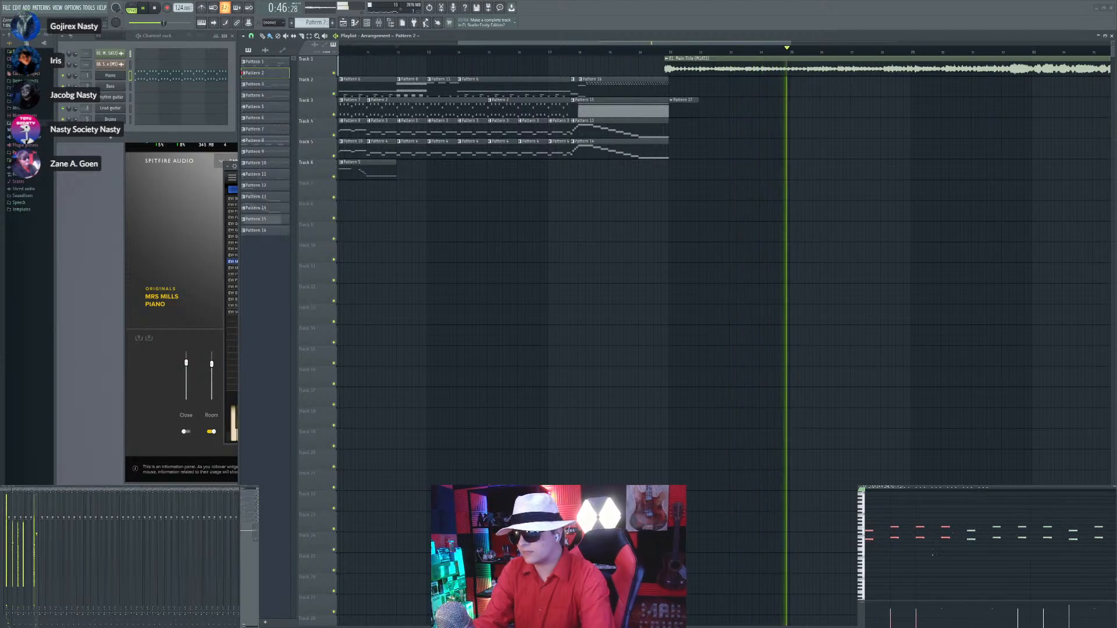
pyautogui.click(685, 111)
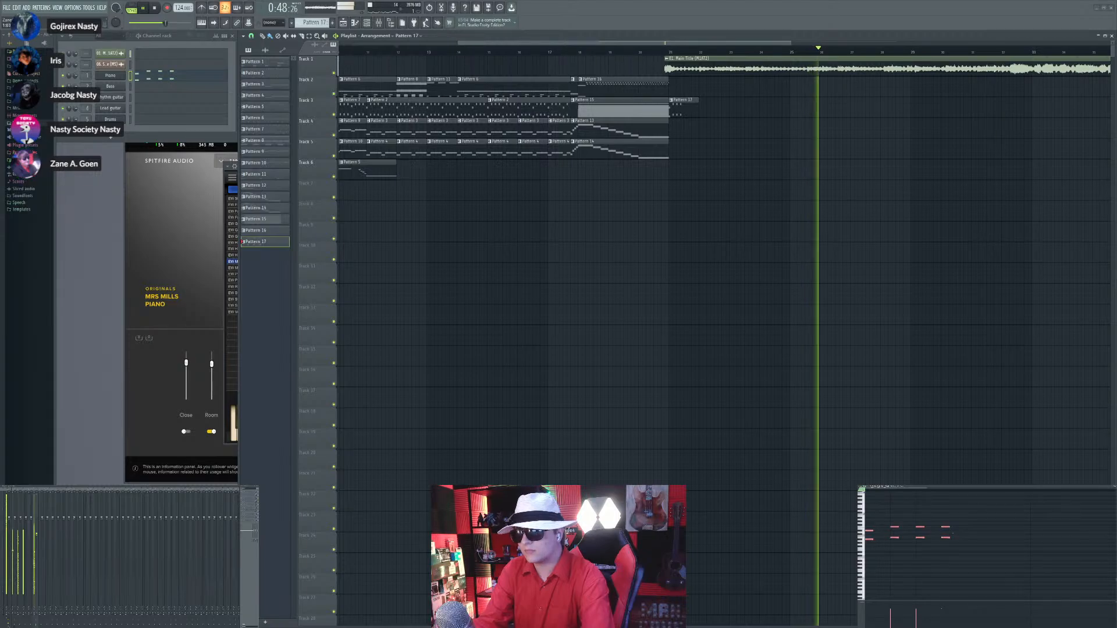
pyautogui.hotkey('ctrl', 'v')
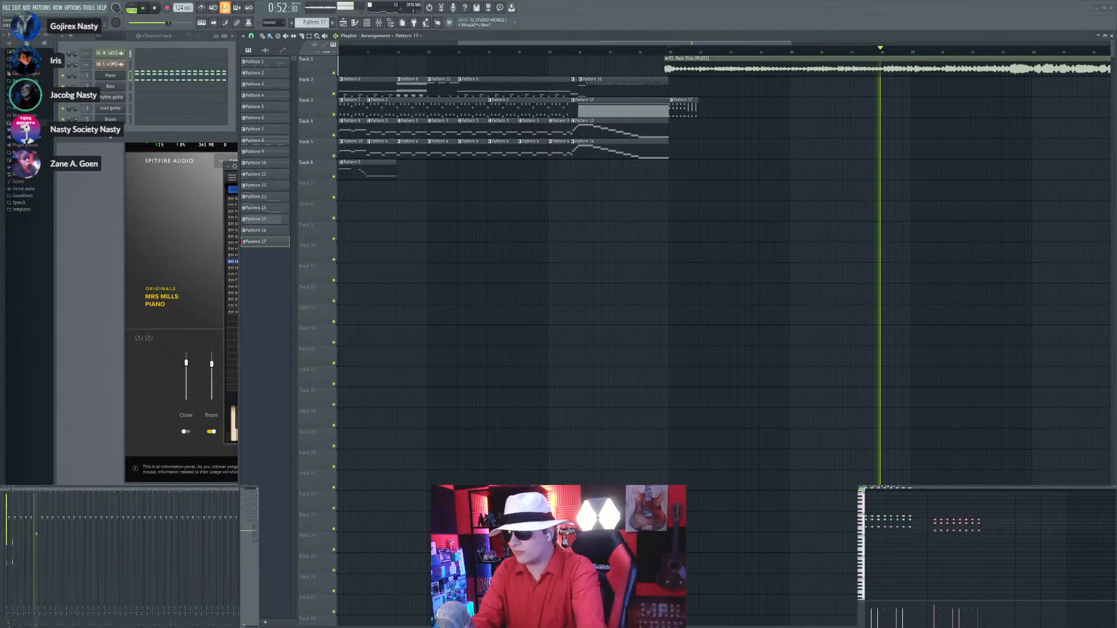
# Step: Repeat the piano chords until they fill four bars of Pattern 17, checking them against playback
pyautogui.moveTo(916, 528); pyautogui.dragTo(916, 528)
pyautogui.press('space')
pyautogui.press('space')
pyautogui.scroll(-1, 942, 527)
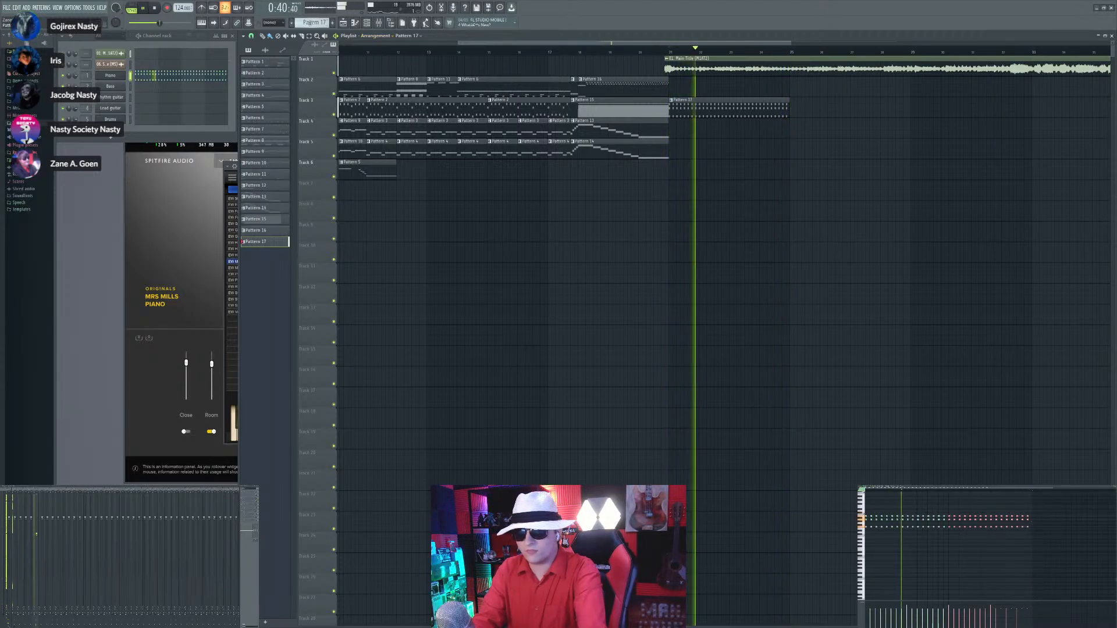
# Step: Create Pattern 18 on Track 4 below Pattern 17 and fill its four bars with a sustained rhythm guitar note line
pyautogui.press('F4')
pyautogui.scroll(3, 678, 138)
pyautogui.click(658, 133)
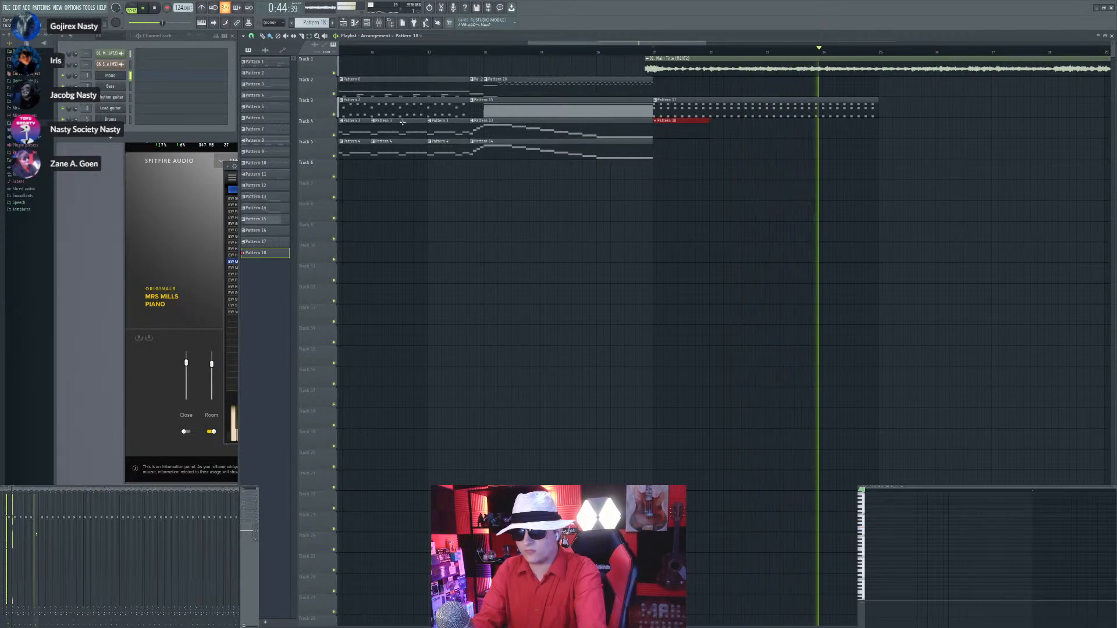
pyautogui.click(456, 130)
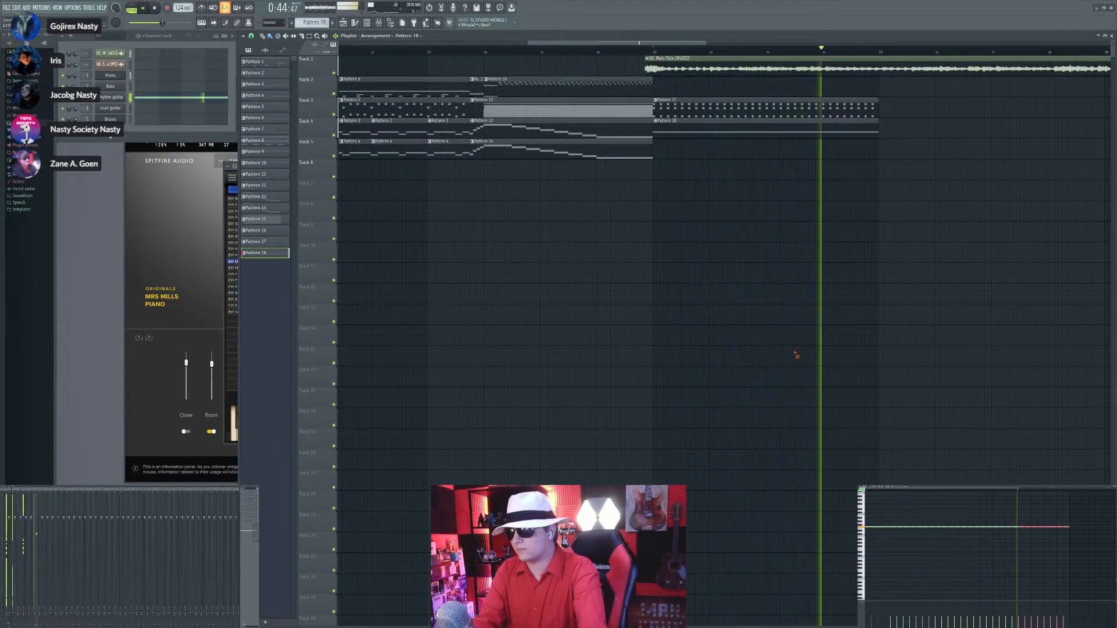
# Step: Create Pattern 19 on Track 5 below Pattern 18 and fill its four bars with a matching sustained bass note line
pyautogui.scroll(1, 319, 23)
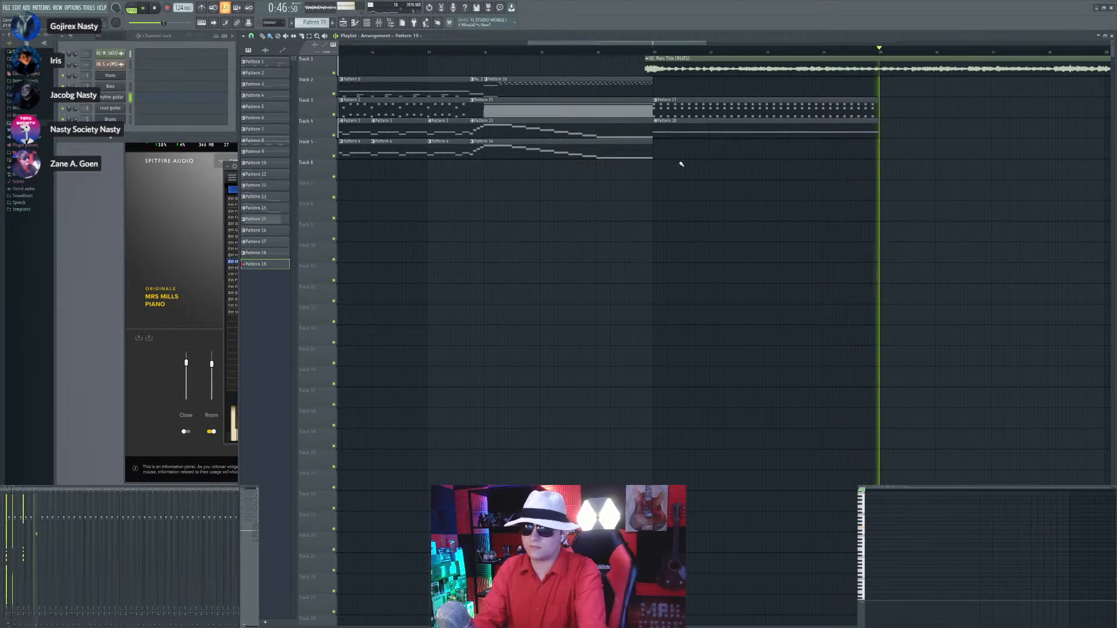
pyautogui.click(657, 153)
pyautogui.click(575, 150)
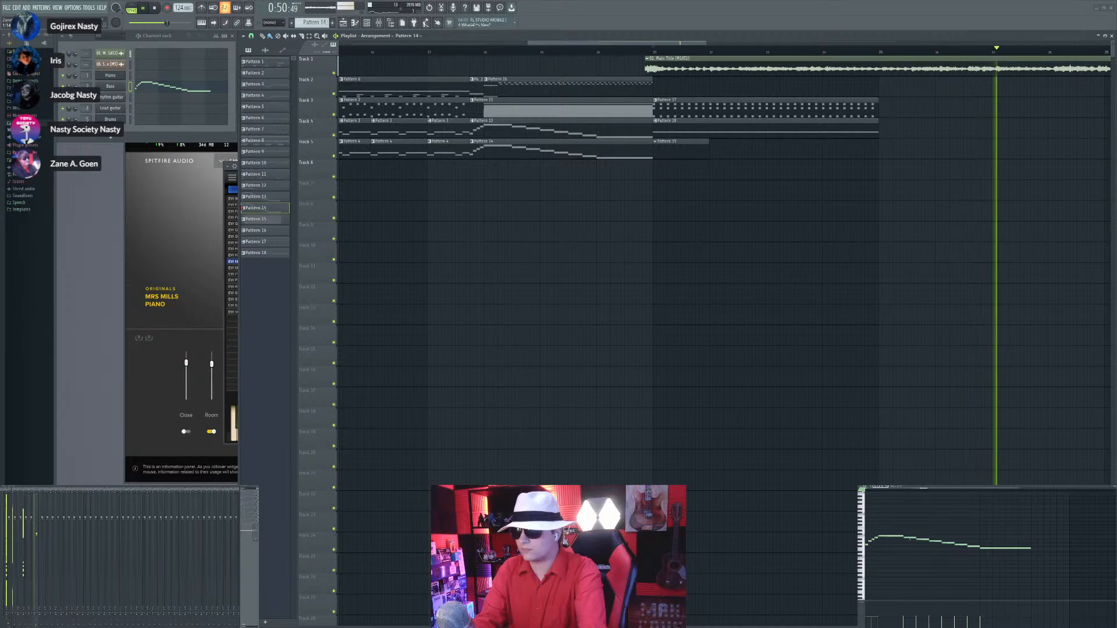
pyautogui.click(698, 142)
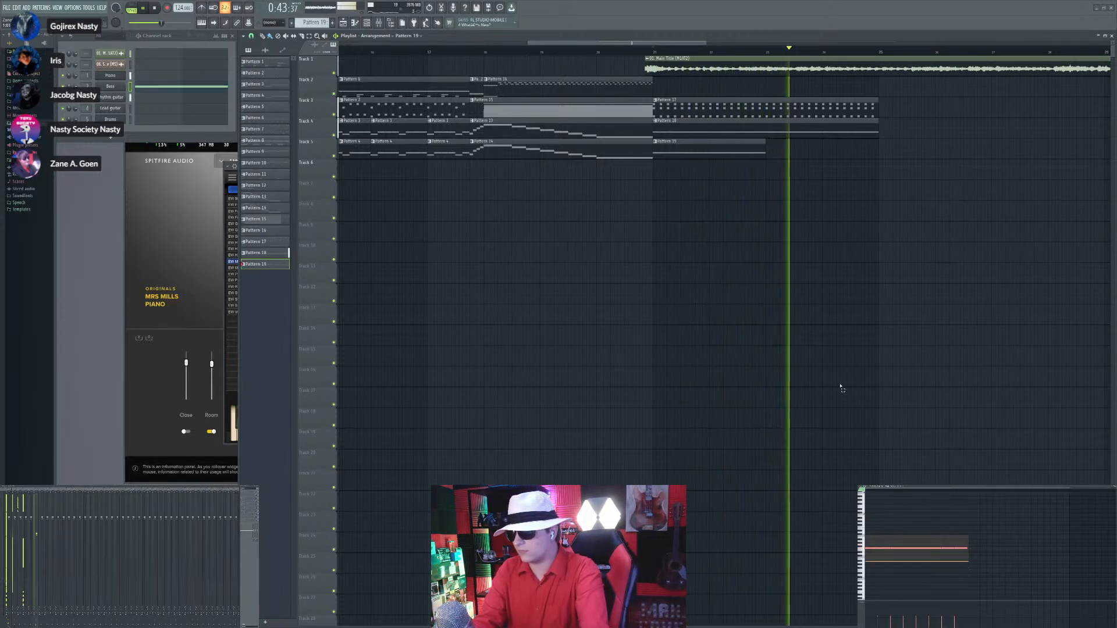
pyautogui.scroll(-3, 745, 247)
pyautogui.scroll(5, 773, 240)
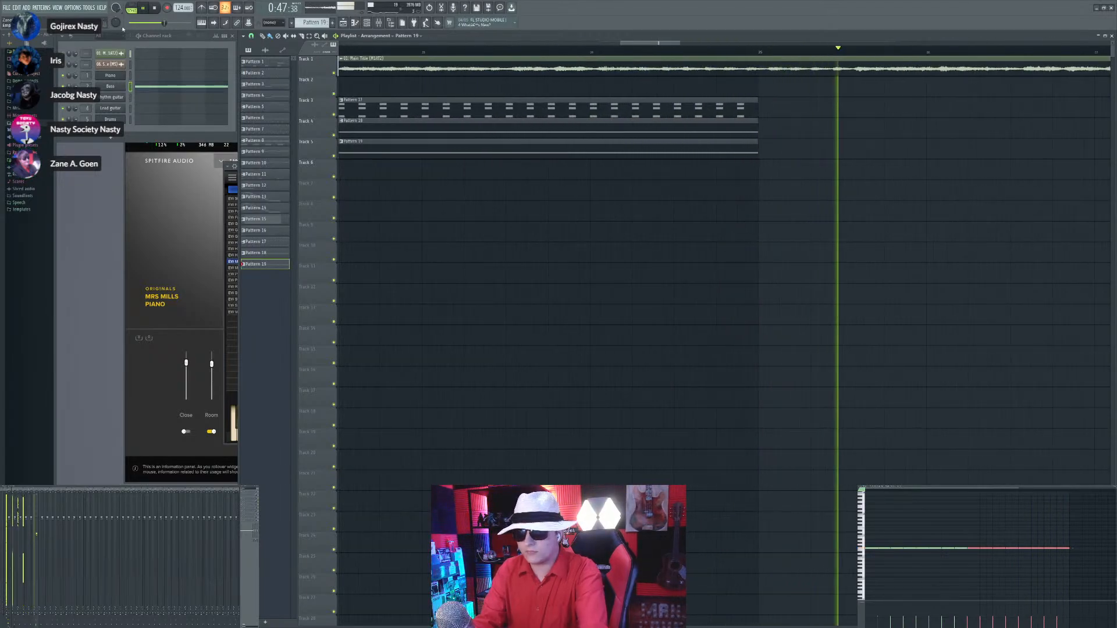
# Step: Set the project tempo to 122 BPM and play back the new section
pyautogui.moveTo(174, 8); pyautogui.dragTo(175, 11)
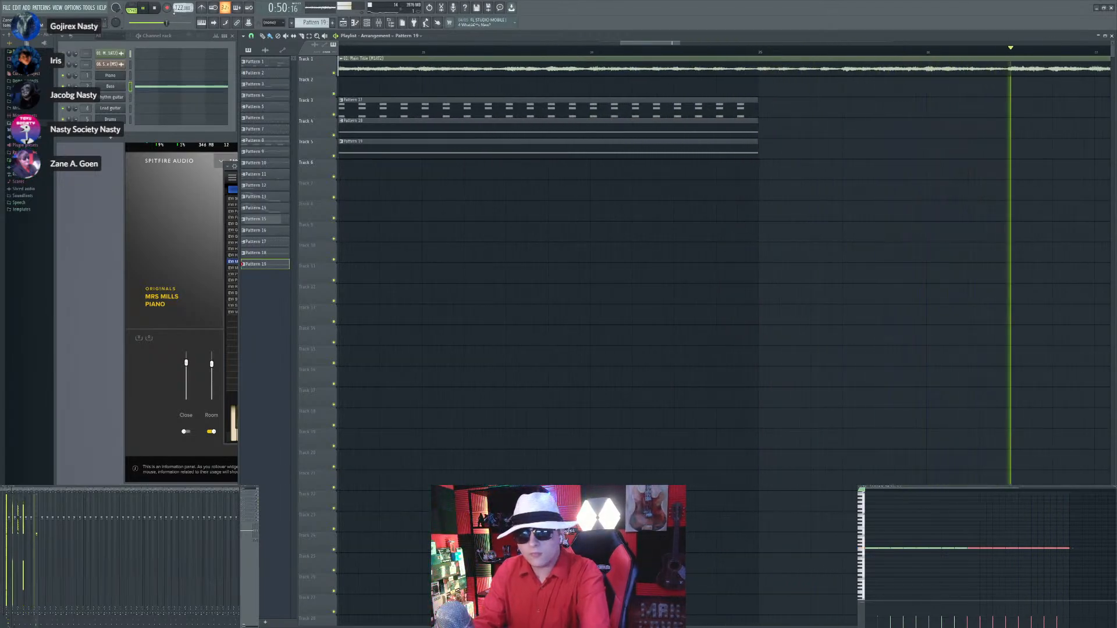
pyautogui.scroll(-3, 819, 244)
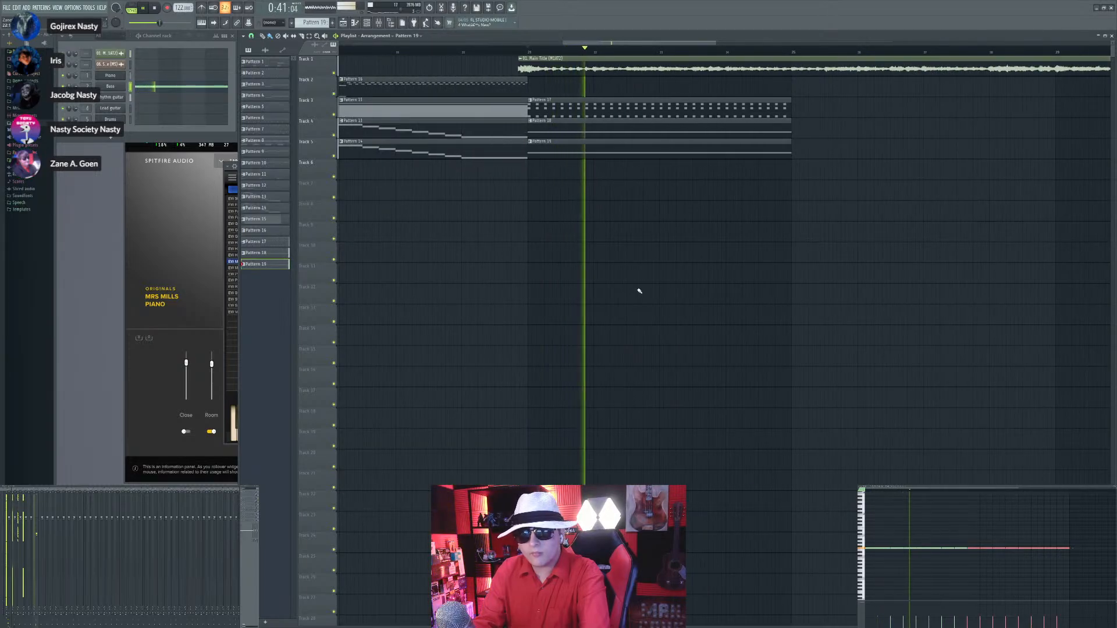
pyautogui.scroll(-3, 639, 291)
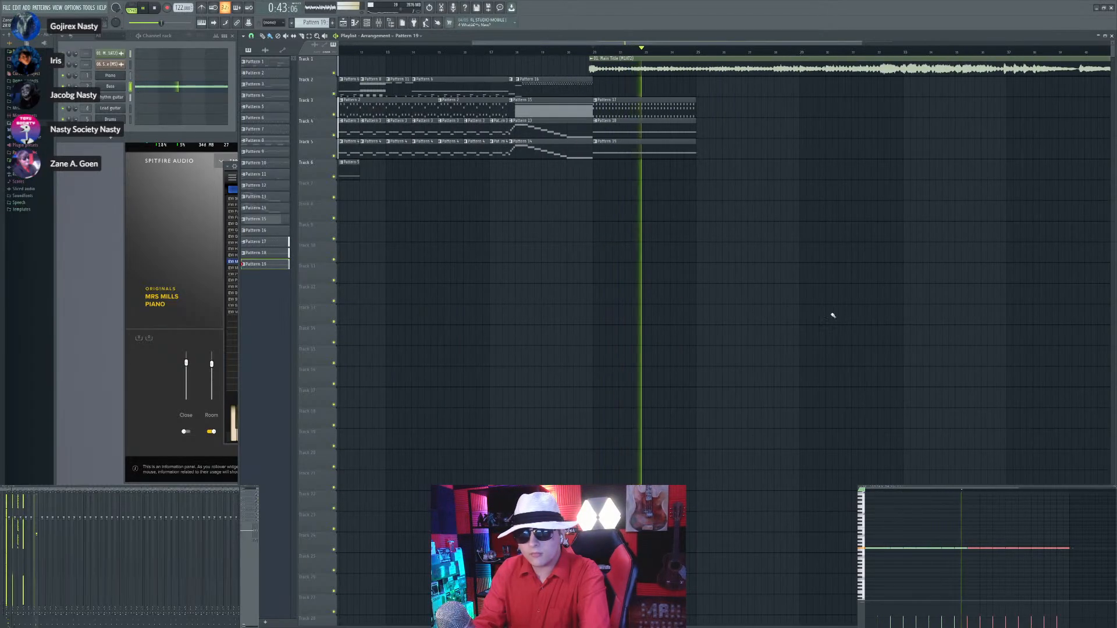
pyautogui.scroll(-3, 756, 246)
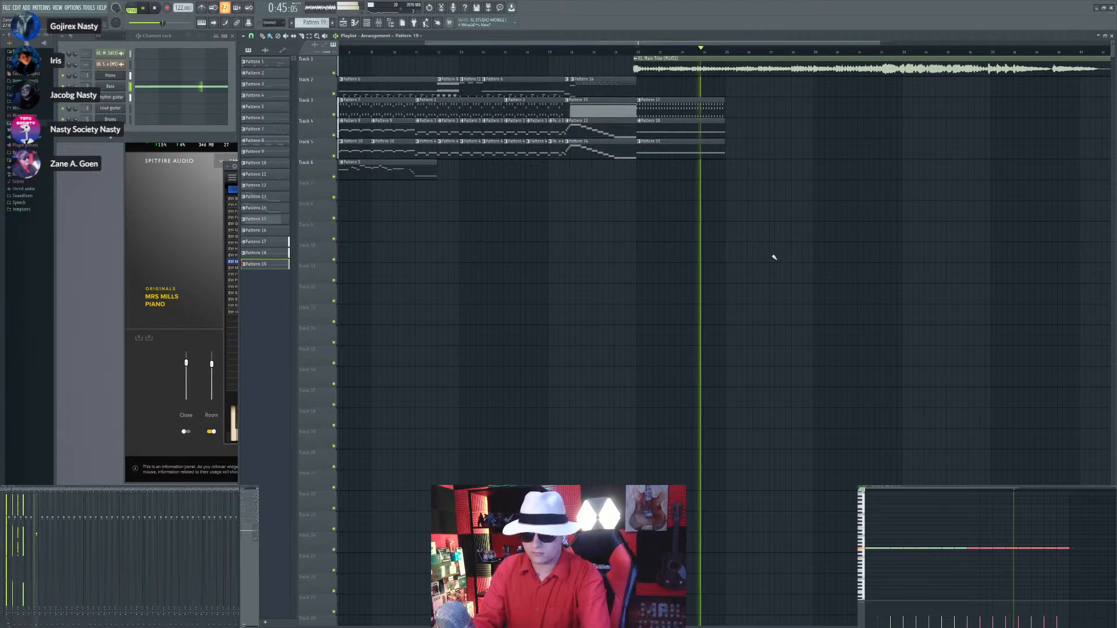
# Step: Duplicate the Pattern 17, 18 and 19 clips twice so they repeat back to back on Tracks 3 to 5
pyautogui.scroll(3, 766, 253)
pyautogui.moveTo(817, 97); pyautogui.dragTo(667, 197)
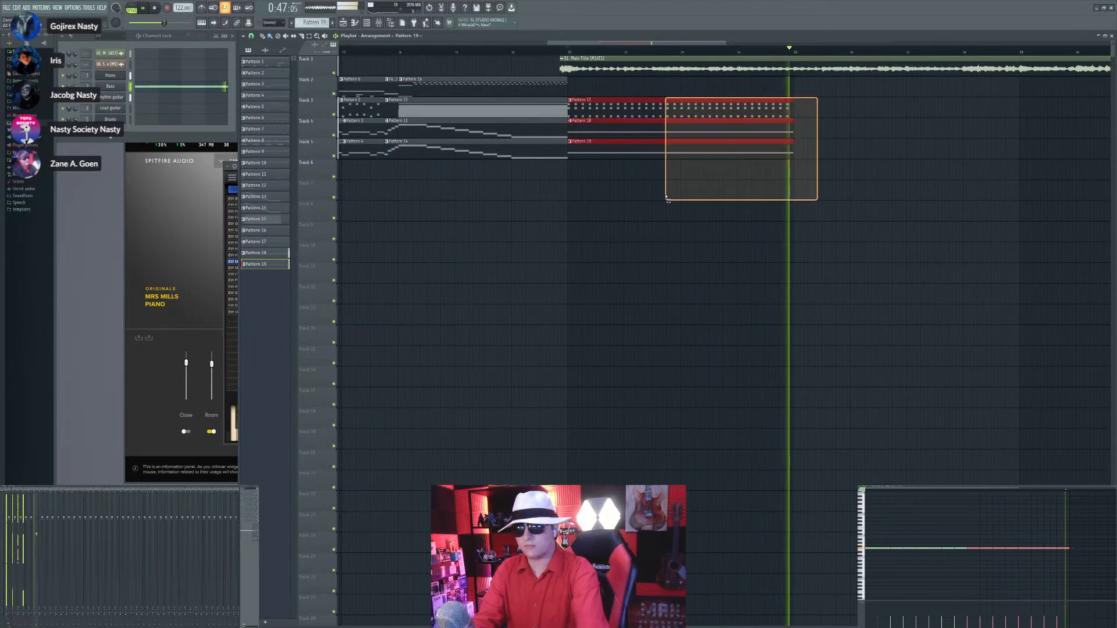
pyautogui.hscroll(4, 667, 196)
pyautogui.scroll(-4, 898, 200)
pyautogui.moveTo(572, 99); pyautogui.dragTo(495, 198)
pyautogui.hotkey('ctrl', 'b')
pyautogui.scroll(-3, 657, 221)
pyautogui.scroll(2, 660, 221)
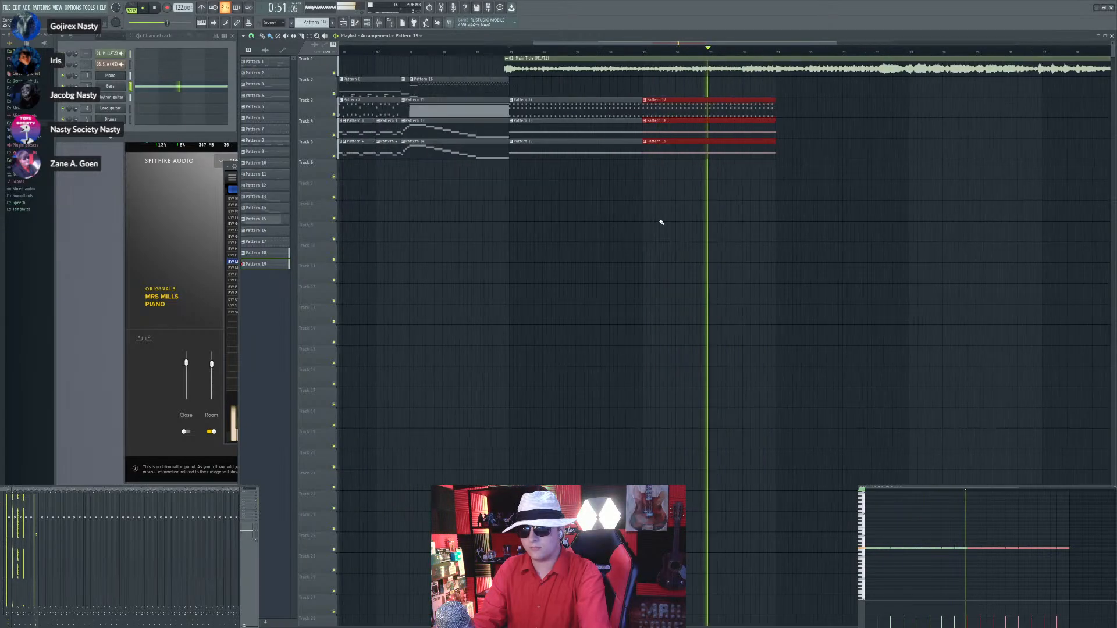
pyautogui.scroll(5, 688, 226)
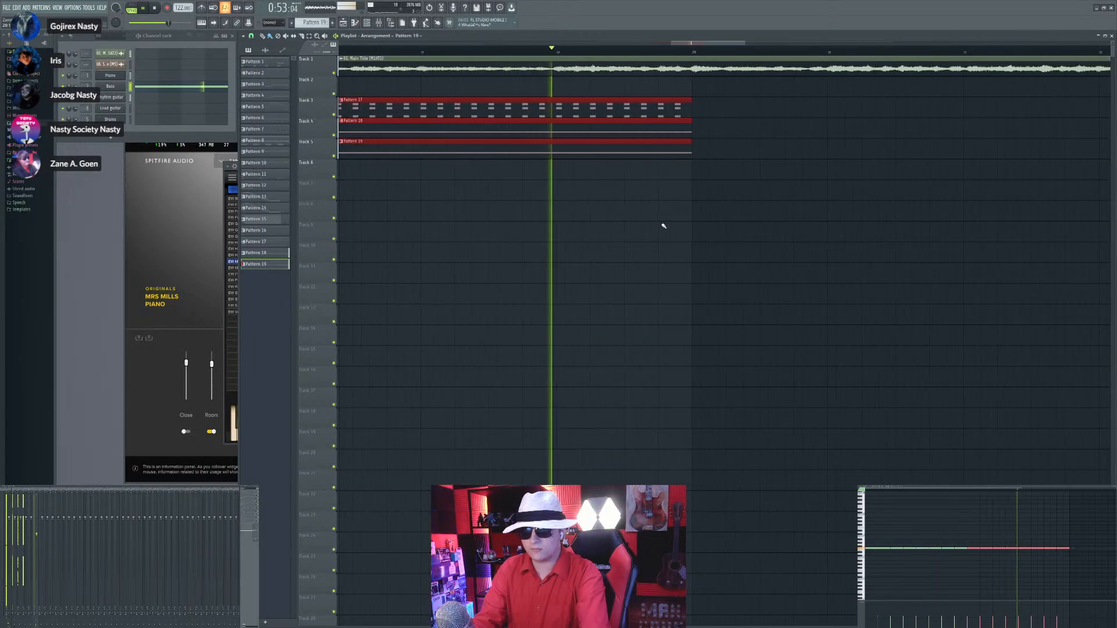
pyautogui.scroll(-3, 663, 226)
pyautogui.hotkey('ctrl', 'b')
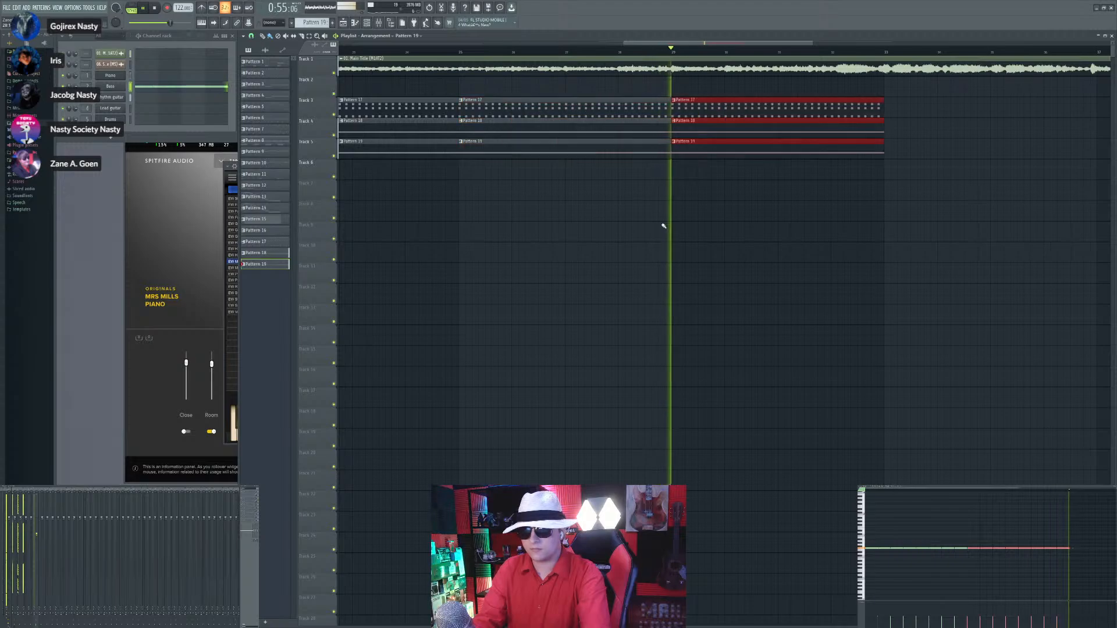
# Step: Shorten the last copies of Patterns 17, 18 and 19 to three bars
pyautogui.scroll(3, 865, 204)
pyautogui.moveTo(913, 112); pyautogui.dragTo(813, 109)
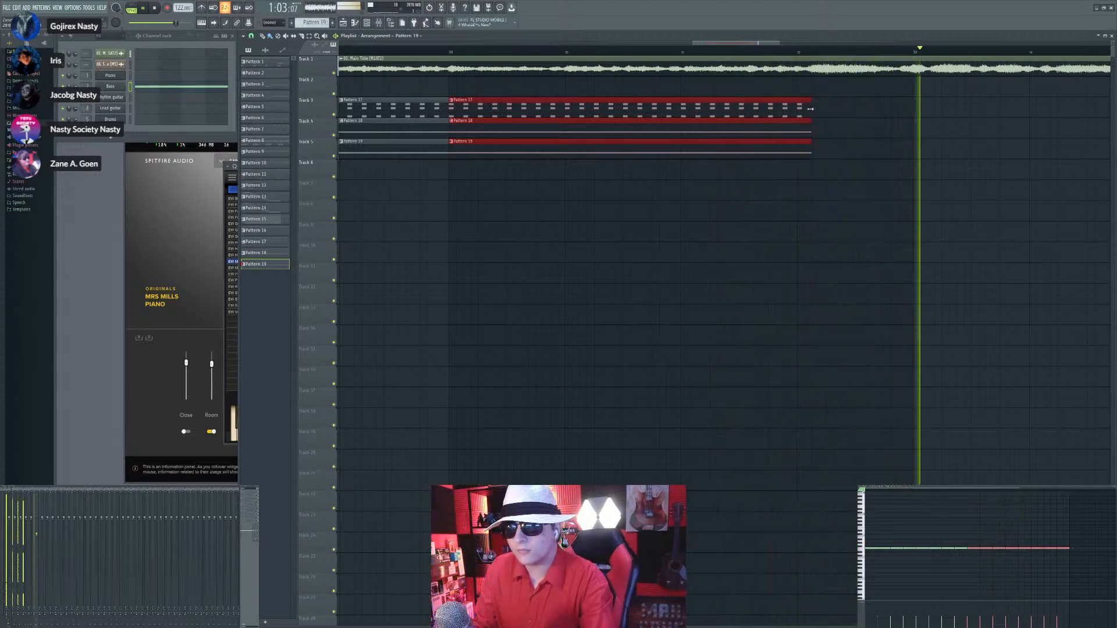
pyautogui.moveTo(810, 109); pyautogui.dragTo(796, 109)
pyautogui.scroll(-5, 863, 127)
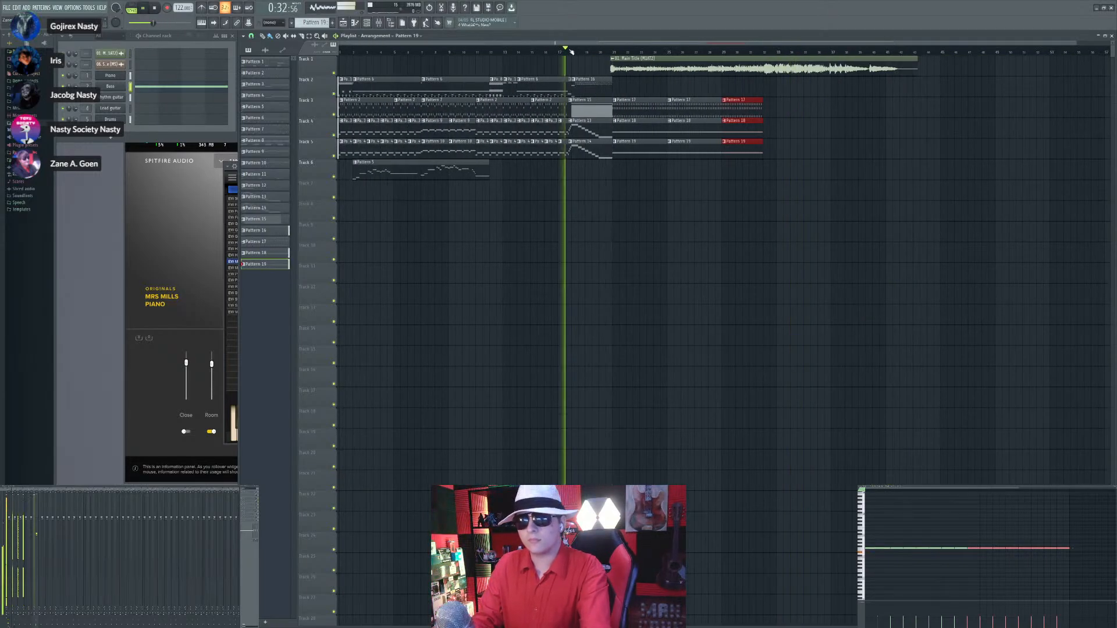
# Step: Create Pattern 20 on Track 6 and start its clip one bar after the beginning of the first Pattern 17 clip
pyautogui.scroll(4, 583, 250)
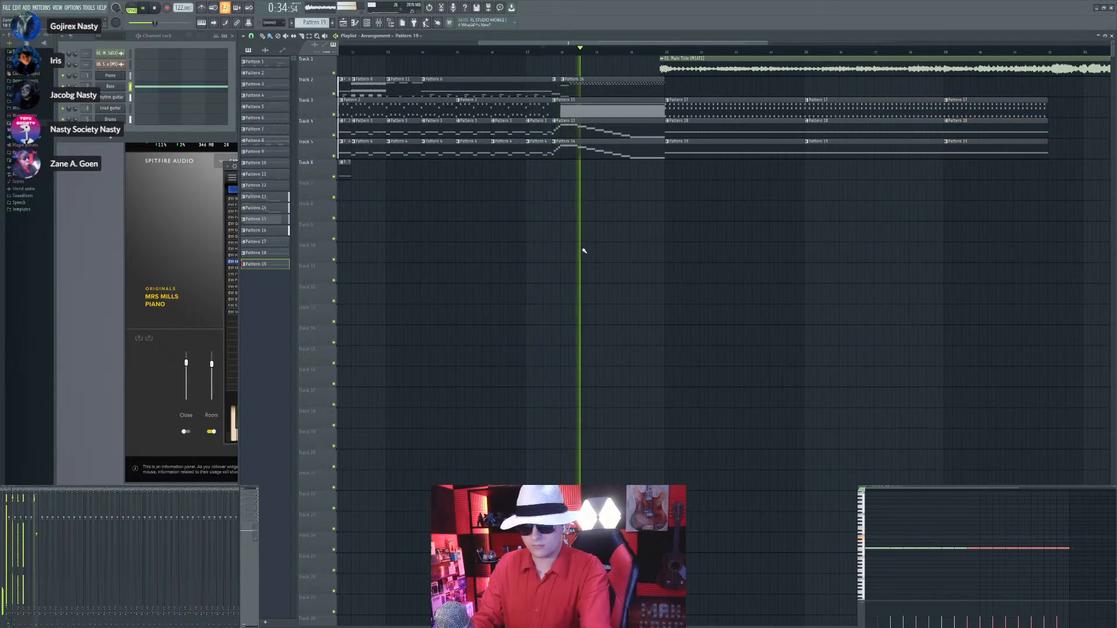
pyautogui.scroll(1, 322, 21)
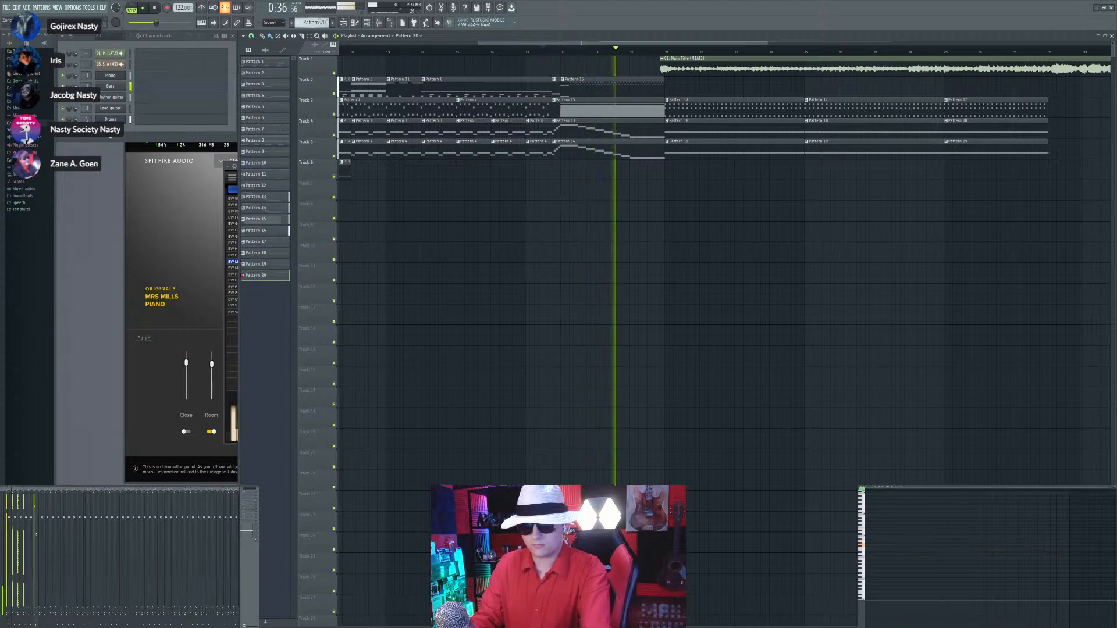
pyautogui.scroll(3, 644, 172)
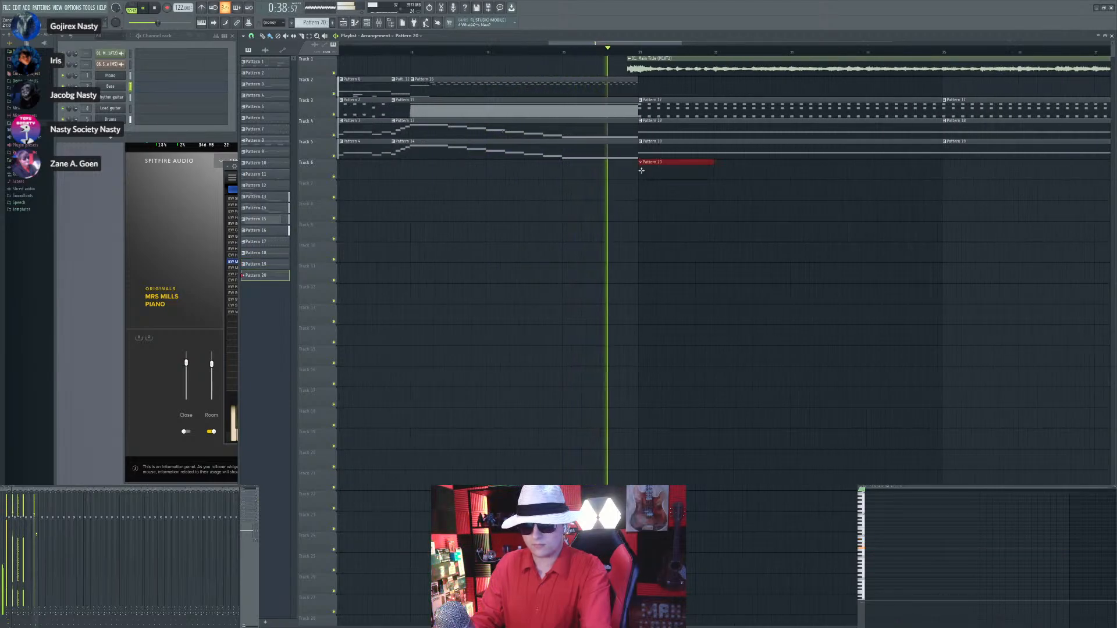
pyautogui.moveTo(658, 169); pyautogui.dragTo(733, 169)
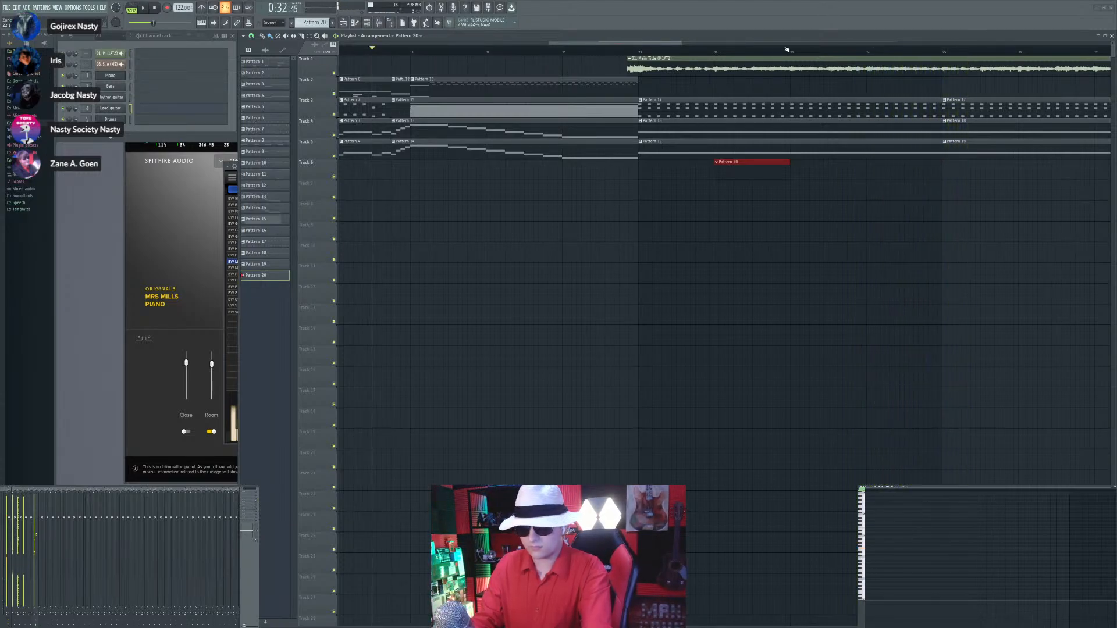
# Step: Write a rising lead guitar phrase in Pattern 20 and repeat it with a varied ending, checking it against playback
pyautogui.click(711, 47)
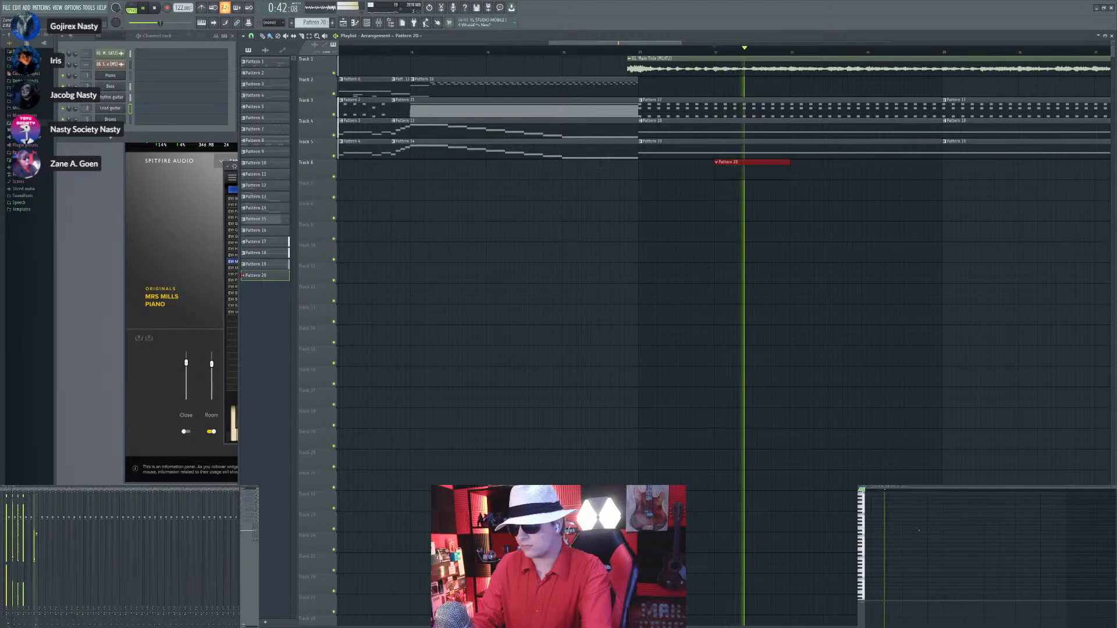
pyautogui.press('space')
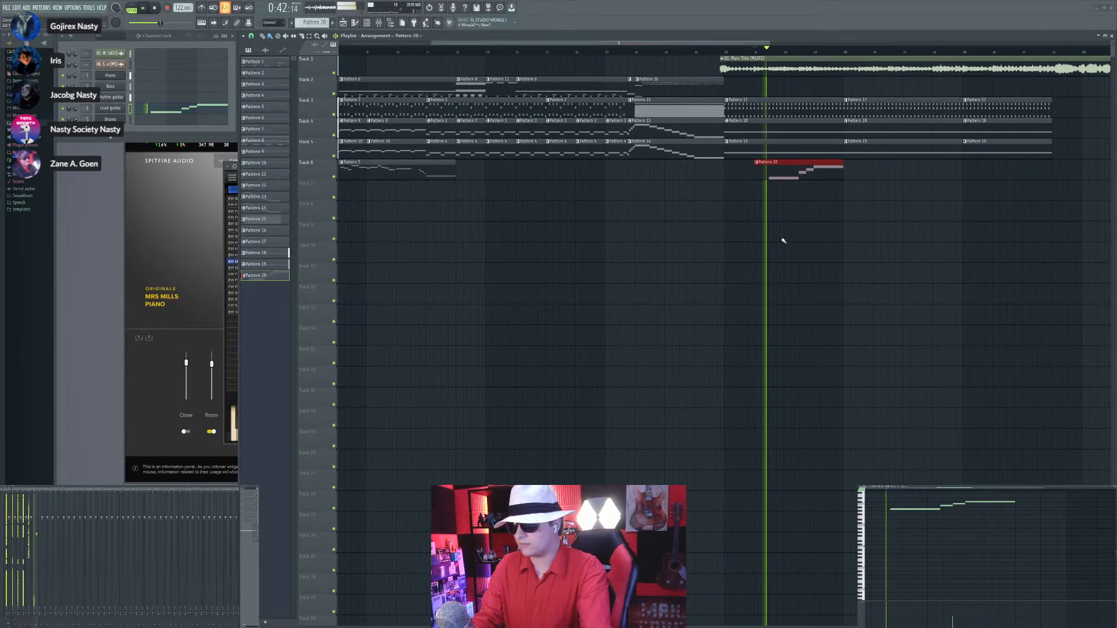
pyautogui.scroll(-3, 780, 242)
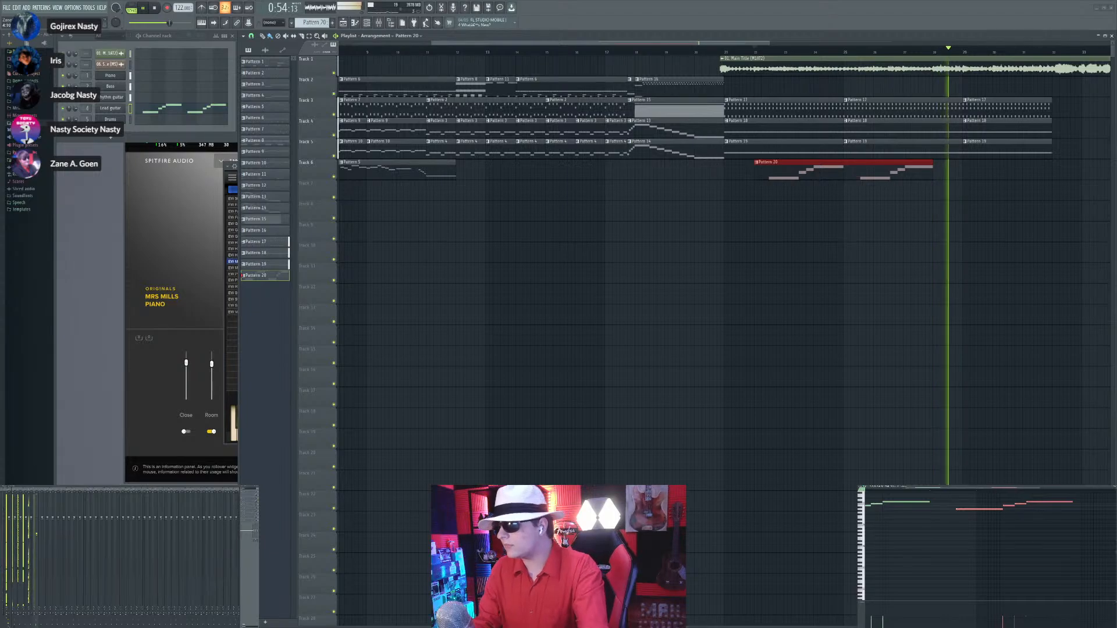
pyautogui.scroll(3, 896, 146)
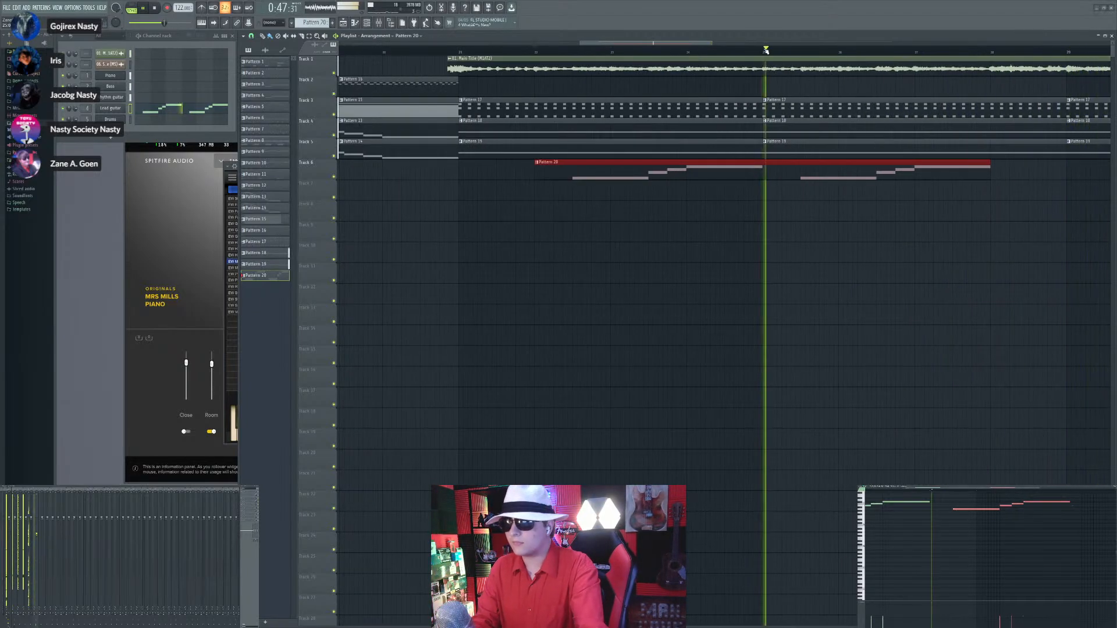
pyautogui.hscroll(3, 817, 276)
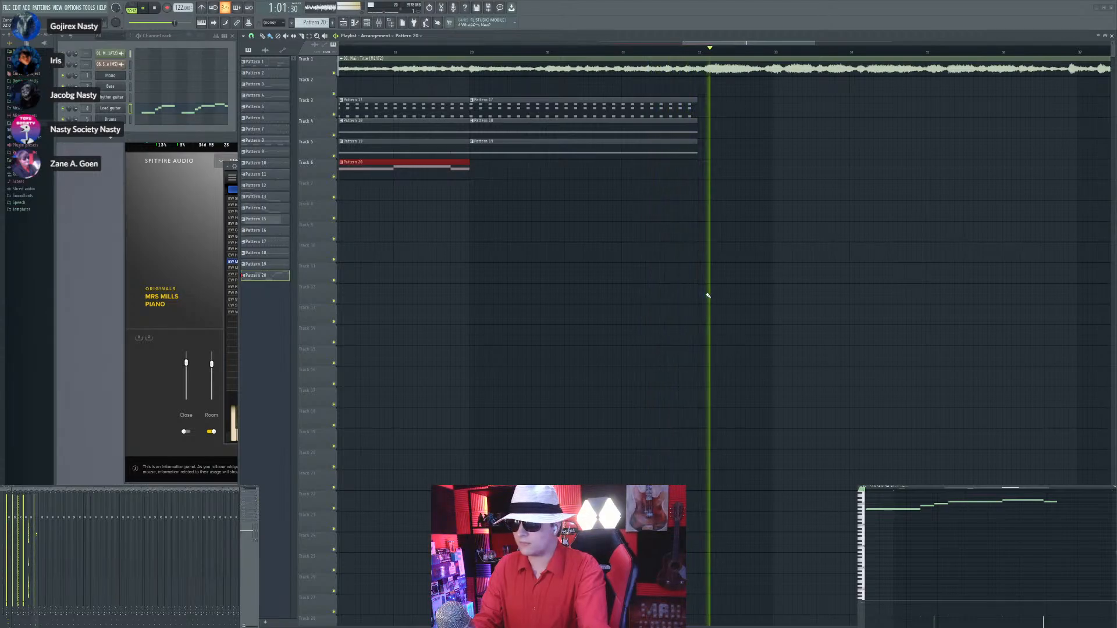
# Step: Extend the lead guitar melody in Pattern 20 with short higher notes over the last Pattern 17 clip, auditioning it with the backing
pyautogui.scroll(-5, 708, 295)
pyautogui.scroll(4, 553, 138)
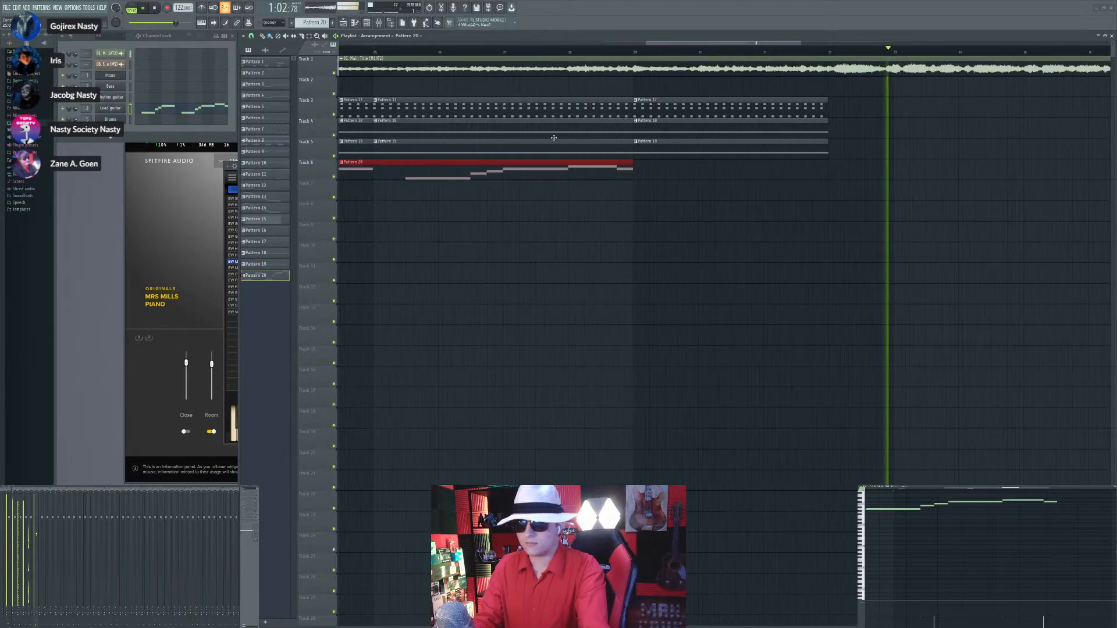
pyautogui.click(509, 54)
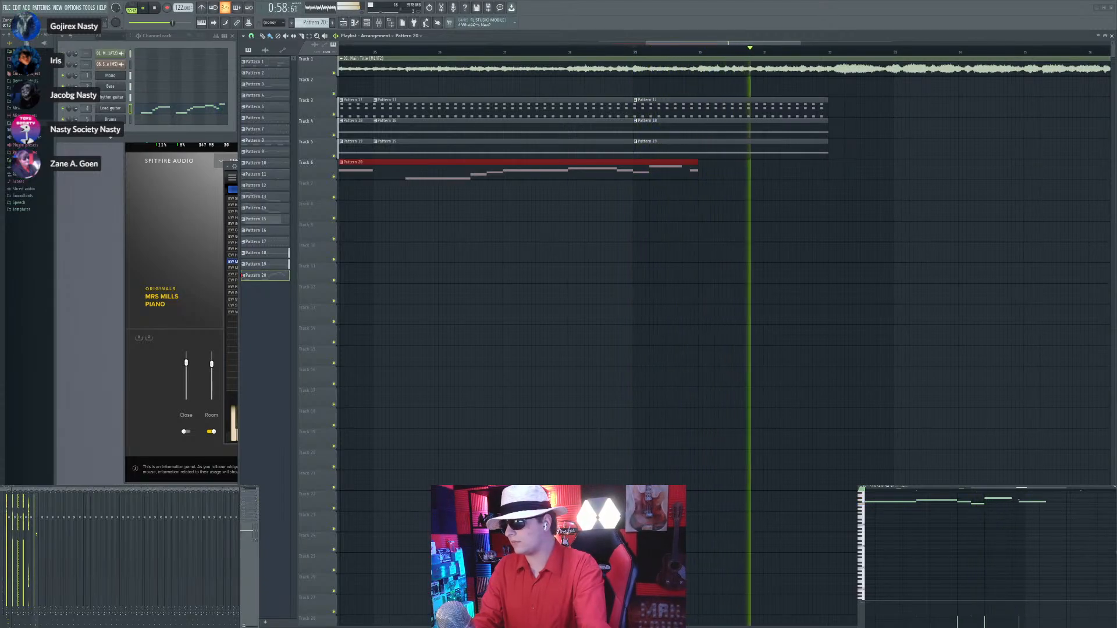
pyautogui.press('space')
pyautogui.press('space')
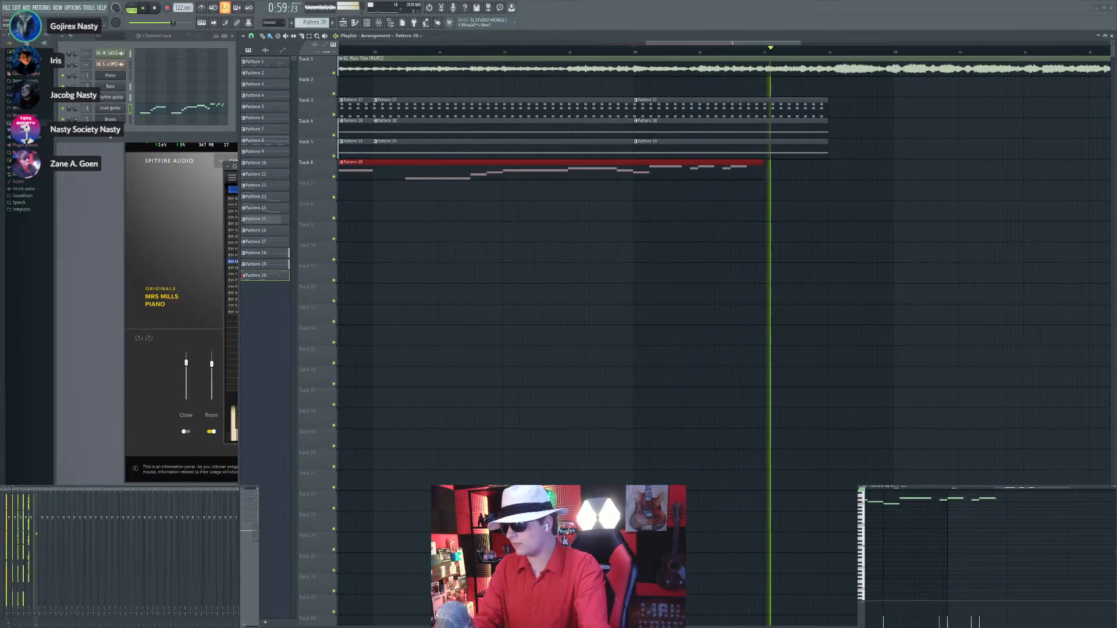
pyautogui.press('space')
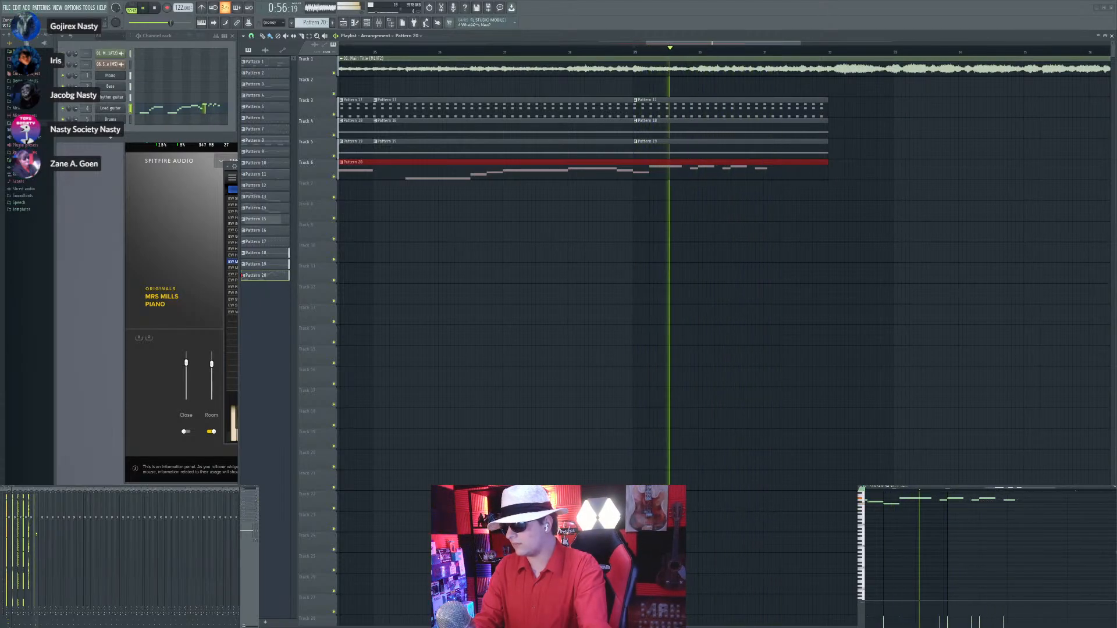
pyautogui.scroll(-3, 753, 200)
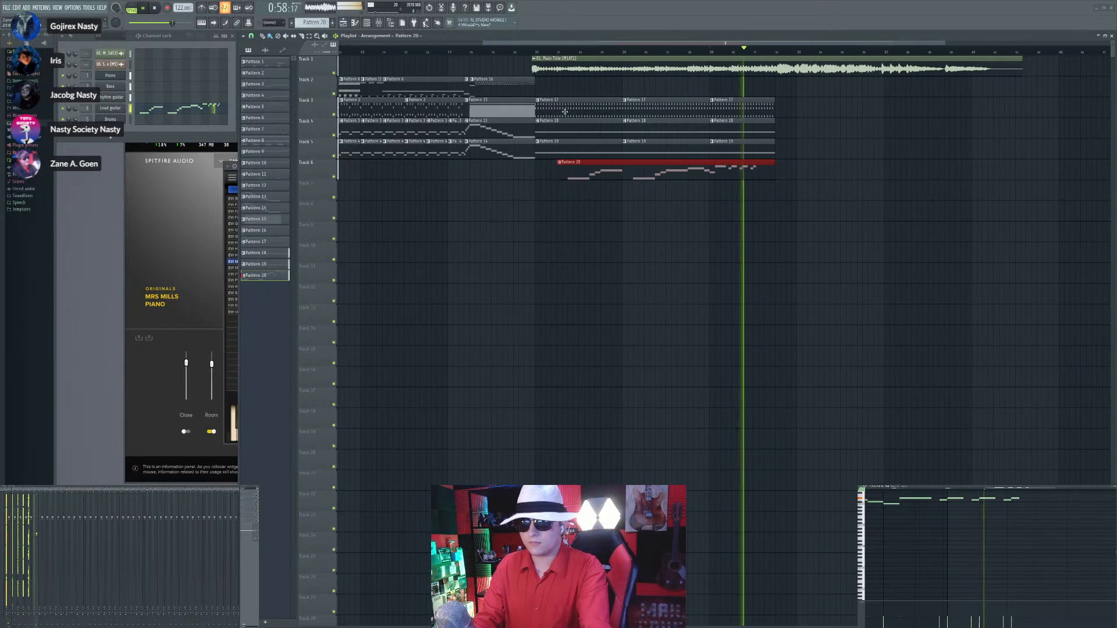
# Step: Trim the start of the reference audio clip to one bar into the last Pattern 17 clip
pyautogui.scroll(3, 565, 111)
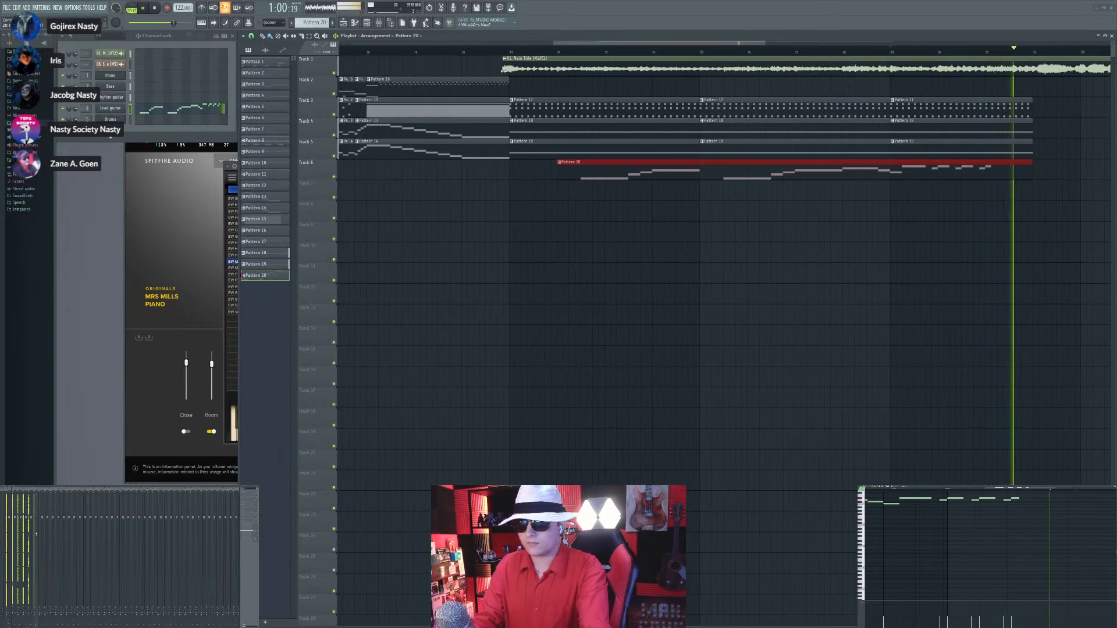
pyautogui.moveTo(502, 69); pyautogui.dragTo(937, 72)
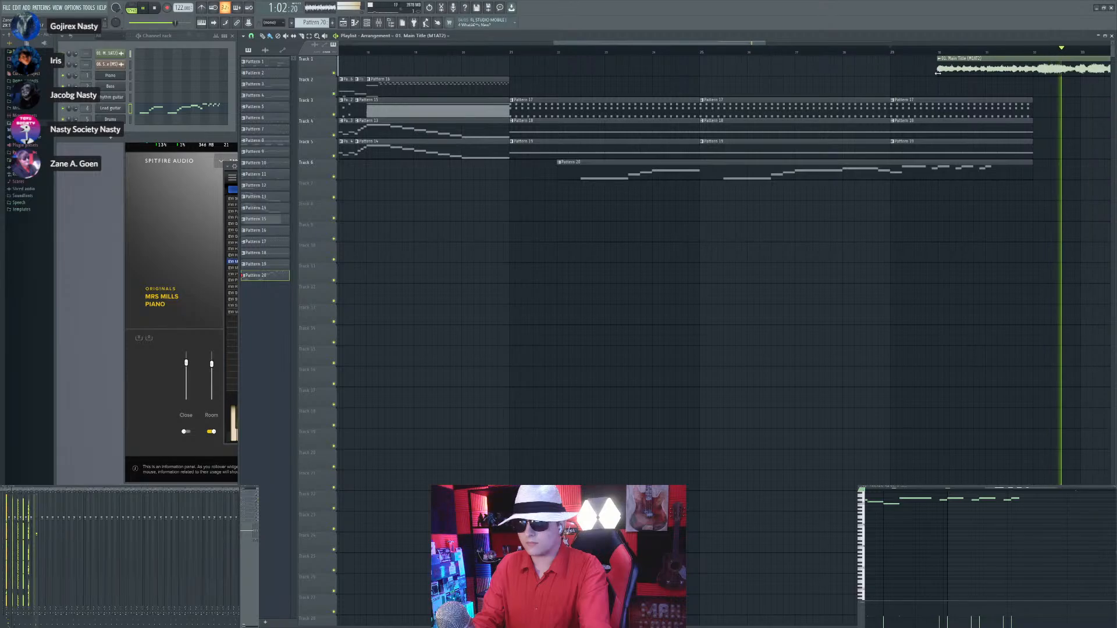
pyautogui.scroll(4, 1010, 92)
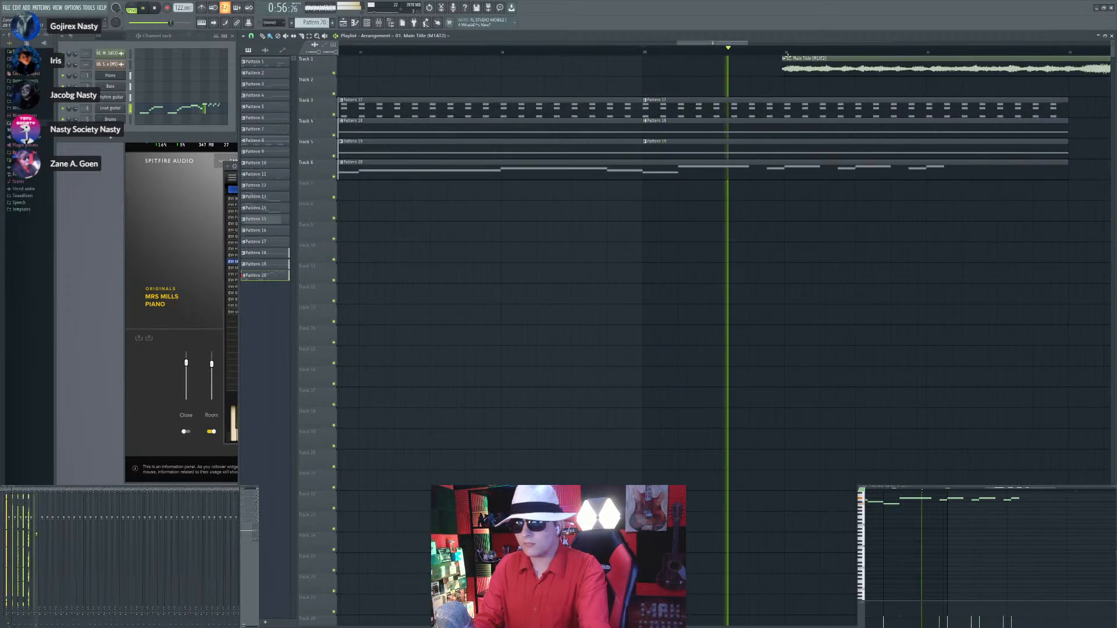
pyautogui.scroll(-1, 675, 154)
pyautogui.scroll(-2, 676, 153)
pyautogui.scroll(4, 823, 160)
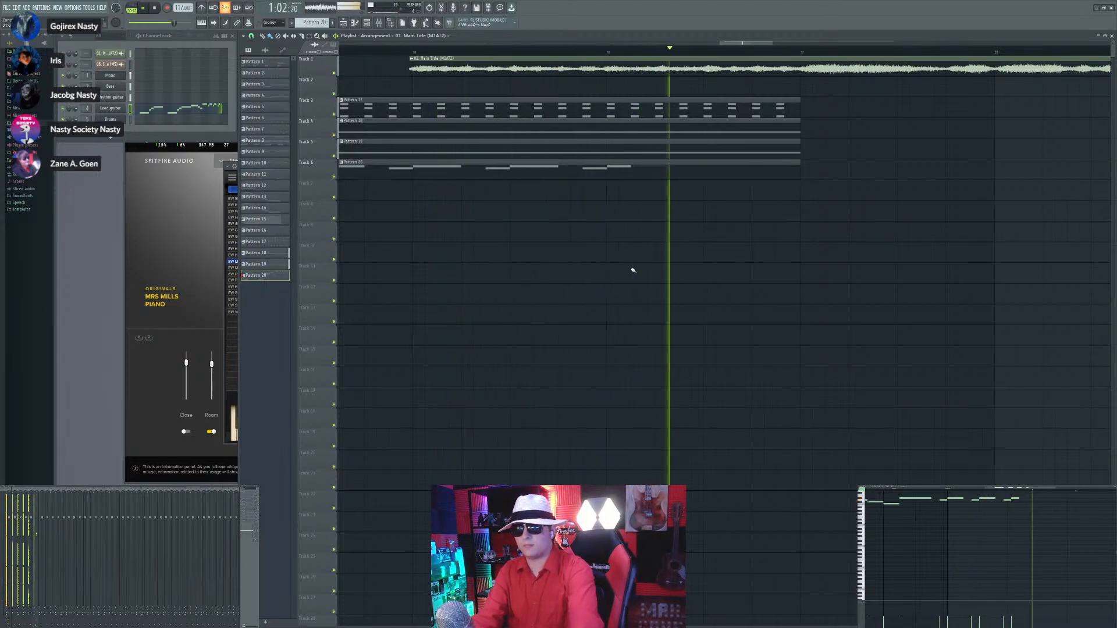
pyautogui.scroll(-3, 639, 267)
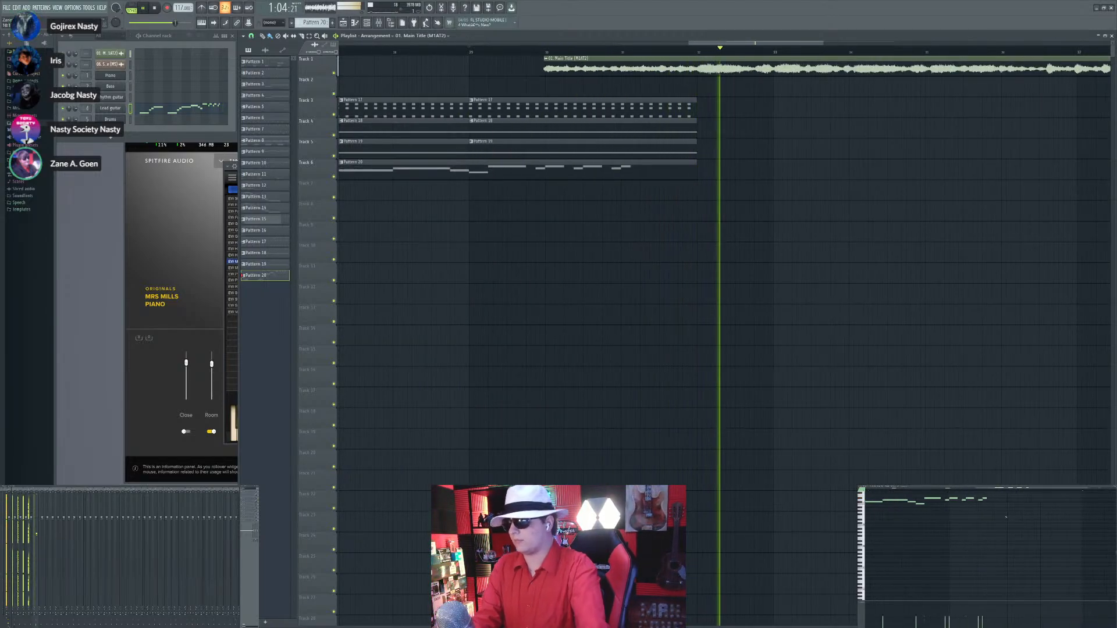
# Step: Continue the alternating short lead guitar notes in Pattern 20 up to the end of the last Pattern 17 clip, auditioning them
pyautogui.click(968, 491)
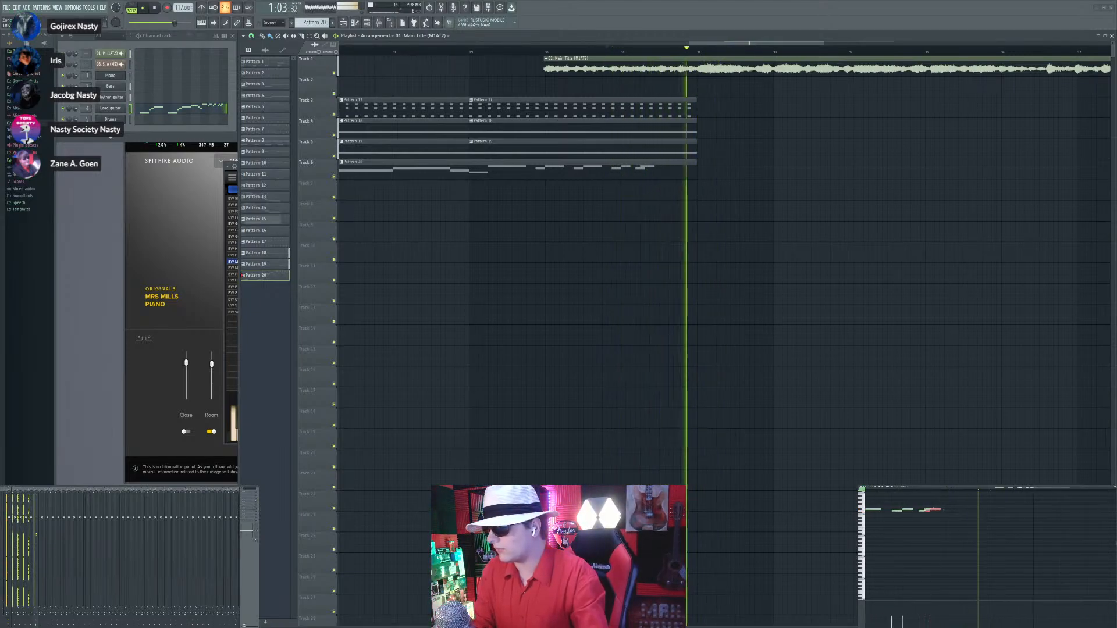
pyautogui.moveTo(944, 510); pyautogui.dragTo(960, 510)
pyautogui.press('space')
pyautogui.press('space')
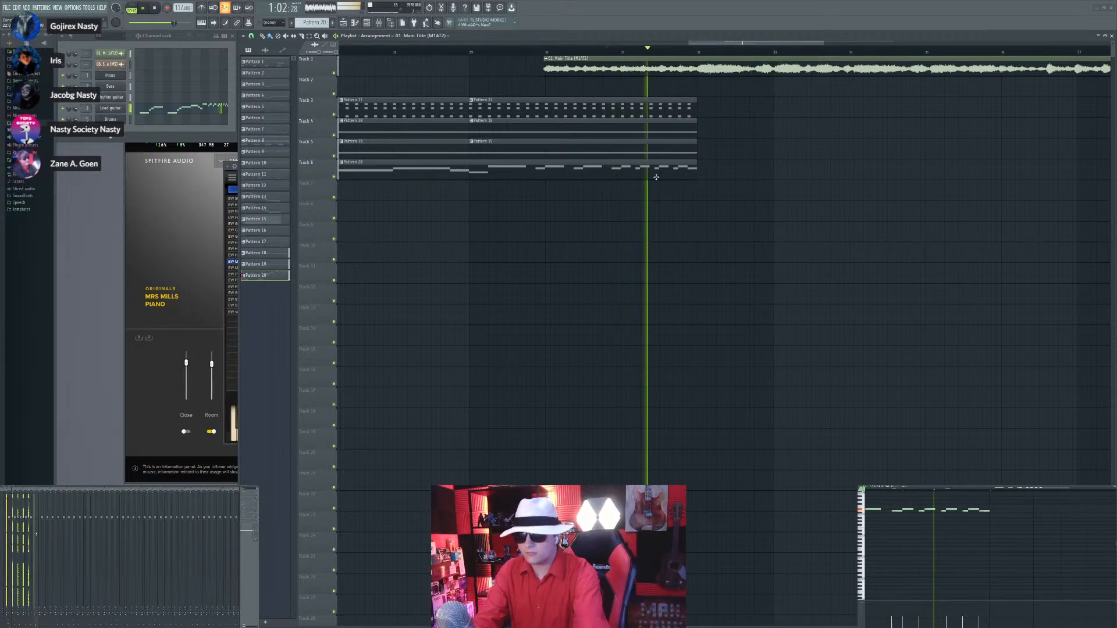
pyautogui.scroll(4, 723, 196)
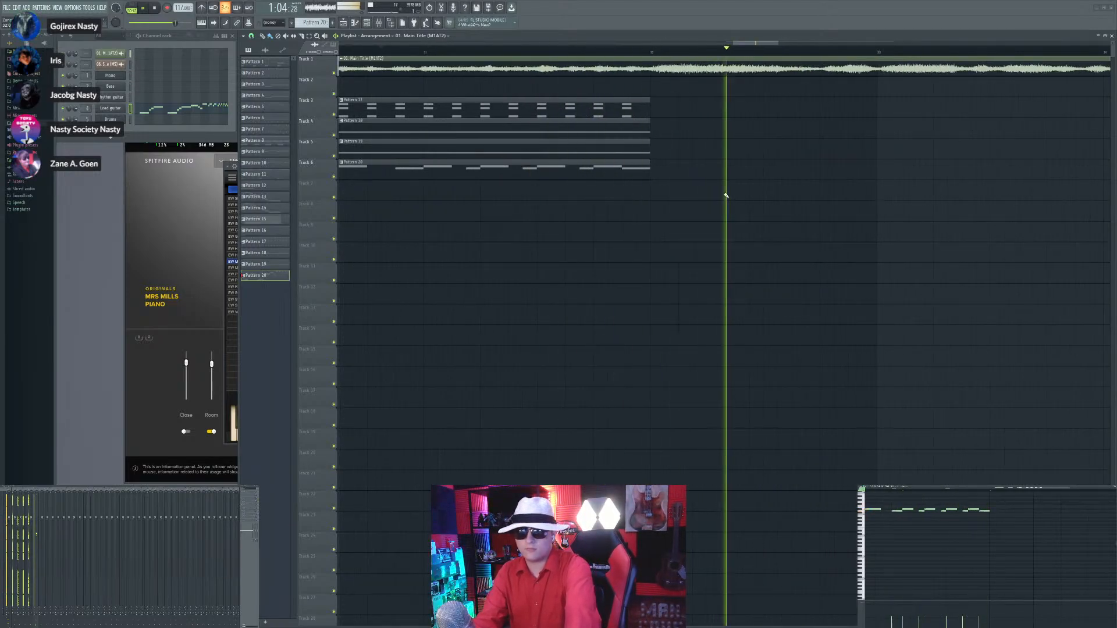
# Step: Create Pattern 21 and place its one-bar clip on Track 2 at the start of the first Pattern 17 clip
pyautogui.scroll(-6, 726, 193)
pyautogui.scroll(-3, 763, 201)
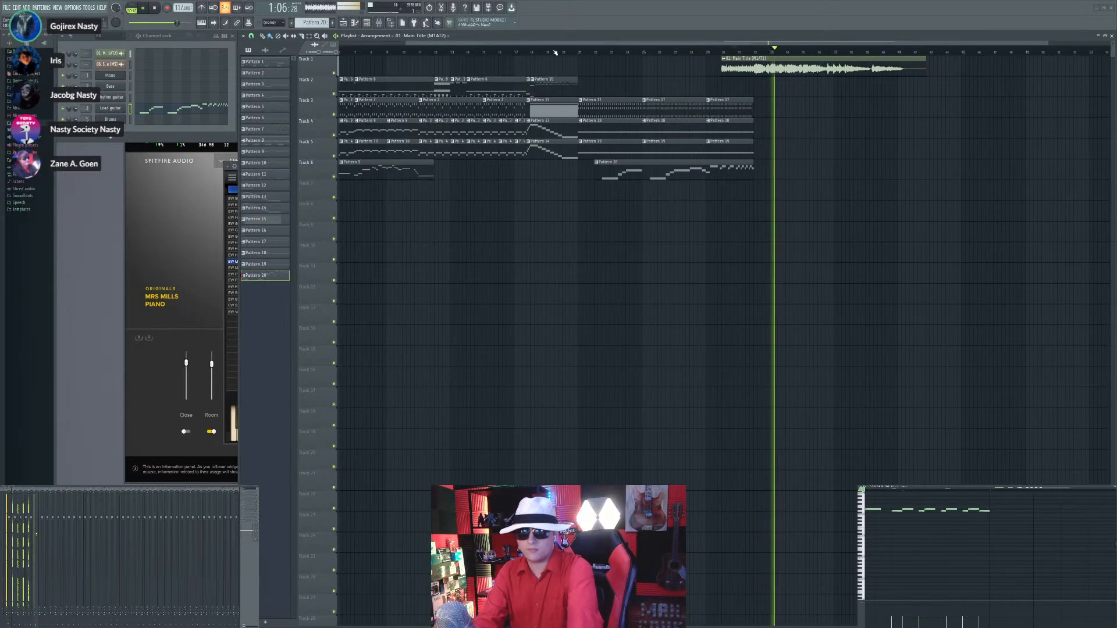
pyautogui.click(332, 23)
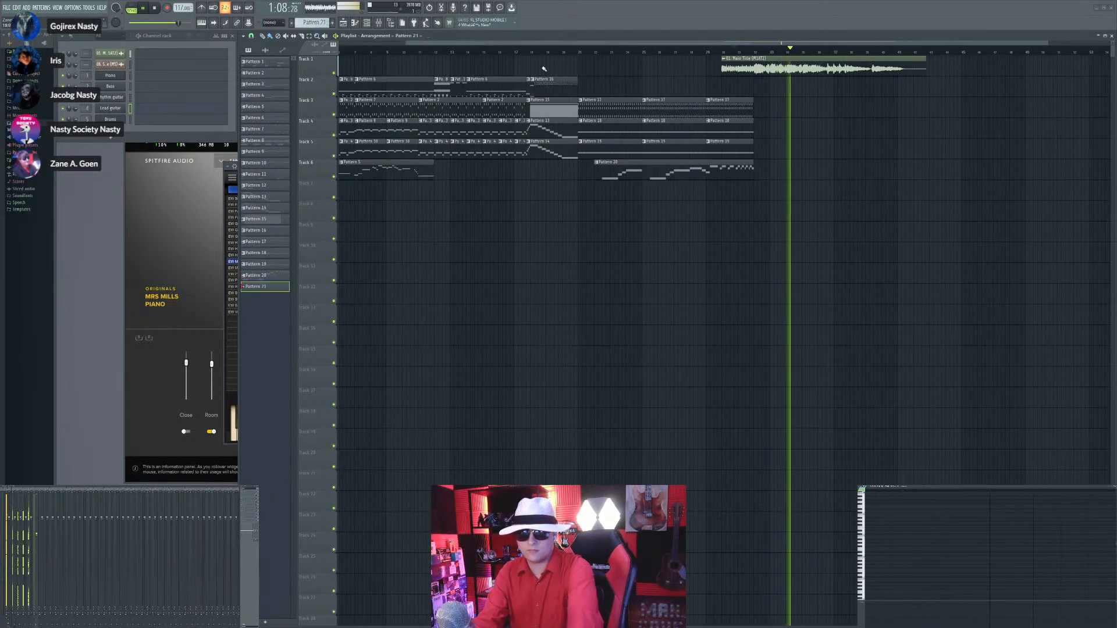
pyautogui.scroll(6, 546, 71)
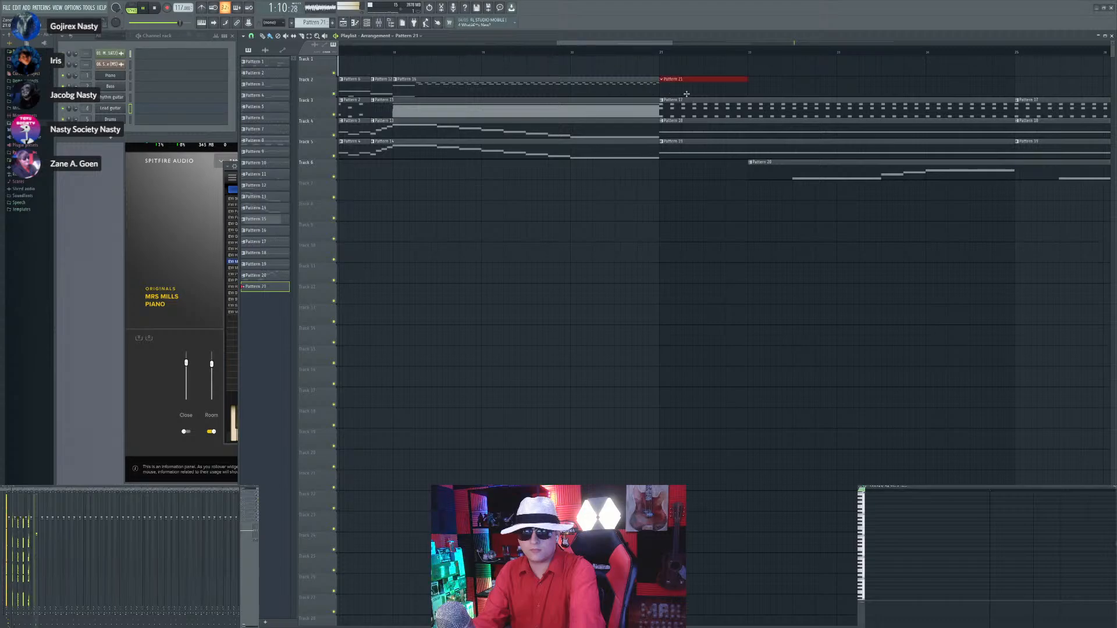
pyautogui.scroll(-3, 687, 94)
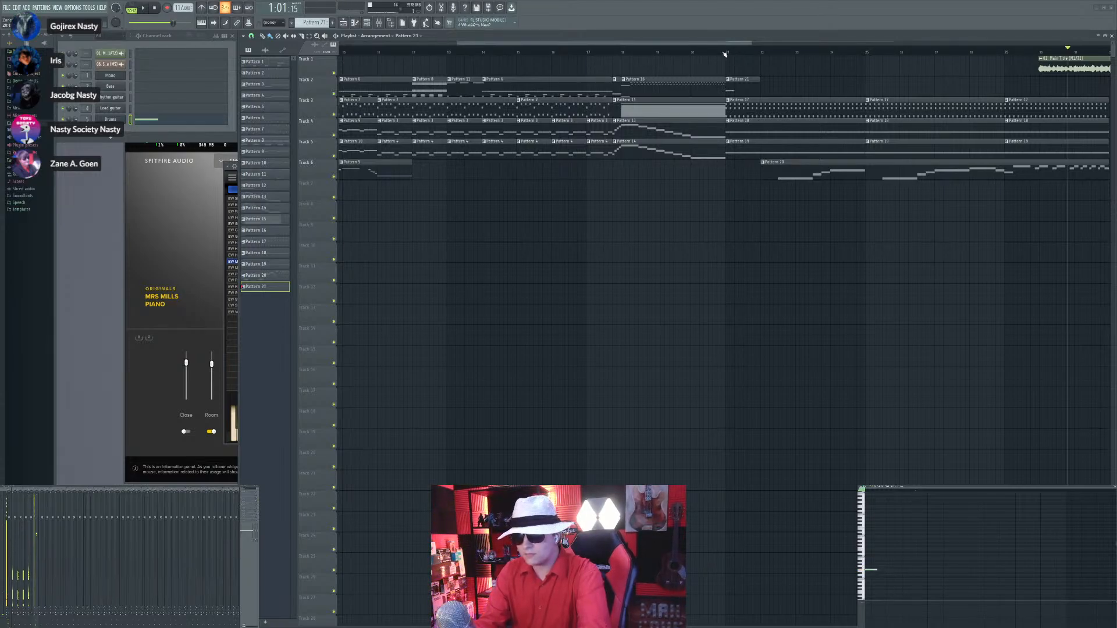
# Step: Write the drum beat in Pattern 21 with one long high opening note over short low hits, duplicating the hits and checking against playback
pyautogui.press('space')
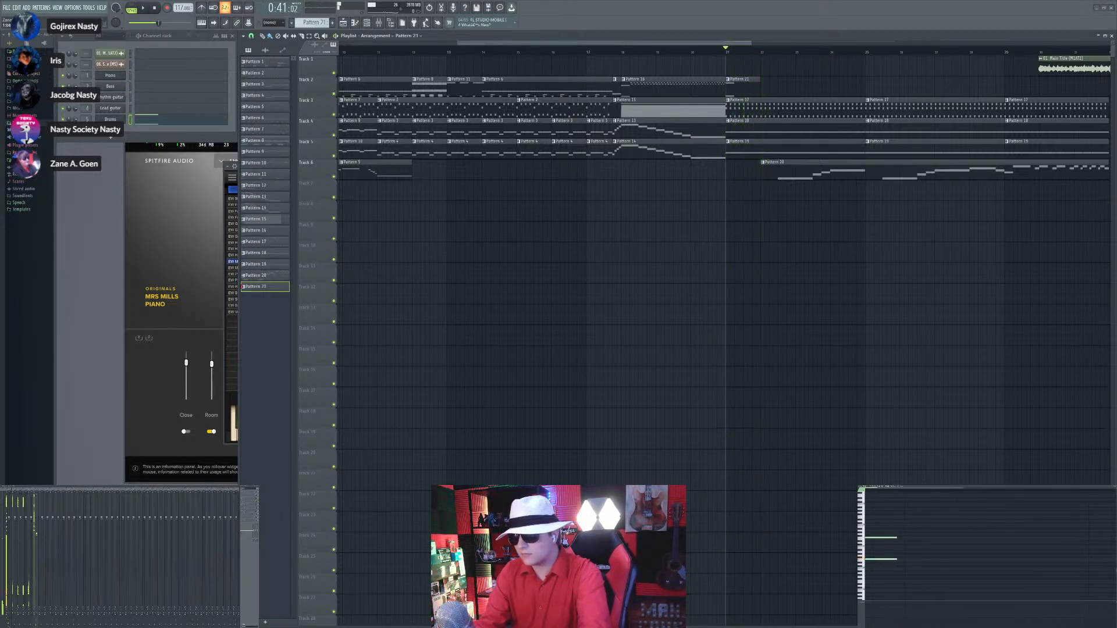
pyautogui.press('space')
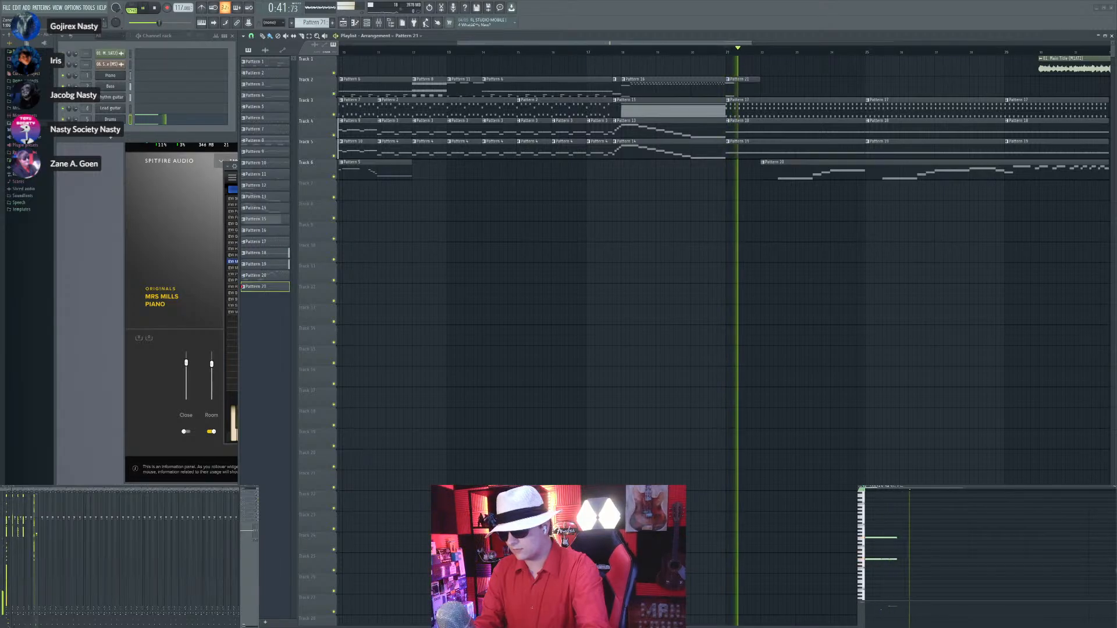
pyautogui.press('space')
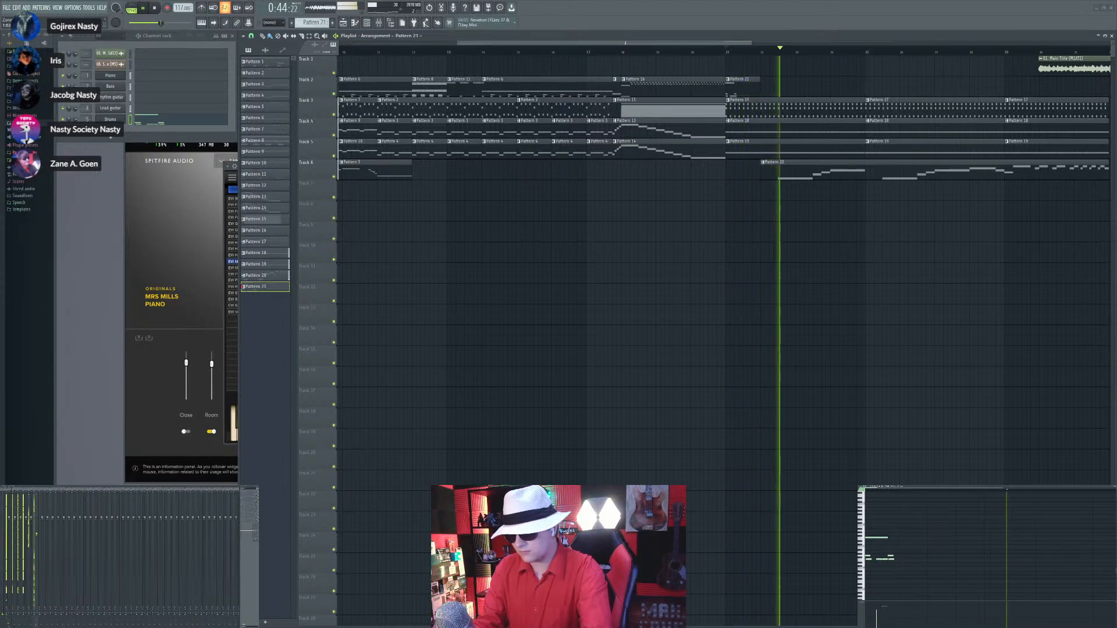
pyautogui.click(900, 559)
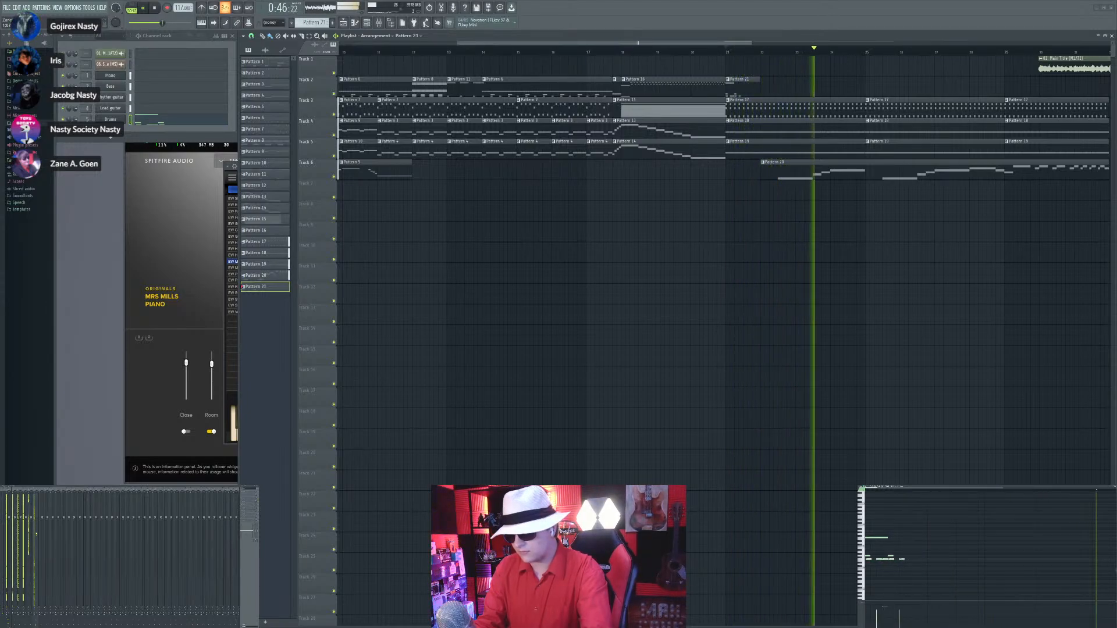
pyautogui.press('space')
pyautogui.press('space')
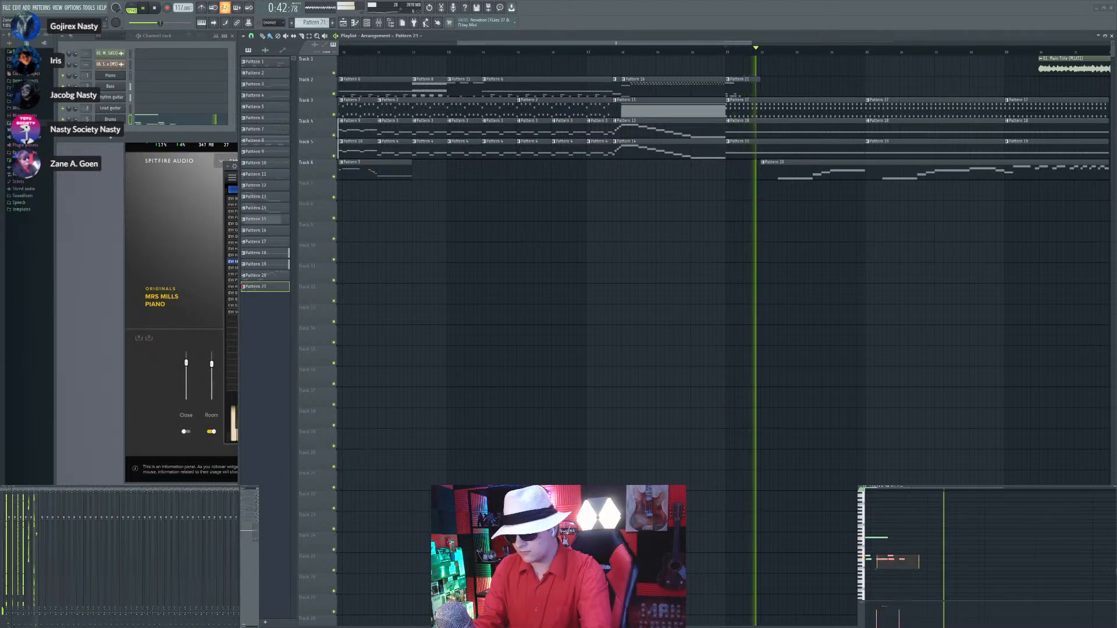
pyautogui.hotkey('ctrl', 'b')
pyautogui.press('space')
pyautogui.press('space')
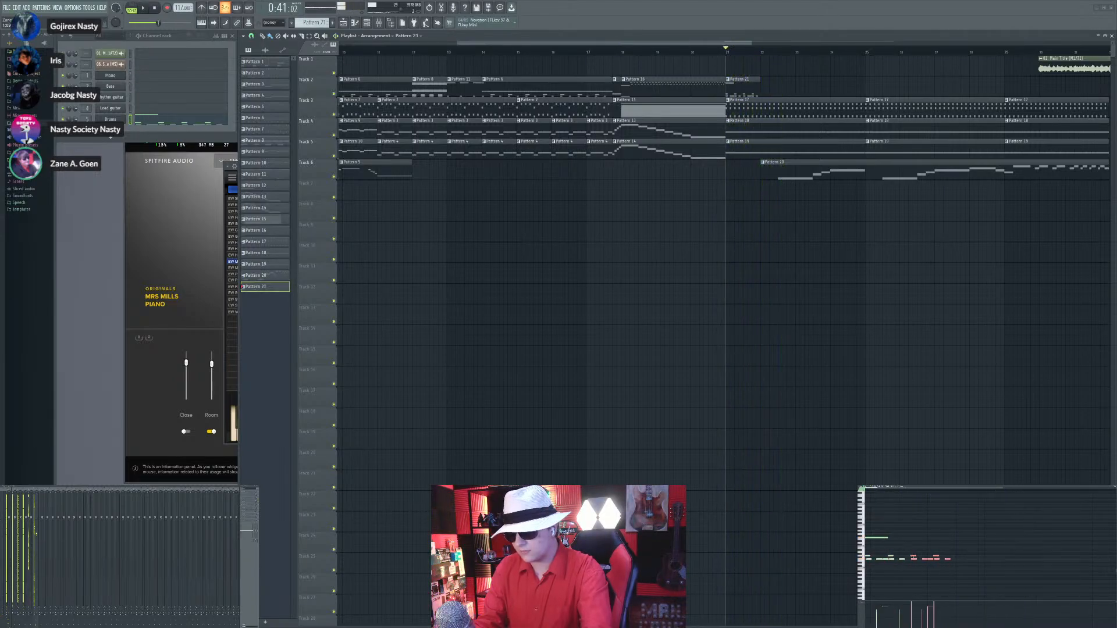
# Step: Refine the one-bar drum beat in Pattern 21 by removing a hit near its end, auditioning it with the backing
pyautogui.scroll(2, 942, 560)
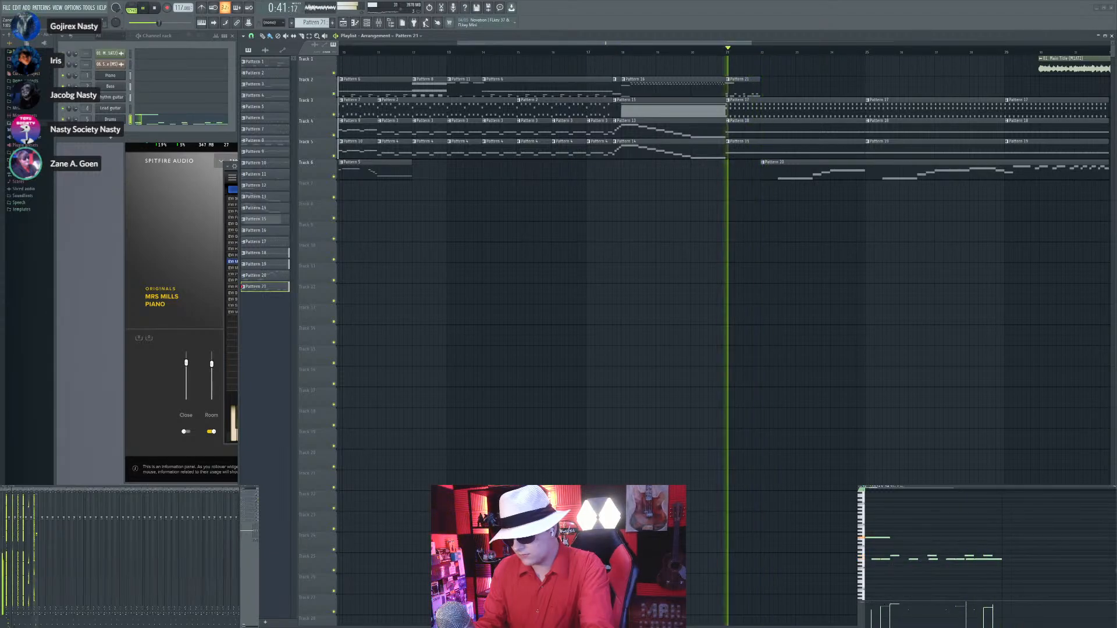
pyautogui.press('space')
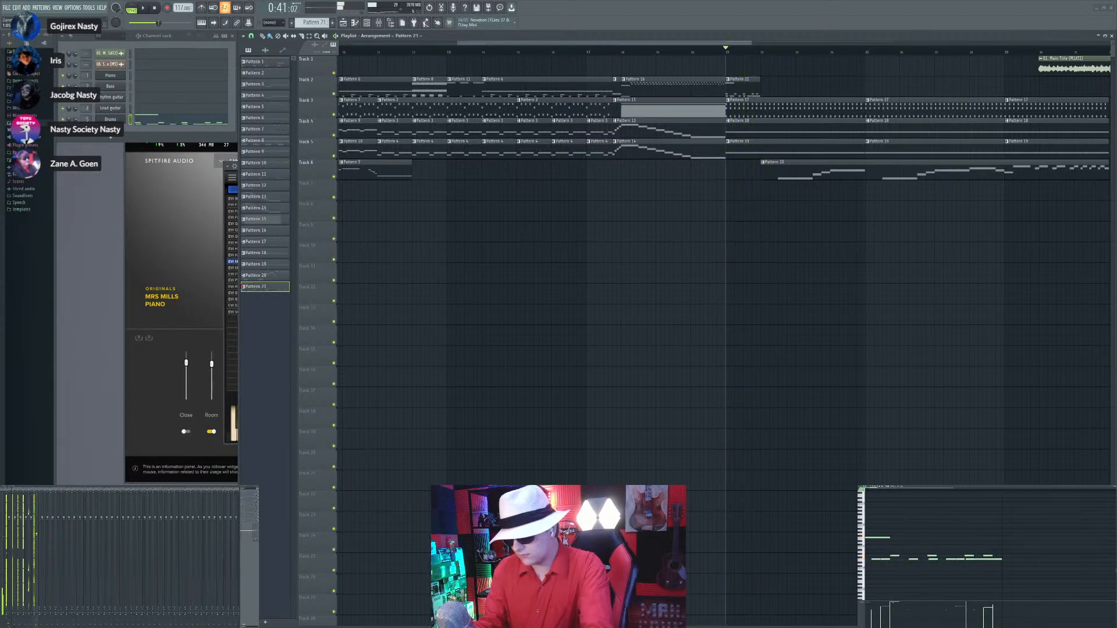
pyautogui.press('space')
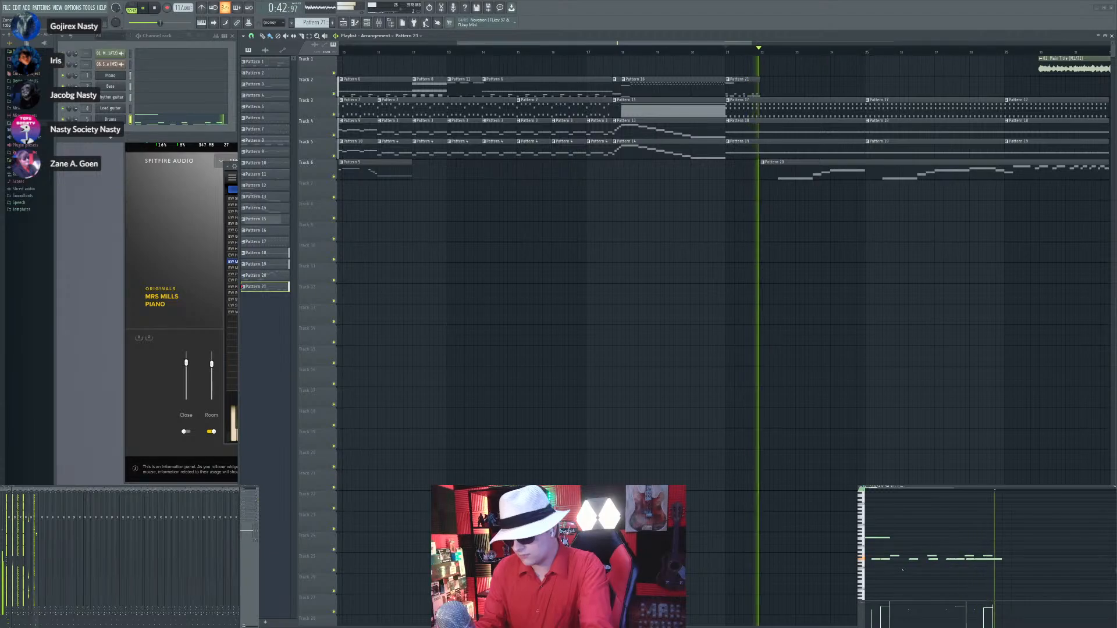
pyautogui.rightClick(970, 560)
pyautogui.press('space')
pyautogui.press('space')
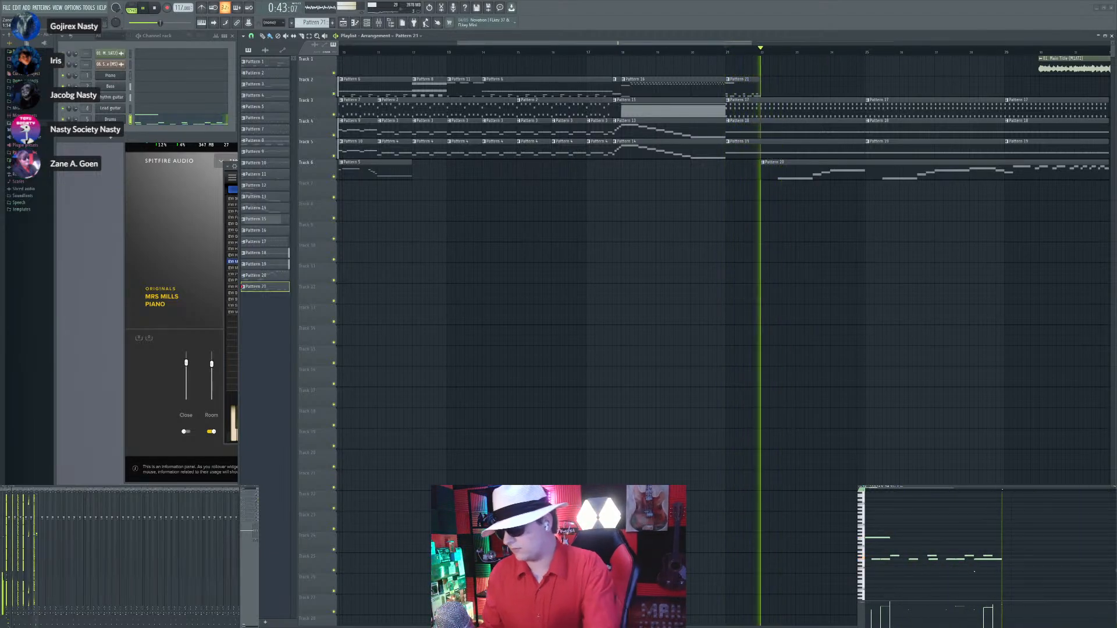
# Step: Duplicate the low drum hits in Pattern 21 three times to fill four bars, leaving the high opening note single
pyautogui.scroll(-2, 974, 571)
pyautogui.moveTo(938, 576); pyautogui.dragTo(866, 551)
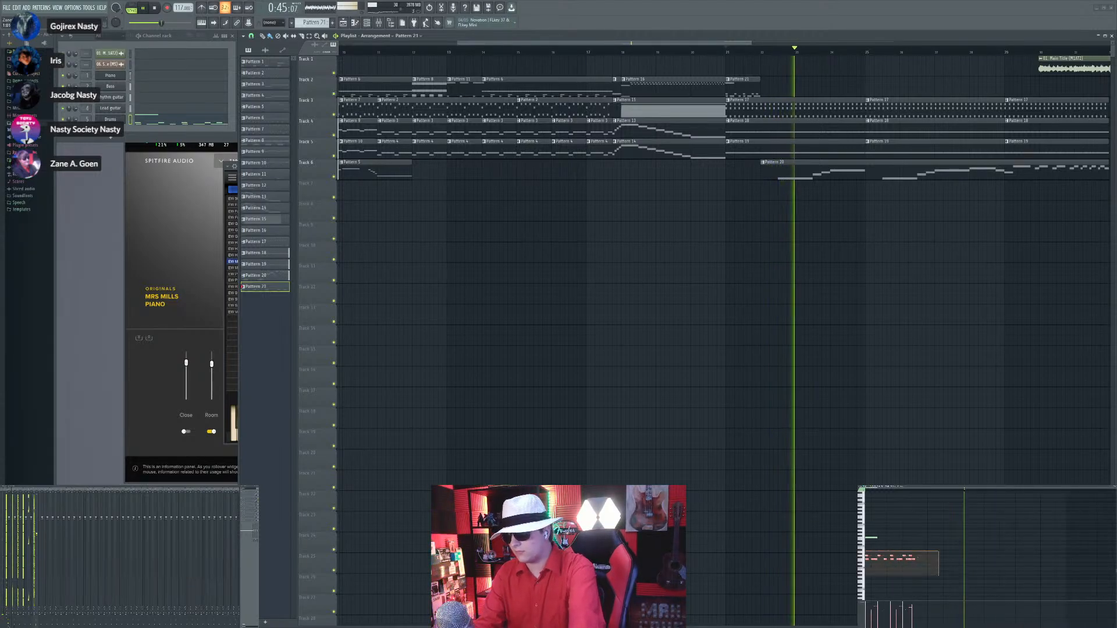
pyautogui.hotkey('ctrl', 'b')
pyautogui.hotkey('ctrl', 'b')
pyautogui.hotkey('ctrl', 'b')
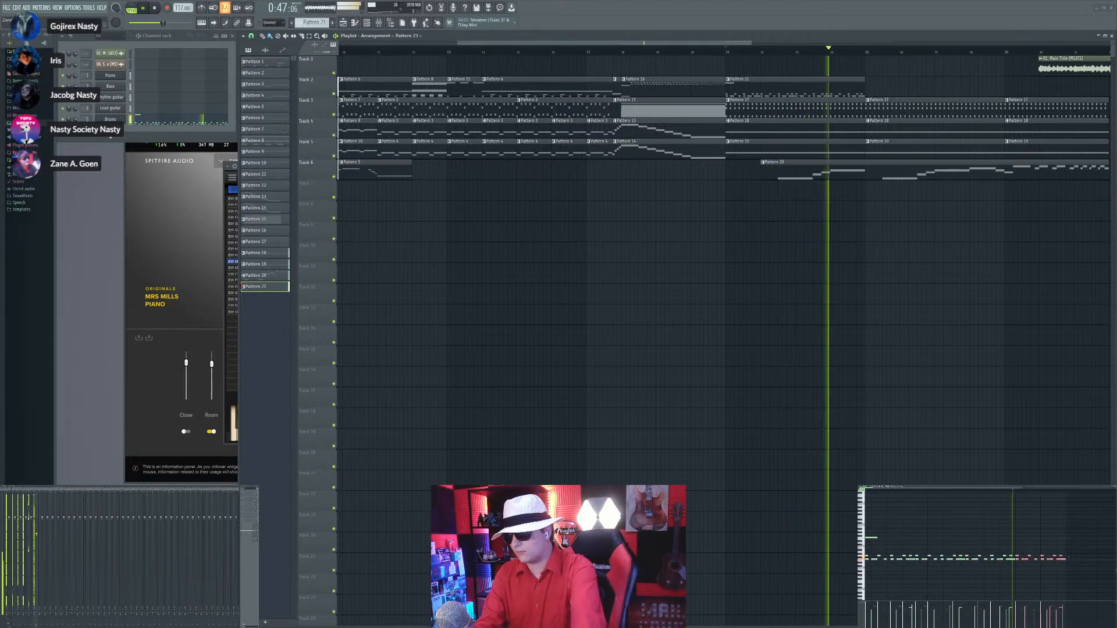
# Step: Try a duplicate of the four-bar Pattern 21 clip directly after the original on Track 2, and remove it
pyautogui.moveTo(856, 89); pyautogui.dragTo(899, 80)
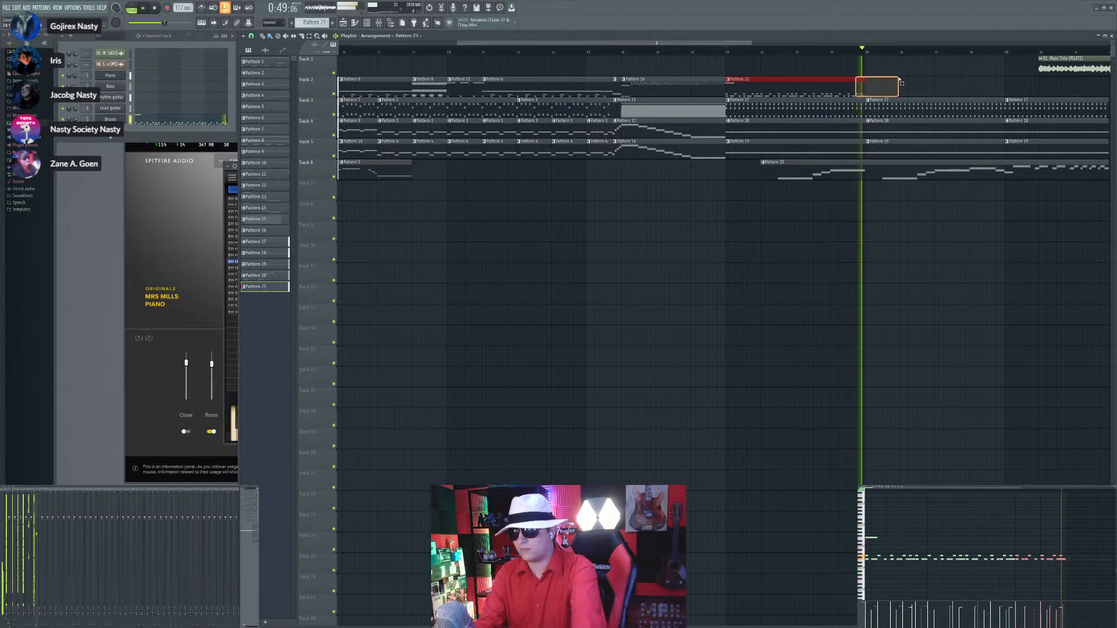
pyautogui.hotkey('ctrl', 'b')
pyautogui.scroll(5, 972, 242)
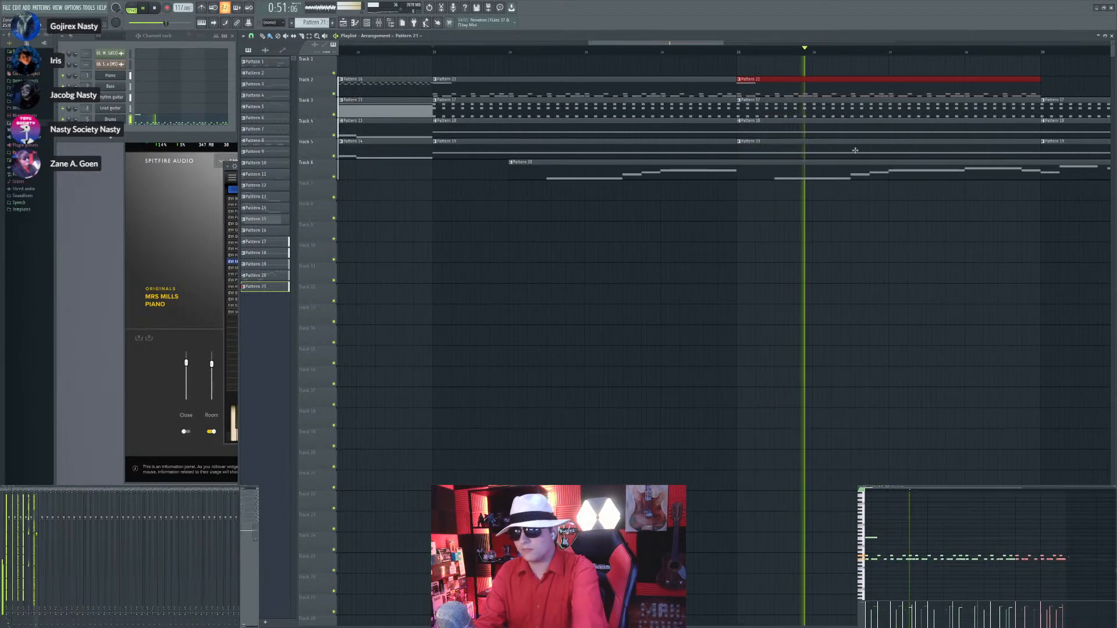
pyautogui.scroll(-1, 816, 119)
pyautogui.press('Delete')
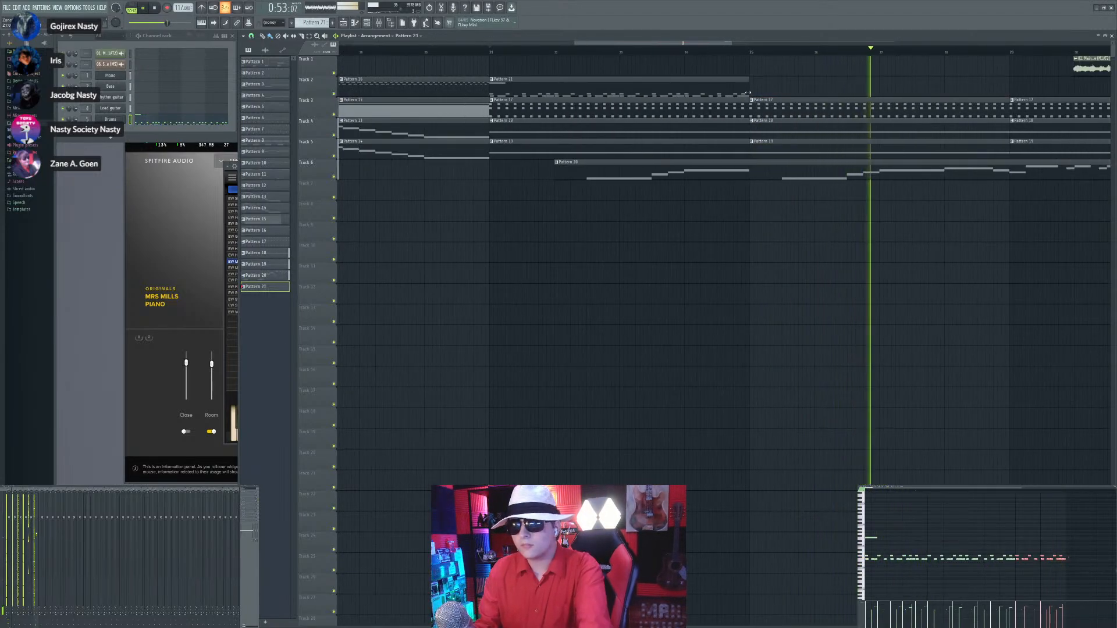
# Step: Delete the last two bars of drum hits in Pattern 21 and duplicate its two-bar clip four times along Track 2
pyautogui.moveTo(1041, 560); pyautogui.dragTo(968, 569)
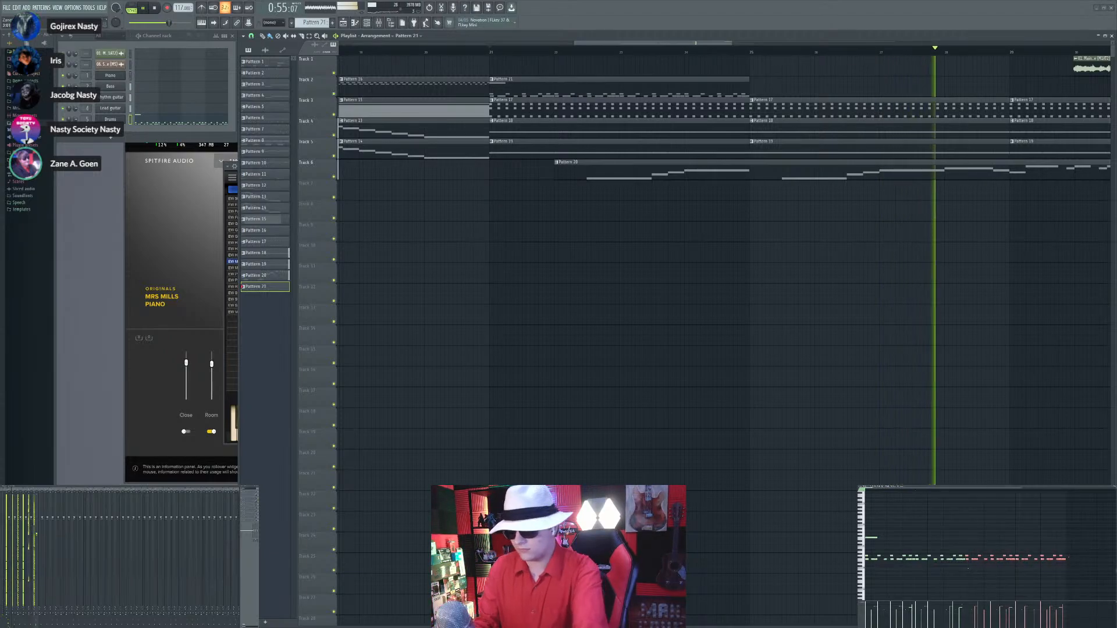
pyautogui.press('Delete')
pyautogui.keyDown('ctrl'); pyautogui.click(601, 80); pyautogui.keyUp('ctrl')
pyautogui.hotkey('ctrl', 'b')
pyautogui.hotkey('ctrl', 'b')
pyautogui.hotkey('ctrl', 'b')
pyautogui.hotkey('ctrl', 'b')
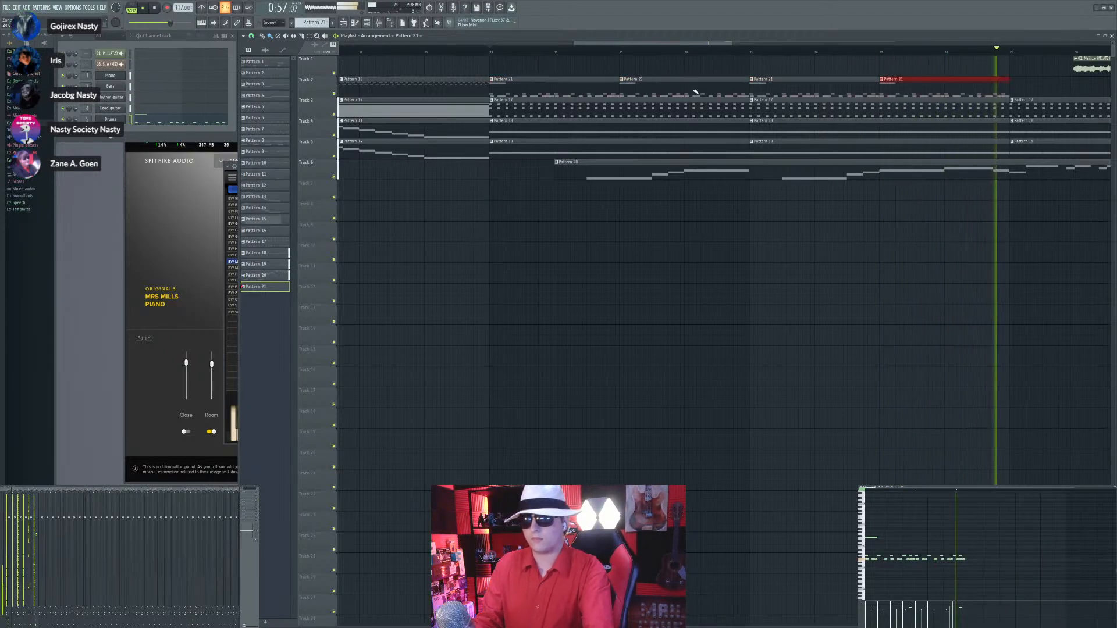
# Step: Create Pattern 22 and place its one-bar clip on Track 2 right after the last Pattern 21 clip
pyautogui.hscroll(2, 661, 252)
pyautogui.scroll(-4, 663, 254)
pyautogui.scroll(3, 821, 278)
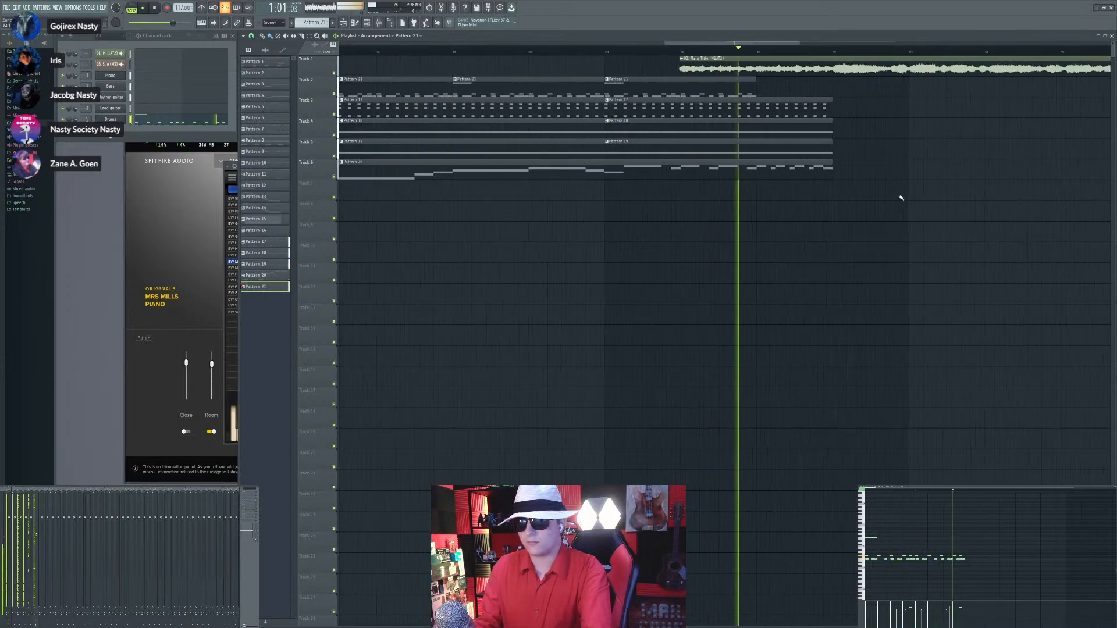
pyautogui.scroll(3, 893, 198)
pyautogui.press('F4')
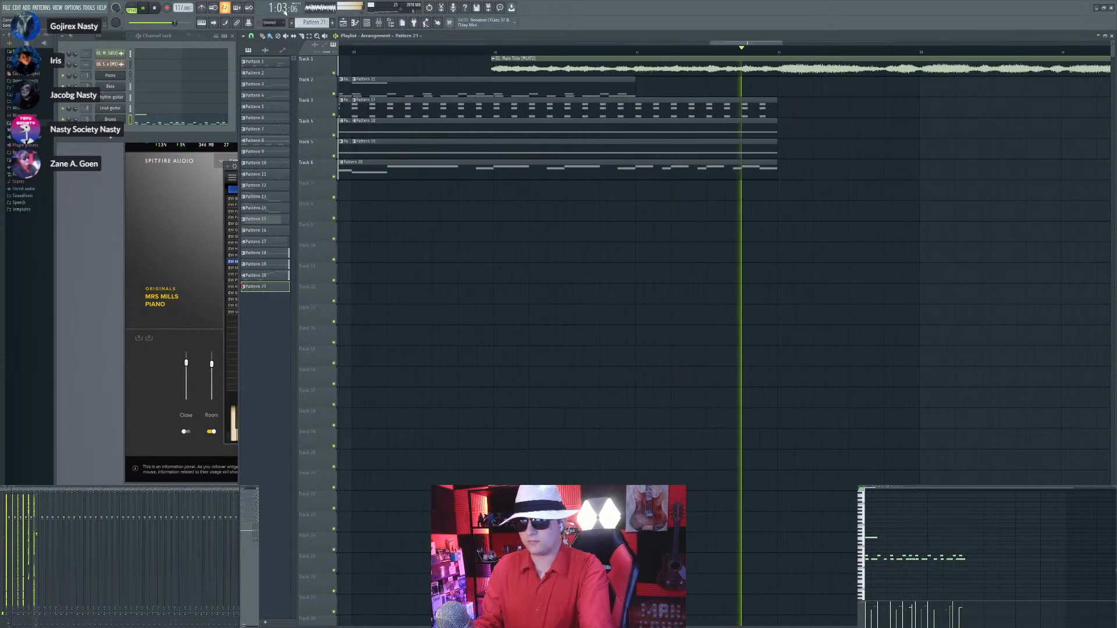
pyautogui.click(641, 86)
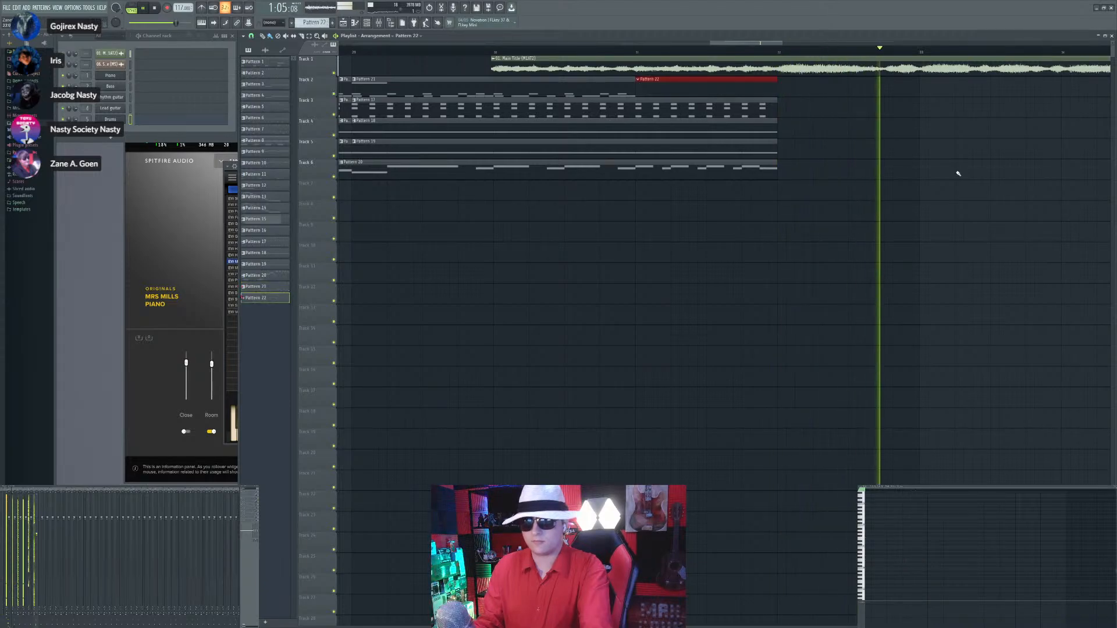
# Step: Play back the new section from the start of the first Pattern 21 clip to check the drums with the guitars
pyautogui.scroll(-4, 954, 170)
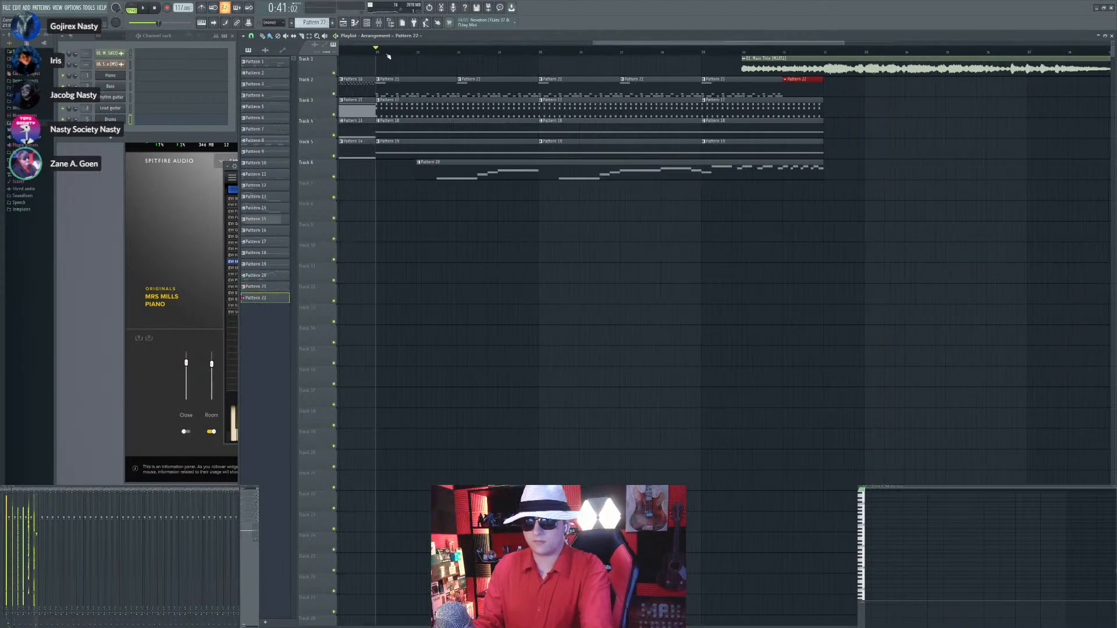
pyautogui.press('space')
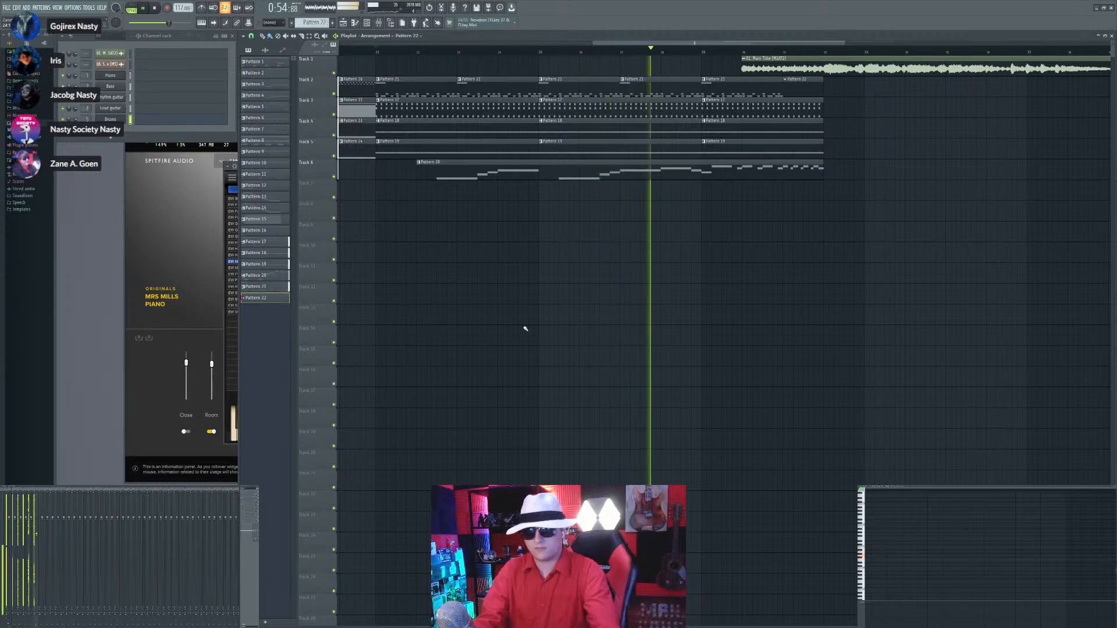
pyautogui.scroll(-3, 913, 349)
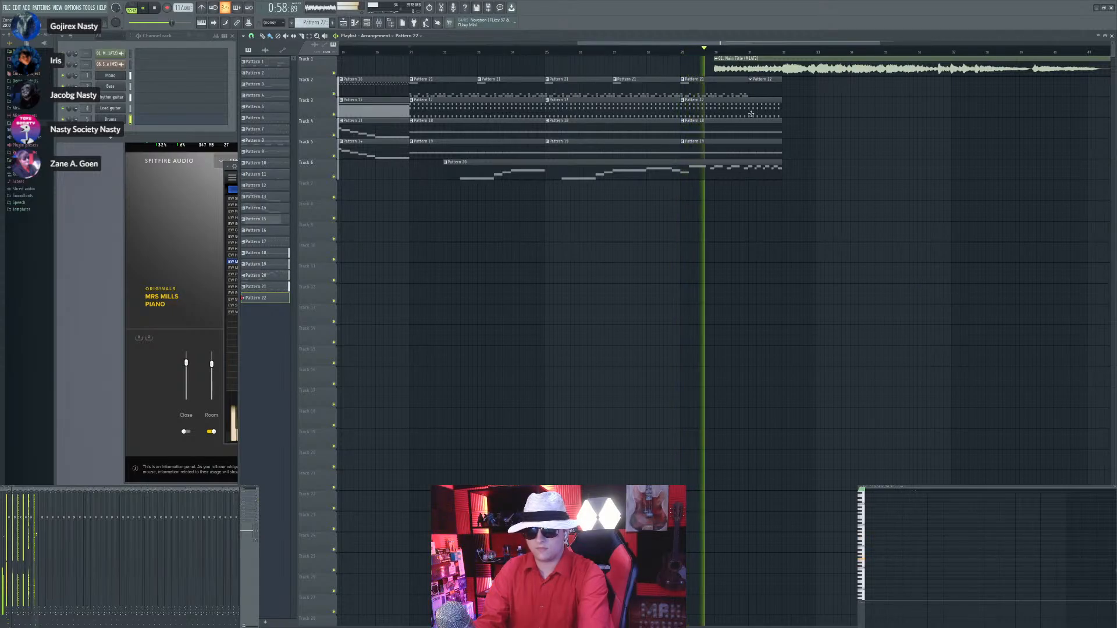
# Step: Delete the Pattern 22 clip and every Pattern 21 clip except the first from Track 2
pyautogui.rightClick(756, 91)
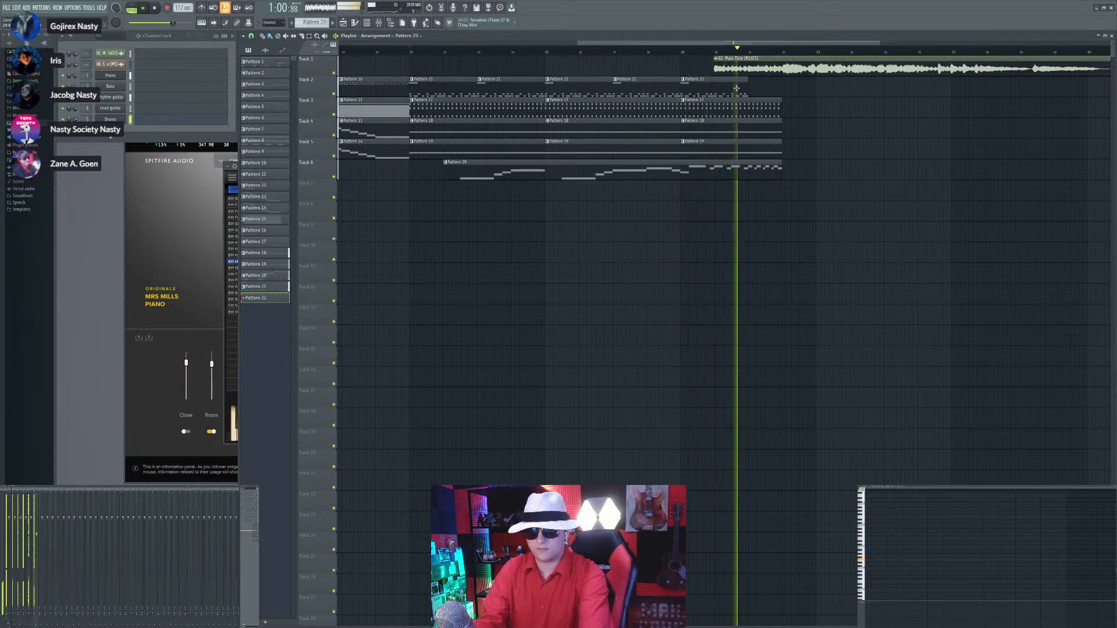
pyautogui.rightClick(715, 87)
pyautogui.rightClick(646, 87)
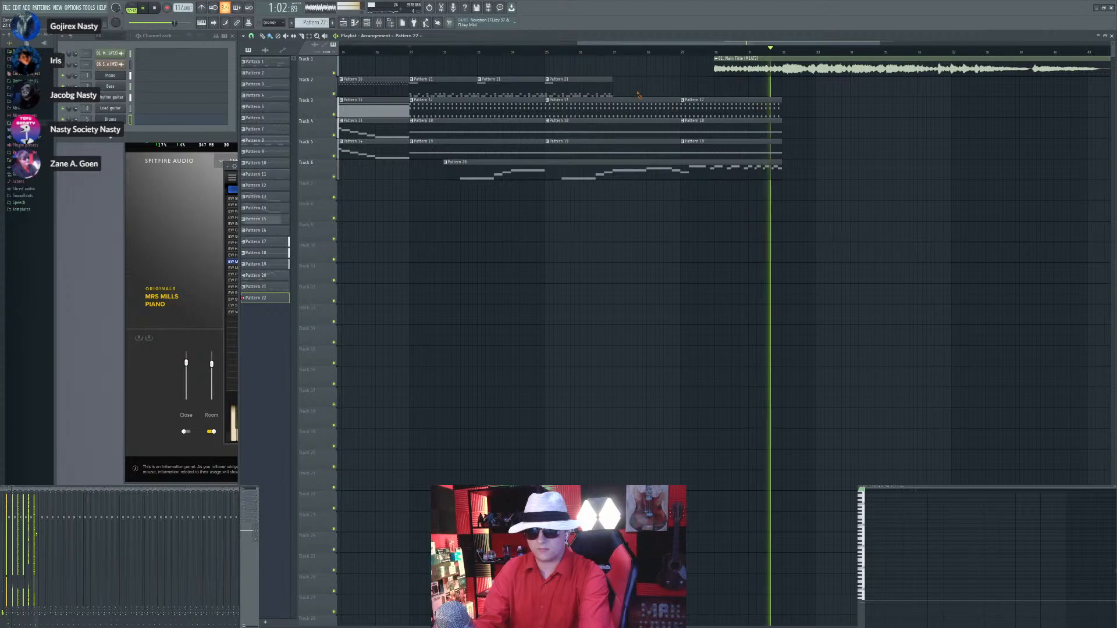
pyautogui.click(409, 51)
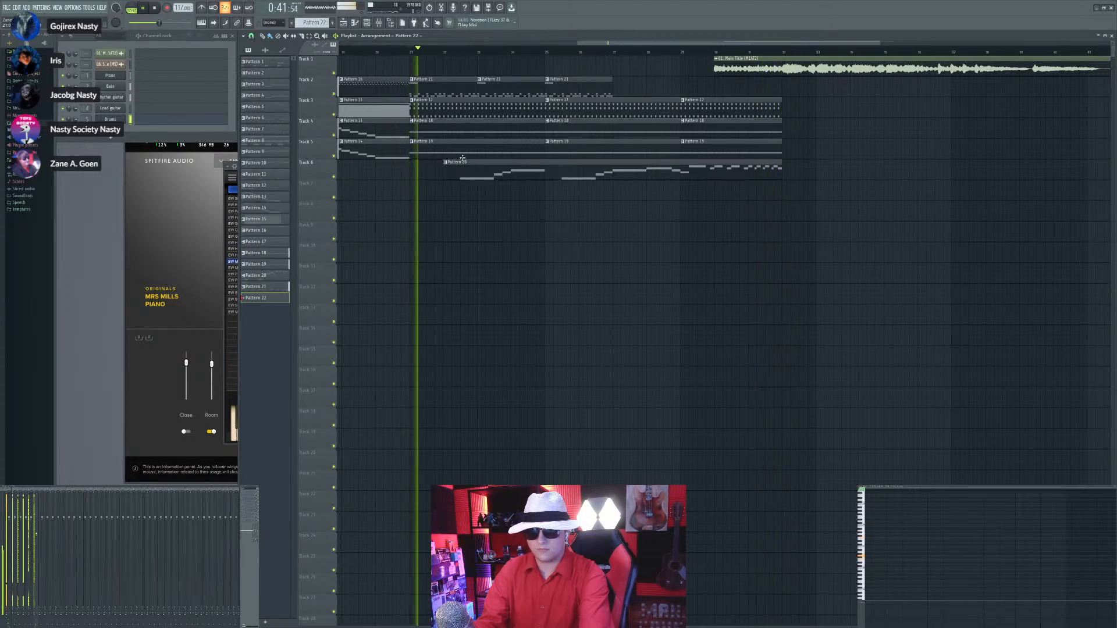
pyautogui.scroll(3, 465, 163)
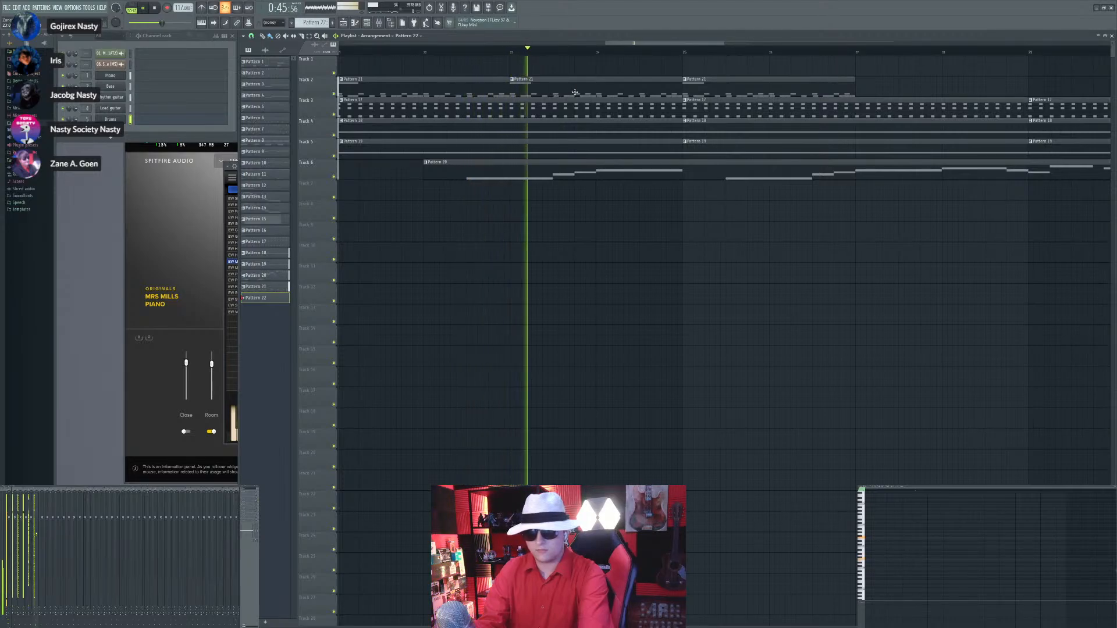
pyautogui.rightClick(649, 103)
pyautogui.hotkey('ctrl', 'z')
pyautogui.rightClick(596, 93)
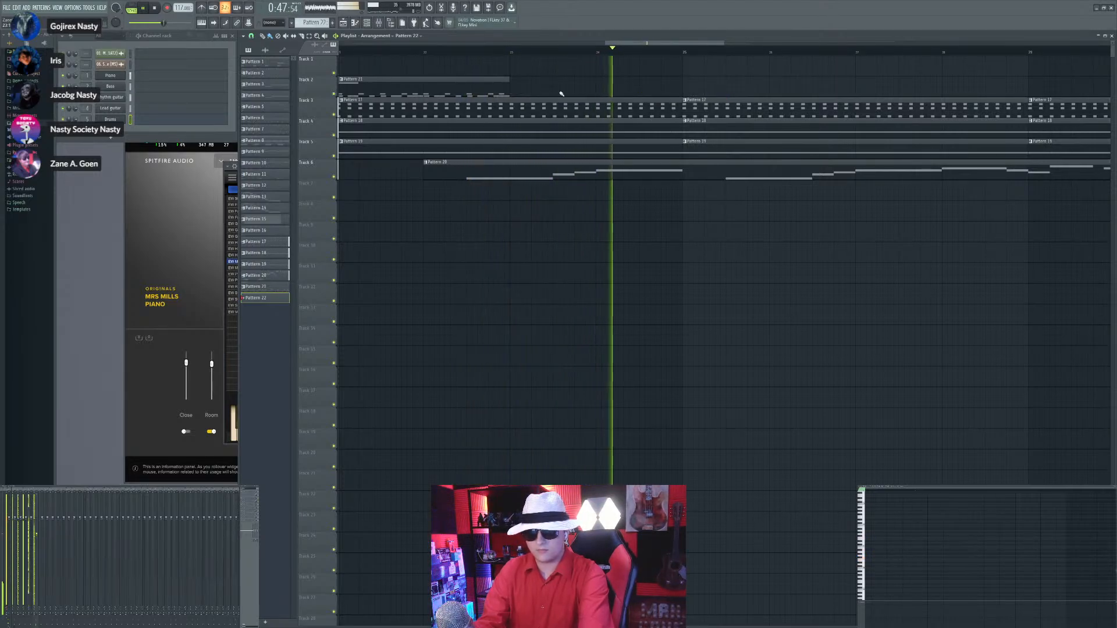
# Step: Shorten the first Pattern 21 clip to one bar, then follow it with a two-bar Pattern 21 clip duplicated four times along Track 2
pyautogui.moveTo(507, 91); pyautogui.dragTo(541, 87)
pyautogui.scroll(-3, 462, 95)
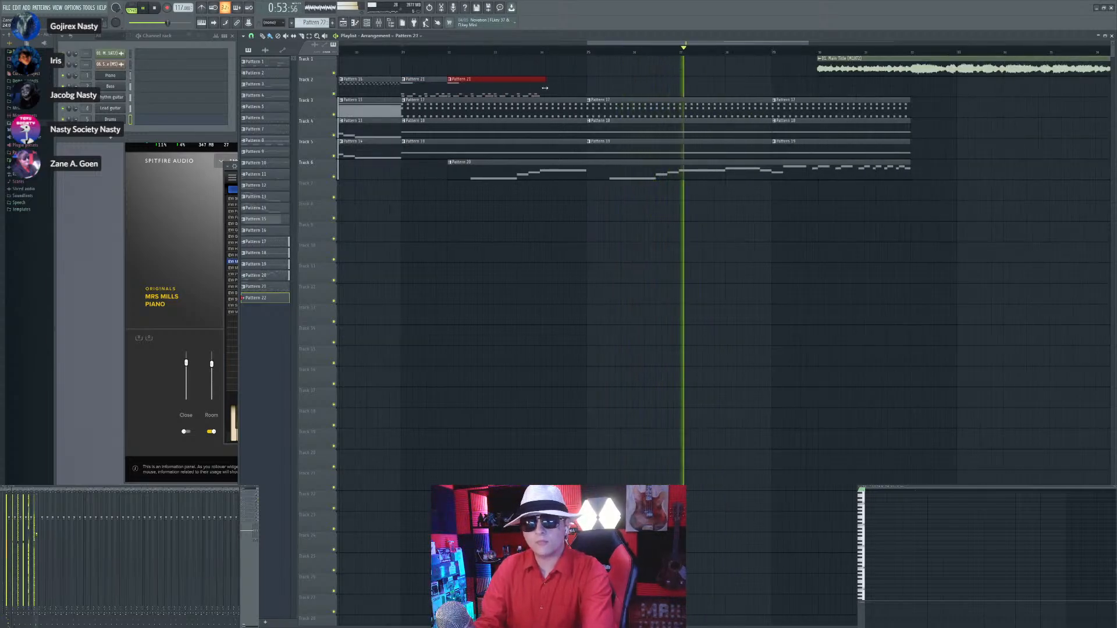
pyautogui.hotkey('ctrl', 'b')
pyautogui.hotkey('ctrl', 'b')
pyautogui.hotkey('ctrl', 'b')
pyautogui.hotkey('ctrl', 'b')
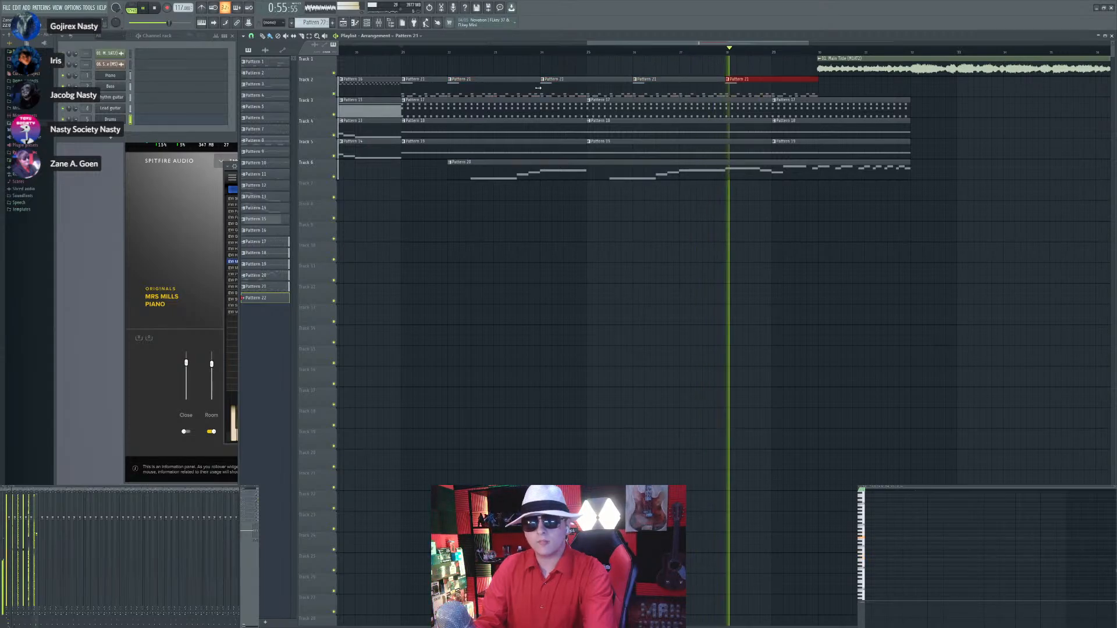
pyautogui.click(999, 140)
# Step: Play back the new section through its end to check the shifted drum clips against the guitars and the reference track
pyautogui.scroll(-3, 936, 239)
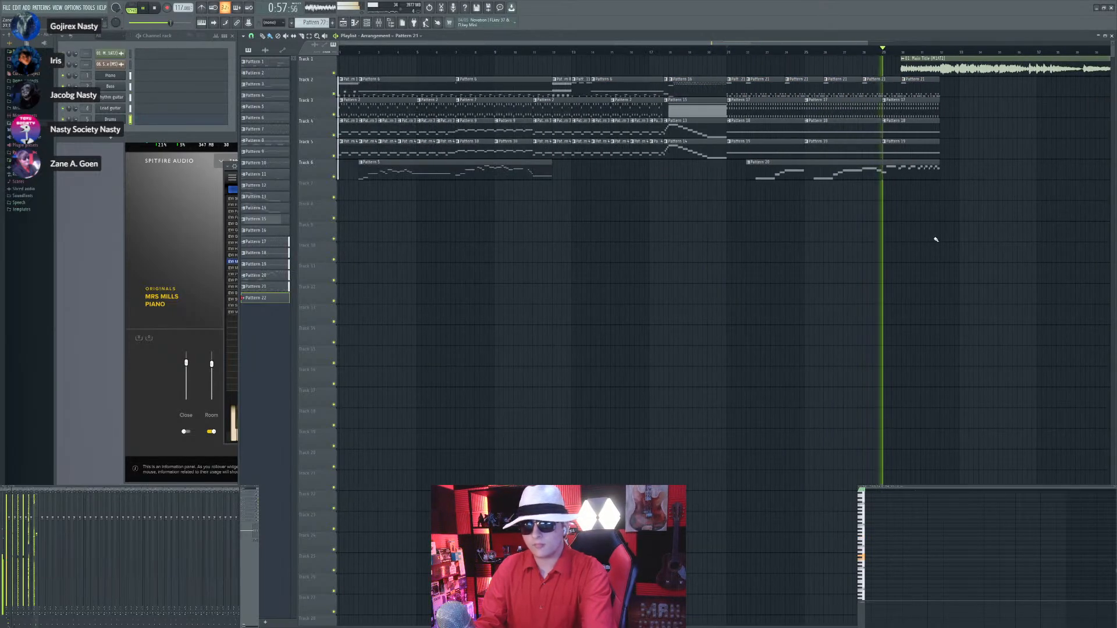
pyautogui.scroll(3, 923, 259)
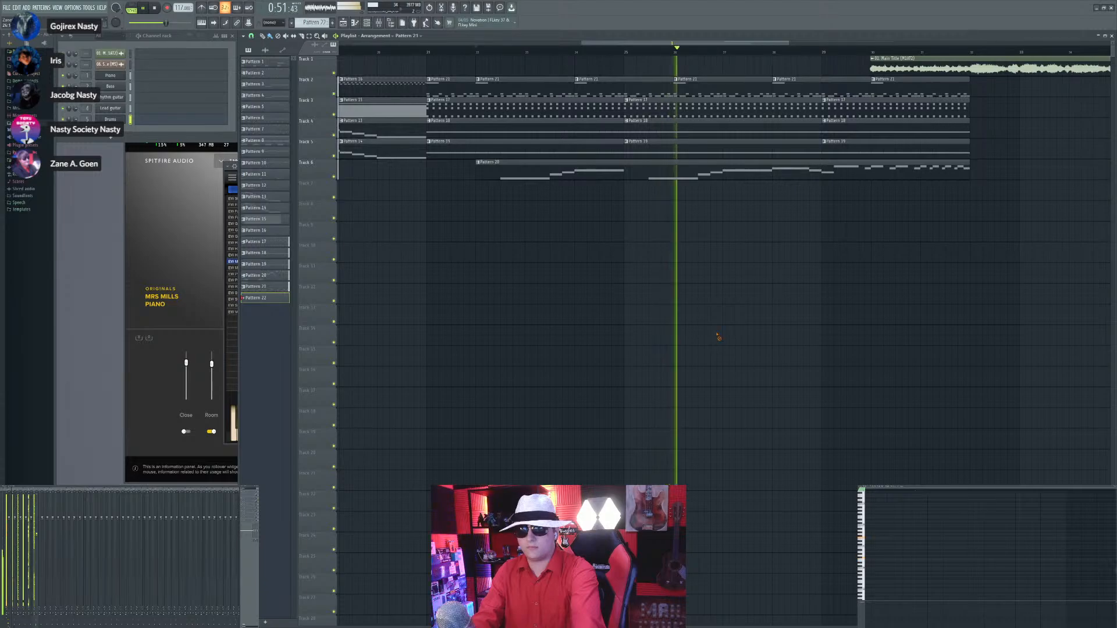
pyautogui.scroll(-3, 719, 334)
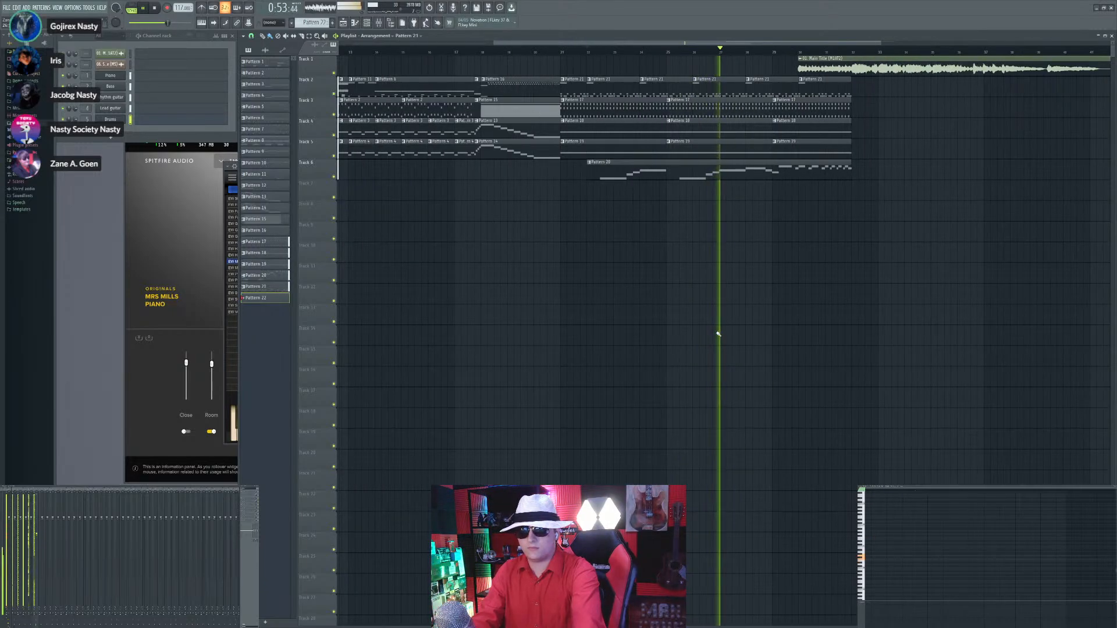
pyautogui.scroll(3, 719, 334)
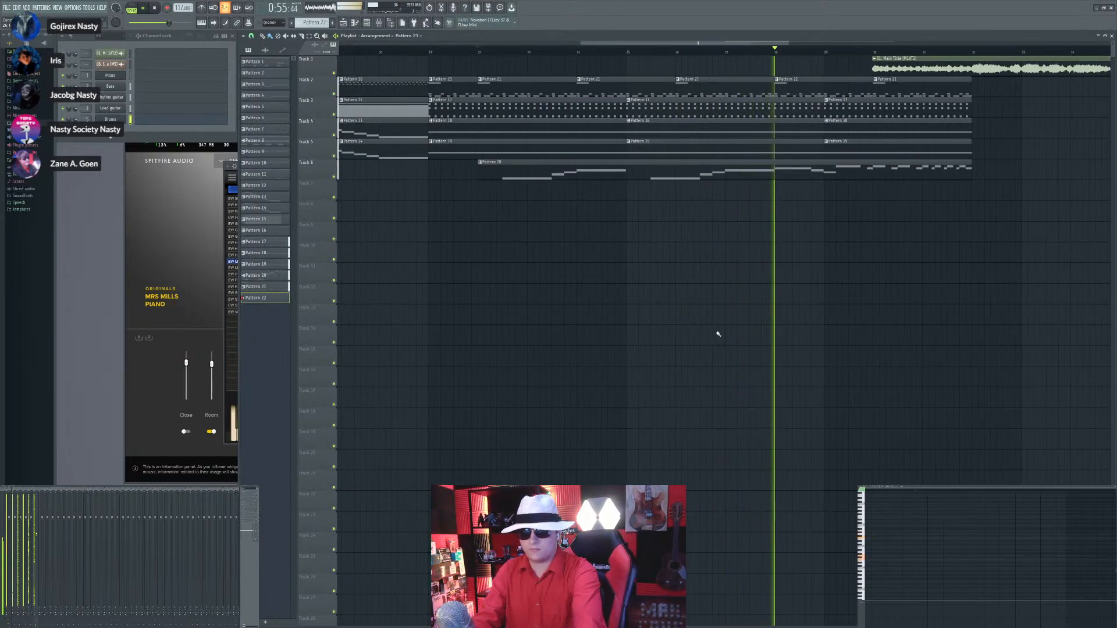
pyautogui.scroll(-2, 721, 337)
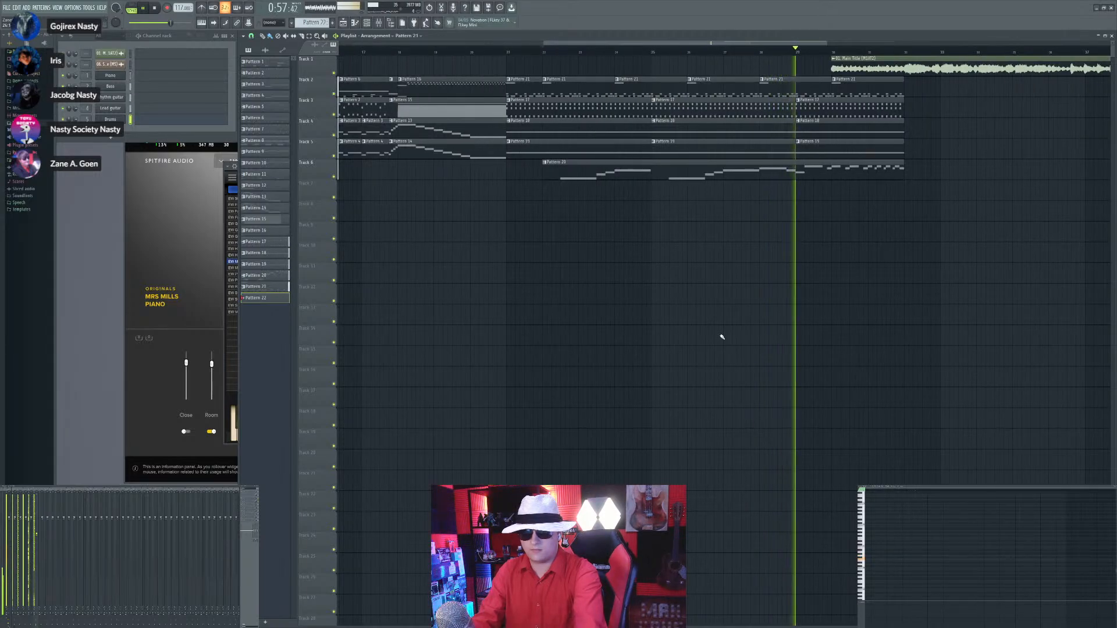
pyautogui.scroll(-3, 723, 335)
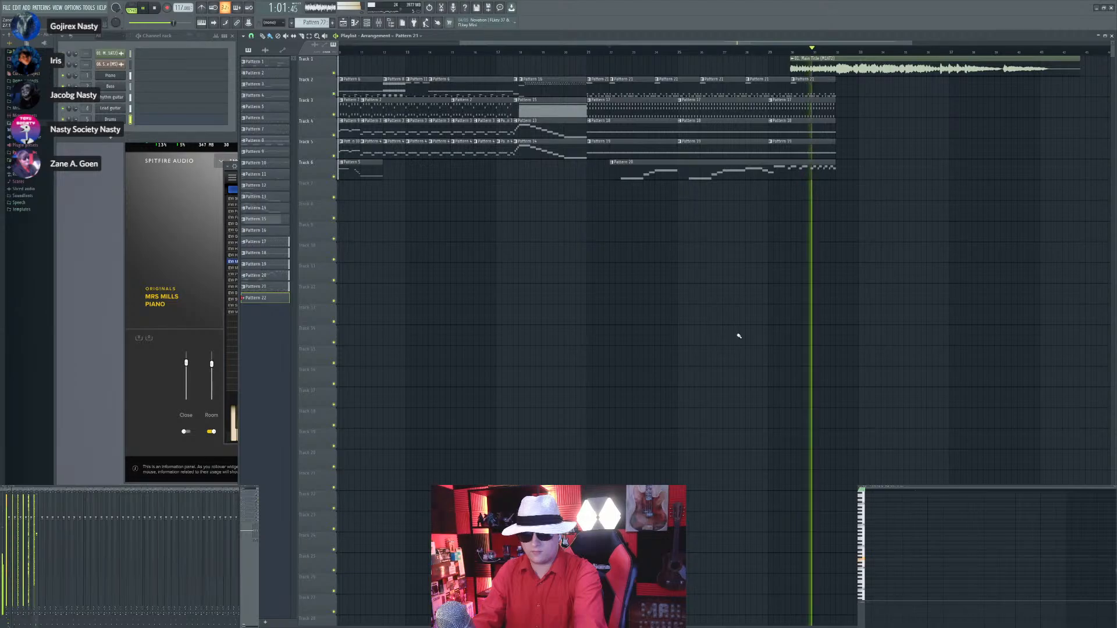
pyautogui.scroll(5, 736, 337)
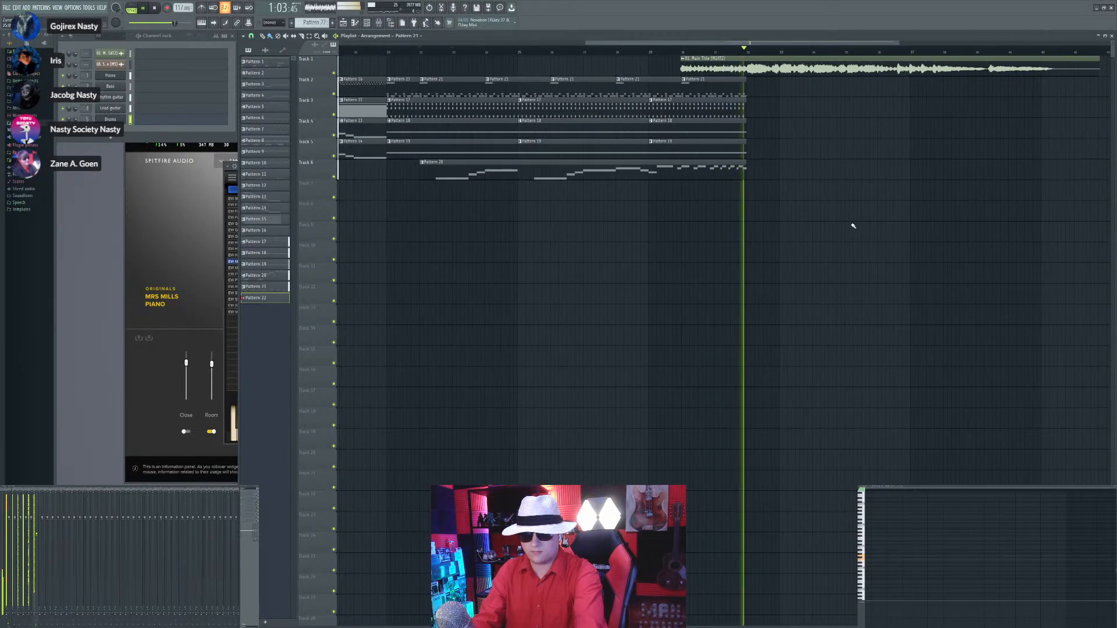
pyautogui.scroll(-3, 848, 254)
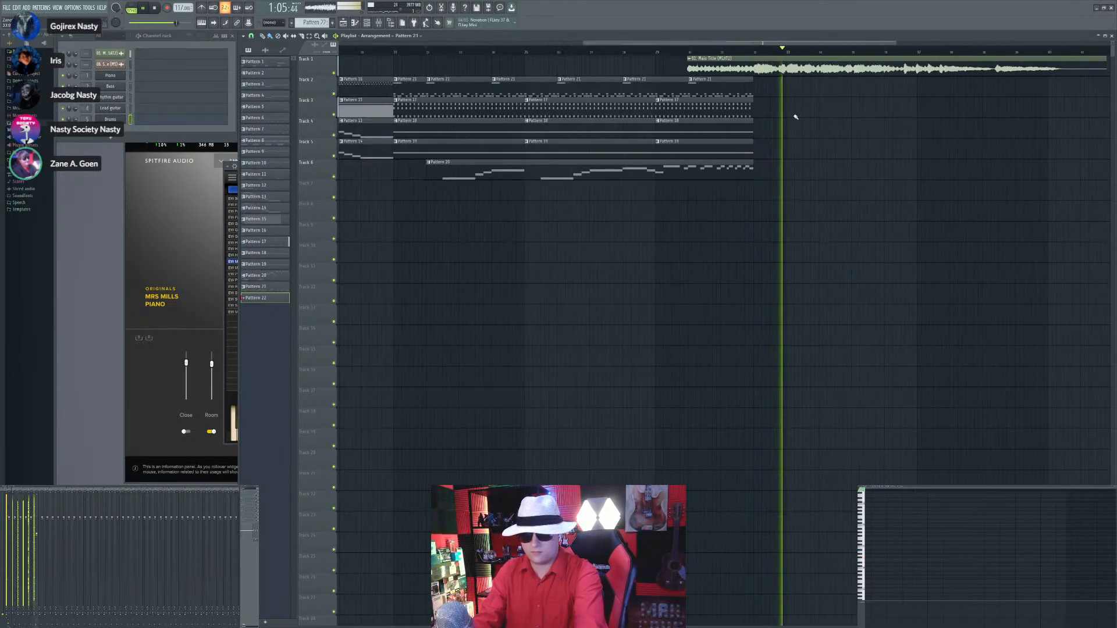
pyautogui.scroll(3, 792, 115)
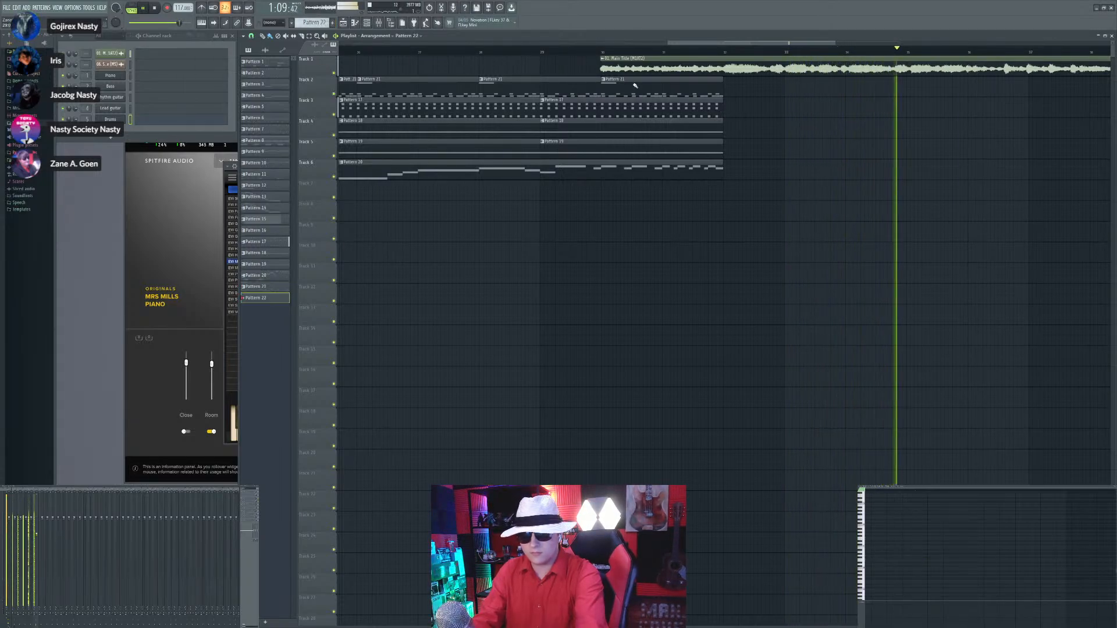
# Step: Place a one-bar Pattern 22 clip on Track 3 right after the last Pattern 17 clip and enter a short three-note piano chord
pyautogui.click(732, 115)
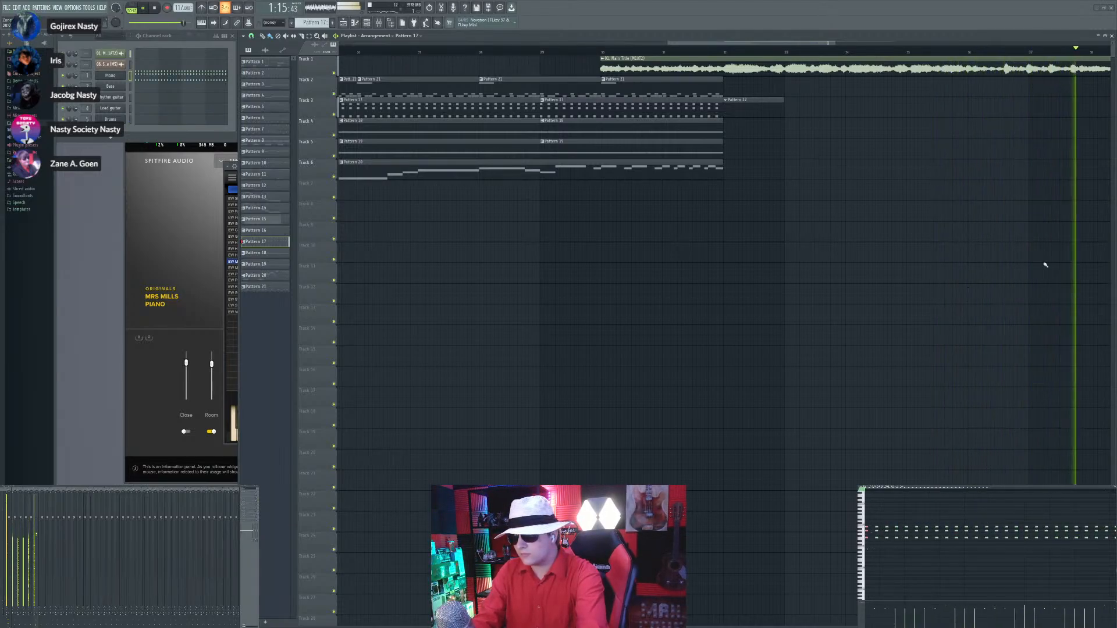
pyautogui.click(761, 116)
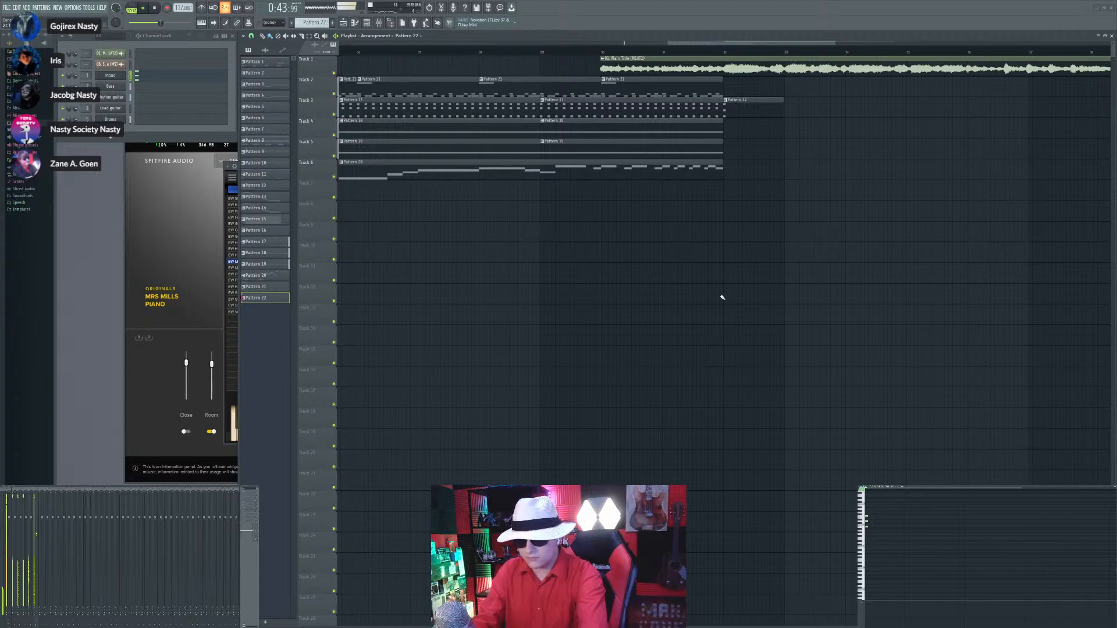
pyautogui.keyDown('ctrl'); pyautogui.scroll(-5, 722, 298); pyautogui.keyUp('ctrl')
pyautogui.keyDown('ctrl'); pyautogui.scroll(5, 777, 292); pyautogui.keyUp('ctrl')
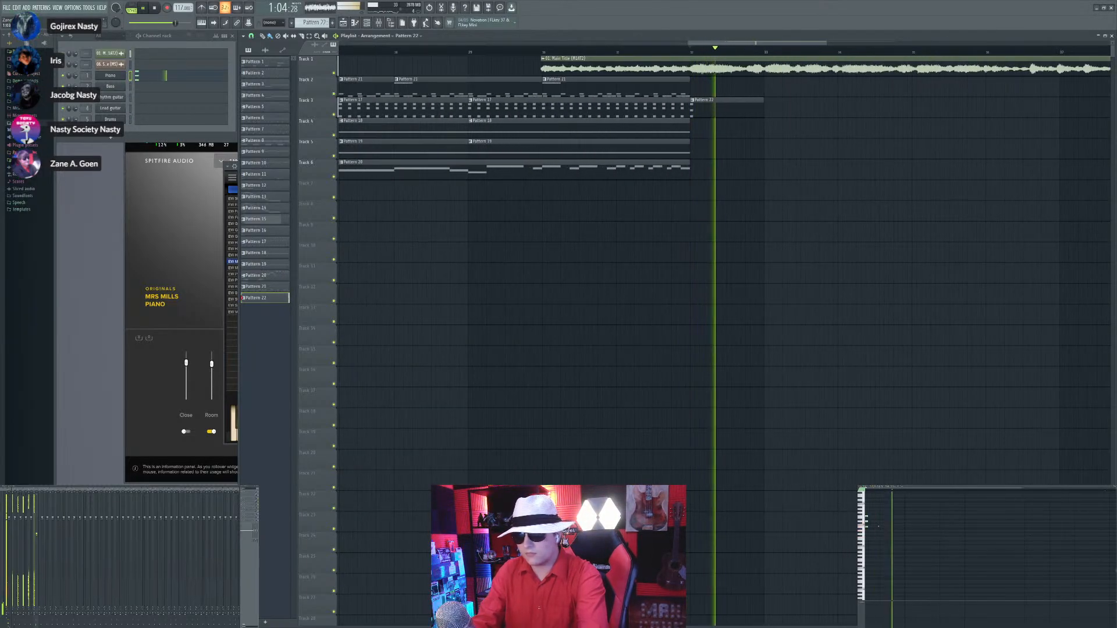
pyautogui.click(694, 52)
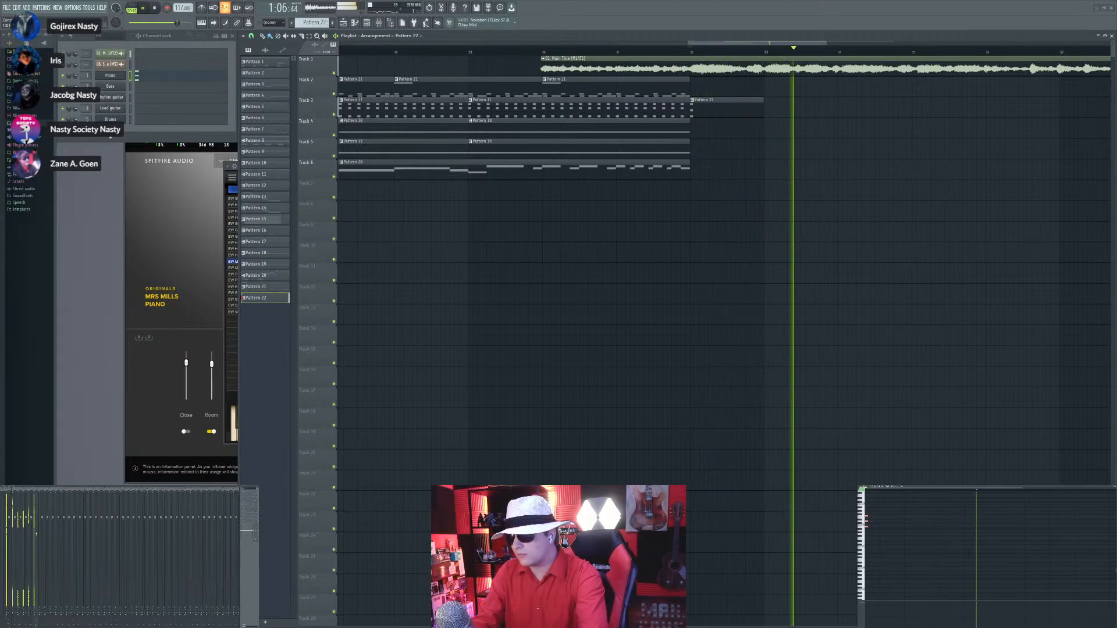
# Step: Lengthen the three-note piano chord in Pattern 22 to one full bar
pyautogui.moveTo(868, 522); pyautogui.dragTo(944, 522)
pyautogui.press('space')
pyautogui.press('space')
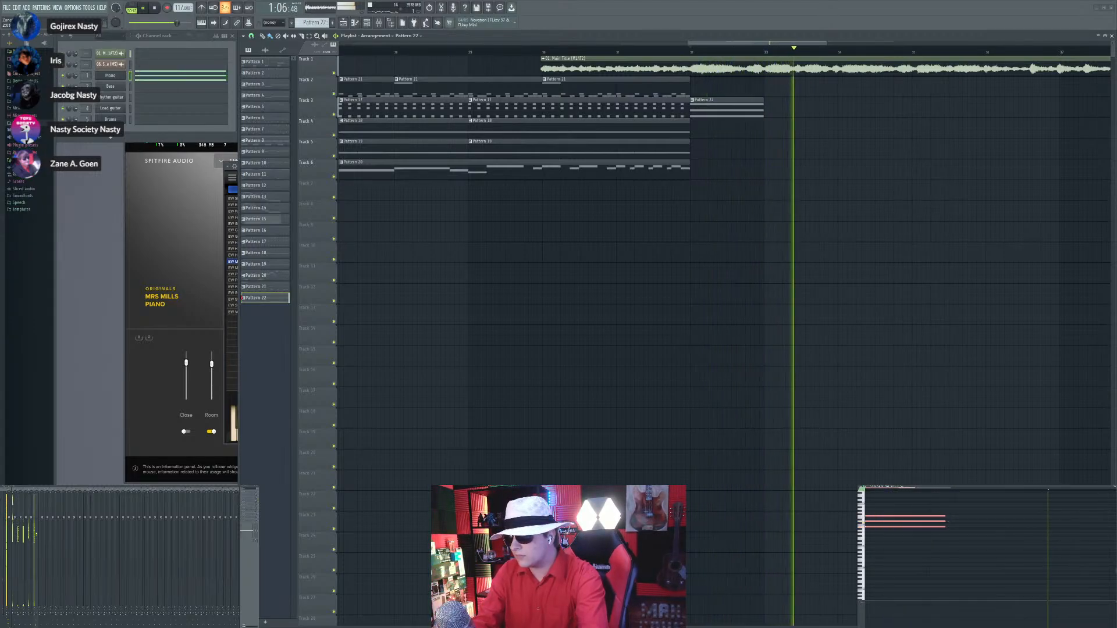
pyautogui.moveTo(943, 522); pyautogui.dragTo(945, 522)
pyautogui.scroll(5, 796, 137)
pyautogui.scroll(2, 796, 137)
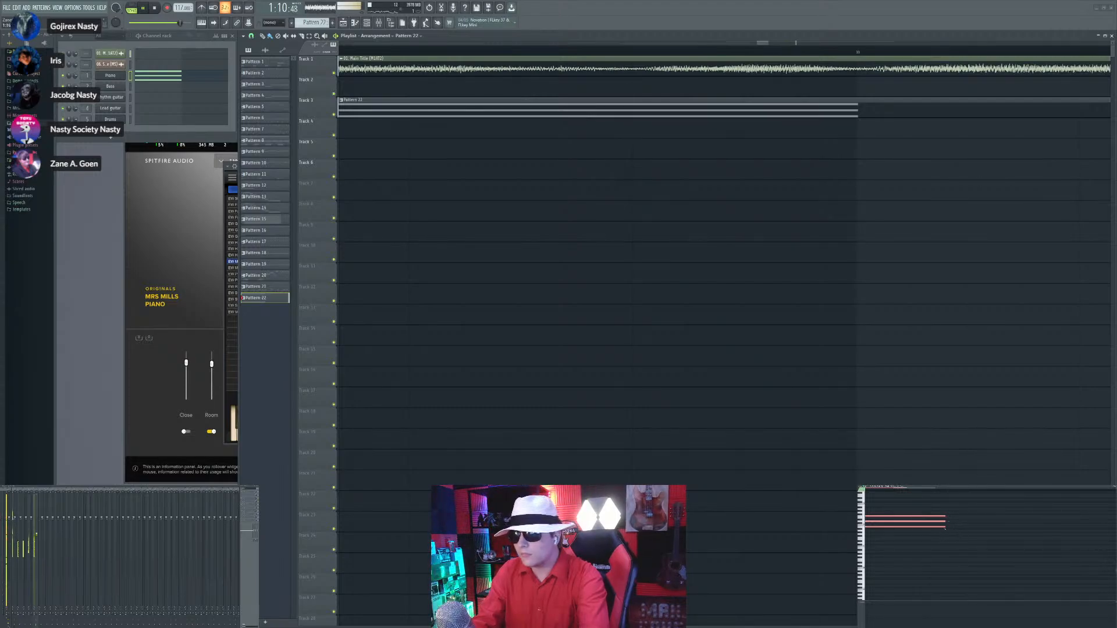
pyautogui.scroll(-7, 857, 223)
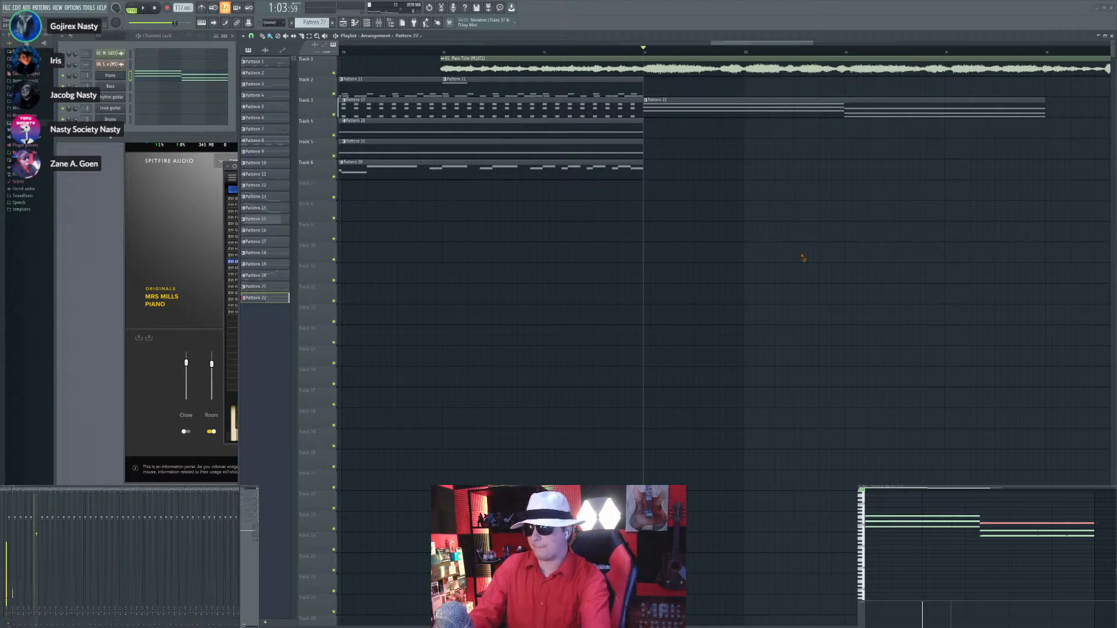
# Step: Play the Pattern 22 piano chords against the reference track and lower the project tempo to 116 BPM
pyautogui.press('space')
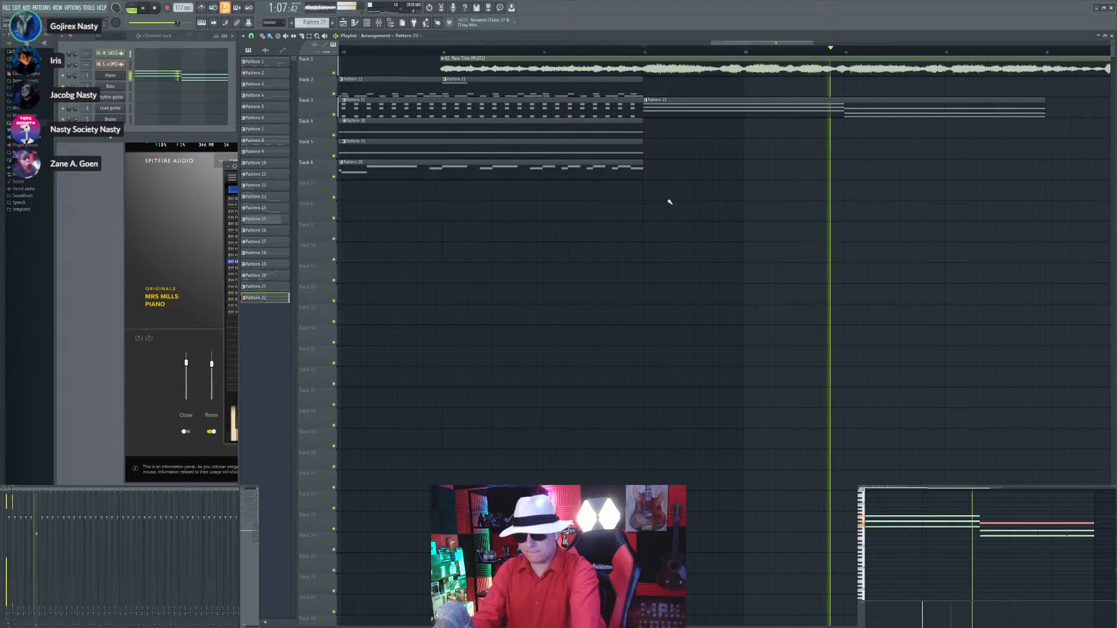
pyautogui.scroll(3, 910, 220)
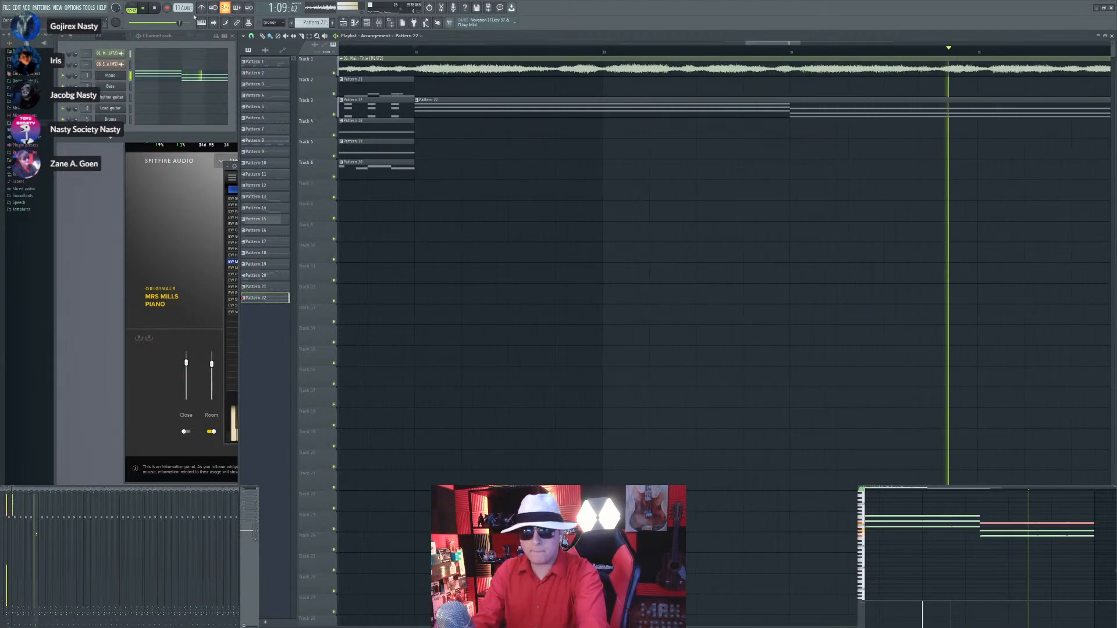
pyautogui.moveTo(177, 6); pyautogui.dragTo(177, 8)
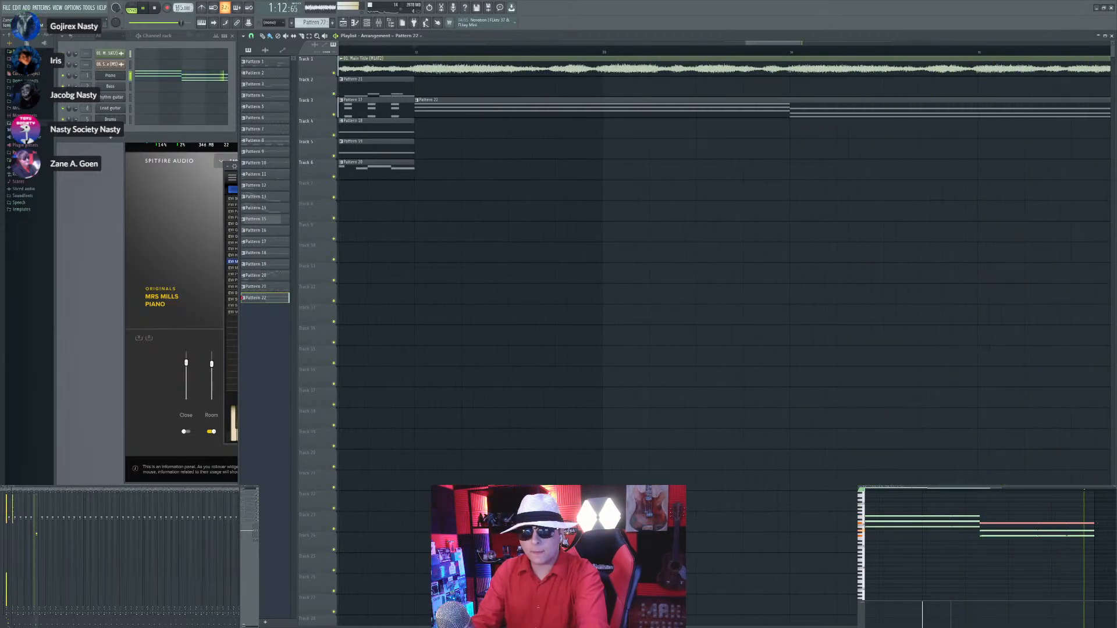
pyautogui.scroll(2, 553, 239)
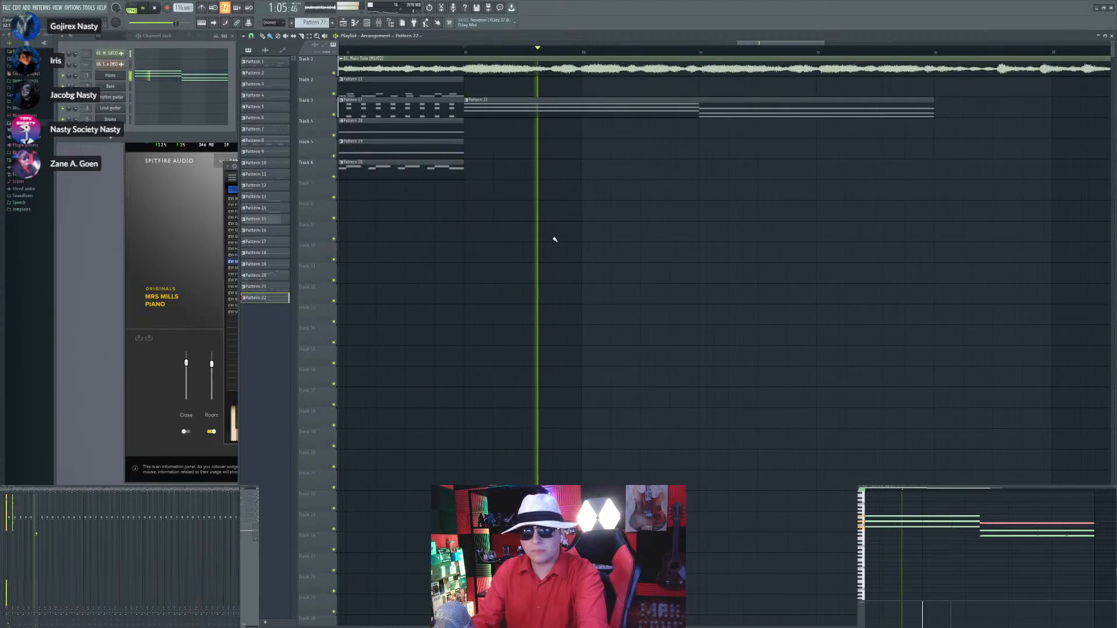
# Step: Play back repeatedly from the start of the Pattern 22 clip to compare the piano chords and timing with the reference track
pyautogui.scroll(2, 728, 244)
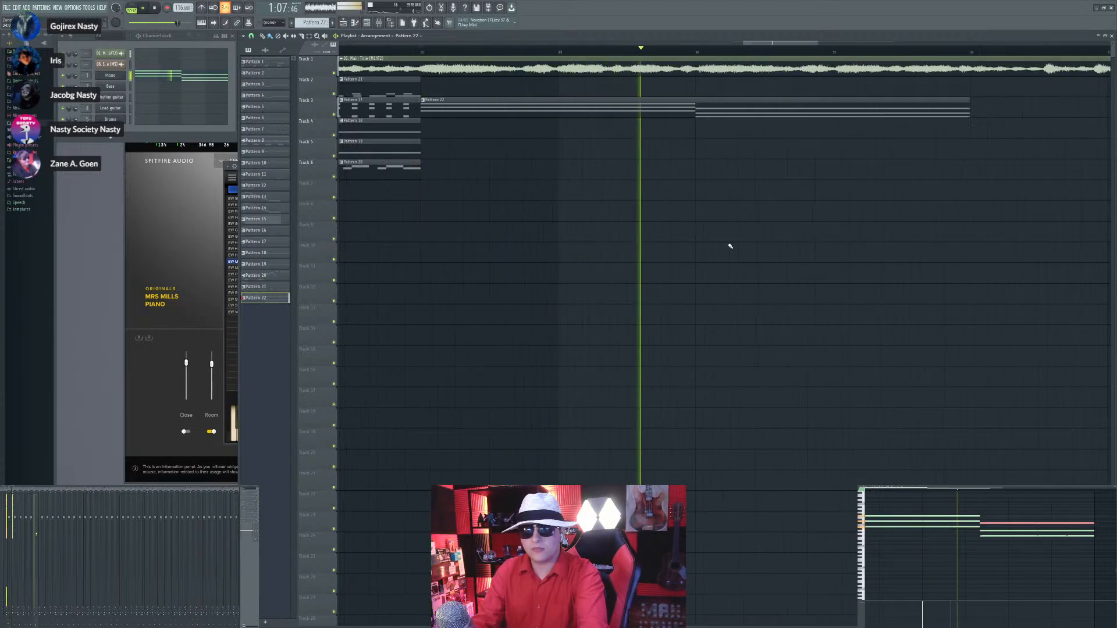
pyautogui.scroll(-3, 516, 237)
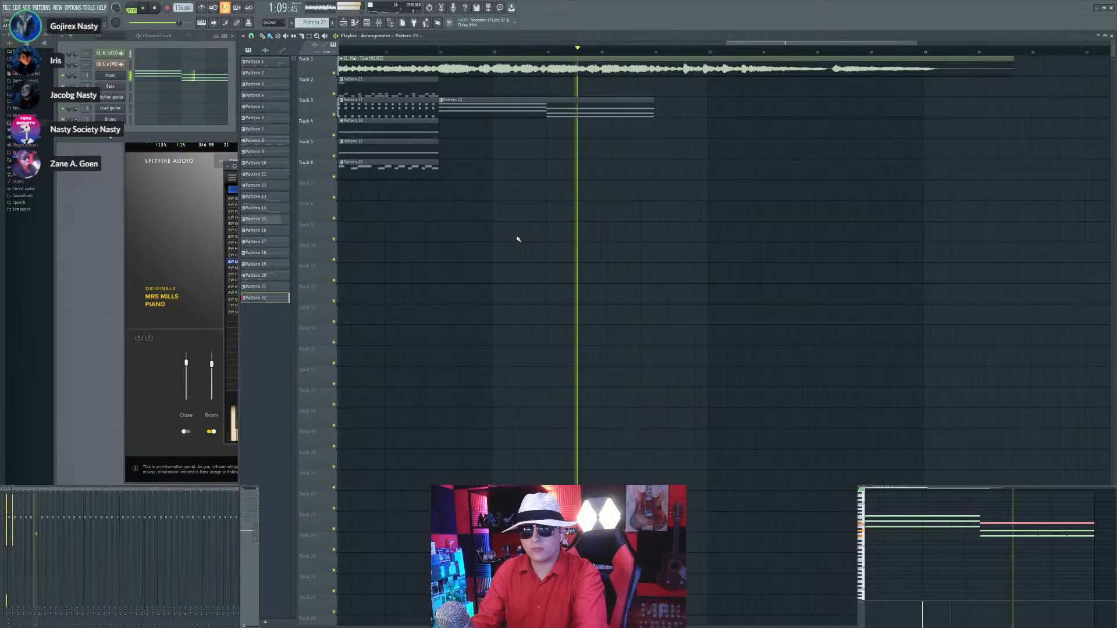
pyautogui.scroll(3, 637, 242)
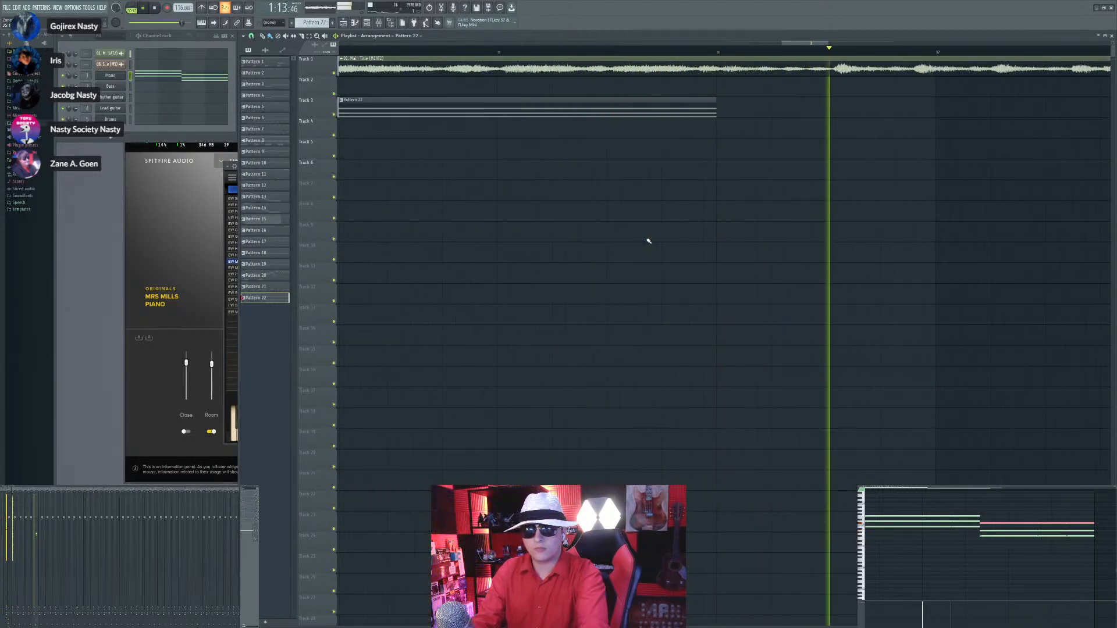
pyautogui.scroll(-2, 651, 239)
pyautogui.scroll(-2, 652, 238)
pyautogui.press('space')
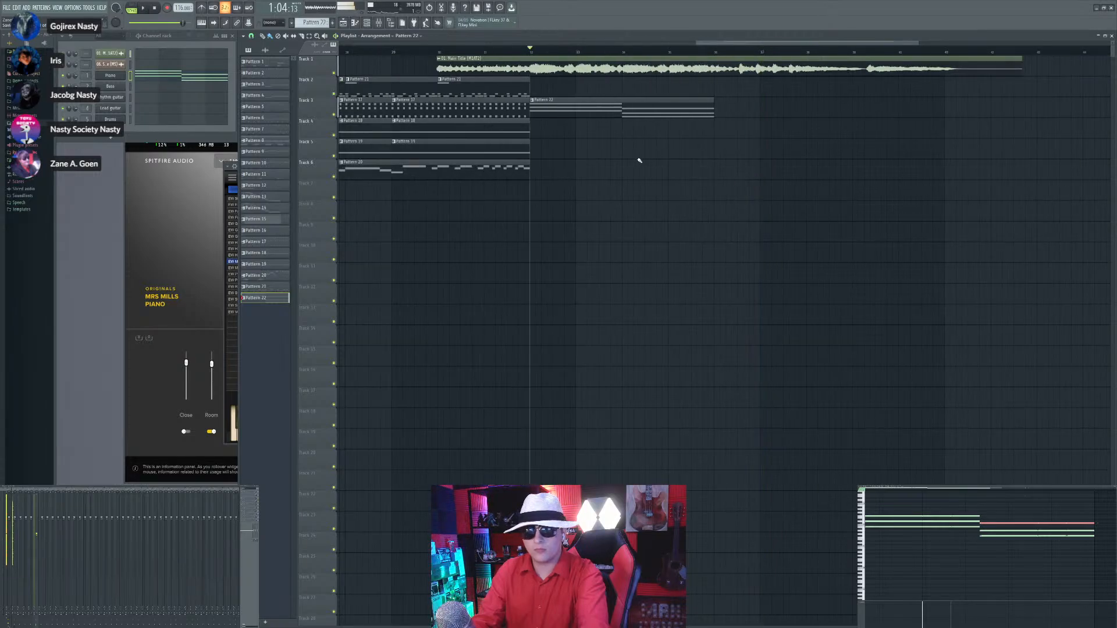
pyautogui.scroll(-2, 722, 185)
pyautogui.press('space')
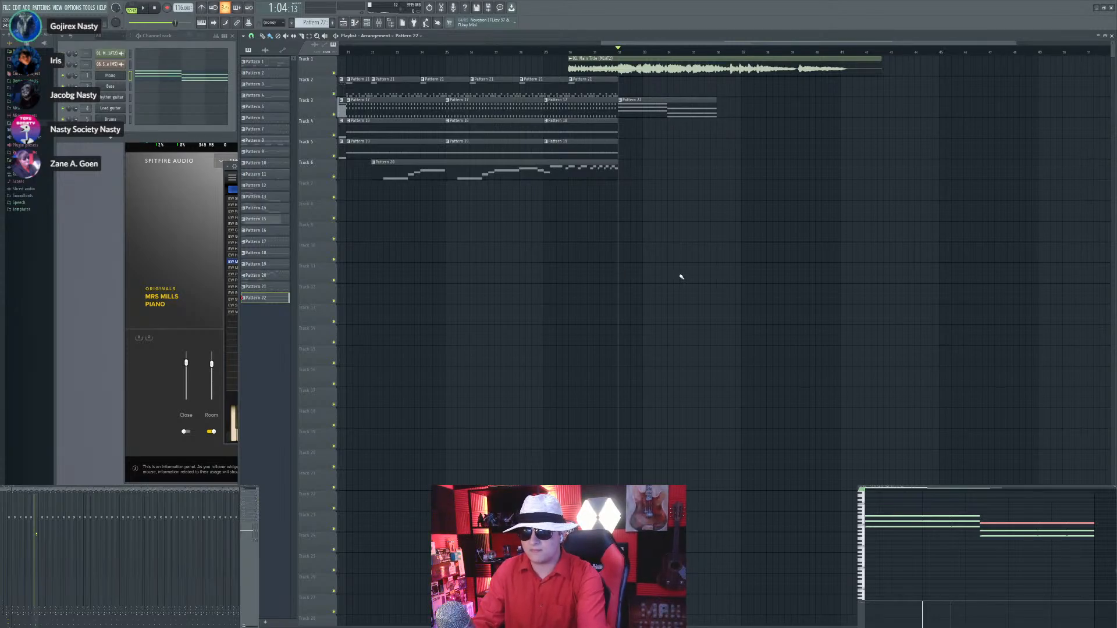
pyautogui.scroll(3, 679, 277)
pyautogui.press('space')
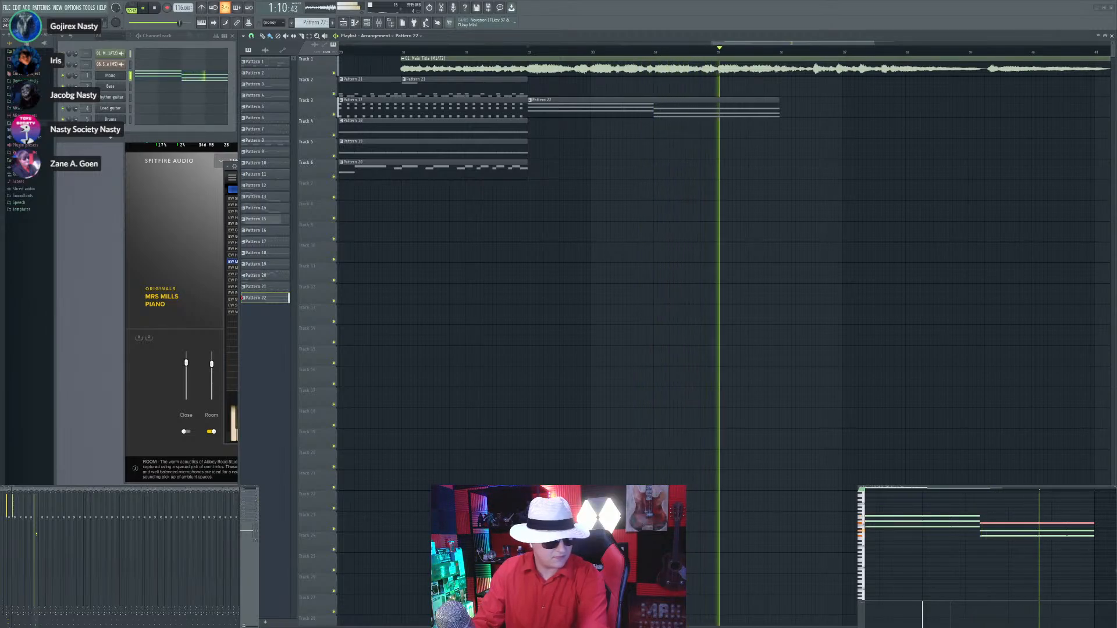
pyautogui.press('space')
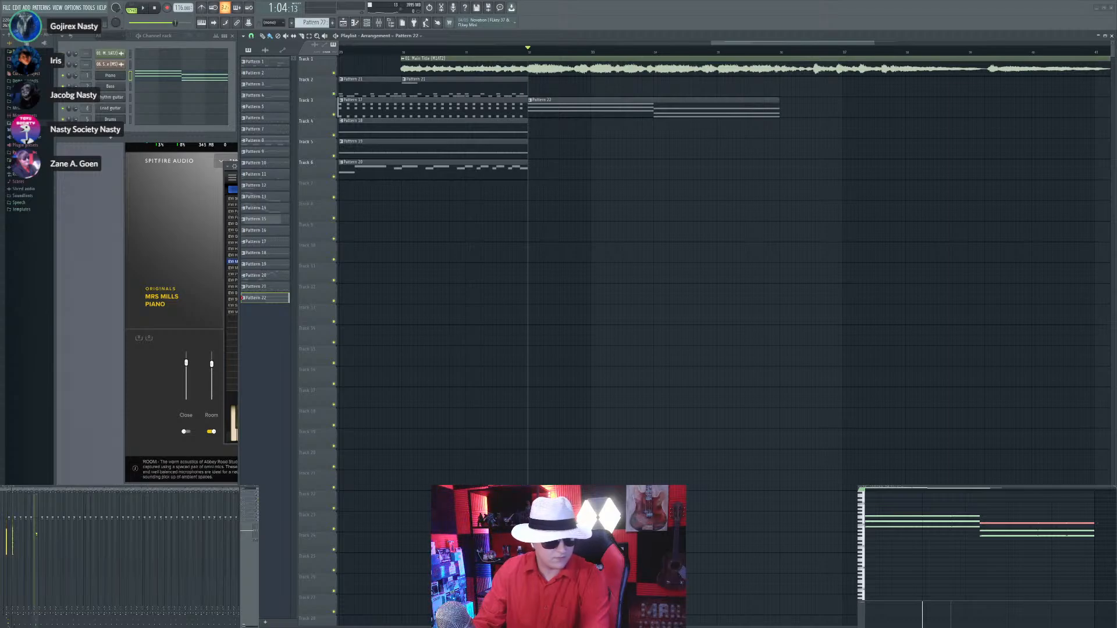
pyautogui.press('space')
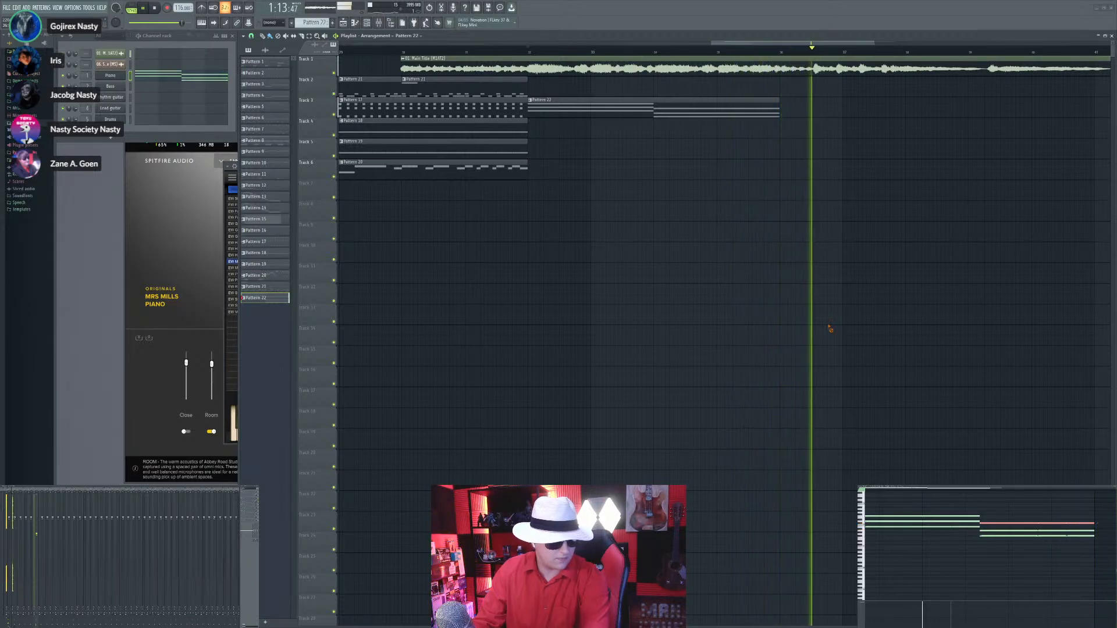
# Step: Place a new Pattern 23 clip on Track 2 at the start of the Pattern 22 clip and enter a short run of repeated drum hits
pyautogui.press('space')
pyautogui.scroll(-3, 726, 242)
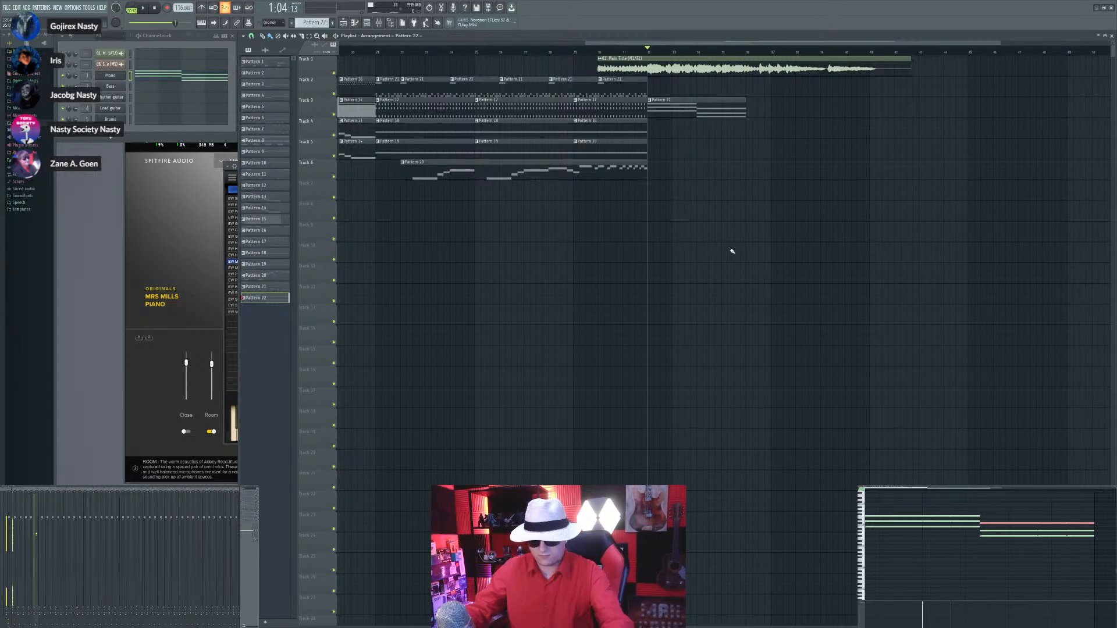
pyautogui.scroll(3, 732, 251)
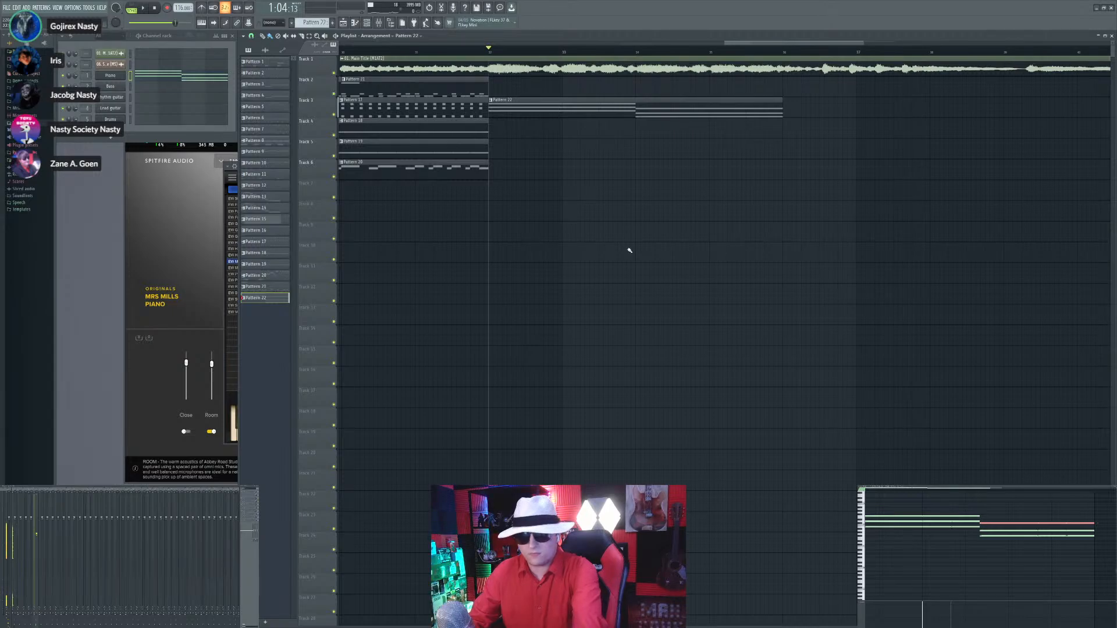
pyautogui.scroll(-2, 628, 249)
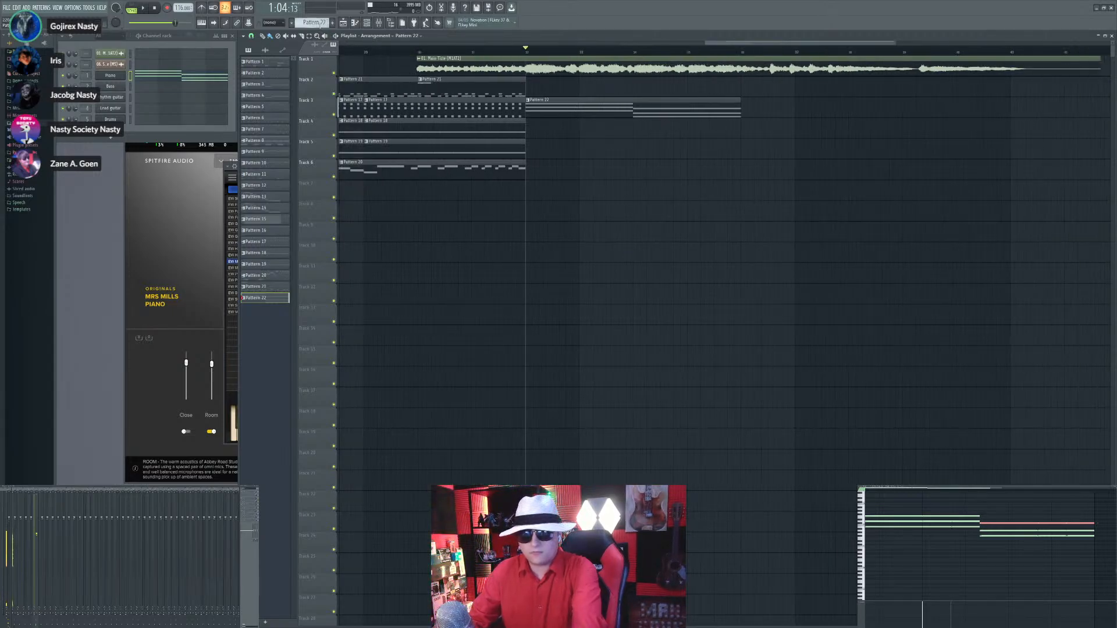
pyautogui.click(332, 23)
pyautogui.click(444, 85)
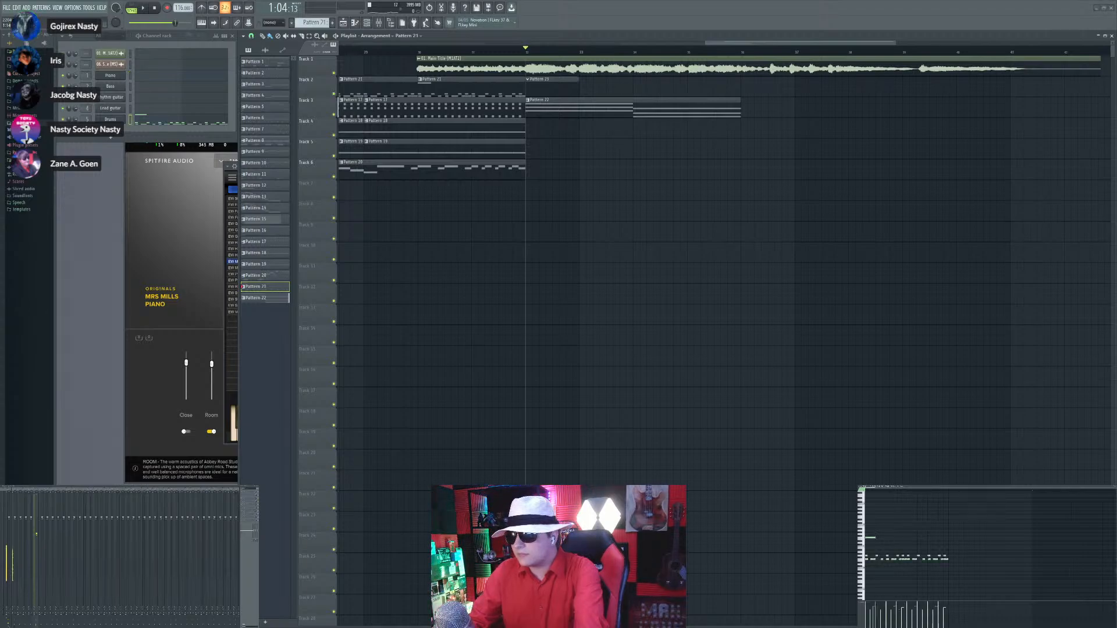
pyautogui.scroll(4, 584, 95)
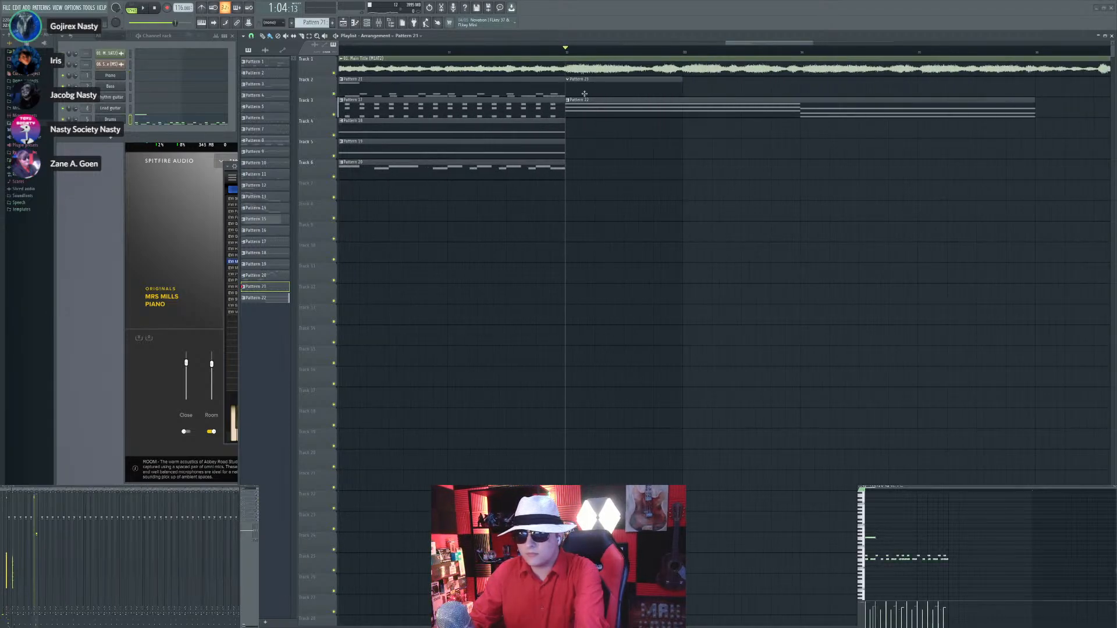
pyautogui.click(608, 92)
pyautogui.click(869, 536)
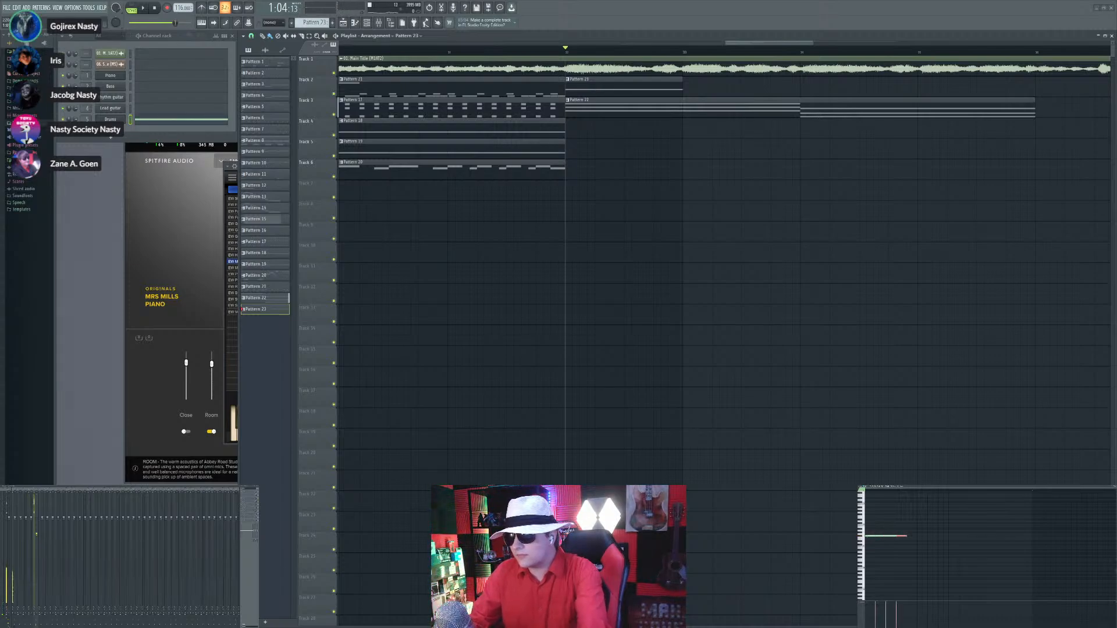
# Step: Duplicate the drum hits three times in Pattern 23 to fill the length of Pattern 22 while playing the section
pyautogui.press('space')
pyautogui.hotkey('ctrl', 'a')
pyautogui.hotkey('ctrl', 'b')
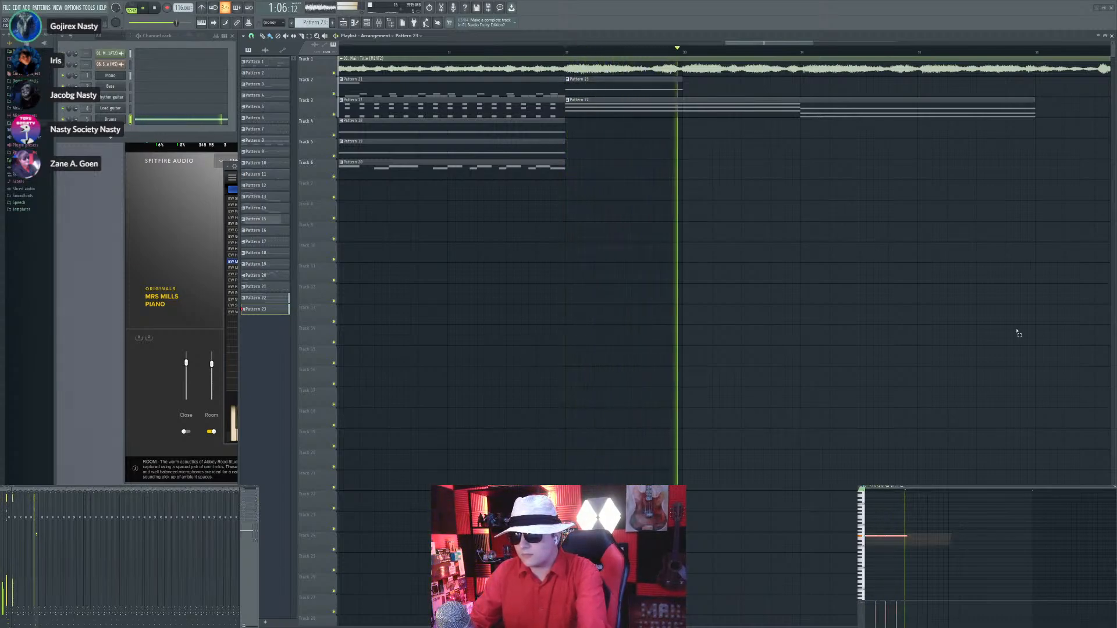
pyautogui.hotkey('ctrl', 'b')
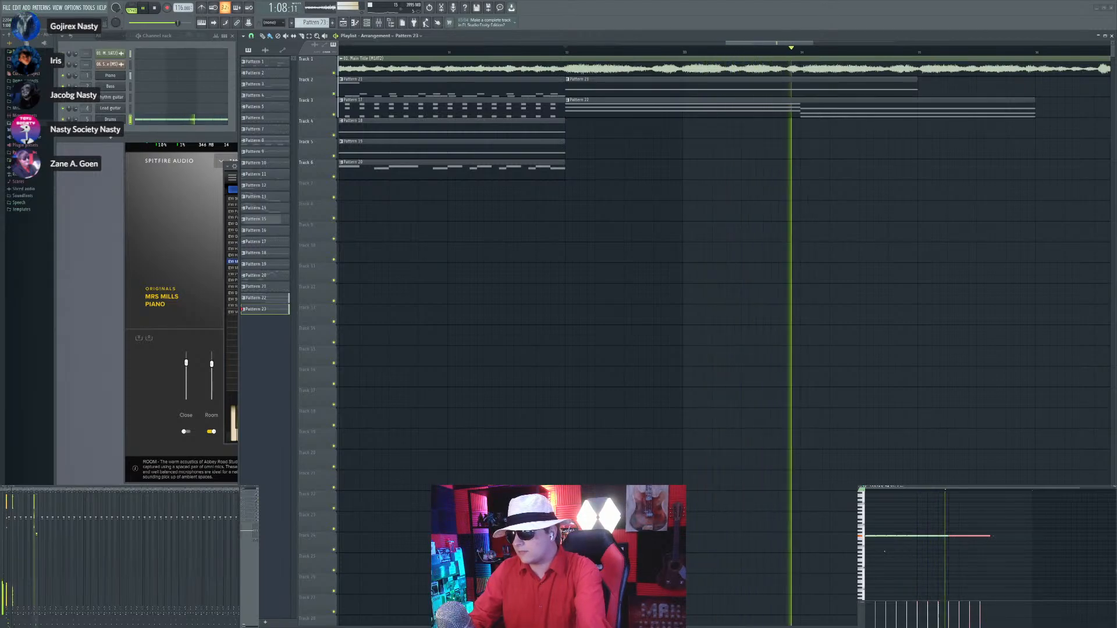
pyautogui.hotkey('ctrl', 'b')
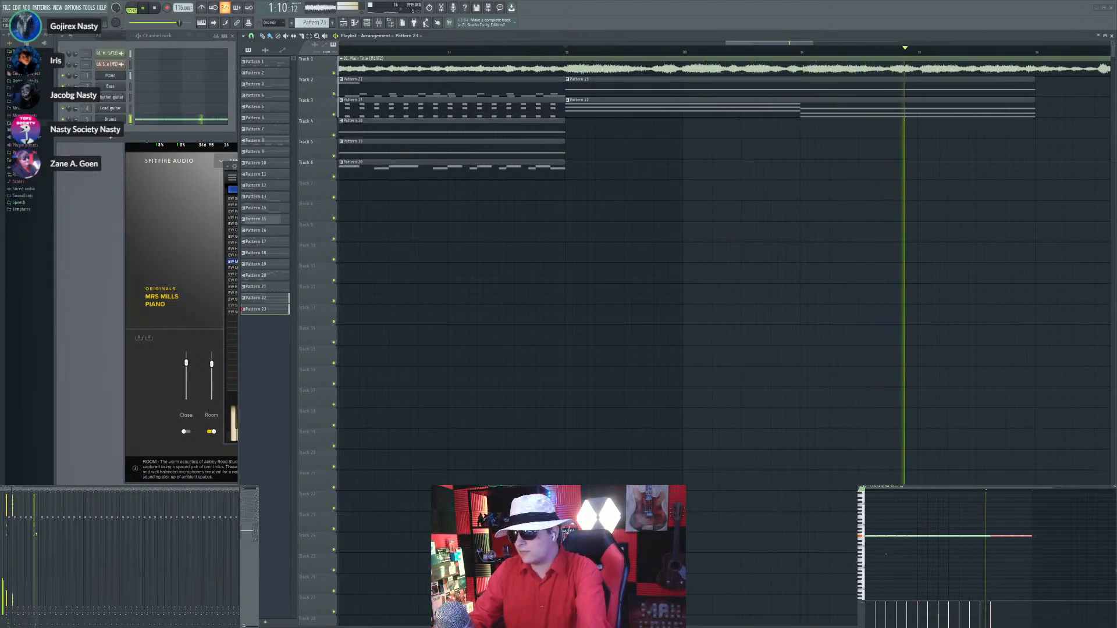
pyautogui.keyDown('ctrl'); pyautogui.click(1011, 563); pyautogui.keyUp('ctrl')
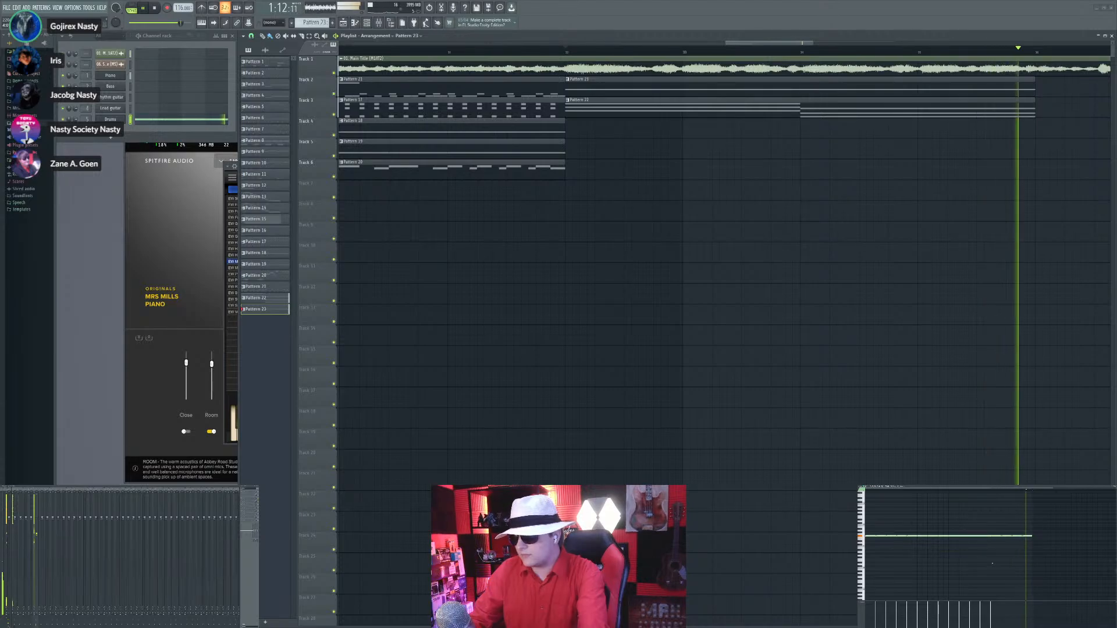
pyautogui.press('space')
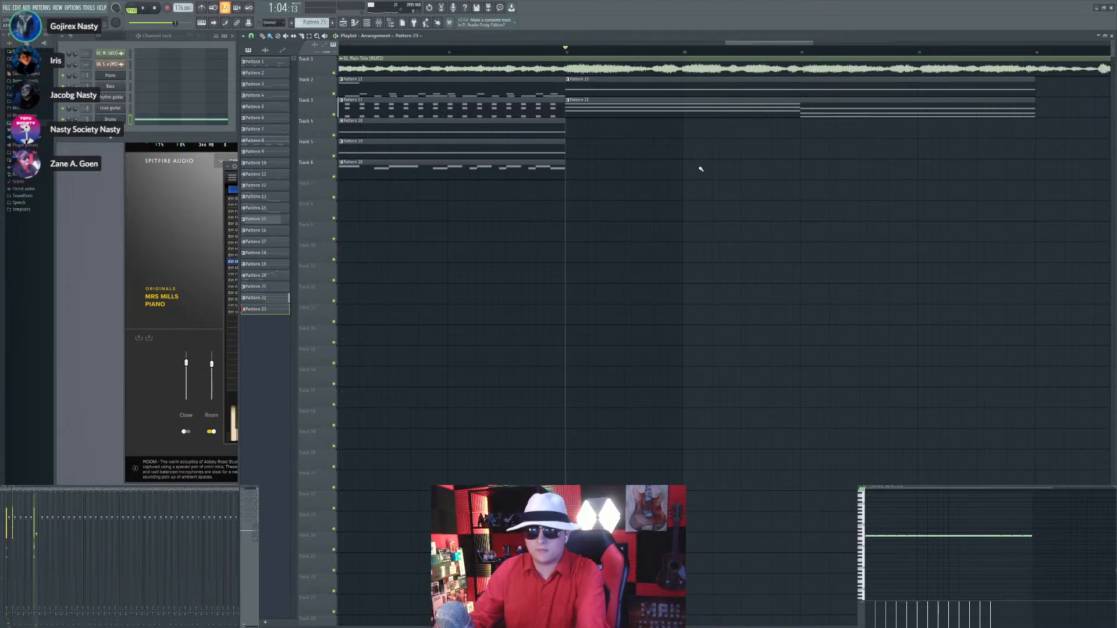
# Step: Place a new Pattern 24 clip on Track 4 at the start of Pattern 22 and set up its rhythm guitar channel, using Pattern 18 as reference
pyautogui.press('F4')
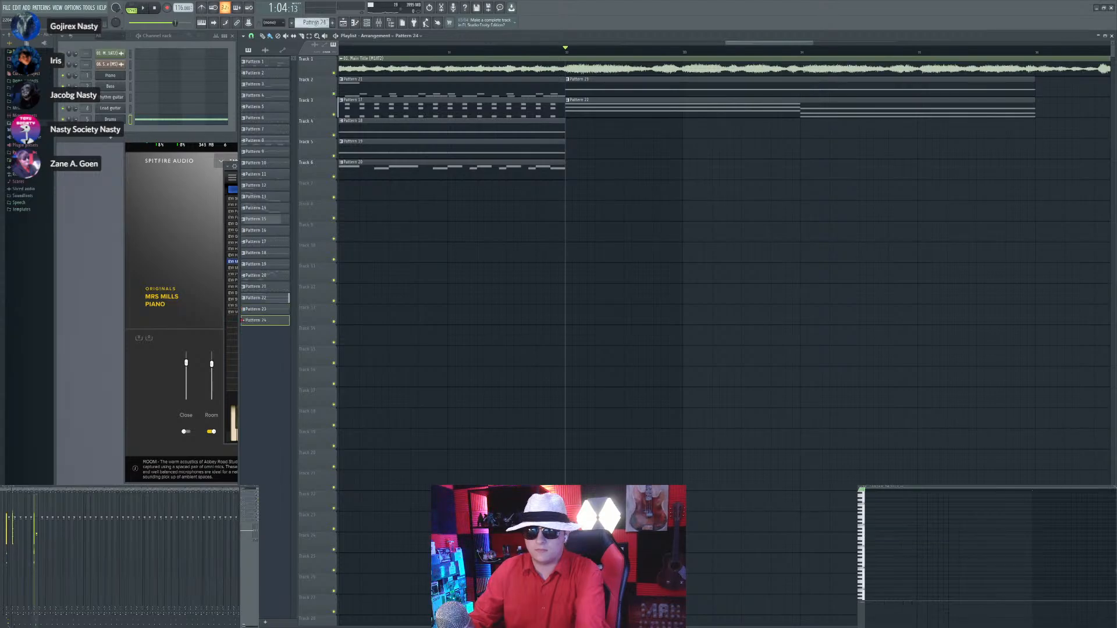
pyautogui.click(571, 131)
pyautogui.click(540, 128)
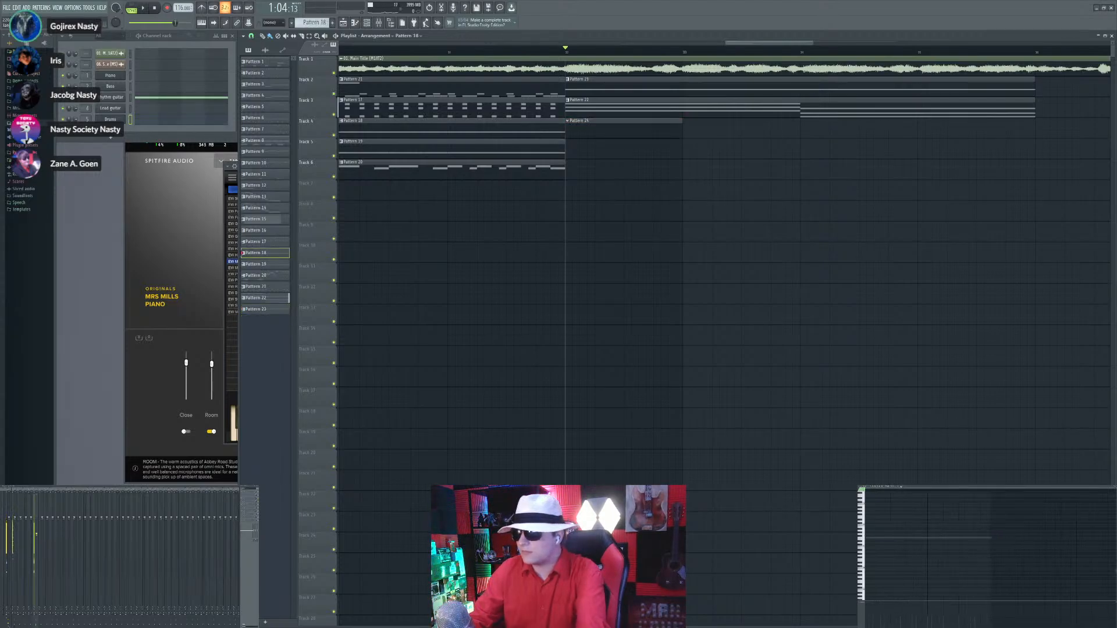
pyautogui.click(901, 486)
pyautogui.click(899, 496)
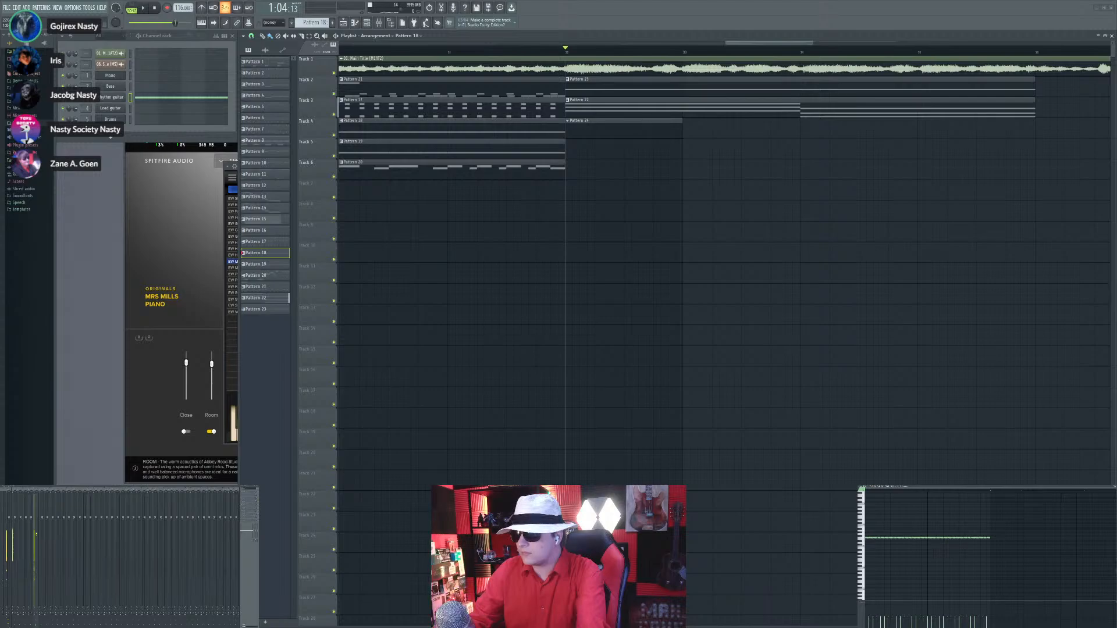
pyautogui.click(602, 133)
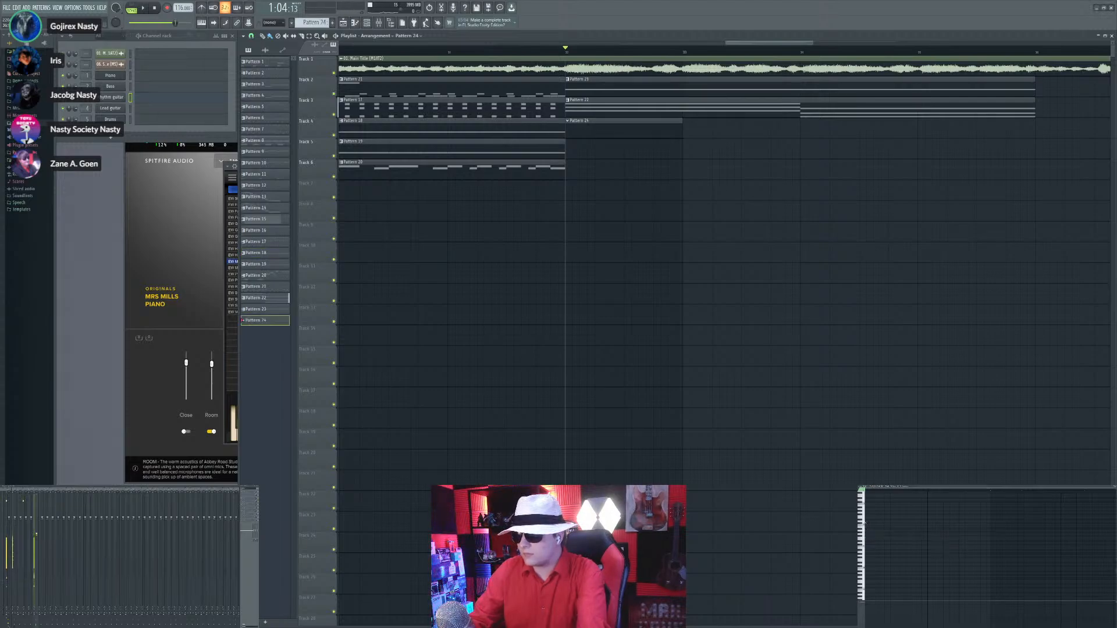
# Step: Enter a sustained low rhythm guitar note at the start of Pattern 24 and repeat it to cover the first piano chord
pyautogui.moveTo(867, 526); pyautogui.dragTo(867, 548)
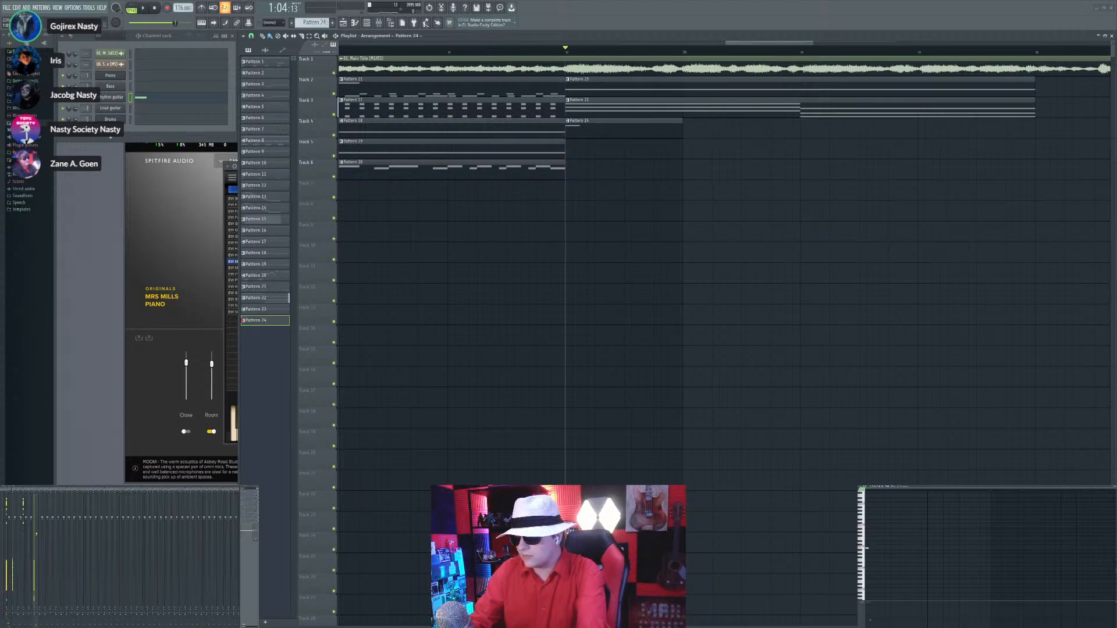
pyautogui.click(867, 548)
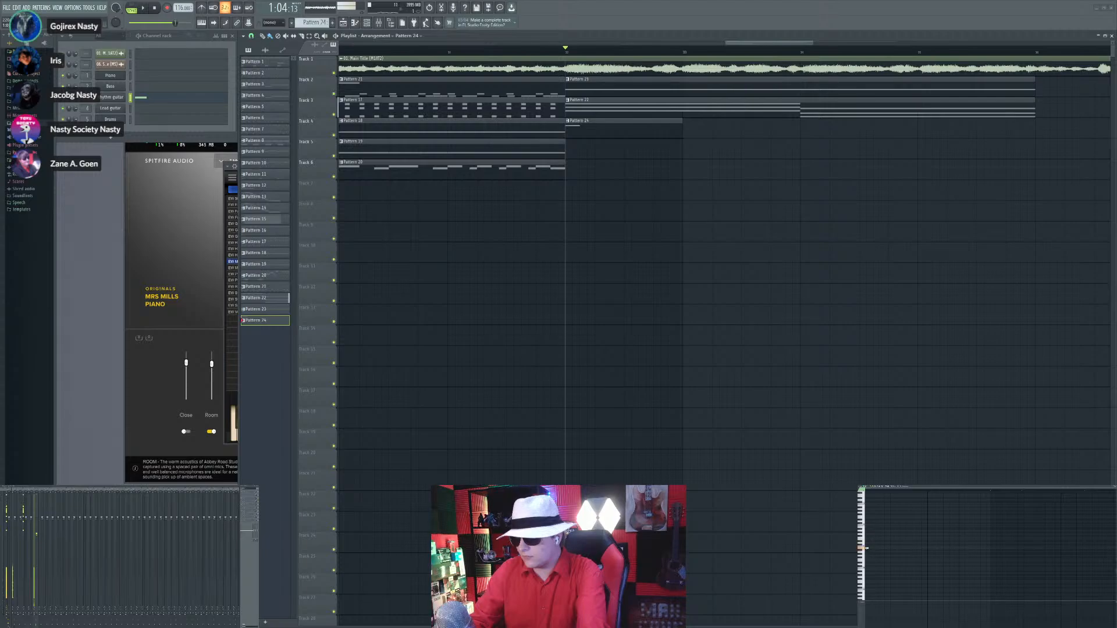
pyautogui.moveTo(867, 549); pyautogui.dragTo(896, 548)
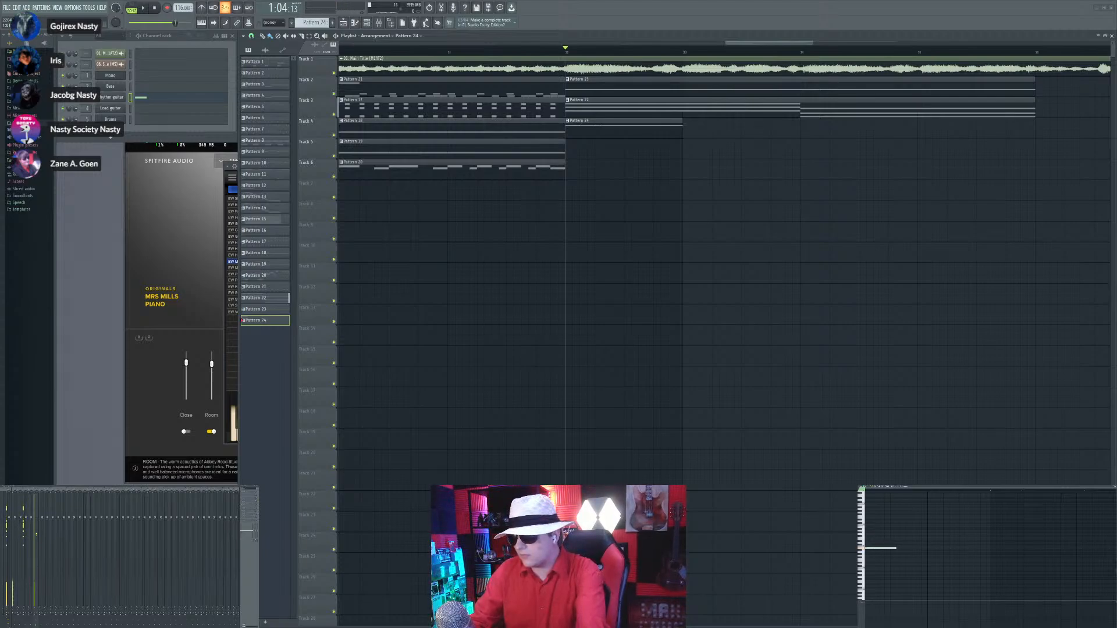
pyautogui.press('space')
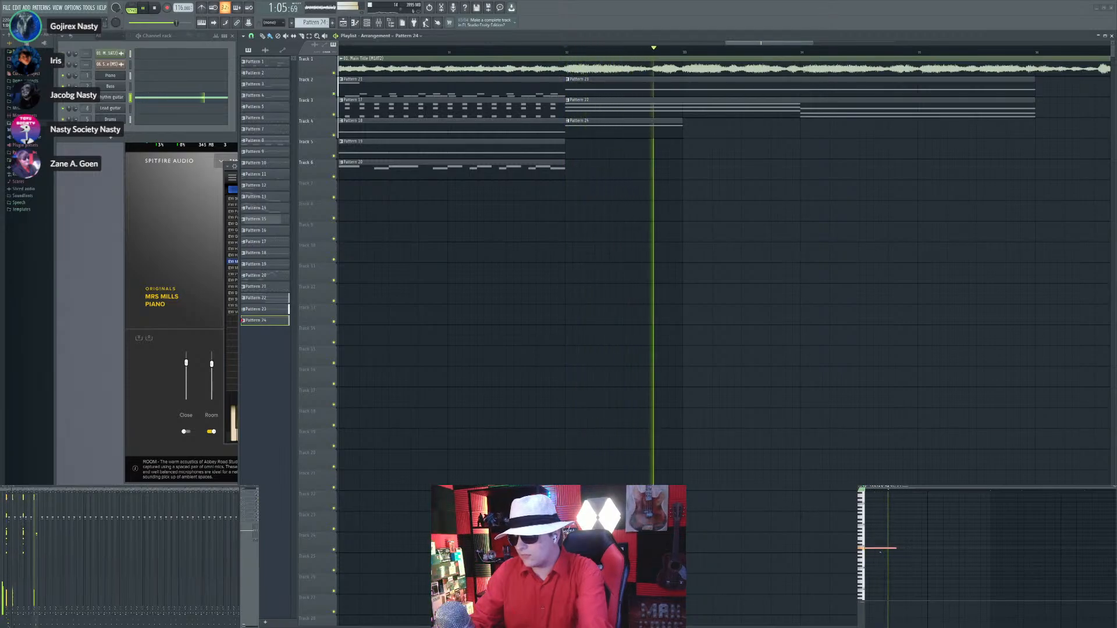
pyautogui.moveTo(896, 548); pyautogui.dragTo(927, 548)
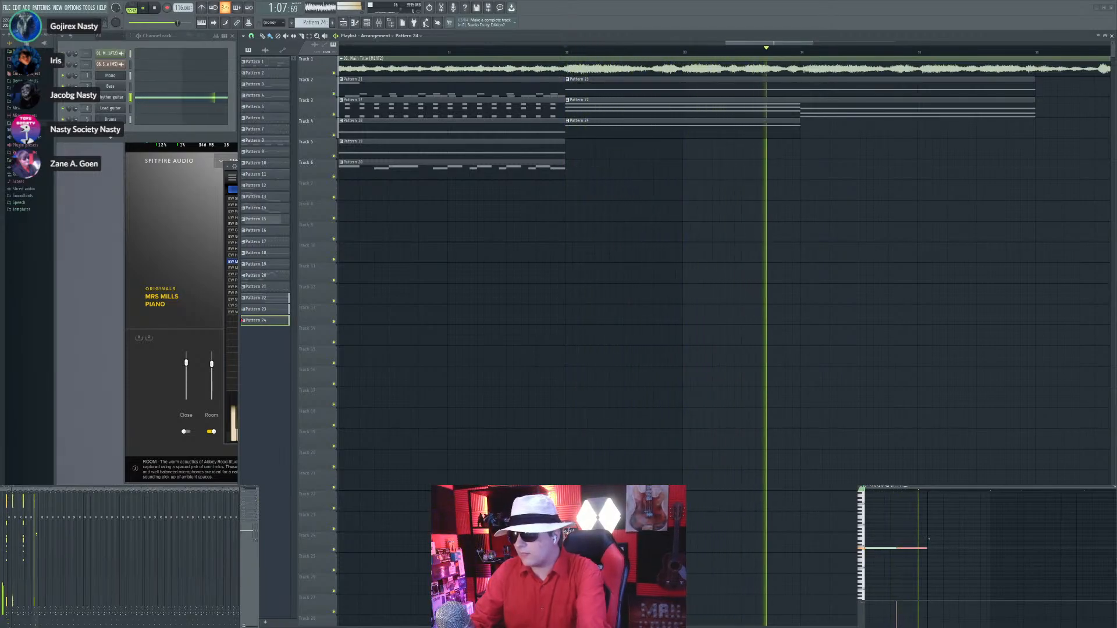
# Step: Add two consecutive higher rhythm guitar notes under the second piano chord in Pattern 24 and play the section against the reference track
pyautogui.press('space')
pyautogui.click(930, 536)
pyautogui.moveTo(957, 536); pyautogui.dragTo(989, 536)
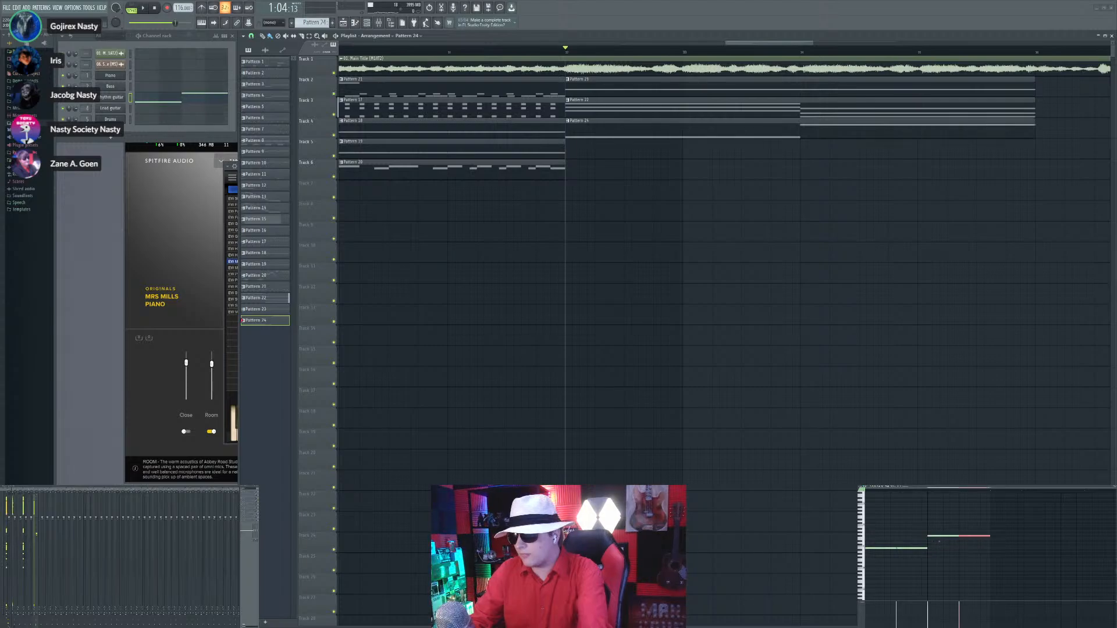
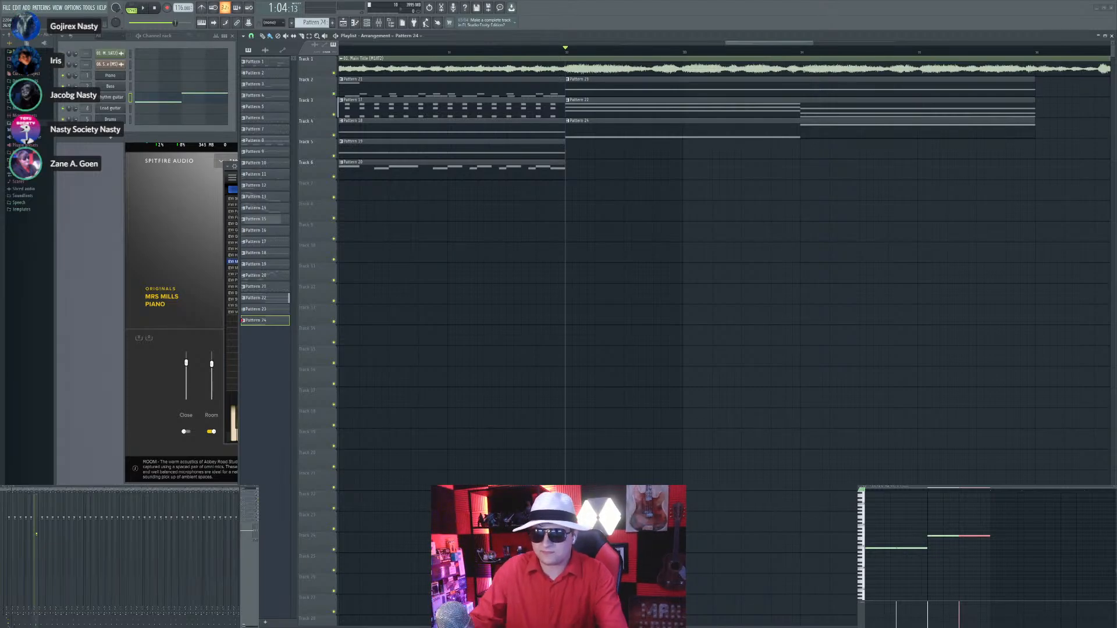
pyautogui.press('space')
pyautogui.scroll(-5, 576, 256)
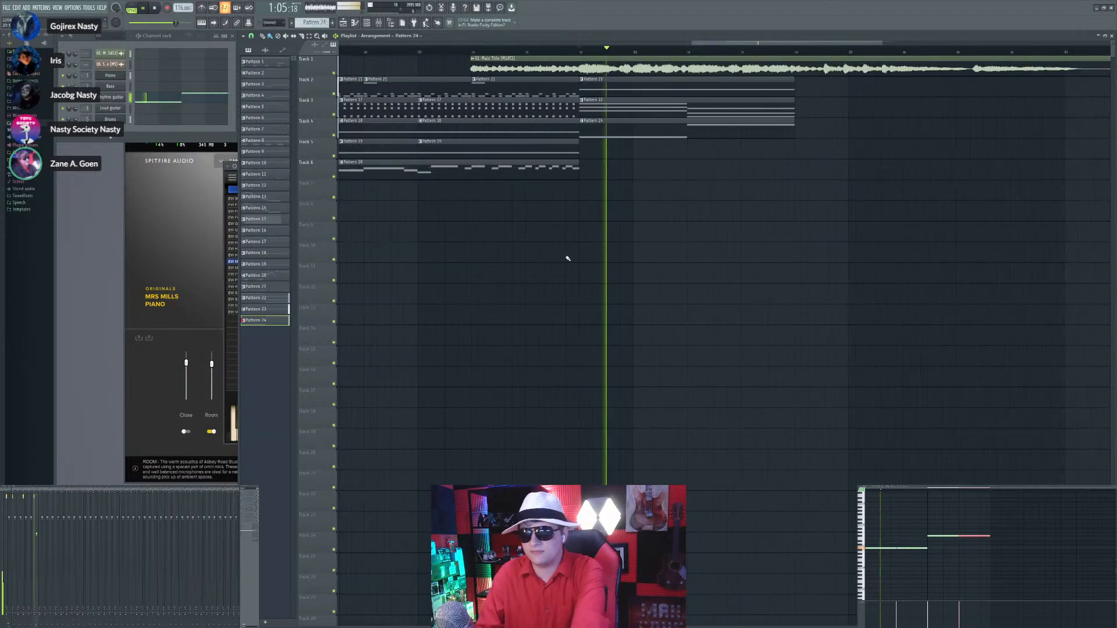
pyautogui.scroll(6, 613, 258)
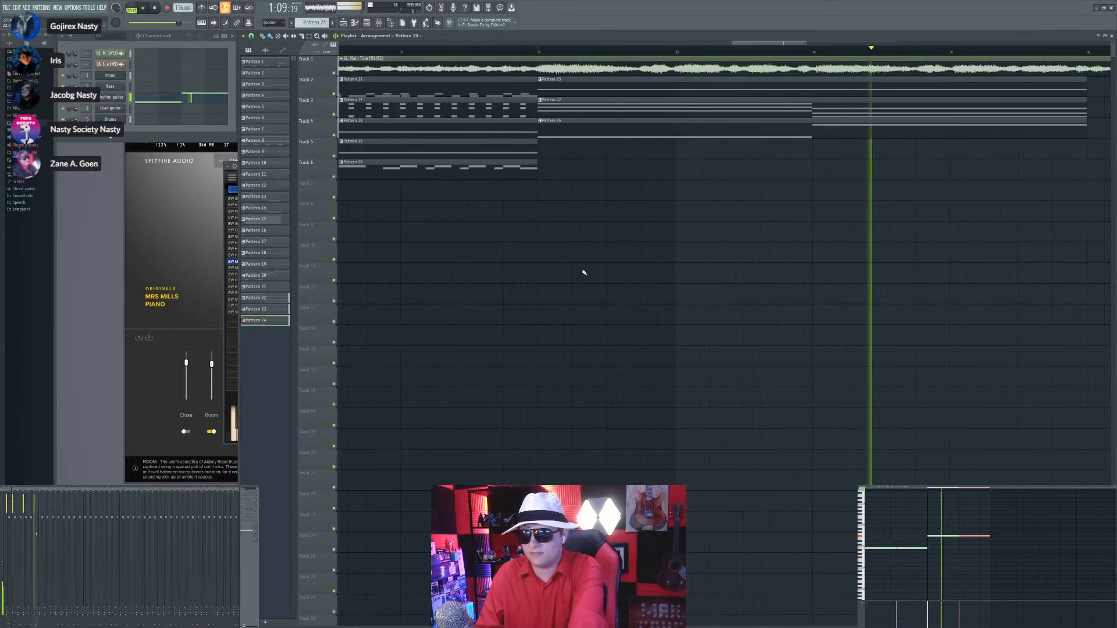
pyautogui.scroll(-3, 617, 272)
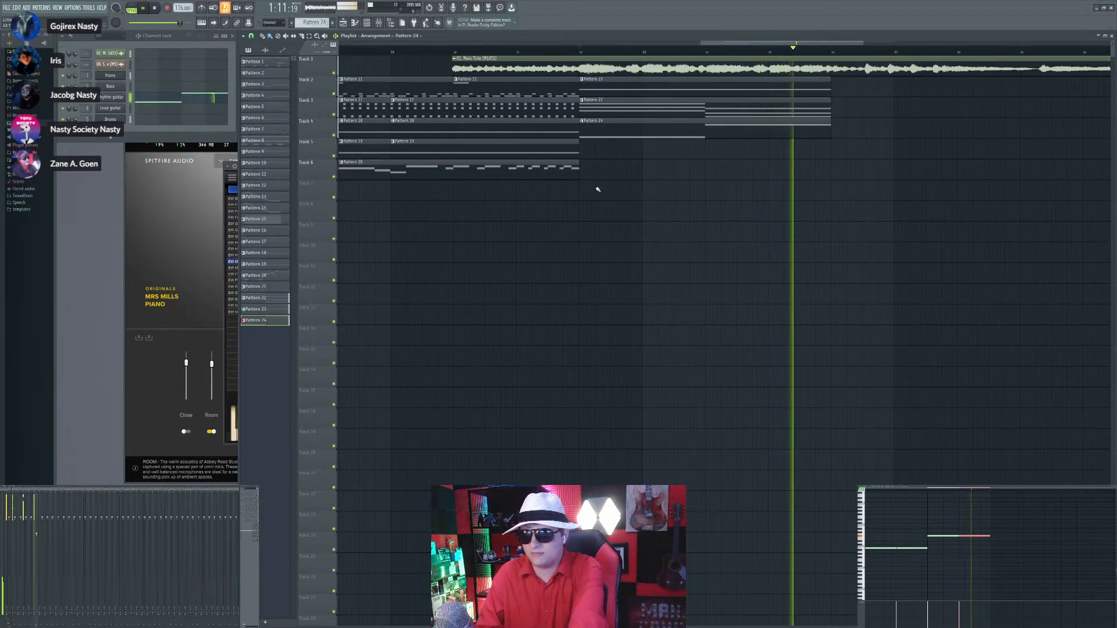
# Step: Place a new Pattern 25 clip on Track 5, copy Pattern 24's notes into its bass channel and shift them lower
pyautogui.click(332, 22)
pyautogui.press('space')
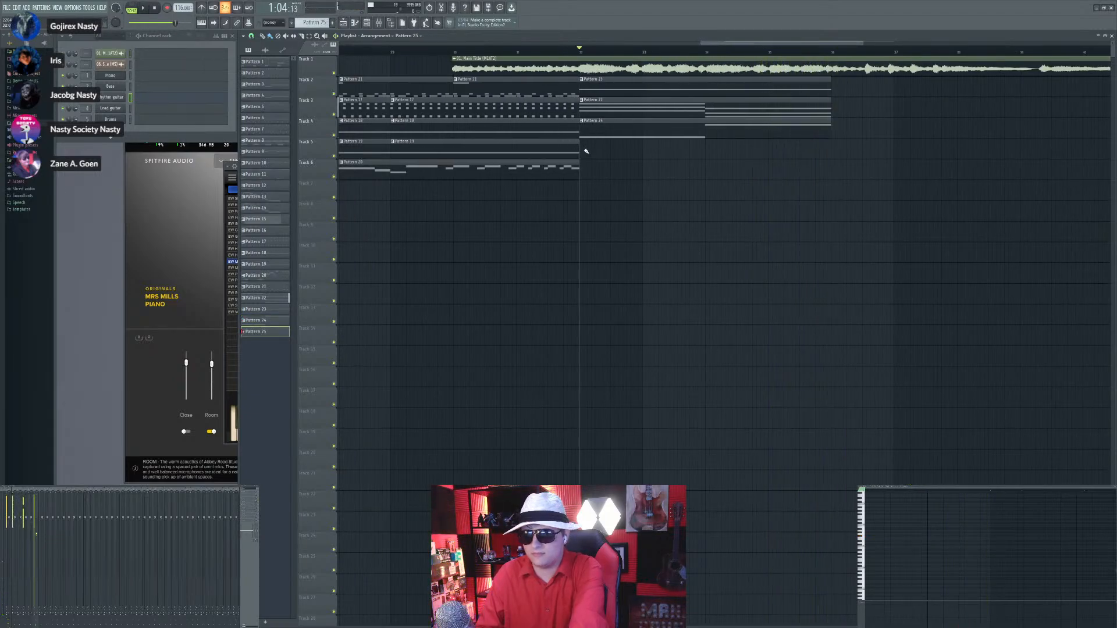
pyautogui.click(595, 128)
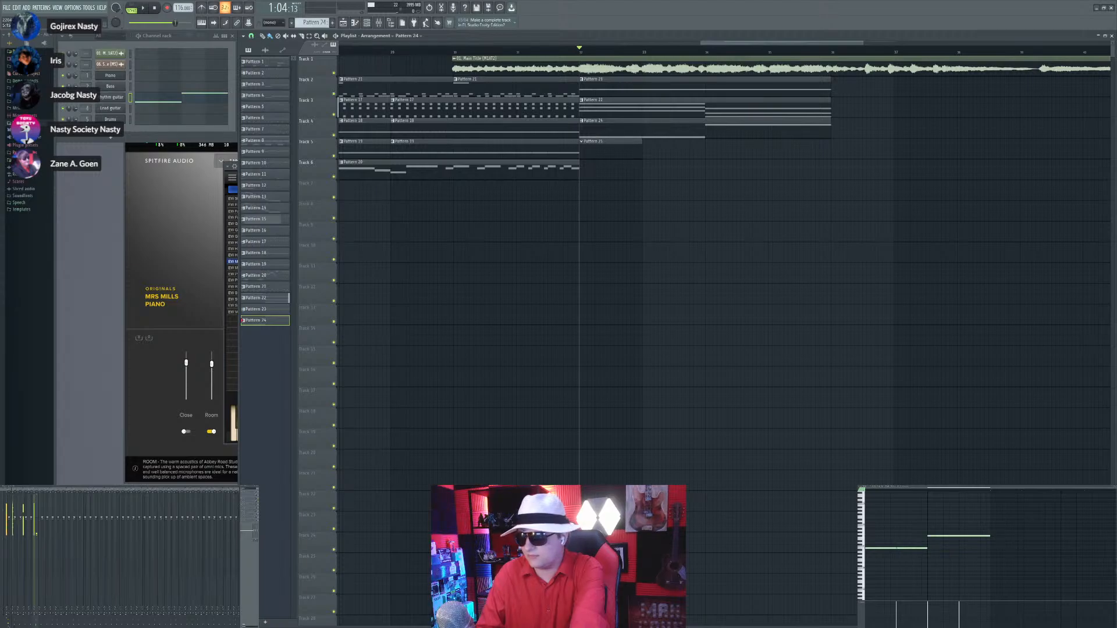
pyautogui.hotkey('ctrl', 'a')
pyautogui.press('F4')
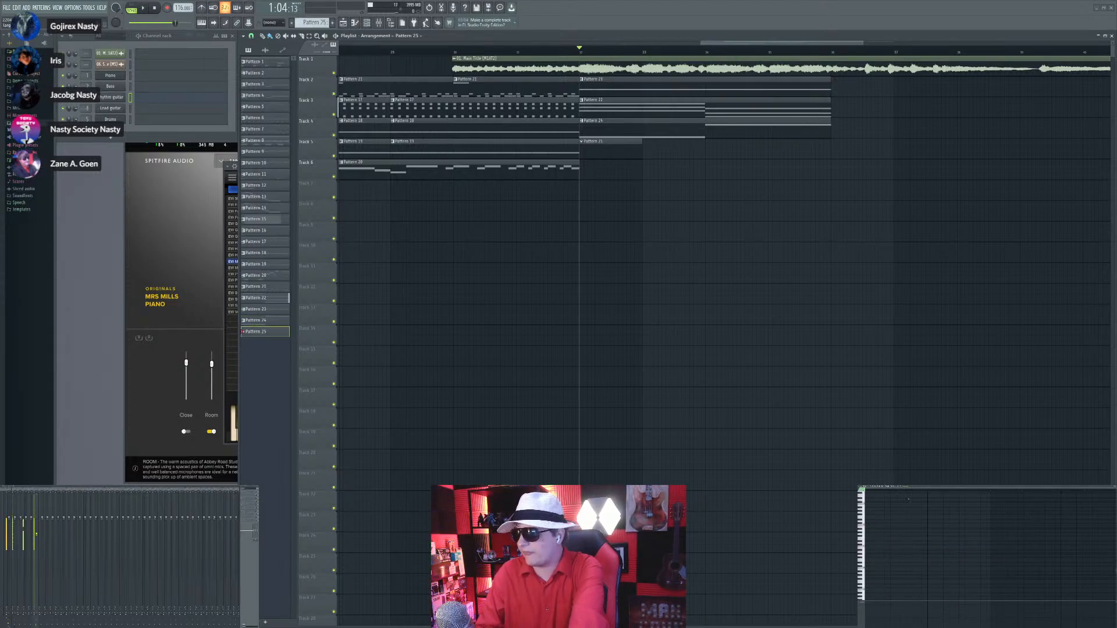
pyautogui.hotkey('ctrl', 'v')
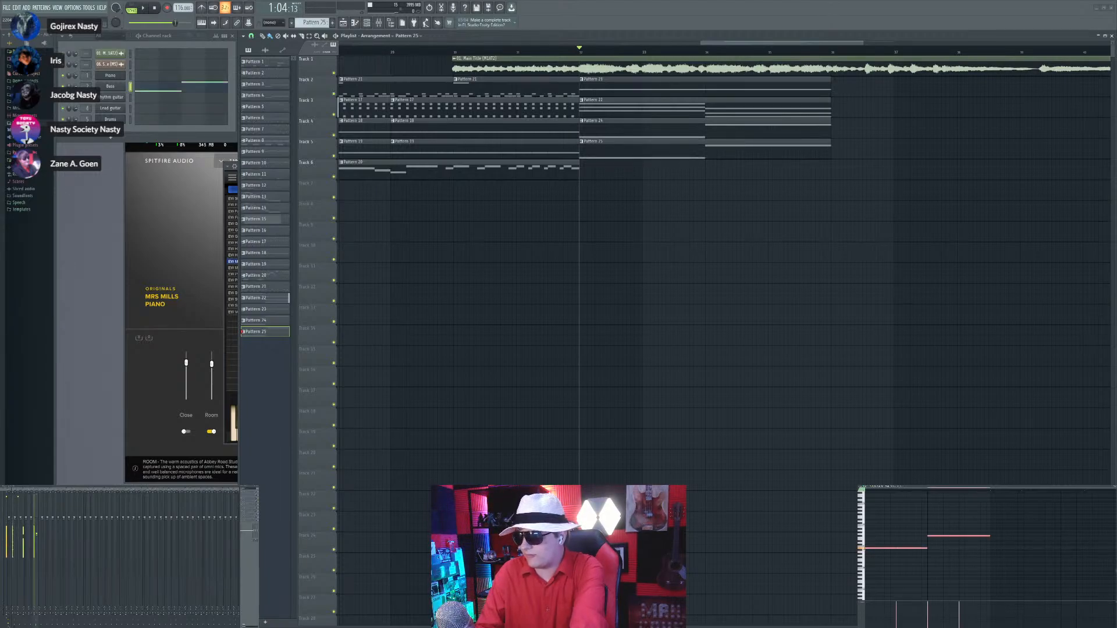
pyautogui.moveTo(896, 548); pyautogui.dragTo(896, 554)
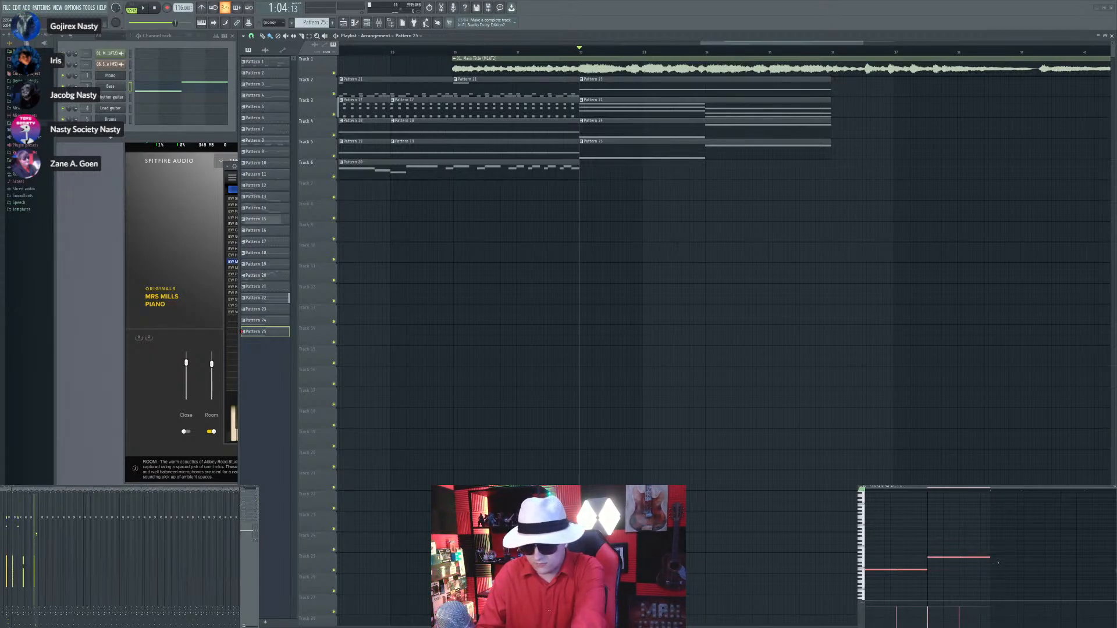
# Step: Play the bass part with the reference track from the start of Pattern 22, and again from the start of the last Pattern 17 clip
pyautogui.press('space')
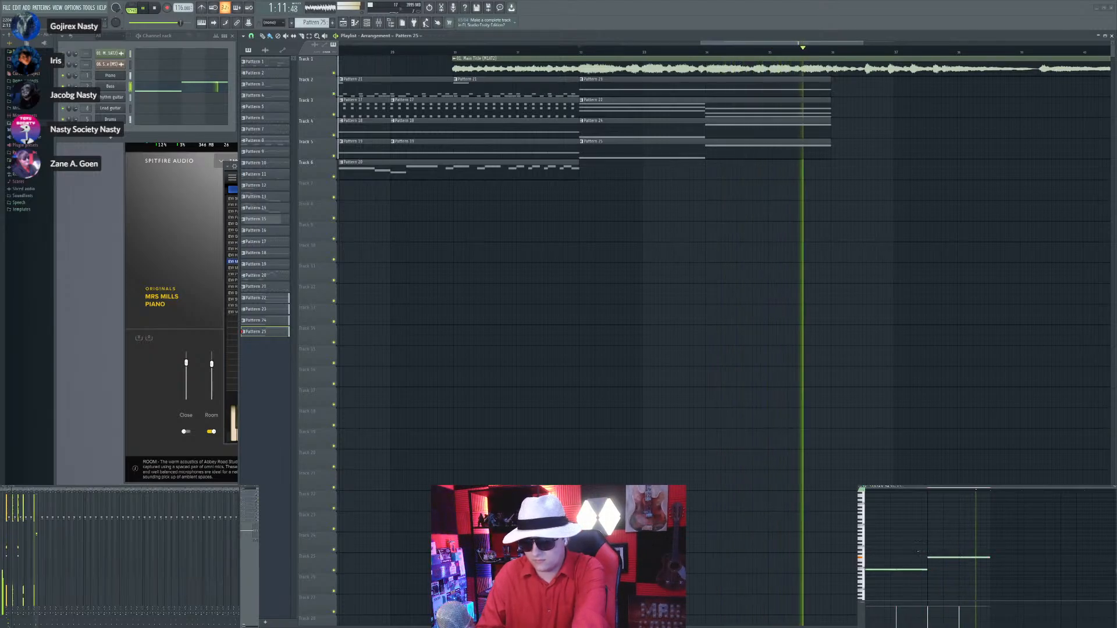
pyautogui.press('space')
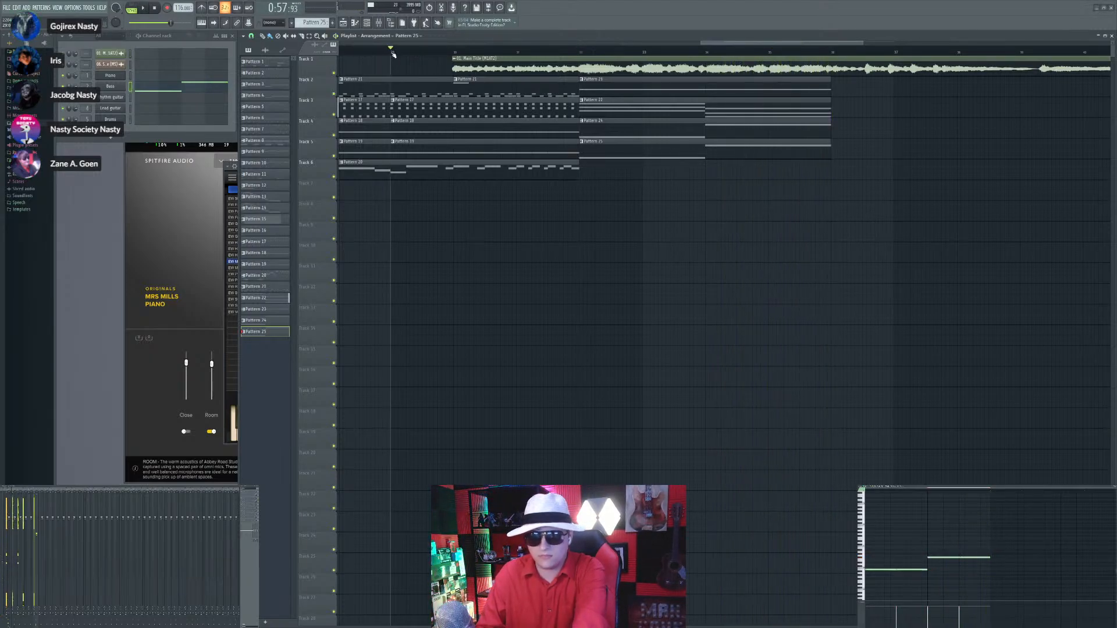
pyautogui.press('space')
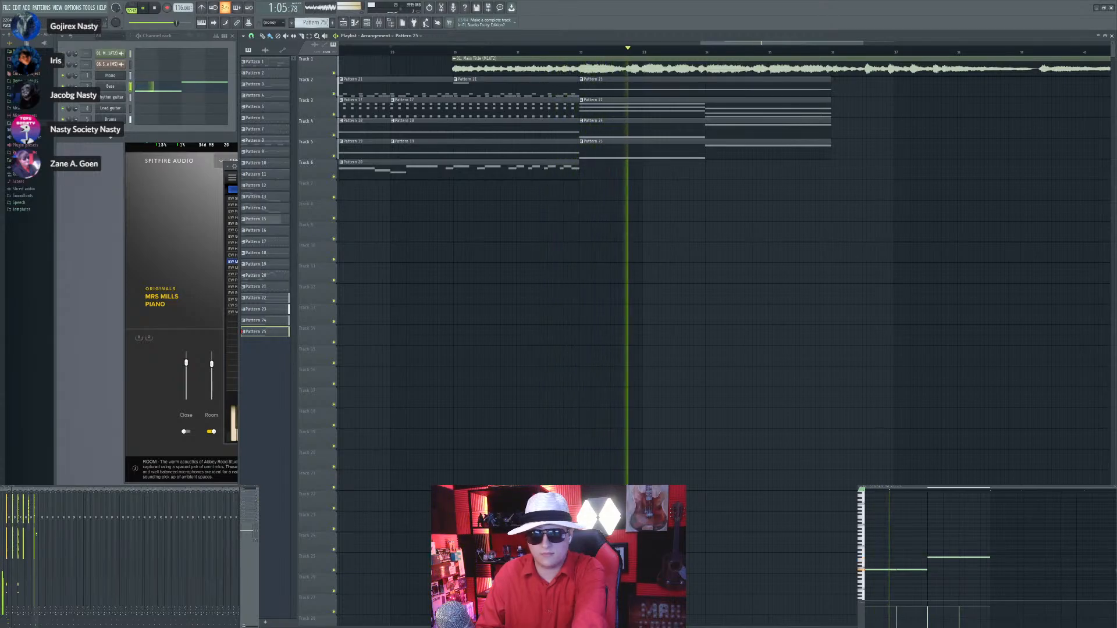
# Step: Place a new Pattern 26 clip on Track 6 and align its start with the Pattern 25 clip
pyautogui.click(584, 164)
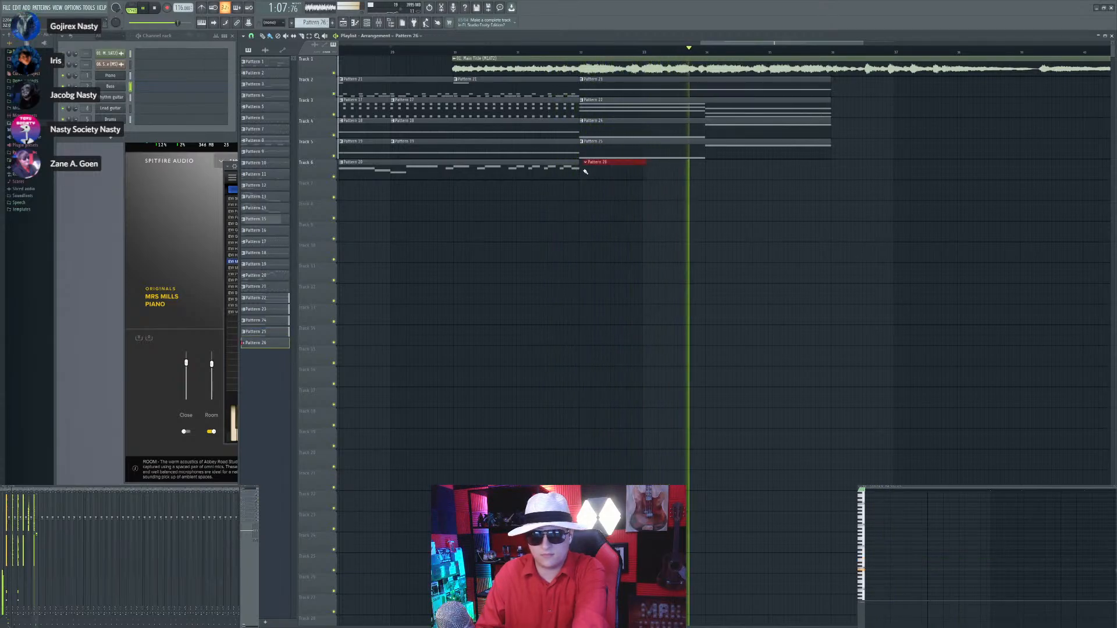
pyautogui.moveTo(600, 169); pyautogui.dragTo(594, 170)
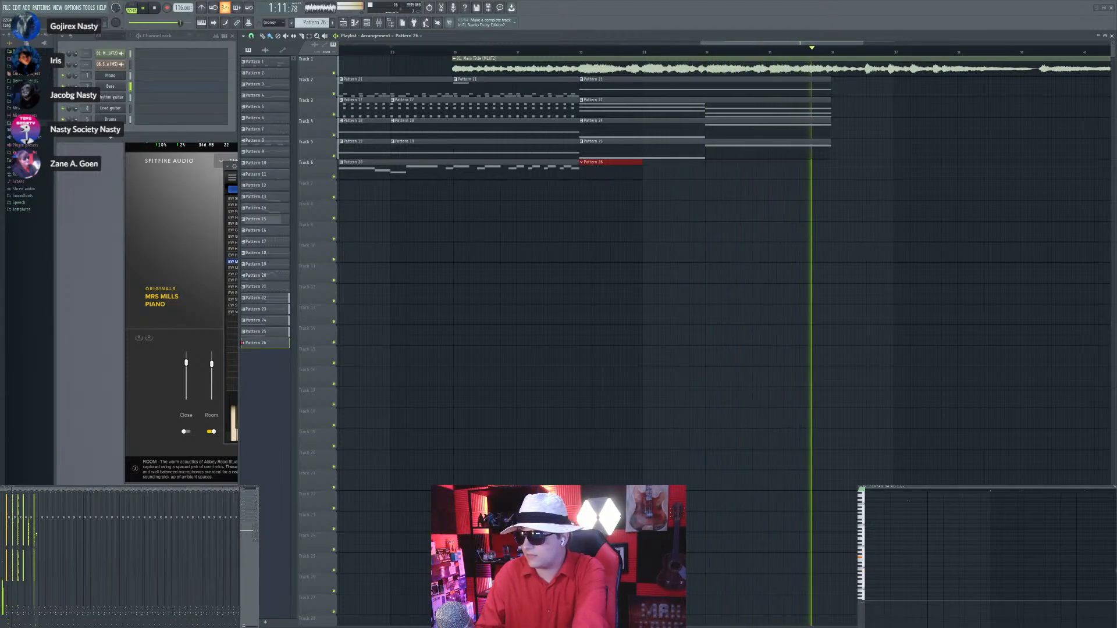
# Step: Replay the section from the start of the Pattern 26 clip and examine the lead guitar notes of Pattern 20
pyautogui.click(583, 54)
pyautogui.press('space')
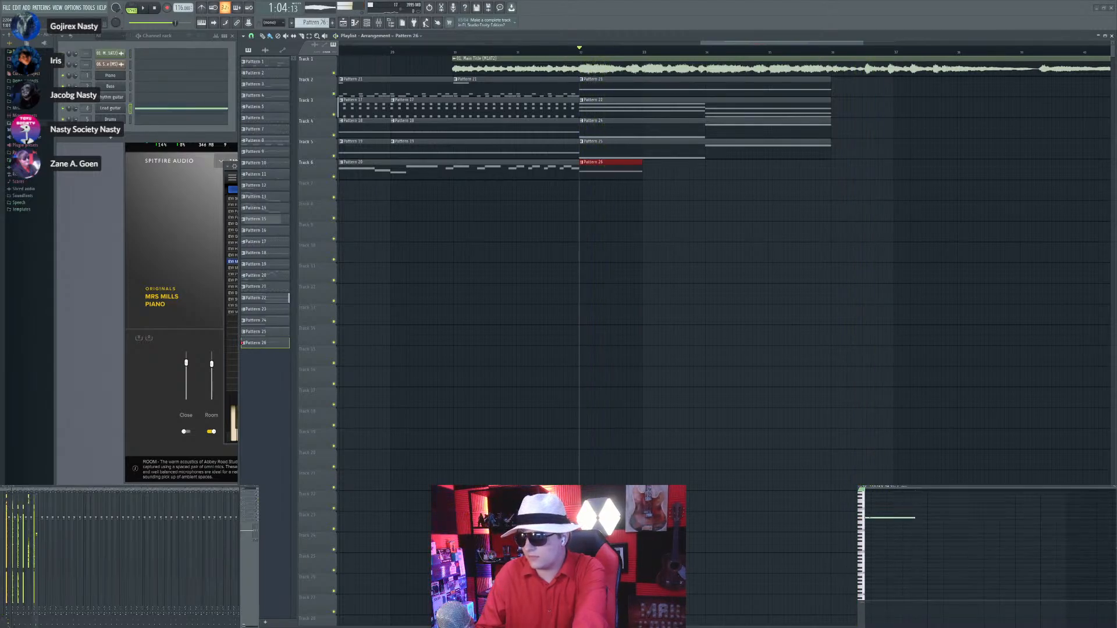
pyautogui.click(522, 170)
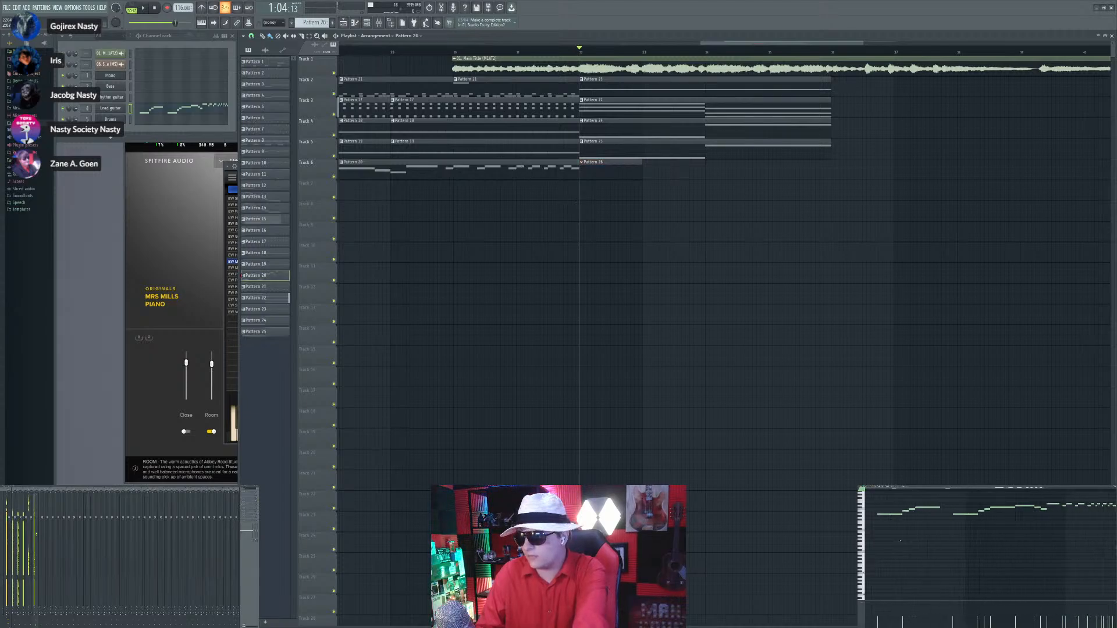
pyautogui.scroll(-2, 900, 541)
pyautogui.scroll(-3, 788, 366)
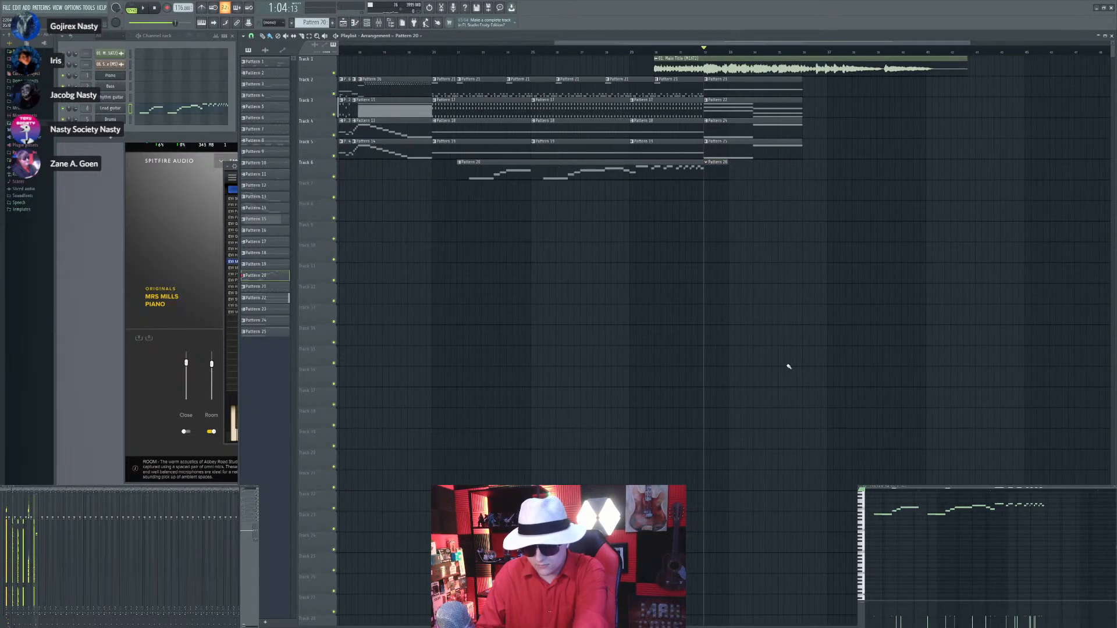
pyautogui.scroll(-3, 788, 366)
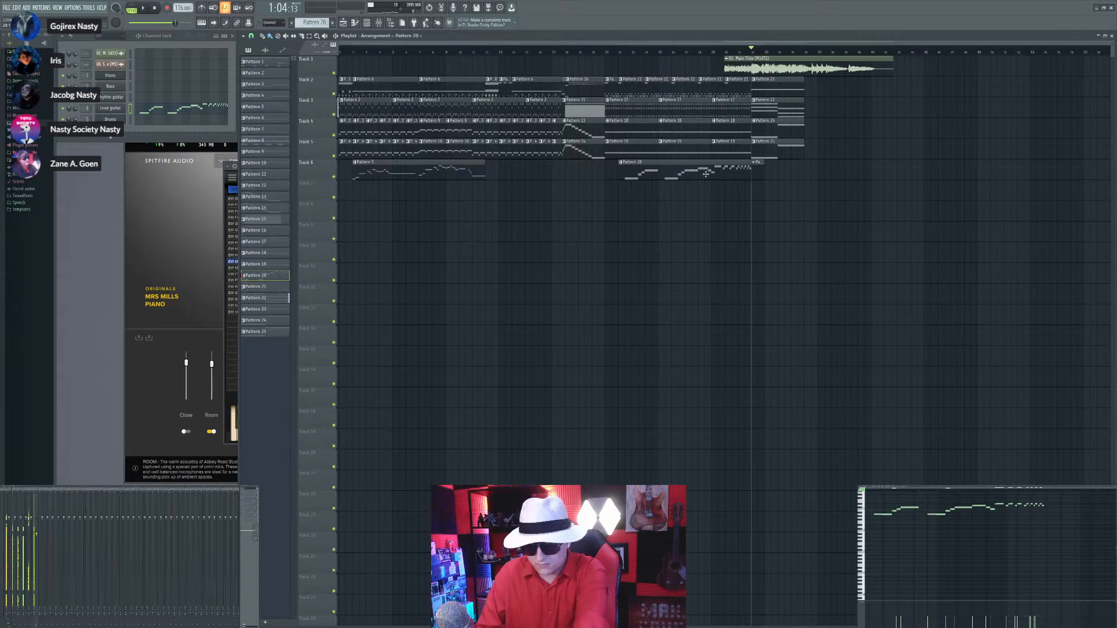
pyautogui.scroll(4, 705, 174)
pyautogui.scroll(-4, 631, 197)
pyautogui.scroll(4, 429, 167)
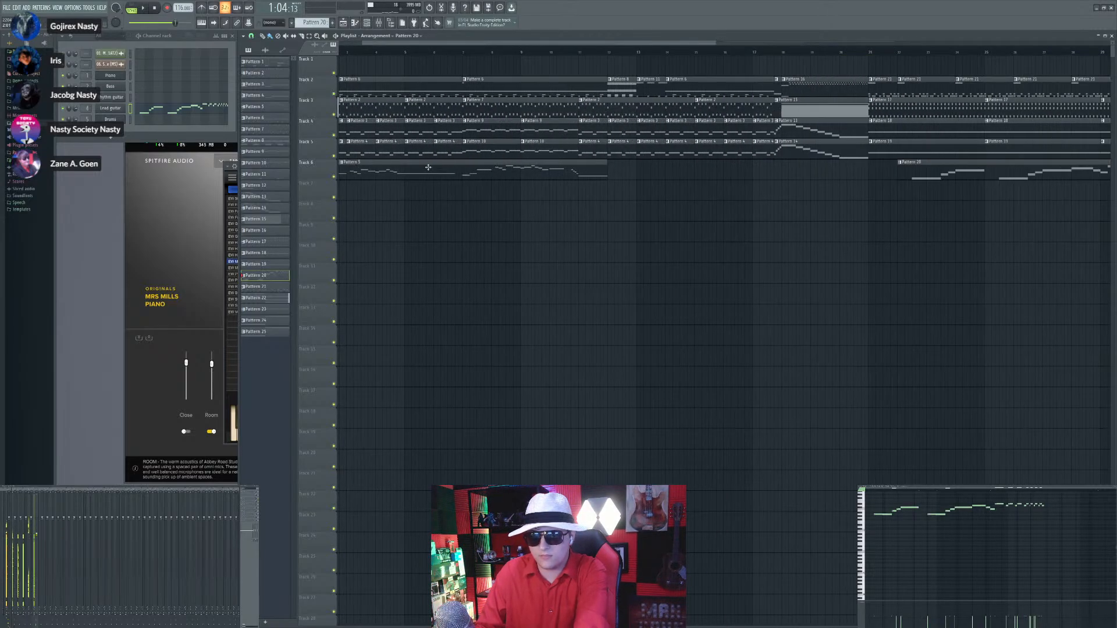
# Step: Open Pattern 5's lead guitar notes and play the early part of the arrangement containing that melody
pyautogui.click(428, 168)
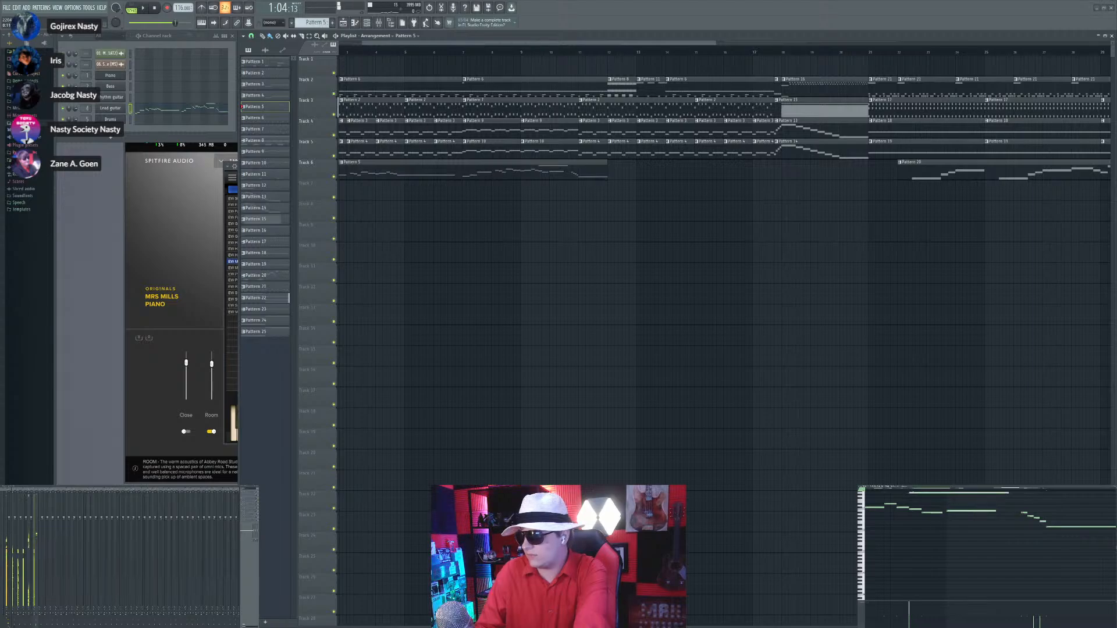
pyautogui.press('space')
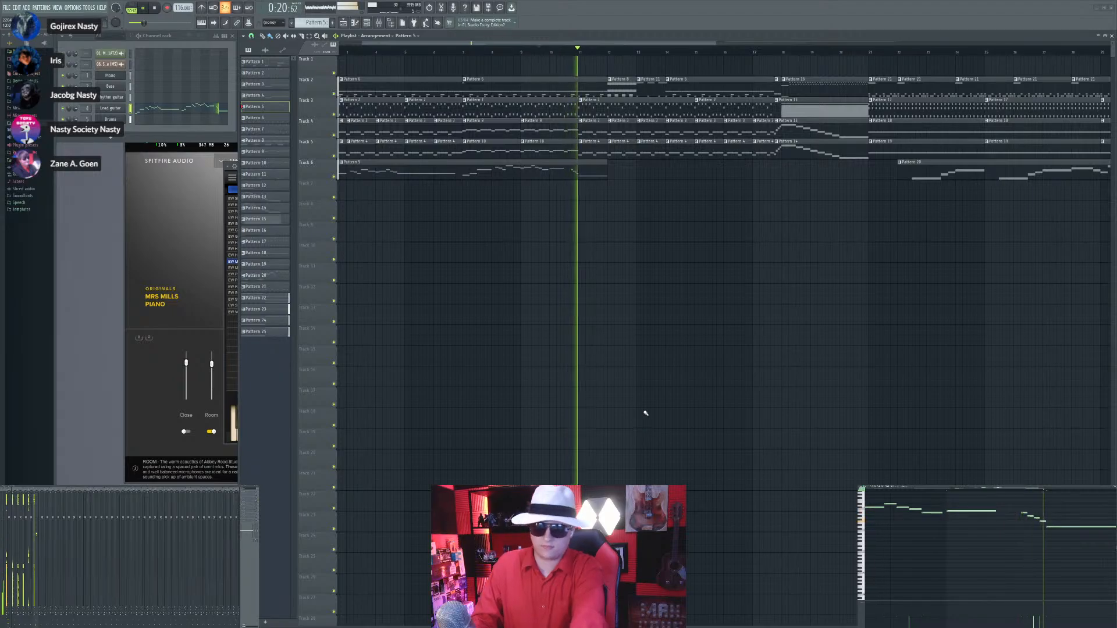
pyautogui.scroll(-2, 646, 413)
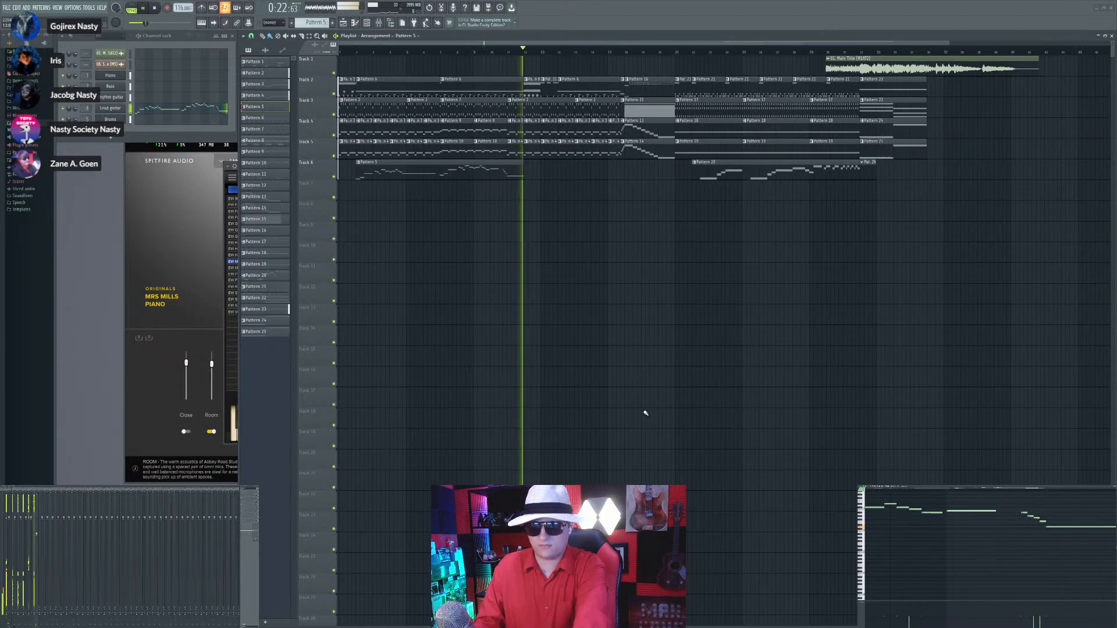
pyautogui.scroll(3, 549, 329)
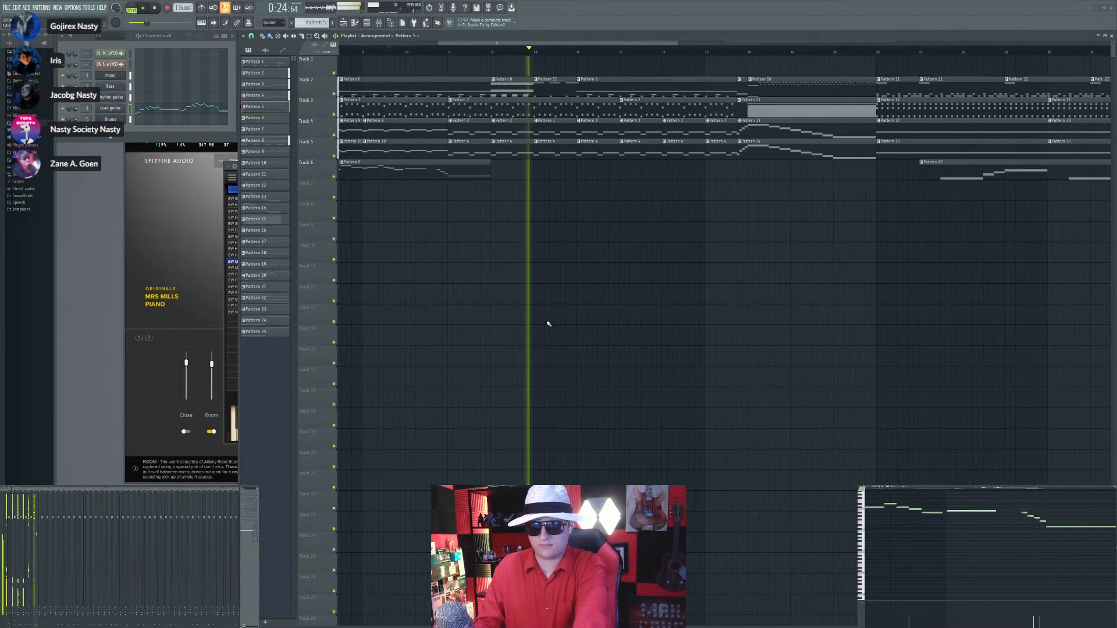
pyautogui.scroll(-2, 545, 324)
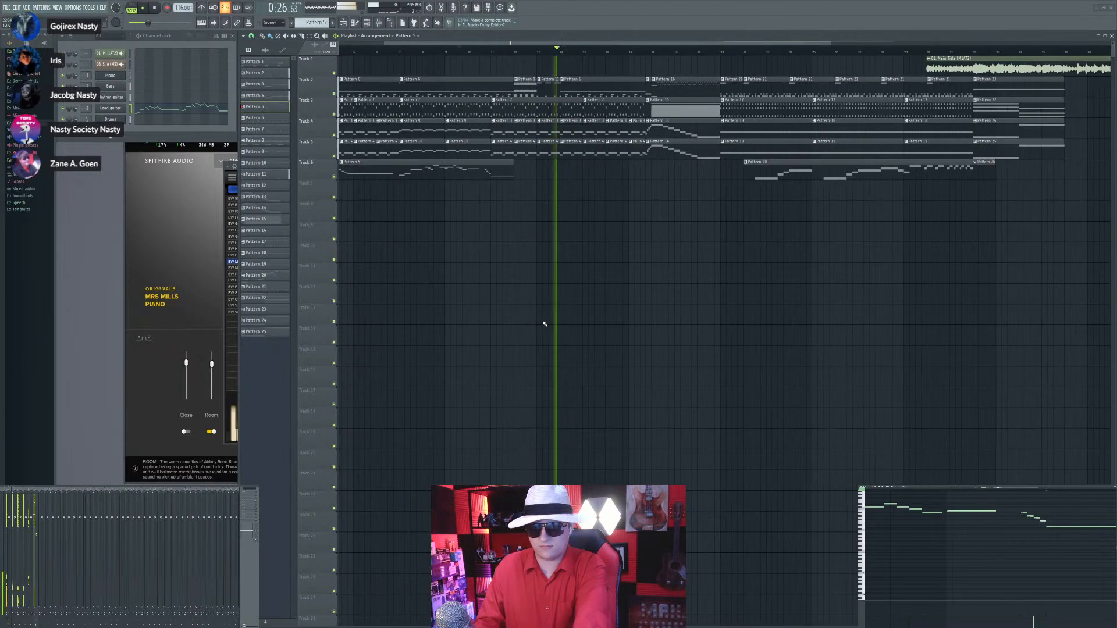
pyautogui.scroll(1, 879, 319)
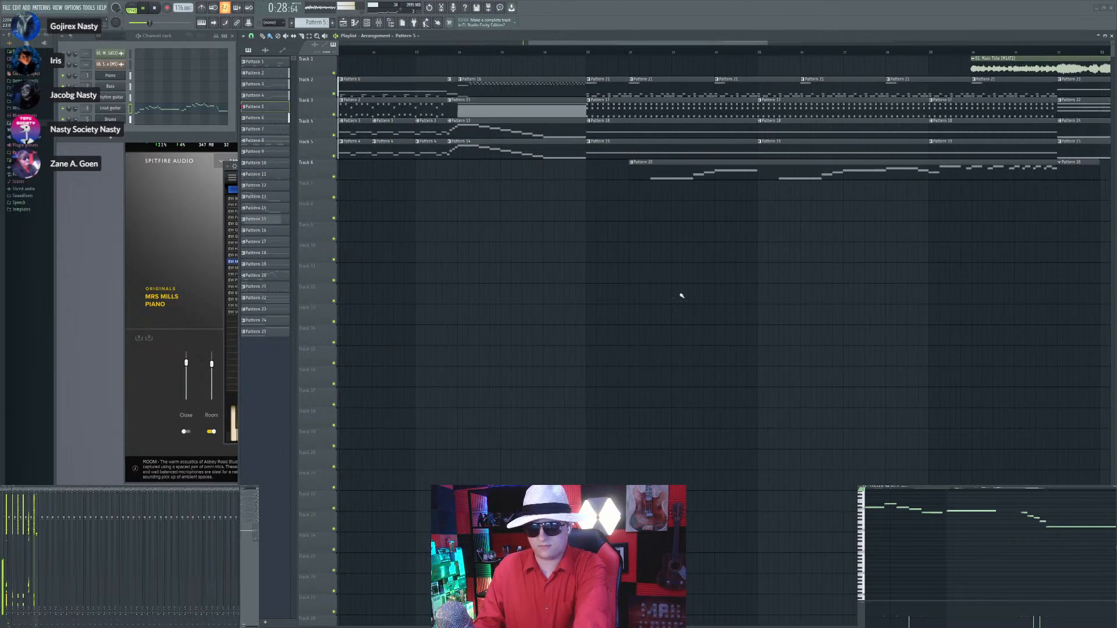
pyautogui.scroll(-2, 682, 296)
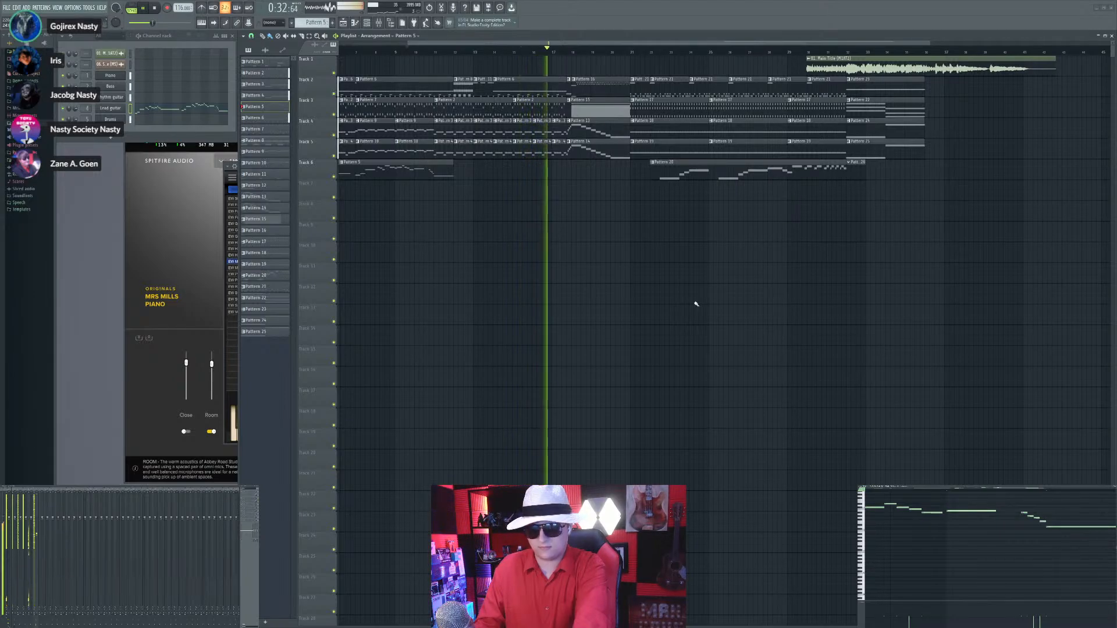
pyautogui.press('space')
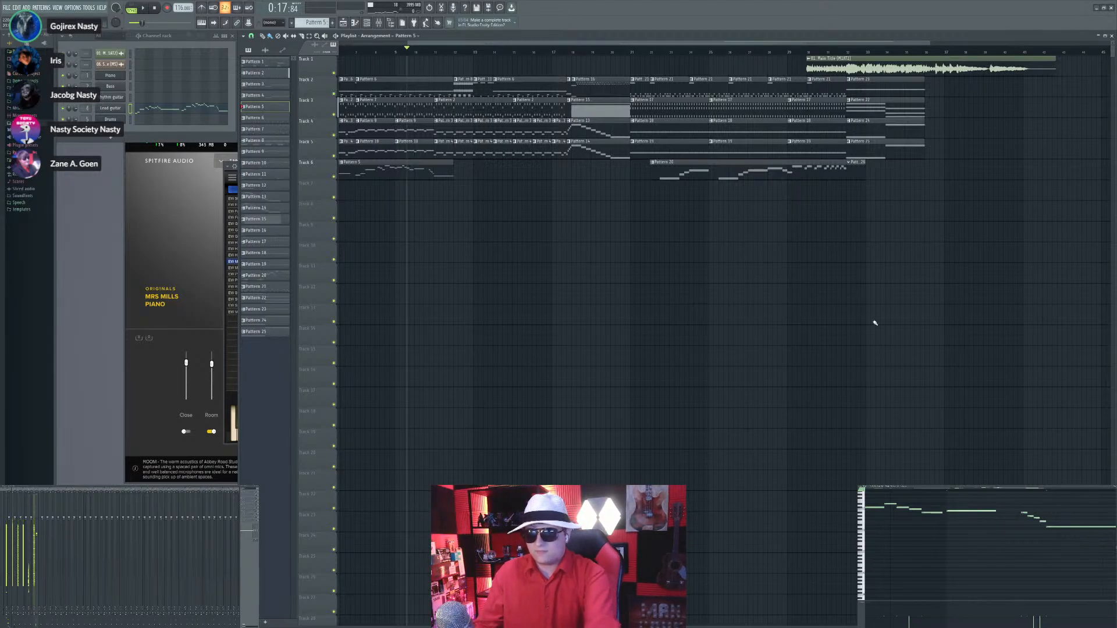
# Step: Play the arrangement from the start of the Pattern 20 clip to hear its lead guitar melody
pyautogui.scroll(3, 874, 323)
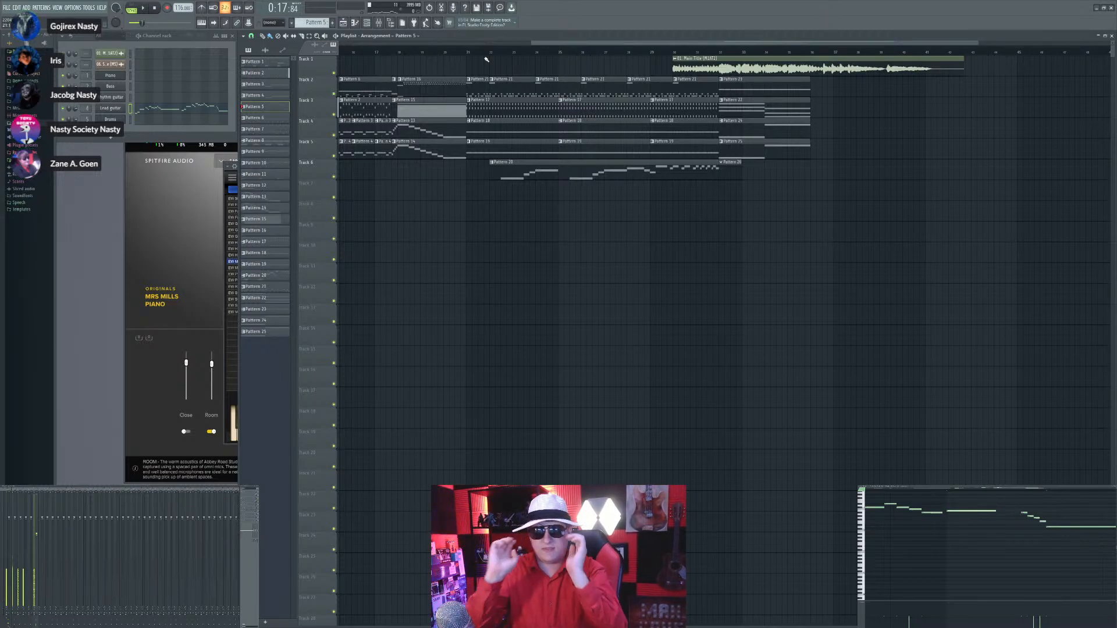
pyautogui.scroll(4, 524, 253)
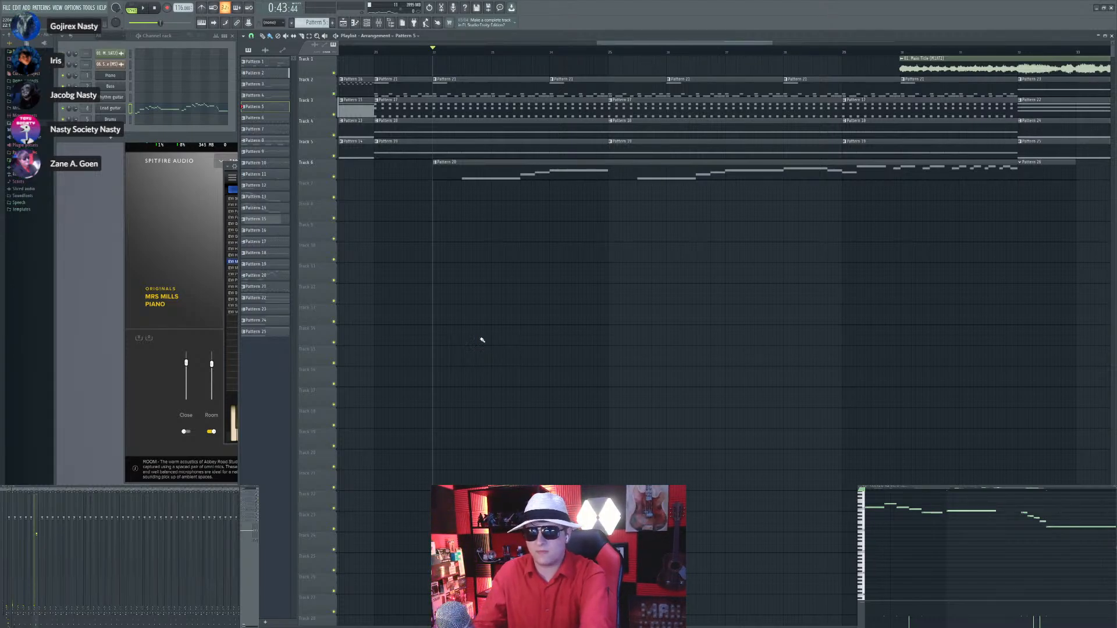
pyautogui.scroll(-2, 482, 340)
pyautogui.press('space')
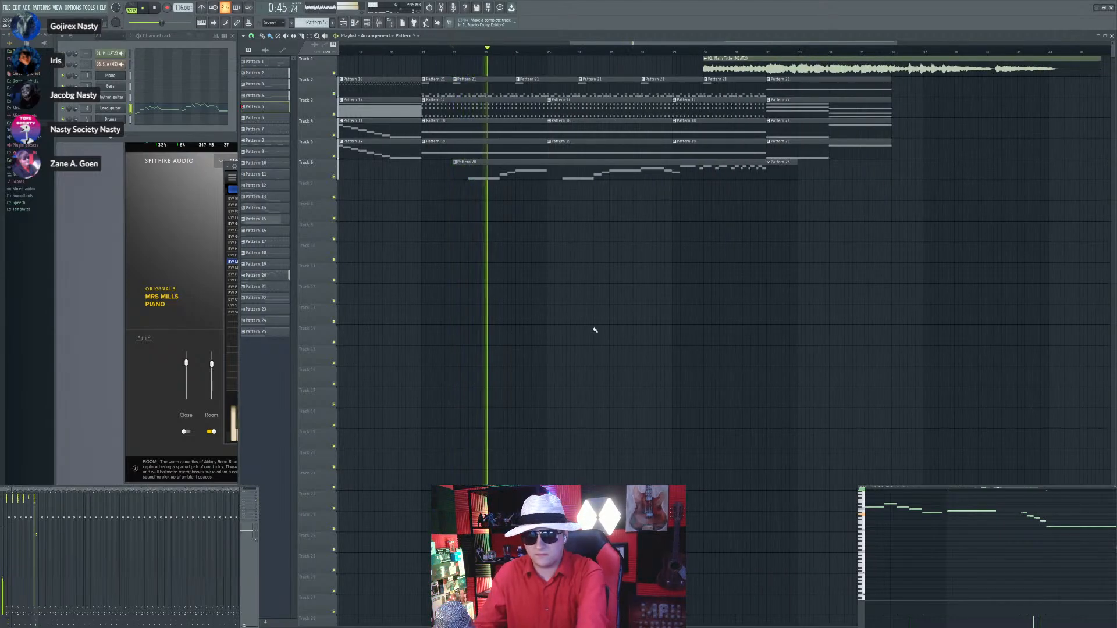
pyautogui.scroll(-3, 593, 324)
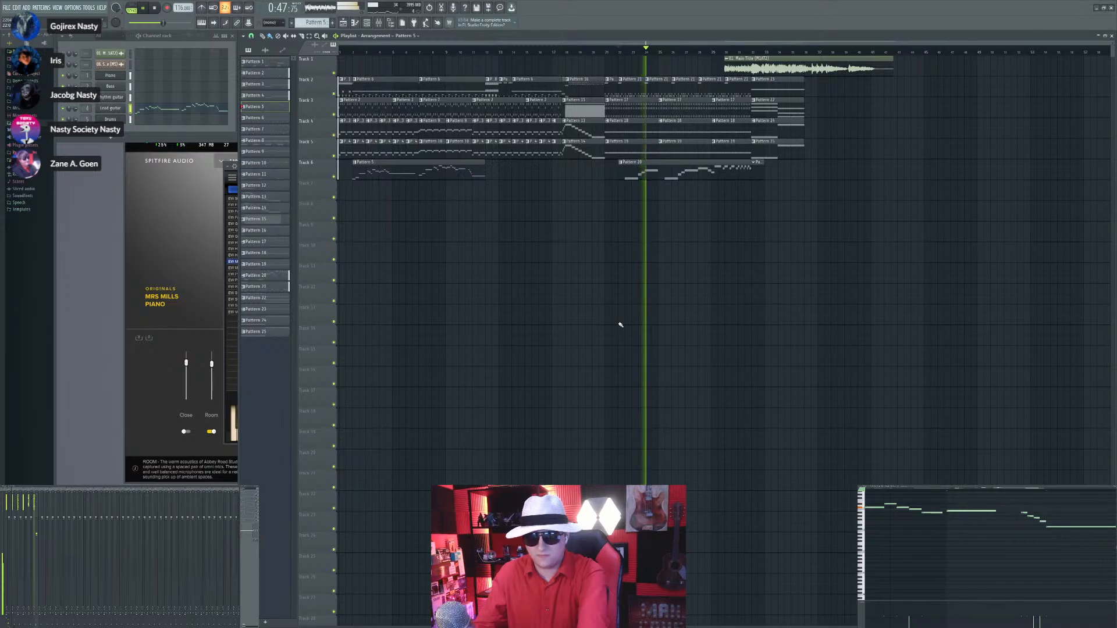
pyautogui.scroll(4, 810, 256)
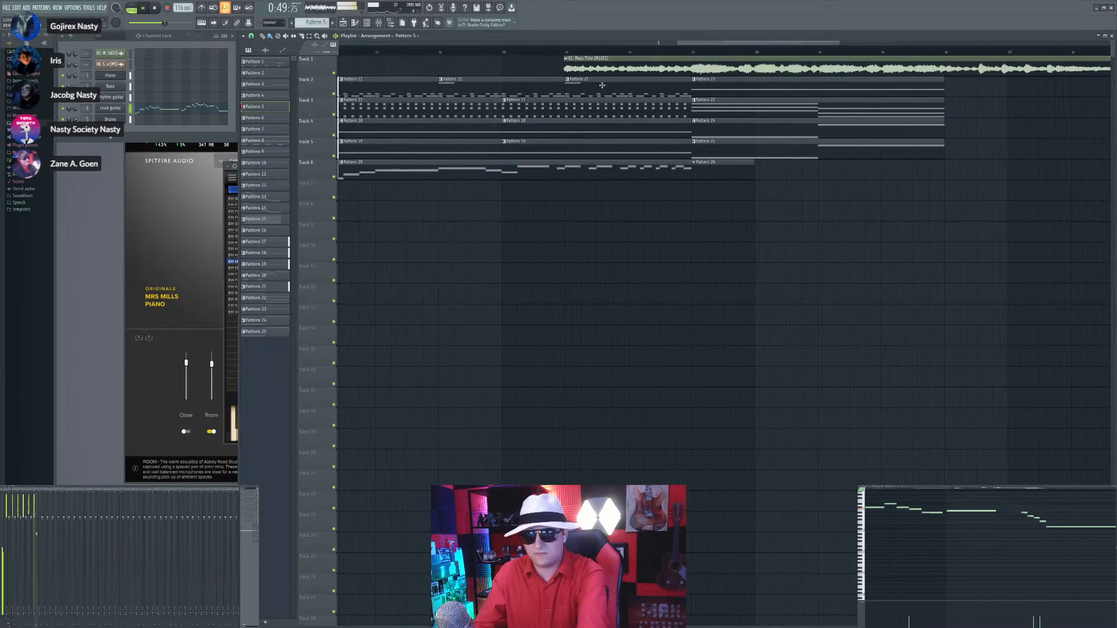
pyautogui.scroll(-2, 602, 85)
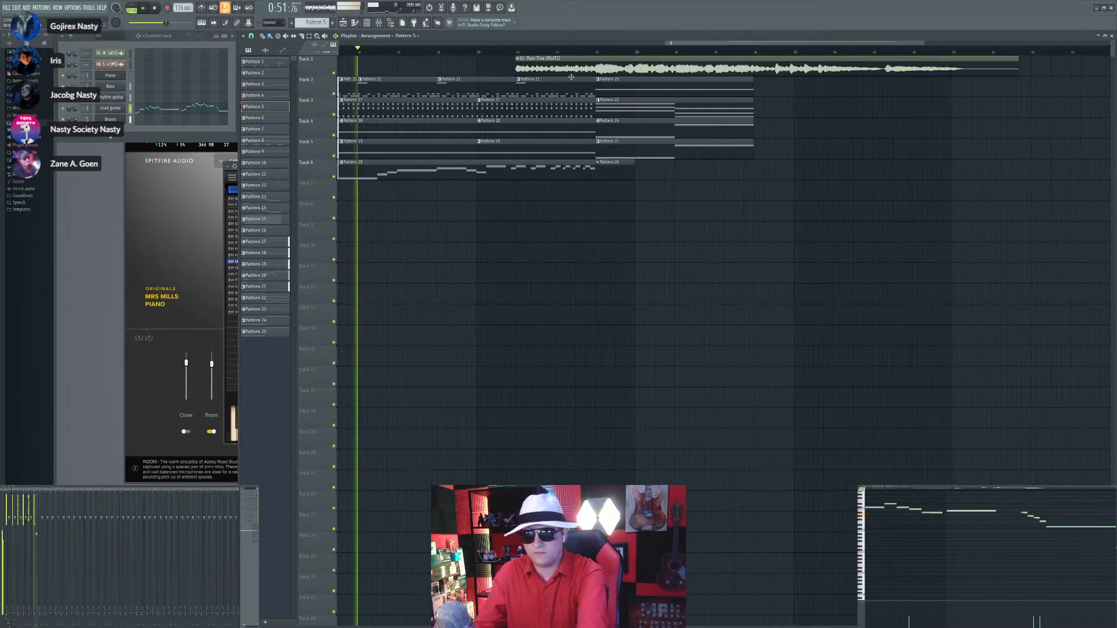
# Step: Play from the start of the Pattern 26 clip and add a first lead guitar note at the beginning of that pattern
pyautogui.click(599, 50)
pyautogui.scroll(2, 653, 208)
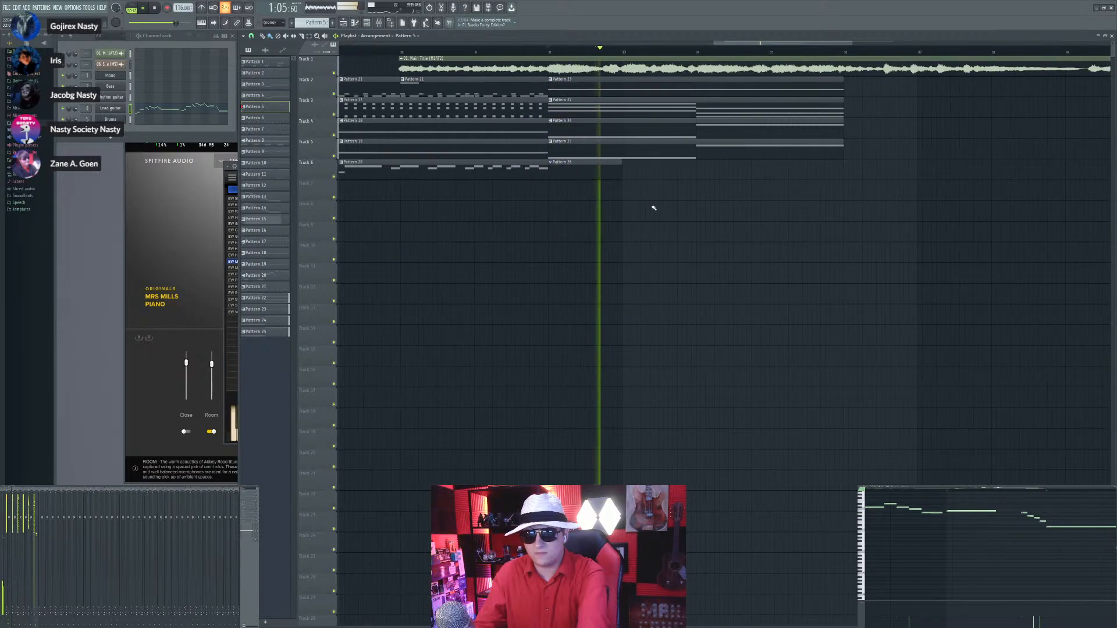
pyautogui.scroll(-3, 559, 192)
pyautogui.scroll(3, 575, 200)
pyautogui.click(568, 171)
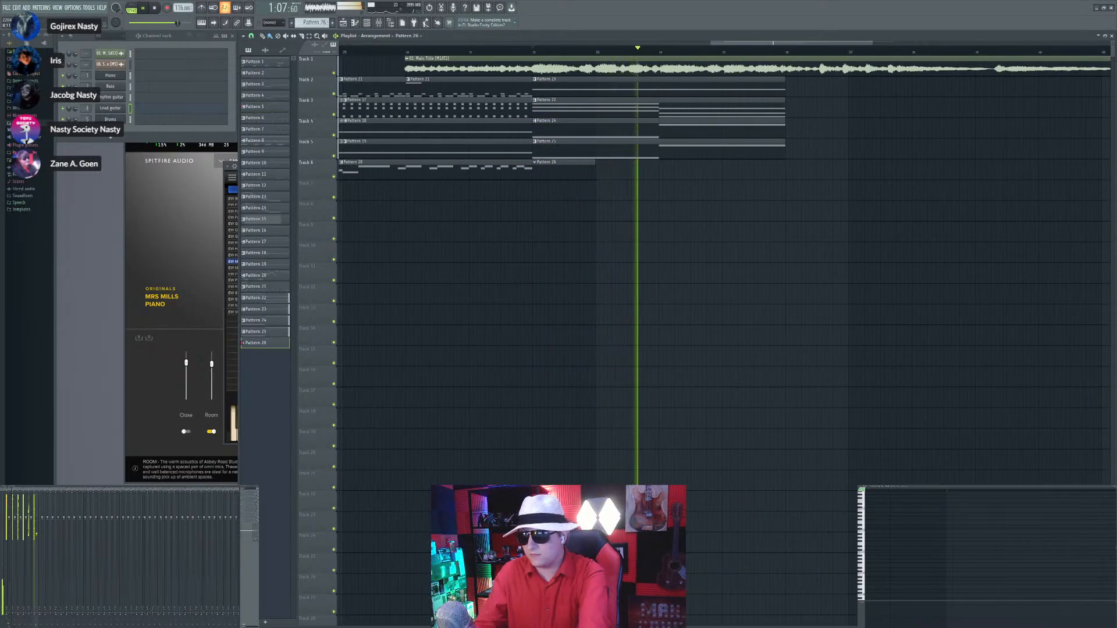
pyautogui.press('space')
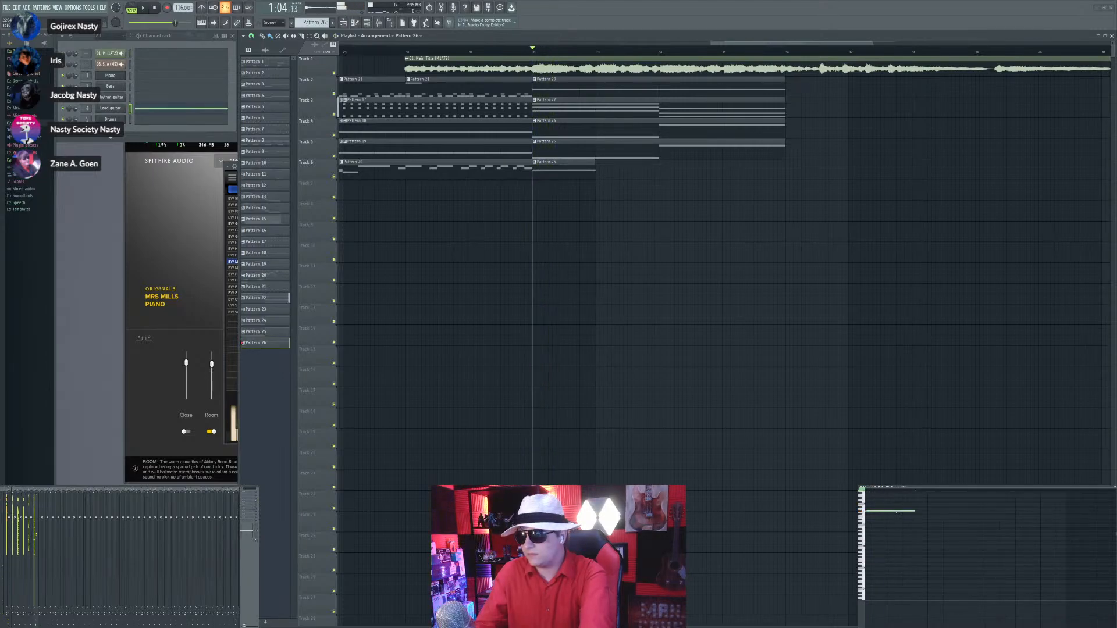
pyautogui.press('space')
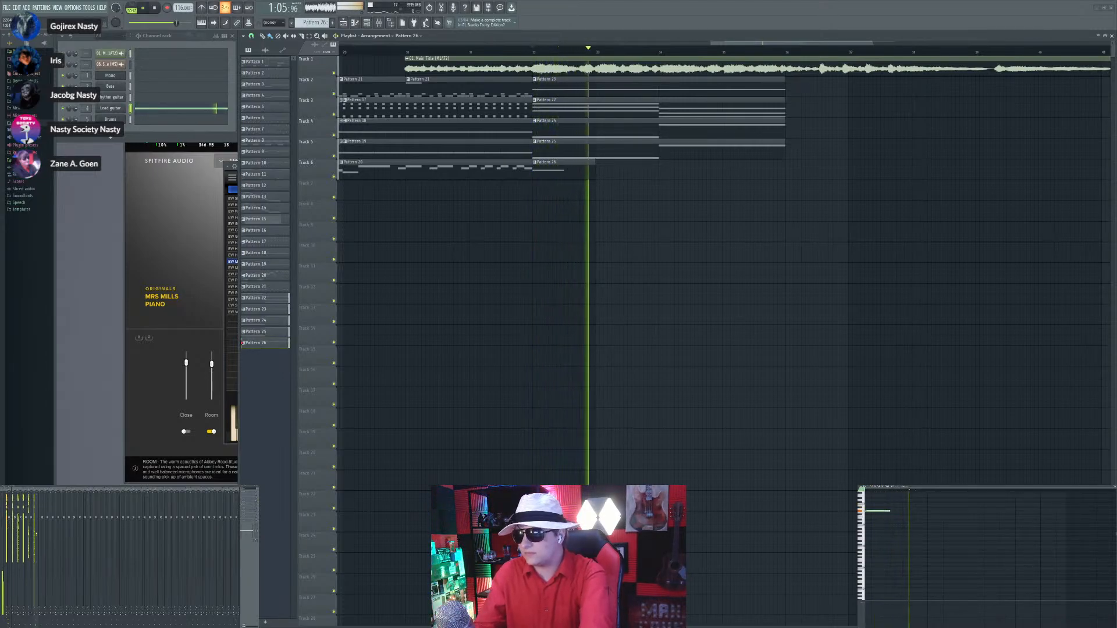
# Step: Lengthen the first lead guitar note in Pattern 26 and add a shorter, slightly lower note directly after it
pyautogui.moveTo(890, 512); pyautogui.dragTo(902, 512)
pyautogui.press('space')
pyautogui.click(904, 513)
pyautogui.press('space')
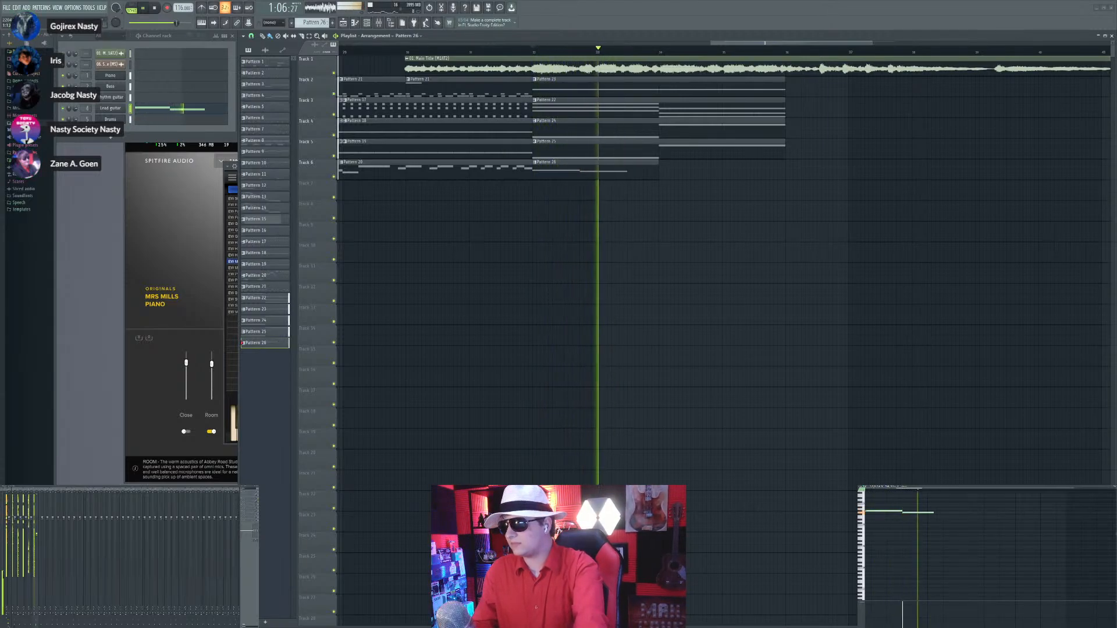
pyautogui.moveTo(933, 513); pyautogui.dragTo(914, 512)
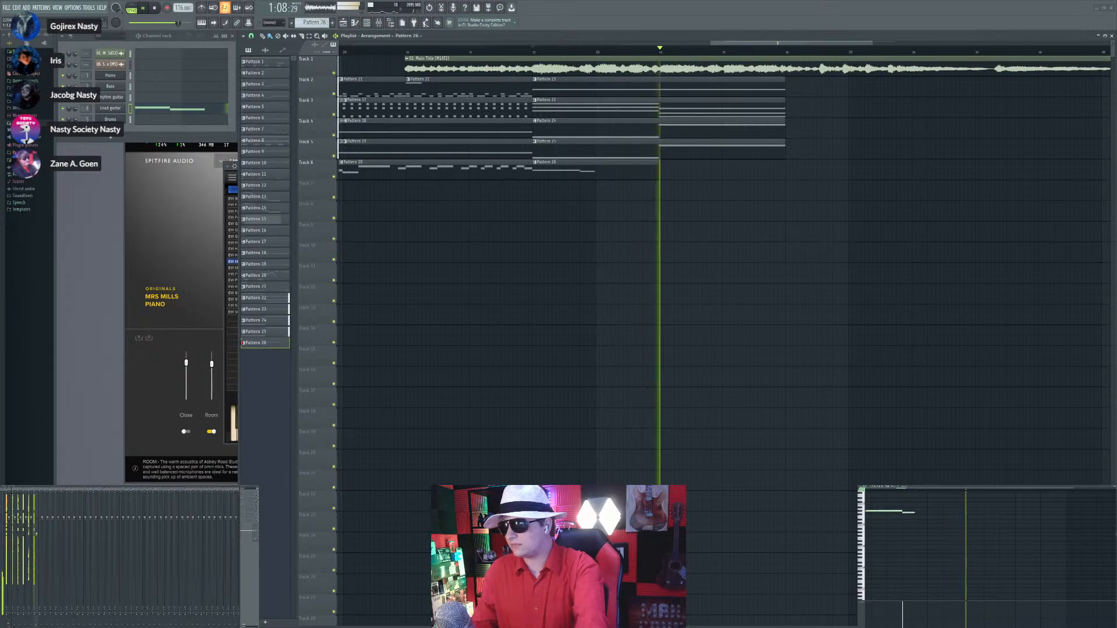
# Step: Add a third, slightly higher lead guitar note to Pattern 26 and adjust its length against the reference track
pyautogui.press('space')
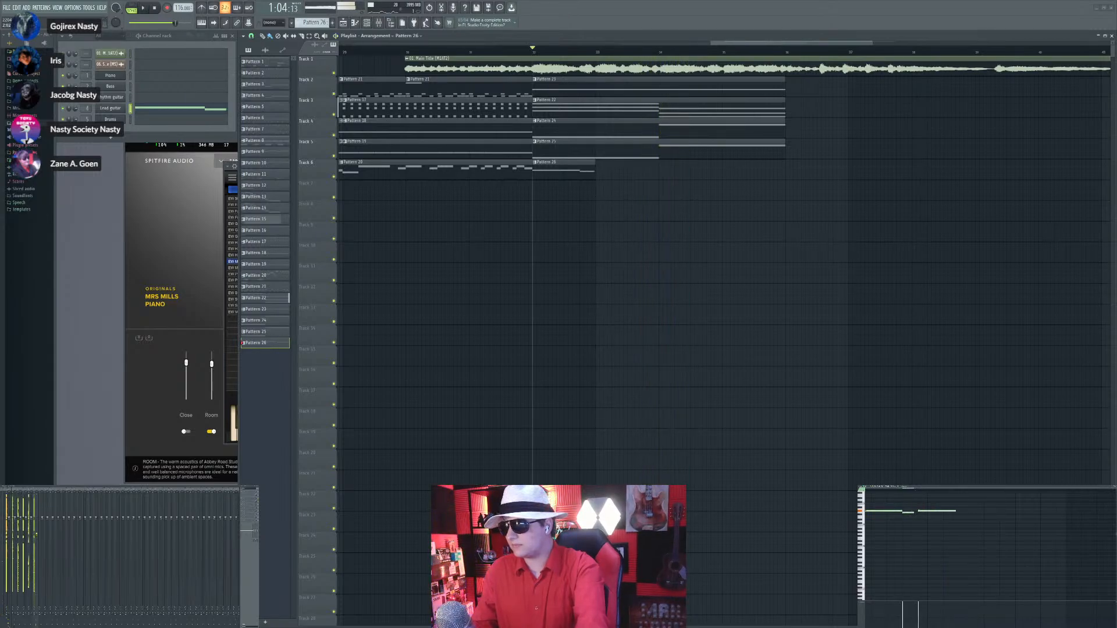
pyautogui.press('space')
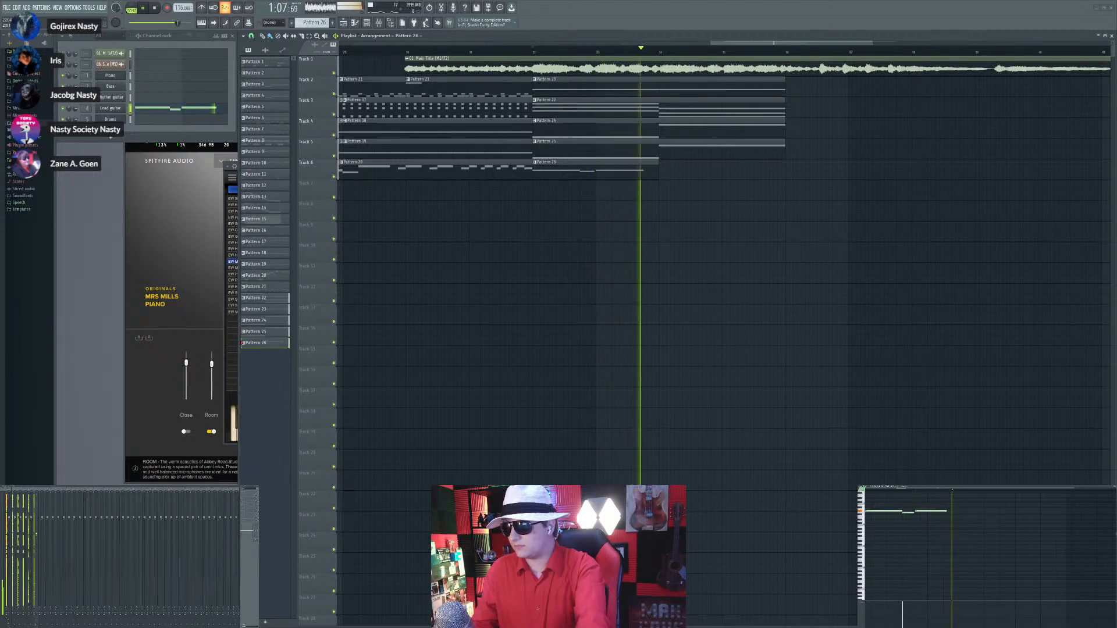
pyautogui.press('space')
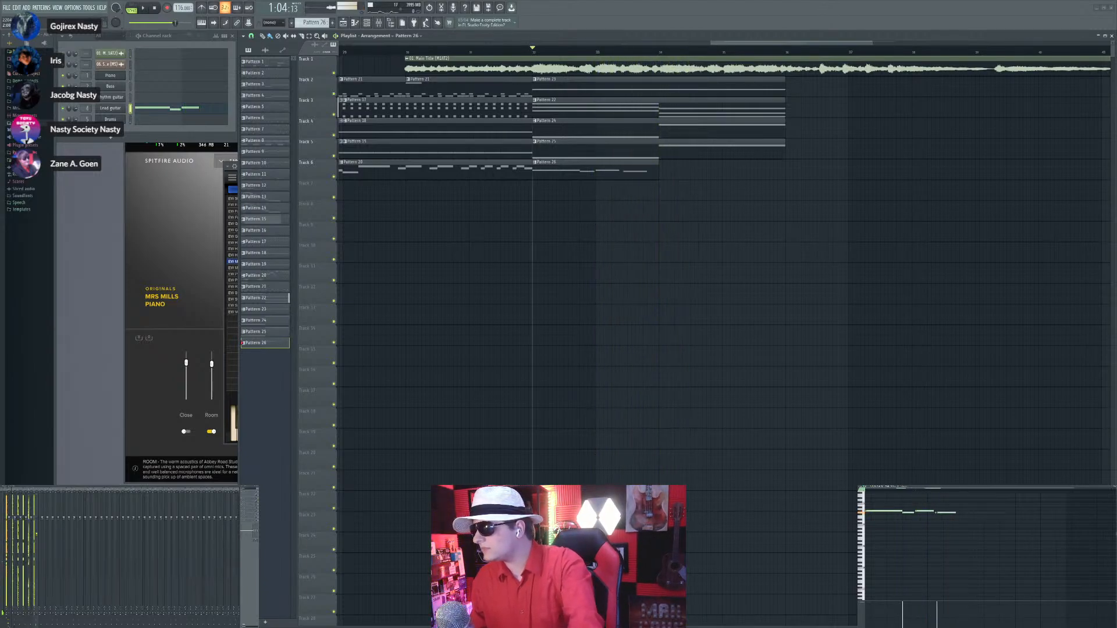
pyautogui.press('space')
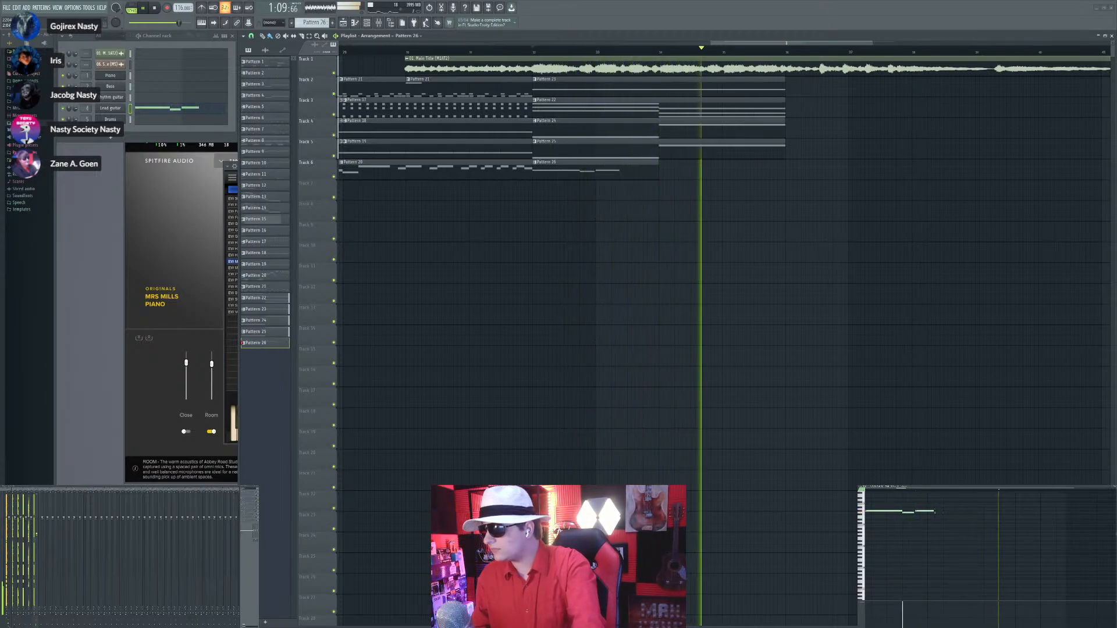
pyautogui.click(934, 512)
pyautogui.press('space')
pyautogui.press('space')
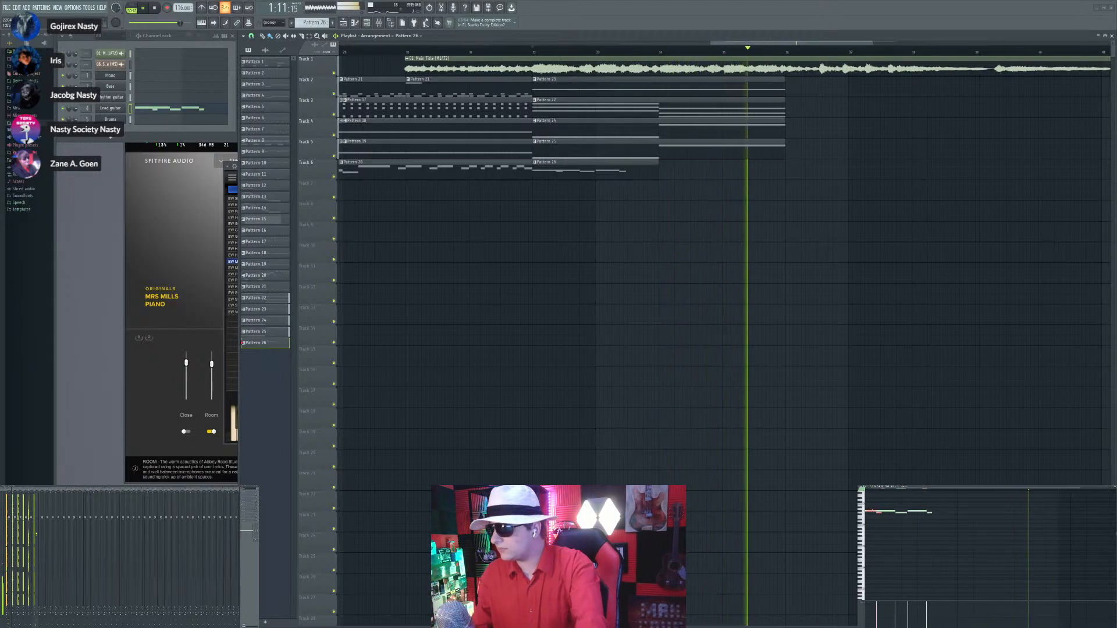
# Step: Extend the lead guitar melody in Pattern 26 with more notes under the second piano chord, up to the end of the section
pyautogui.moveTo(873, 511); pyautogui.dragTo(943, 511)
pyautogui.press('space')
pyautogui.press('space')
# Step: Play the completed lead guitar part with the other instruments from the start of the reference audio clip
pyautogui.scroll(2, 1015, 538)
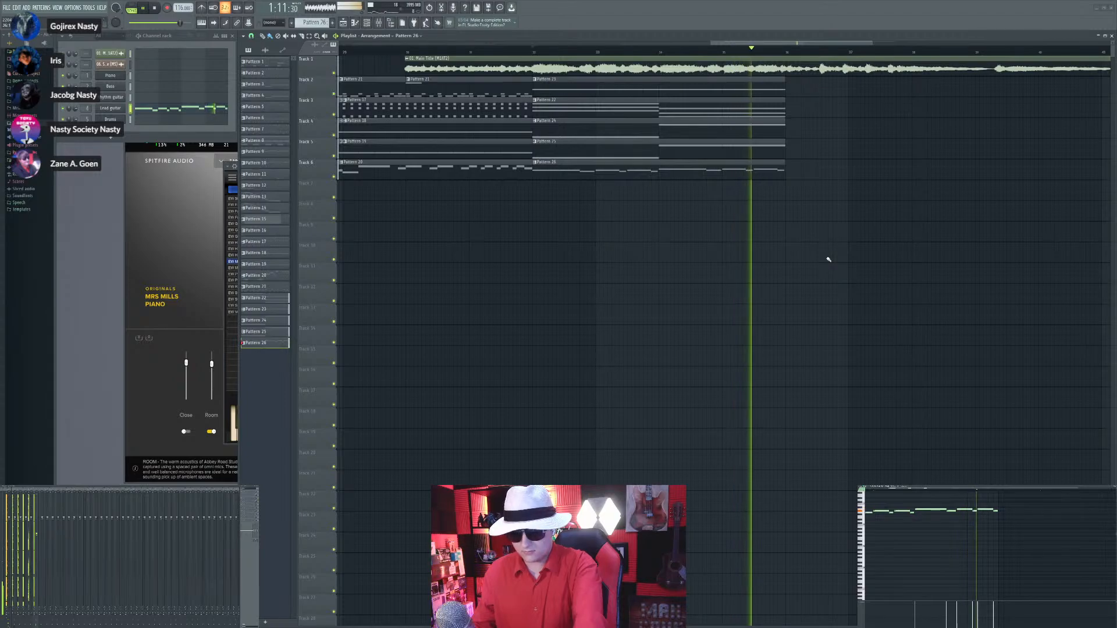
pyautogui.scroll(-3, 668, 226)
pyautogui.scroll(4, 713, 286)
pyautogui.scroll(-3, 713, 288)
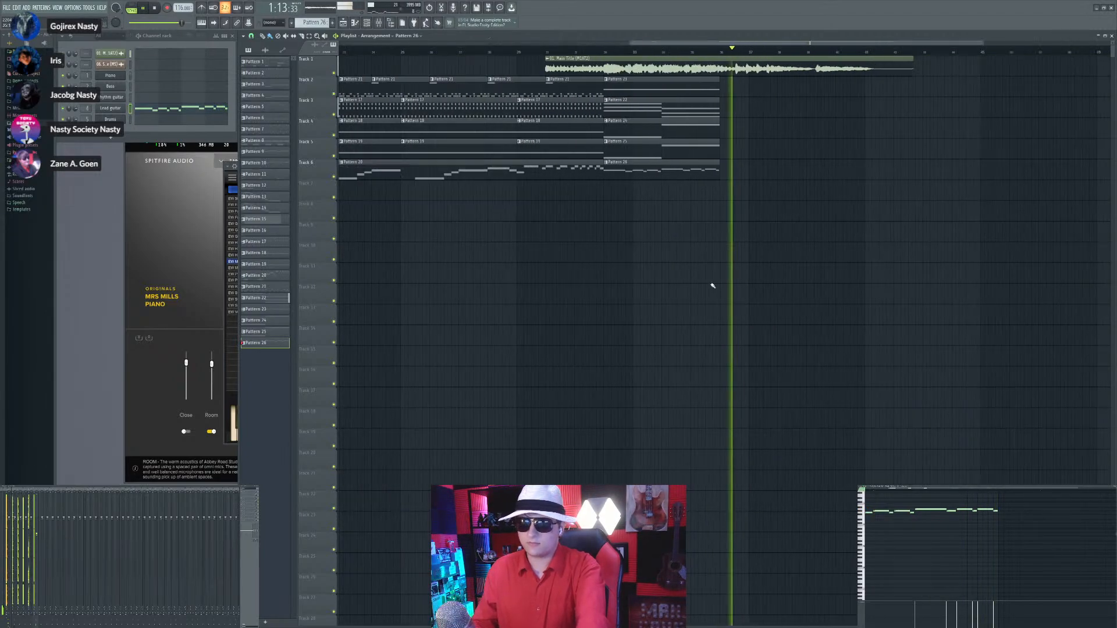
pyautogui.click(550, 51)
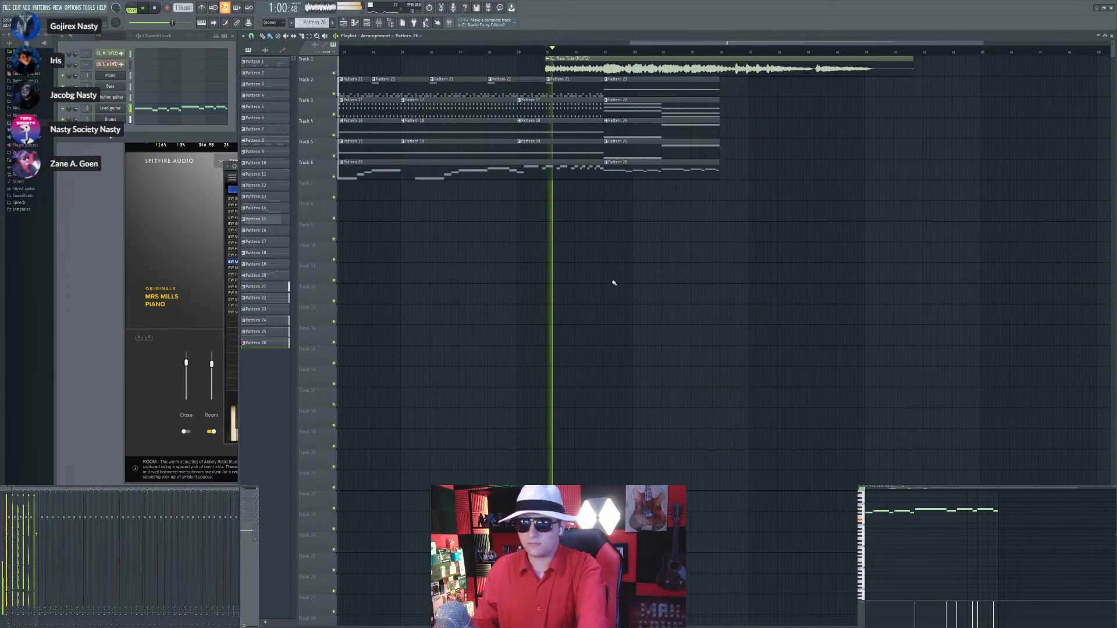
pyautogui.scroll(3, 613, 285)
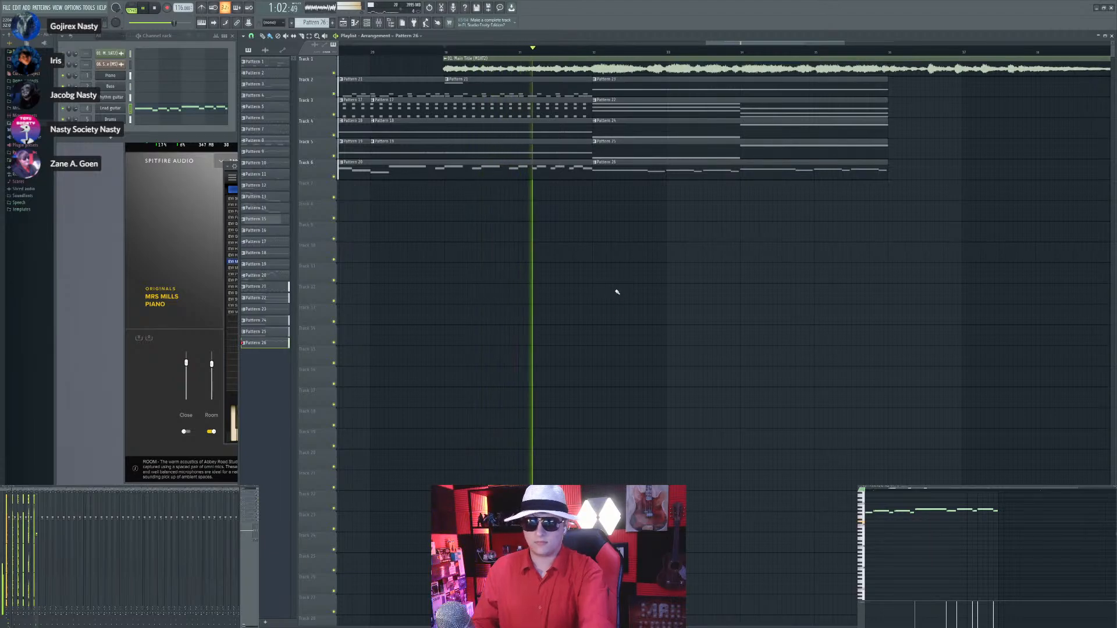
pyautogui.scroll(-3, 617, 289)
pyautogui.scroll(3, 619, 288)
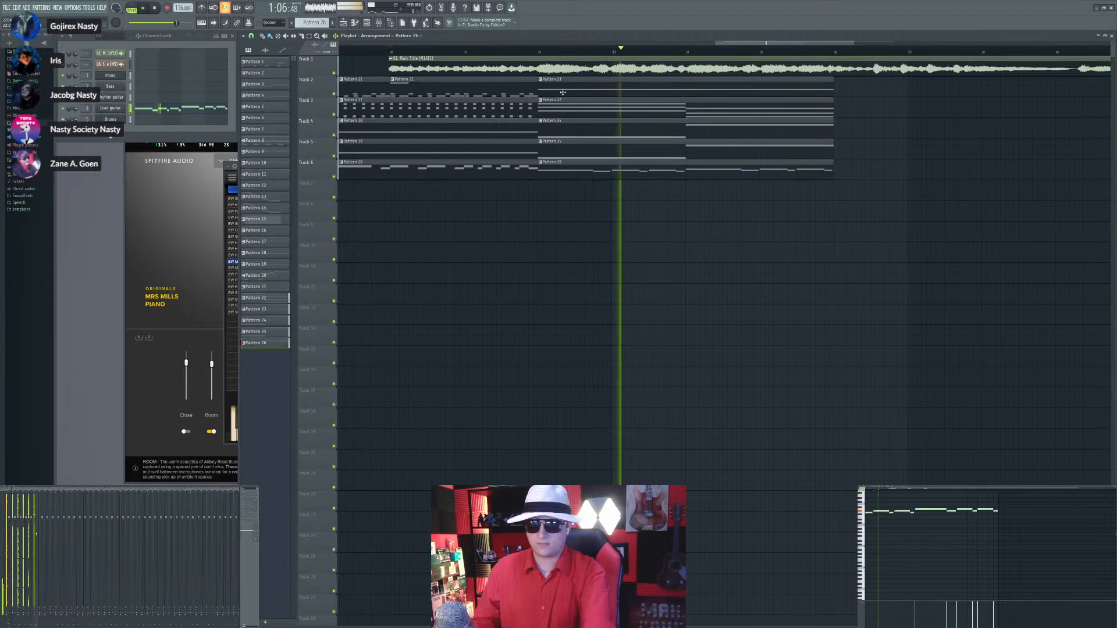
# Step: Add a second, lower row of drum notes across the full length of Pattern 23
pyautogui.click(563, 91)
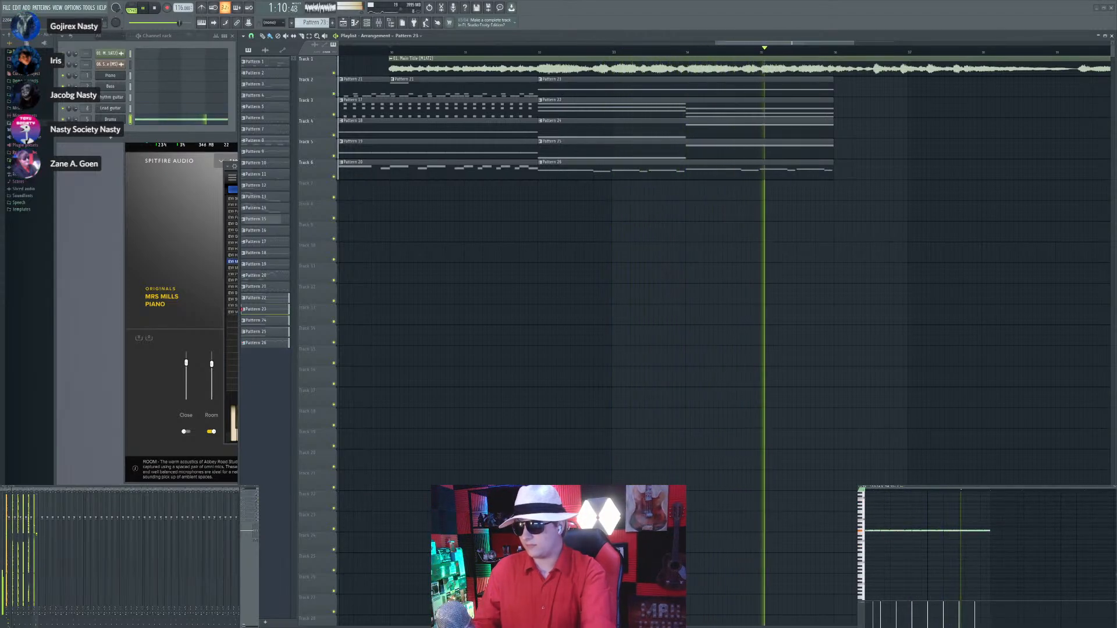
pyautogui.press('space')
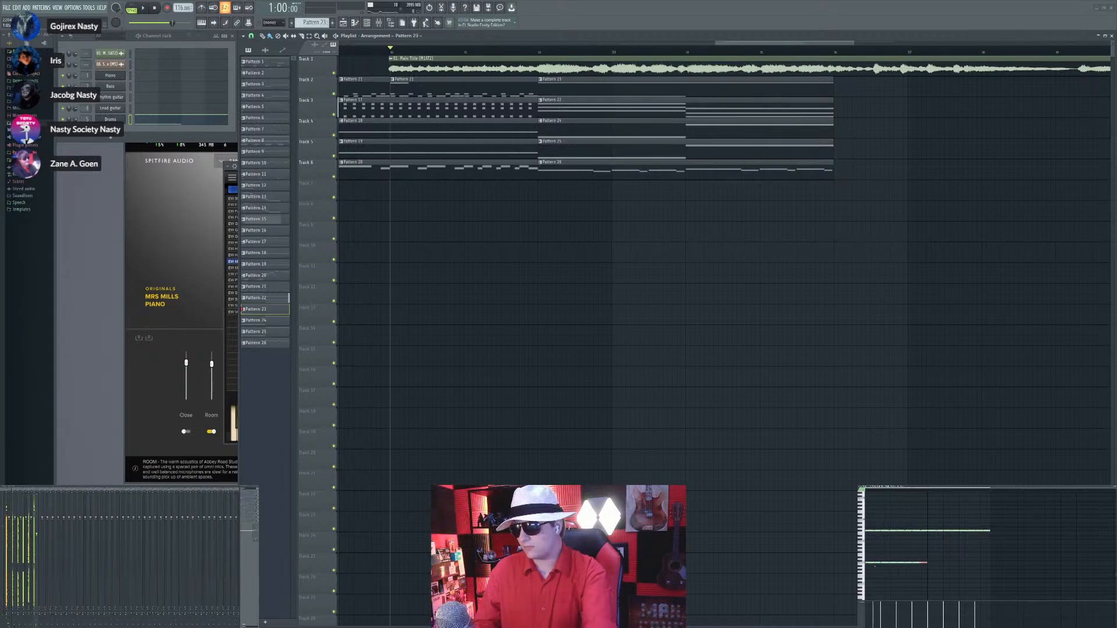
pyautogui.press('space')
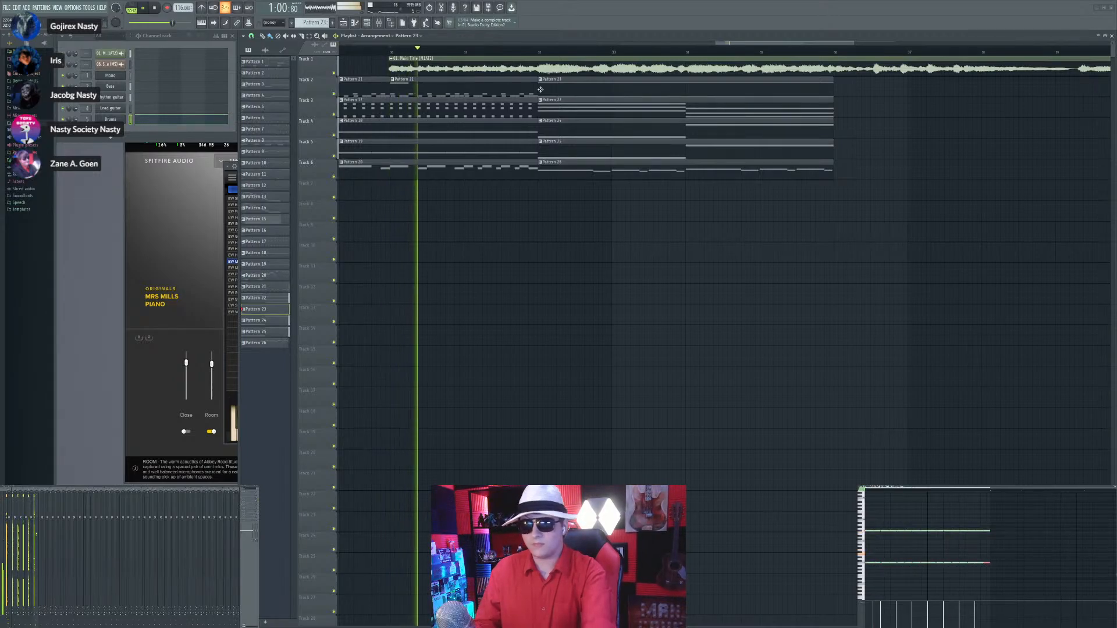
# Step: Play the section from the start of Pattern 23 and mute the reference audio on Track 1
pyautogui.click(539, 50)
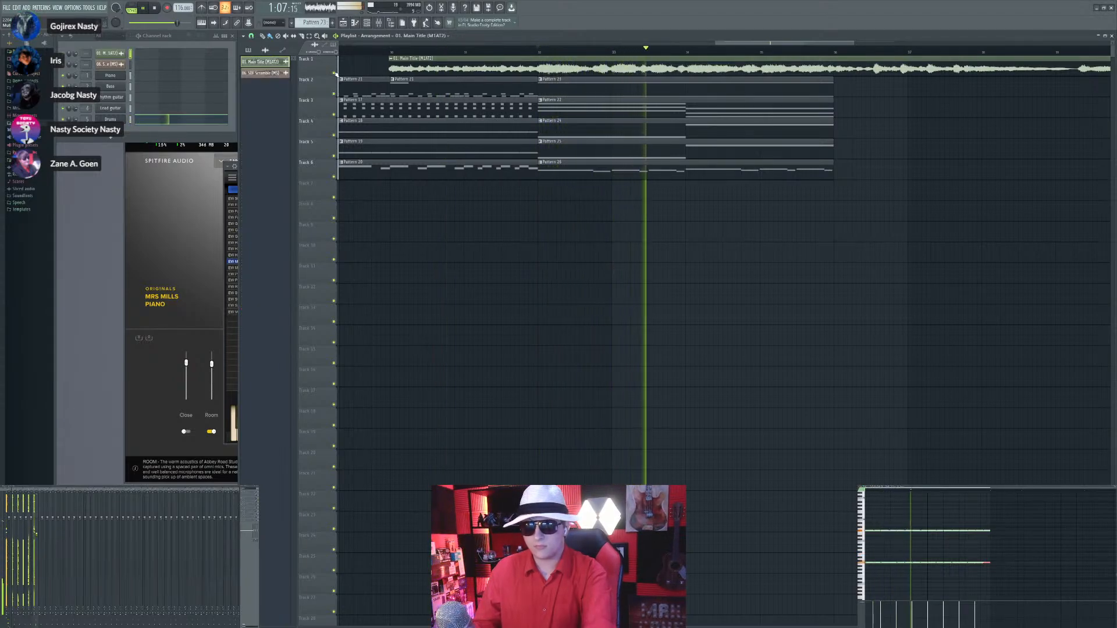
pyautogui.click(333, 73)
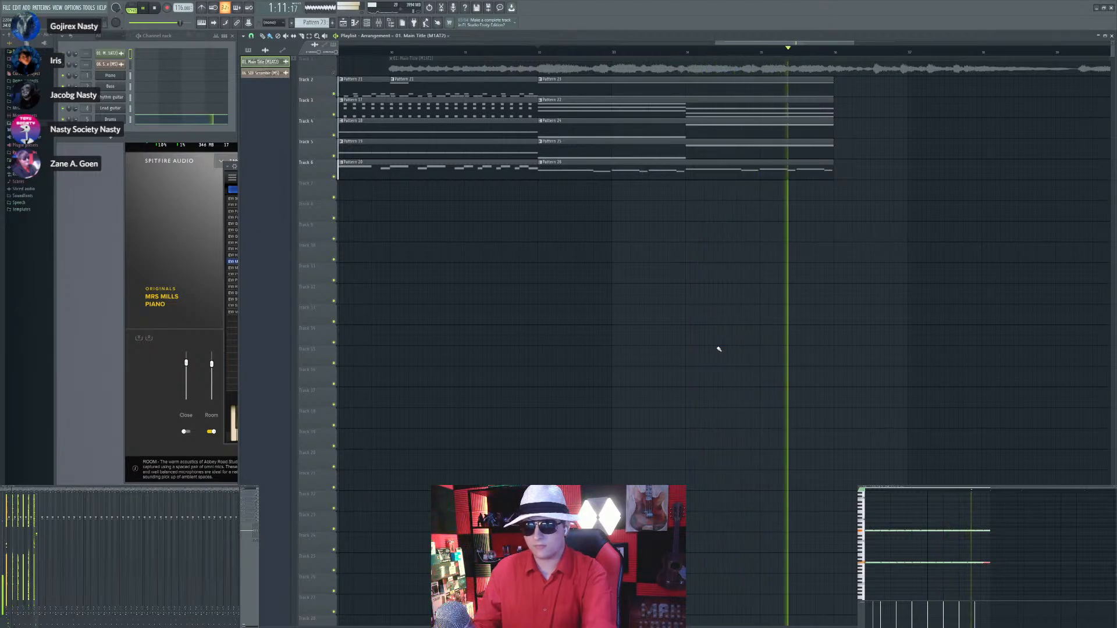
pyautogui.scroll(-3, 719, 348)
pyautogui.scroll(-2, 833, 343)
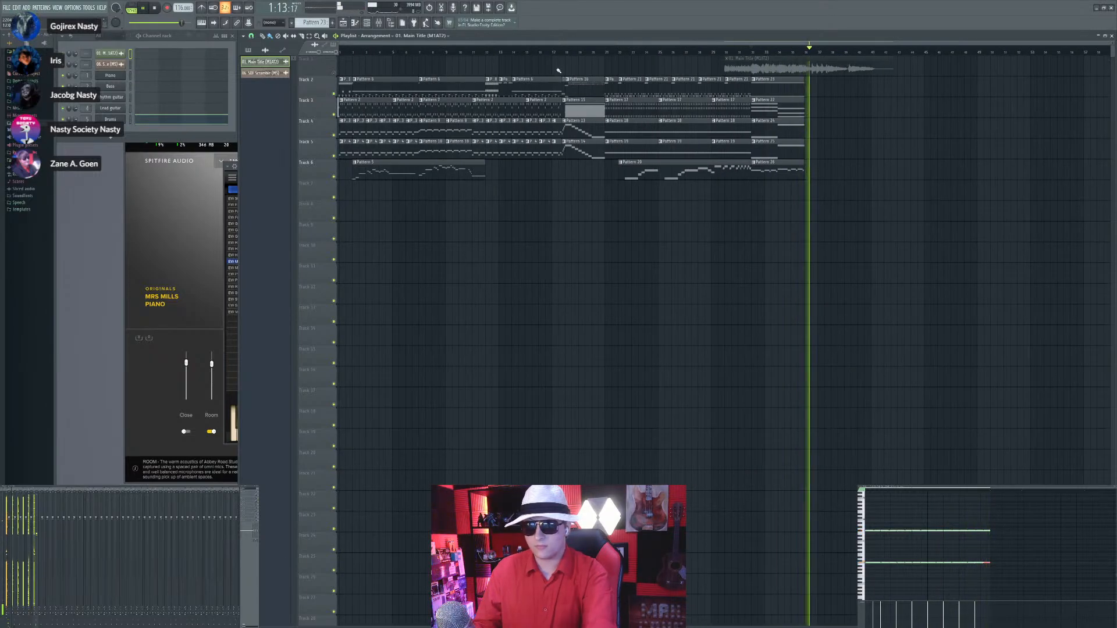
# Step: Play the arrangement without the reference from shortly before Pattern 16 to the new section
pyautogui.press('space')
pyautogui.scroll(3, 569, 224)
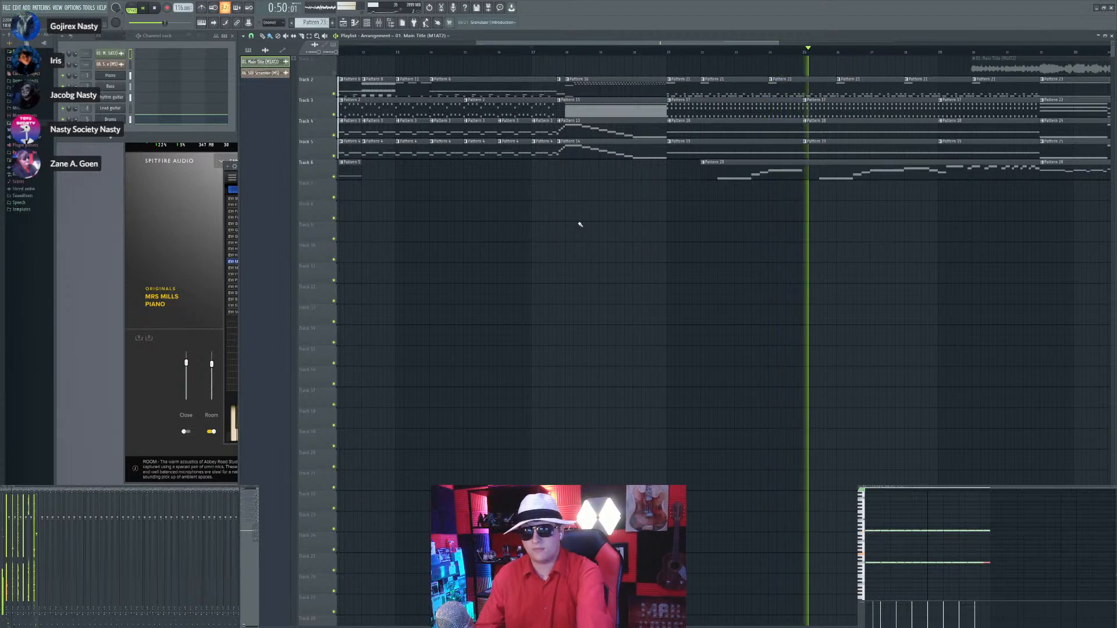
pyautogui.scroll(-3, 669, 296)
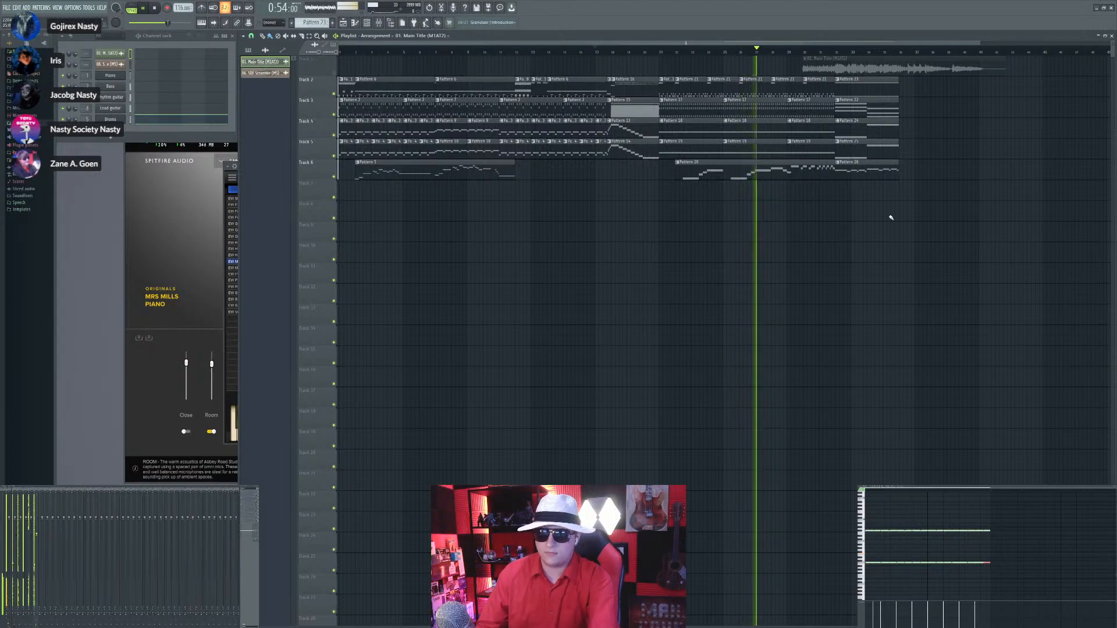
pyautogui.scroll(2, 887, 217)
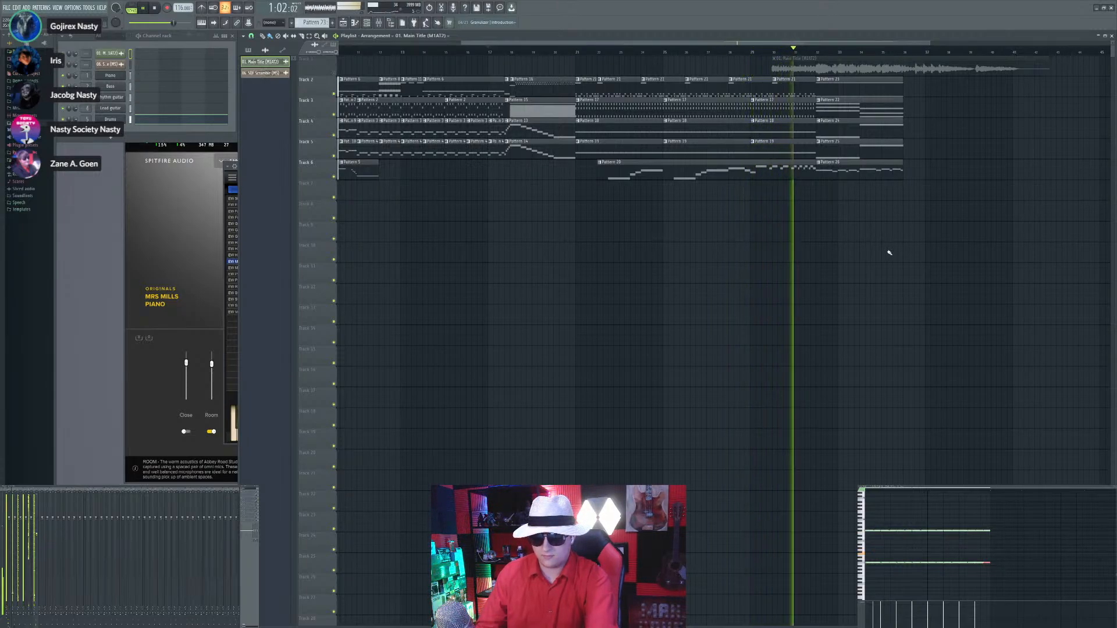
pyautogui.press('space')
# Step: Play the whole arrangement from the beginning to the end of the Pattern 23 section
pyautogui.scroll(3, 937, 233)
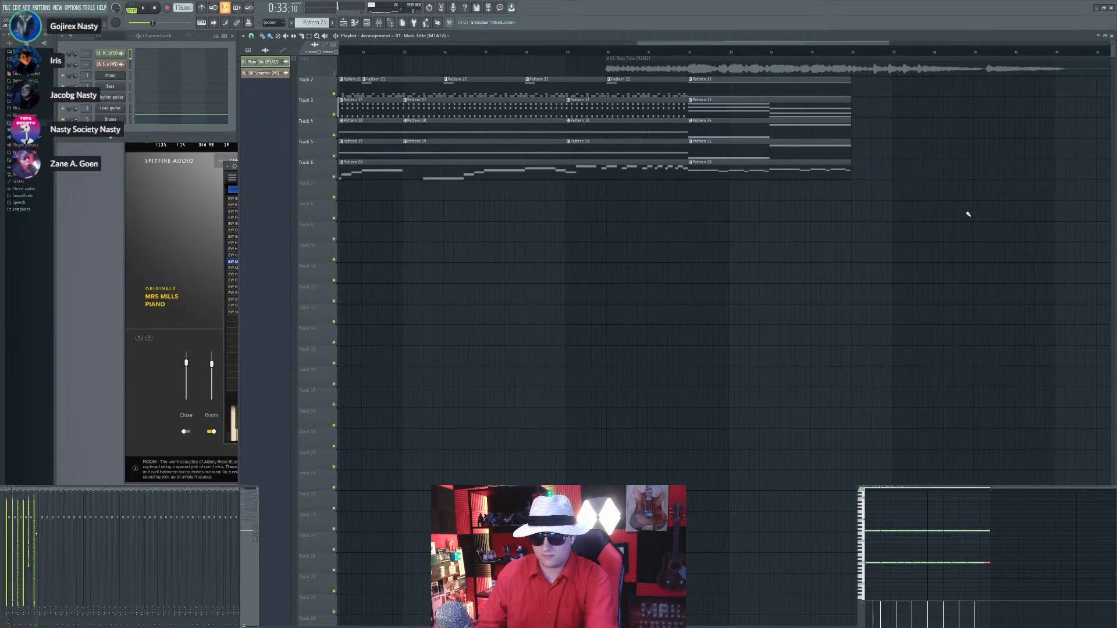
pyautogui.scroll(-2, 968, 214)
pyautogui.scroll(-2, 968, 214)
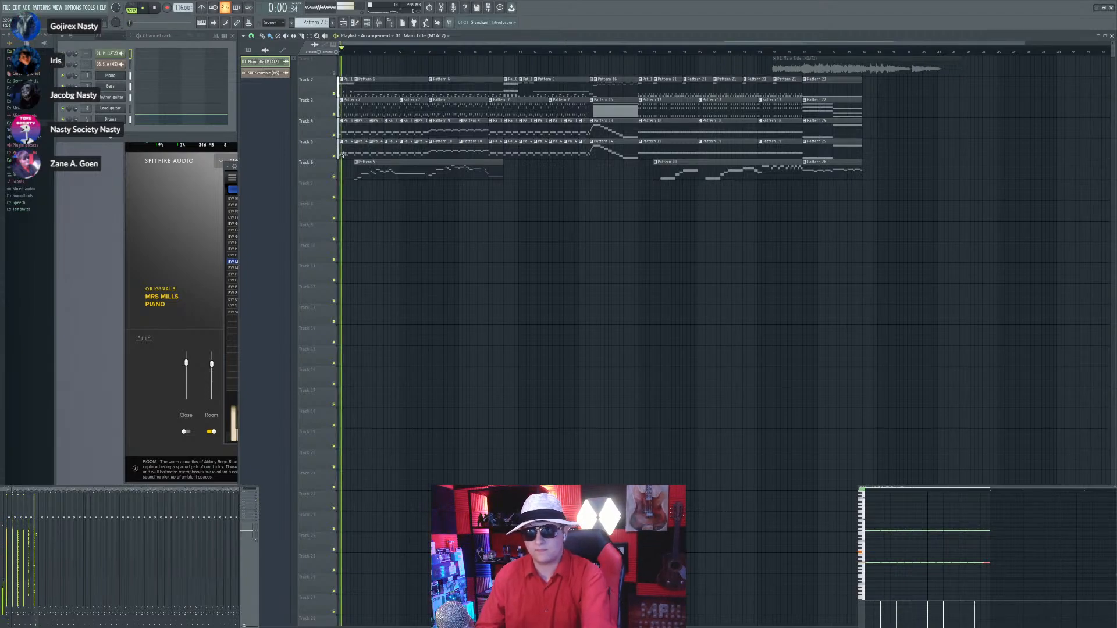
pyautogui.scroll(2, 342, 155)
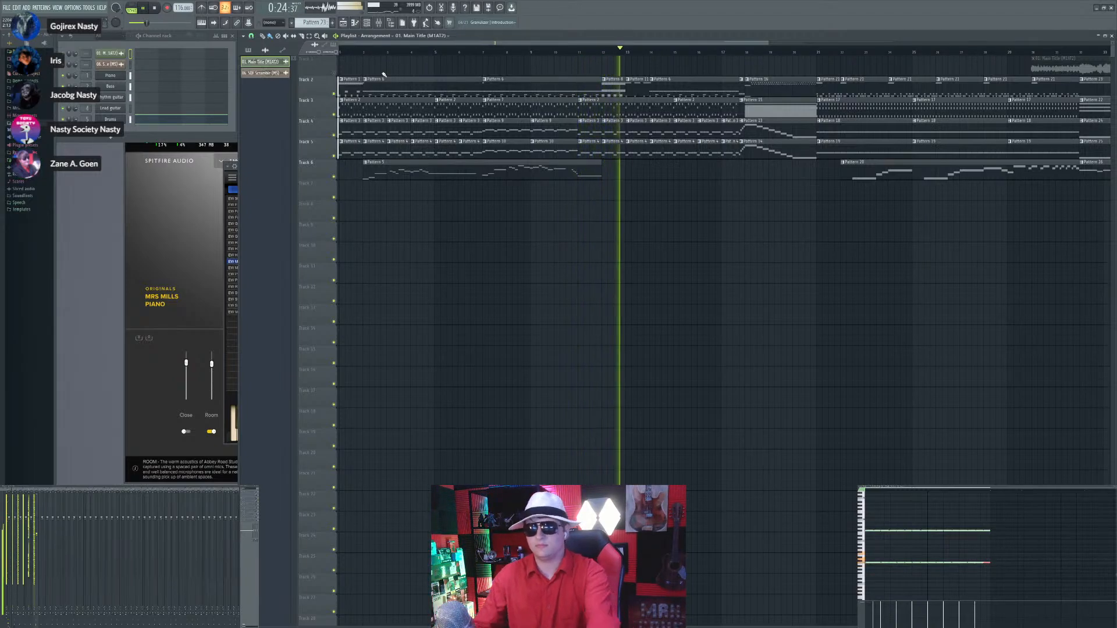
pyautogui.scroll(-3, 564, 302)
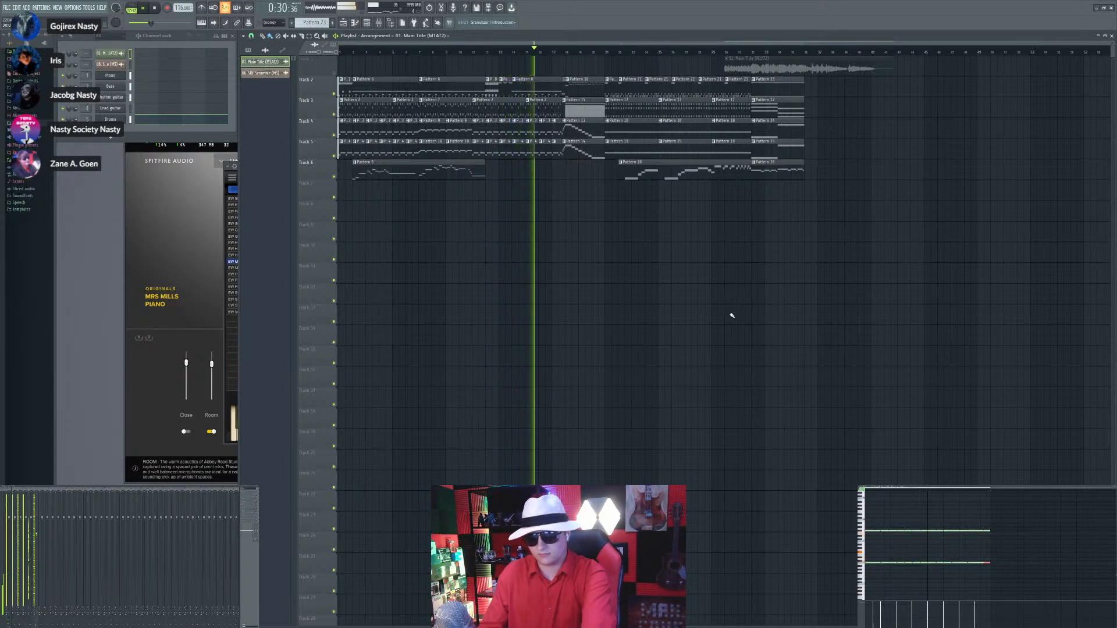
pyautogui.scroll(3, 706, 303)
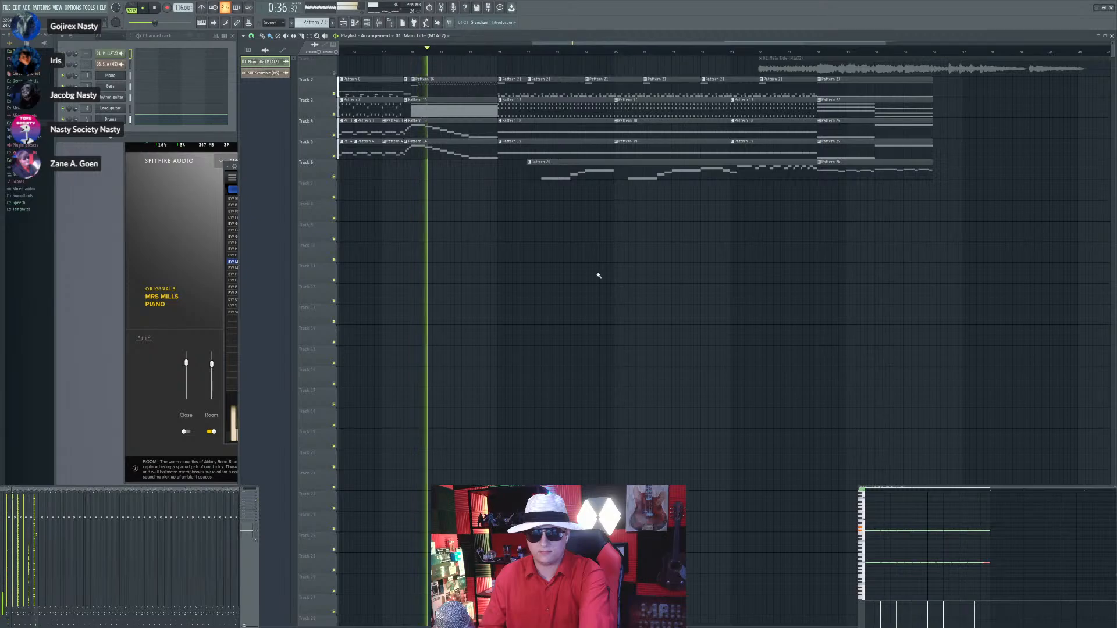
pyautogui.scroll(3, 410, 260)
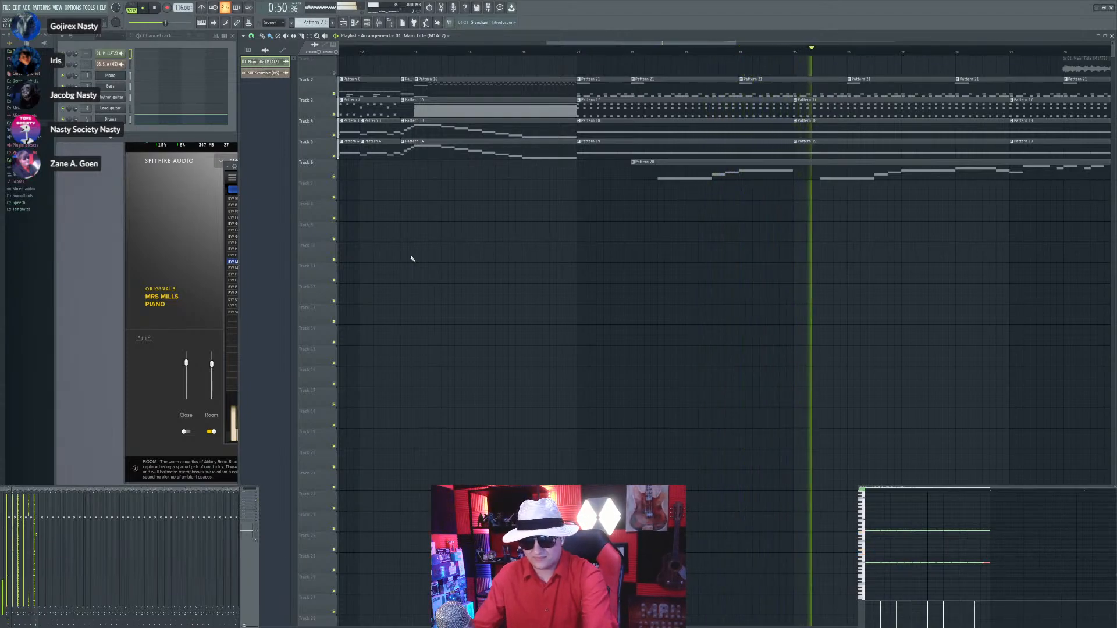
pyautogui.scroll(-4, 631, 249)
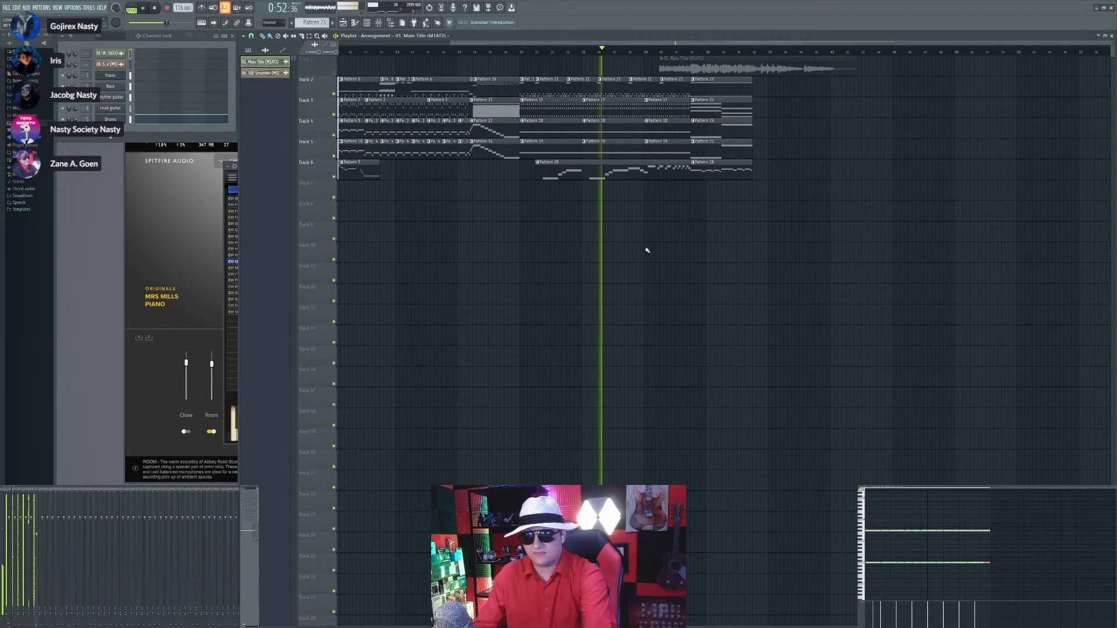
pyautogui.scroll(4, 721, 266)
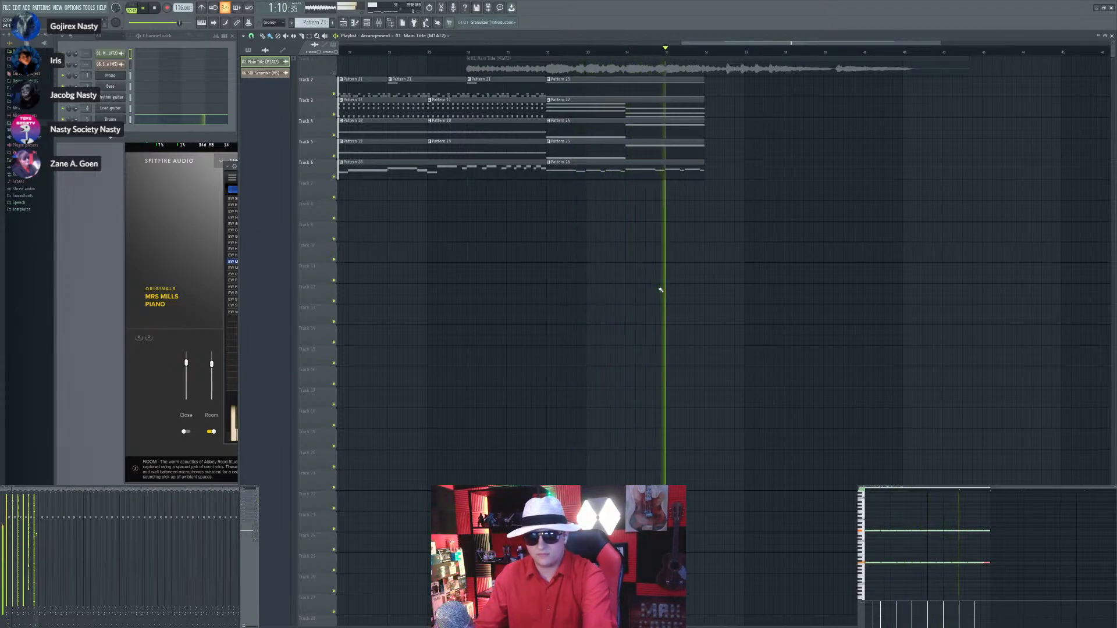
pyautogui.scroll(1, 660, 291)
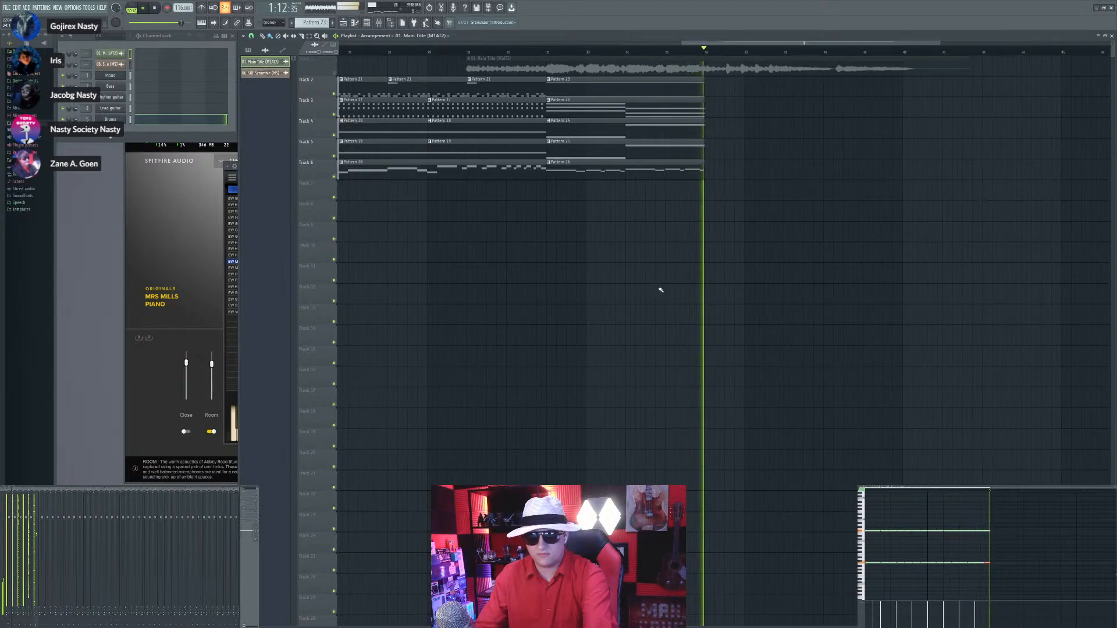
pyautogui.press('space')
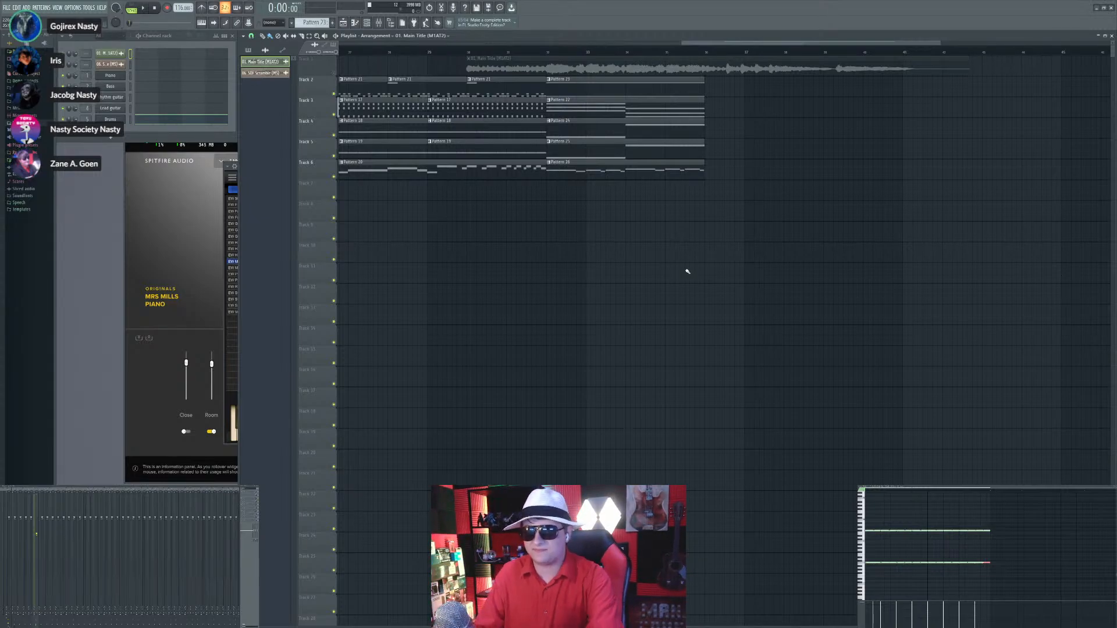
# Step: Replay the opening of the Pattern 23 section with the reference track muted
pyautogui.scroll(-3, 688, 270)
pyautogui.scroll(3, 638, 140)
pyautogui.click(594, 49)
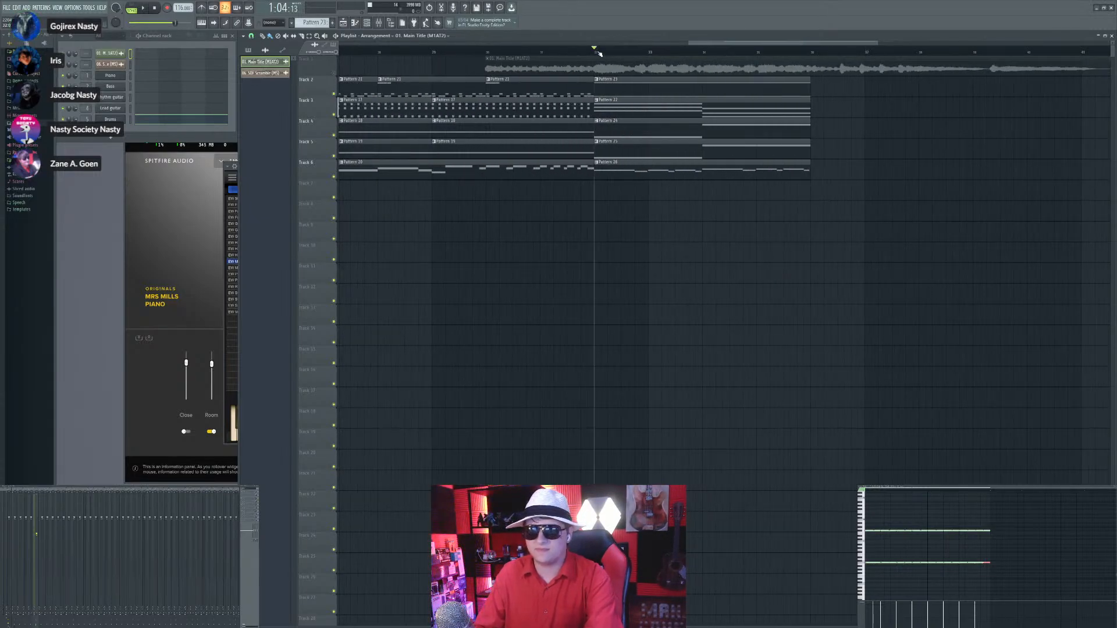
pyautogui.press('space')
pyautogui.scroll(2, 827, 273)
pyautogui.scroll(-4, 602, 250)
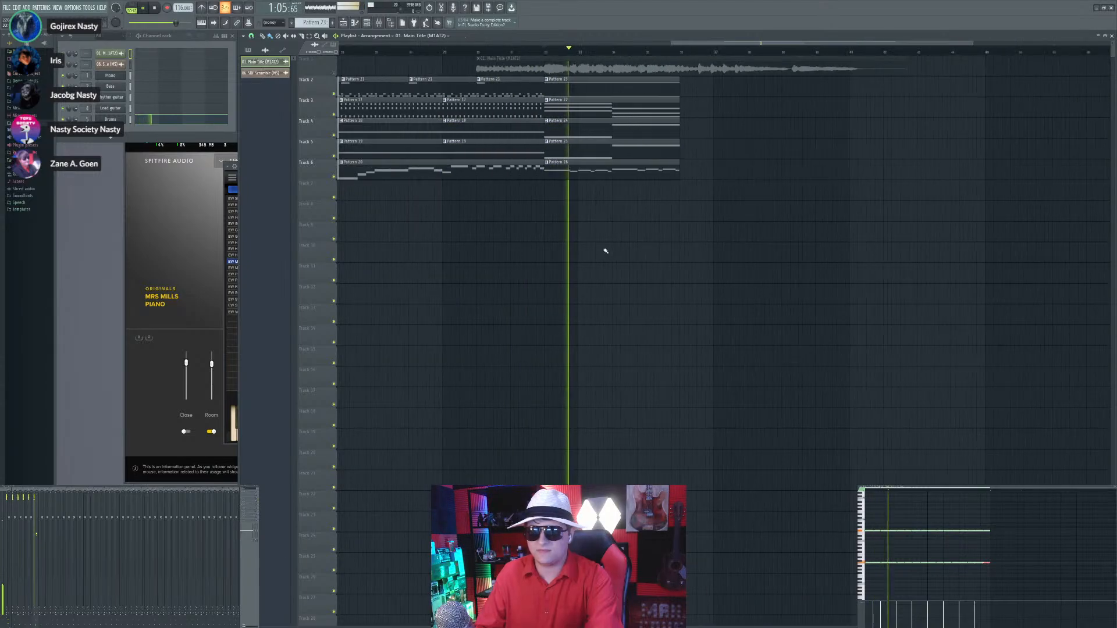
pyautogui.scroll(3, 690, 236)
pyautogui.press('space')
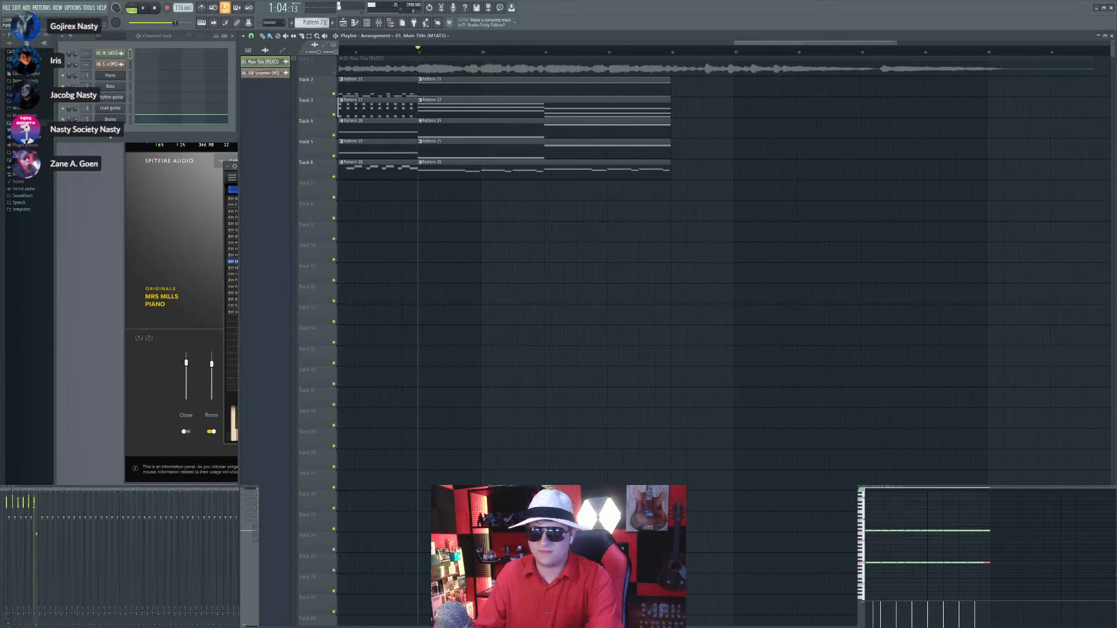
# Step: Create Pattern 27 and place it on Track 2 directly after Pattern 23
pyautogui.scroll(1, 326, 23)
pyautogui.scroll(3, 325, 22)
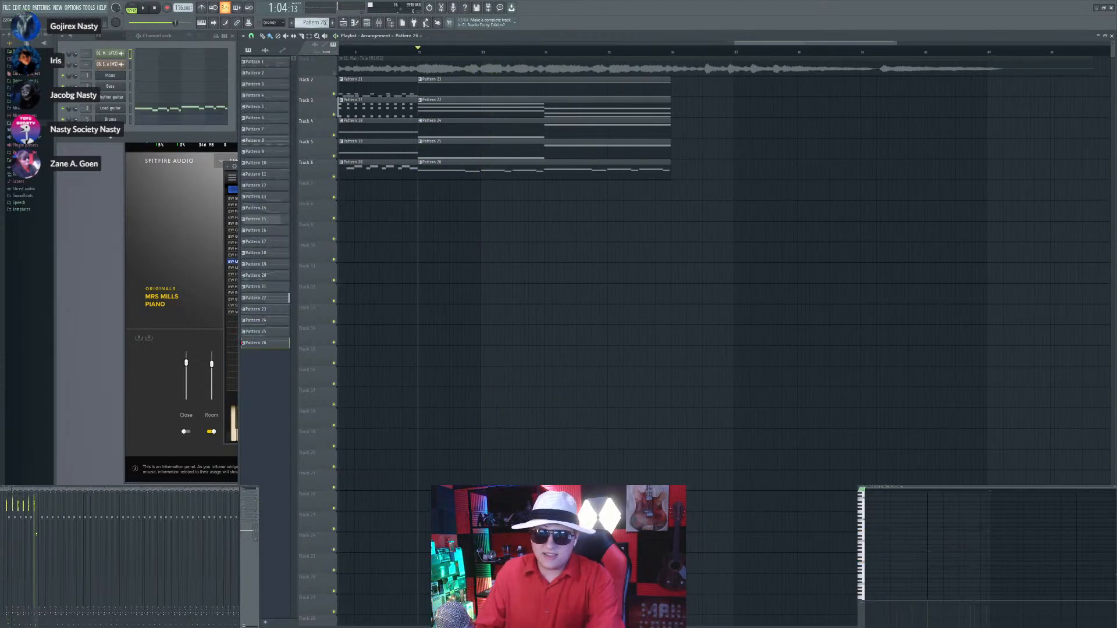
pyautogui.click(673, 89)
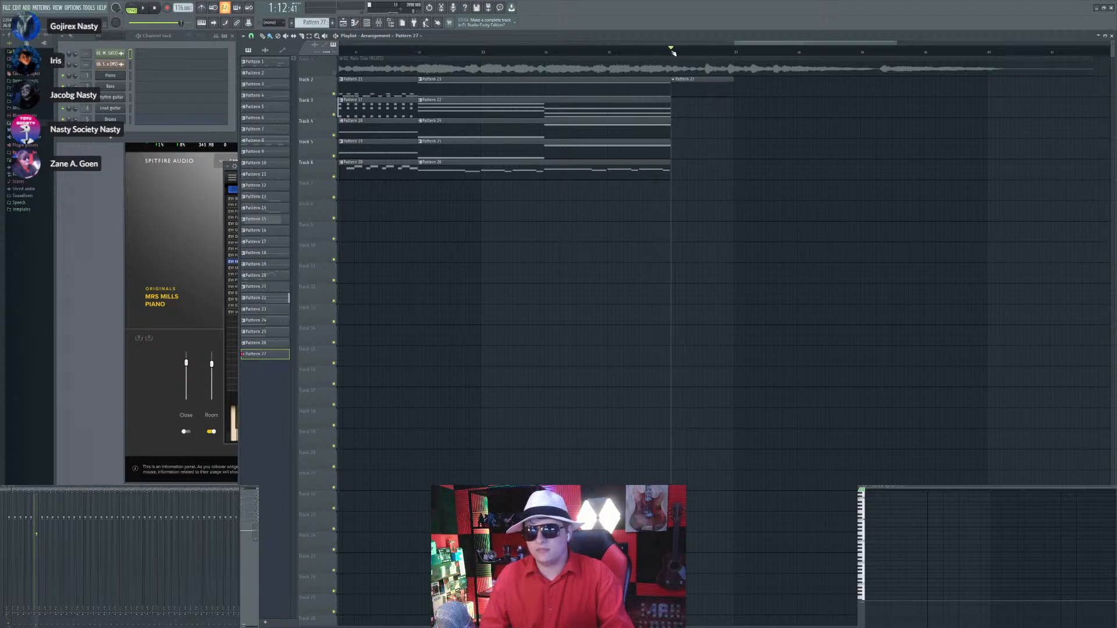
# Step: Add two short rising drum notes at the very end of Pattern 23 and check them in playback
pyautogui.click(598, 89)
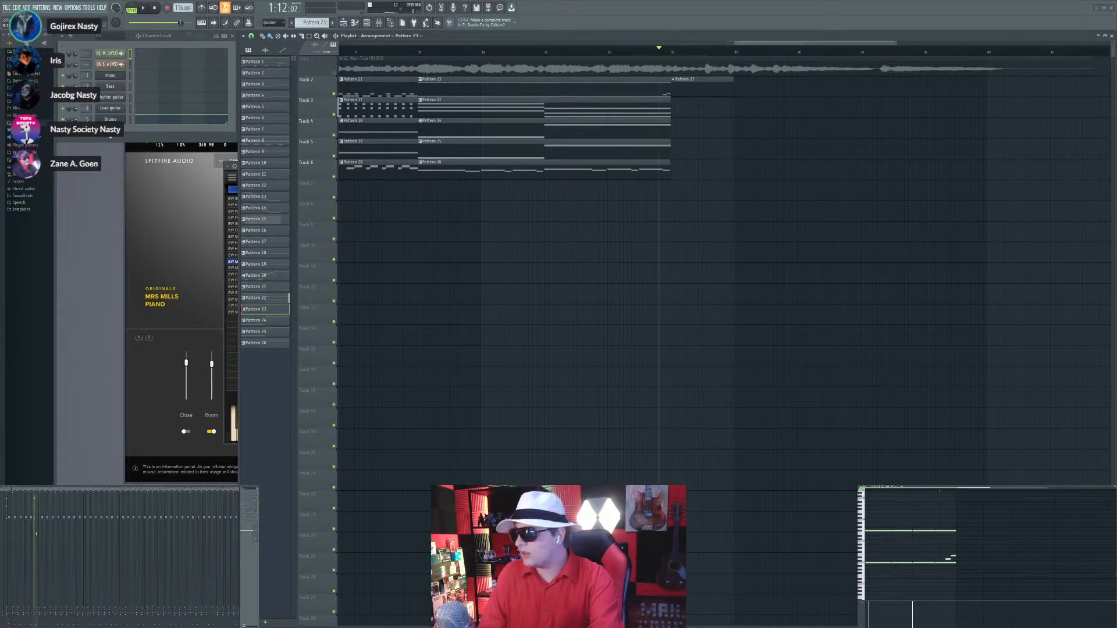
pyautogui.press('space')
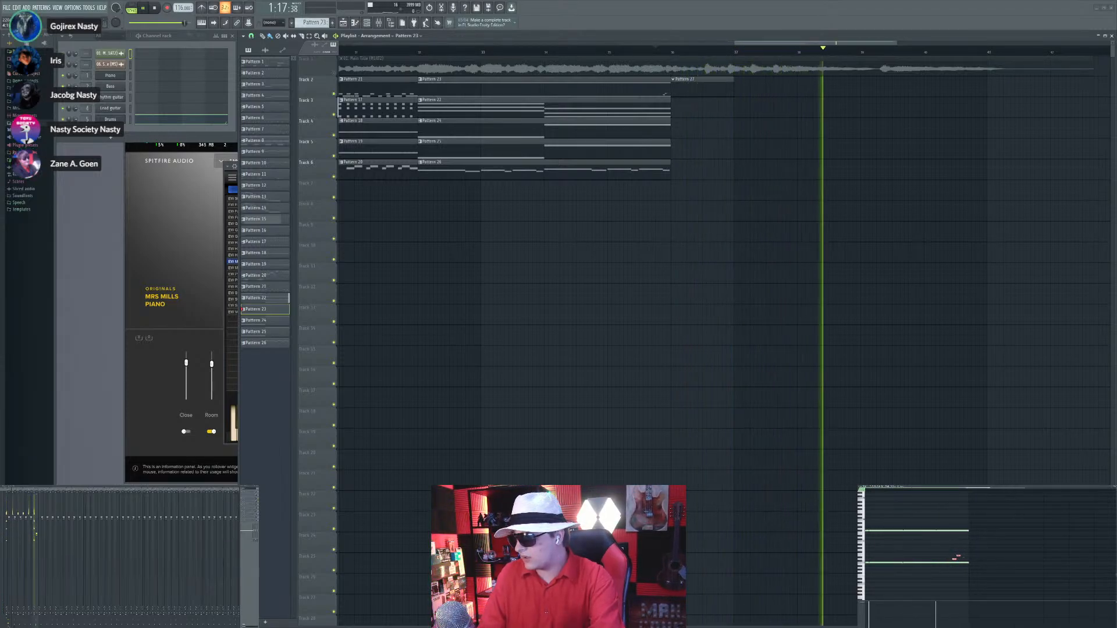
pyautogui.press('space')
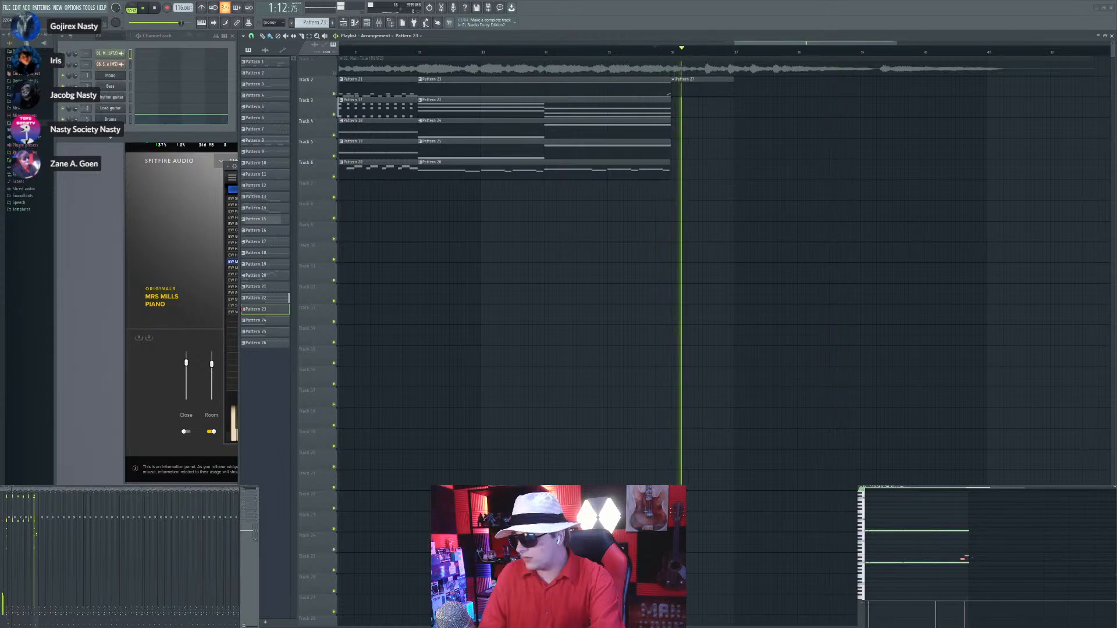
# Step: Enter drum hits in Pattern 27, unmute the reference track and play both together
pyautogui.scroll(2, 720, 139)
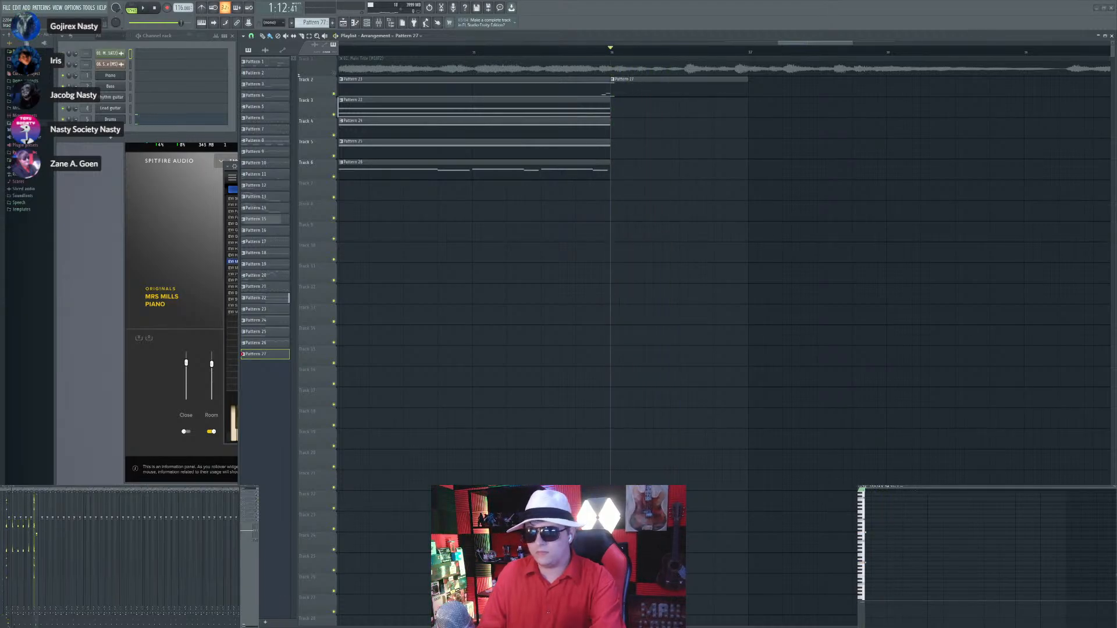
pyautogui.press('space')
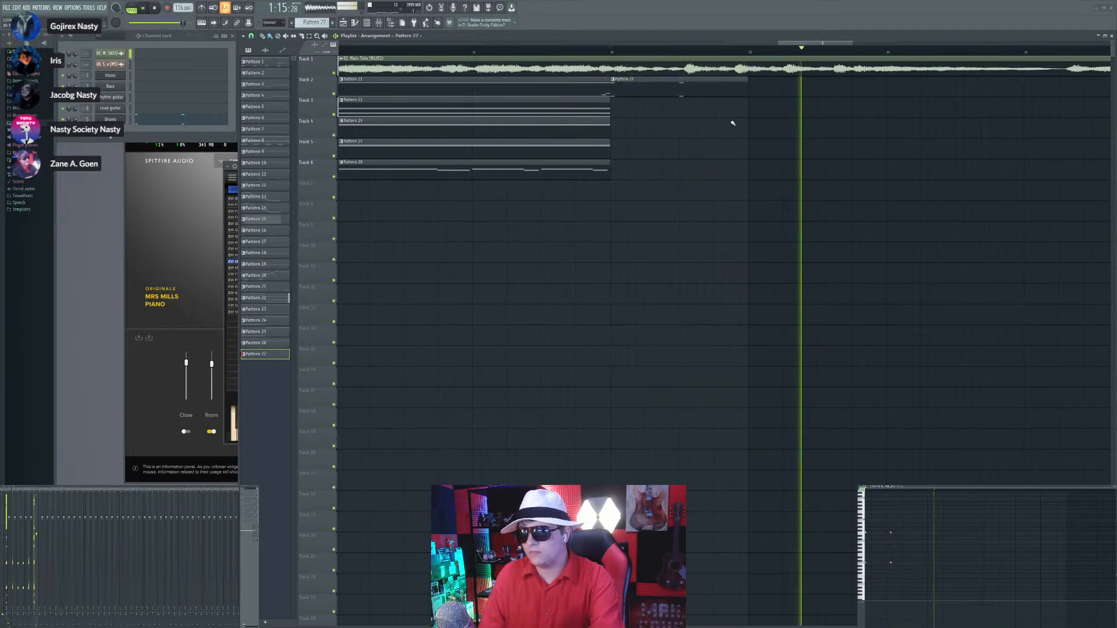
pyautogui.scroll(-2, 692, 127)
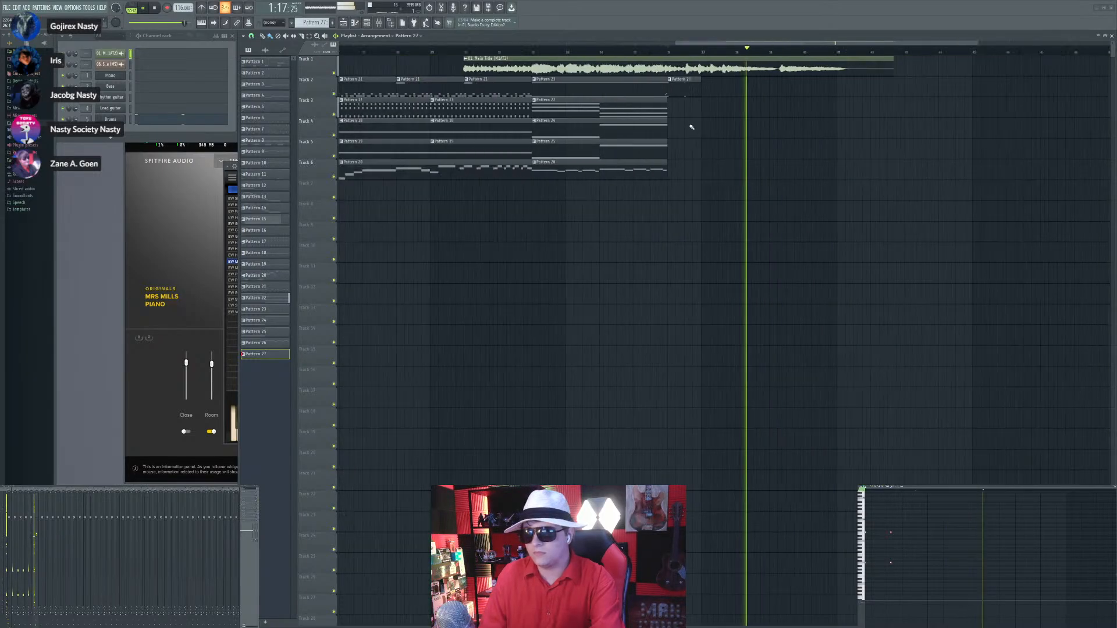
pyautogui.scroll(-2, 691, 127)
pyautogui.scroll(2, 828, 100)
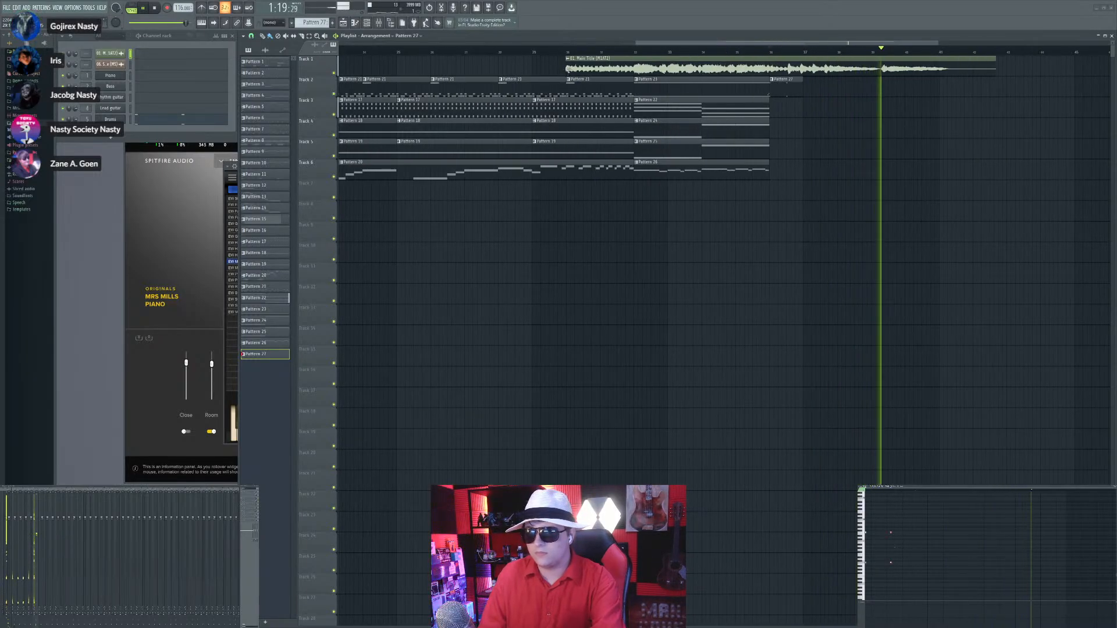
# Step: Trim the beginning of the reference audio clip, align it with the start of Pattern 27 and play from there
pyautogui.moveTo(568, 69); pyautogui.dragTo(765, 77)
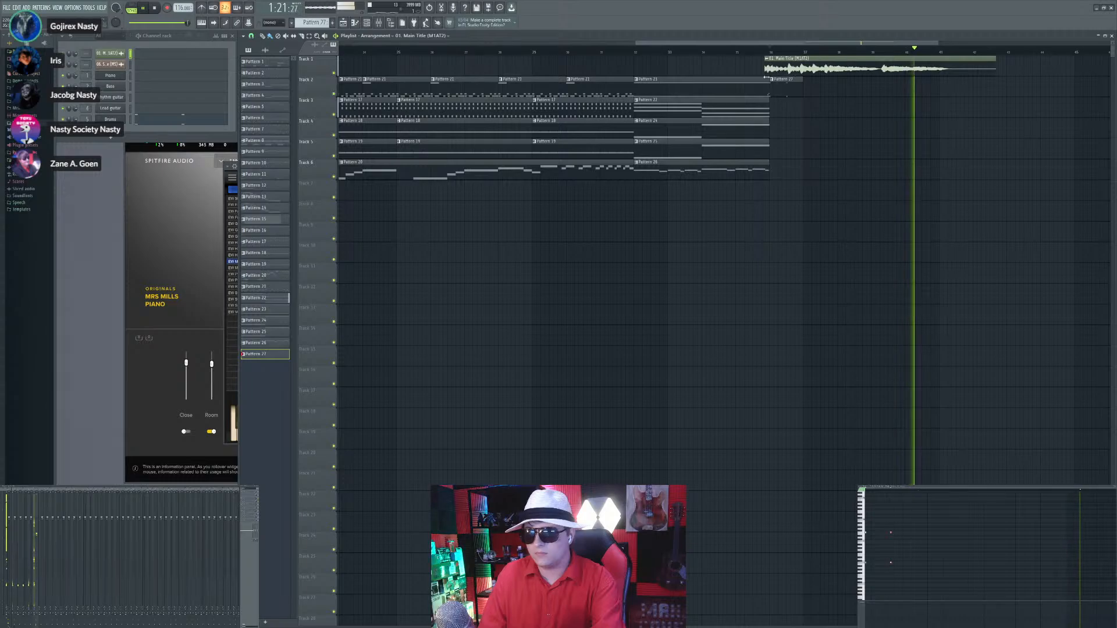
pyautogui.scroll(2, 774, 77)
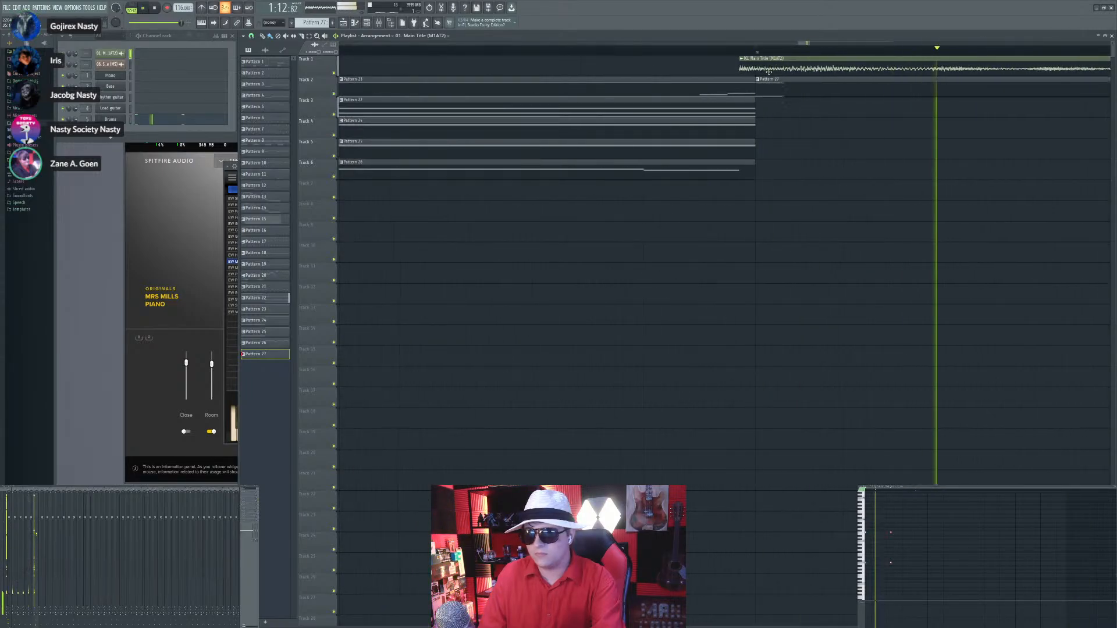
pyautogui.moveTo(761, 71); pyautogui.dragTo(737, 67)
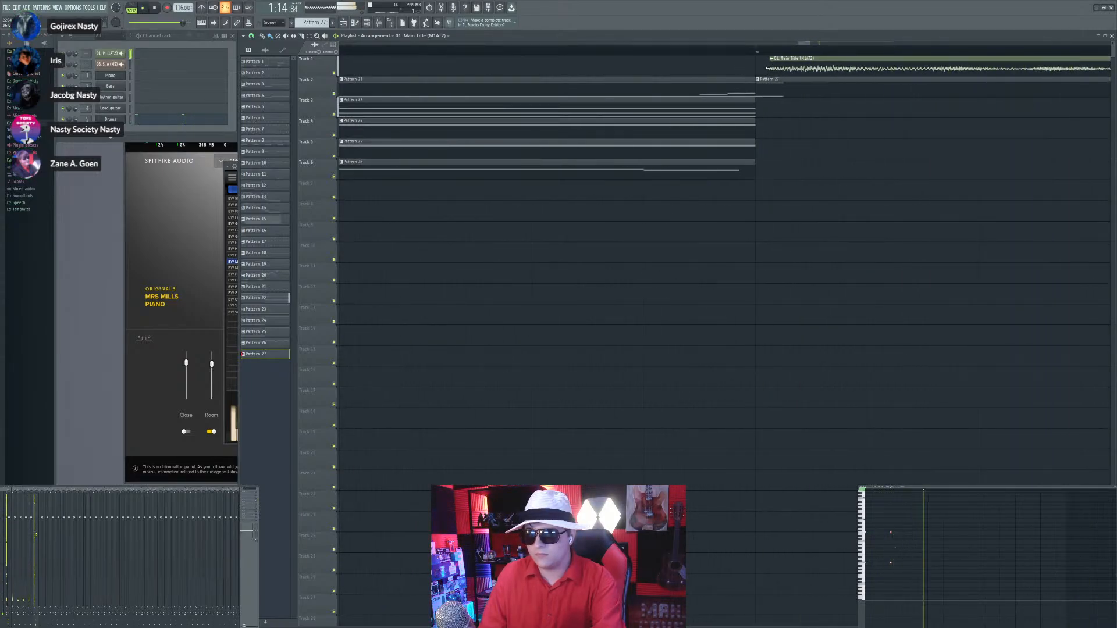
pyautogui.click(783, 69)
pyautogui.press('space')
pyautogui.press('space')
pyautogui.scroll(-6, 578, 115)
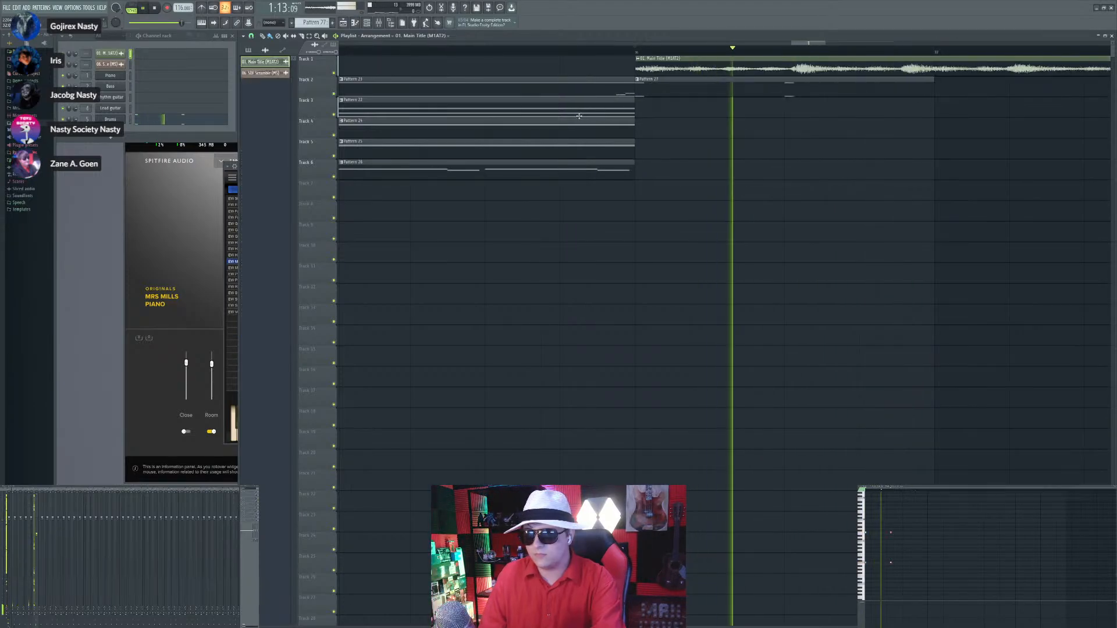
# Step: Fill out the remaining drum hits across Pattern 27 and play them against the reference track
pyautogui.scroll(3, 684, 127)
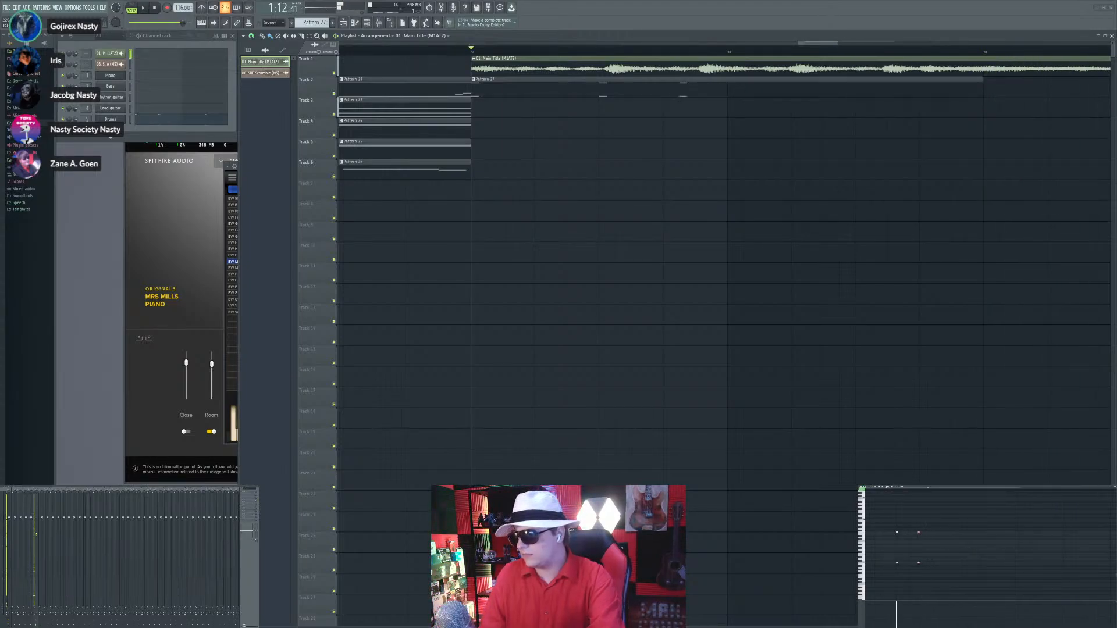
pyautogui.press('space')
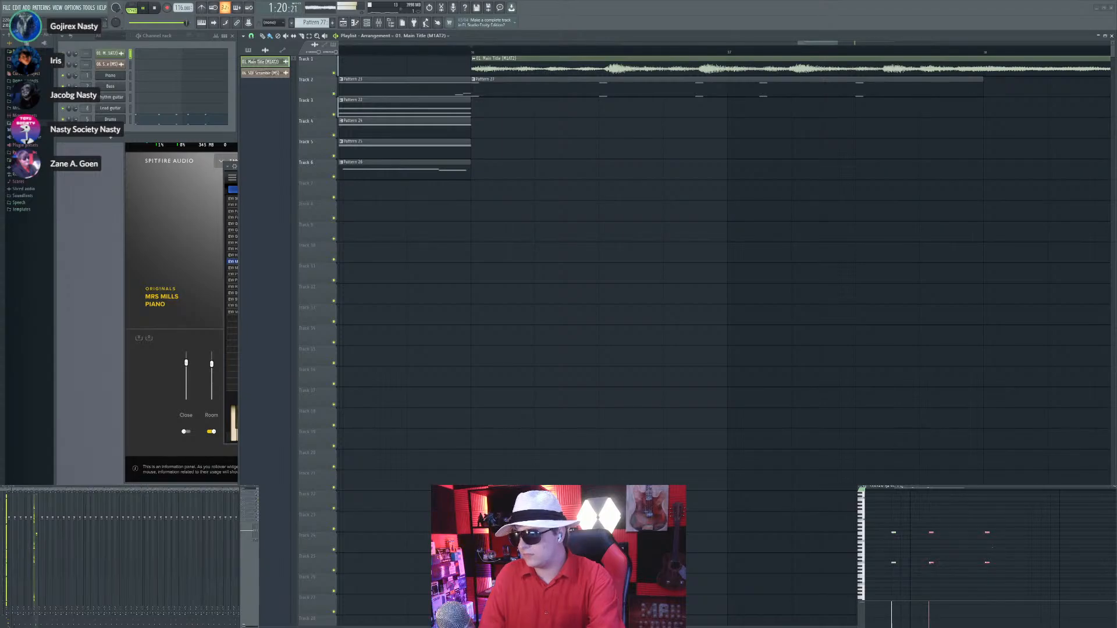
pyautogui.press('space')
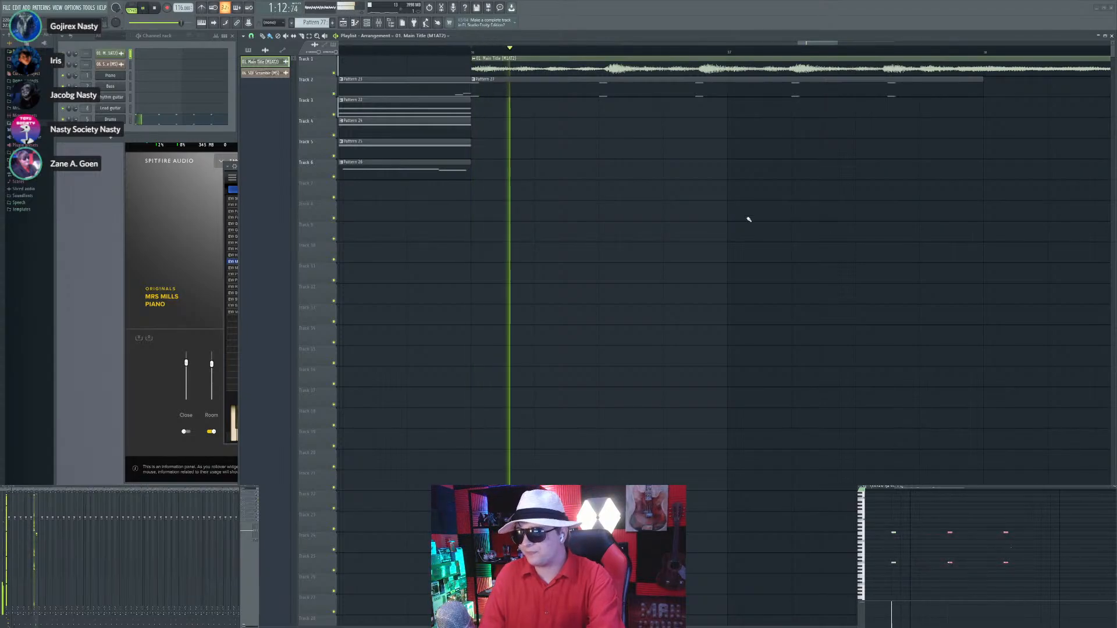
pyautogui.scroll(2, 745, 220)
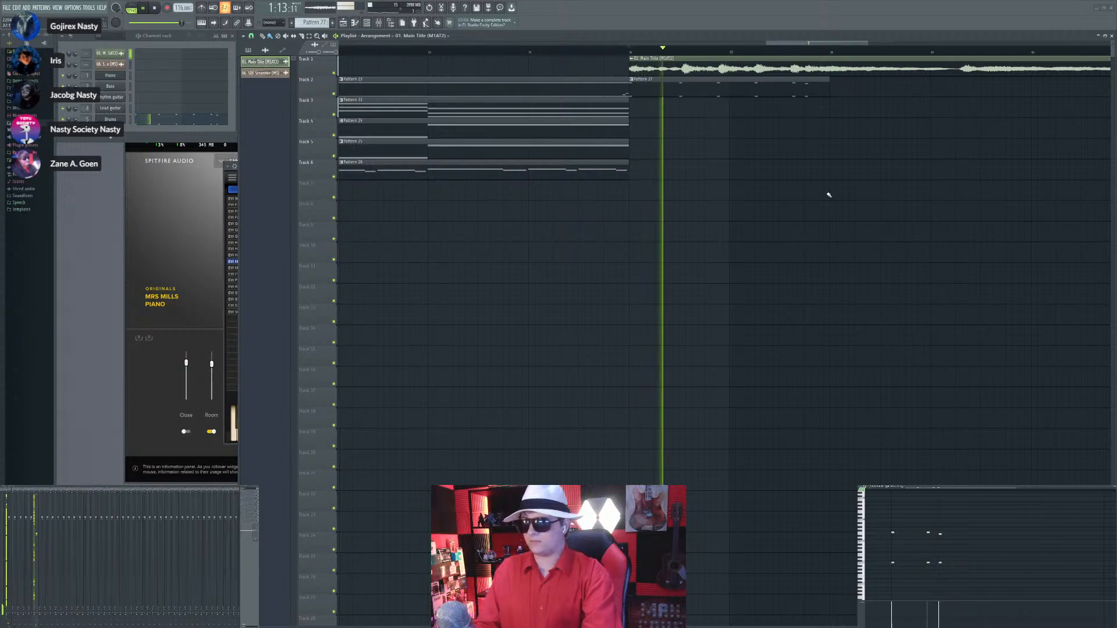
pyautogui.scroll(2, 829, 195)
pyautogui.scroll(-3, 960, 199)
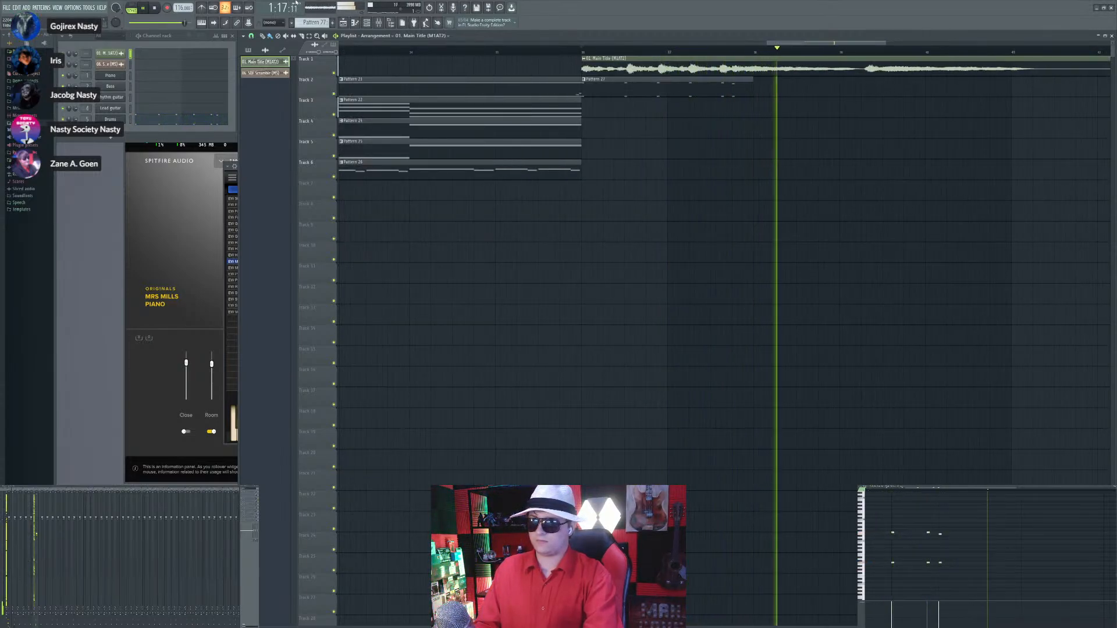
# Step: Create Pattern 28, place it on Track 3 directly after Pattern 22, and bring up Pattern 22's piano part
pyautogui.click(319, 22)
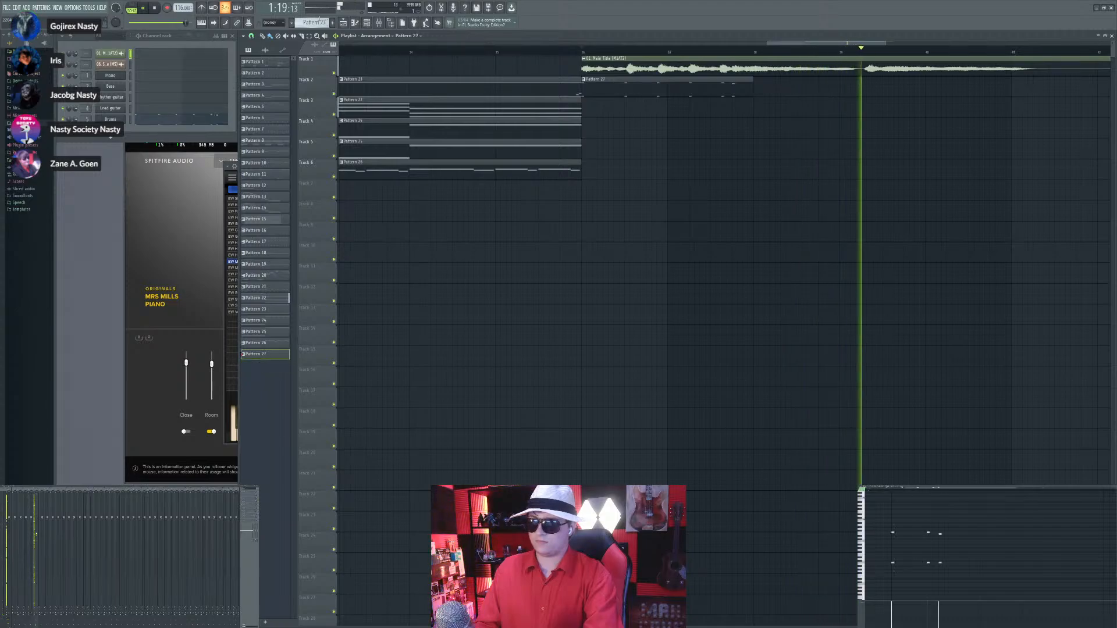
pyautogui.scroll(1, 319, 21)
pyautogui.click(585, 110)
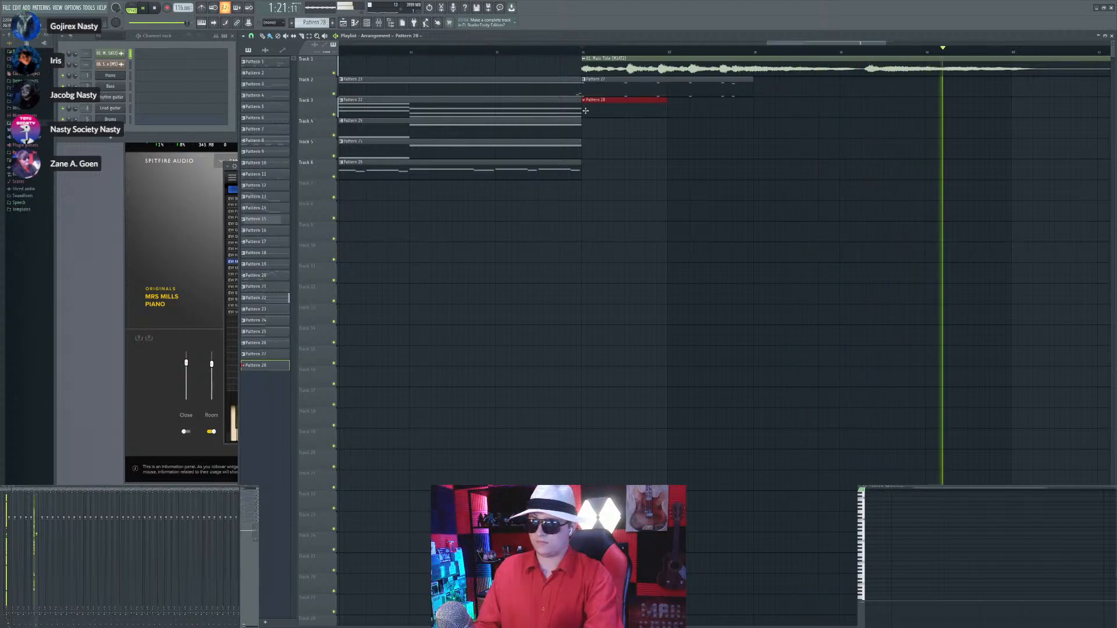
pyautogui.click(570, 111)
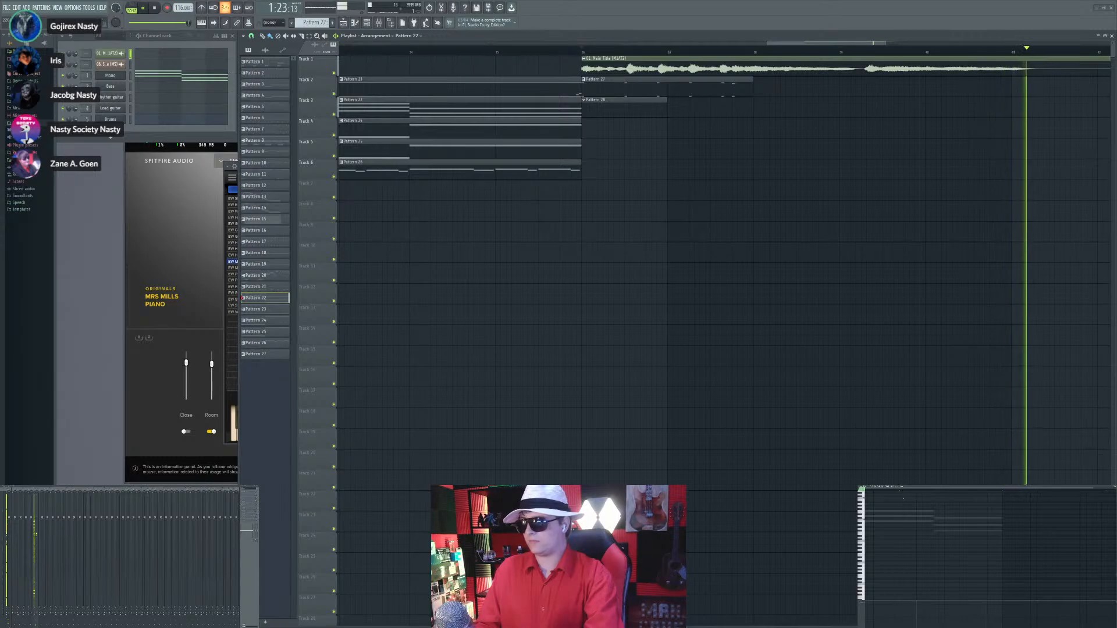
pyautogui.press('space')
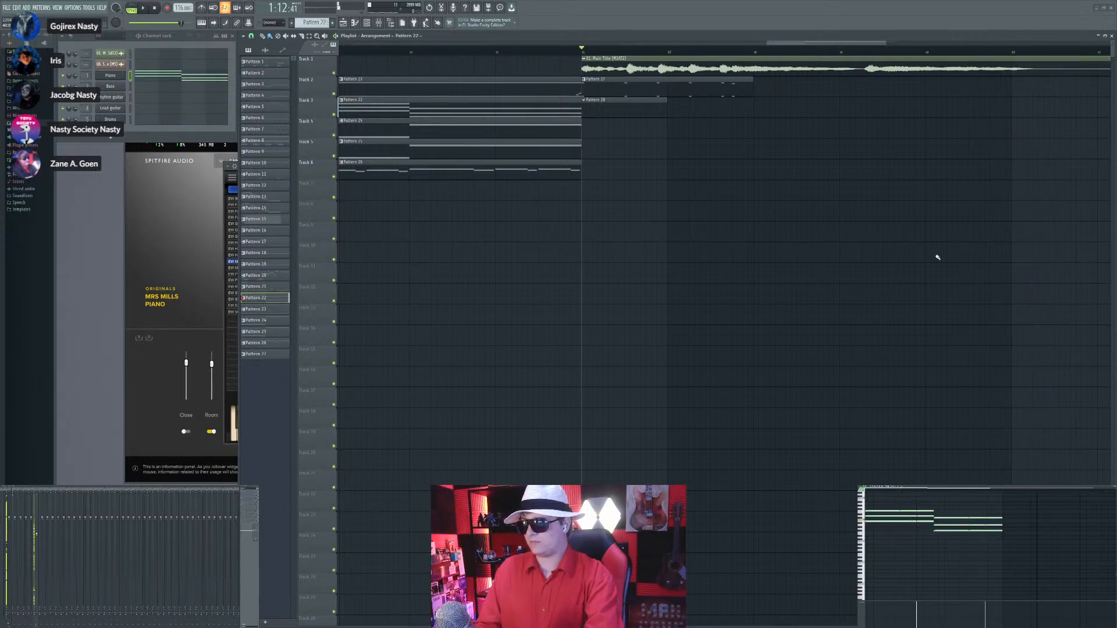
# Step: Enter repeated short piano chords through Pattern 28 and play them with the reference track
pyautogui.click(601, 110)
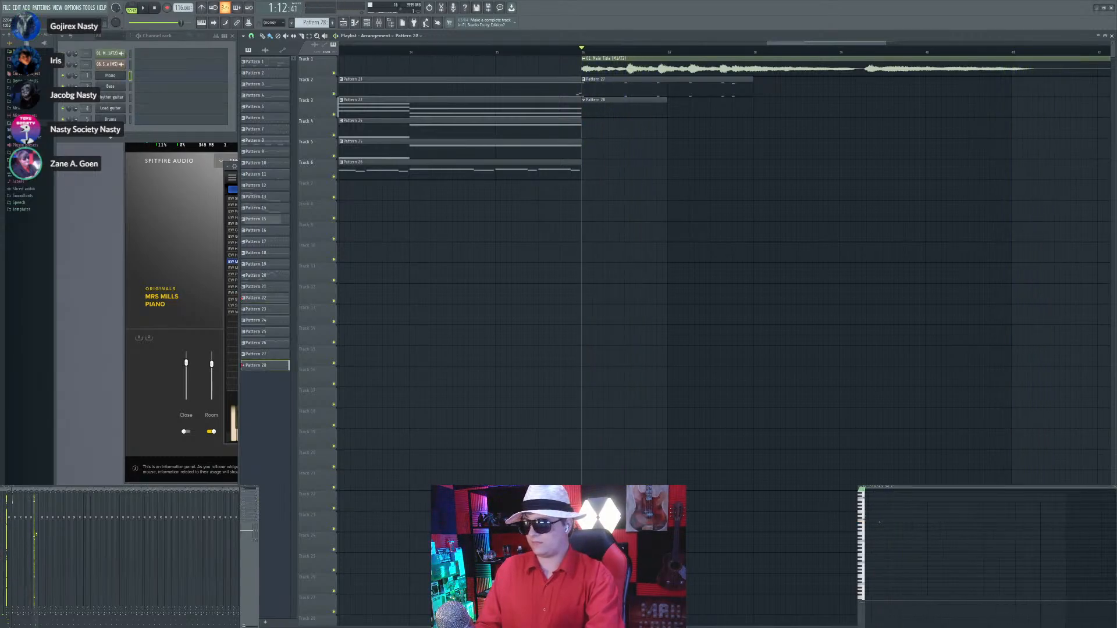
pyautogui.press('space')
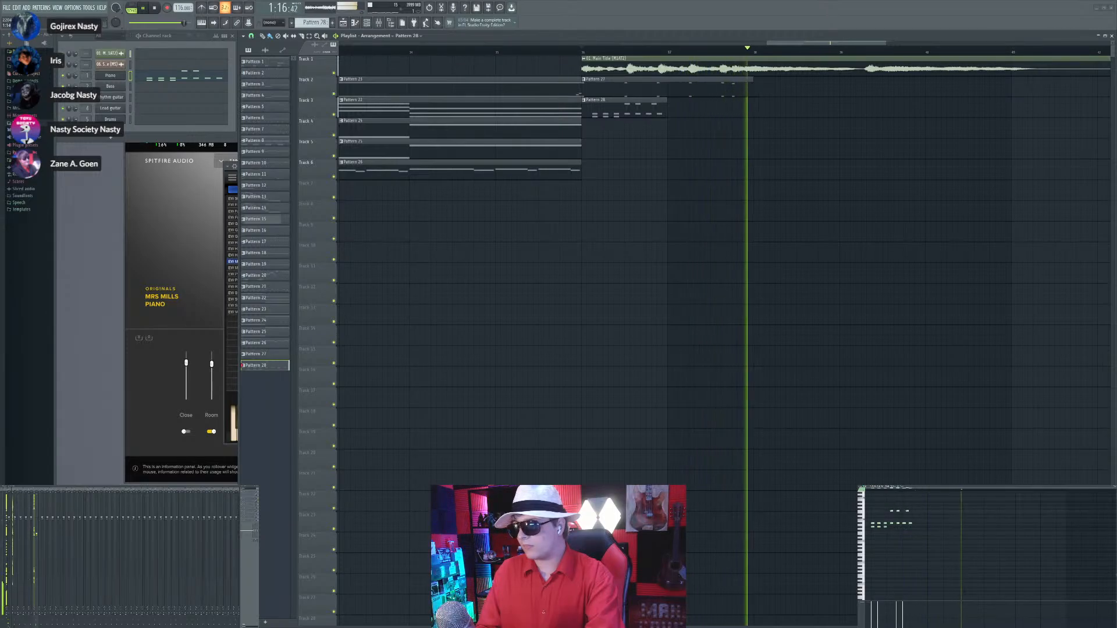
pyautogui.moveTo(907, 511); pyautogui.dragTo(904, 511)
pyautogui.click(910, 511)
pyautogui.press('space')
pyautogui.press('space')
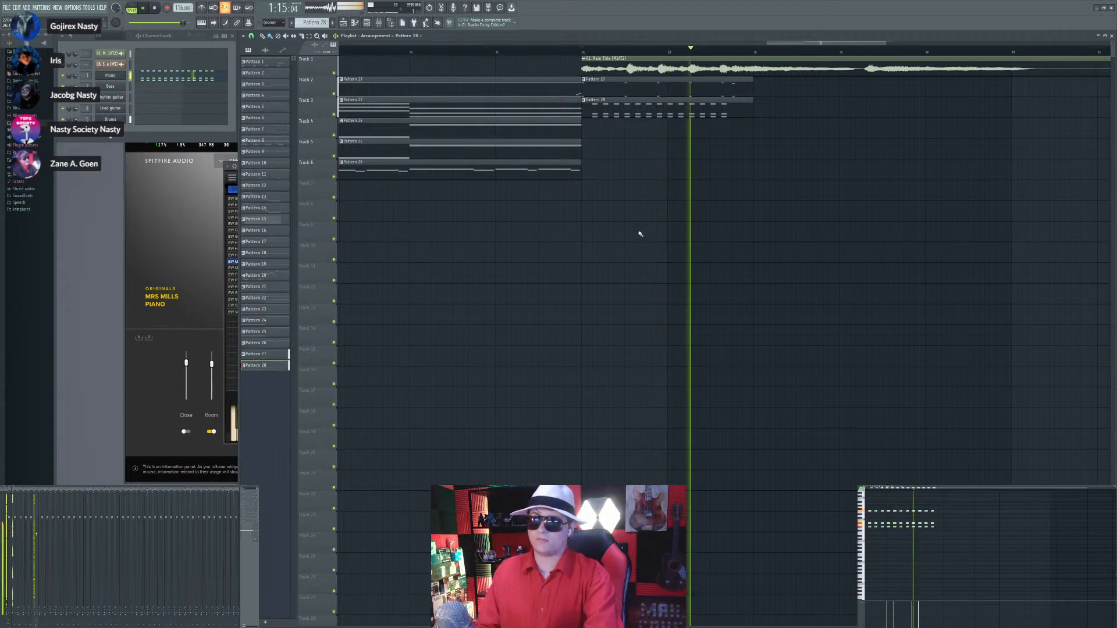
# Step: Create Pattern 29, place it on Track 4 directly after Pattern 24, and bring up Pattern 24's rhythm guitar part
pyautogui.press('F4')
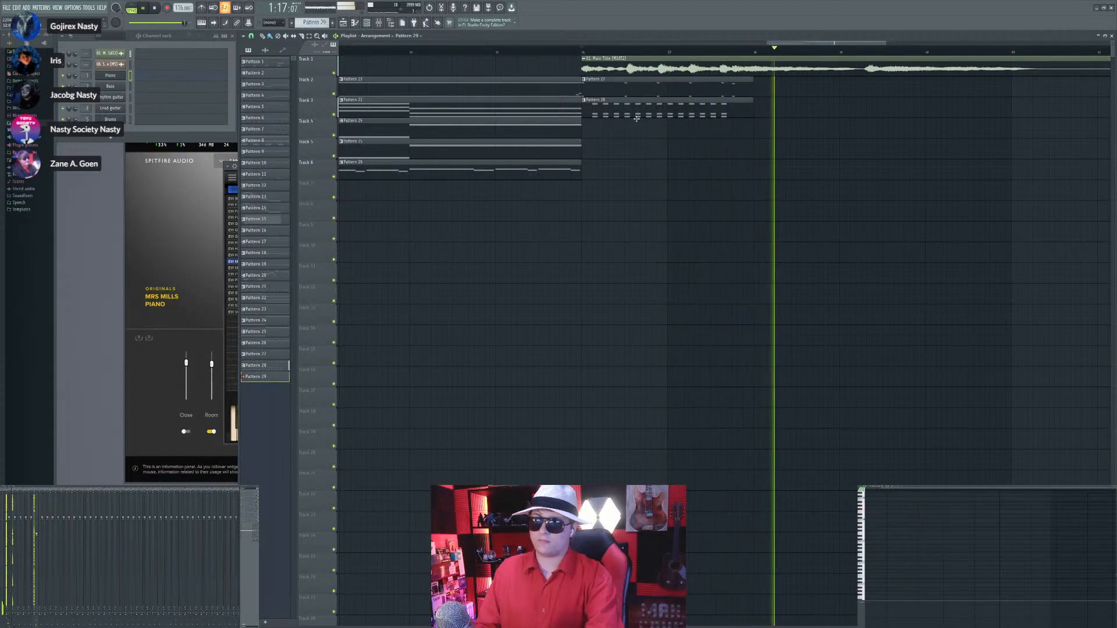
pyautogui.click(586, 129)
pyautogui.click(548, 127)
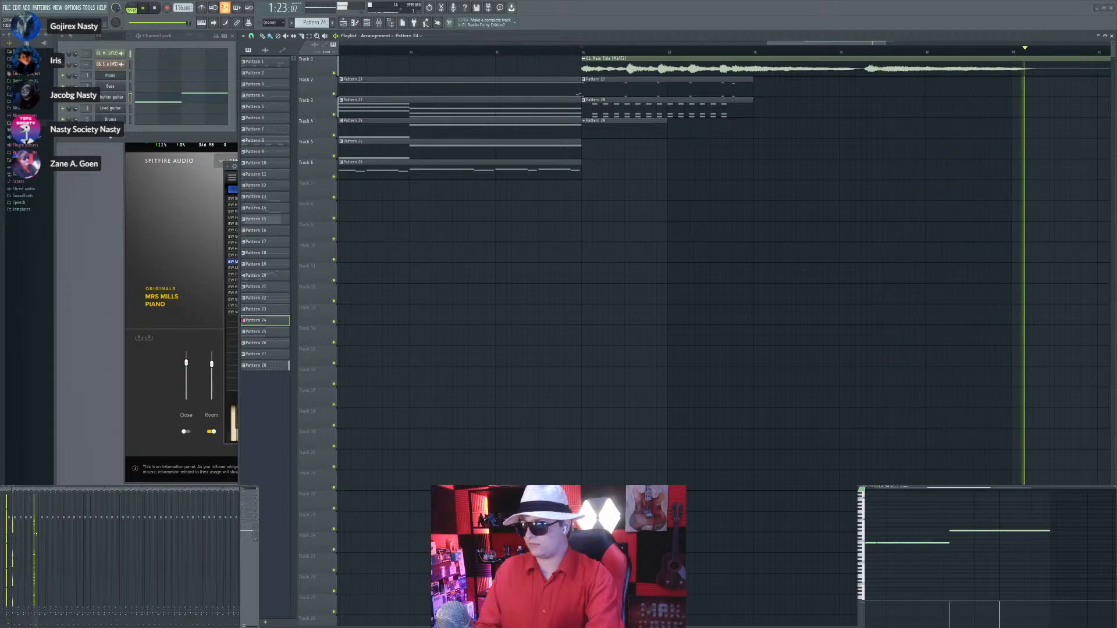
pyautogui.press('space')
# Step: Enter a short note followed by a long sustained rhythm guitar note in Pattern 29, checking them in playback
pyautogui.doubleClick(629, 137)
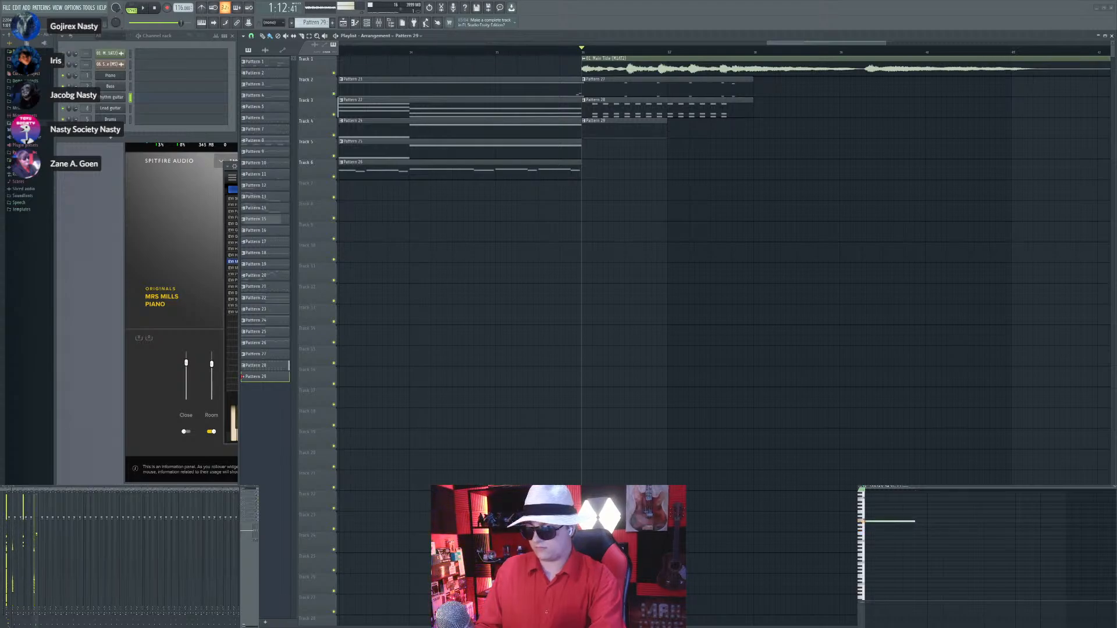
pyautogui.press('space')
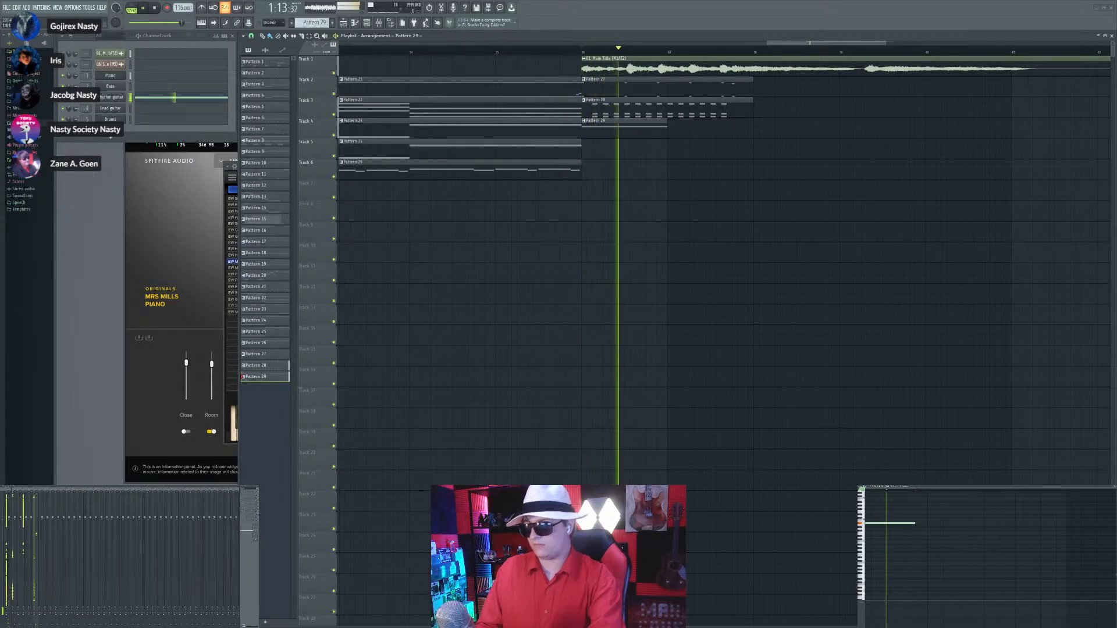
pyautogui.press('space')
pyautogui.press('space')
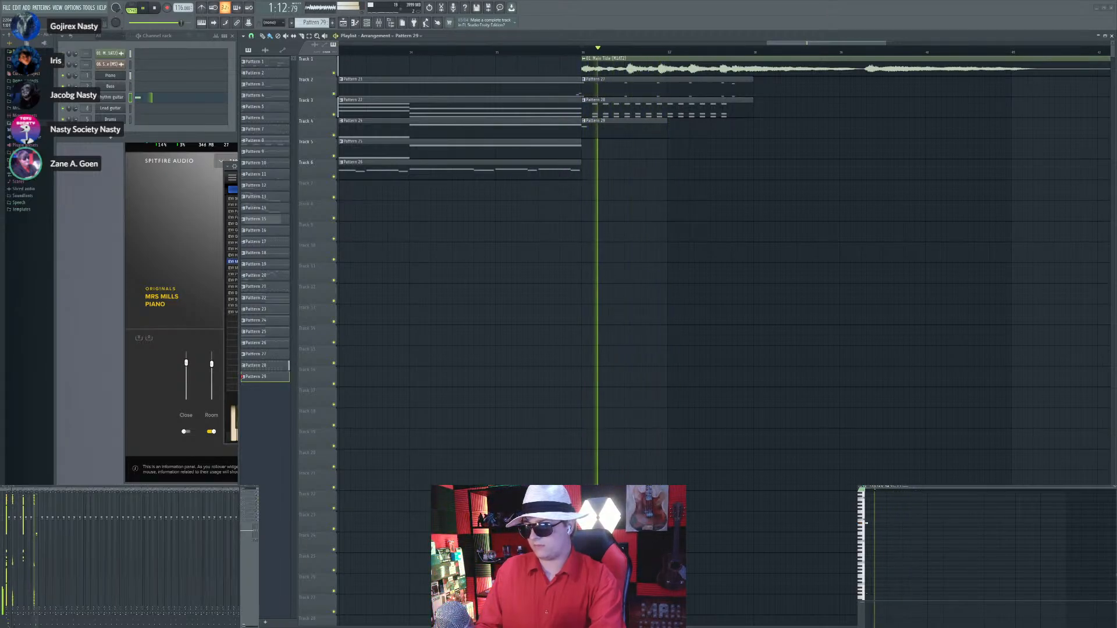
pyautogui.press('space')
pyautogui.press('space')
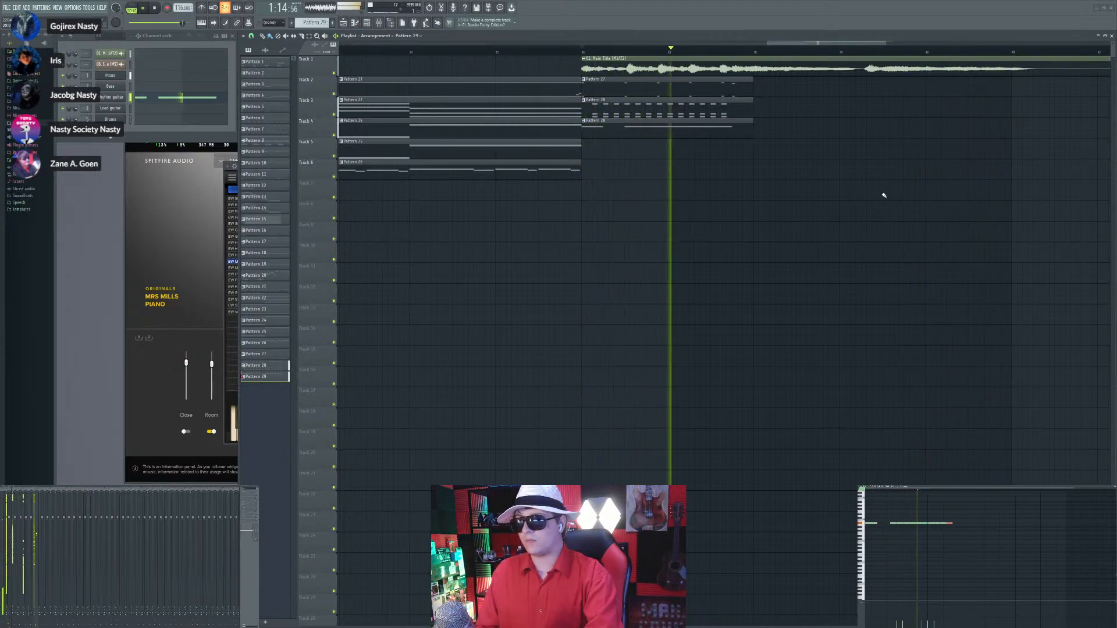
# Step: Create Pattern 30 and place it on Track 5 directly after Pattern 25
pyautogui.scroll(2, 727, 210)
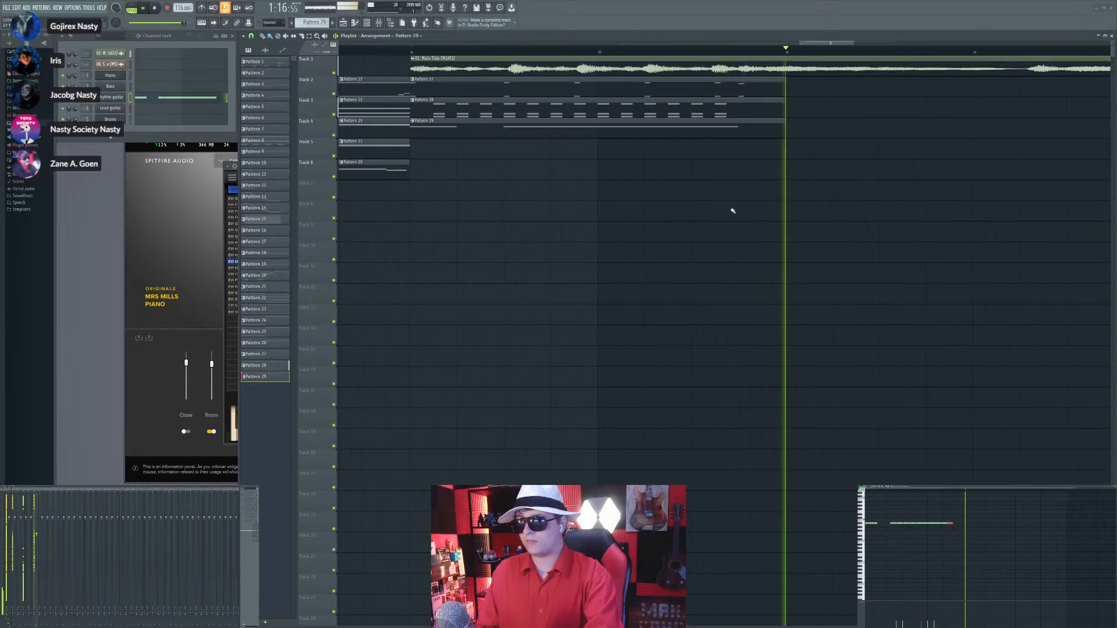
pyautogui.scroll(2, 733, 211)
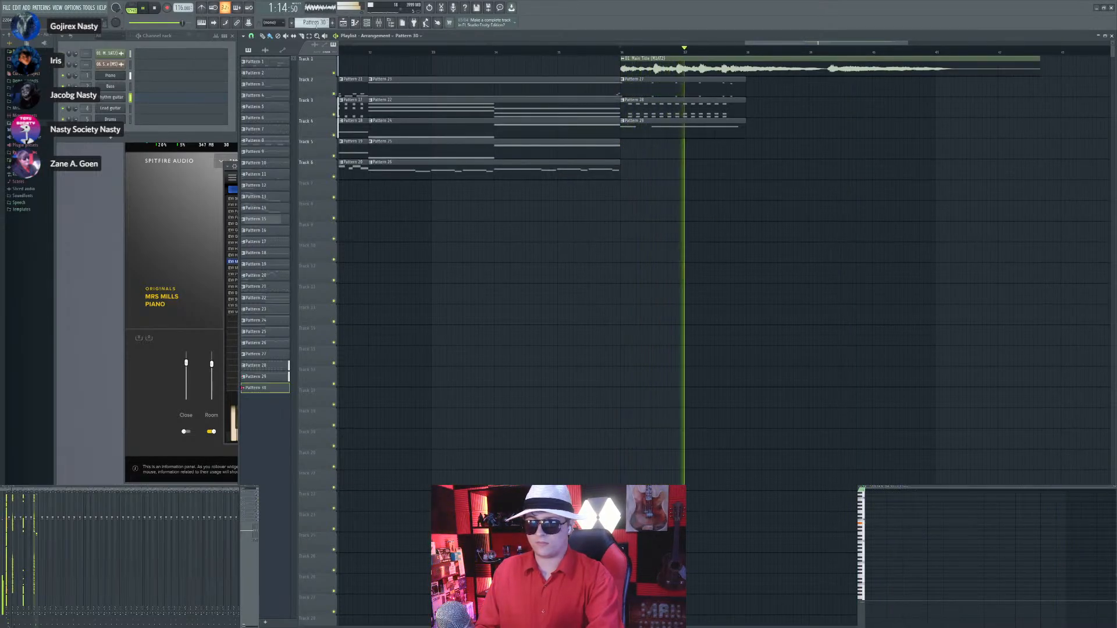
pyautogui.click(626, 145)
# Step: Try to copy all rhythm guitar notes from Pattern 29 into Pattern 30, and undo the paste
pyautogui.click(634, 129)
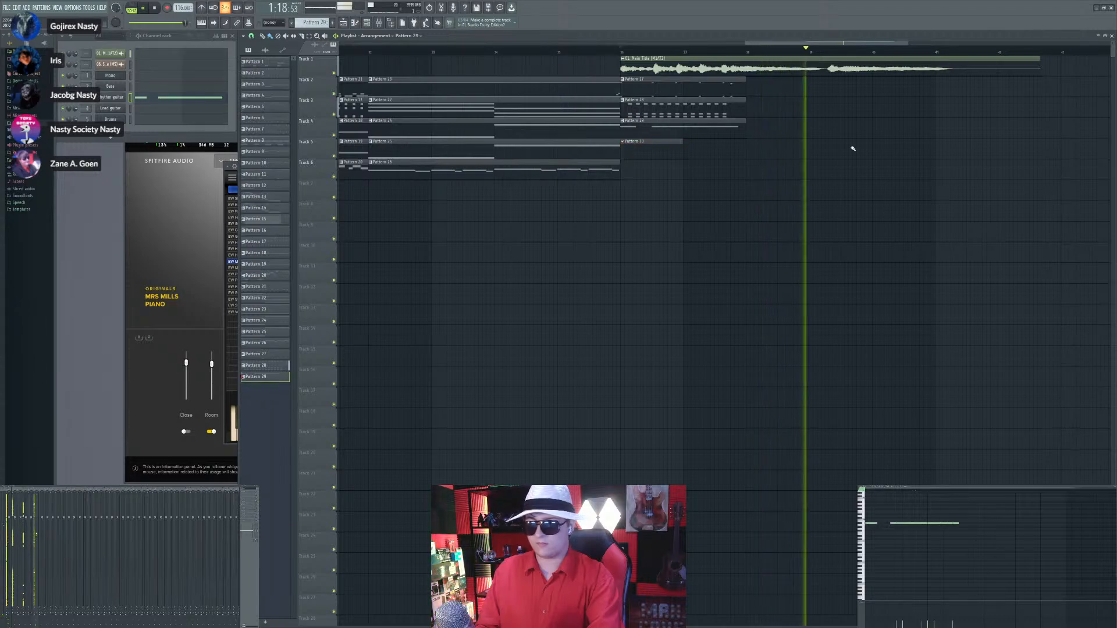
pyautogui.hotkey('ctrl', 'a')
pyautogui.click(664, 150)
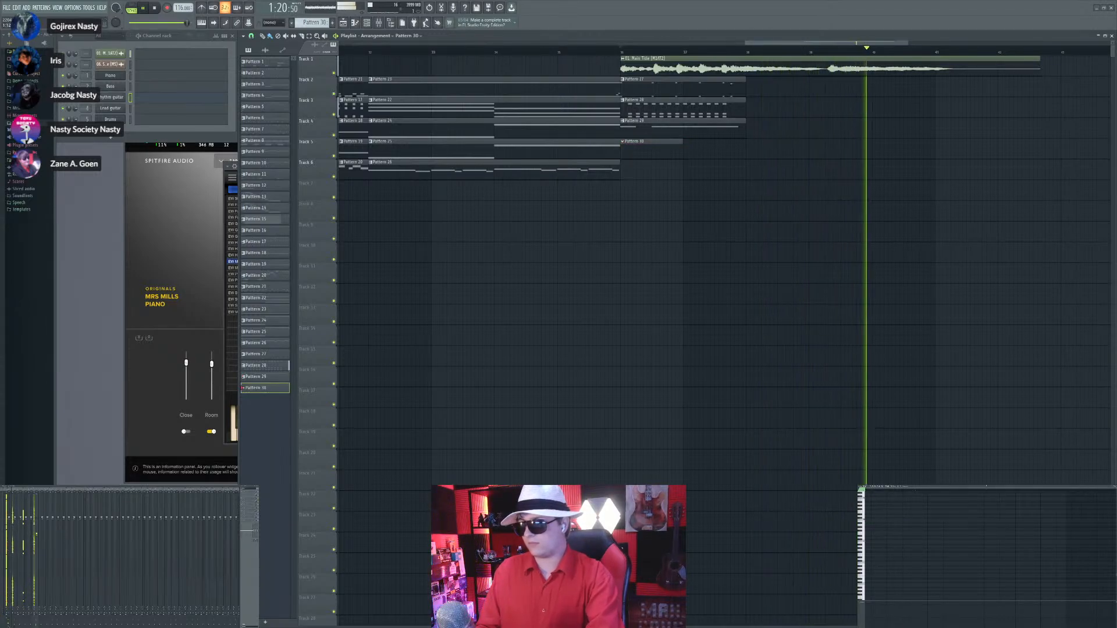
pyautogui.hotkey('ctrl', 'v')
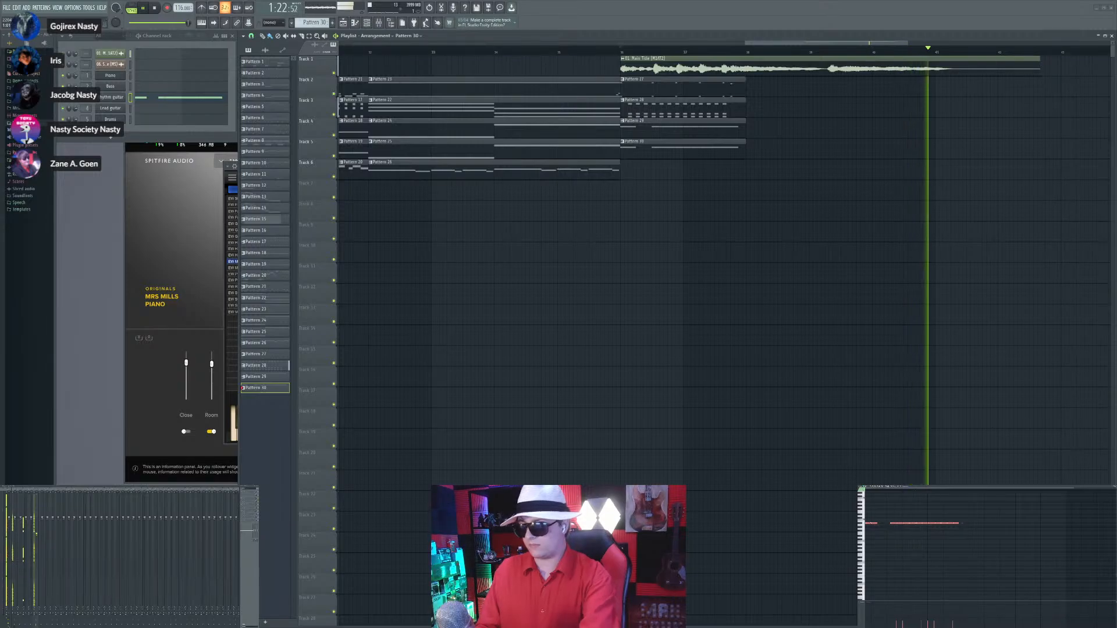
pyautogui.hotkey('ctrl', 'z')
# Step: Using Pattern 25's bass channel, enter a short note and a long sustained note in Pattern 30 and play them
pyautogui.click(553, 145)
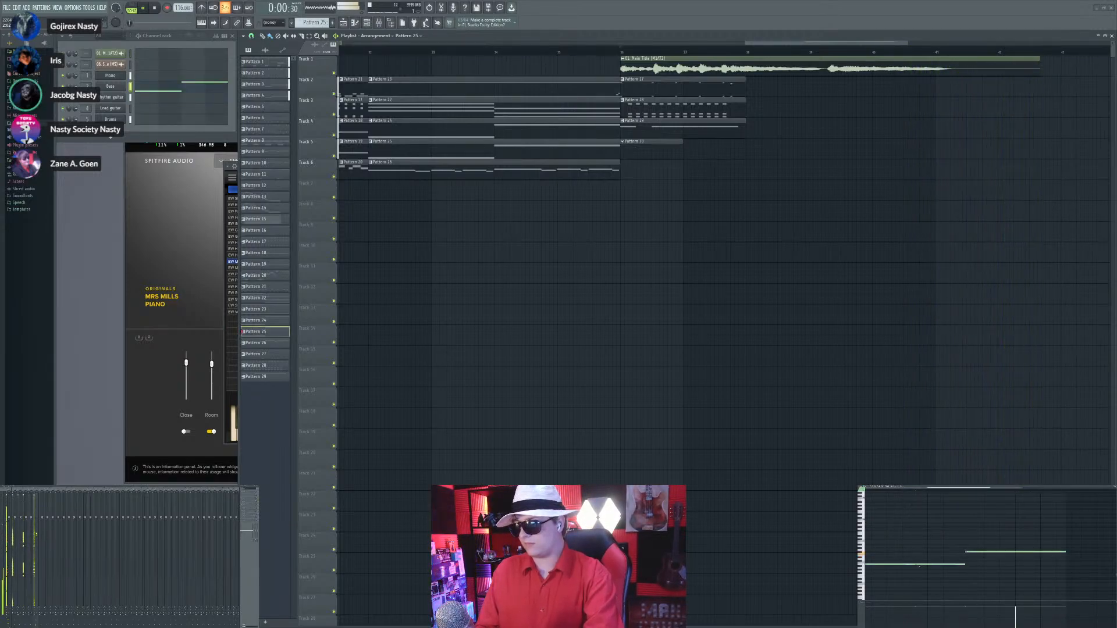
pyautogui.click(654, 152)
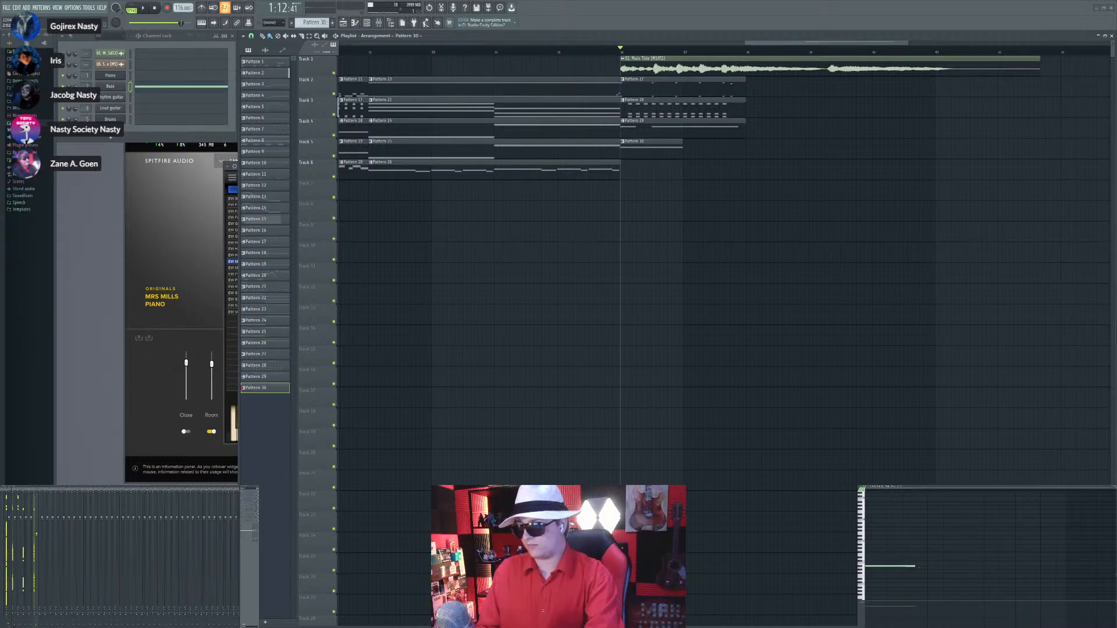
pyautogui.press('space')
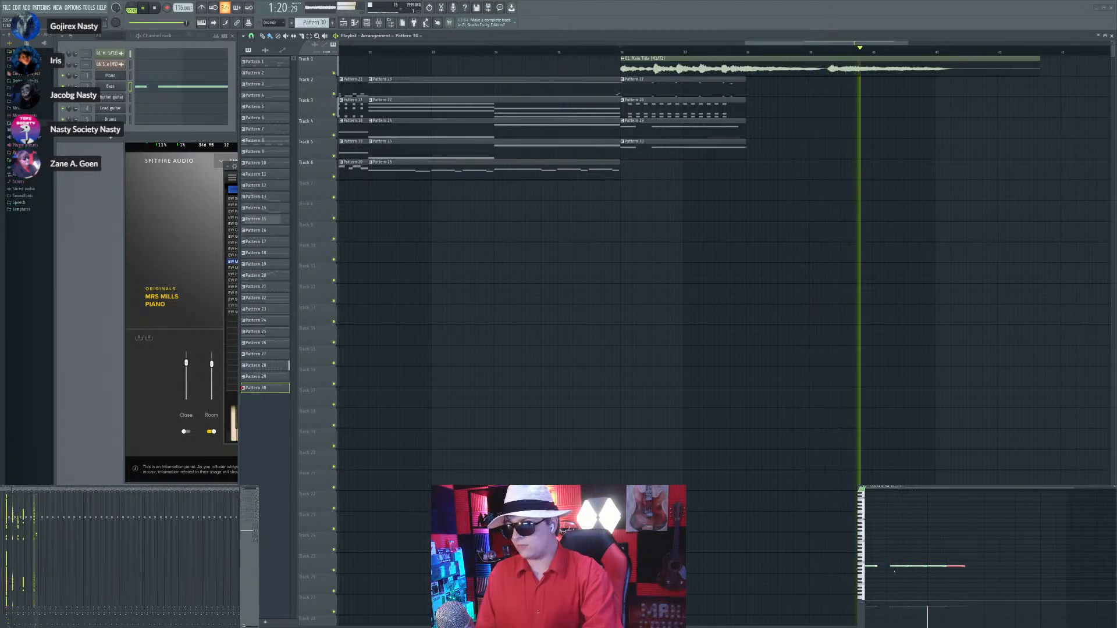
# Step: Undo the extra short bass note beyond the long one in Pattern 30 and play the section again
pyautogui.scroll(3, 752, 199)
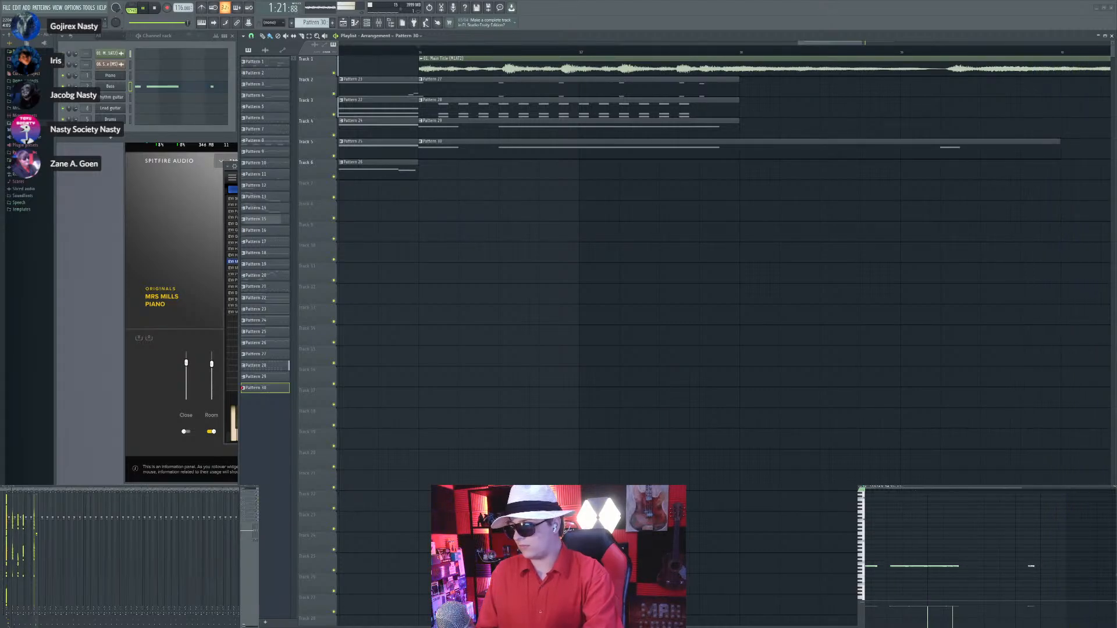
pyautogui.hotkey('ctrl', 'z')
pyautogui.press('space')
pyautogui.press('space')
pyautogui.scroll(-3, 720, 256)
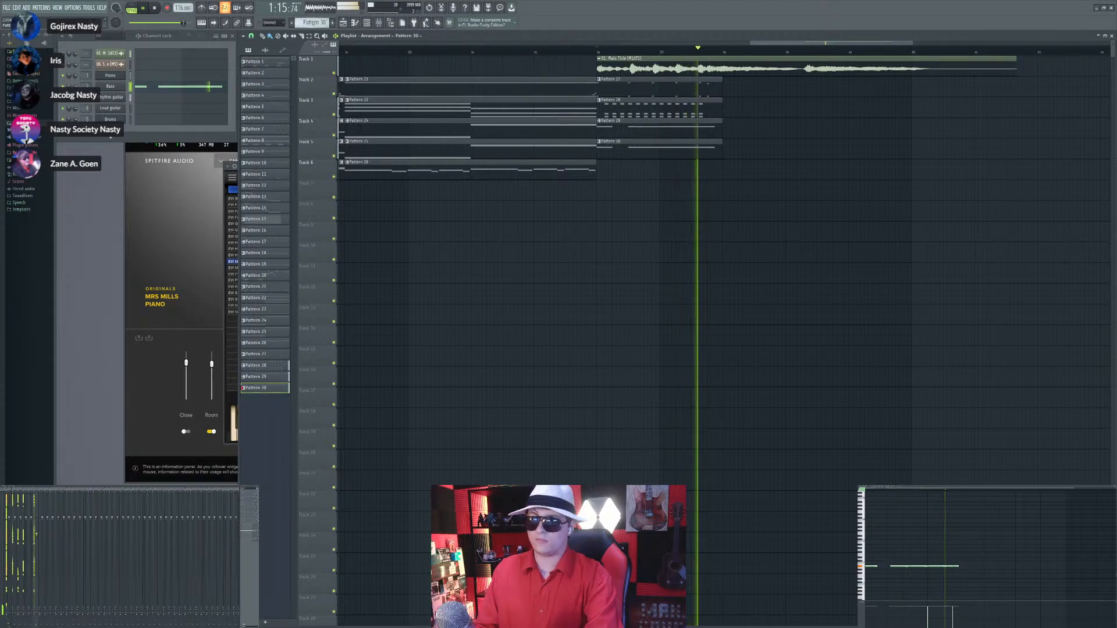
pyautogui.click(333, 22)
pyautogui.scroll(3, 641, 198)
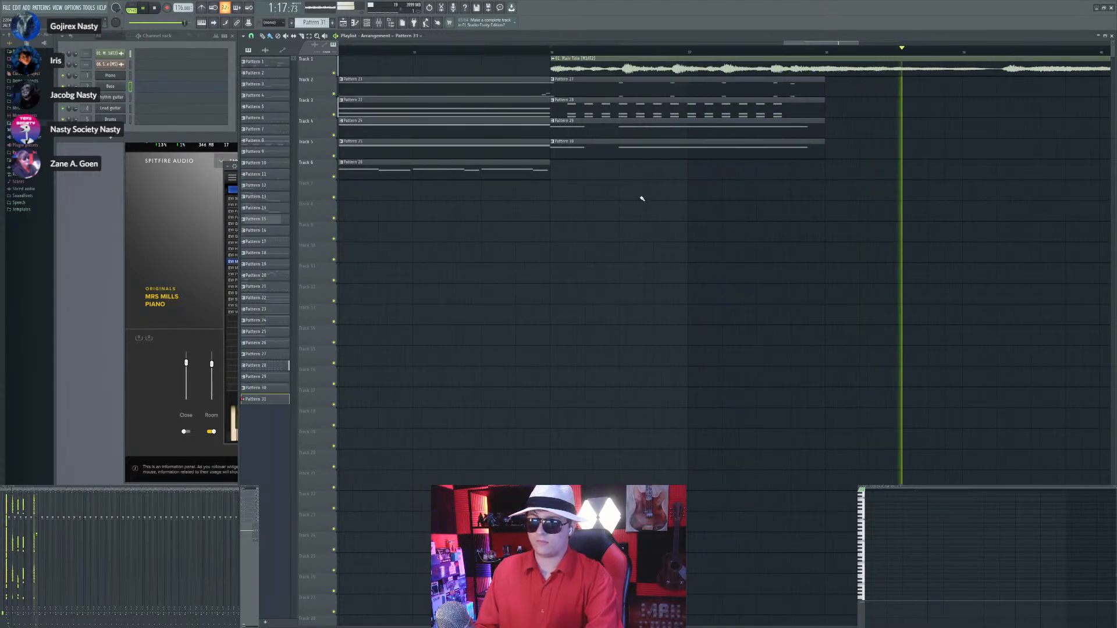
pyautogui.click(793, 112)
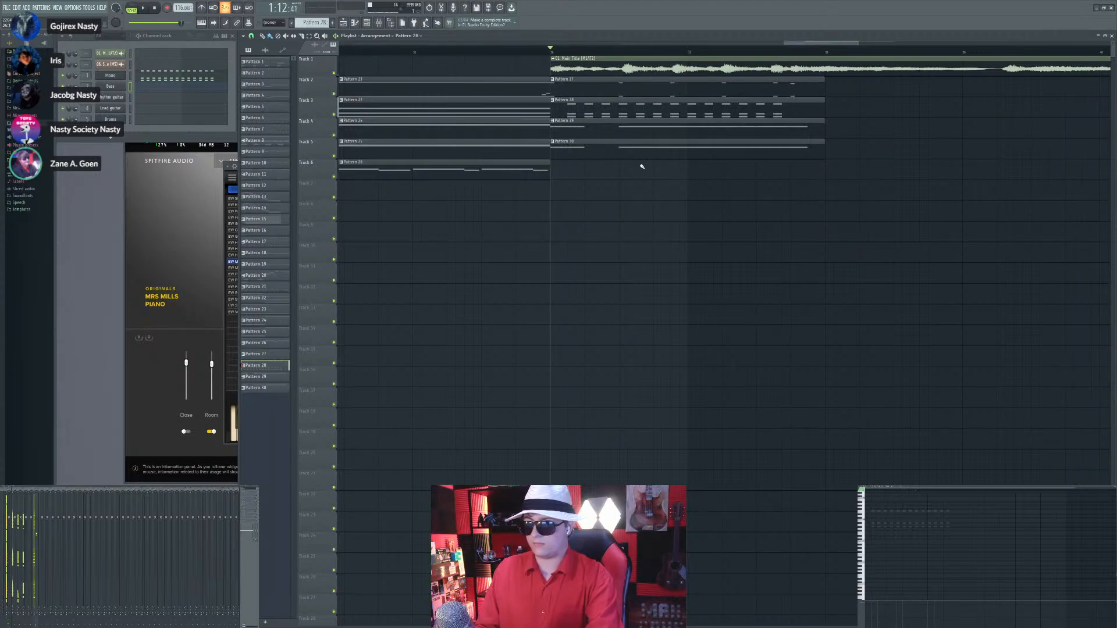
# Step: Play the new section from the start of Pattern 27, stop, and mute the reference track on Track 1
pyautogui.press('space')
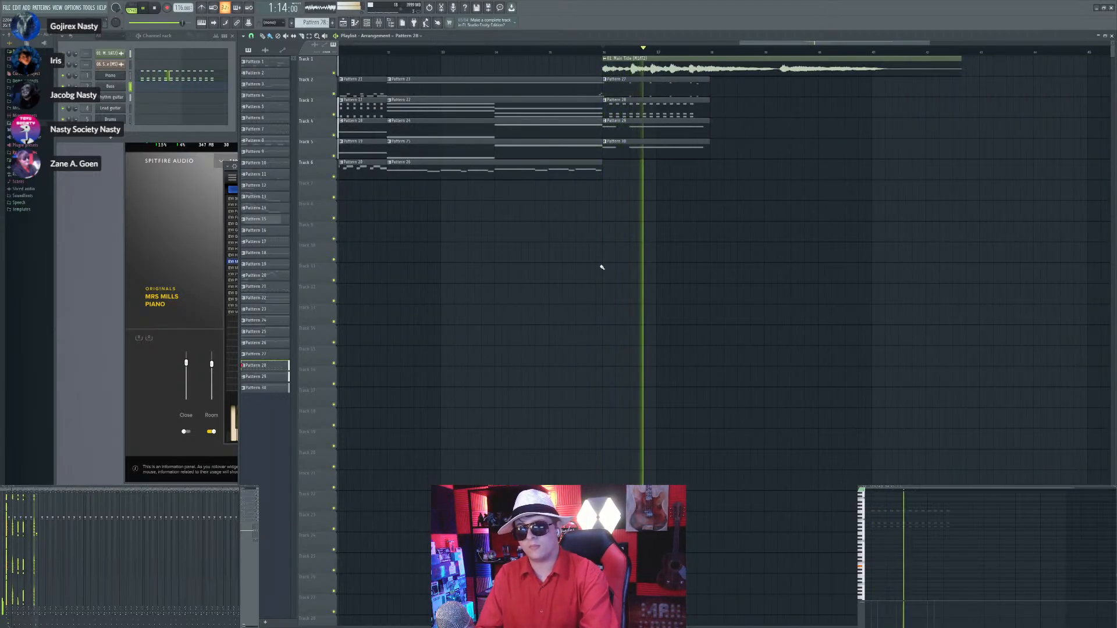
pyautogui.scroll(2, 602, 267)
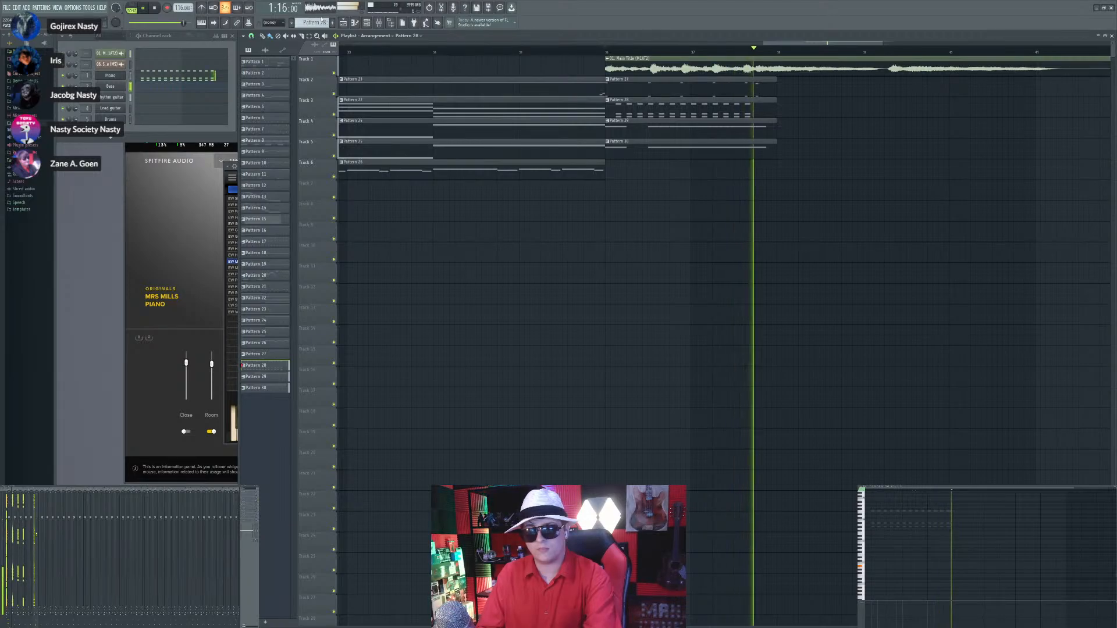
pyautogui.scroll(-2, 648, 212)
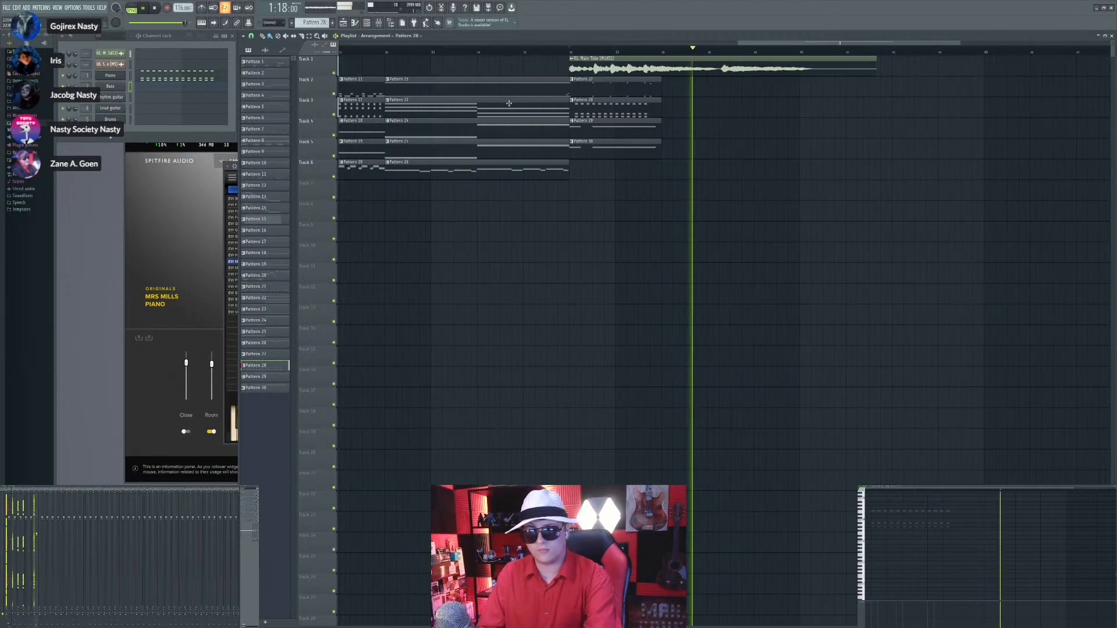
pyautogui.press('space')
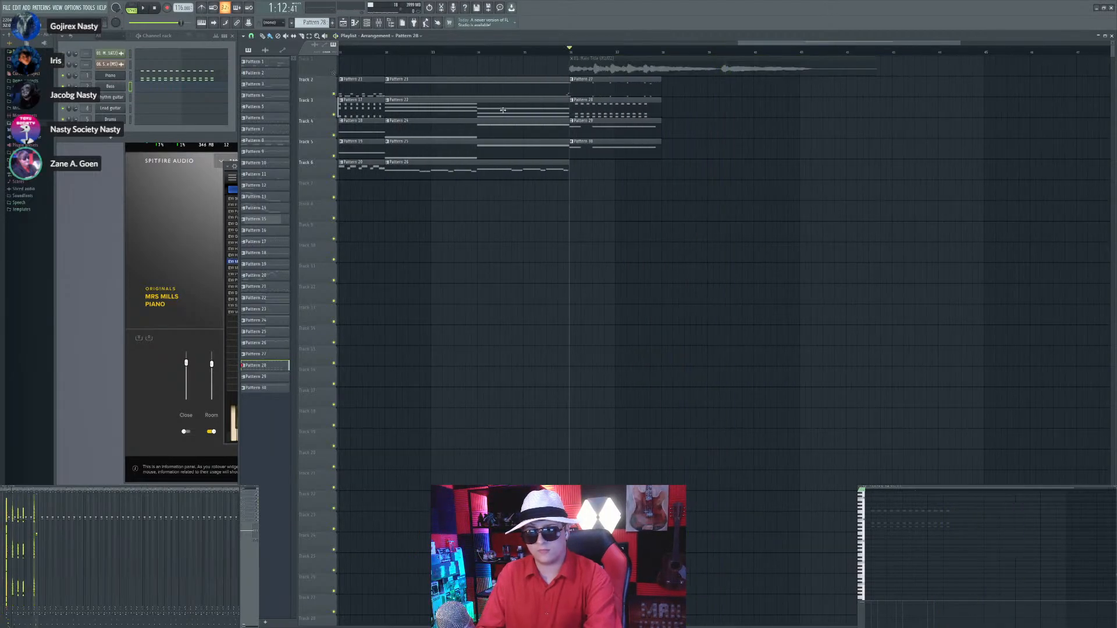
pyautogui.scroll(-4, 832, 171)
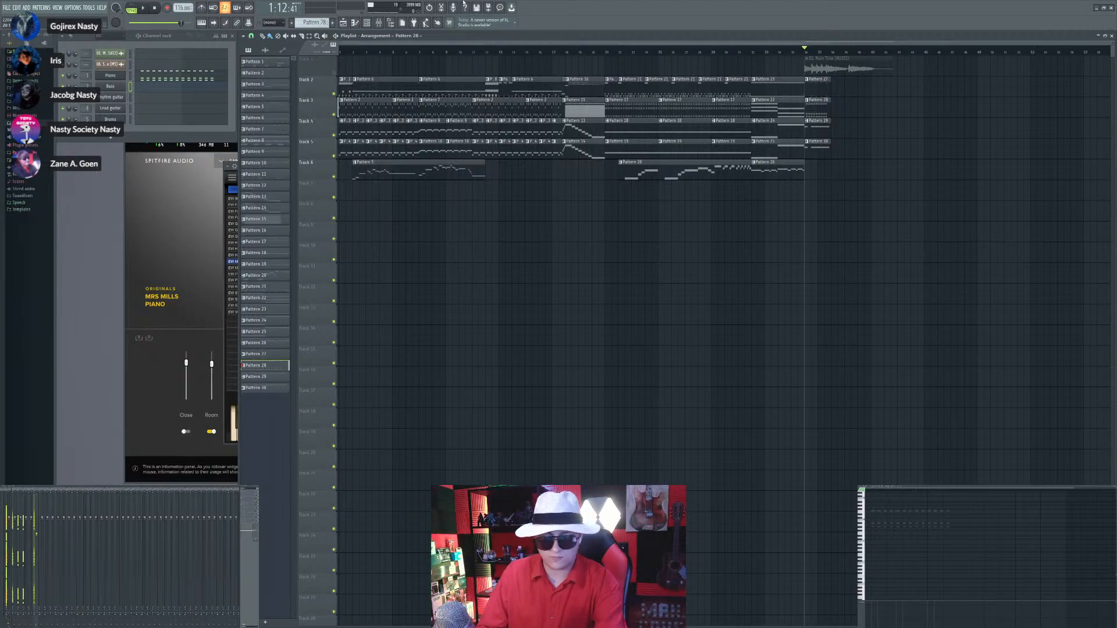
# Step: Play Patterns 27 to 30 from the start of the section with the reference track muted, stop, and replay them
pyautogui.press('space')
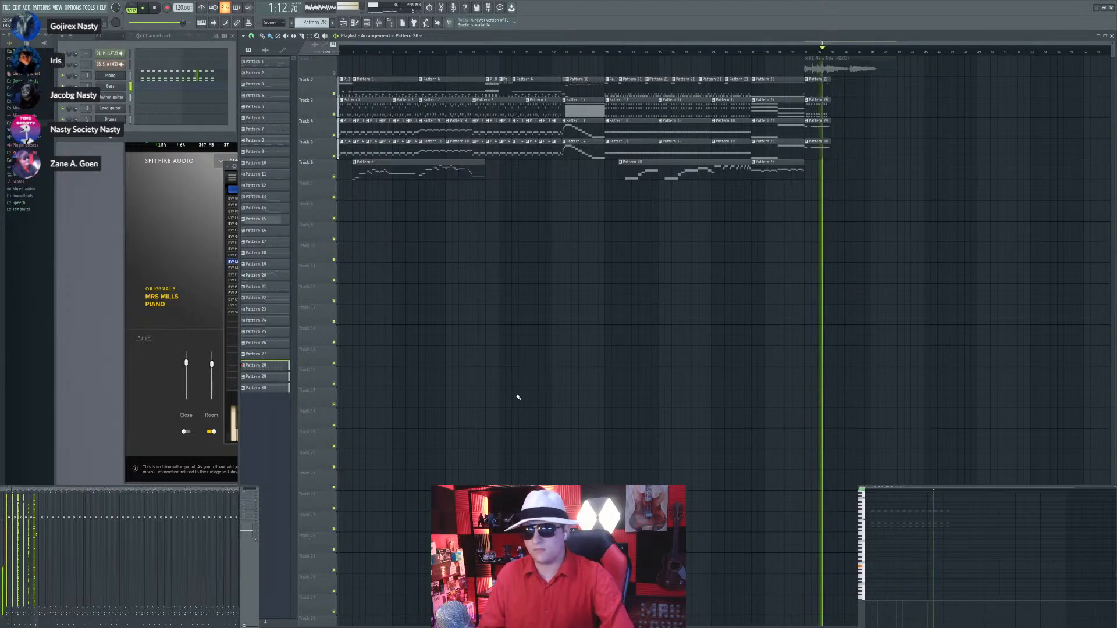
pyautogui.press('space')
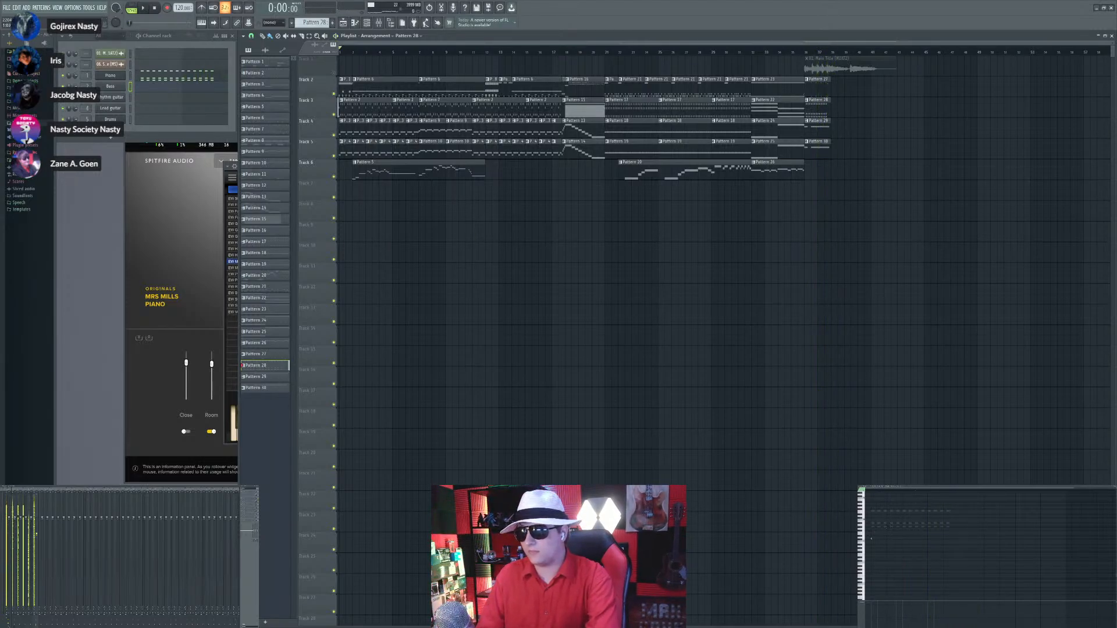
pyautogui.scroll(5, 806, 275)
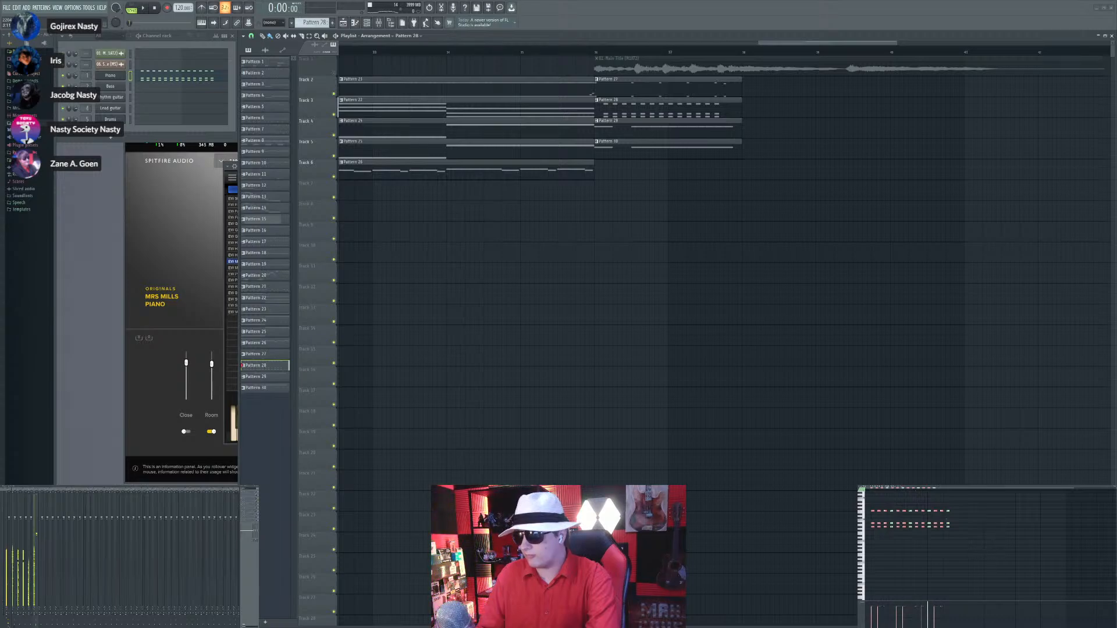
pyautogui.click(610, 55)
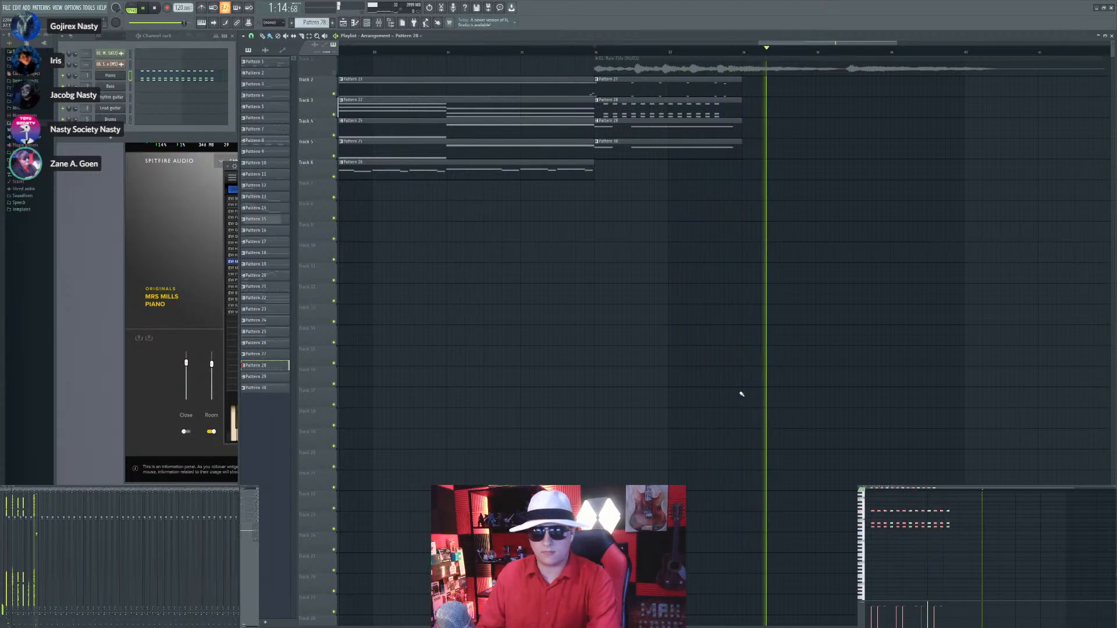
pyautogui.press('space')
# Step: Examine the arrangement from Patterns 27 to 30 back to the opening patterns and return the playhead to the song's start
pyautogui.scroll(-5, 790, 344)
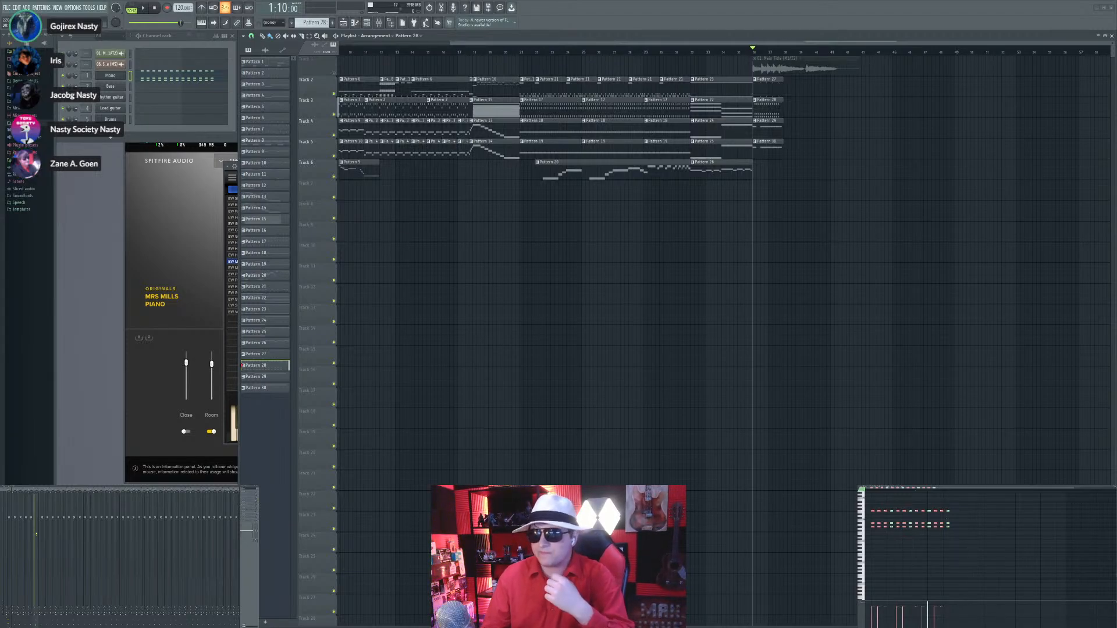
pyautogui.scroll(2, 814, 231)
pyautogui.scroll(1, 813, 230)
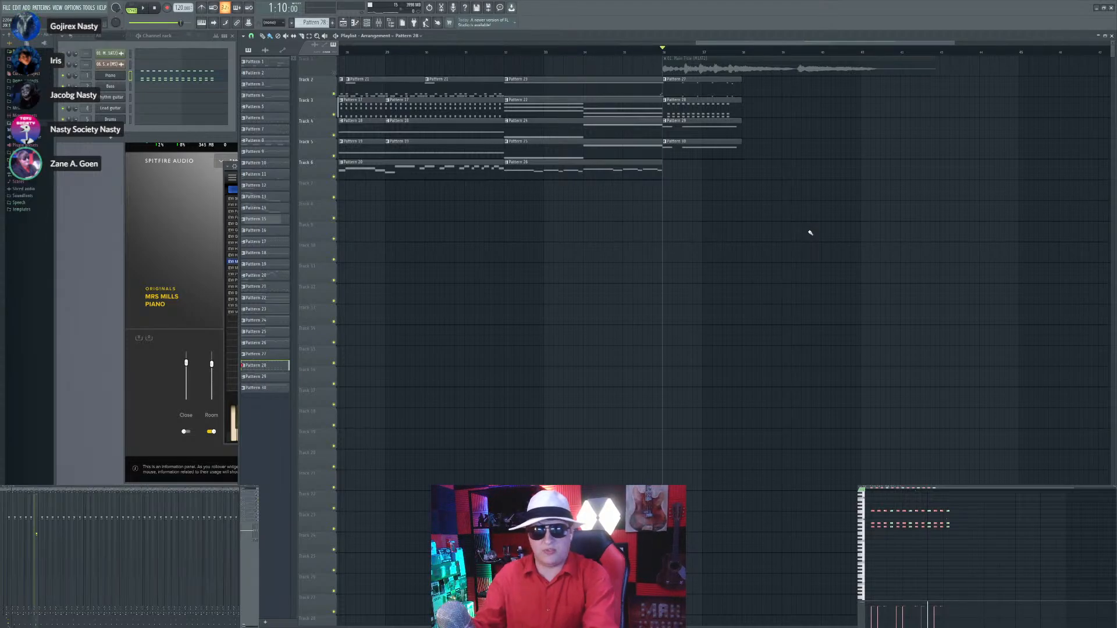
pyautogui.scroll(2, 770, 251)
pyautogui.scroll(-1, 773, 255)
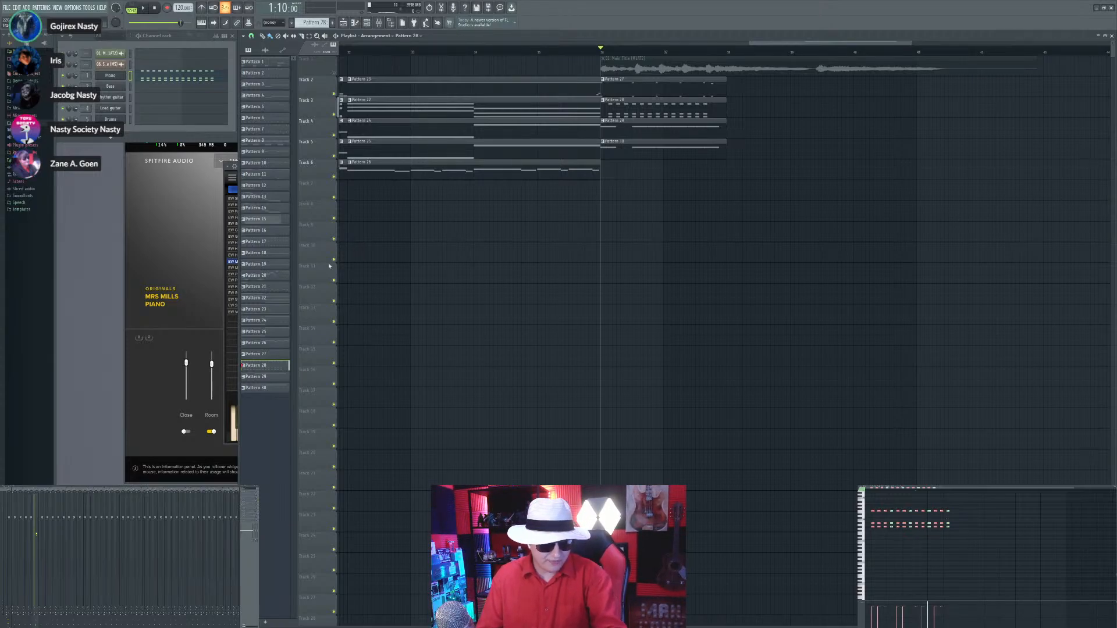
pyautogui.scroll(-2, 601, 212)
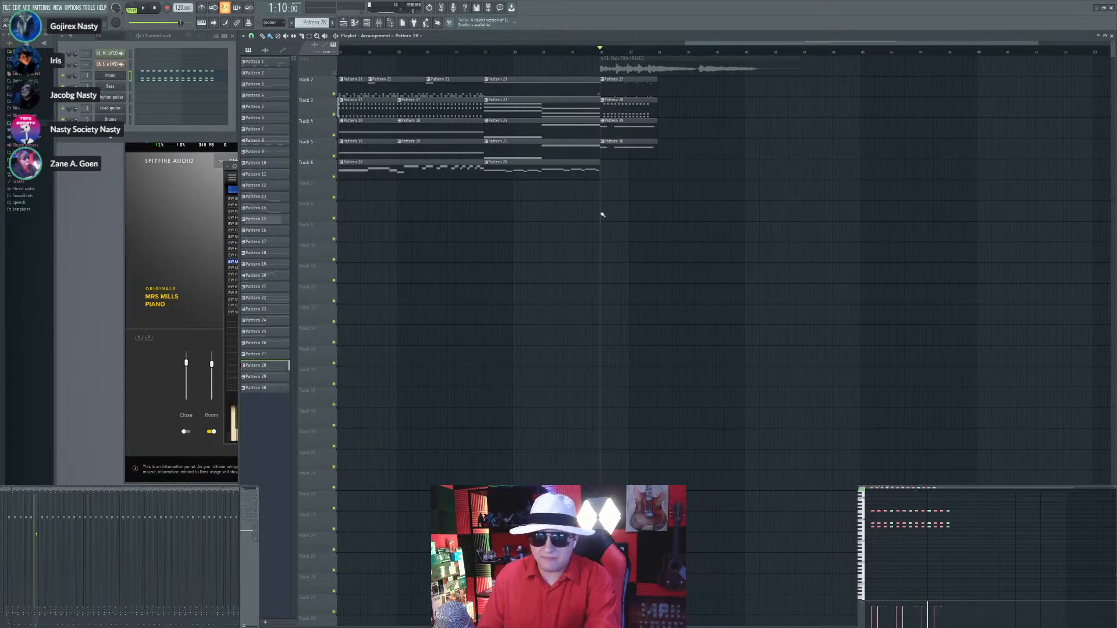
pyautogui.scroll(2, 658, 212)
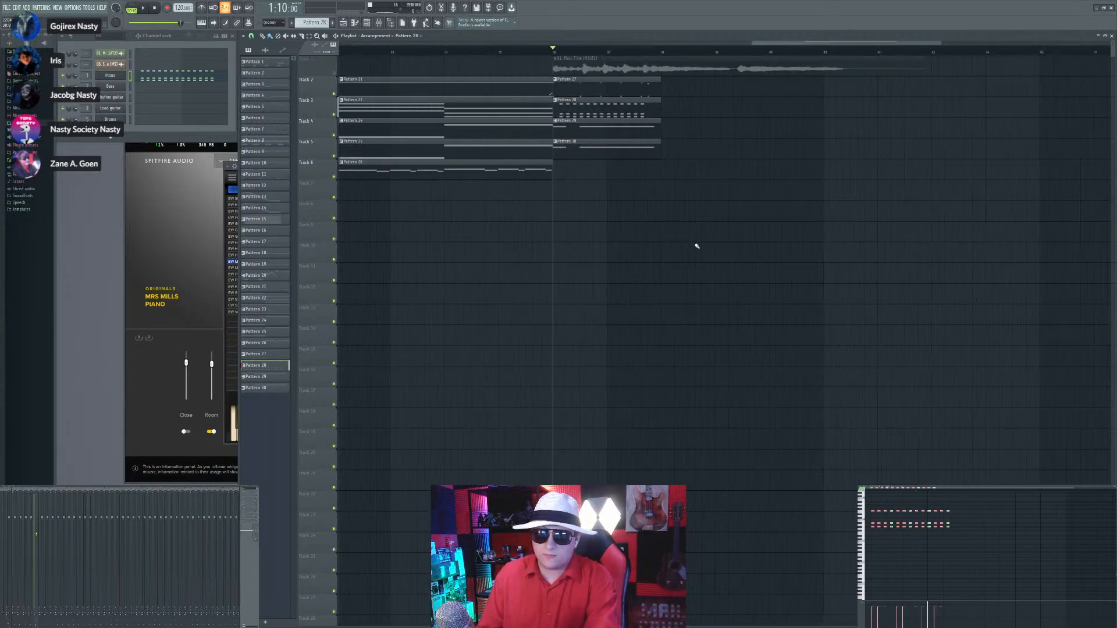
pyautogui.scroll(-3, 757, 252)
pyautogui.scroll(3, 467, 322)
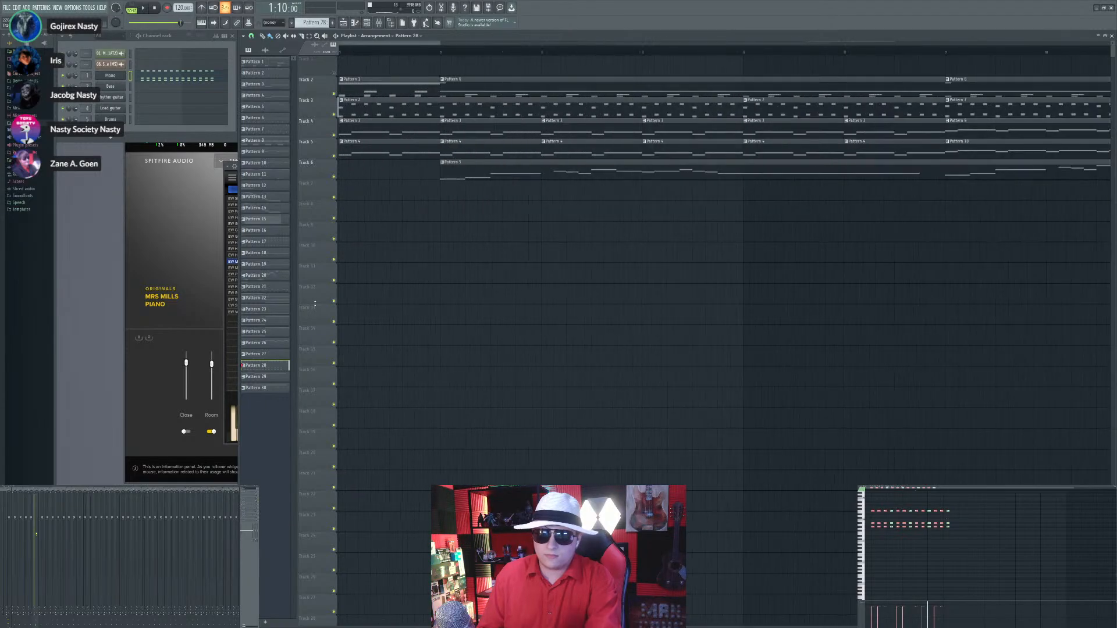
pyautogui.moveTo(355, 52); pyautogui.dragTo(337, 52)
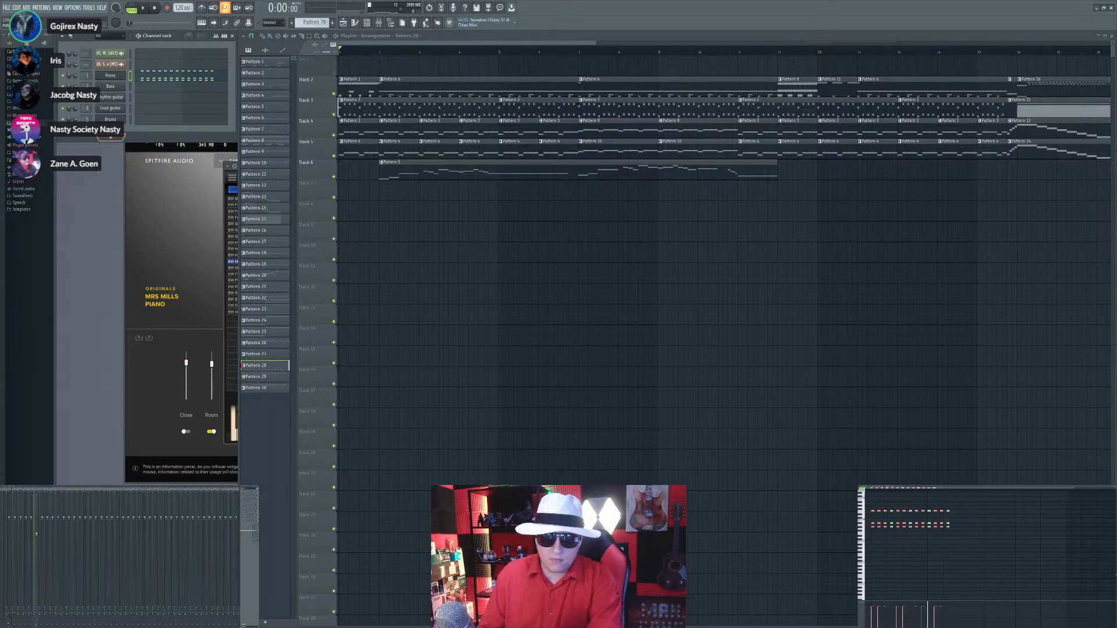
# Step: Add a BBC Symphony Orchestra channel for Violins 1 and clone it twice, naming the copies Violins 2 and Violas
pyautogui.click(110, 137)
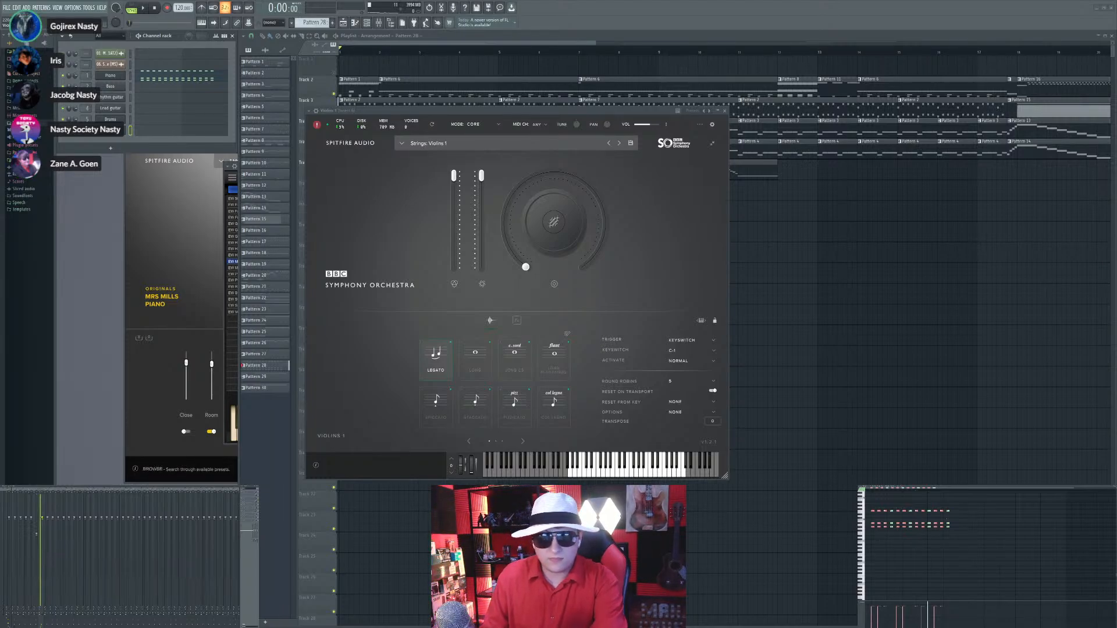
pyautogui.click(140, 188)
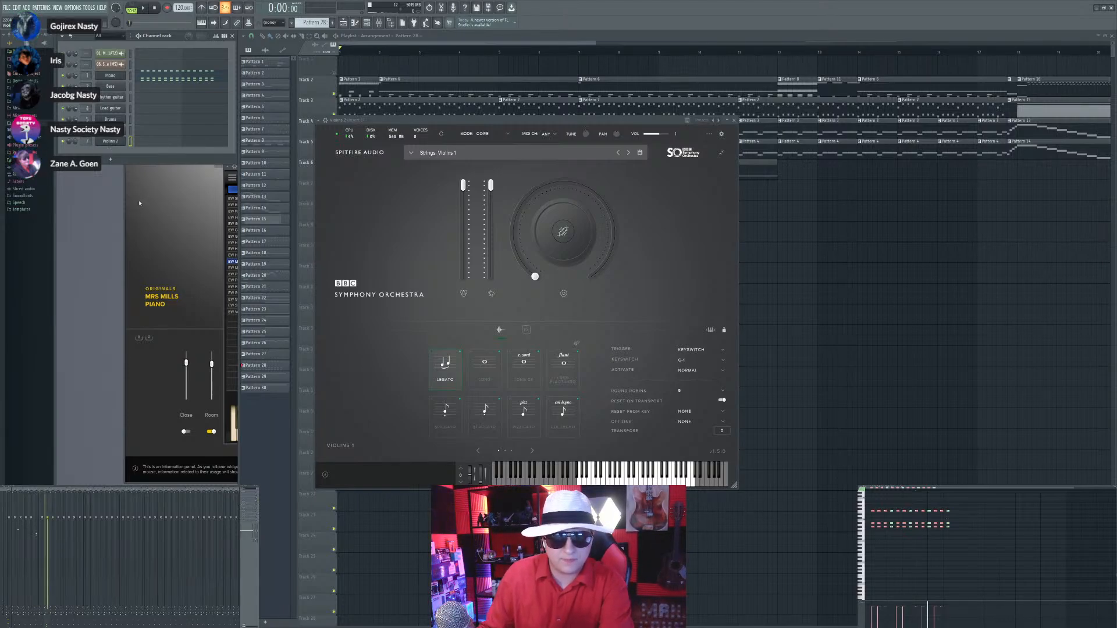
pyautogui.hotkey('alt', 'c')
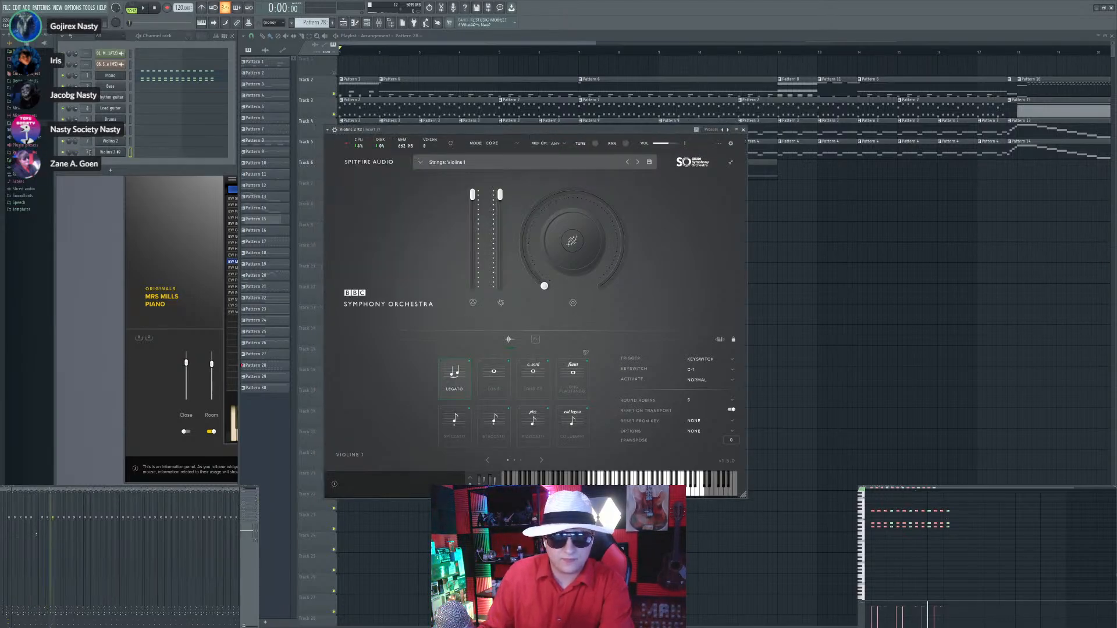
pyautogui.moveTo(90, 152); pyautogui.dragTo(89, 148)
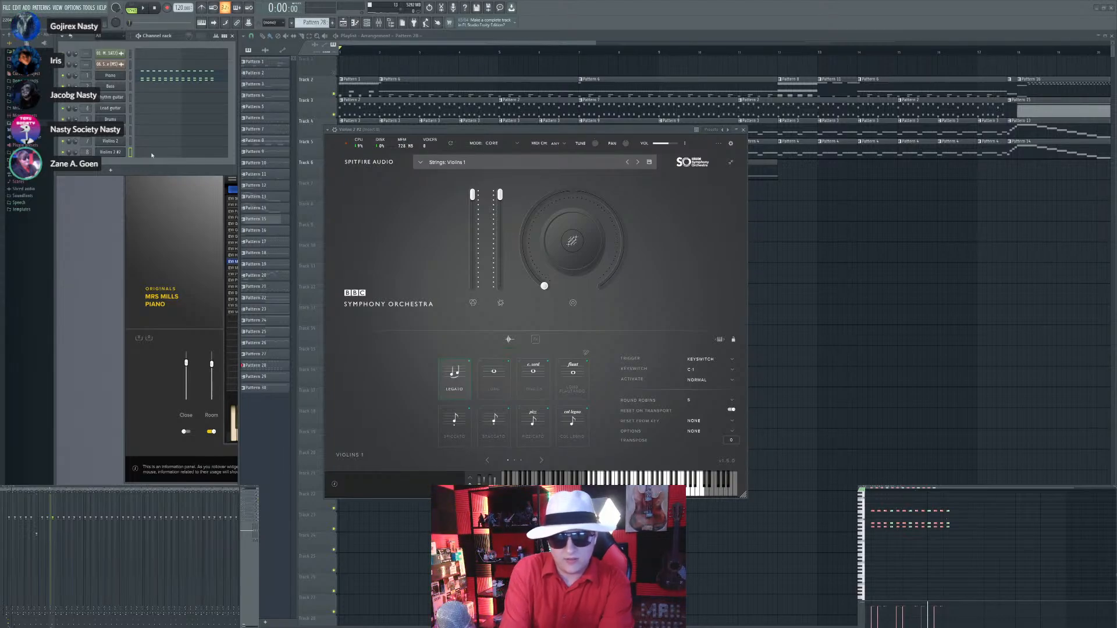
pyautogui.write('Violas')
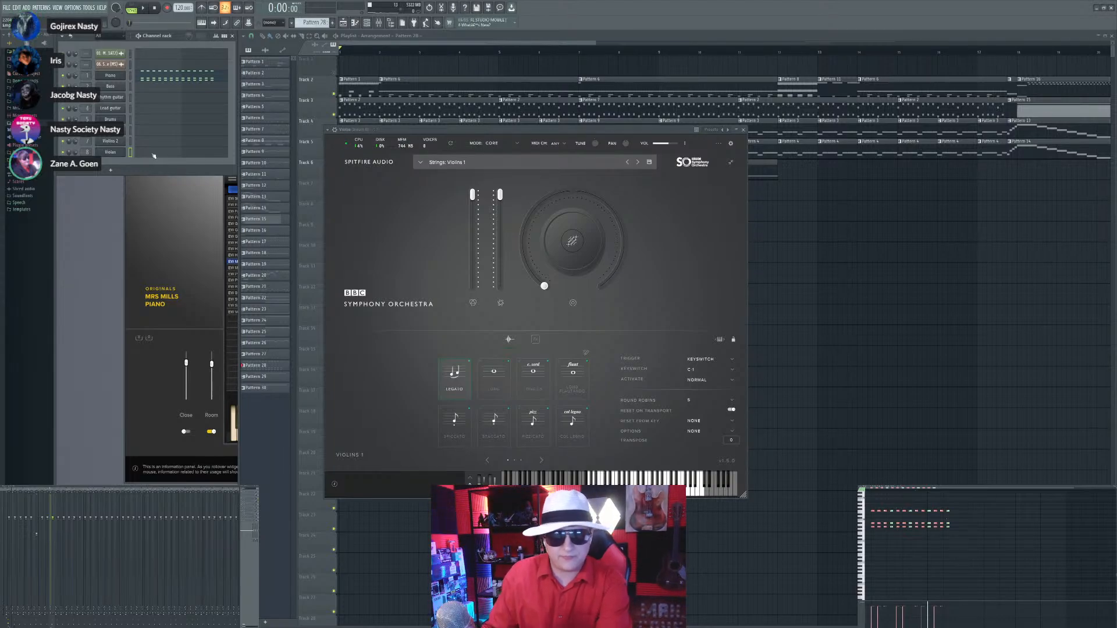
pyautogui.press('Return')
# Step: Clone the Violas channel, rename the copy as Cellos, and clone the Cellos channel
pyautogui.click(127, 182)
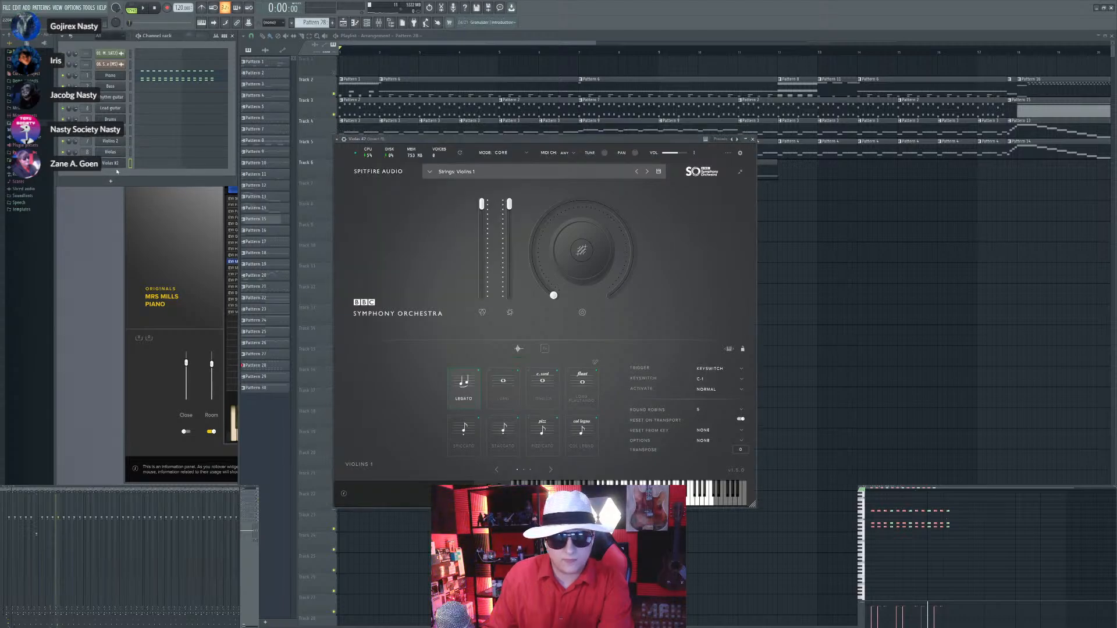
pyautogui.click(149, 179)
pyautogui.write('Cellos')
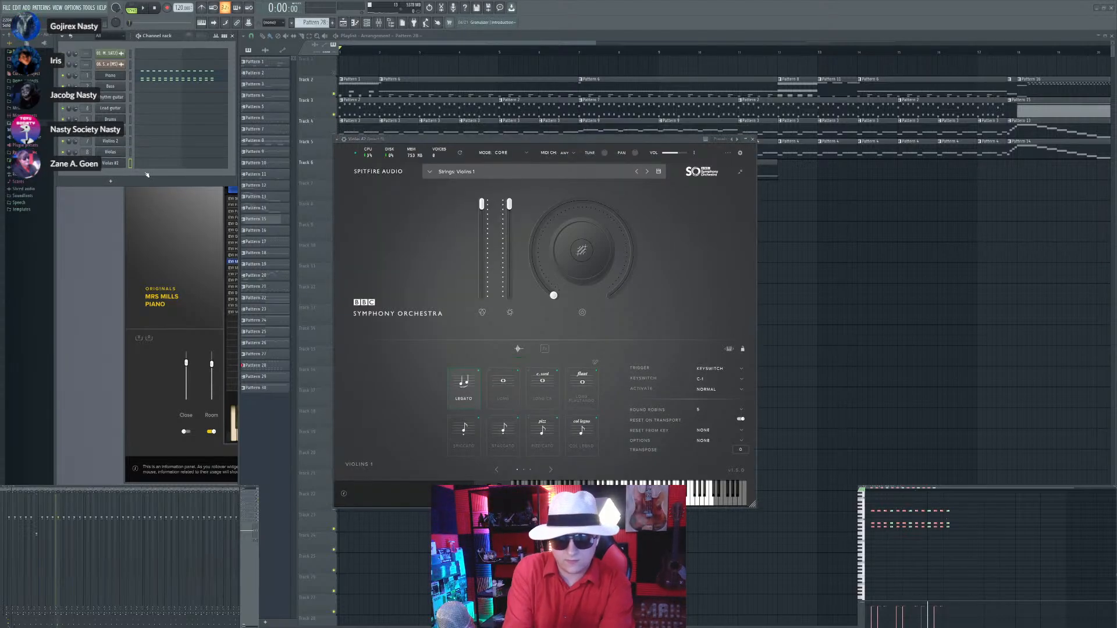
pyautogui.press('Return')
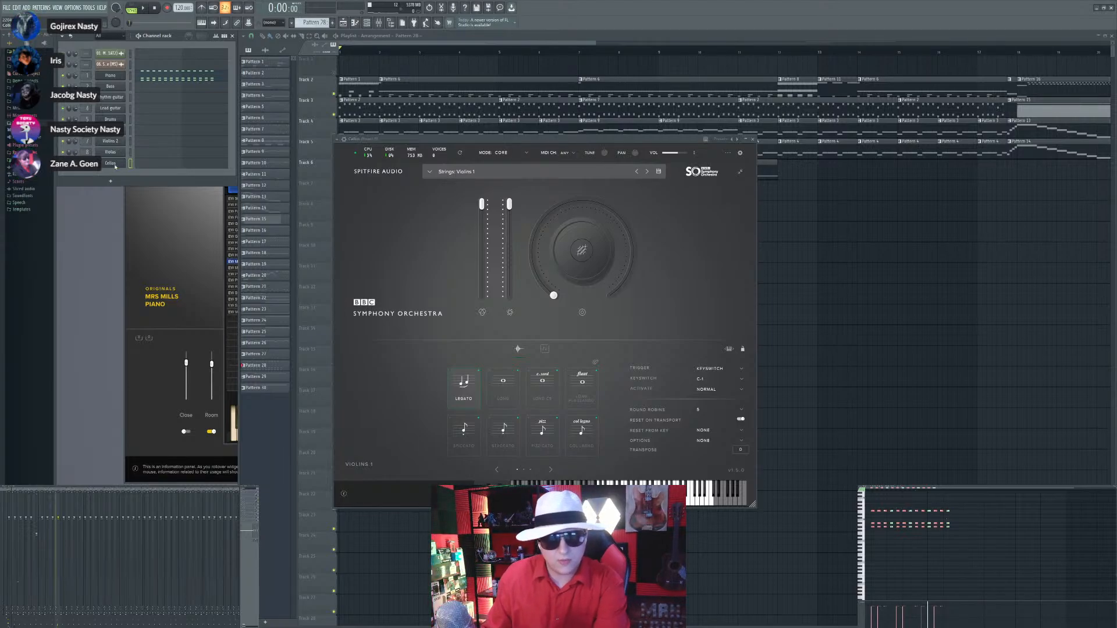
pyautogui.click(132, 223)
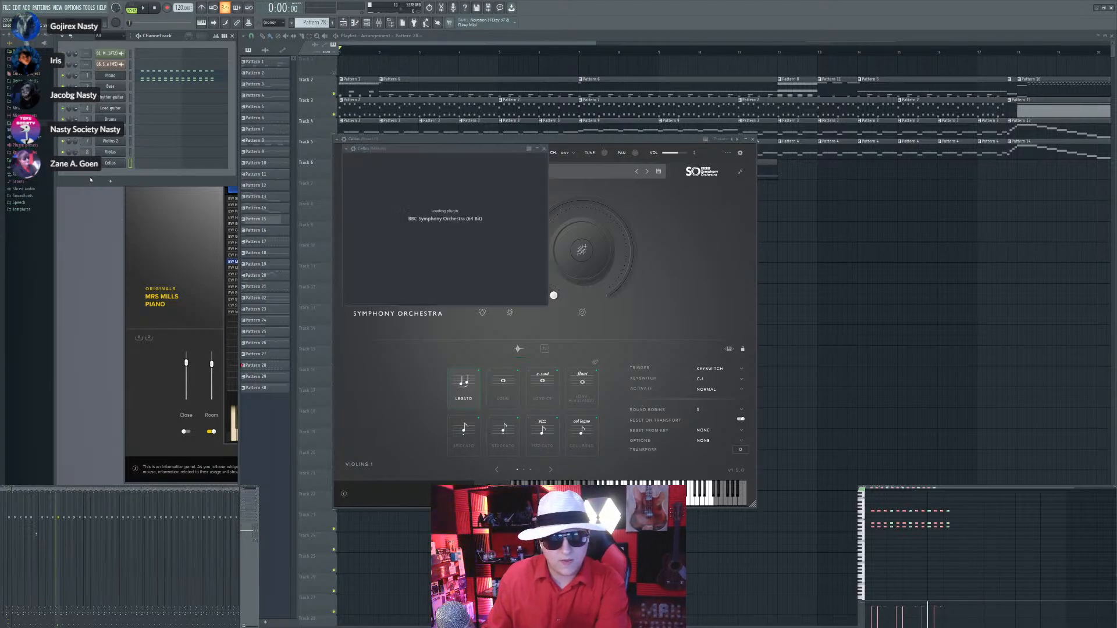
# Step: Load the Violins 2 preset in the Violins 2 channel and the Violas preset in the Violas channel
pyautogui.click(110, 141)
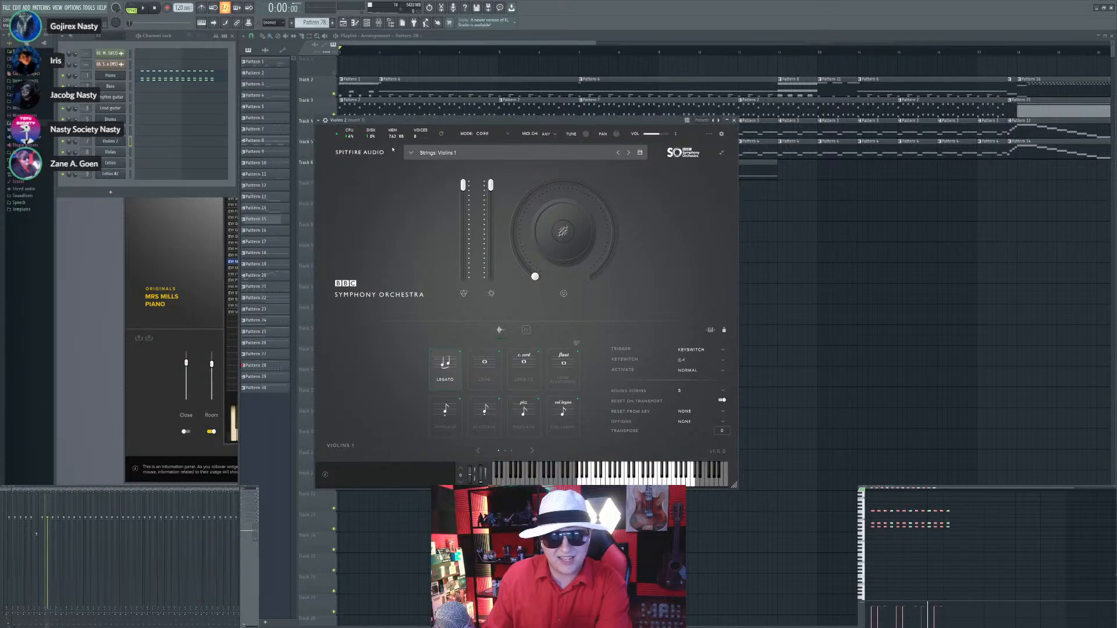
pyautogui.click(433, 152)
pyautogui.doubleClick(549, 192)
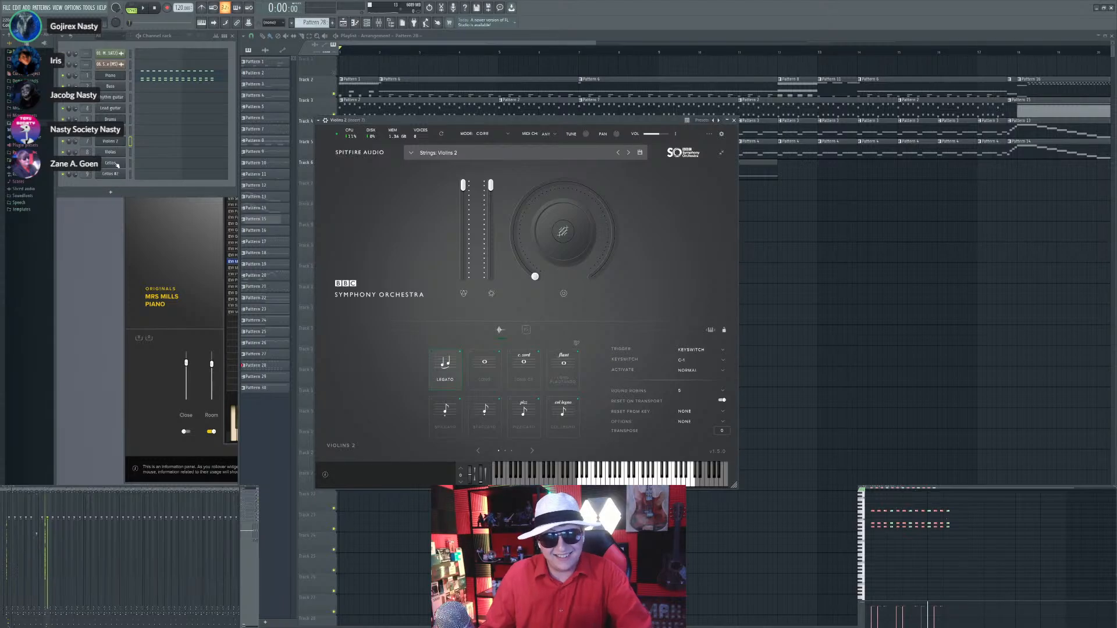
pyautogui.click(420, 162)
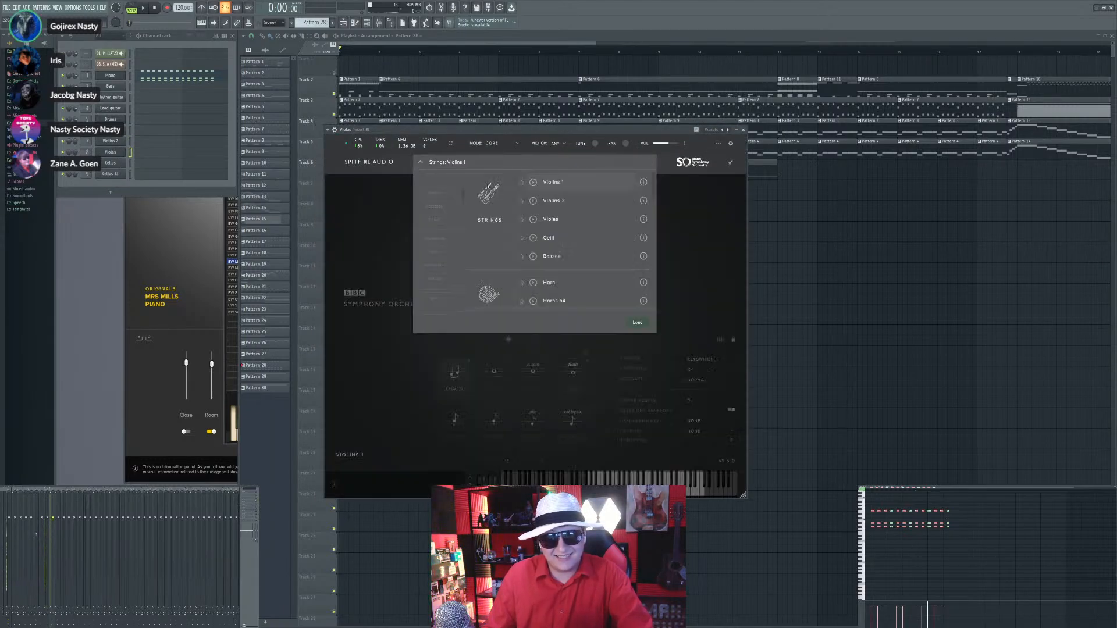
pyautogui.click(570, 220)
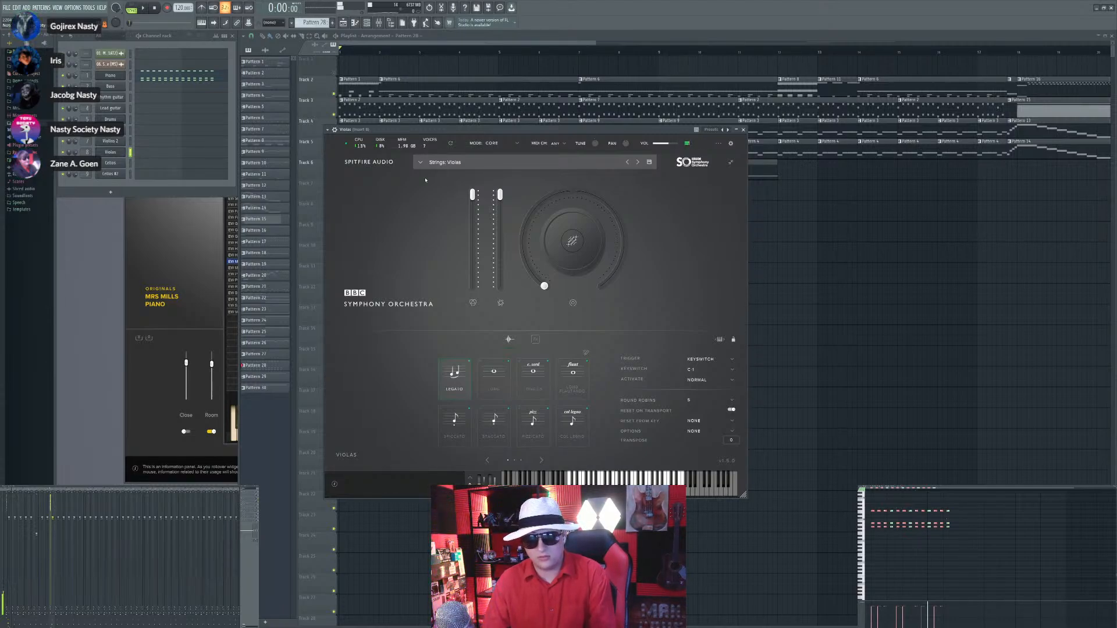
# Step: Load the Celli strings preset in the Cellos channel's BBC Symphony Orchestra plugin
pyautogui.click(110, 169)
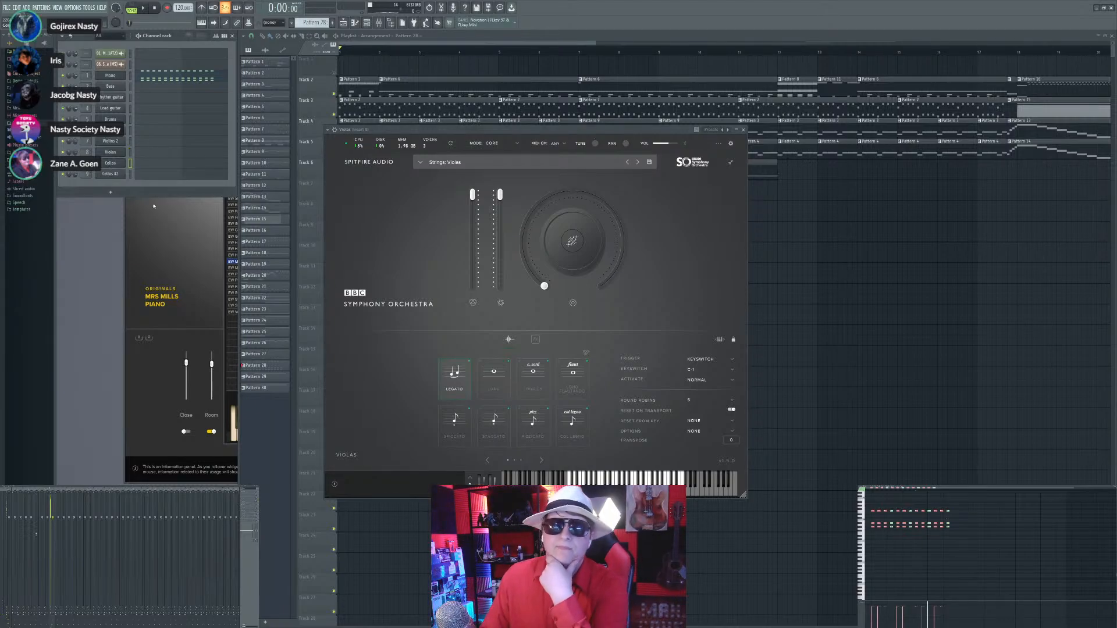
pyautogui.click(109, 164)
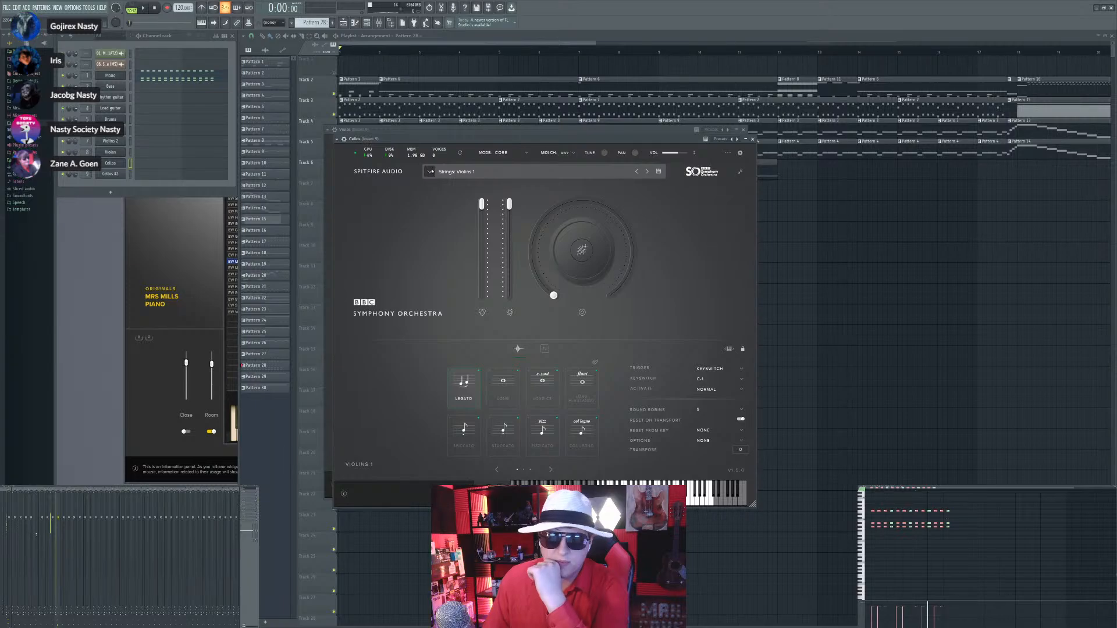
pyautogui.click(454, 172)
pyautogui.doubleClick(560, 246)
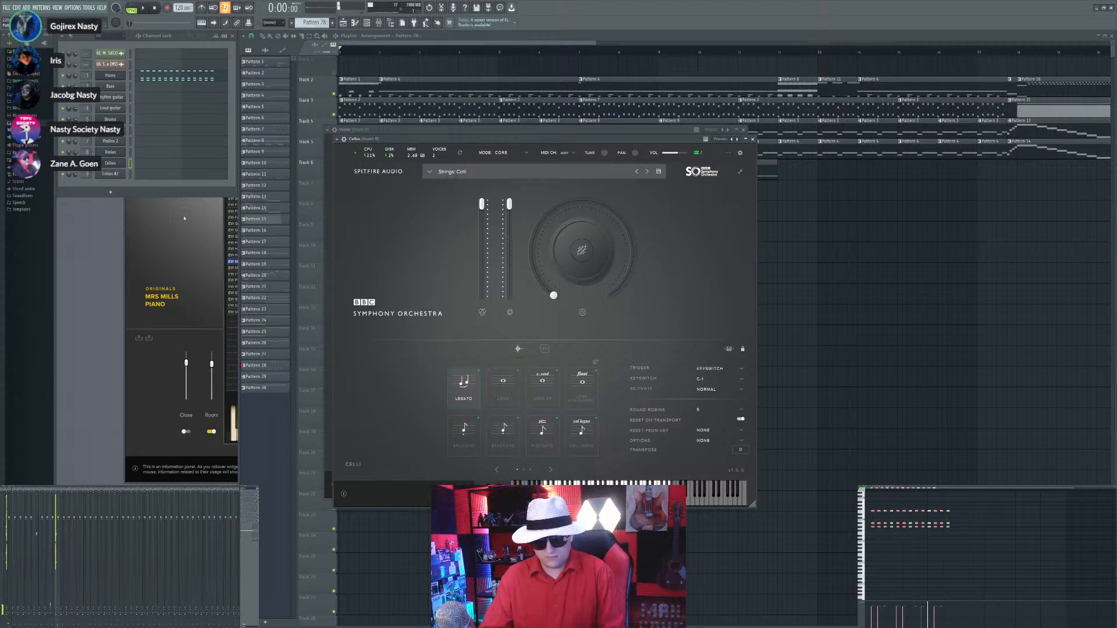
# Step: Rename the cloned Cellos channel as French Horns and load the Horns a4 brass preset in the open Cellos plugin window
pyautogui.click(111, 177)
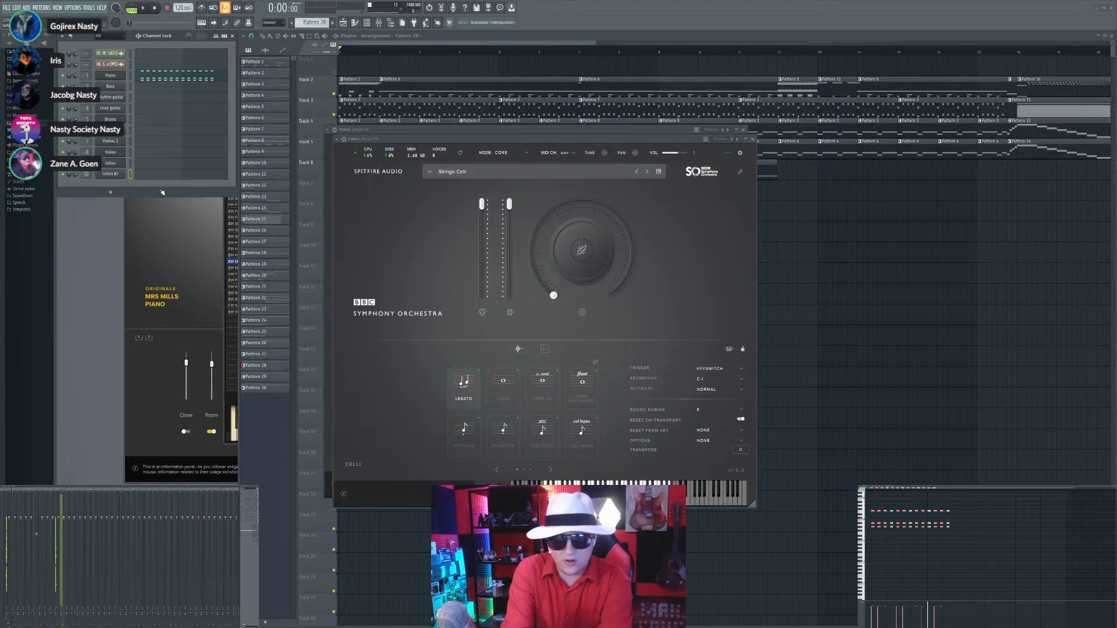
pyautogui.write('French Horns')
pyautogui.press('Return')
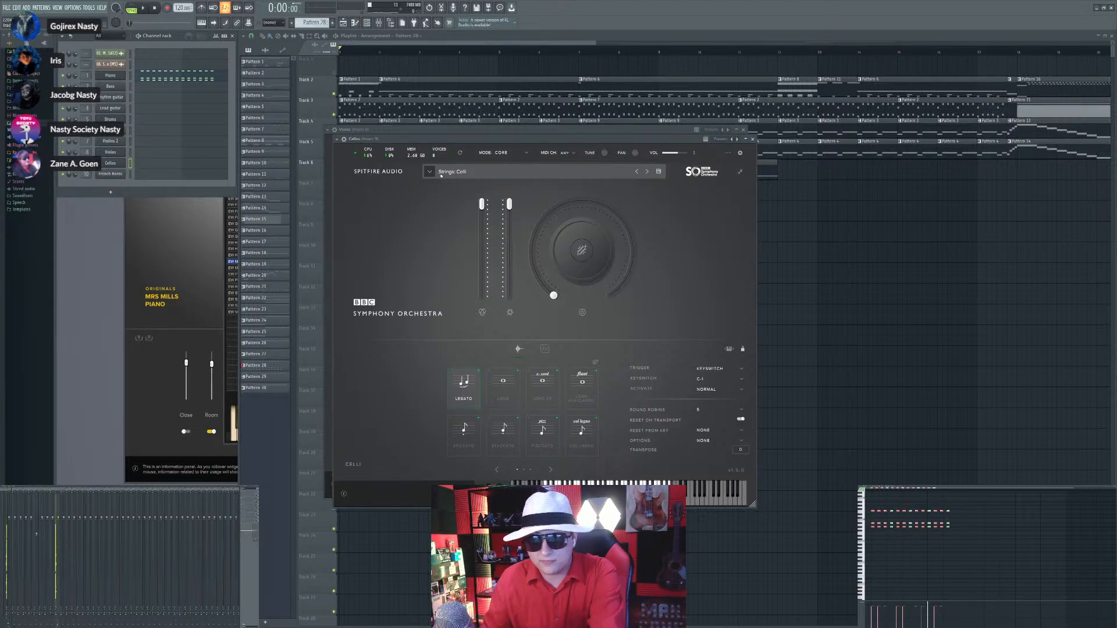
pyautogui.click(465, 173)
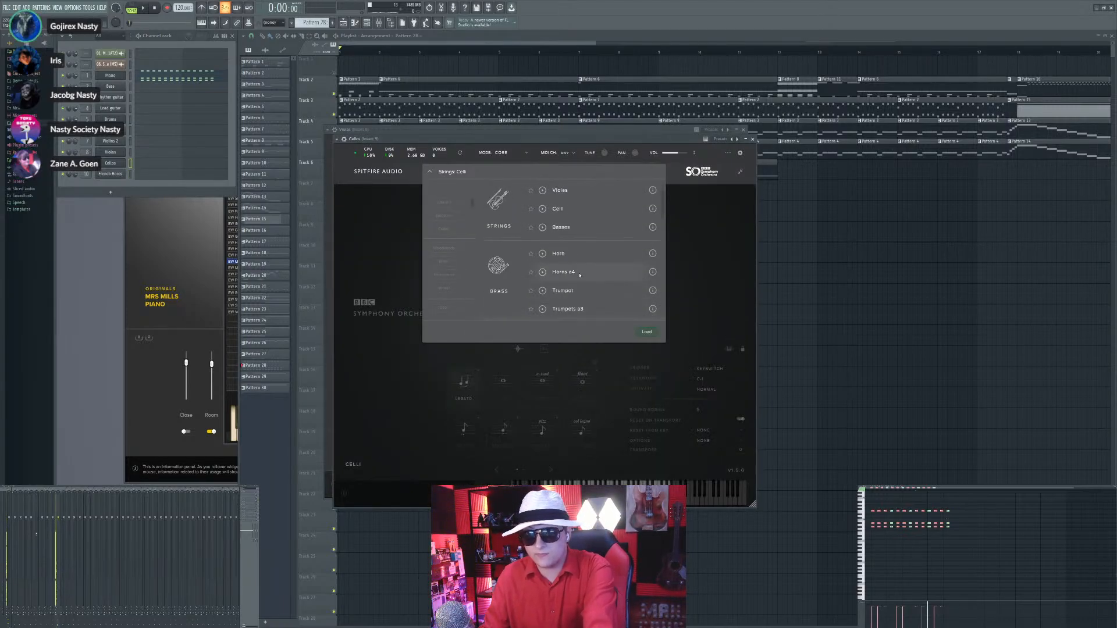
pyautogui.doubleClick(563, 271)
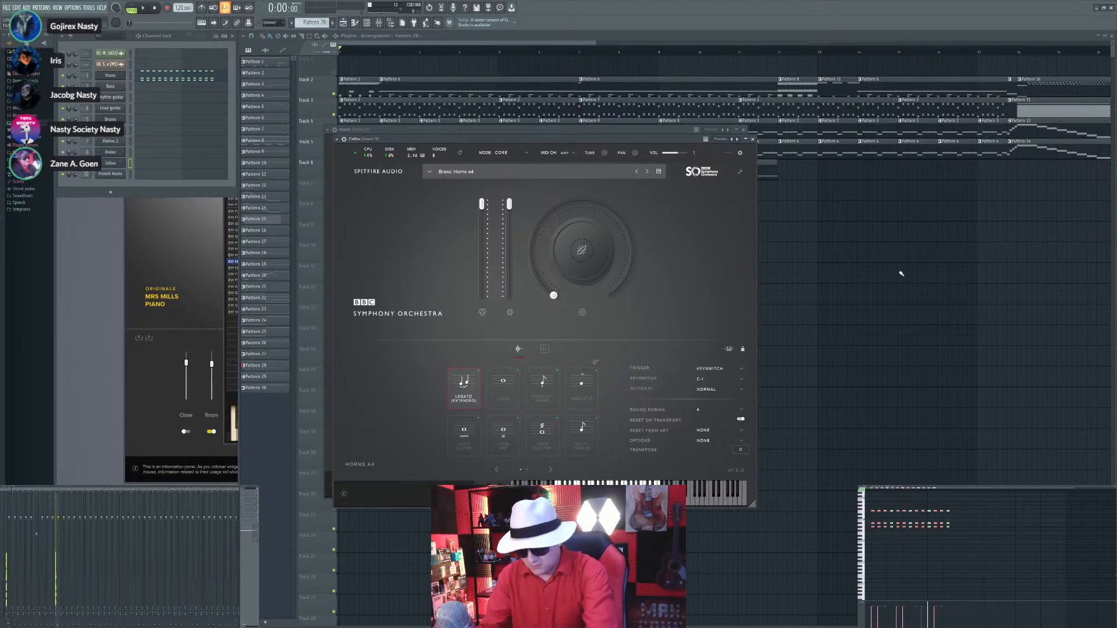
# Step: Add a BRSO Articulate channel below French Horns and set the Violins 1 plugin's MIDI input port to 0
pyautogui.click(141, 174)
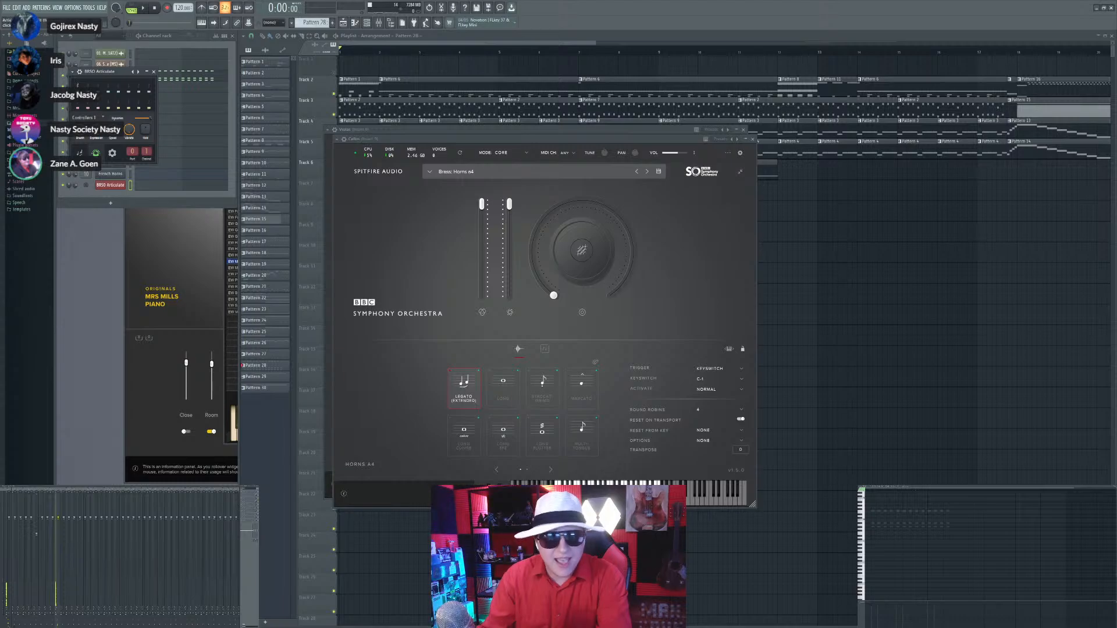
pyautogui.moveTo(105, 71); pyautogui.dragTo(228, 271)
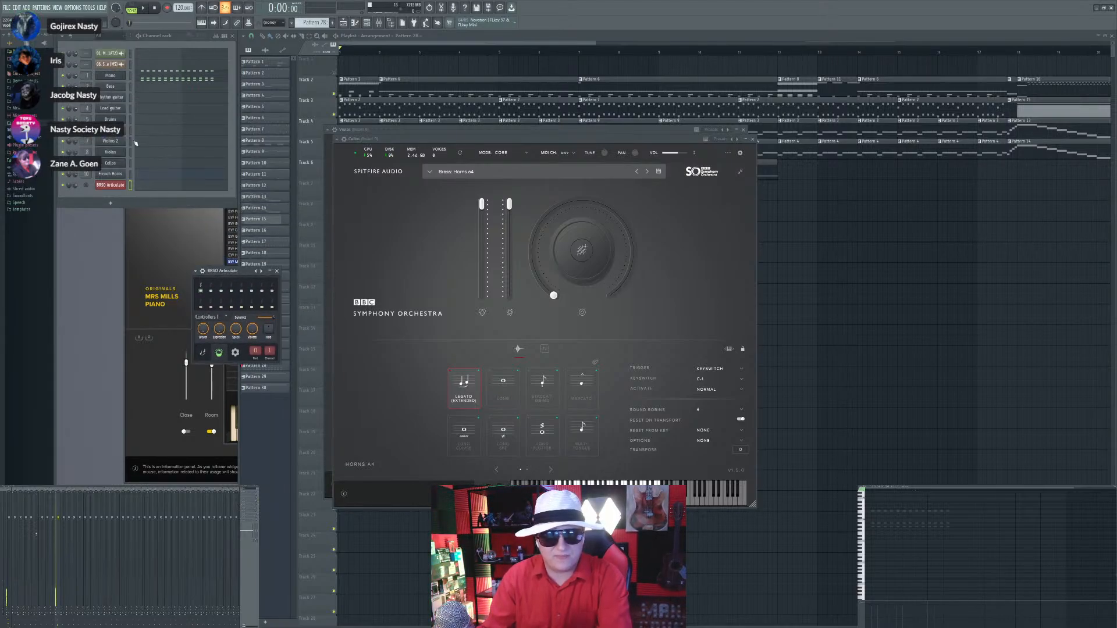
pyautogui.click(117, 130)
pyautogui.click(316, 111)
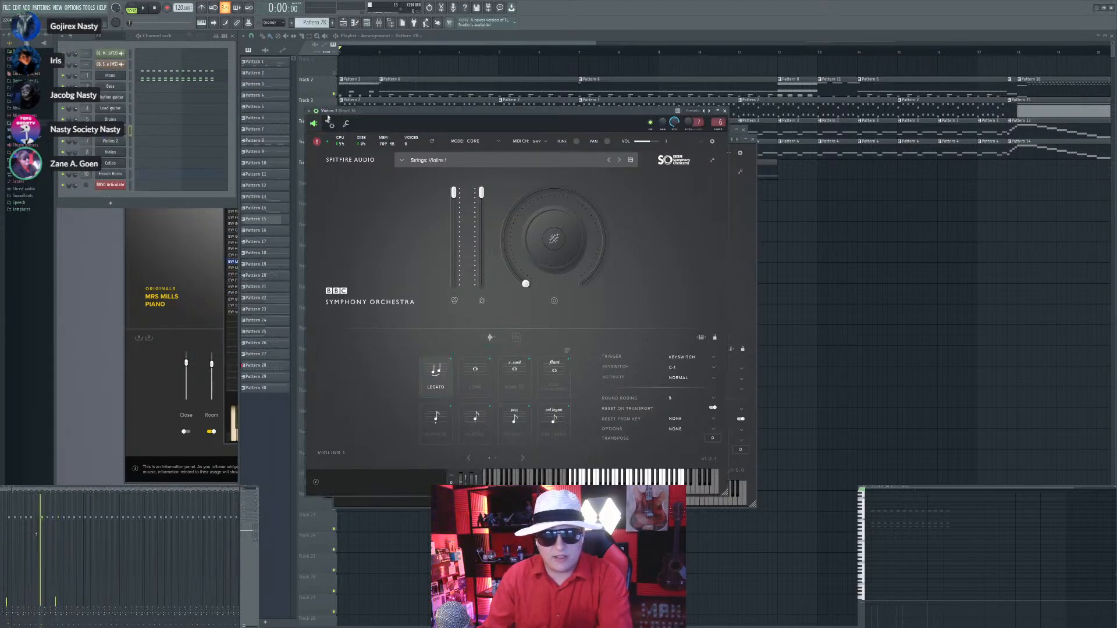
pyautogui.click(330, 123)
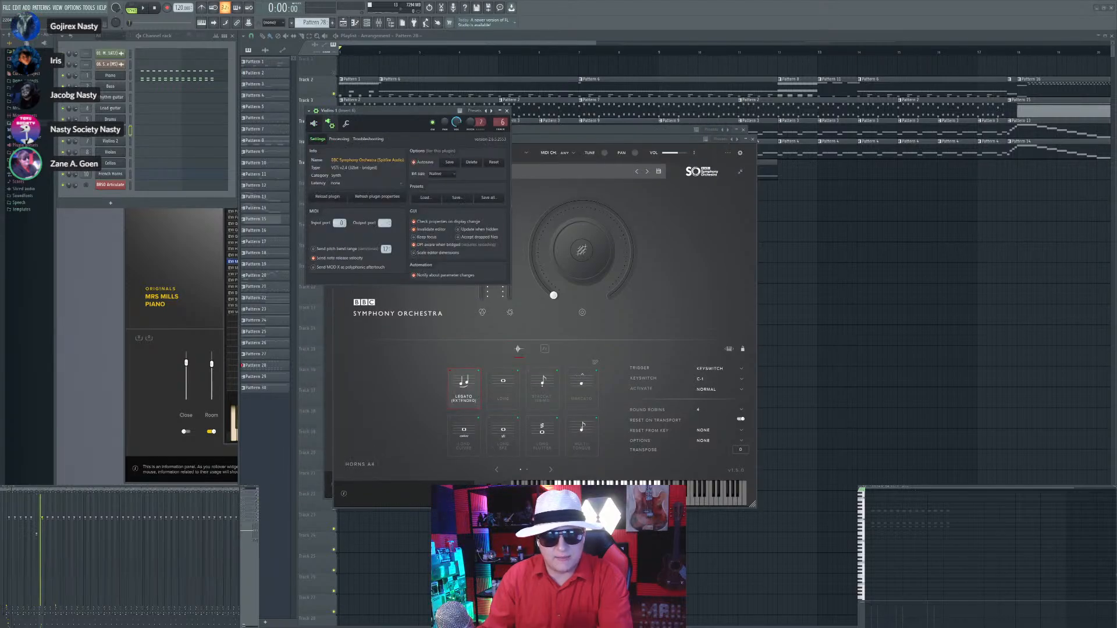
# Step: Load the BBCSO strings preset in the BRSO Articulate channel and clone the channel for Violins 2
pyautogui.click(110, 185)
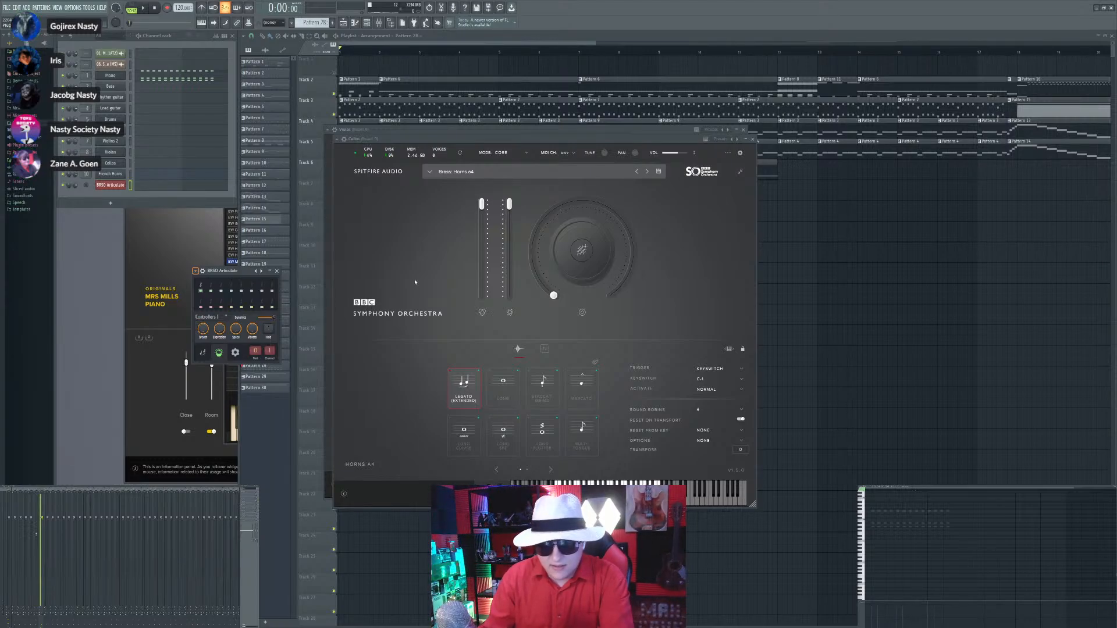
pyautogui.click(113, 186)
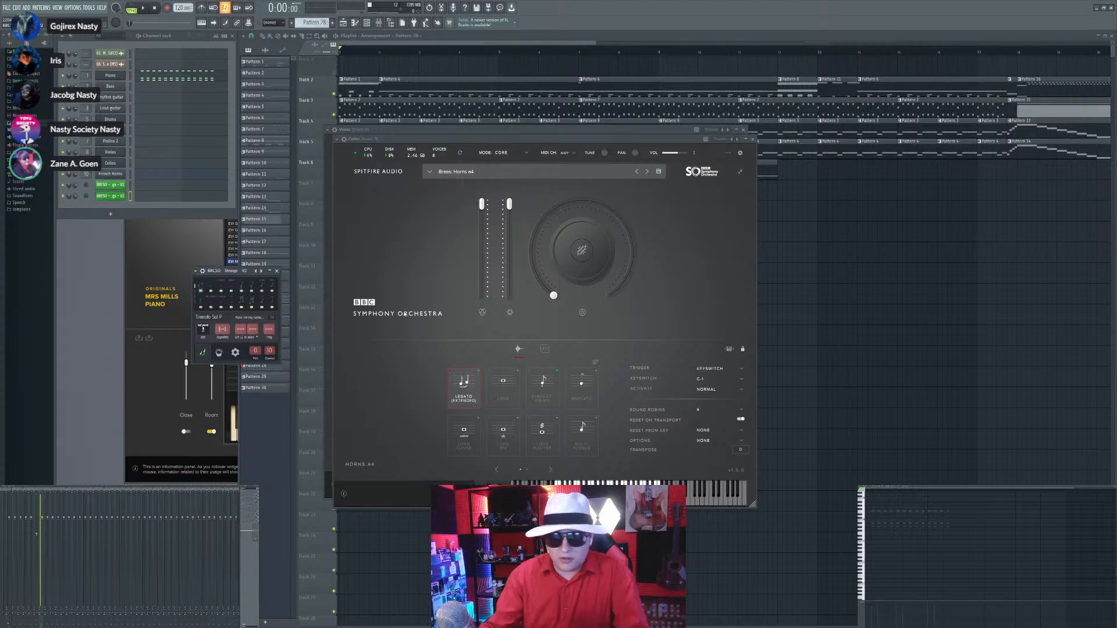
# Step: Set the Violins 2 plugin's MIDI input port and the second Articulate channel's port to 1
pyautogui.click(110, 141)
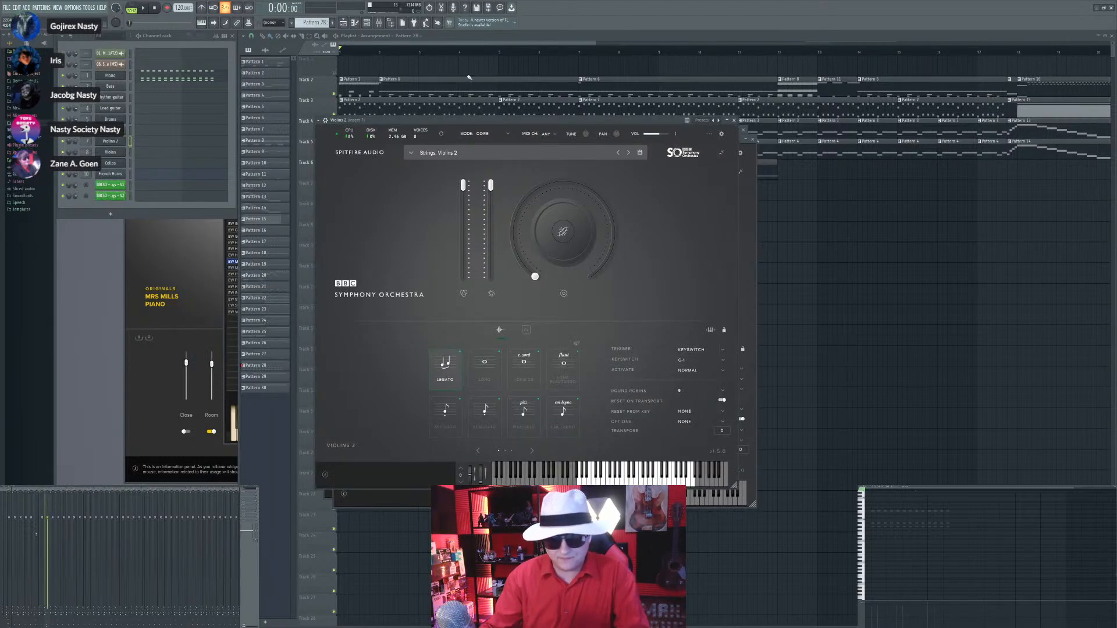
pyautogui.click(325, 120)
pyautogui.click(338, 133)
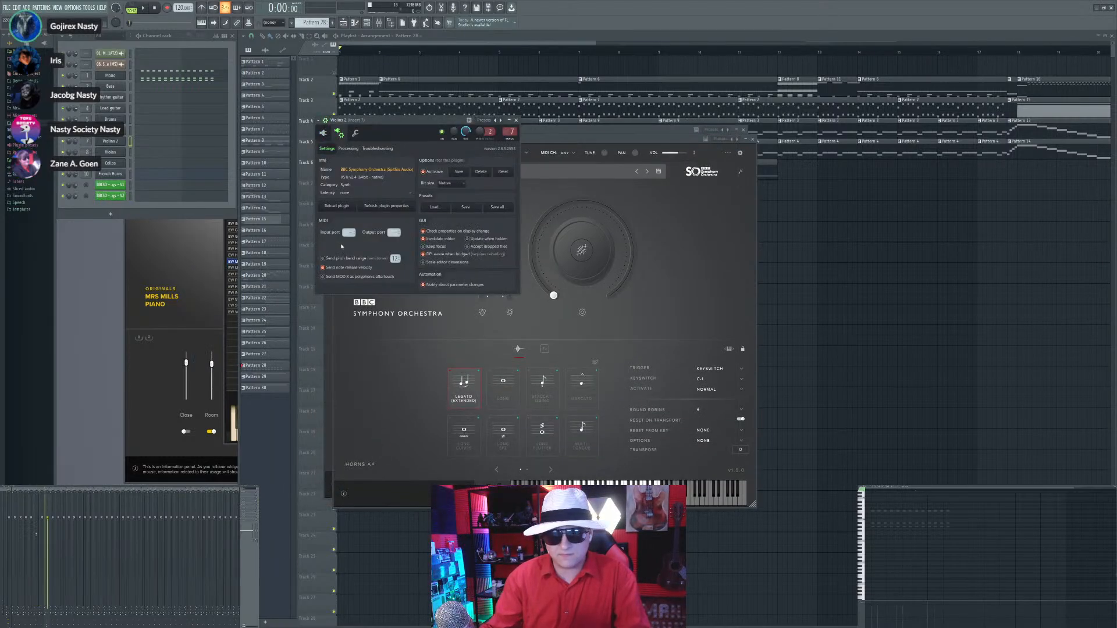
pyautogui.scroll(1, 350, 235)
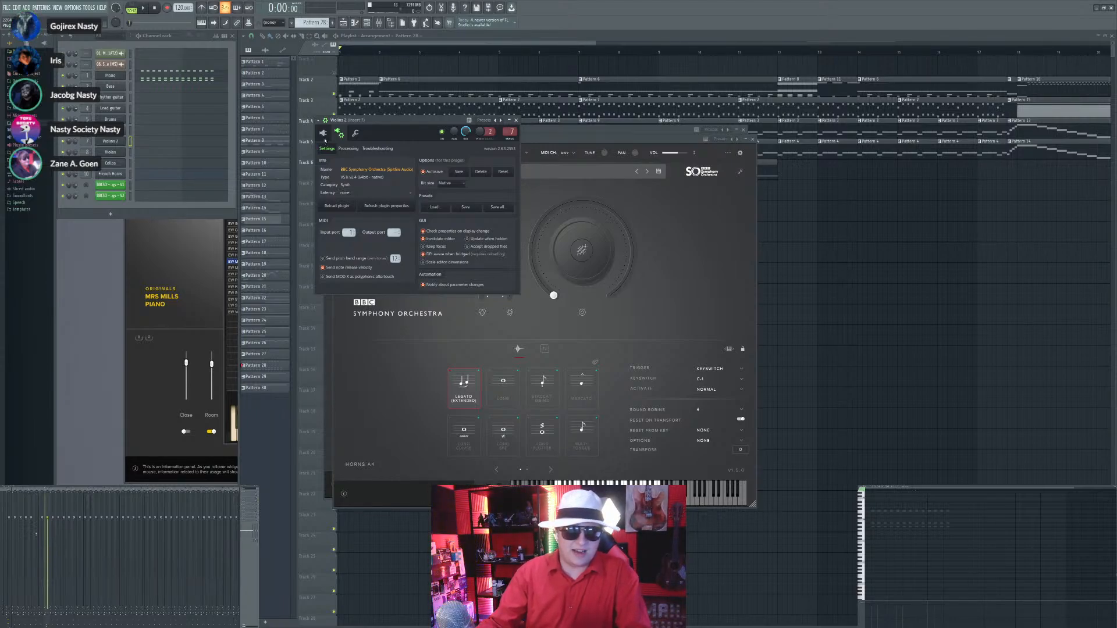
pyautogui.click(325, 120)
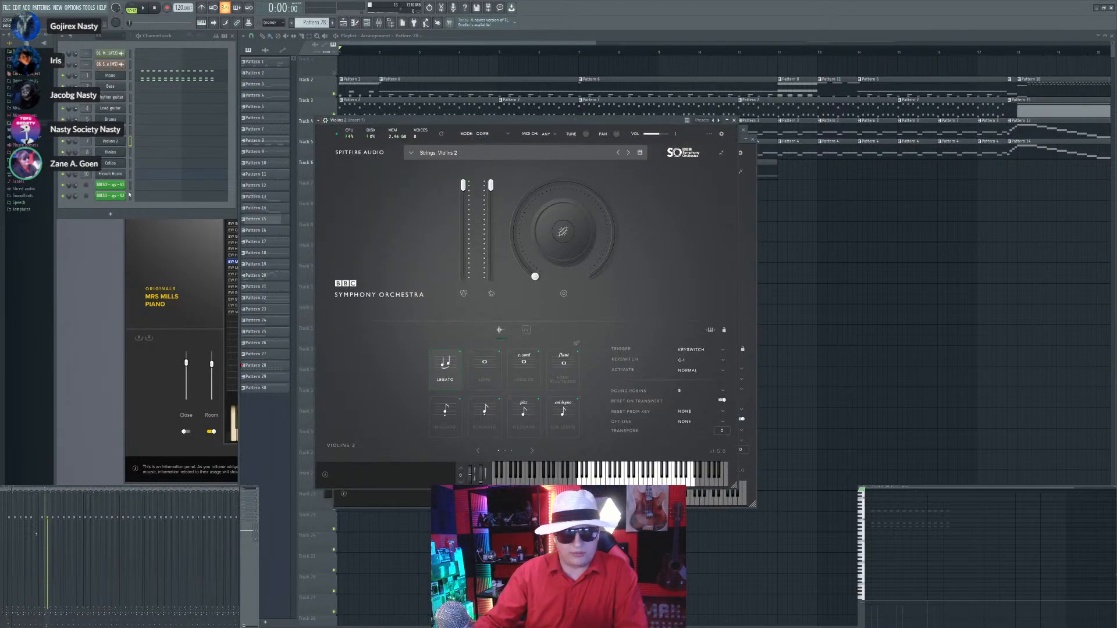
pyautogui.click(120, 198)
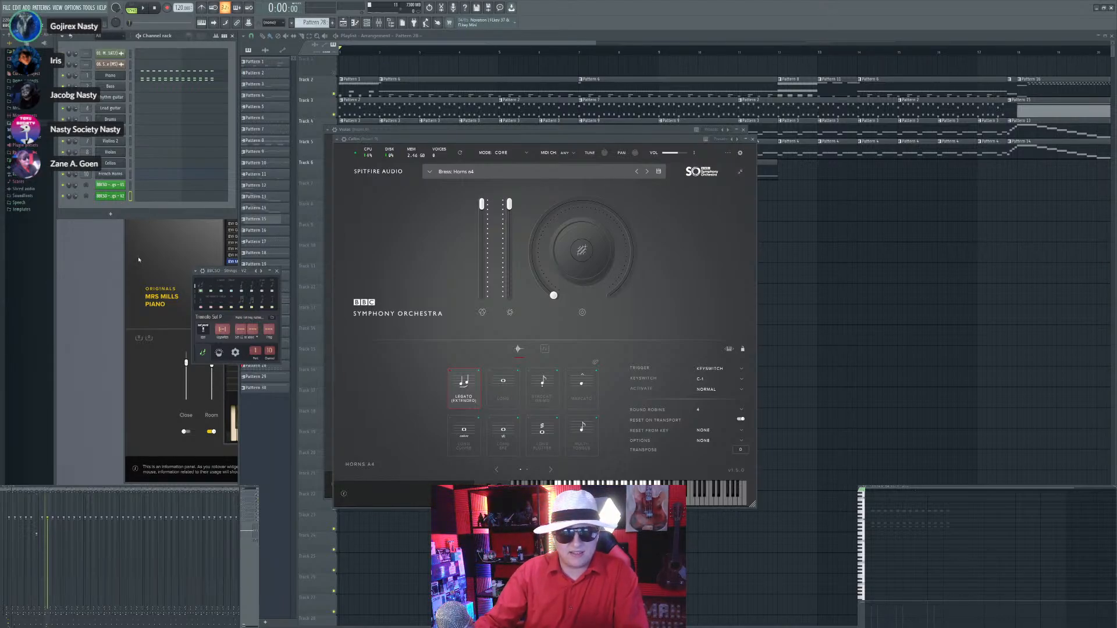
# Step: Clone the second Articulate channel for the violas and set both its port and the Violas plugin's MIDI input port to 2
pyautogui.hotkey('alt', 'c')
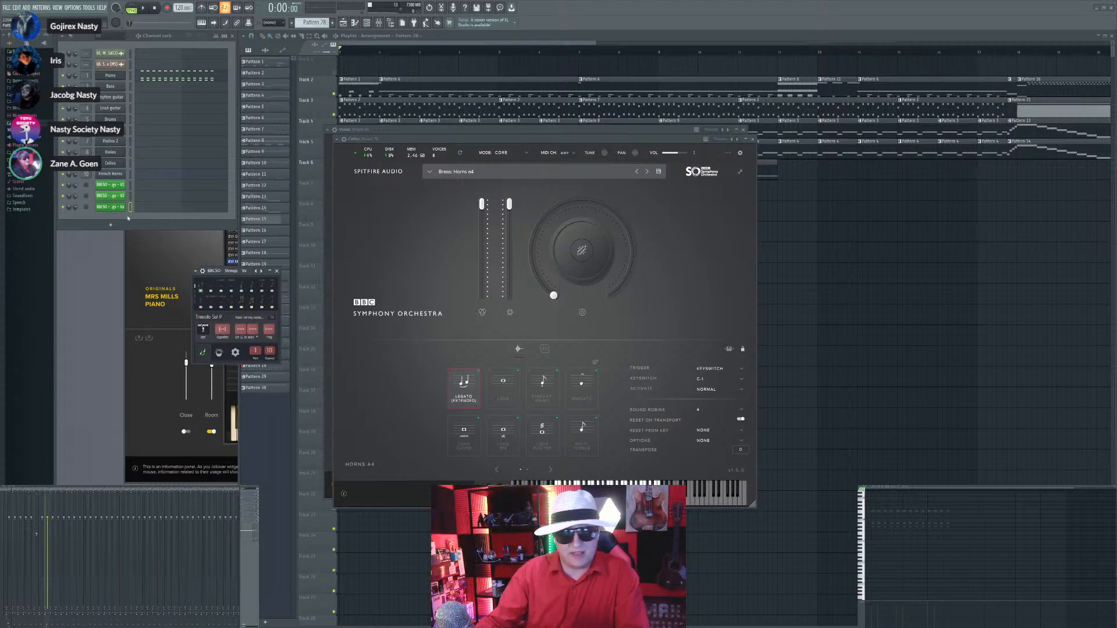
pyautogui.click(110, 153)
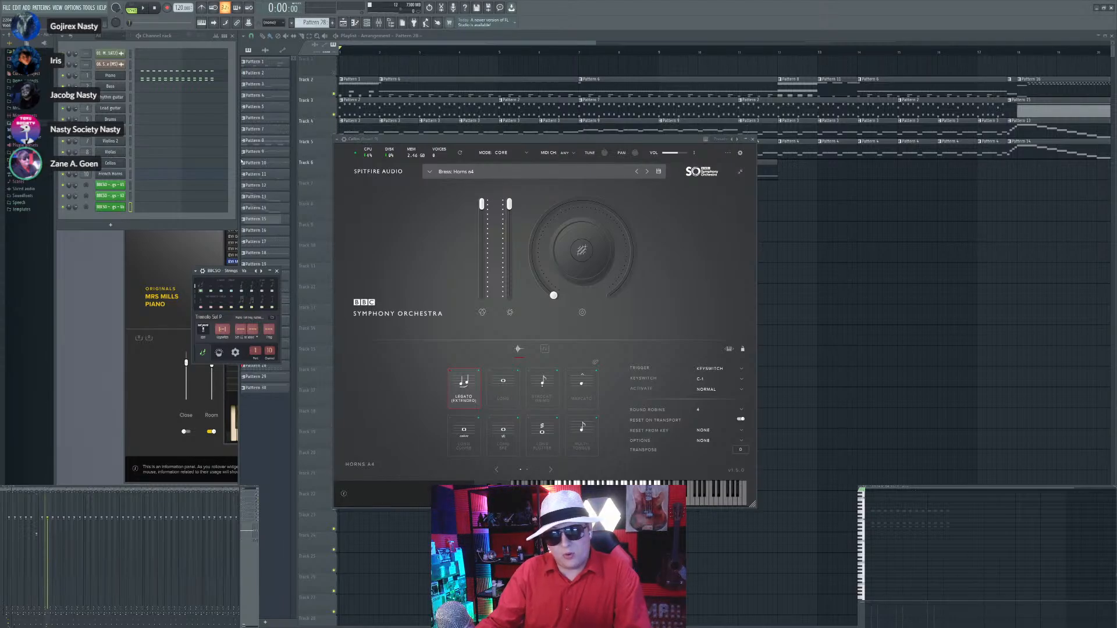
pyautogui.click(334, 130)
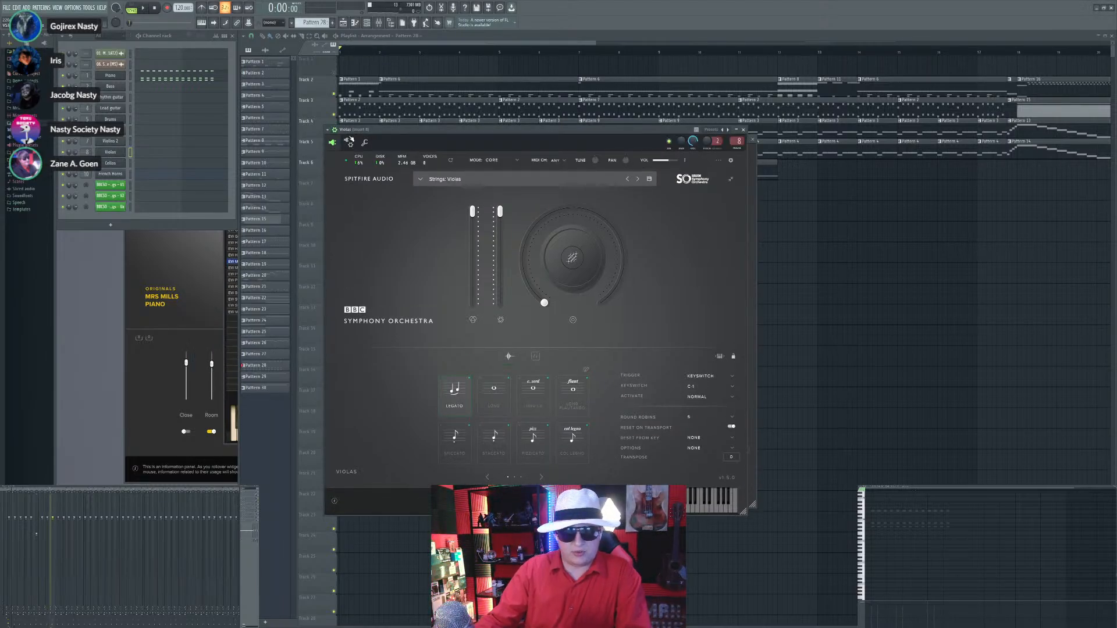
pyautogui.click(349, 142)
pyautogui.scroll(3, 360, 243)
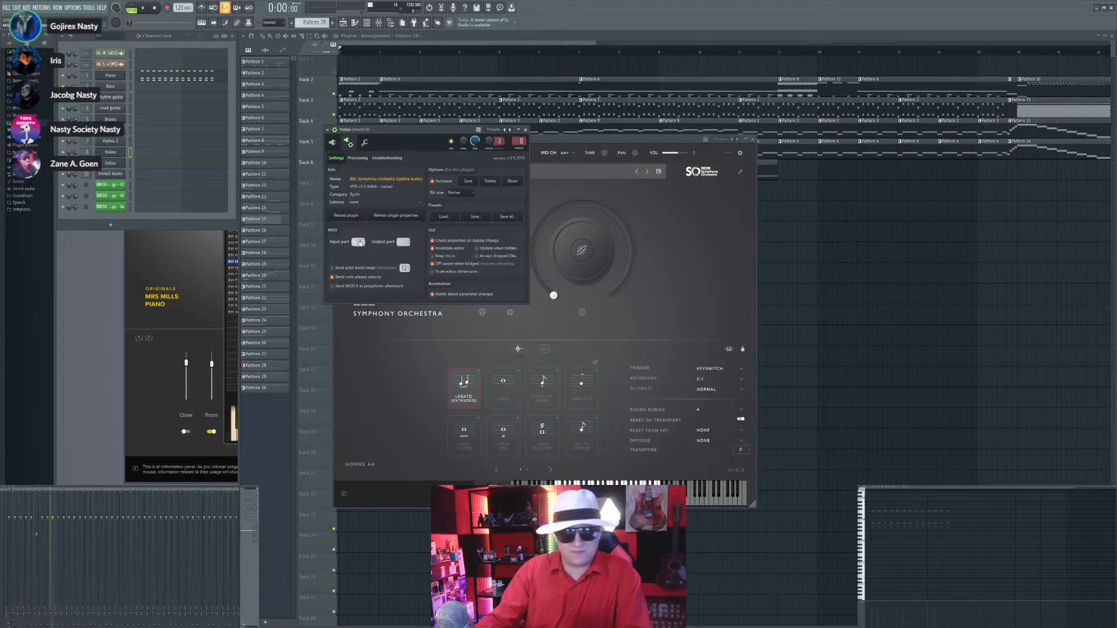
pyautogui.click(333, 143)
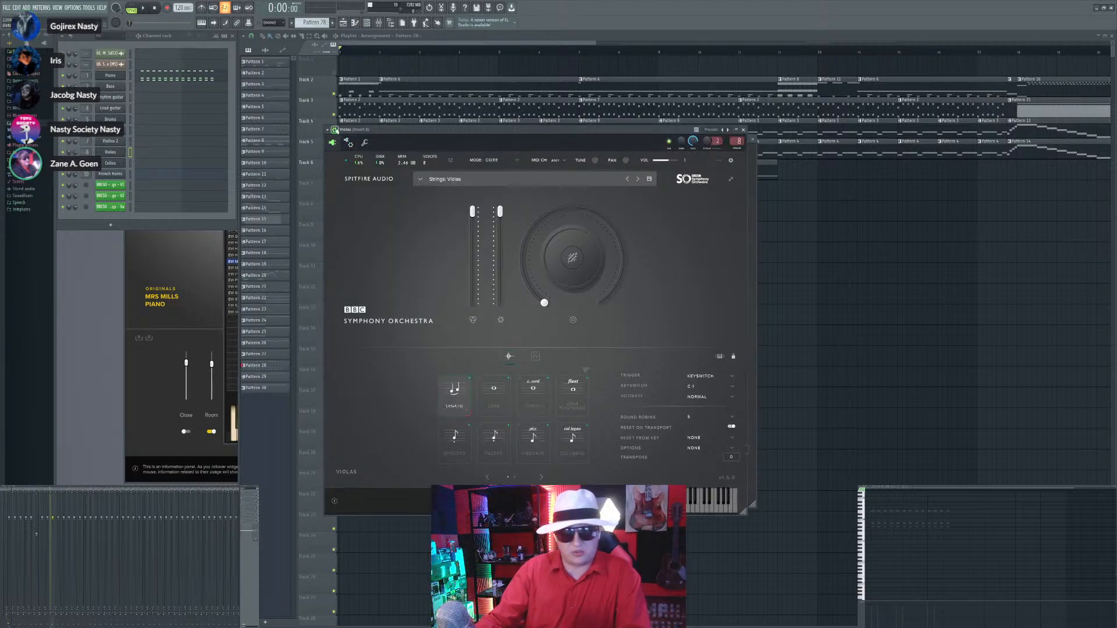
pyautogui.click(335, 131)
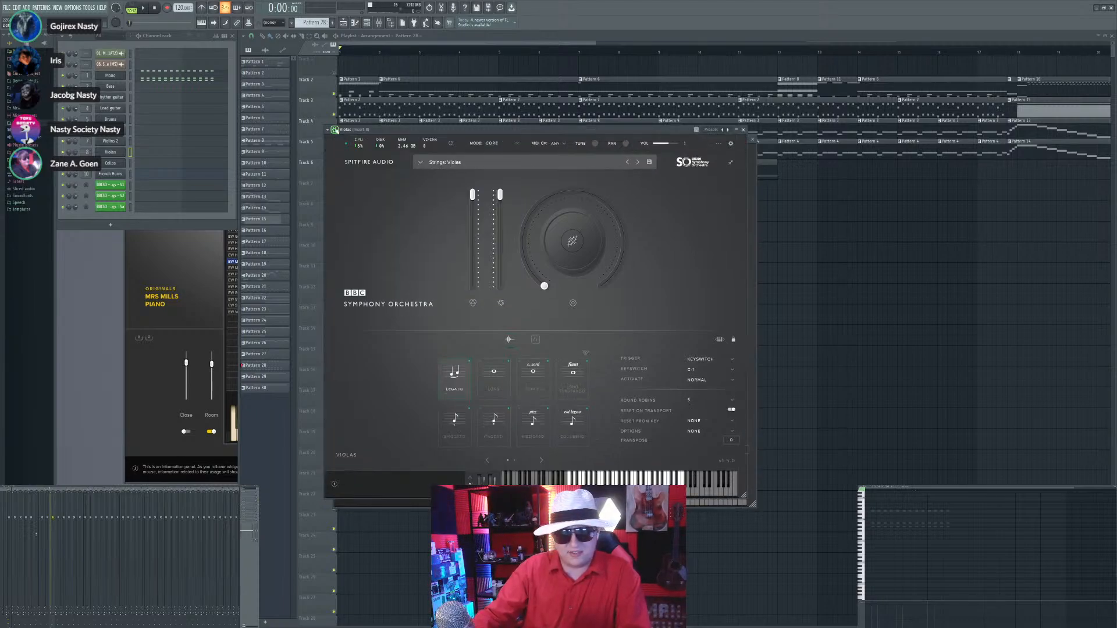
pyautogui.click(116, 212)
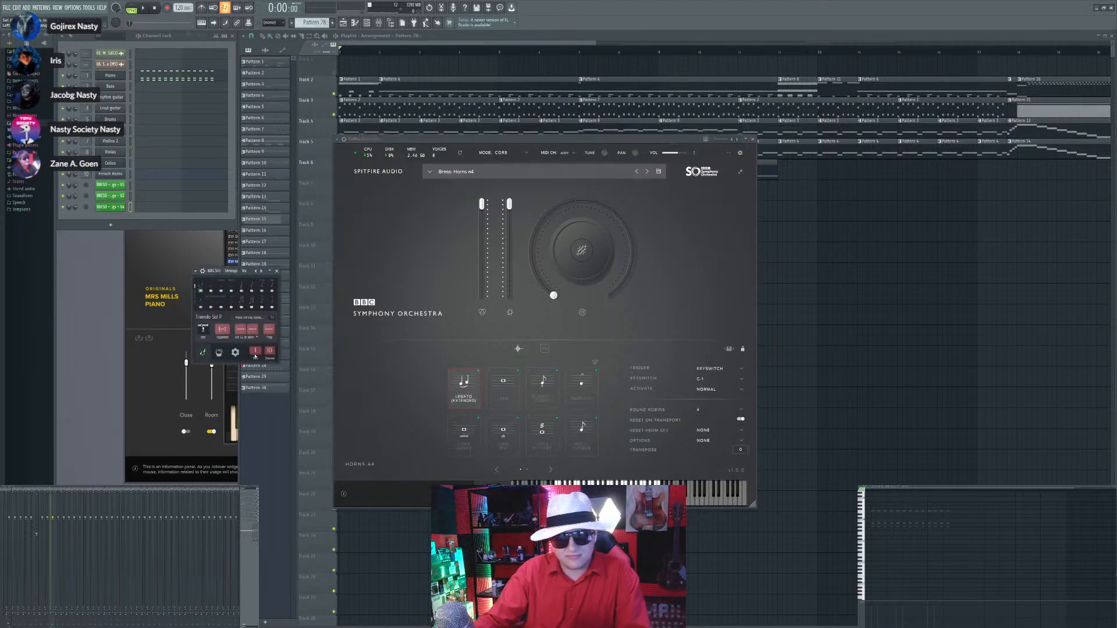
pyautogui.moveTo(256, 350); pyautogui.dragTo(256, 347)
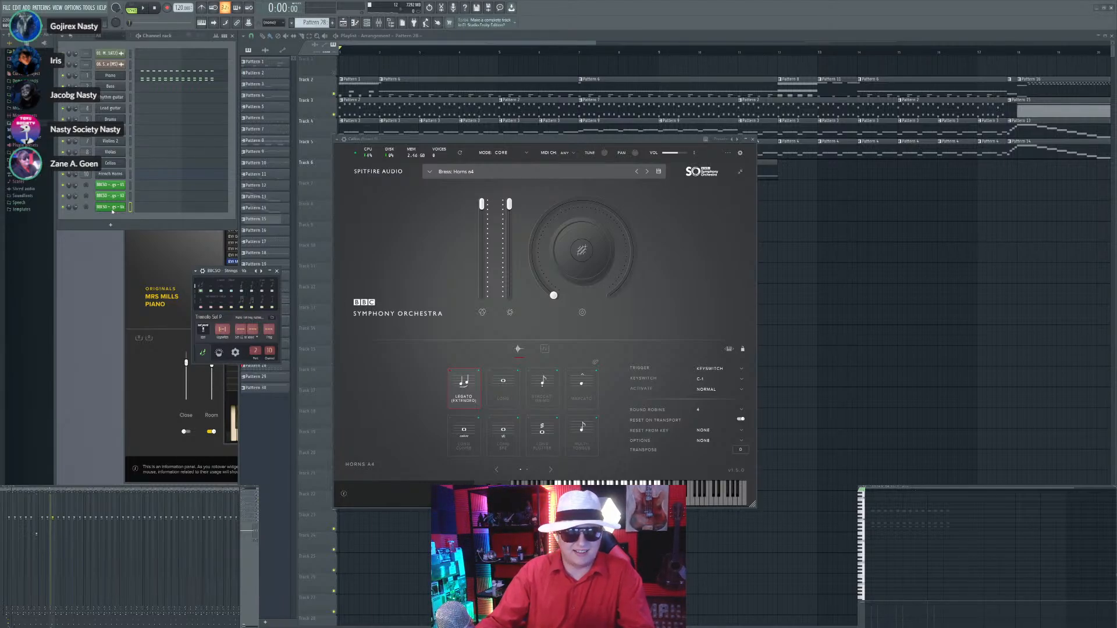
# Step: Clone the violas Articulate channel for the cellos and set the copy's port to 3
pyautogui.click(135, 271)
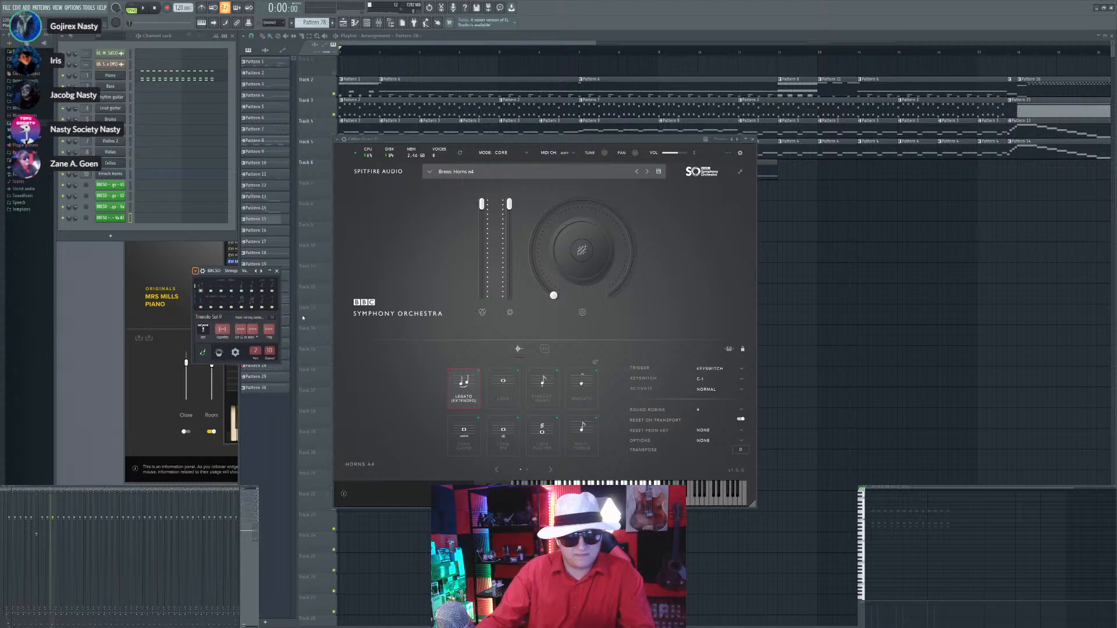
pyautogui.click(403, 340)
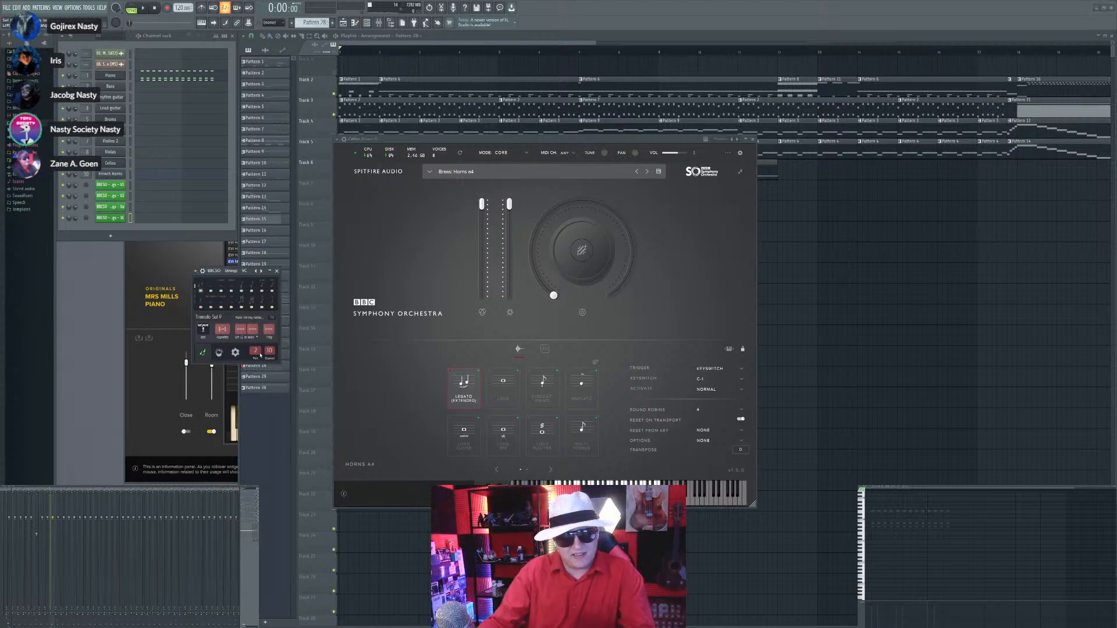
pyautogui.moveTo(255, 351); pyautogui.dragTo(255, 347)
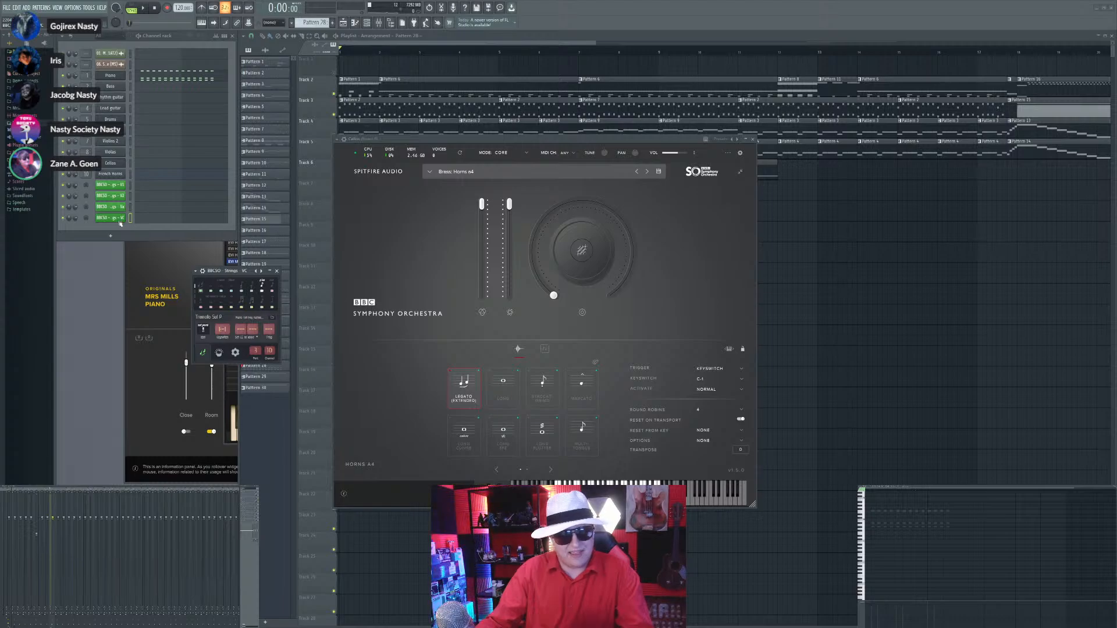
# Step: Load the Celli strings preset in the Cellos channel in place of the Horns a4 preset
pyautogui.click(116, 164)
pyautogui.click(116, 164)
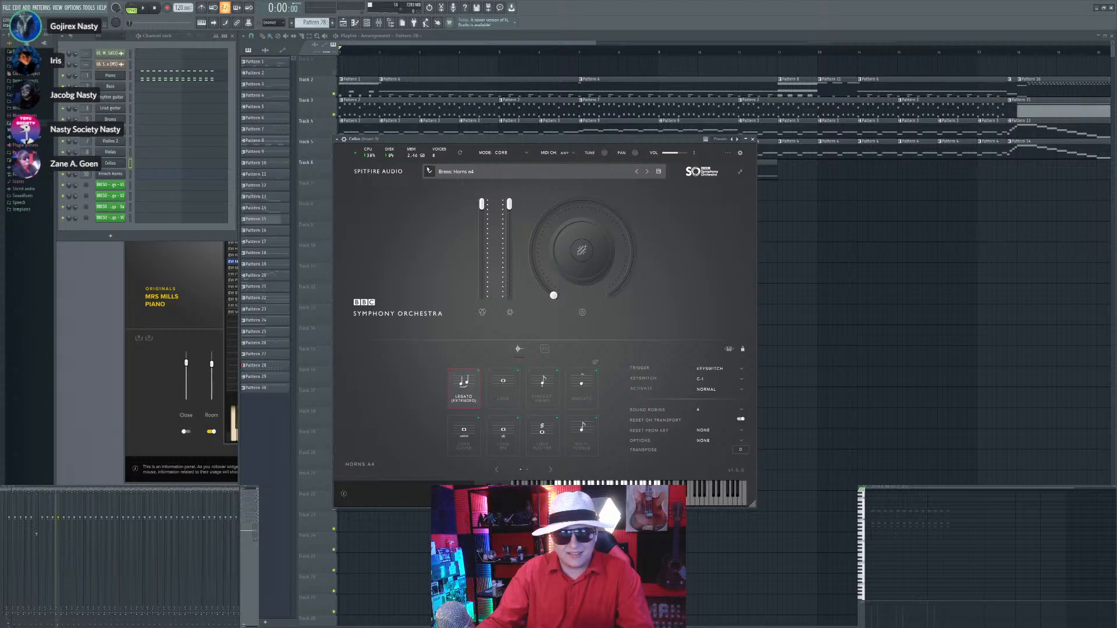
pyautogui.click(429, 172)
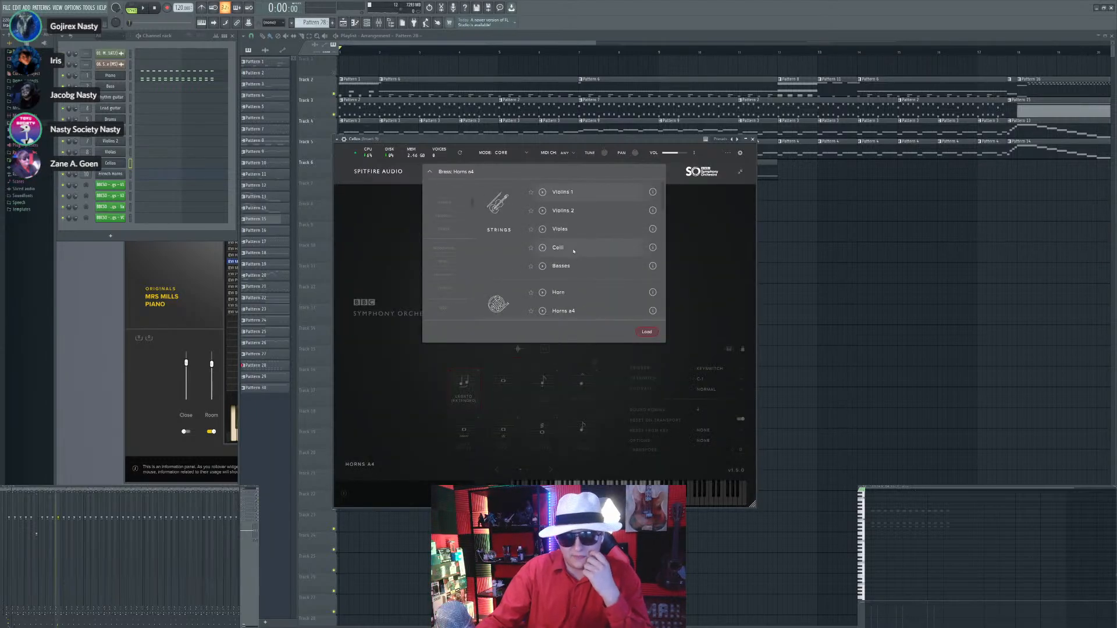
pyautogui.doubleClick(558, 247)
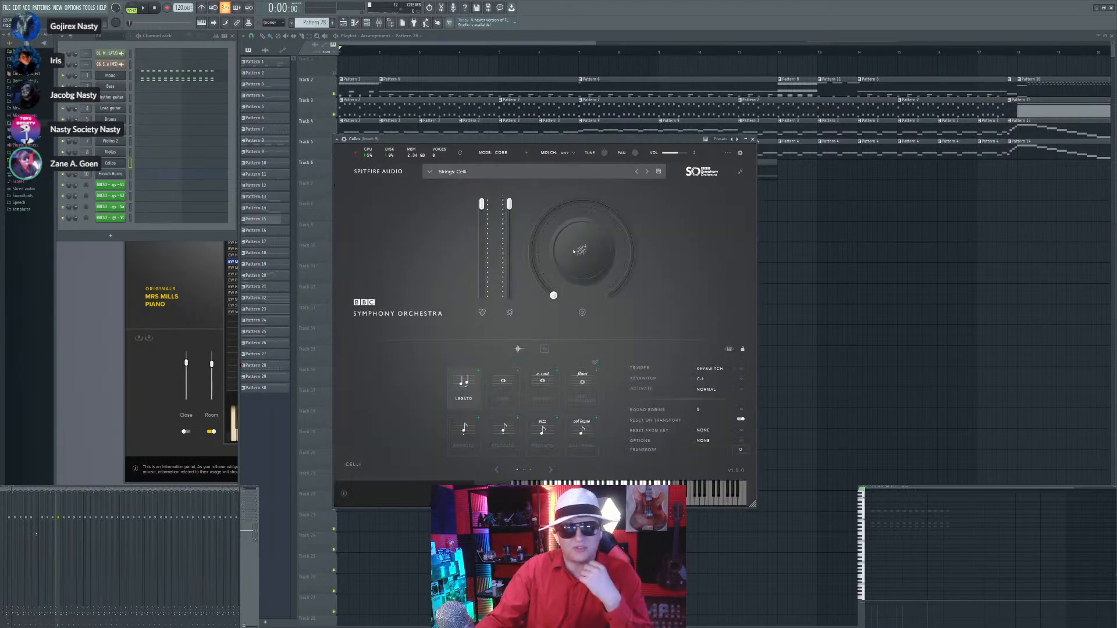
# Step: Load the Horns a4 brass preset in the French Horns channel's BBC Symphony Orchestra plugin
pyautogui.click(117, 175)
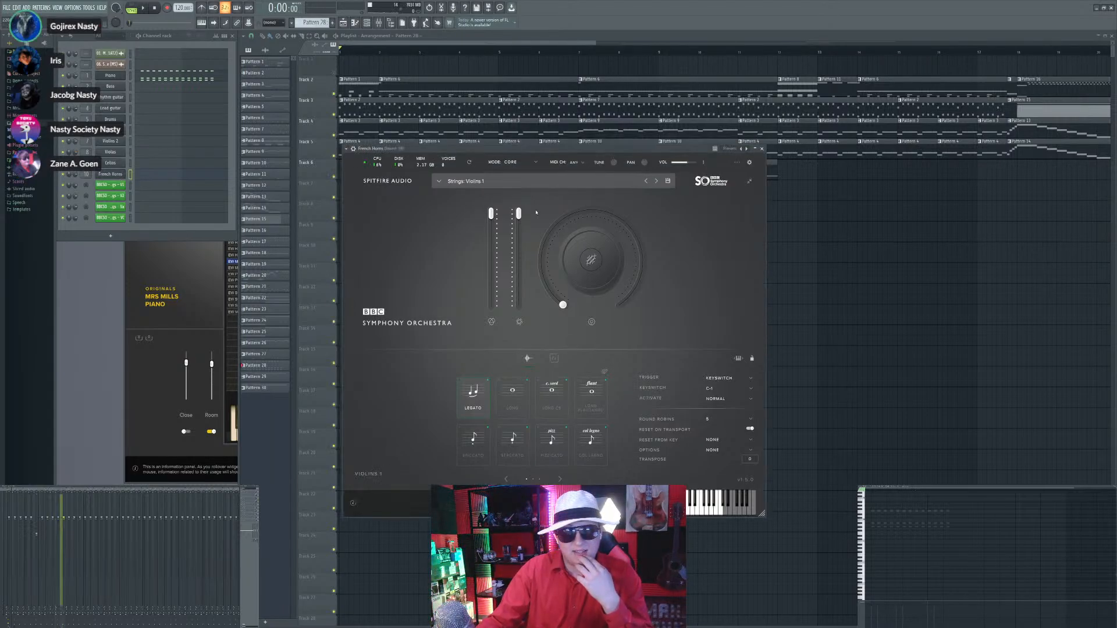
pyautogui.click(436, 177)
pyautogui.doubleClick(586, 323)
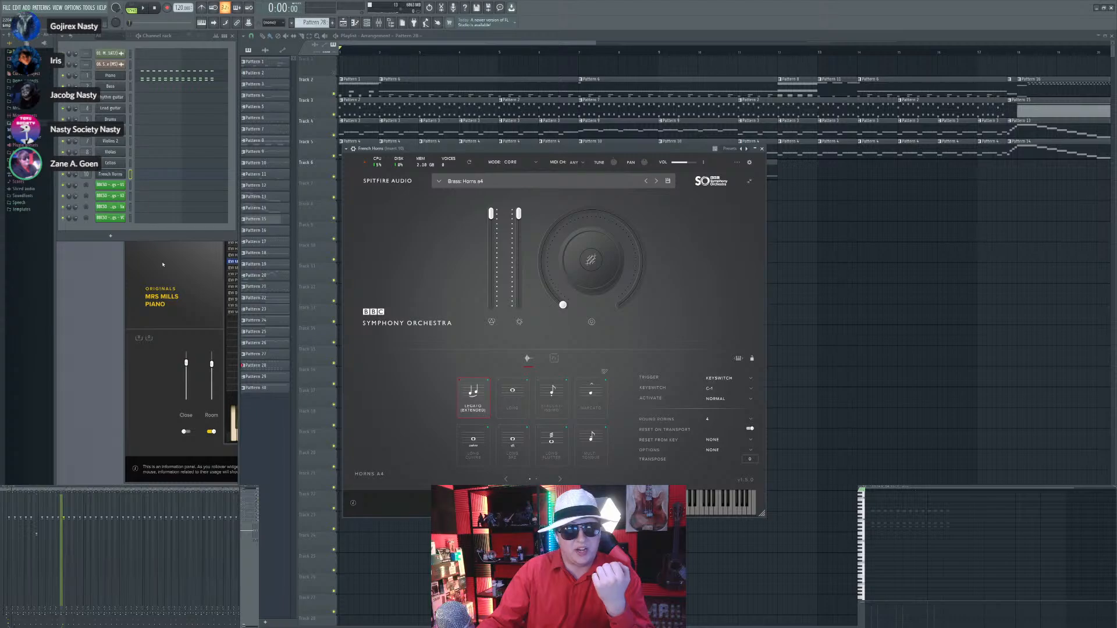
# Step: Open the French Horns plugin's MIDI settings and check the port of the cellos Articulate channel
pyautogui.click(353, 148)
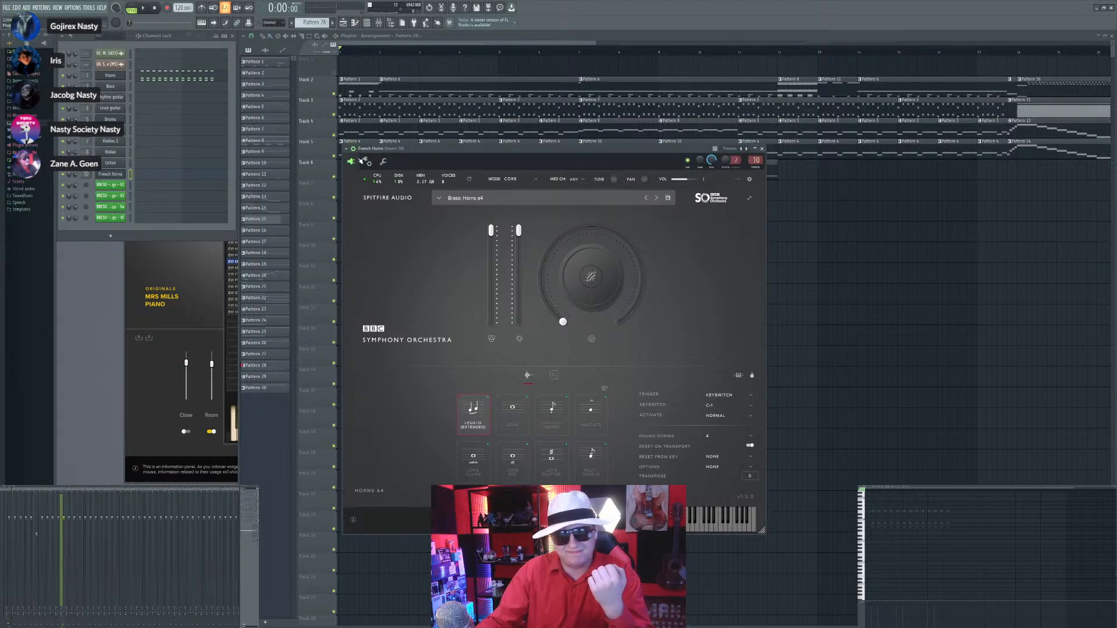
pyautogui.click(367, 161)
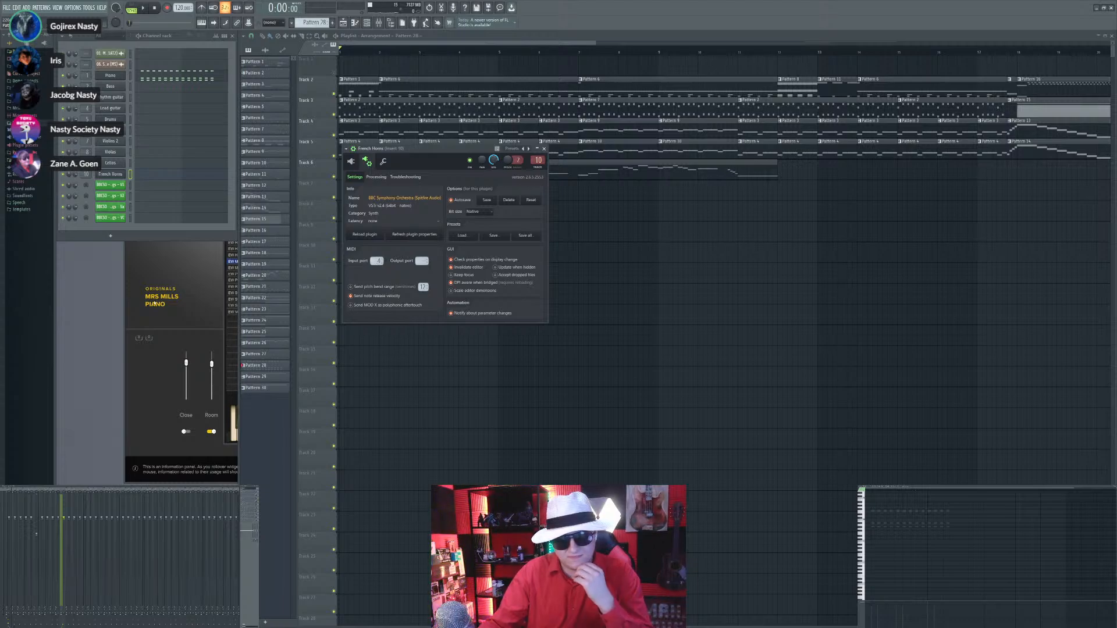
pyautogui.click(115, 218)
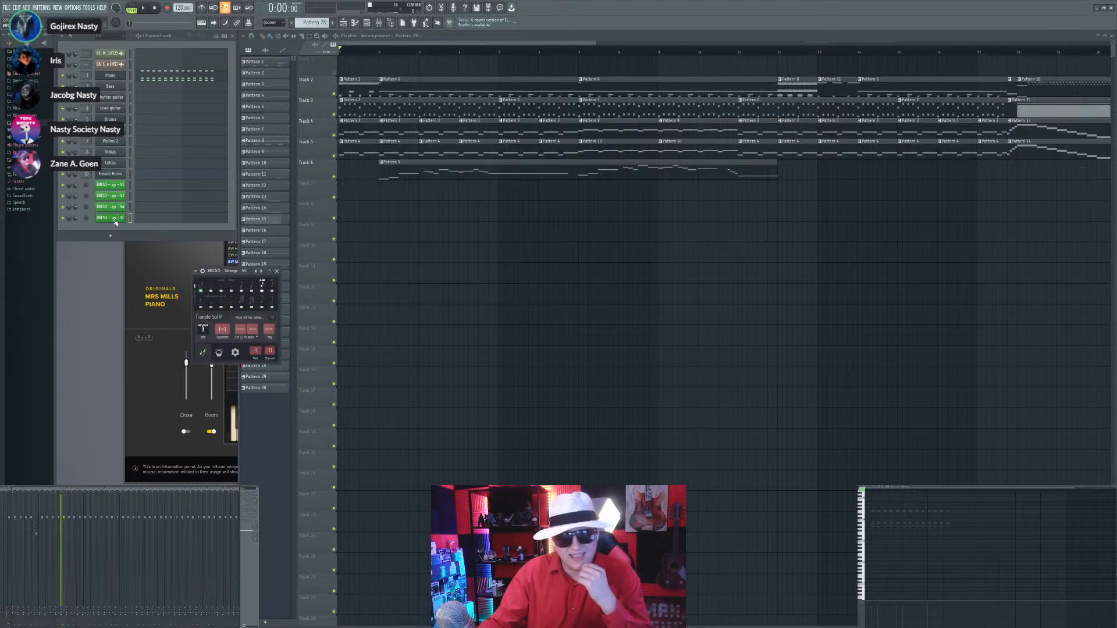
# Step: Set the Cellos plugin's MIDI input port to 3 and clone the cellos Articulate channel
pyautogui.click(117, 164)
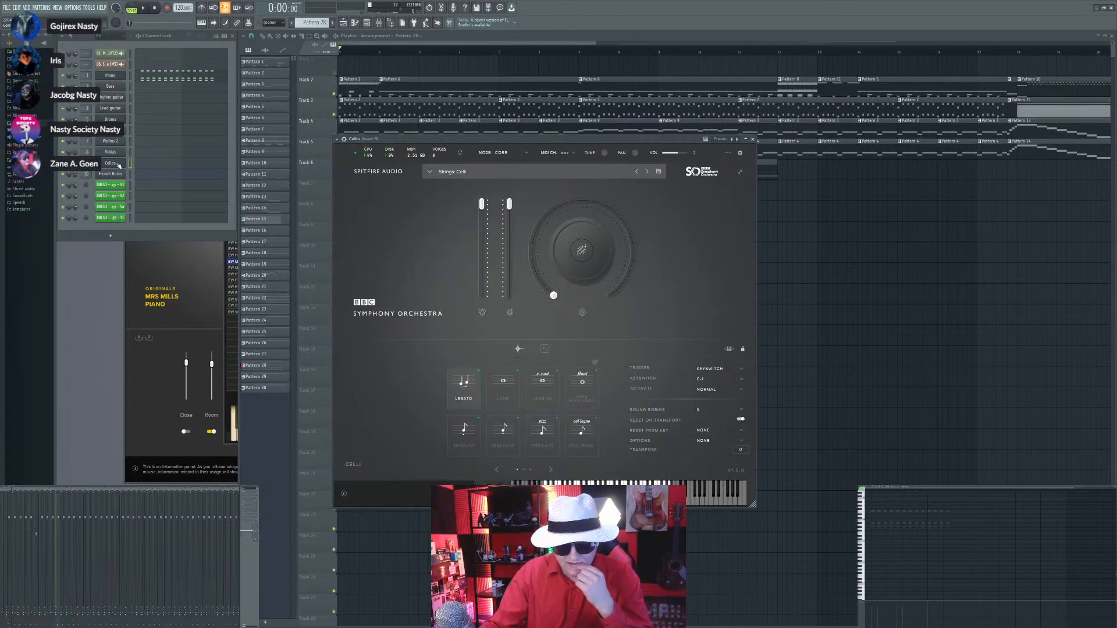
pyautogui.click(346, 140)
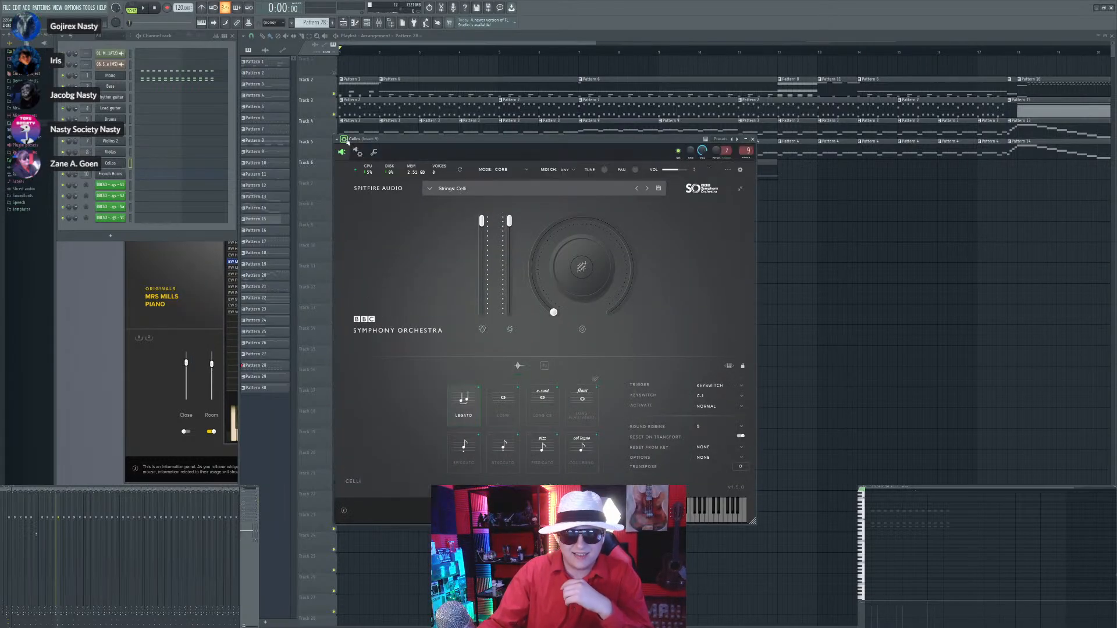
pyautogui.click(358, 152)
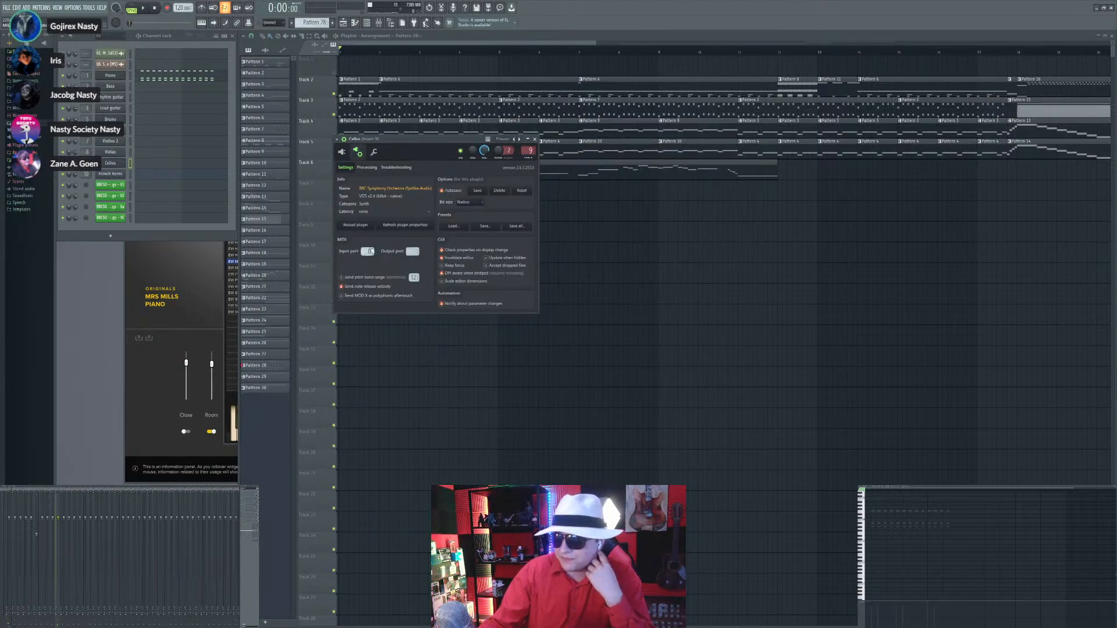
pyautogui.scroll(3, 371, 251)
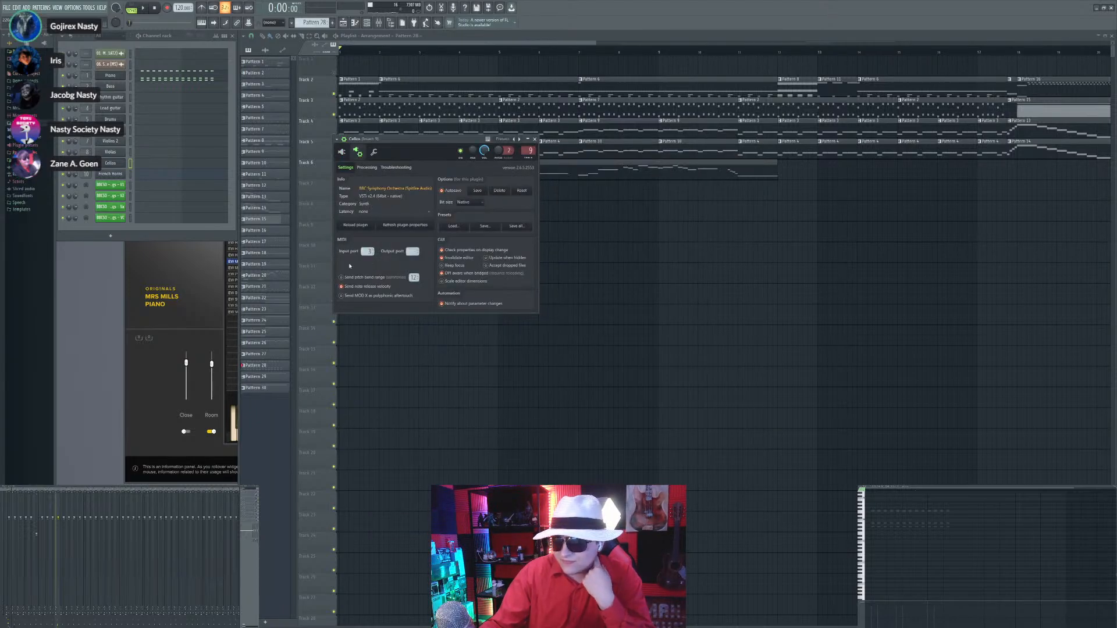
pyautogui.click(117, 219)
pyautogui.click(137, 277)
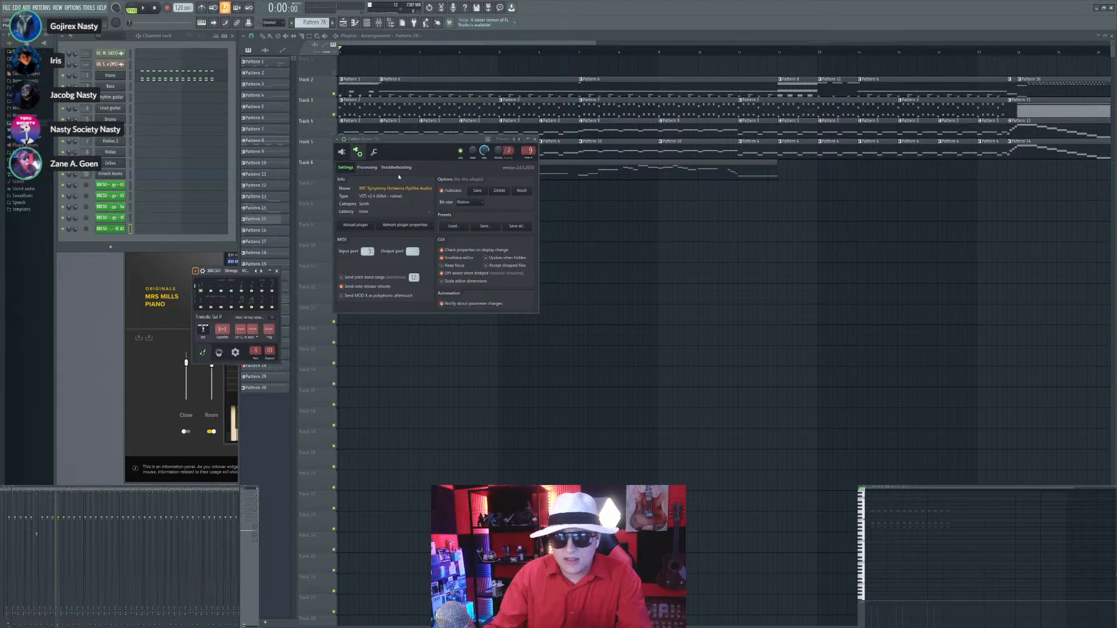
# Step: Load the BBC Symphony Orchestra brass horn articulations in the cloned BRSO Articulate channel and close the Cellos plugin window
pyautogui.click(408, 154)
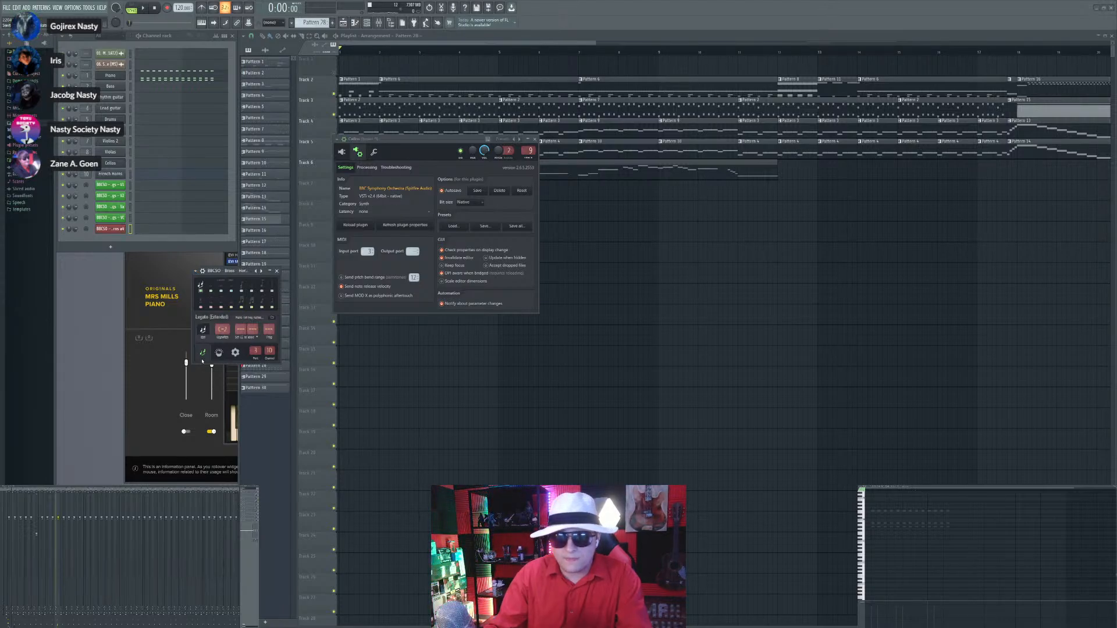
pyautogui.rightClick(632, 326)
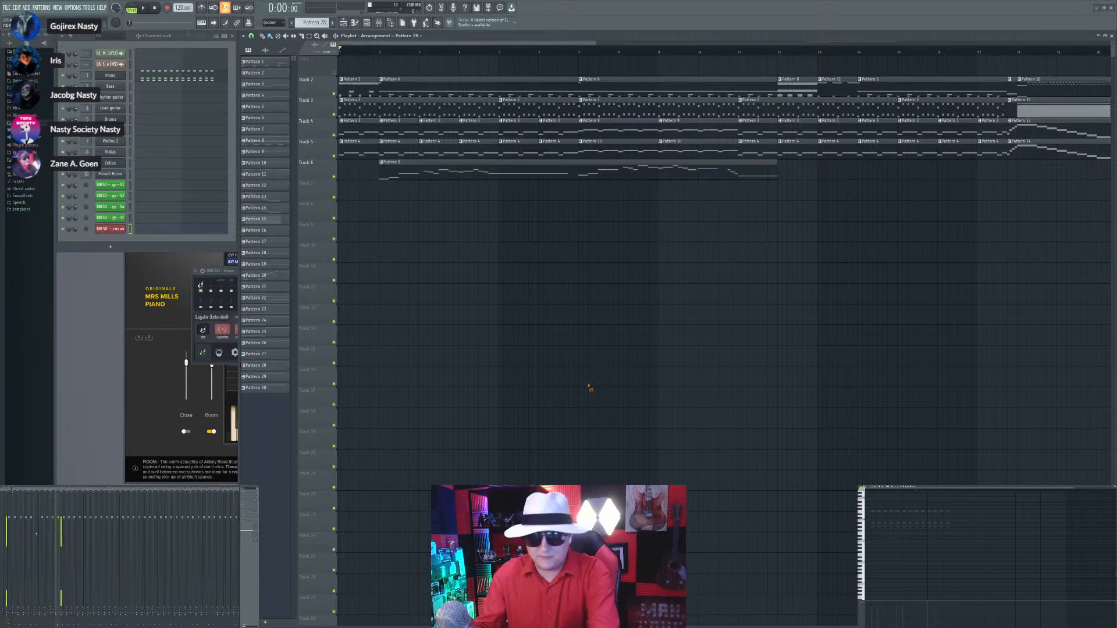
# Step: Play the arrangement briefly, then create Pattern 31 and place it at the start of Track 7
pyautogui.press('space')
pyautogui.scroll(2, 321, 300)
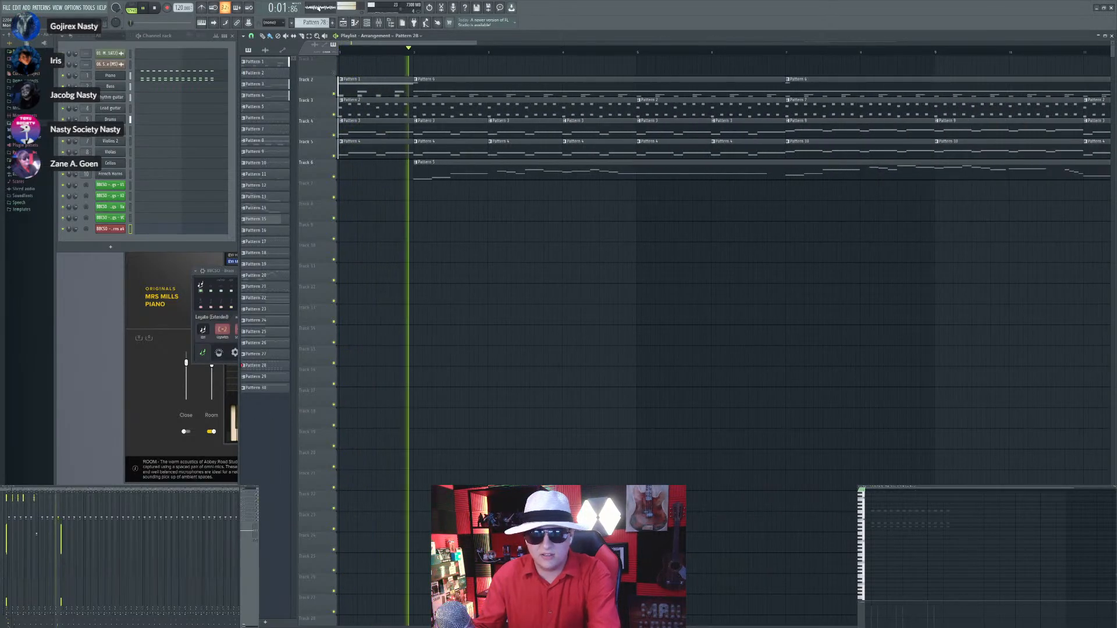
pyautogui.press('space')
pyautogui.press('F4')
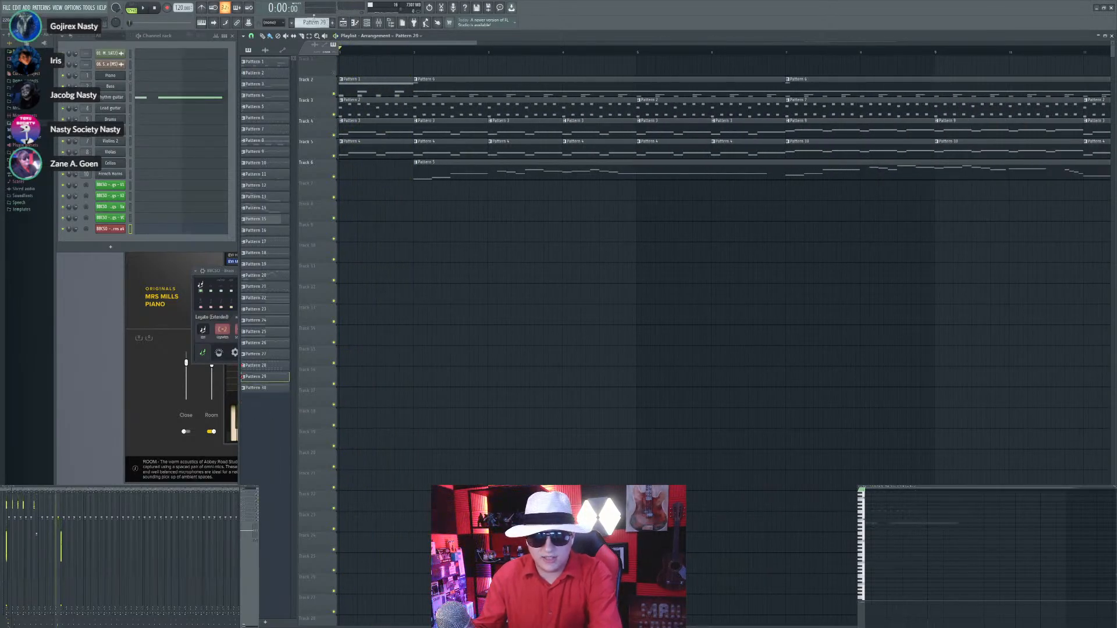
pyautogui.scroll(2, 346, 196)
pyautogui.click(346, 196)
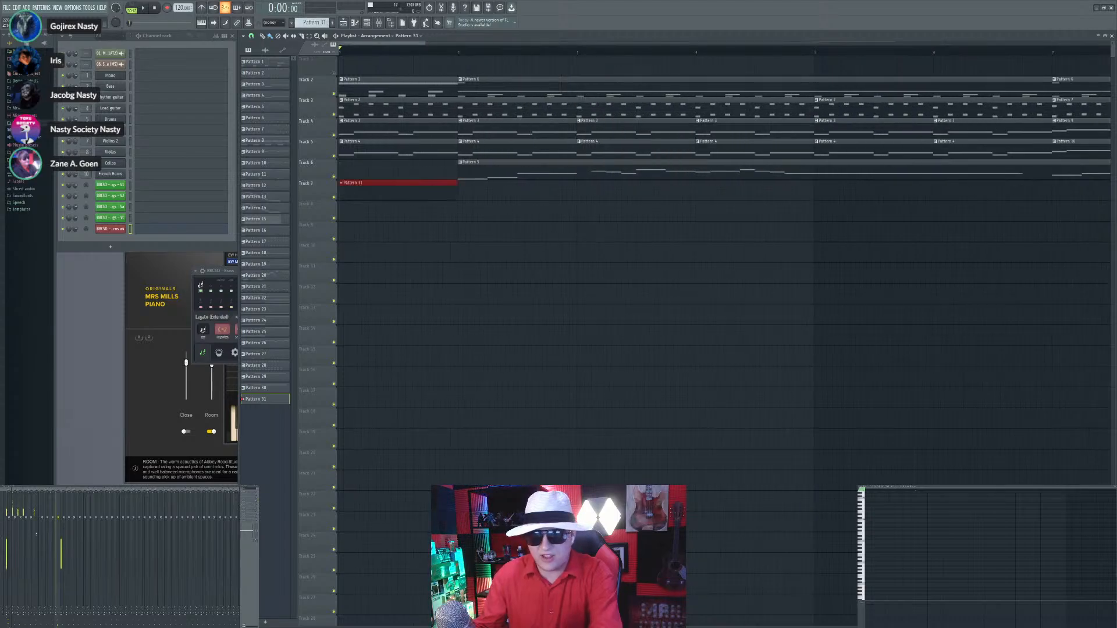
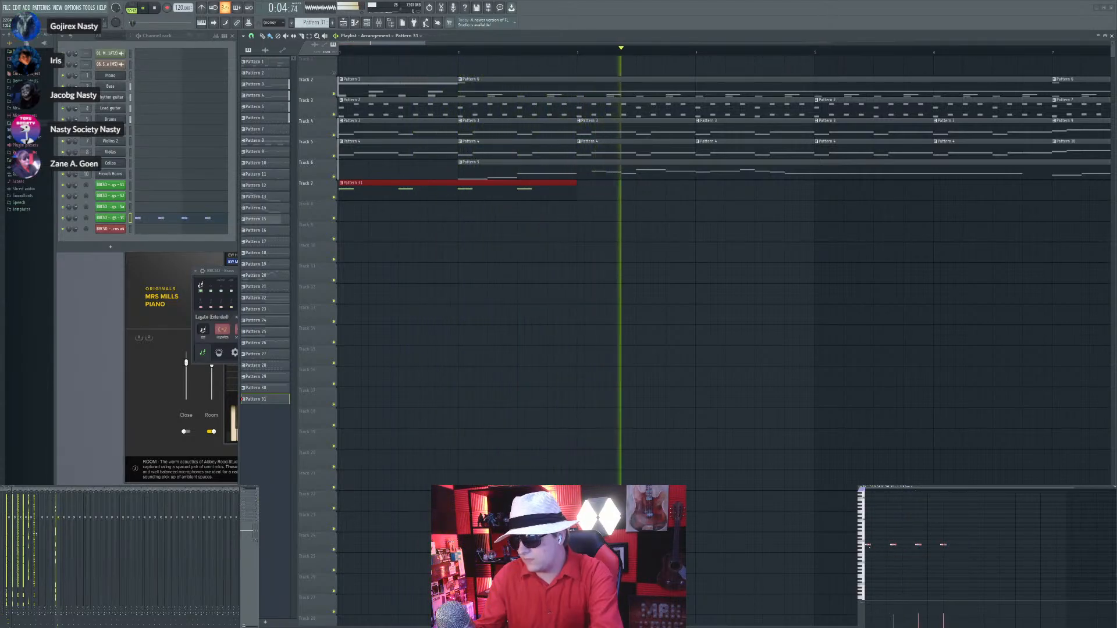
# Step: Duplicate the Pattern 31 clip directly after itself on Track 7 and trim the copy to end where the second Pattern 6 clip begins
pyautogui.scroll(-3, 626, 317)
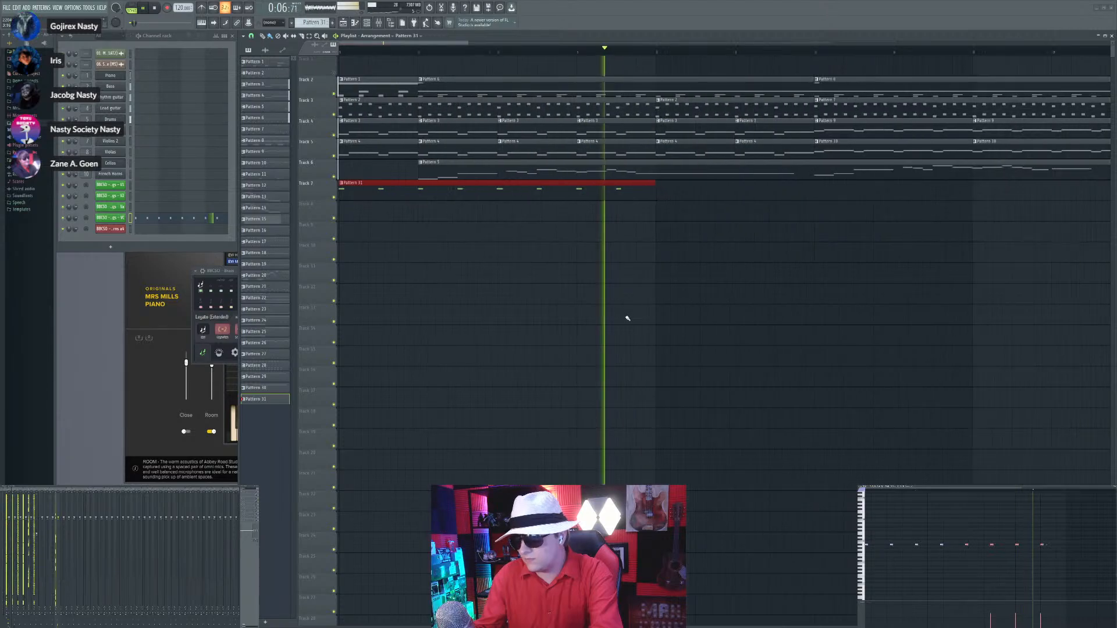
pyautogui.hscroll(4, 675, 239)
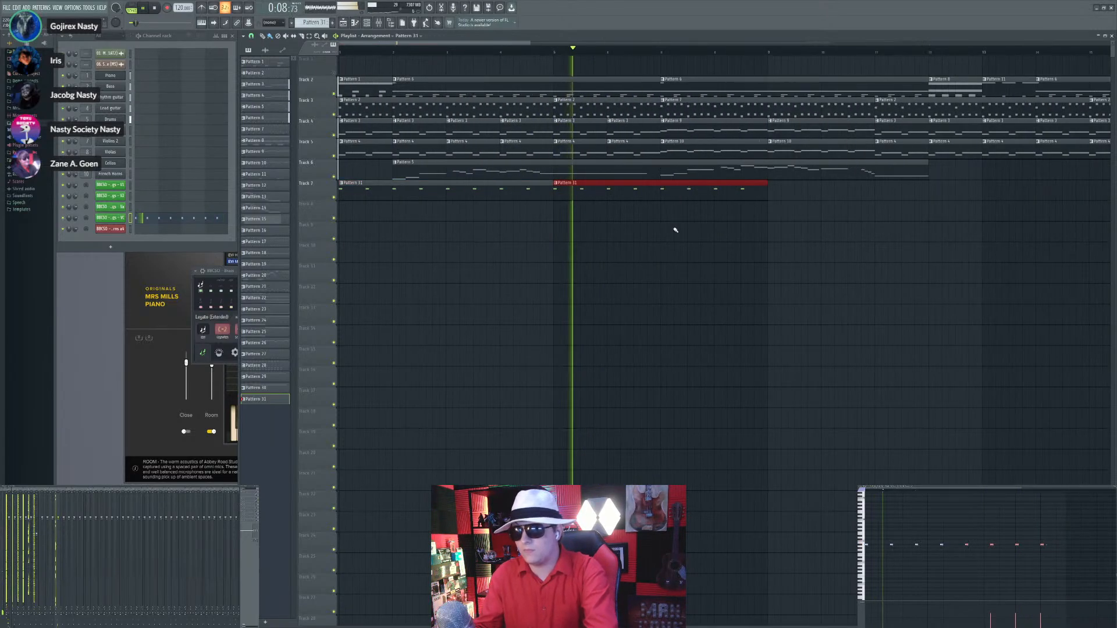
pyautogui.moveTo(682, 209); pyautogui.dragTo(650, 207)
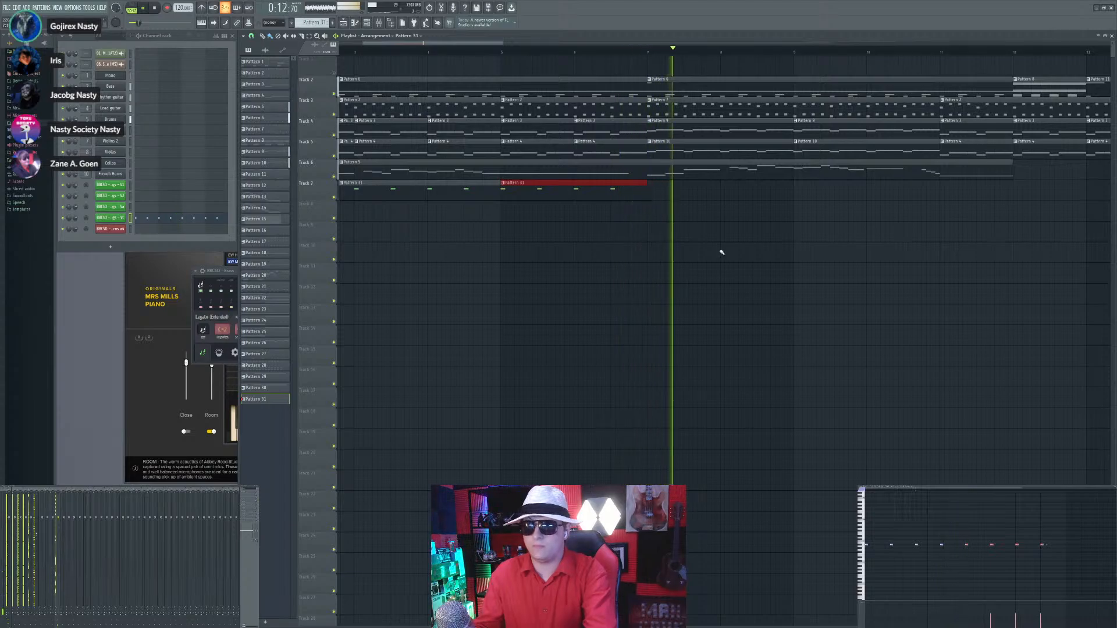
# Step: Move both Pattern 31 clips from Track 7 down to Track 10, keeping them at the arrangement's start
pyautogui.scroll(-3, 684, 239)
pyautogui.moveTo(574, 213); pyautogui.dragTo(352, 262)
pyautogui.click(543, 399)
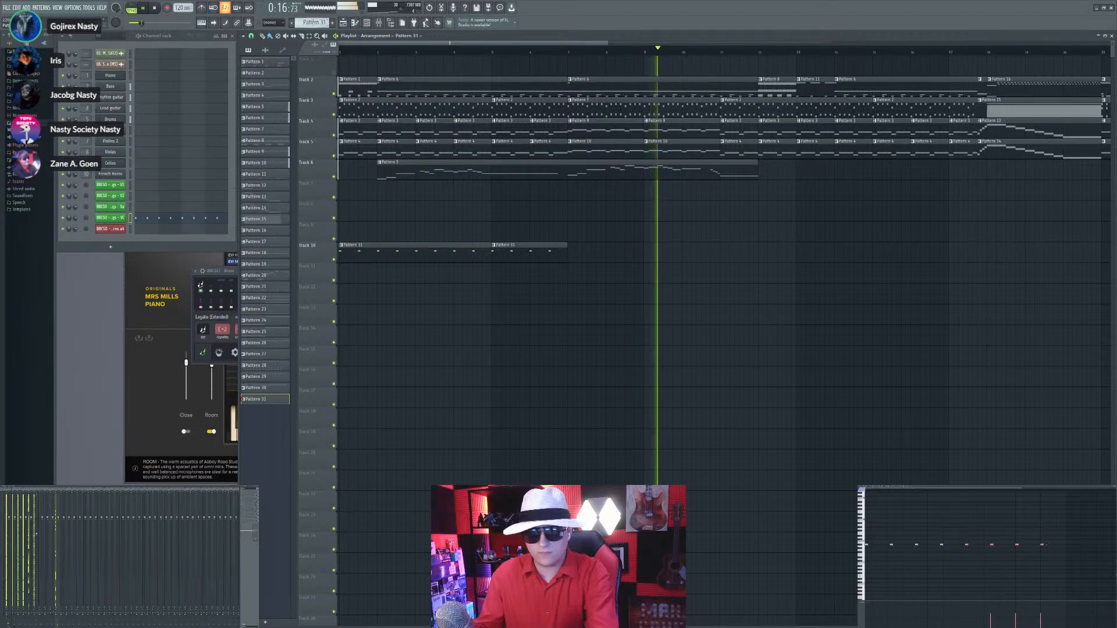
# Step: Create Pattern 32, place it on Track 7 under the start of the Pattern 5 clip, and stop playback
pyautogui.click(332, 22)
pyautogui.scroll(3, 402, 195)
pyautogui.click(394, 188)
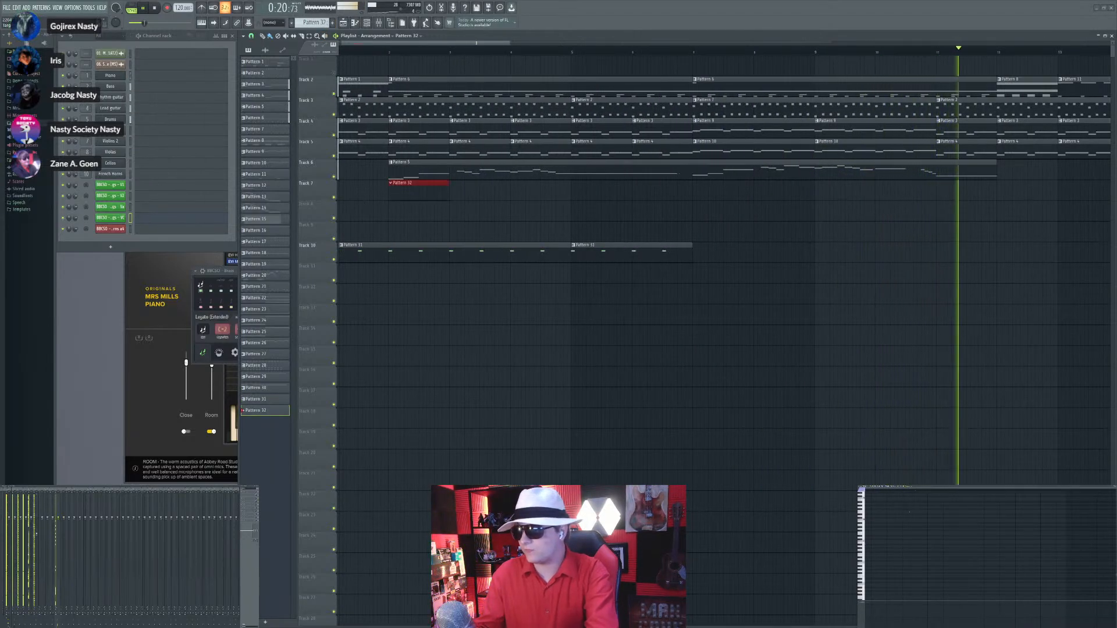
pyautogui.press('space')
# Step: Move the Main Title audio clip to the arrangement's start on Track 1, unmute it and play to check its timing
pyautogui.scroll(-5, 599, 146)
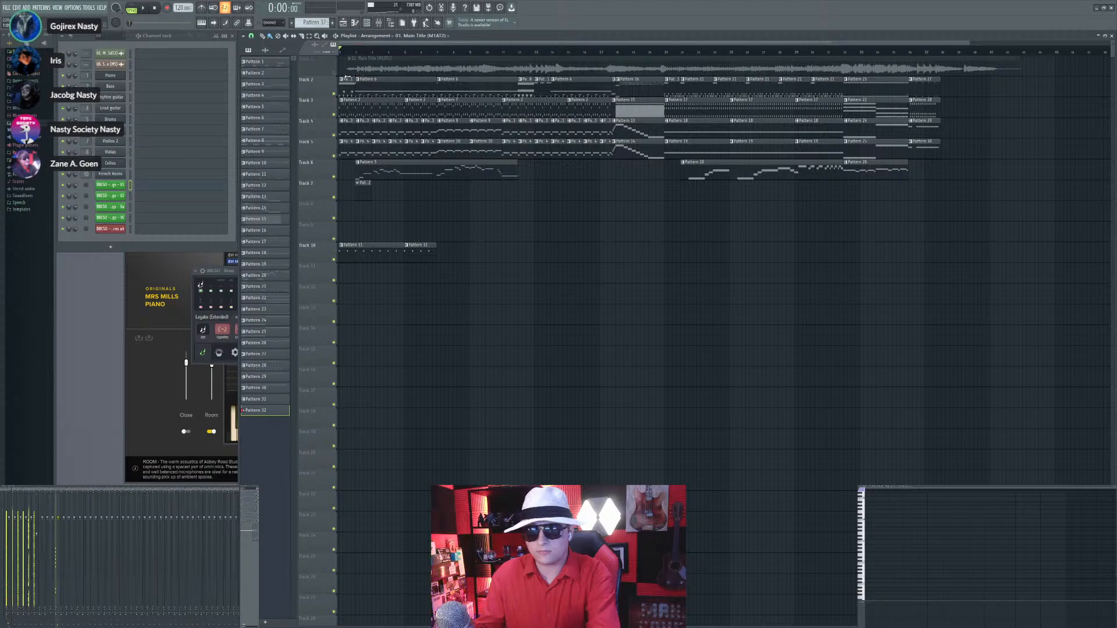
pyautogui.scroll(6, 341, 77)
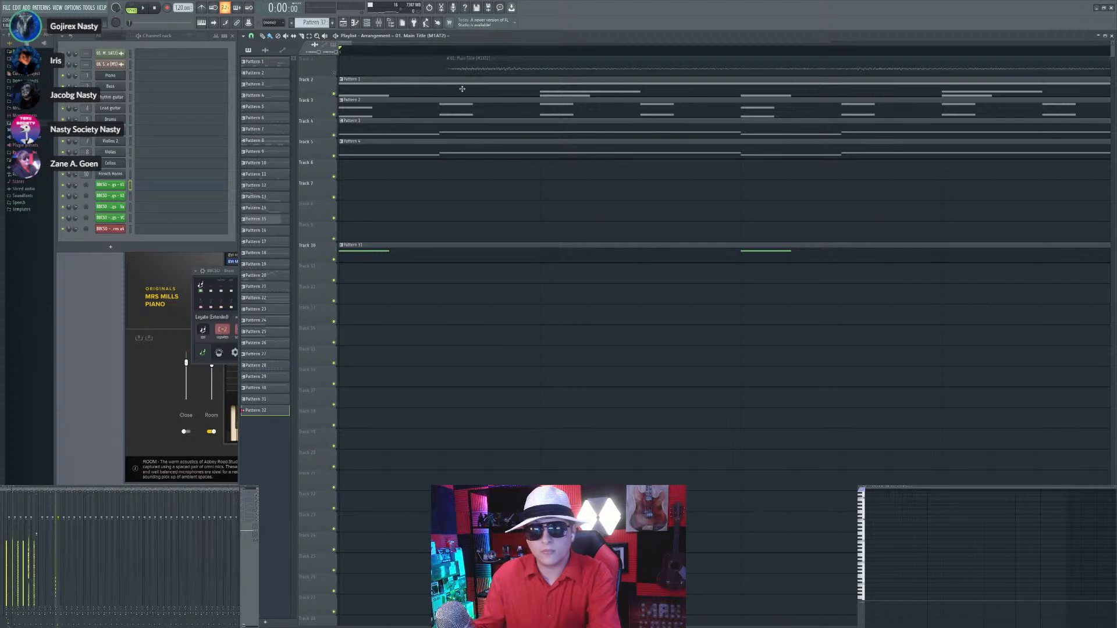
pyautogui.scroll(-2, 462, 89)
pyautogui.moveTo(454, 70); pyautogui.dragTo(275, 73)
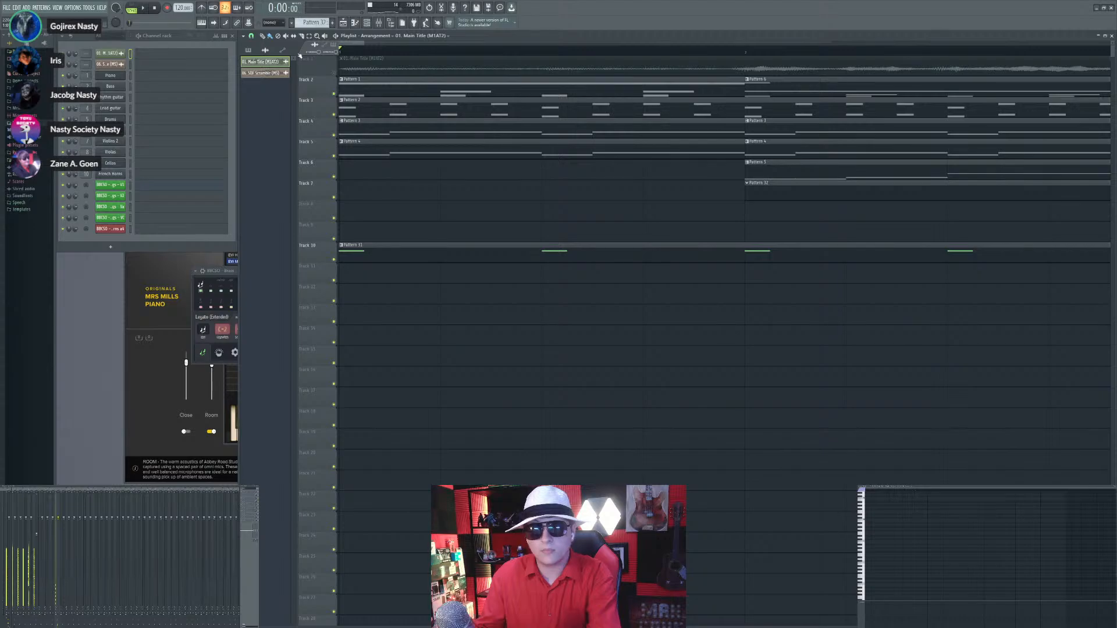
pyautogui.press('space')
pyautogui.scroll(-2, 465, 196)
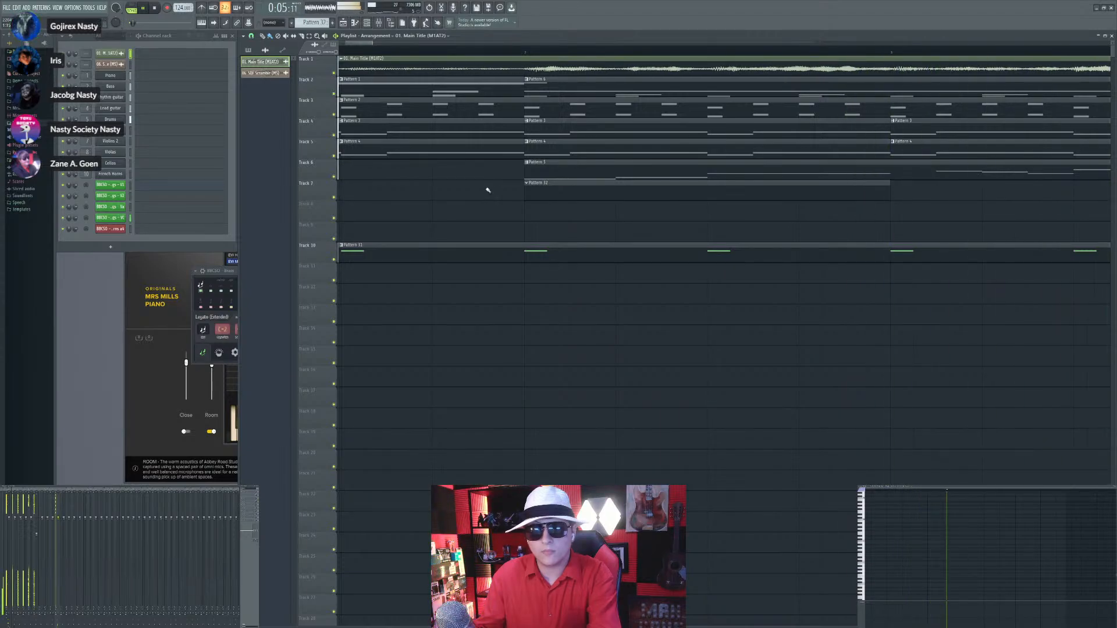
pyautogui.scroll(-2, 486, 187)
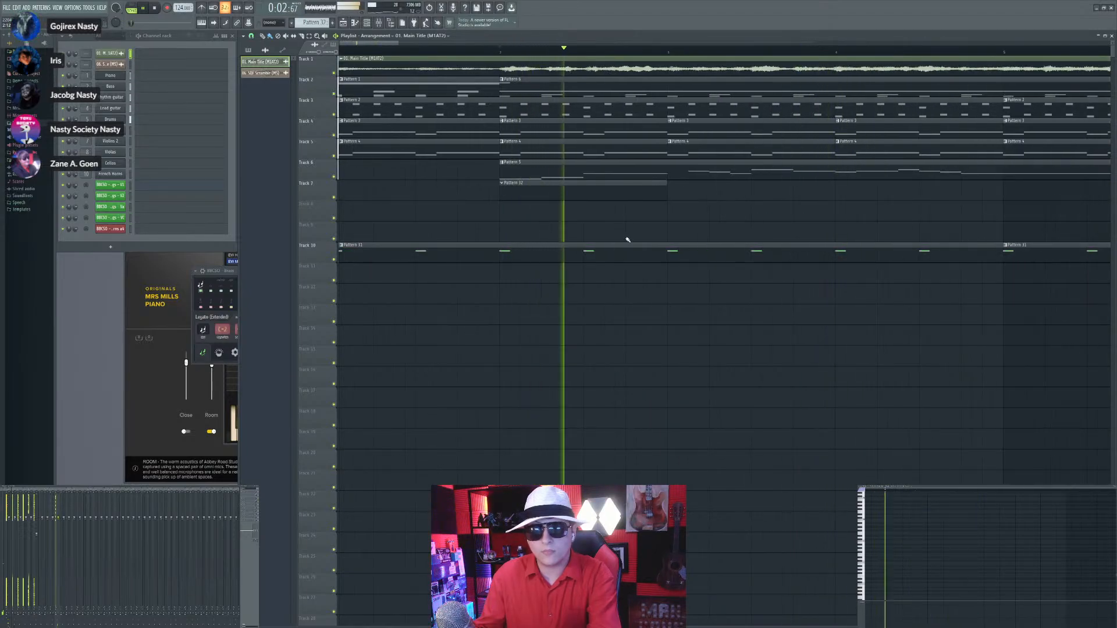
pyautogui.scroll(-2, 626, 239)
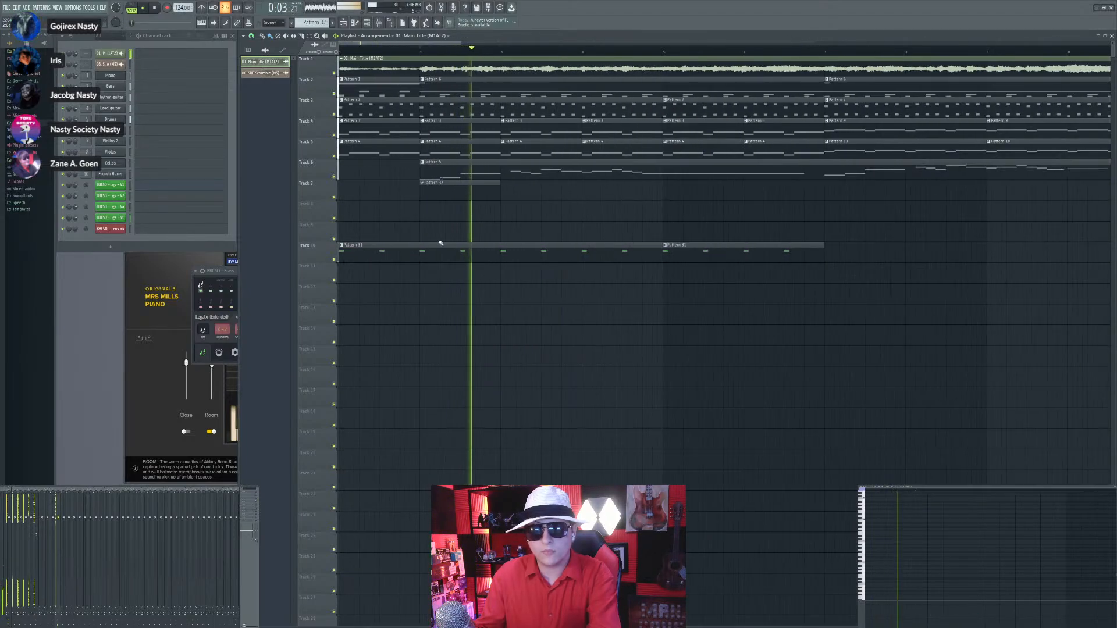
# Step: Write the melody in Pattern 32 on the first BRSO Articulate channel, ending with a long held note, checking it against playback
pyautogui.click(487, 195)
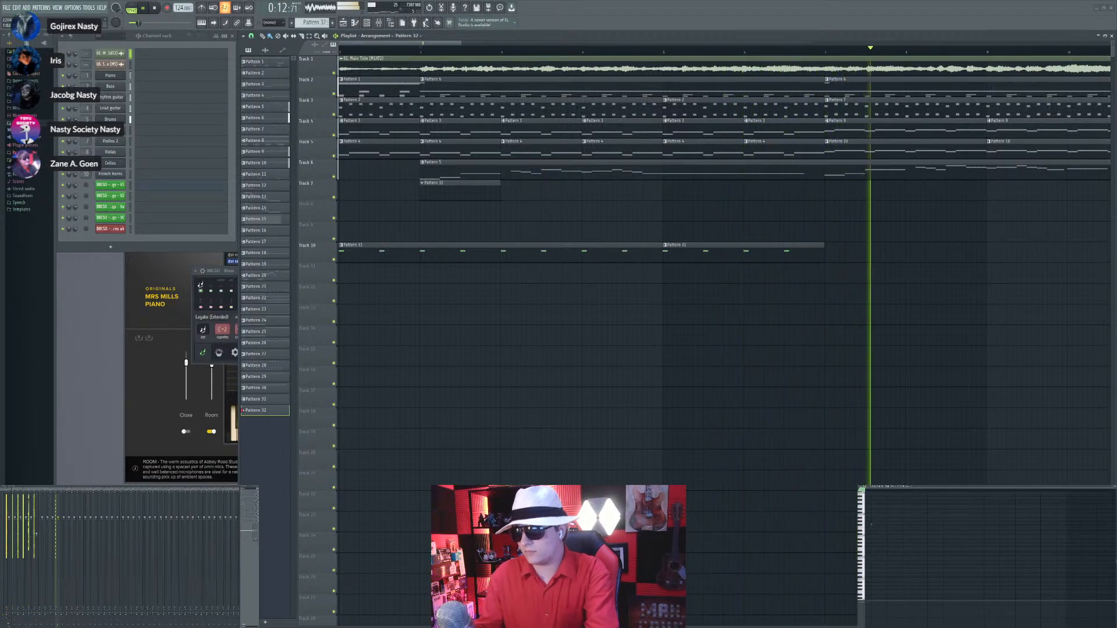
pyautogui.press('space')
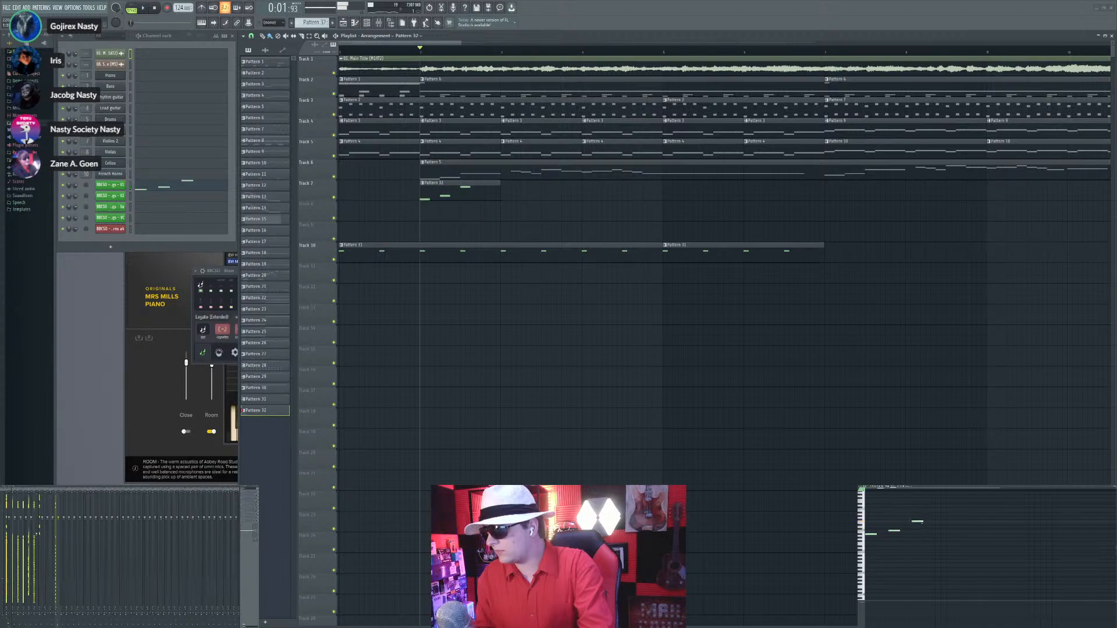
pyautogui.press('space')
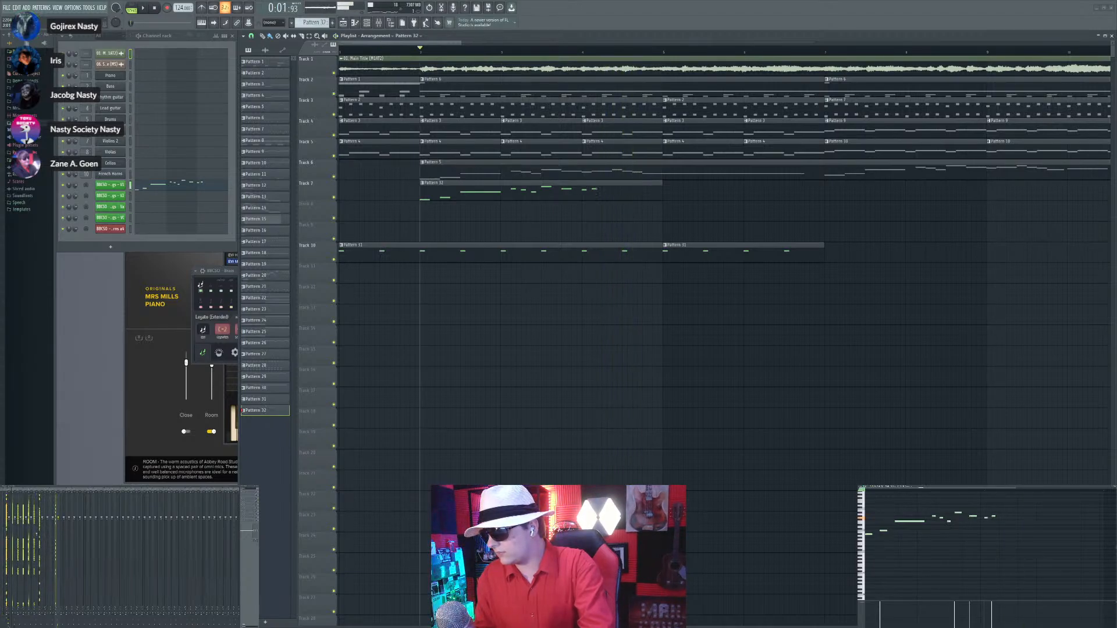
pyautogui.press('space')
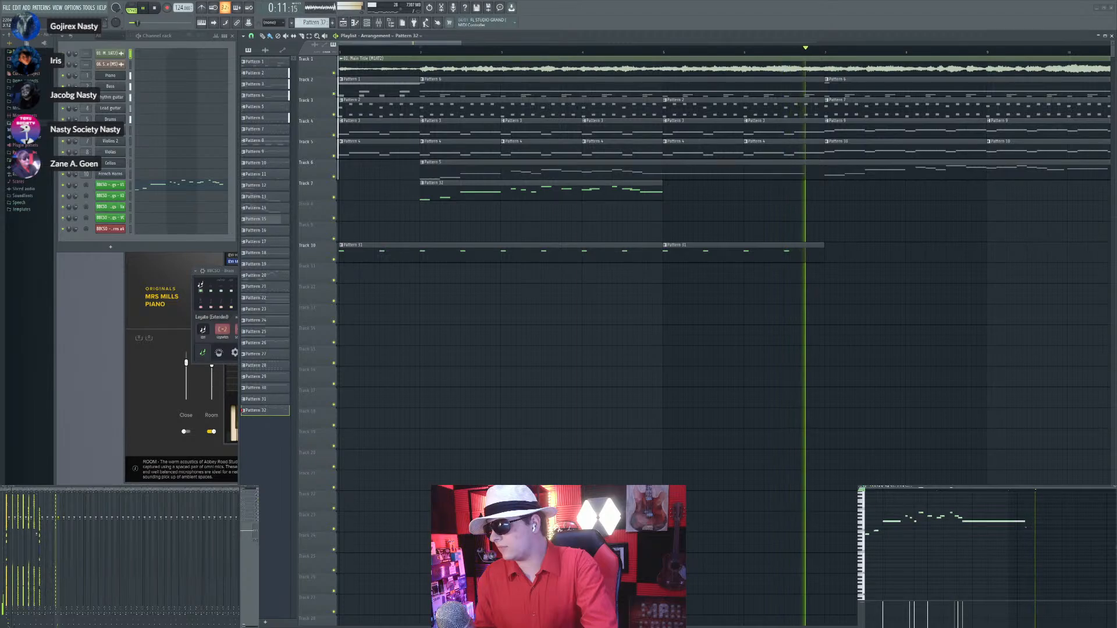
pyautogui.press('space')
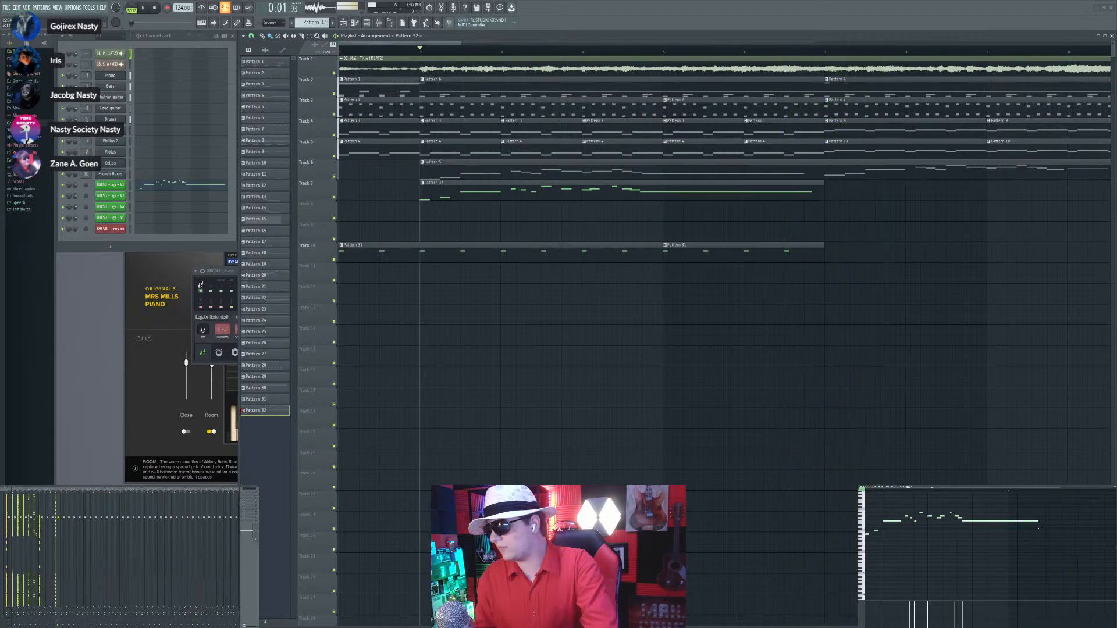
pyautogui.press('space')
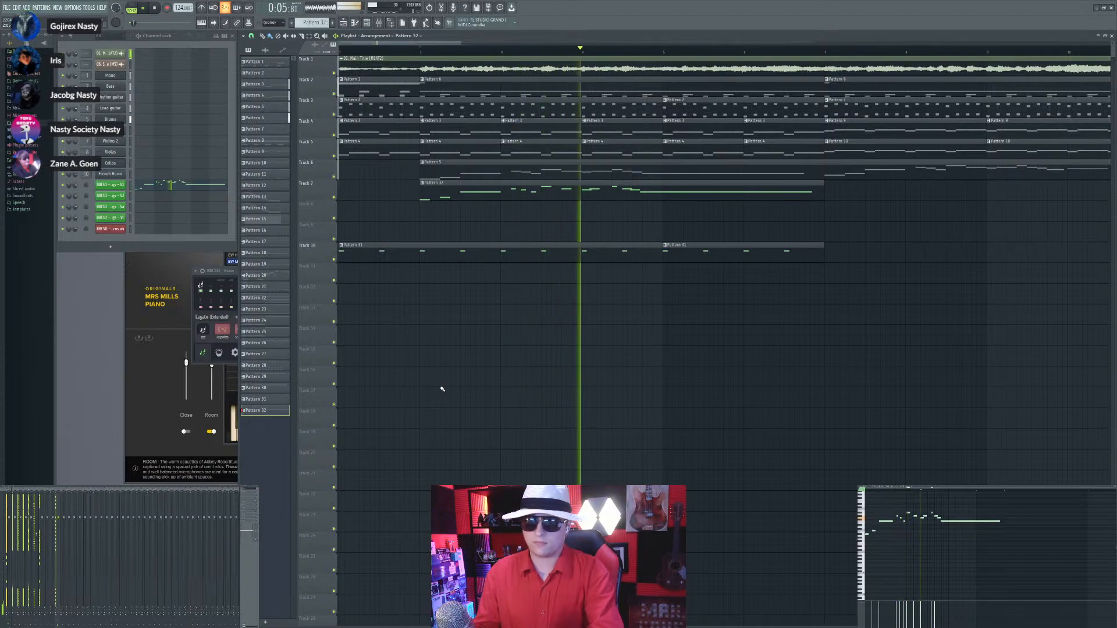
# Step: Mute Track 1, then create Pattern 33 and place it on Track 8 directly below the start of Pattern 32
pyautogui.click(335, 72)
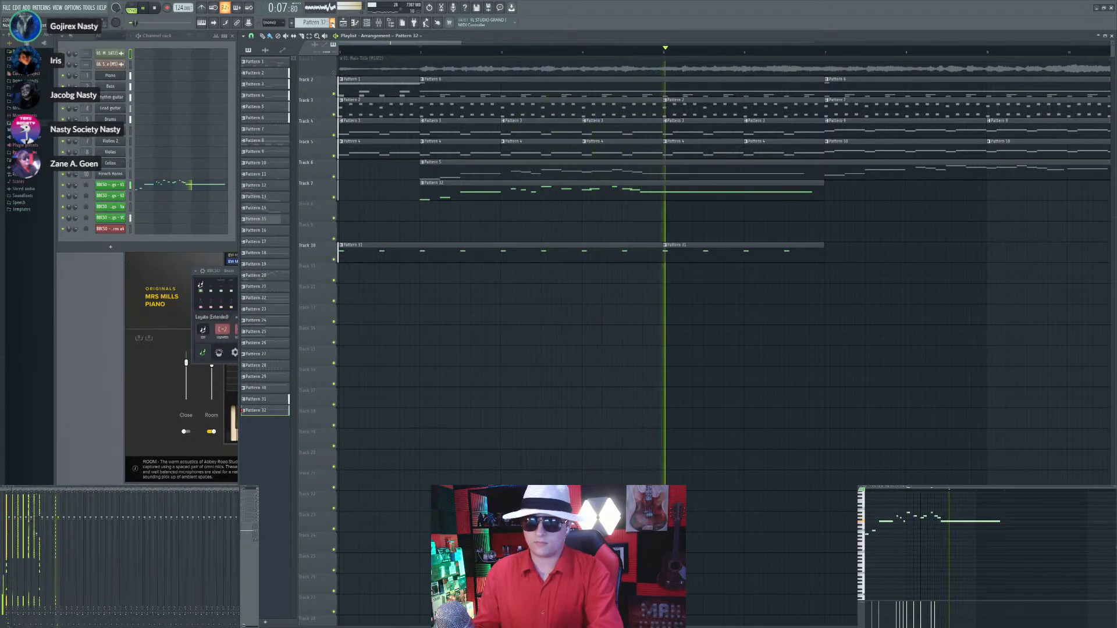
pyautogui.press('F4')
pyautogui.click(433, 214)
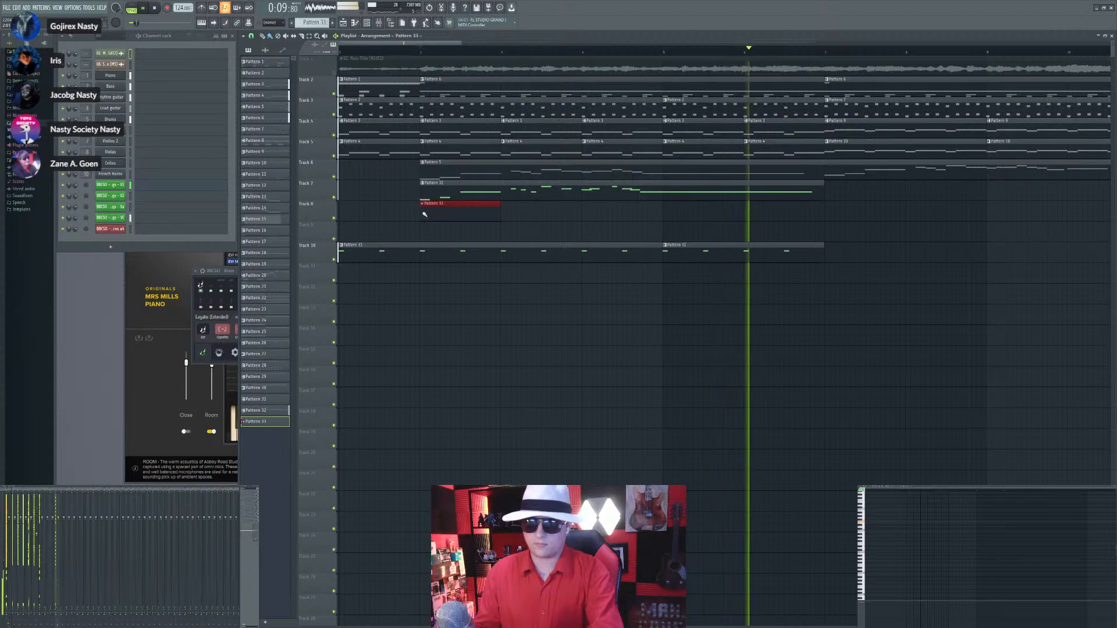
# Step: Copy the Pattern 32 melody into Pattern 33 on the second BRSO Articulate channel and play the result
pyautogui.click(539, 183)
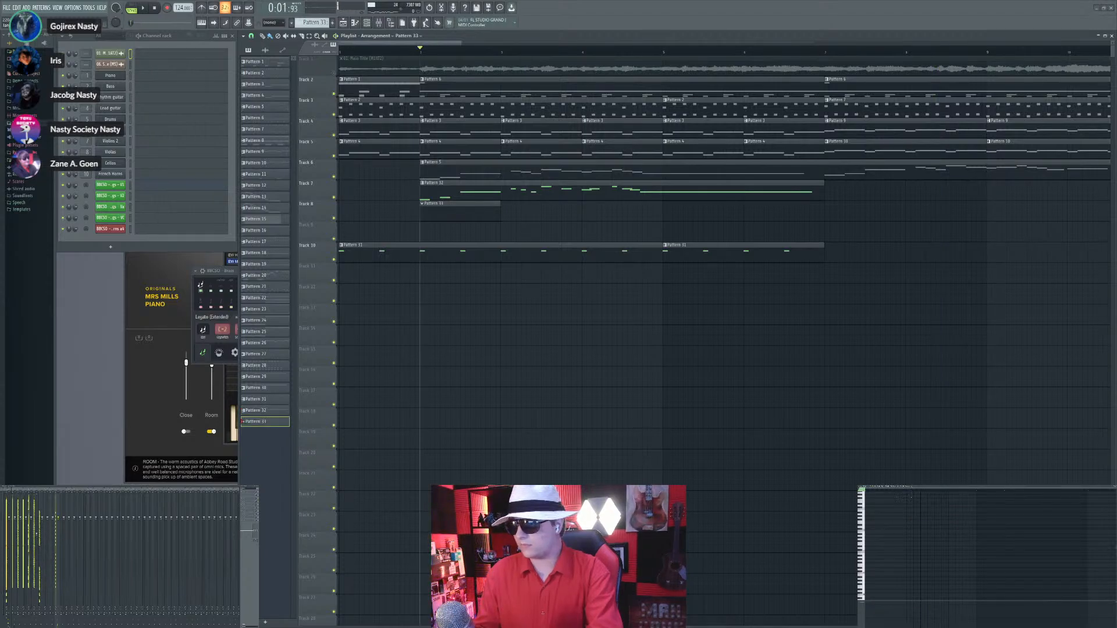
pyautogui.hotkey('ctrl', 'v')
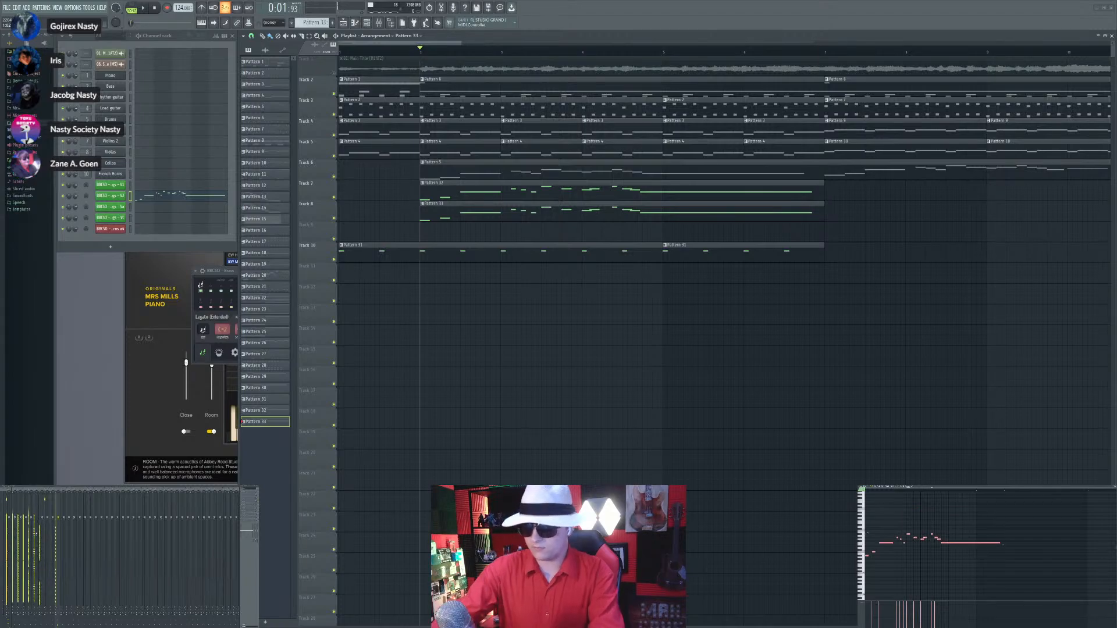
pyautogui.press('space')
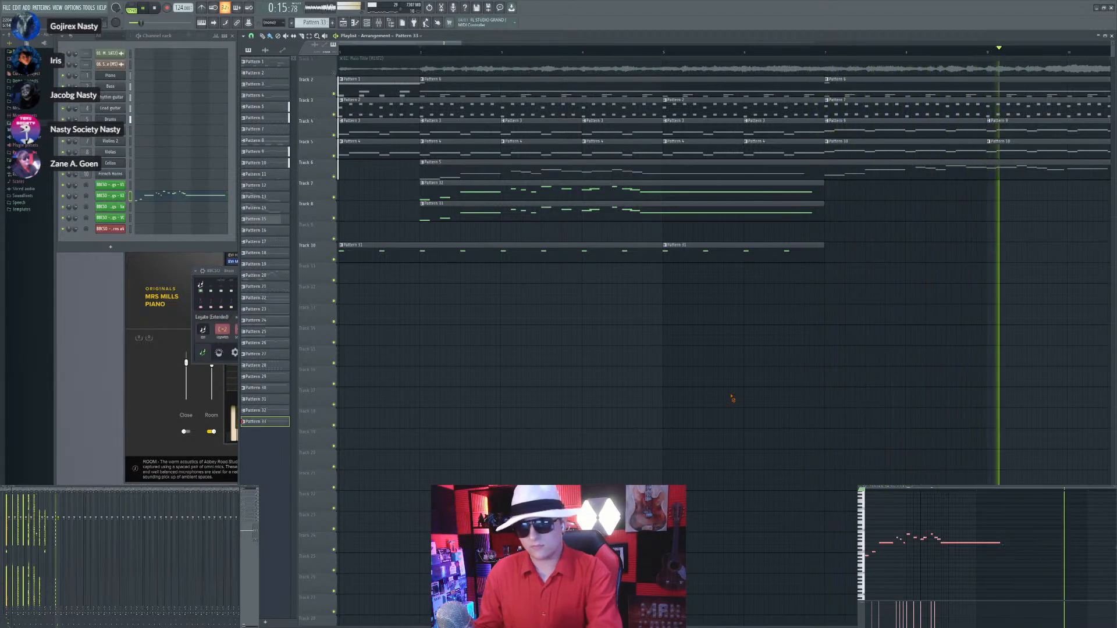
# Step: Place a new Pattern 34 at the start of Track 9, view Pattern 2's notes for reference, and reselect Pattern 34
pyautogui.scroll(-3, 616, 399)
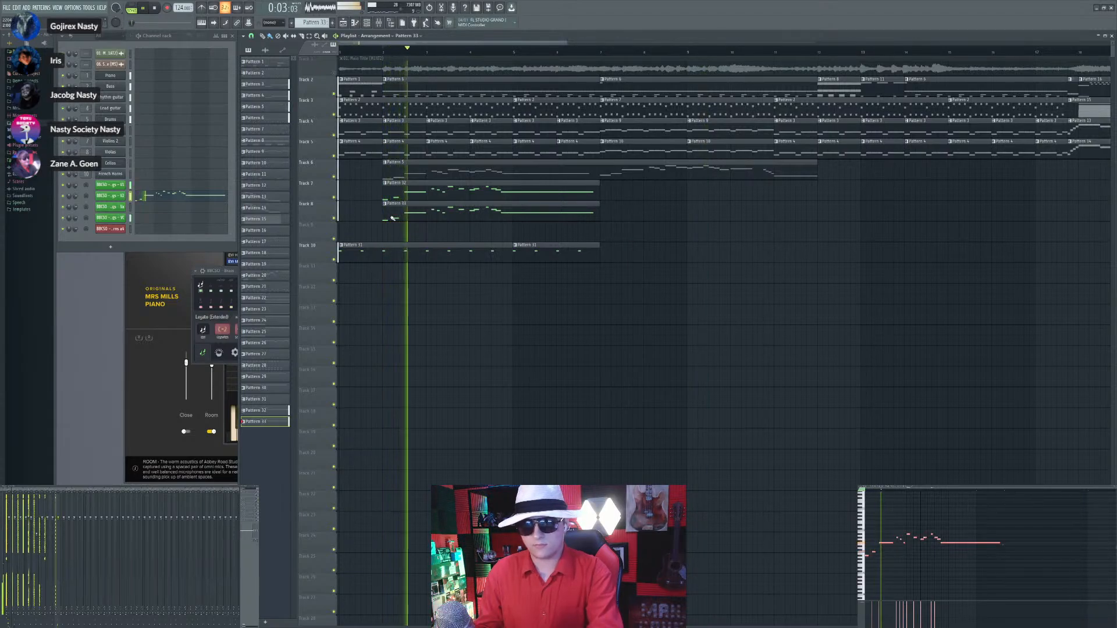
pyautogui.scroll(1, 320, 25)
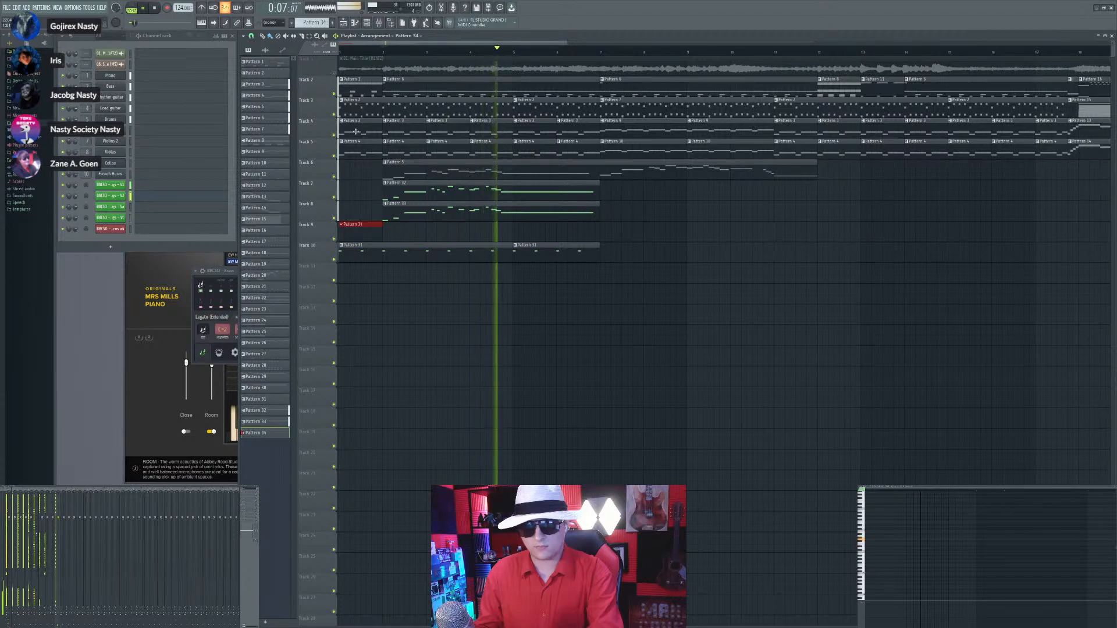
pyautogui.click(359, 114)
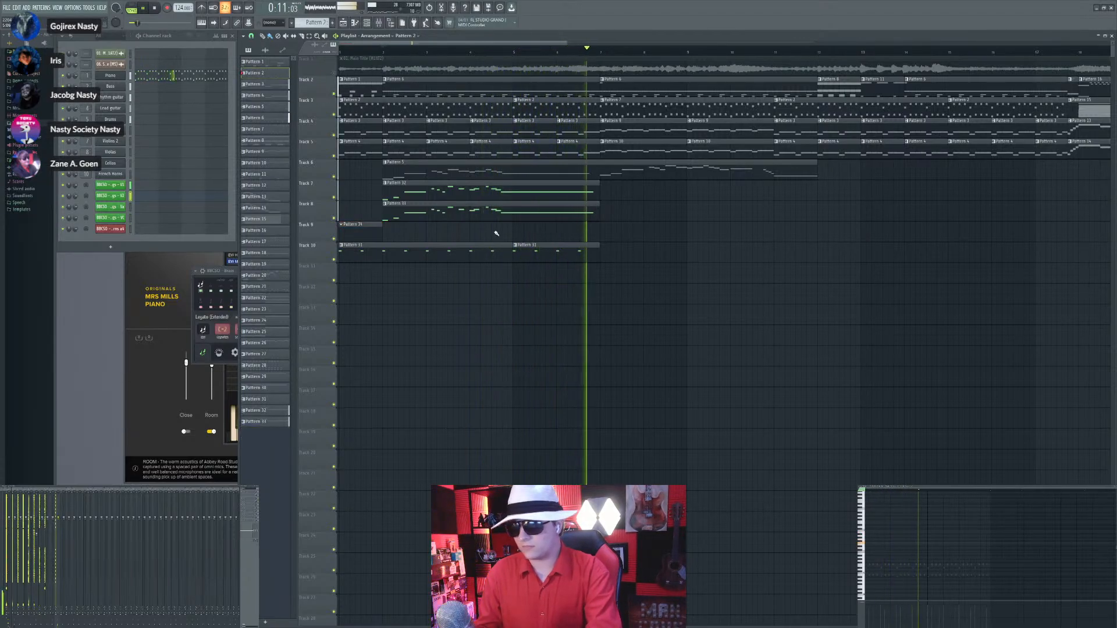
pyautogui.click(373, 233)
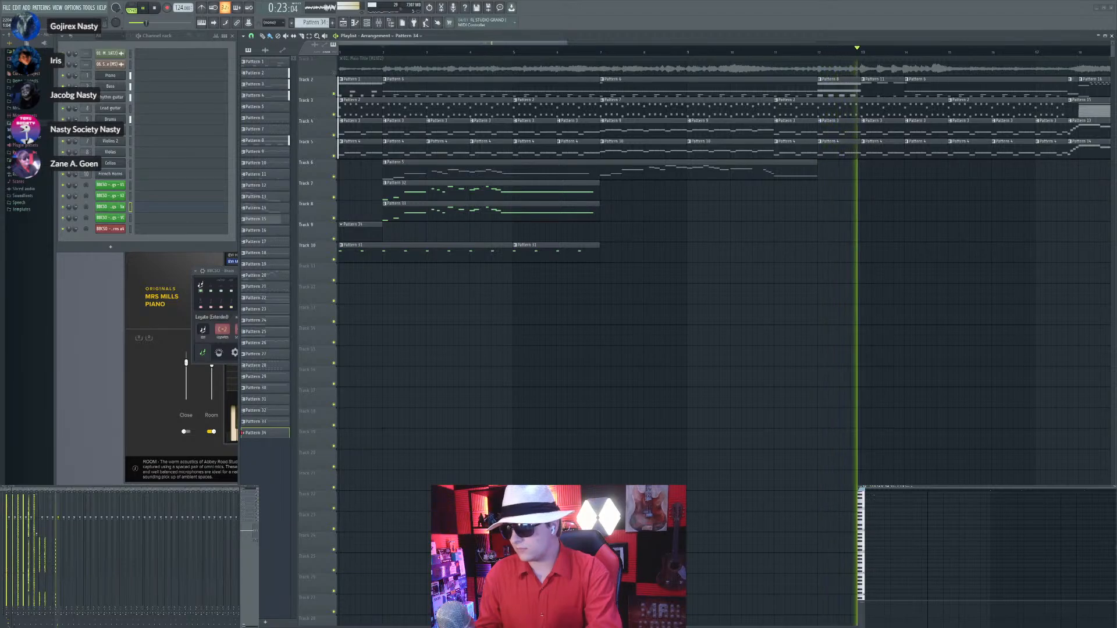
# Step: Write a repeating two-voice rhythm in Pattern 34 on the third BRSO Articulate channel and play it with the arrangement
pyautogui.press('space')
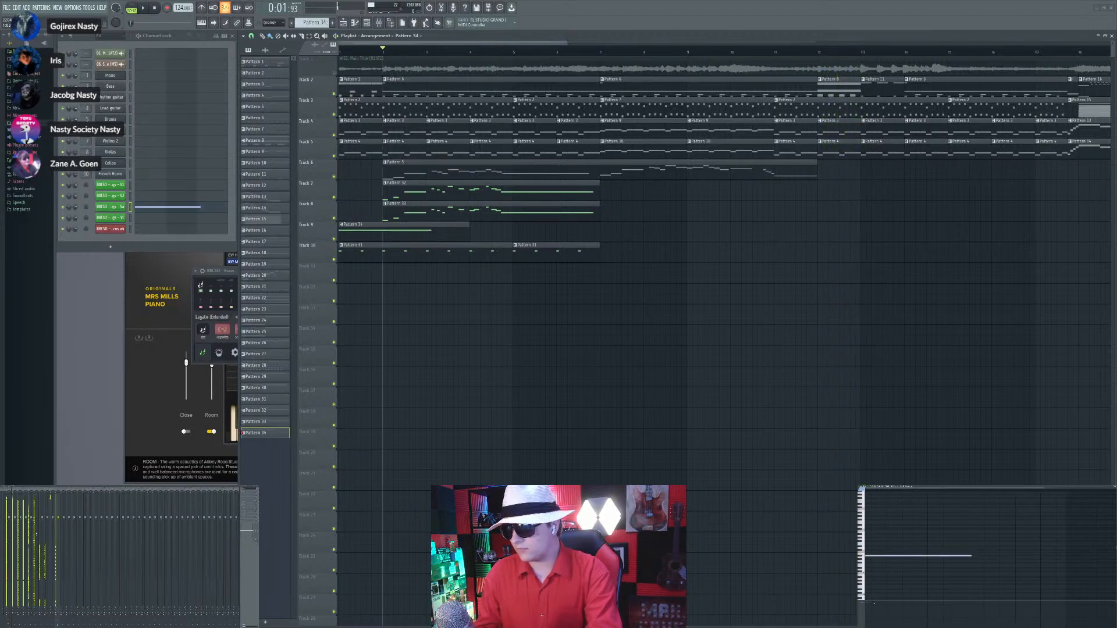
pyautogui.press('space')
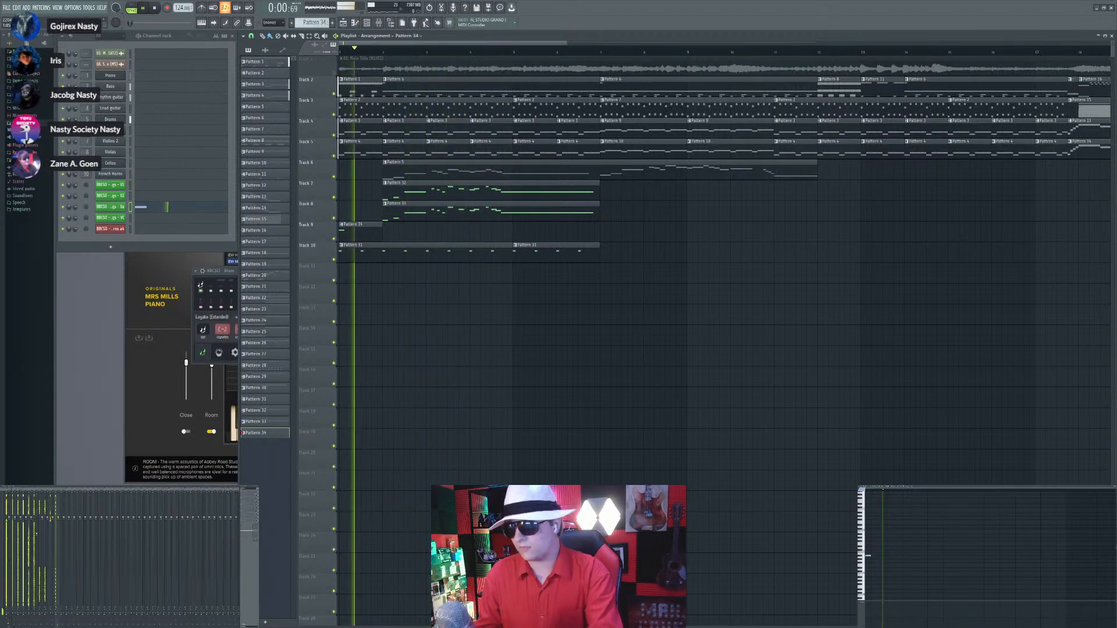
pyautogui.press('space')
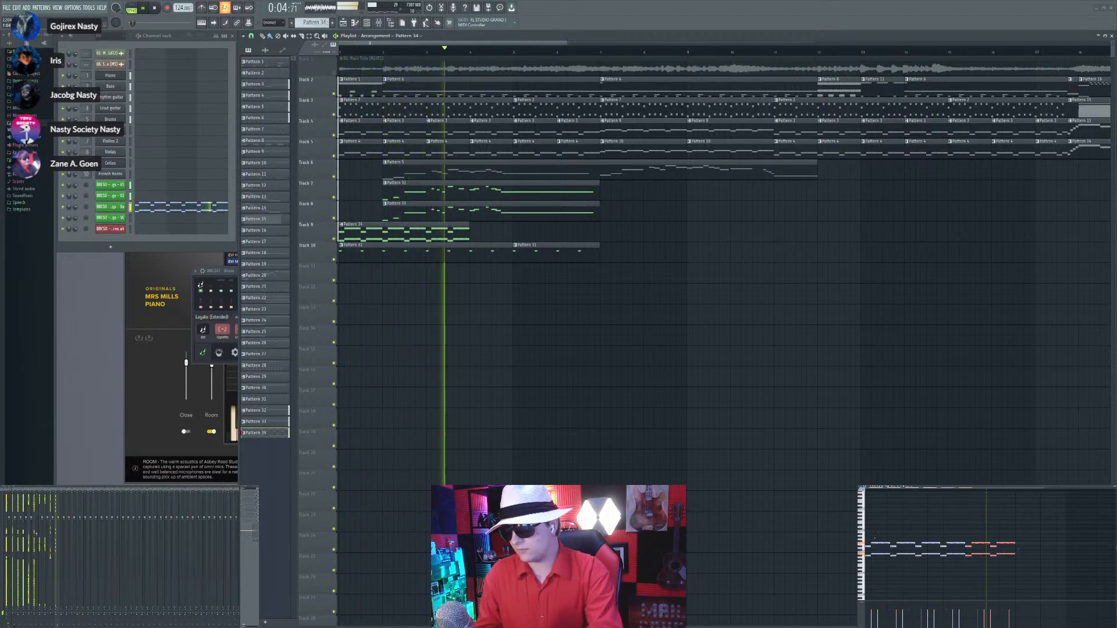
# Step: Duplicate the Pattern 34 clip directly after itself on Track 9 so the copy ends with the Pattern 32 and 33 clips
pyautogui.keyDown('shift'); pyautogui.moveTo(407, 231); pyautogui.dragTo(535, 231); pyautogui.keyUp('shift')
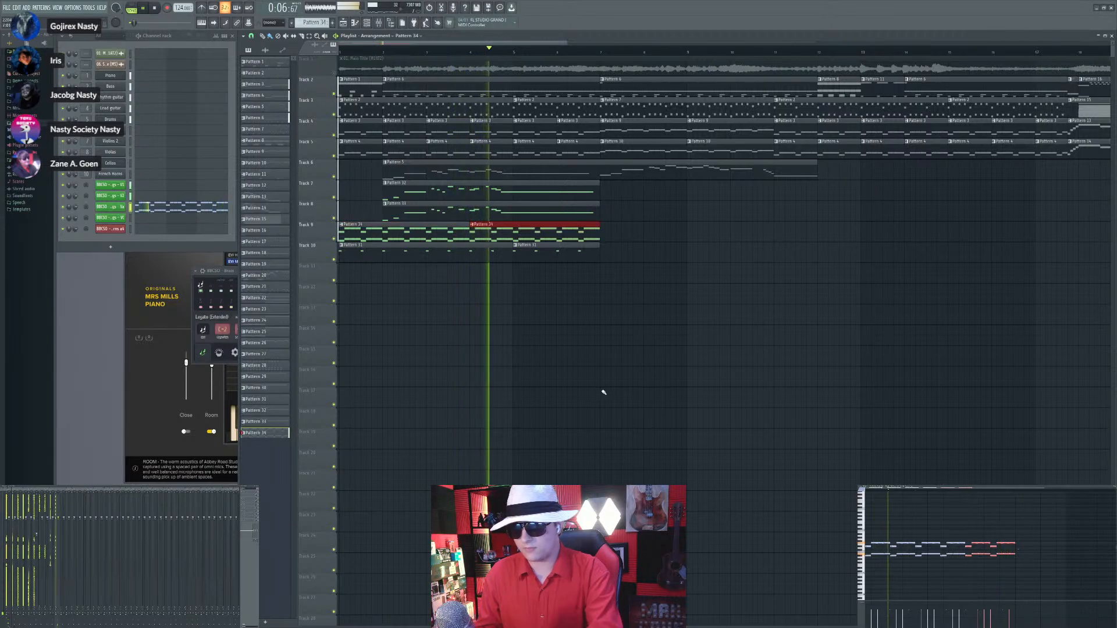
pyautogui.scroll(2, 550, 273)
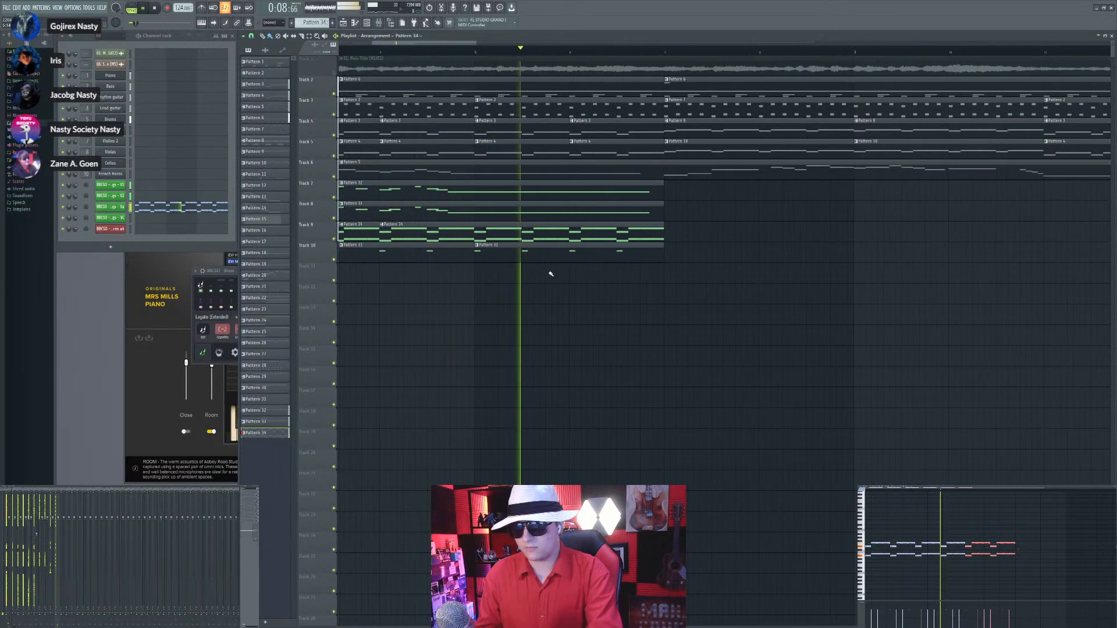
pyautogui.scroll(-2, 550, 273)
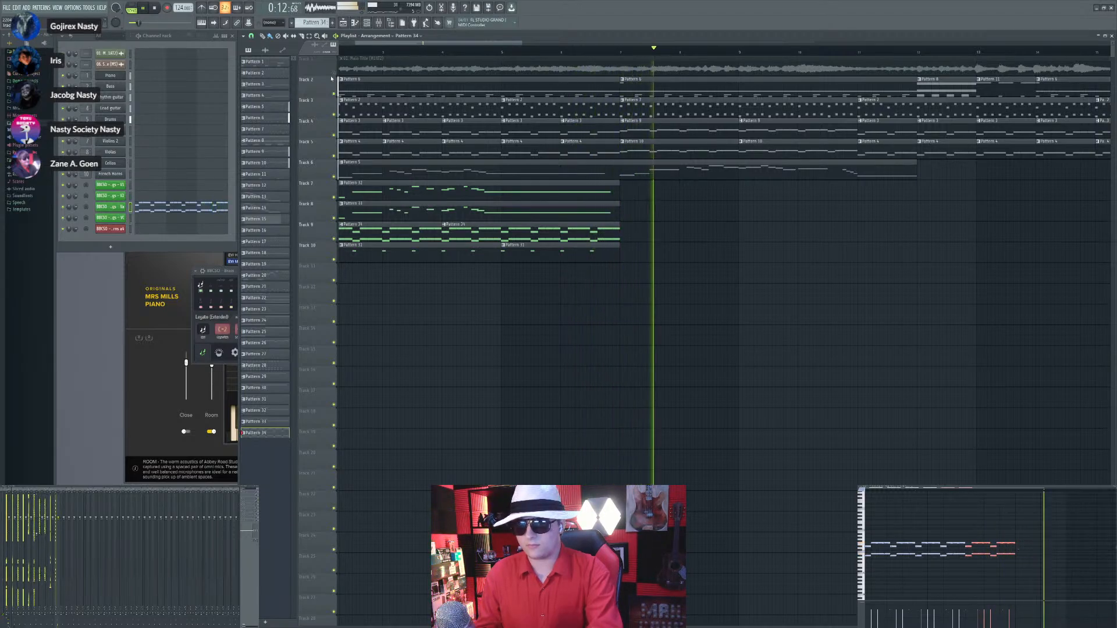
# Step: Unmute Track 1 and play the arrangement from the beginning
pyautogui.click(335, 74)
pyautogui.scroll(-2, 660, 413)
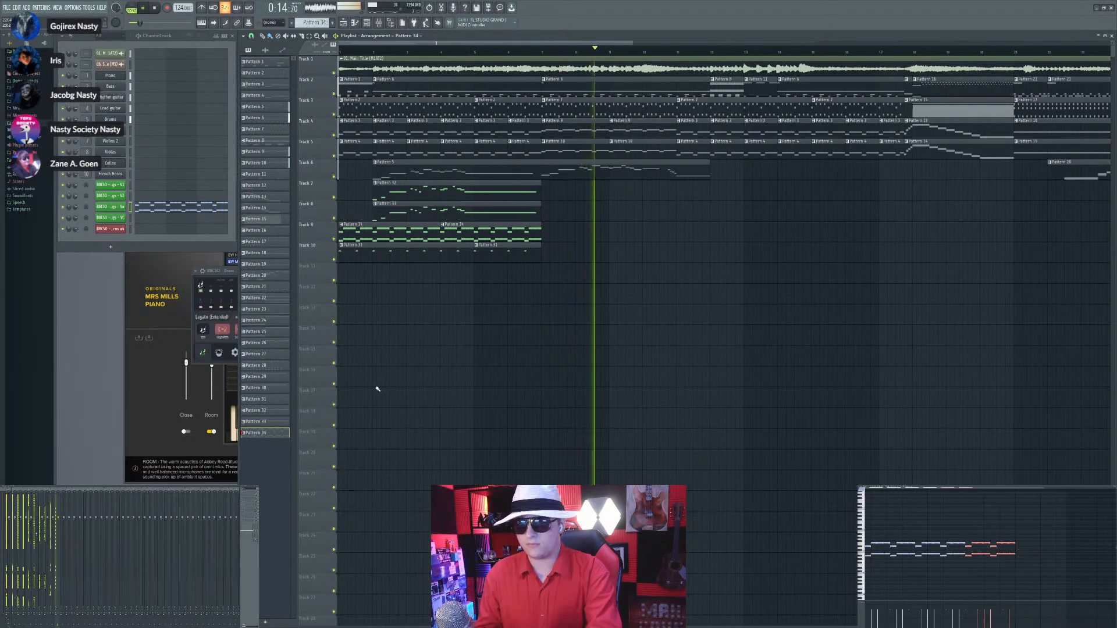
pyautogui.scroll(3, 357, 300)
pyautogui.click(366, 49)
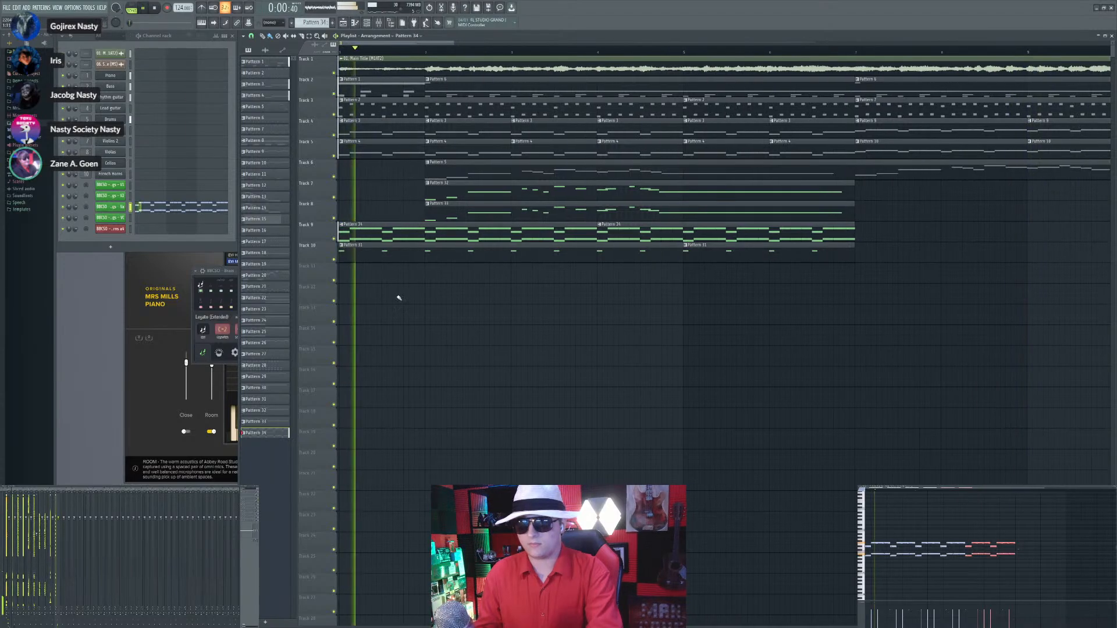
pyautogui.scroll(-3, 388, 307)
# Step: Transpose the upper row of notes in Pattern 34 down so it sits close above the lower row
pyautogui.moveTo(1027, 528); pyautogui.dragTo(1067, 351)
pyautogui.hotkey('ctrl', 'Down')
pyautogui.hotkey('ctrl', 'Down')
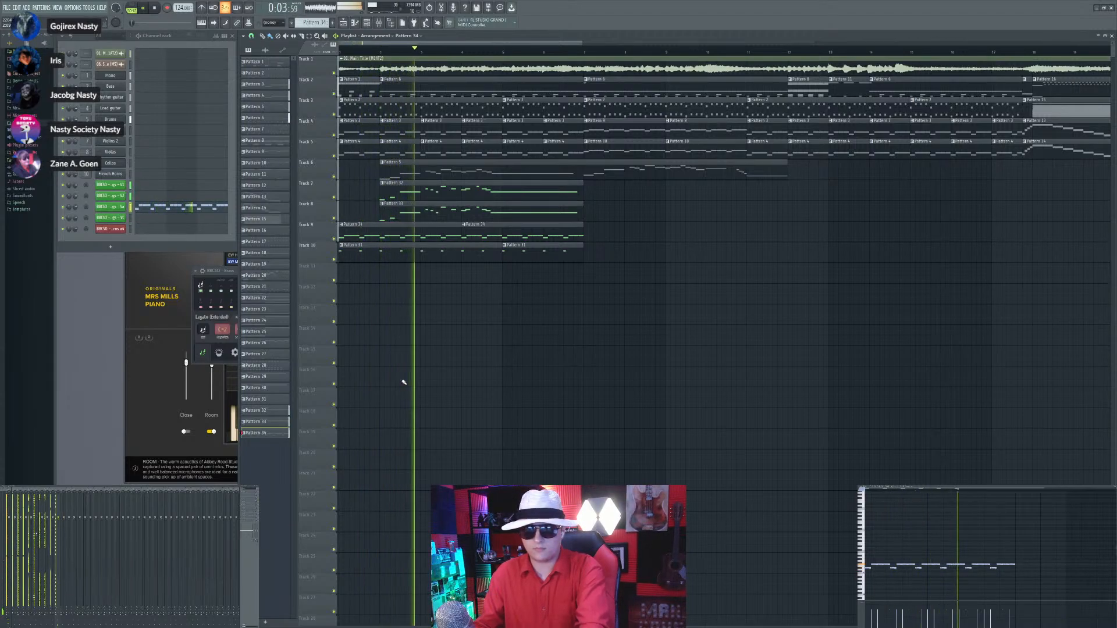
# Step: Create Pattern 35 and place it on Track 11, shortly before the sustained notes in Tracks 7 and 8
pyautogui.scroll(1, 358, 374)
pyautogui.scroll(2, 359, 374)
pyautogui.press('F4')
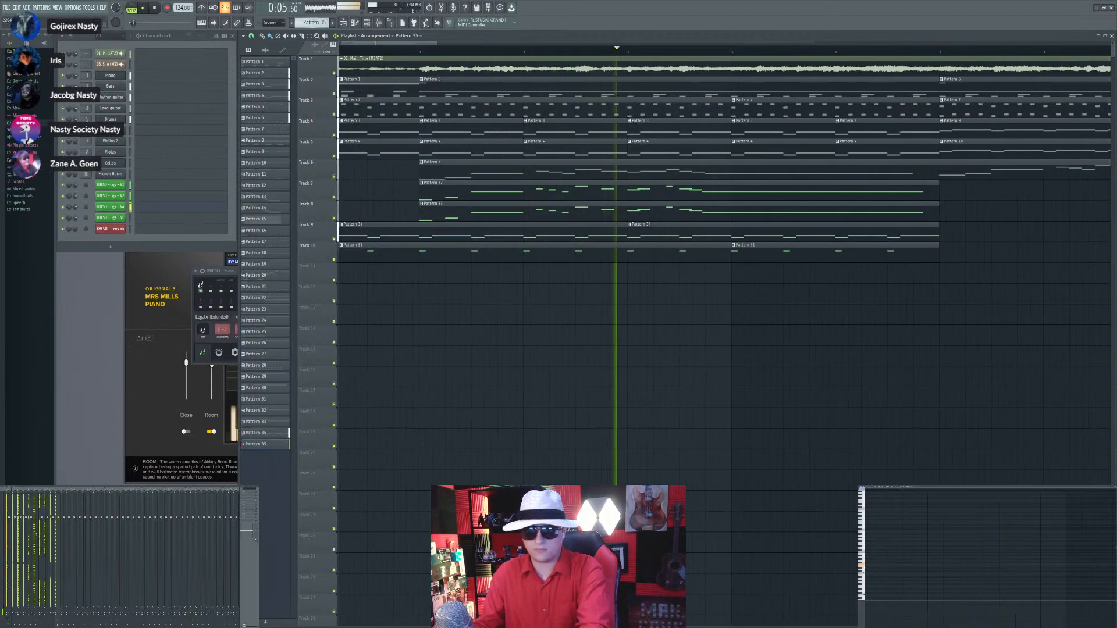
pyautogui.scroll(1, 706, 278)
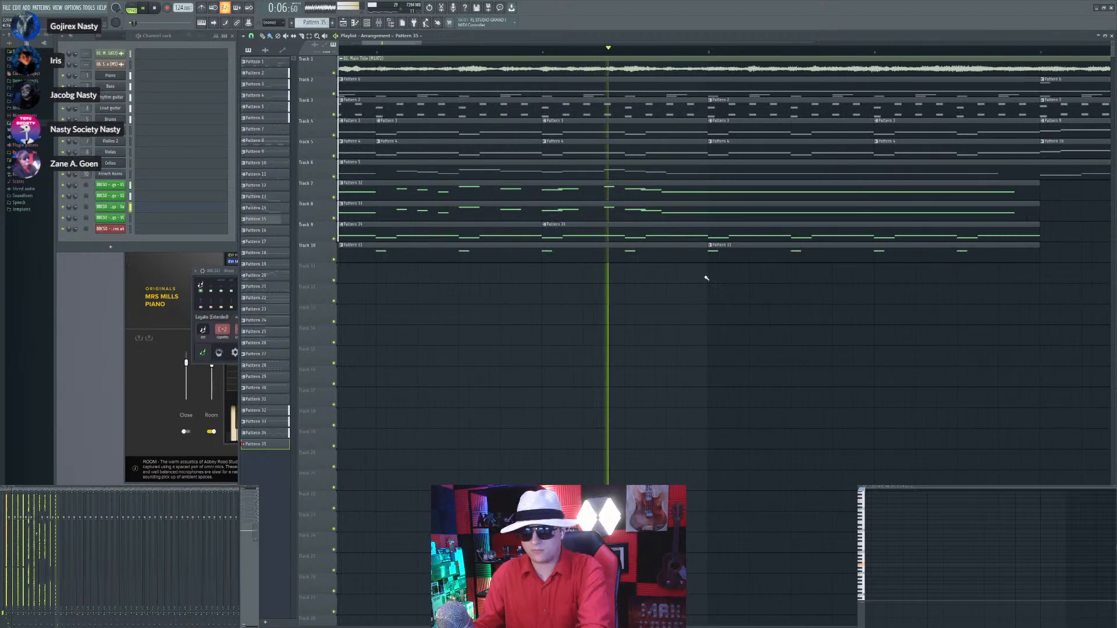
pyautogui.click(628, 273)
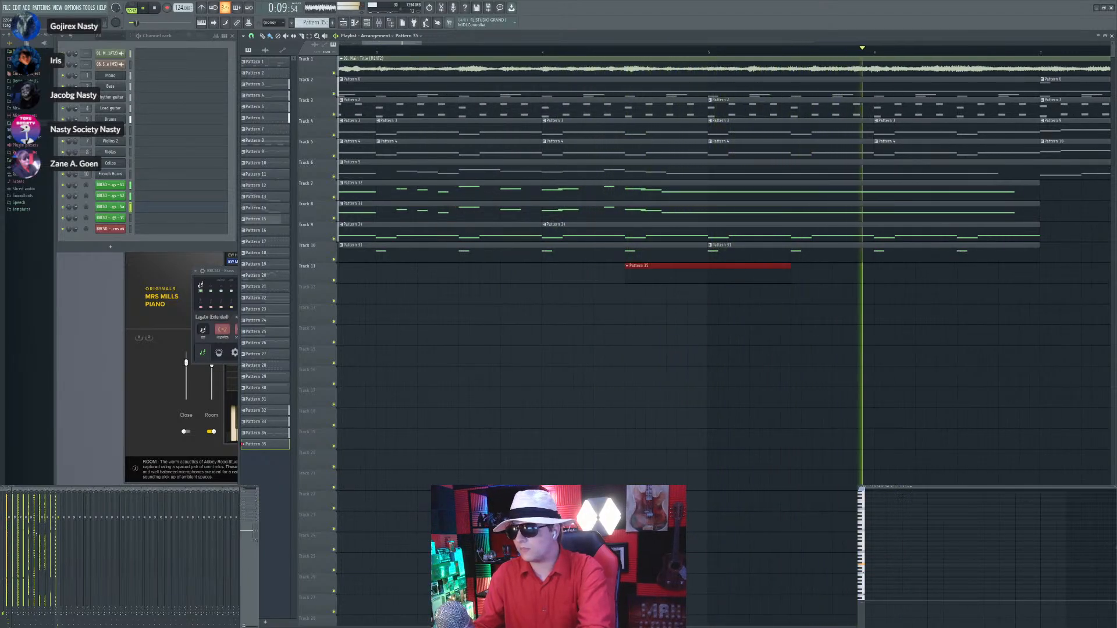
# Step: Enter alternating long low notes and short higher notes in Pattern 35, auditioning them against the arrangement
pyautogui.press('space')
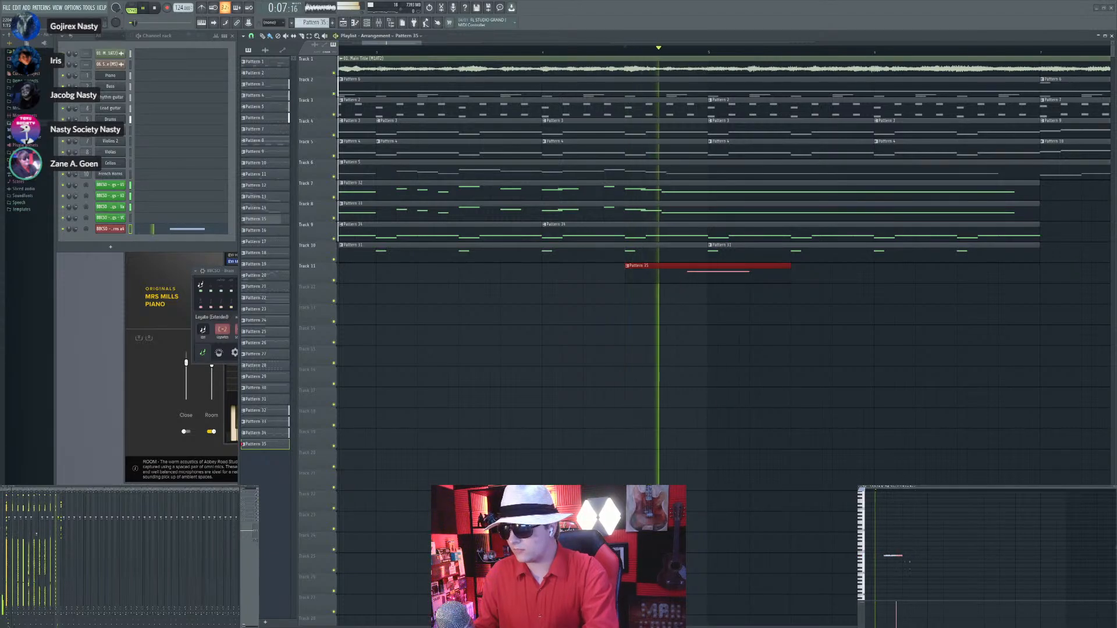
pyautogui.press('space')
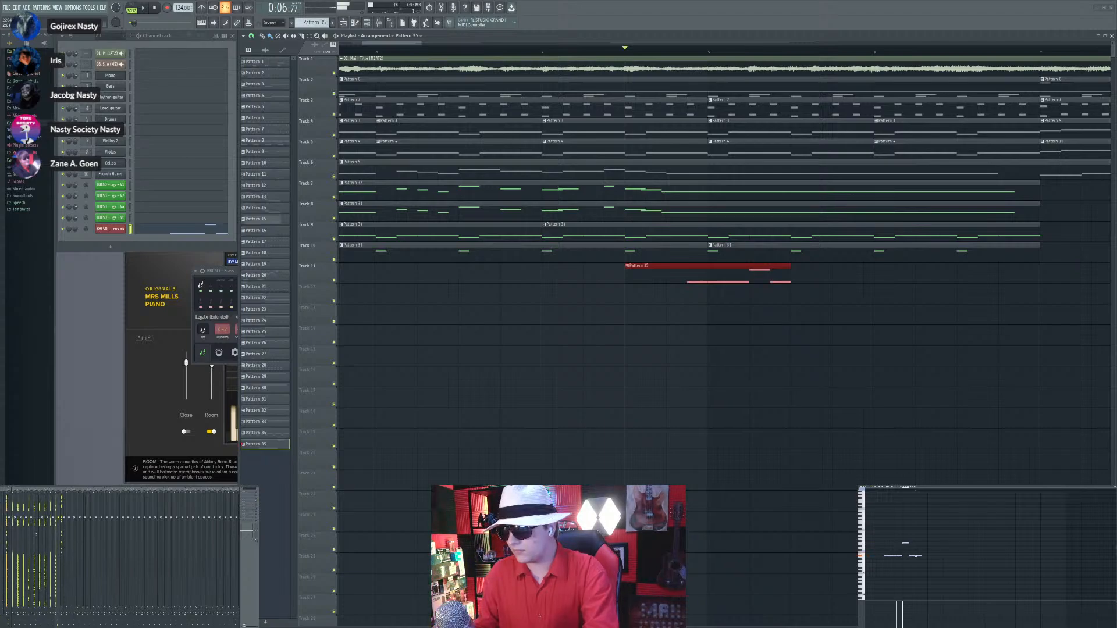
pyautogui.press('space')
pyautogui.scroll(2, 880, 342)
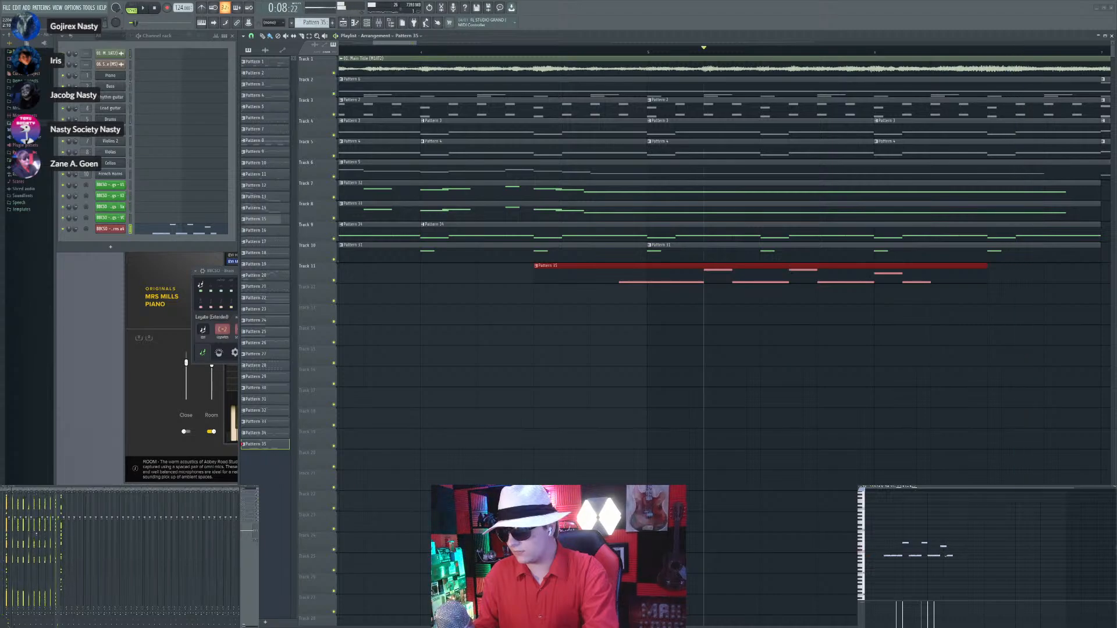
# Step: Lengthen the last low note in Pattern 35 and add notes stepping down to a long held ending note
pyautogui.press('space')
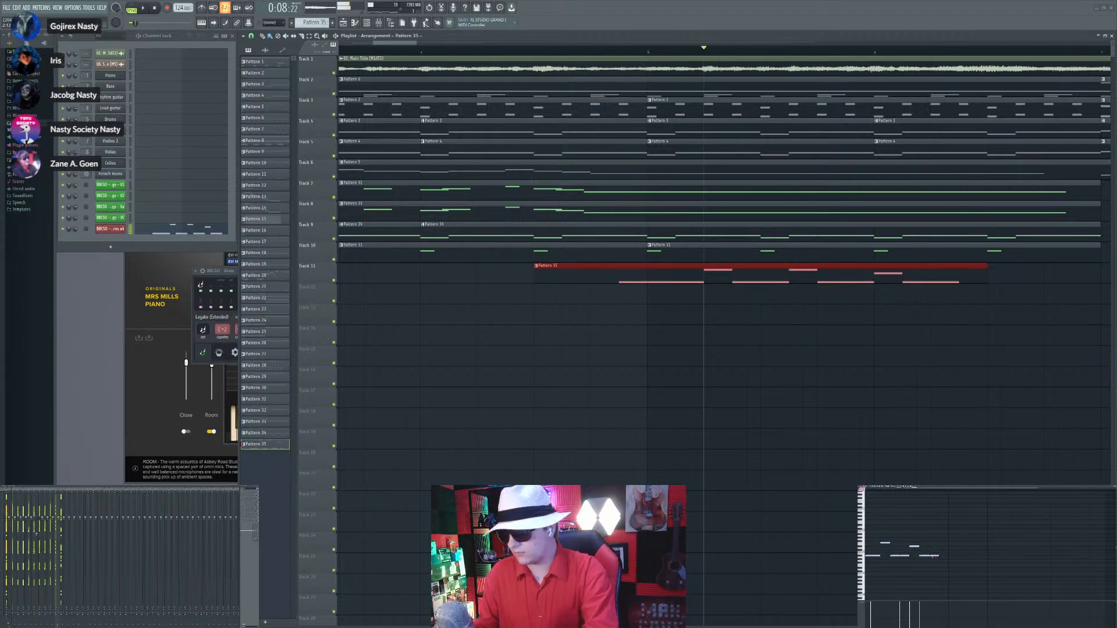
pyautogui.press('space')
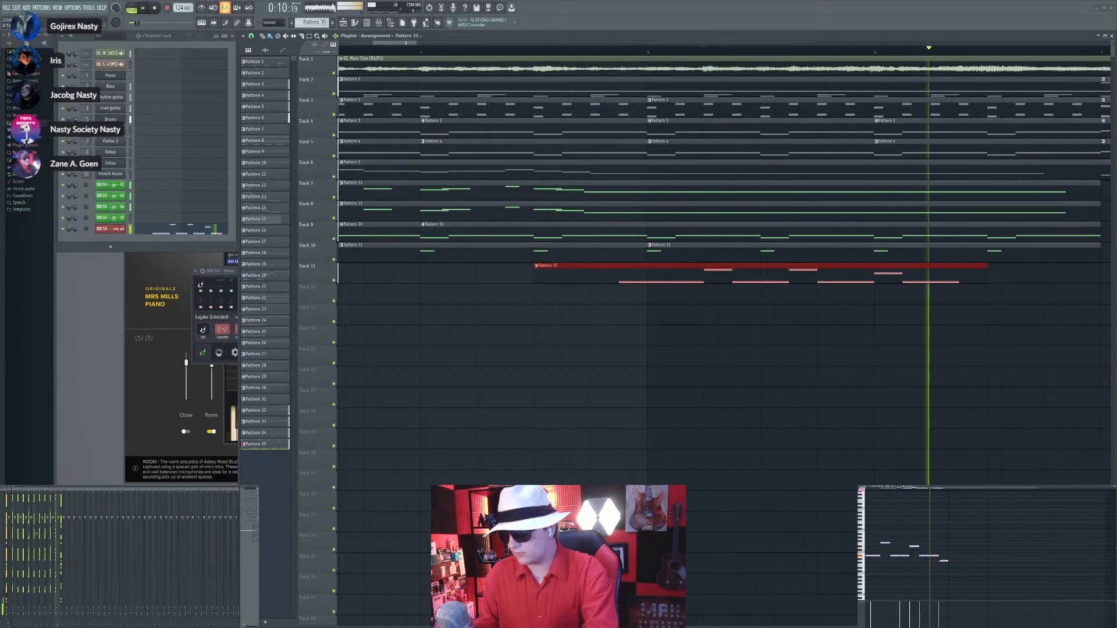
pyautogui.press('space')
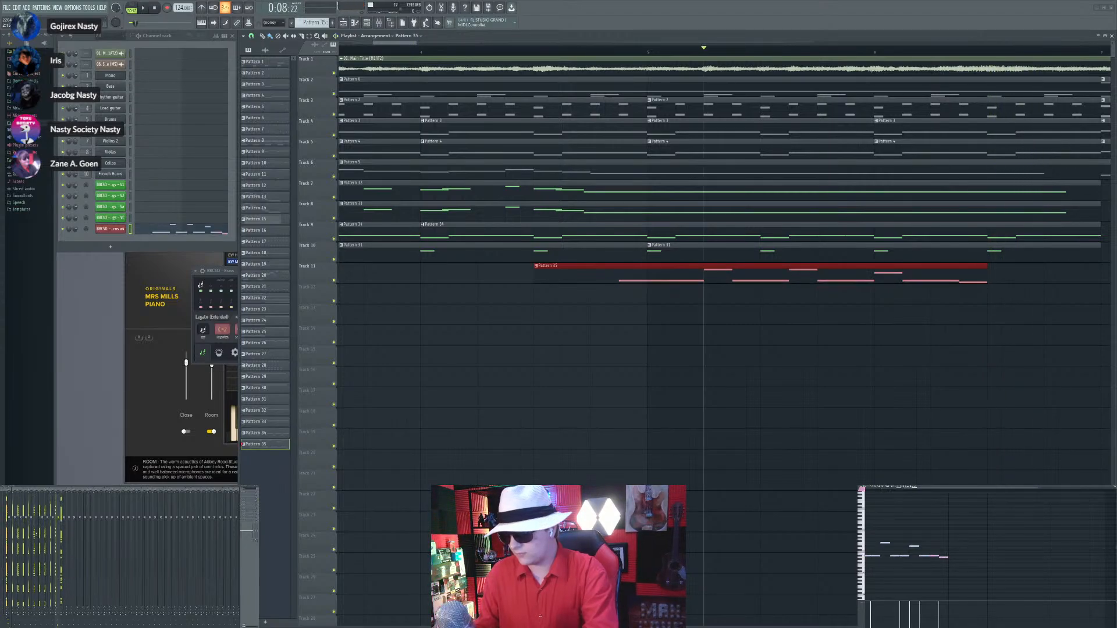
pyautogui.press('space')
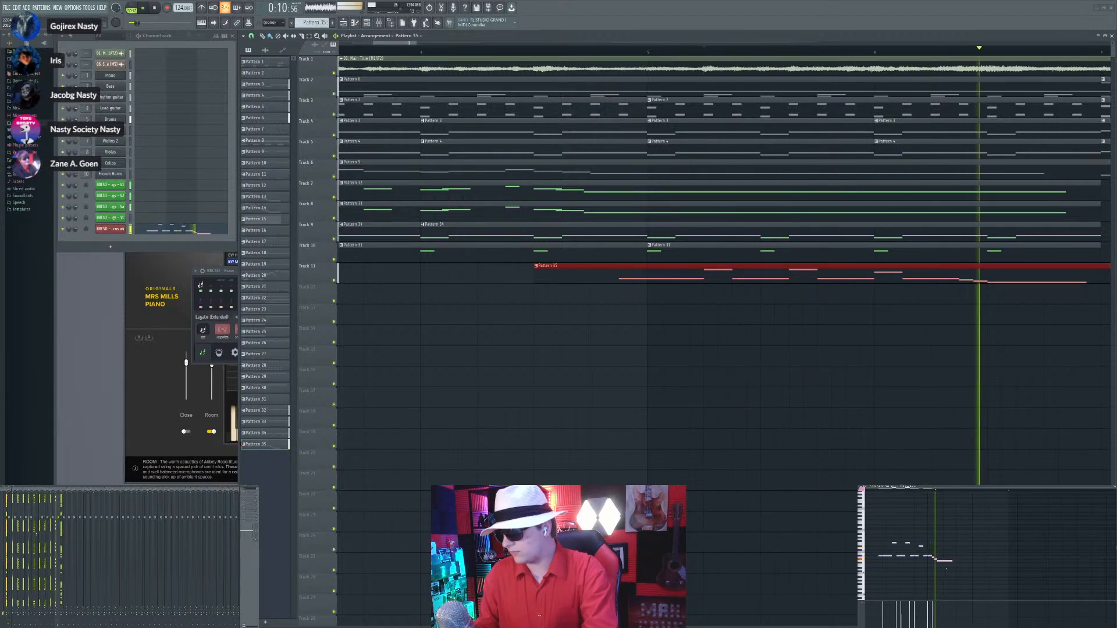
# Step: Play back the arrangement with Pattern 35, muting Track 1 to hear the parts without the reference audio
pyautogui.scroll(-3, 872, 341)
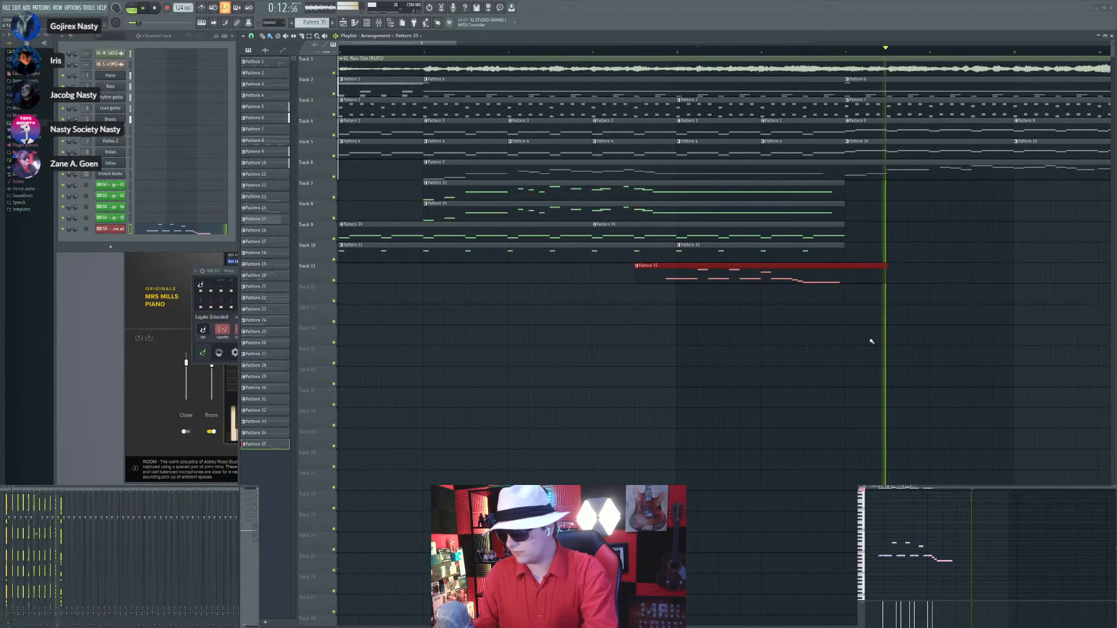
pyautogui.scroll(-2, 718, 324)
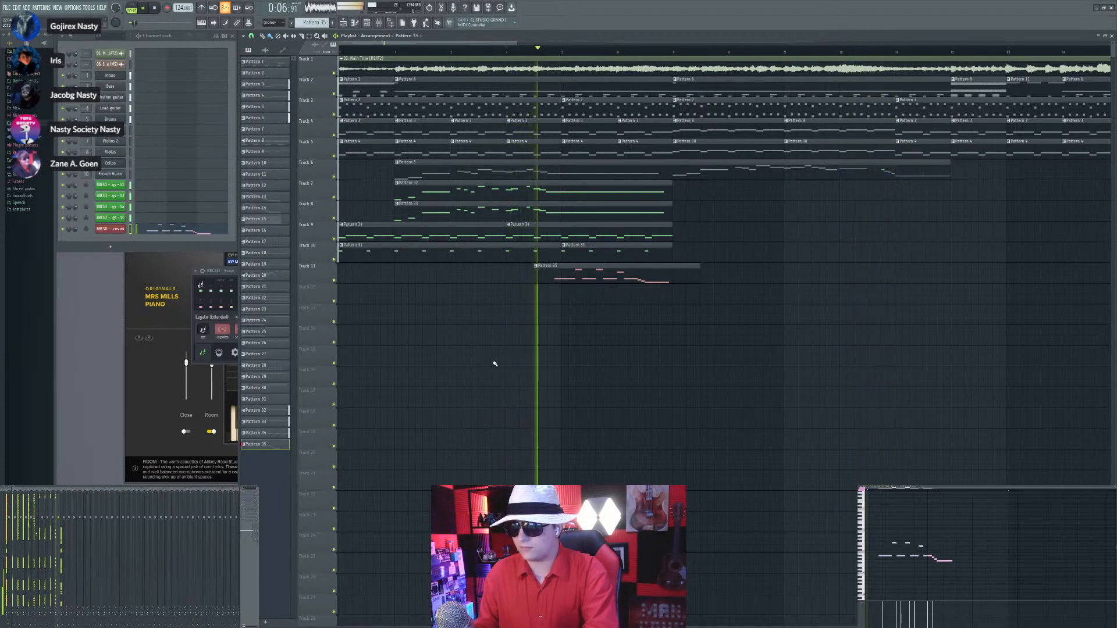
pyautogui.click(335, 73)
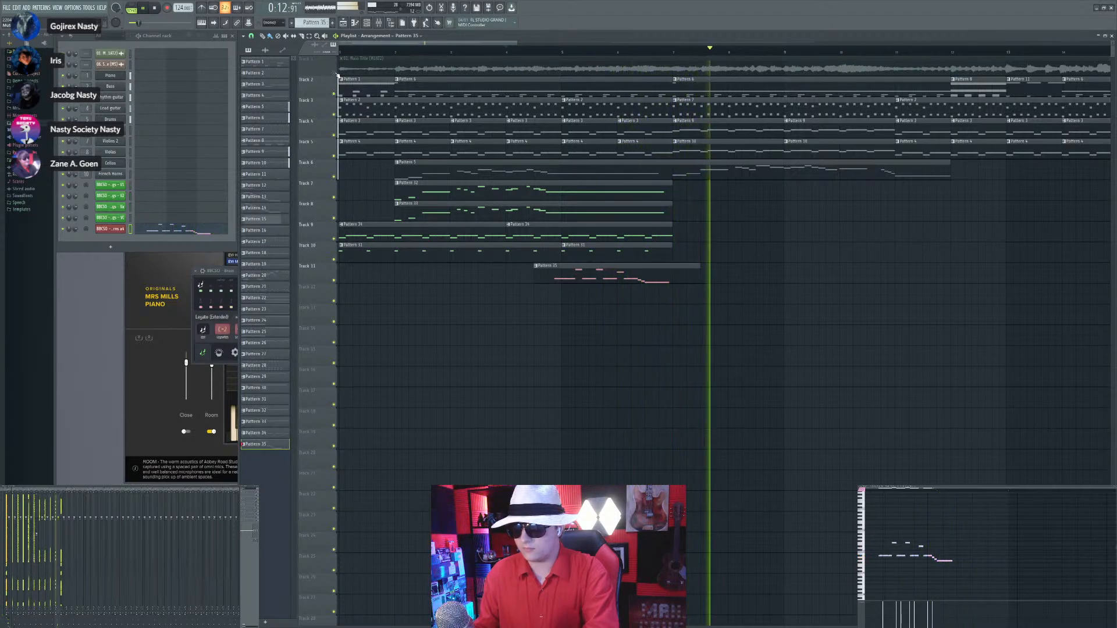
pyautogui.press('space')
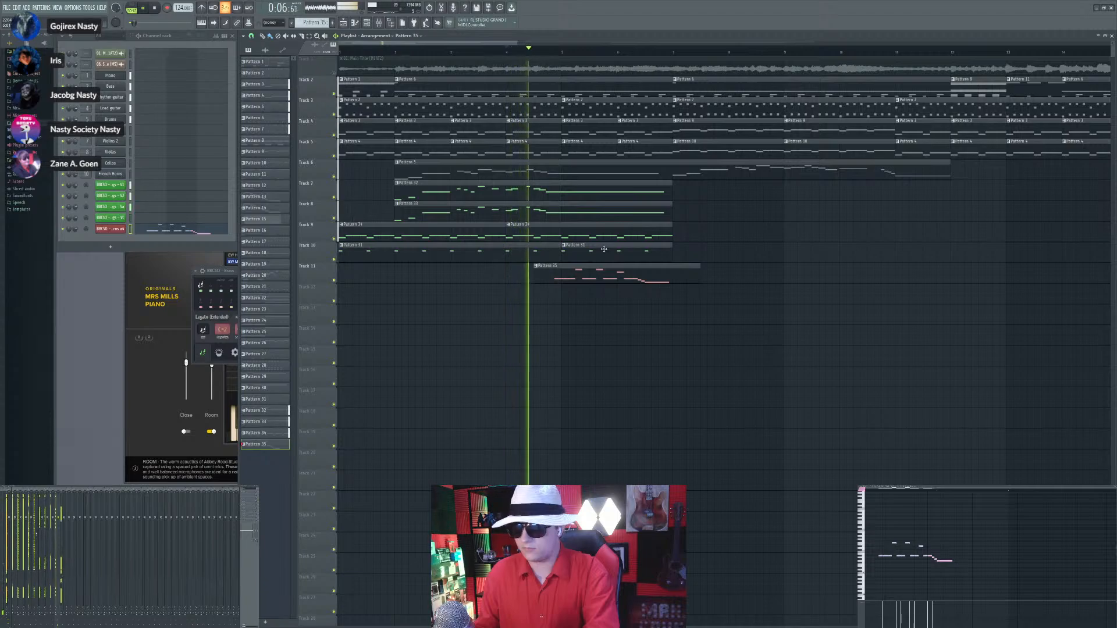
pyautogui.click(604, 249)
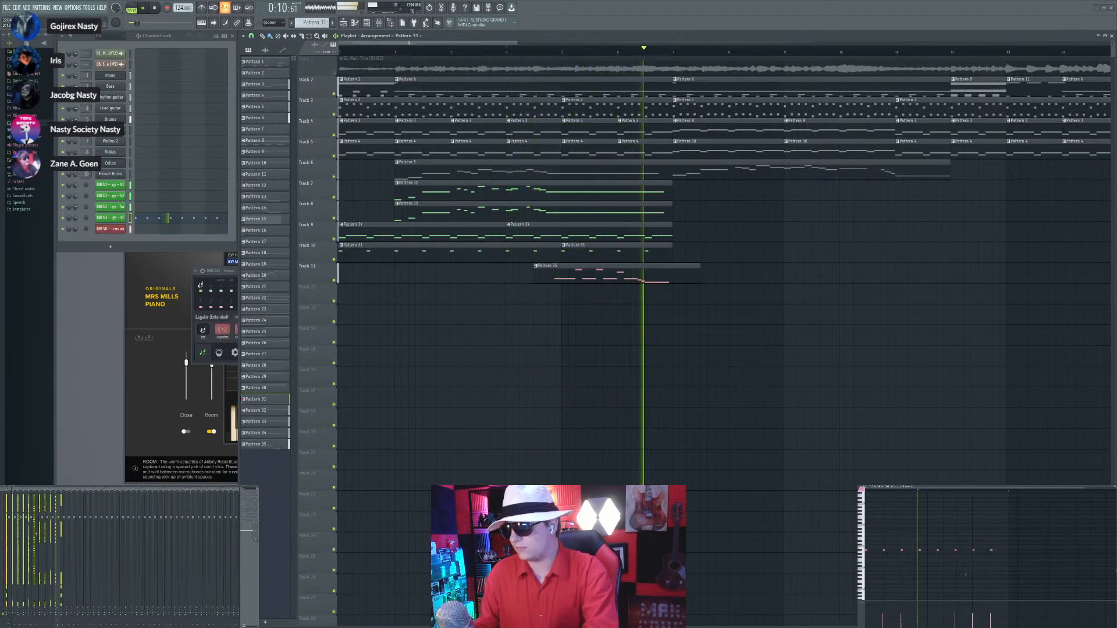
pyautogui.scroll(-2, 1052, 574)
pyautogui.hotkey('ctrl', 'b')
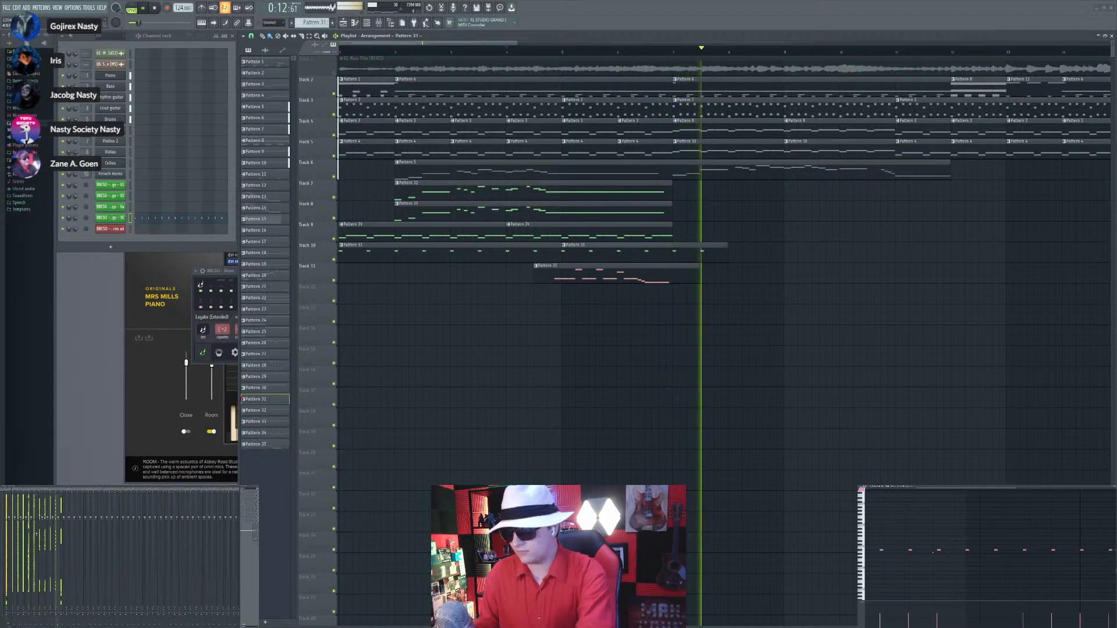
pyautogui.hotkey('ctrl', 'z')
# Step: Create Pattern 36, place it on Track 10 directly after Pattern 31, and paste the copied notes into it
pyautogui.press('F4')
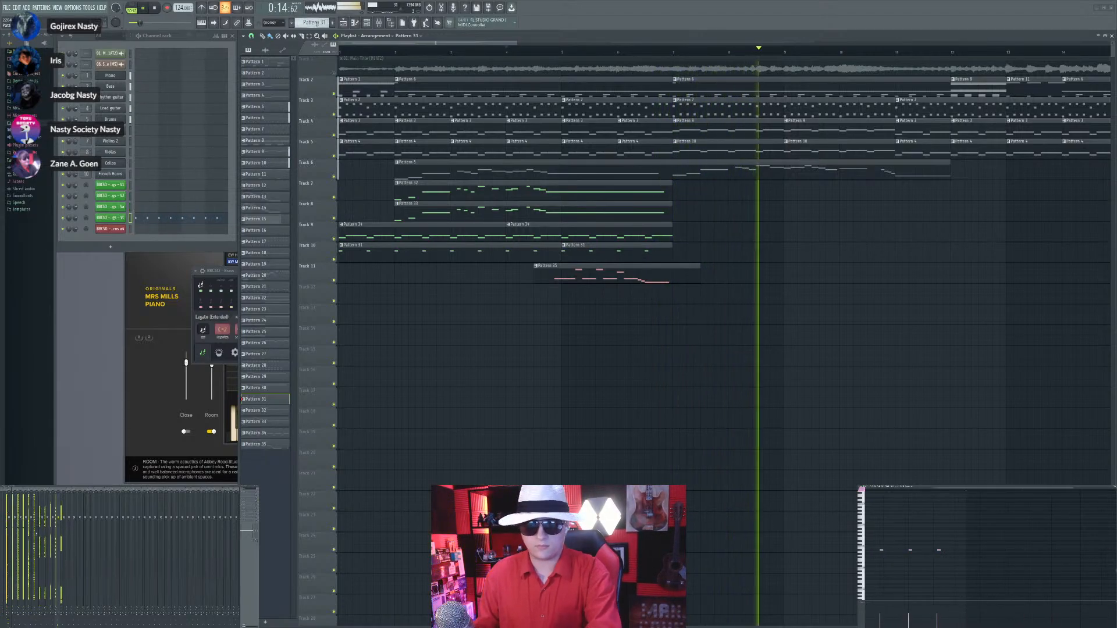
pyautogui.click(679, 255)
pyautogui.hotkey('ctrl', 'v')
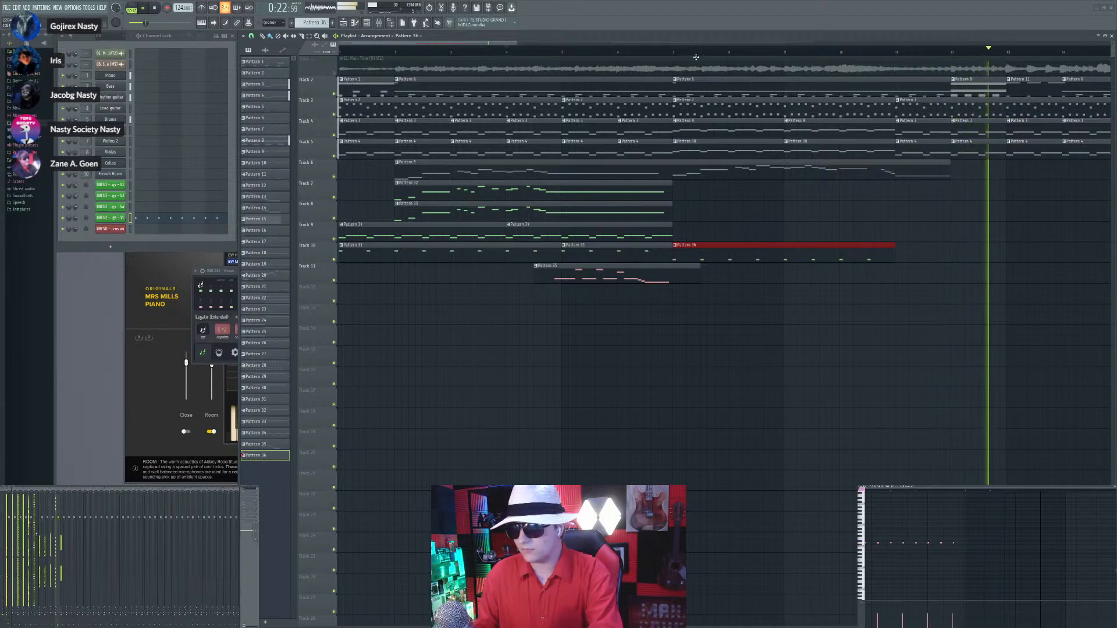
# Step: Adjust the pitch of the notes in Pattern 36 while auditioning from the start of its clip
pyautogui.click(673, 51)
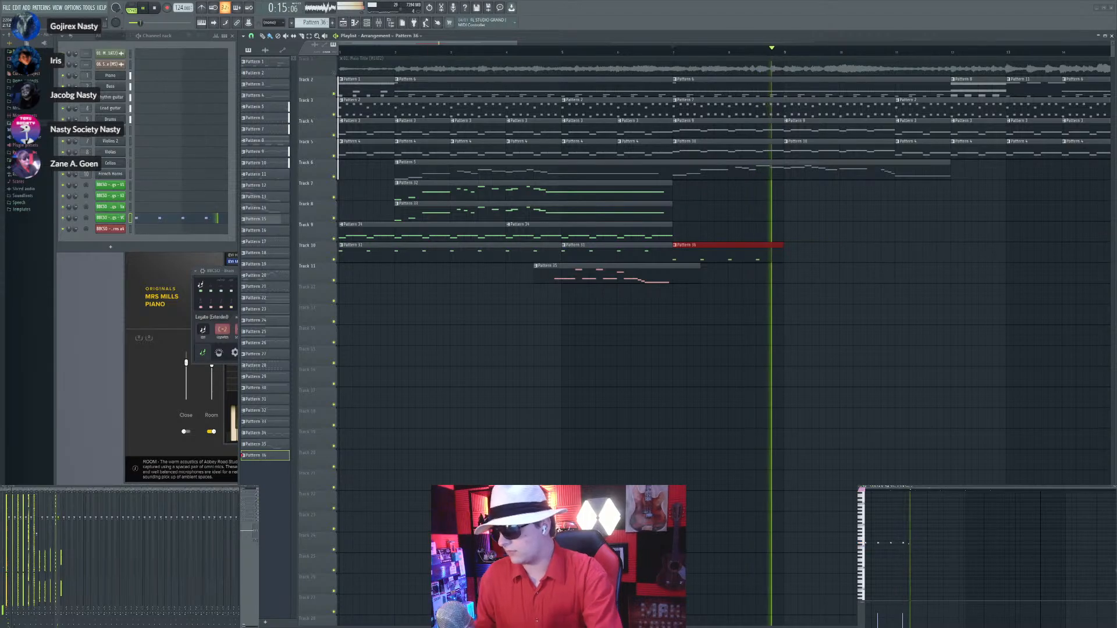
pyautogui.moveTo(911, 539); pyautogui.dragTo(865, 551)
pyautogui.hotkey('shift', 'Down')
pyautogui.press('space')
pyautogui.press('space')
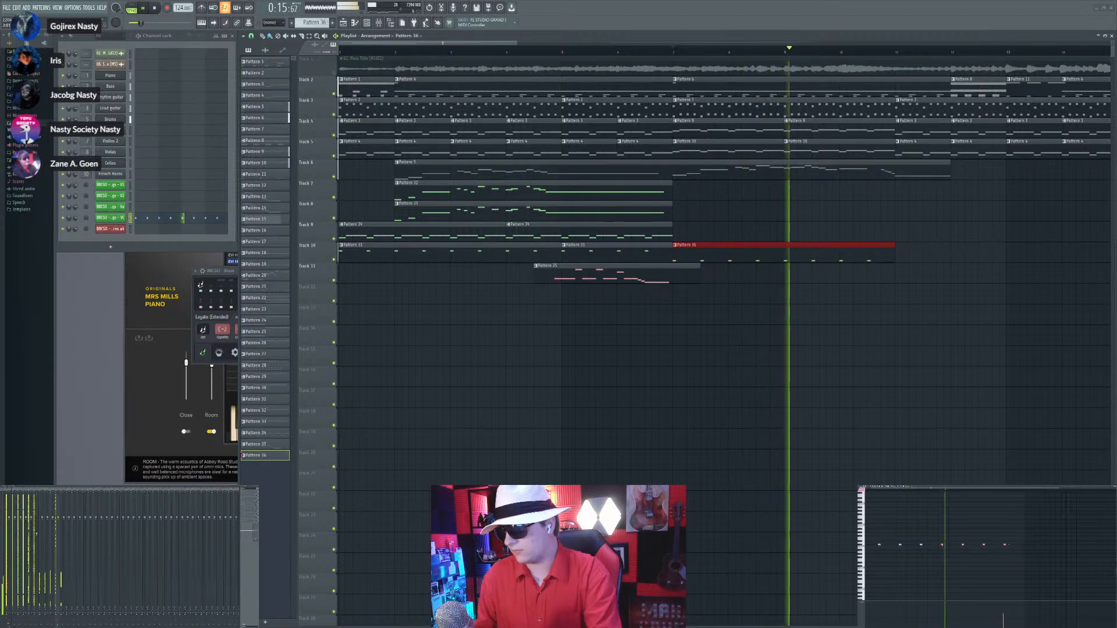
# Step: Create Pattern 37 on Track 9 directly after Pattern 34 and fill it with notes copied from Pattern 34
pyautogui.keyDown('ctrl'); pyautogui.click(798, 327); pyautogui.keyUp('ctrl')
pyautogui.scroll(1, 309, 24)
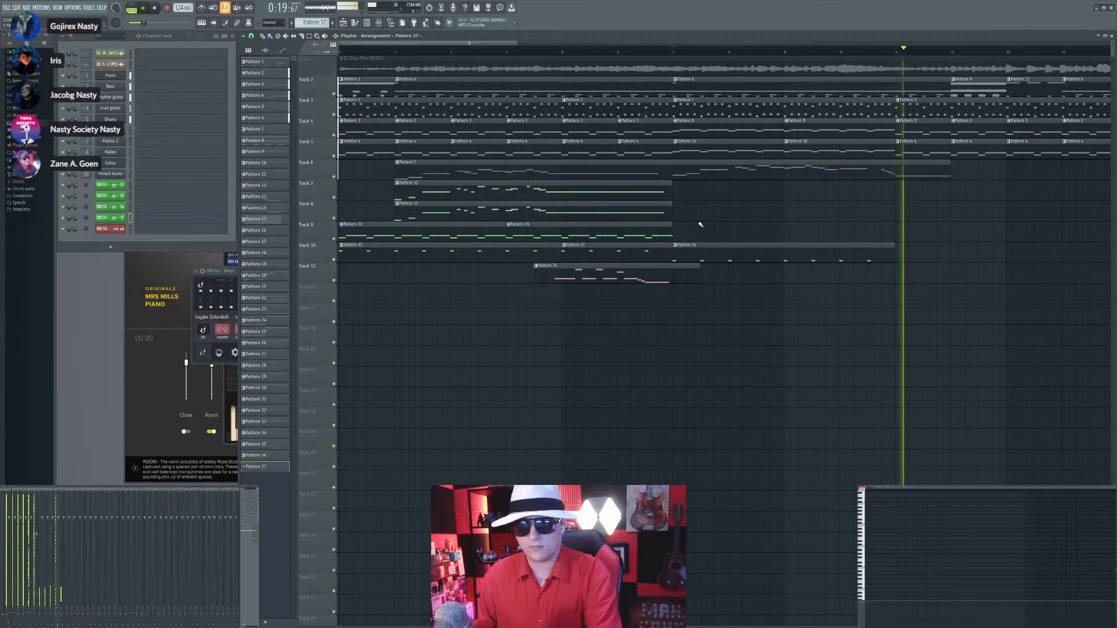
pyautogui.click(680, 240)
pyautogui.click(649, 232)
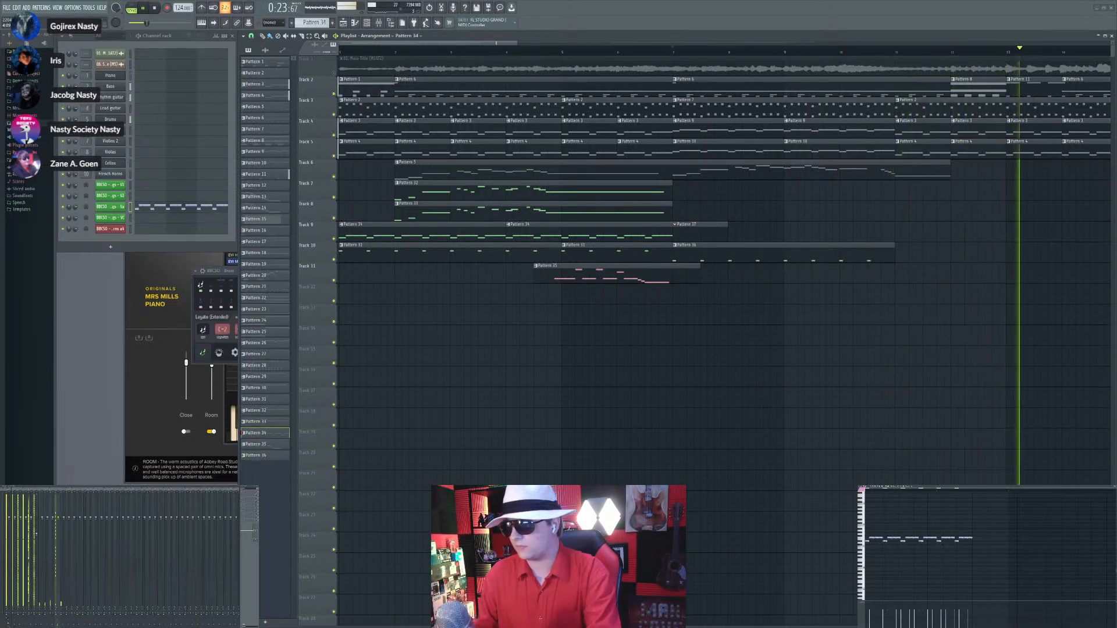
pyautogui.click(705, 236)
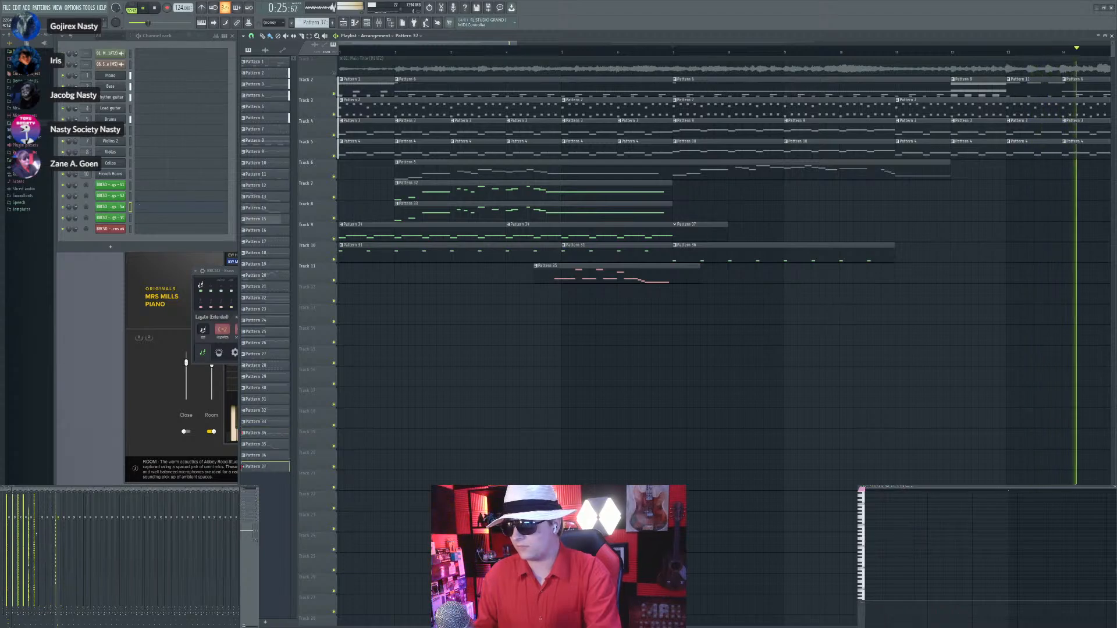
pyautogui.hotkey('ctrl', 'v')
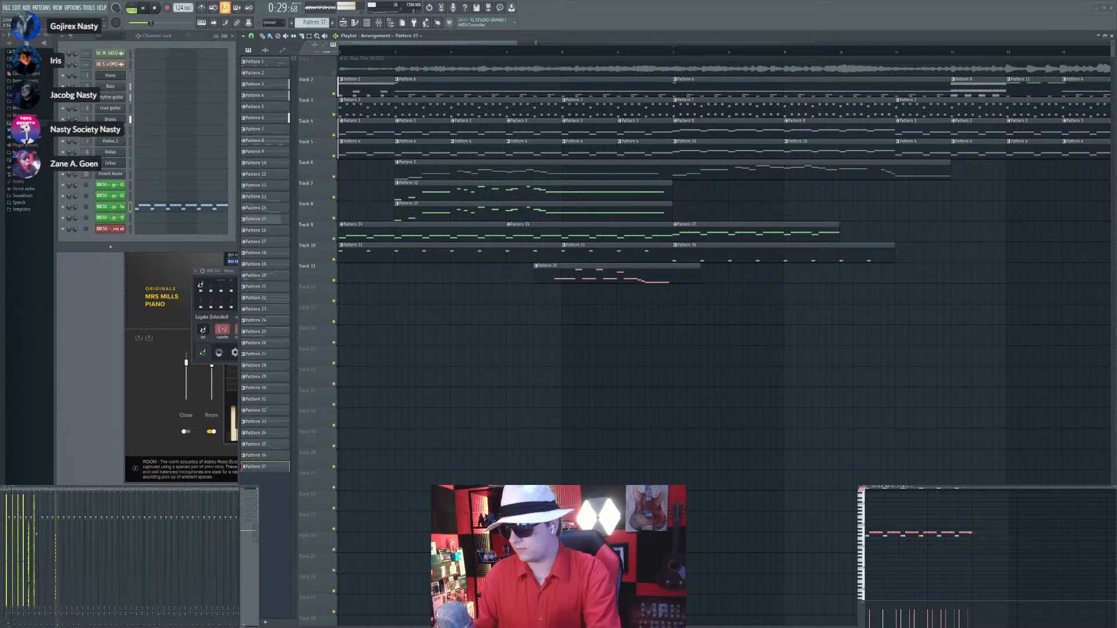
pyautogui.keyDown('ctrl'); pyautogui.click(807, 234); pyautogui.keyUp('ctrl')
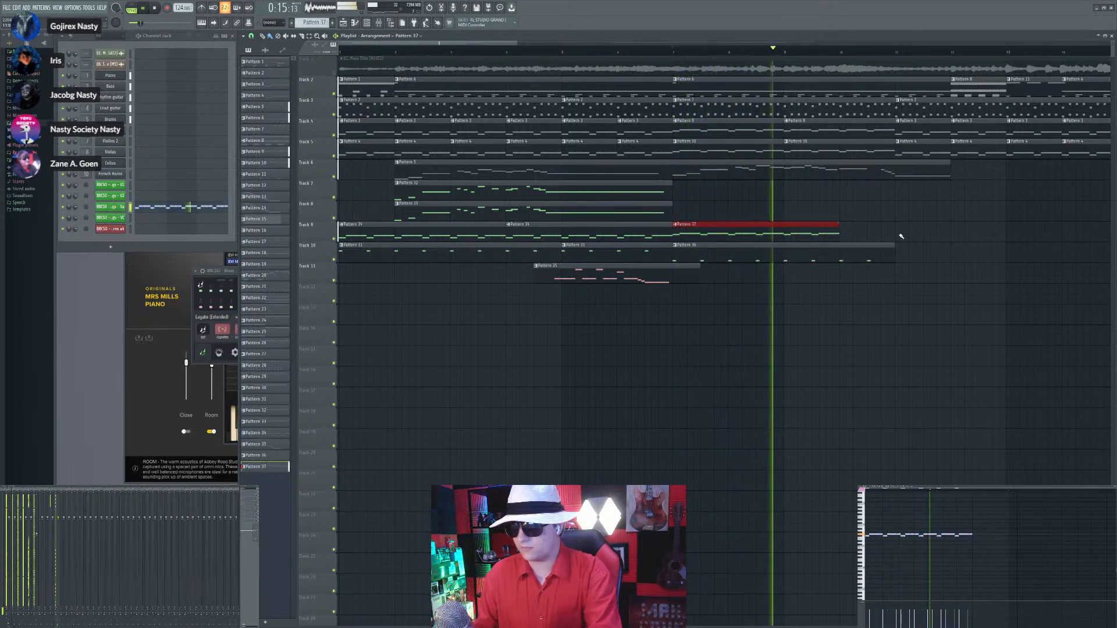
pyautogui.hotkey('ctrl', 'b')
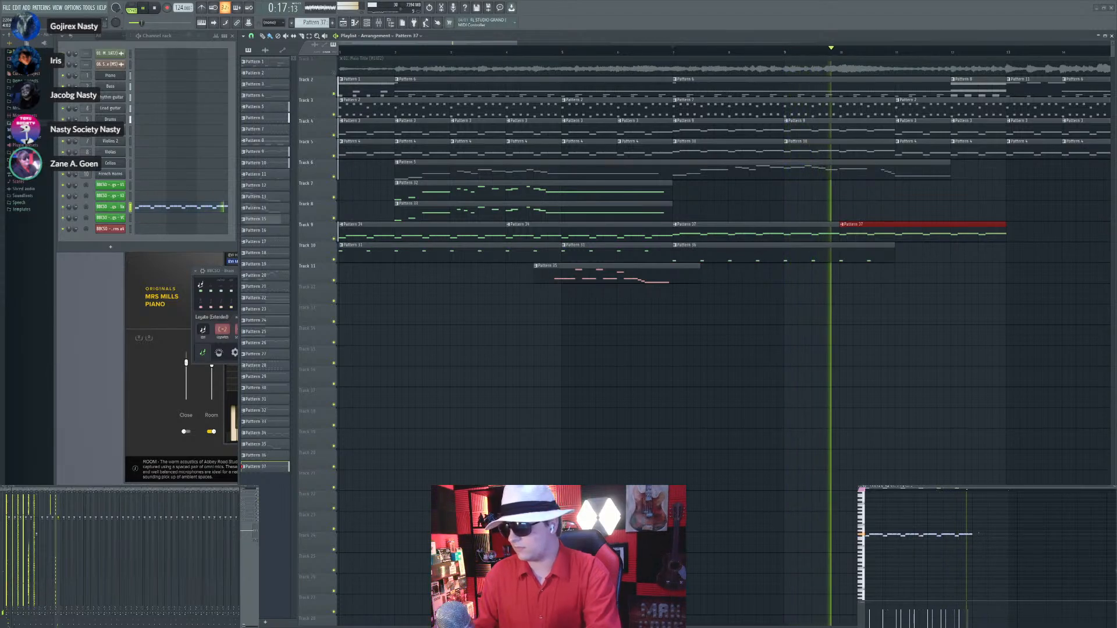
pyautogui.rightClick(929, 234)
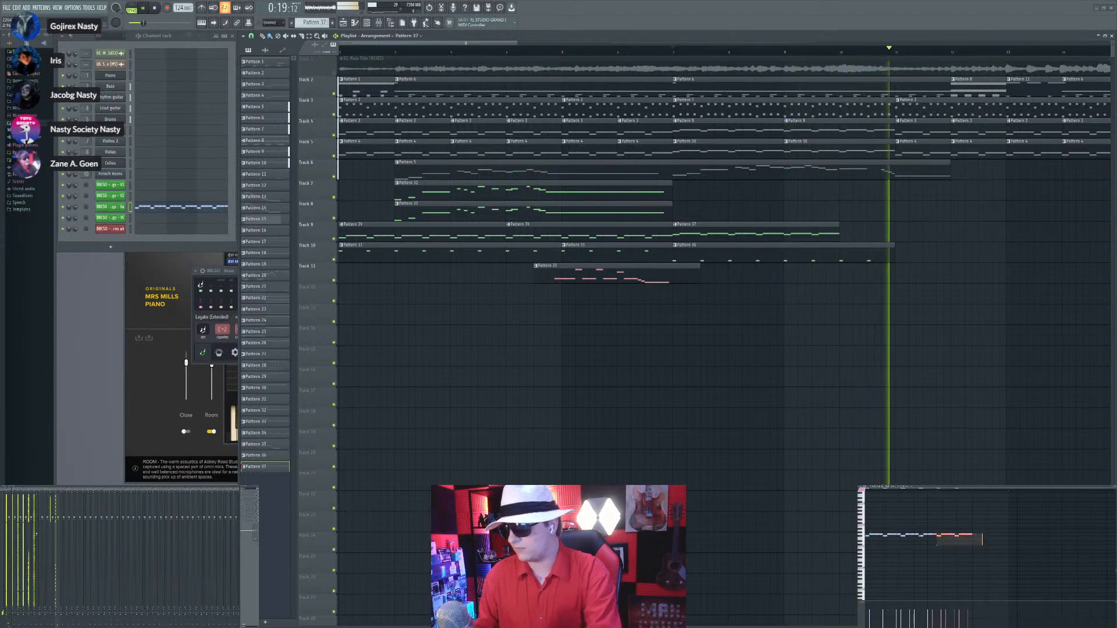
# Step: Repeat the last notes of Pattern 37 so its clip ends together with Pattern 36, and replay the section
pyautogui.press('space')
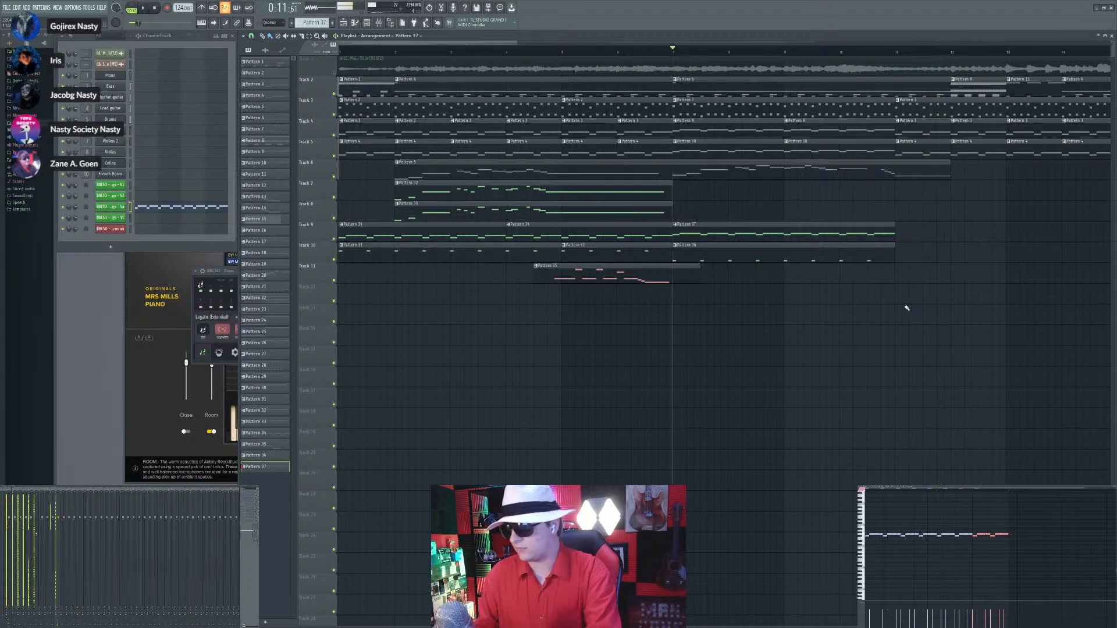
pyautogui.press('space')
pyautogui.scroll(1, 307, 23)
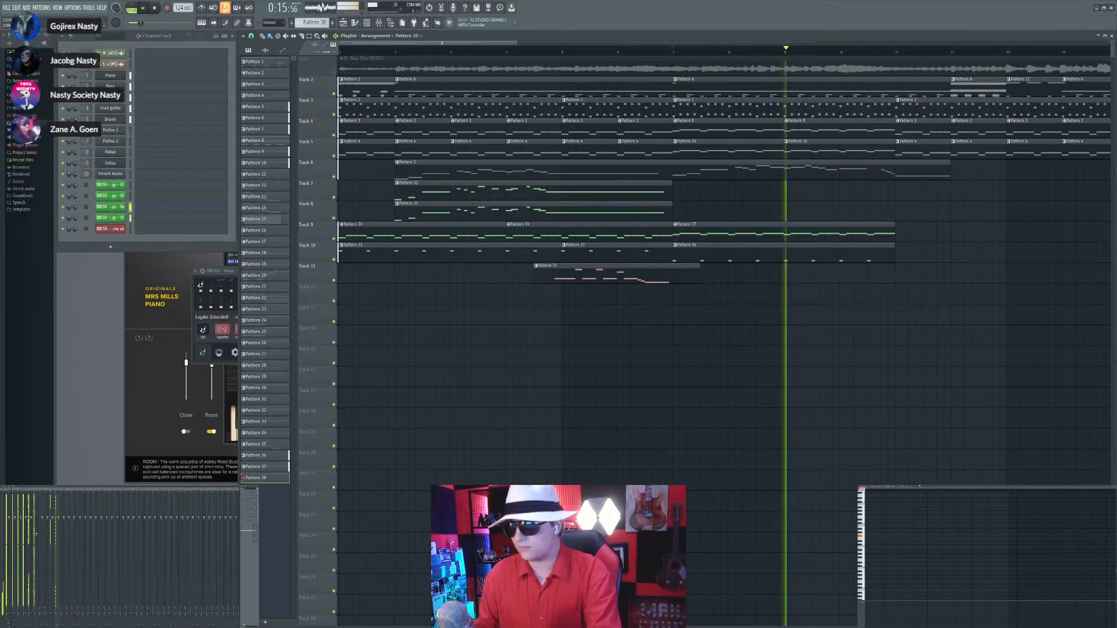
# Step: Append a copy of the melody phrase to the end of Pattern 32, transpose the copy up, and audition it
pyautogui.click(482, 183)
pyautogui.press('space')
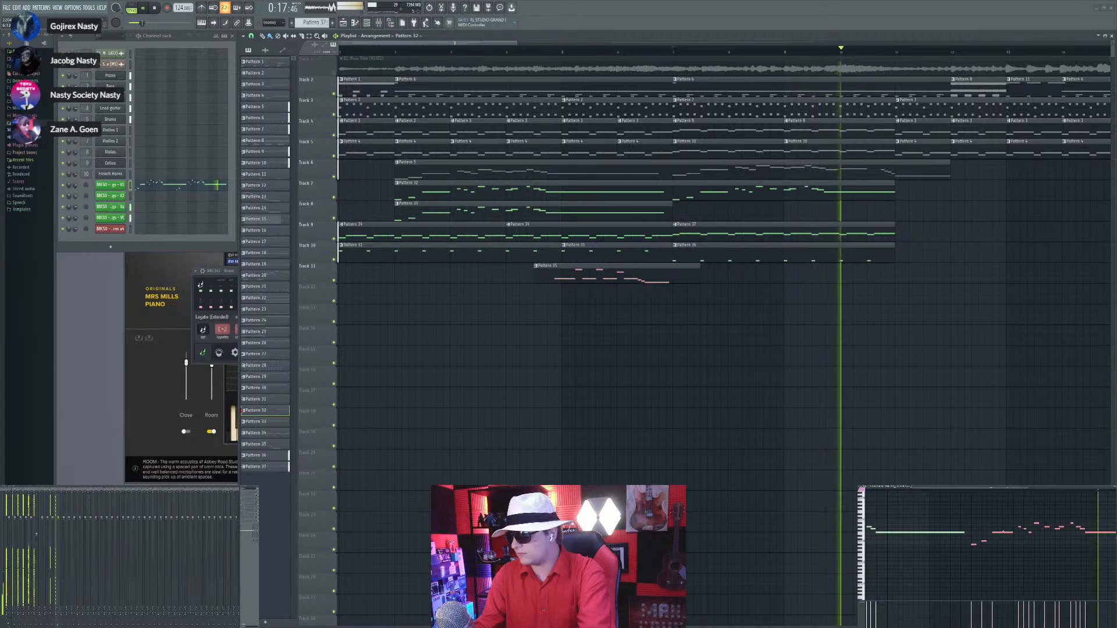
pyautogui.moveTo(1003, 529); pyautogui.dragTo(1003, 522)
pyautogui.press('space')
pyautogui.press('space')
# Step: Shorten the final sustained note of the repeated phrase in Pattern 32 so the clip ends with Pattern 37
pyautogui.scroll(-3, 1006, 544)
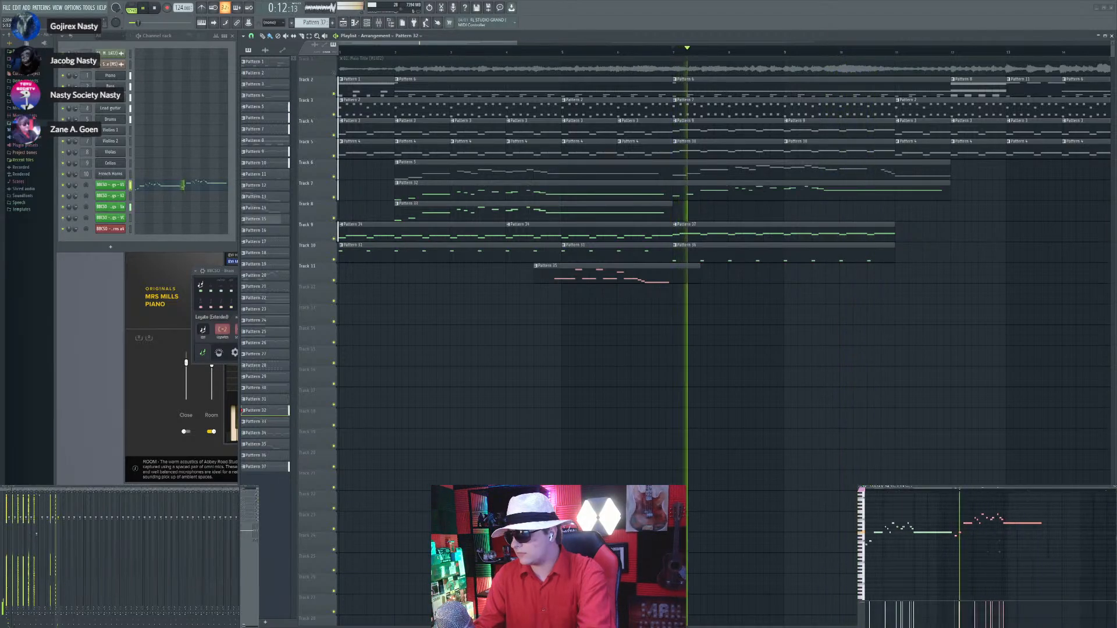
pyautogui.scroll(3, 1010, 551)
pyautogui.keyDown('ctrl'); pyautogui.click(1010, 551); pyautogui.keyUp('ctrl')
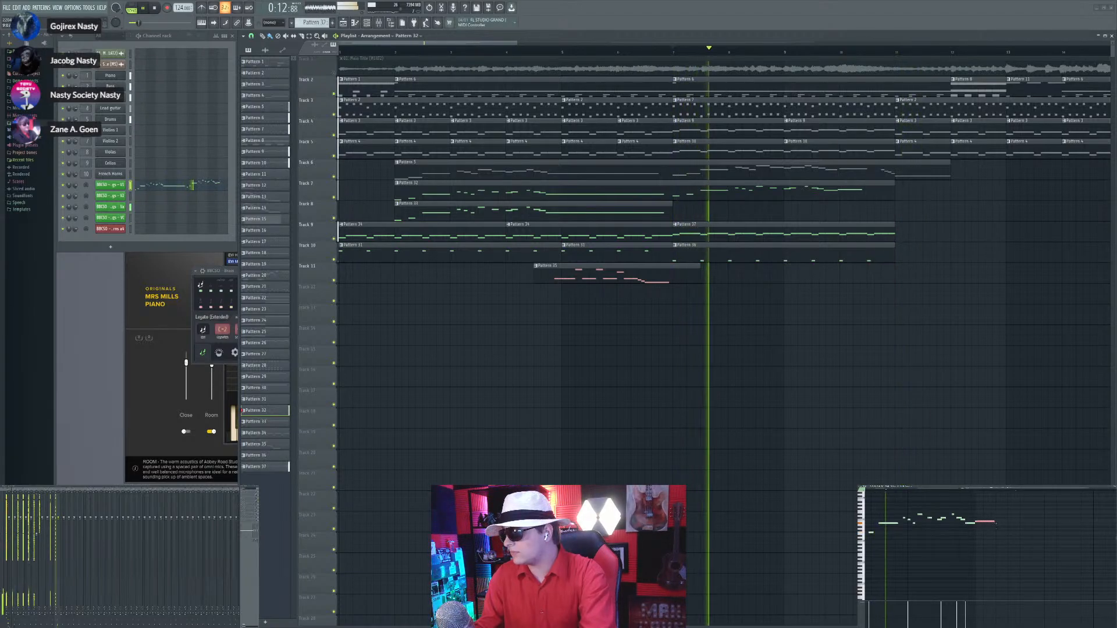
# Step: Copy the transposed continuation of the melody from Pattern 32 into Pattern 33 on Track 8 and replay the section
pyautogui.scroll(2, 936, 288)
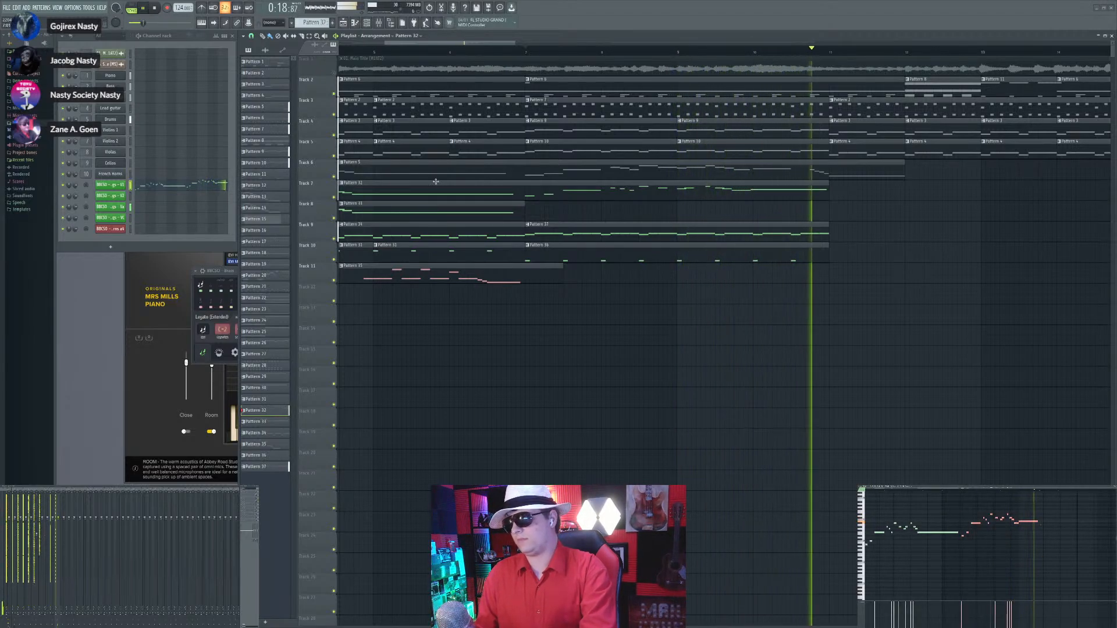
pyautogui.click(505, 207)
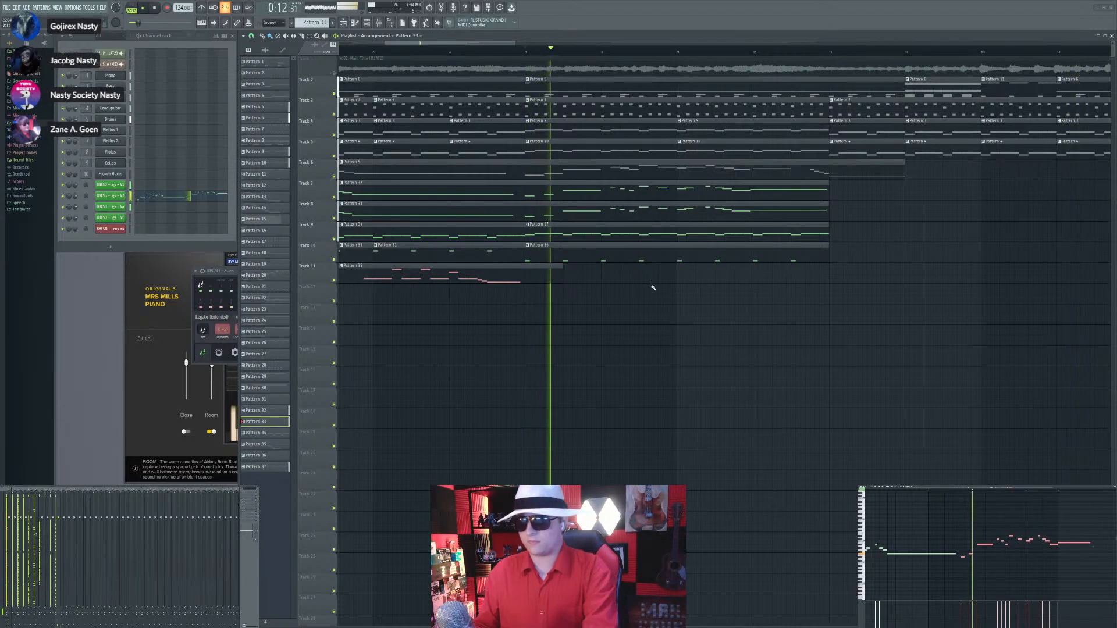
pyautogui.scroll(-3, 535, 313)
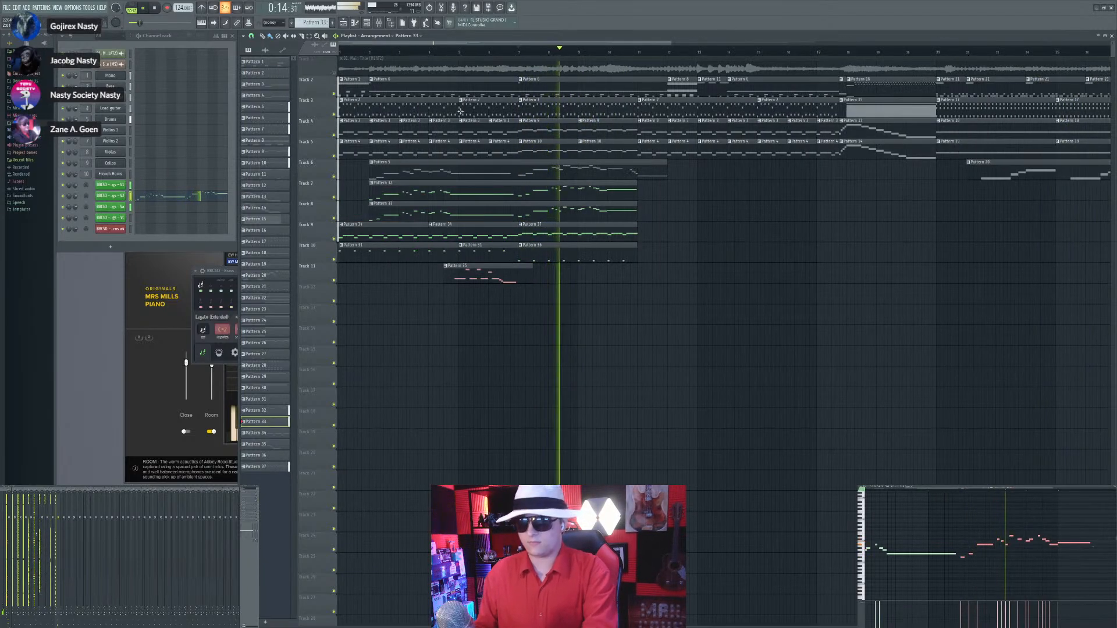
# Step: Create Pattern 38, place it on Track 11 beneath the end of Pattern 37, and enter its short sustained line
pyautogui.press('F4')
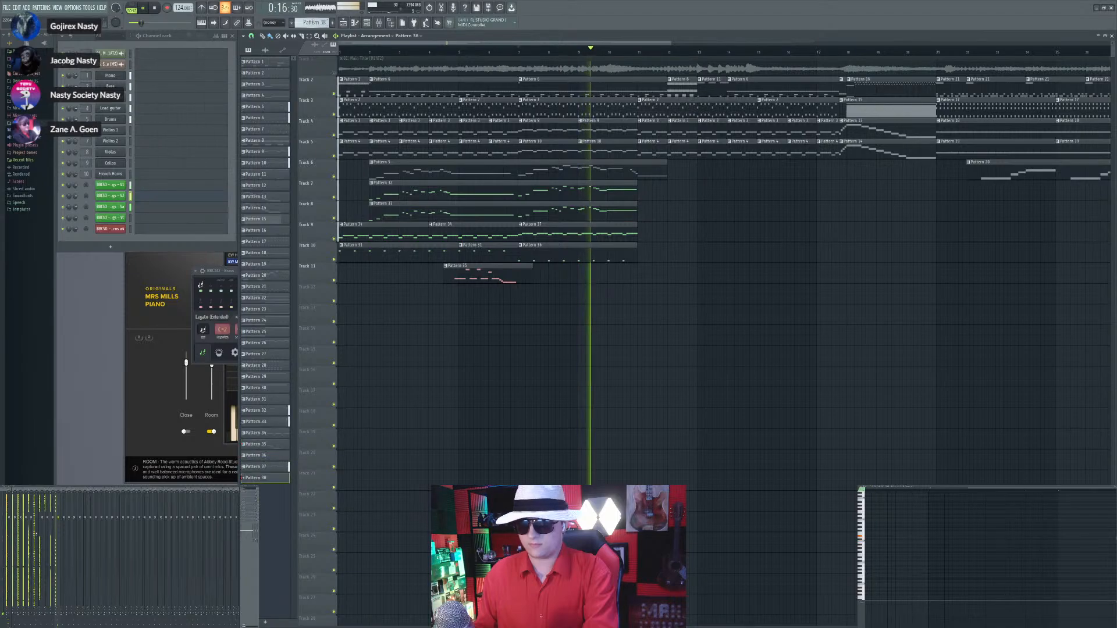
pyautogui.scroll(2, 573, 283)
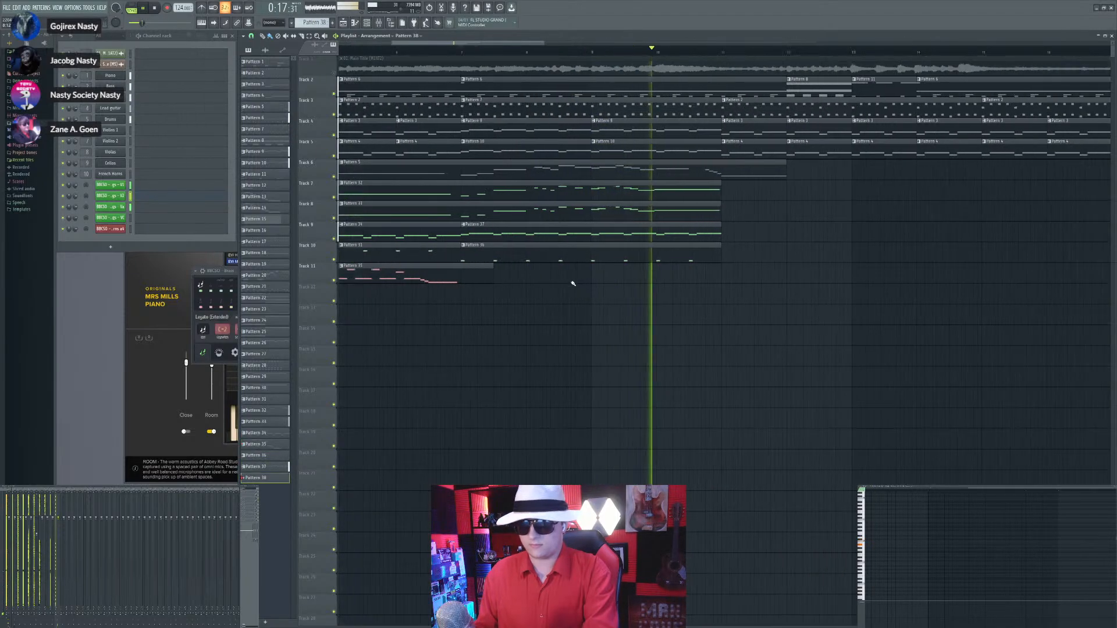
pyautogui.click(621, 278)
pyautogui.scroll(3, 644, 274)
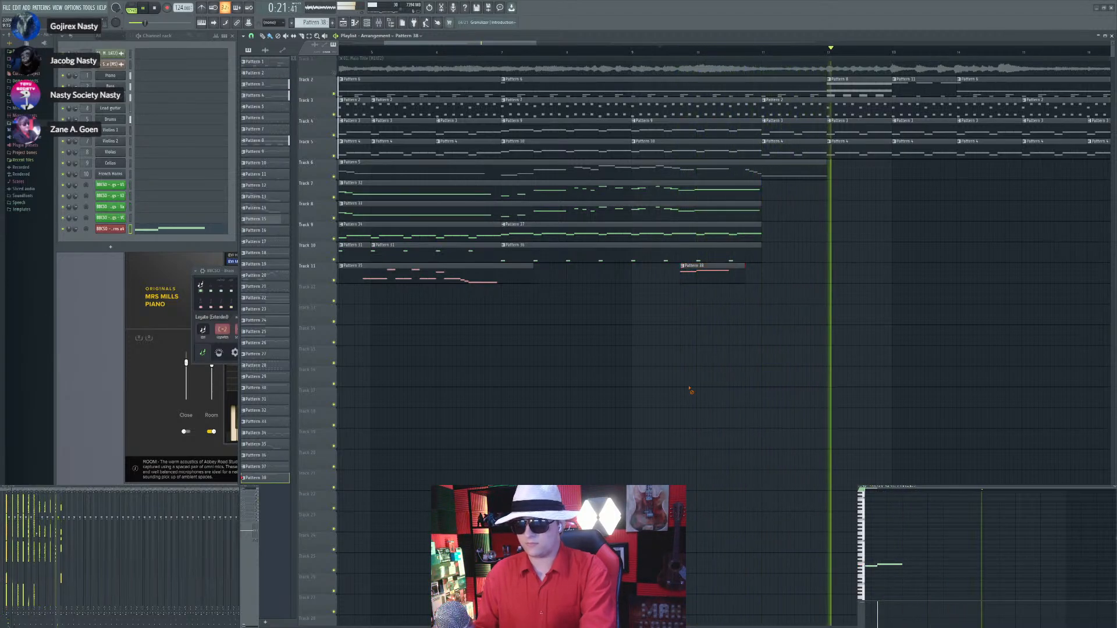
# Step: Unmute the reference audio on Track 1 and listen to the section that follows Pattern 37
pyautogui.scroll(-1, 815, 367)
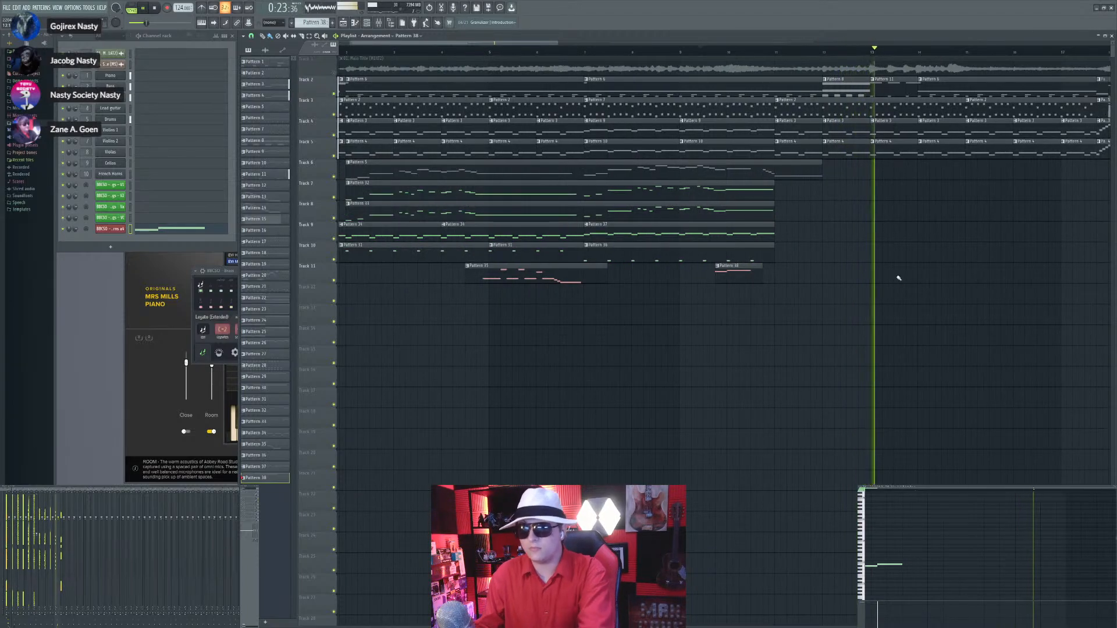
pyautogui.click(333, 72)
pyautogui.scroll(1, 824, 237)
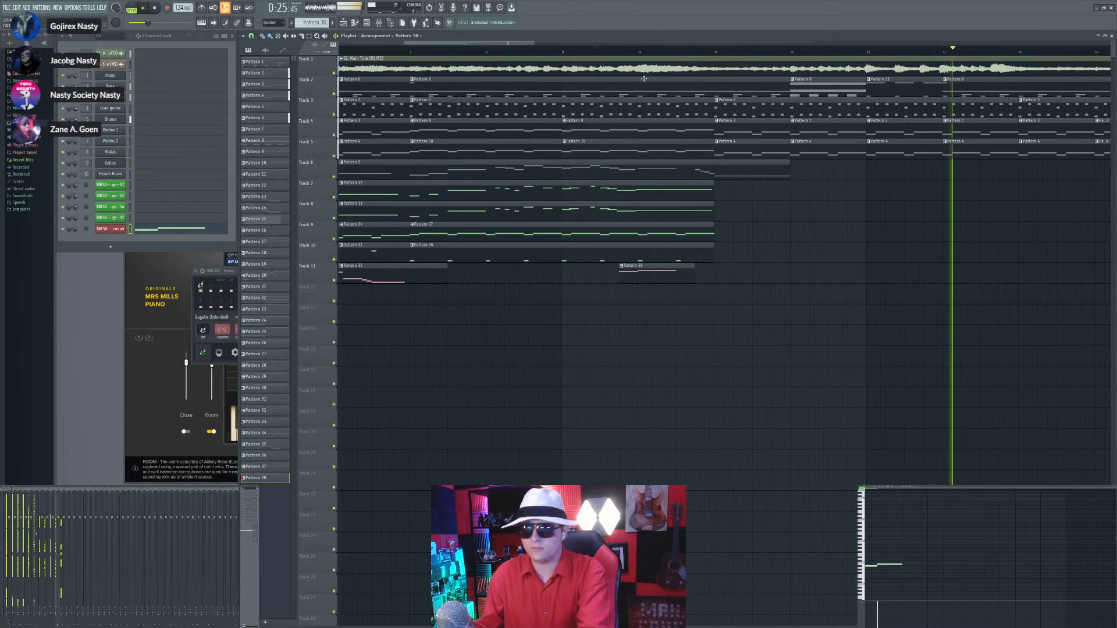
pyautogui.scroll(1, 764, 330)
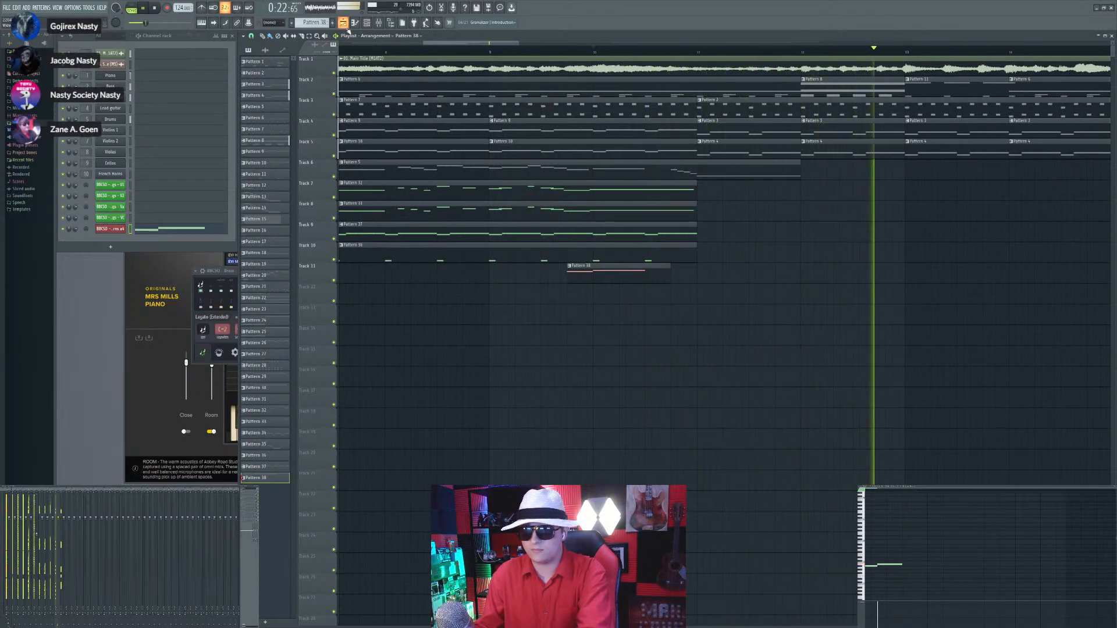
# Step: Create Pattern 39 on Track 7 directly after Pattern 32 and replay the reference audio from its start
pyautogui.click(332, 23)
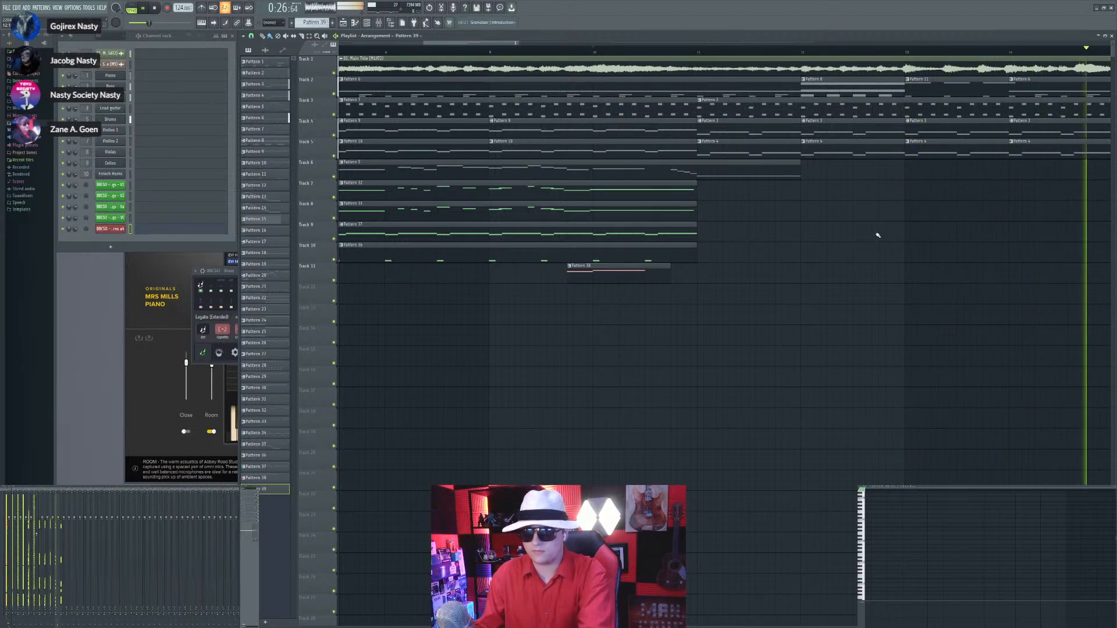
pyautogui.click(698, 57)
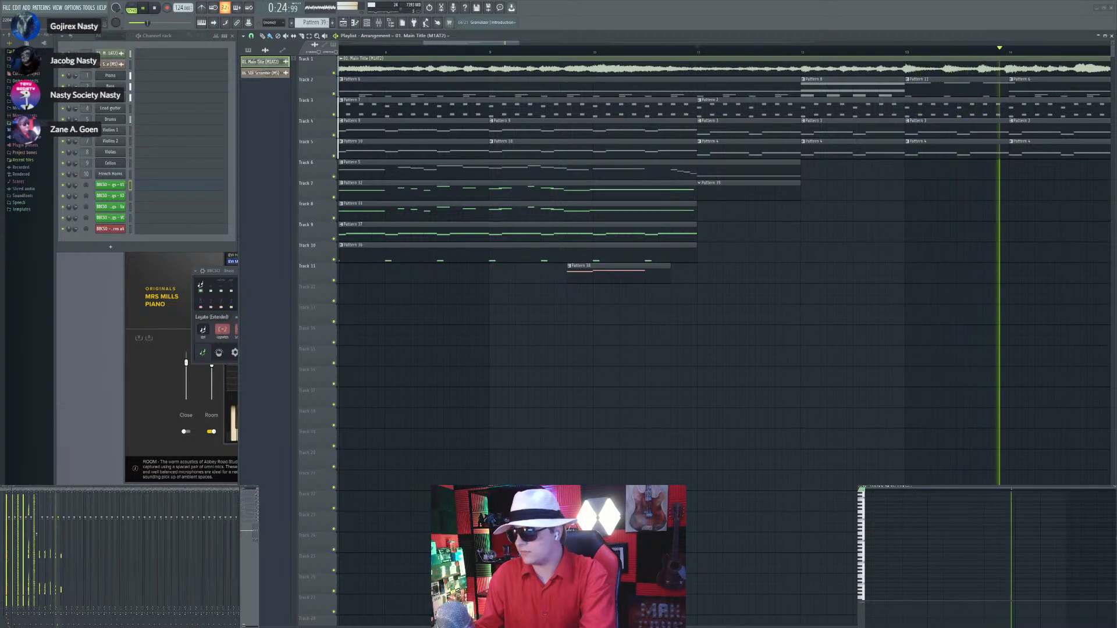
pyautogui.press('space')
pyautogui.press('space')
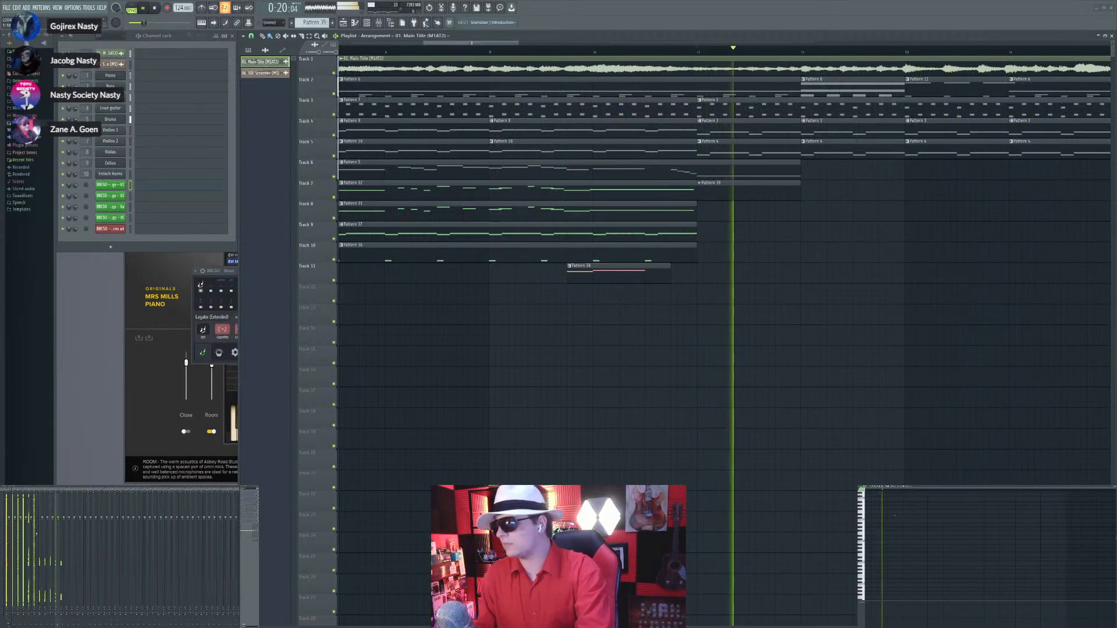
# Step: Enter the opening of Pattern 39 as short repeated low notes with one higher accent, matching the reference audio
pyautogui.click(894, 515)
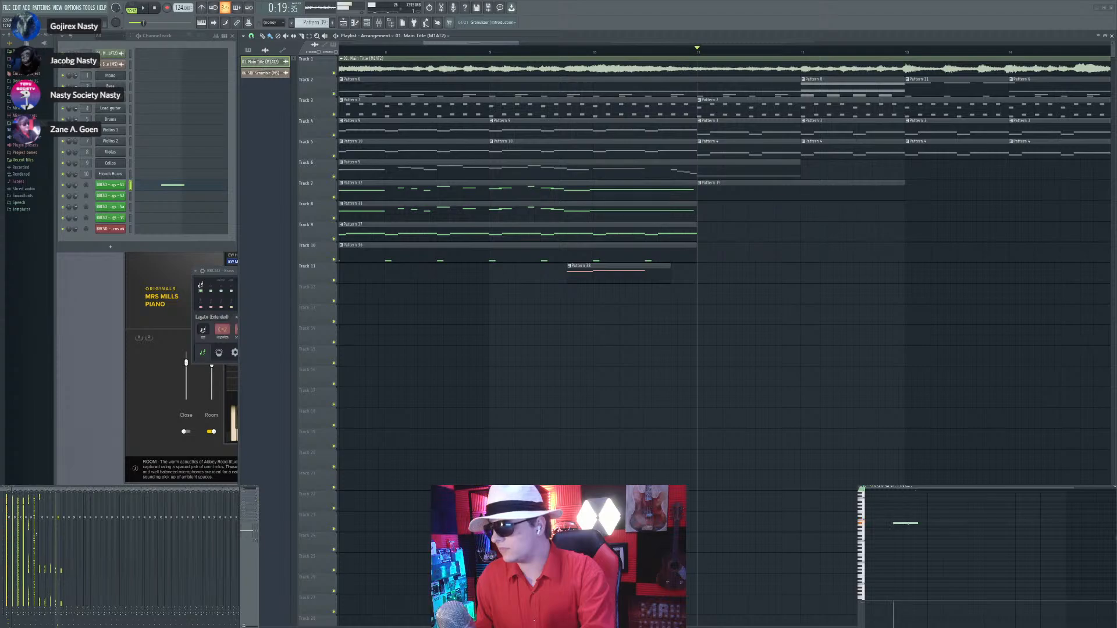
pyautogui.press('space')
pyautogui.moveTo(921, 523); pyautogui.dragTo(900, 525)
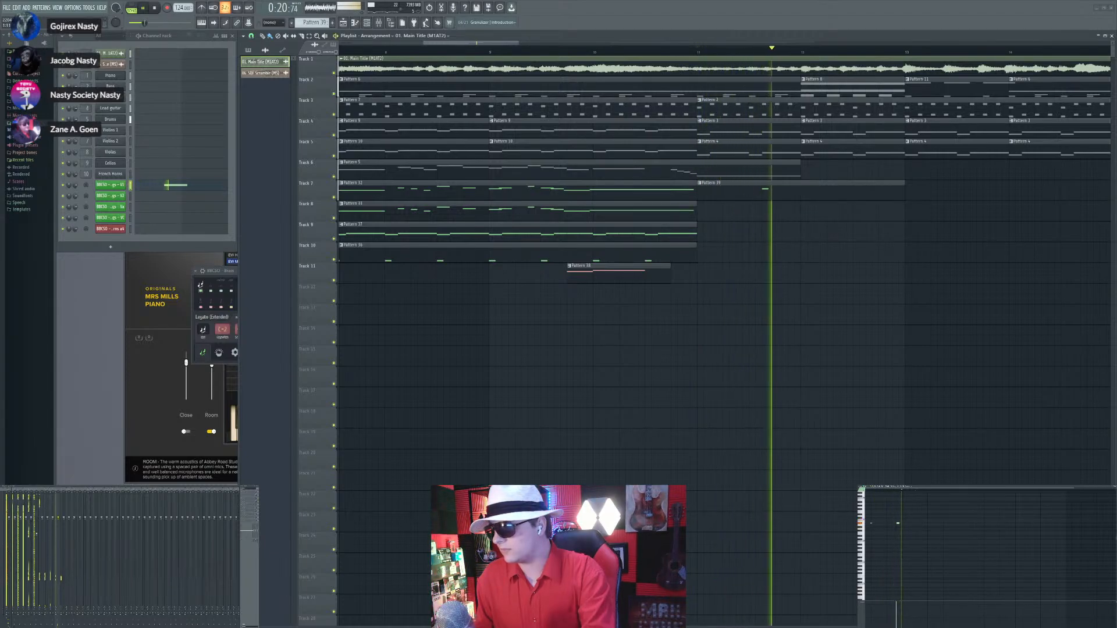
pyautogui.rightClick(897, 523)
pyautogui.press('space')
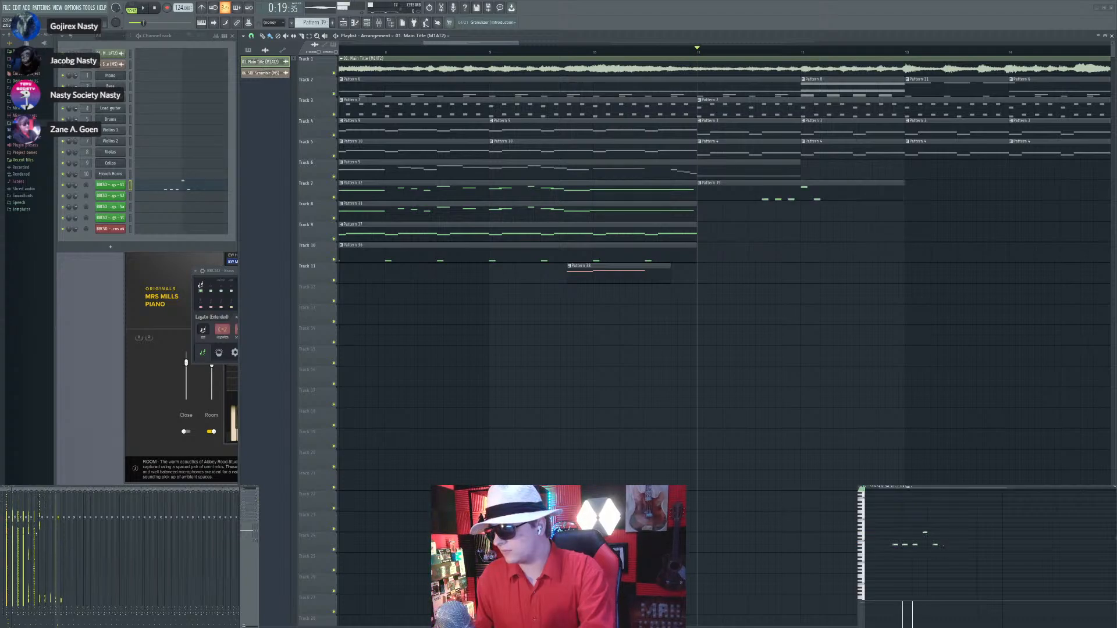
# Step: Continue the rhythmic figure in Pattern 39 with more short low notes and higher accents, and replay it
pyautogui.press('space')
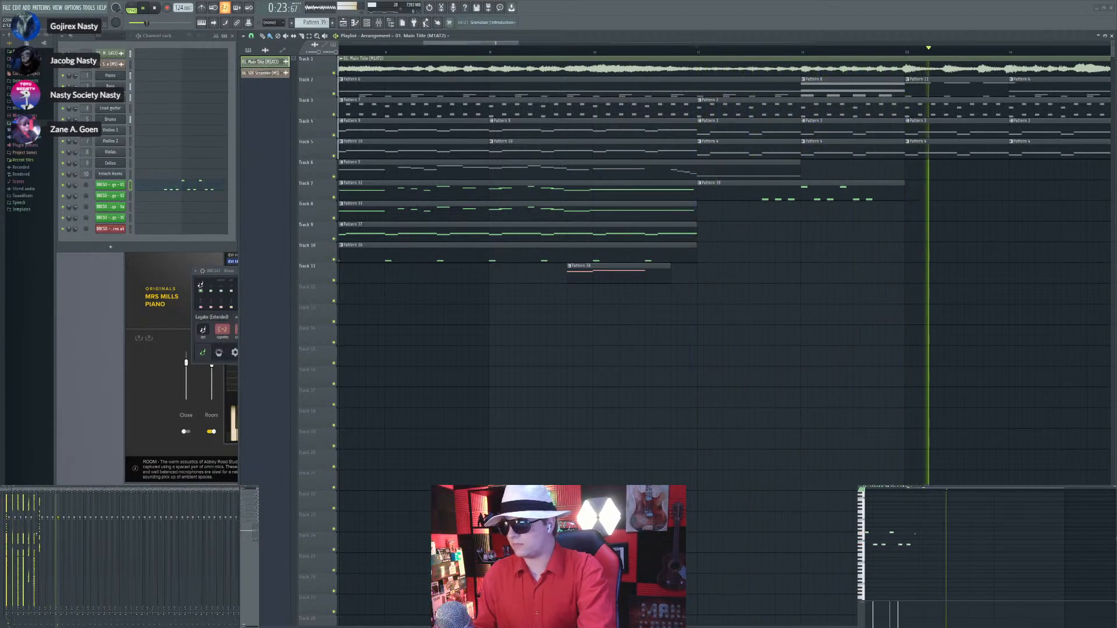
pyautogui.click(925, 545)
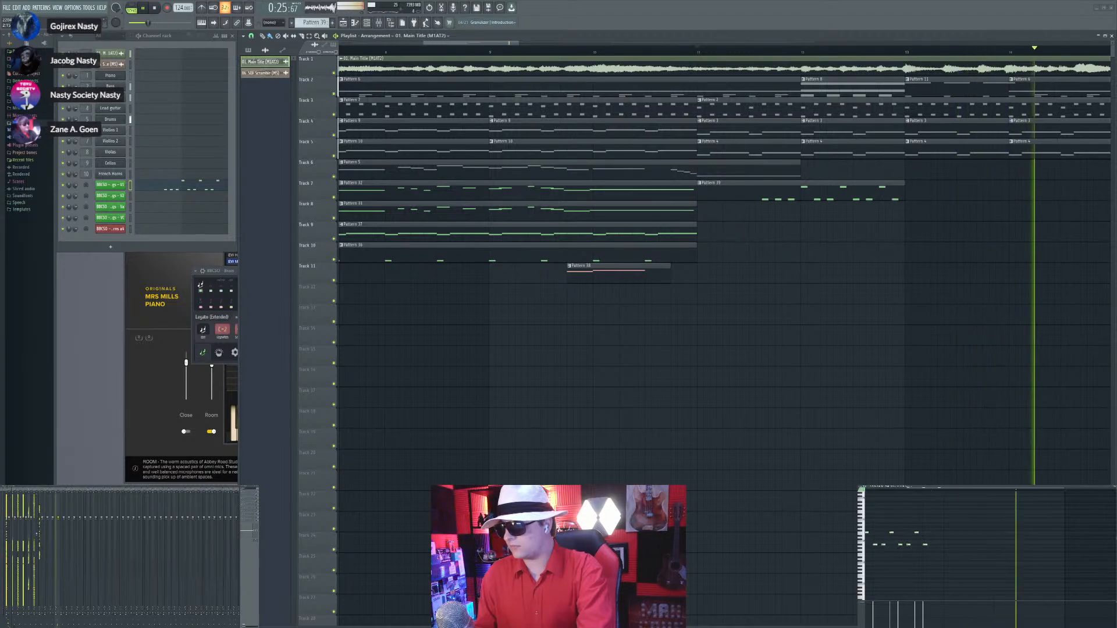
pyautogui.press('space')
pyautogui.press('space')
# Step: Add a high descending figure after the rhythmic notes in Pattern 39, repeat it, and check it against the reference audio
pyautogui.scroll(-3, 726, 247)
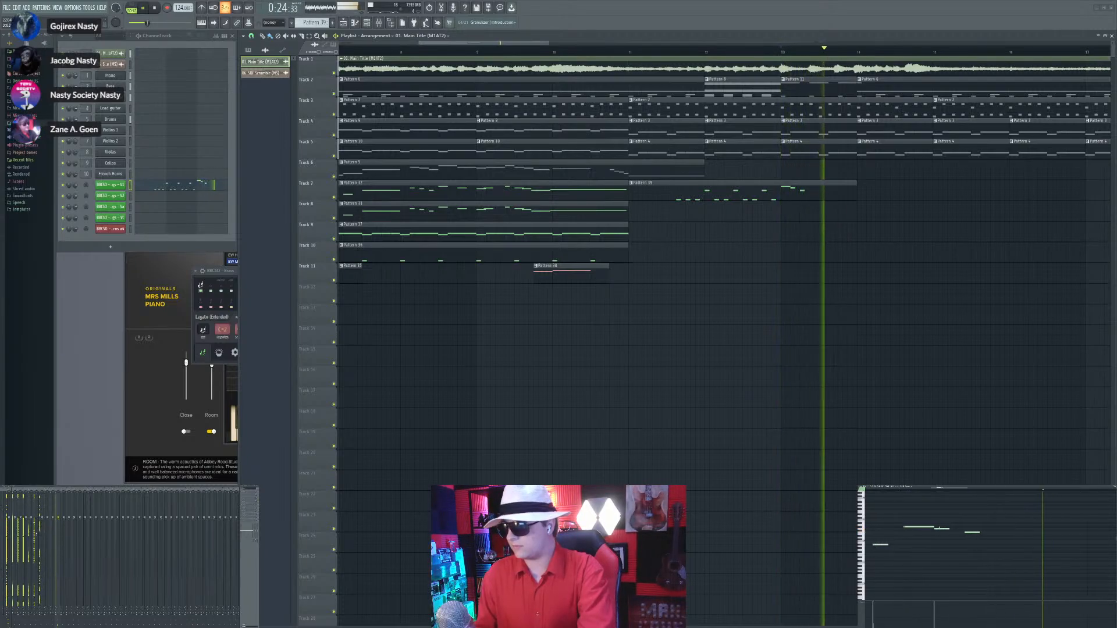
pyautogui.press('space')
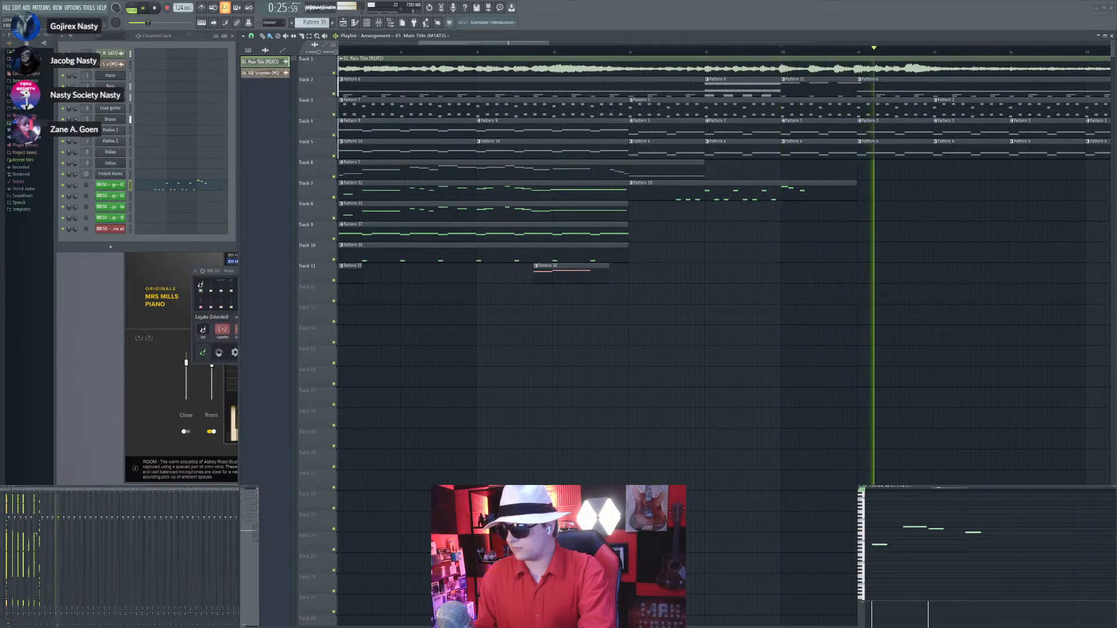
pyautogui.press('space')
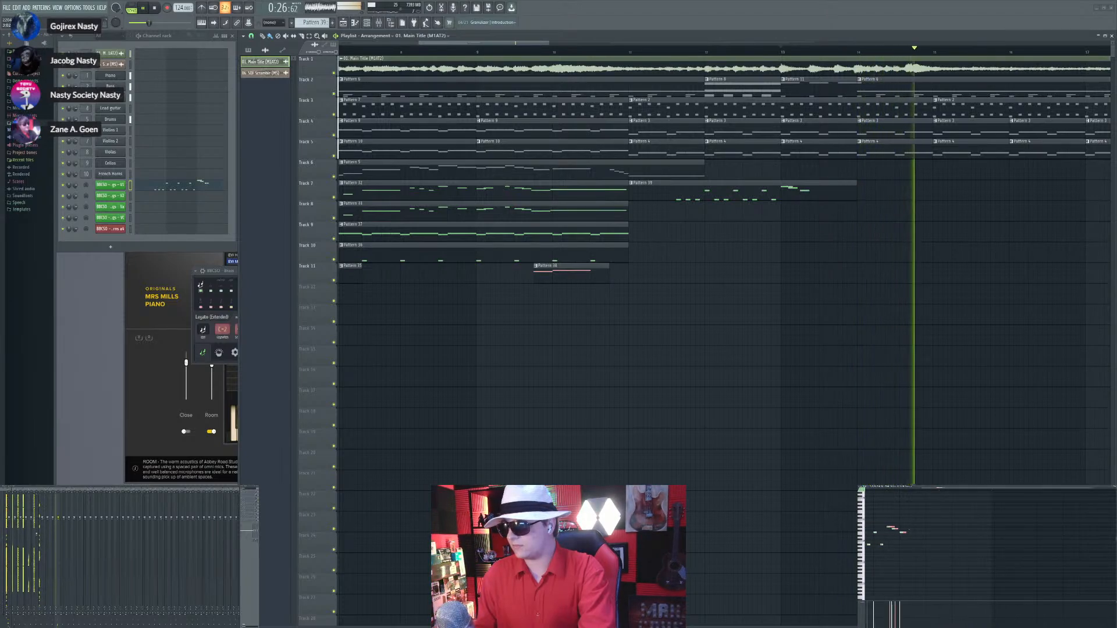
pyautogui.press('space')
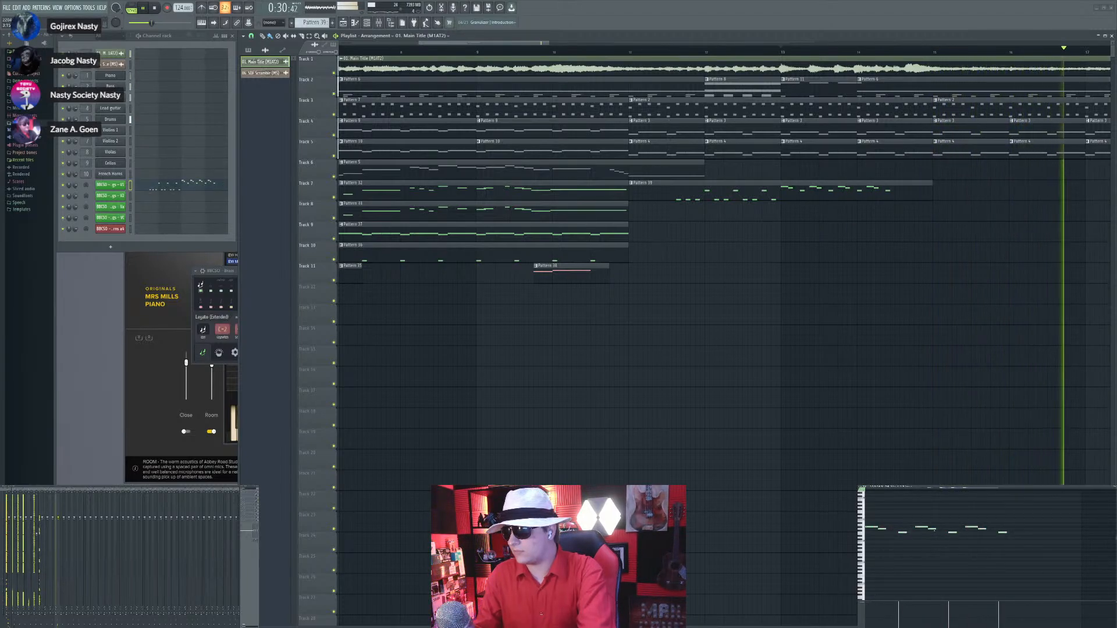
# Step: Replace the last repeat of the high figure in Pattern 39 with a single held note and replay the phrase
pyautogui.press('space')
pyautogui.press('space')
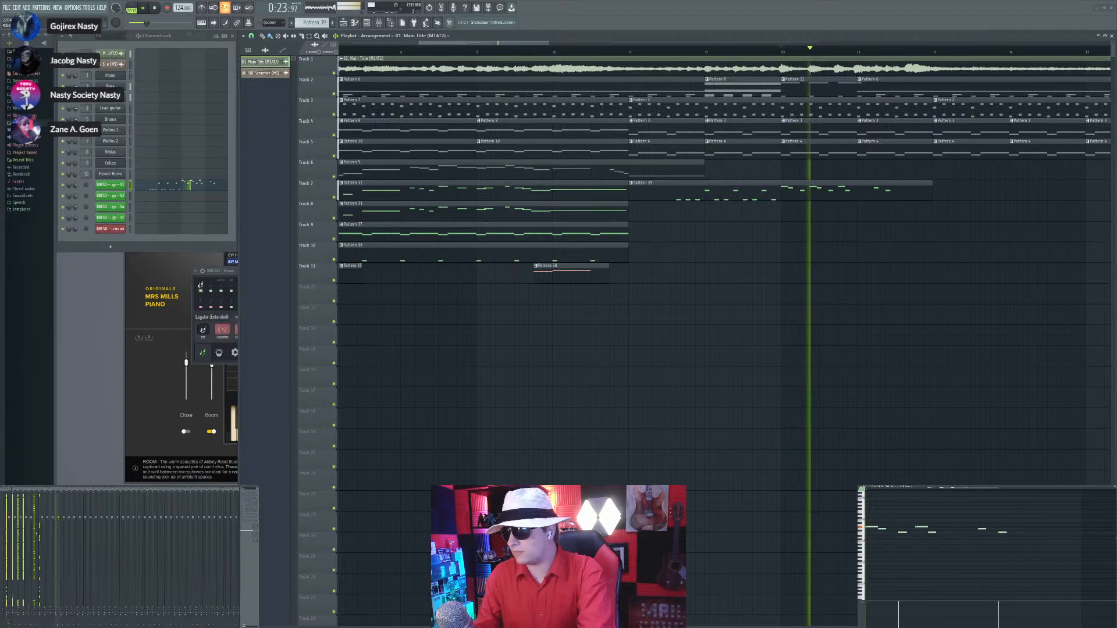
pyautogui.rightClick(970, 527)
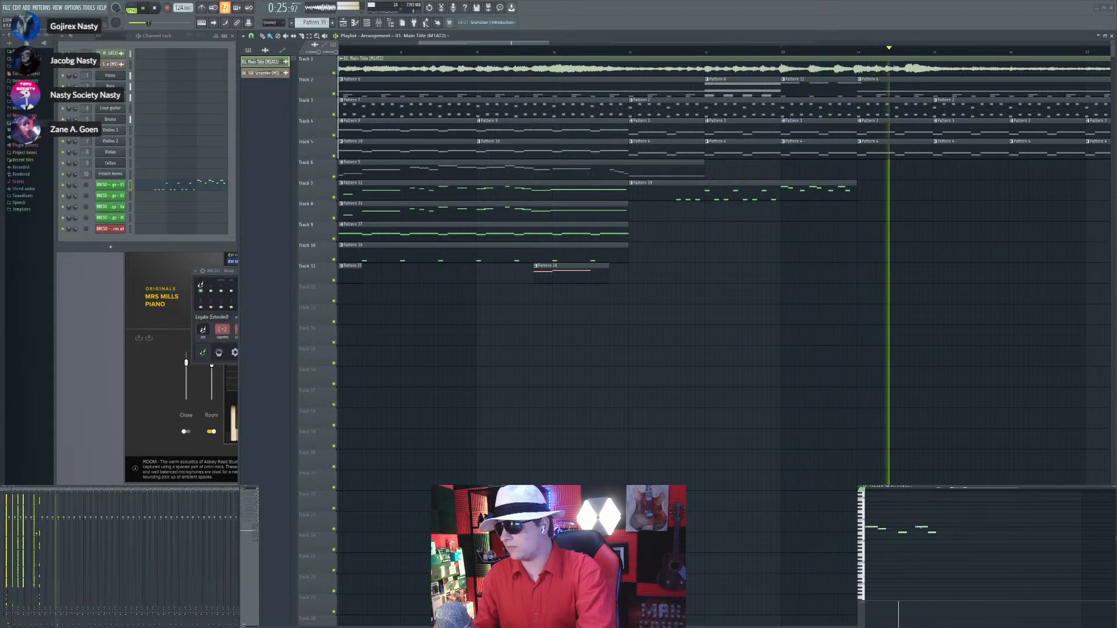
pyautogui.press('space')
pyautogui.press('space')
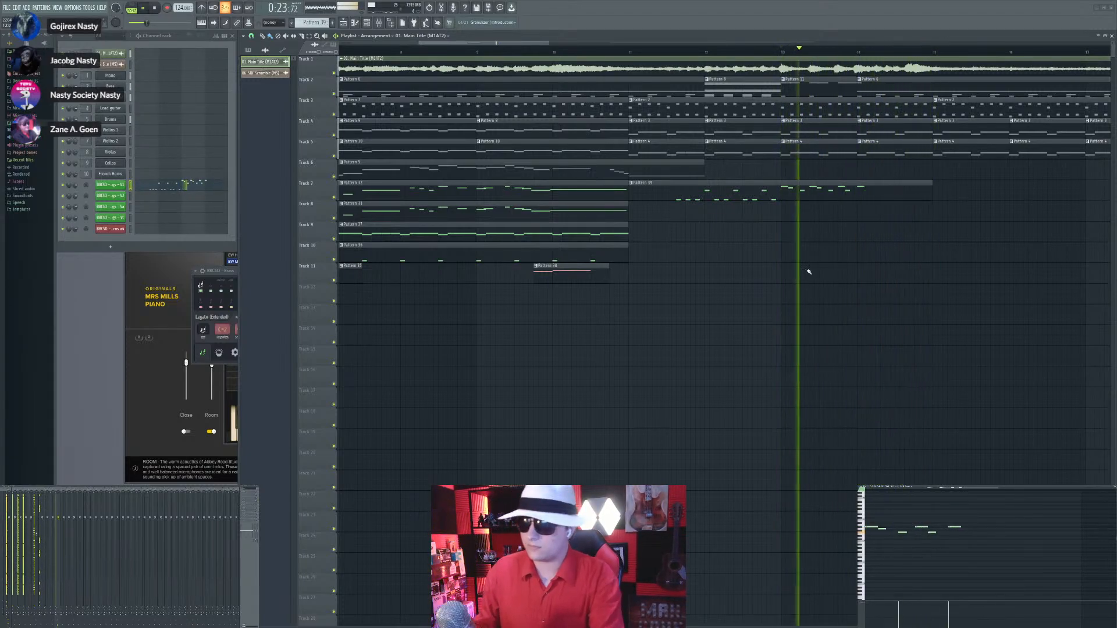
# Step: Create Pattern 40 on Track 8 after Pattern 33, fill it with the notes copied from Pattern 39, and audition it
pyautogui.keyDown('ctrl'); pyautogui.scroll(3, 808, 272); pyautogui.keyUp('ctrl')
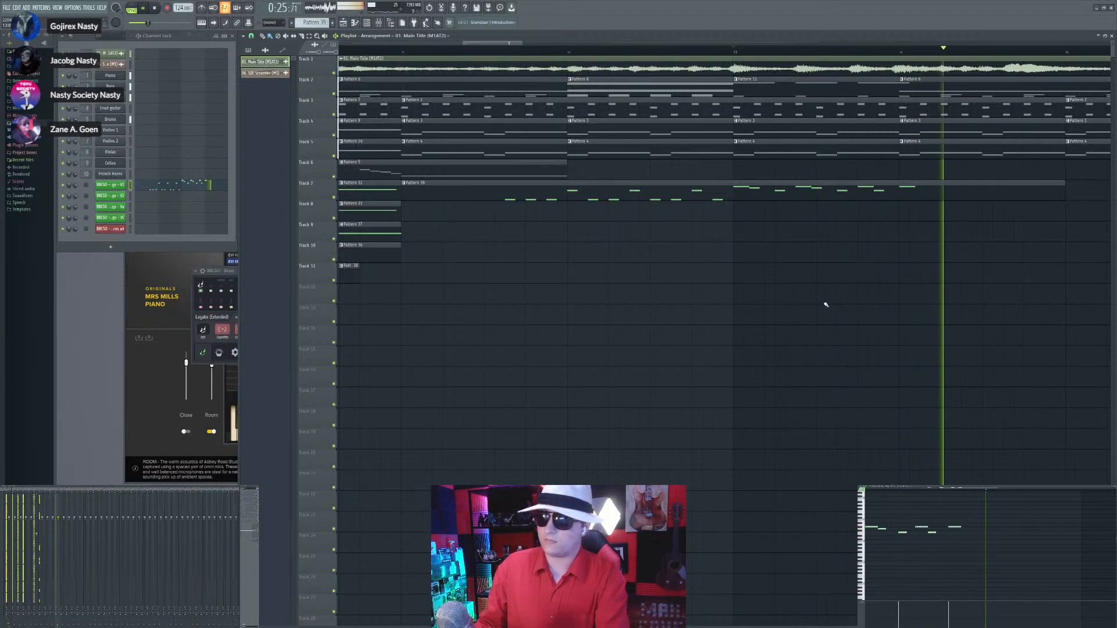
pyautogui.keyDown('ctrl'); pyautogui.scroll(-3, 826, 304); pyautogui.keyUp('ctrl')
pyautogui.scroll(1, 310, 21)
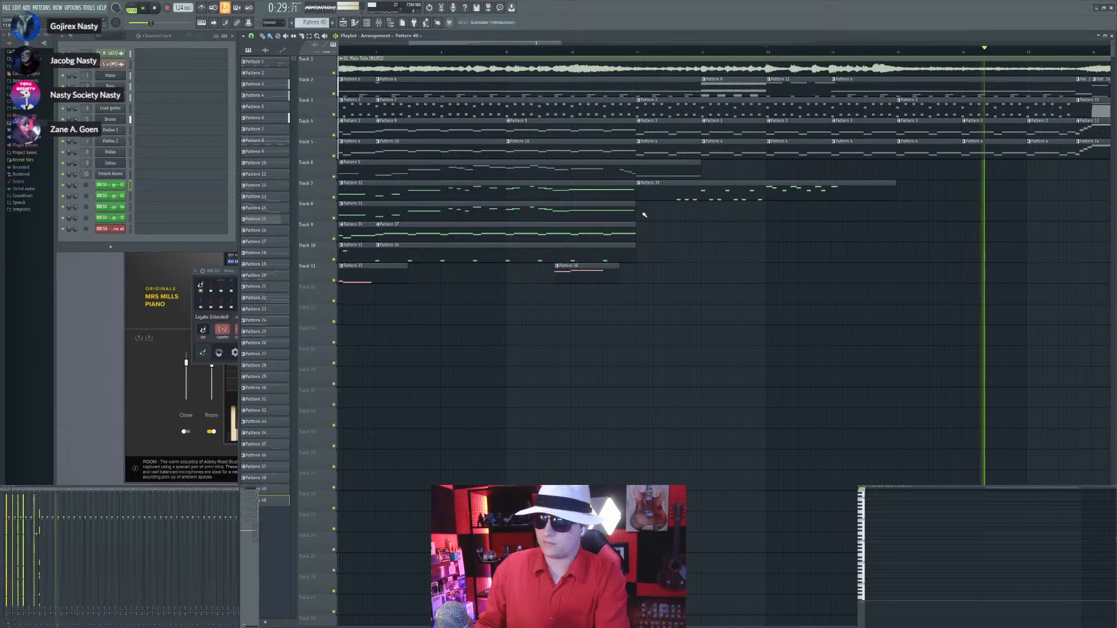
pyautogui.click(716, 193)
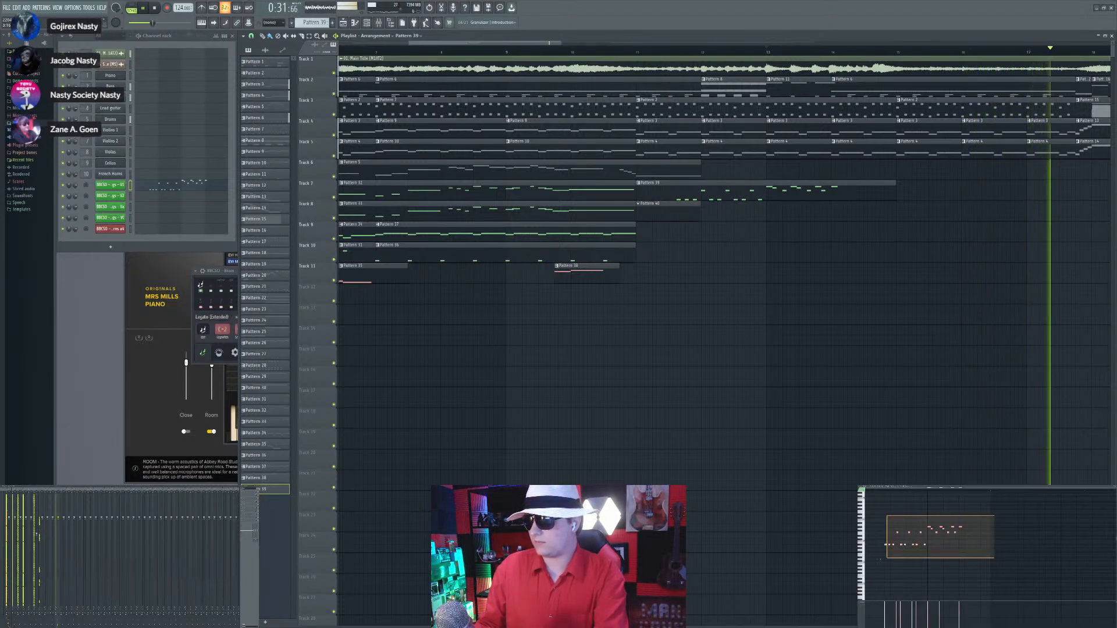
pyautogui.click(685, 218)
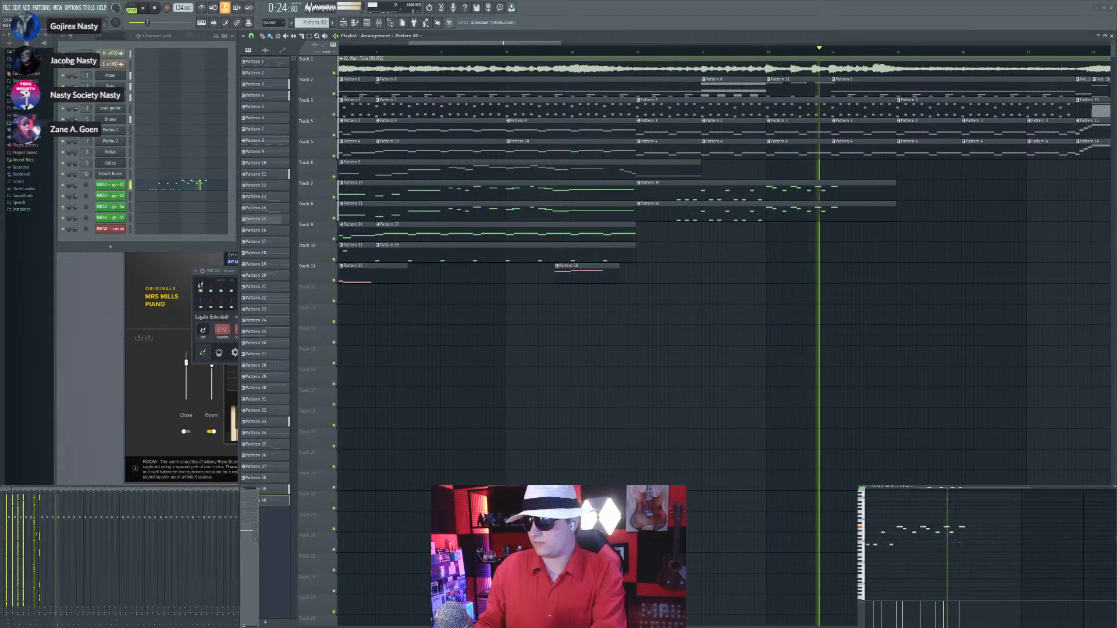
pyautogui.press('space')
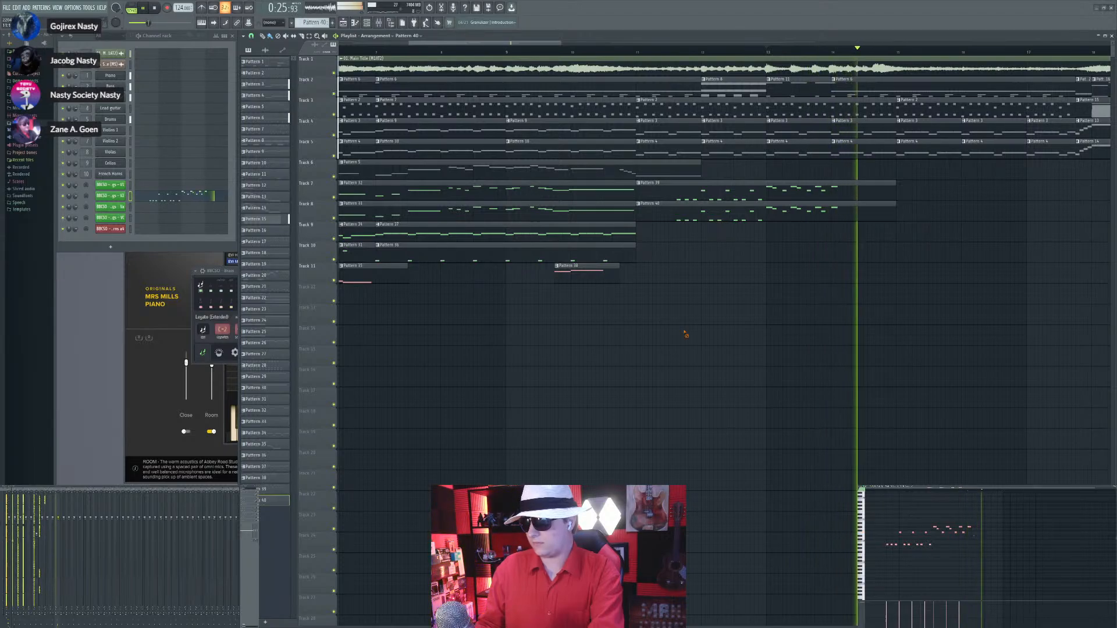
# Step: Transpose the final high phrase in Pattern 40 down one octave and replay the section
pyautogui.scroll(5, 765, 192)
pyautogui.scroll(-2, 581, 101)
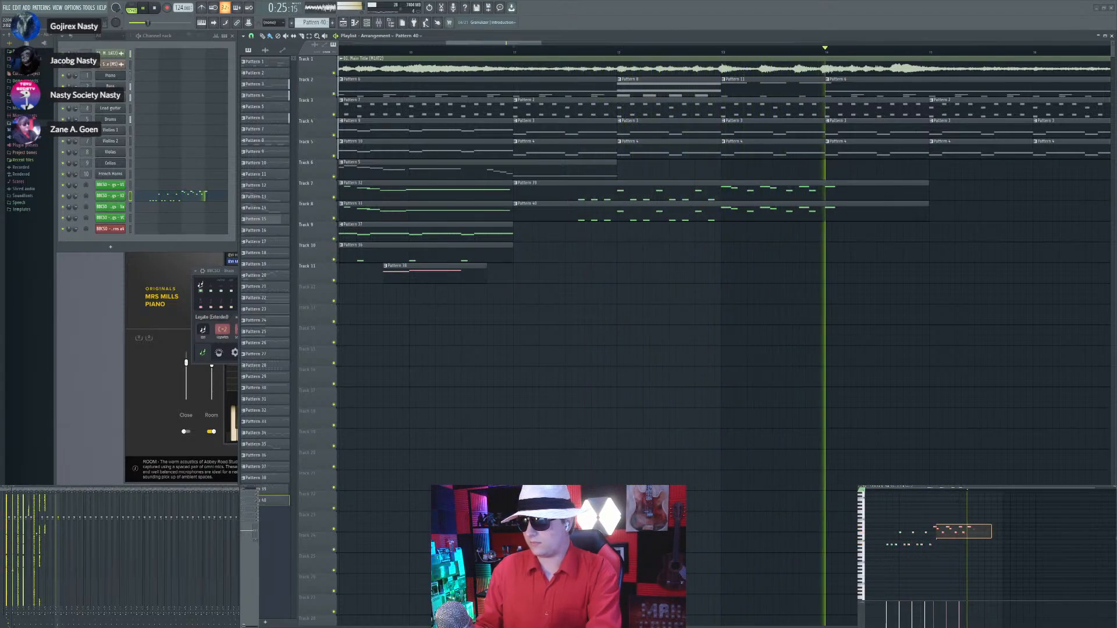
pyautogui.hotkey('ctrl', 'Down')
pyautogui.press('space')
pyautogui.press('space')
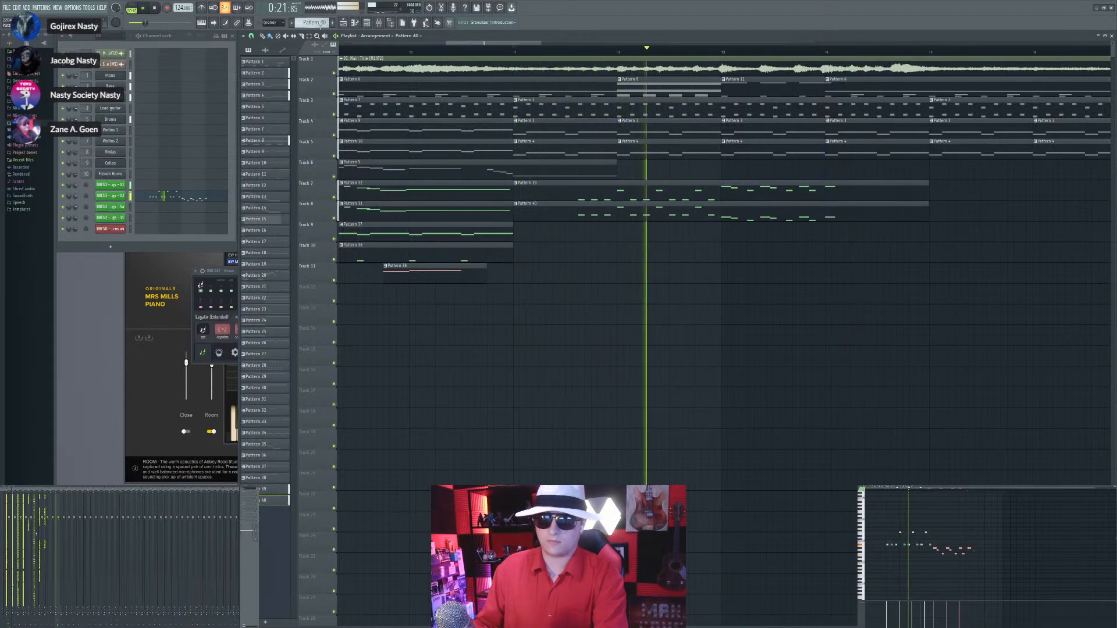
# Step: Repeat Pattern 34 on Track 9 after Pattern 37, with the last clip shortened to end before the rising passage on Tracks 4 and 5
pyautogui.press('F4')
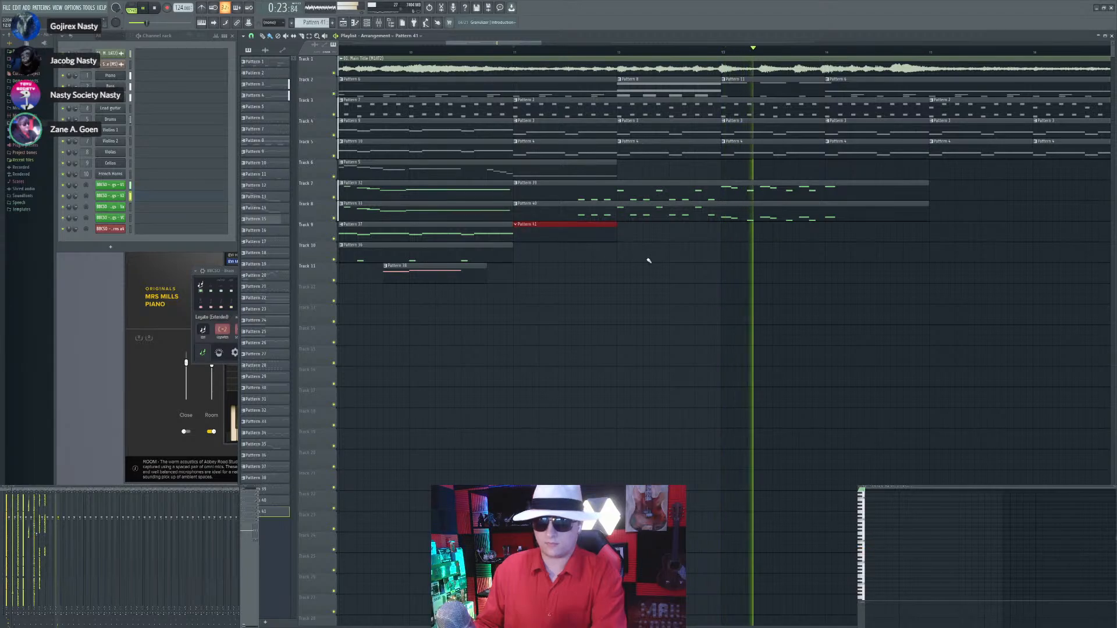
pyautogui.scroll(-4, 716, 289)
pyautogui.click(478, 234)
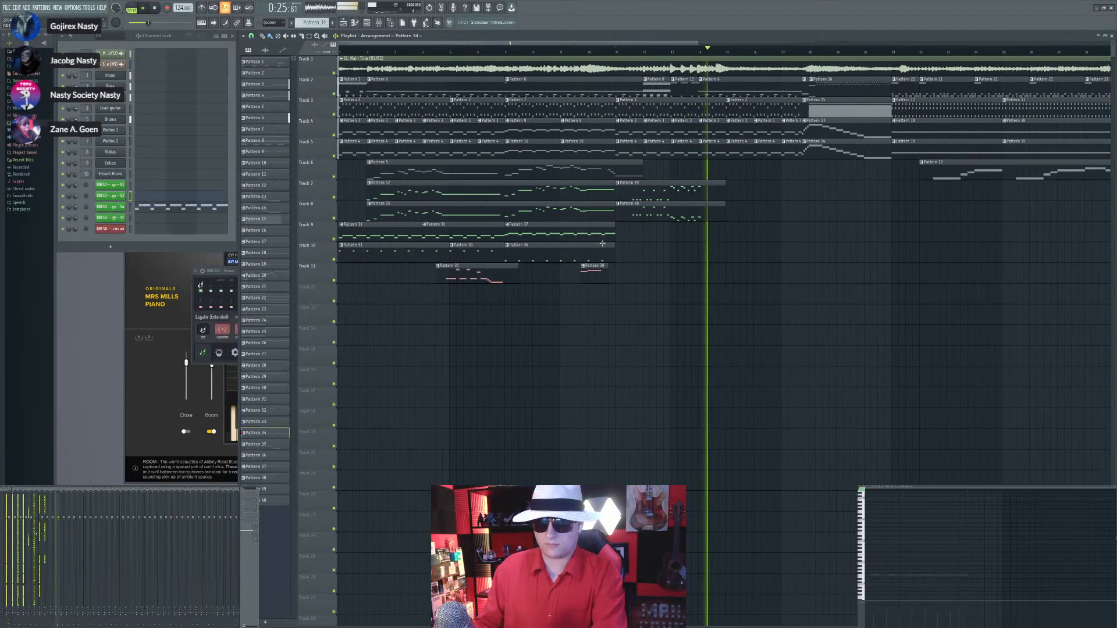
pyautogui.click(620, 236)
pyautogui.press('space')
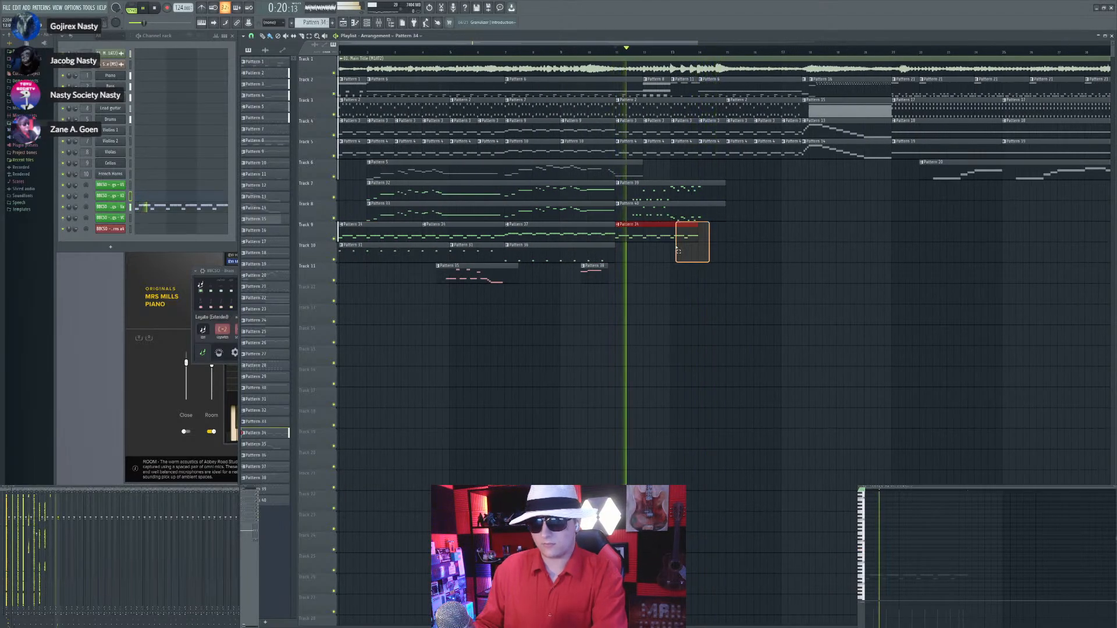
pyautogui.click(700, 234)
pyautogui.scroll(3, 806, 256)
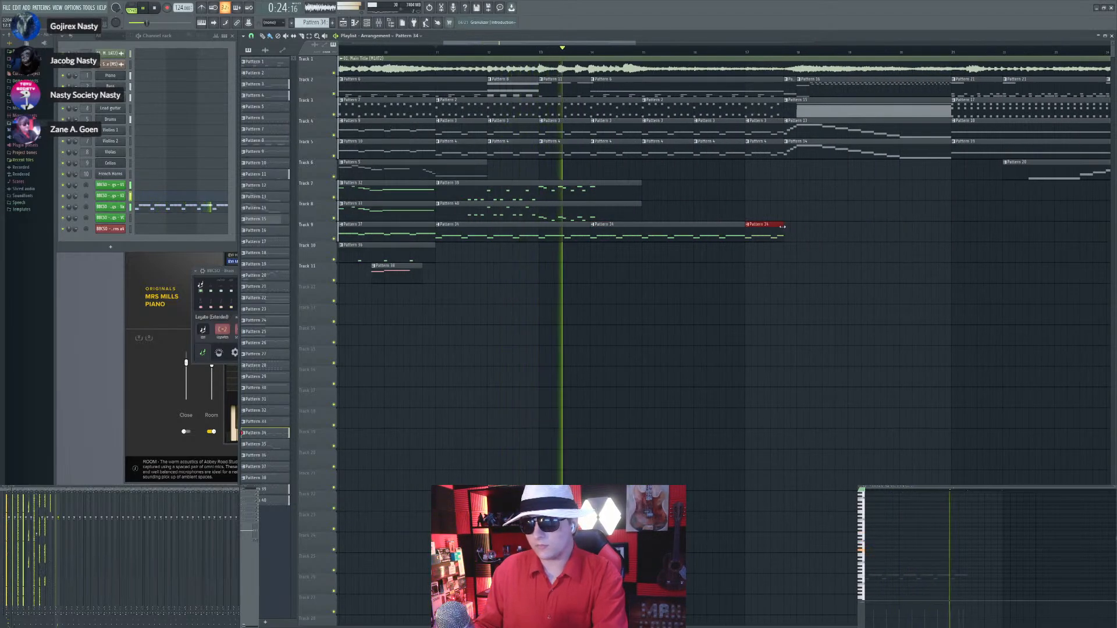
# Step: Repeat Pattern 31 on Track 10 after Pattern 36, shortening the second clip to end level with the last clip on Track 9
pyautogui.scroll(3, 817, 219)
pyautogui.scroll(-6, 867, 241)
pyautogui.rightClick(760, 354)
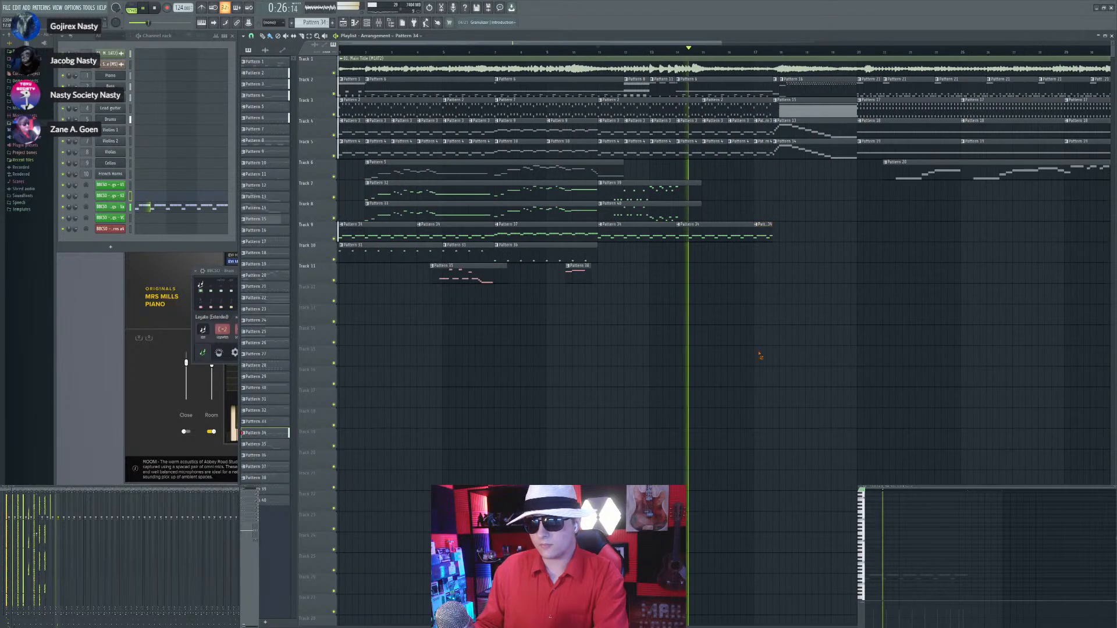
pyautogui.click(392, 254)
pyautogui.click(604, 251)
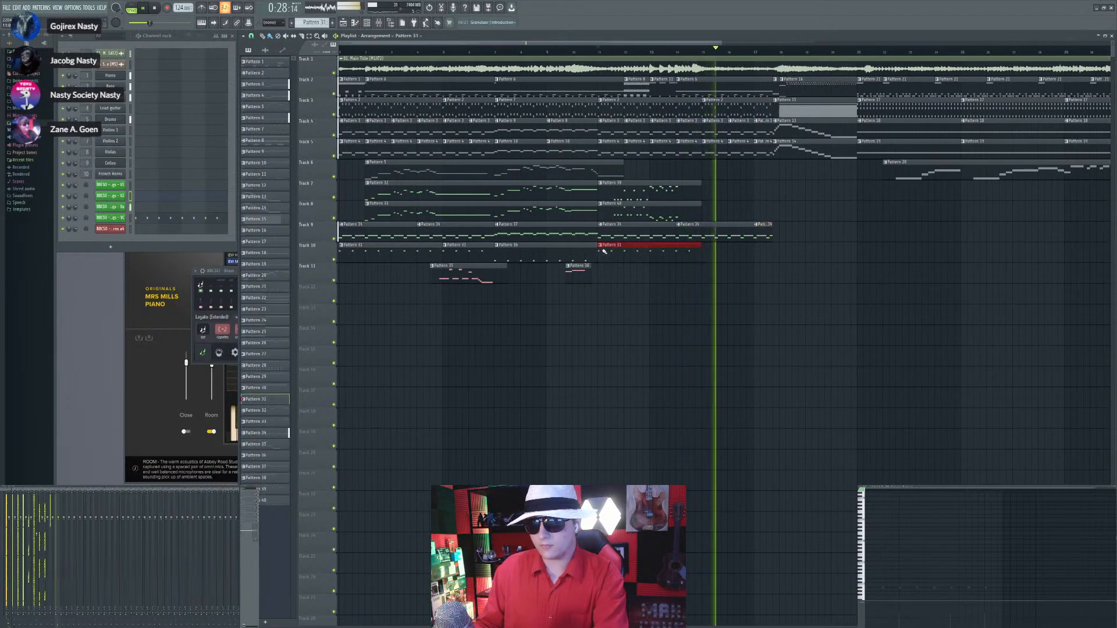
pyautogui.scroll(3, 785, 252)
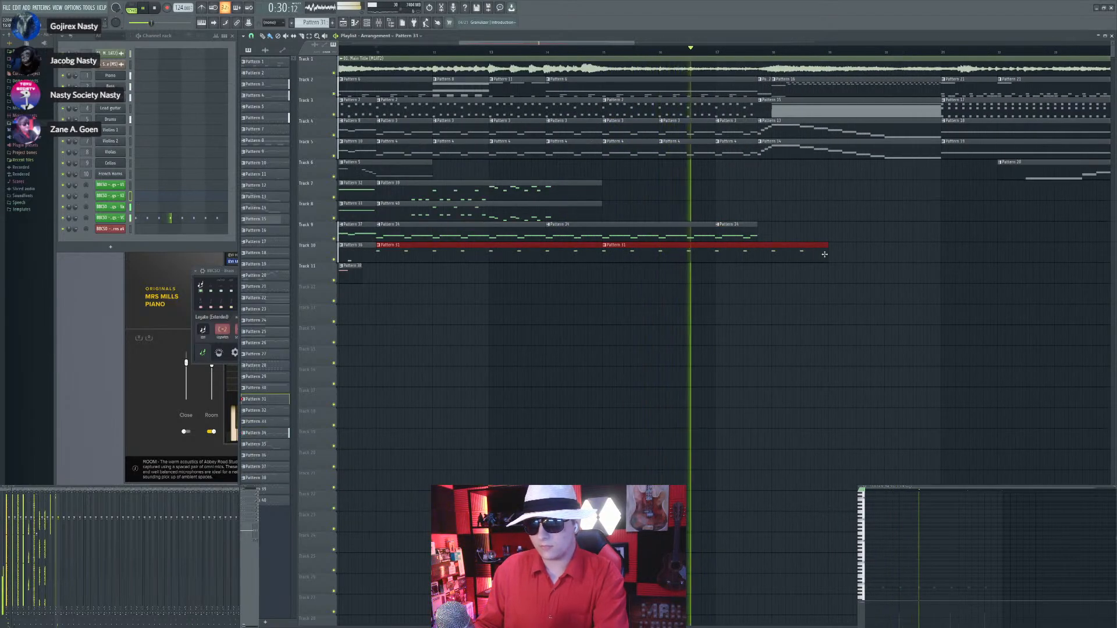
pyautogui.moveTo(826, 254); pyautogui.dragTo(756, 252)
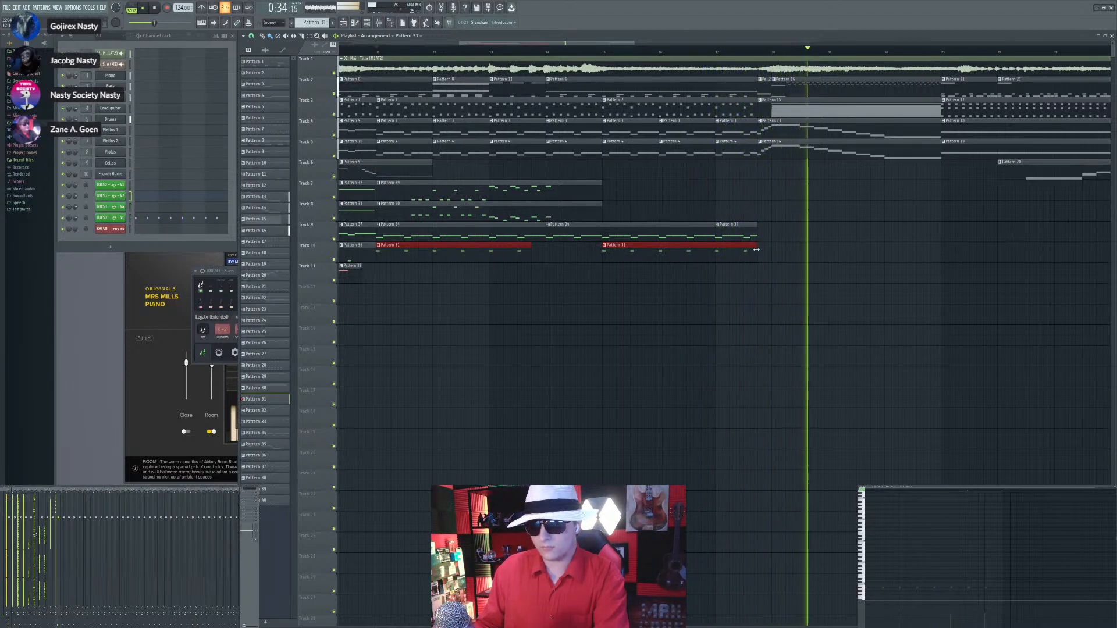
pyautogui.click(574, 250)
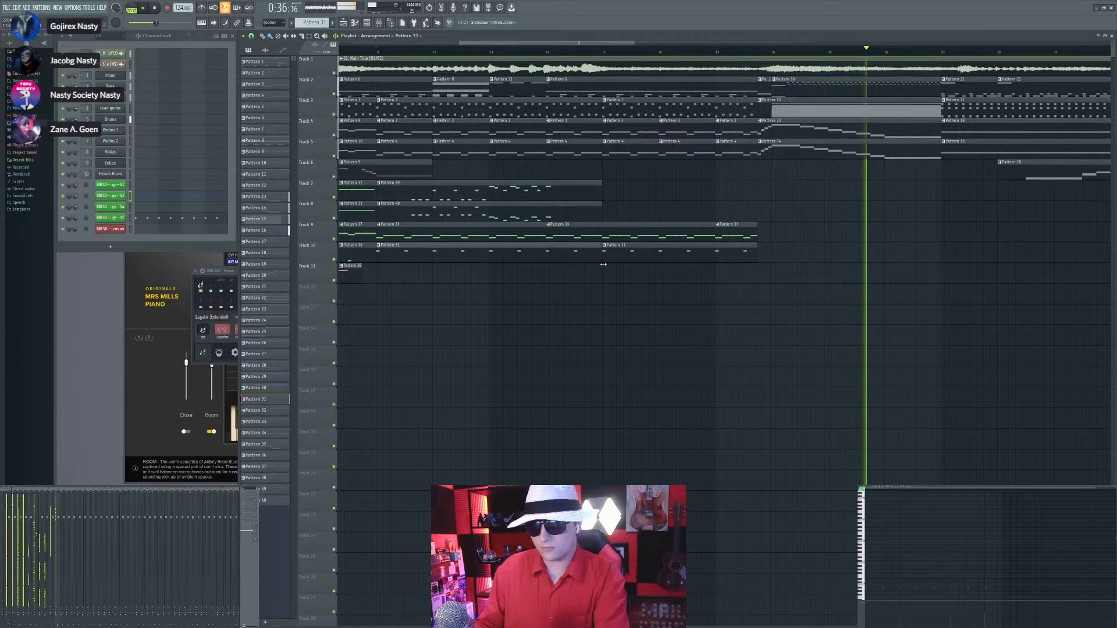
# Step: Replay the section, then create Pattern 41 on Track 11 starting halfway through Pattern 39 and enter an octave pair at its start
pyautogui.scroll(-3, 656, 383)
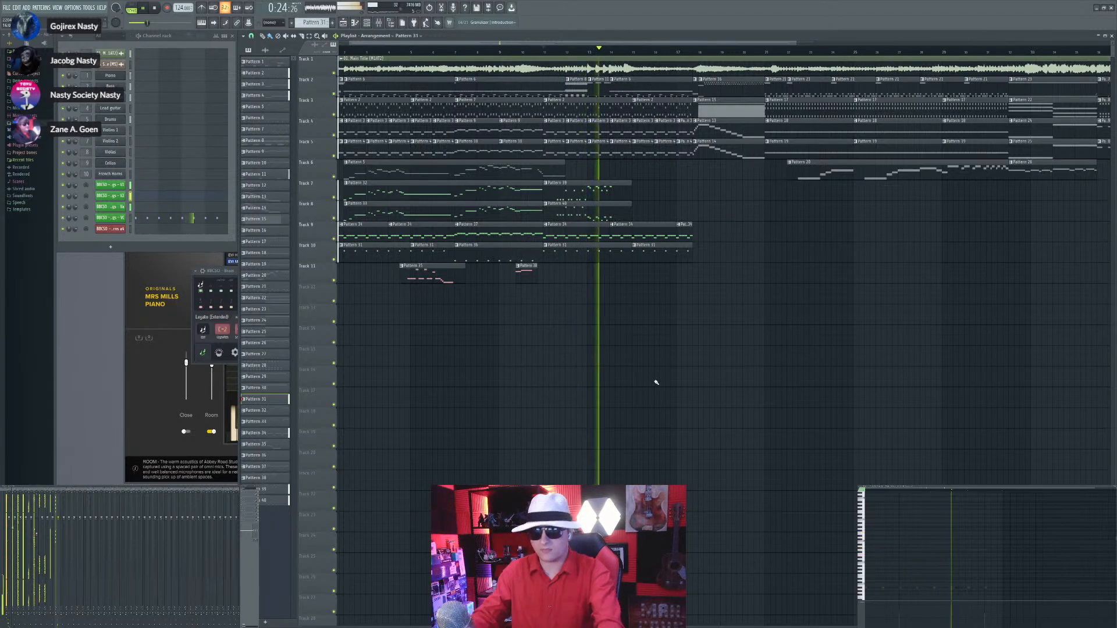
pyautogui.scroll(2, 657, 382)
pyautogui.scroll(-1, 634, 375)
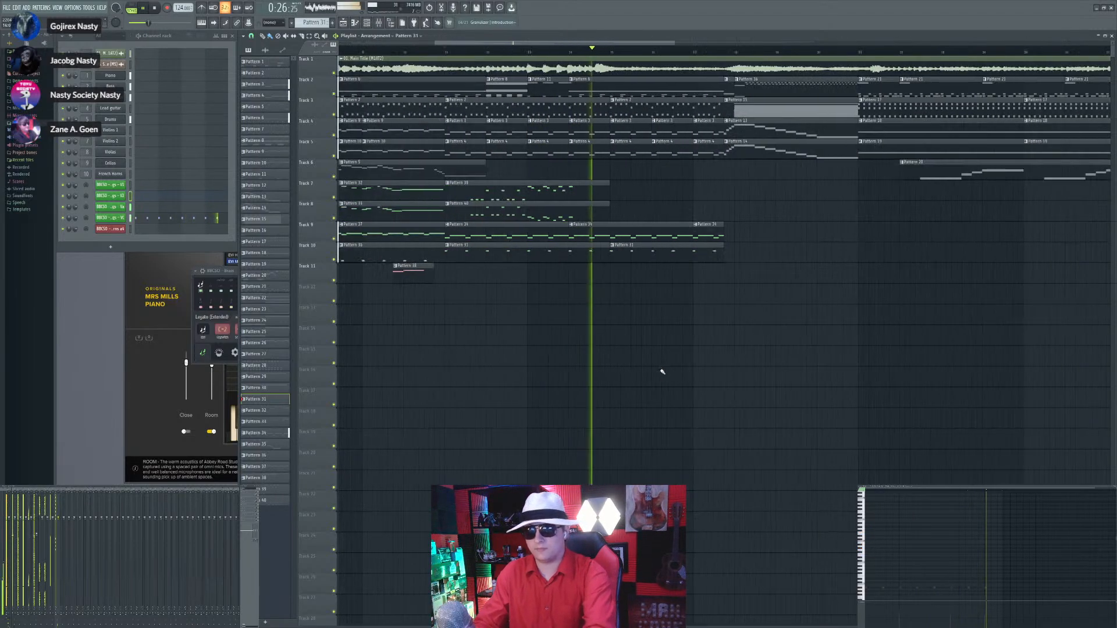
pyautogui.scroll(-10, 313, 27)
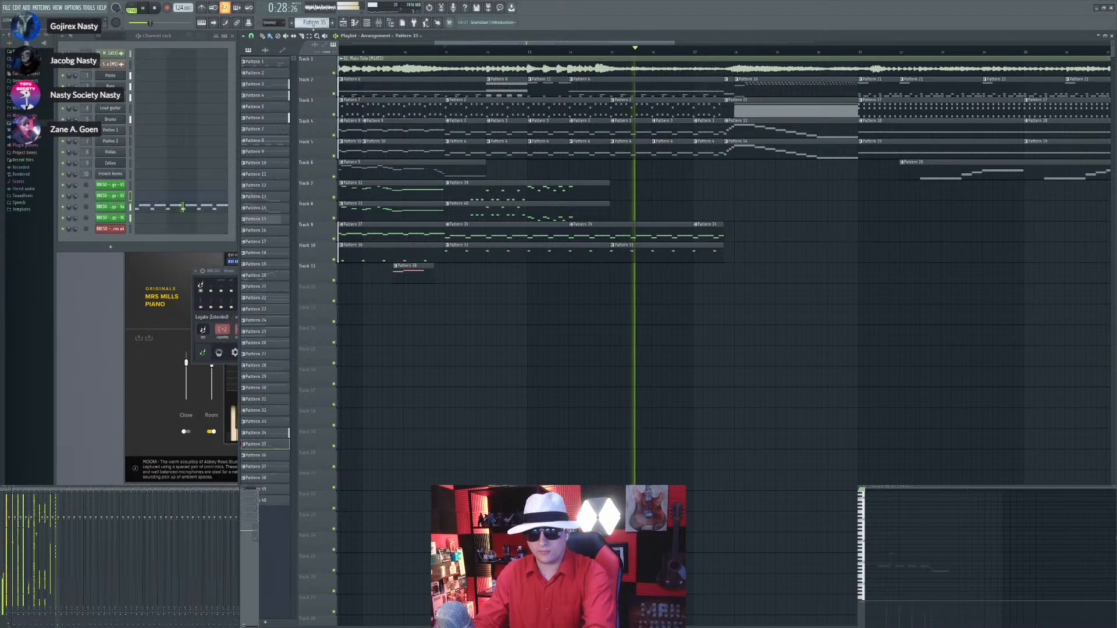
pyautogui.press('space')
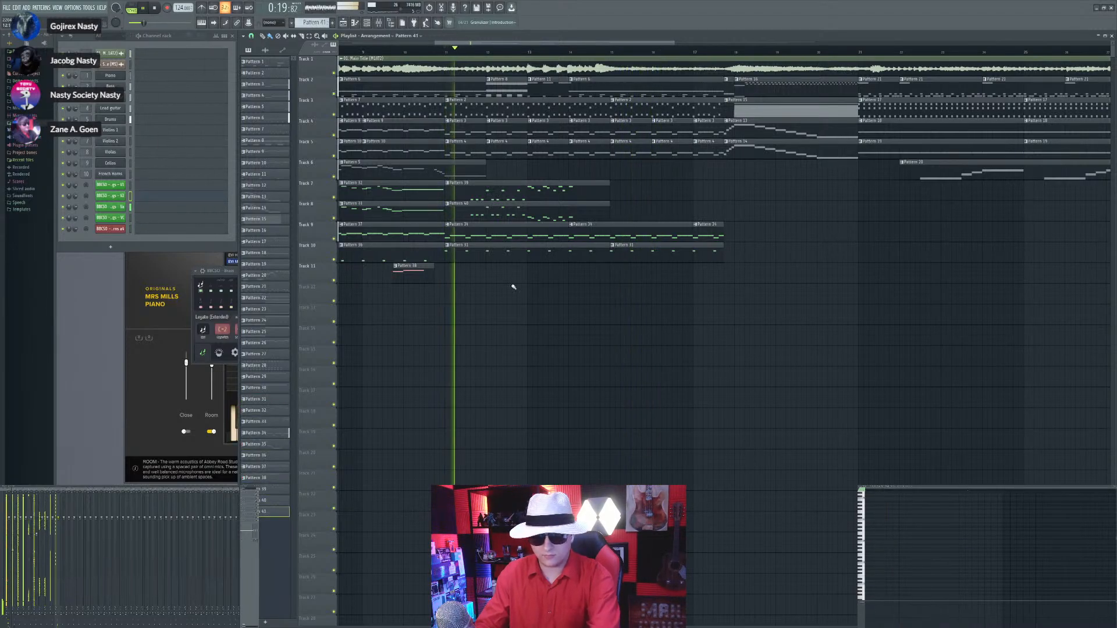
pyautogui.scroll(3, 498, 284)
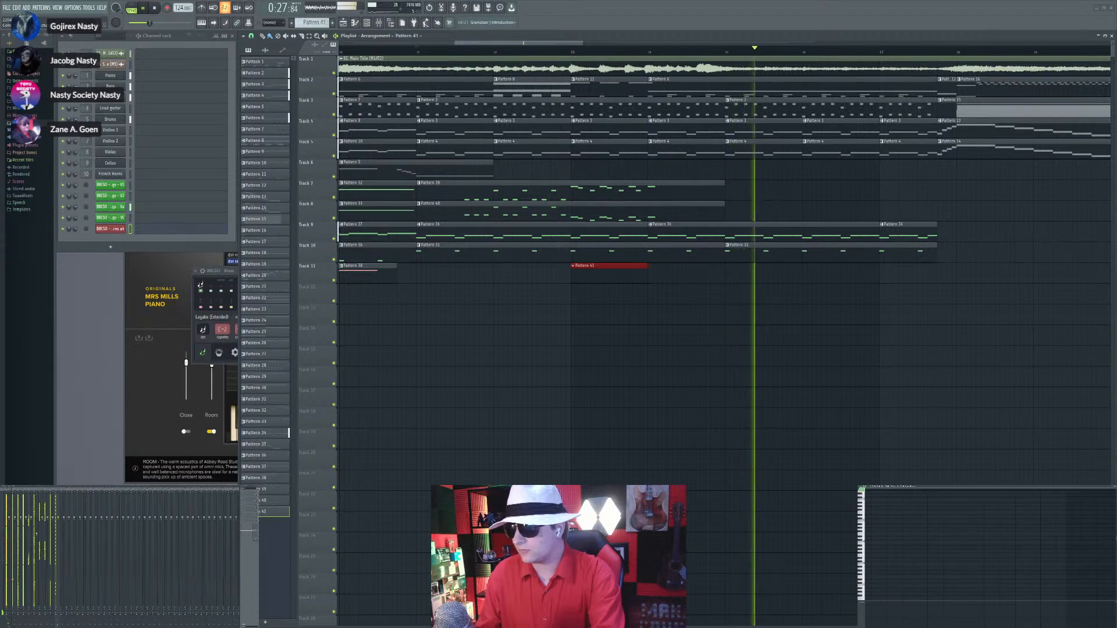
pyautogui.press('space')
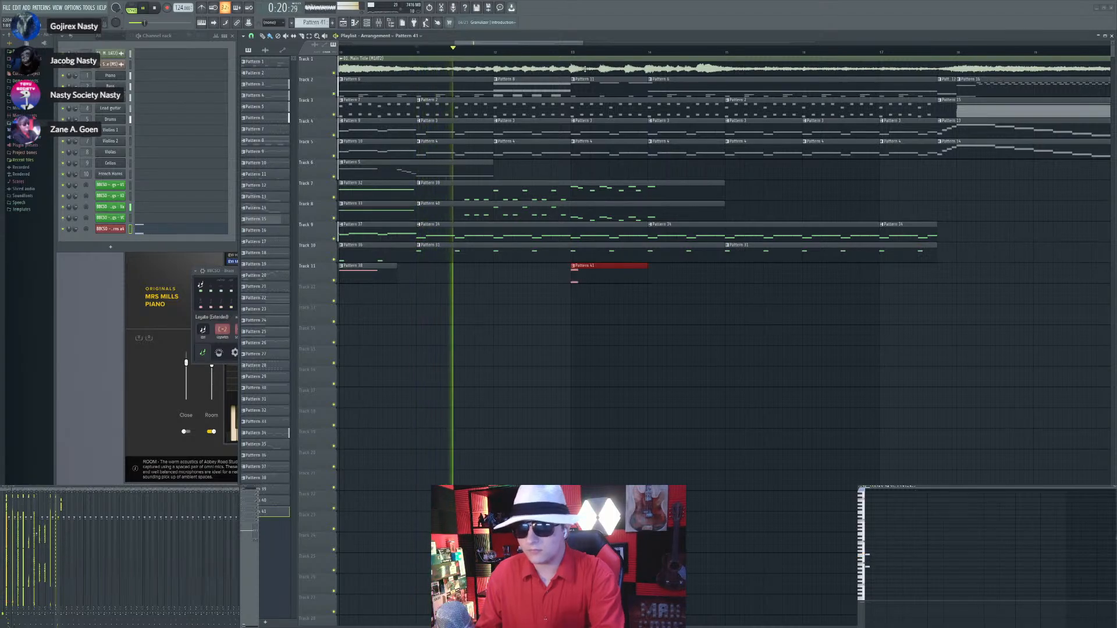
# Step: Add three more spaced octave pairs to Pattern 41, extend the phrase into a second bar, and check the timing against the reference audio
pyautogui.click(576, 58)
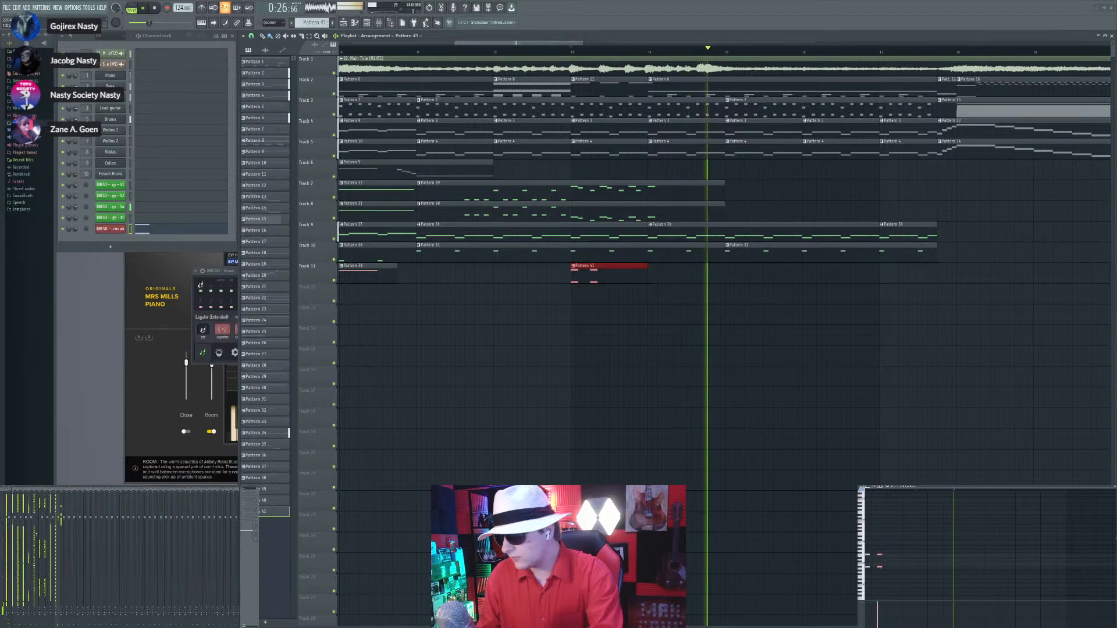
pyautogui.press('space')
pyautogui.press('space')
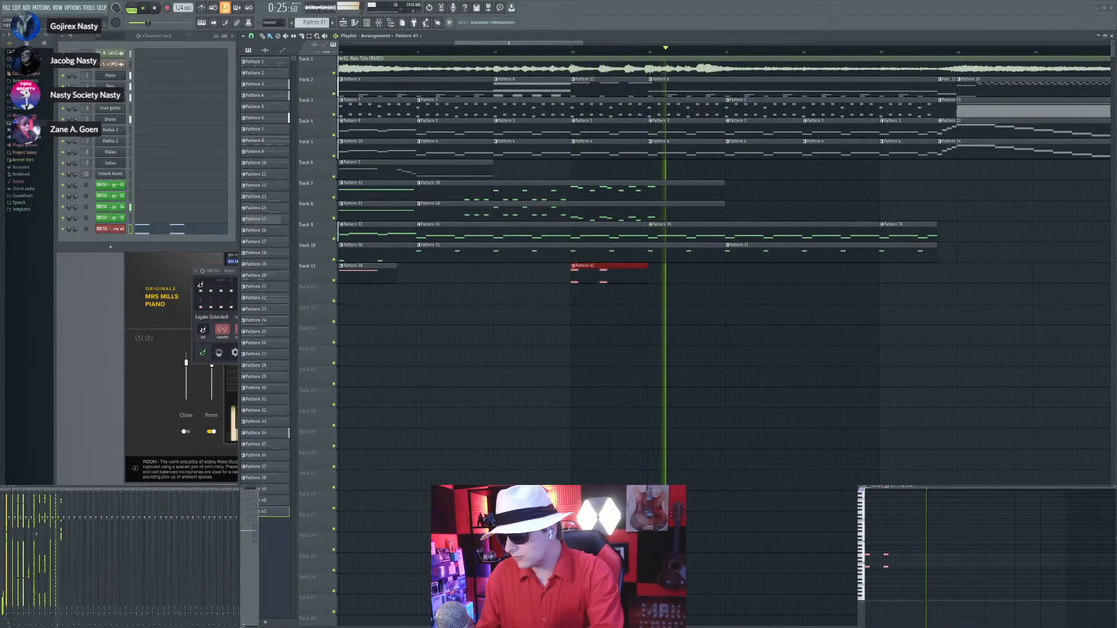
pyautogui.moveTo(924, 565); pyautogui.dragTo(924, 567)
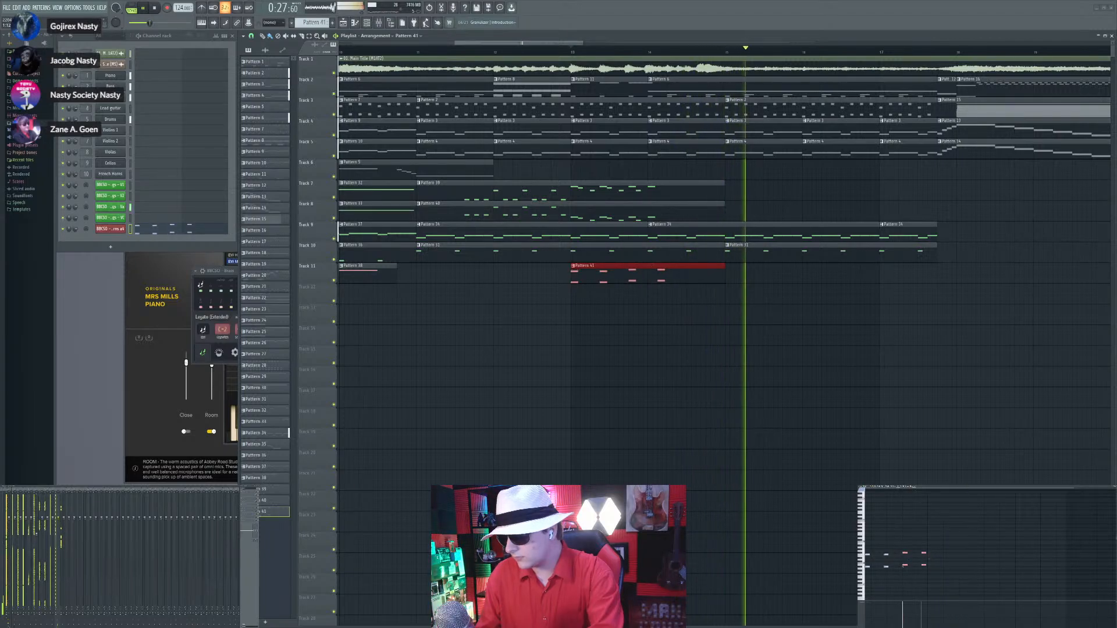
pyautogui.press('space')
pyautogui.press('space')
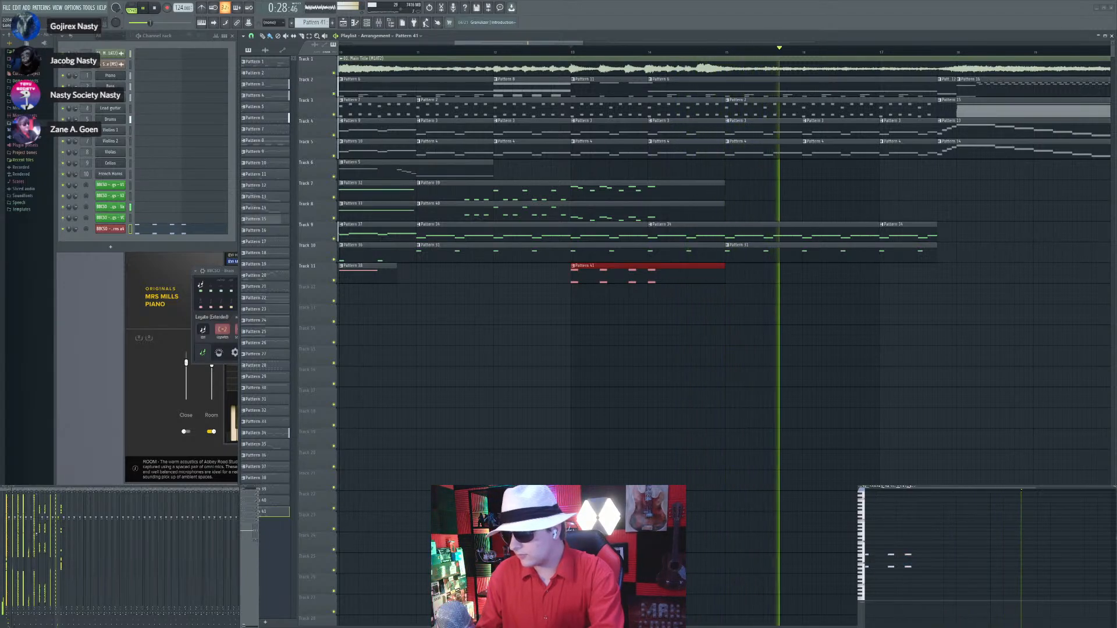
# Step: Finish Pattern 41 with repeated low notes, one high note and a long held middle note, and audition the phrase
pyautogui.click(877, 494)
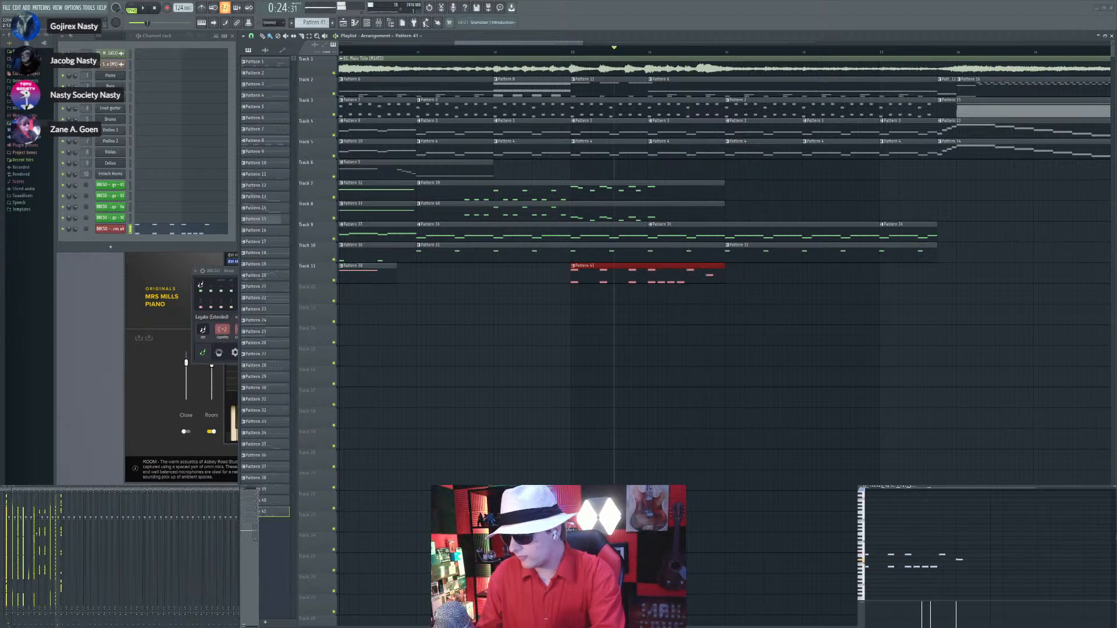
pyautogui.press('space')
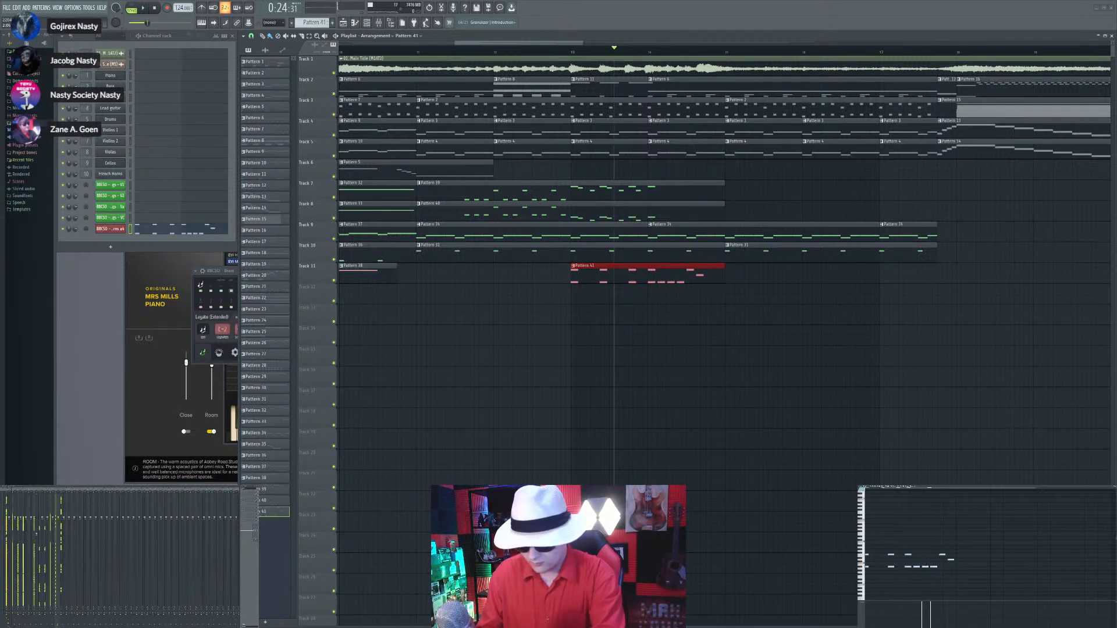
pyautogui.press('space')
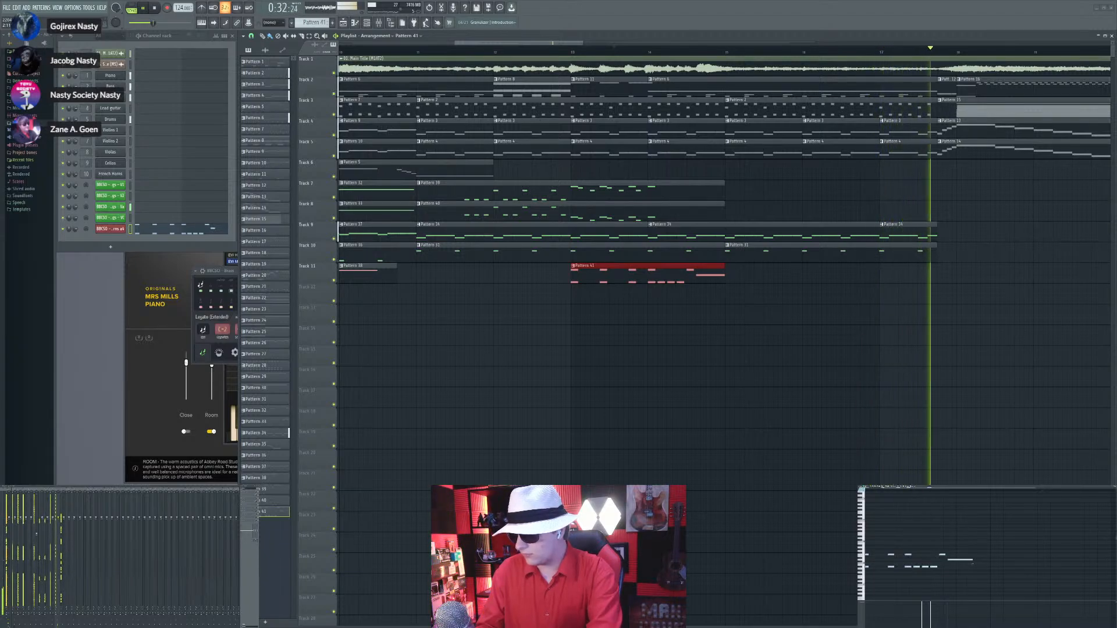
pyautogui.press('space')
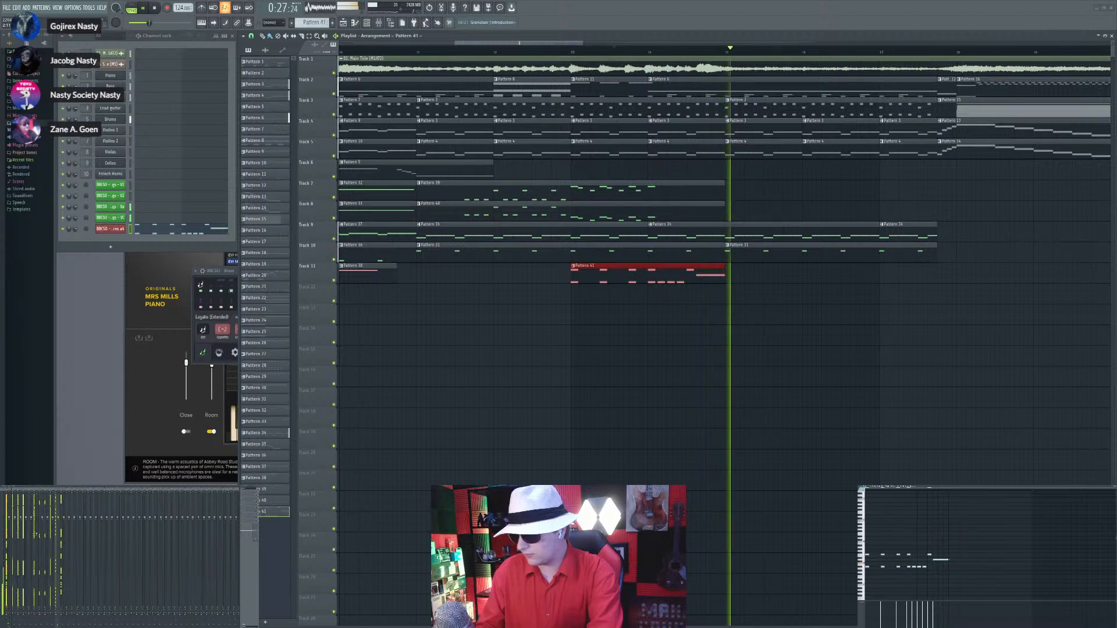
# Step: Mute the reference audio on Track 1 and audition the orchestral section with Pattern 41
pyautogui.click(334, 73)
pyautogui.press('space')
pyautogui.press('space')
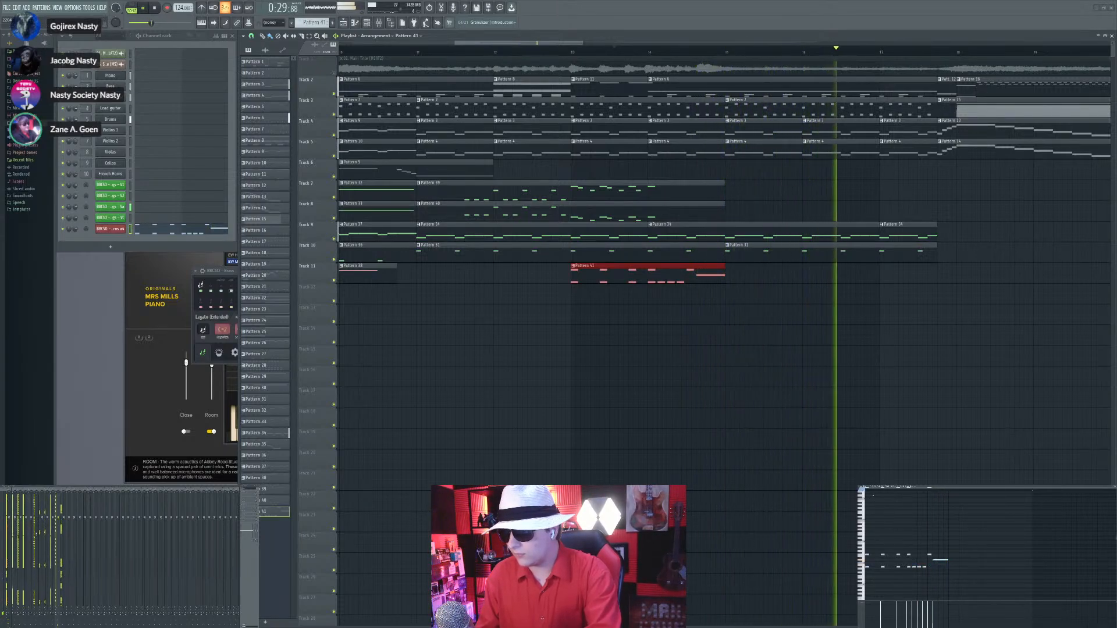
pyautogui.press('space')
pyautogui.press('space')
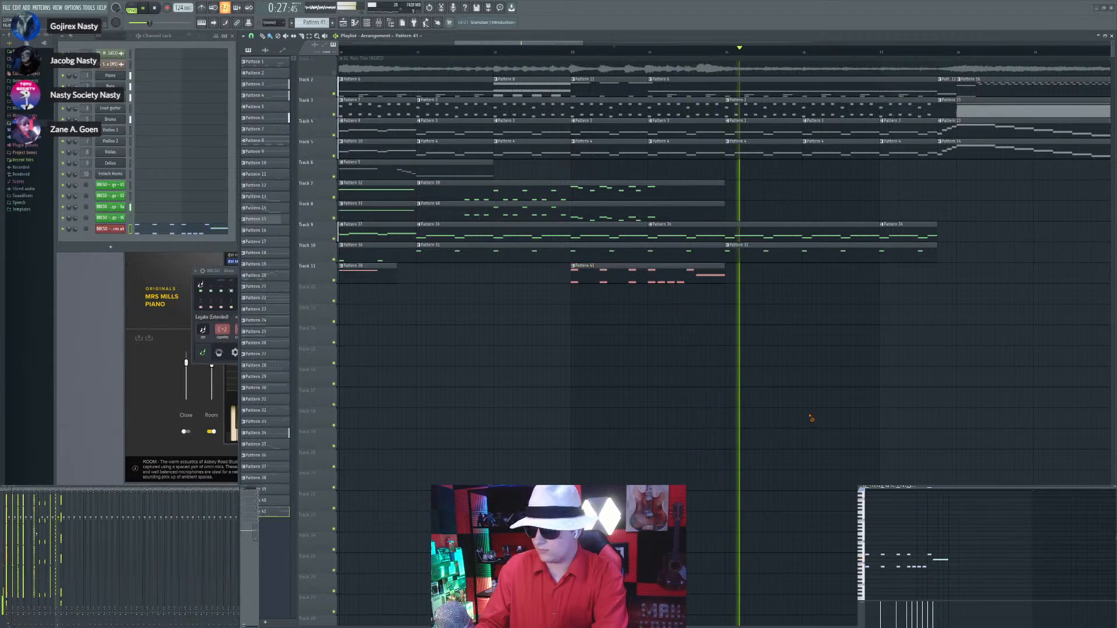
pyautogui.click(410, 53)
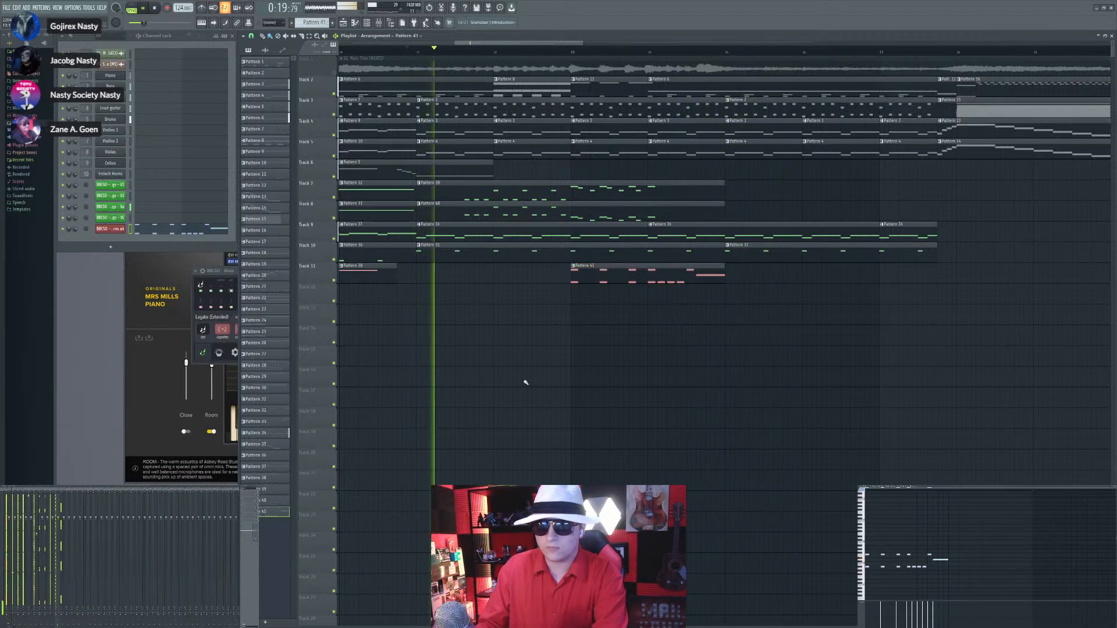
pyautogui.scroll(-3, 671, 387)
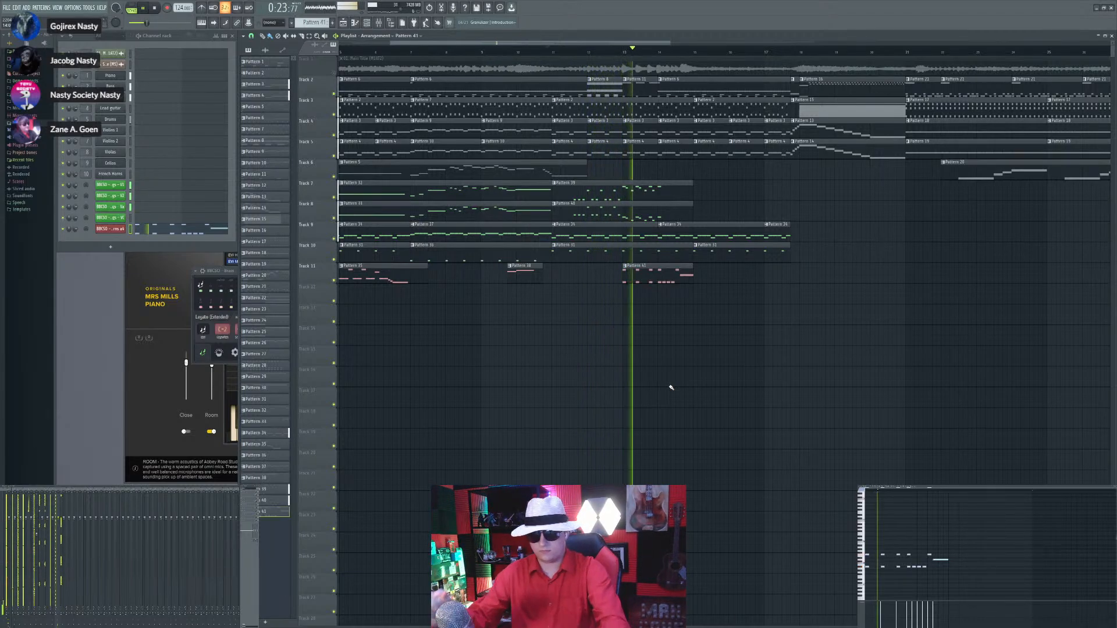
pyautogui.scroll(-1, 659, 389)
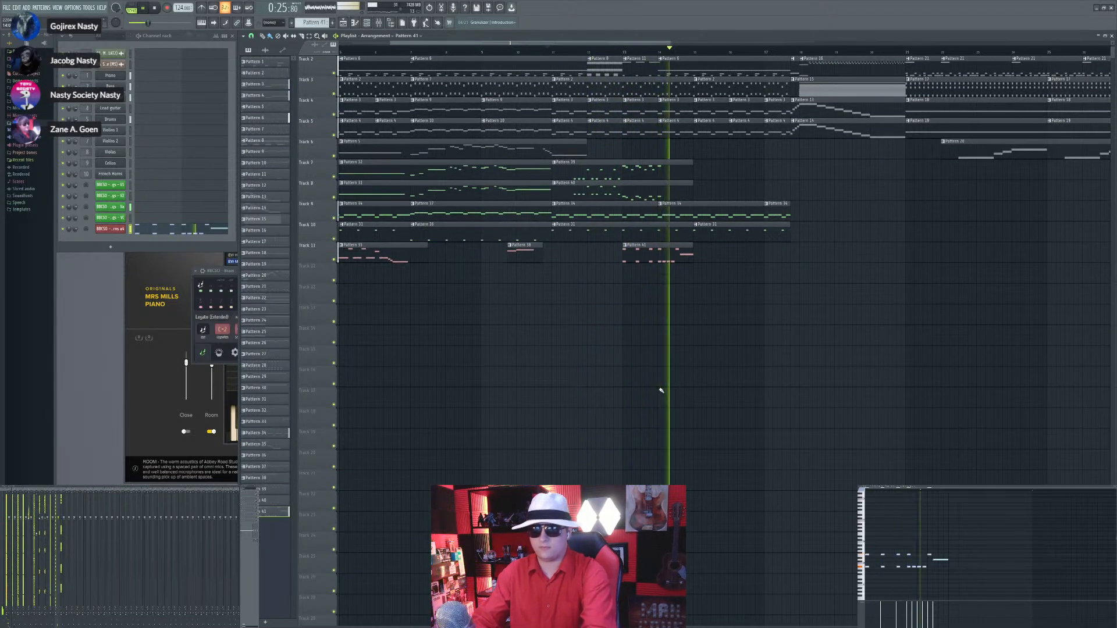
pyautogui.scroll(3, 658, 389)
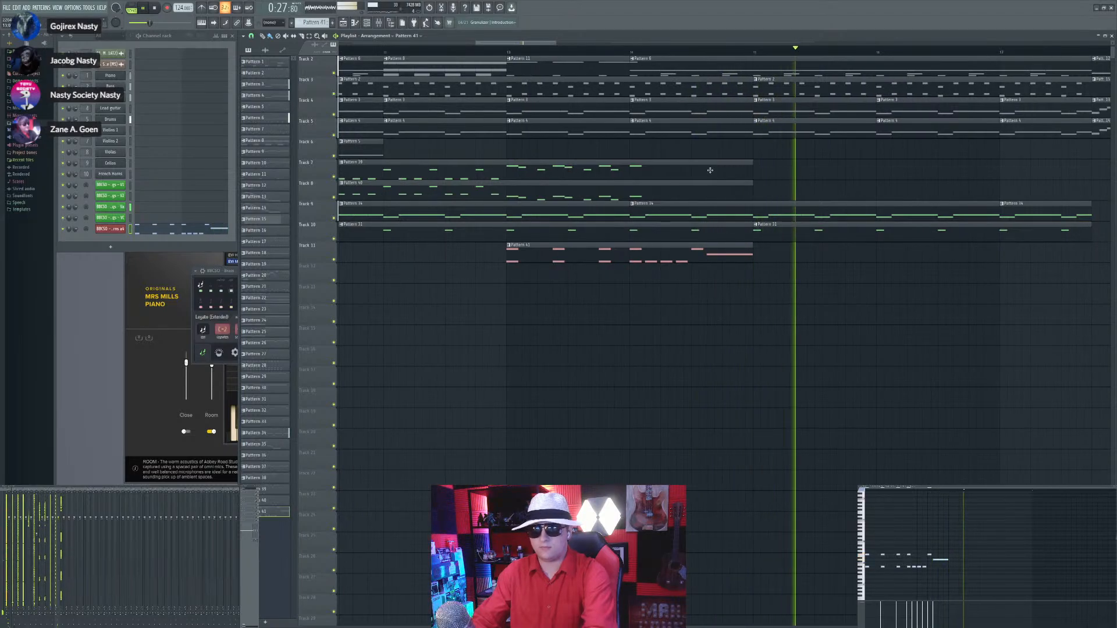
pyautogui.scroll(-2, 701, 175)
pyautogui.scroll(1, 706, 114)
pyautogui.click(677, 52)
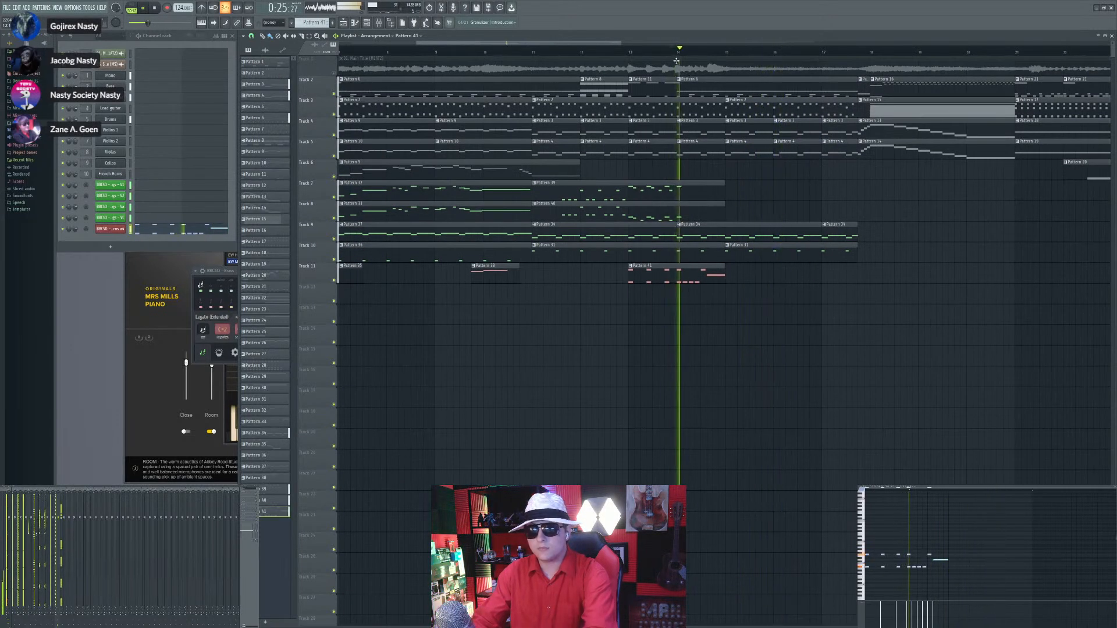
# Step: Extend Pattern 39 on Track 7 with a rising figure into a held high note followed by a long stepwise descent
pyautogui.click(710, 199)
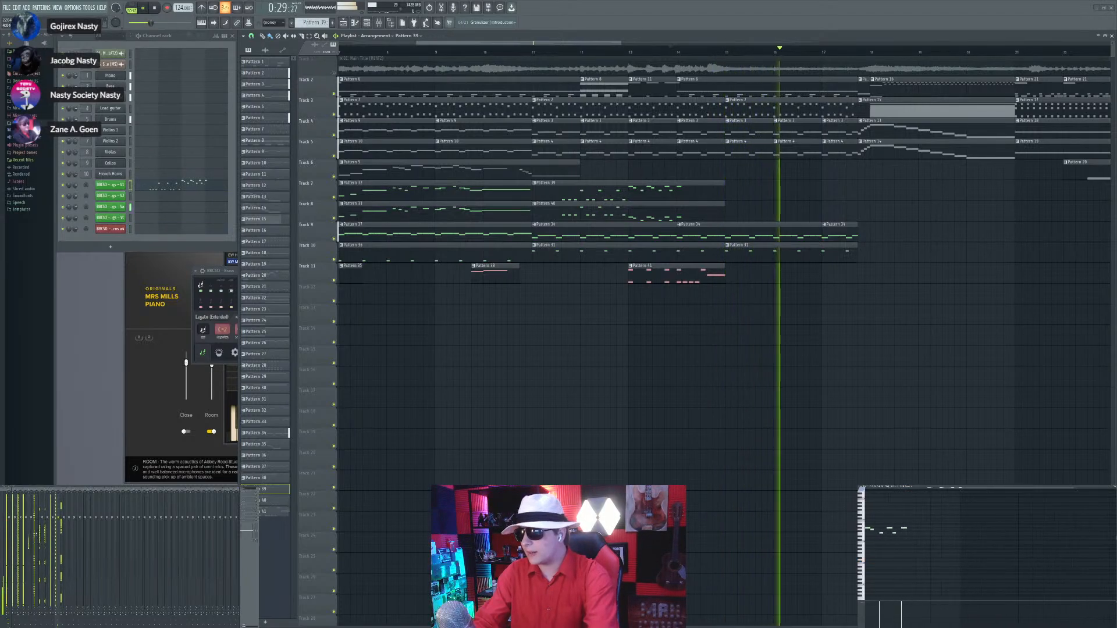
pyautogui.press('space')
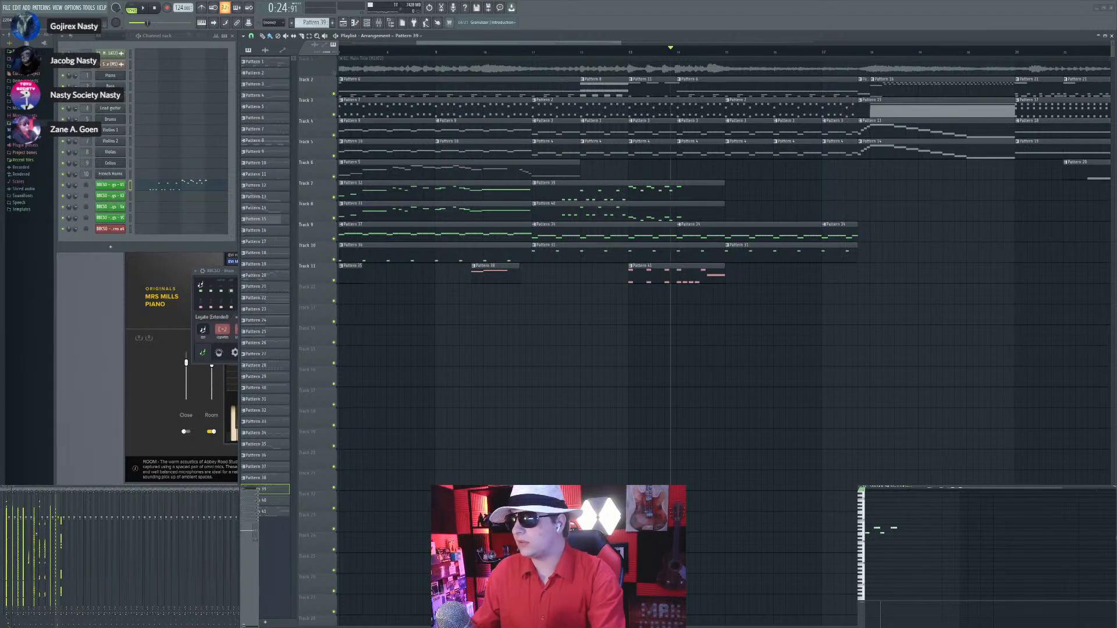
pyautogui.press('space')
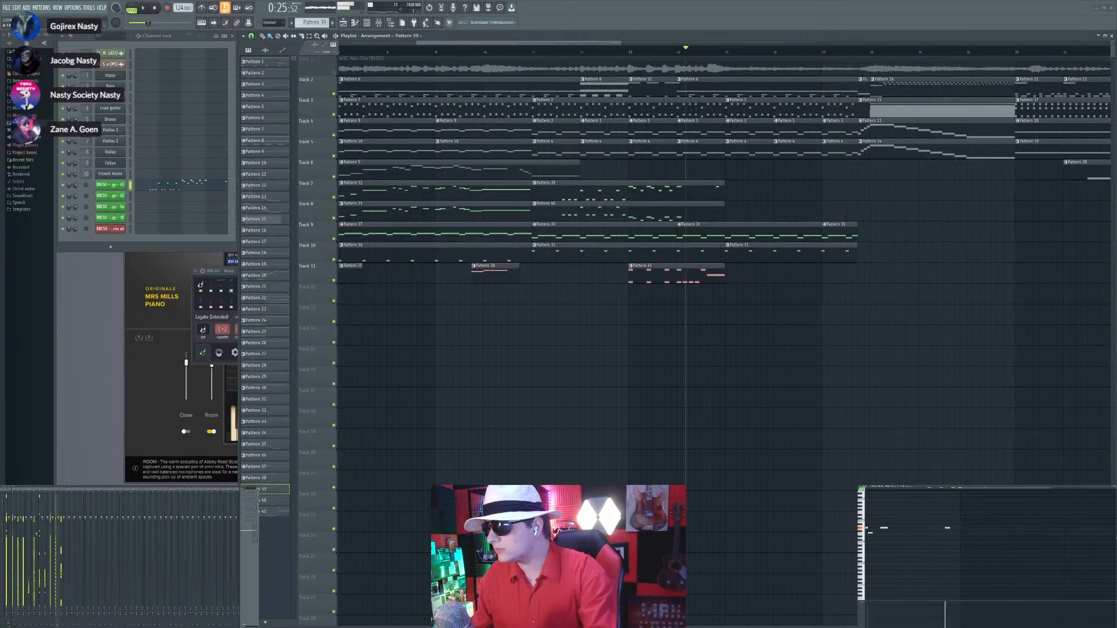
pyautogui.press('space')
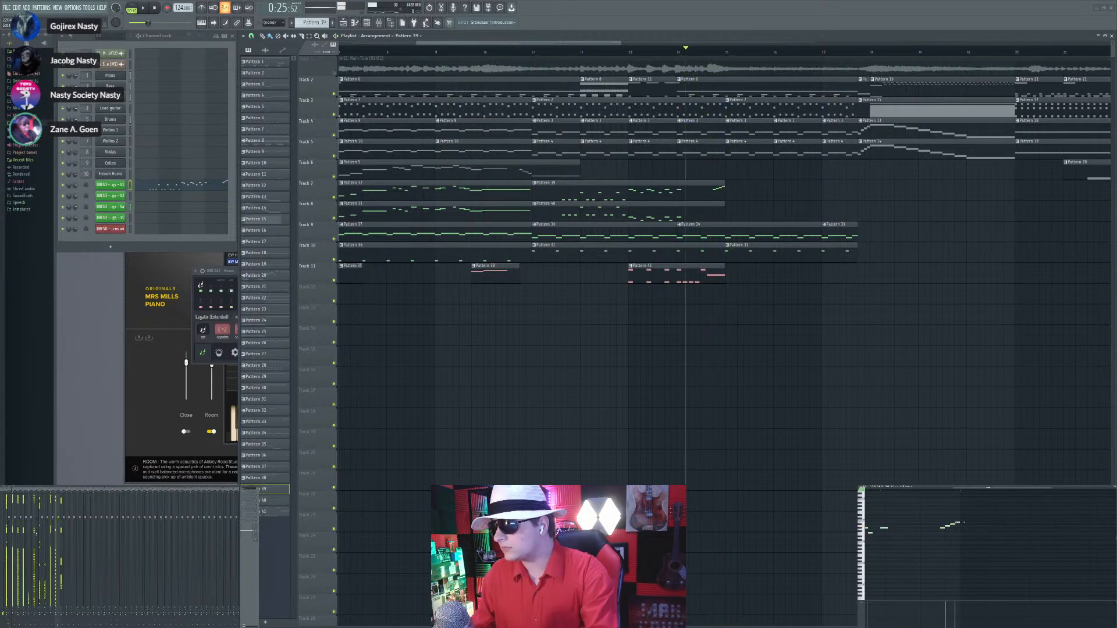
pyautogui.press('space')
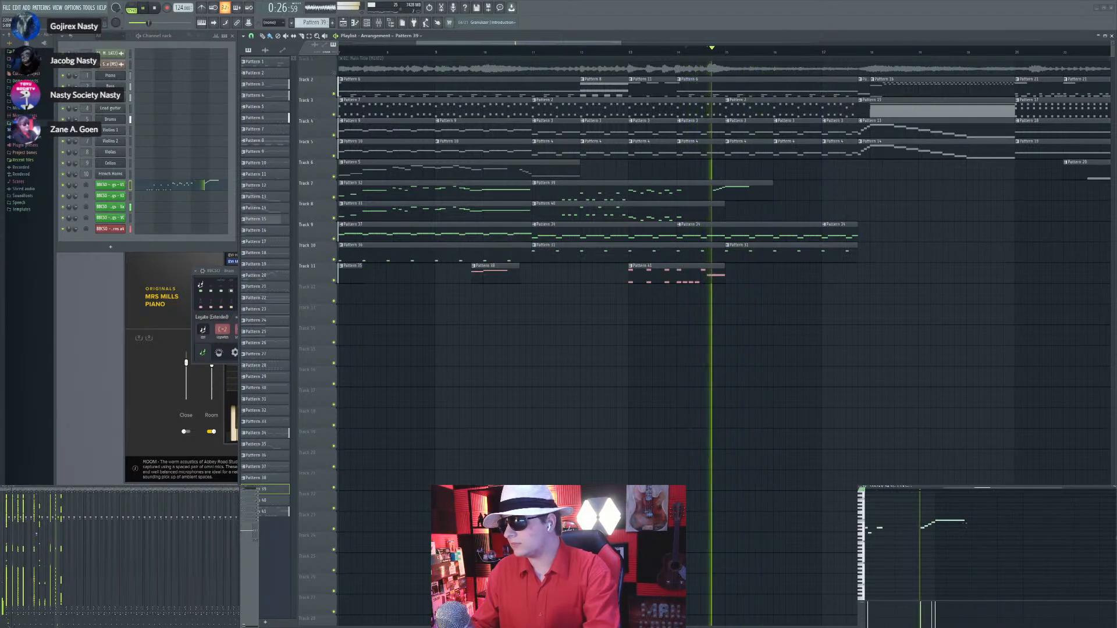
pyautogui.press('space')
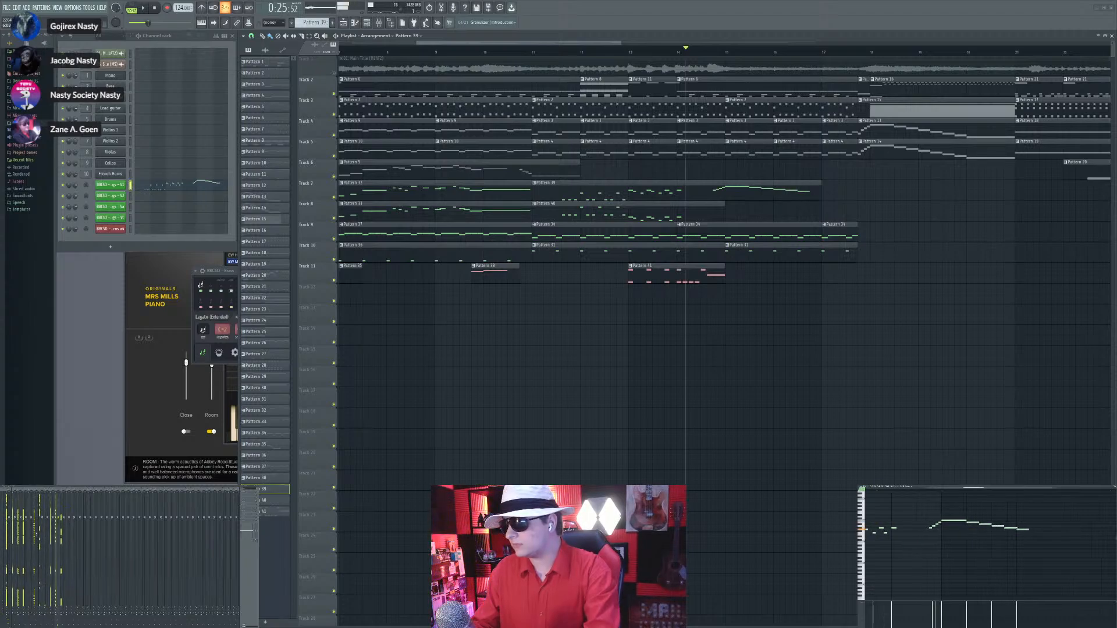
pyautogui.press('space')
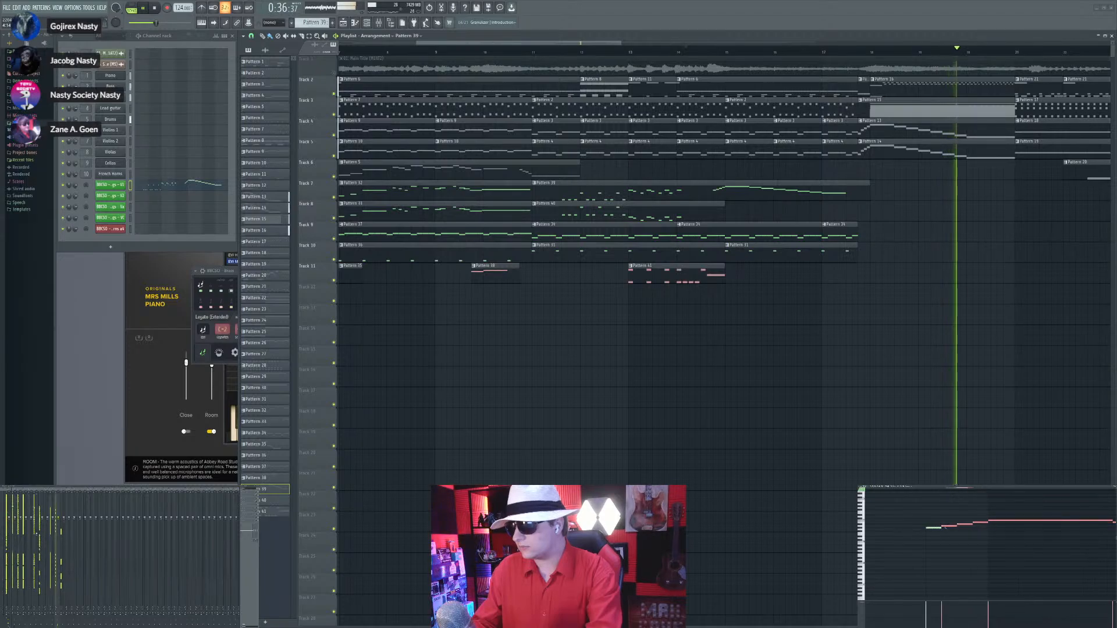
# Step: Nudge the new phrase in Pattern 39 slightly earlier, replay it, and copy it to the end of Pattern 40 on Track 8
pyautogui.hotkey('shift', 'Left')
pyautogui.click(683, 52)
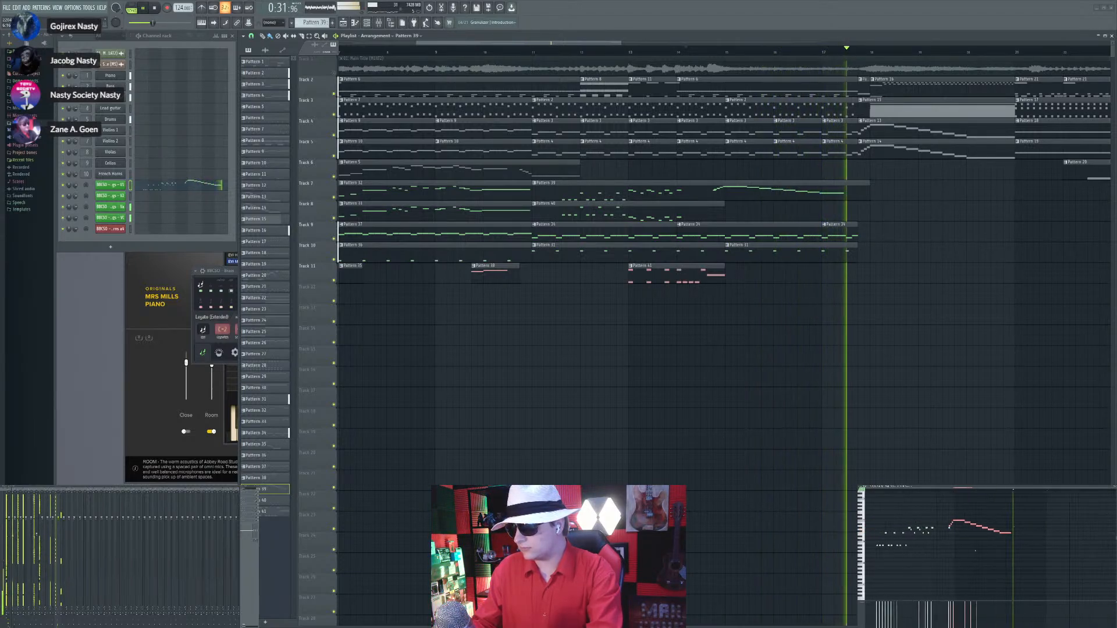
pyautogui.press('space')
pyautogui.press('space')
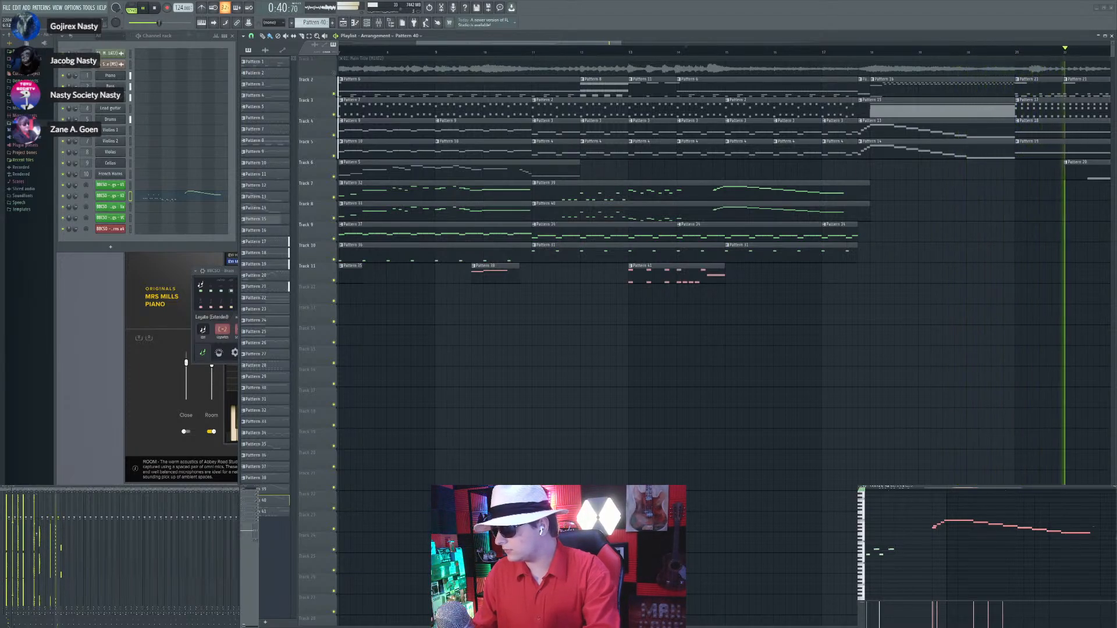
# Step: Transpose the copied phrase at the end of Pattern 40 down an octave and audition the passage
pyautogui.hotkey('ctrl', 'Down')
pyautogui.click(896, 490)
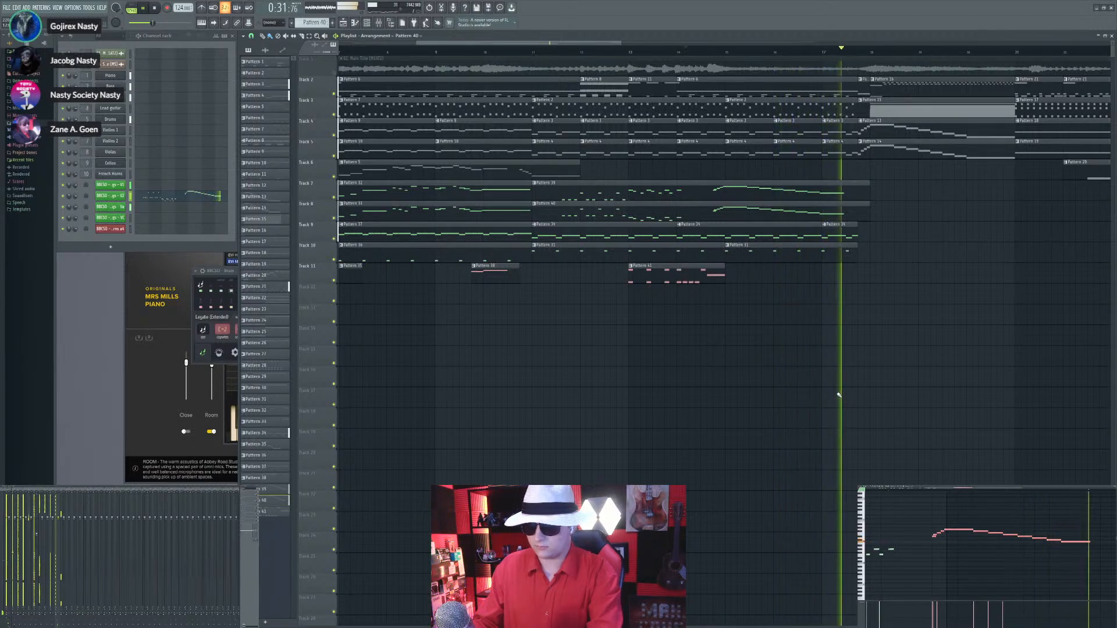
pyautogui.press('space')
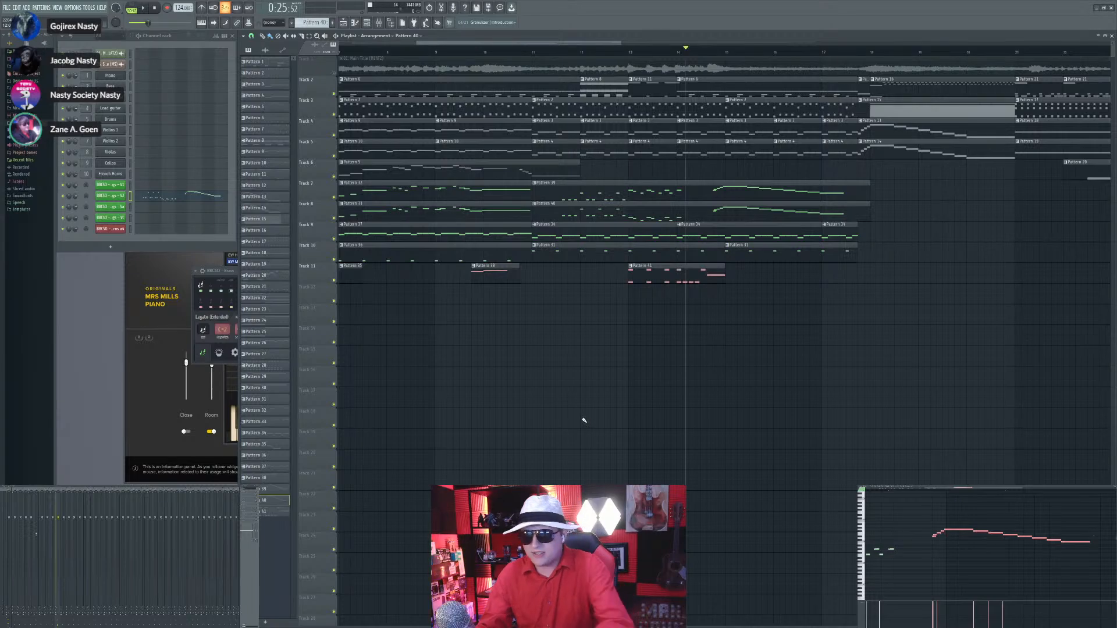
pyautogui.scroll(3, 650, 56)
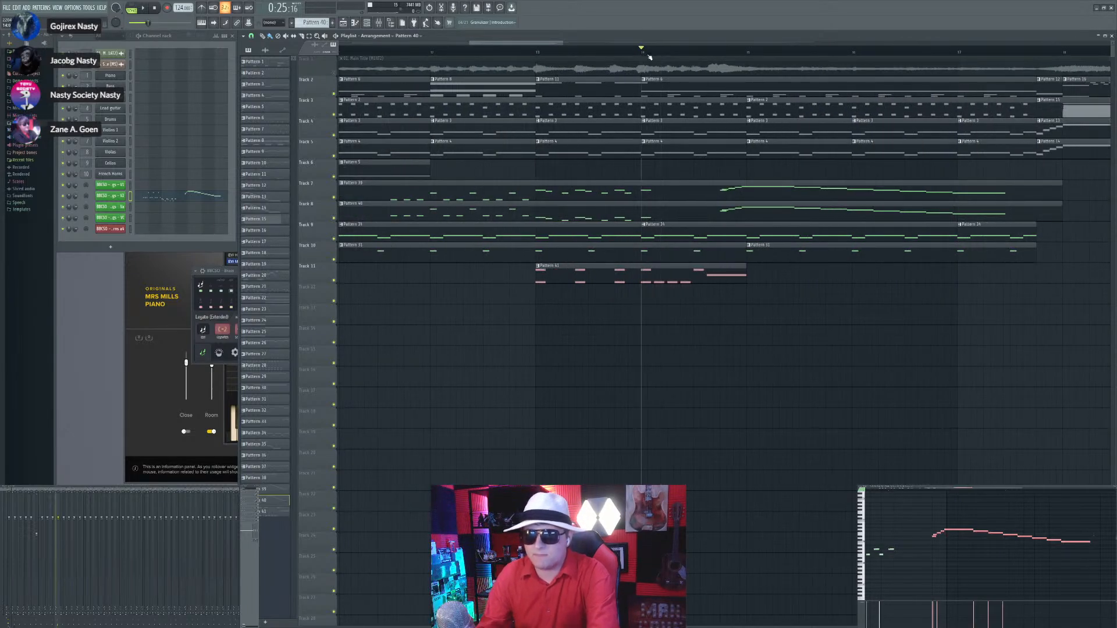
pyautogui.press('space')
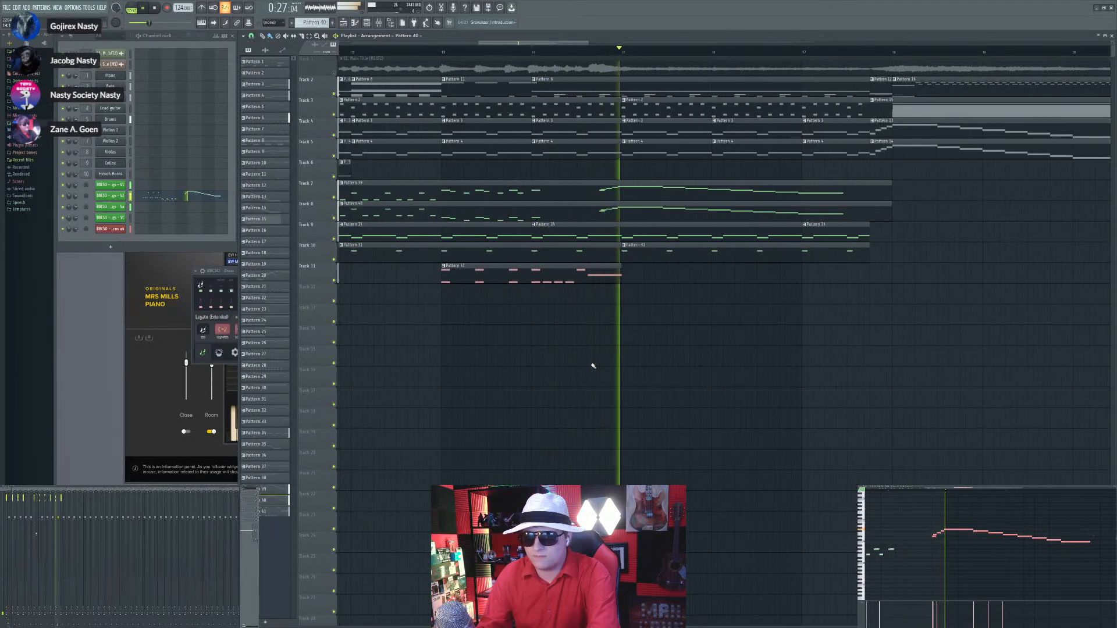
pyautogui.scroll(-1, 593, 365)
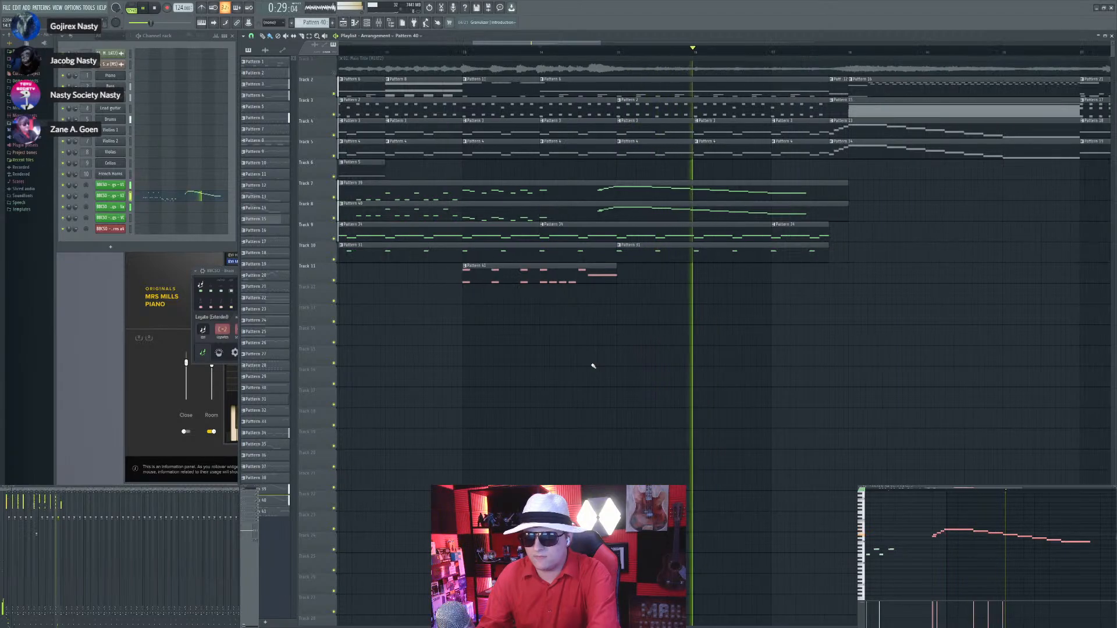
pyautogui.scroll(-2, 593, 366)
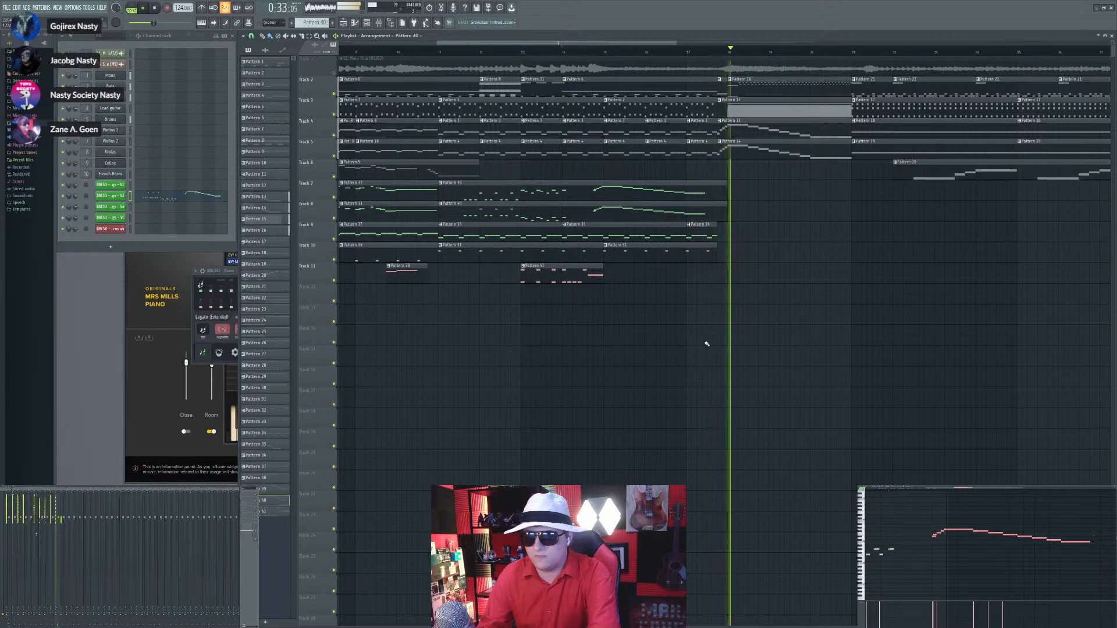
pyautogui.press('space')
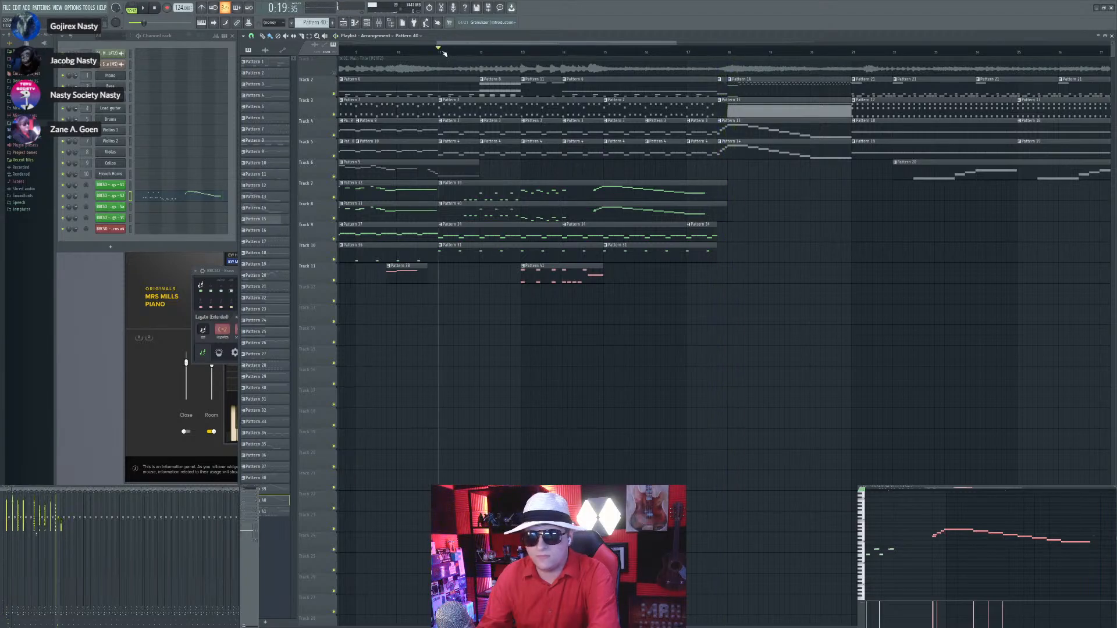
# Step: Cue playback to the start of Pattern 32 and open the controllers page of the BBCSO Strings V1 instrument
pyautogui.click(417, 51)
pyautogui.moveTo(417, 51); pyautogui.dragTo(440, 50)
pyautogui.scroll(-5, 787, 249)
pyautogui.scroll(5, 426, 270)
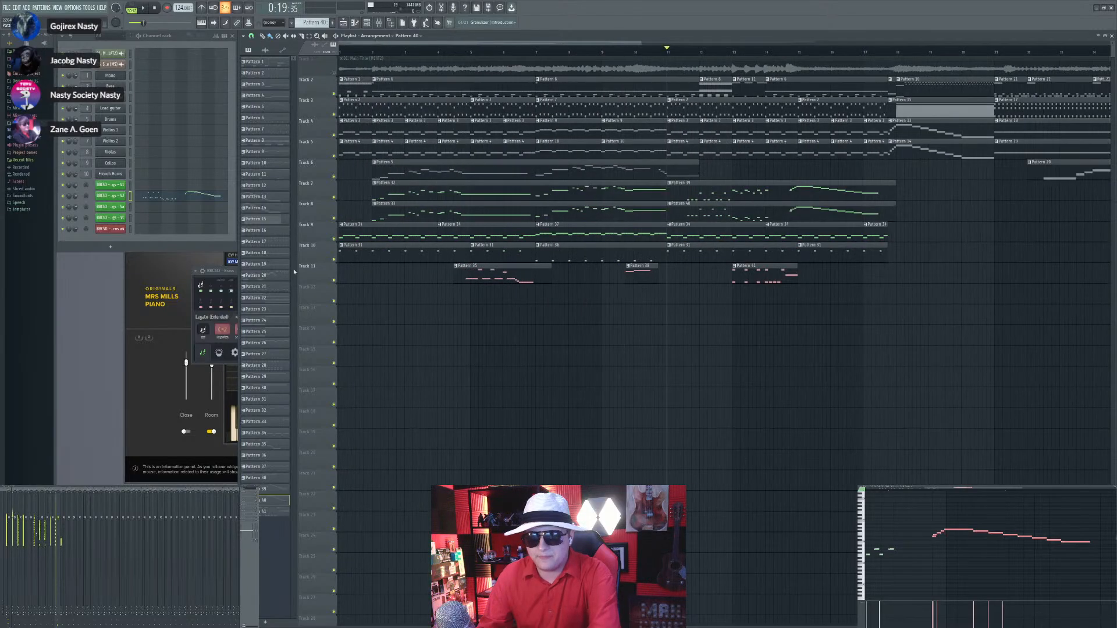
pyautogui.click(424, 51)
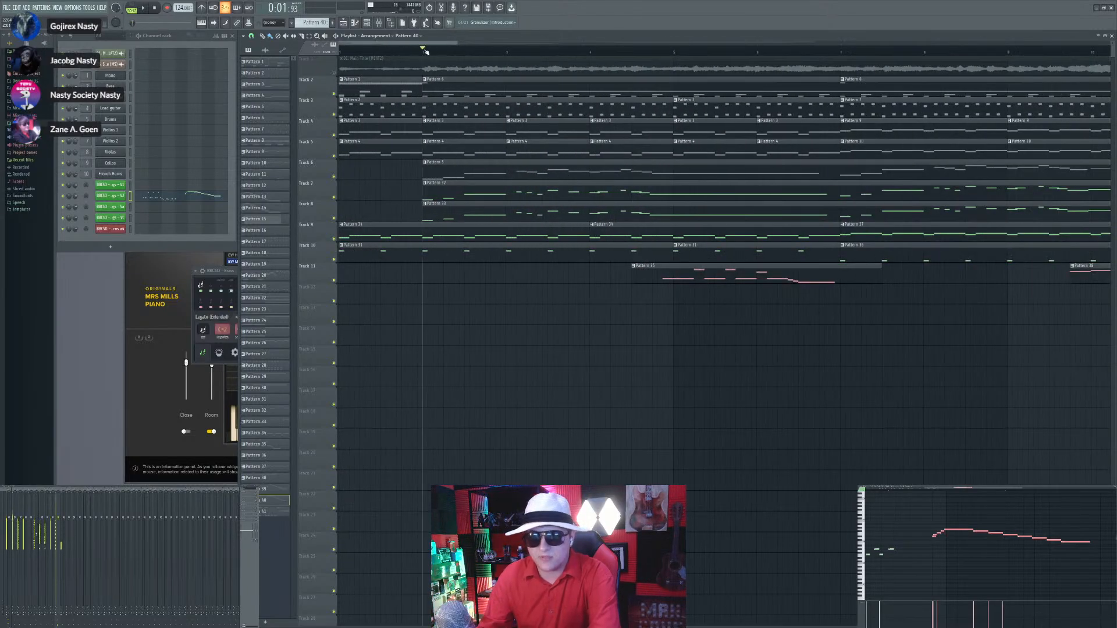
pyautogui.click(121, 185)
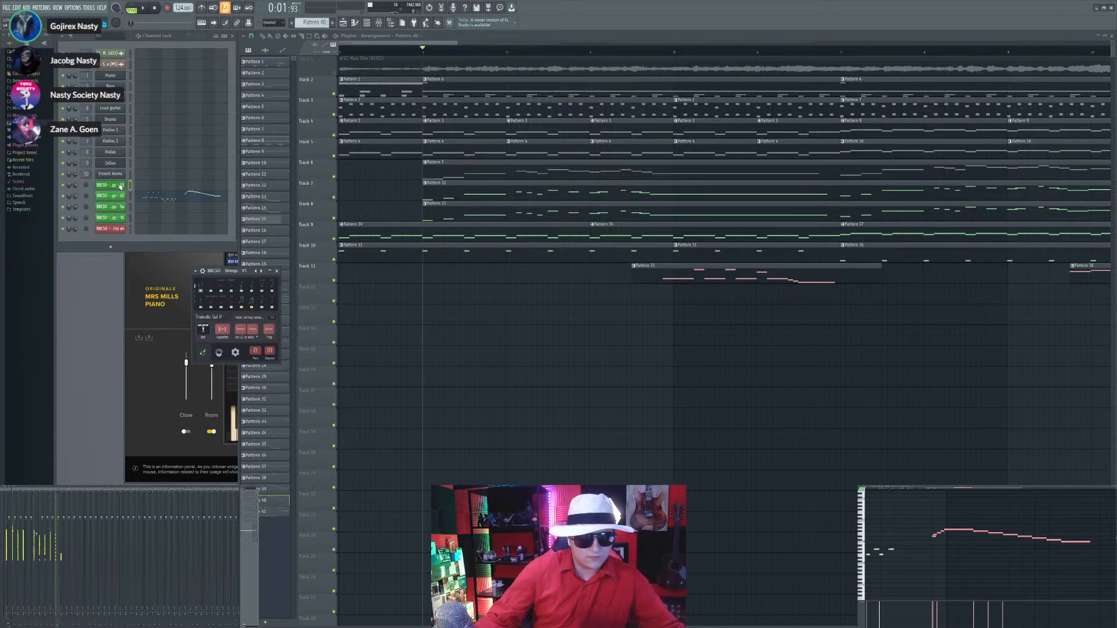
pyautogui.click(219, 353)
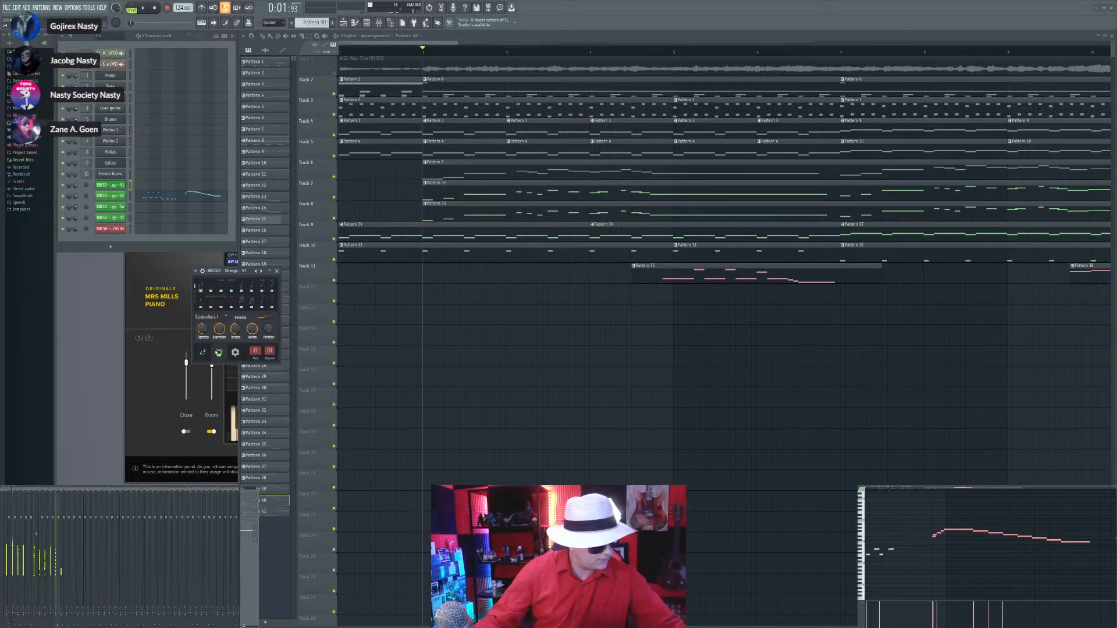
pyautogui.press('space')
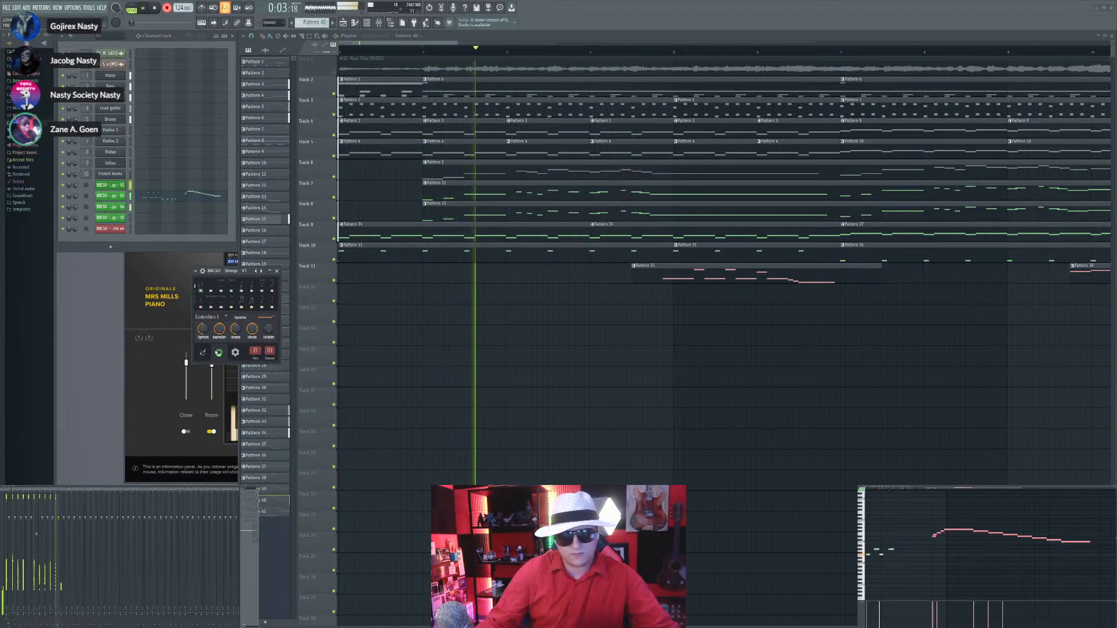
pyautogui.press('space')
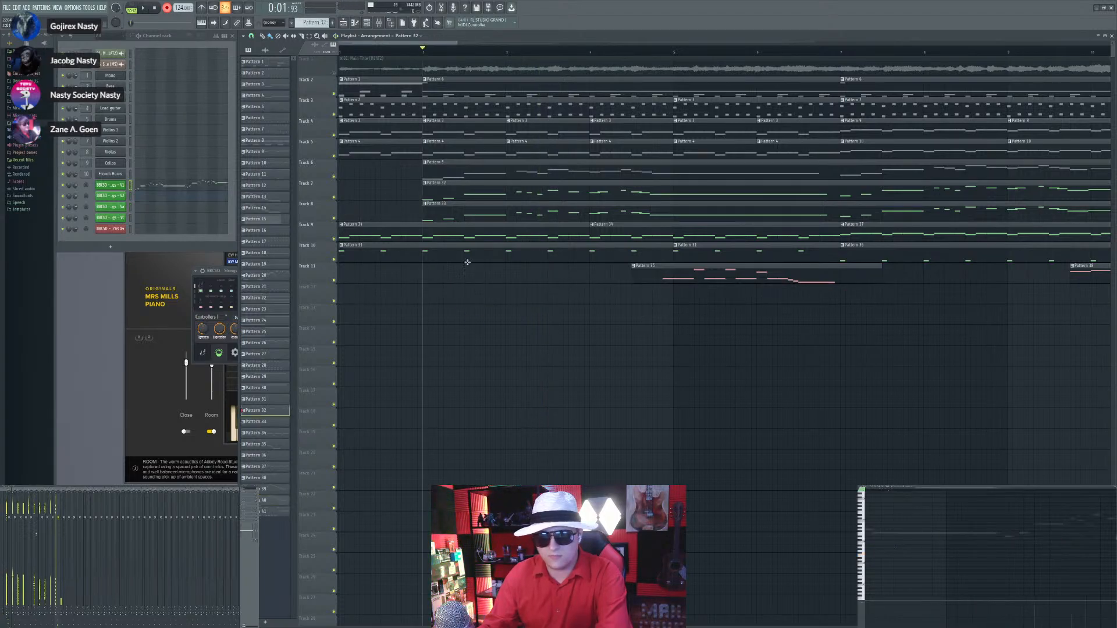
pyautogui.scroll(-4, 467, 262)
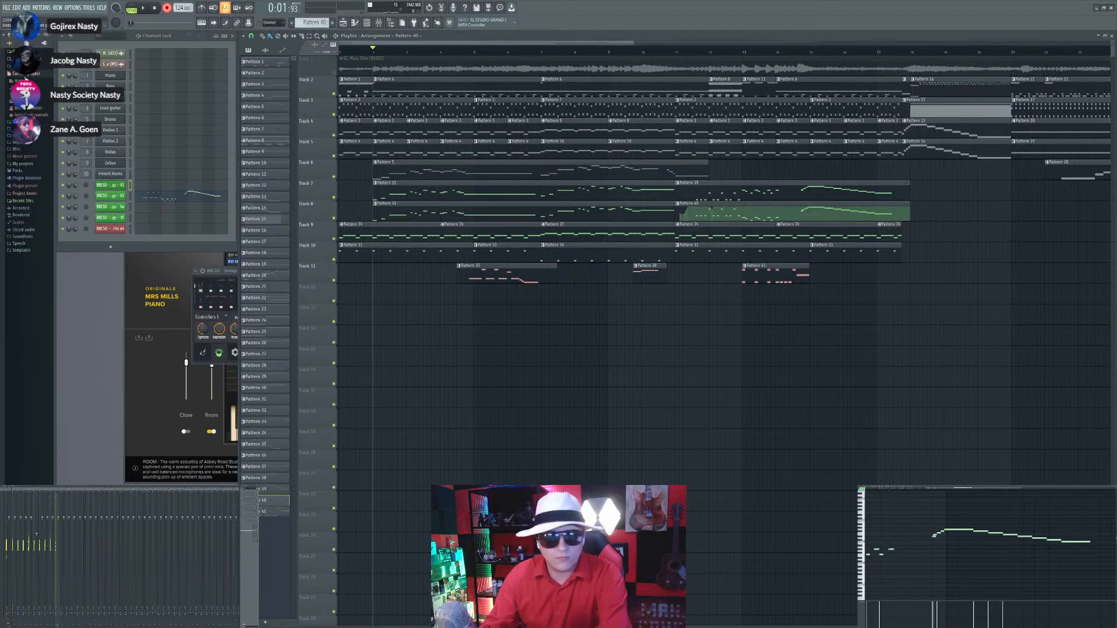
pyautogui.click(21, 81)
pyautogui.scroll(-5, 25, 418)
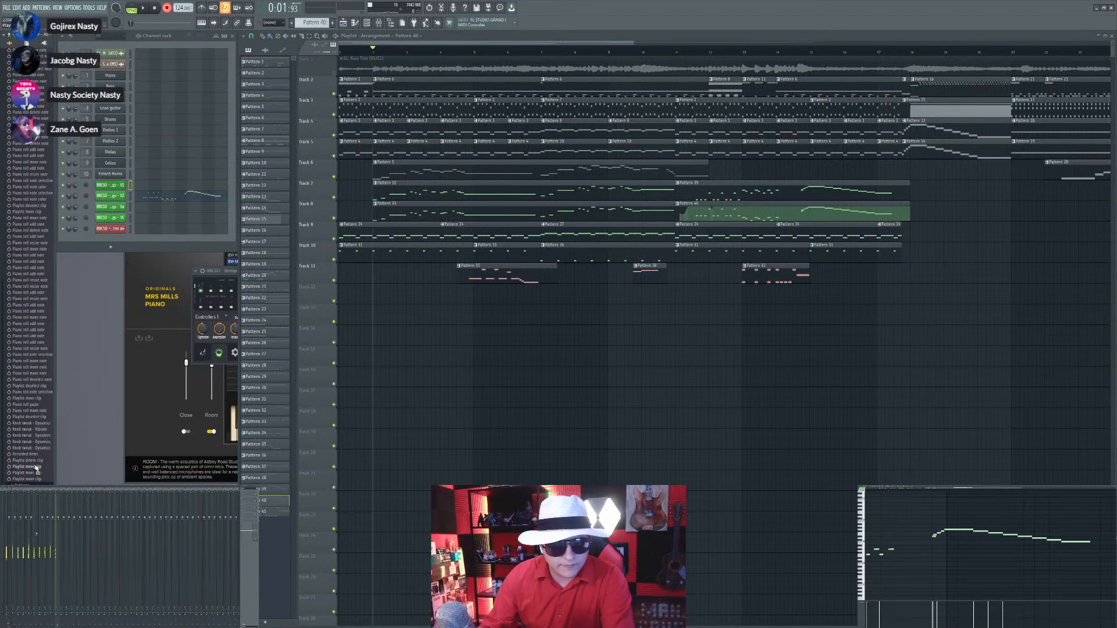
pyautogui.click(39, 448)
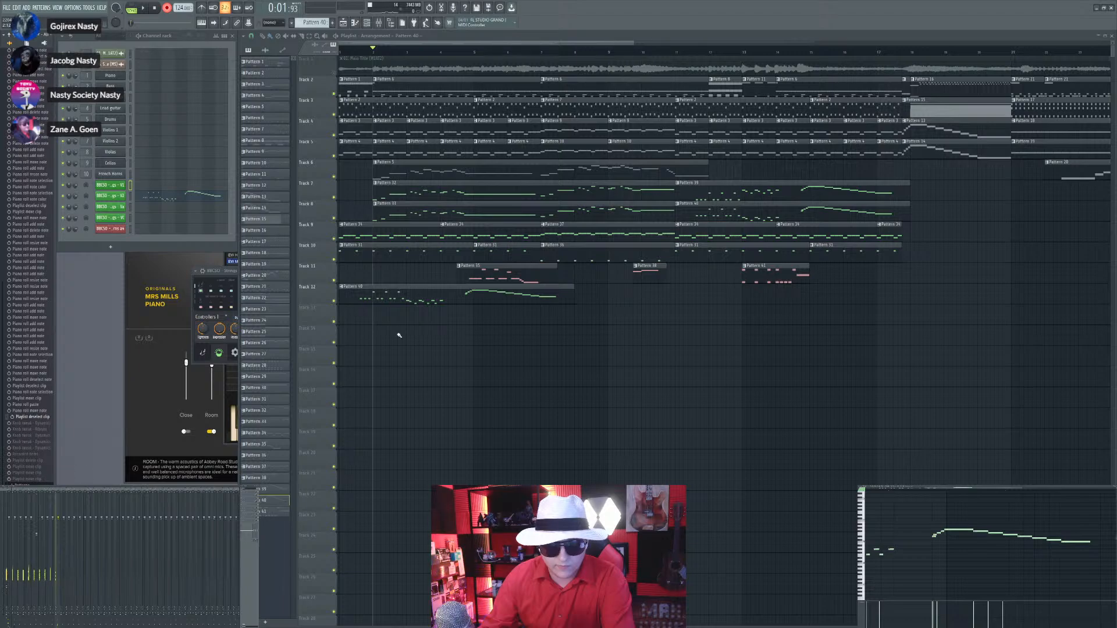
pyautogui.rightClick(536, 302)
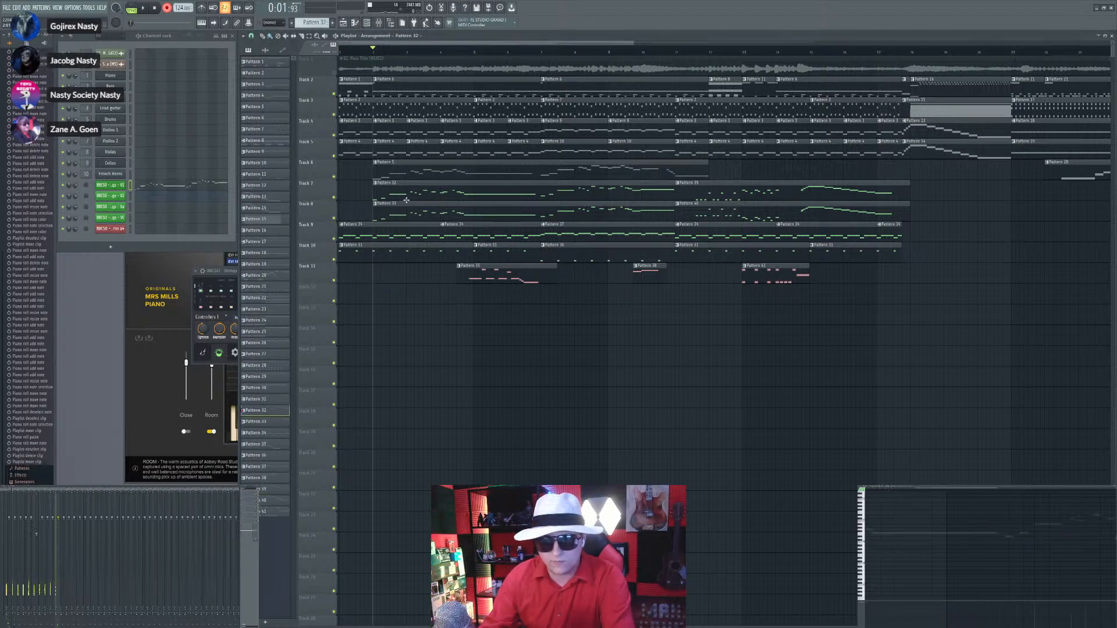
# Step: Record dynamics controller automation for Strings V1 into Pattern 32 and for Strings V2 into Pattern 33
pyautogui.click(119, 190)
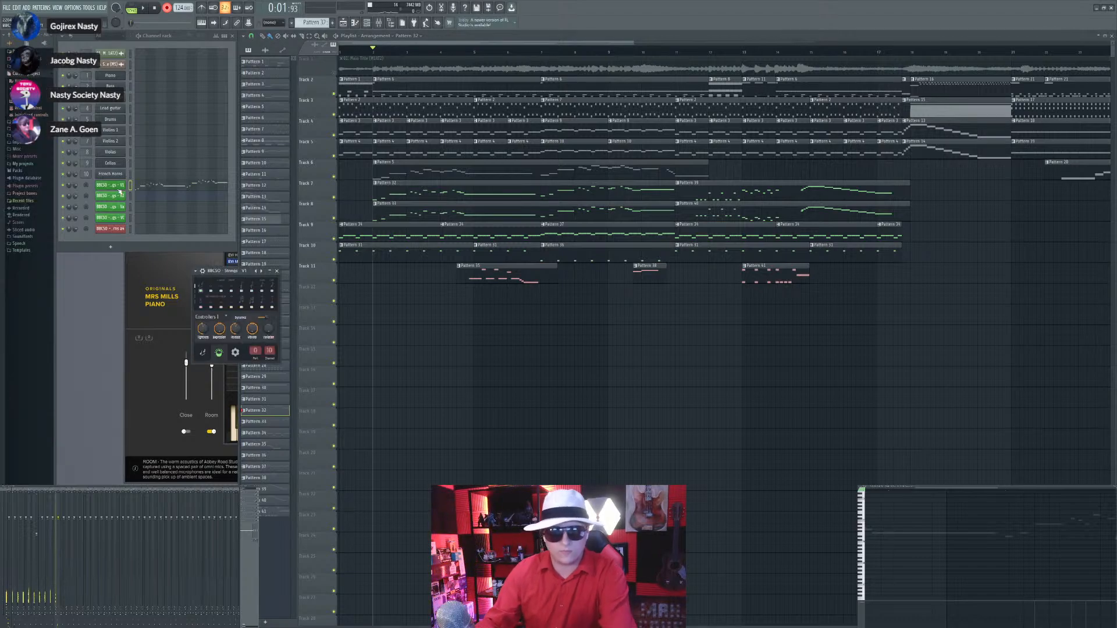
pyautogui.press('space')
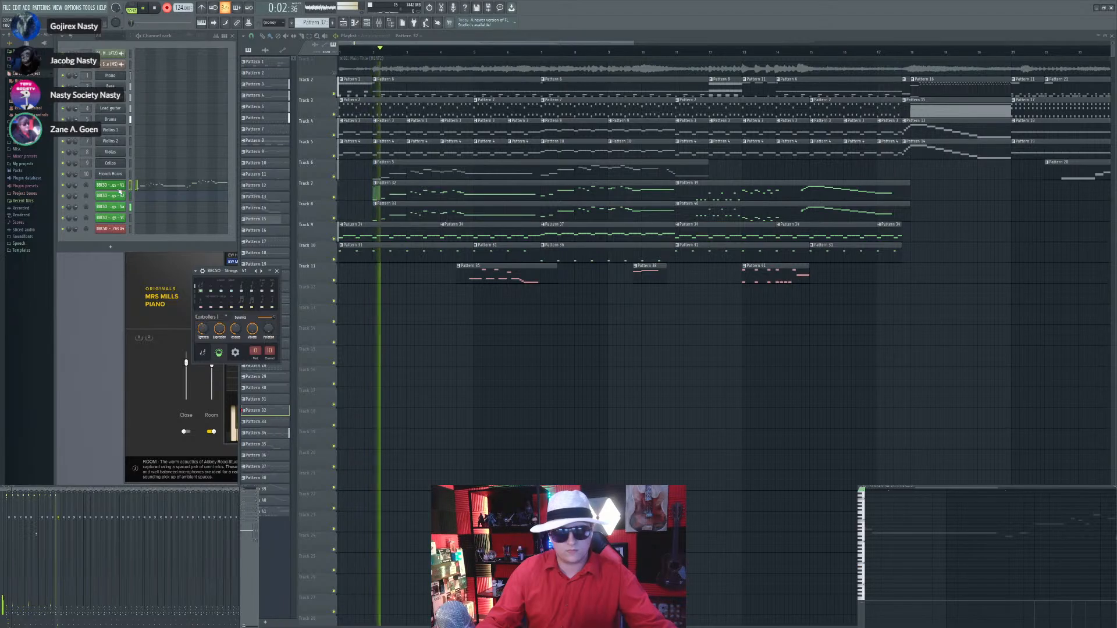
pyautogui.press('space')
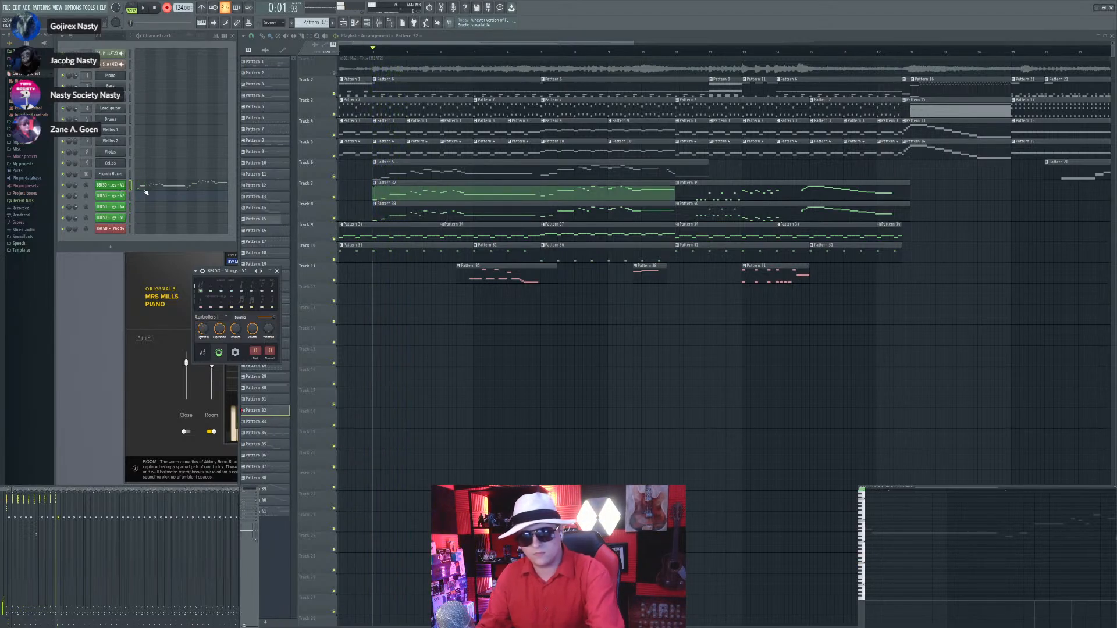
pyautogui.click(375, 217)
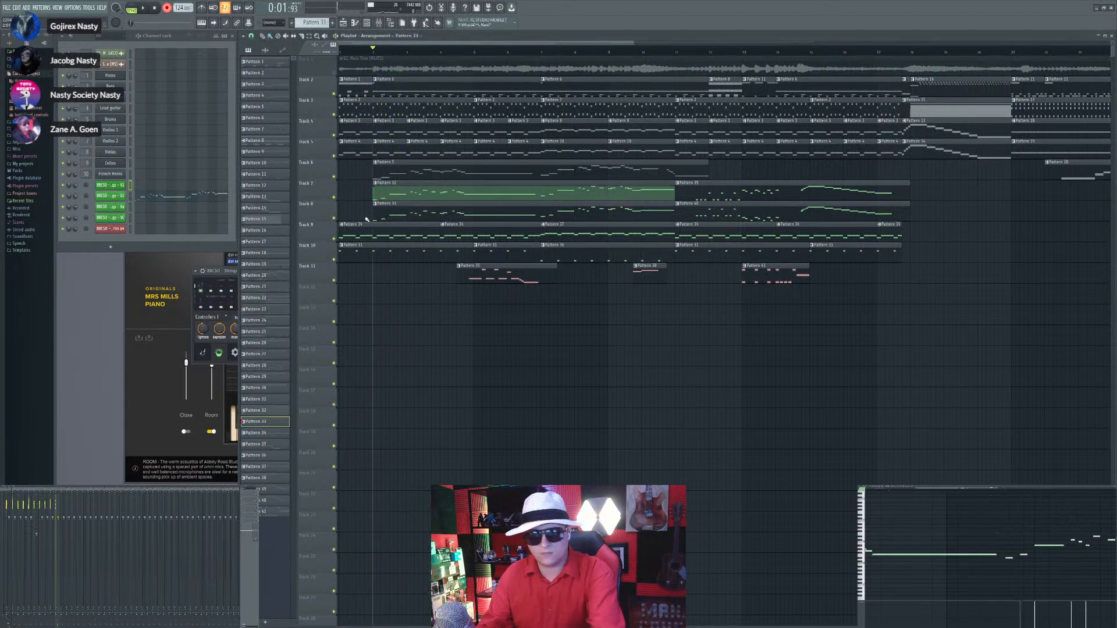
pyautogui.click(124, 199)
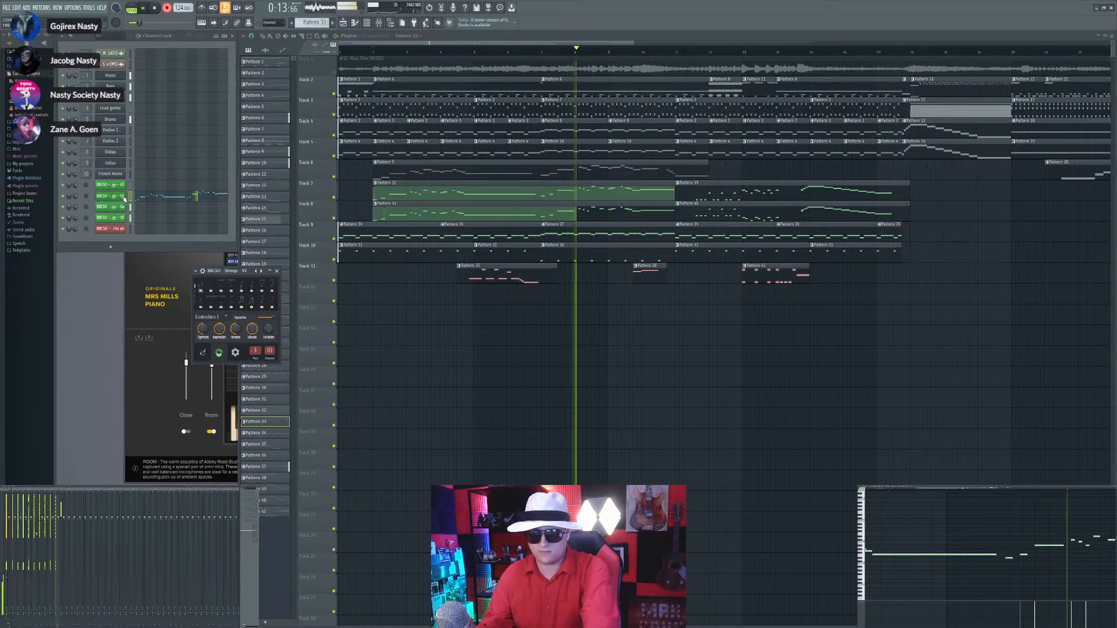
pyautogui.press('space')
# Step: Audition the rising phrase in Patterns 39 and 40, then cue playback to the start of those patterns
pyautogui.scroll(3, 622, 160)
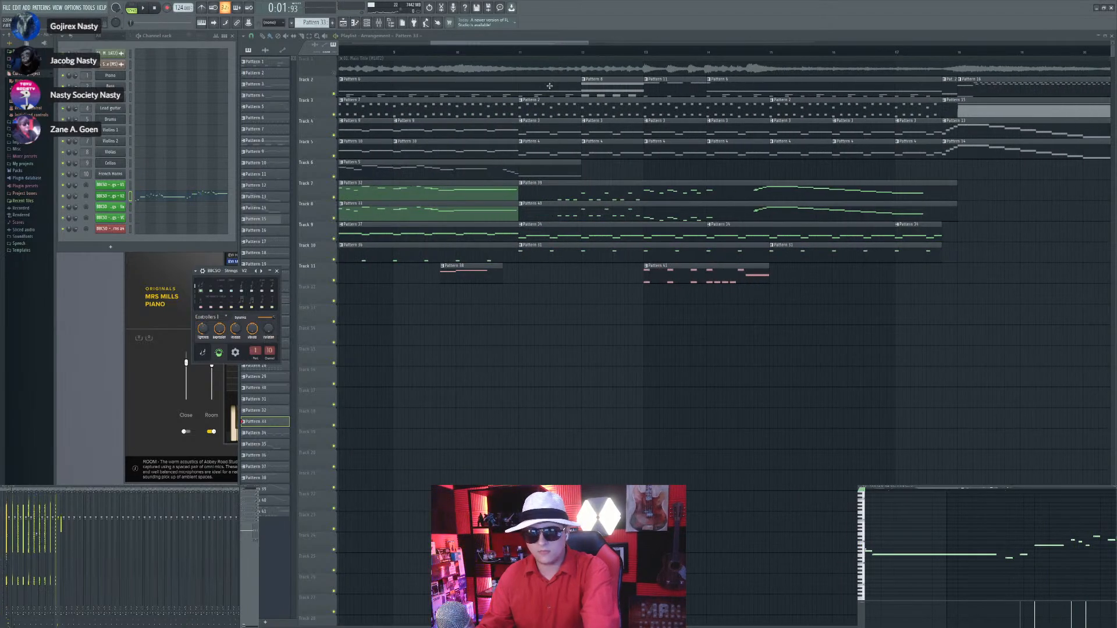
pyautogui.click(711, 57)
pyautogui.press('space')
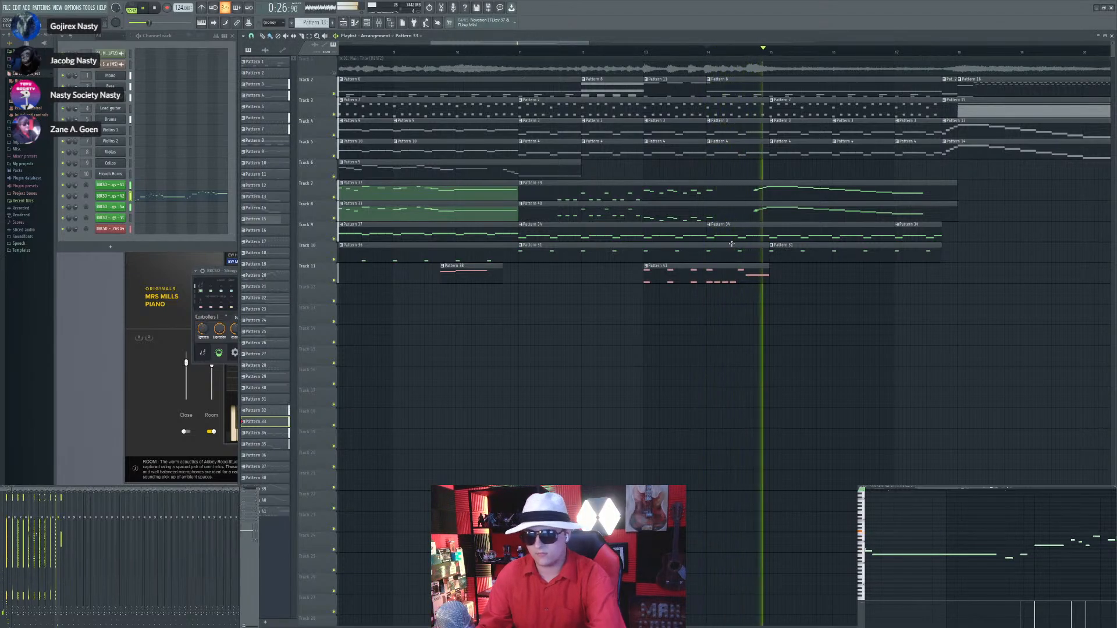
pyautogui.press('space')
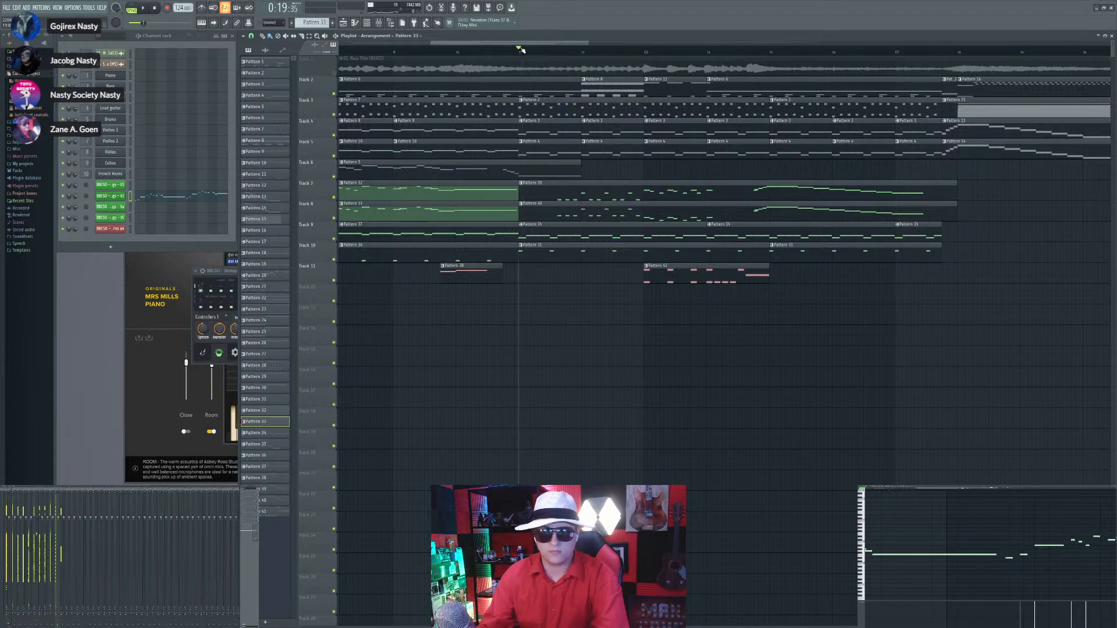
# Step: Isolate the orchestral parts on Tracks 7 through 11 and audition the section
pyautogui.click(335, 220)
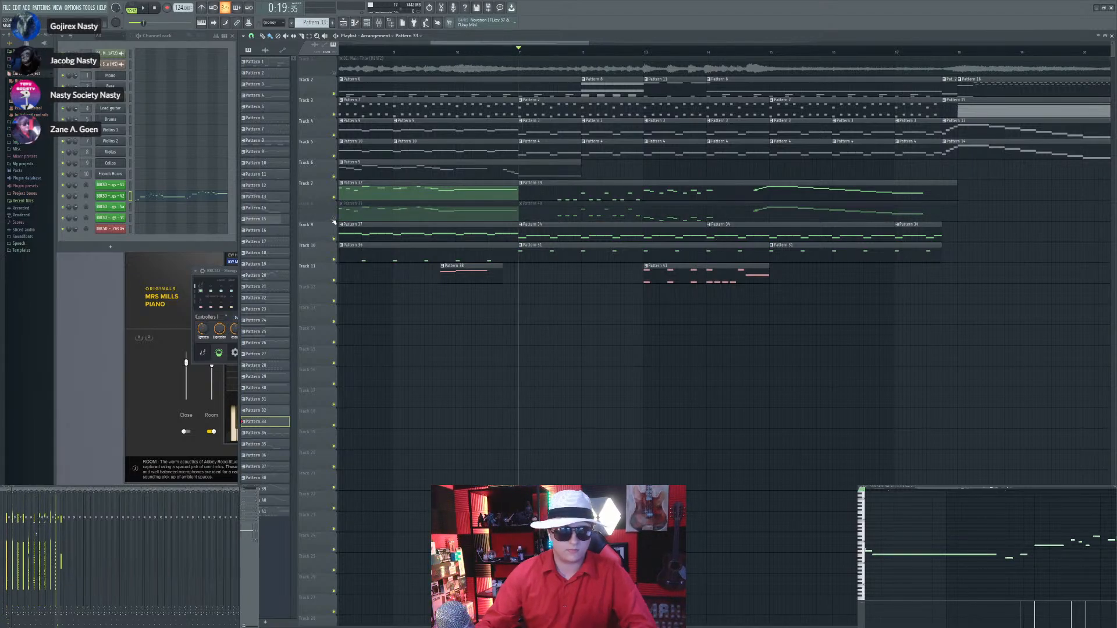
pyautogui.rightClick(334, 199)
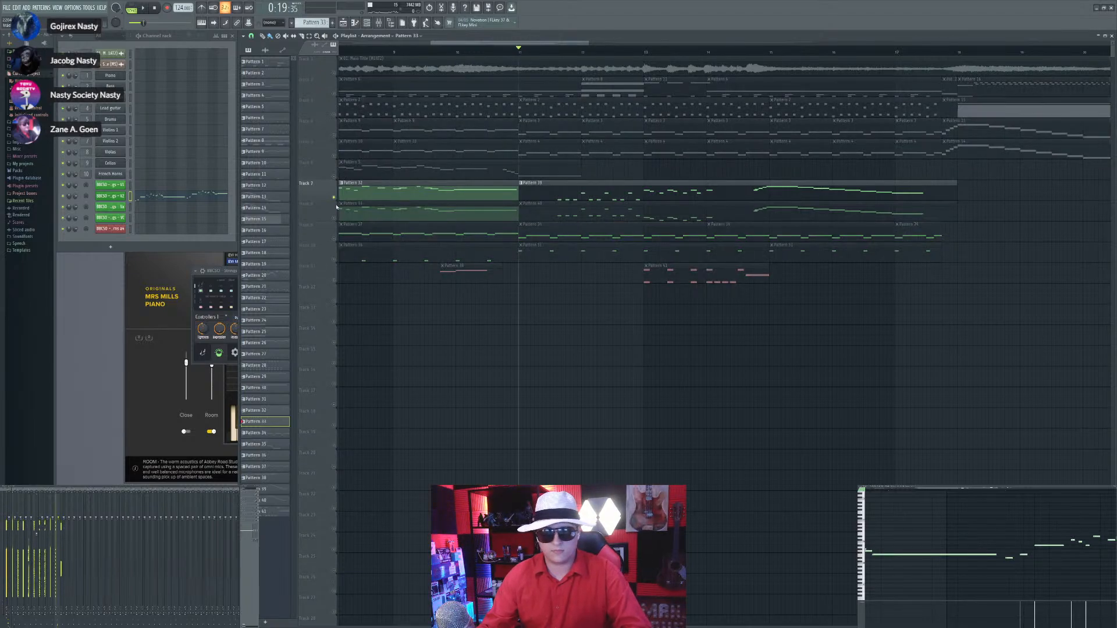
pyautogui.click(335, 217)
pyautogui.click(334, 239)
pyautogui.click(334, 260)
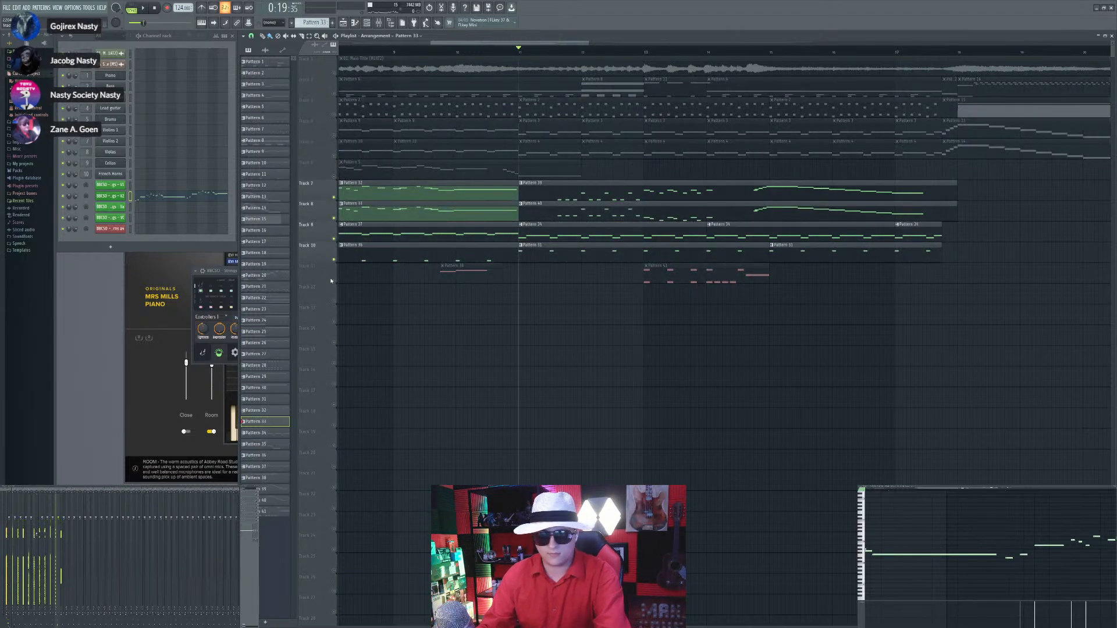
pyautogui.press('space')
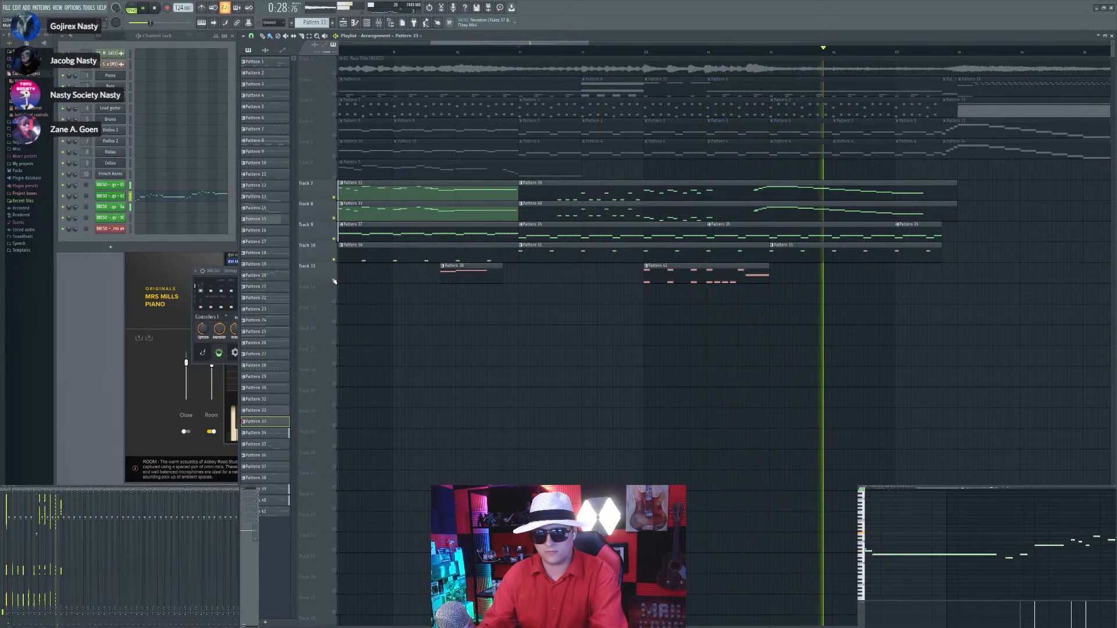
pyautogui.press('space')
# Step: Record dynamics controller automation for Strings V1 into Pattern 39 and for Strings V2 into Pattern 40
pyautogui.click(565, 190)
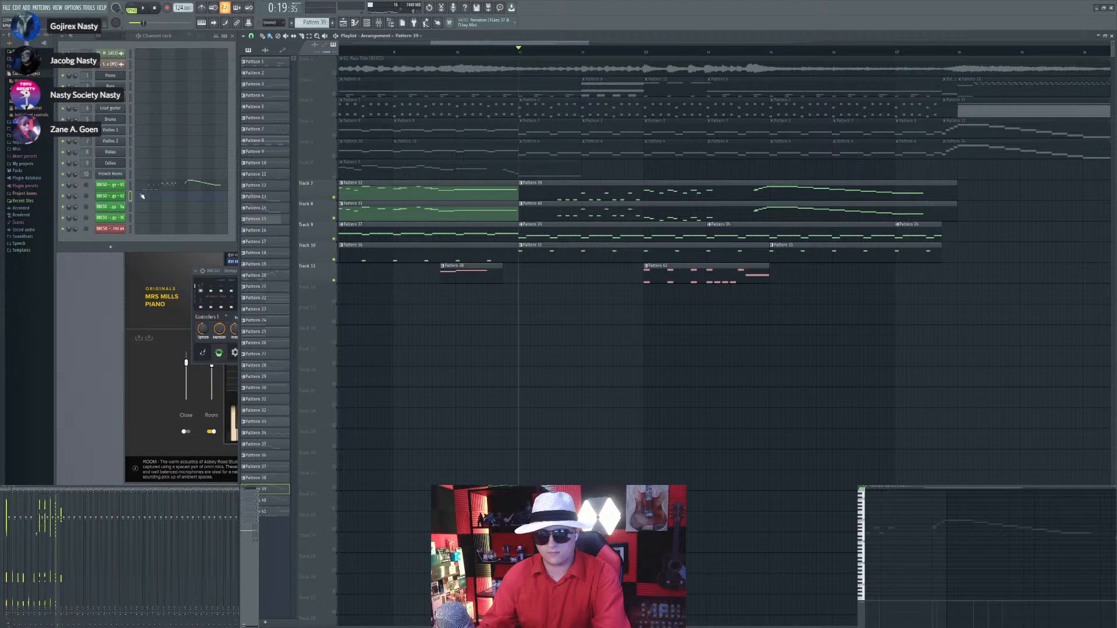
pyautogui.click(119, 186)
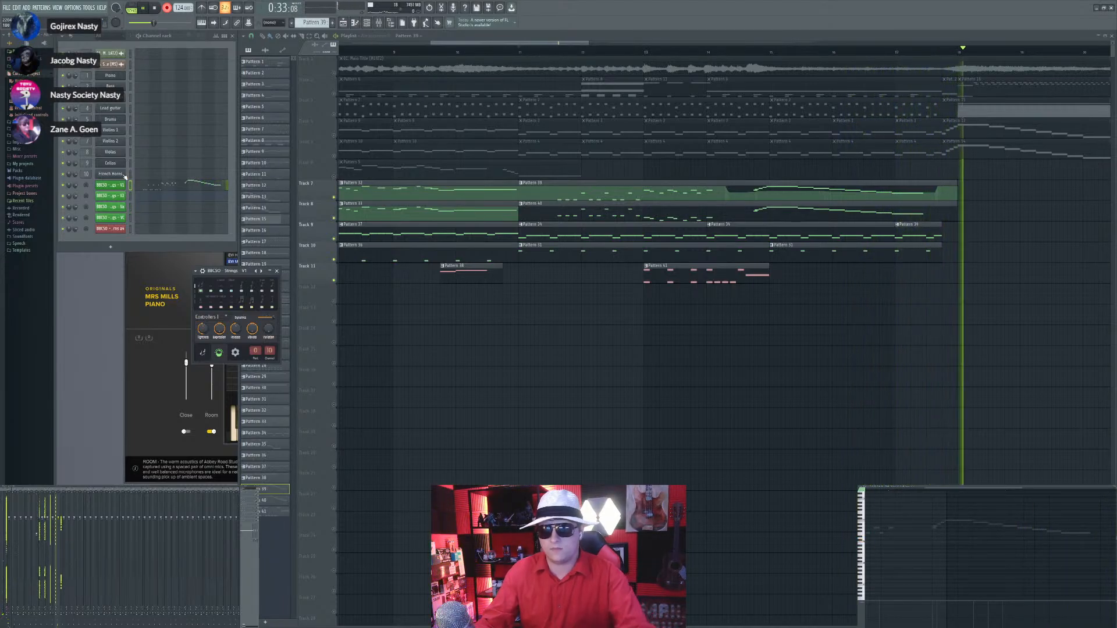
pyautogui.click(576, 219)
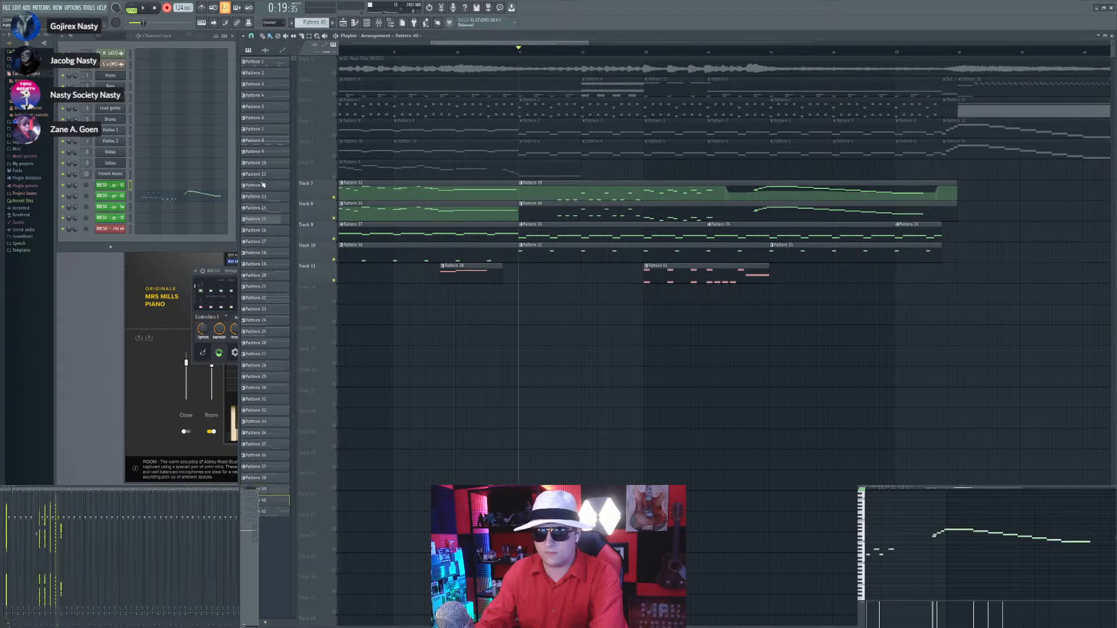
pyautogui.click(122, 195)
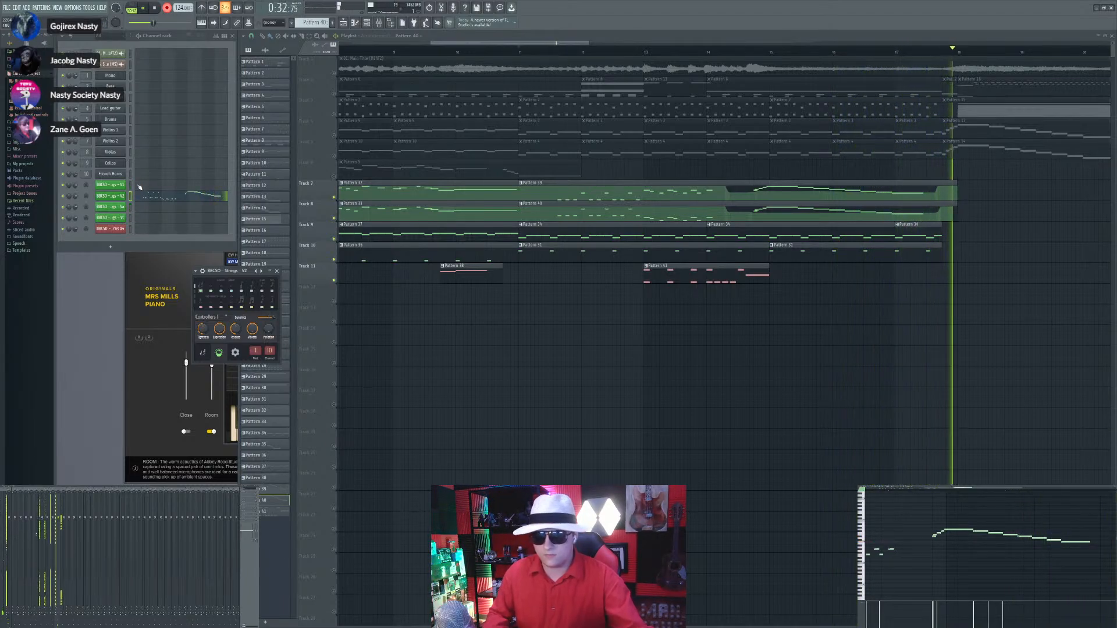
pyautogui.press('space')
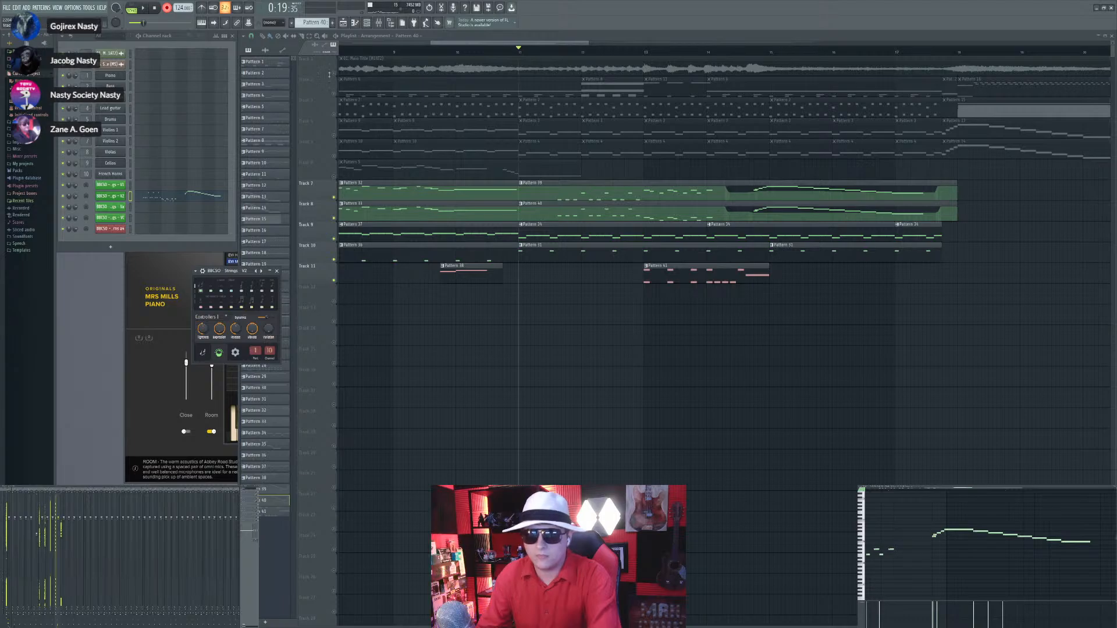
# Step: Re-enable all tracks except the reference audio on Track 1 and replay the section from the start of Pattern 39
pyautogui.rightClick(333, 74)
pyautogui.rightClick(334, 74)
pyautogui.click(334, 74)
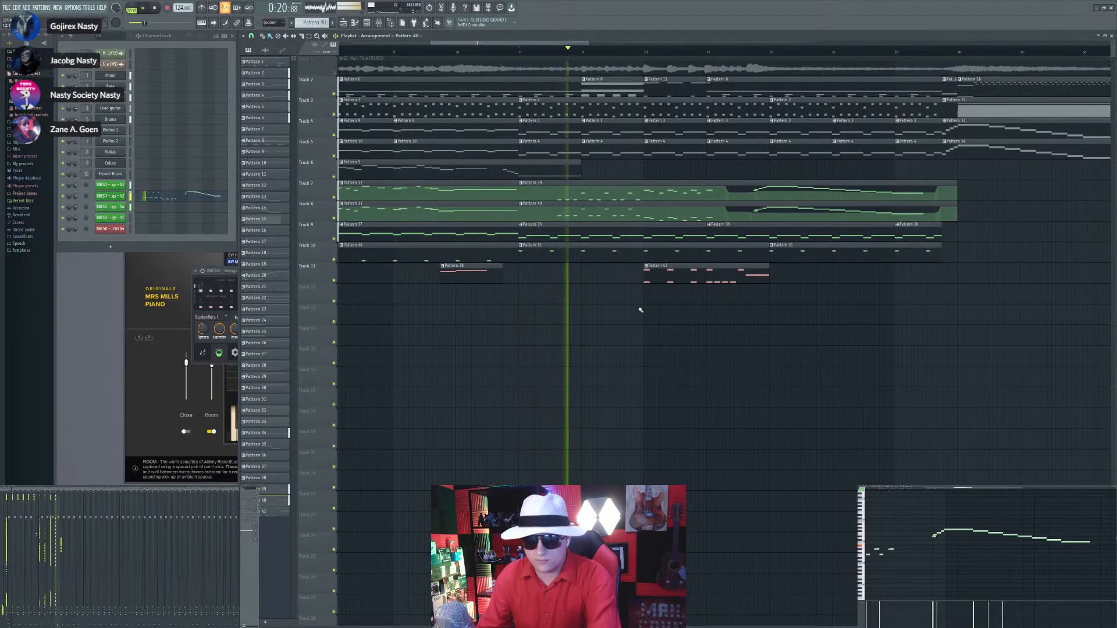
# Step: Audition the arrangement through the sustained string phrases in Patterns 39 and 40 up to their end
pyautogui.scroll(2, 766, 298)
pyautogui.scroll(2, 765, 297)
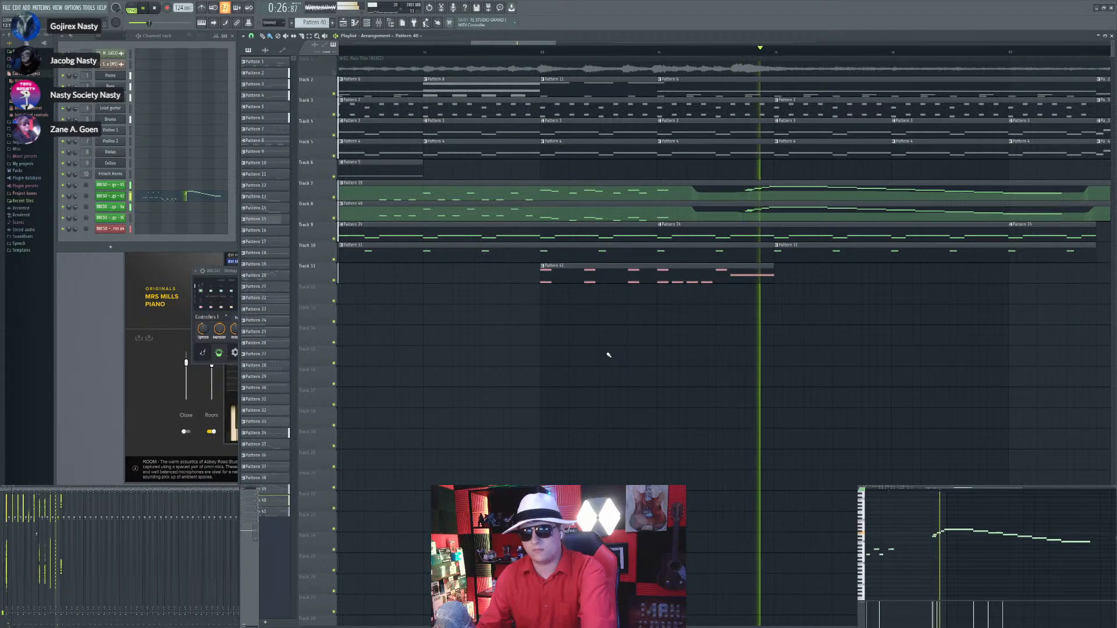
pyautogui.scroll(-2, 604, 352)
pyautogui.scroll(-4, 603, 352)
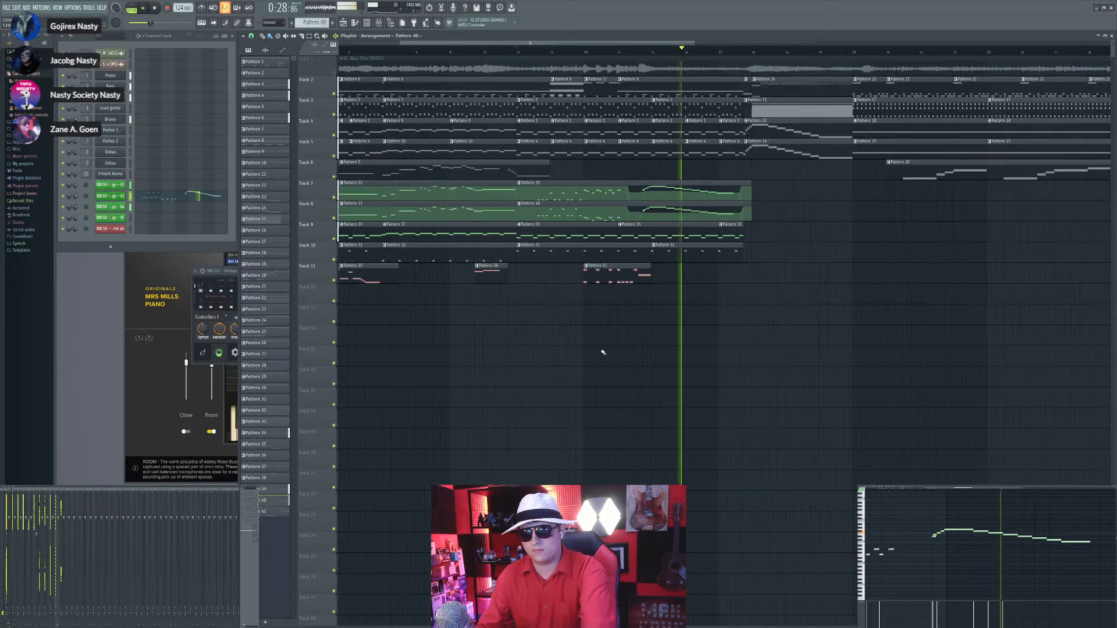
pyautogui.scroll(3, 676, 264)
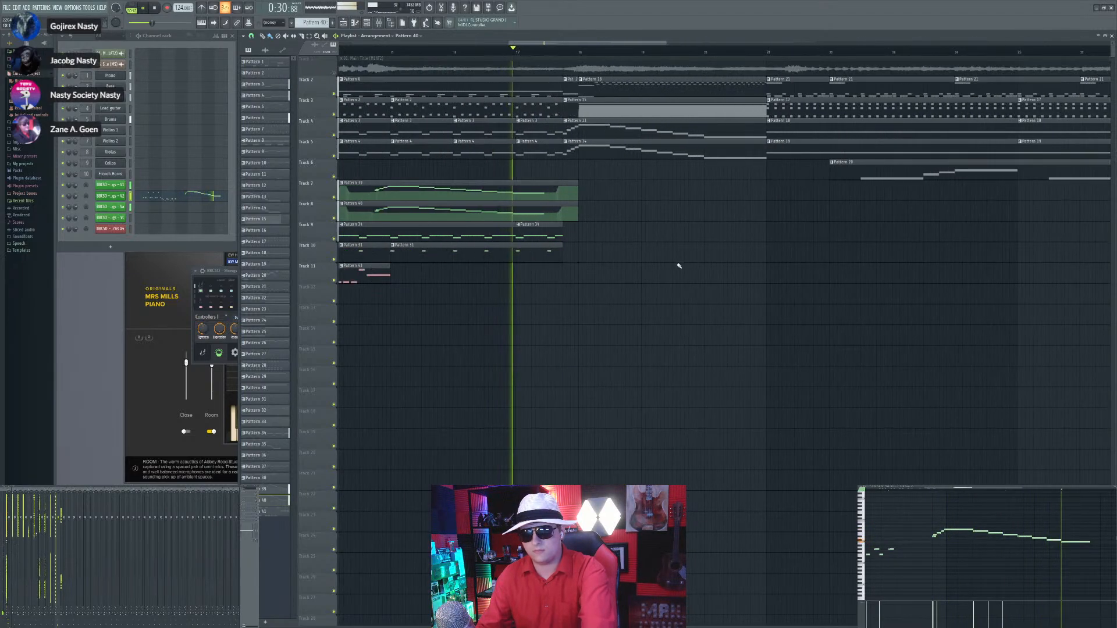
# Step: Extend Patterns 39 and 40 on Tracks 7 and 8 with the rise-and-fall line and lengthen its final note in Pattern 40
pyautogui.scroll(2, 570, 224)
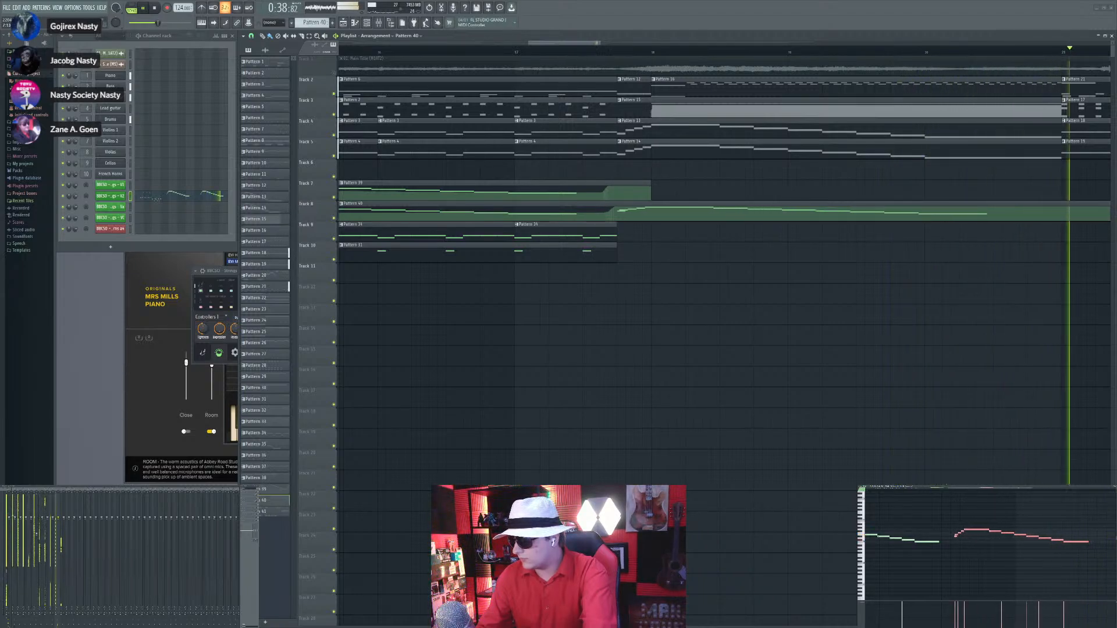
pyautogui.scroll(3, 632, 225)
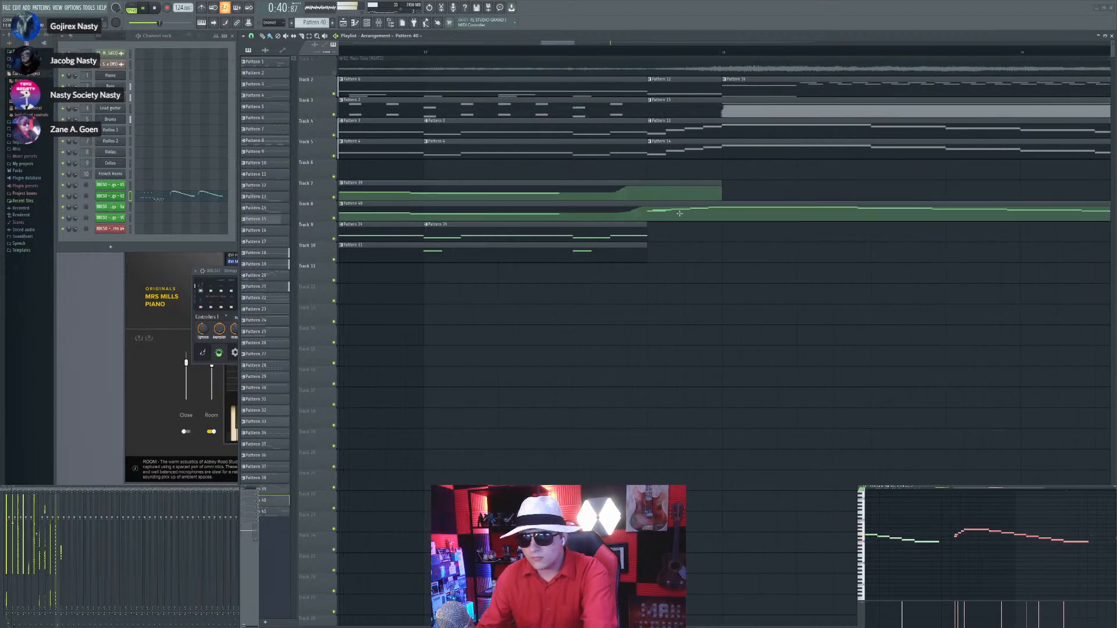
pyautogui.scroll(3, 679, 214)
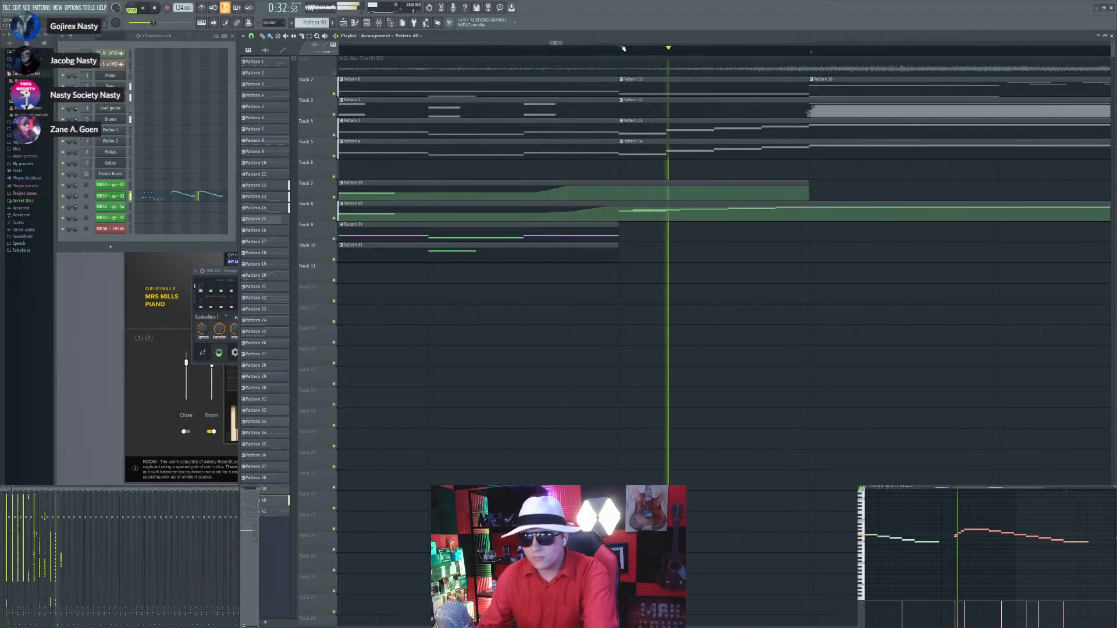
pyautogui.scroll(-5, 715, 384)
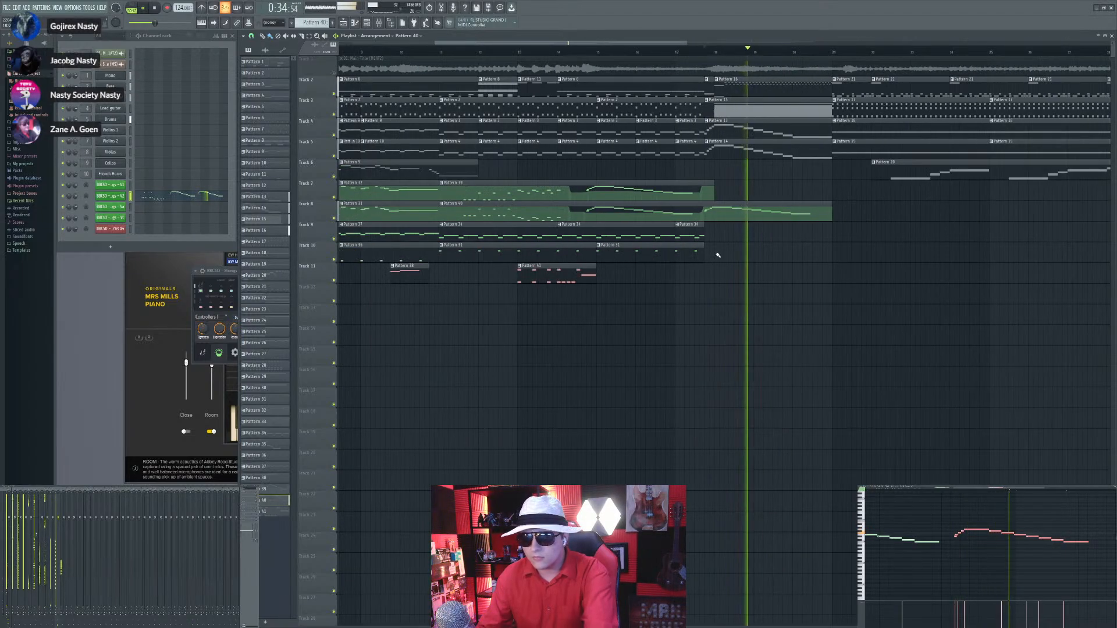
pyautogui.click(692, 188)
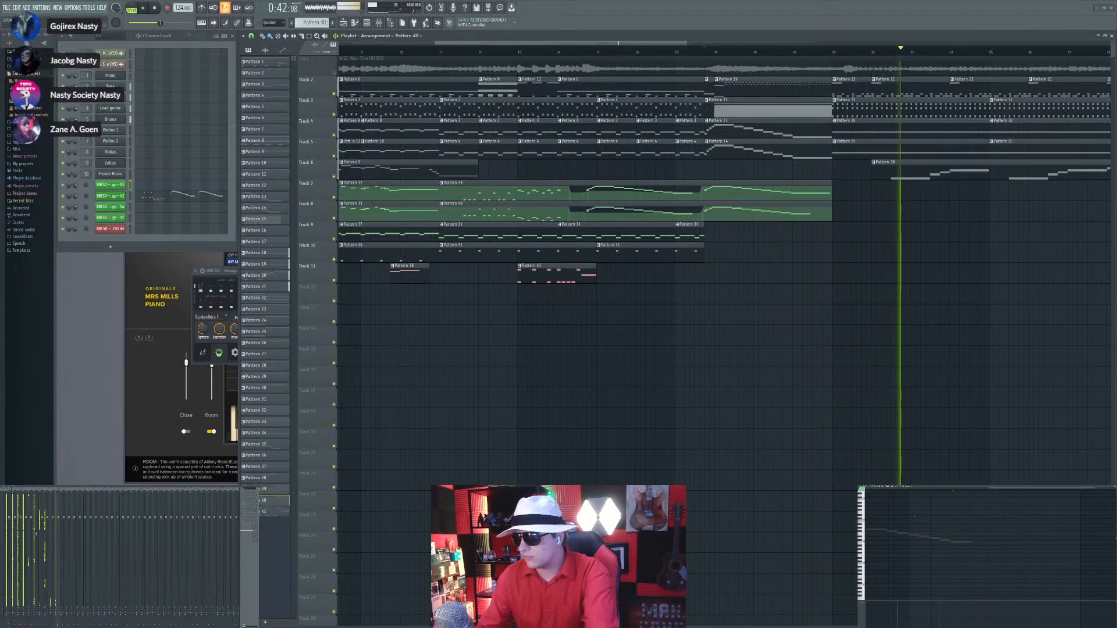
pyautogui.moveTo(970, 542); pyautogui.dragTo(992, 541)
pyautogui.press('space')
pyautogui.press('space')
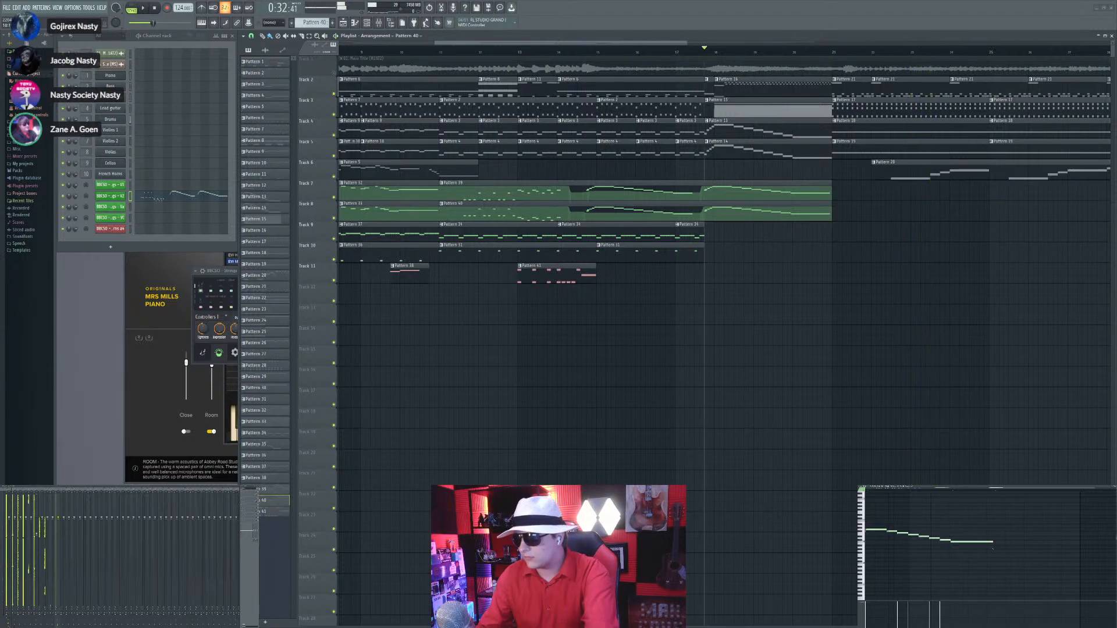
# Step: Move the rise-and-fall line out of Pattern 34 into a new Pattern 42 on Track 9 and play it from its start
pyautogui.scroll(2, 710, 274)
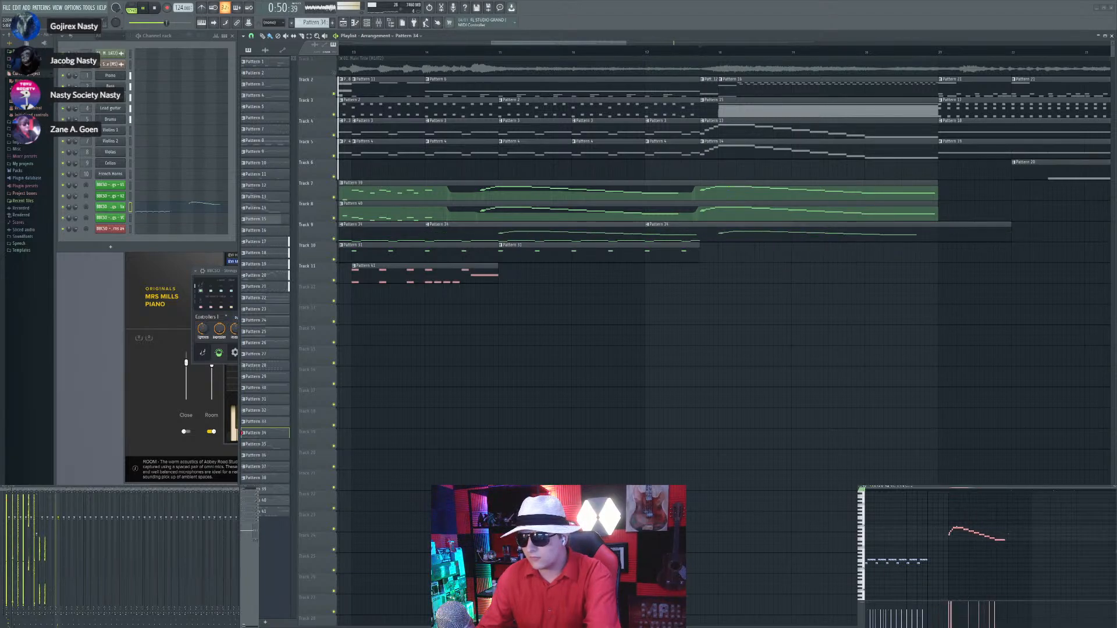
pyautogui.hotkey('ctrl', 'x')
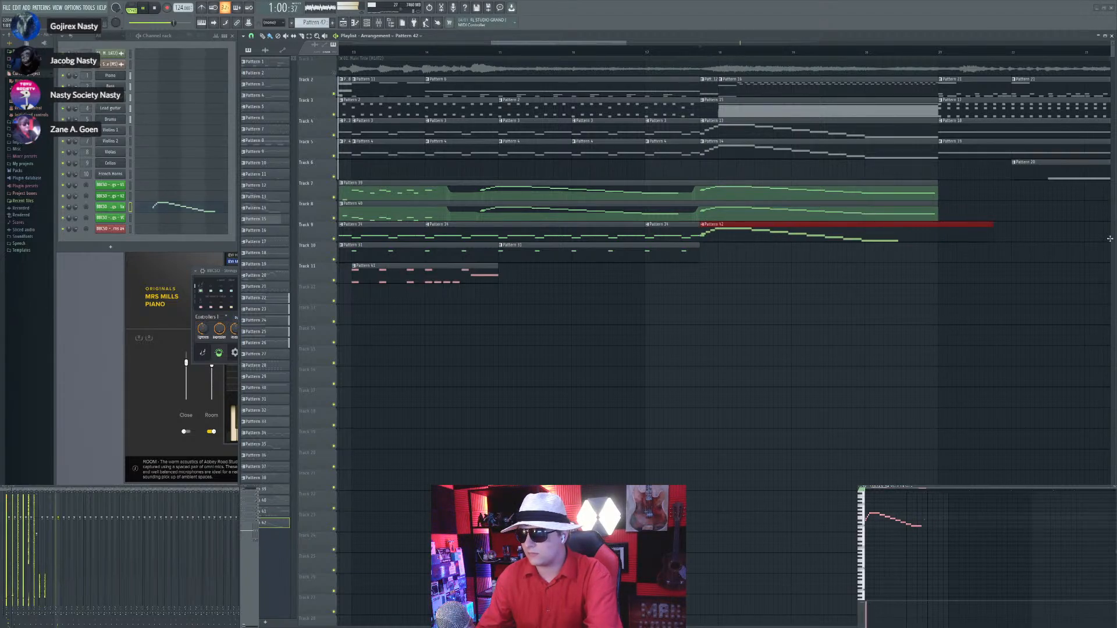
pyautogui.scroll(3, 689, 125)
pyautogui.click(663, 51)
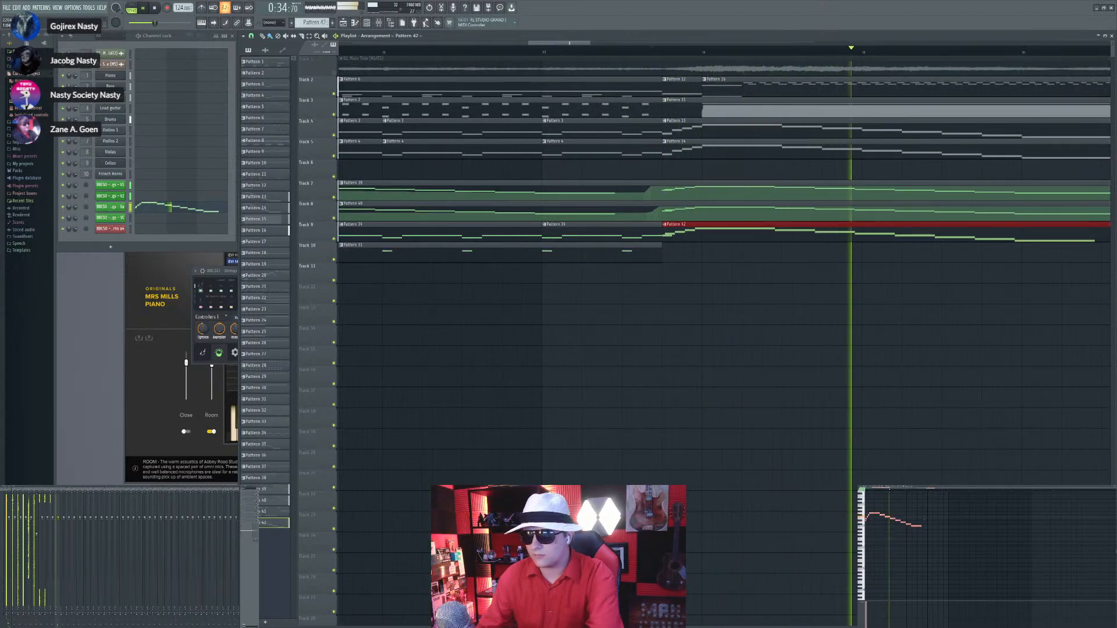
# Step: Lengthen the final note of Pattern 42 to the end of the section and replay the phrase
pyautogui.scroll(-1, 724, 262)
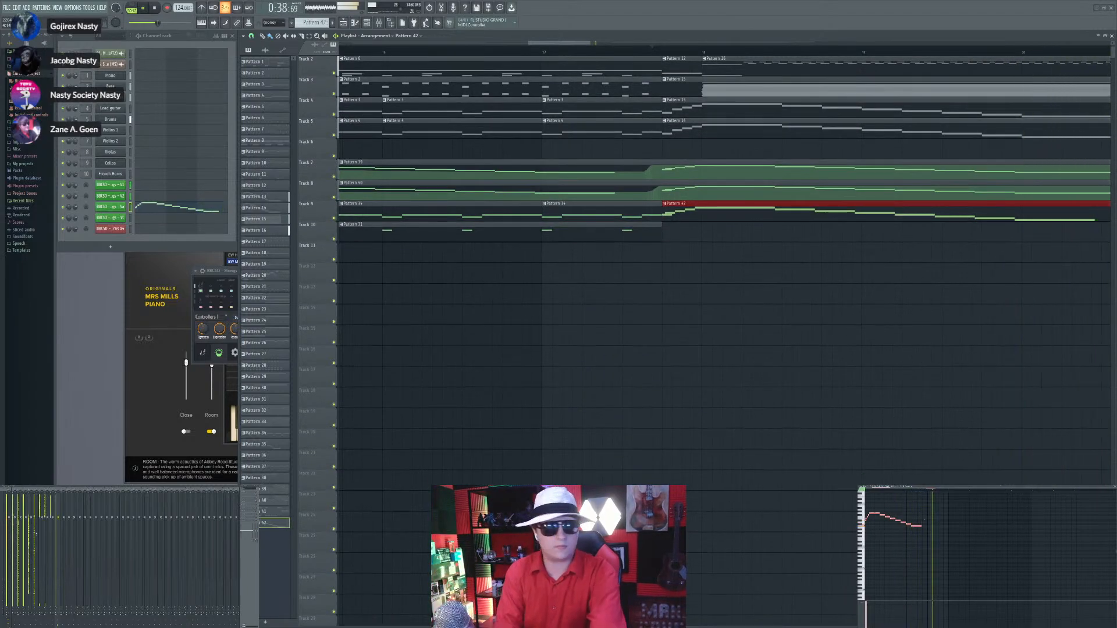
pyautogui.press('space')
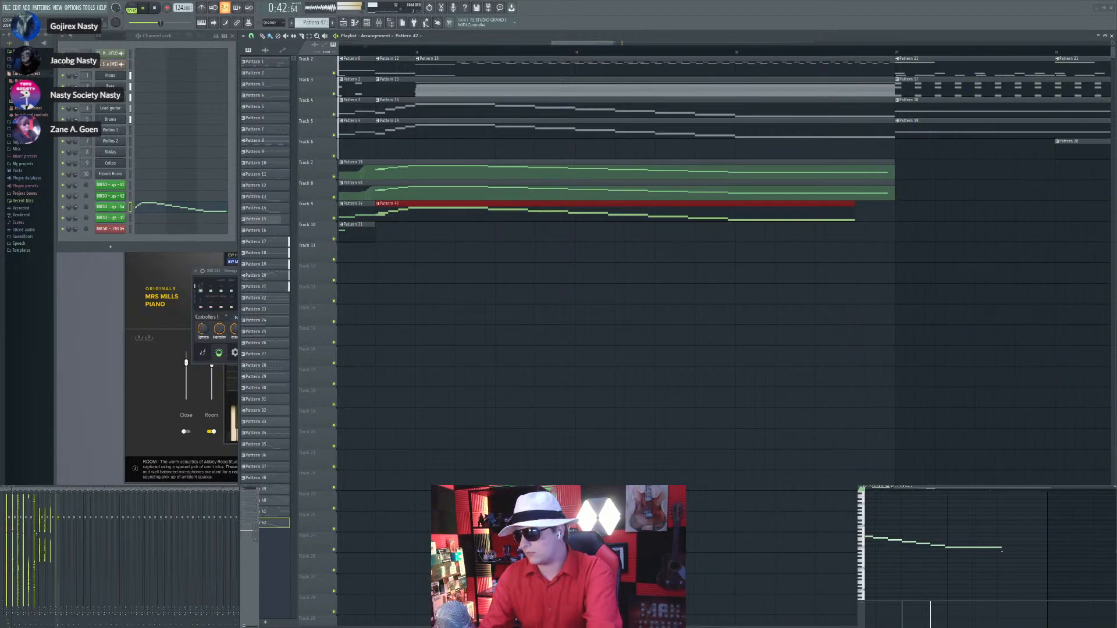
pyautogui.scroll(-2, 814, 323)
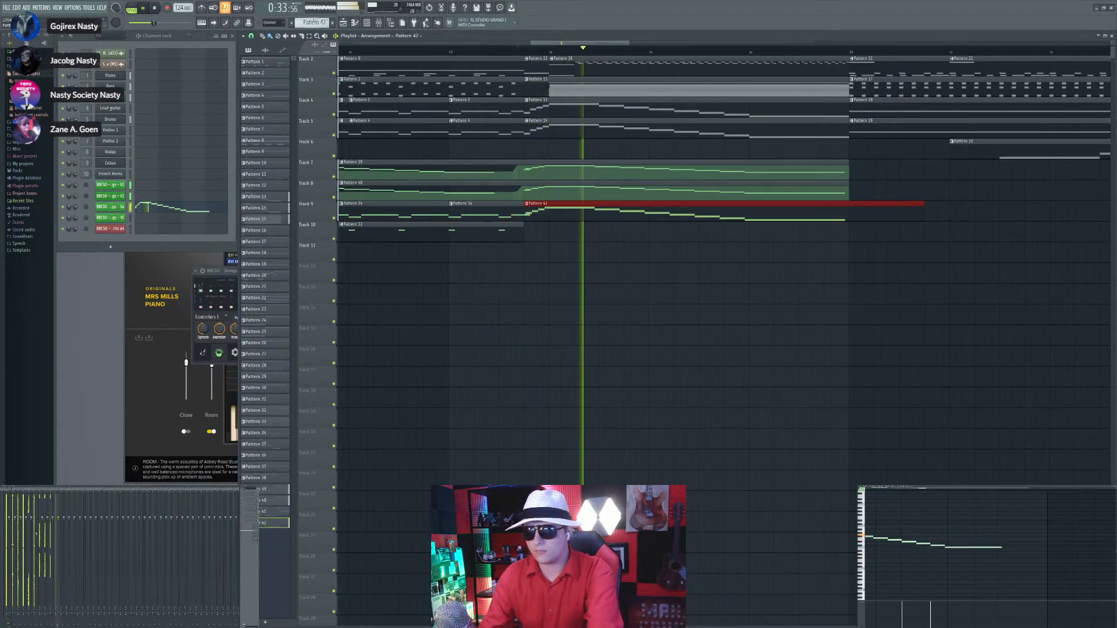
# Step: Place a new Pattern 43 on Track 10 below Pattern 42, copy Pattern 42's line into it and play it back
pyautogui.scroll(1, 314, 21)
pyautogui.click(526, 236)
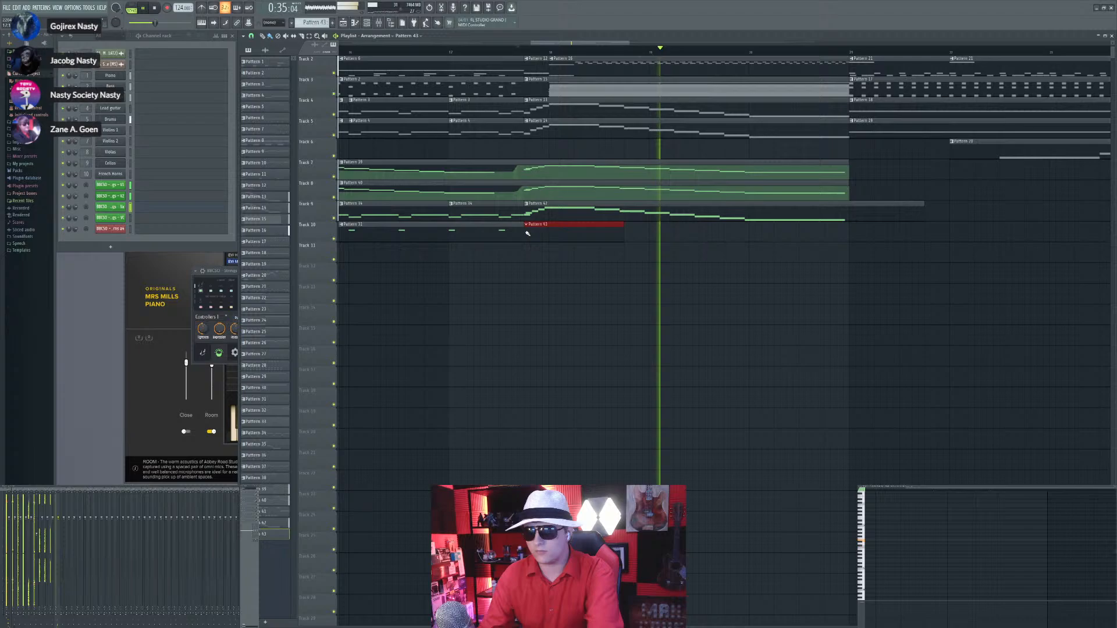
pyautogui.click(559, 214)
pyautogui.moveTo(991, 518); pyautogui.dragTo(867, 560)
pyautogui.click(566, 239)
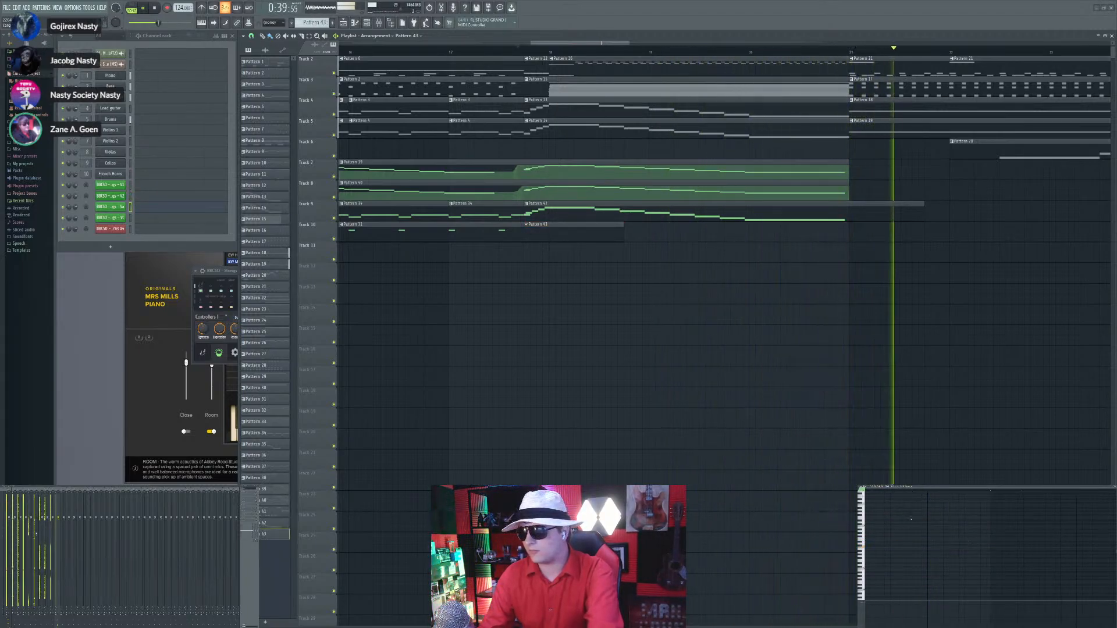
pyautogui.hotkey('ctrl', 'v')
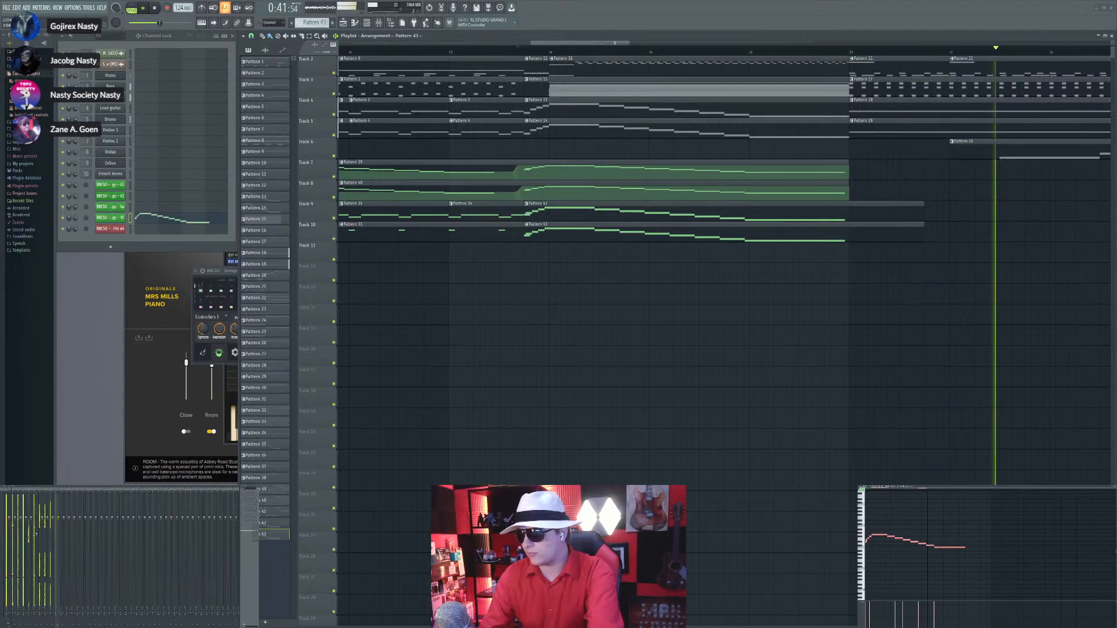
pyautogui.press('space')
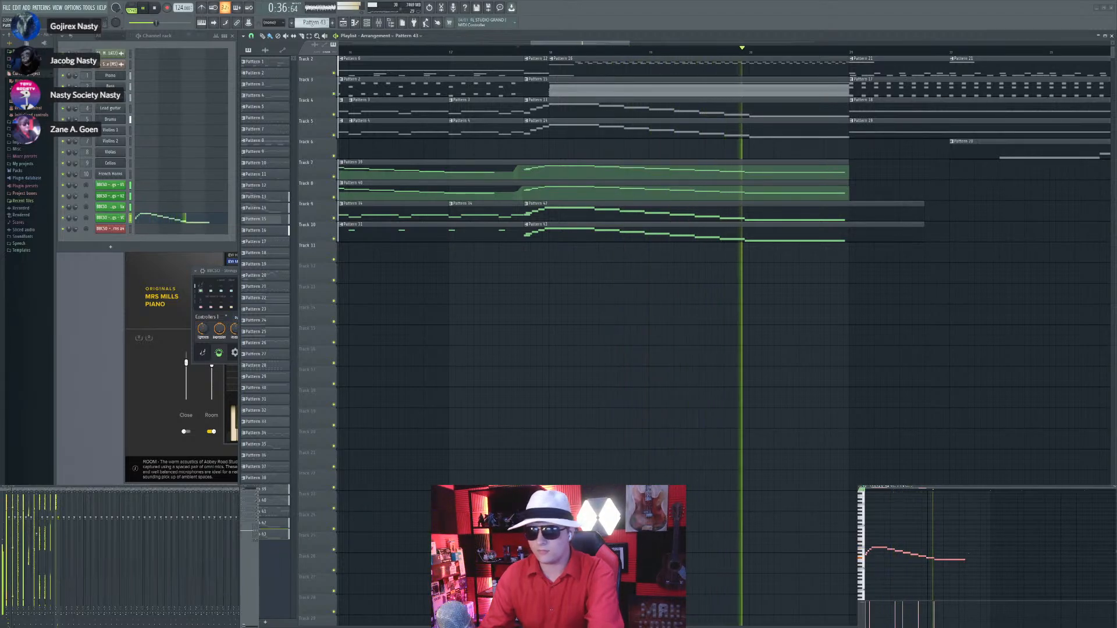
# Step: Replay the arrangement from the start of Patterns 39 and 40 through the new phrases on Tracks 9 and 10
pyautogui.press('F4')
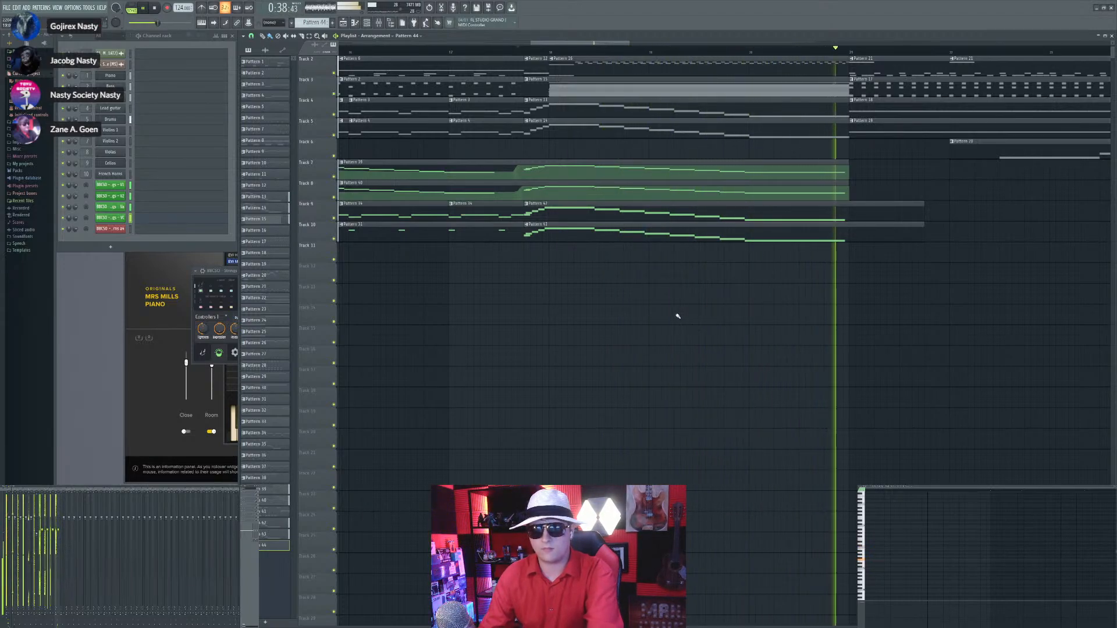
pyautogui.scroll(-5, 667, 313)
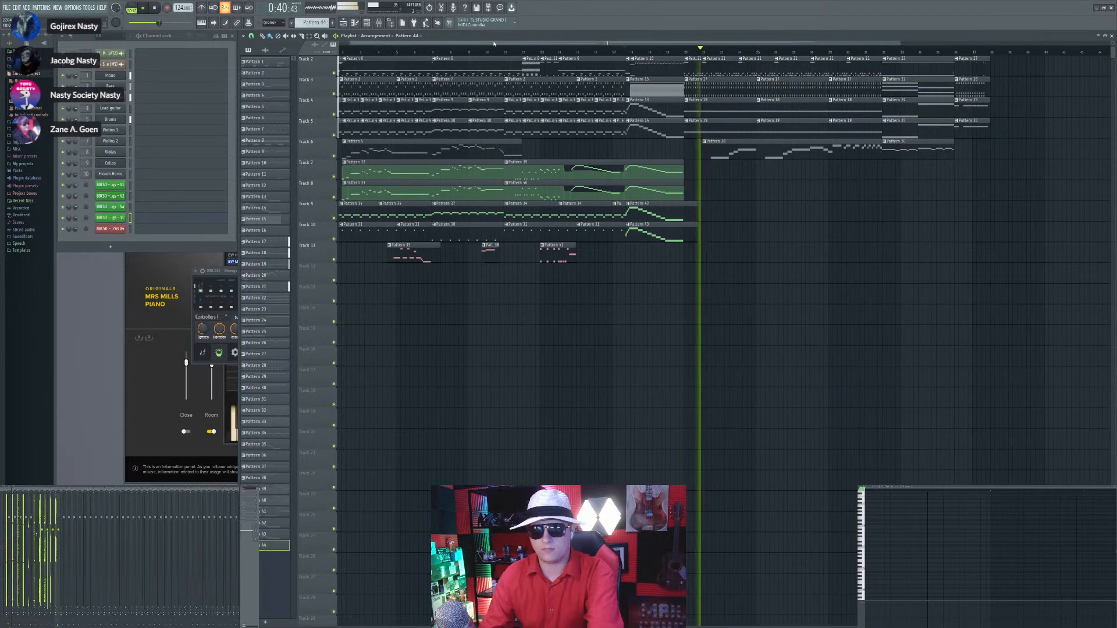
pyautogui.click(507, 51)
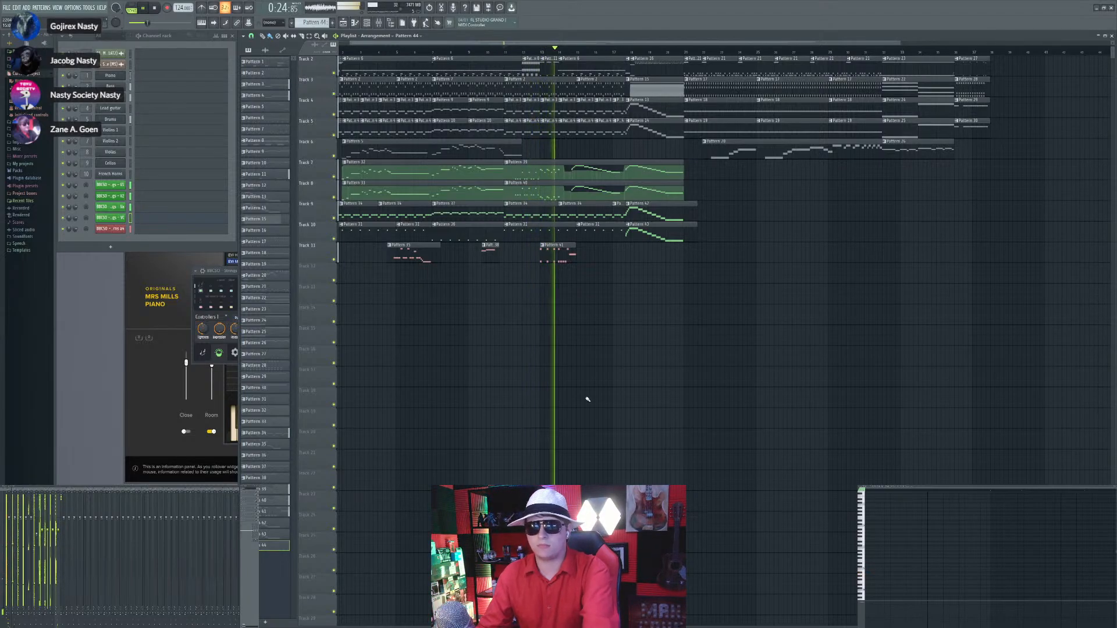
pyautogui.scroll(3, 588, 399)
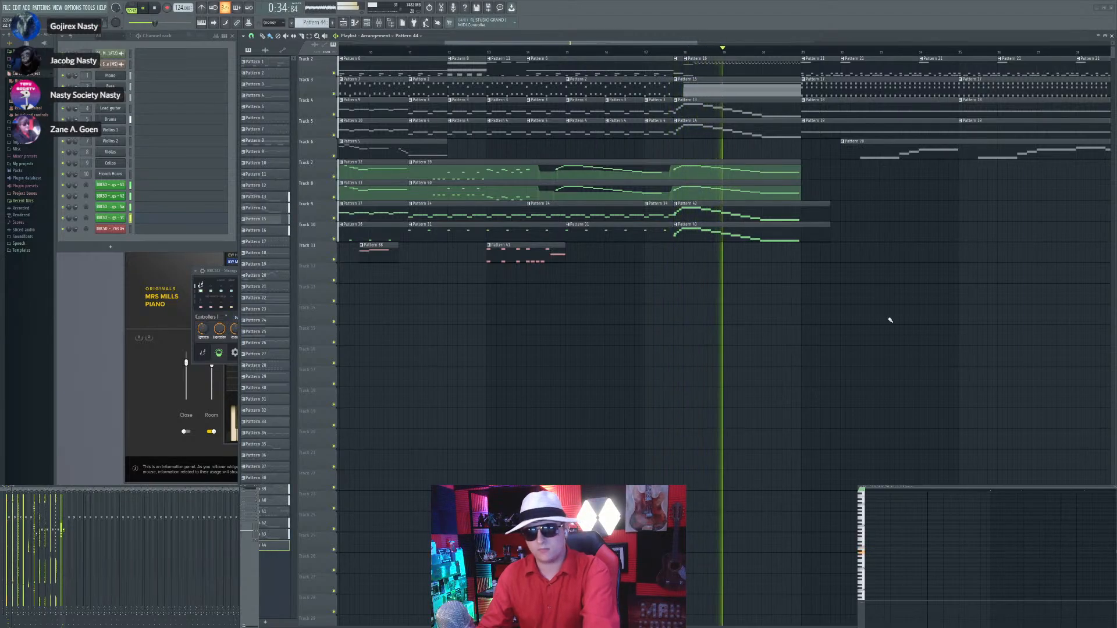
# Step: Transpose all notes in Pattern 43 down an octave and replay from the start of that pattern
pyautogui.scroll(3, 735, 330)
pyautogui.click(702, 225)
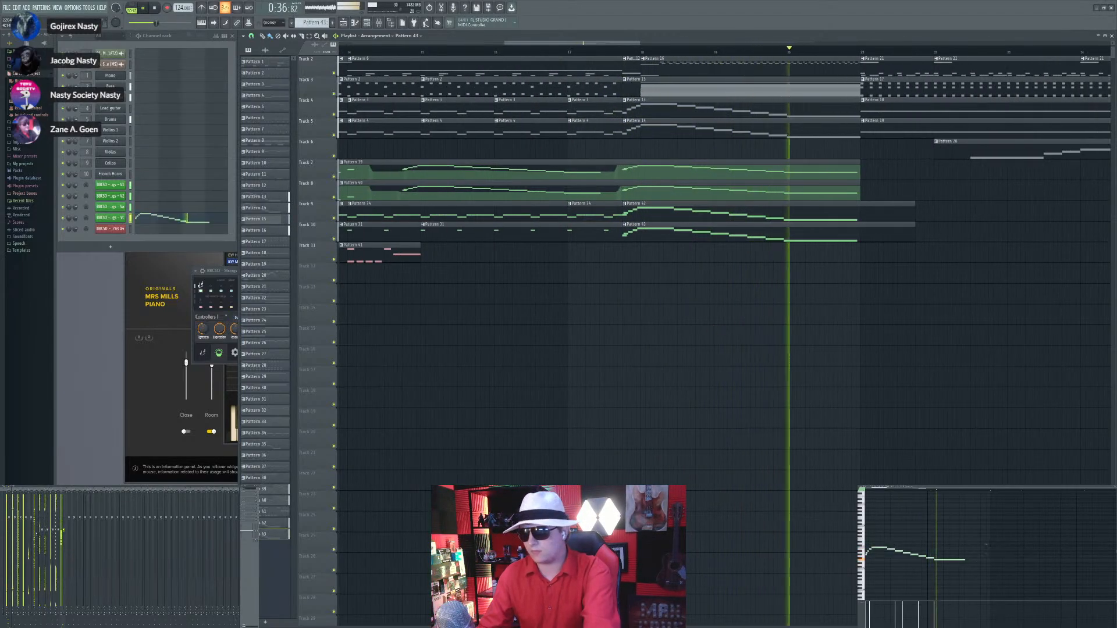
pyautogui.moveTo(986, 545); pyautogui.dragTo(764, 543)
pyautogui.hotkey('ctrl', 'Down')
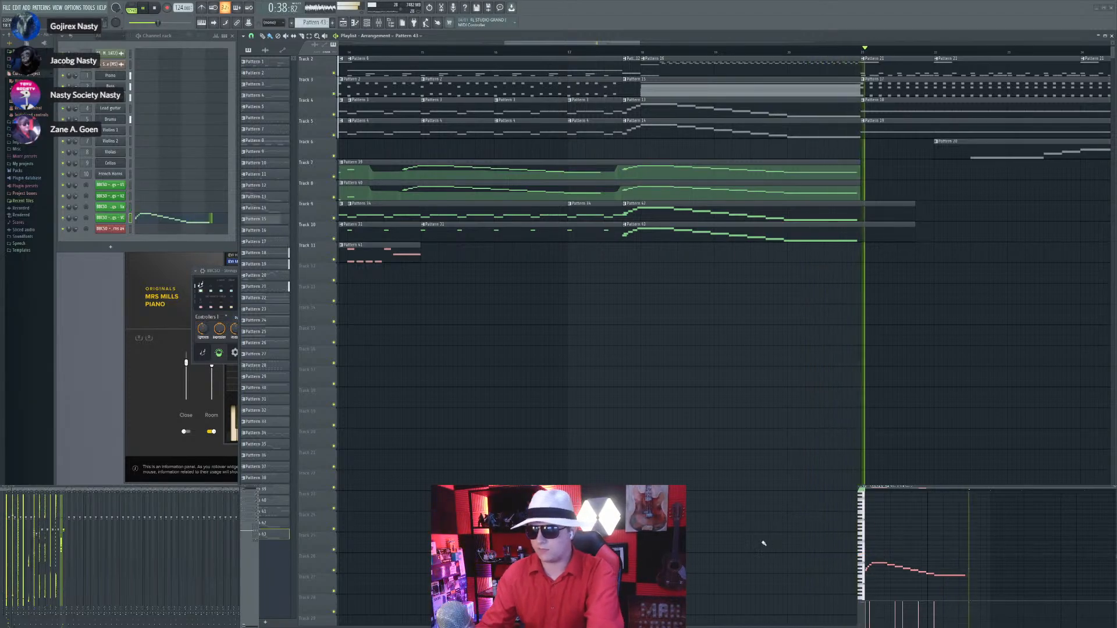
pyautogui.click(625, 52)
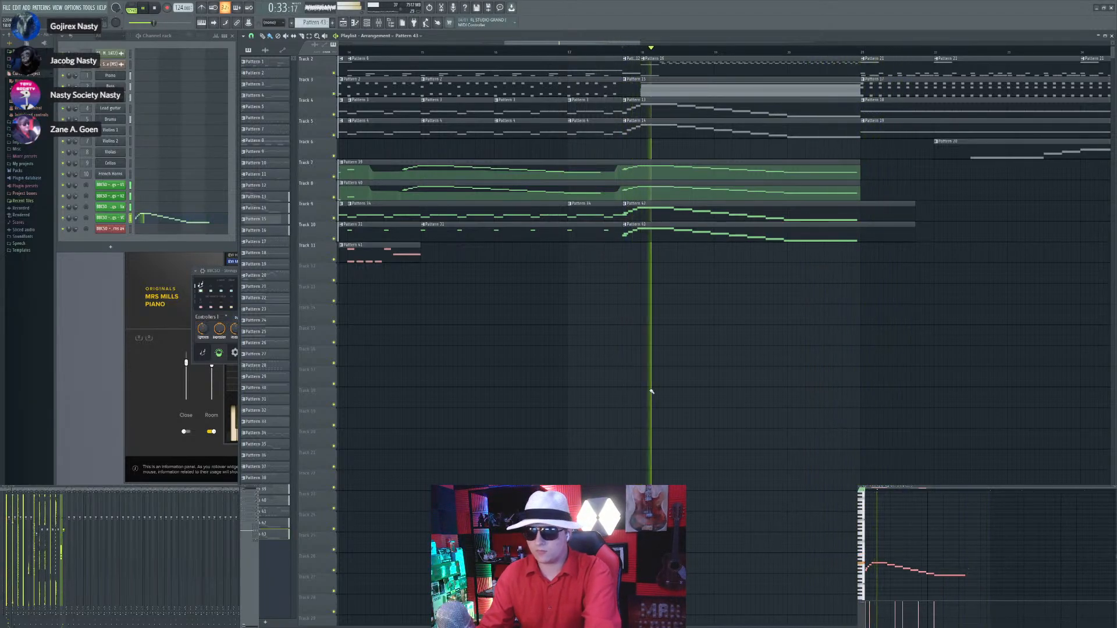
# Step: Place a new Pattern 44 on Track 11 below Pattern 43 and copy all of Pattern 43's notes into it
pyautogui.press('F4')
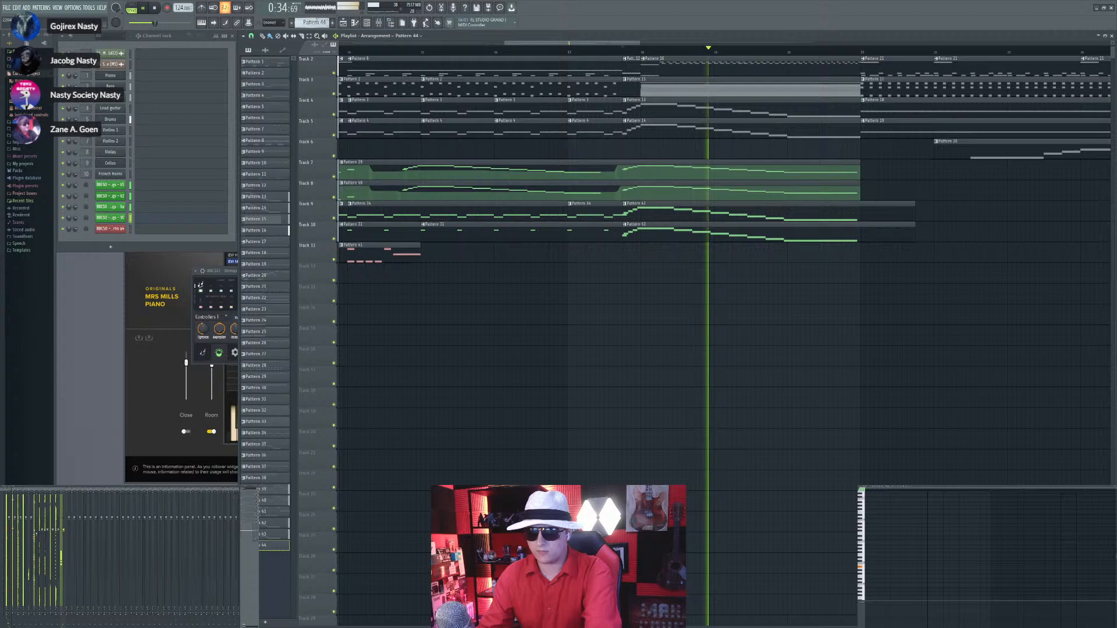
pyautogui.click(626, 252)
pyautogui.click(655, 234)
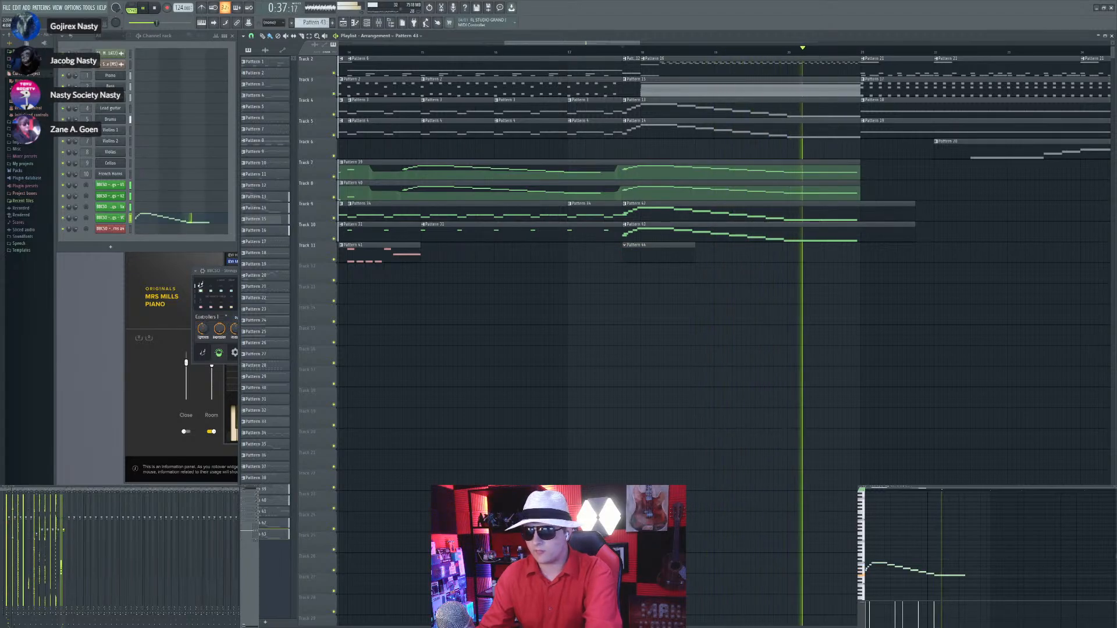
pyautogui.hotkey('ctrl', 'a')
pyautogui.hotkey('ctrl', 'c')
pyautogui.click(688, 252)
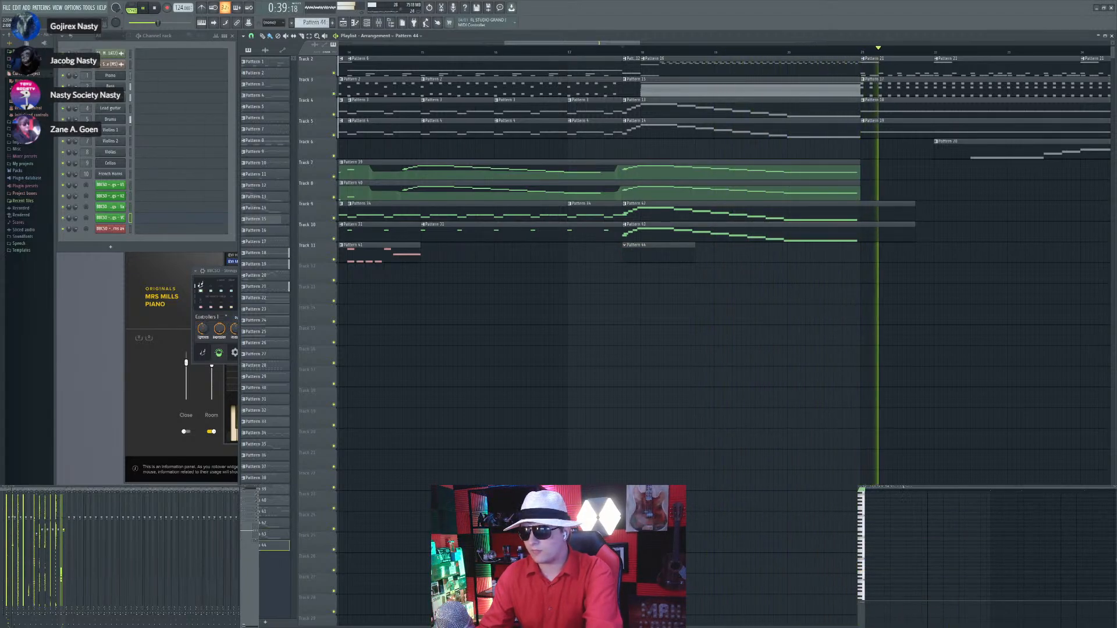
pyautogui.hotkey('ctrl', 'v')
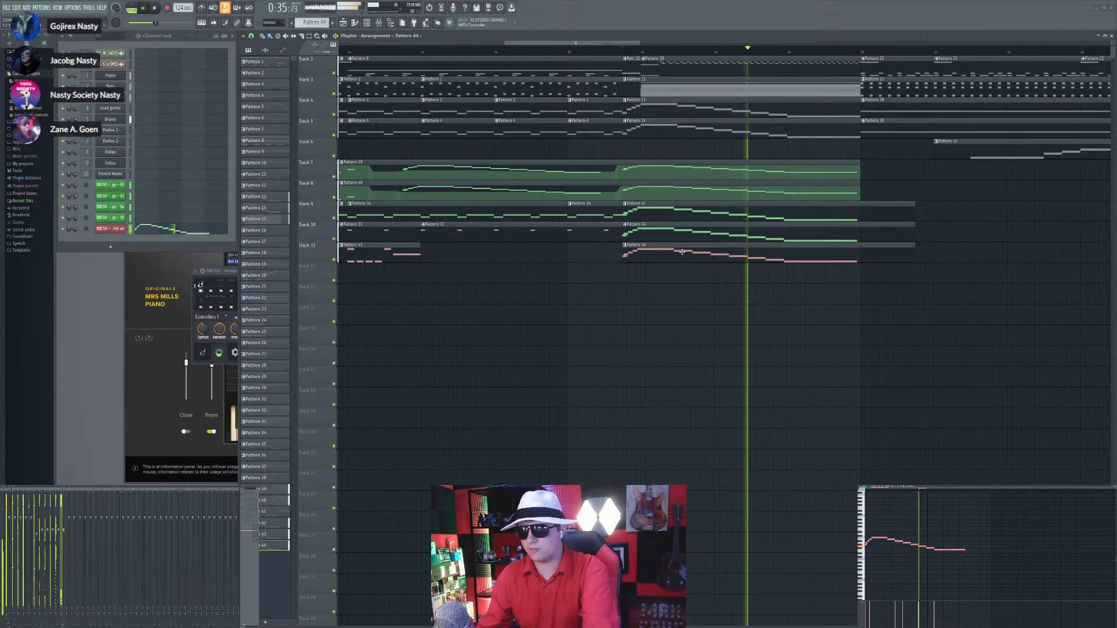
# Step: Trim the Pattern 42, 43 and 44 clips on Tracks 9 to 11 to end level with Patterns 39 and 40
pyautogui.scroll(3, 1003, 361)
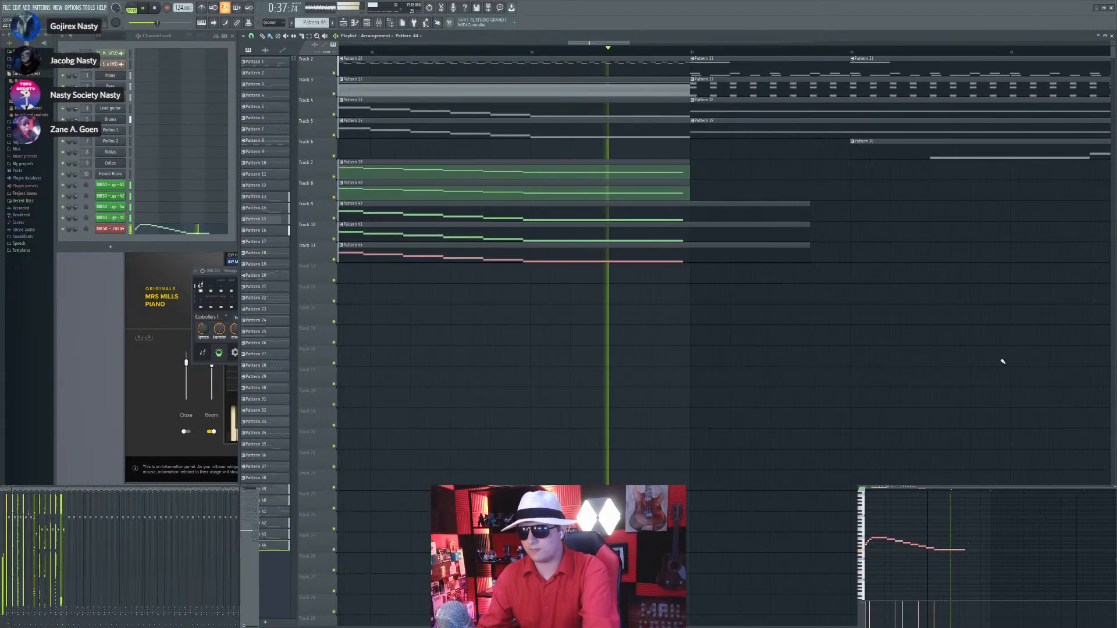
pyautogui.moveTo(769, 197); pyautogui.dragTo(685, 258)
pyautogui.keyDown('ctrl'); pyautogui.click(748, 258); pyautogui.keyUp('ctrl')
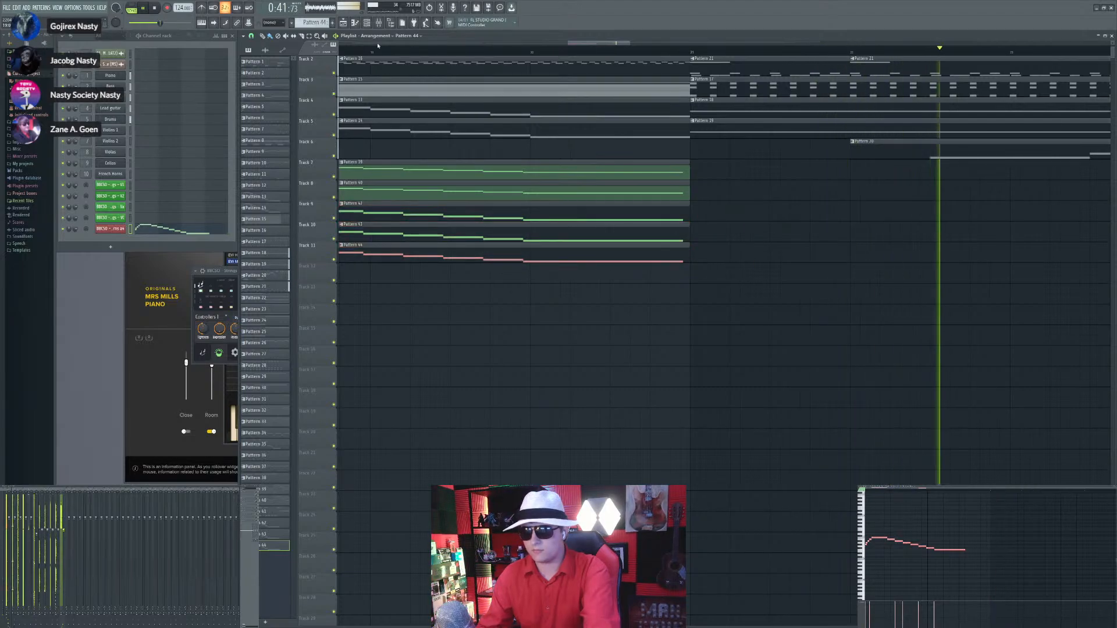
# Step: Place a new empty Pattern 45 on Track 9 at the start of the next section, directly after Pattern 42
pyautogui.scroll(1, 322, 24)
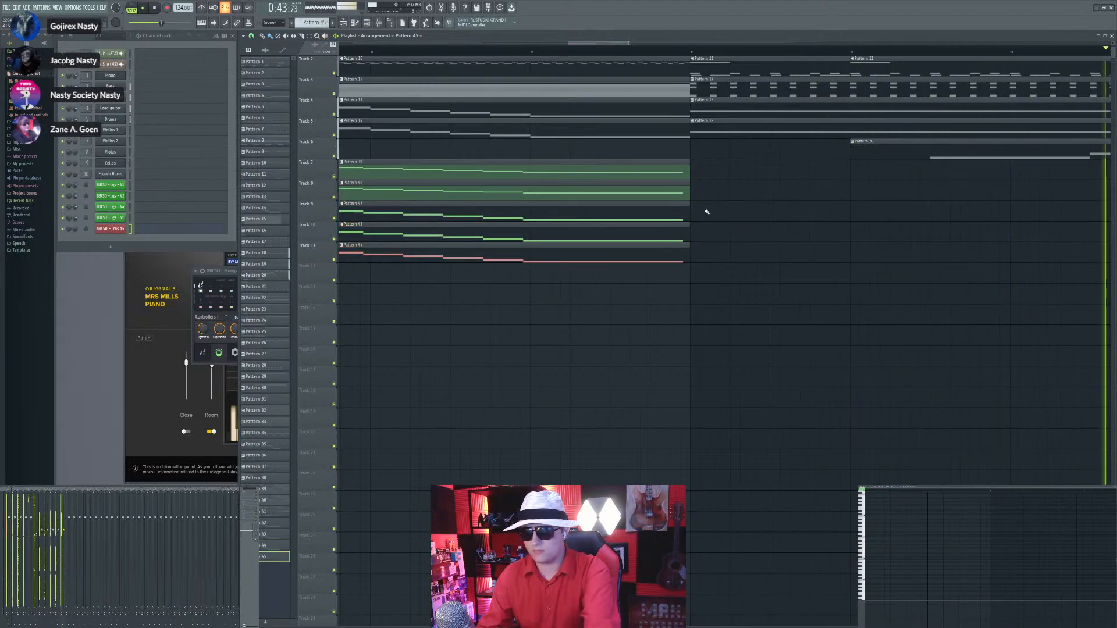
pyautogui.scroll(-2, 727, 86)
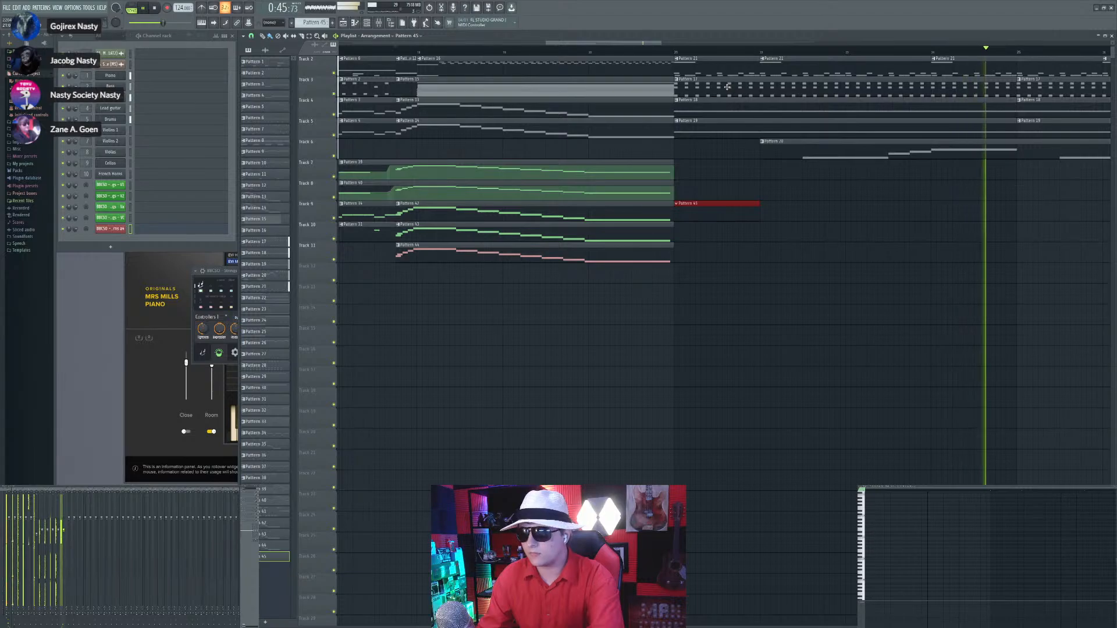
pyautogui.scroll(-3, 582, 206)
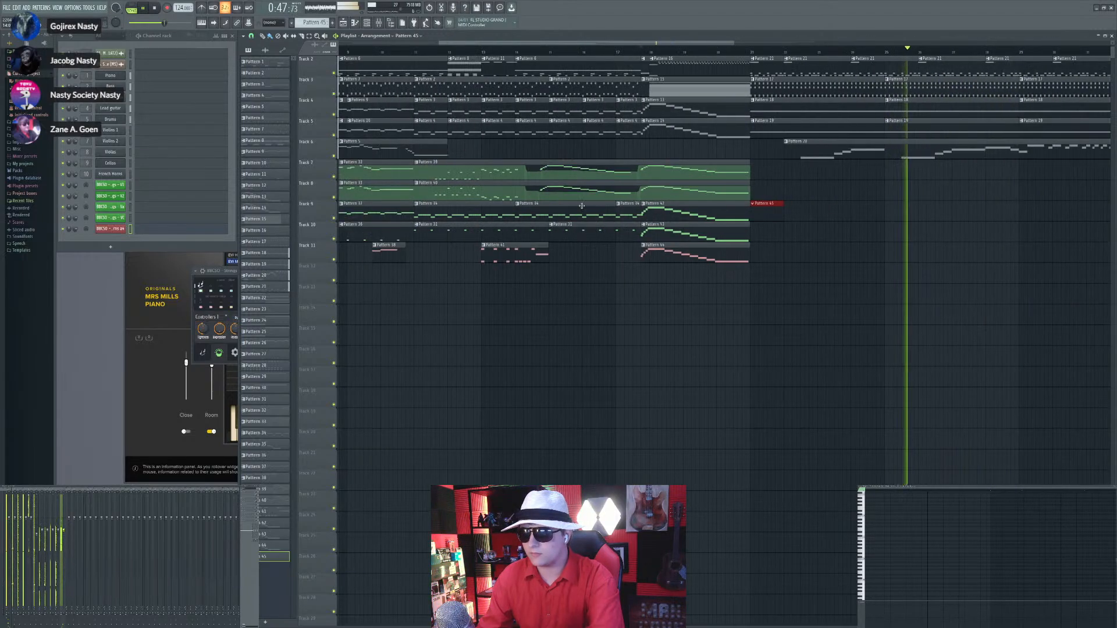
# Step: Move the empty Pattern 45 clip on Track 9 further along the section and paste Pattern 34's notes into it
pyautogui.click(550, 202)
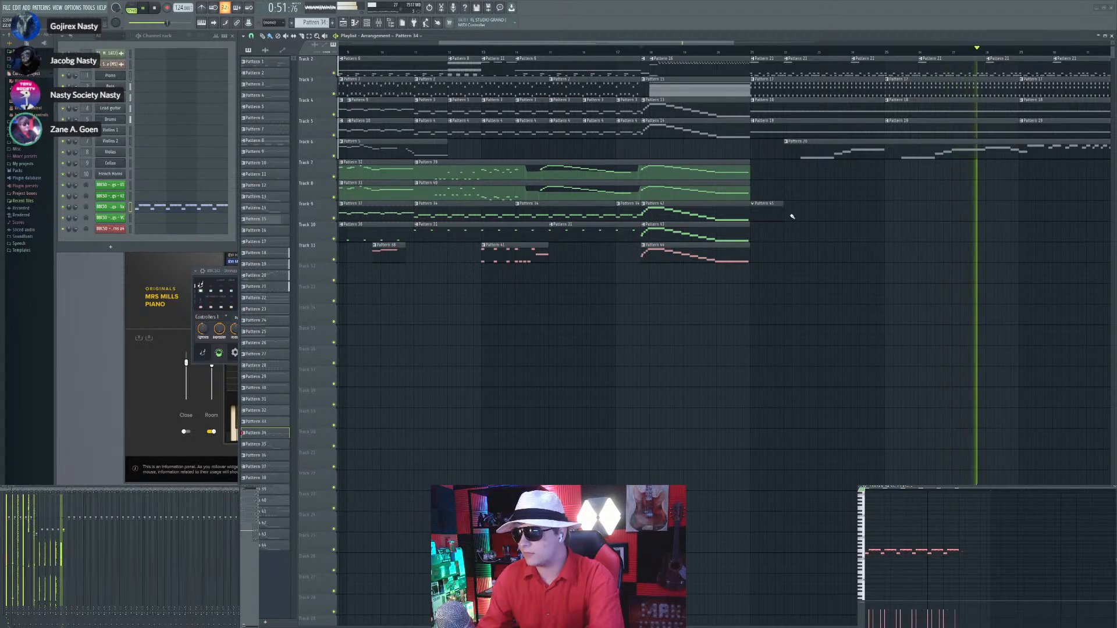
pyautogui.click(766, 213)
pyautogui.moveTo(799, 209); pyautogui.dragTo(1001, 214)
pyautogui.hotkey('ctrl', 'v')
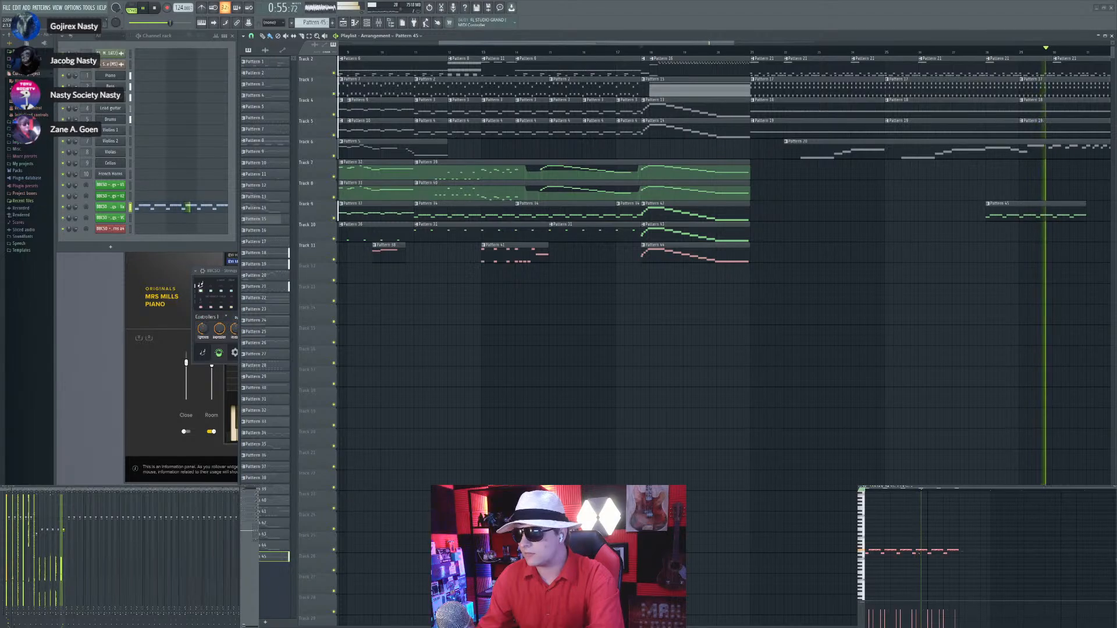
# Step: Replace the notes in Pattern 45 with a chord of three long sustained notes and play from the start of its clip
pyautogui.hotkey('ctrl', 'd')
pyautogui.moveTo(951, 552); pyautogui.dragTo(867, 551)
pyautogui.moveTo(975, 549); pyautogui.dragTo(867, 559)
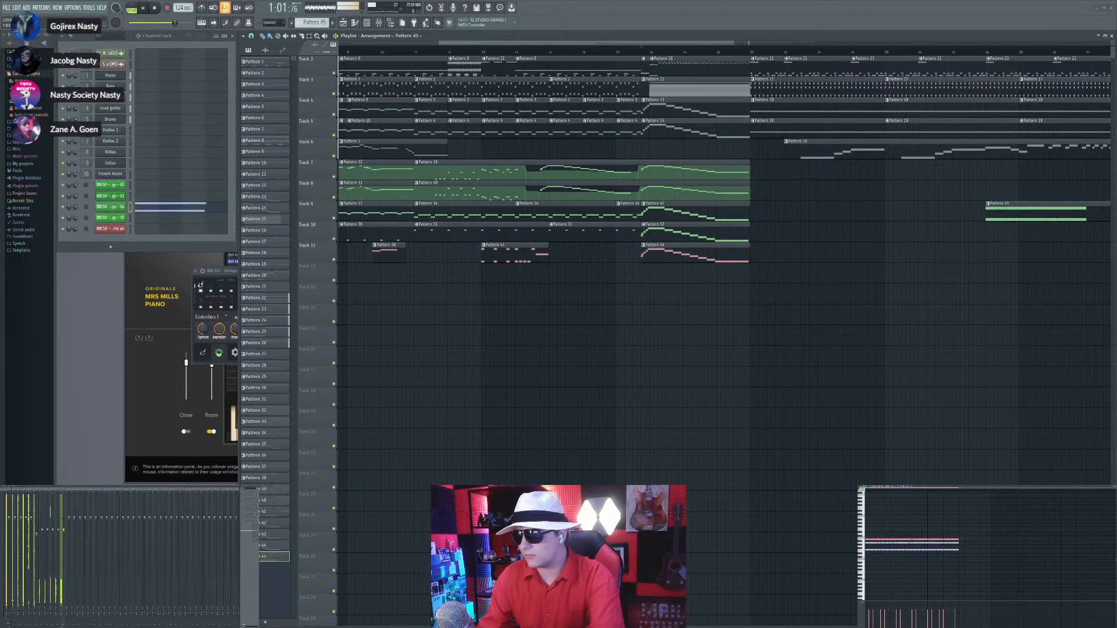
pyautogui.press('space')
pyautogui.scroll(-3, 738, 274)
pyautogui.scroll(3, 737, 274)
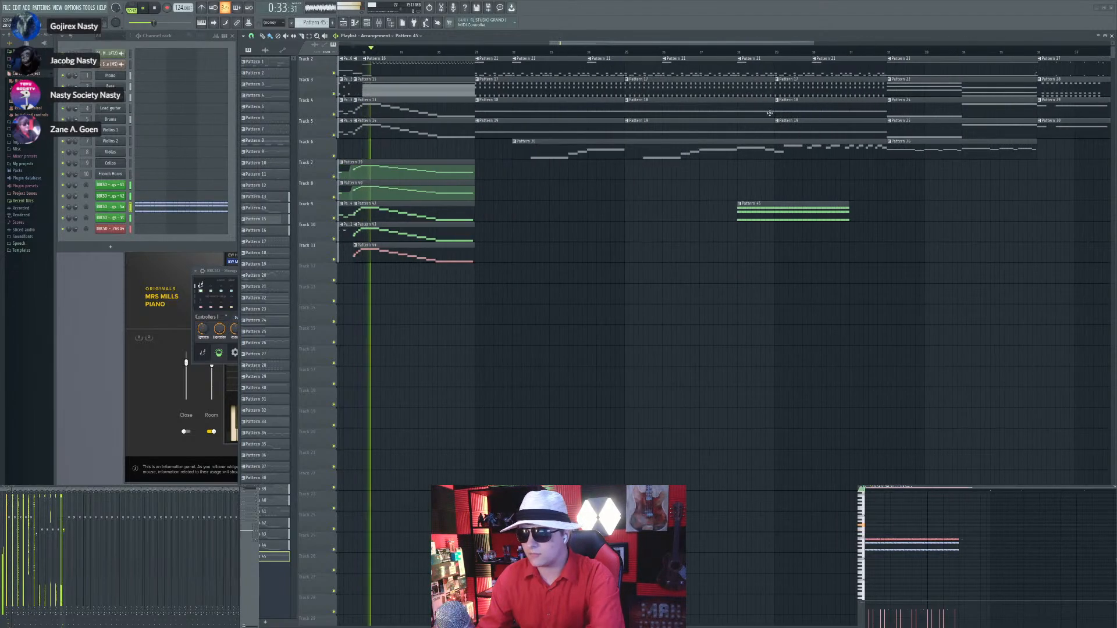
pyautogui.click(740, 53)
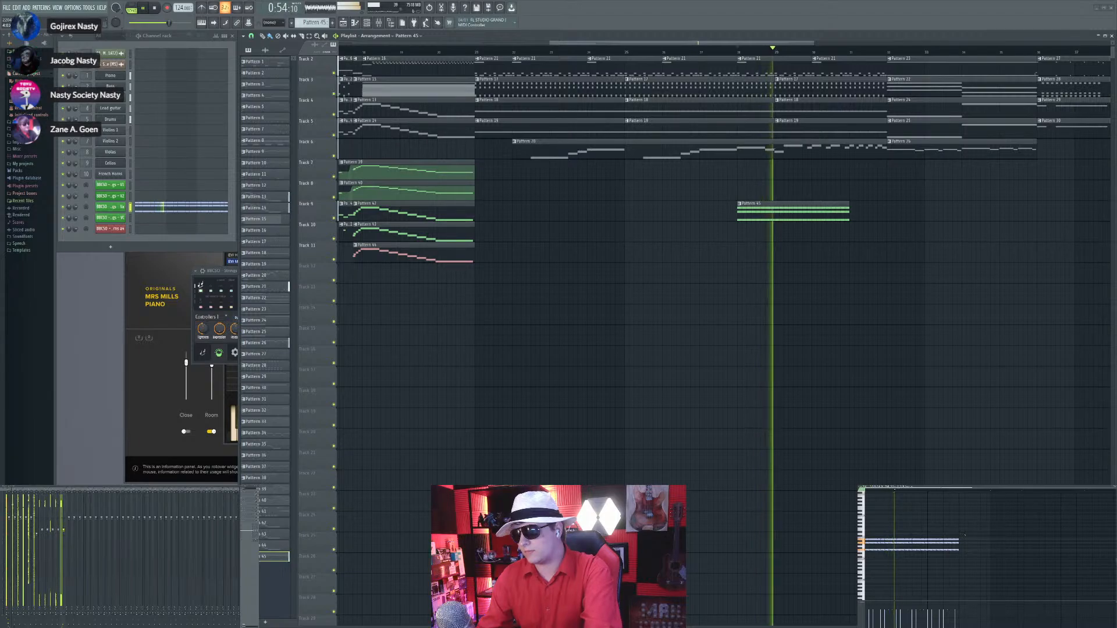
# Step: Extend Pattern 45's three sustained notes so the clip ends level with the section's clips on Tracks 2 to 5
pyautogui.moveTo(958, 553); pyautogui.dragTo(938, 556)
pyautogui.hotkey('ctrl', 'b')
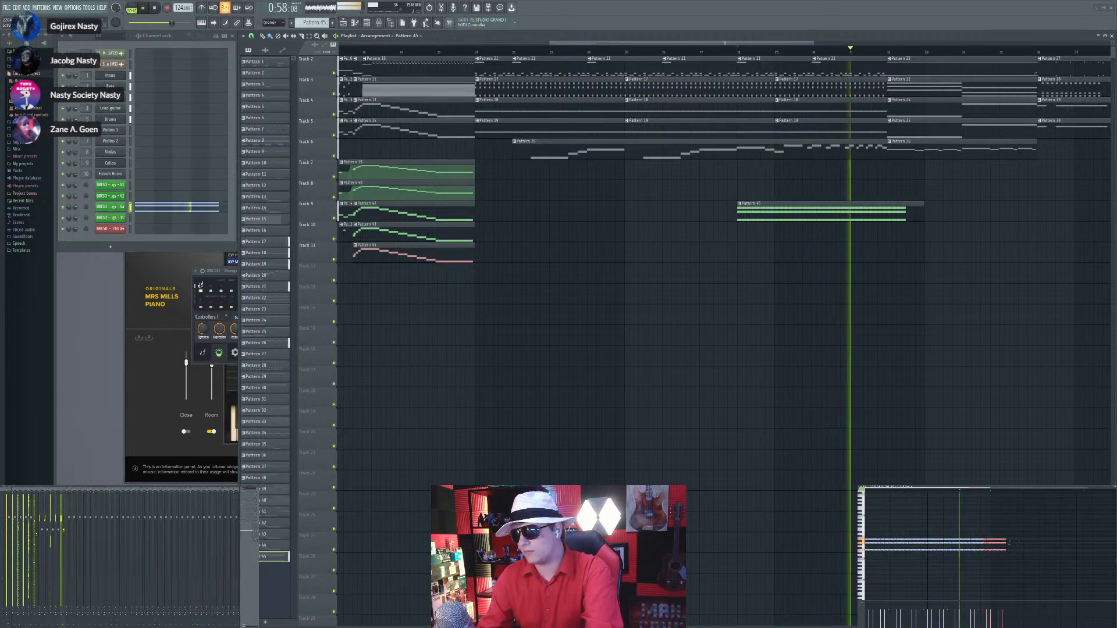
pyautogui.hotkey('ctrl', 'b')
pyautogui.press('Delete')
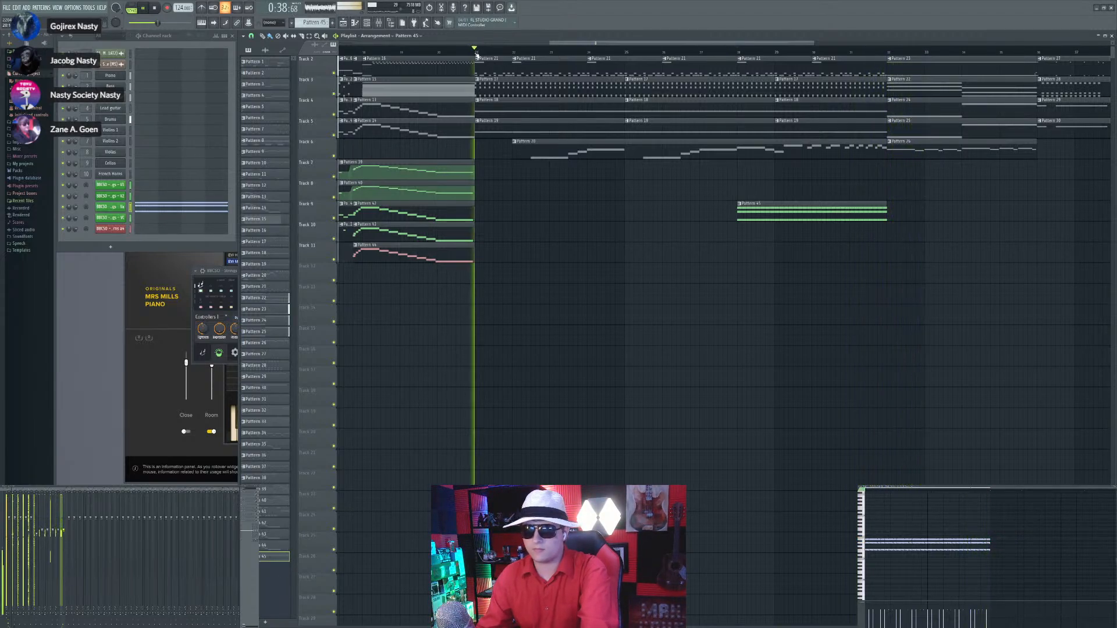
# Step: Place a new empty Pattern 46 on Track 7, aligned with the start of the melody clip on Track 6
pyautogui.scroll(1, 314, 24)
pyautogui.scroll(3, 511, 205)
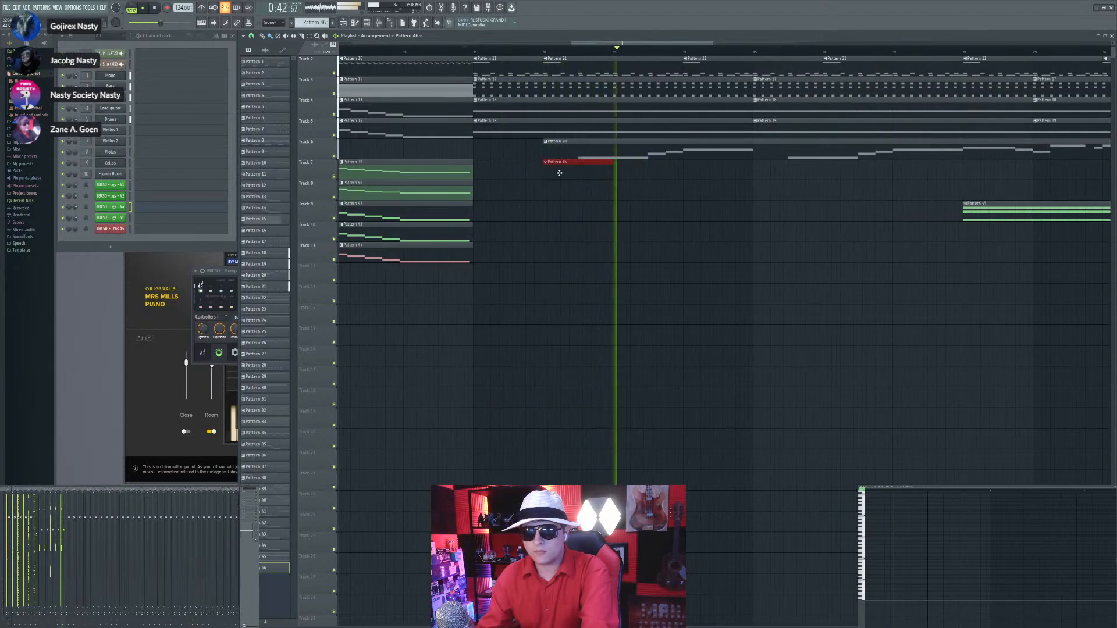
pyautogui.scroll(-3, 568, 197)
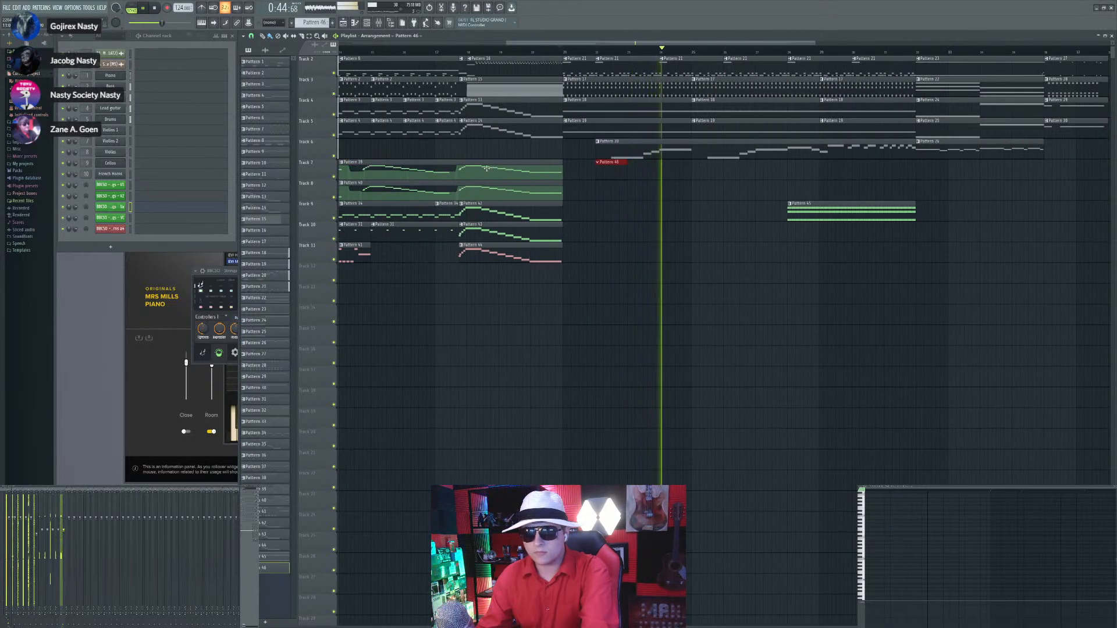
# Step: Check the notes of Patterns 39 and 32, and write a twice-repeated rising line in Pattern 46, reaching to the start of Pattern 45
pyautogui.scroll(-3, 526, 182)
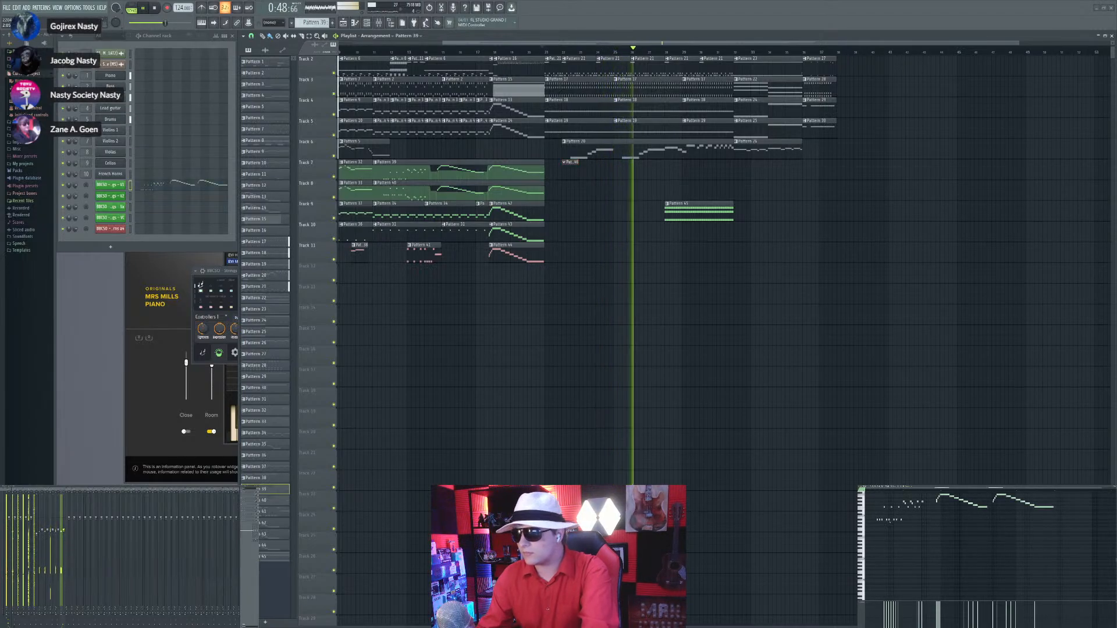
pyautogui.scroll(-3, 477, 197)
pyautogui.click(358, 164)
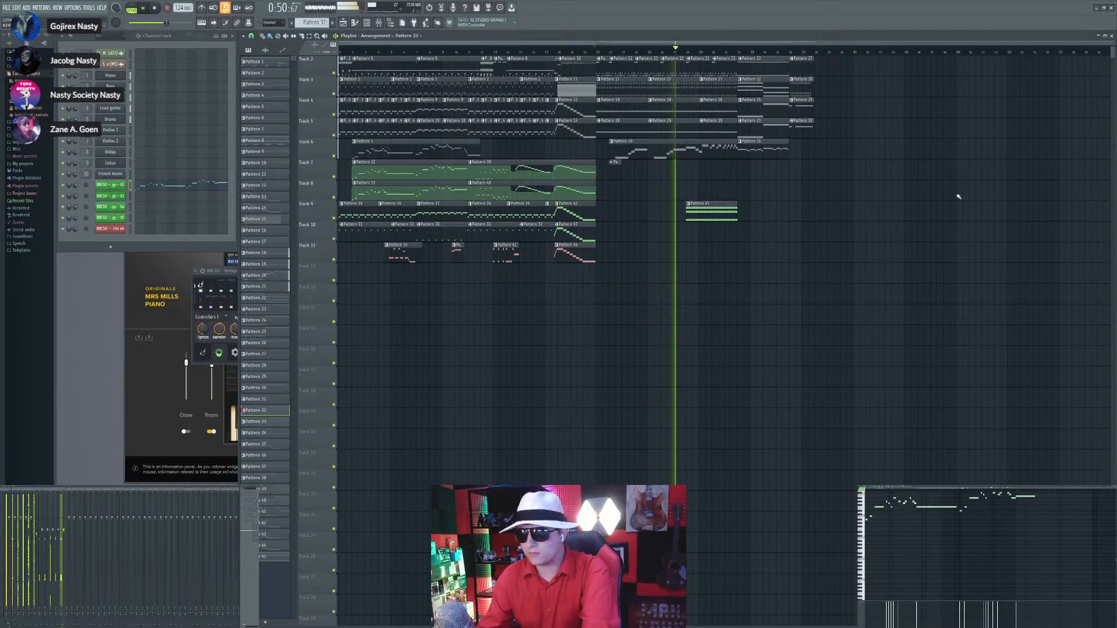
pyautogui.scroll(4, 637, 190)
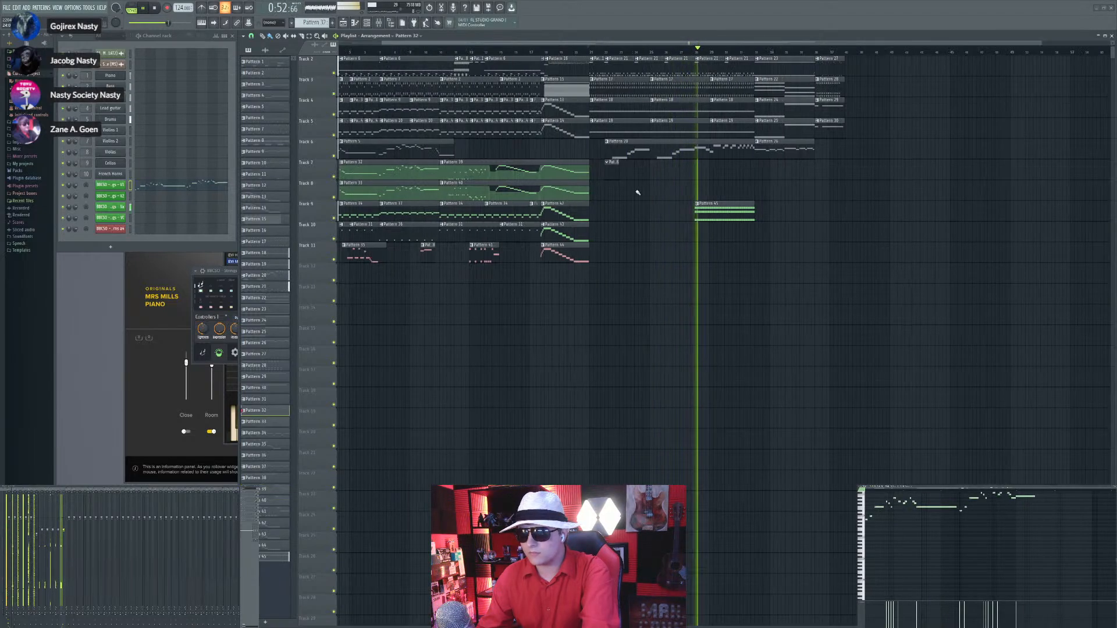
pyautogui.click(598, 164)
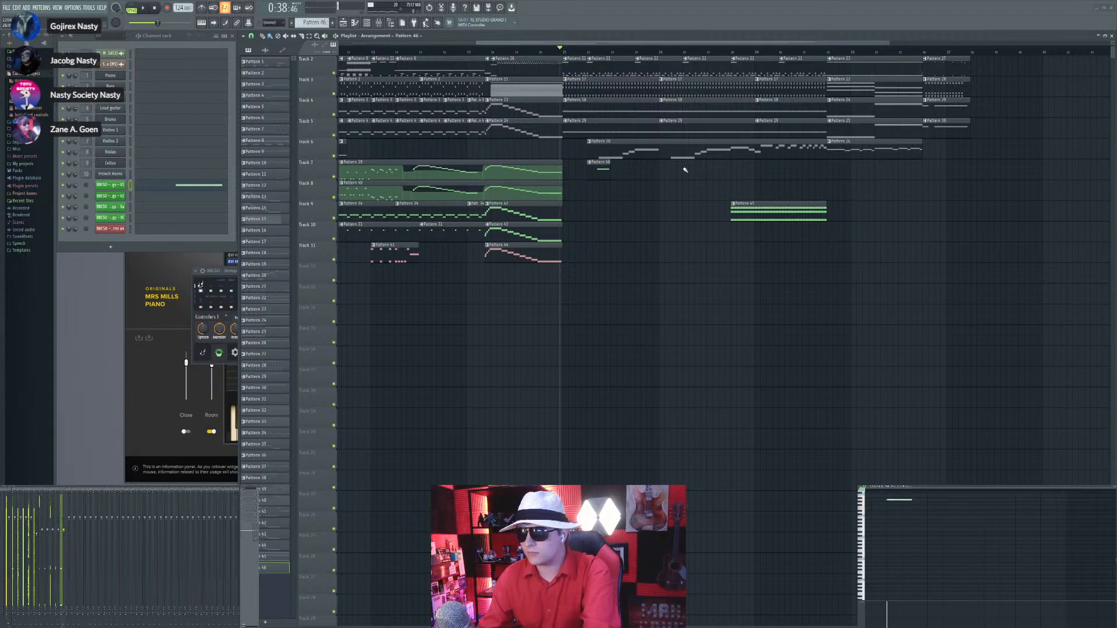
pyautogui.scroll(2, 592, 111)
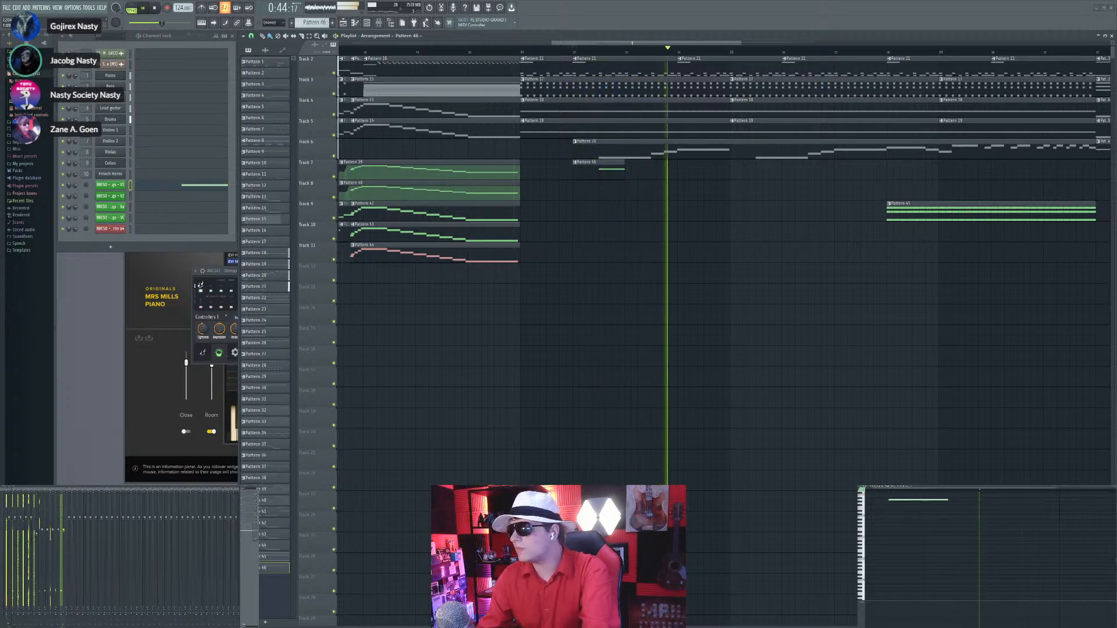
pyautogui.press('space')
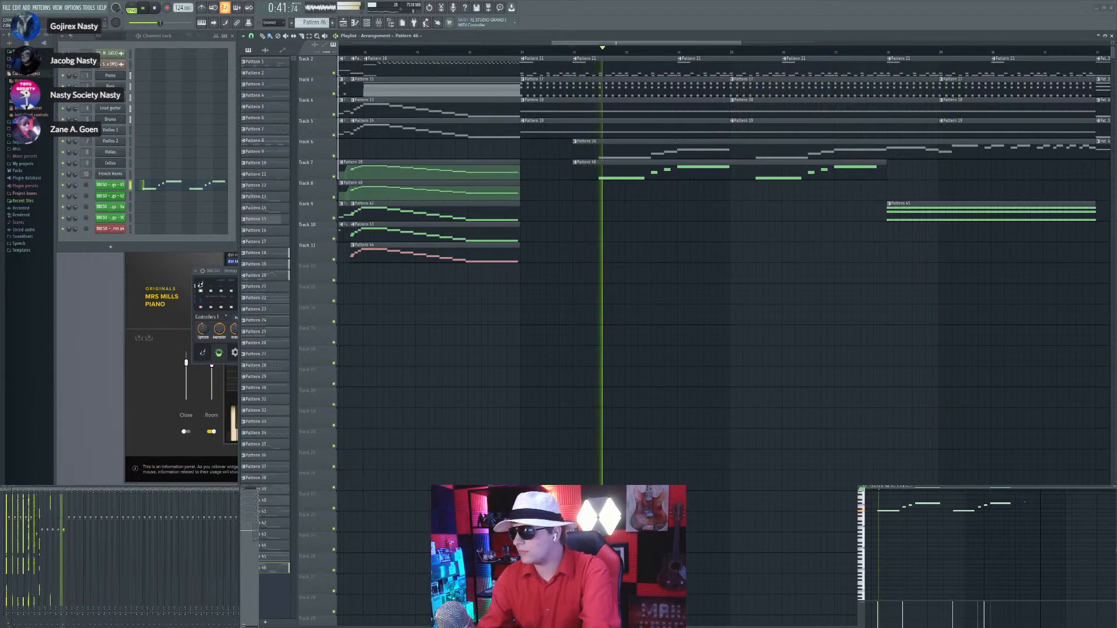
# Step: Place a new Pattern 47 on Track 8 below Pattern 46 and paste Pattern 46's notes into it an octave lower
pyautogui.press('F4')
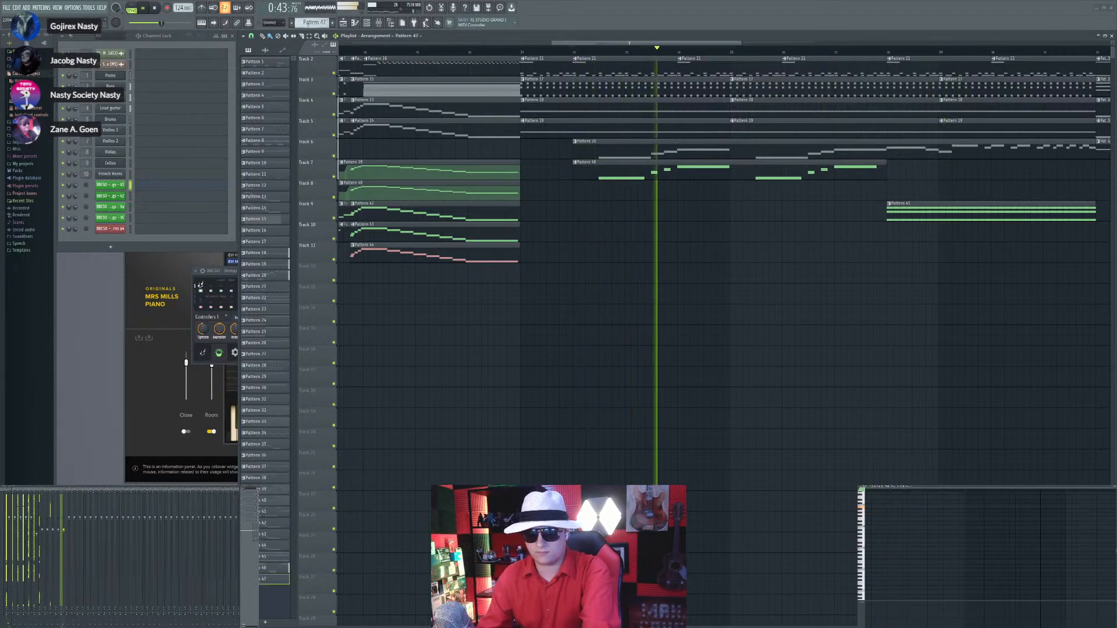
pyautogui.click(576, 184)
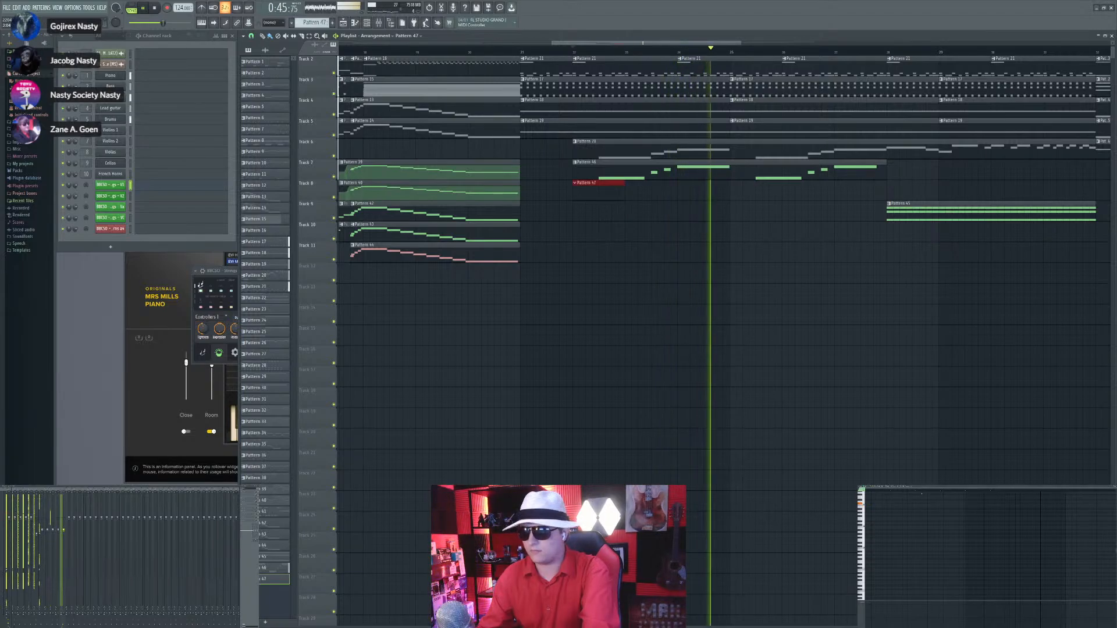
pyautogui.press('Down')
pyautogui.hotkey('ctrl', 'v')
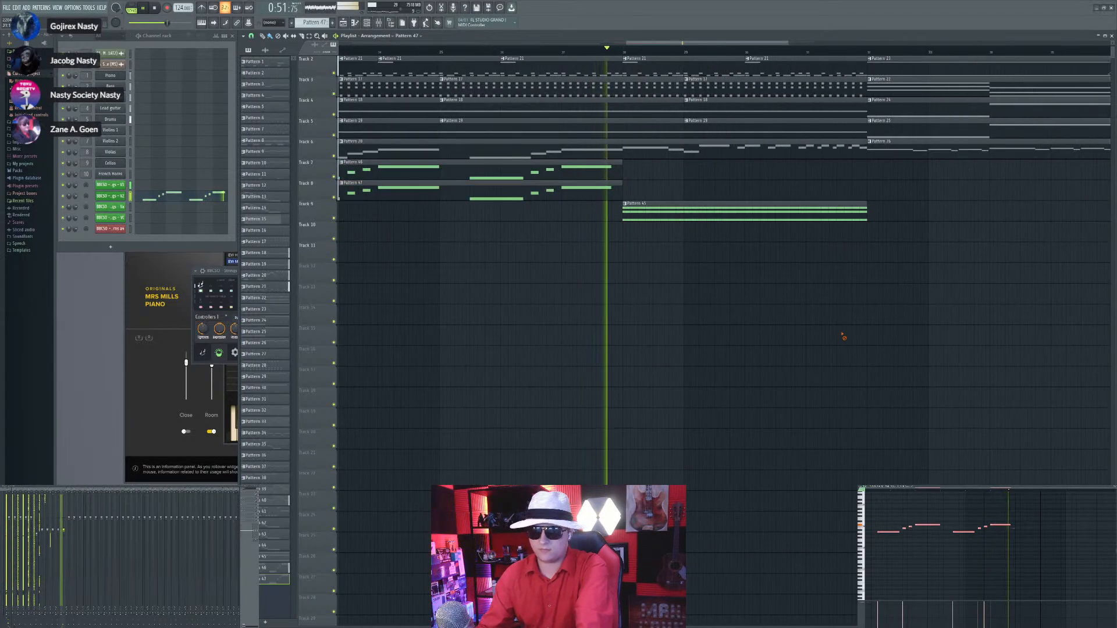
# Step: Place a new Pattern 48 on Track 8 directly after Pattern 47 and paste the rising line at its start
pyautogui.click(332, 23)
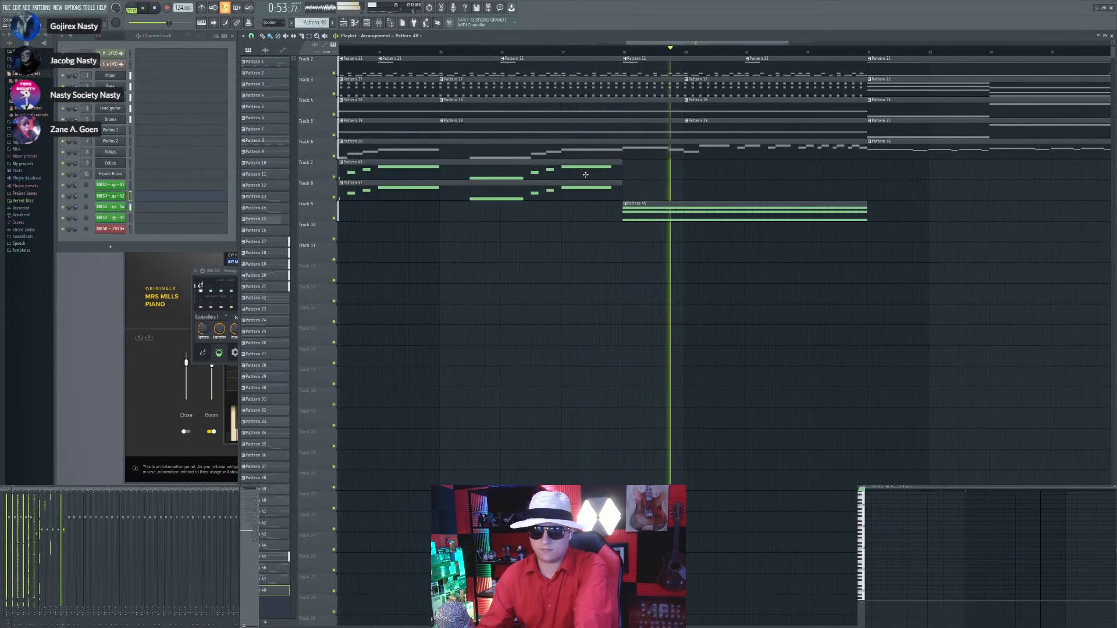
pyautogui.click(627, 192)
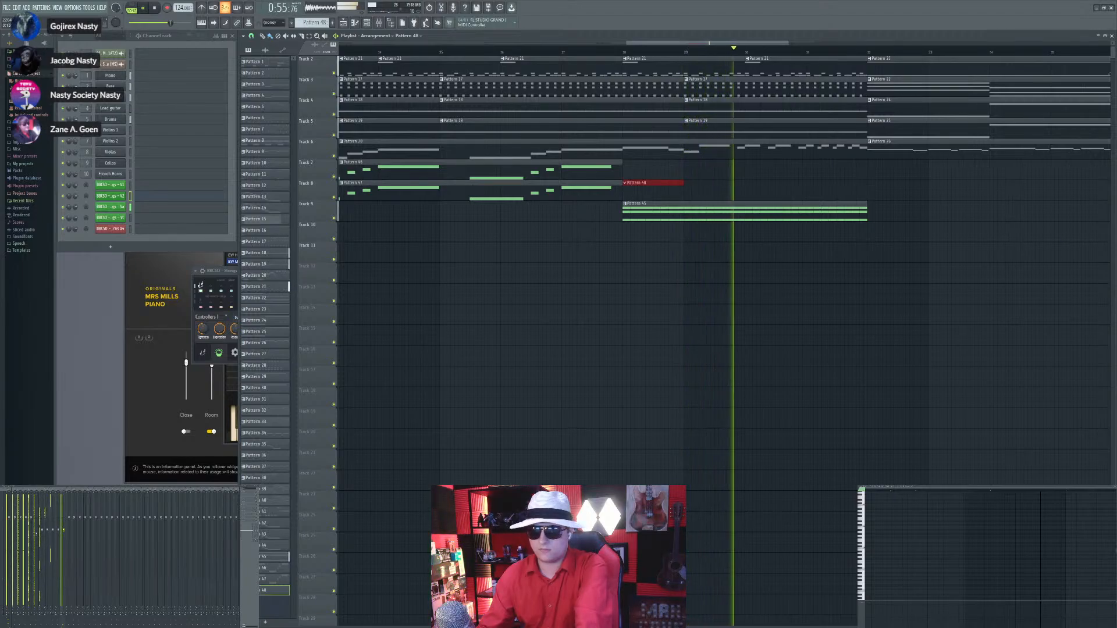
pyautogui.hotkey('ctrl', 'v')
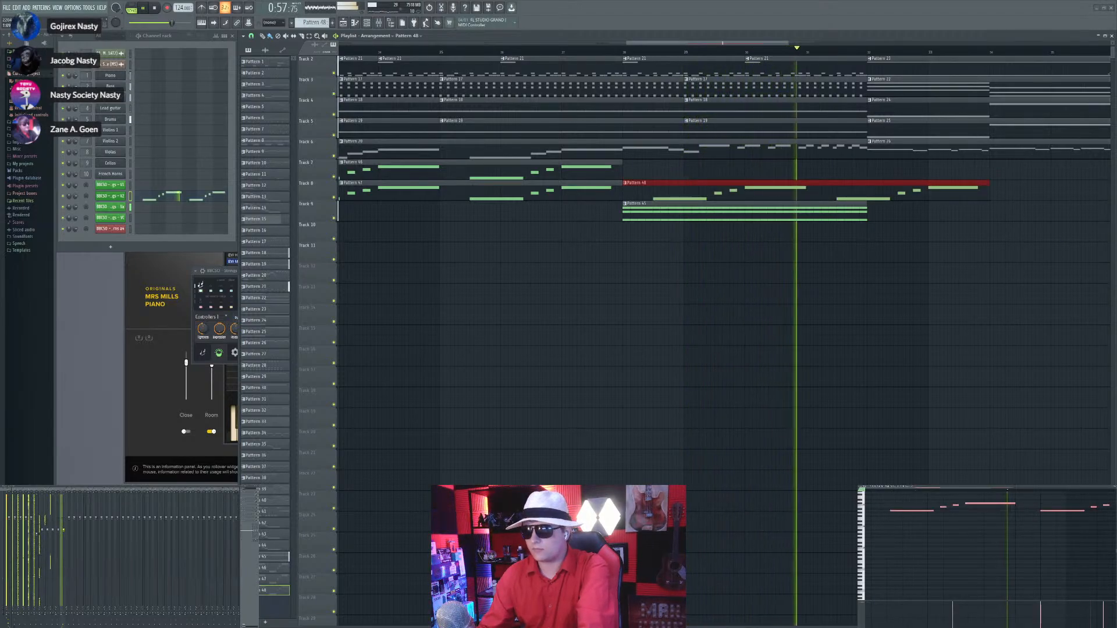
pyautogui.press('space')
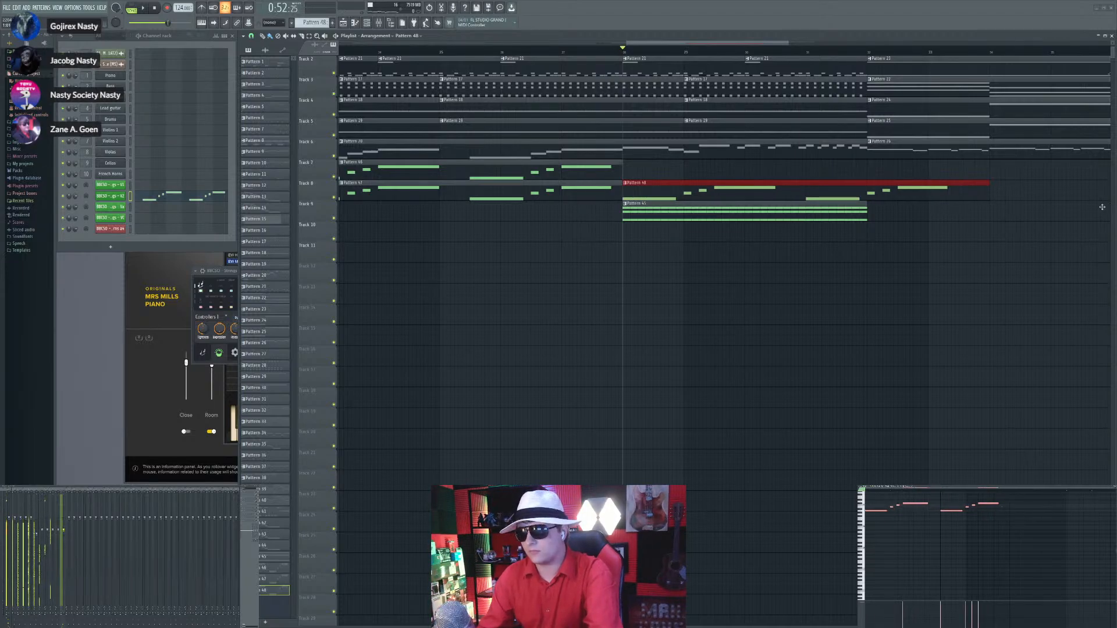
# Step: Rework Pattern 48's notes into a line with shorter repeated notes following Track 6, ending level with Pattern 45, while replaying the section
pyautogui.press('space')
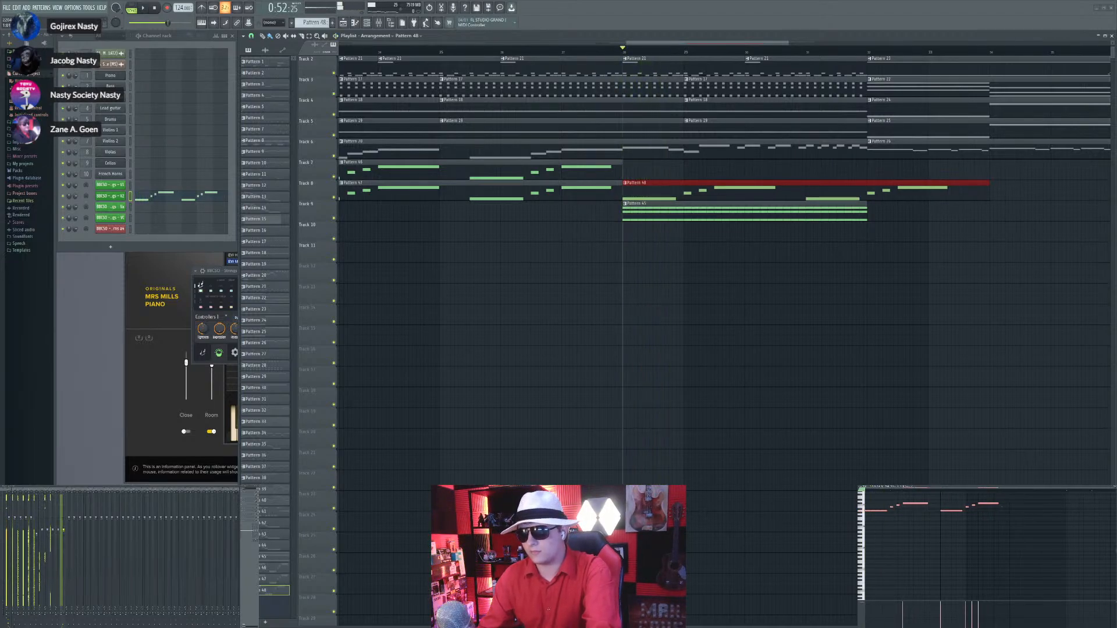
pyautogui.press('space')
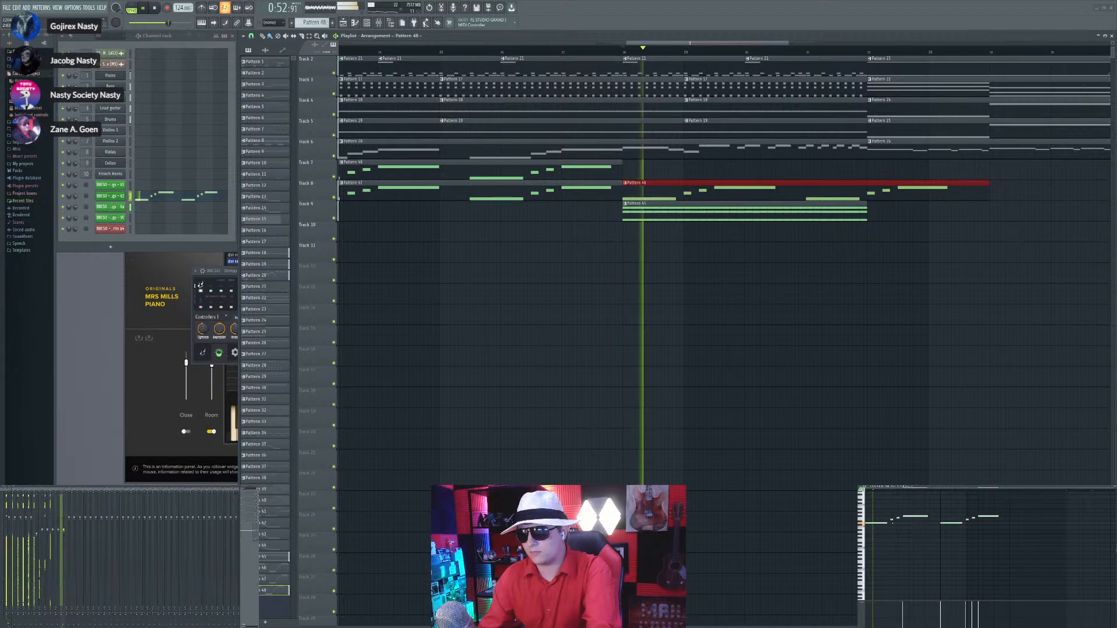
pyautogui.press('space')
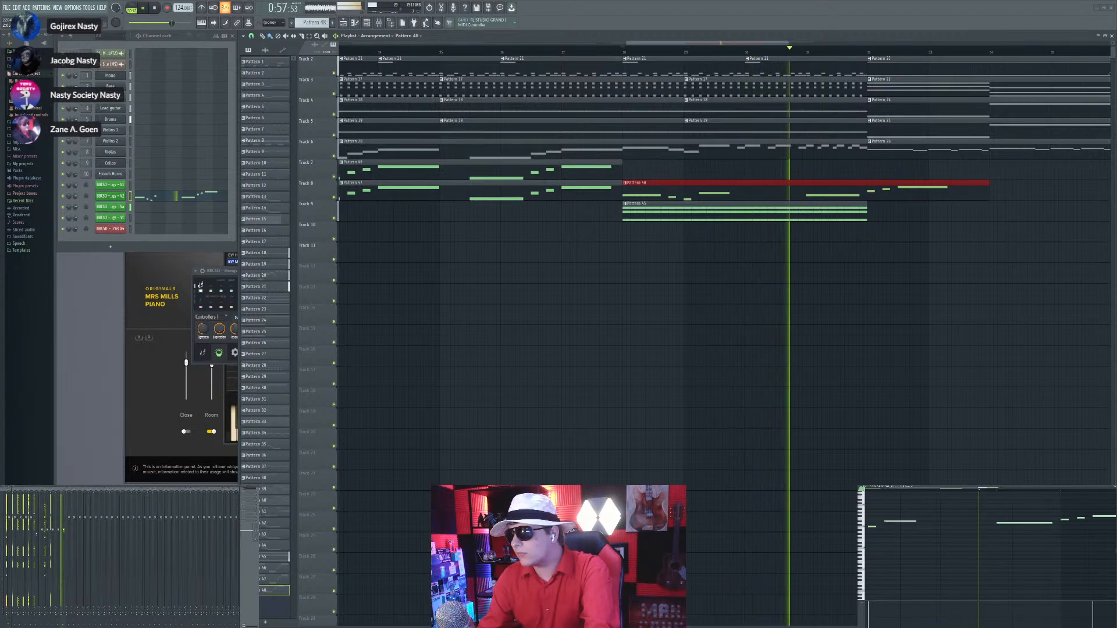
pyautogui.press('space')
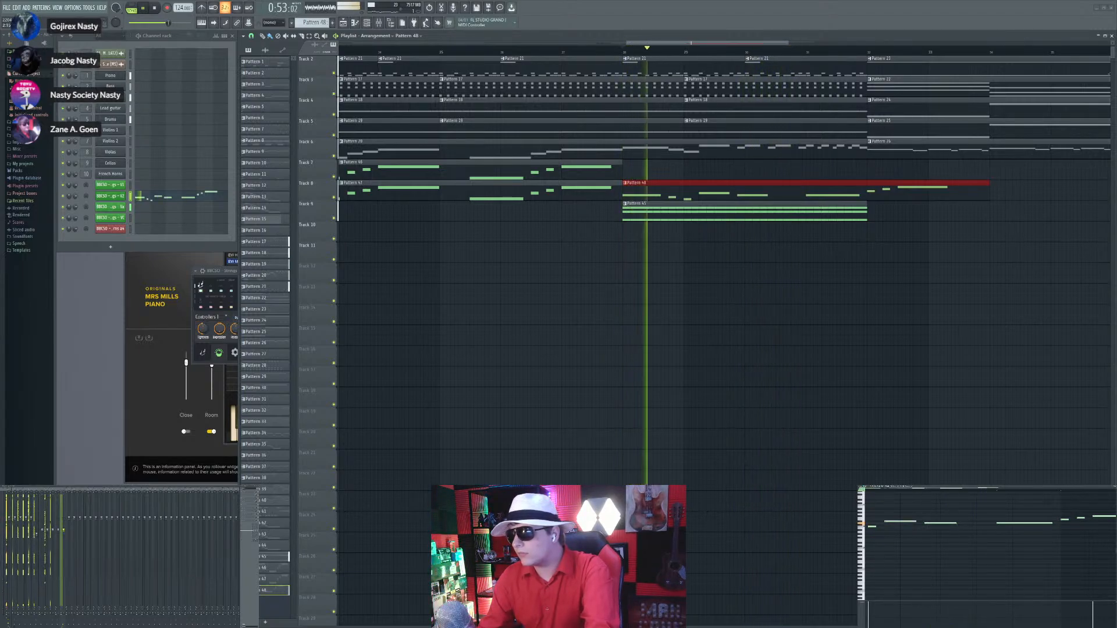
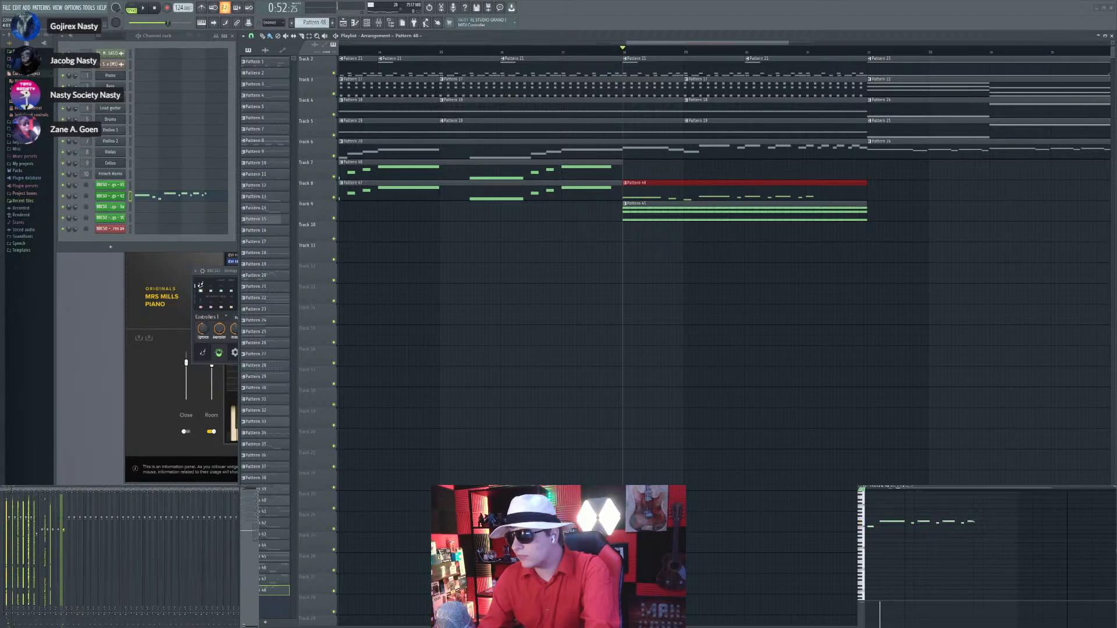
pyautogui.click(968, 490)
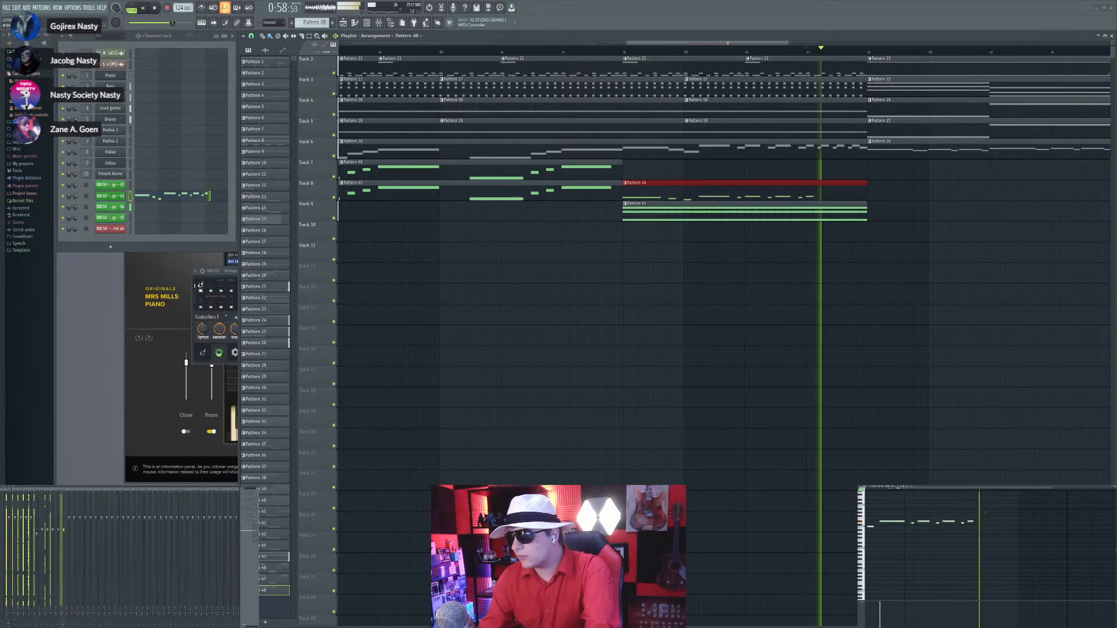
pyautogui.scroll(2, 977, 523)
pyautogui.press('space')
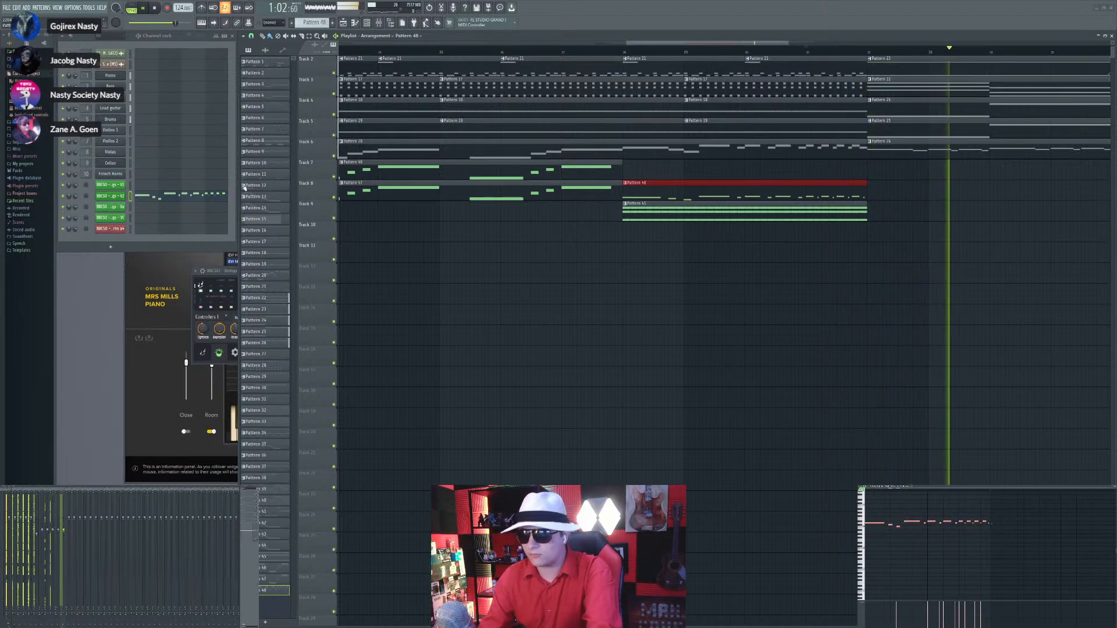
# Step: Place a new Pattern 49 on Track 7 above Pattern 48 and paste Pattern 48's notes into it
pyautogui.scroll(1, 315, 21)
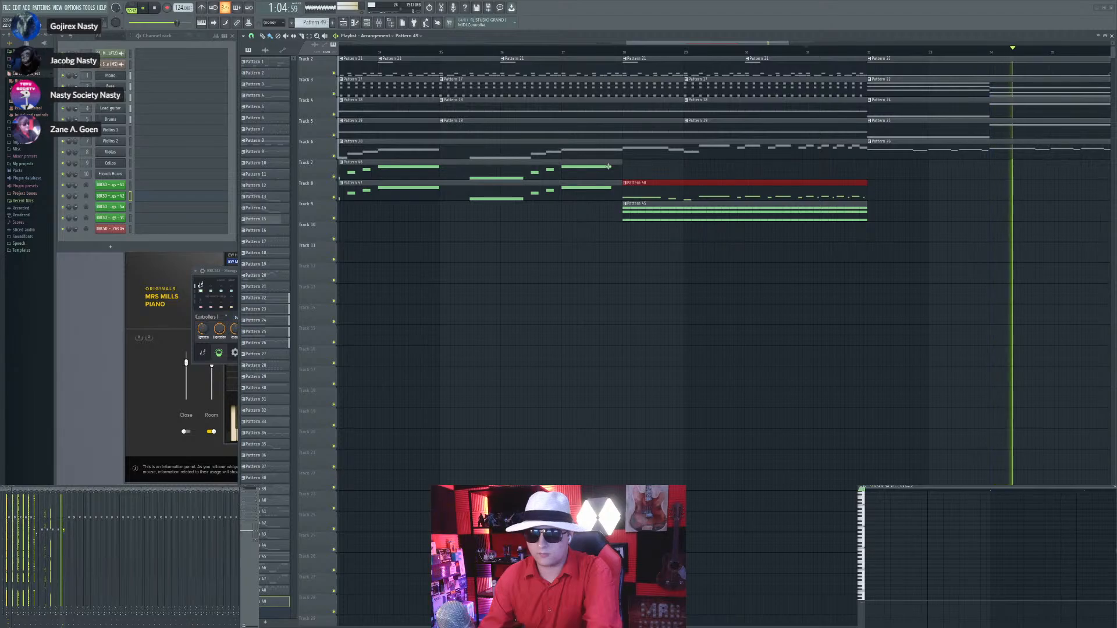
pyautogui.click(629, 175)
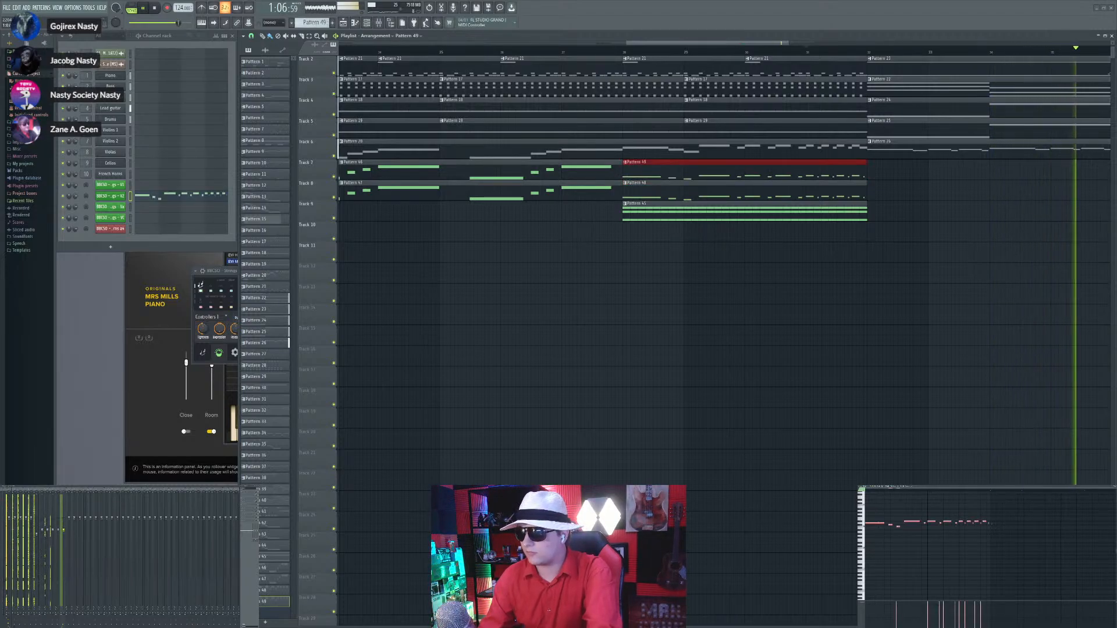
pyautogui.scroll(-5, 558, 272)
pyautogui.scroll(4, 654, 257)
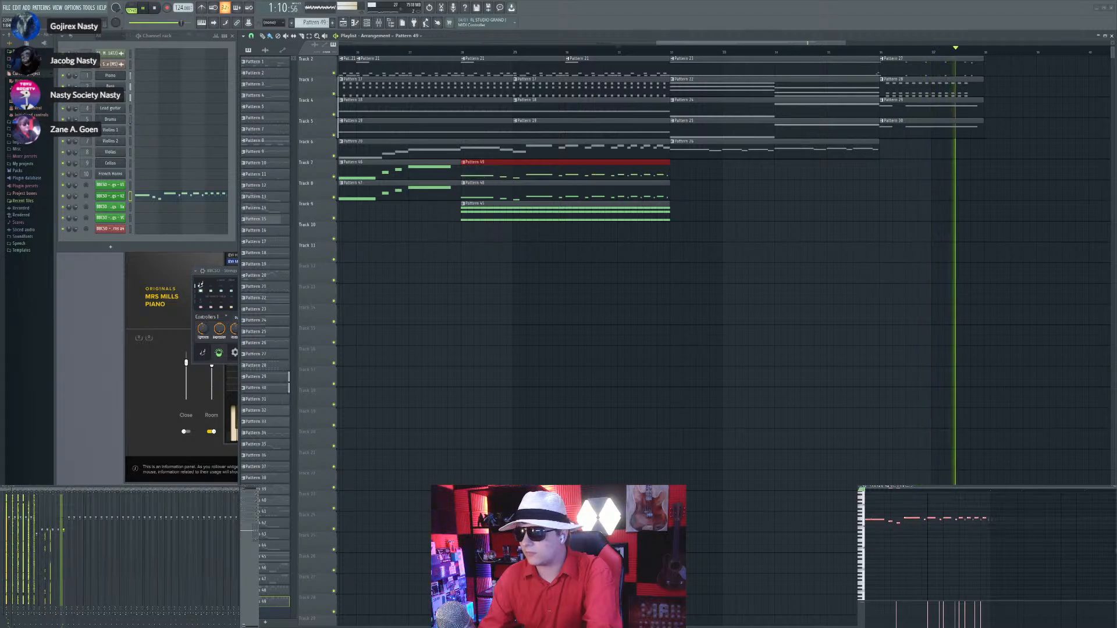
# Step: Try Pattern 49's notes an octave higher, replay from the start of its clip, and delete them all
pyautogui.hotkey('ctrl', 'Up')
pyautogui.click(618, 53)
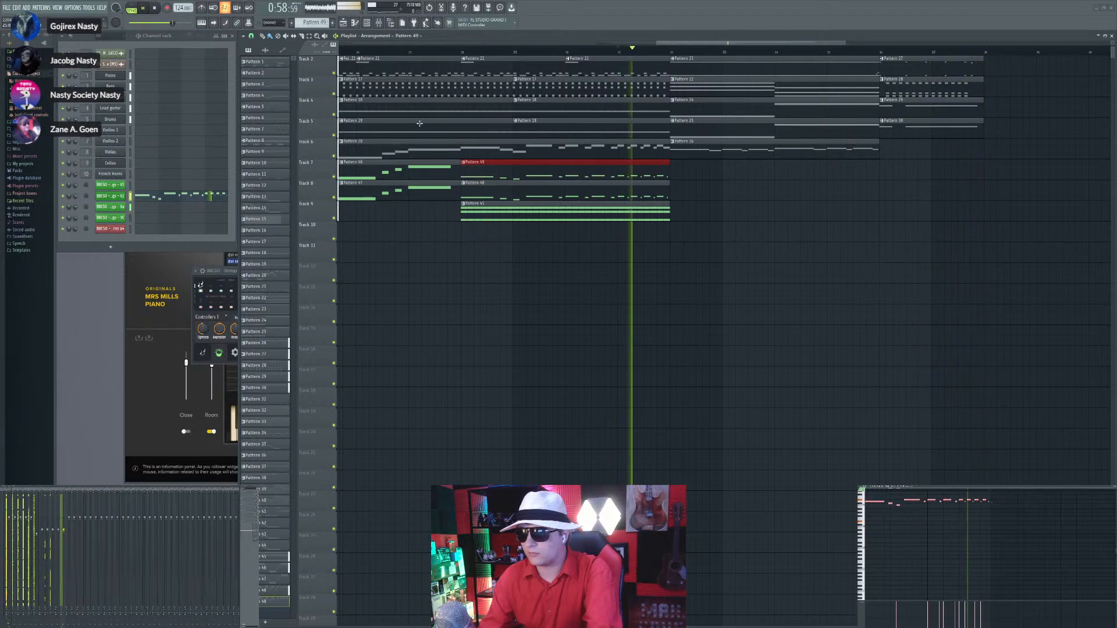
pyautogui.click(469, 51)
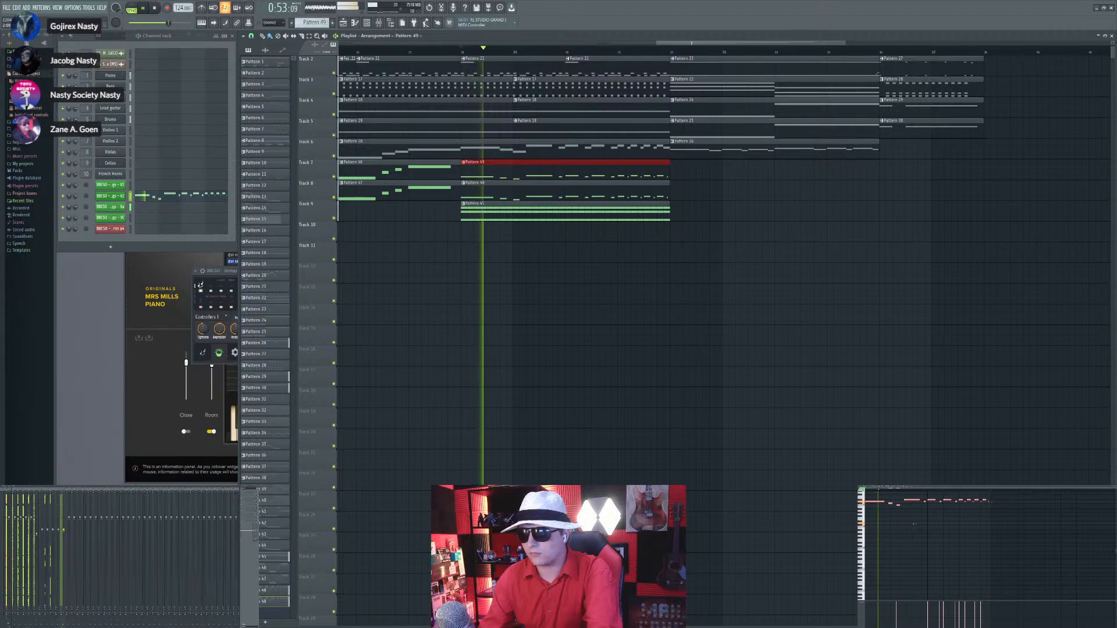
pyautogui.press('Delete')
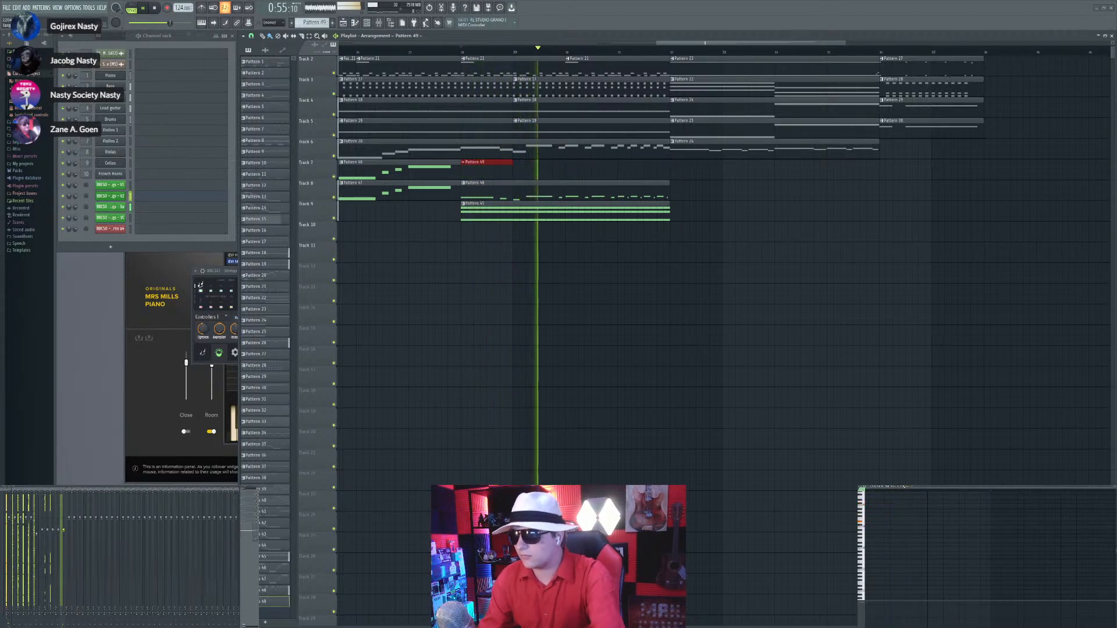
# Step: Restore Pattern 49's deleted notes, deselect its clip and replay the arrangement from the earlier section
pyautogui.hotkey('ctrl', 'z')
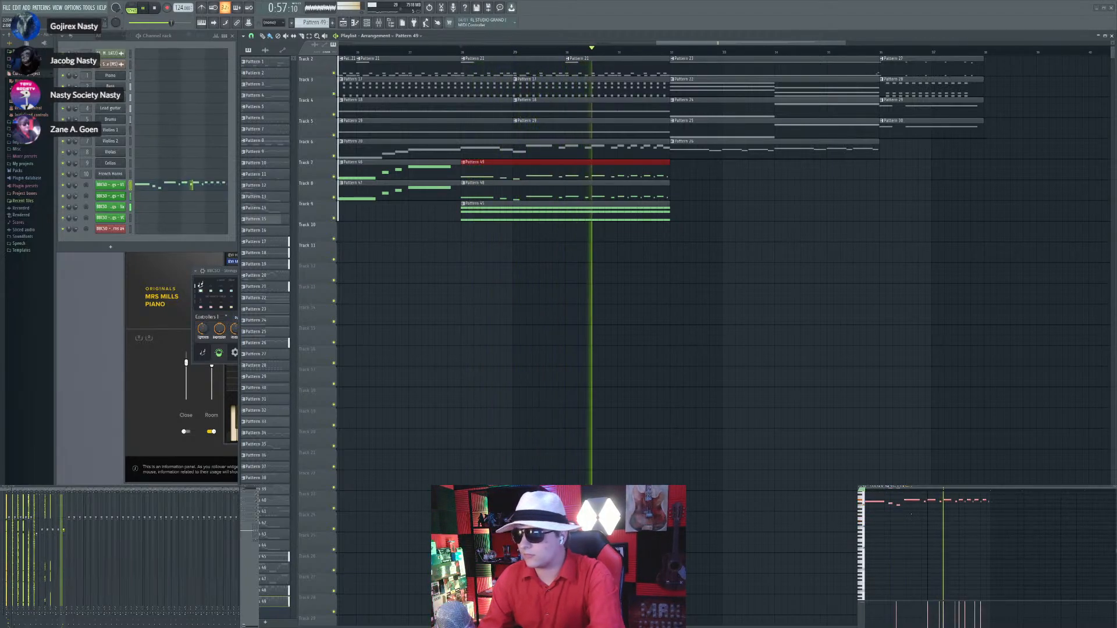
pyautogui.keyDown('ctrl'); pyautogui.click(573, 358); pyautogui.keyUp('ctrl')
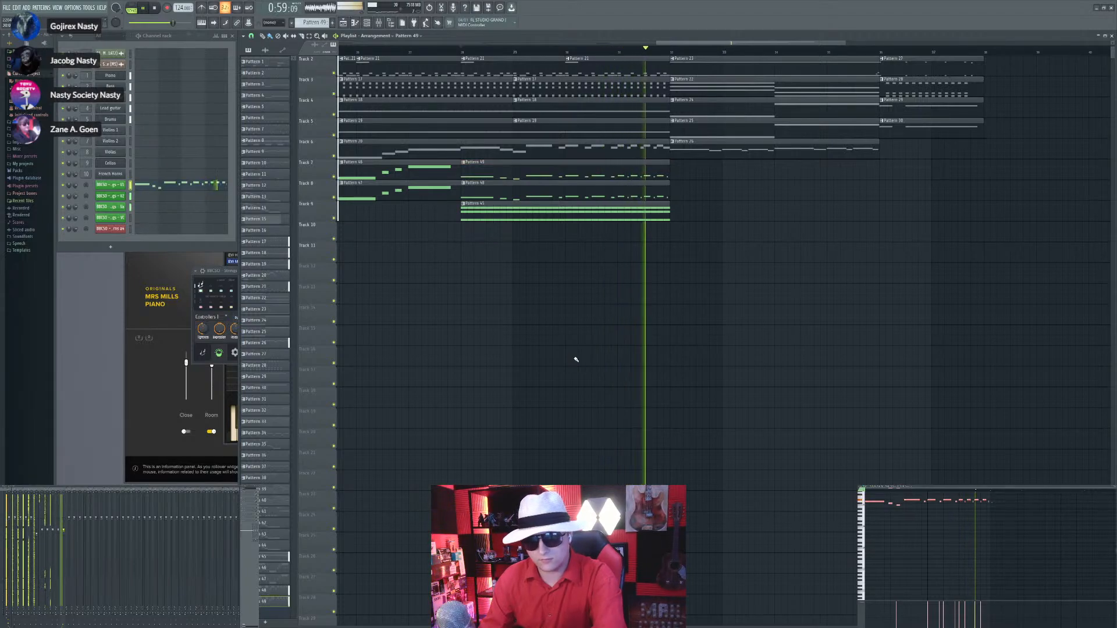
pyautogui.scroll(-2, 644, 343)
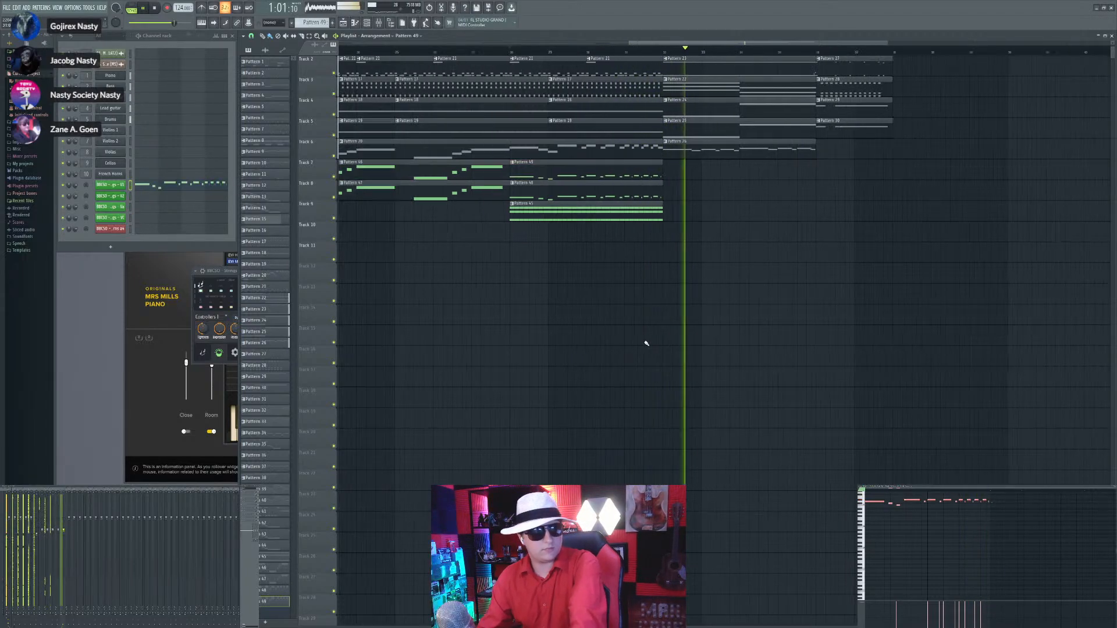
pyautogui.click(395, 52)
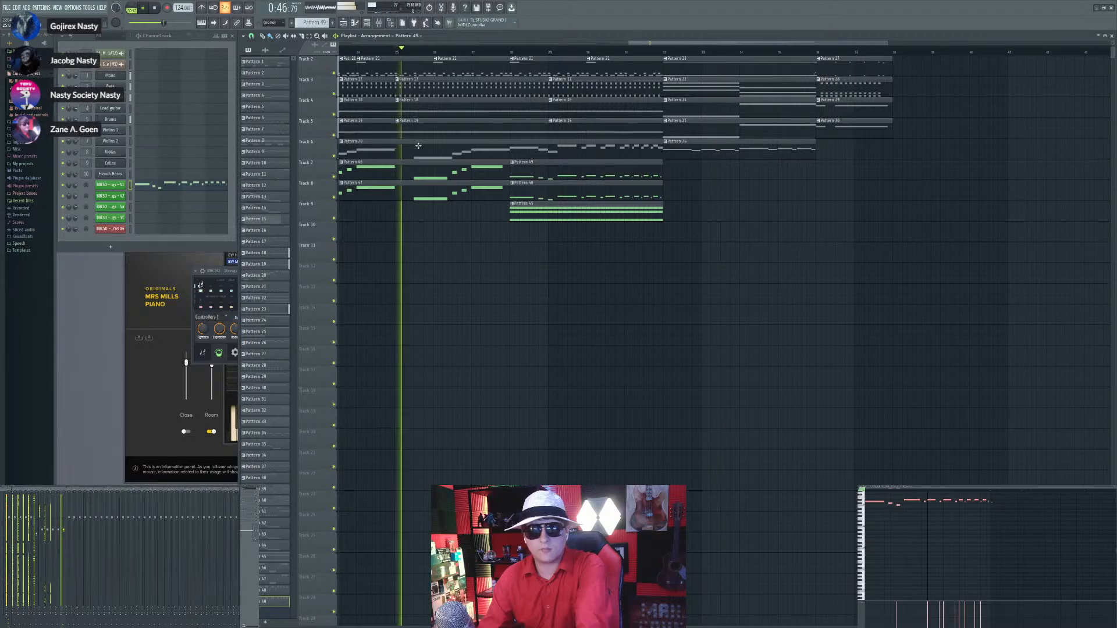
# Step: Place a new Pattern 50 on Track 11 at Pattern 49's start and give it two long sustained notes
pyautogui.press('F4')
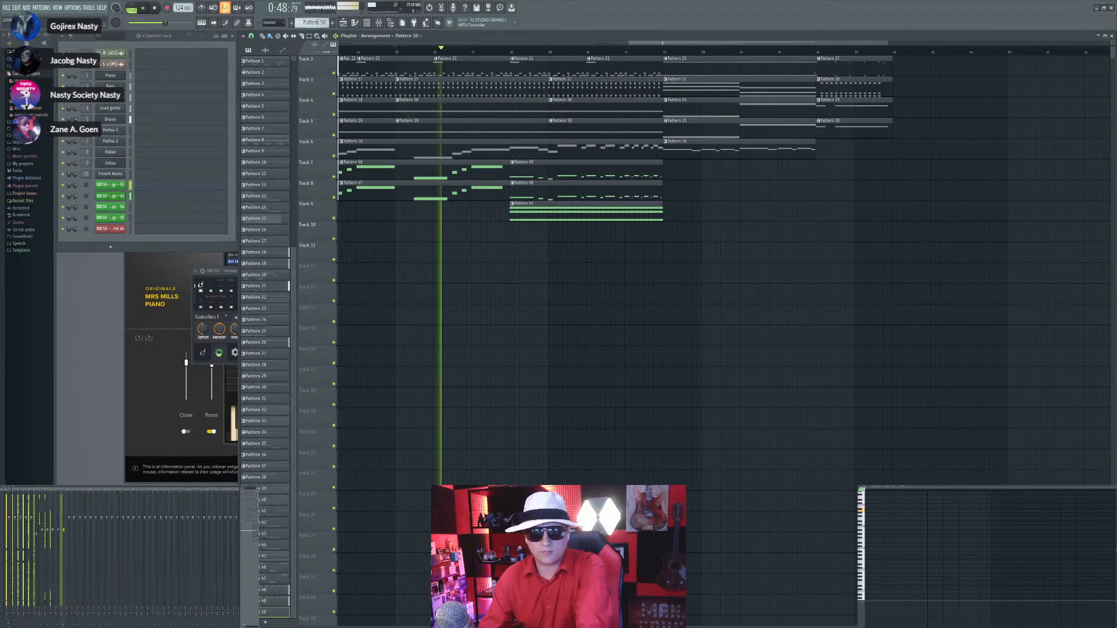
pyautogui.scroll(2, 631, 261)
pyautogui.click(439, 245)
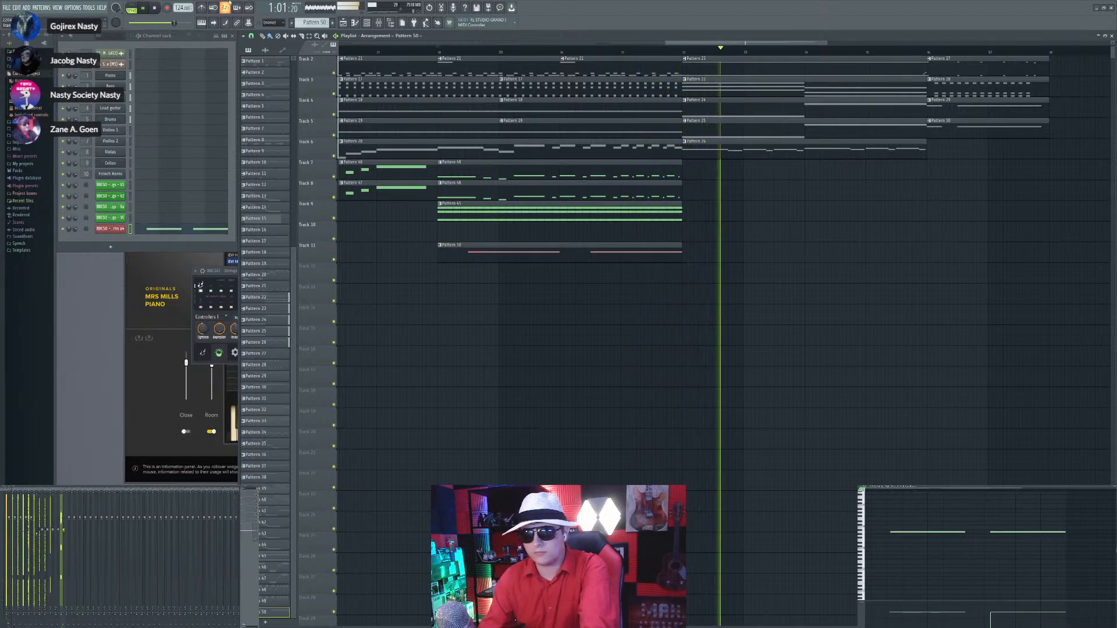
# Step: Place a new Pattern 51 on Track 11 directly after Pattern 50 and fill it with two successive sustained chords, replaying the section
pyautogui.click(332, 22)
pyautogui.scroll(3, 674, 283)
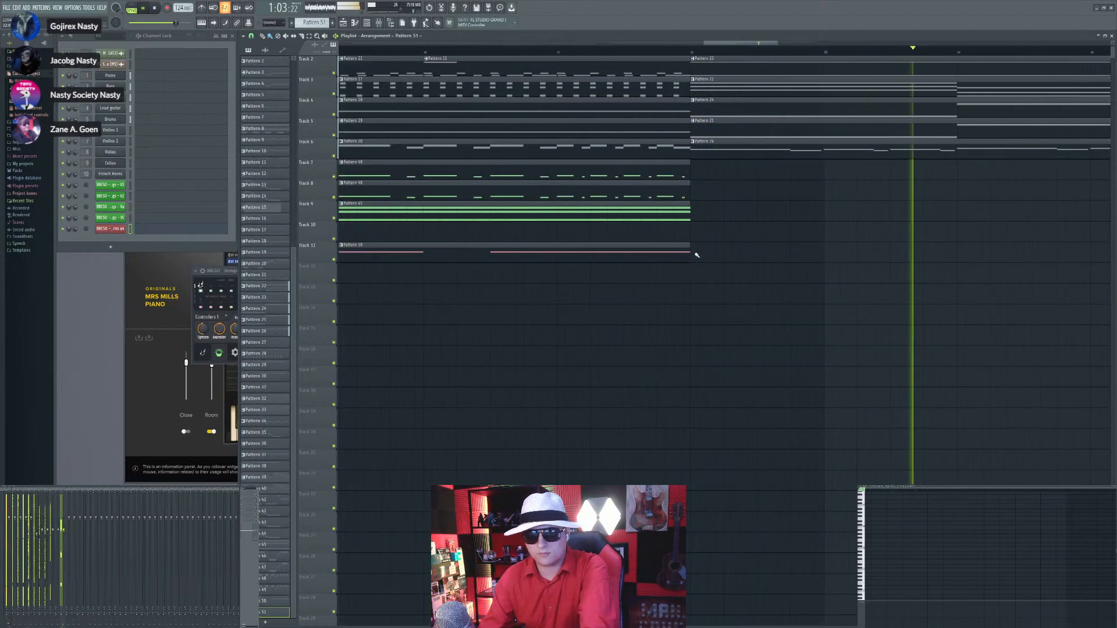
pyautogui.click(692, 52)
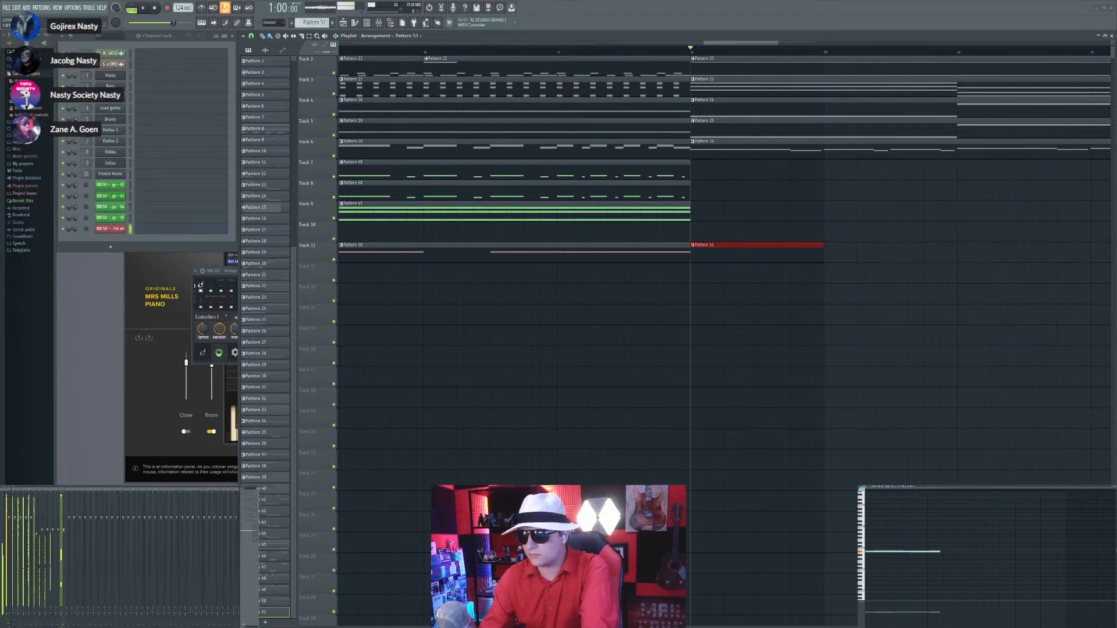
pyautogui.press('space')
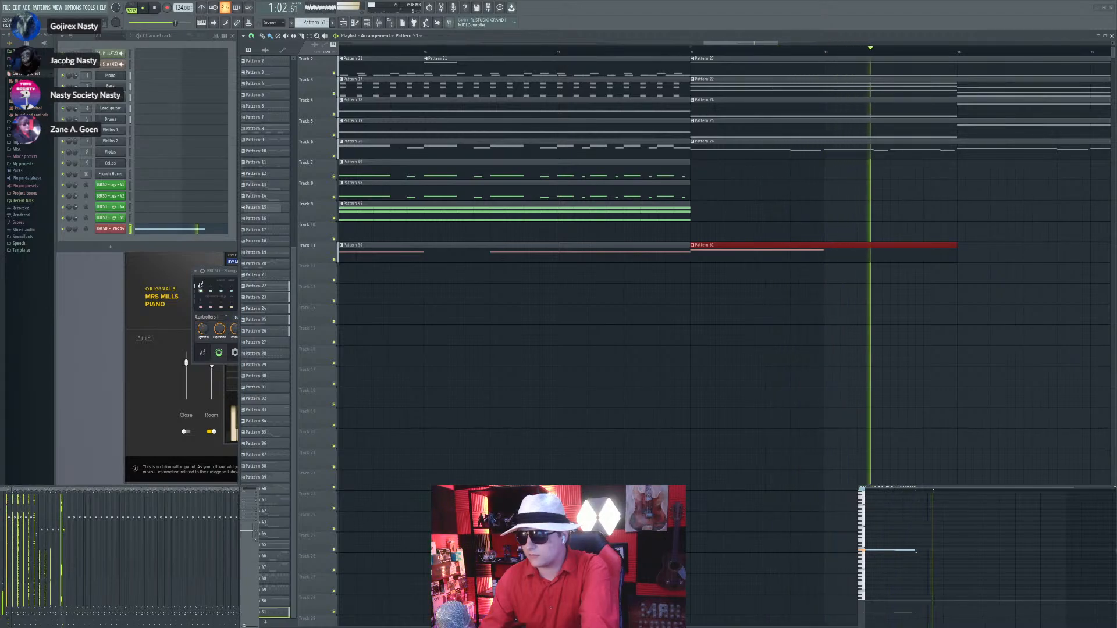
pyautogui.press('space')
pyautogui.press('space')
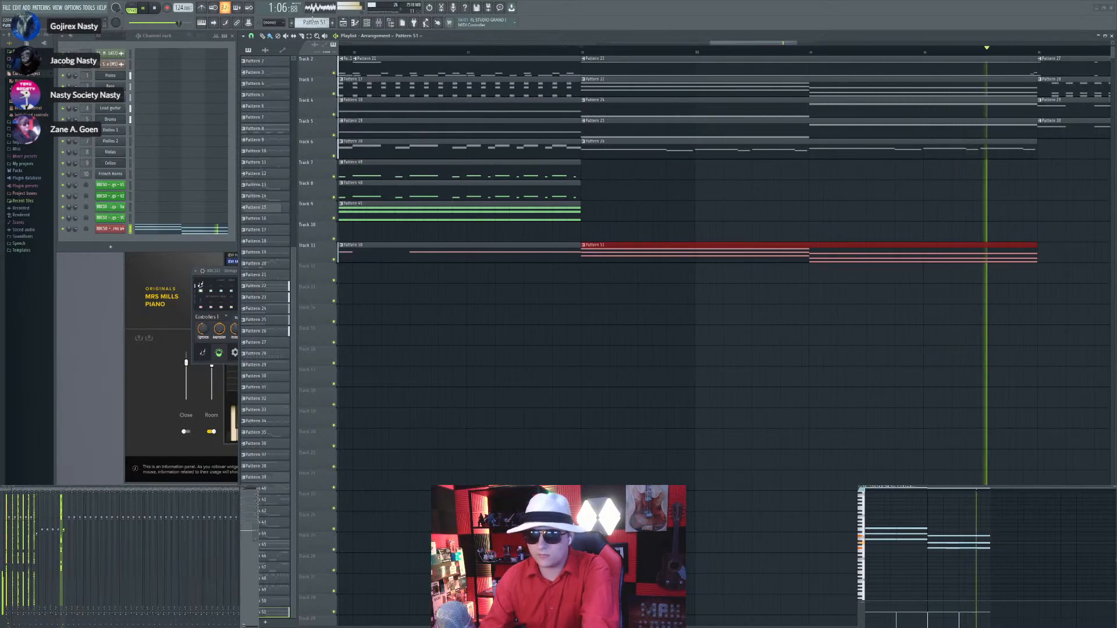
# Step: Place a new Pattern 52 on Track 9 above Pattern 51, paste the two sustained chords into it and replay the section
pyautogui.press('F4')
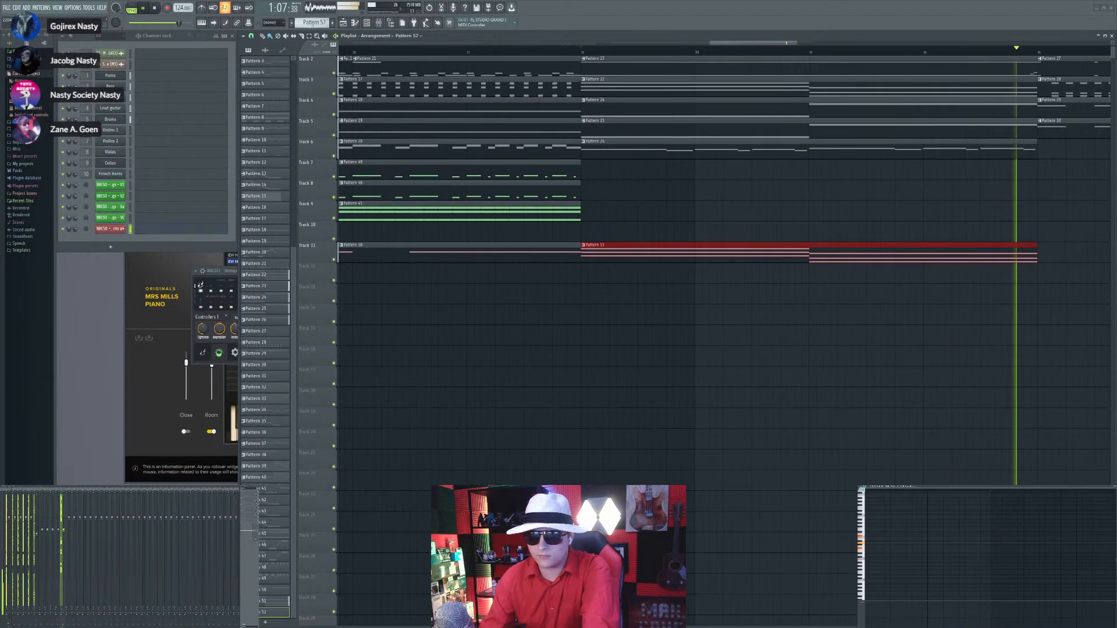
pyautogui.click(584, 213)
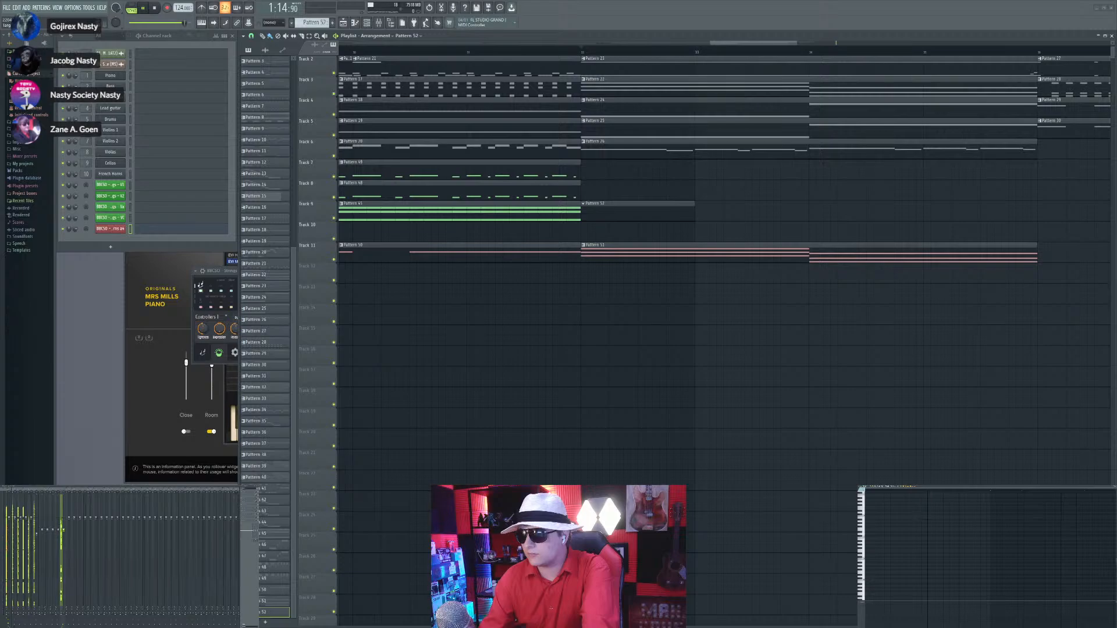
pyautogui.hotkey('ctrl', 'v')
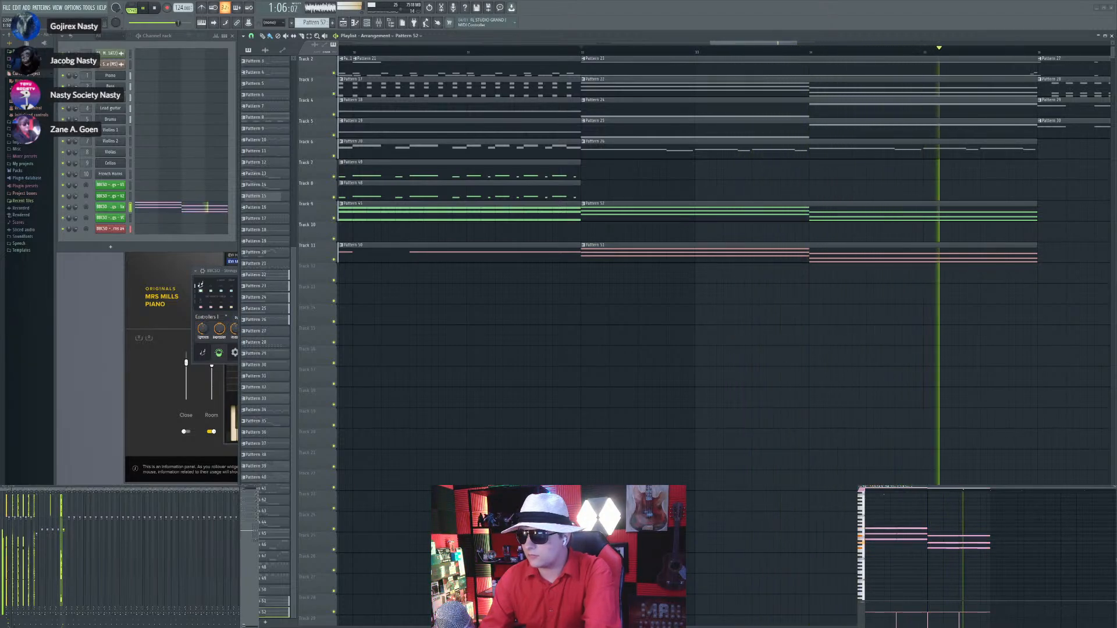
pyautogui.click(584, 46)
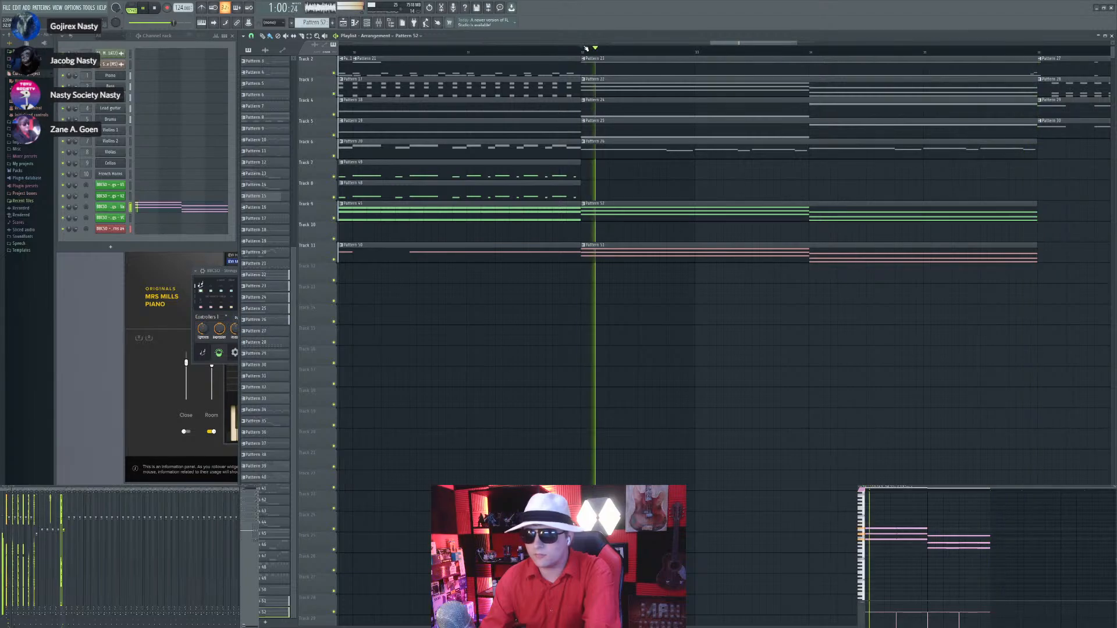
# Step: Place a new Pattern 53 on Track 10 below Pattern 52 with one low sustained note under each chord, checking it by replaying
pyautogui.press('F4')
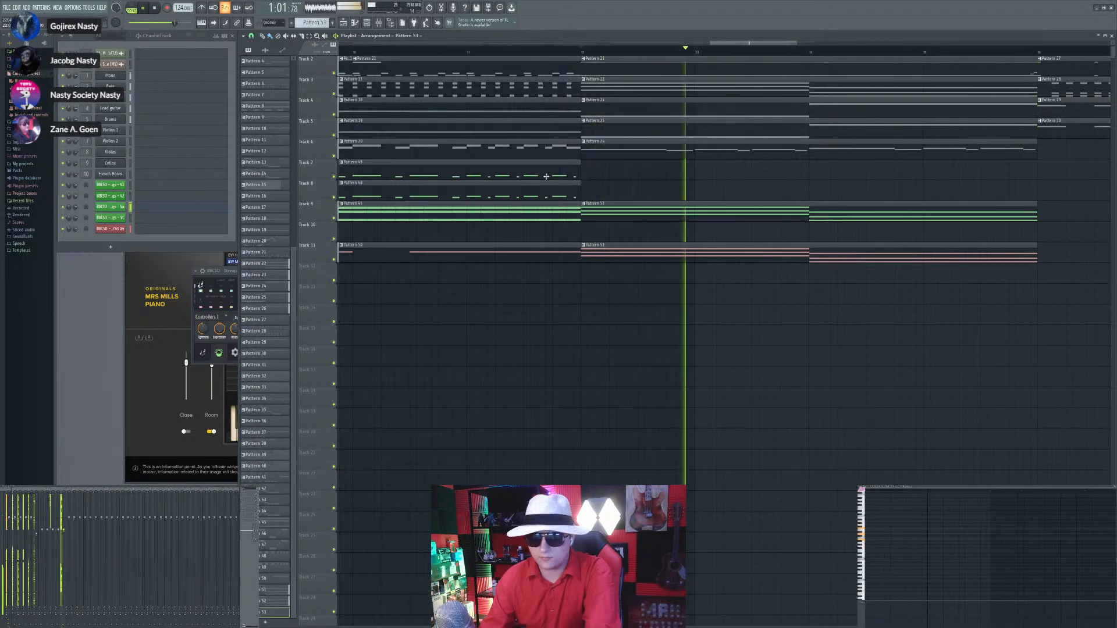
pyautogui.click(581, 227)
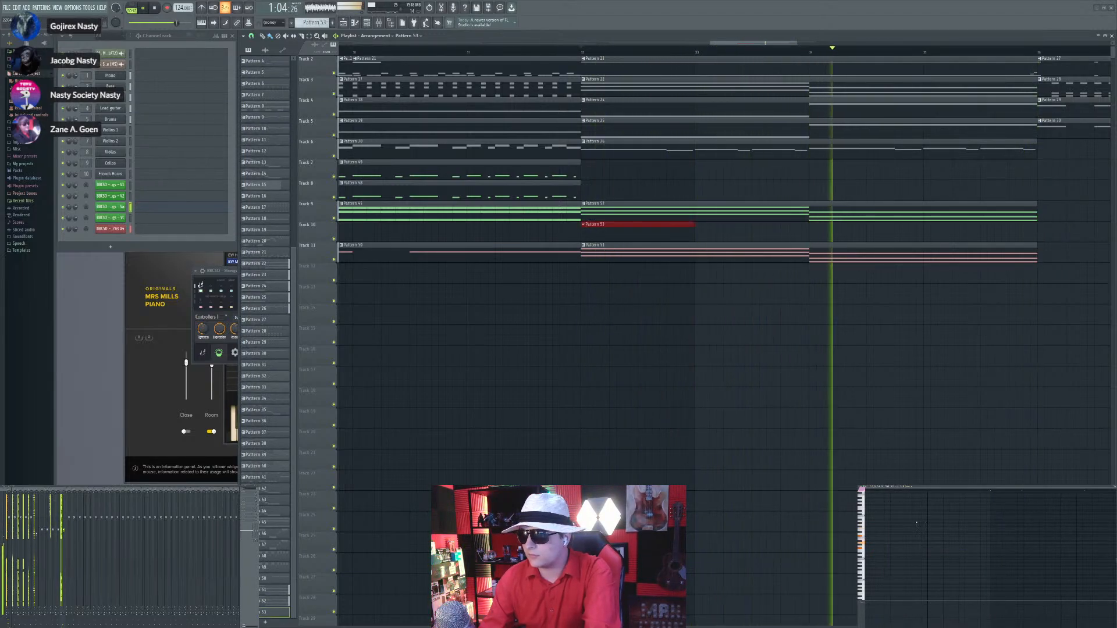
pyautogui.press('Down')
pyautogui.hotkey('ctrl', 'v')
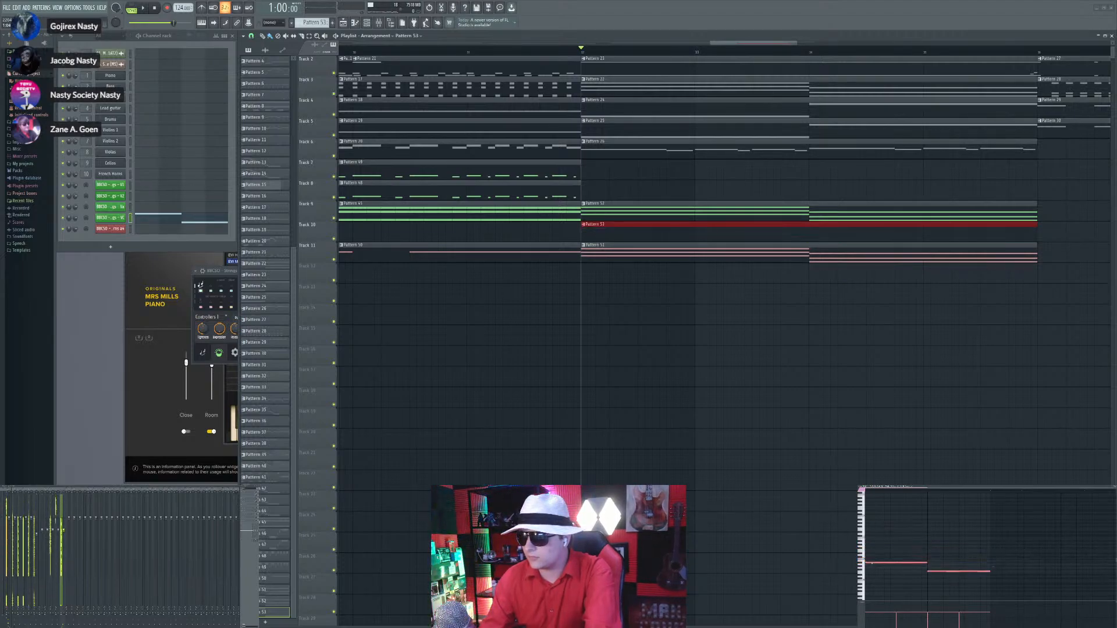
pyautogui.press('space')
pyautogui.press('space')
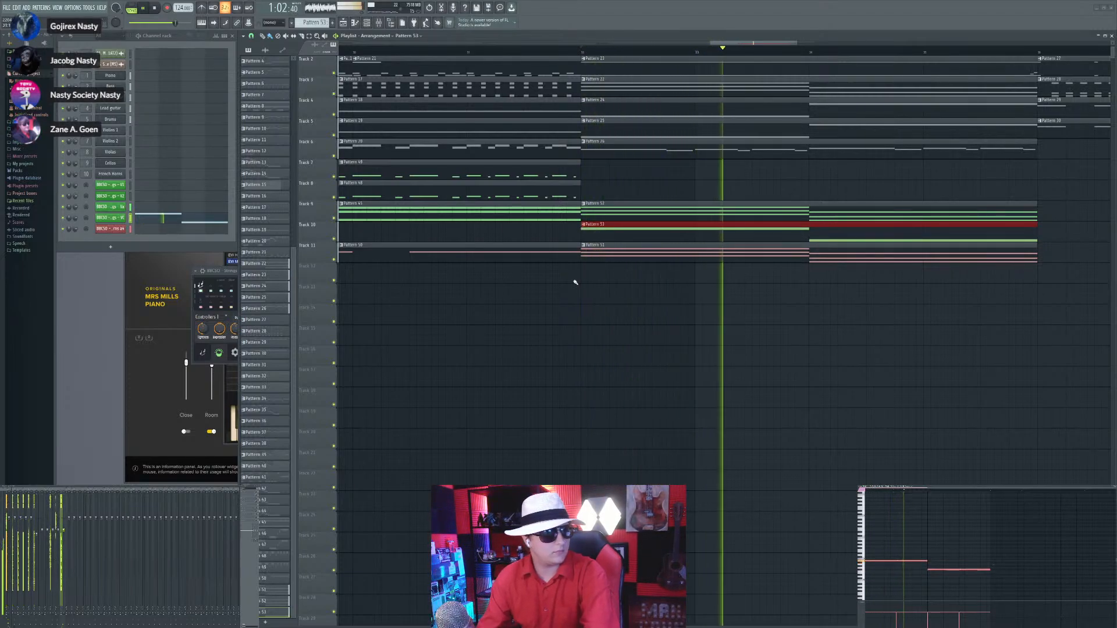
pyautogui.press('space')
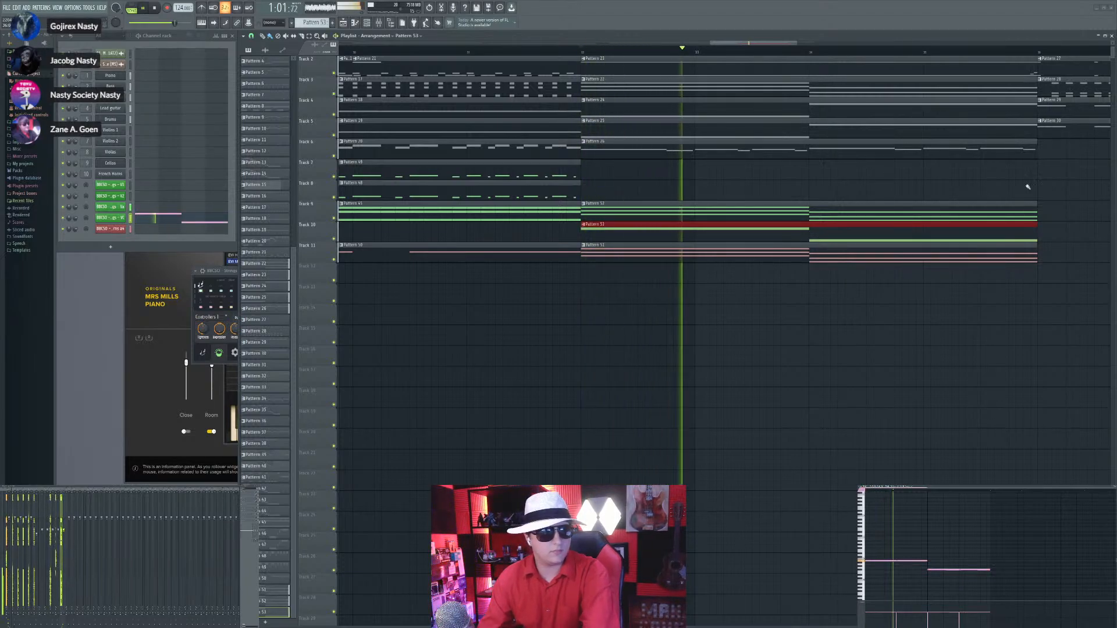
# Step: Place a new empty Pattern 54 on Track 7 directly after Pattern 49 and replay the section from its start
pyautogui.scroll(-3, 559, 241)
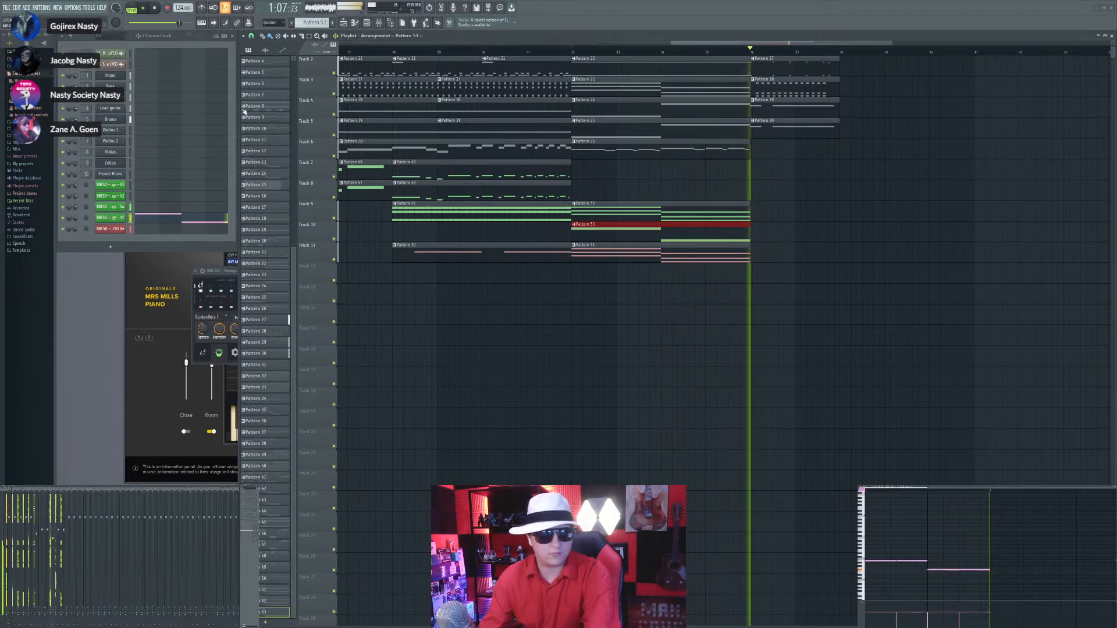
pyautogui.press('F4')
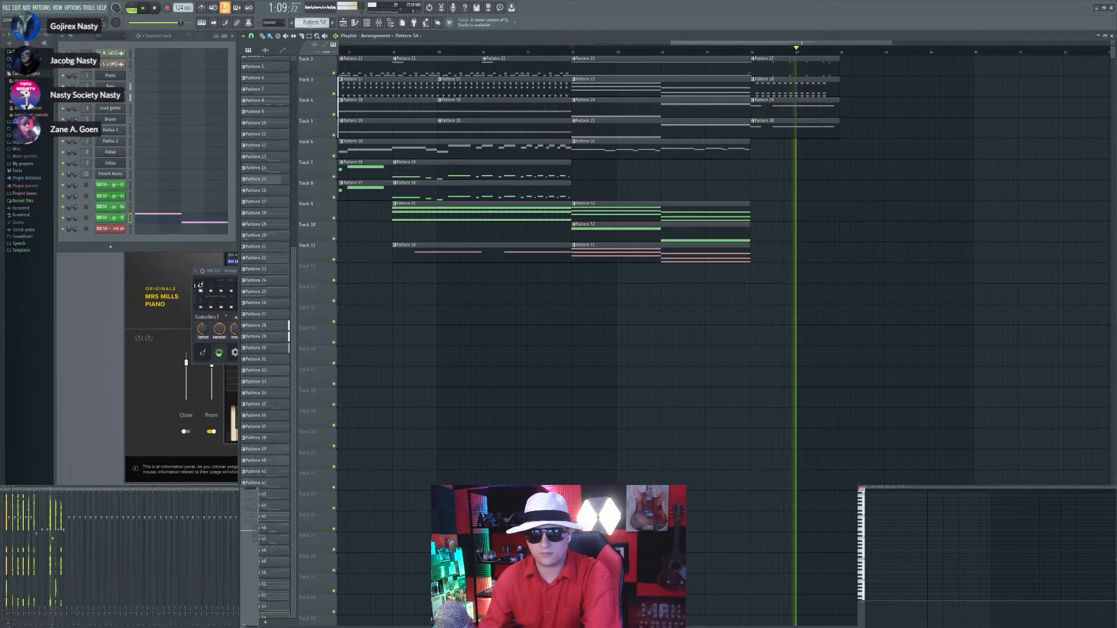
pyautogui.click(576, 167)
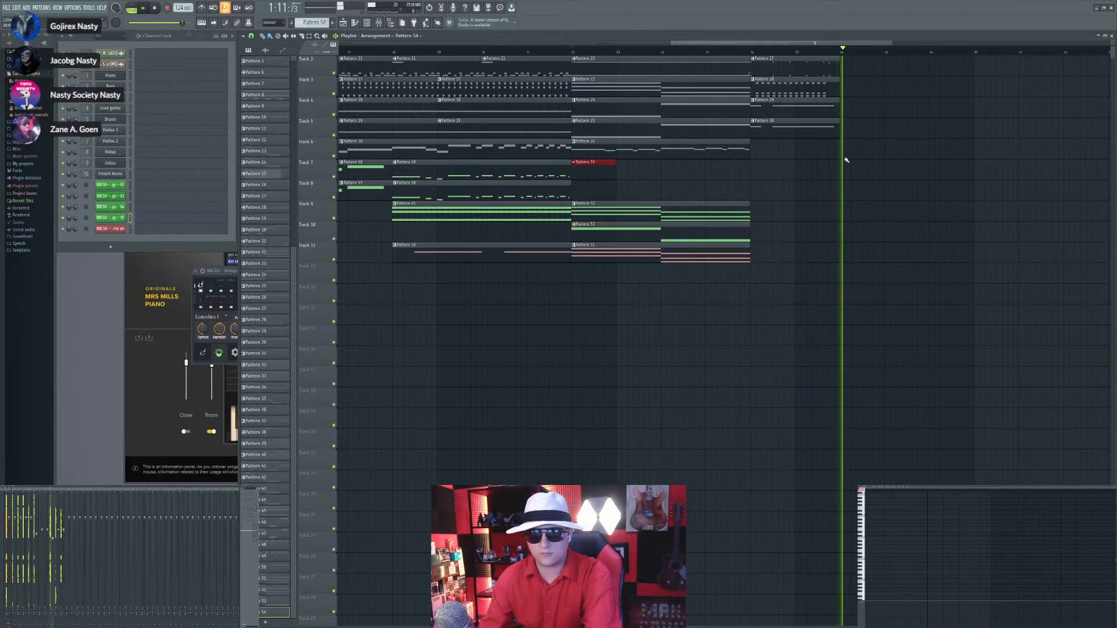
pyautogui.scroll(-3, 843, 157)
pyautogui.press('space')
pyautogui.scroll(3, 623, 68)
pyautogui.press('space')
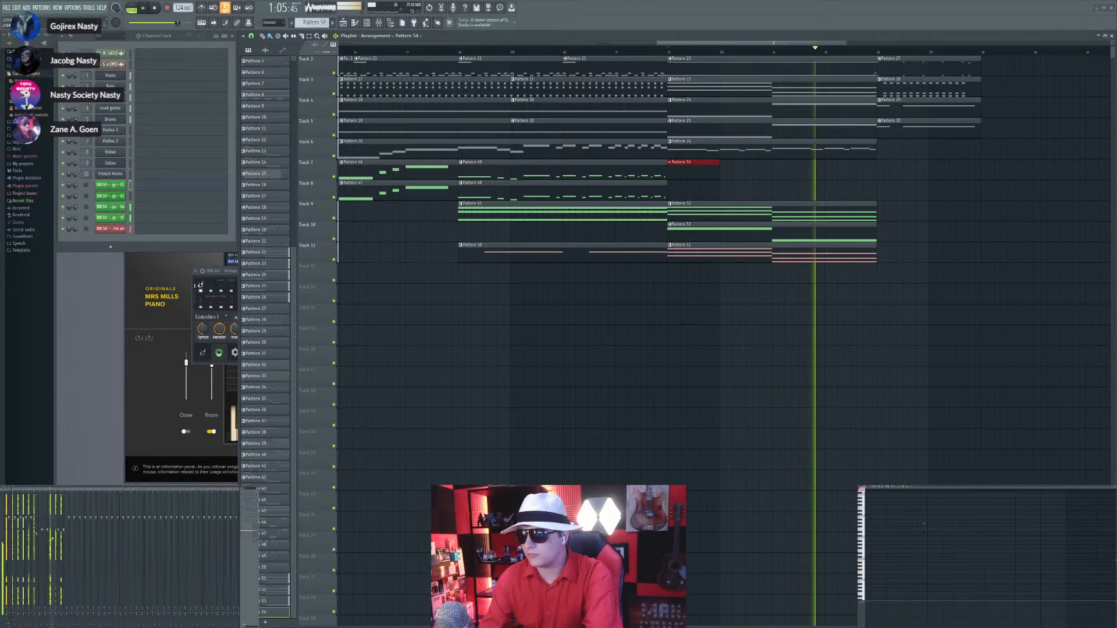
pyautogui.press('space')
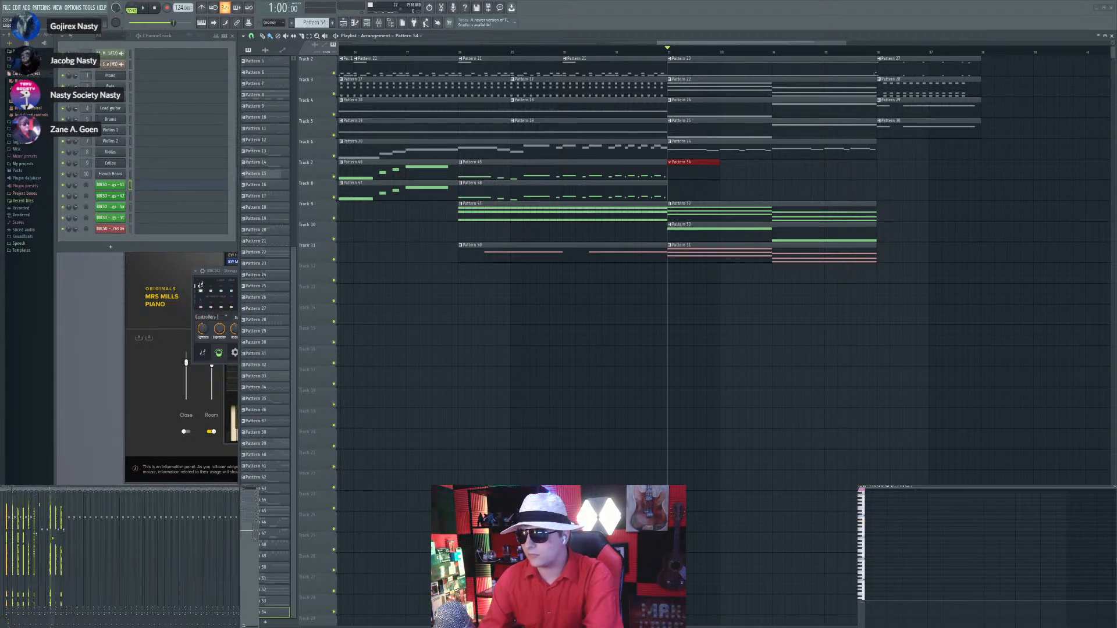
# Step: Copy the Track 6 melody above Pattern 54 into Pattern 54 and replay the section
pyautogui.click(767, 148)
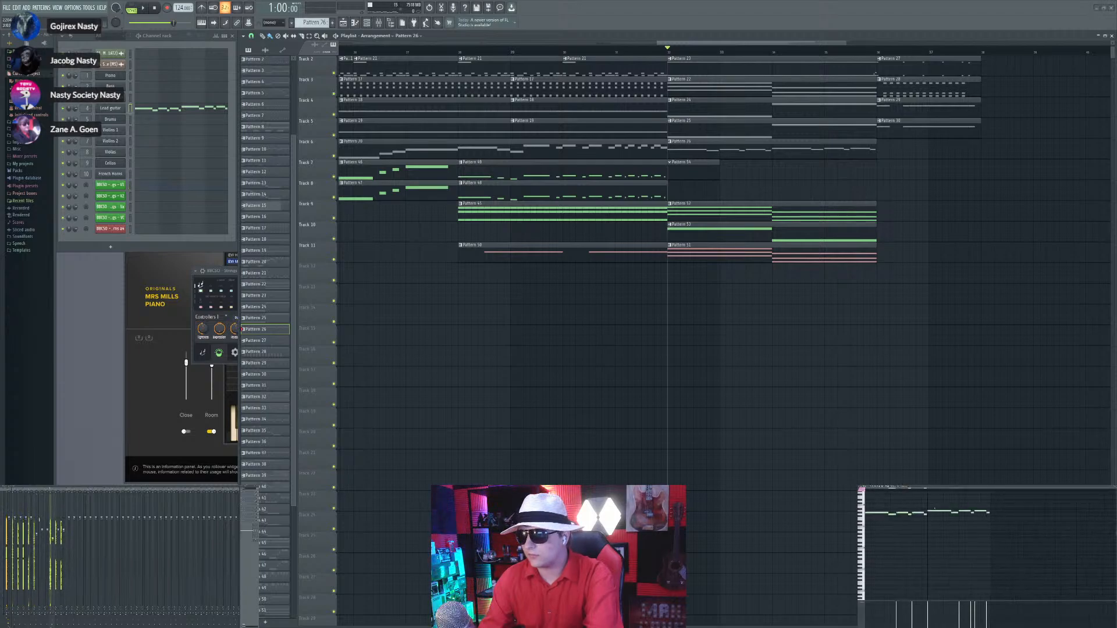
pyautogui.moveTo(871, 299); pyautogui.dragTo(867, 296)
pyautogui.click(688, 167)
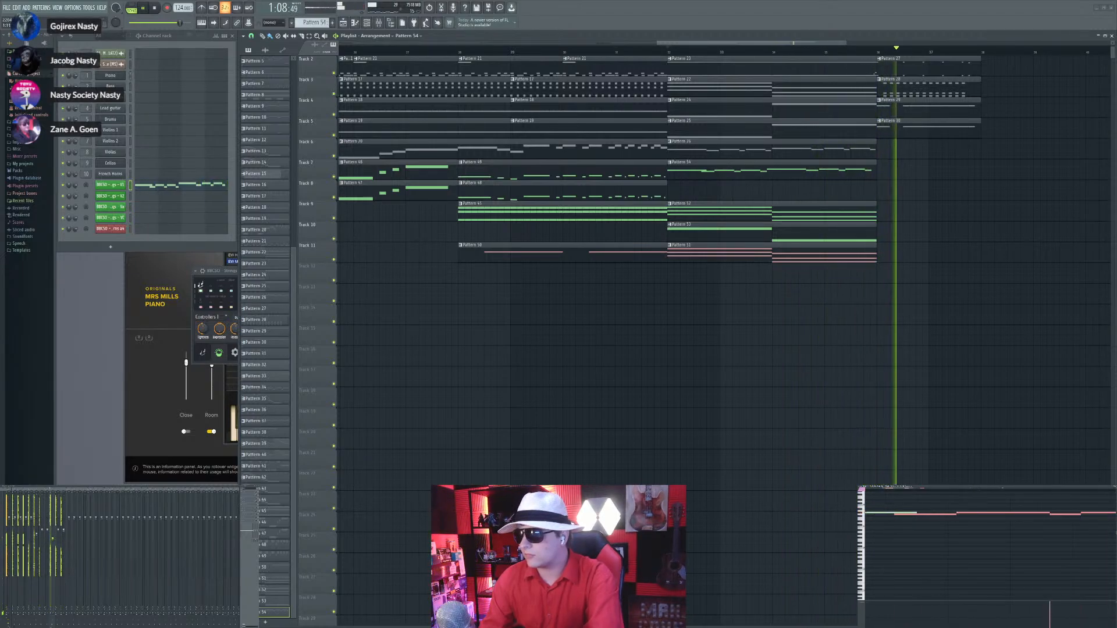
pyautogui.press('space')
pyautogui.press('space')
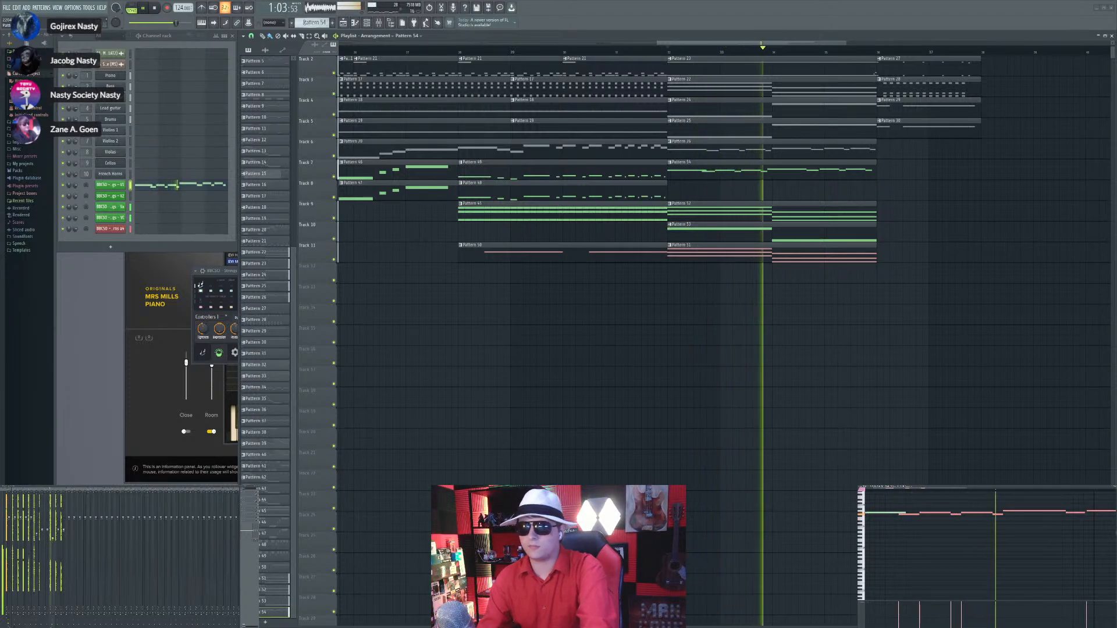
# Step: Place a new Pattern 55 on Track 8 below Pattern 54, paste Pattern 54's notes into it and lower them an octave
pyautogui.click(333, 22)
pyautogui.click(688, 181)
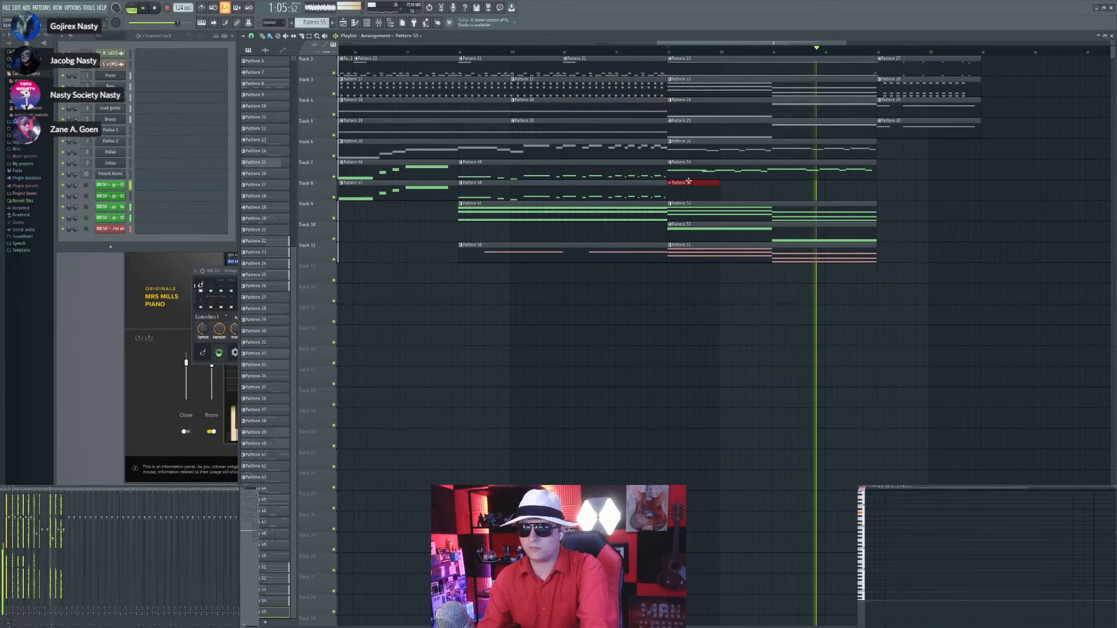
pyautogui.click(704, 169)
pyautogui.hotkey('ctrl', 'a')
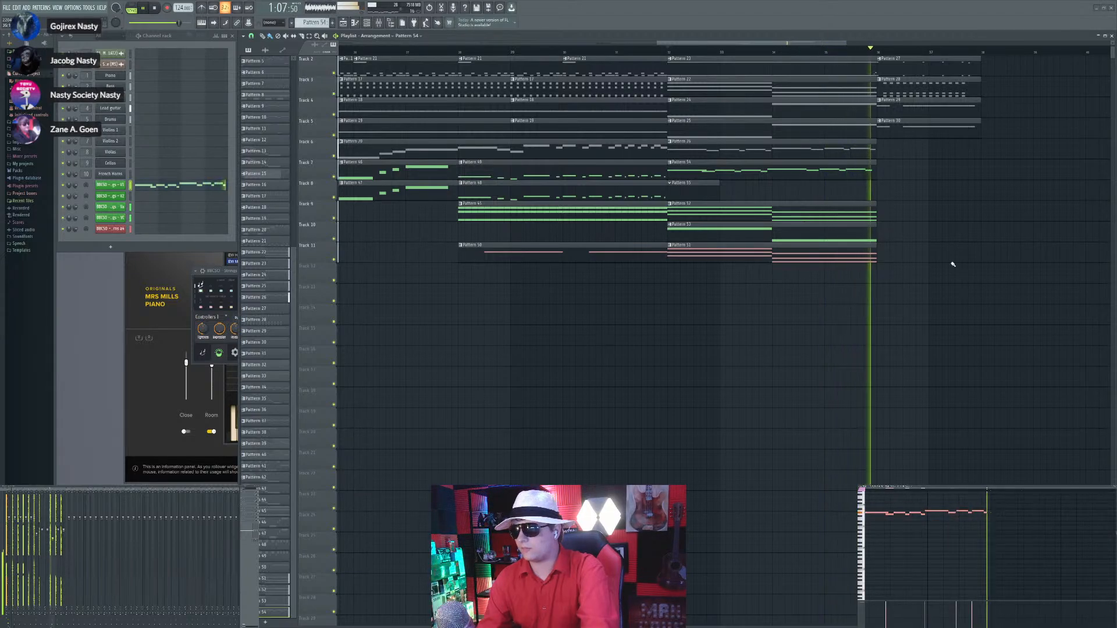
pyautogui.click(703, 188)
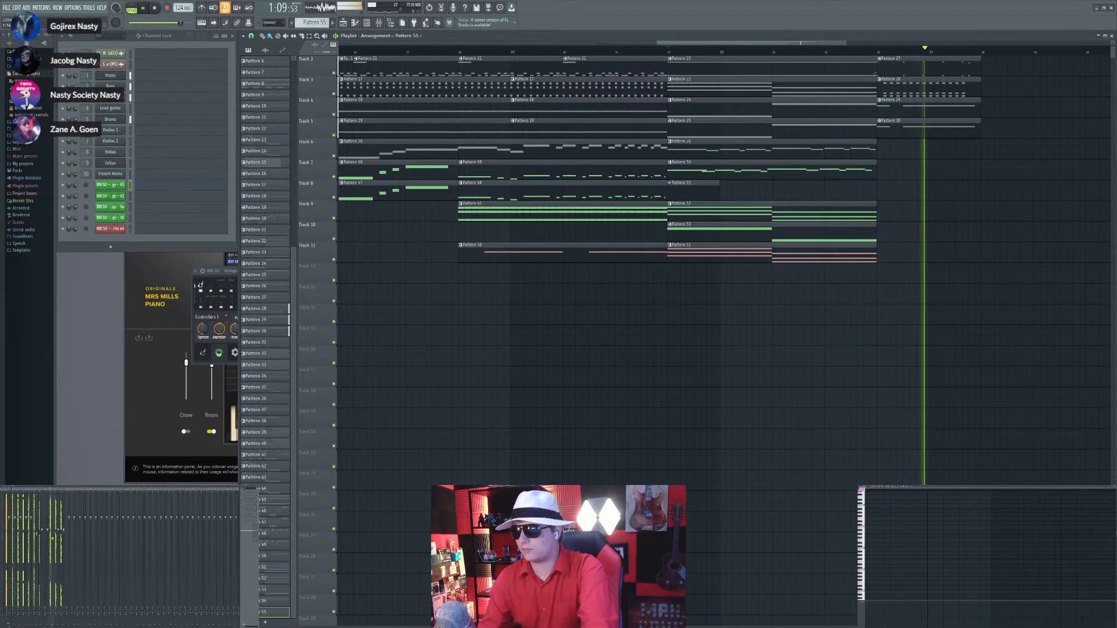
pyautogui.click(180, 196)
pyautogui.hotkey('ctrl', 'v')
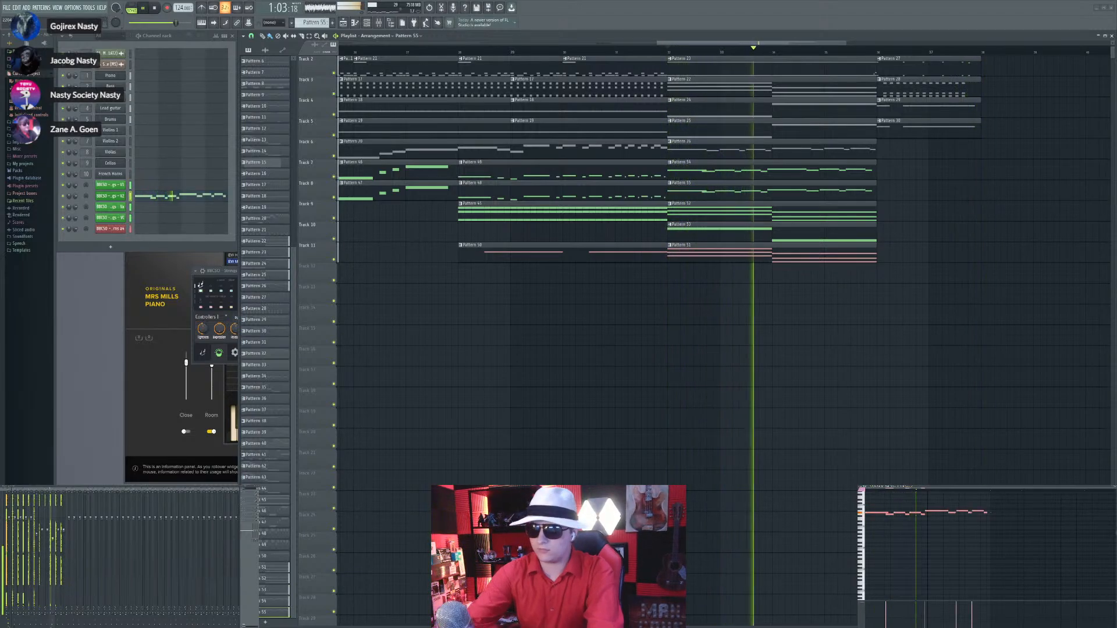
pyautogui.hotkey('ctrl', 'Down')
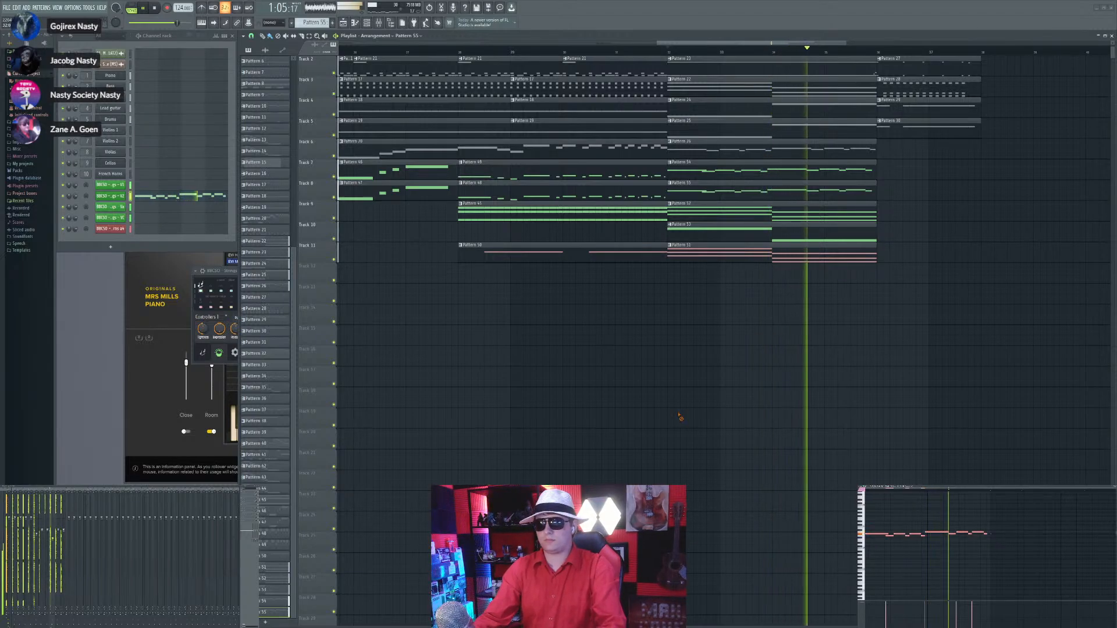
# Step: Solo Tracks 7 to 11 so that only the orchestral parts play
pyautogui.rightClick(334, 177)
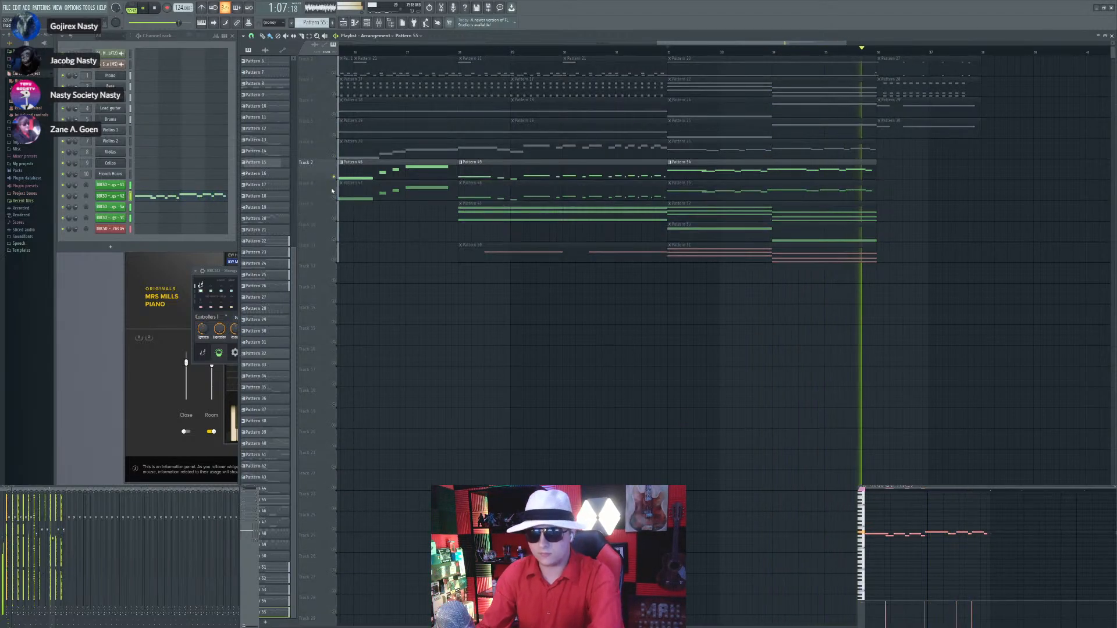
pyautogui.click(333, 197)
pyautogui.click(334, 218)
pyautogui.click(334, 238)
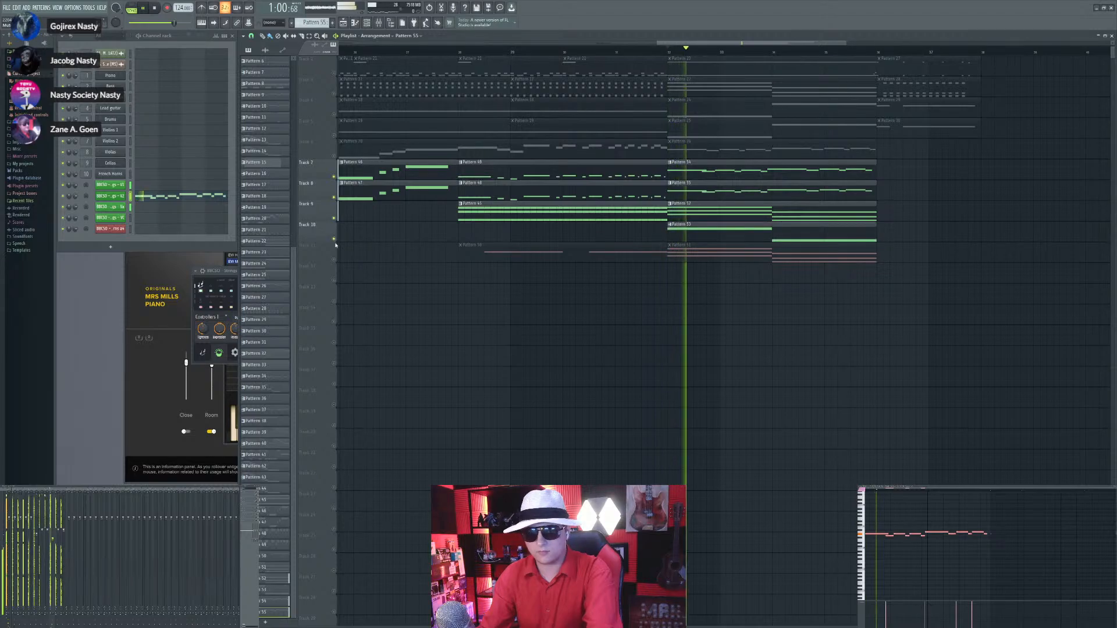
pyautogui.click(334, 259)
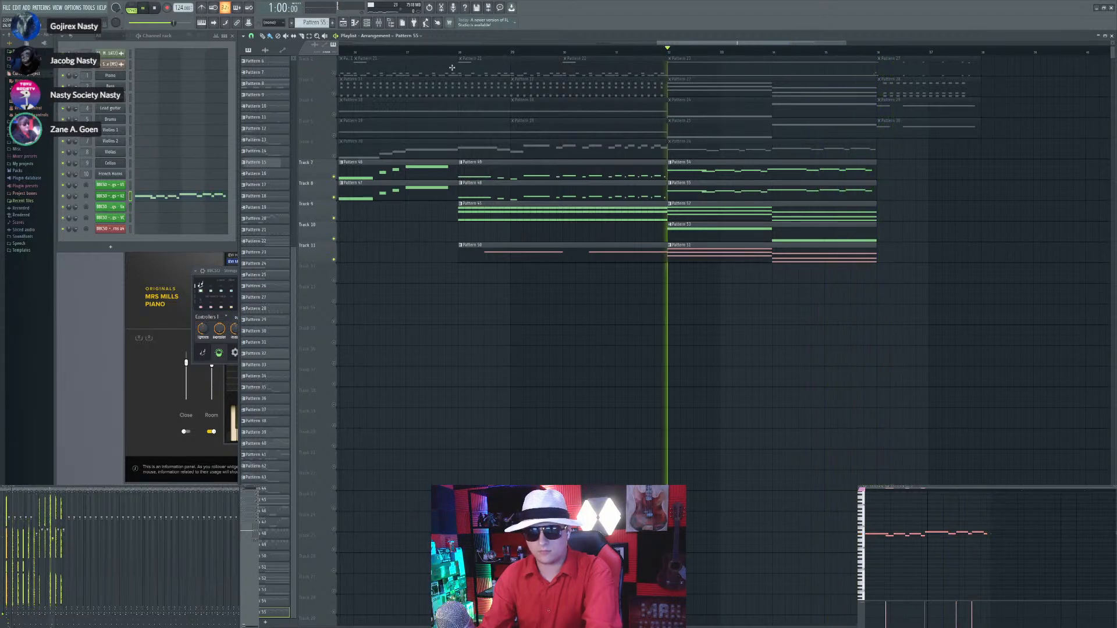
# Step: Listen through the soloed orchestral parts on Tracks 7 to 11, first the latest section and again from the arrangement's start
pyautogui.click(461, 49)
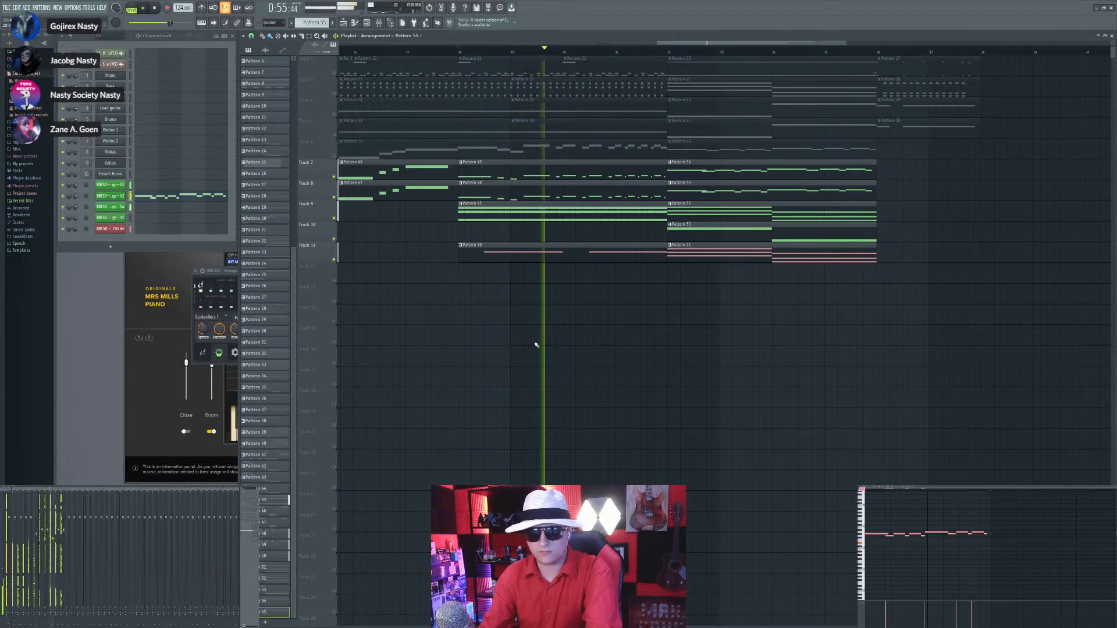
pyautogui.scroll(-3, 672, 381)
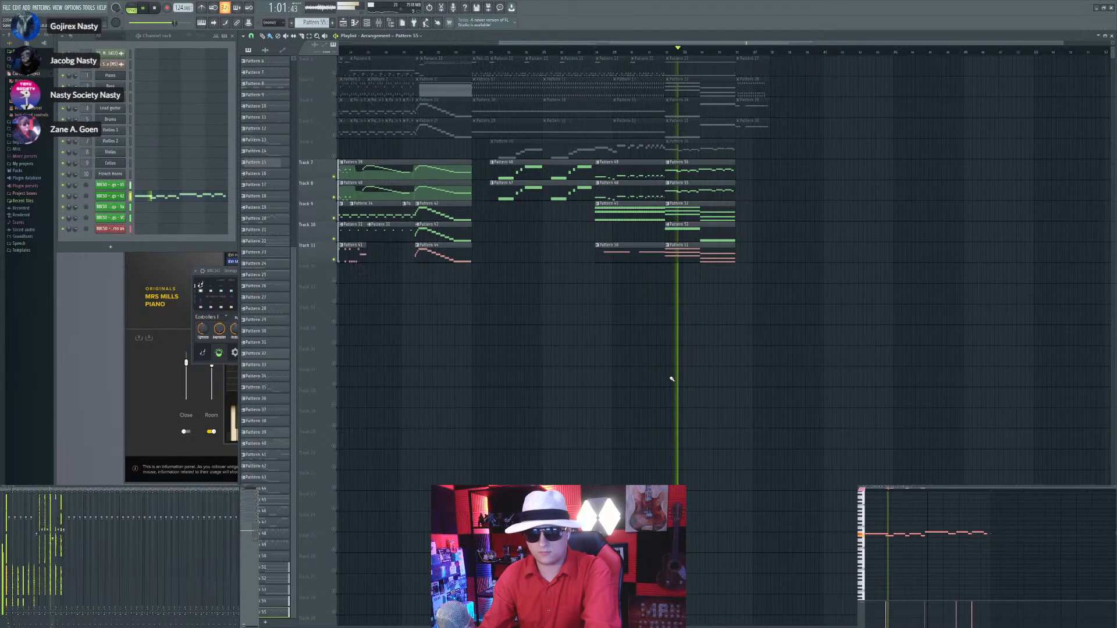
pyautogui.scroll(-2, 672, 379)
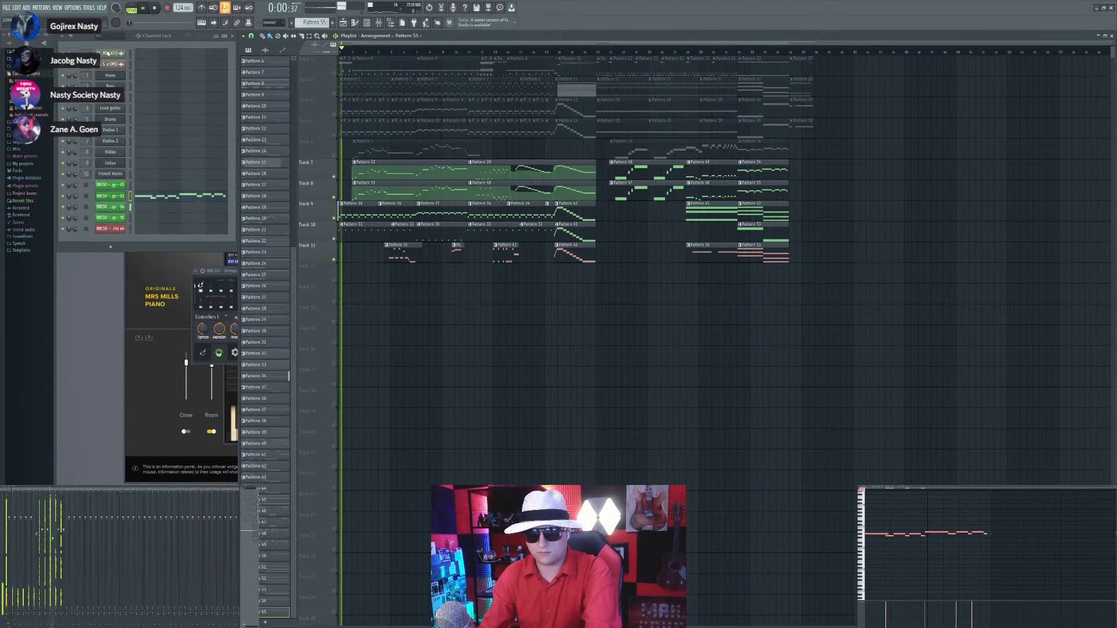
pyautogui.press('pageup')
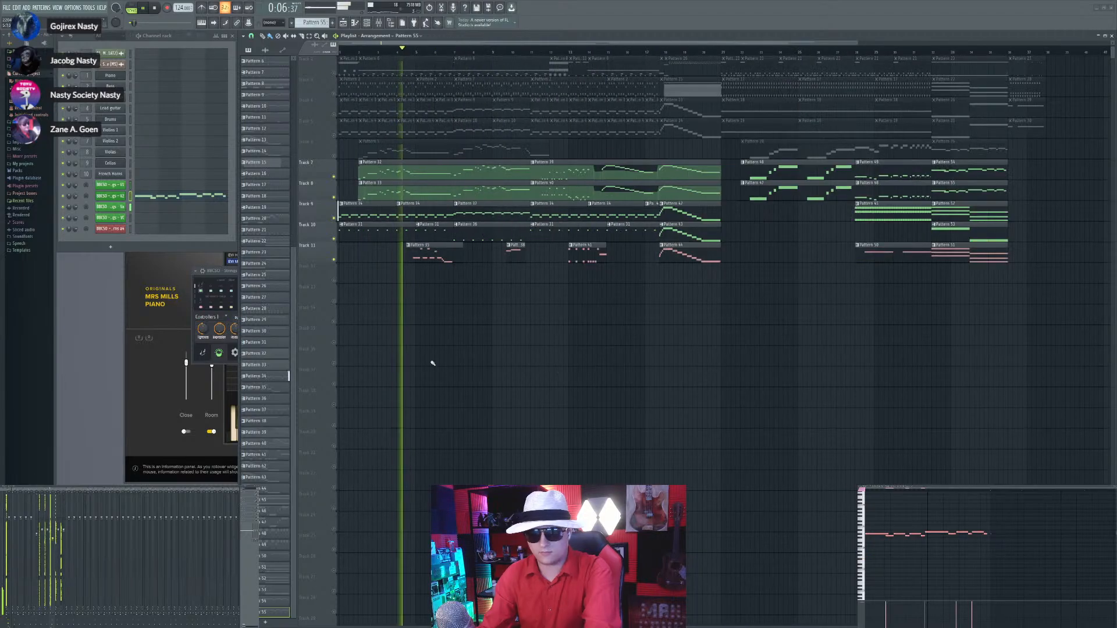
pyautogui.scroll(2, 417, 359)
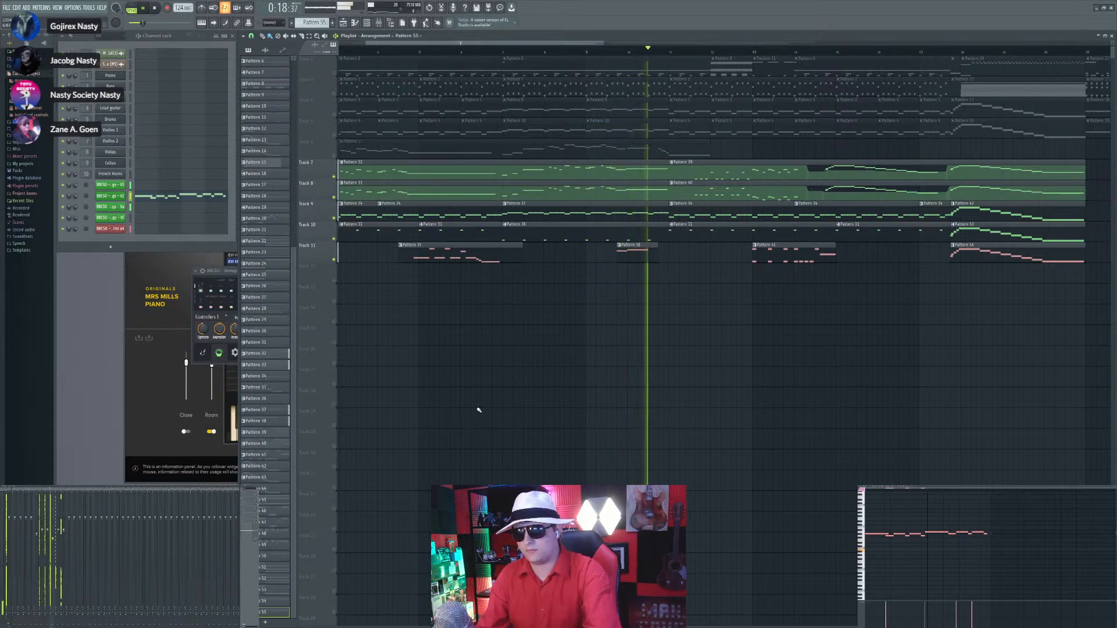
pyautogui.scroll(1, 479, 410)
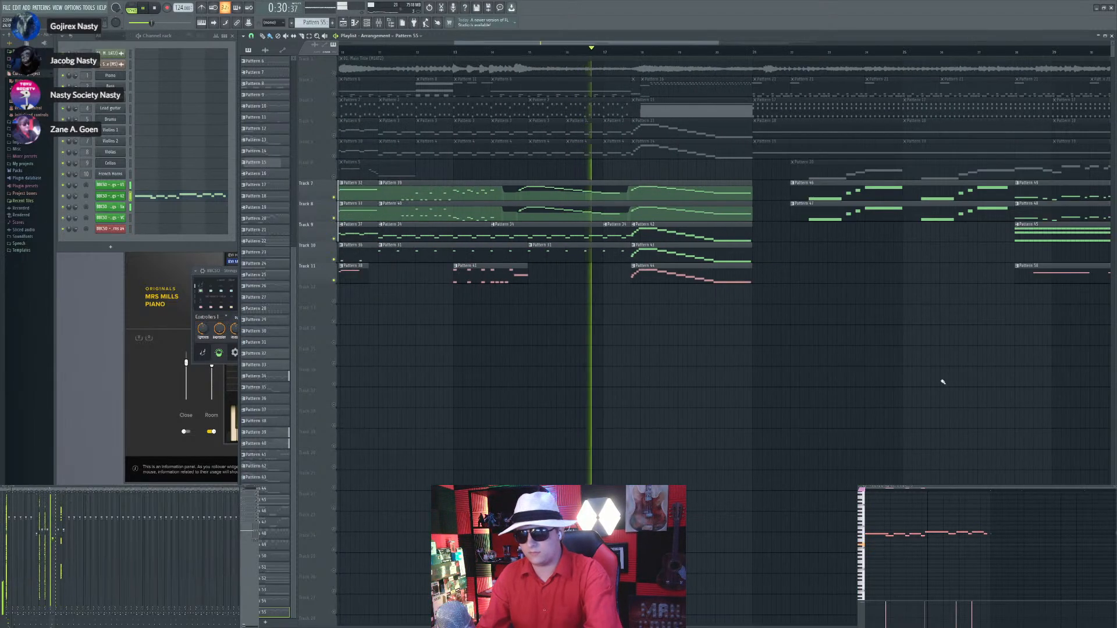
pyautogui.scroll(3, 884, 381)
pyautogui.scroll(-4, 686, 379)
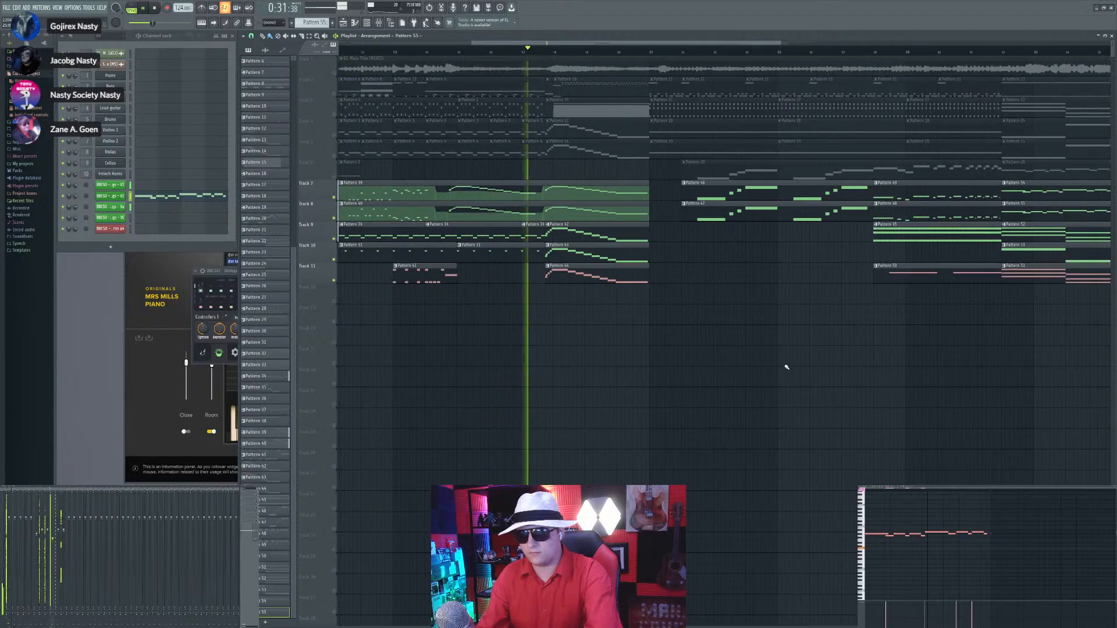
# Step: Add Track 3 to the audible orchestral tracks and follow the playback into the section with Patterns 54 and 55
pyautogui.click(338, 115)
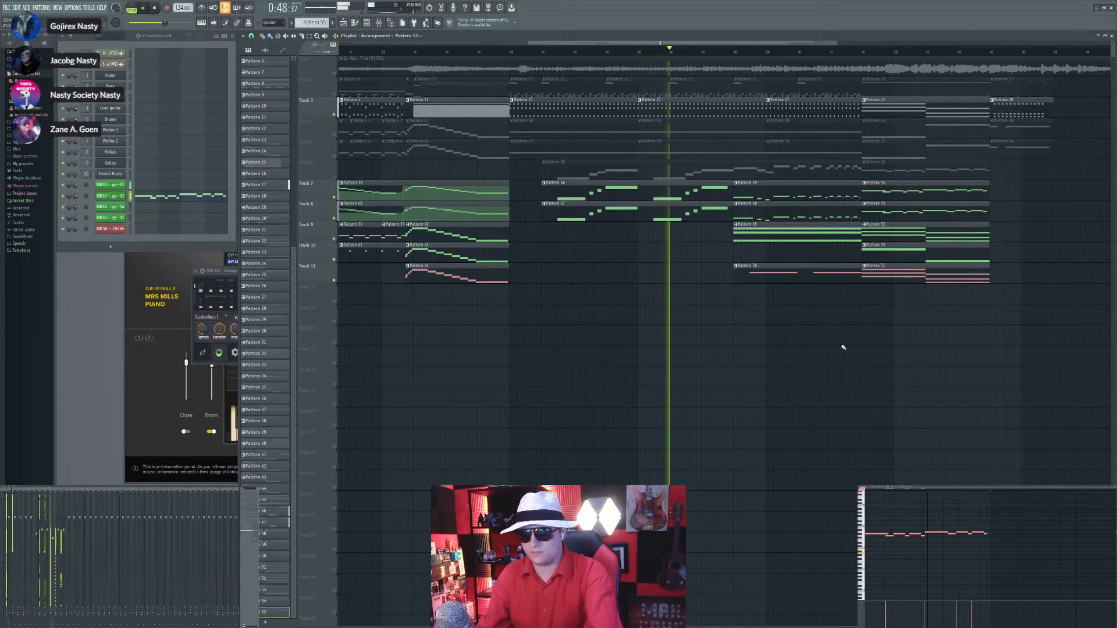
pyautogui.scroll(5, 841, 348)
pyautogui.scroll(-5, 579, 352)
pyautogui.scroll(1, 824, 334)
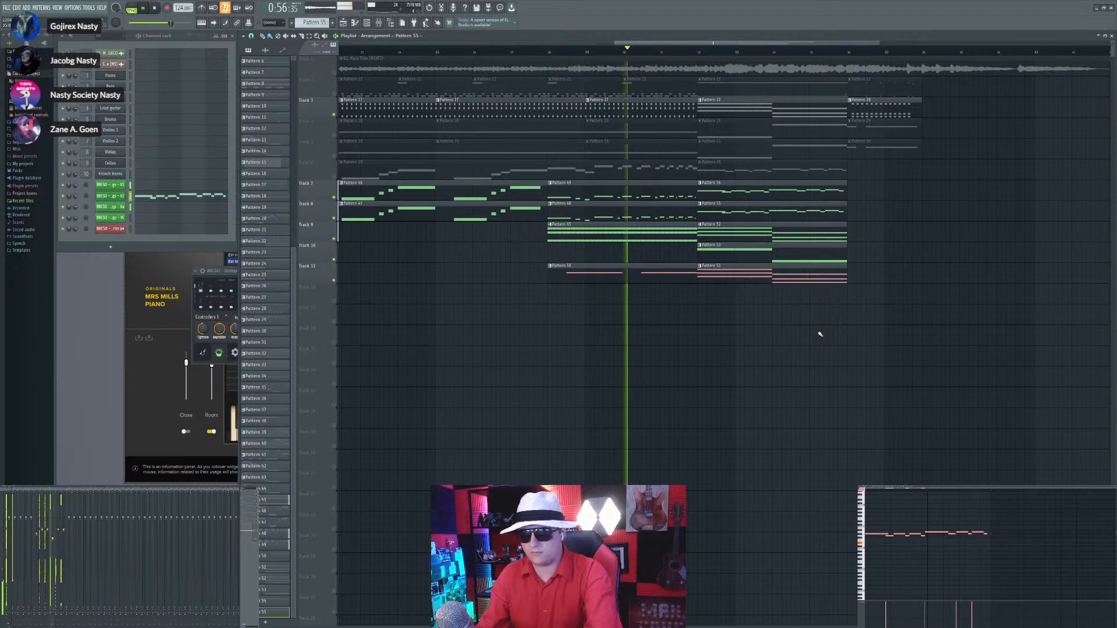
pyautogui.scroll(2, 820, 334)
pyautogui.scroll(-2, 650, 326)
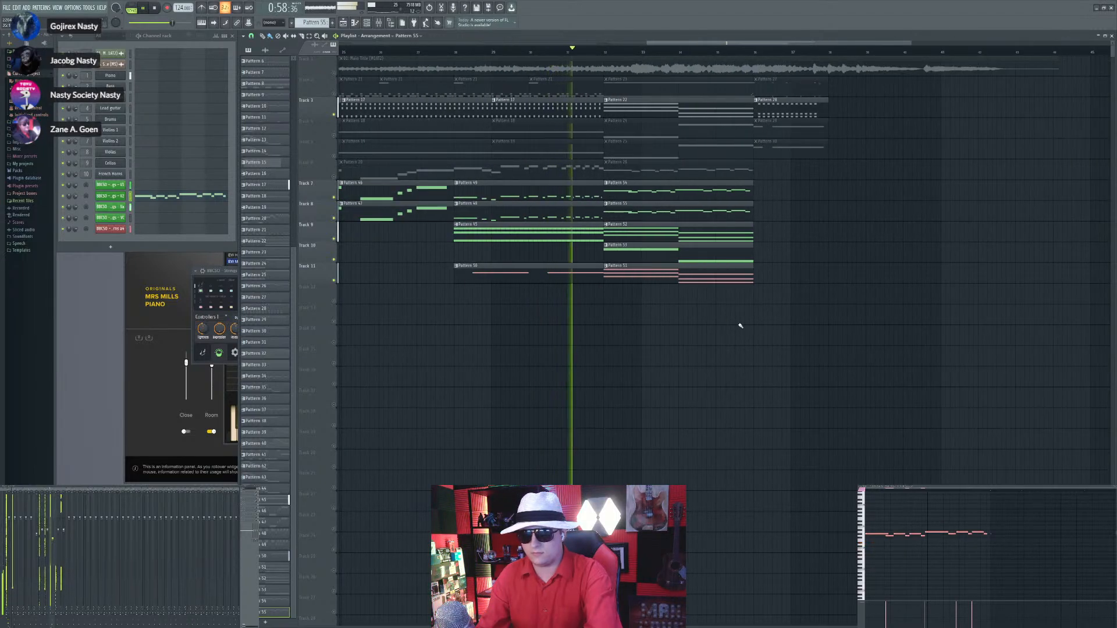
pyautogui.scroll(2, 819, 326)
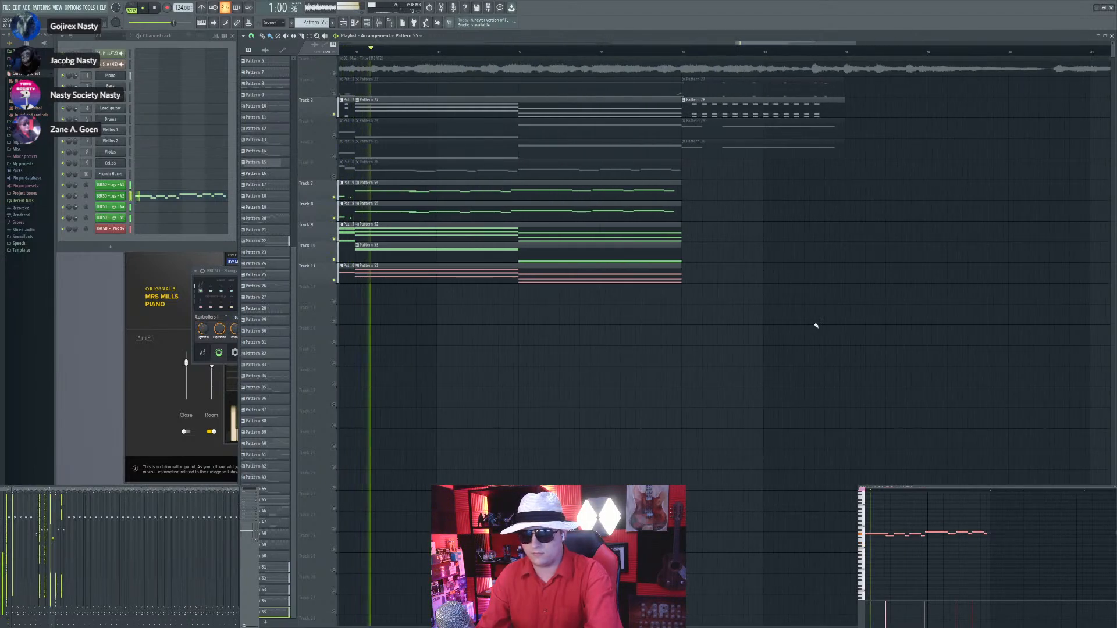
# Step: Solo and unsolo Track 3 to bring back all tracks, and mute the reference audio on Track 1
pyautogui.rightClick(333, 115)
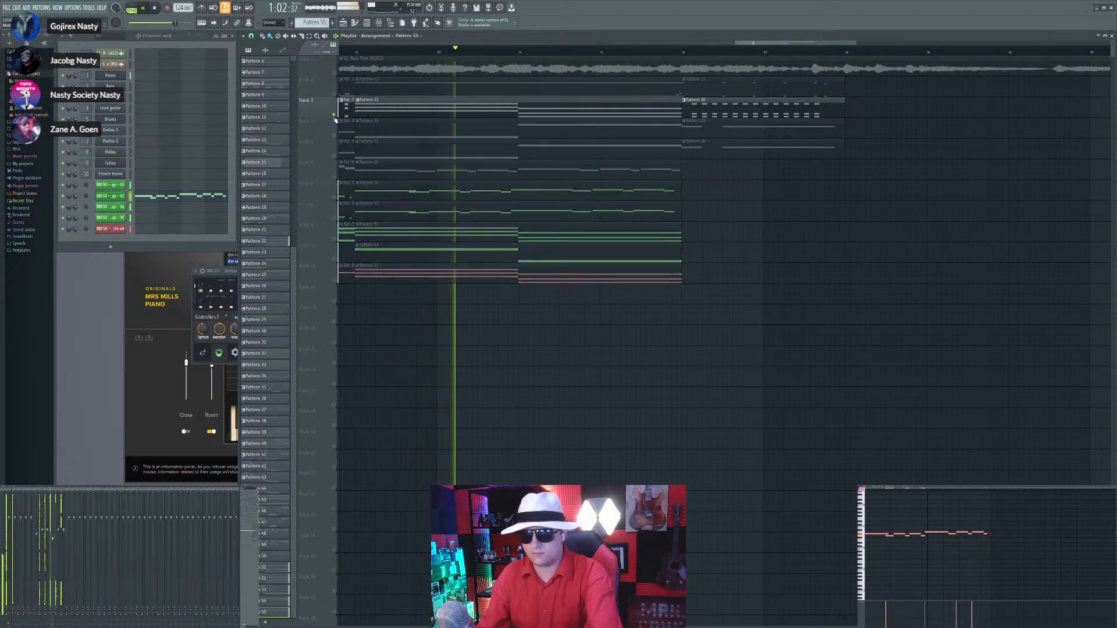
pyautogui.rightClick(334, 115)
pyautogui.click(334, 74)
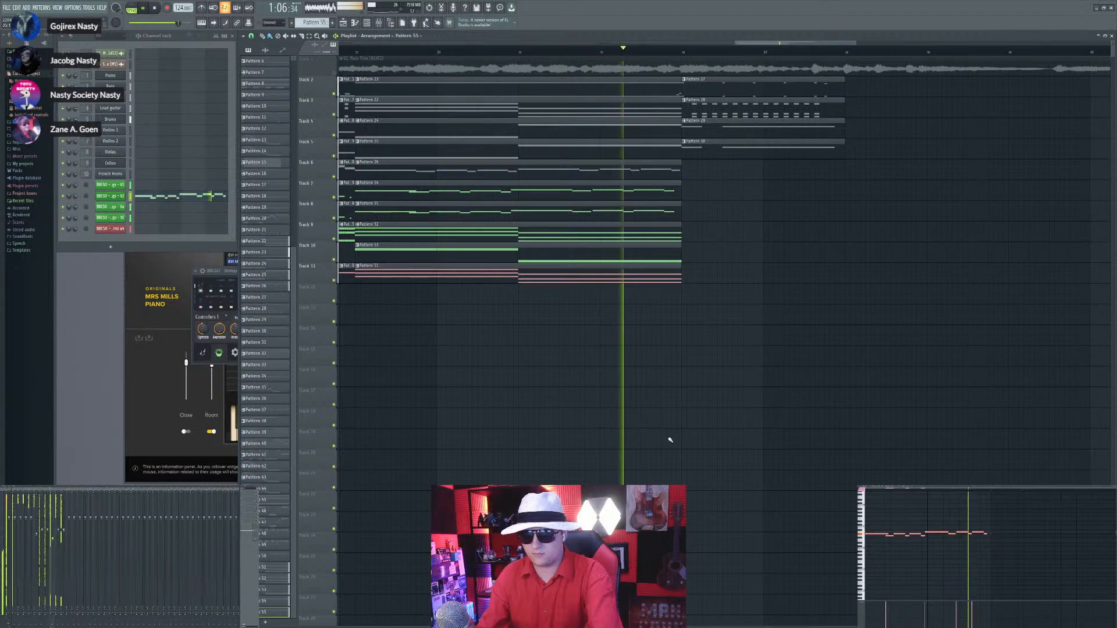
# Step: Create a new empty Pattern 56, place it on Track 11 below the middle of Pattern 27's first half and replay the section
pyautogui.scroll(2, 806, 348)
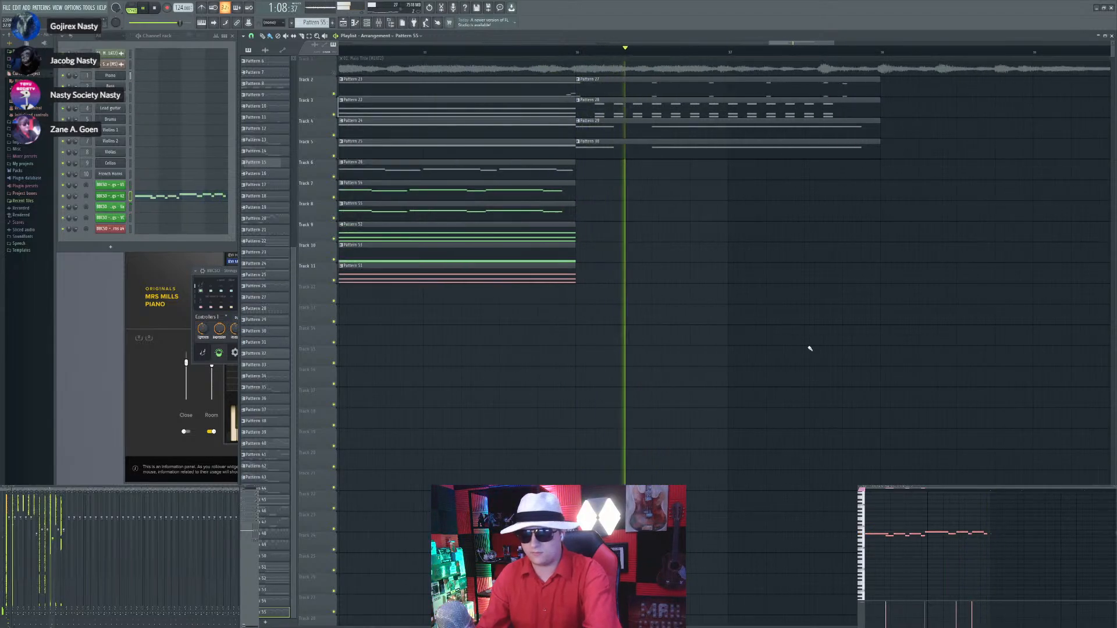
pyautogui.click(332, 22)
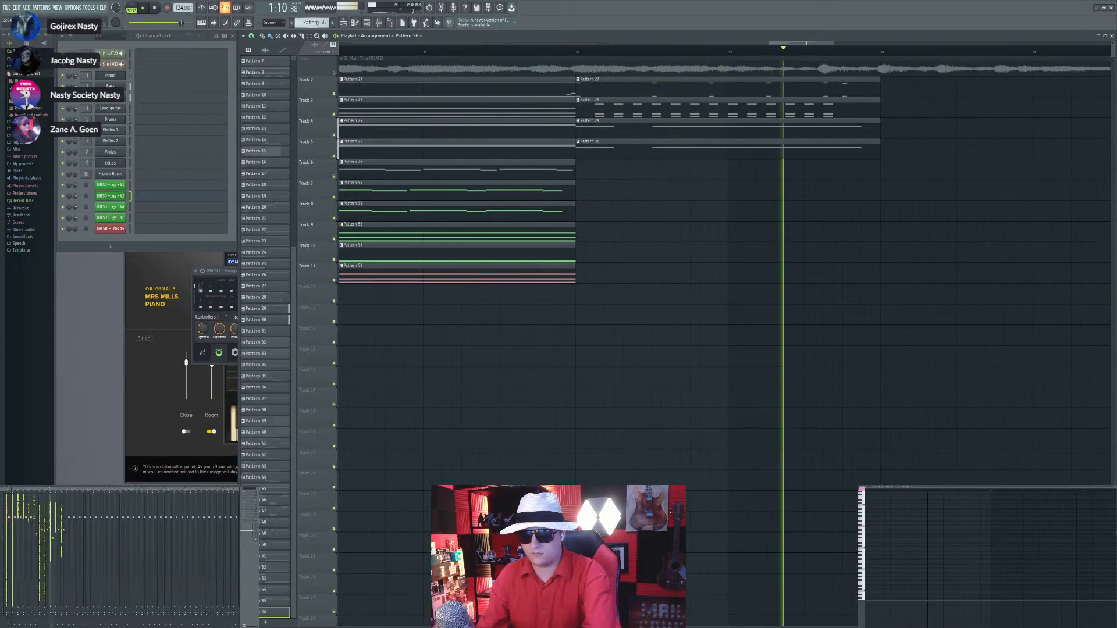
pyautogui.scroll(2, 668, 230)
pyautogui.click(650, 272)
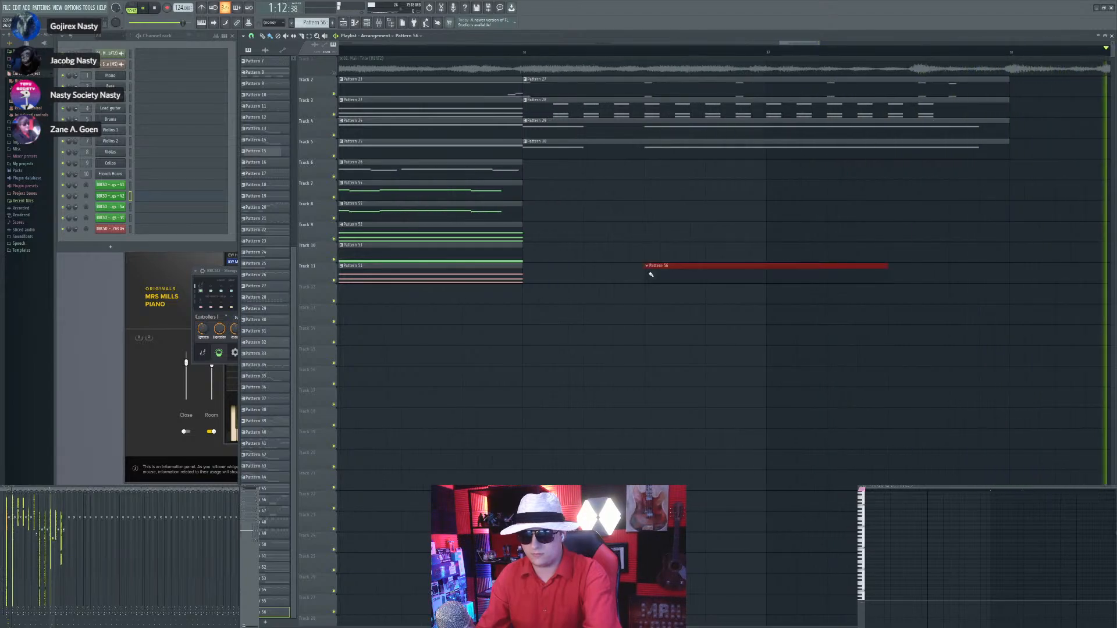
pyautogui.scroll(-2, 586, 224)
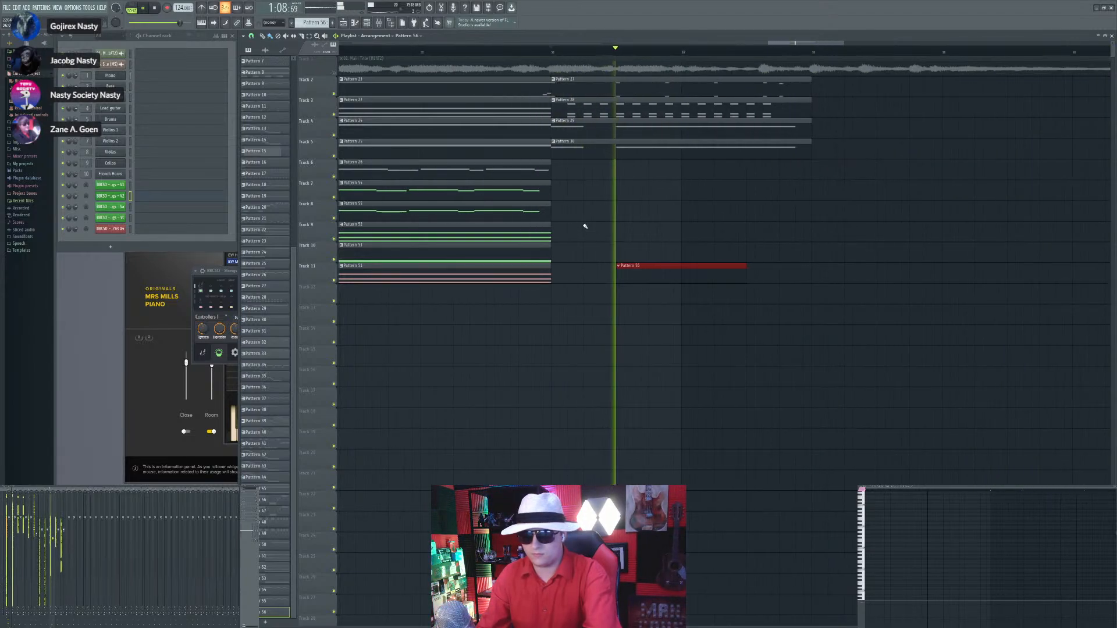
pyautogui.scroll(2, 741, 161)
# Step: Trim the start of the Main Title audio clip on Track 1, shift it earlier and replay the section around Pattern 27
pyautogui.scroll(-5, 739, 154)
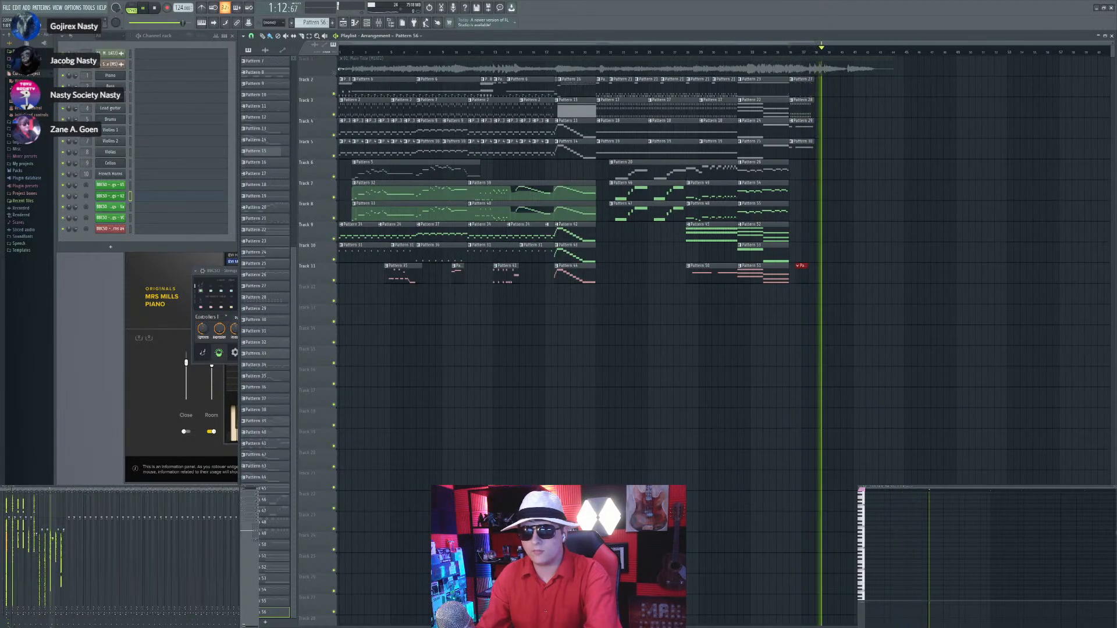
pyautogui.moveTo(341, 69); pyautogui.dragTo(783, 69)
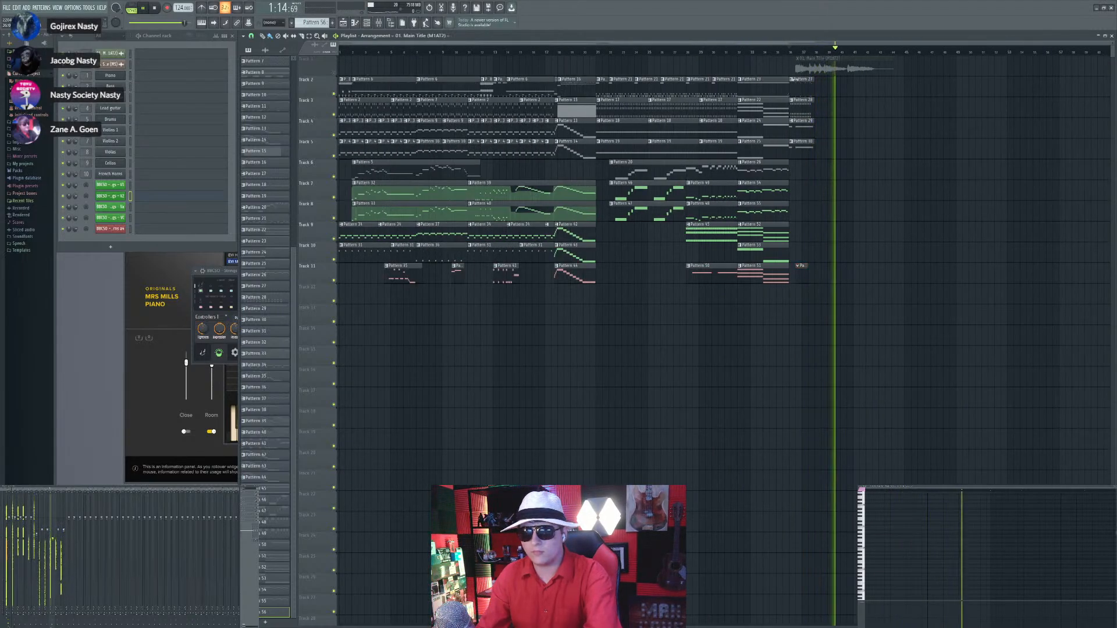
pyautogui.scroll(5, 791, 83)
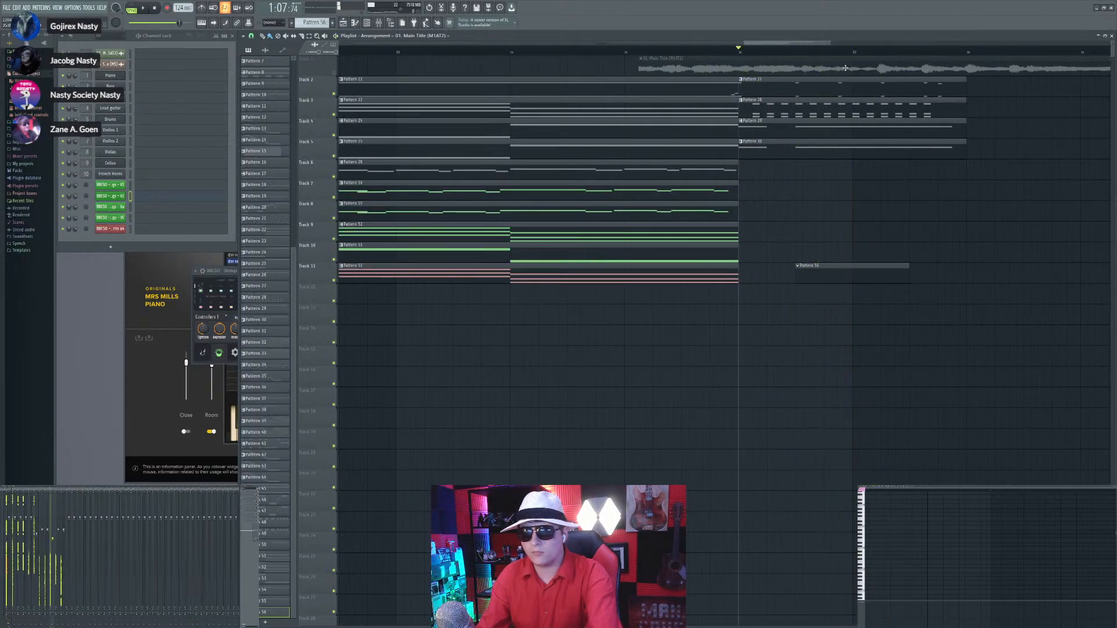
pyautogui.moveTo(782, 65); pyautogui.dragTo(776, 65)
pyautogui.press('space')
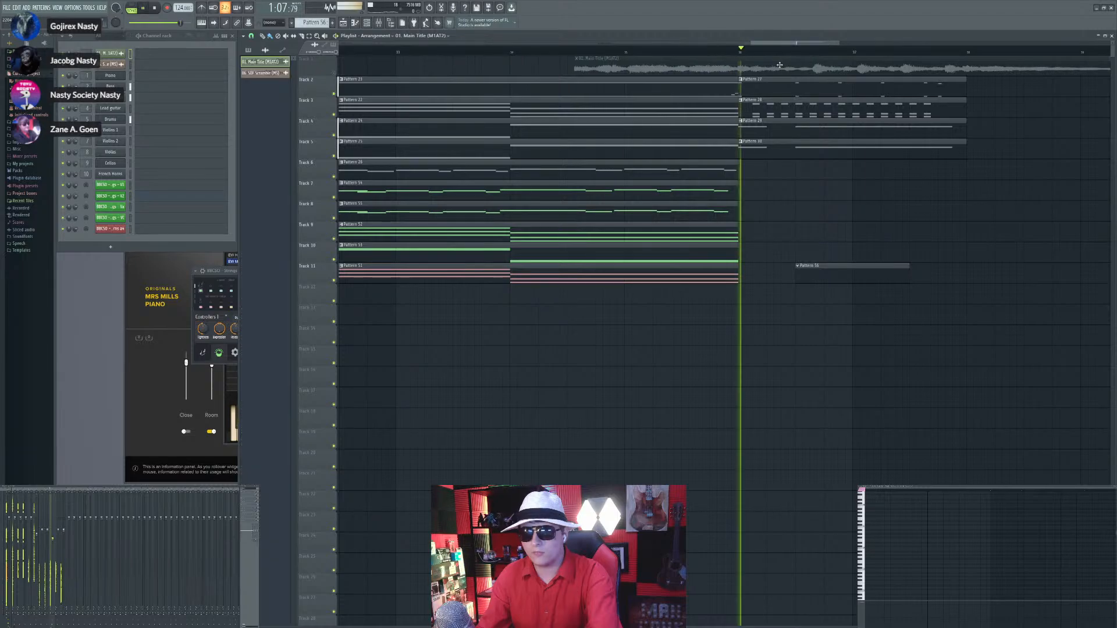
pyautogui.scroll(3, 768, 90)
pyautogui.scroll(3, 714, 91)
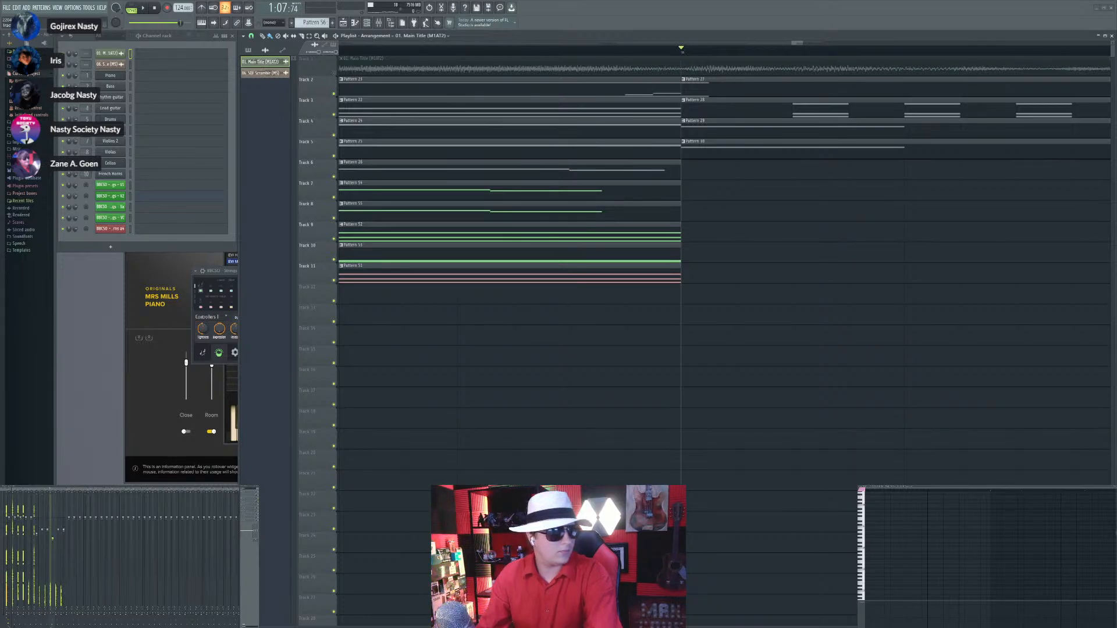
pyautogui.scroll(-3, 391, 397)
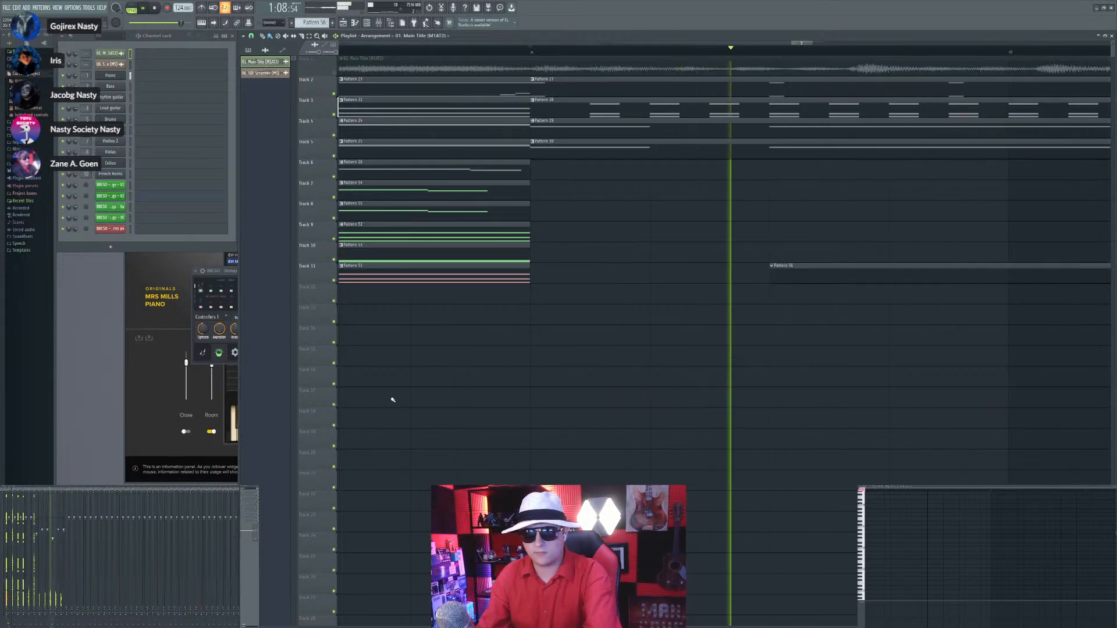
pyautogui.scroll(-2, 547, 411)
pyautogui.press('space')
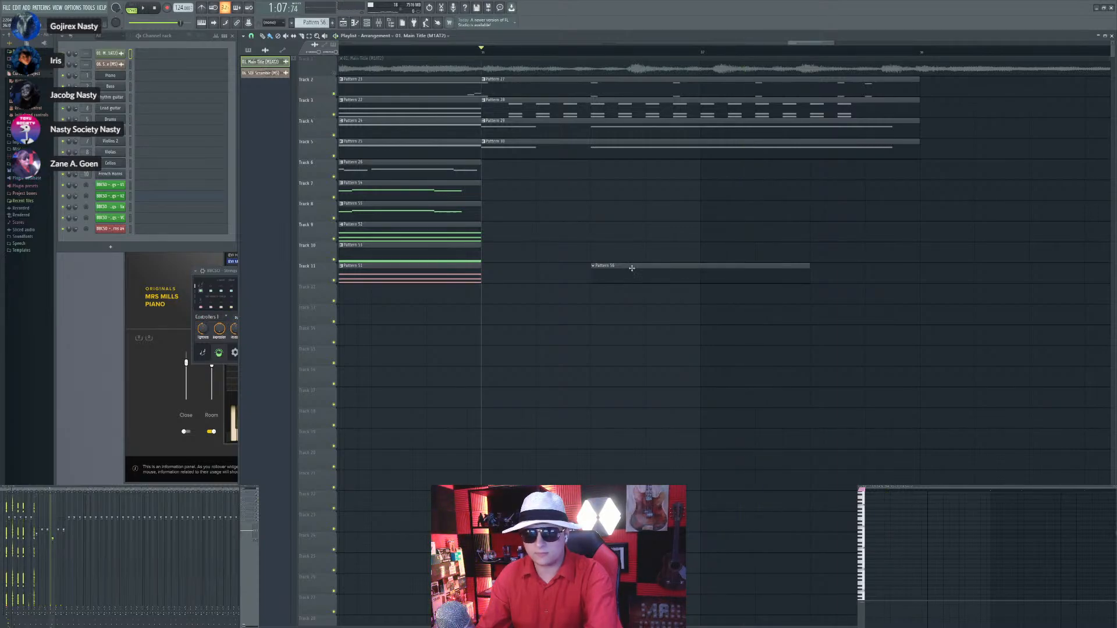
# Step: Unmute Track 1 and align the trimmed start of the Main Title audio clip with the start of Pattern 27
pyautogui.click(334, 72)
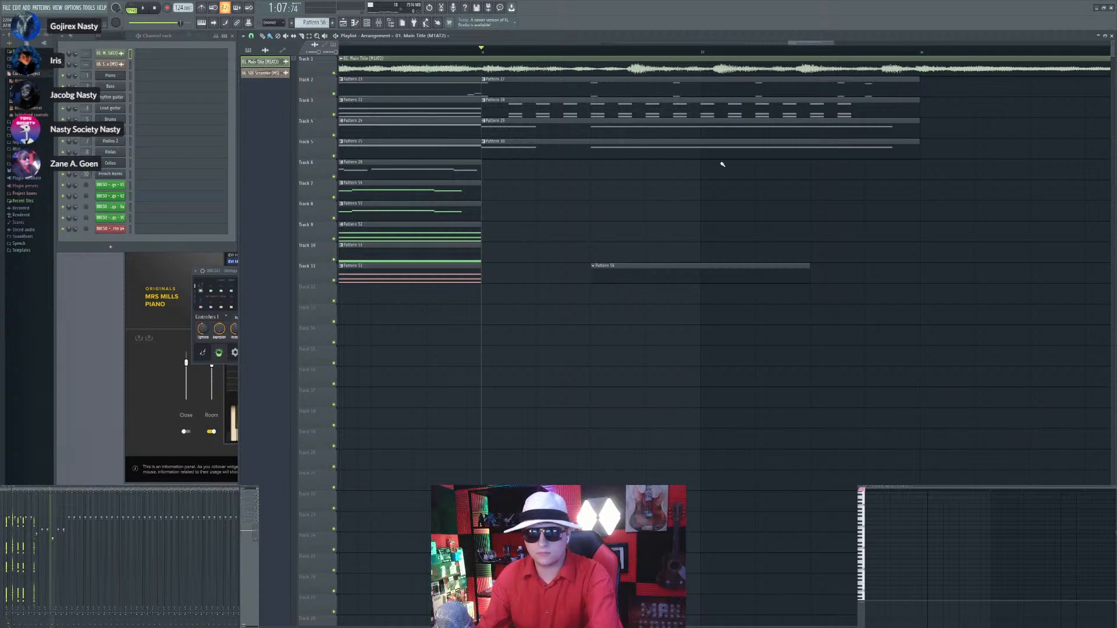
pyautogui.scroll(-2, 722, 165)
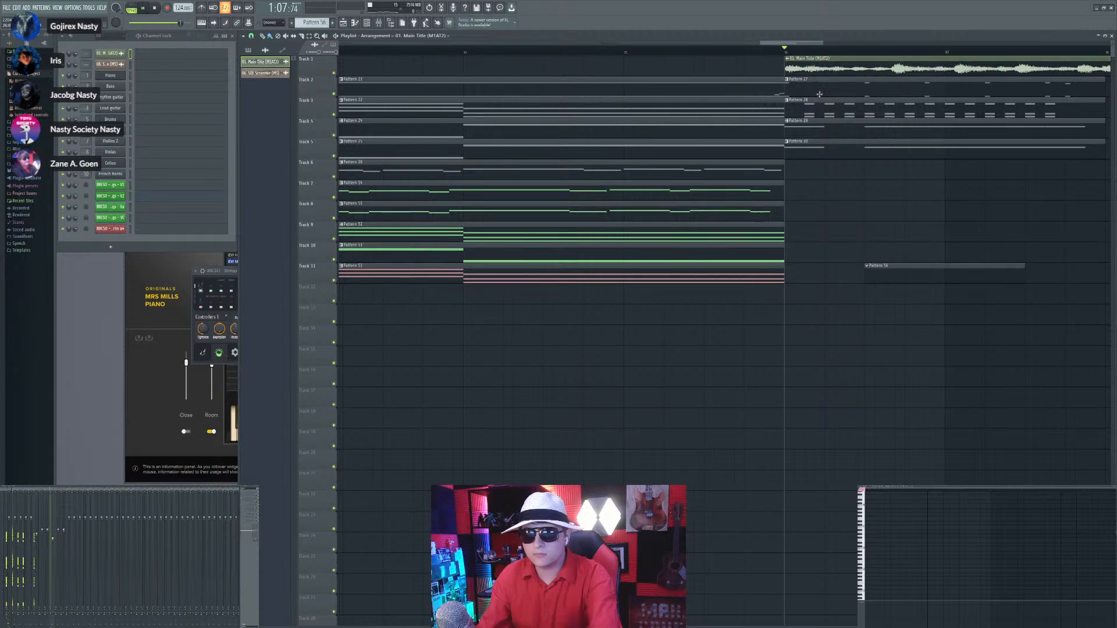
pyautogui.scroll(3, 820, 94)
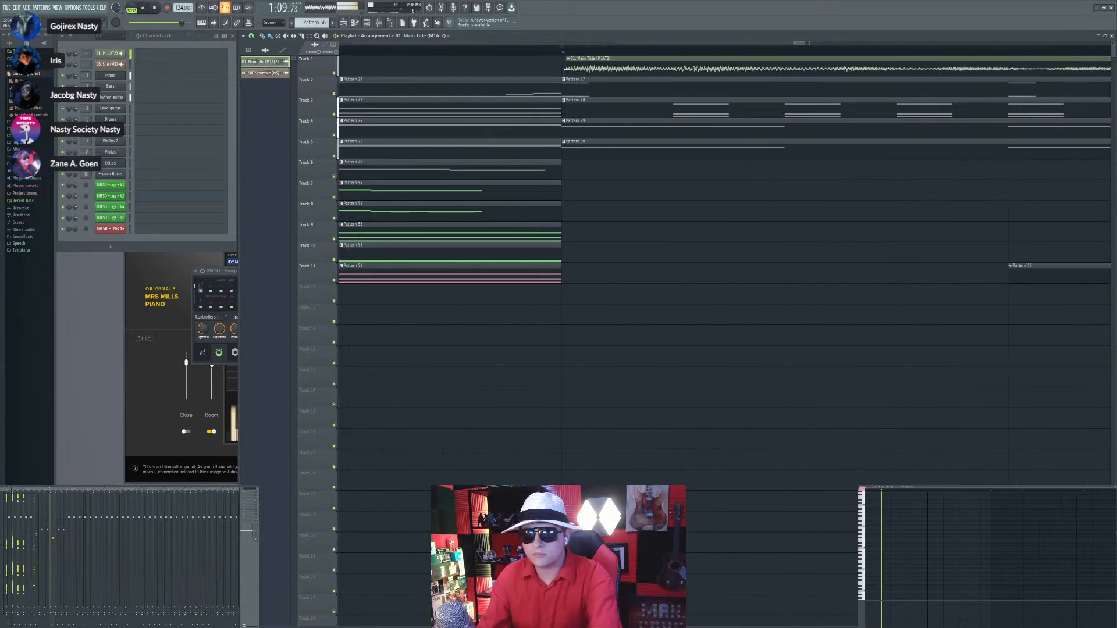
pyautogui.scroll(-2, 575, 152)
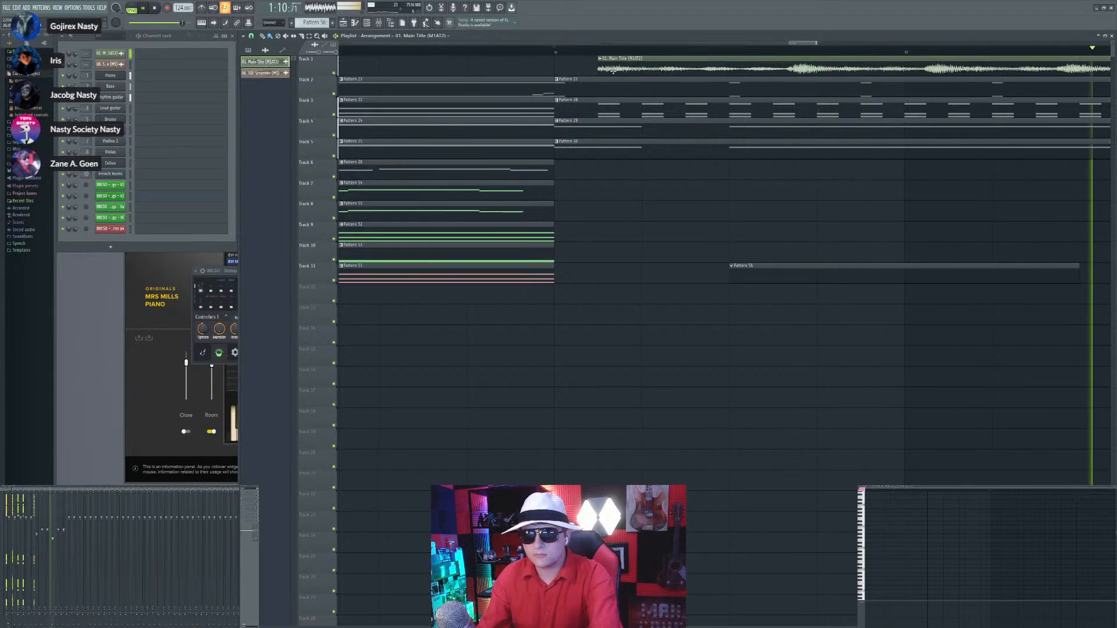
pyautogui.press('space')
pyautogui.scroll(-3, 551, 234)
pyautogui.scroll(2, 622, 225)
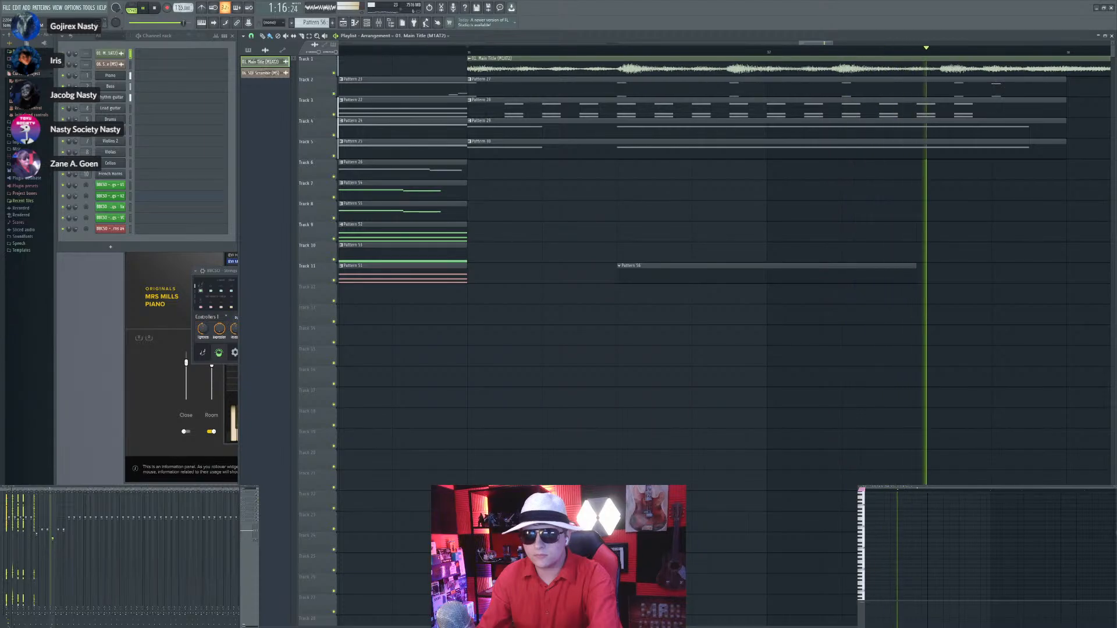
# Step: Lower the project tempo slightly and replay the Pattern 27 section together with the Main Title audio
pyautogui.press('space')
pyautogui.press('space')
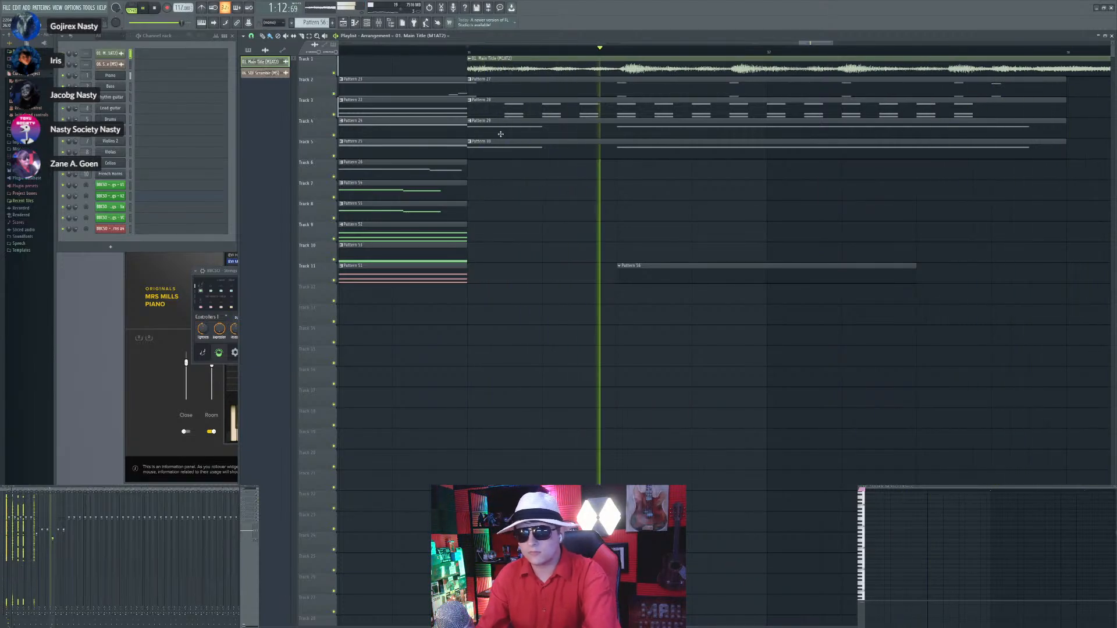
pyautogui.scroll(-2, 618, 227)
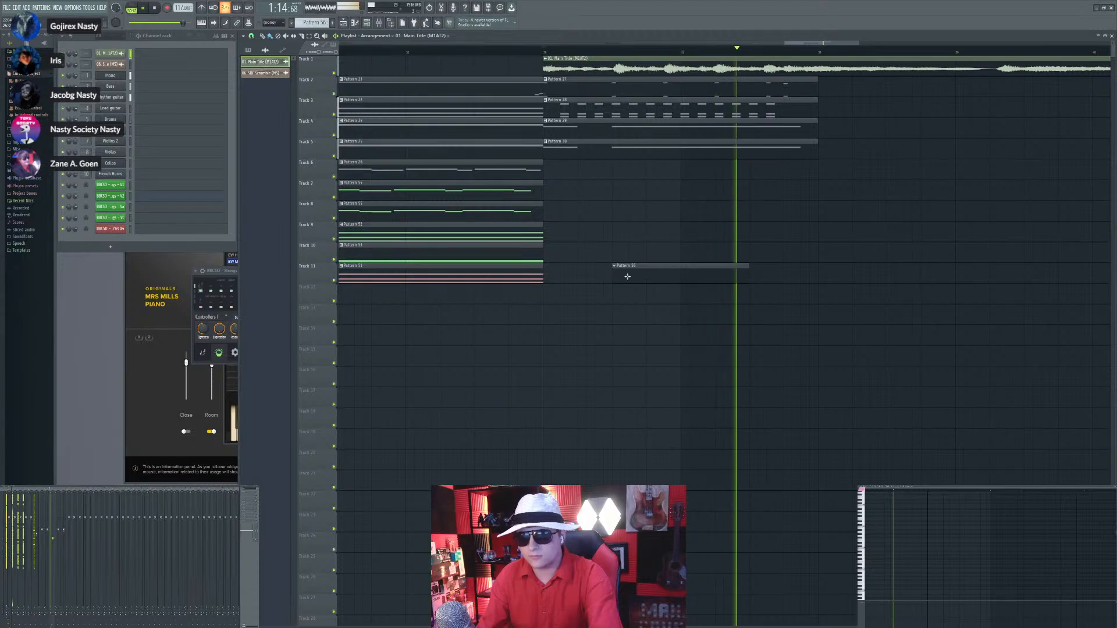
# Step: Copy Pattern 28's chords except the first three into Pattern 56, move that clip to start with Pattern 28 and replay the section
pyautogui.click(646, 112)
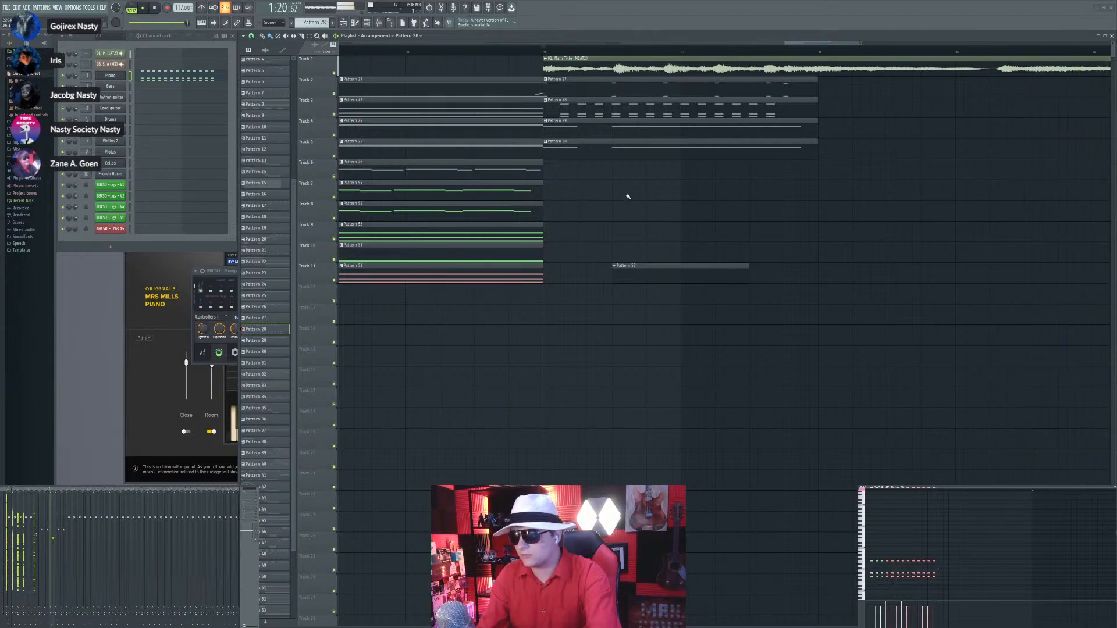
pyautogui.click(675, 276)
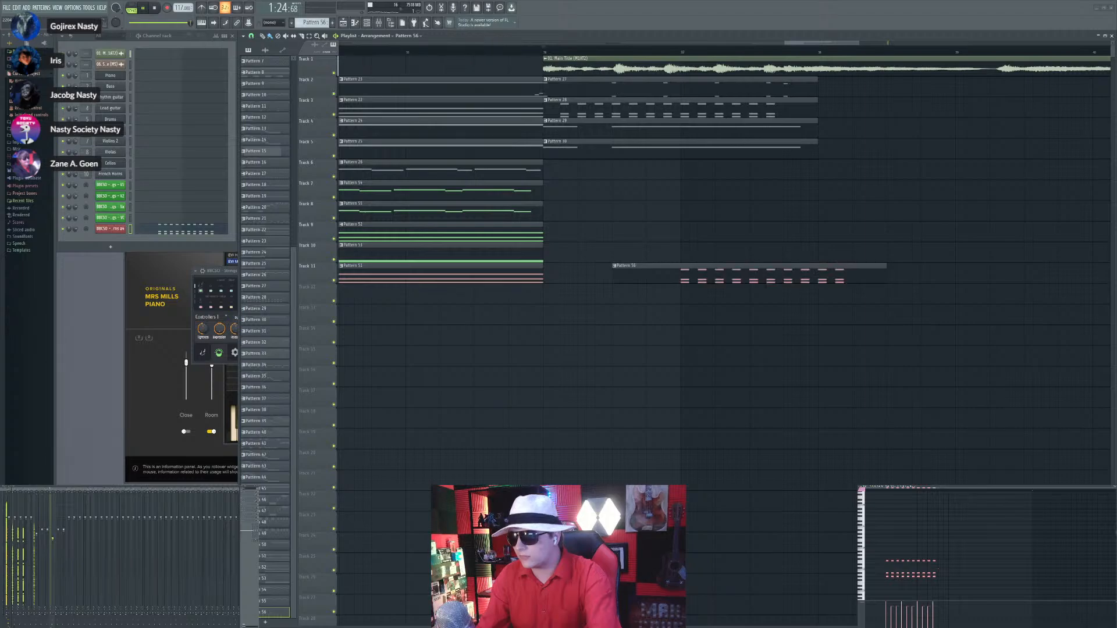
pyautogui.moveTo(650, 275); pyautogui.dragTo(580, 274)
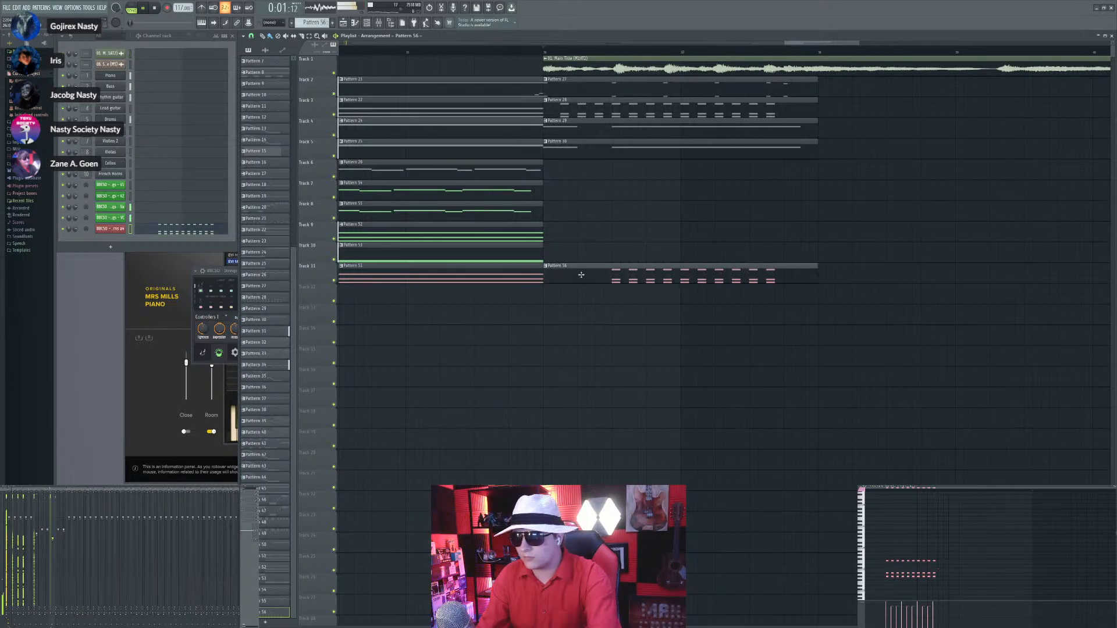
pyautogui.press('space')
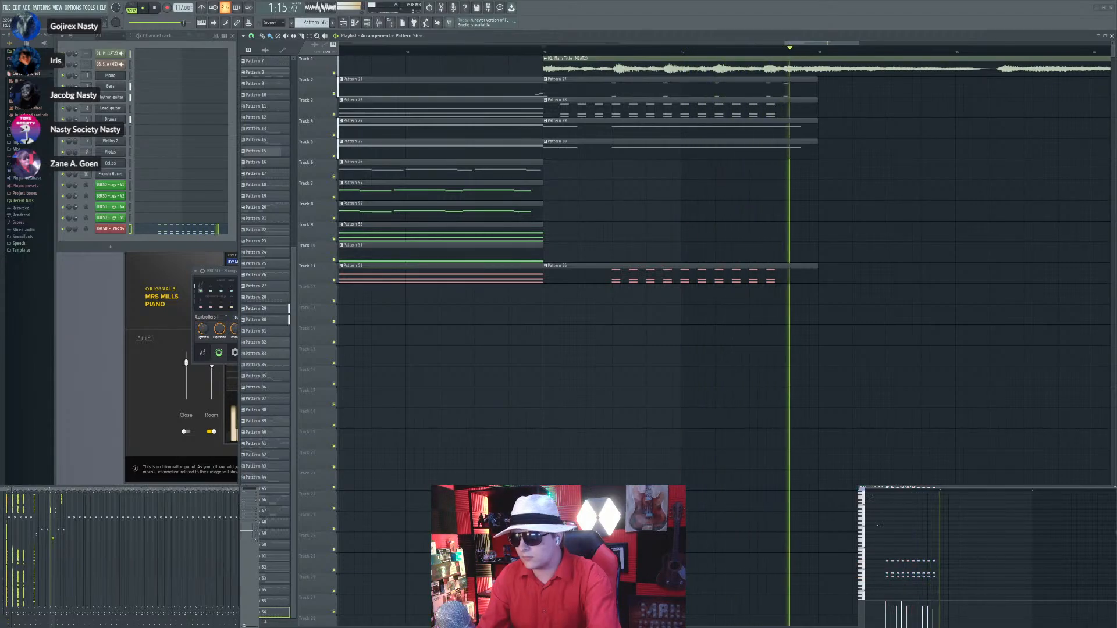
# Step: Replay the section around Pattern 56 and place a new empty Pattern 57 on Track 10, aligned with the start of Pattern 56
pyautogui.press('space')
pyautogui.press('space')
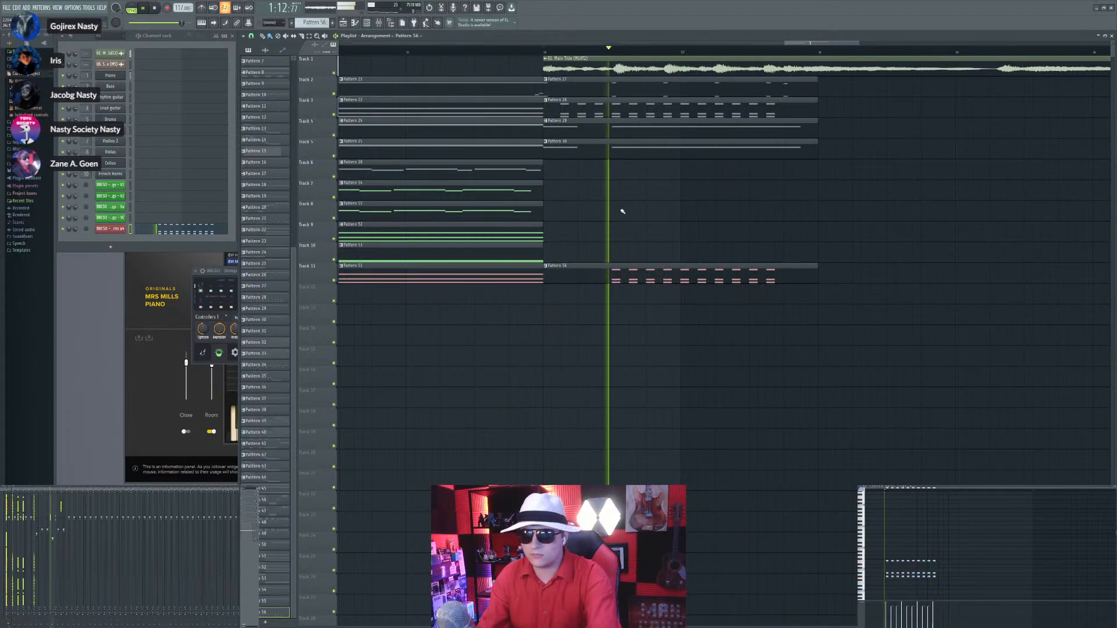
pyautogui.press('space')
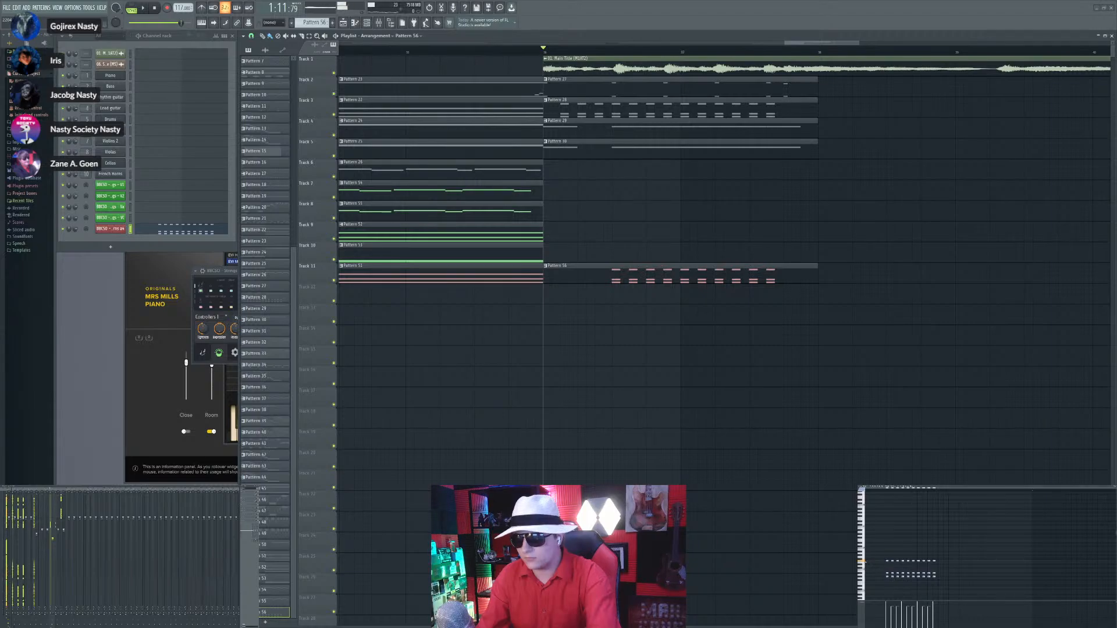
pyautogui.press('space')
pyautogui.press('F4')
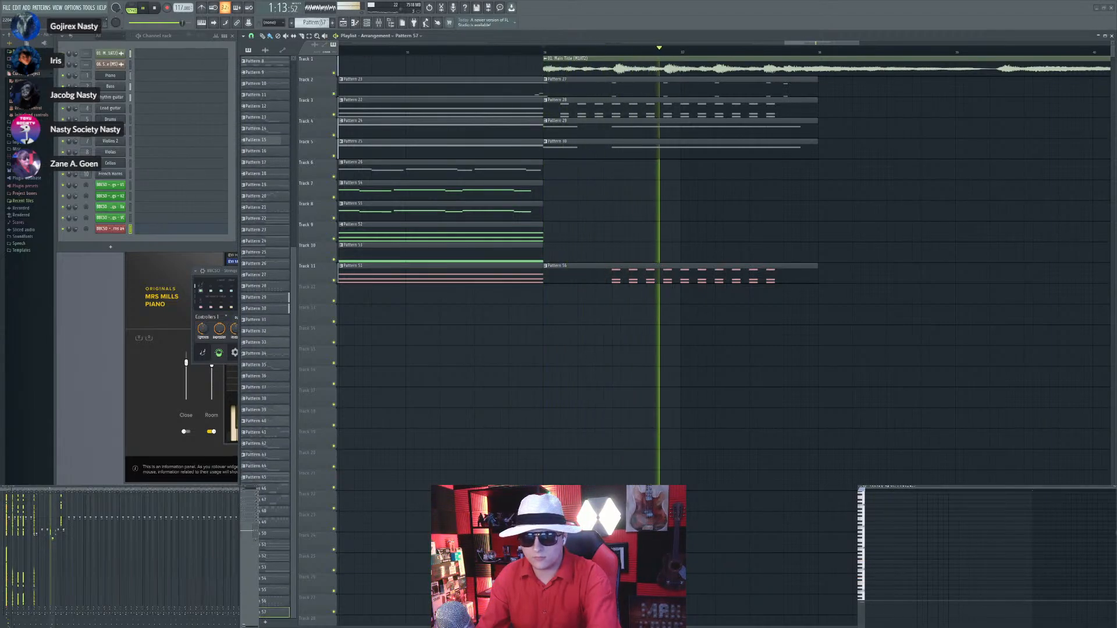
pyautogui.click(611, 248)
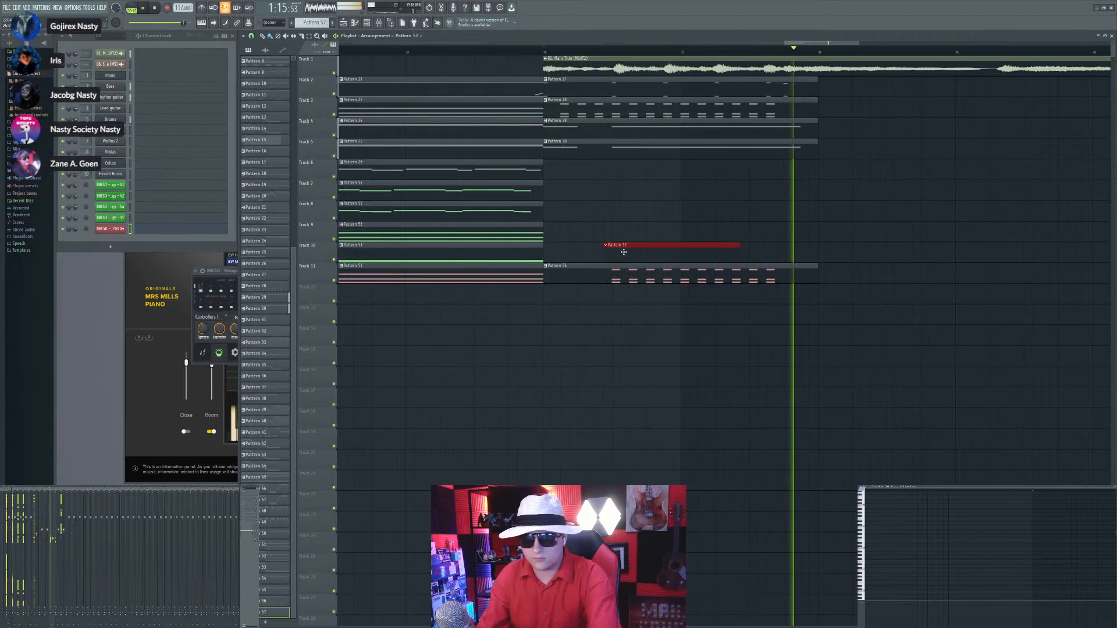
pyautogui.moveTo(623, 251); pyautogui.dragTo(563, 250)
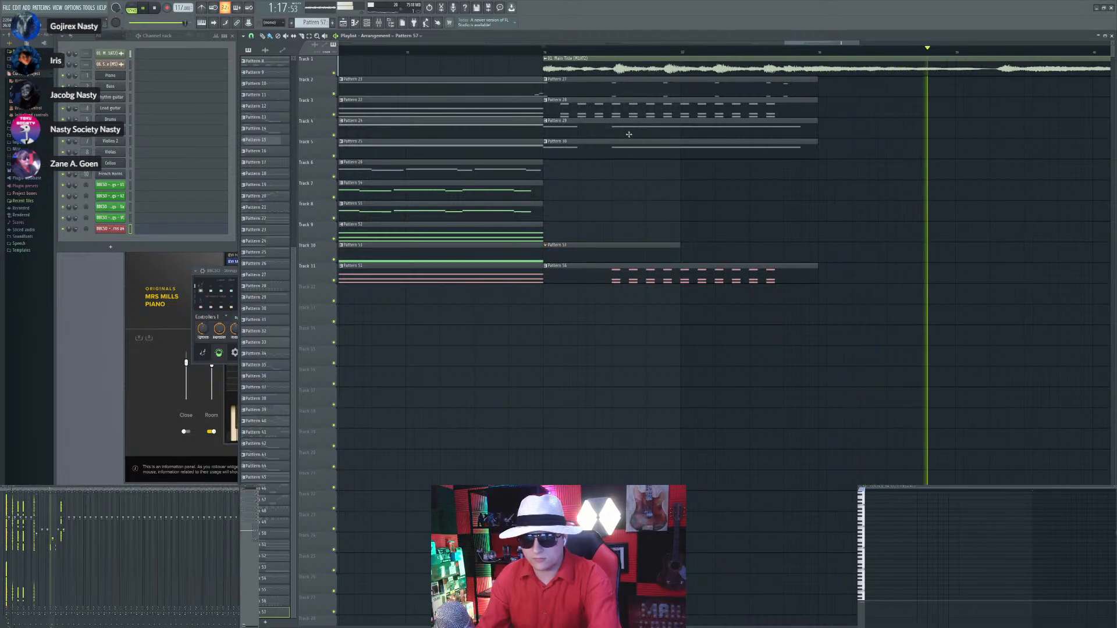
# Step: Enter five short same-pitch notes in Pattern 57, one on every third Pattern 56 chord plus a final one just after, checking by replaying
pyautogui.click(675, 278)
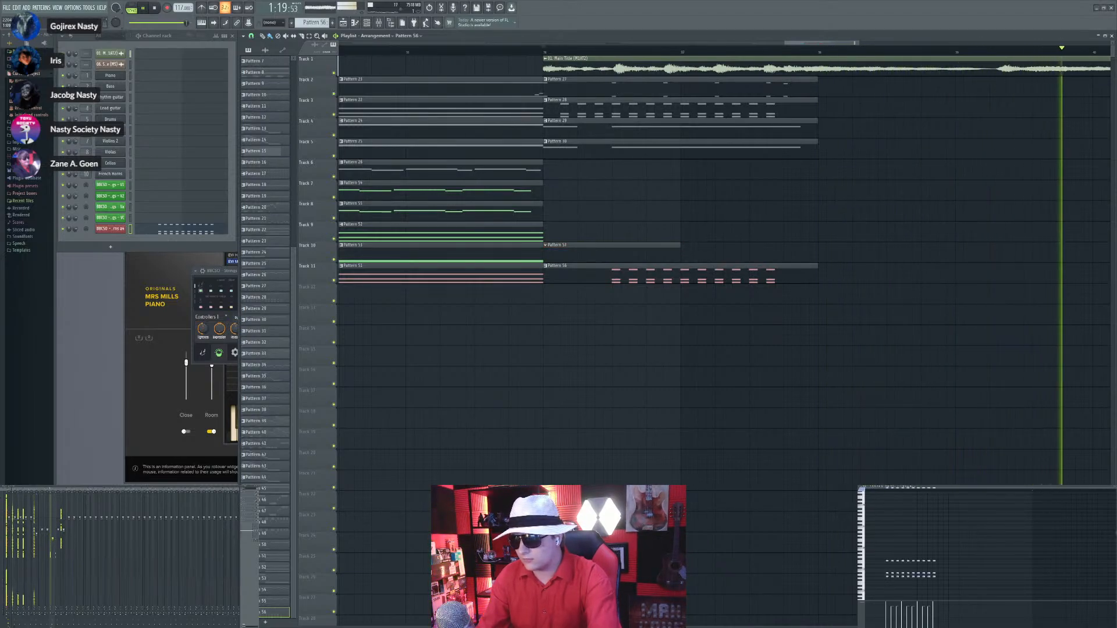
pyautogui.click(654, 247)
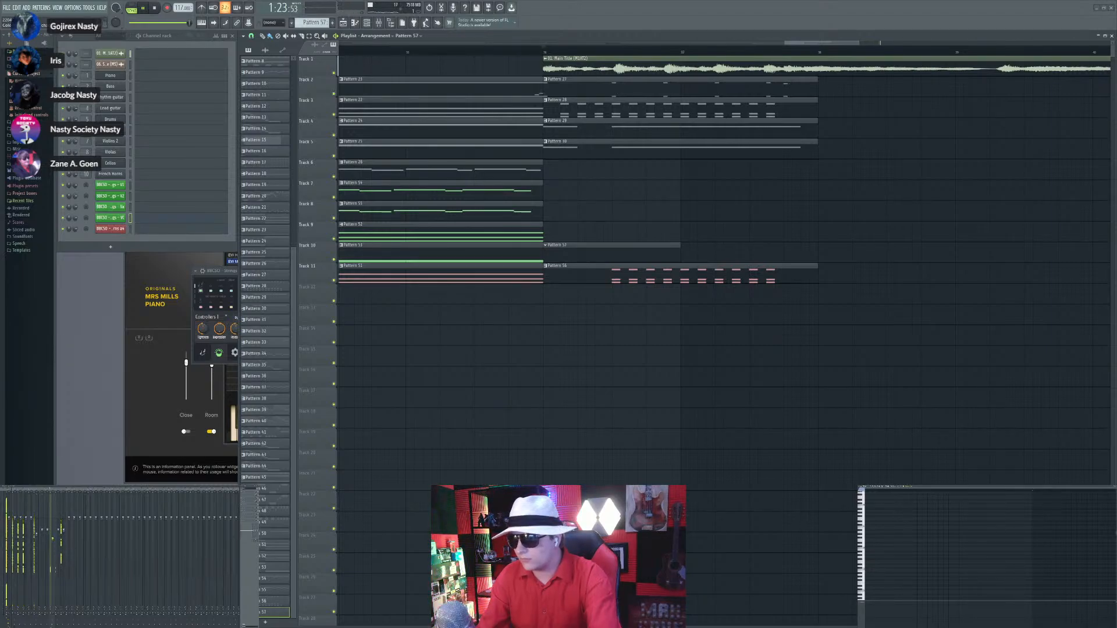
pyautogui.press('space')
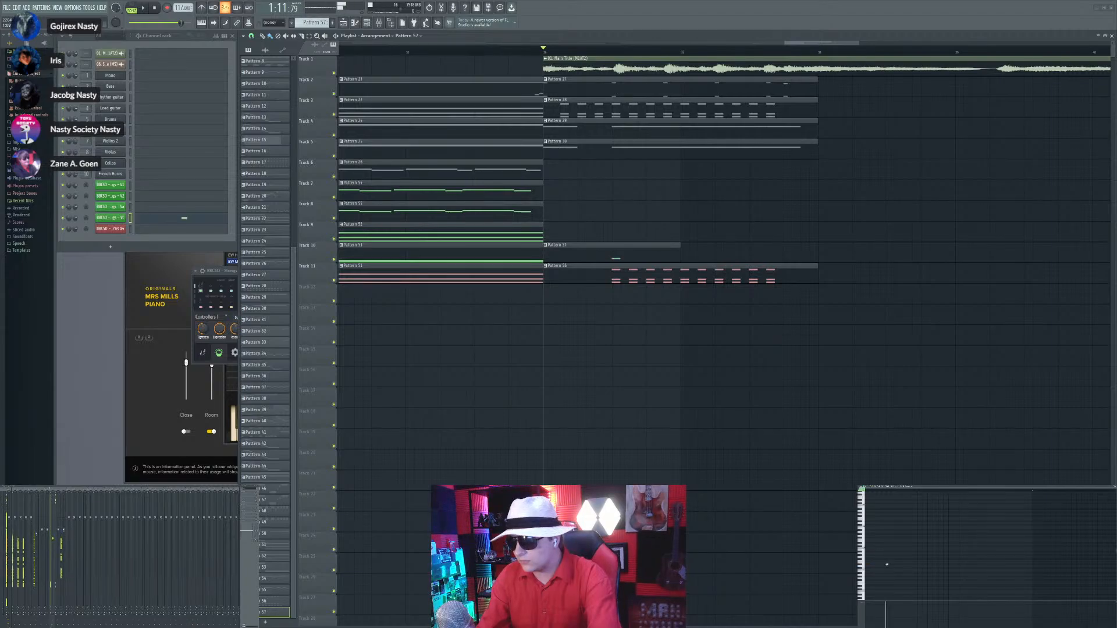
pyautogui.press('space')
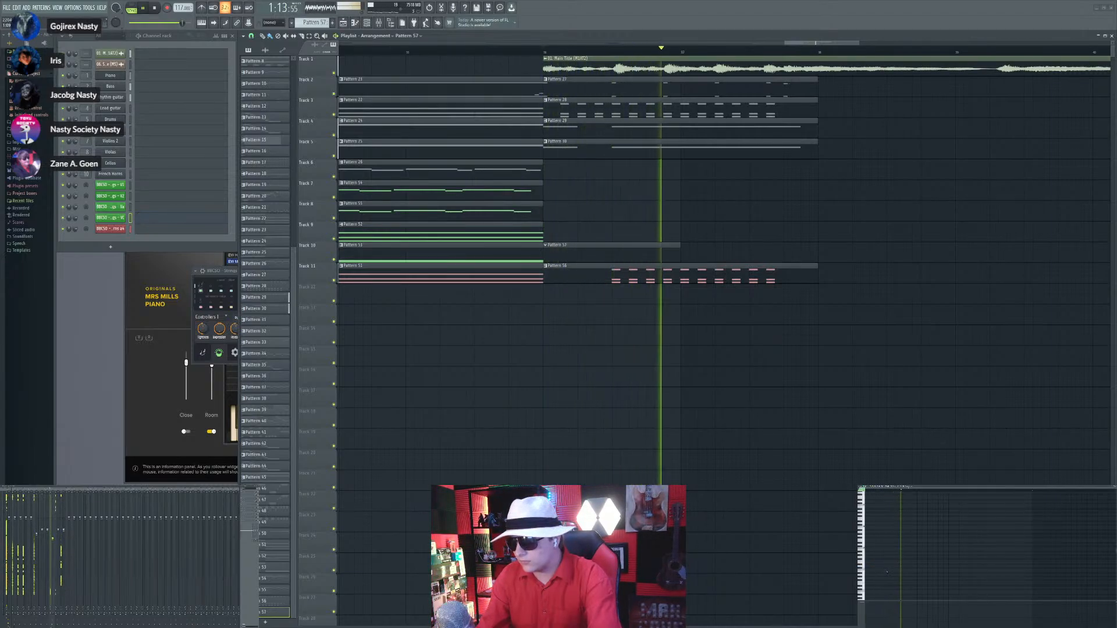
pyautogui.press('space')
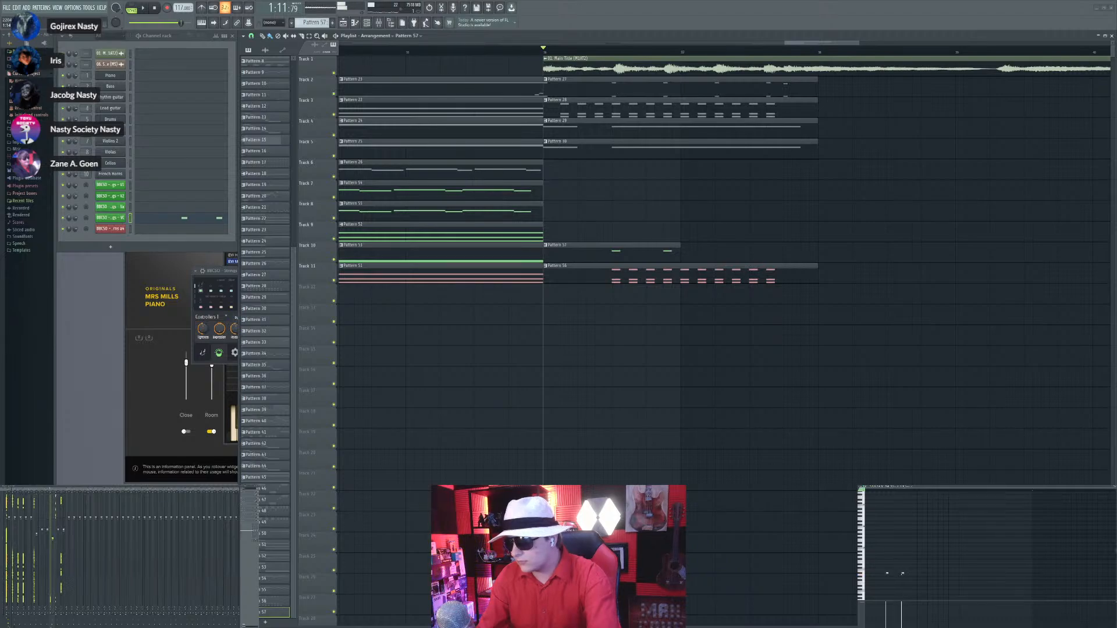
pyautogui.press('space')
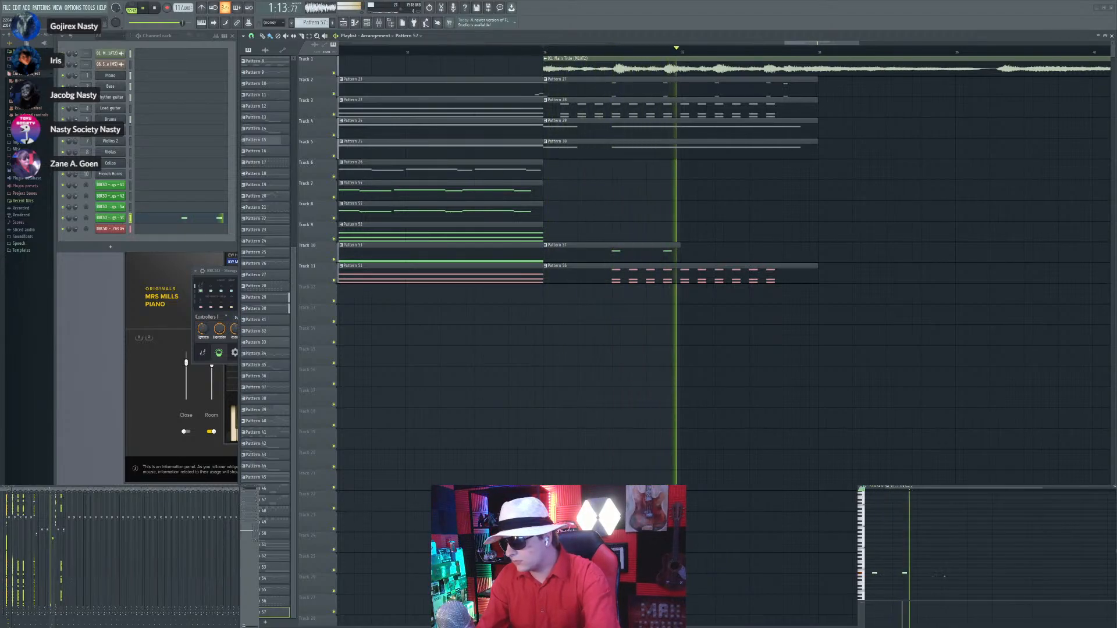
pyautogui.press('space')
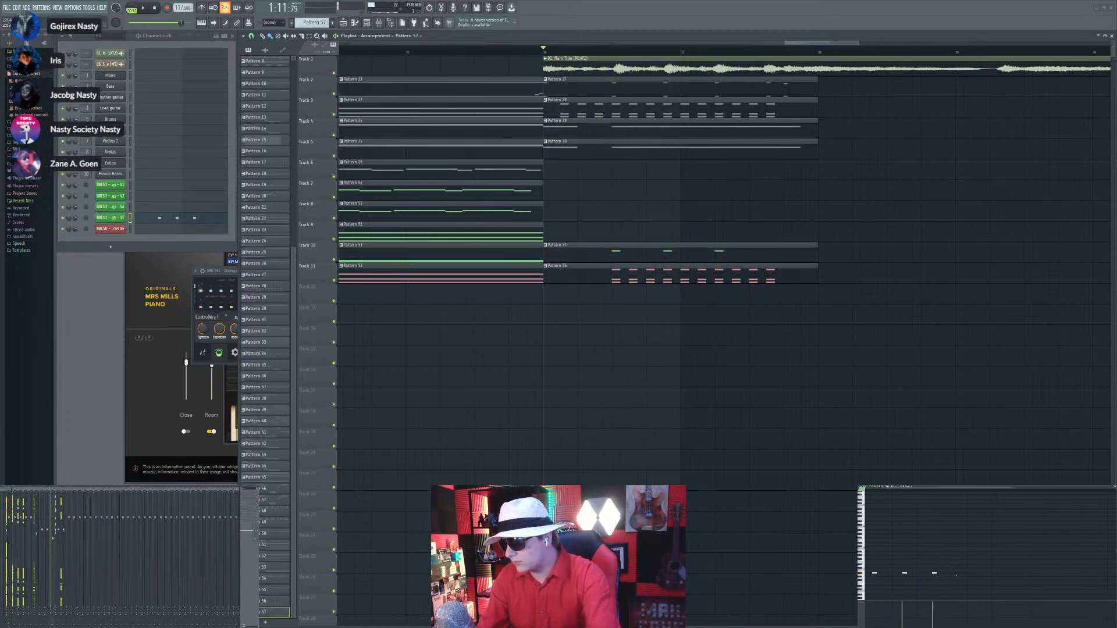
pyautogui.press('space')
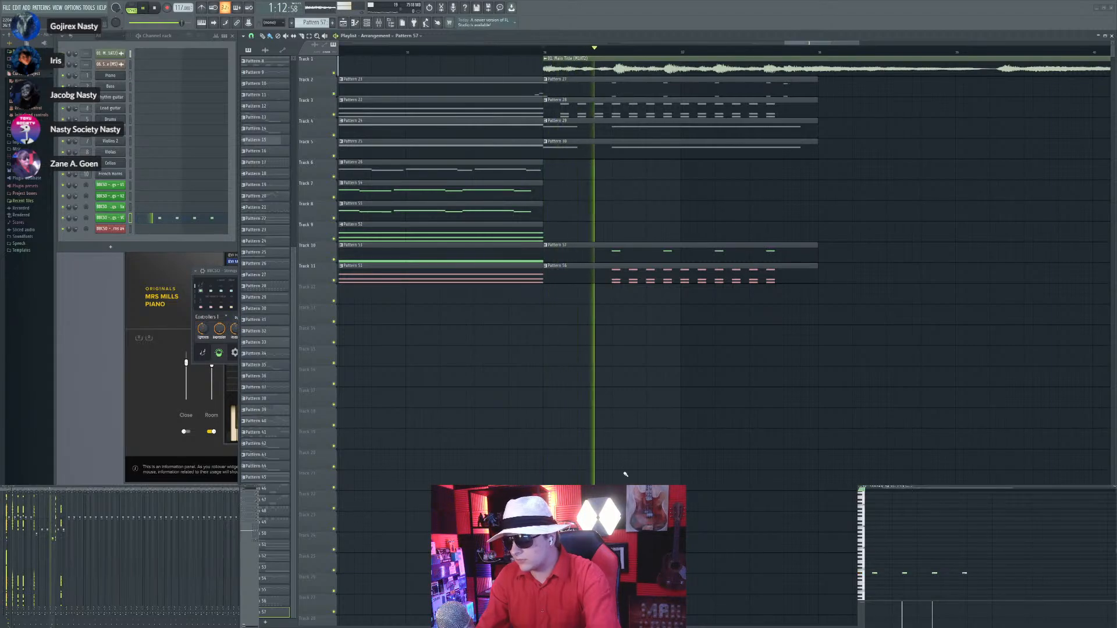
pyautogui.click(974, 573)
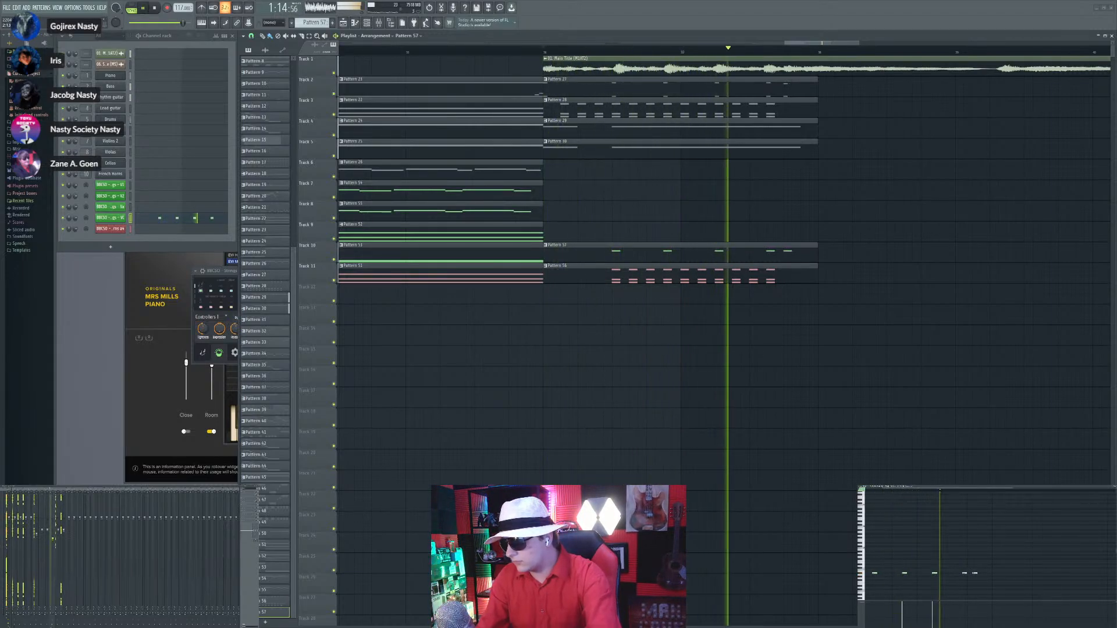
pyautogui.scroll(-2, 954, 568)
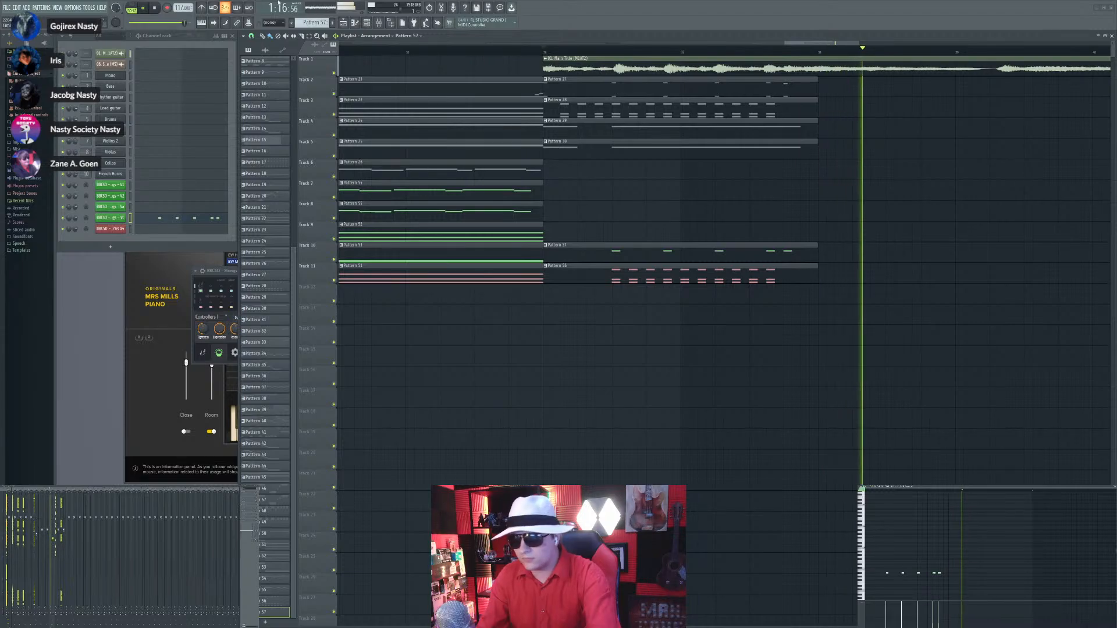
# Step: Place a new Pattern 58 on Track 9, aligned with Pattern 57, and play from the first Pattern 56 chord
pyautogui.click(332, 23)
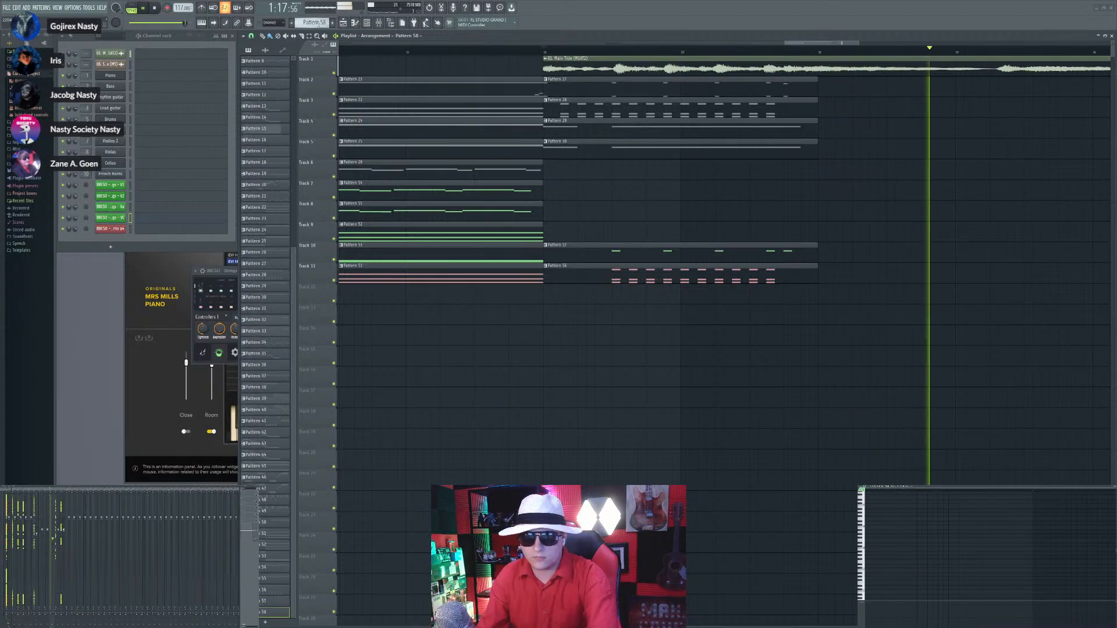
pyautogui.click(549, 228)
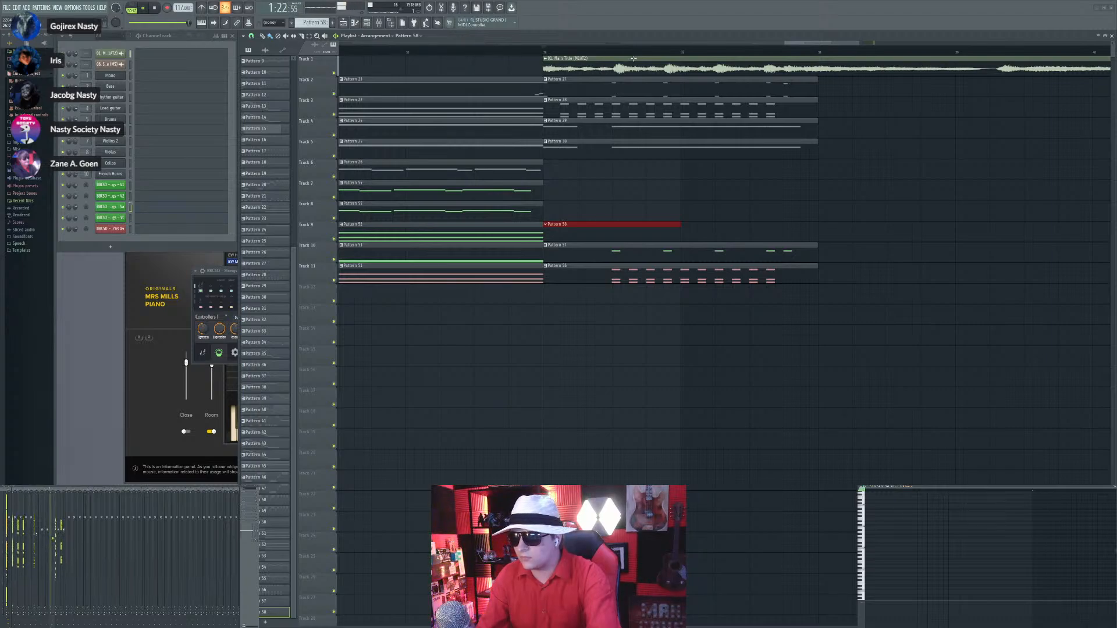
pyautogui.click(614, 51)
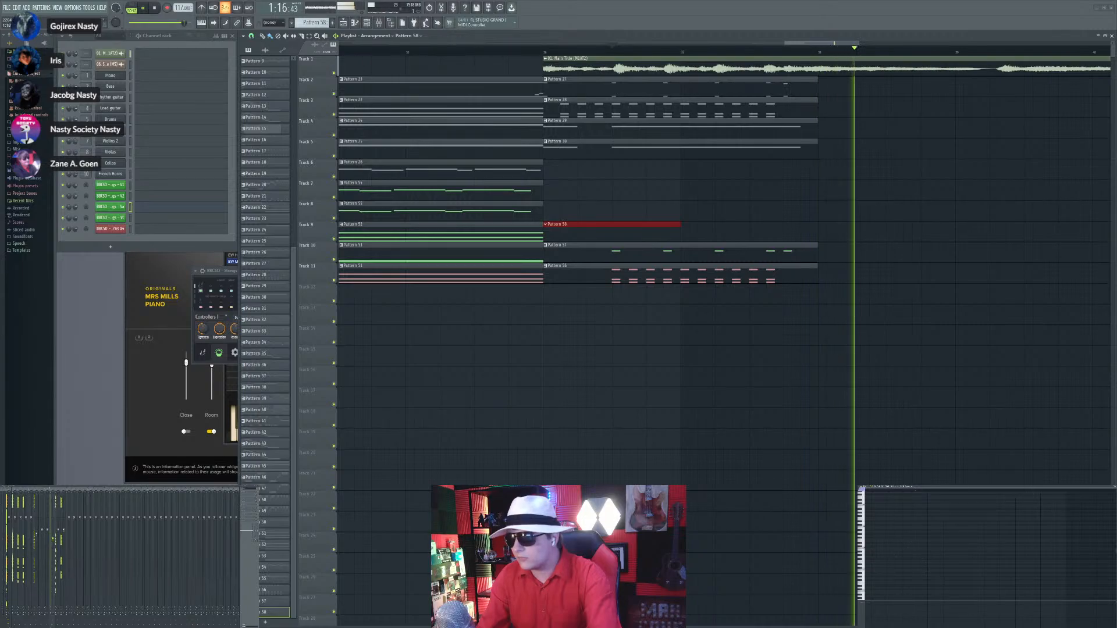
# Step: Fill Pattern 58 with five short notes in Pattern 57's rhythm, double them at a higher pitch and replay the section
pyautogui.press('space')
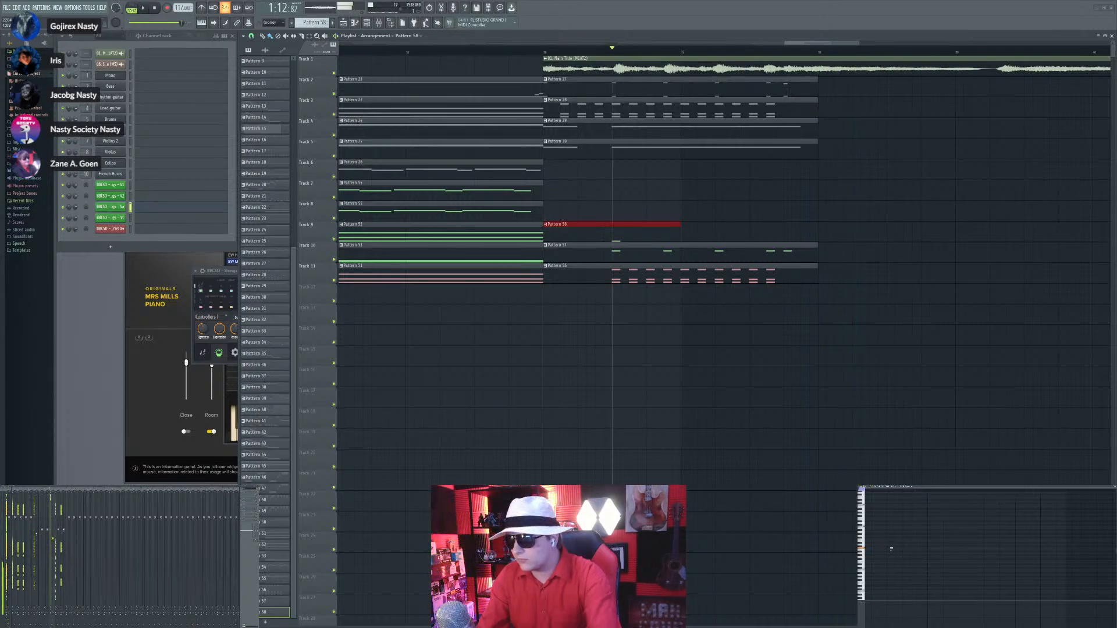
pyautogui.press('space')
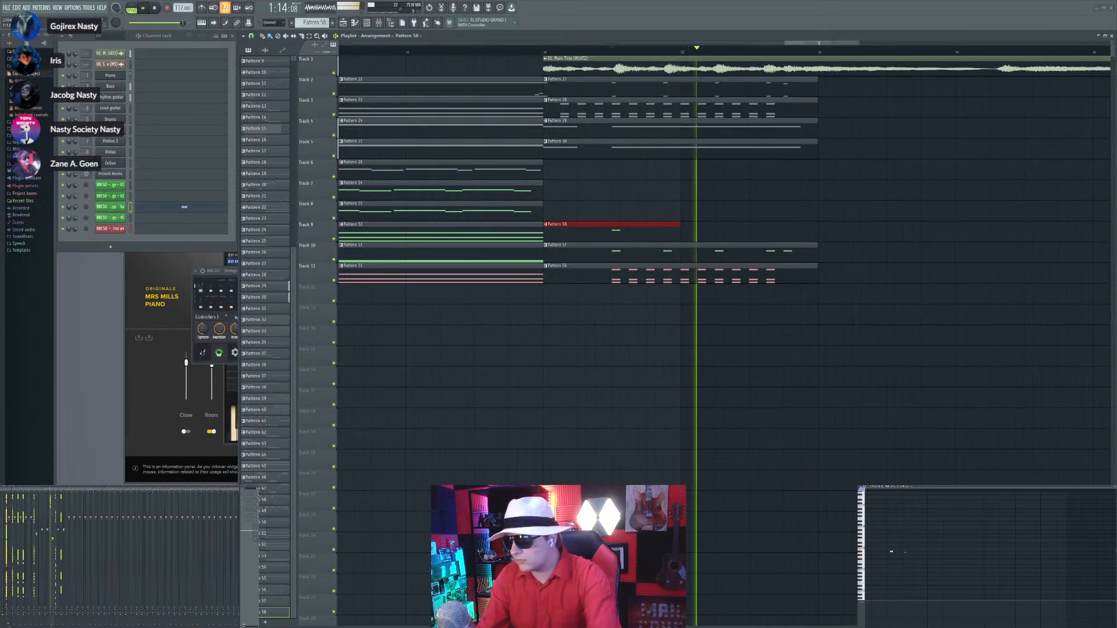
pyautogui.press('space')
pyautogui.press('space')
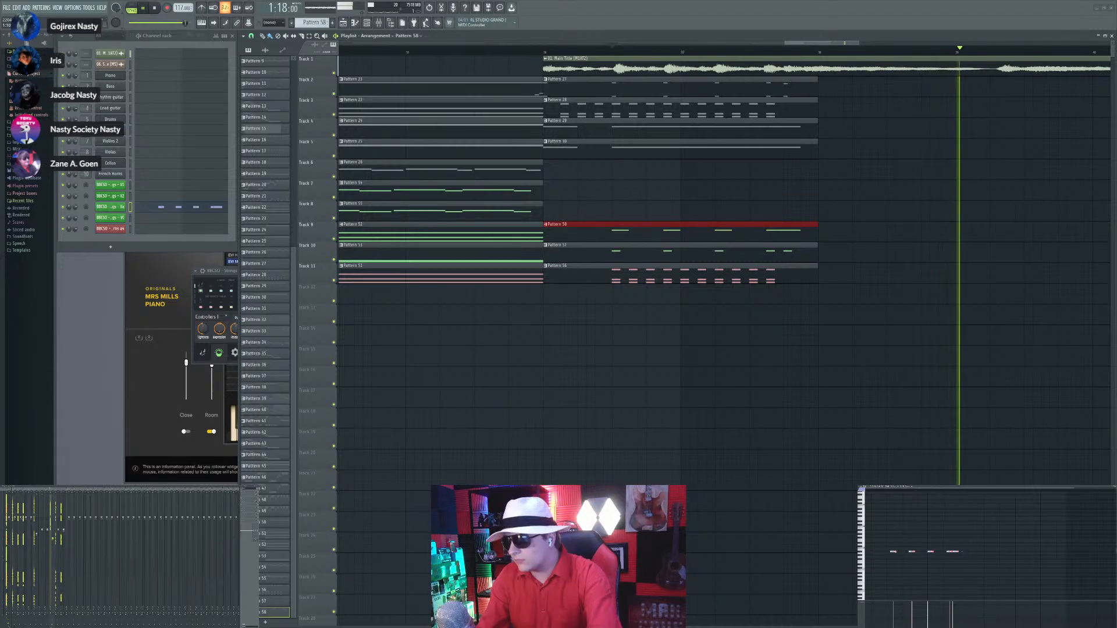
pyautogui.moveTo(961, 552); pyautogui.dragTo(958, 540)
pyautogui.press('space')
pyautogui.press('space')
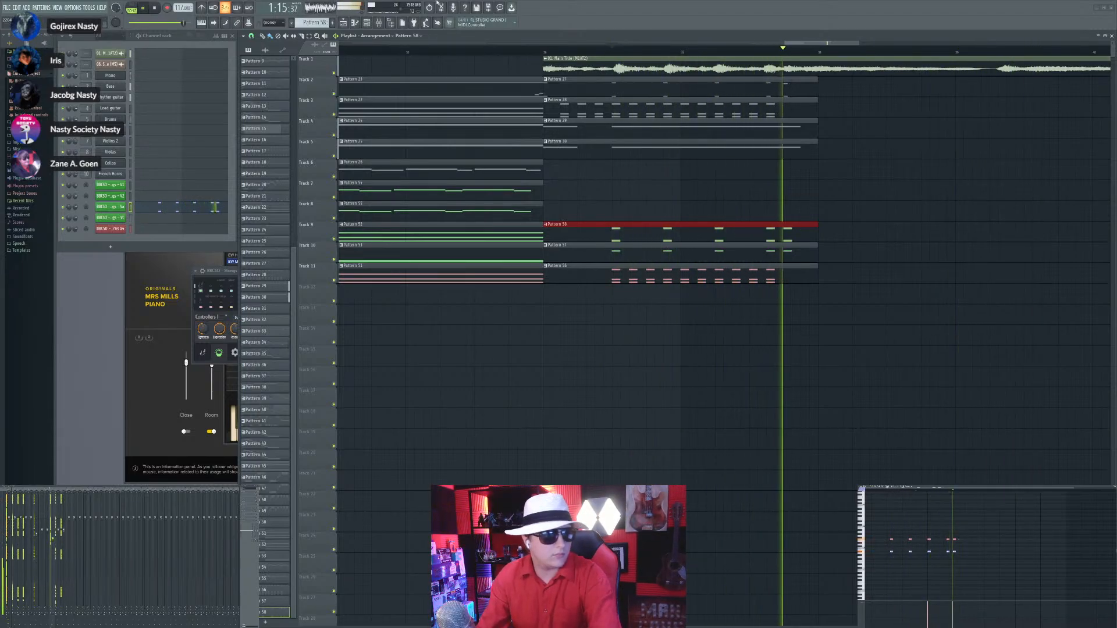
# Step: Place a new Pattern 59 on Track 7, starting together with Pattern 58, and replay the section
pyautogui.press('F4')
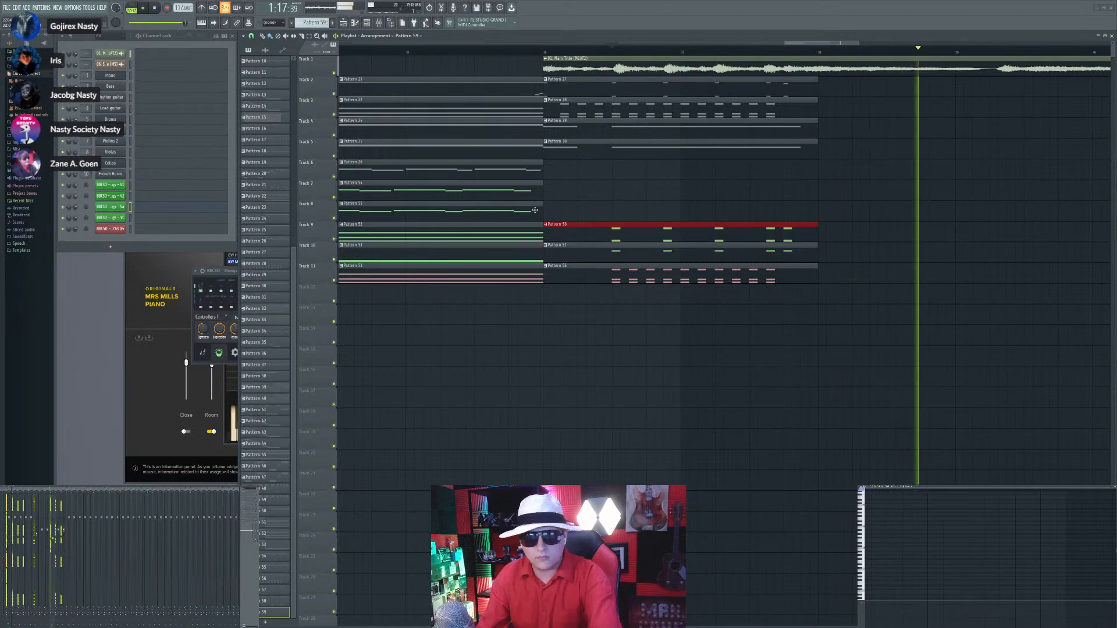
pyautogui.click(549, 198)
pyautogui.press('space')
pyautogui.press('space')
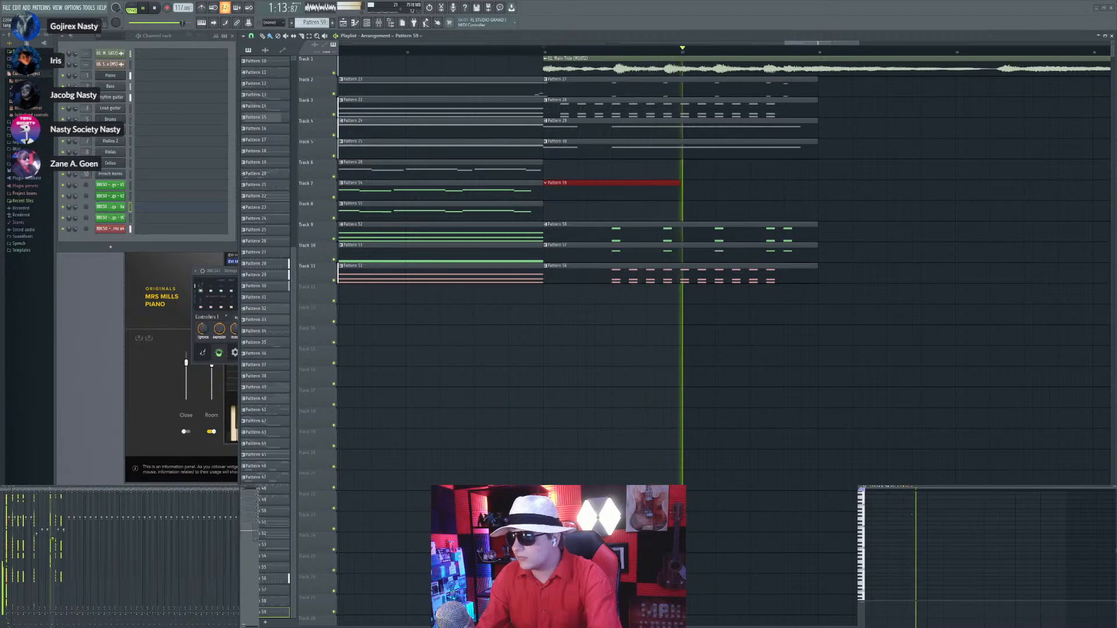
# Step: Write a line of repeated low notes with four high accents matching Pattern 58's first four hits in Pattern 59, and replay it
pyautogui.press('space')
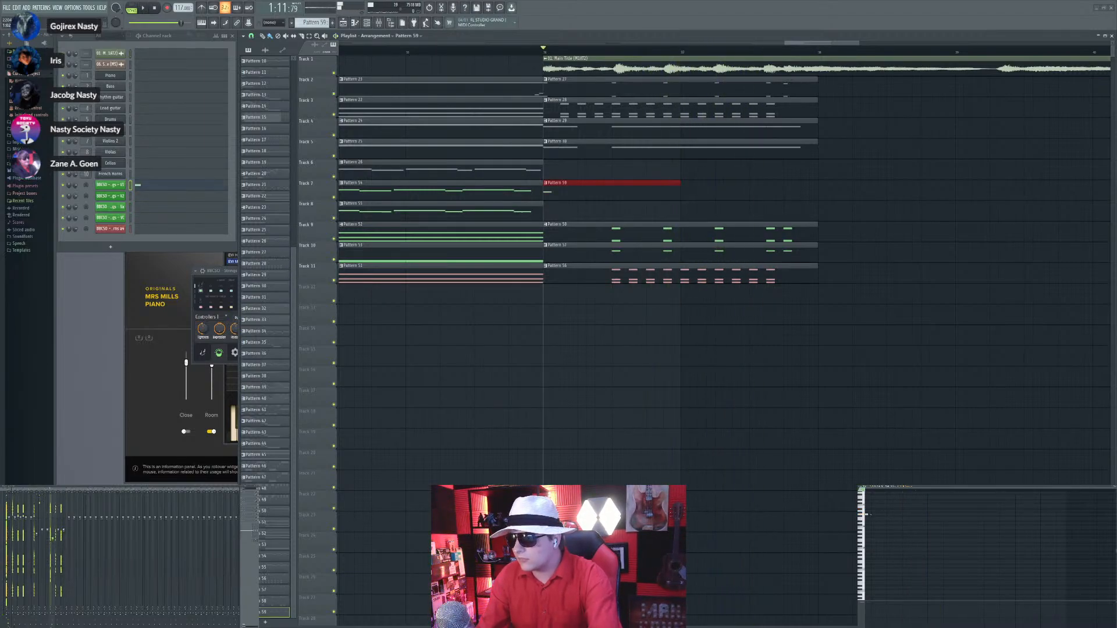
pyautogui.press('space')
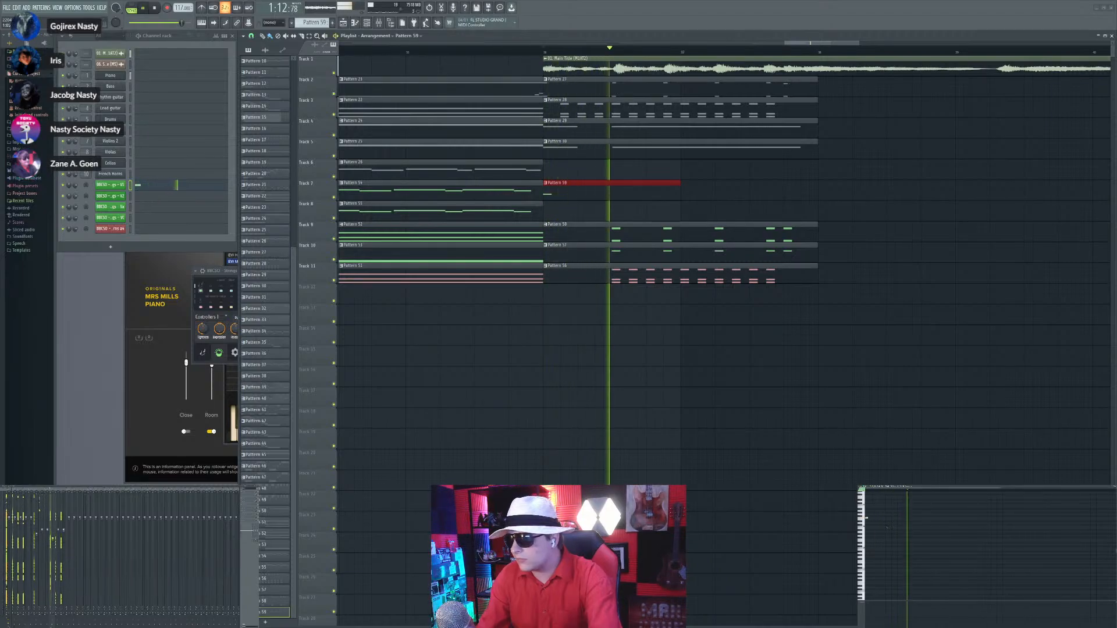
pyautogui.press('space')
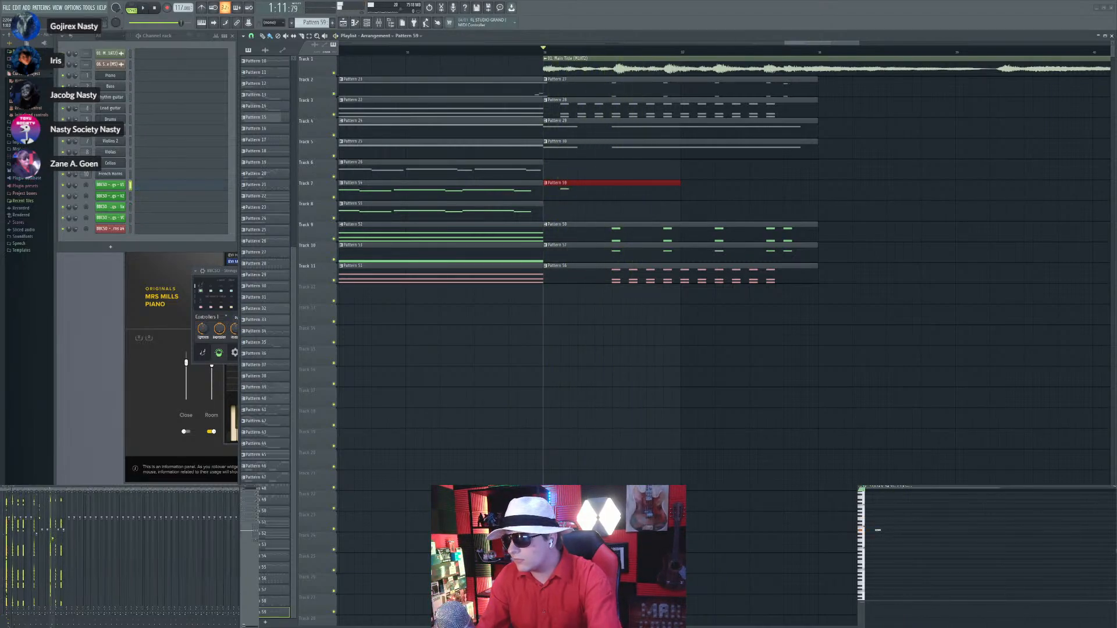
pyautogui.press('space')
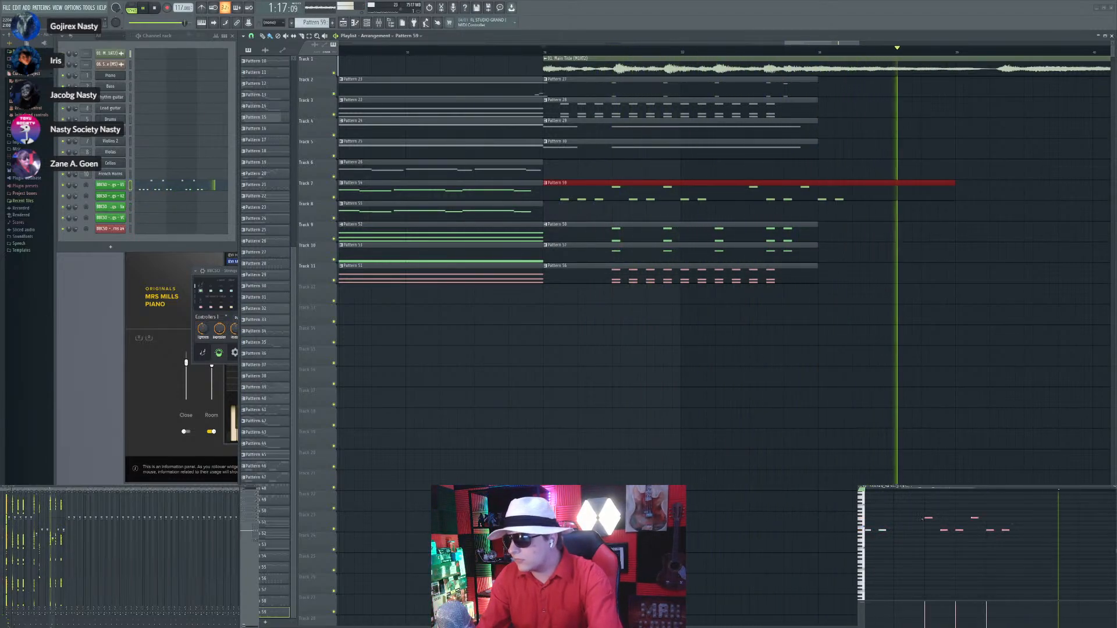
pyautogui.press('space')
pyautogui.press('space')
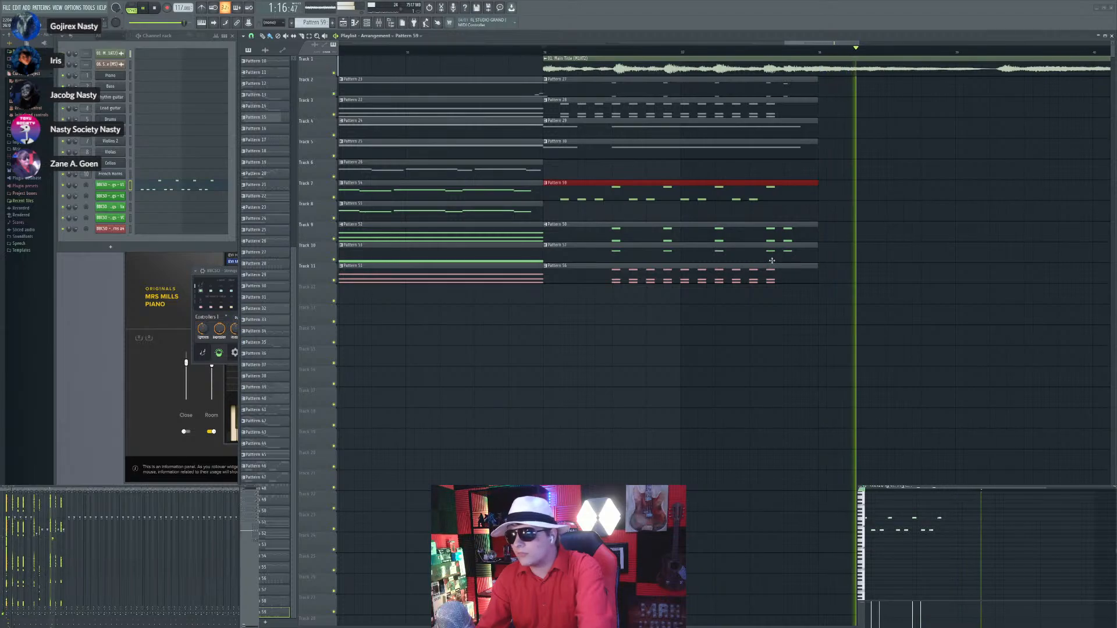
pyautogui.scroll(3, 846, 245)
pyautogui.press('space')
pyautogui.press('space')
pyautogui.scroll(-3, 877, 249)
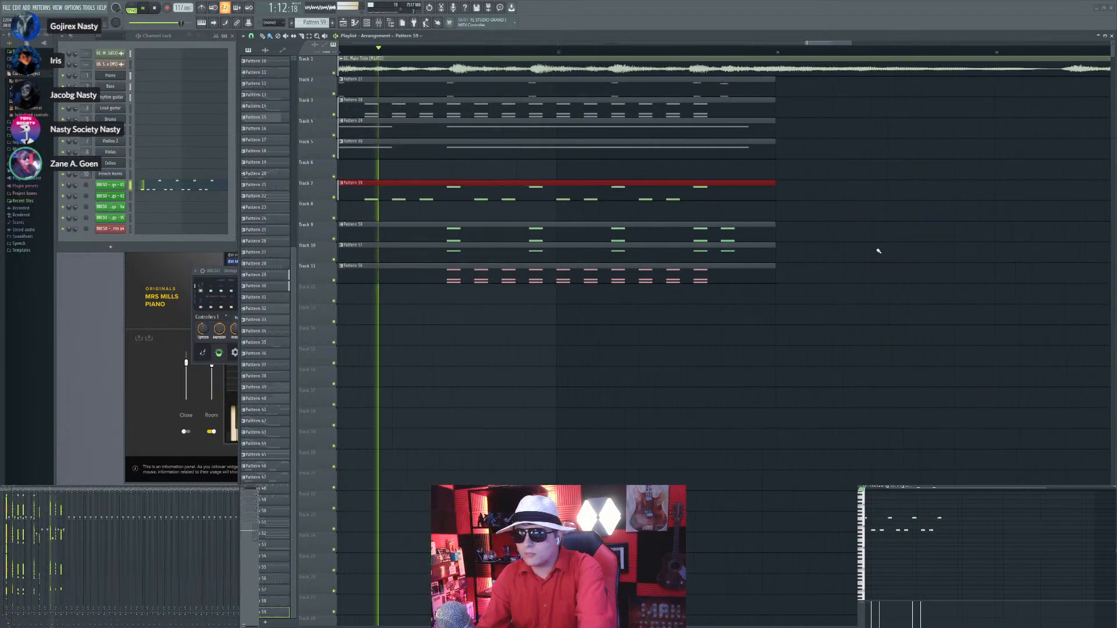
# Step: Copy Pattern 59's notes into a new Pattern 60 placed on Track 8, aligned with the start of Pattern 59
pyautogui.hotkey('ctrl', 'c')
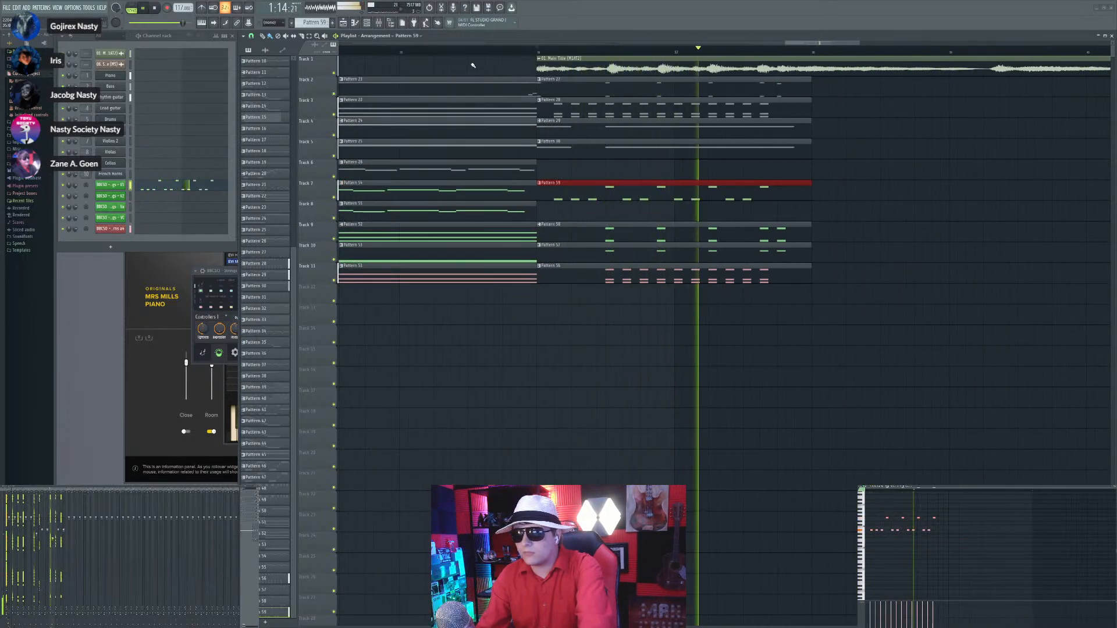
pyautogui.scroll(1, 313, 24)
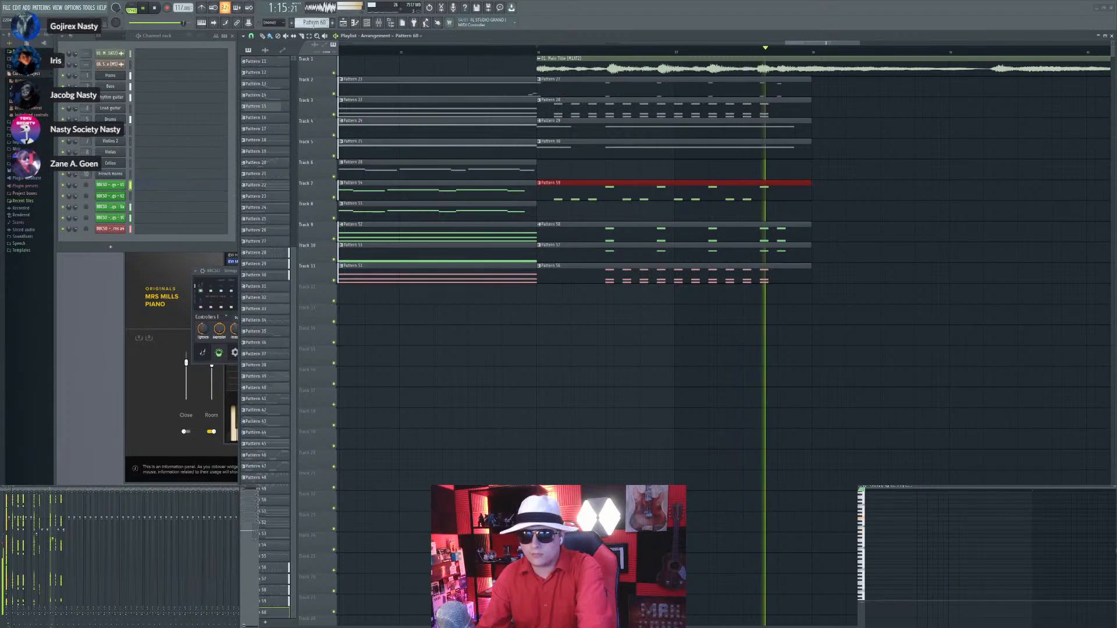
pyautogui.click(543, 215)
pyautogui.hotkey('ctrl', 'v')
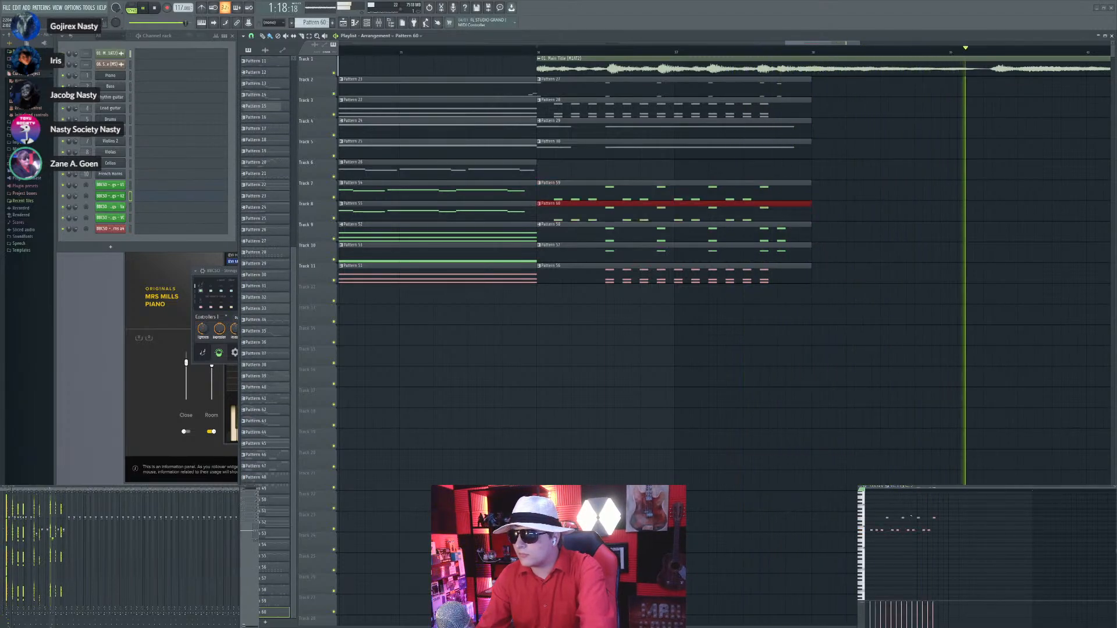
# Step: Replay the section with the new Pattern 60 part and mute the Main Title audio on Track 1
pyautogui.press('space')
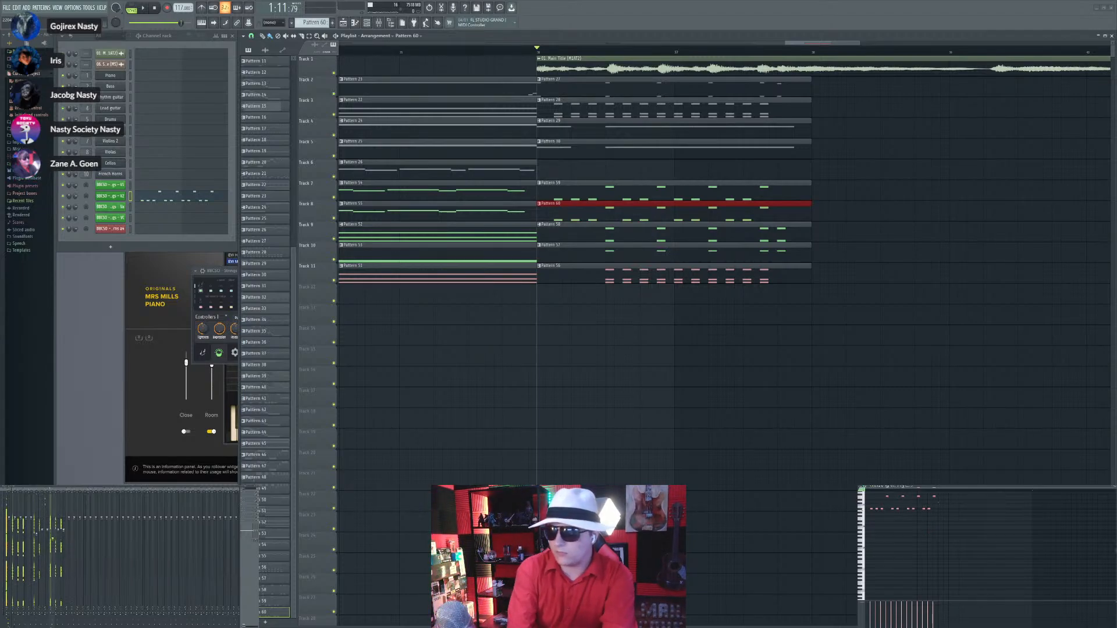
pyautogui.press('space')
pyautogui.click(334, 74)
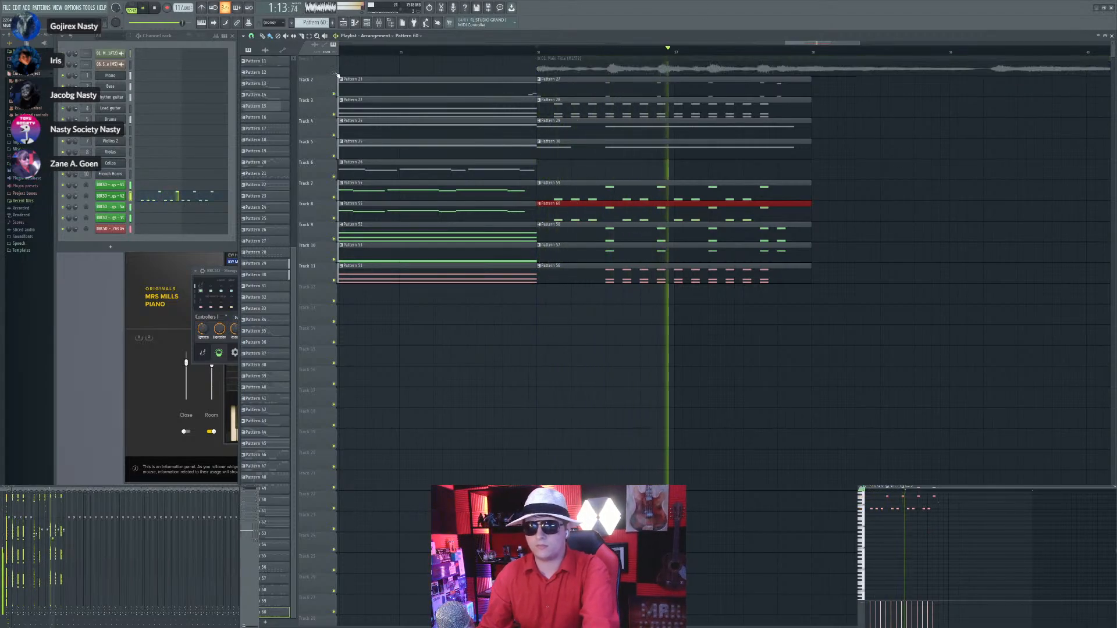
# Step: Replay the section from the start of Pattern 56 and listen to how the layered parts end
pyautogui.keyDown('ctrl'); pyautogui.click(910, 254); pyautogui.keyUp('ctrl')
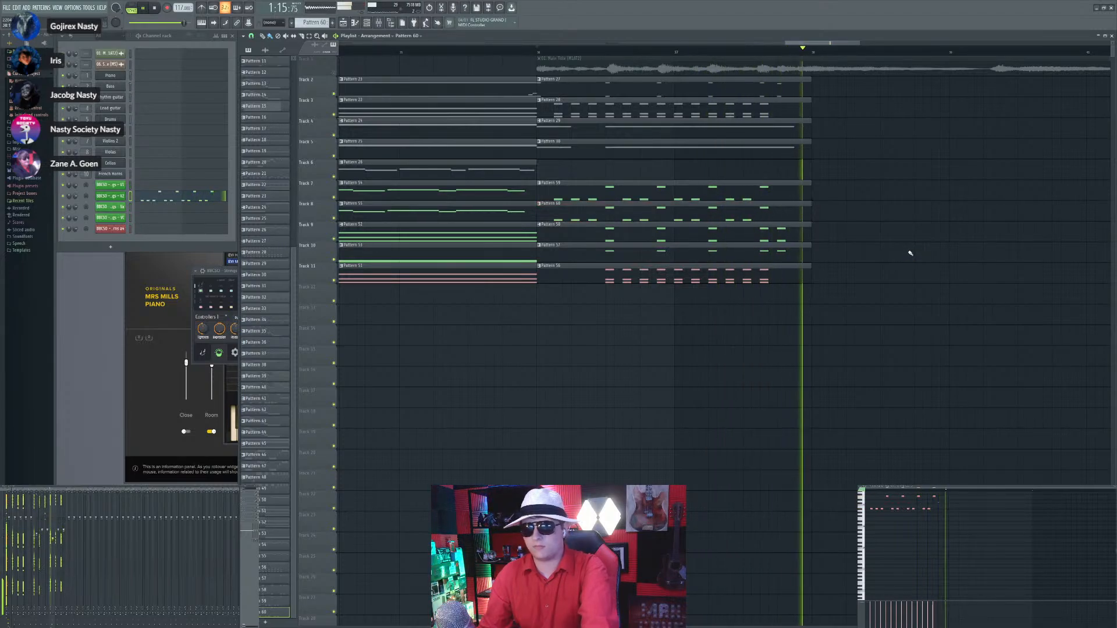
pyautogui.scroll(-2, 852, 269)
pyautogui.press('space')
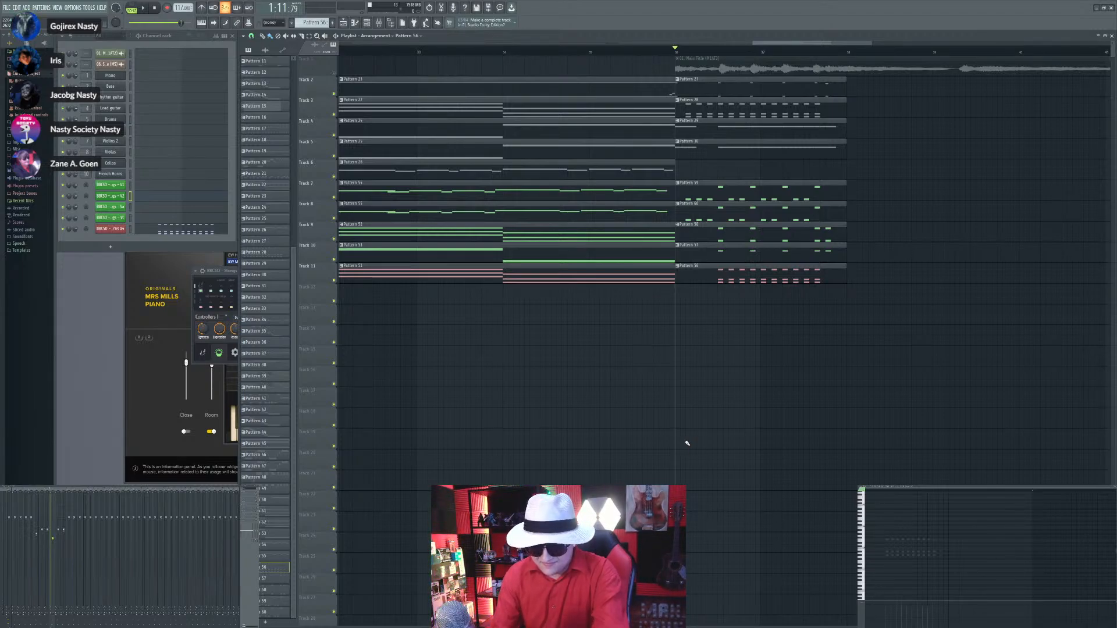
pyautogui.press('space')
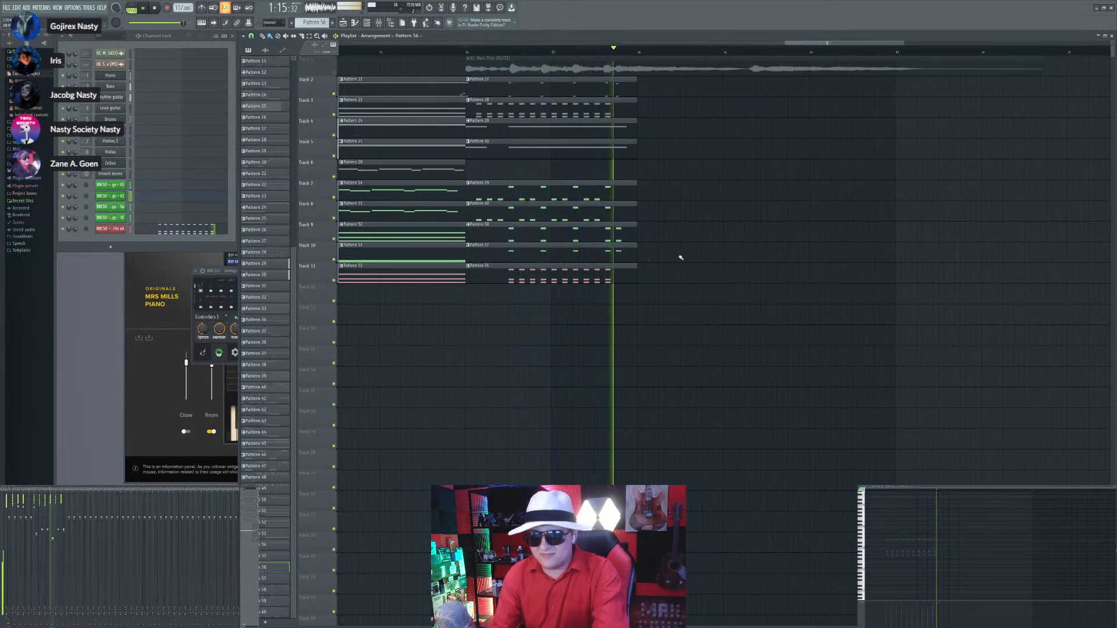
pyautogui.press('space')
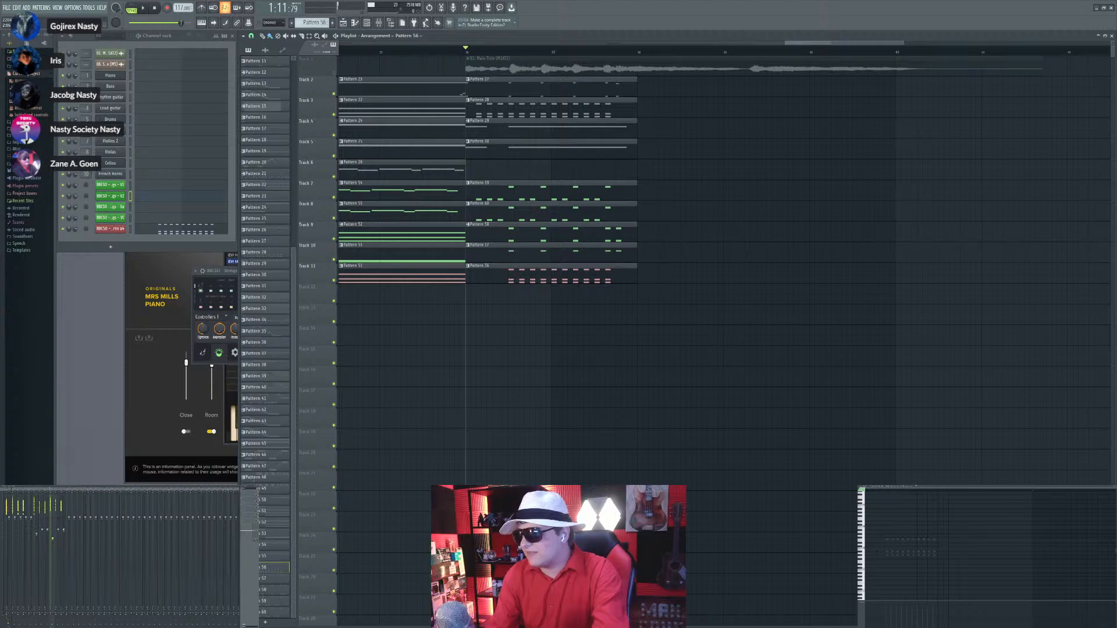
# Step: Add a sustained low note after the last chord hit in Pattern 56 on Track 11, checking it in playback
pyautogui.rightClick(929, 552)
pyautogui.scroll(2, 954, 552)
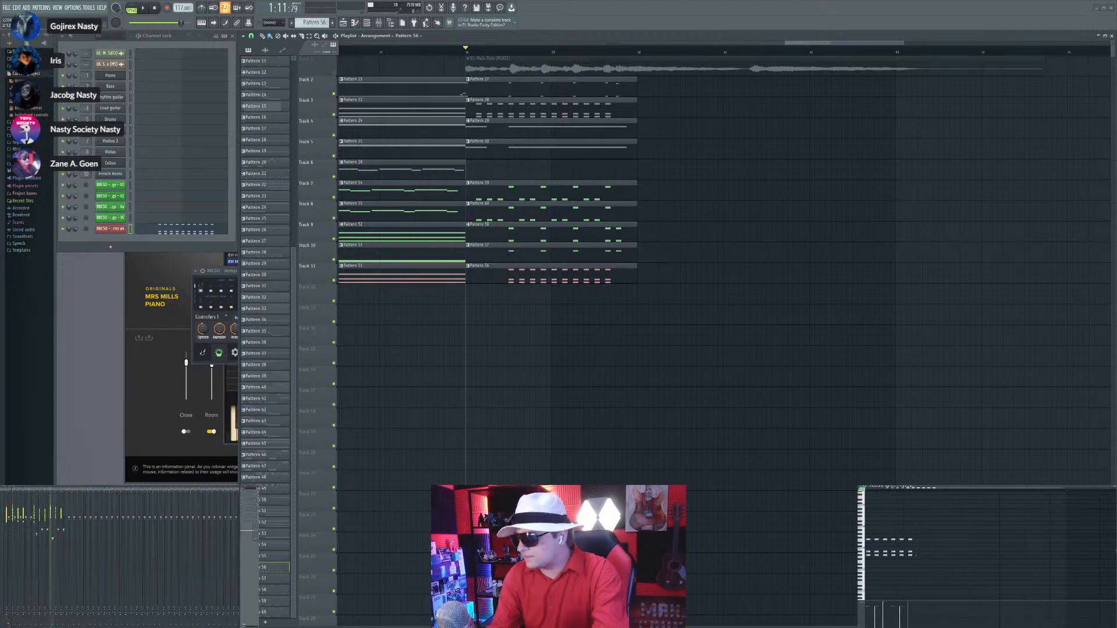
pyautogui.click(918, 553)
pyautogui.rightClick(918, 553)
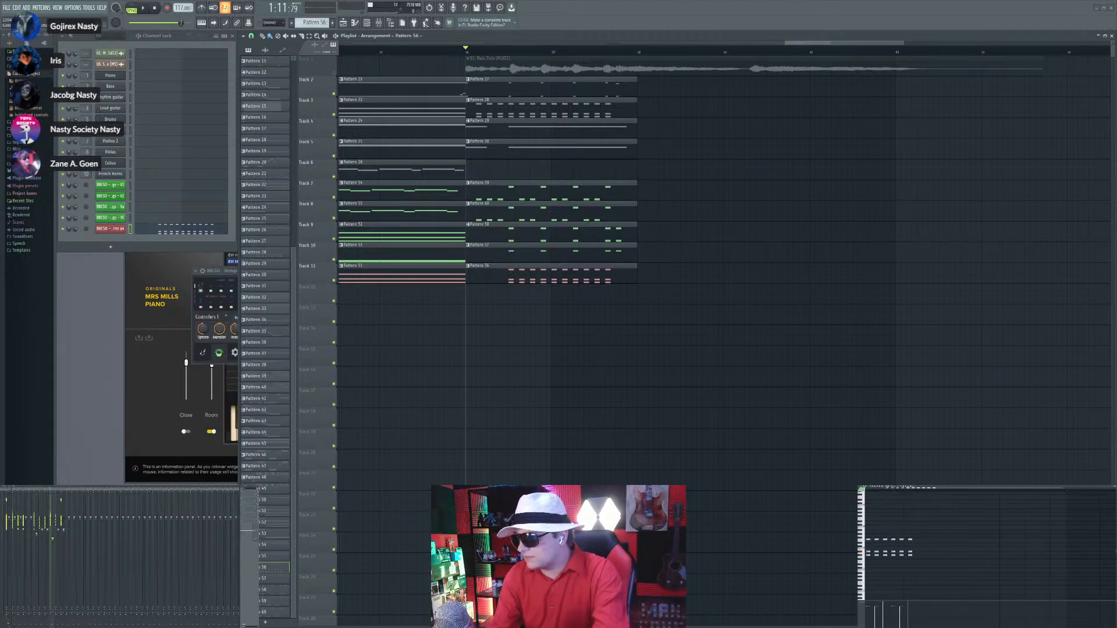
pyautogui.click(918, 553)
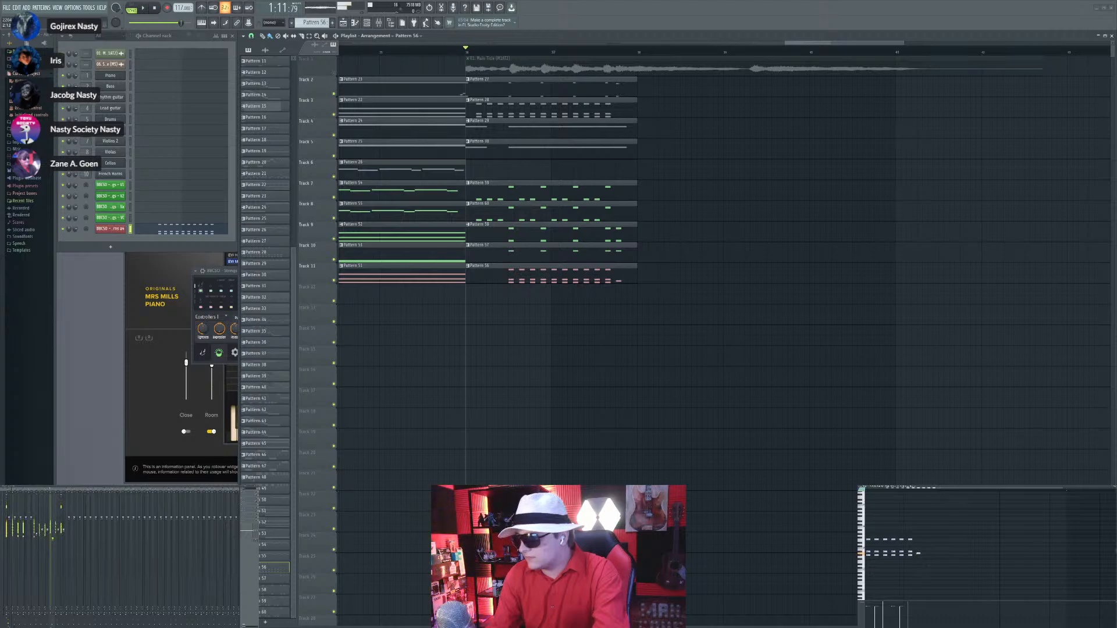
pyautogui.click(916, 492)
pyautogui.press('space')
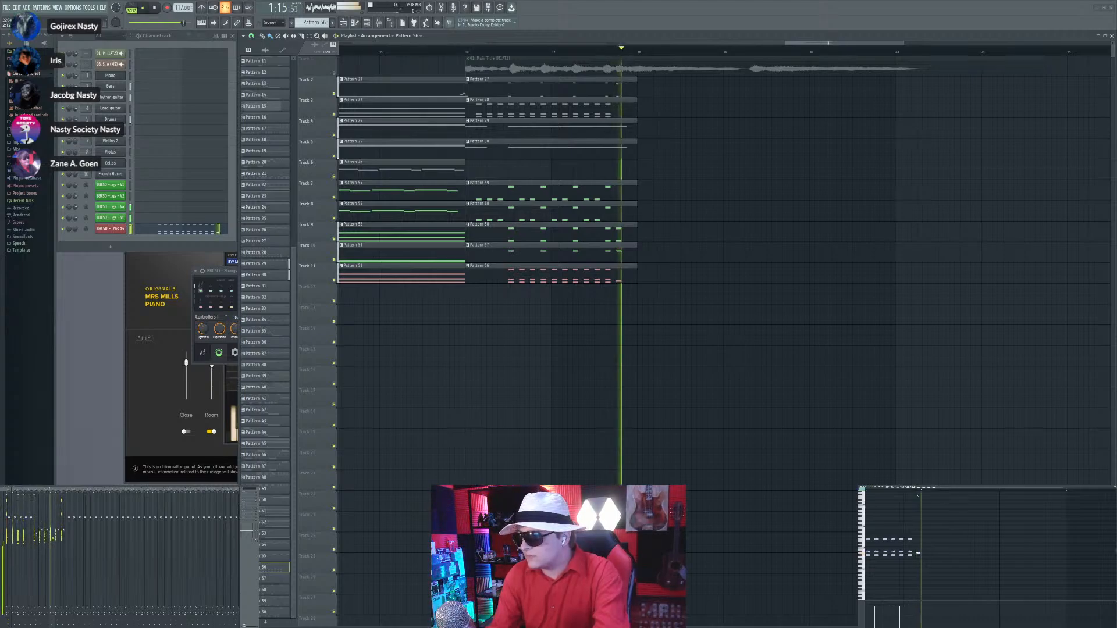
pyautogui.press('space')
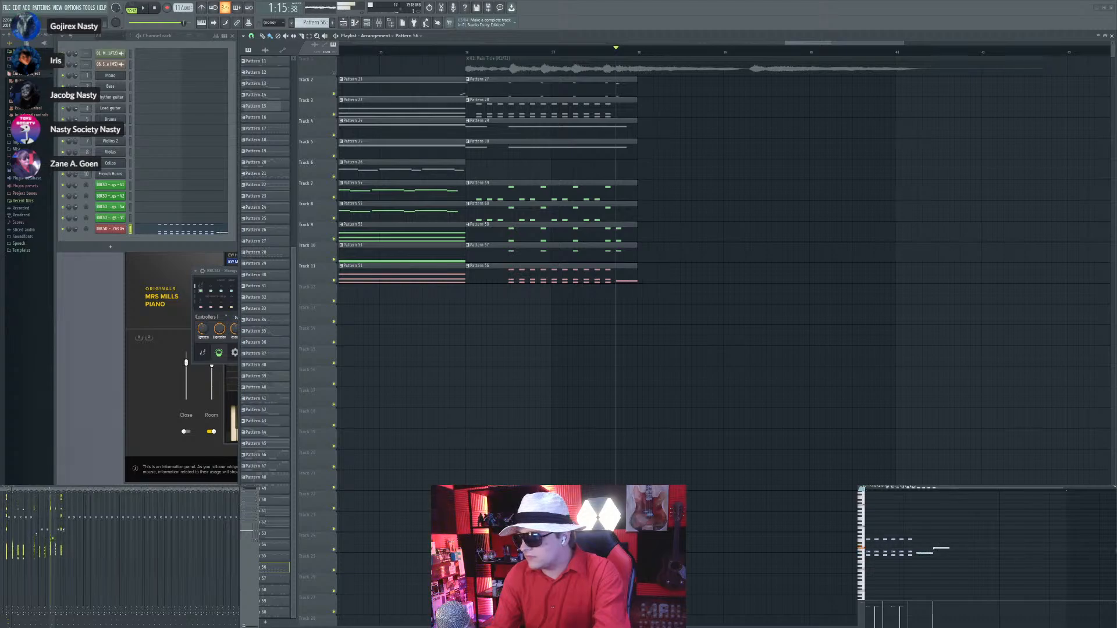
# Step: Build a staggered held chord in Pattern 56: a long upper note over the low note, with a middle note entering as the low one ends
pyautogui.press('space')
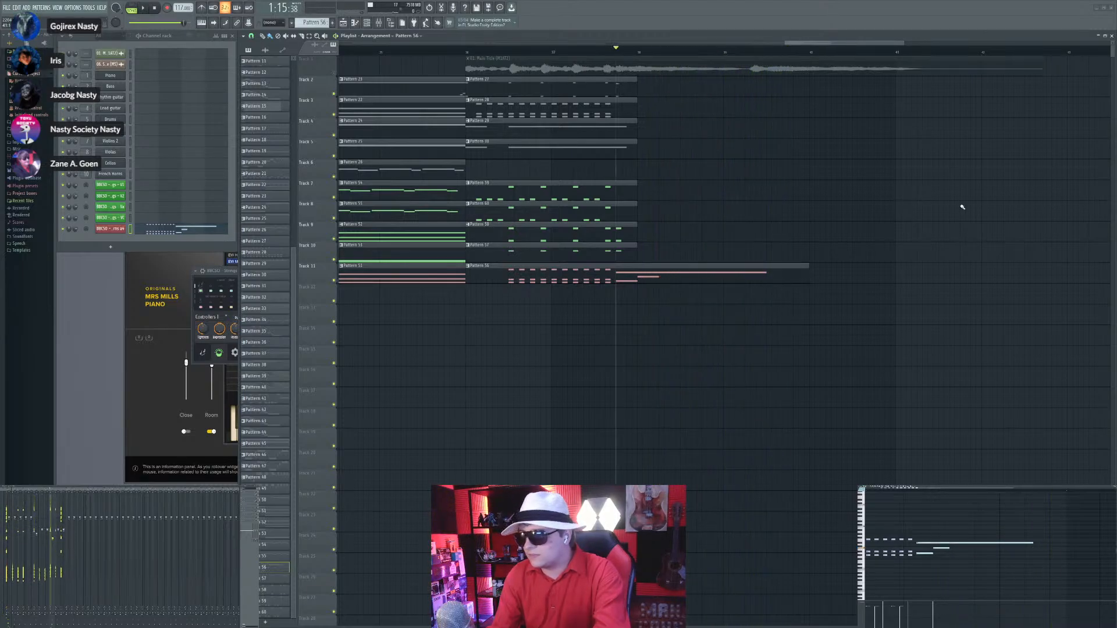
pyautogui.scroll(3, 790, 162)
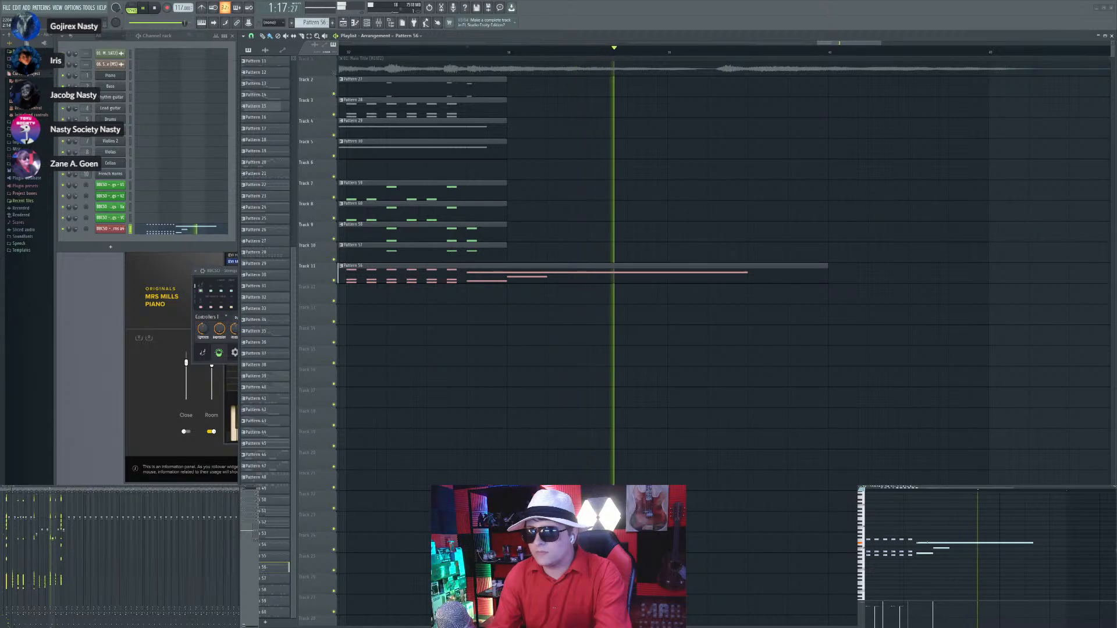
pyautogui.press('space')
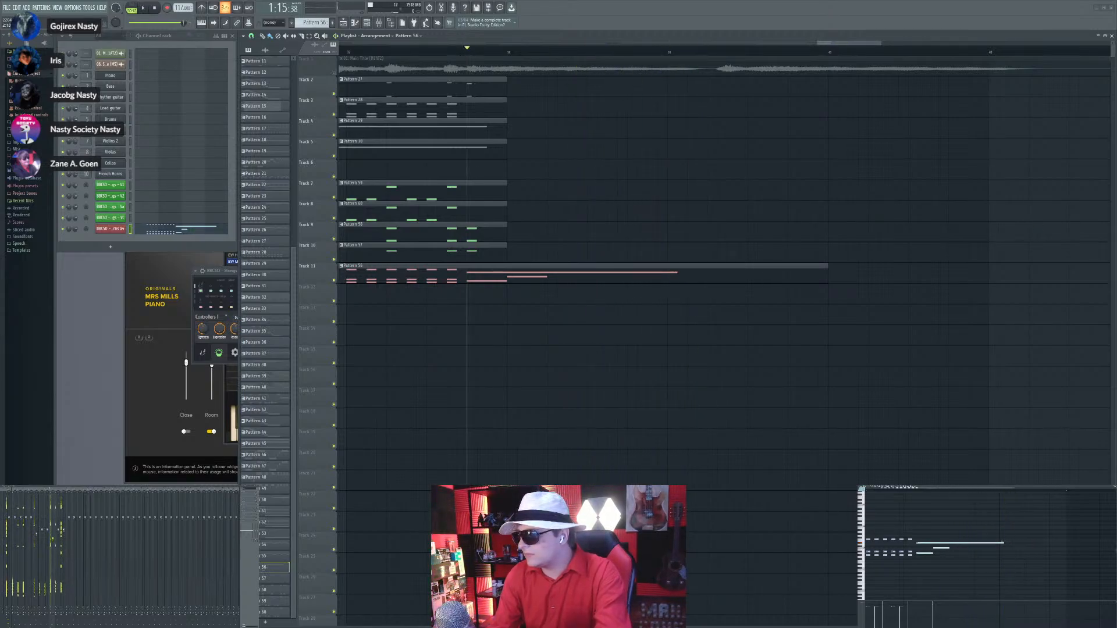
pyautogui.press('space')
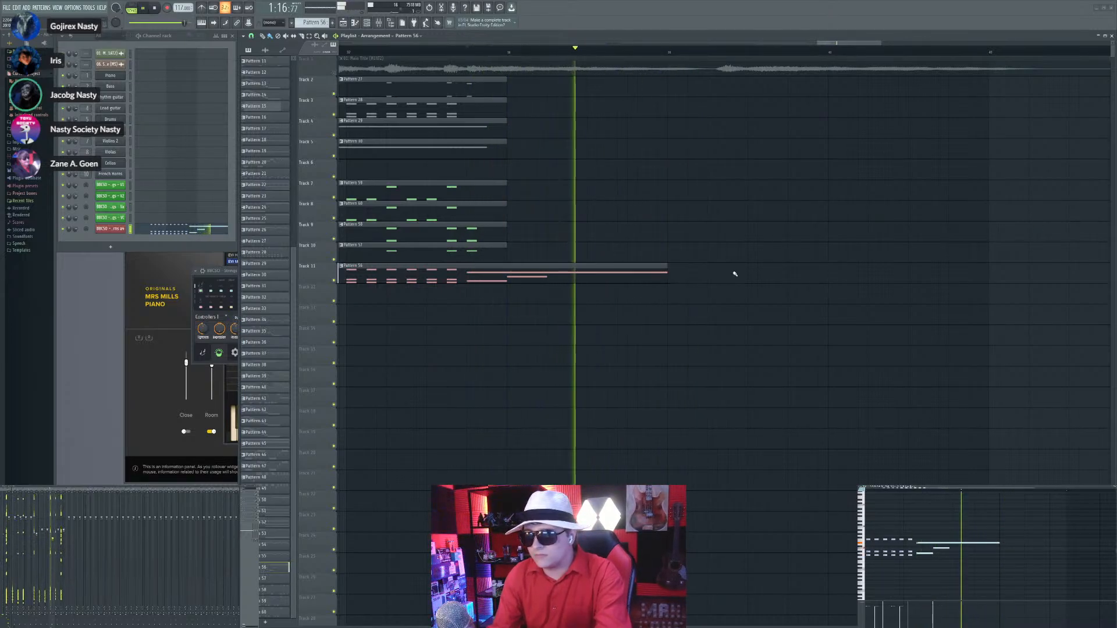
pyautogui.press('space')
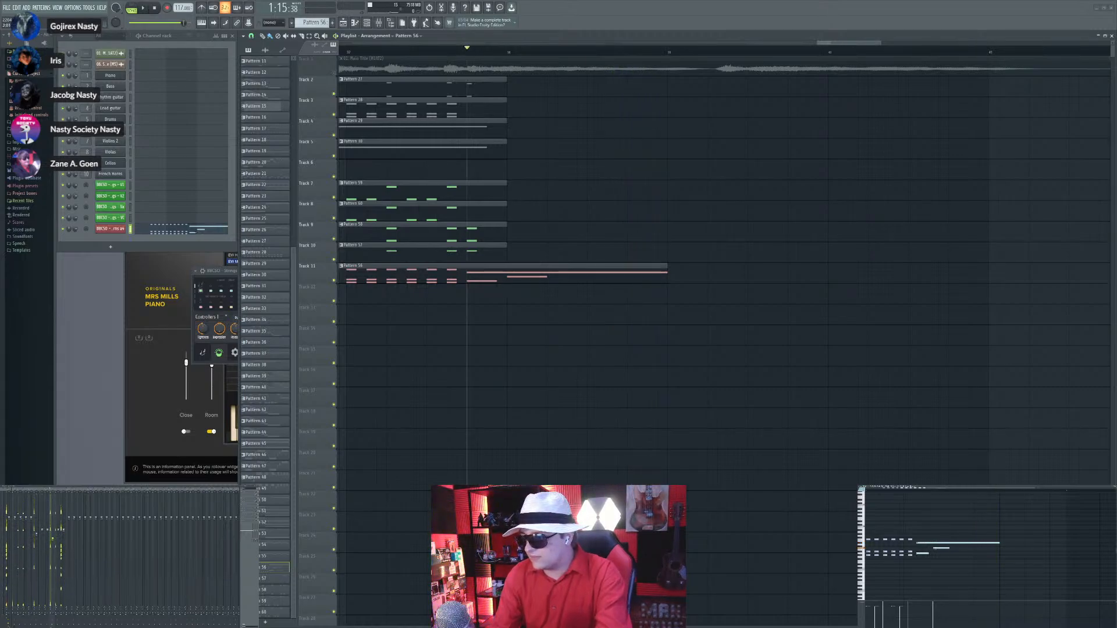
pyautogui.press('space')
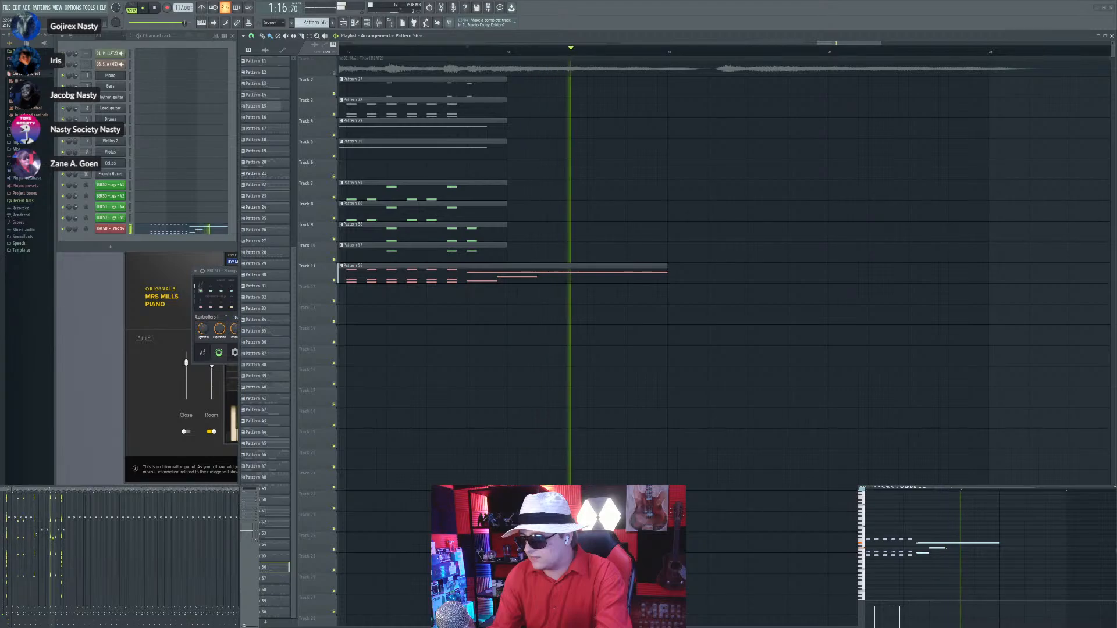
pyautogui.press('space')
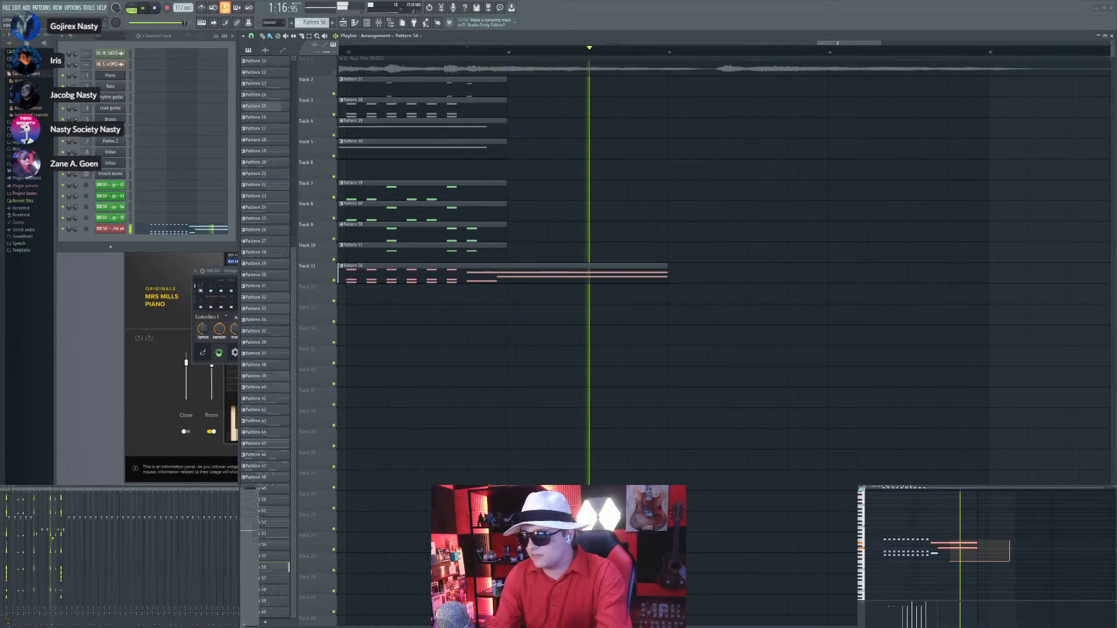
# Step: Duplicate Pattern 56's staggered held chord and align the copy with the reference audio's next swell, then replay it
pyautogui.scroll(3, 1009, 548)
pyautogui.hotkey('ctrl', 'b')
pyautogui.press('space')
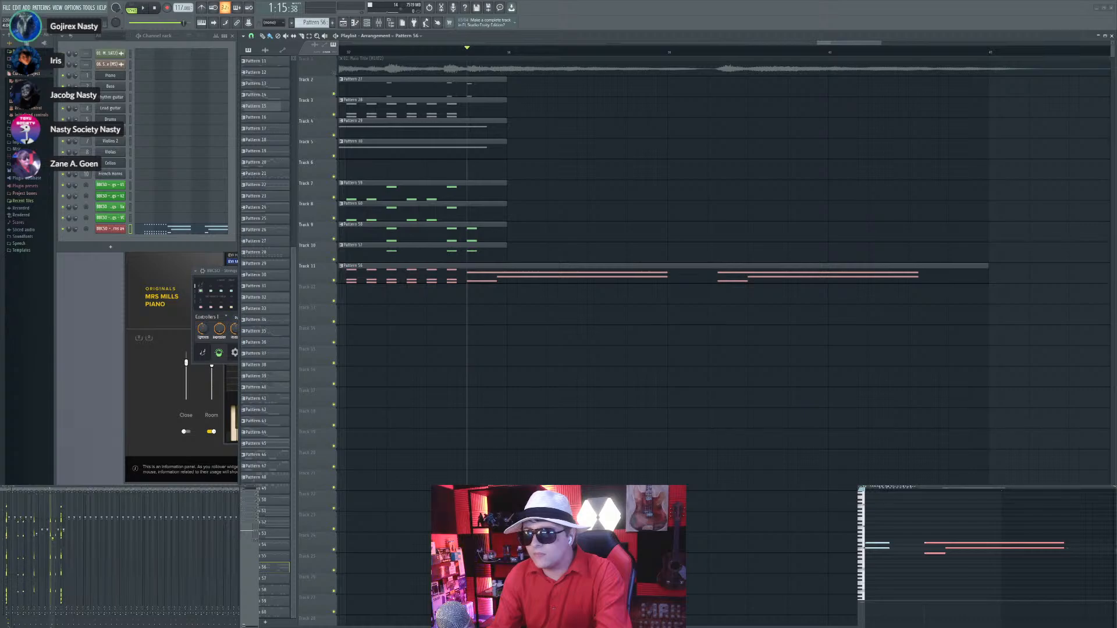
pyautogui.press('space')
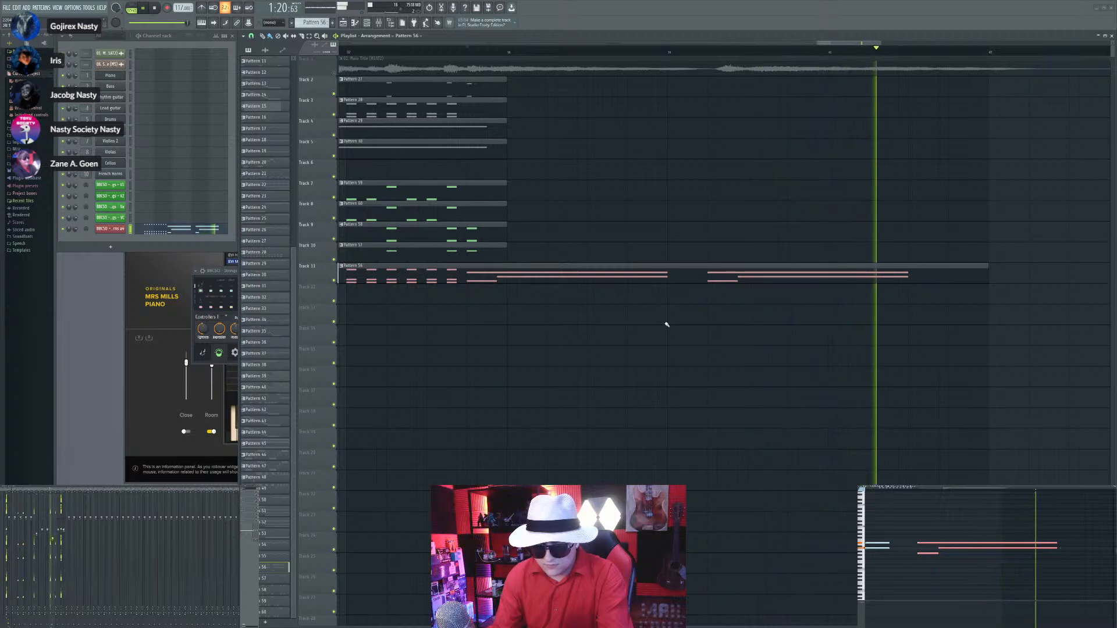
pyautogui.press('space')
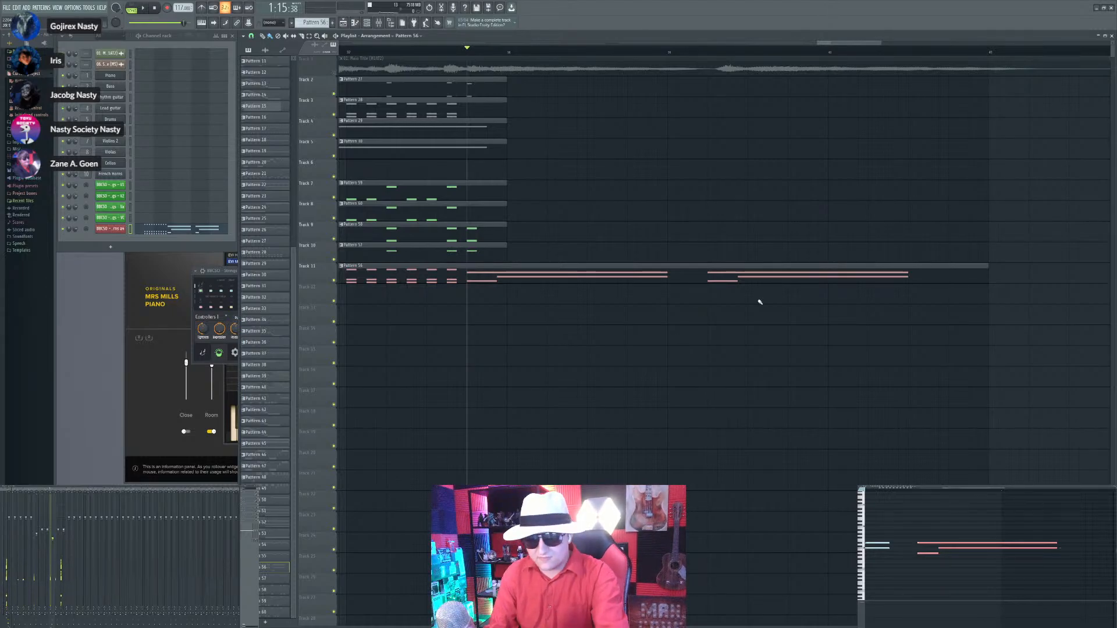
# Step: Slice the Pattern 58 and Pattern 57 clips on Tracks 9 and 10 just before their final hit
pyautogui.press('space')
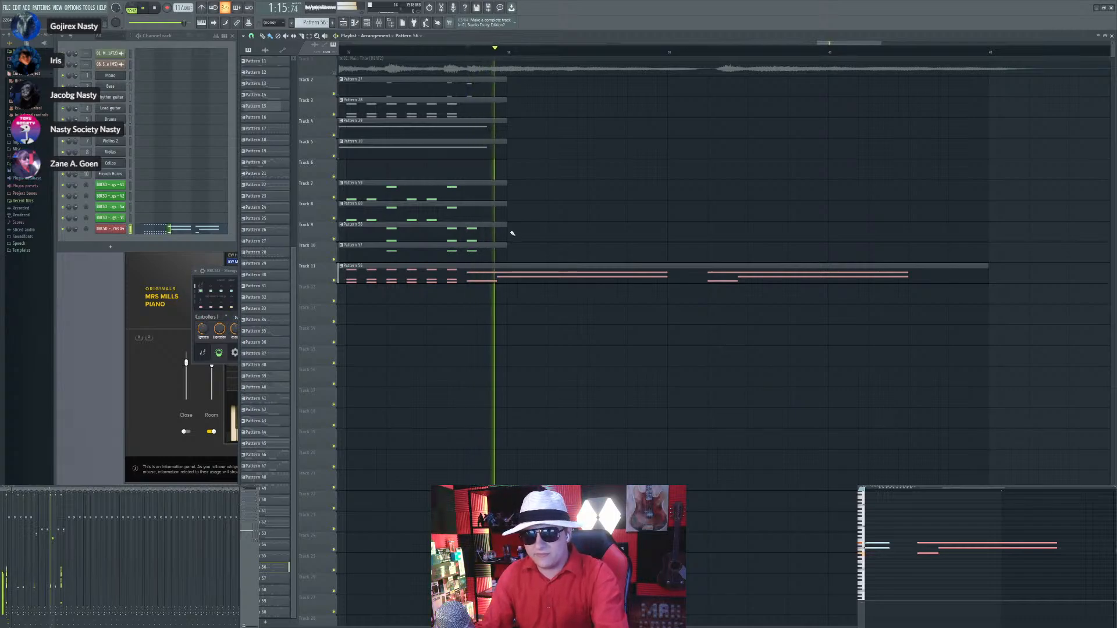
pyautogui.click(470, 228)
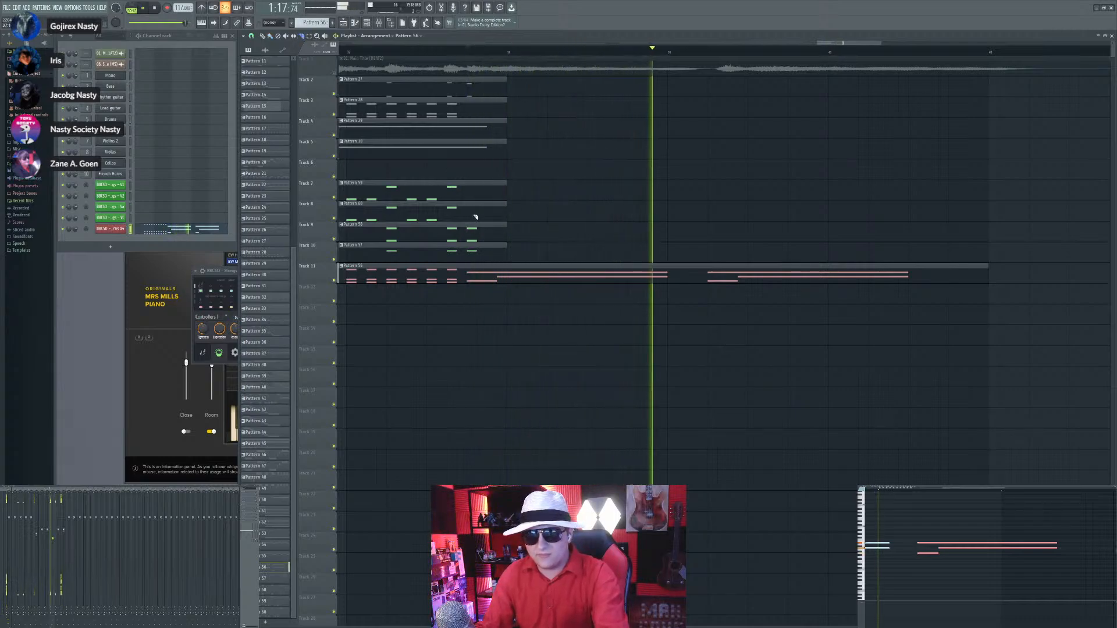
pyautogui.click(471, 249)
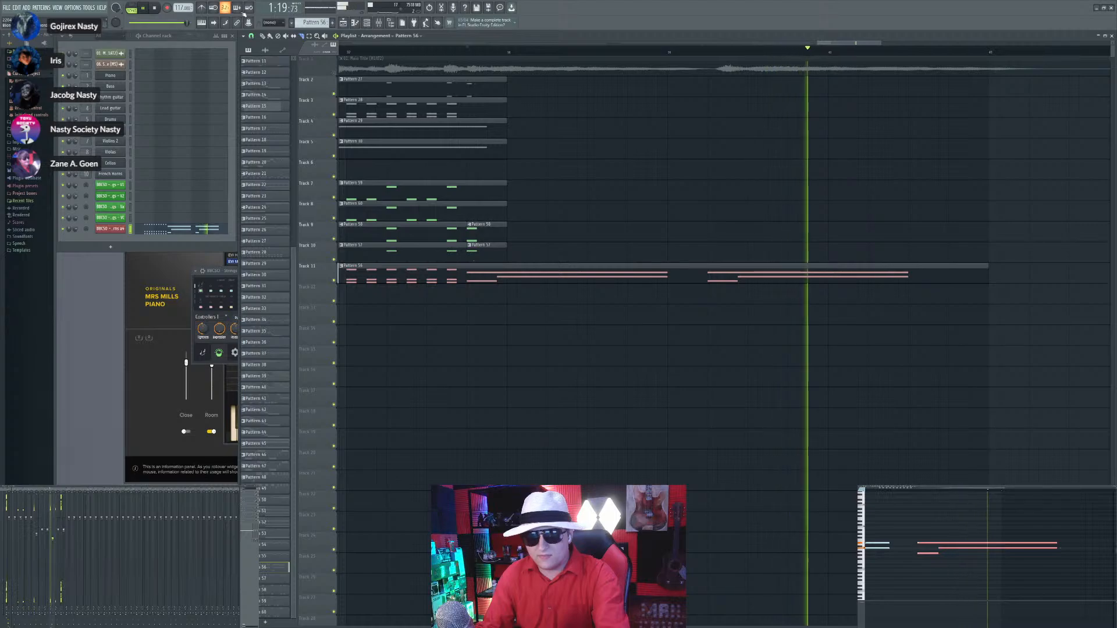
# Step: Copy the sliced final hits on Tracks 9 and 10 to the start of Pattern 56's second held chord
pyautogui.moveTo(533, 230); pyautogui.dragTo(486, 253)
pyautogui.hotkey('ctrl', 'c')
pyautogui.scroll(3, 915, 256)
pyautogui.hotkey('ctrl', 'v')
pyautogui.scroll(-3, 751, 250)
pyautogui.moveTo(704, 247); pyautogui.dragTo(624, 247)
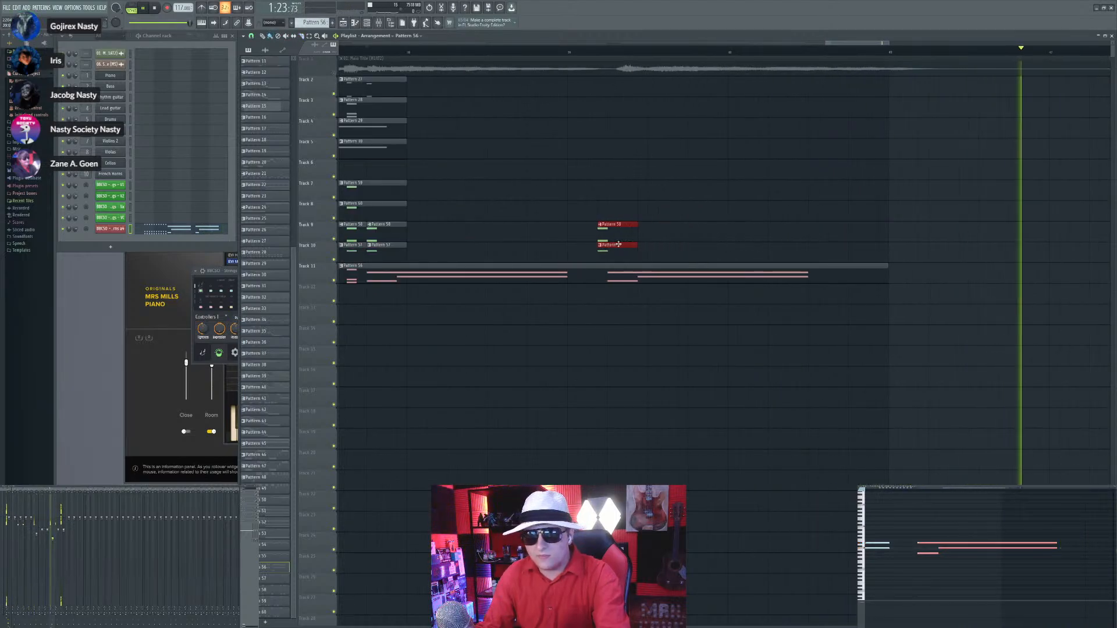
# Step: Lengthen the two upper notes of Pattern 56's second held chord and replay the section
pyautogui.scroll(-3, 802, 263)
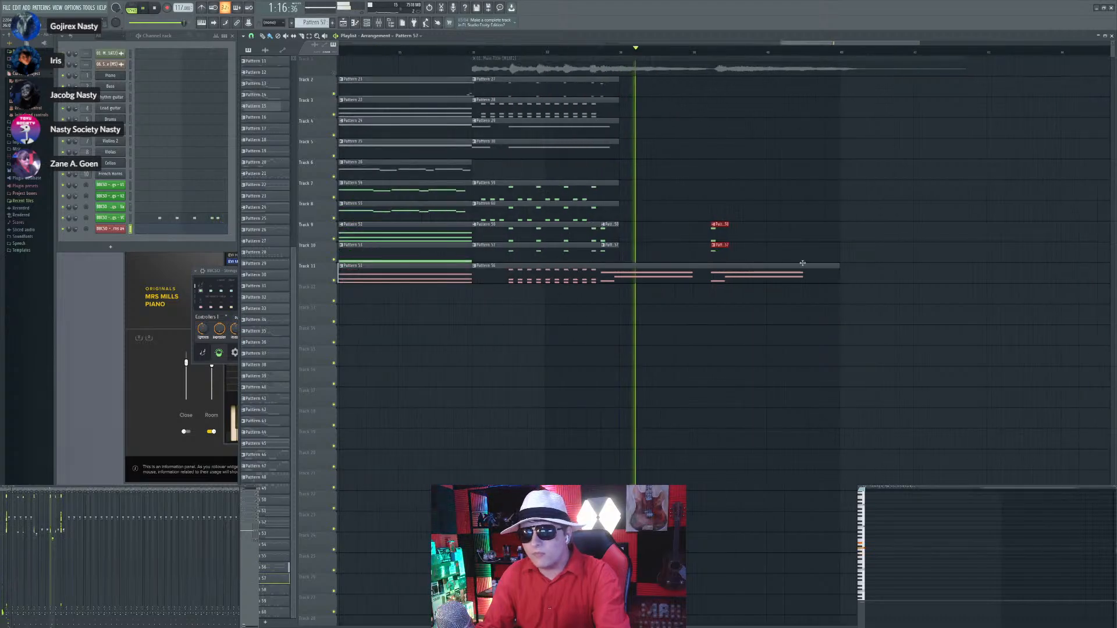
pyautogui.click(804, 266)
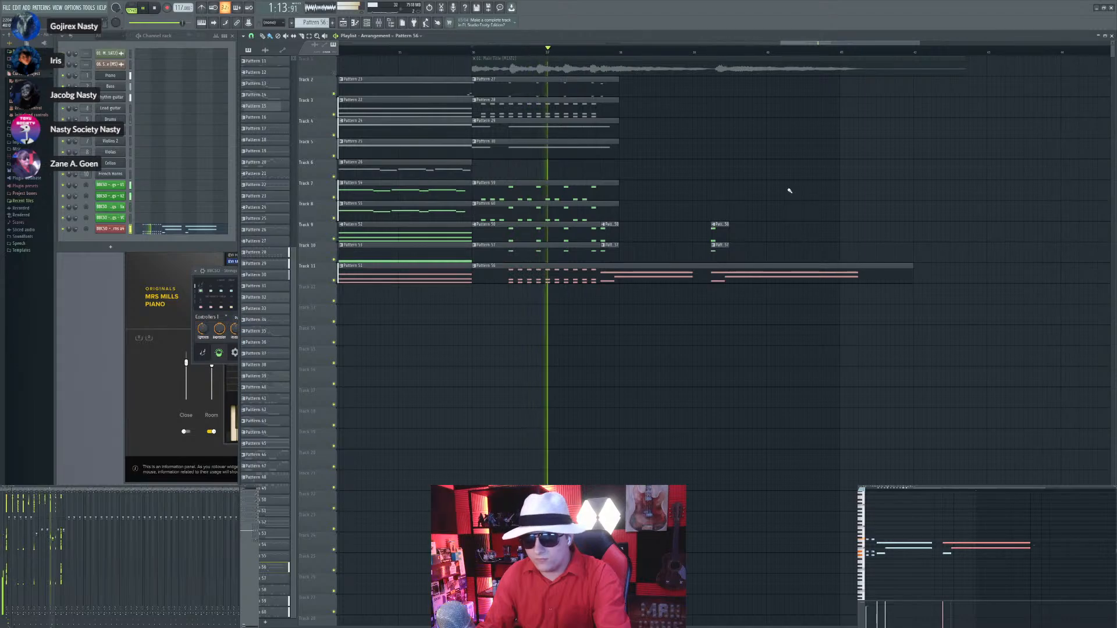
pyautogui.scroll(3, 768, 191)
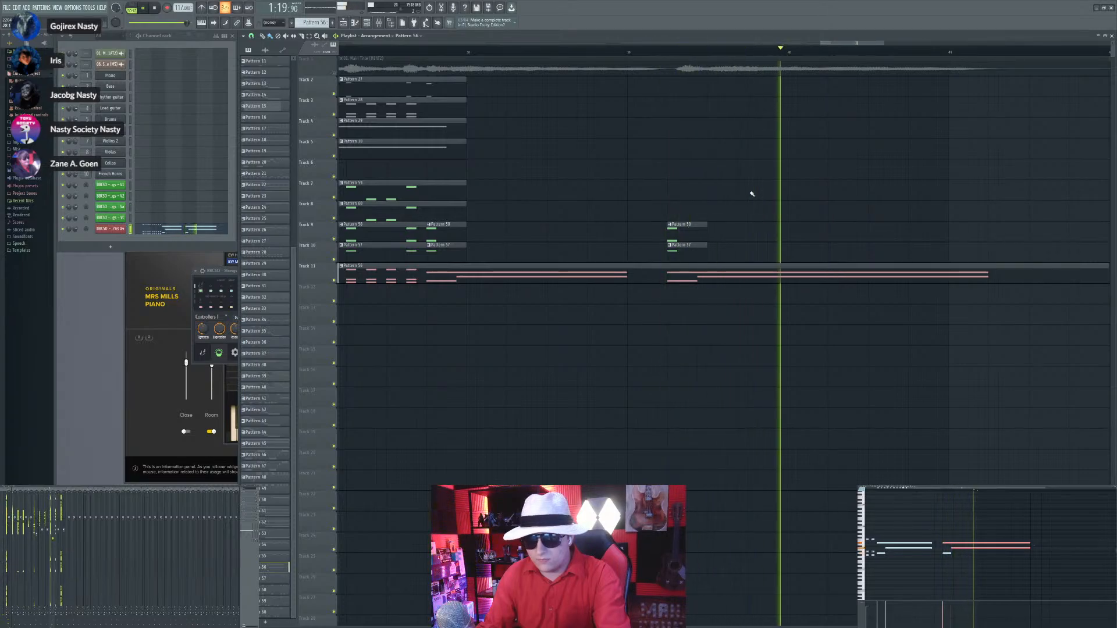
pyautogui.scroll(-1, 752, 194)
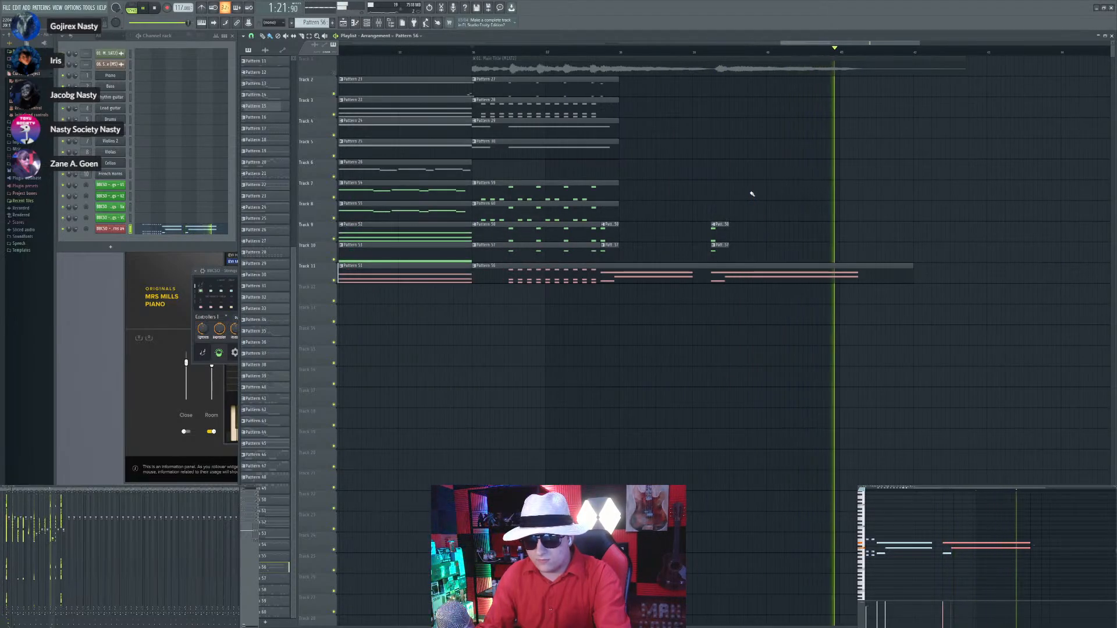
pyautogui.scroll(-2, 752, 194)
pyautogui.press('space')
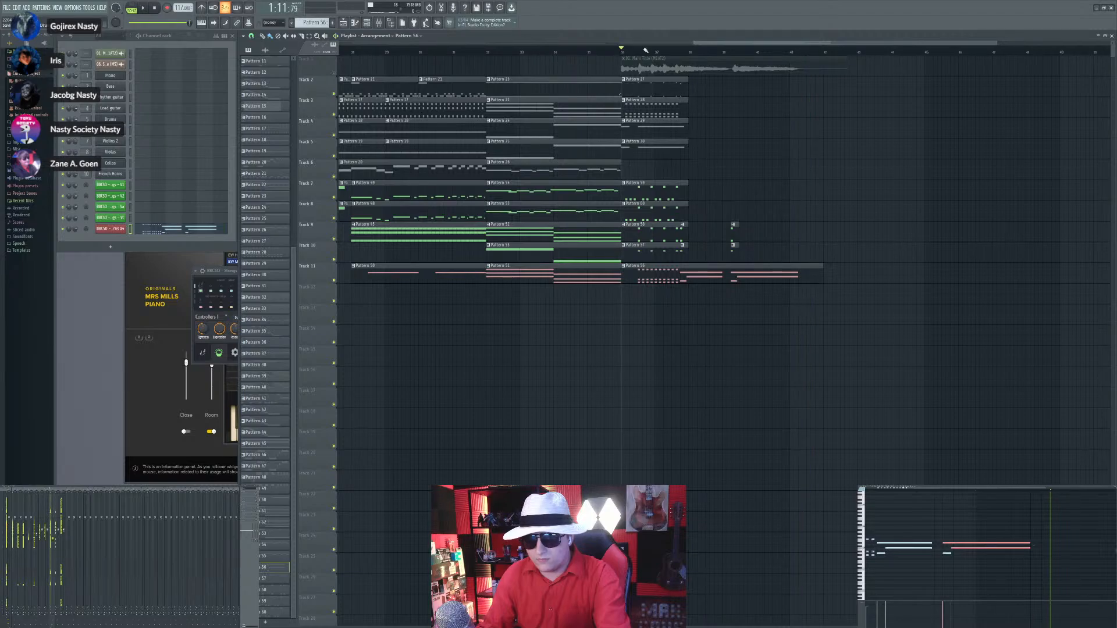
# Step: Slice off the final hits of the clips on Tracks 2 to 5, 7 and 8 and duplicate them at the second held chord
pyautogui.scroll(1, 692, 145)
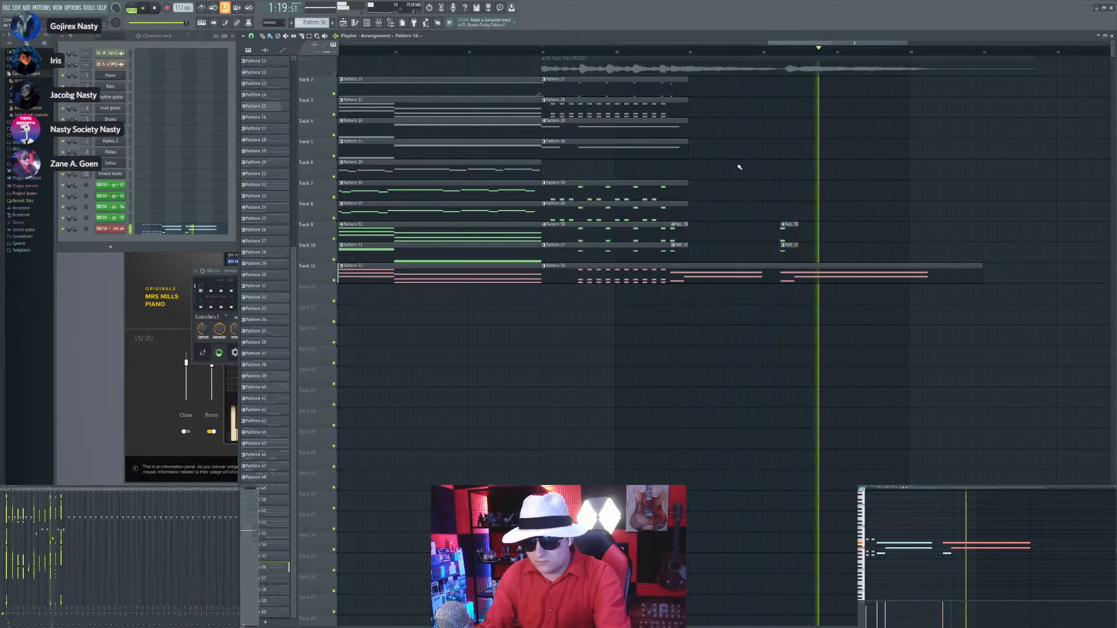
pyautogui.keyDown('ctrl'); pyautogui.scroll(3, 692, 132); pyautogui.keyUp('ctrl')
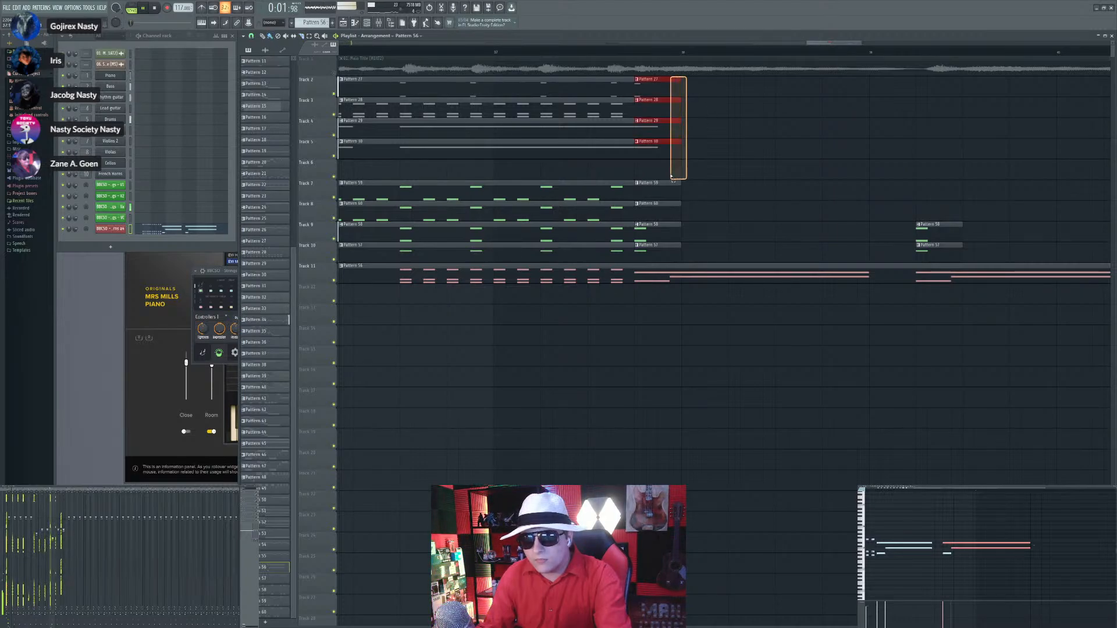
pyautogui.moveTo(659, 200); pyautogui.dragTo(655, 208)
pyautogui.keyDown('ctrl'); pyautogui.scroll(-3, 655, 210); pyautogui.keyUp('ctrl')
pyautogui.keyDown('ctrl'); pyautogui.scroll(3, 814, 221); pyautogui.keyUp('ctrl')
pyautogui.hotkey('ctrl', 'b')
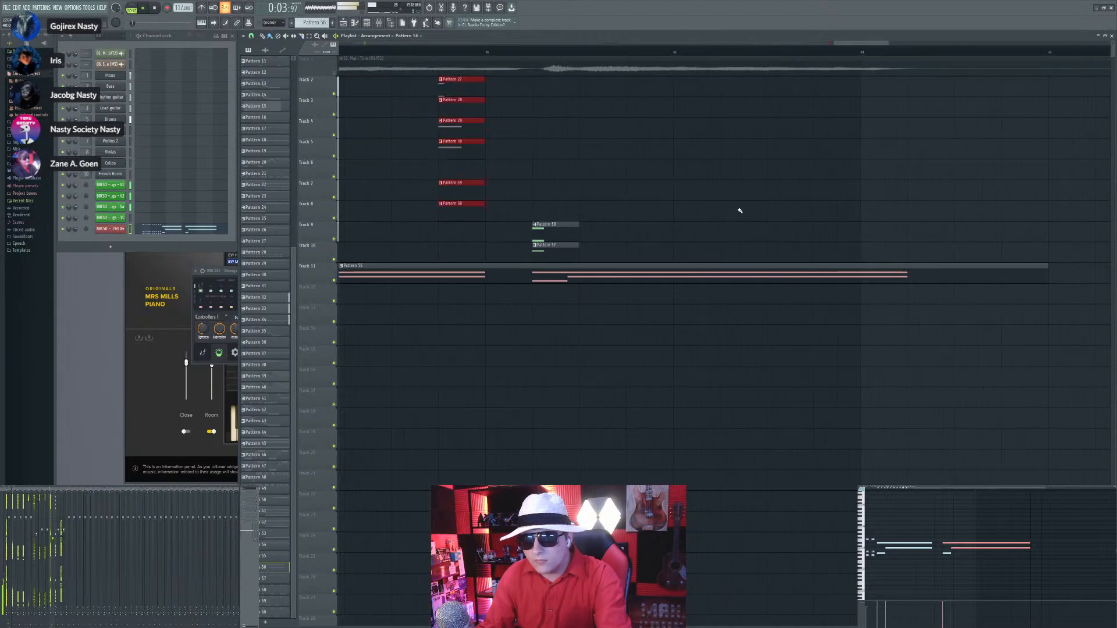
pyautogui.keyDown('ctrl'); pyautogui.scroll(-3, 669, 195); pyautogui.keyUp('ctrl')
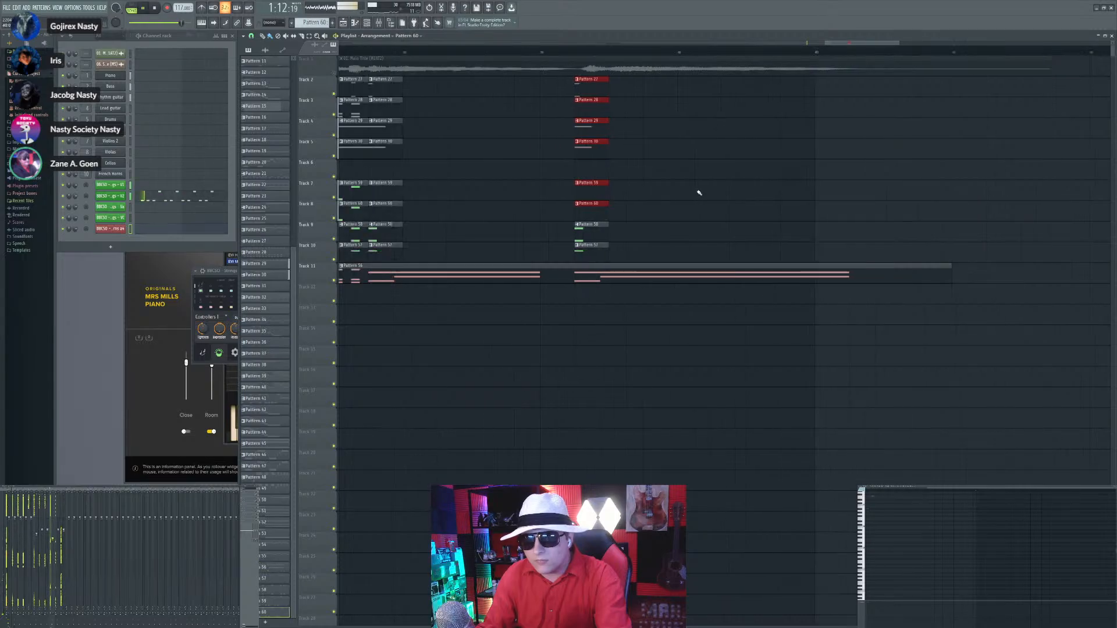
# Step: Replay the section through the second held chord and review the whole arrangement
pyautogui.press('space')
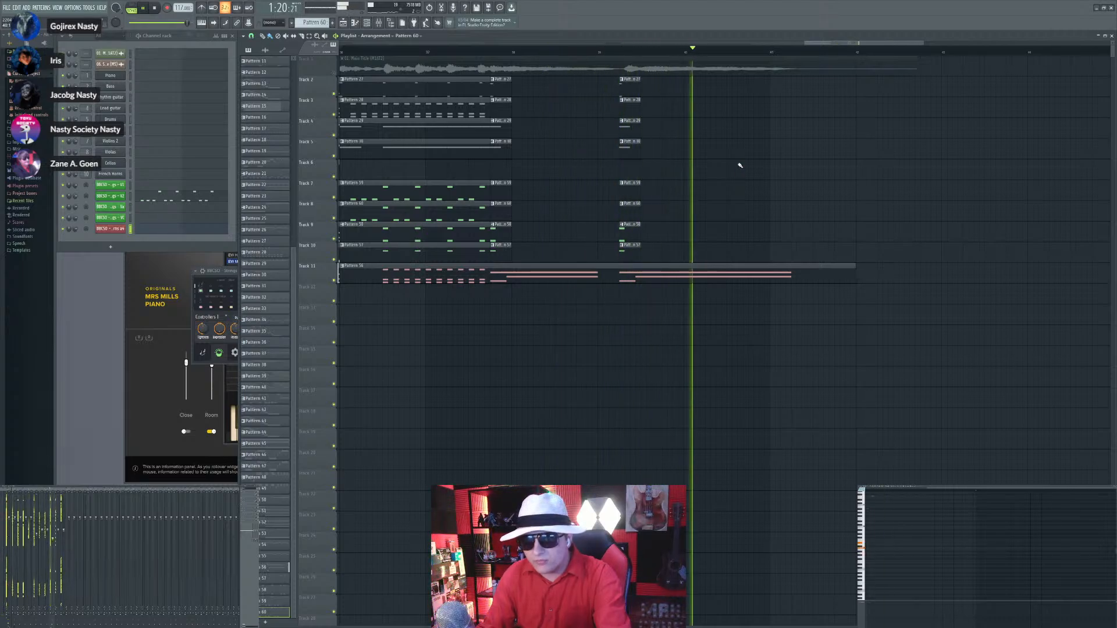
pyautogui.scroll(-3, 954, 211)
pyautogui.scroll(-3, 954, 211)
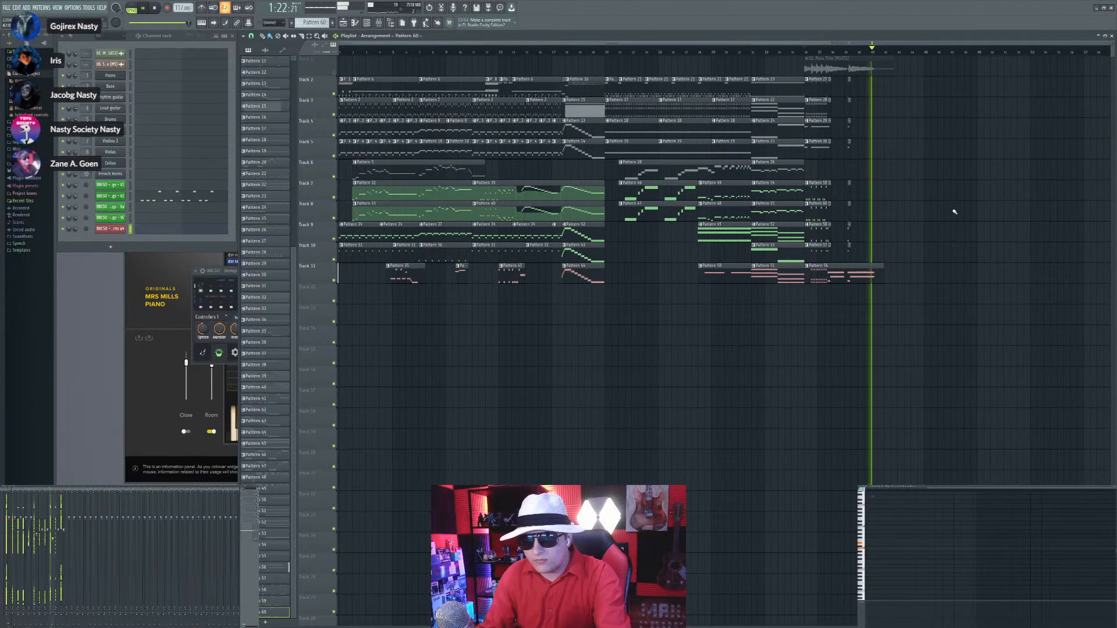
pyautogui.press('space')
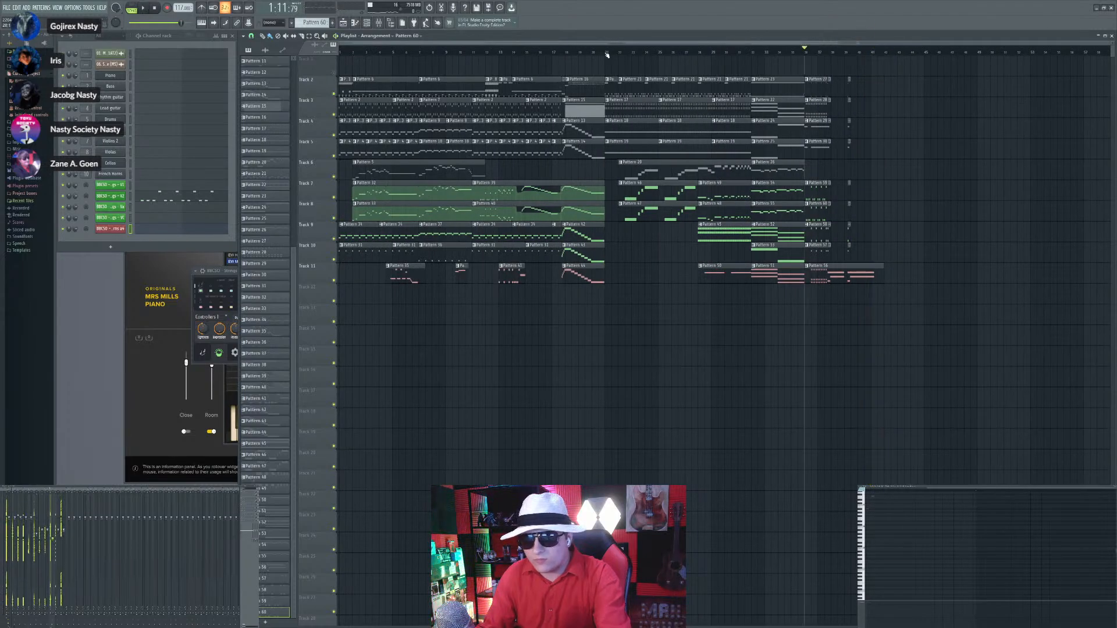